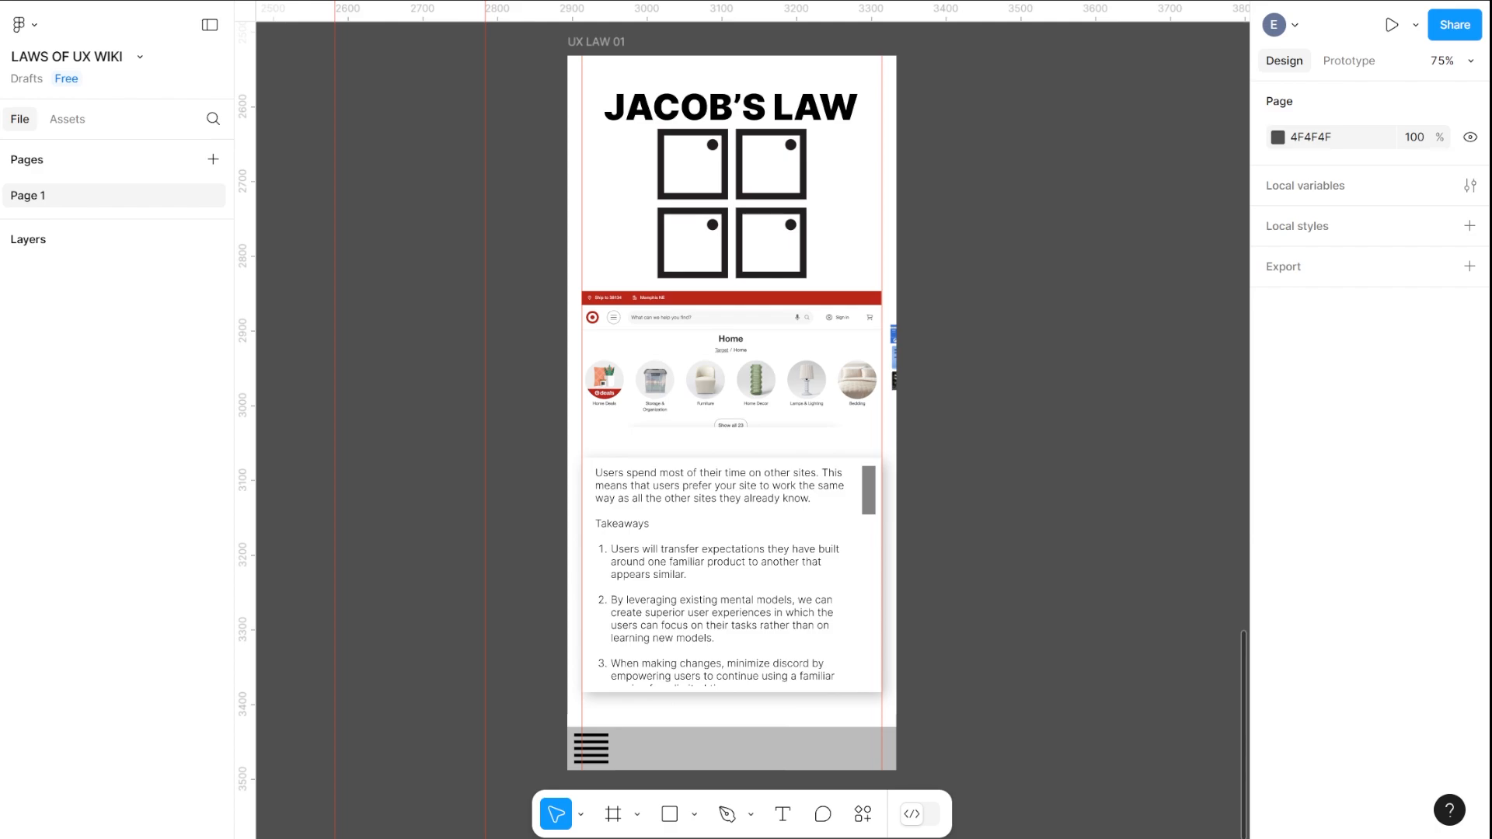
# Switch to the Laws of UX website and browse the law cards from Aesthetic-Usability Effect down past Pareto Principle
pyautogui.hotkey('ctrl', 'Tab')
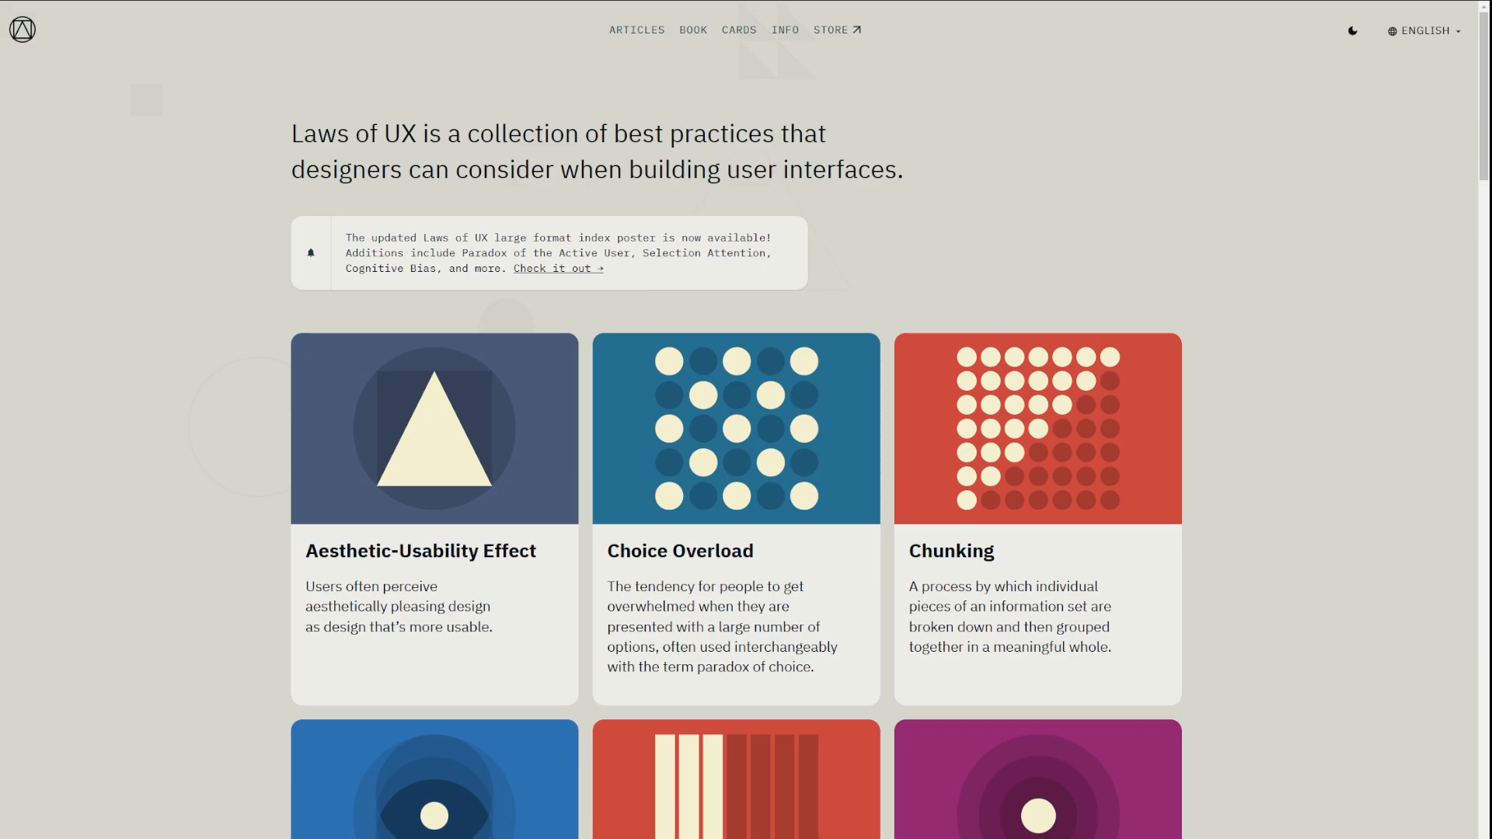
pyautogui.scroll(-3, 1132, 259)
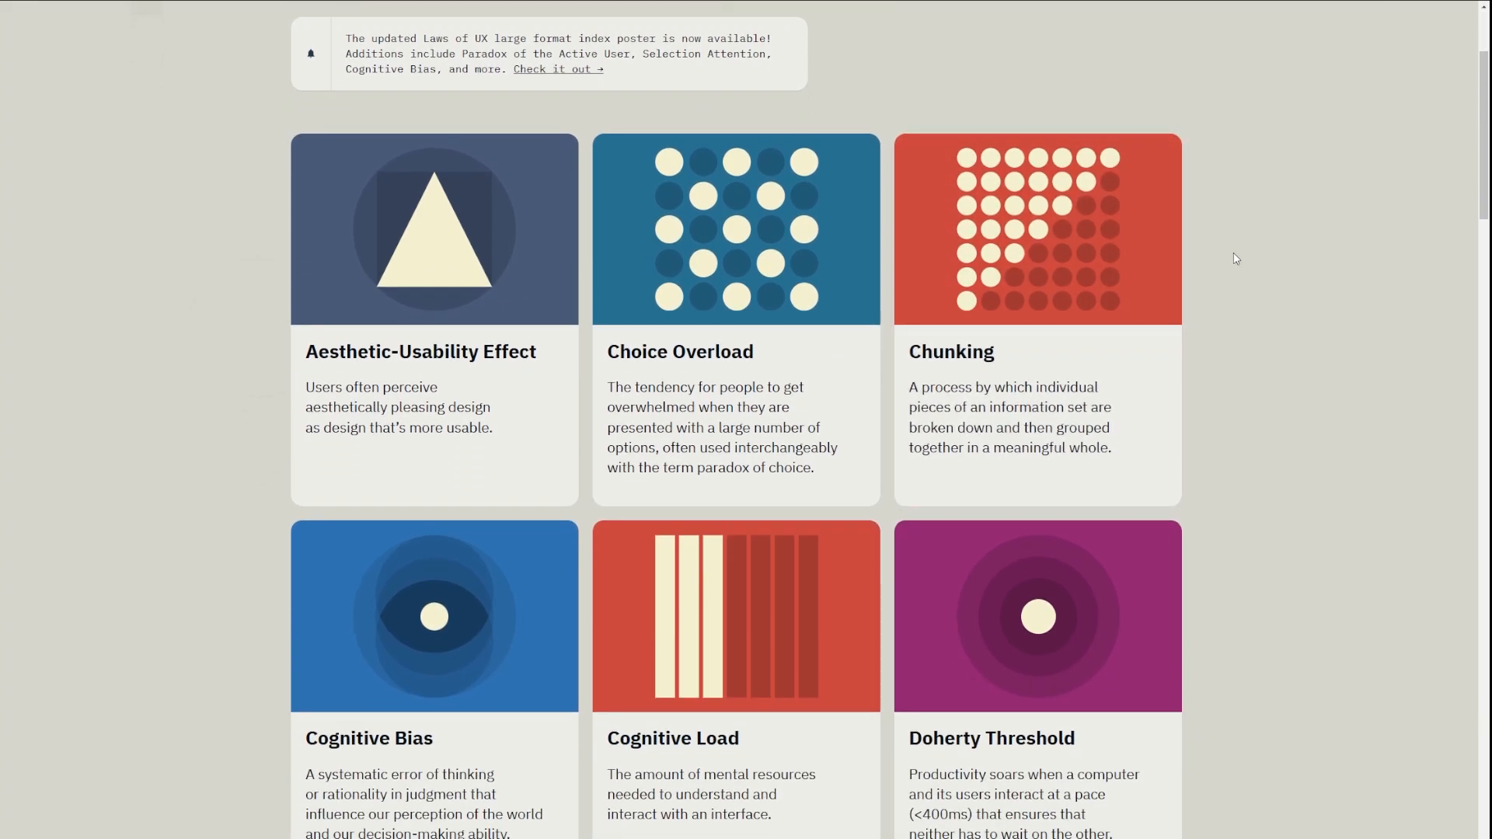
pyautogui.scroll(-2, 1247, 280)
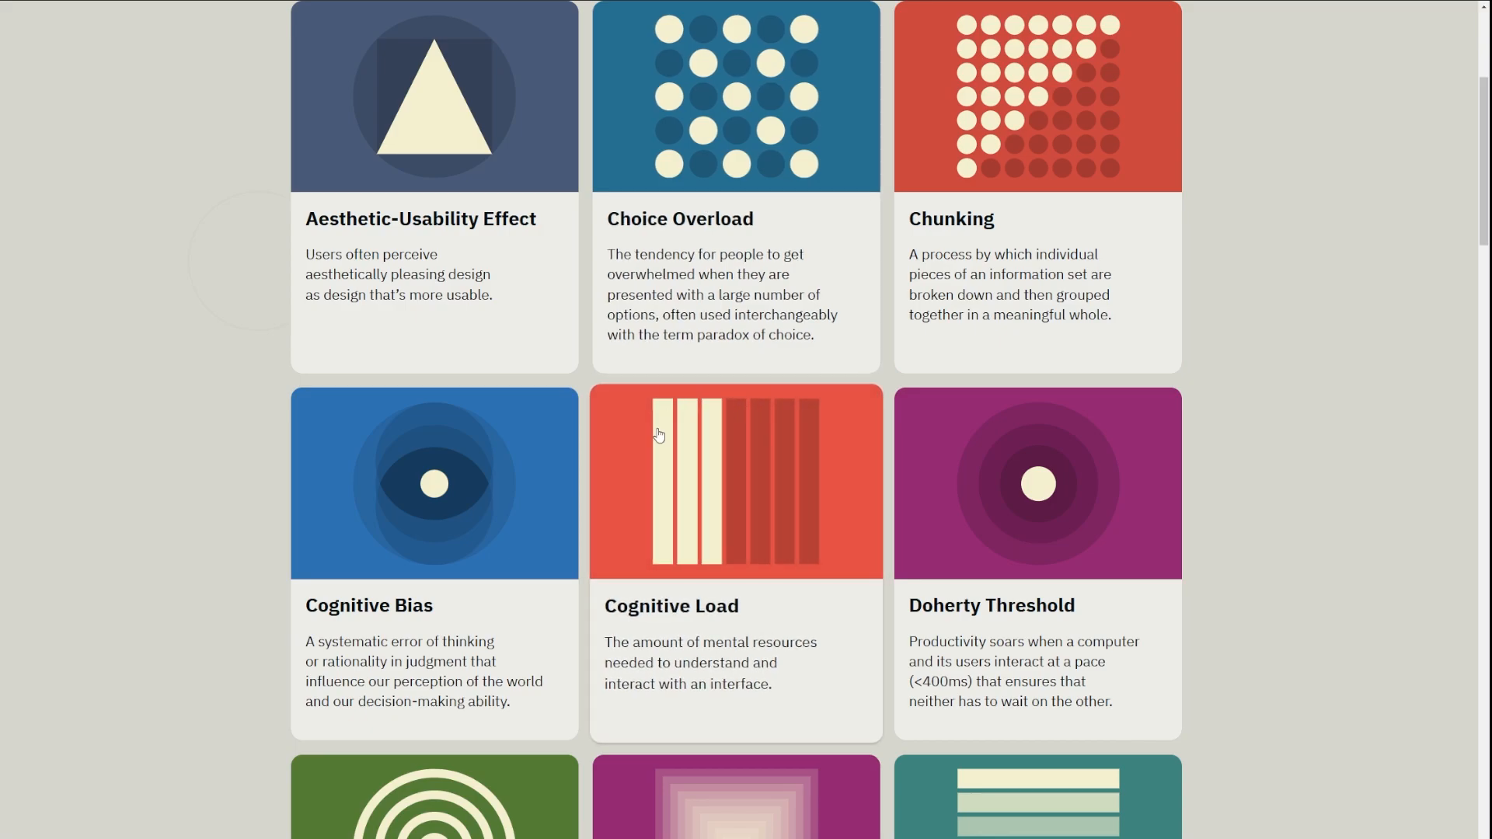
pyautogui.scroll(4, 658, 440)
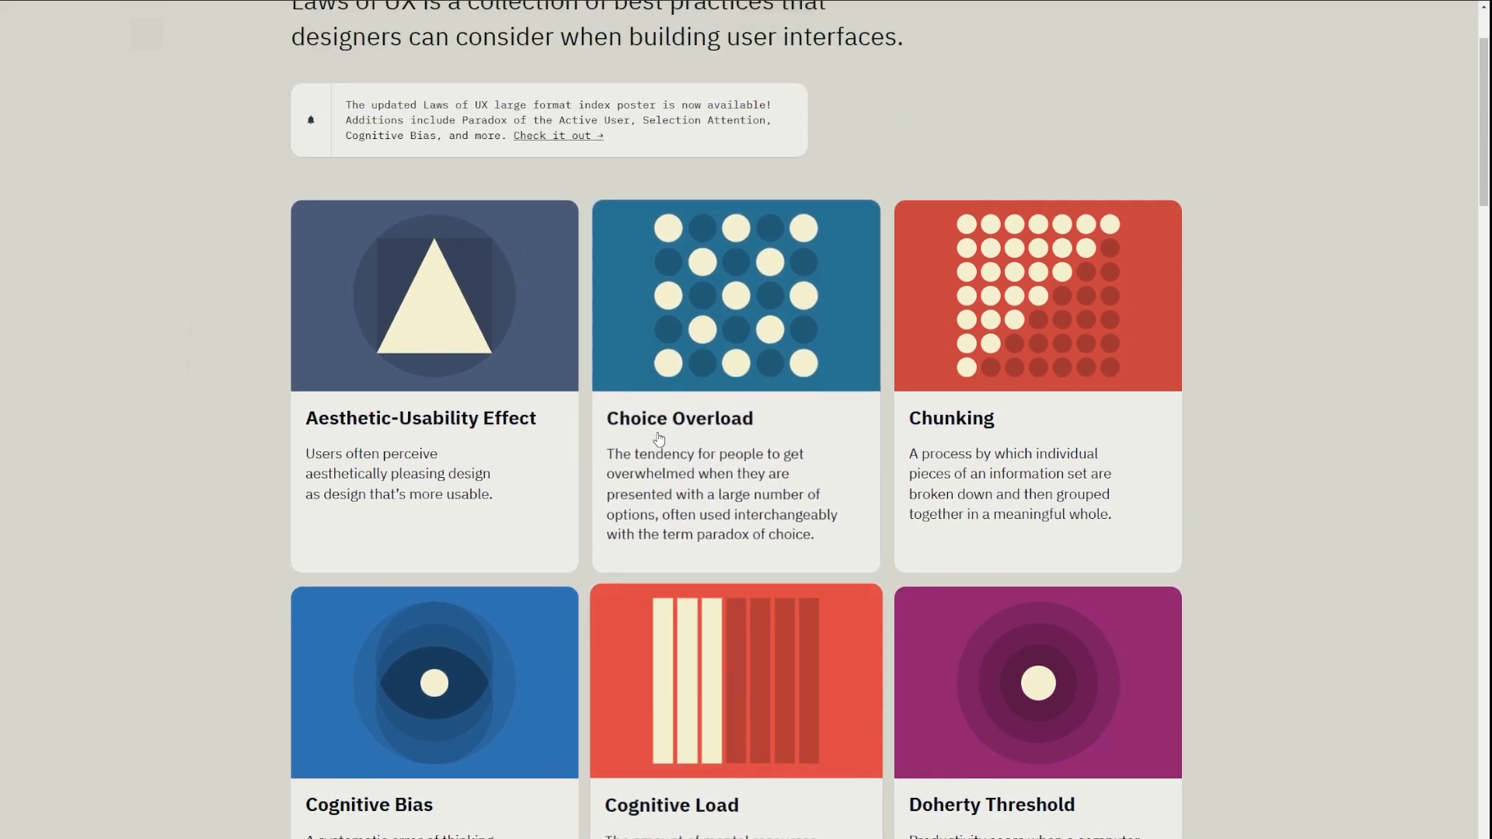
pyautogui.scroll(-9, 659, 440)
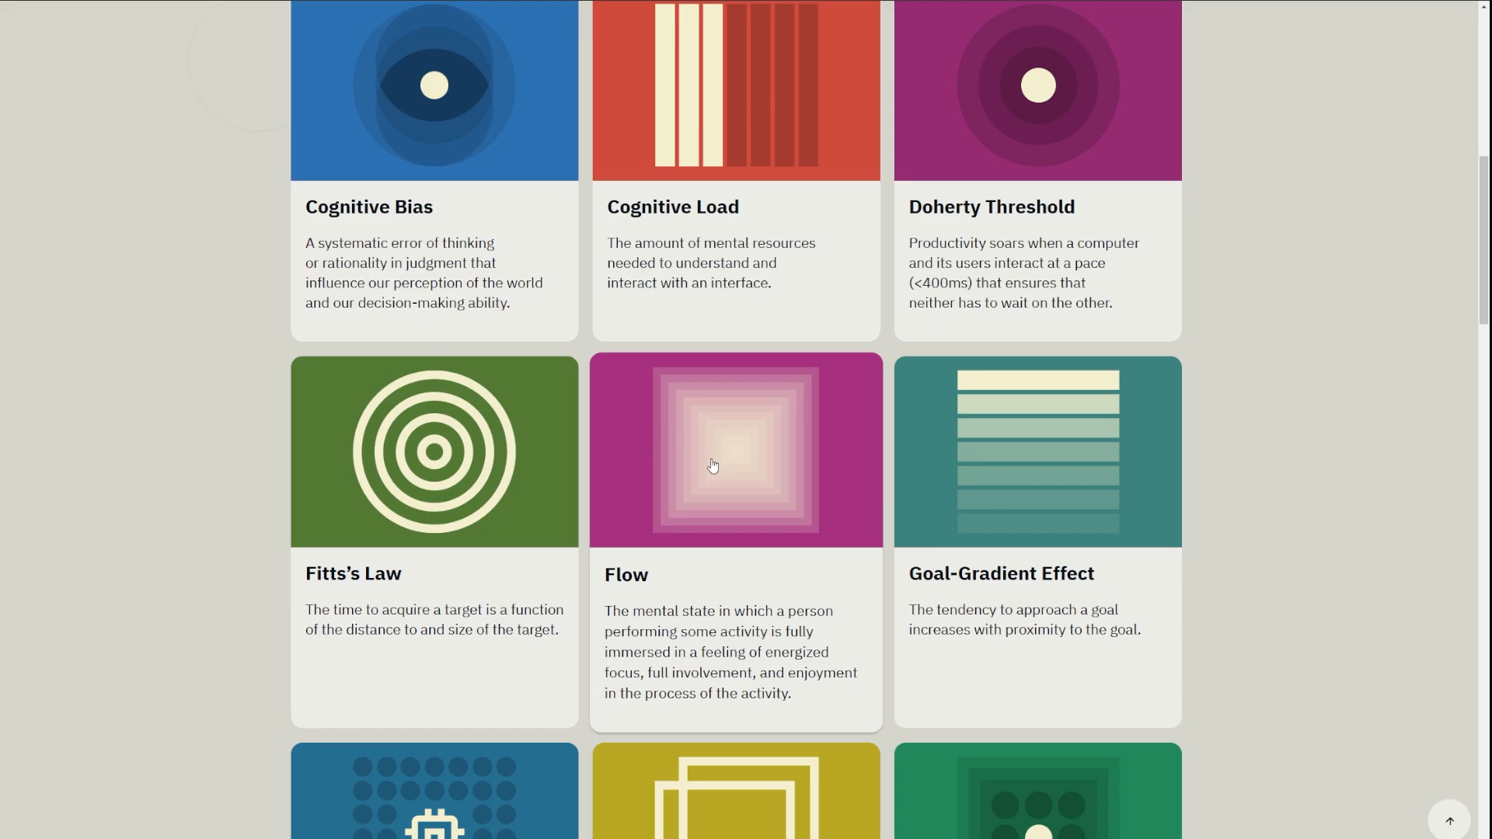
pyautogui.scroll(-5, 715, 465)
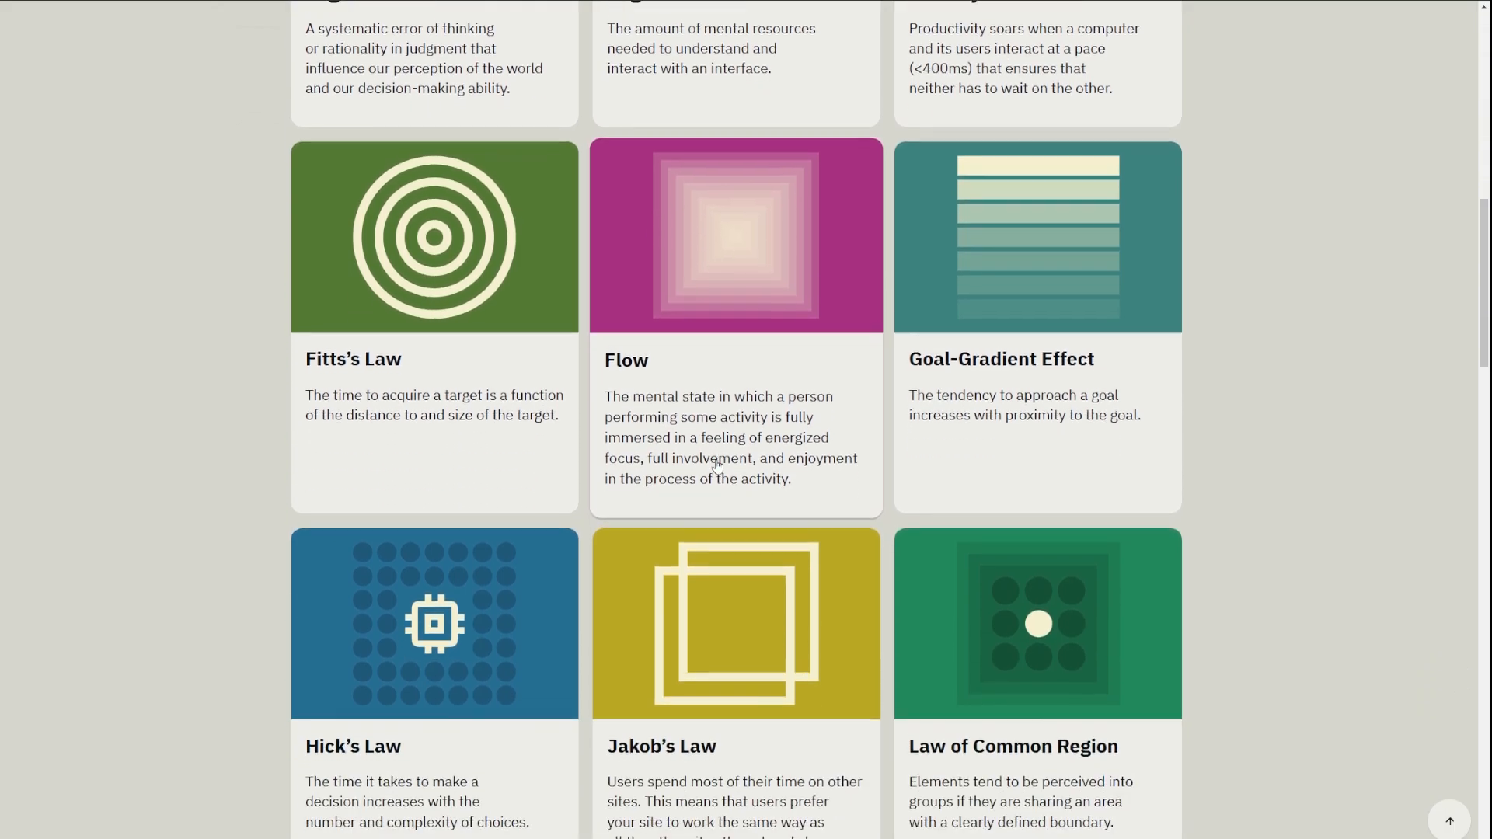
pyautogui.scroll(-1, 716, 435)
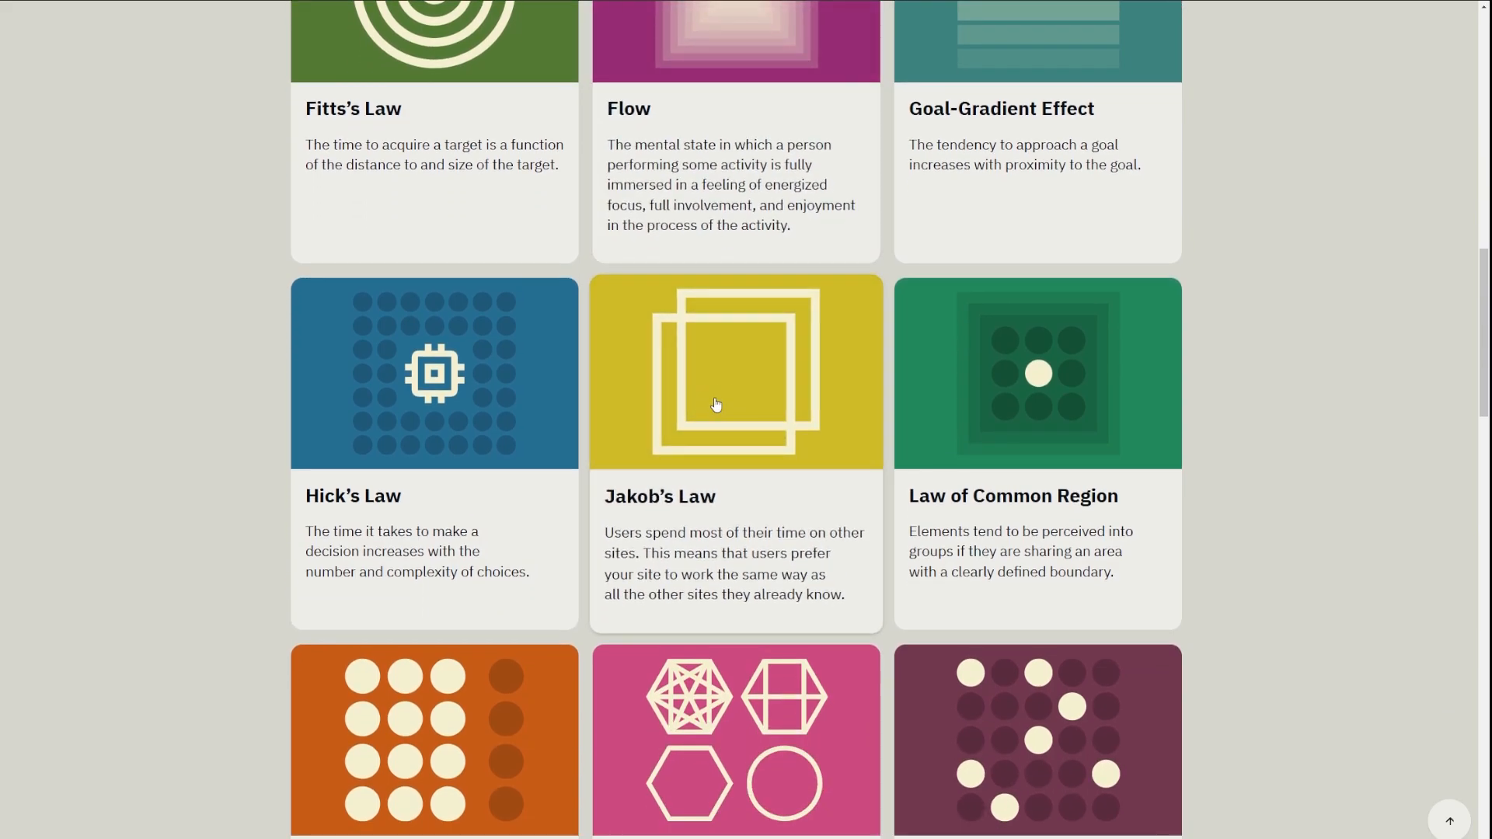
pyautogui.scroll(-12, 716, 404)
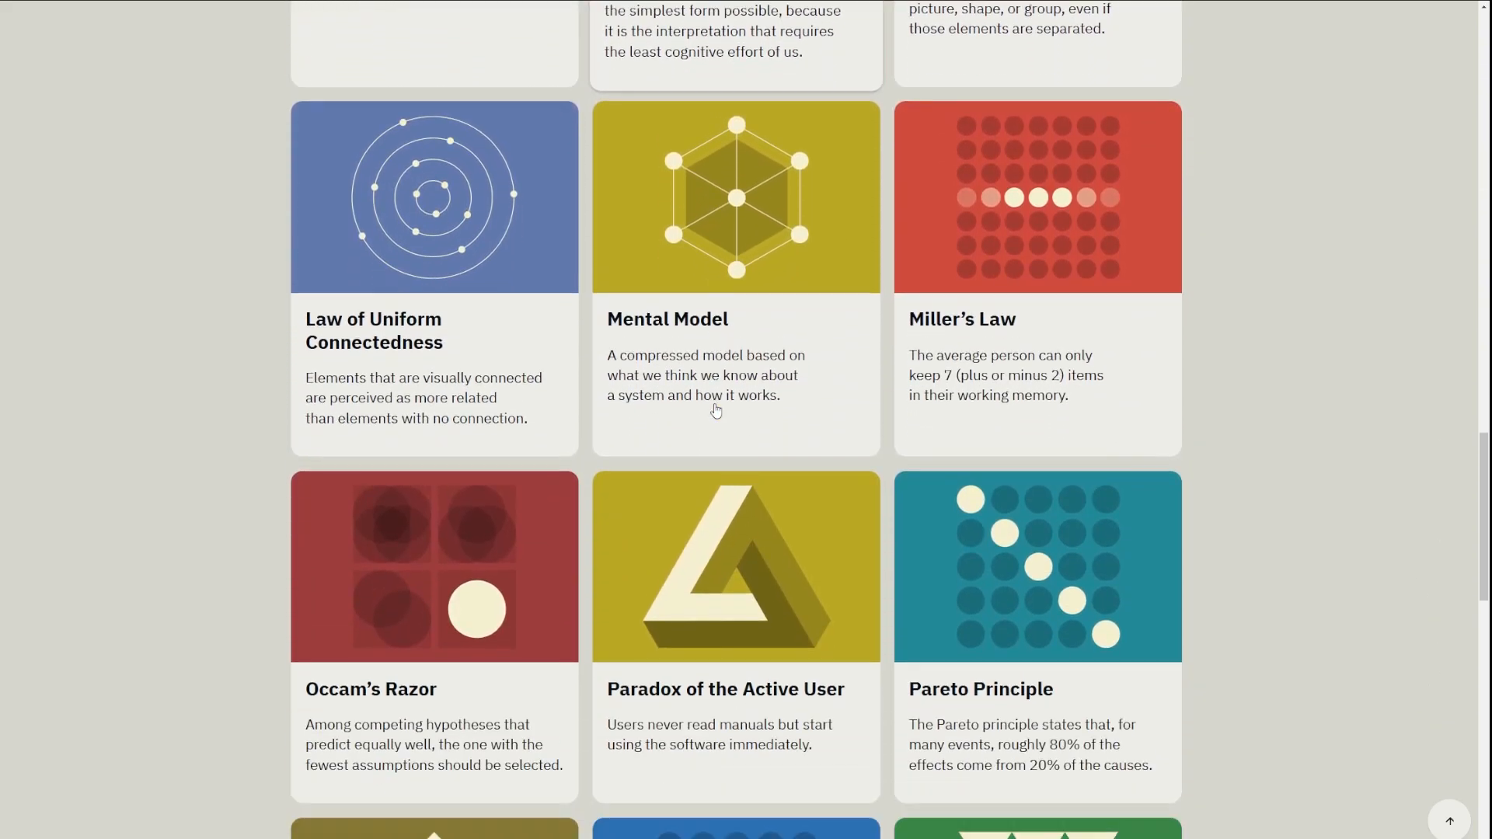
pyautogui.scroll(-11, 716, 410)
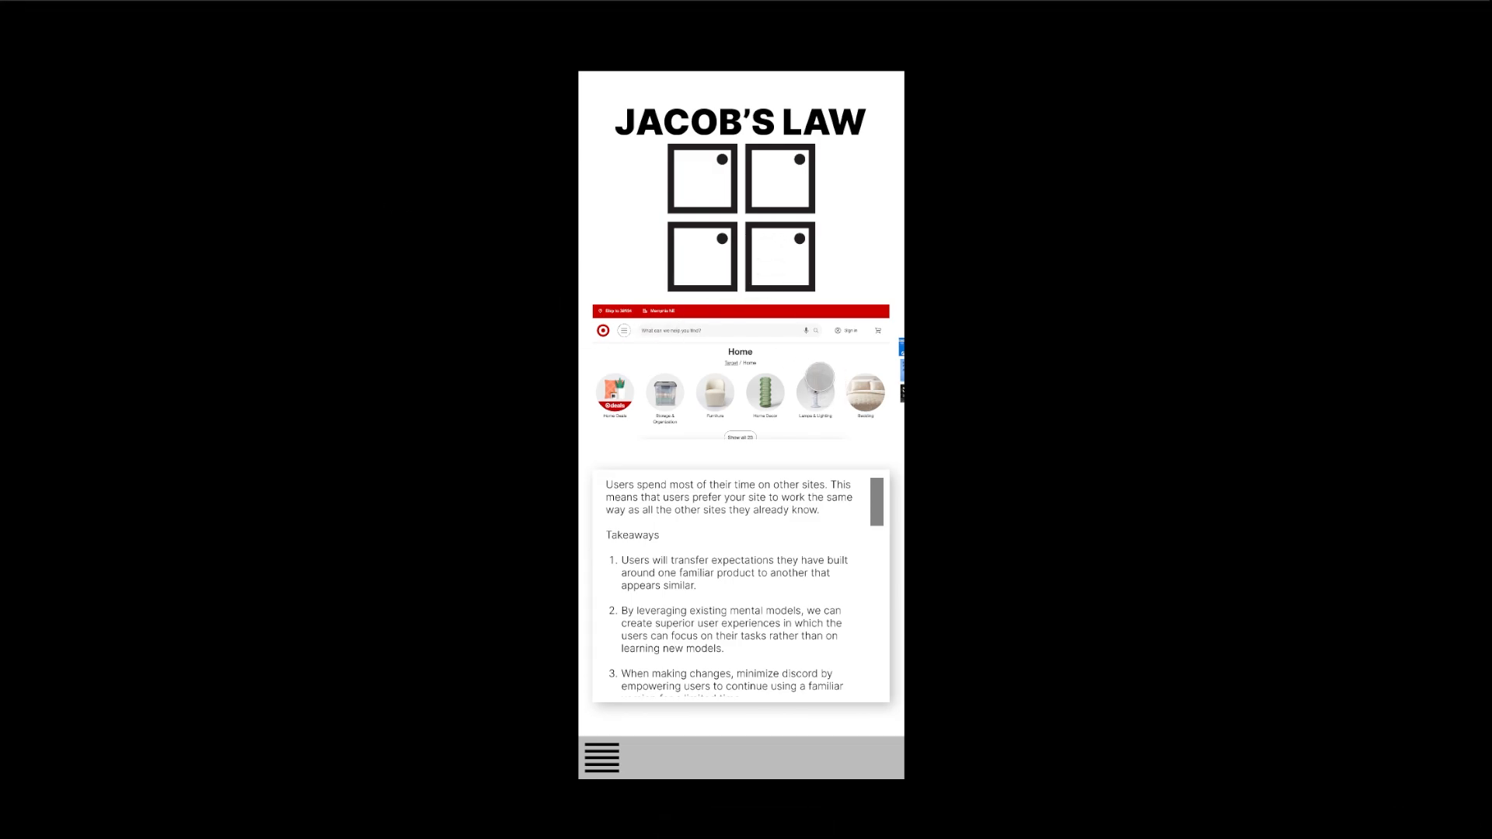
# Page the image gallery in the Jacob's Law prototype forward from Target to Etsy and back to Target
pyautogui.moveTo(829, 373); pyautogui.dragTo(681, 361)
pyautogui.moveTo(797, 370); pyautogui.dragTo(699, 364)
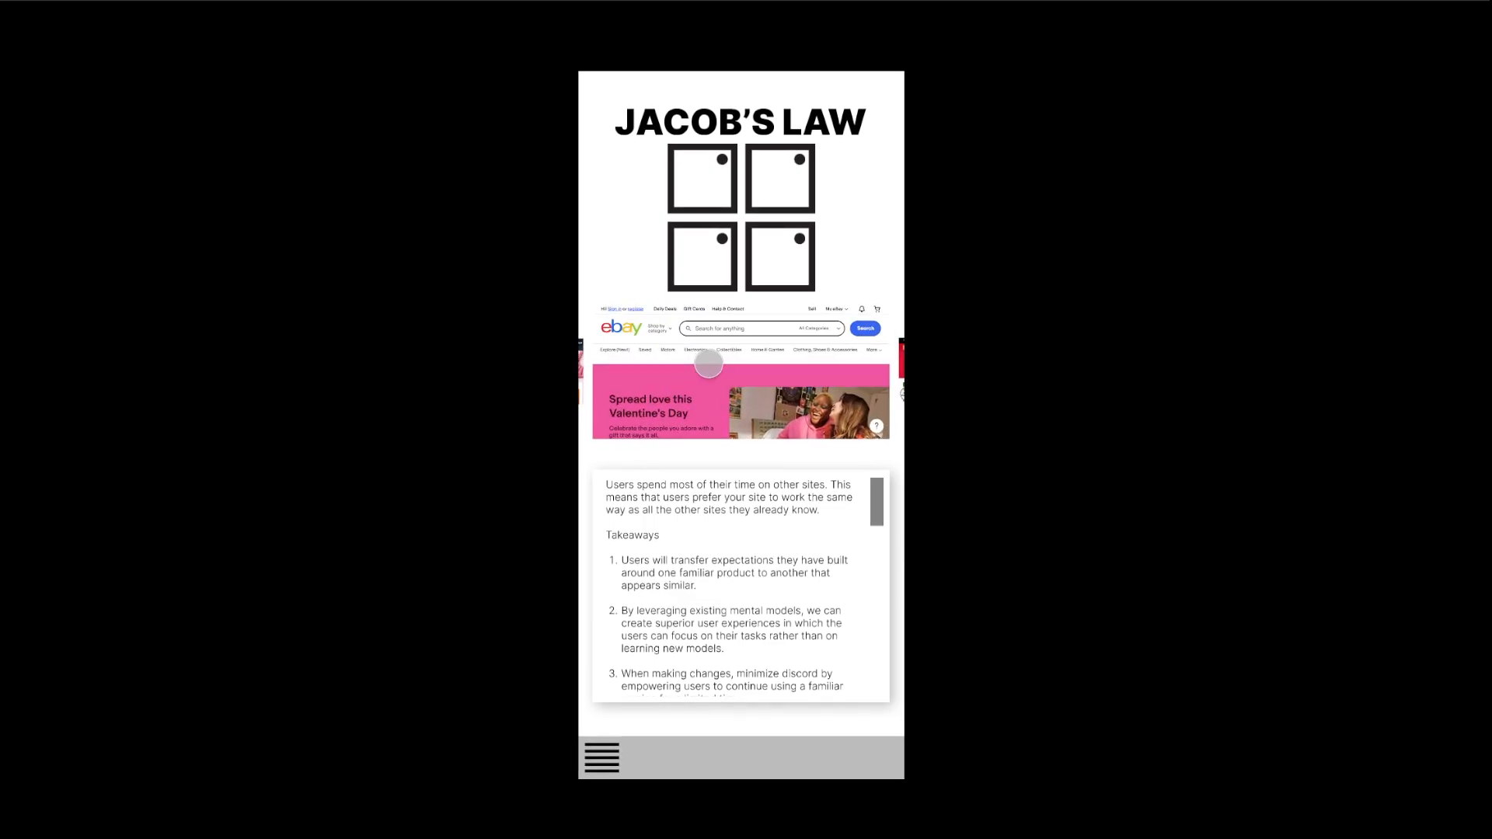
pyautogui.moveTo(793, 364); pyautogui.dragTo(696, 361)
pyautogui.moveTo(803, 360); pyautogui.dragTo(700, 362)
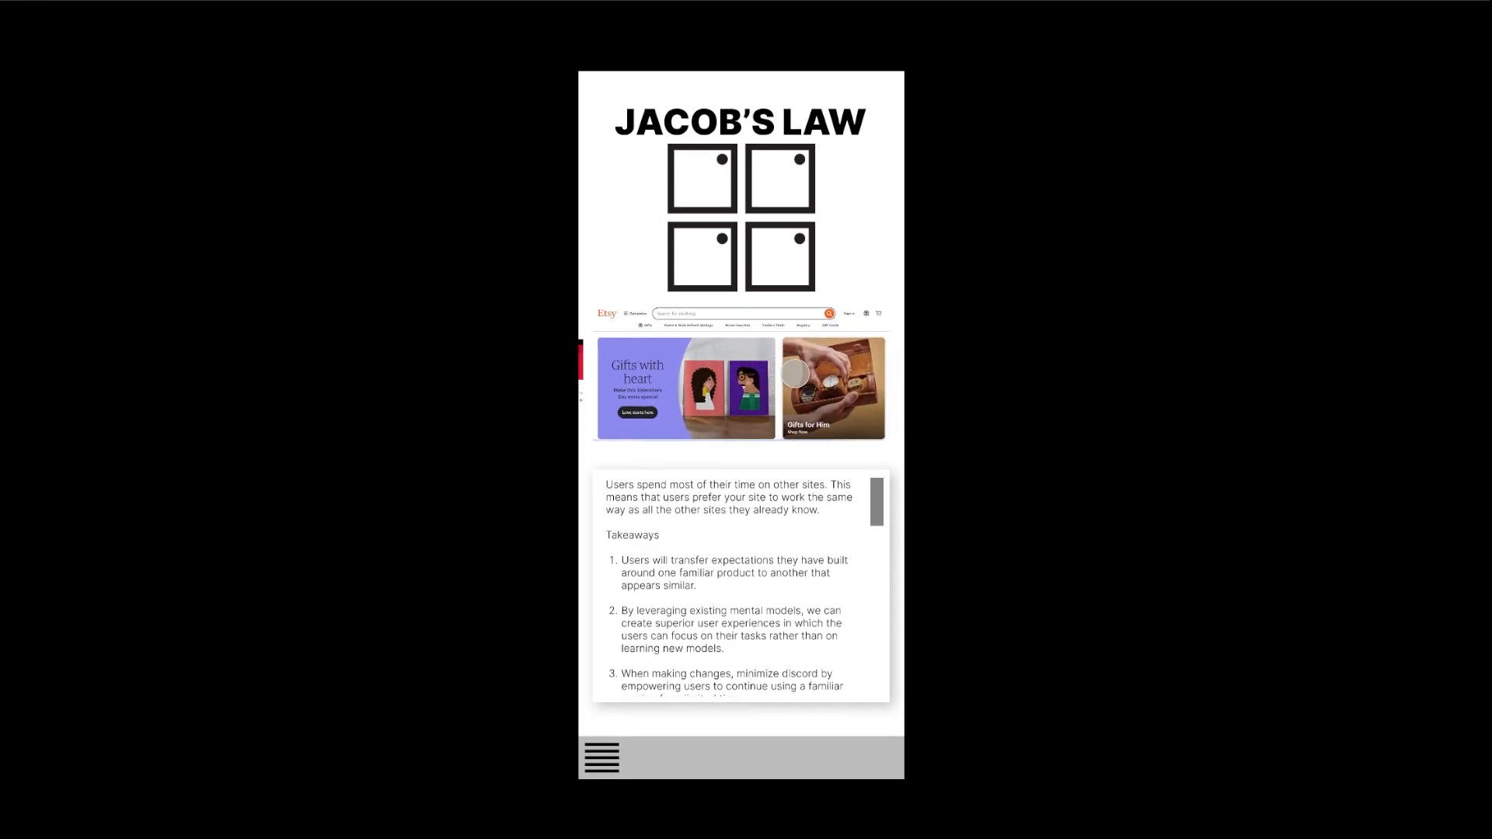
pyautogui.moveTo(710, 376); pyautogui.dragTo(780, 377)
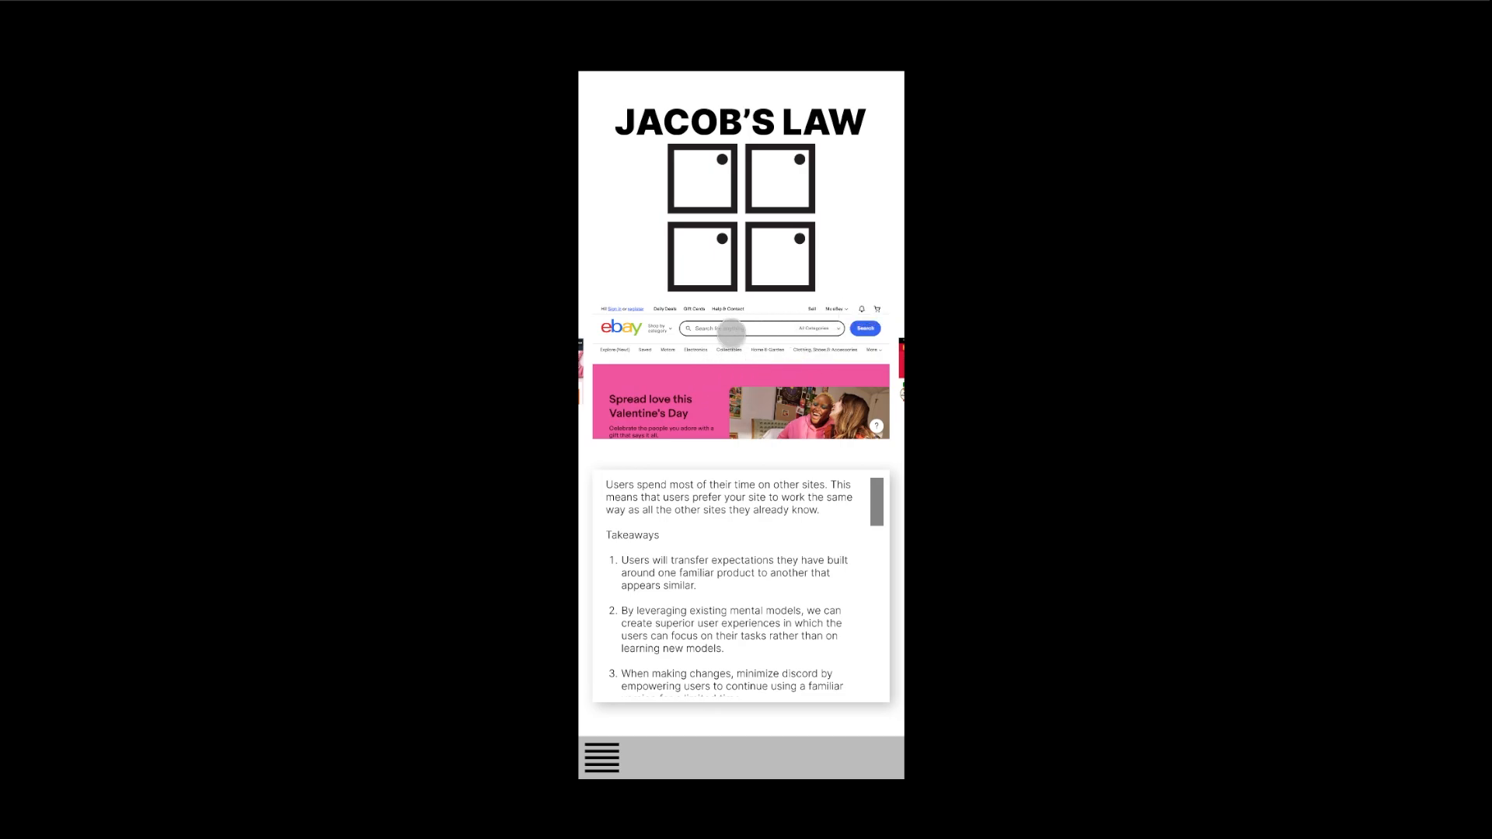
pyautogui.moveTo(700, 343); pyautogui.dragTo(826, 346)
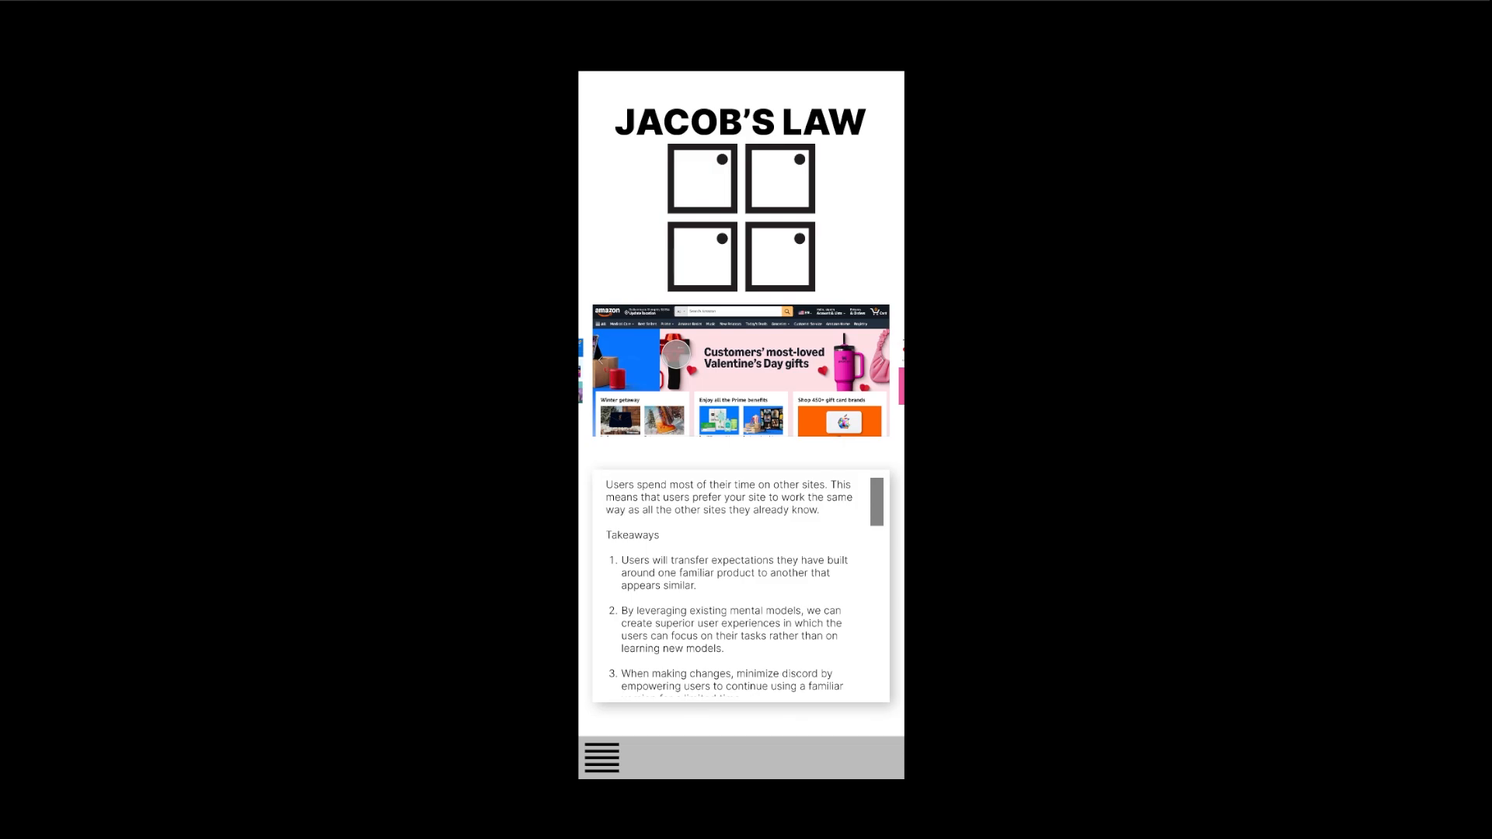
pyautogui.moveTo(675, 355); pyautogui.dragTo(719, 358)
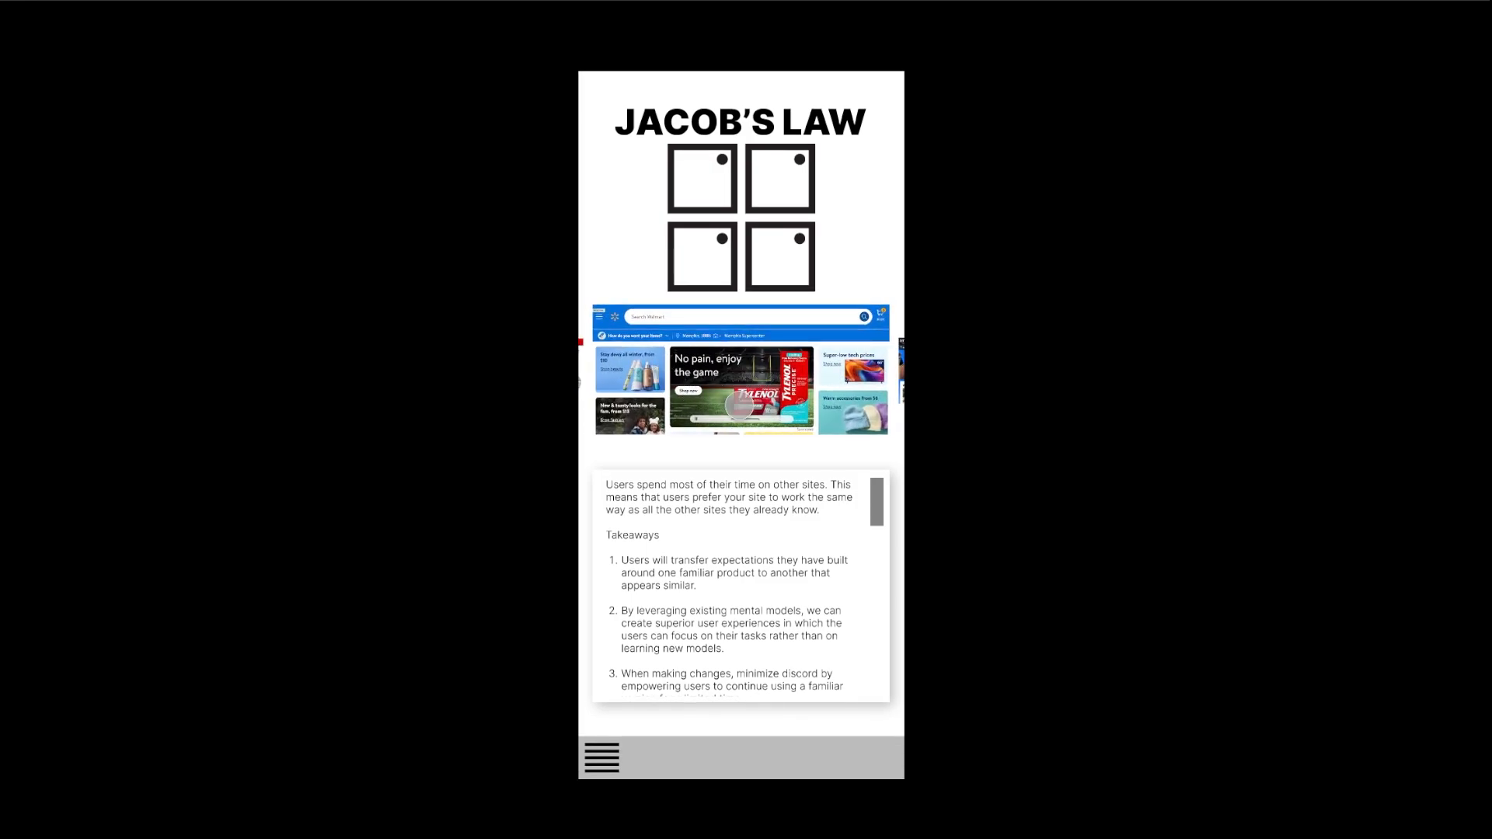
pyautogui.moveTo(683, 375); pyautogui.dragTo(747, 379)
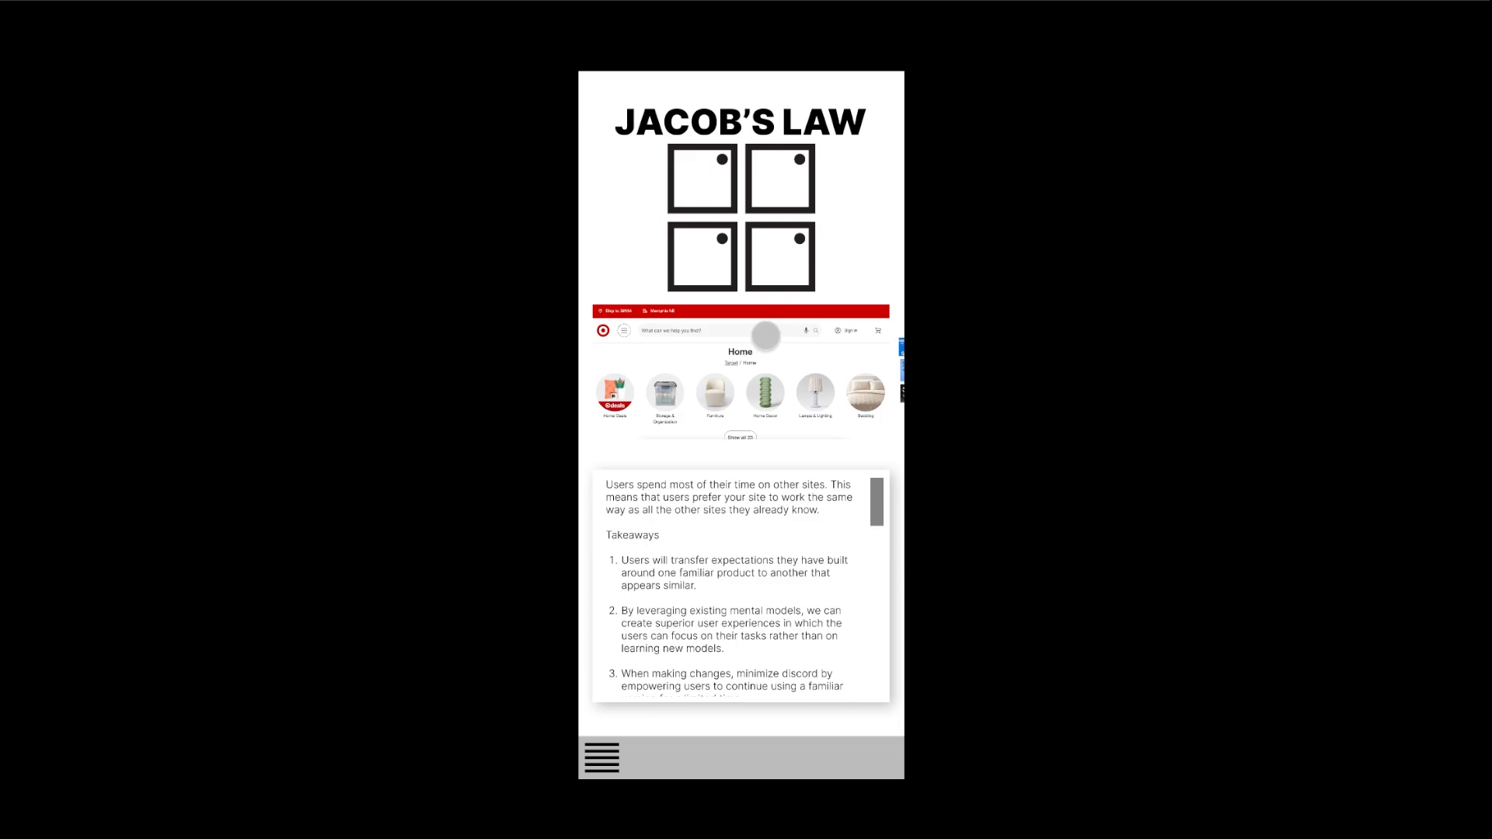
# Test the scroll handle of the takeaways text window in the Jacob's Law prototype
pyautogui.moveTo(875, 501)
pyautogui.mouseDown()
pyautogui.moveTo(875, 683)
pyautogui.moveTo(874, 485)
pyautogui.mouseUp()
pyautogui.moveTo(876, 501); pyautogui.dragTo(876, 586)
pyautogui.moveTo(879, 506)
pyautogui.mouseDown()
pyautogui.moveTo(876, 673)
pyautogui.moveTo(872, 483)
pyautogui.moveTo(872, 516)
pyautogui.mouseUp()
pyautogui.moveTo(876, 496); pyautogui.dragTo(870, 556)
pyautogui.moveTo(873, 500)
pyautogui.mouseDown()
pyautogui.moveTo(876, 650)
pyautogui.moveTo(883, 506)
pyautogui.mouseUp()
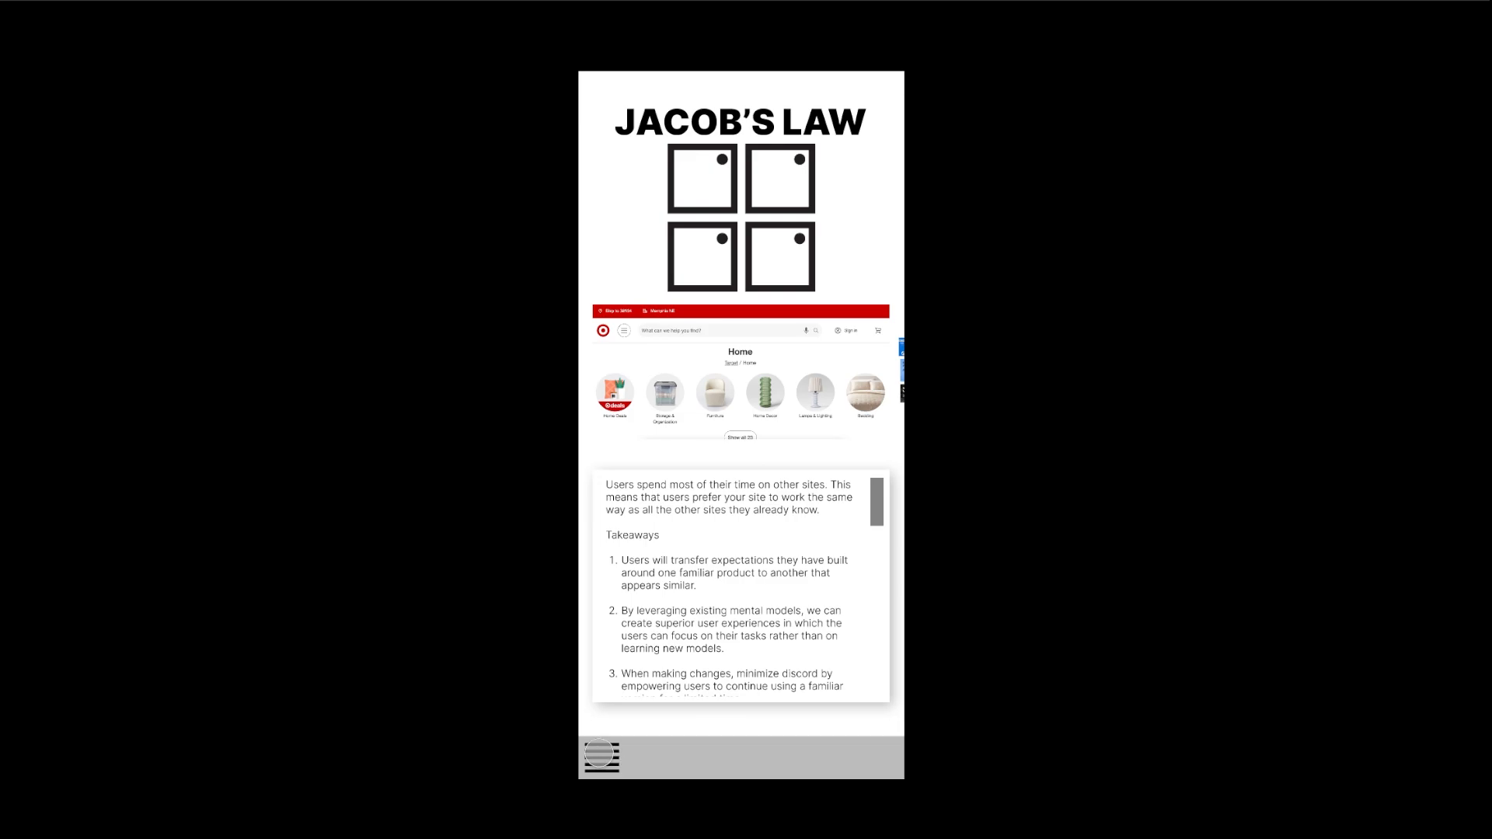
# Test opening and closing the prototype's navigation menu
pyautogui.click(600, 758)
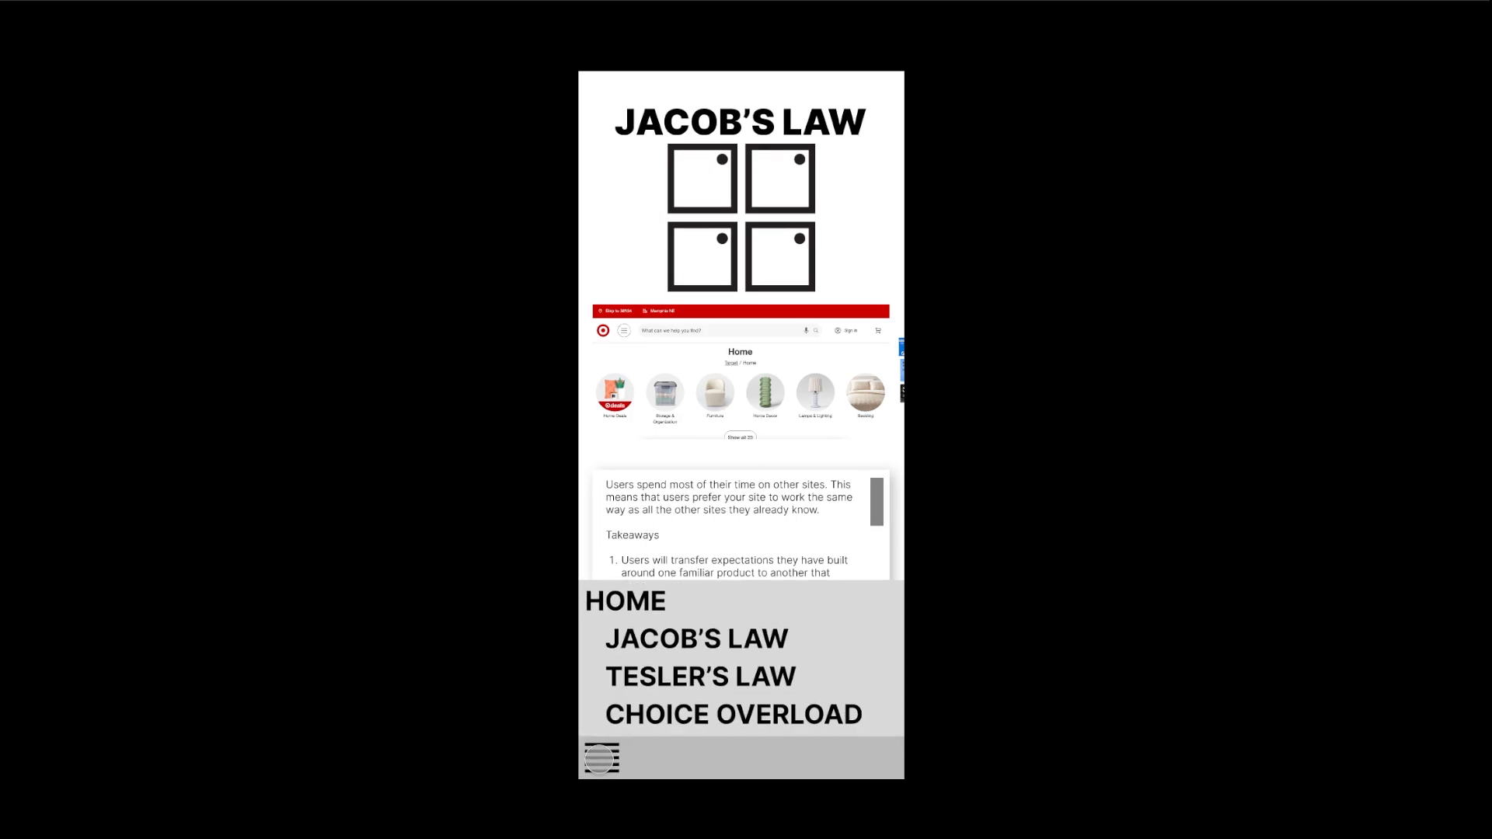
pyautogui.click(600, 759)
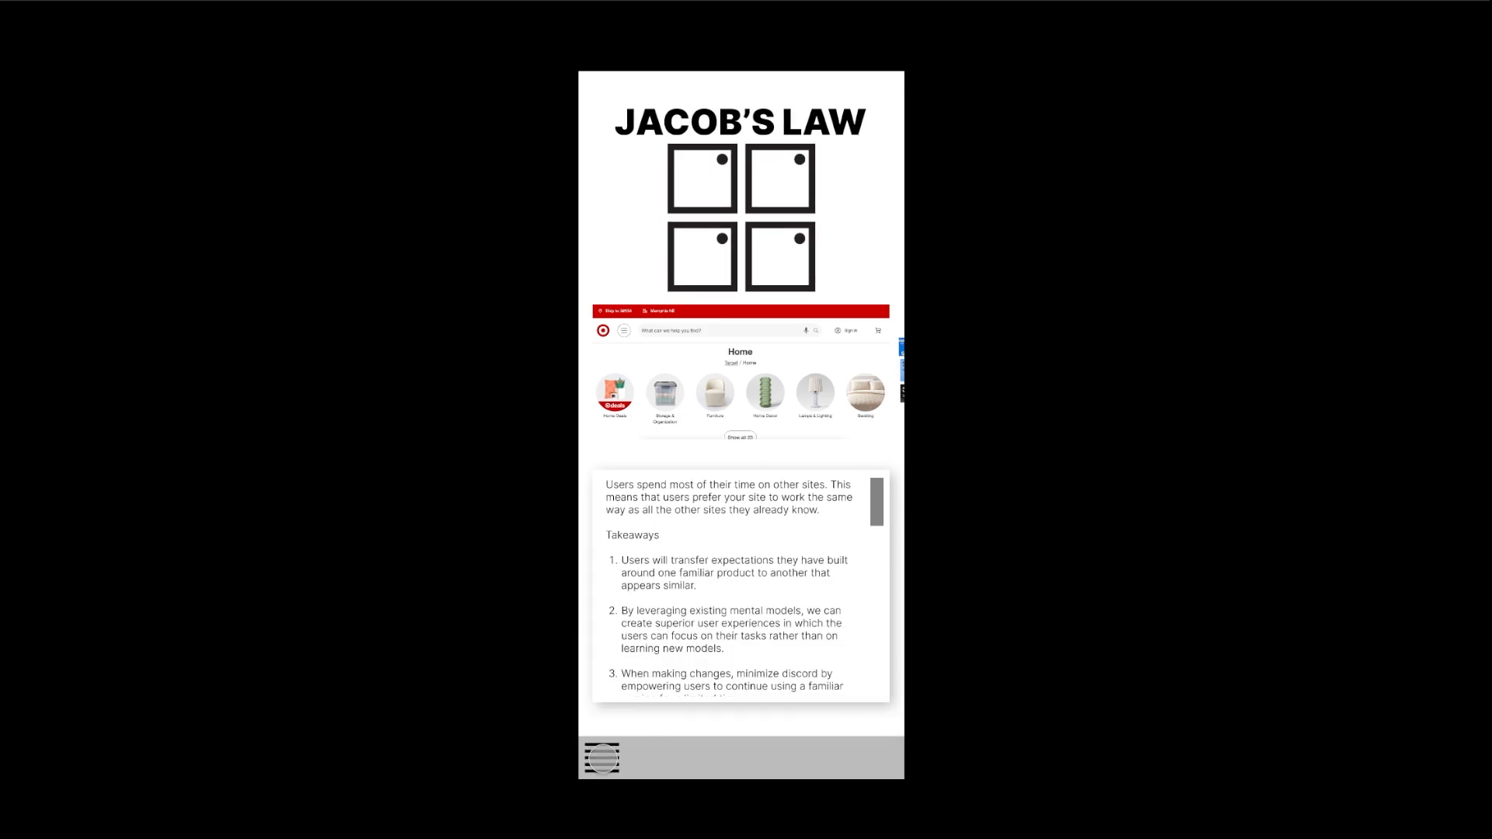
pyautogui.click(602, 759)
pyautogui.click(602, 759)
# Return to the Figma design file and examine the Tesler's Law title, icon, three photos and texts on the canvas
pyautogui.hotkey('ctrl', 'Tab')
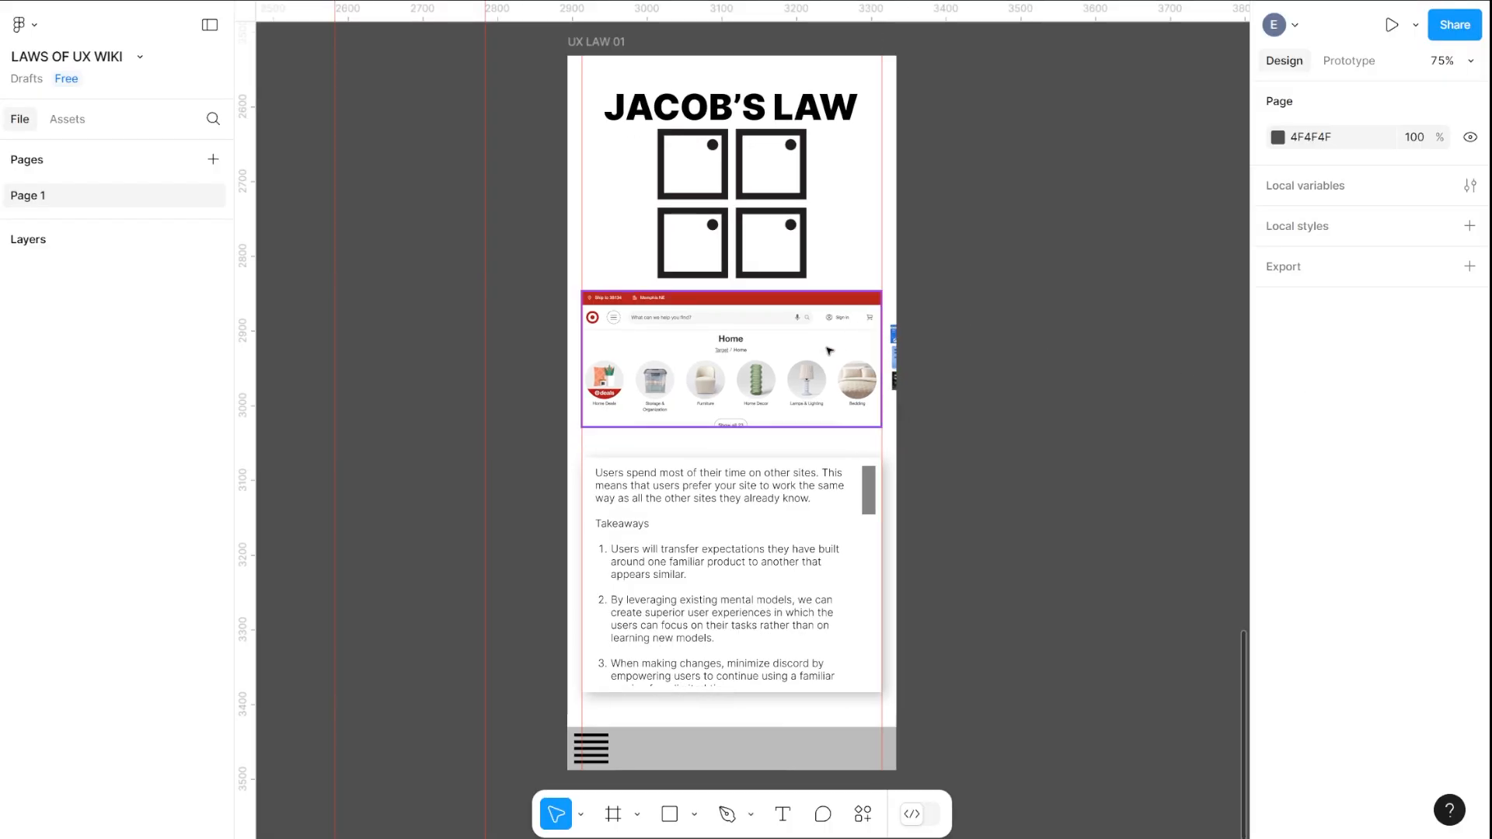
pyautogui.hotkey('ctrl', '-')
pyautogui.hotkey('ctrl', '-')
pyautogui.moveTo(973, 329); pyautogui.dragTo(448, 497)
pyautogui.moveTo(1031, 340)
pyautogui.mouseDown()
pyautogui.moveTo(460, 510)
pyautogui.moveTo(350, 560)
pyautogui.mouseUp()
pyautogui.moveTo(1053, 310)
pyautogui.mouseDown()
pyautogui.moveTo(733, 500)
pyautogui.moveTo(727, 485)
pyautogui.mouseUp()
pyautogui.hotkey('ctrl', '+')
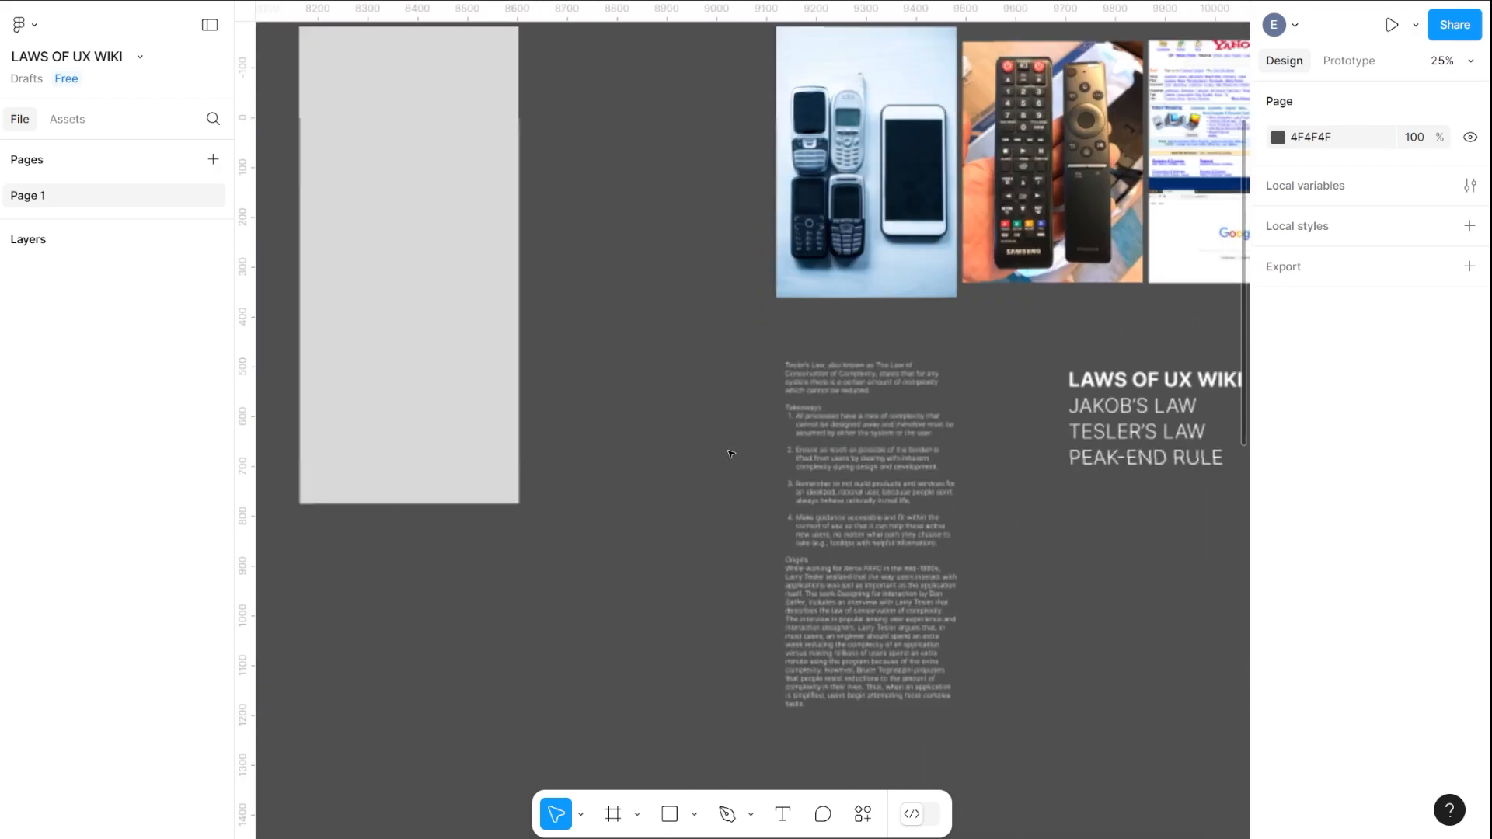
pyautogui.moveTo(909, 324); pyautogui.dragTo(815, 584)
pyautogui.hscroll(4, 818, 444)
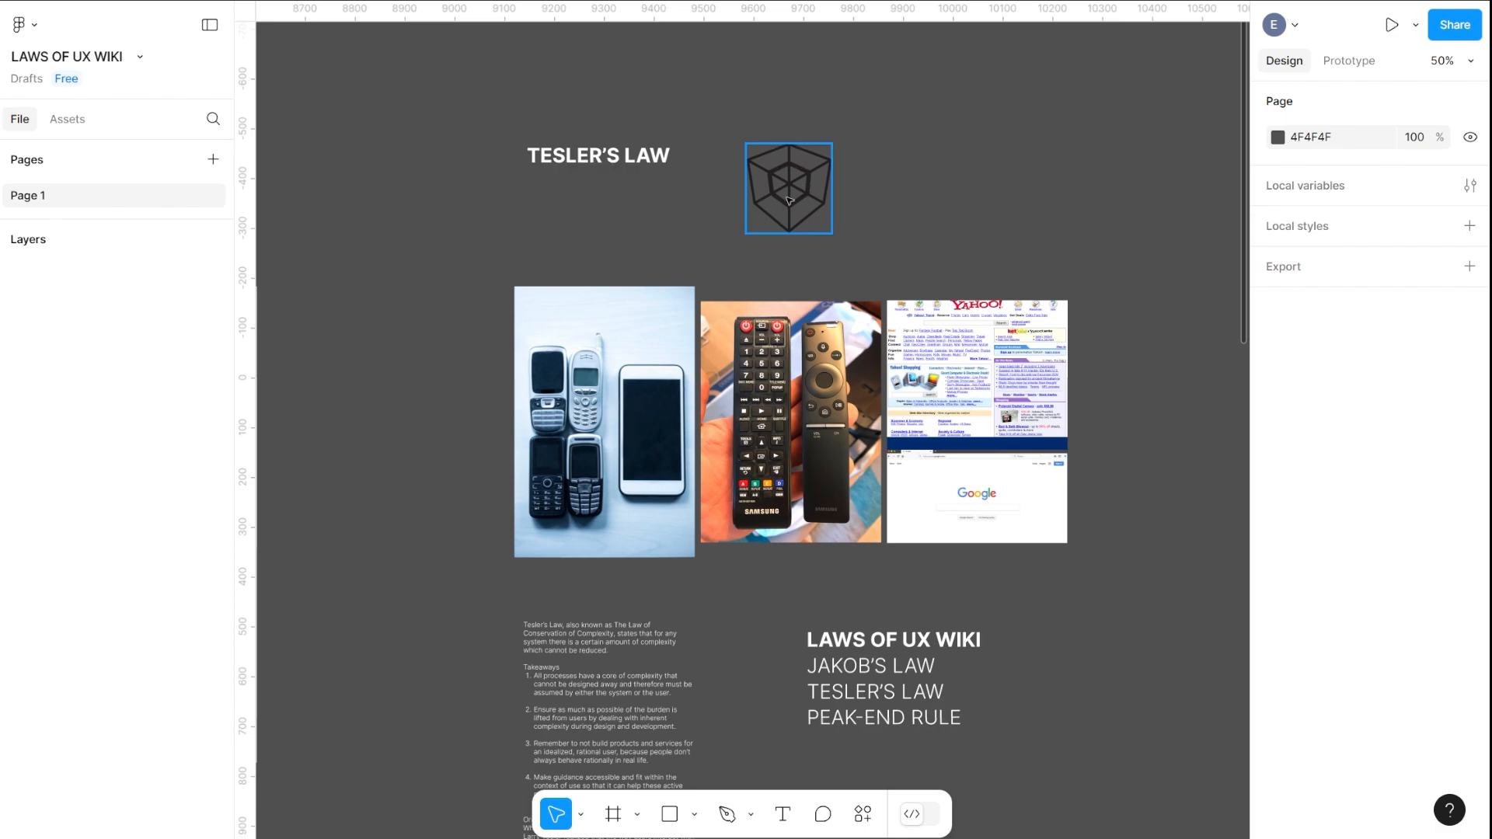
pyautogui.moveTo(695, 225); pyautogui.dragTo(752, 155)
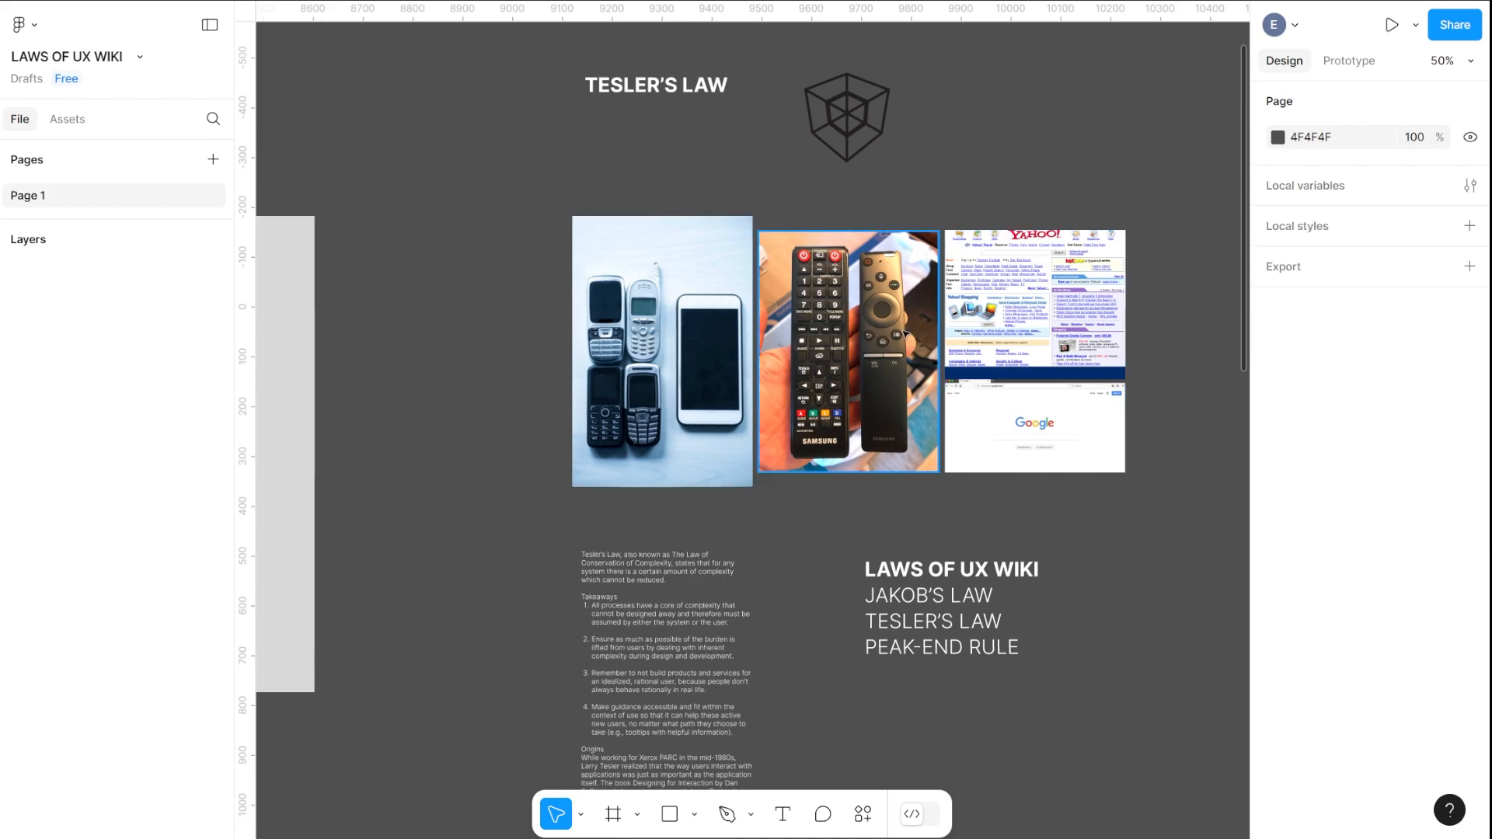
pyautogui.moveTo(503, 463); pyautogui.dragTo(523, 309)
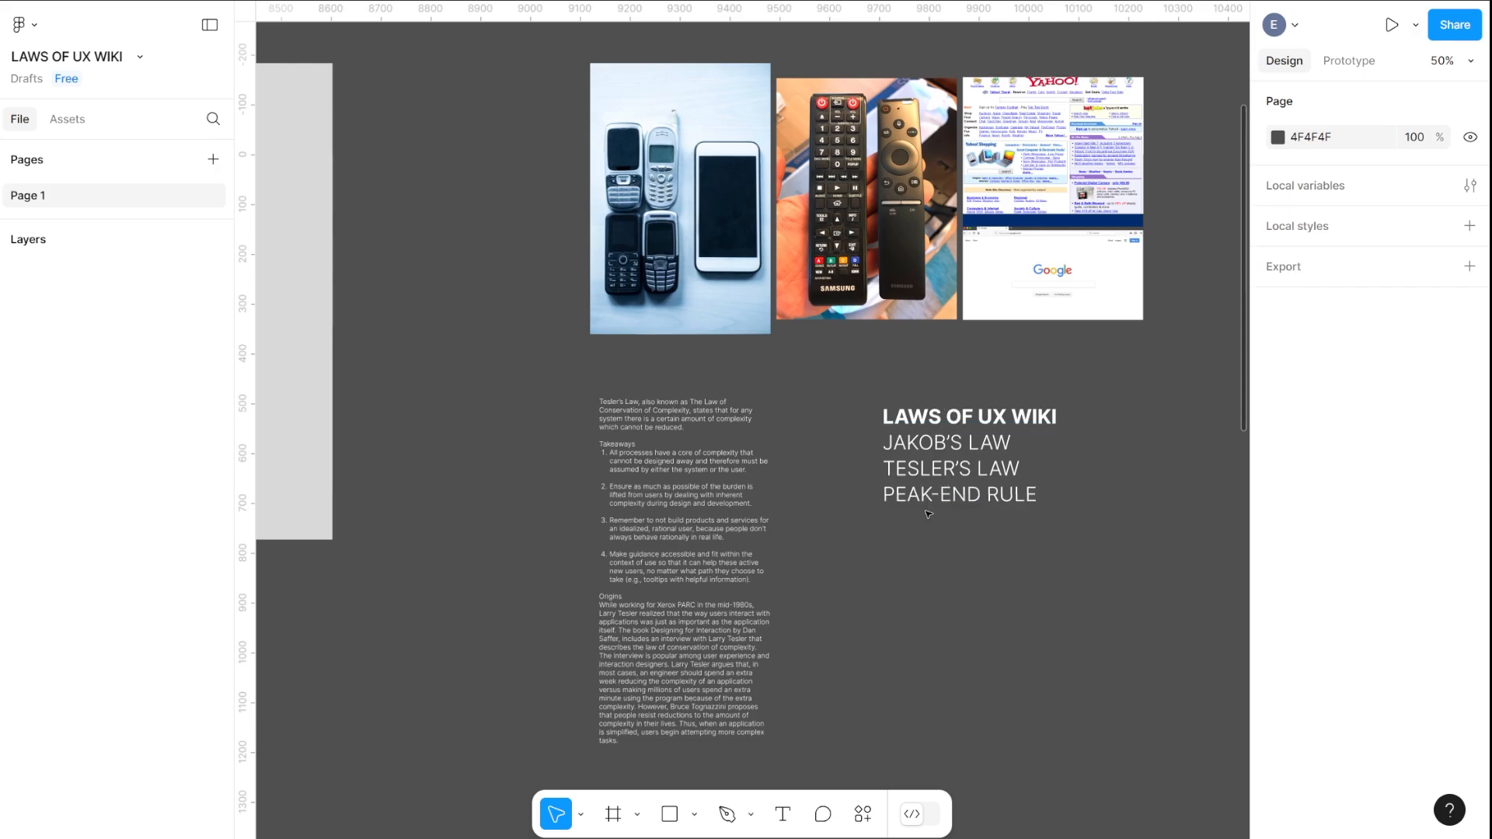
pyautogui.scroll(-3, 676, 568)
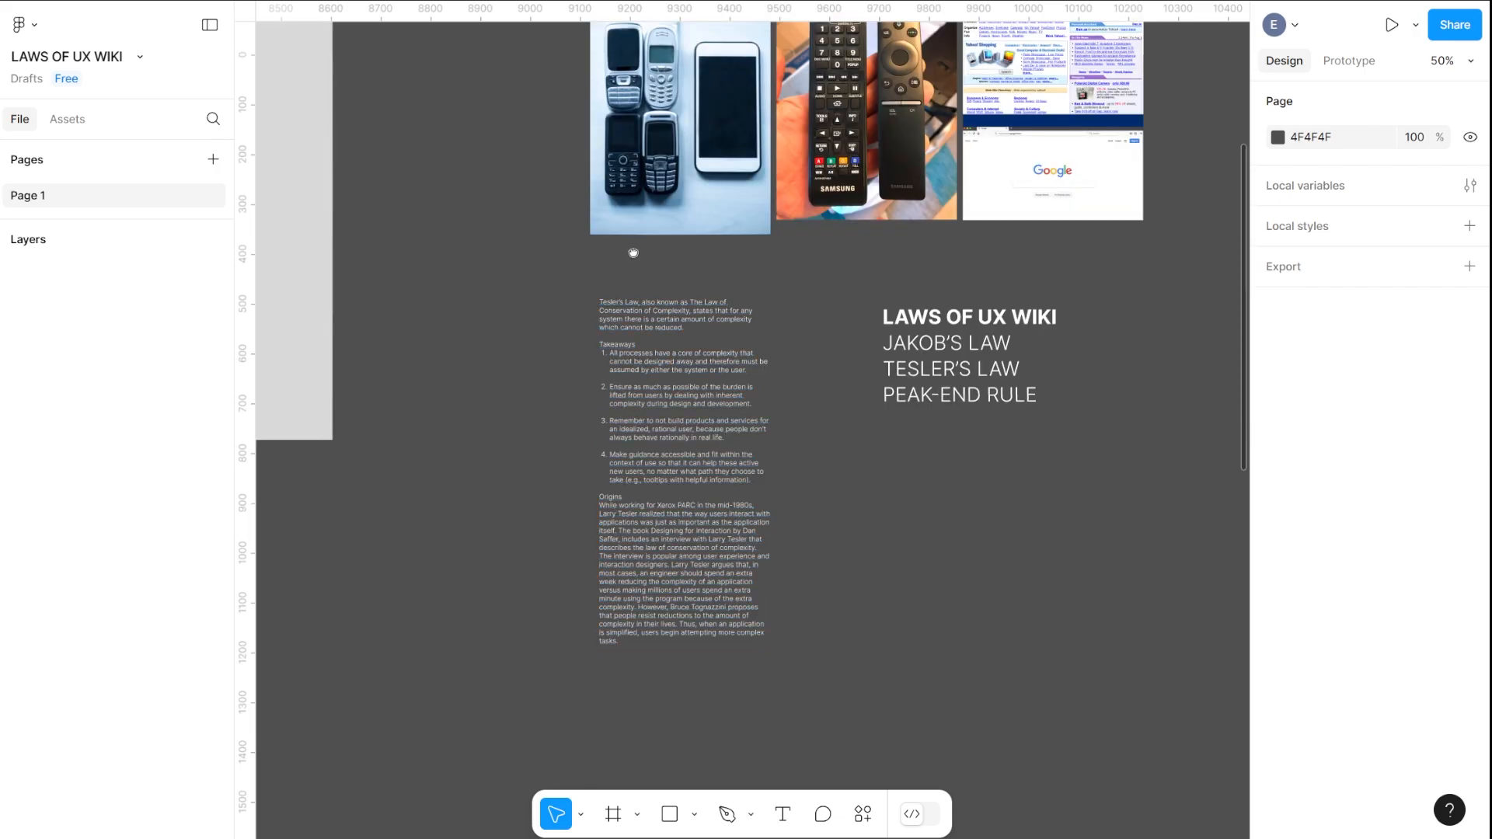
pyautogui.moveTo(634, 250); pyautogui.dragTo(1049, 450)
pyautogui.click(660, 317)
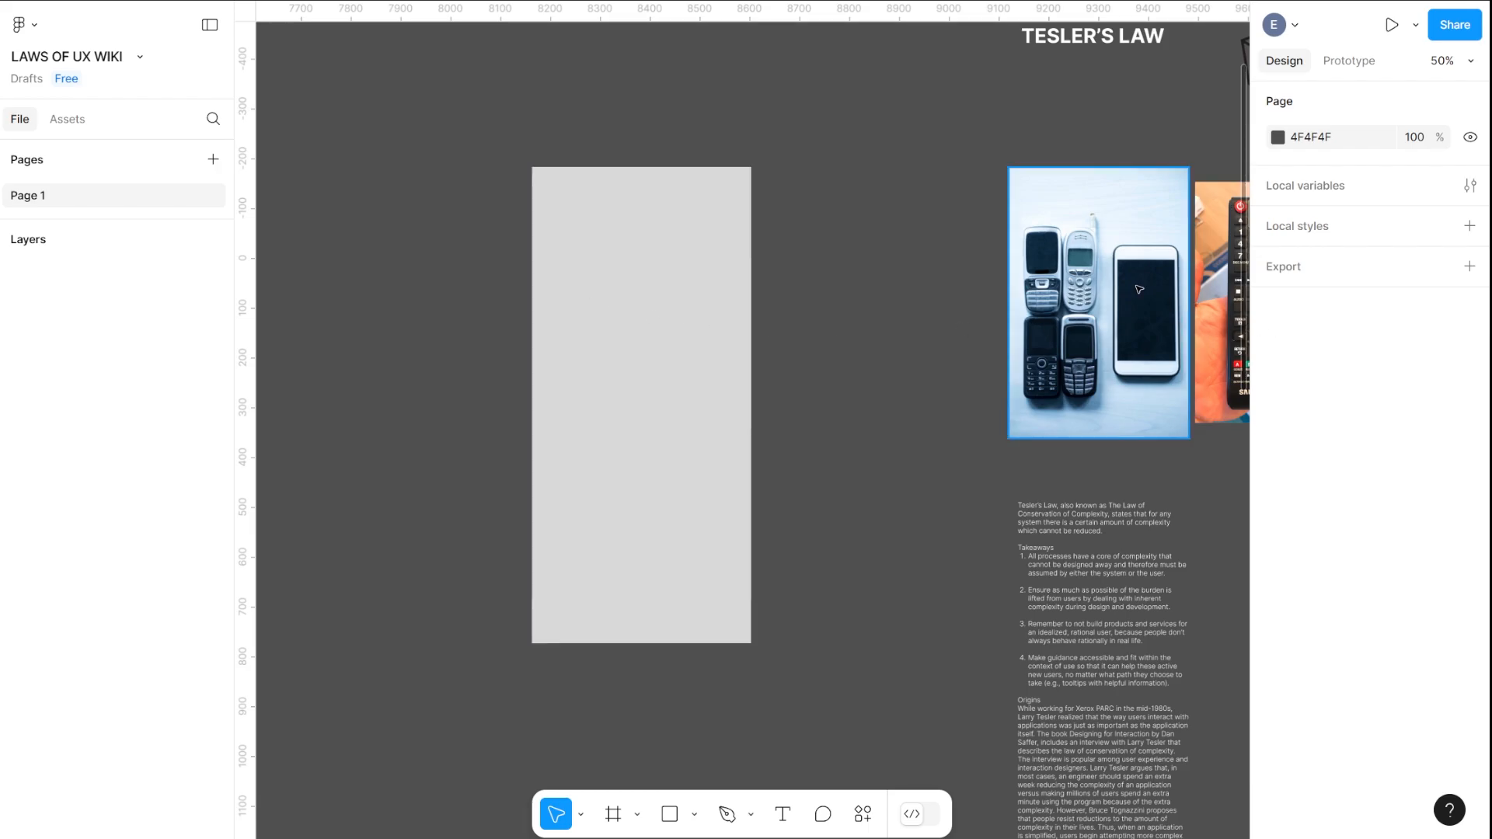
pyautogui.moveTo(1128, 286); pyautogui.dragTo(669, 319)
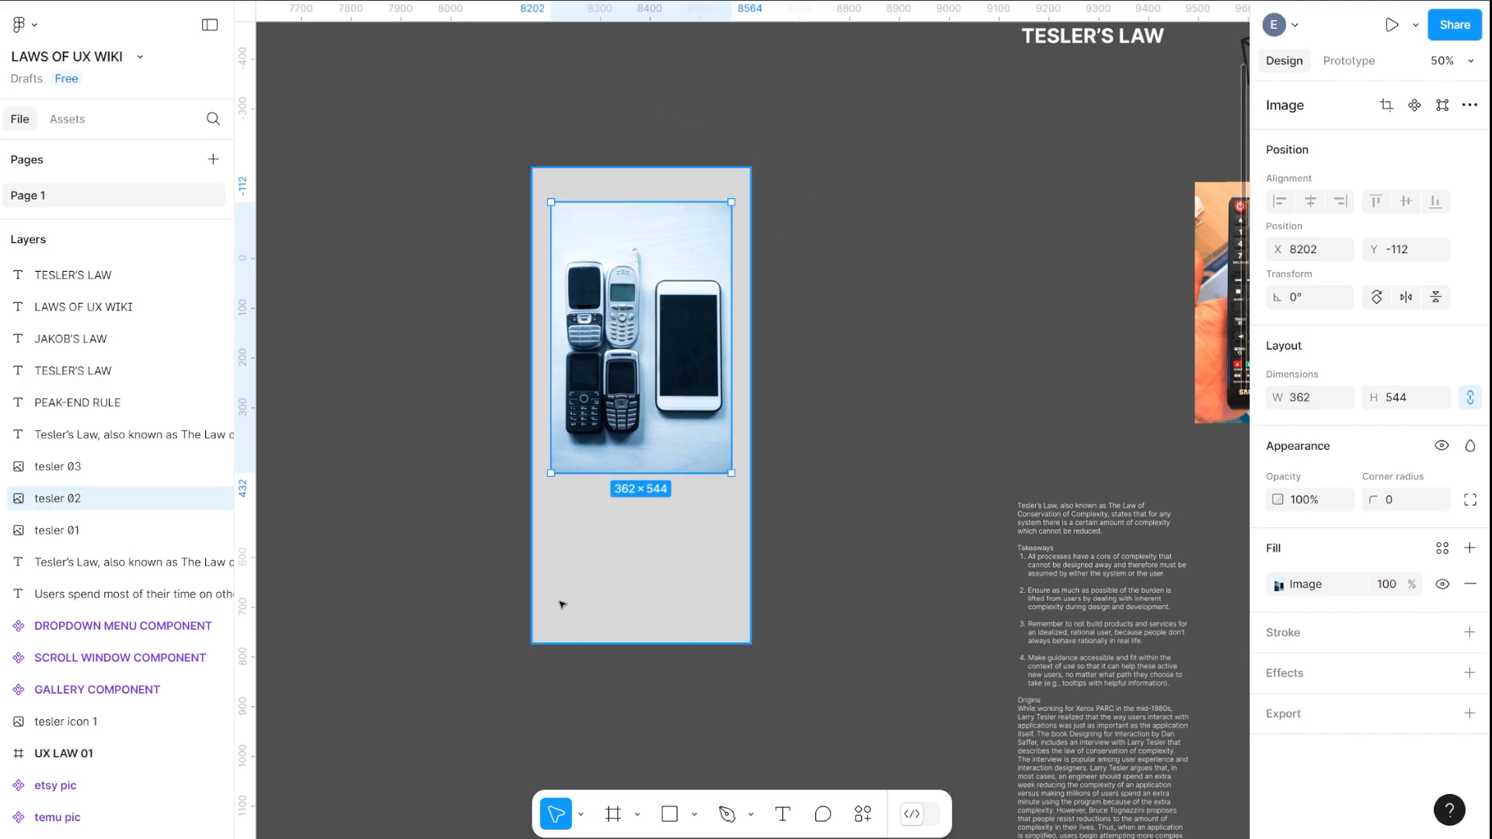
pyautogui.hotkey('ctrl', 'z')
# Move the photo of the mobile phones onto the empty light grey rectangle
pyautogui.moveTo(1185, 494); pyautogui.dragTo(934, 506)
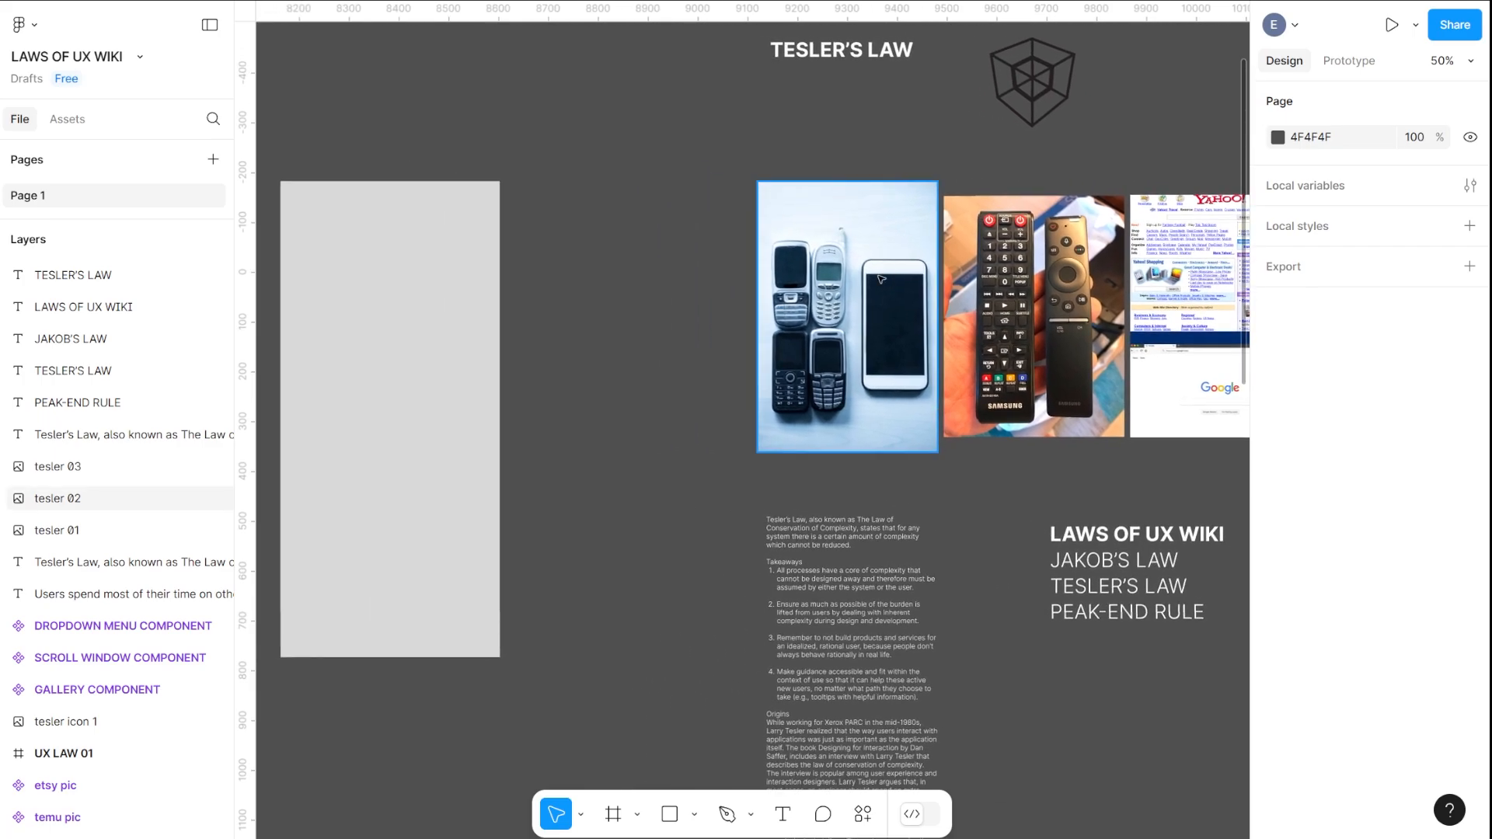
pyautogui.moveTo(868, 298); pyautogui.dragTo(411, 343)
pyautogui.moveTo(652, 319); pyautogui.dragTo(826, 287)
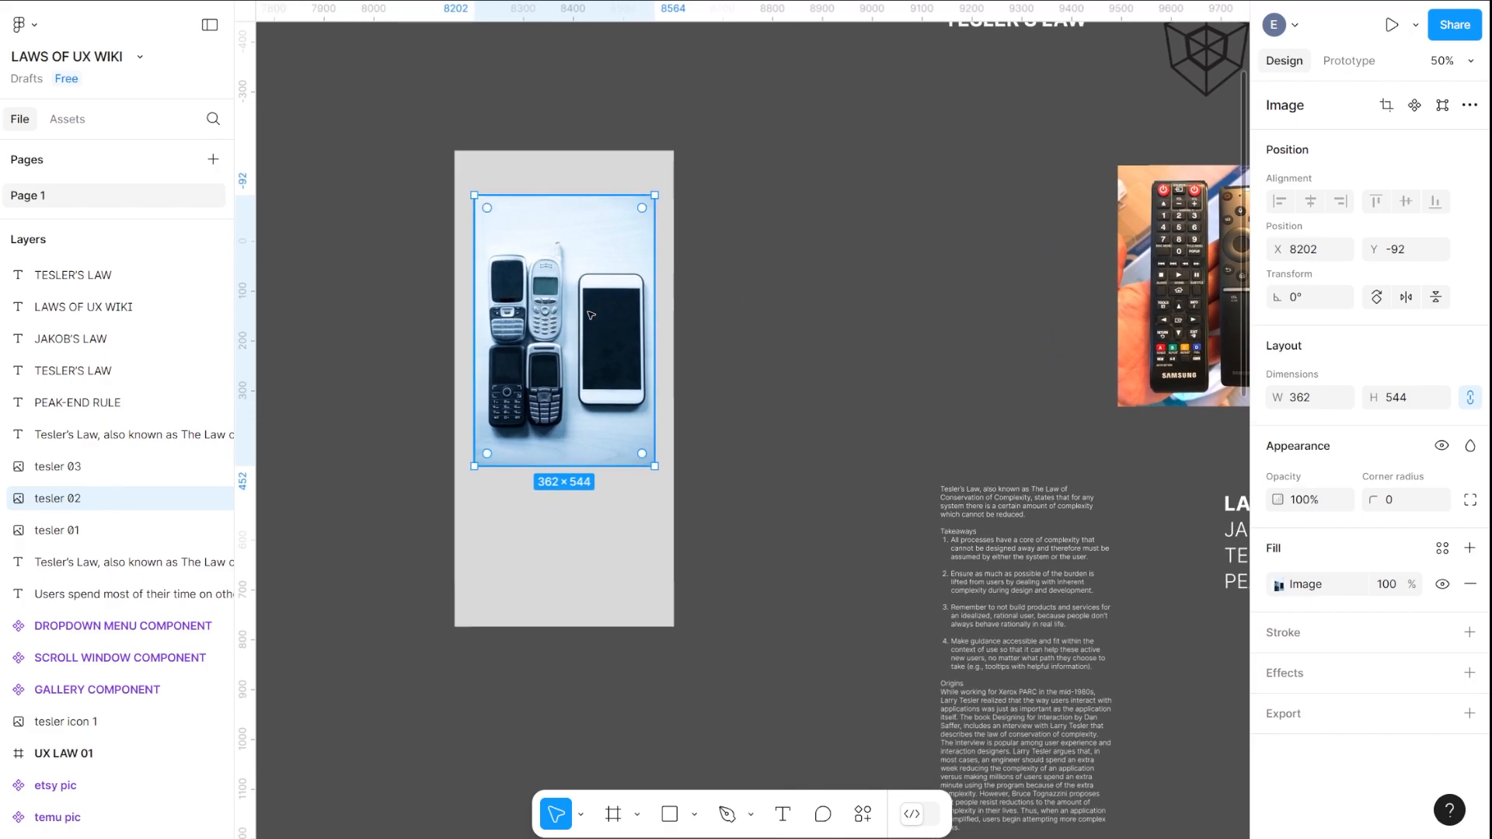
pyautogui.moveTo(858, 601); pyautogui.dragTo(897, 427)
pyautogui.scroll(3, 895, 489)
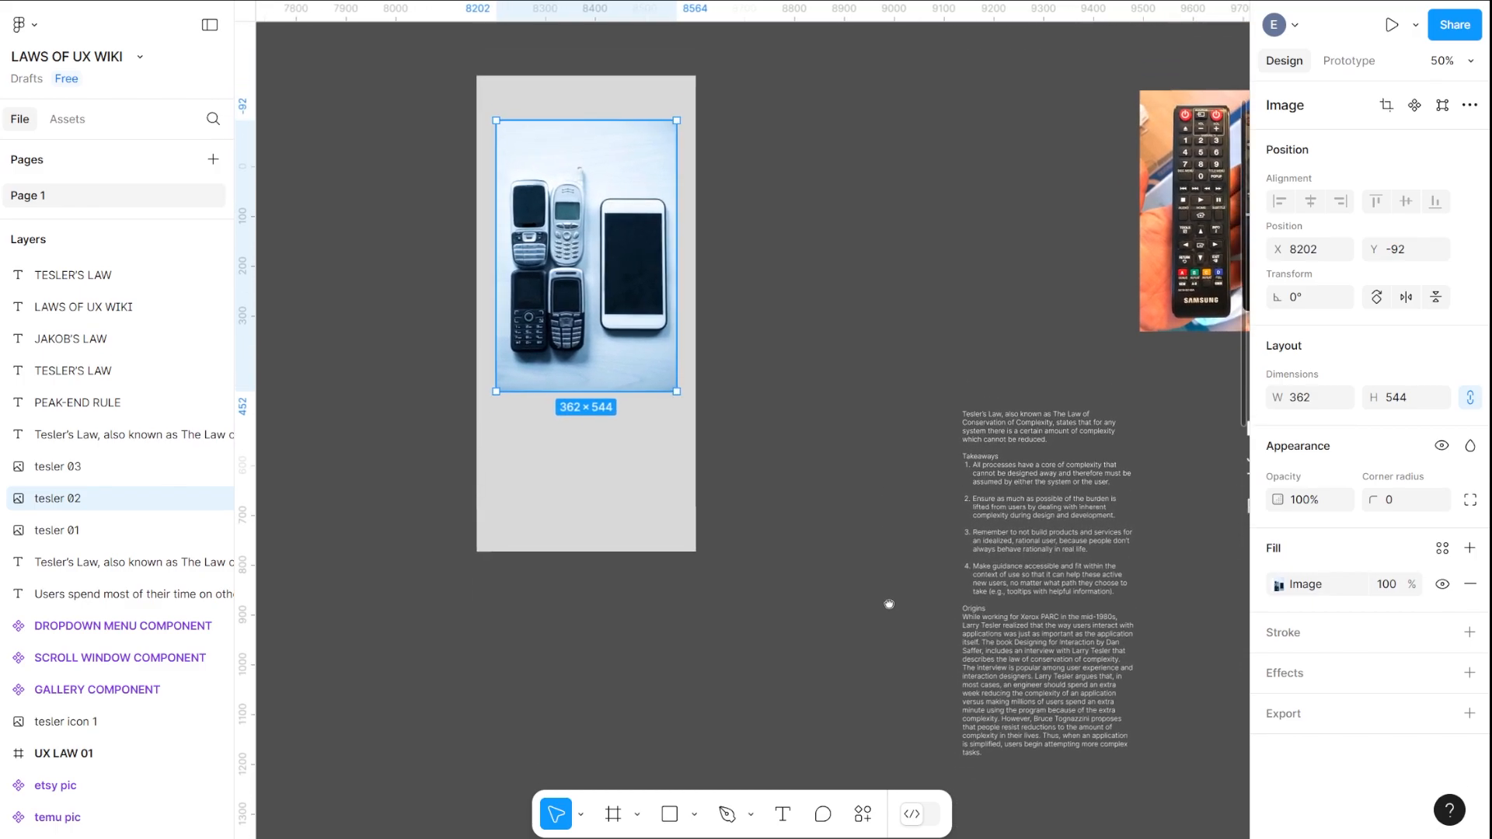
pyautogui.scroll(3, 796, 255)
pyautogui.hscroll(3, 796, 255)
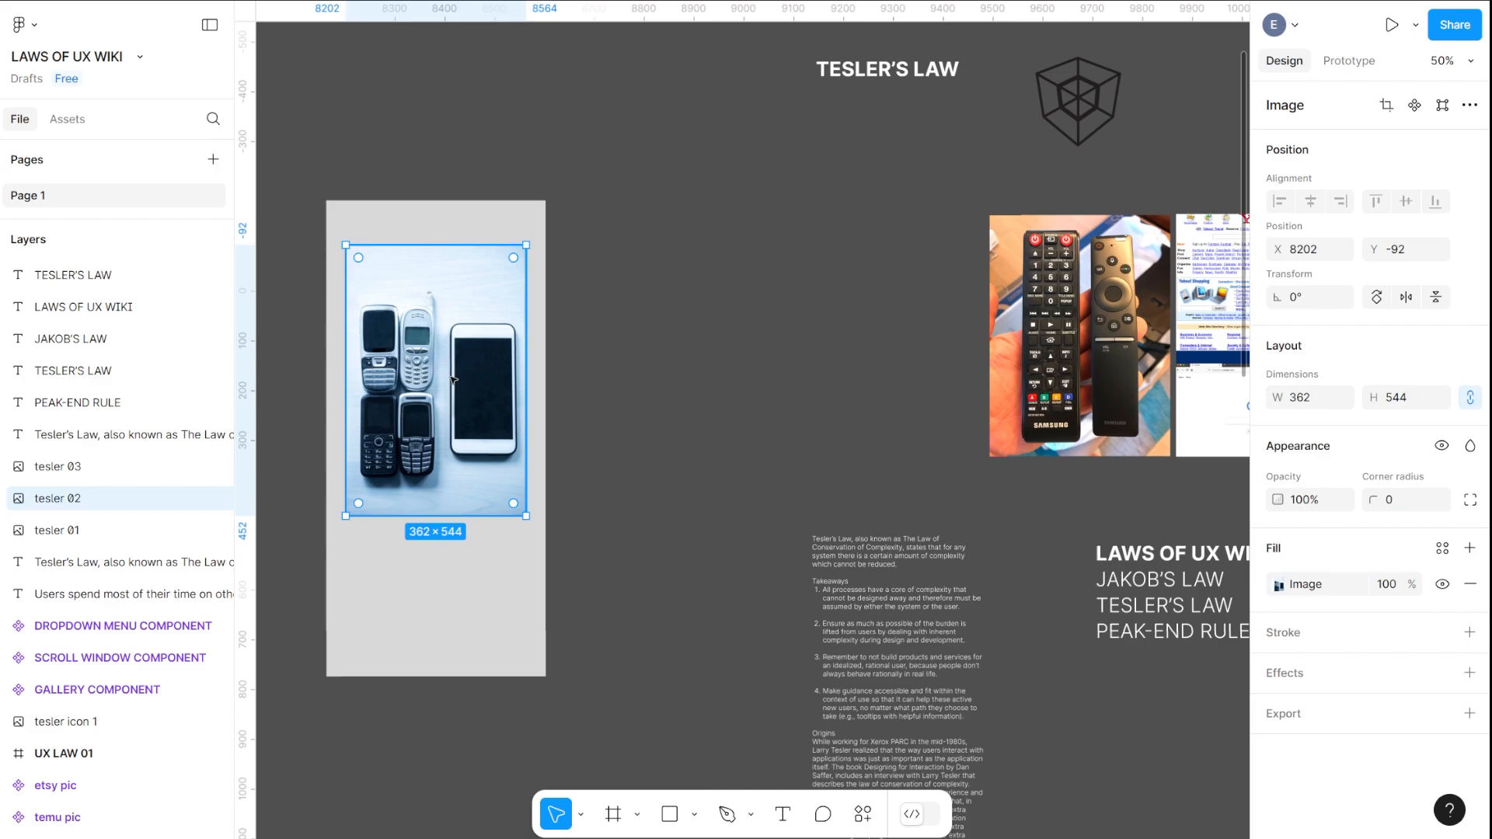
# Scale the phones photo down to 289 × 434 and position it at X 8238, Y 4, centred across the rectangle
pyautogui.moveTo(447, 384)
pyautogui.mouseDown()
pyautogui.moveTo(724, 325)
pyautogui.moveTo(910, 334)
pyautogui.moveTo(413, 377)
pyautogui.moveTo(441, 354)
pyautogui.moveTo(447, 373)
pyautogui.mouseUp()
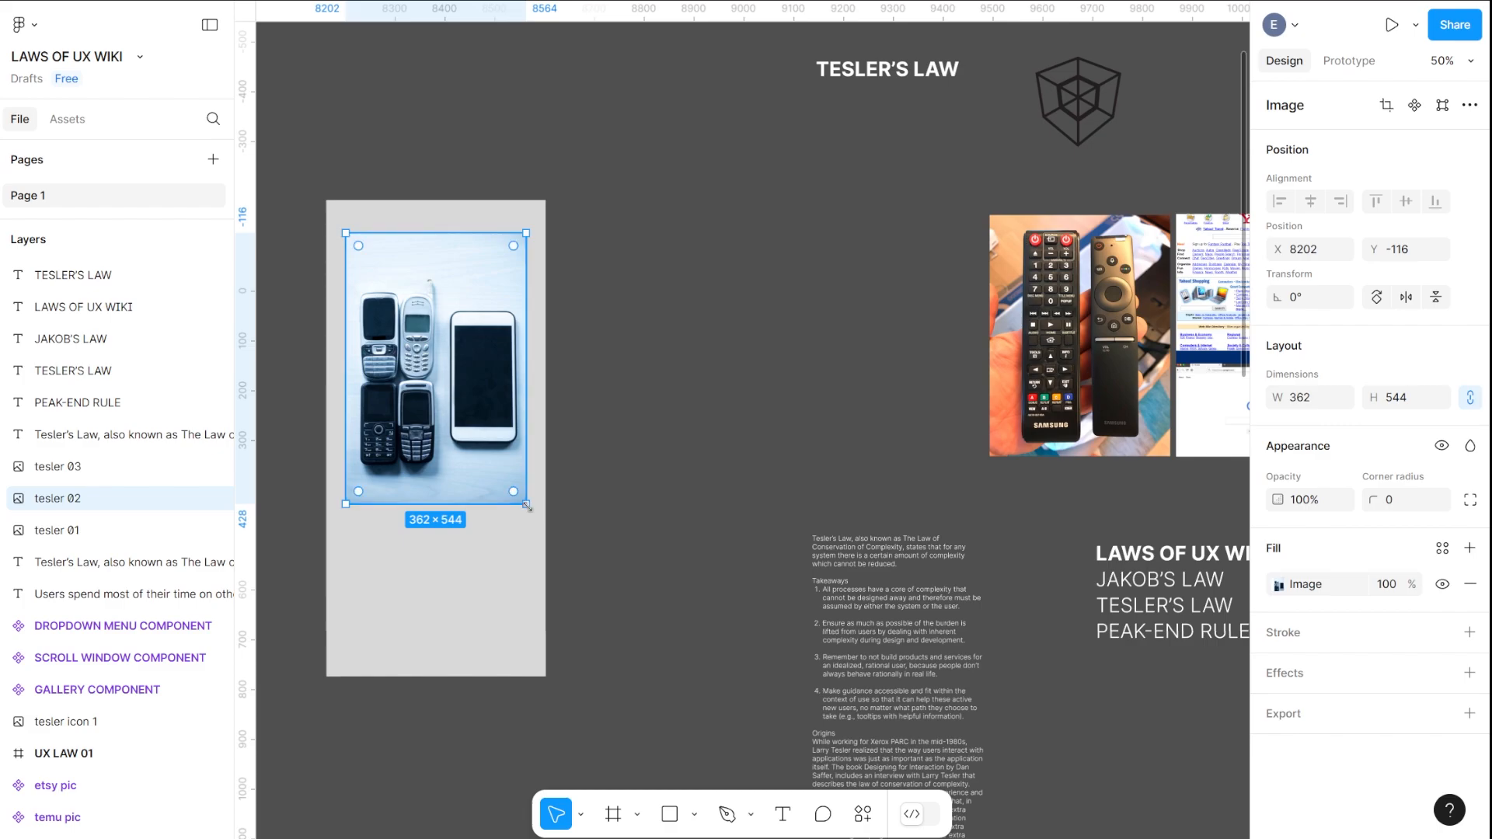
pyautogui.moveTo(527, 505); pyautogui.dragTo(489, 450)
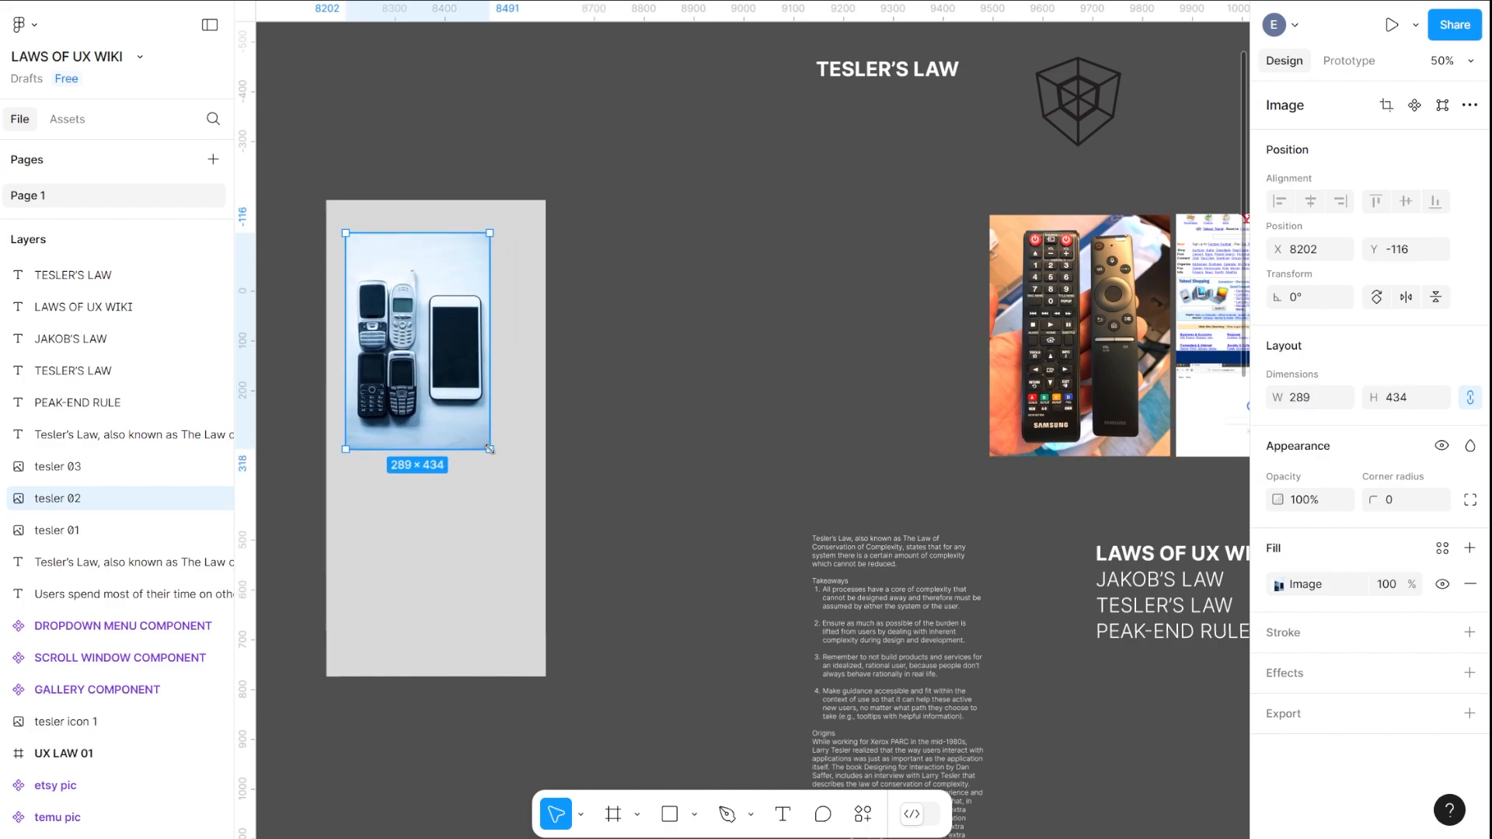
pyautogui.moveTo(457, 373); pyautogui.dragTo(475, 433)
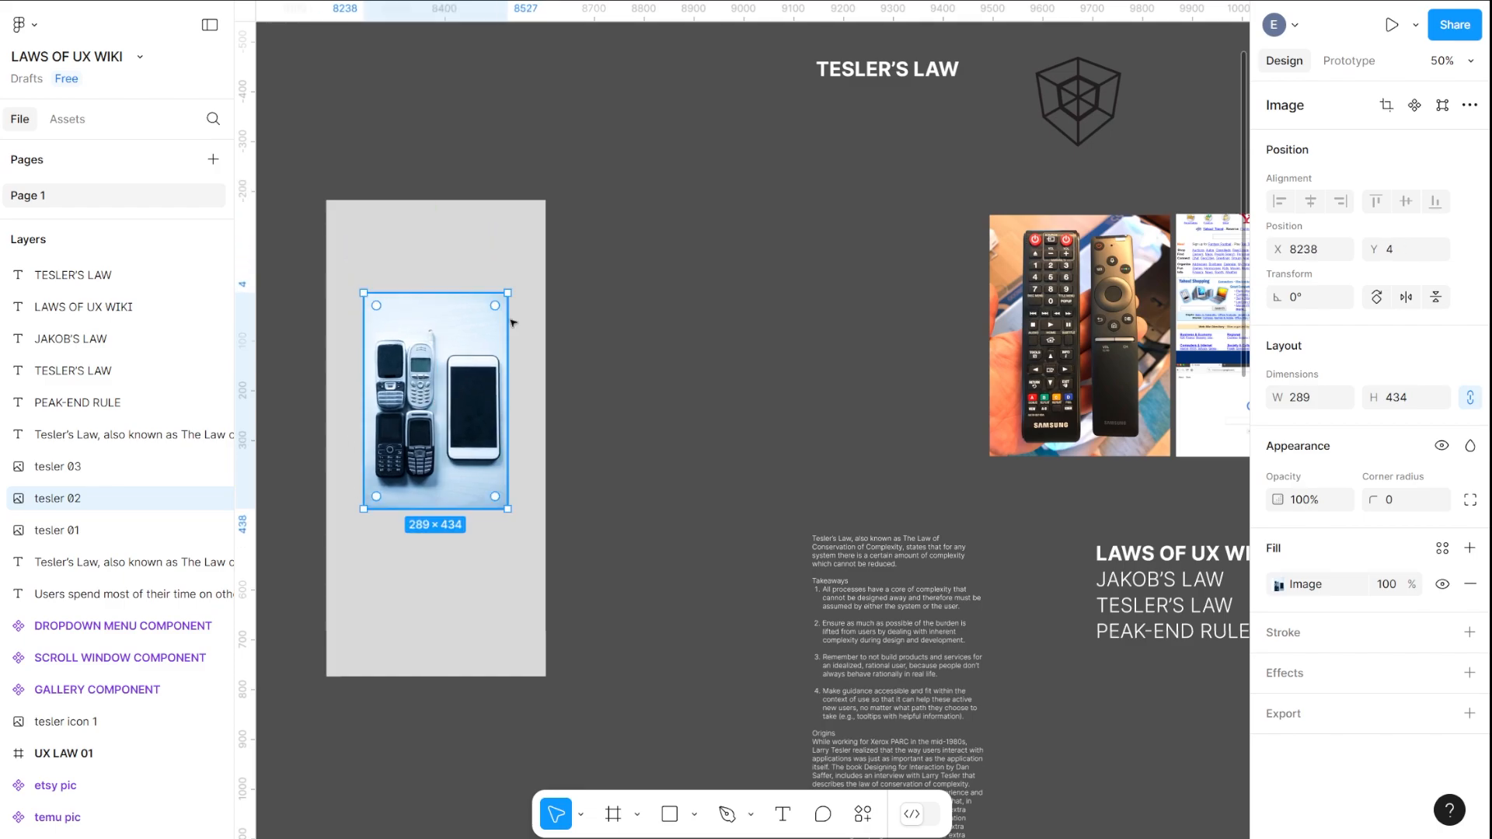
# Change the fill of the light grey rectangle behind the phones photo to near-black
pyautogui.click(416, 243)
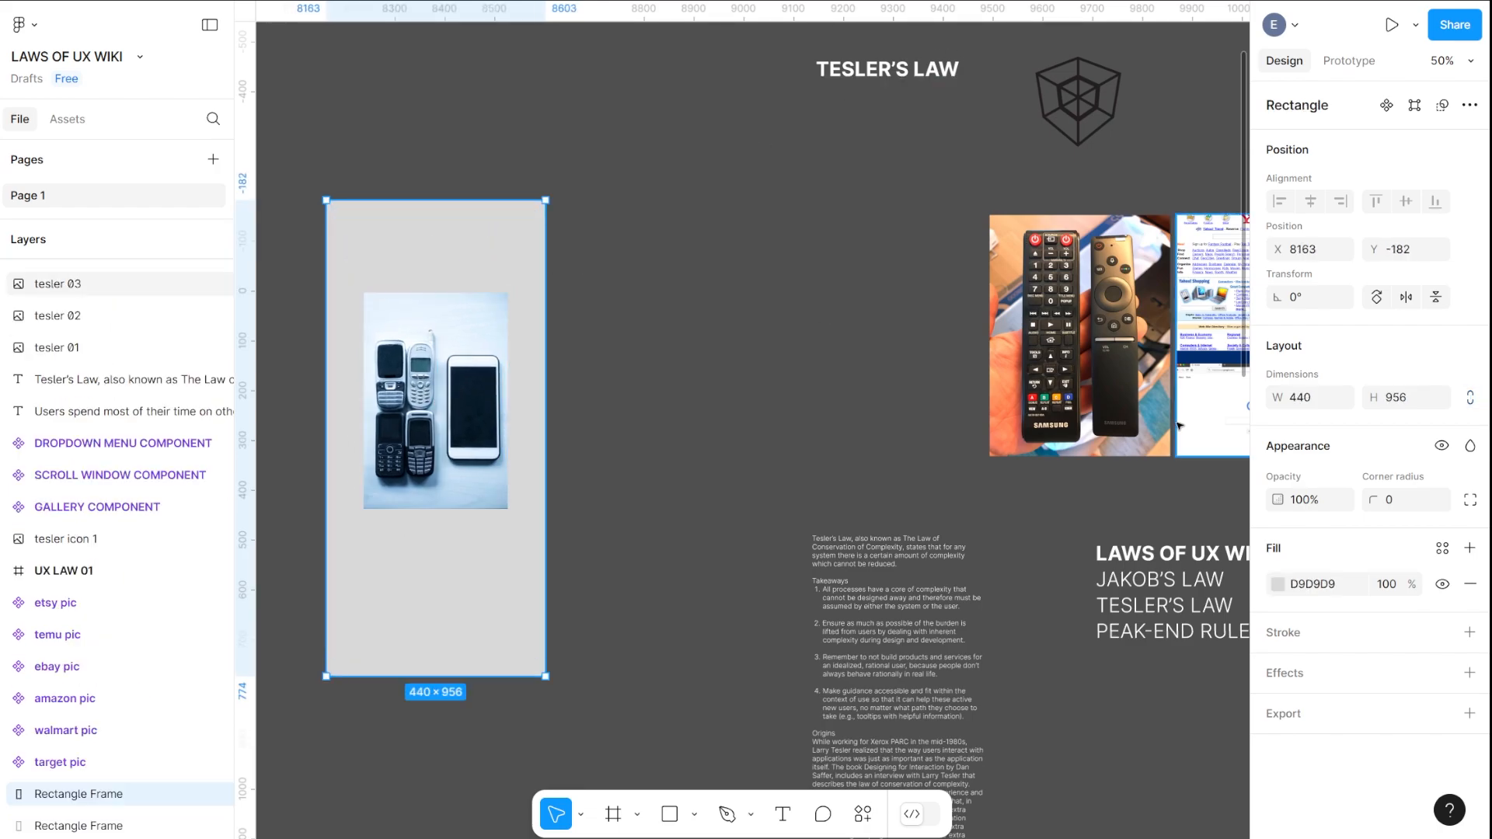
pyautogui.click(1279, 585)
pyautogui.moveTo(1018, 497); pyautogui.dragTo(940, 571)
# Place the TESLER'S LAW title at the top of the dark rectangle and move the cube icon into the empty space beside the rectangle
pyautogui.moveTo(883, 77); pyautogui.dragTo(434, 228)
pyautogui.moveTo(1096, 91); pyautogui.dragTo(812, 209)
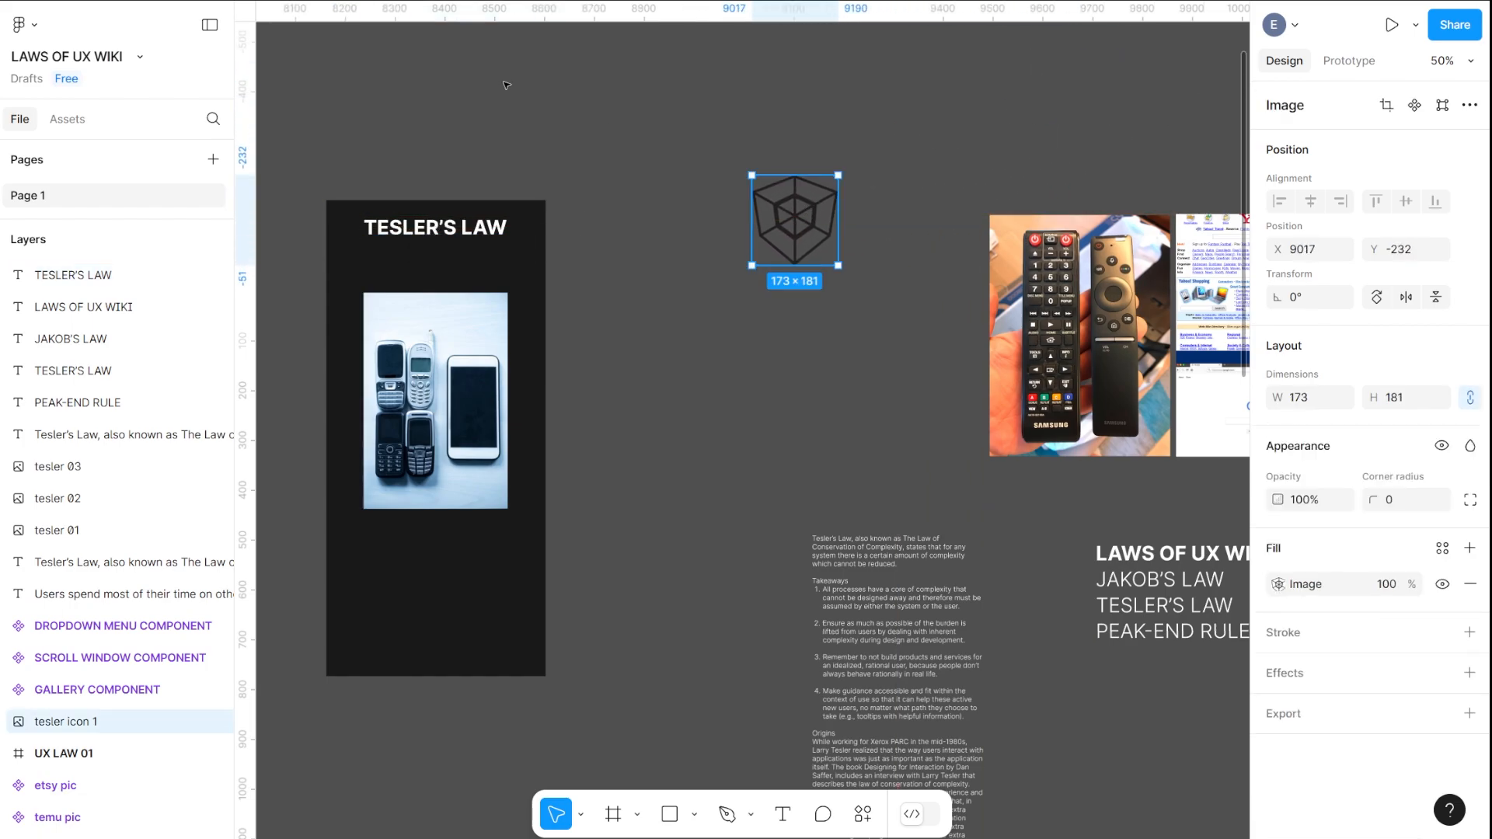
# Draw a rectangle about 274 × 286 over the cube icon and mask it with the icon's shape
pyautogui.click(673, 819)
pyautogui.moveTo(719, 150); pyautogui.dragTo(855, 293)
pyautogui.moveTo(749, 122); pyautogui.dragTo(836, 302)
pyautogui.rightClick(782, 219)
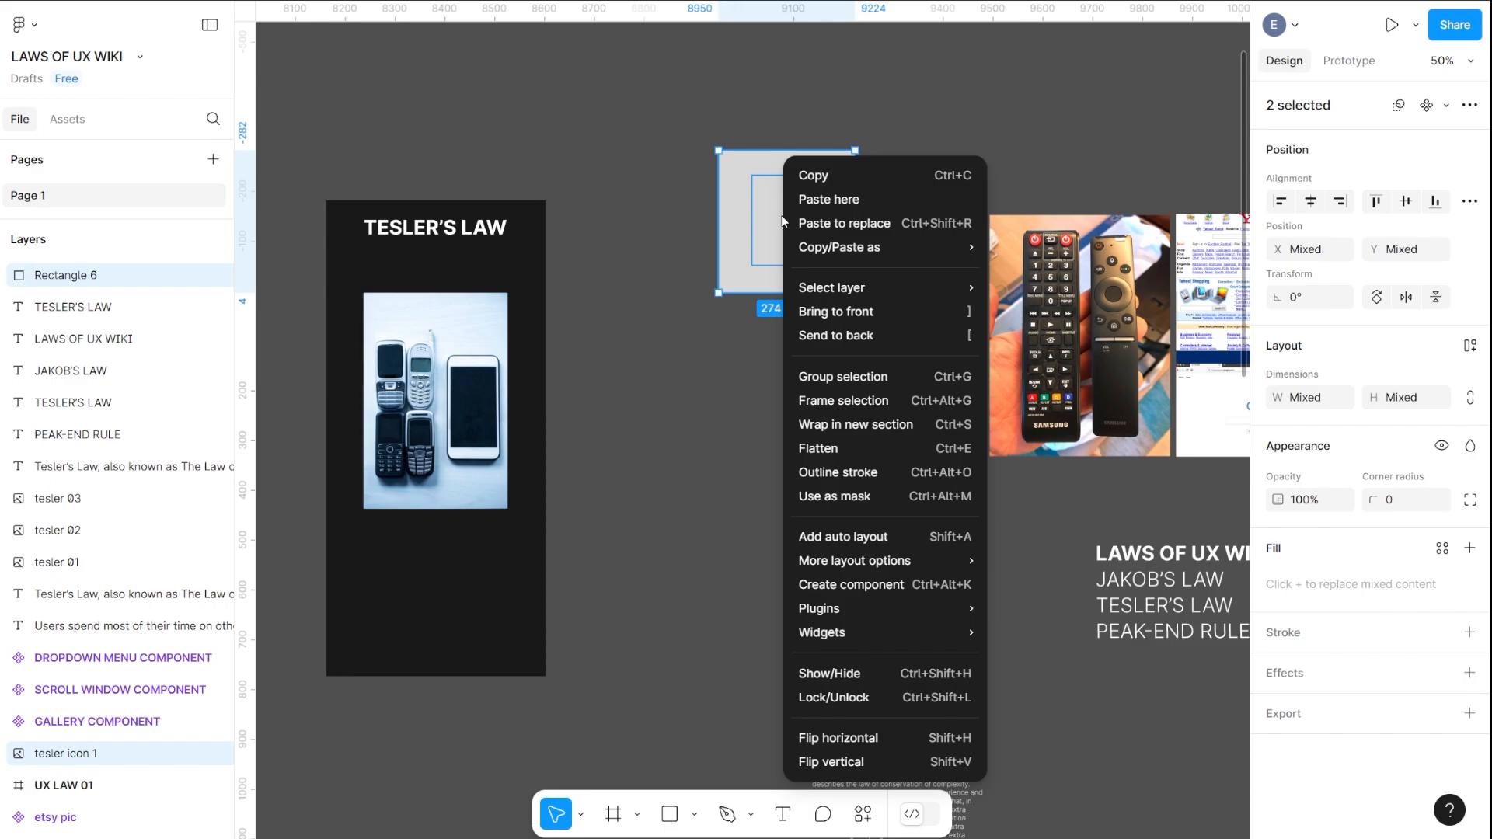
pyautogui.click(782, 217)
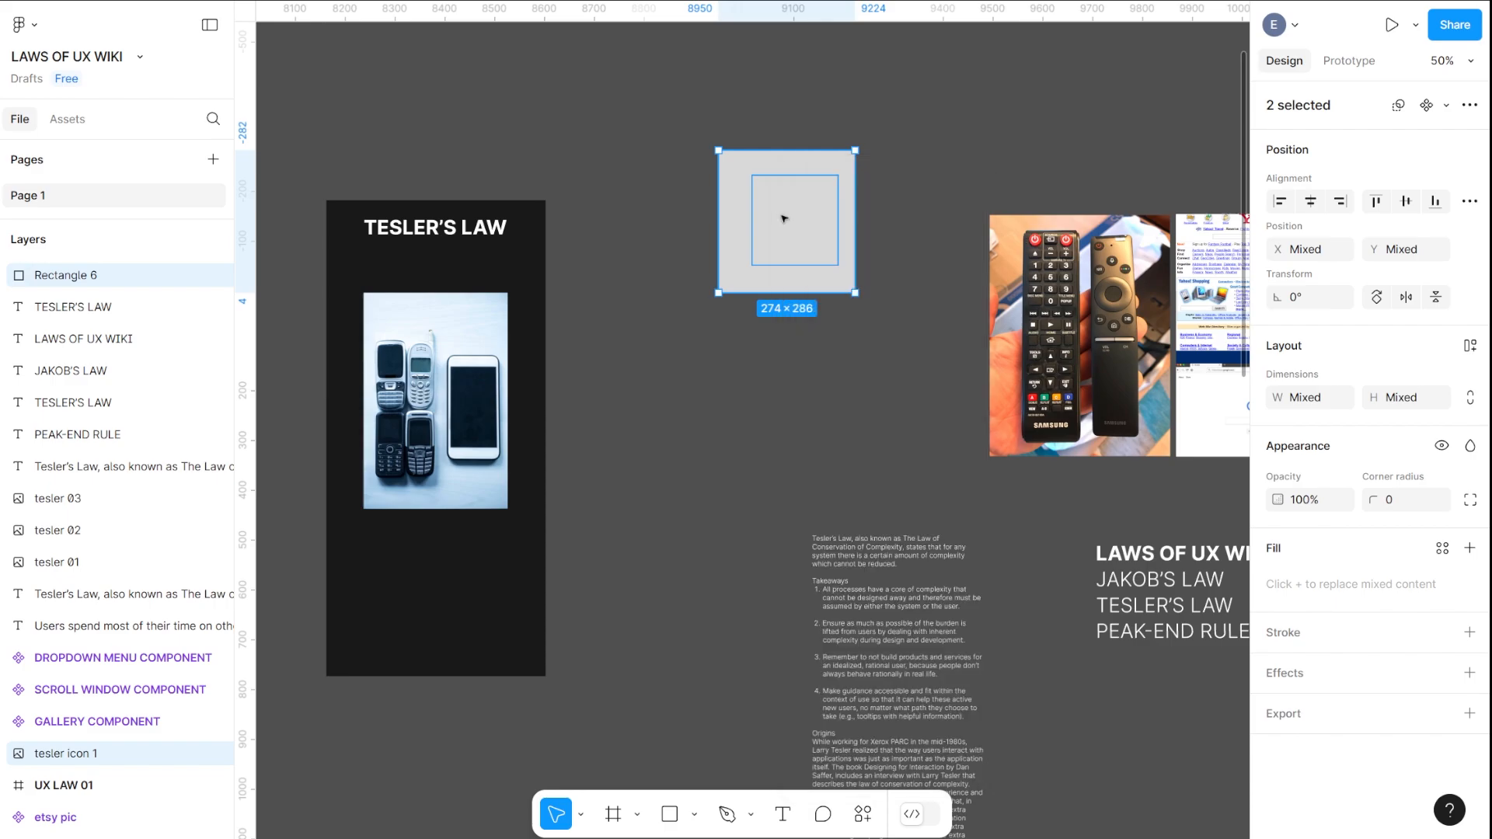
pyautogui.click(1398, 107)
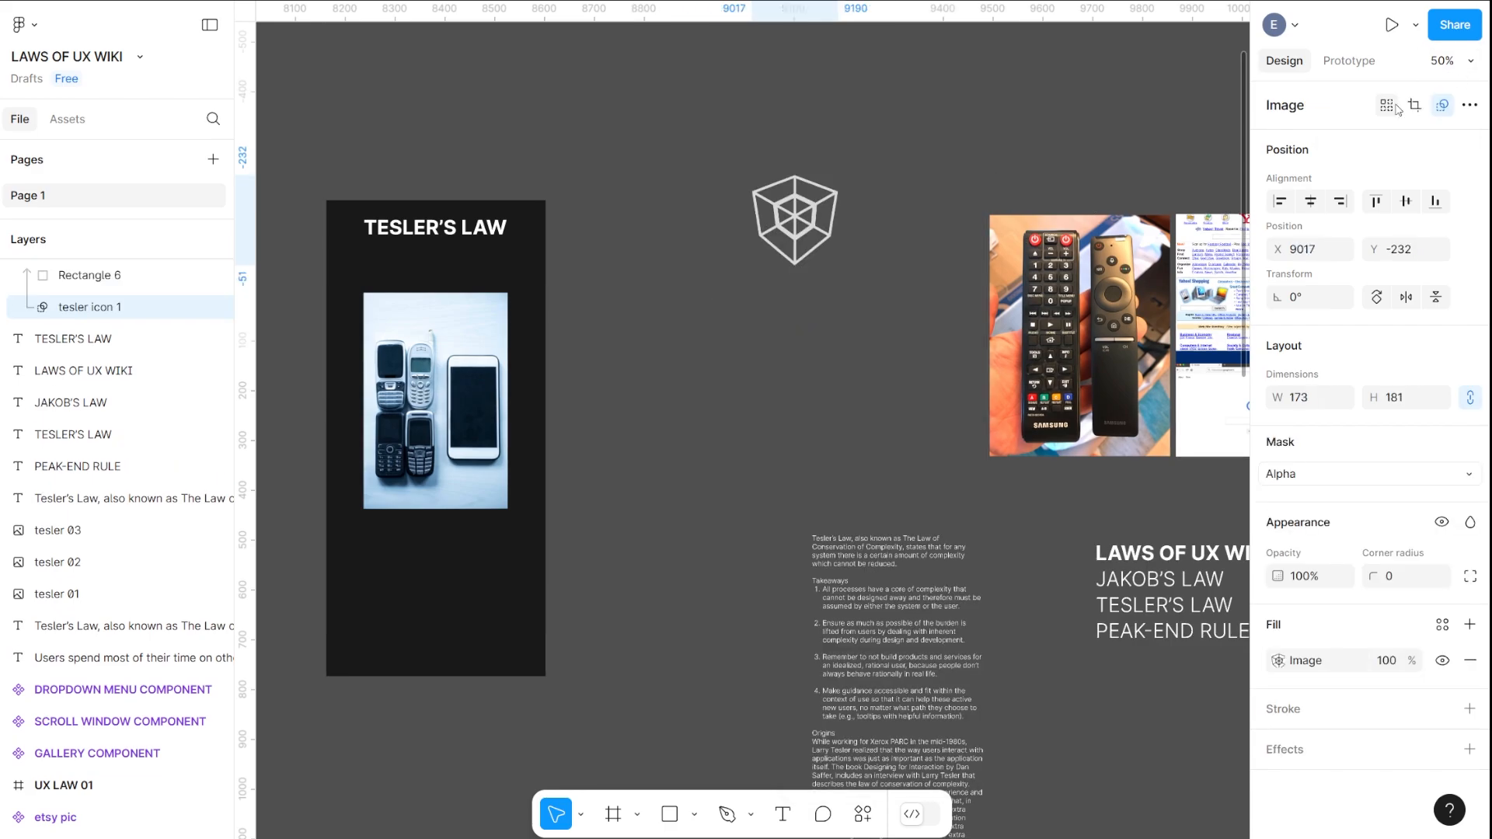
# Change the fill of the rectangle masked by the cube icon to white, FFFFFF
pyautogui.click(786, 217)
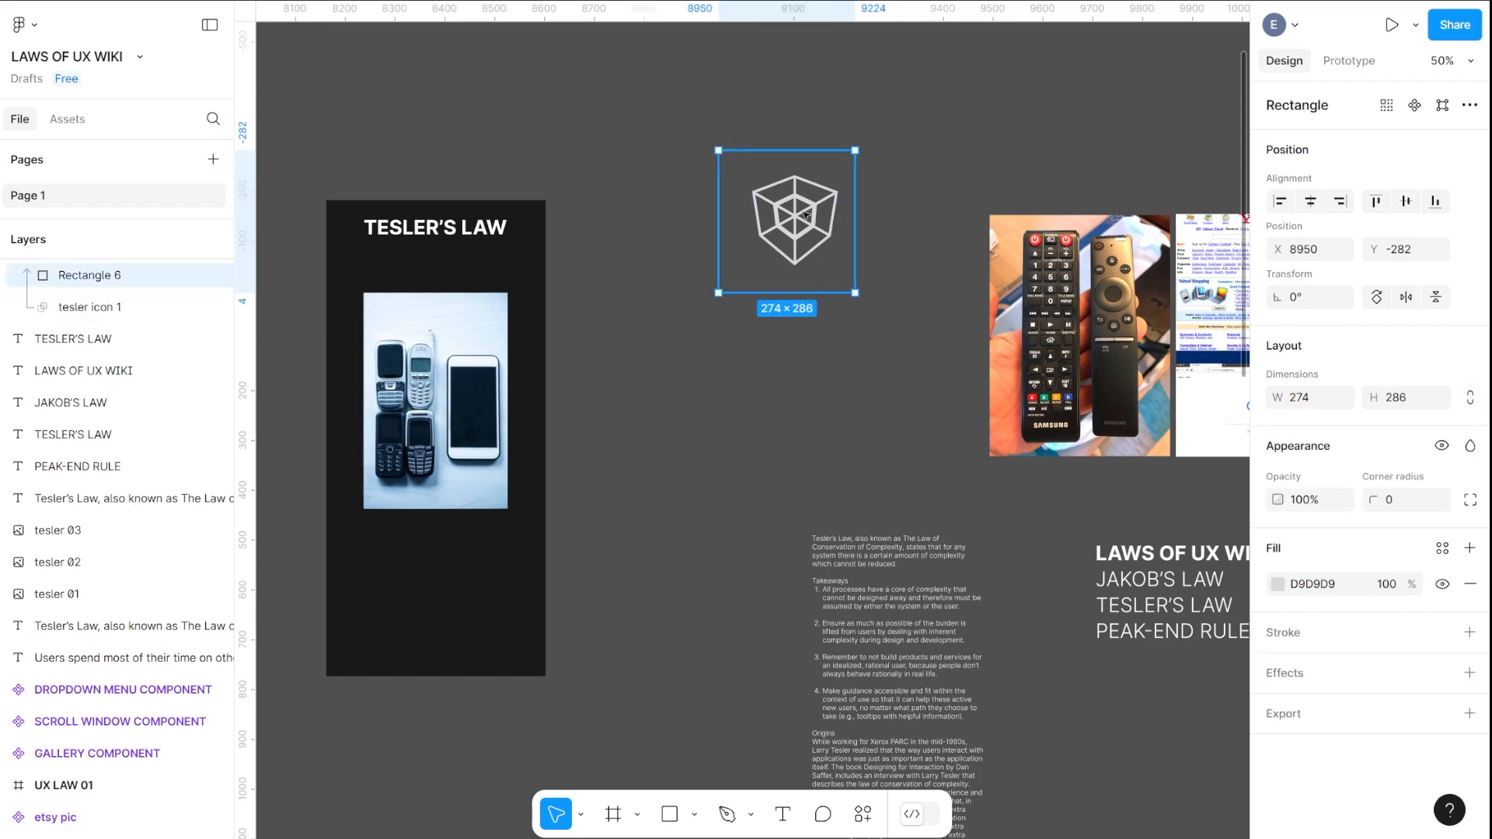
pyautogui.click(1276, 587)
pyautogui.moveTo(1091, 492); pyautogui.dragTo(973, 303)
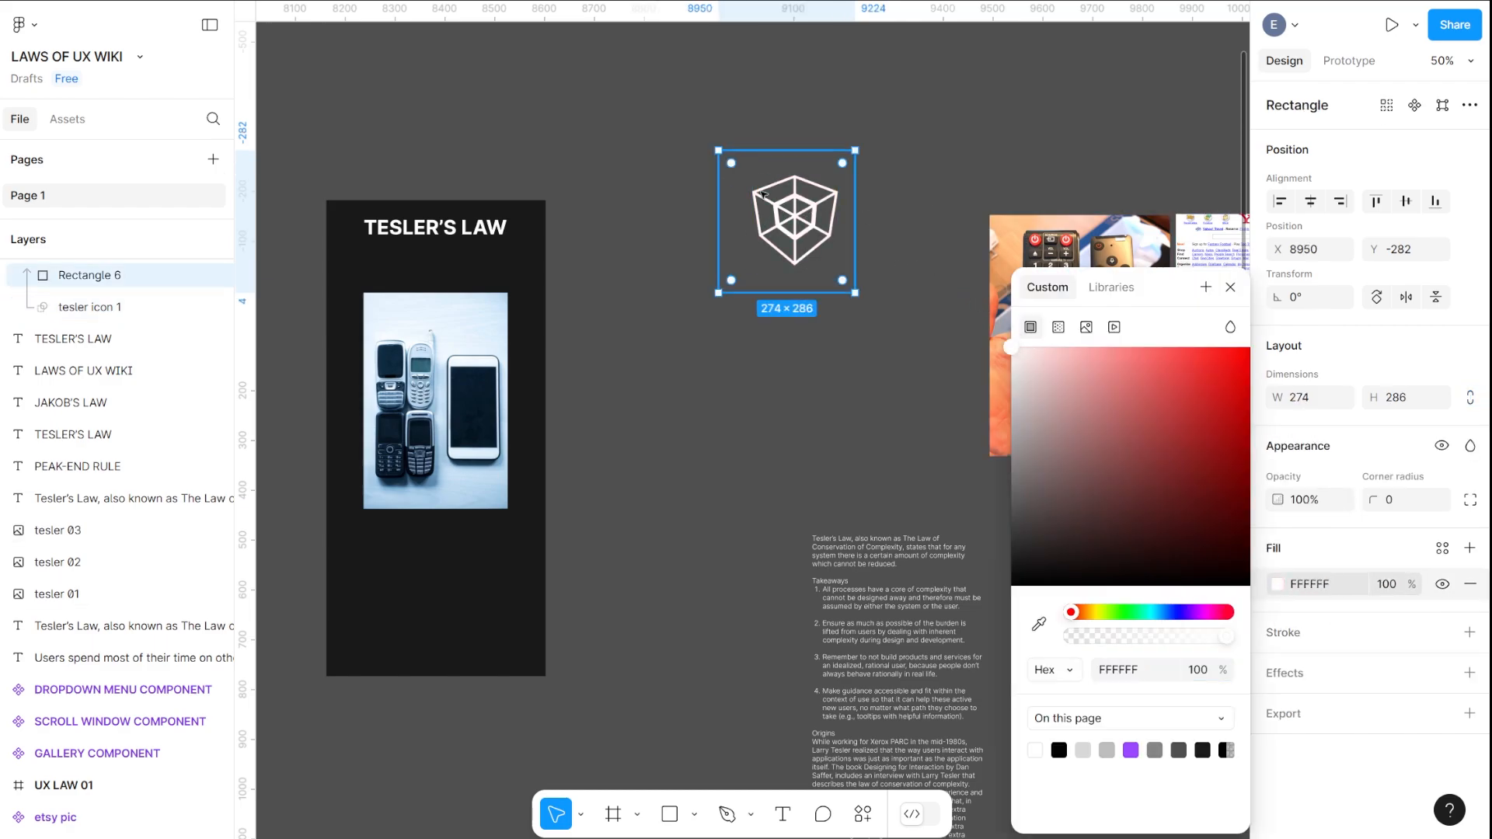
pyautogui.click(813, 224)
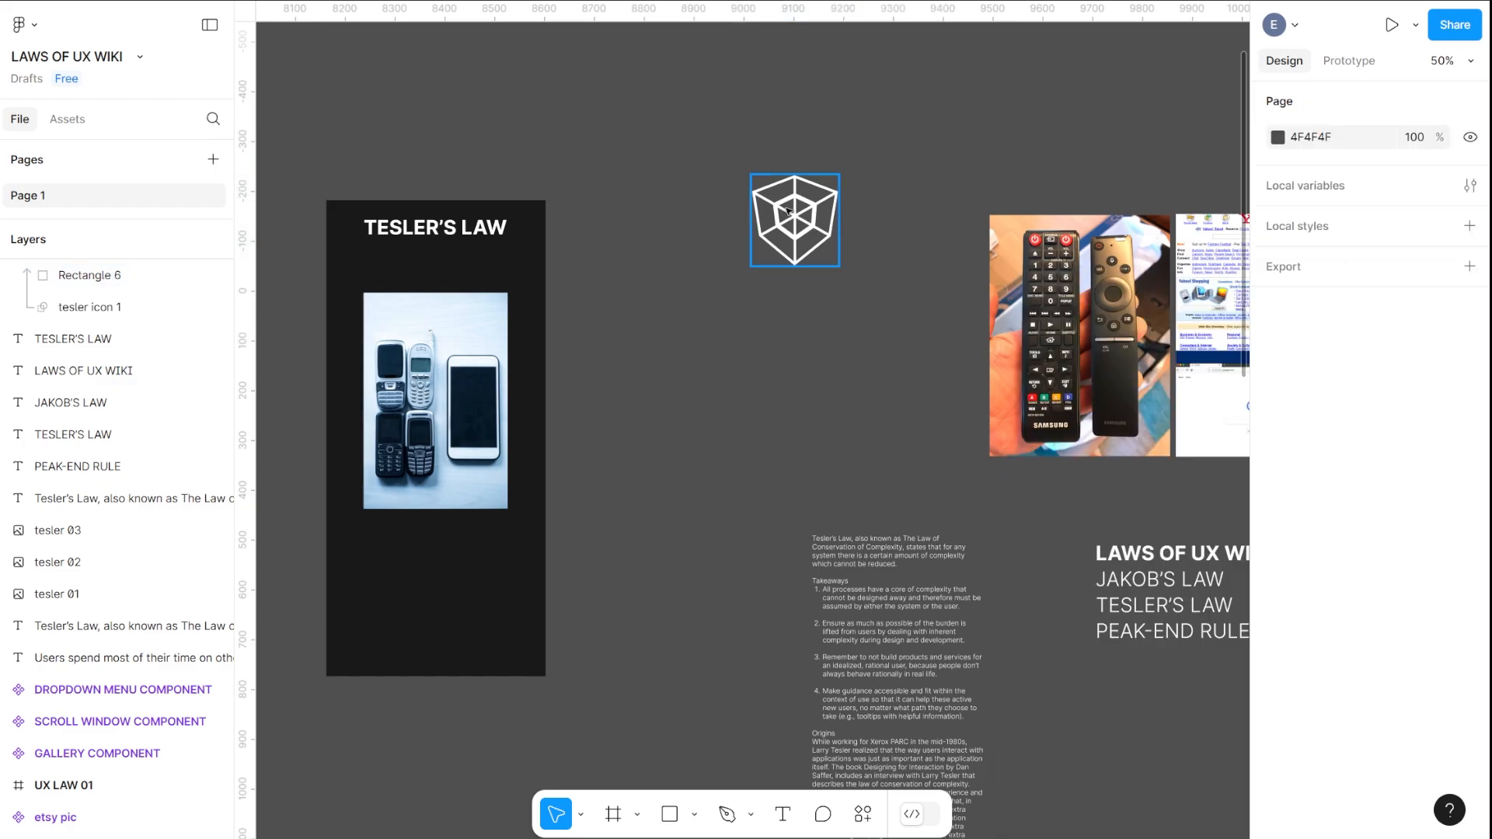
# Place the masked white cube icon on the dark rectangle below the TESLER'S LAW title, at X 8296, Y -51
pyautogui.moveTo(806, 220); pyautogui.dragTo(445, 293)
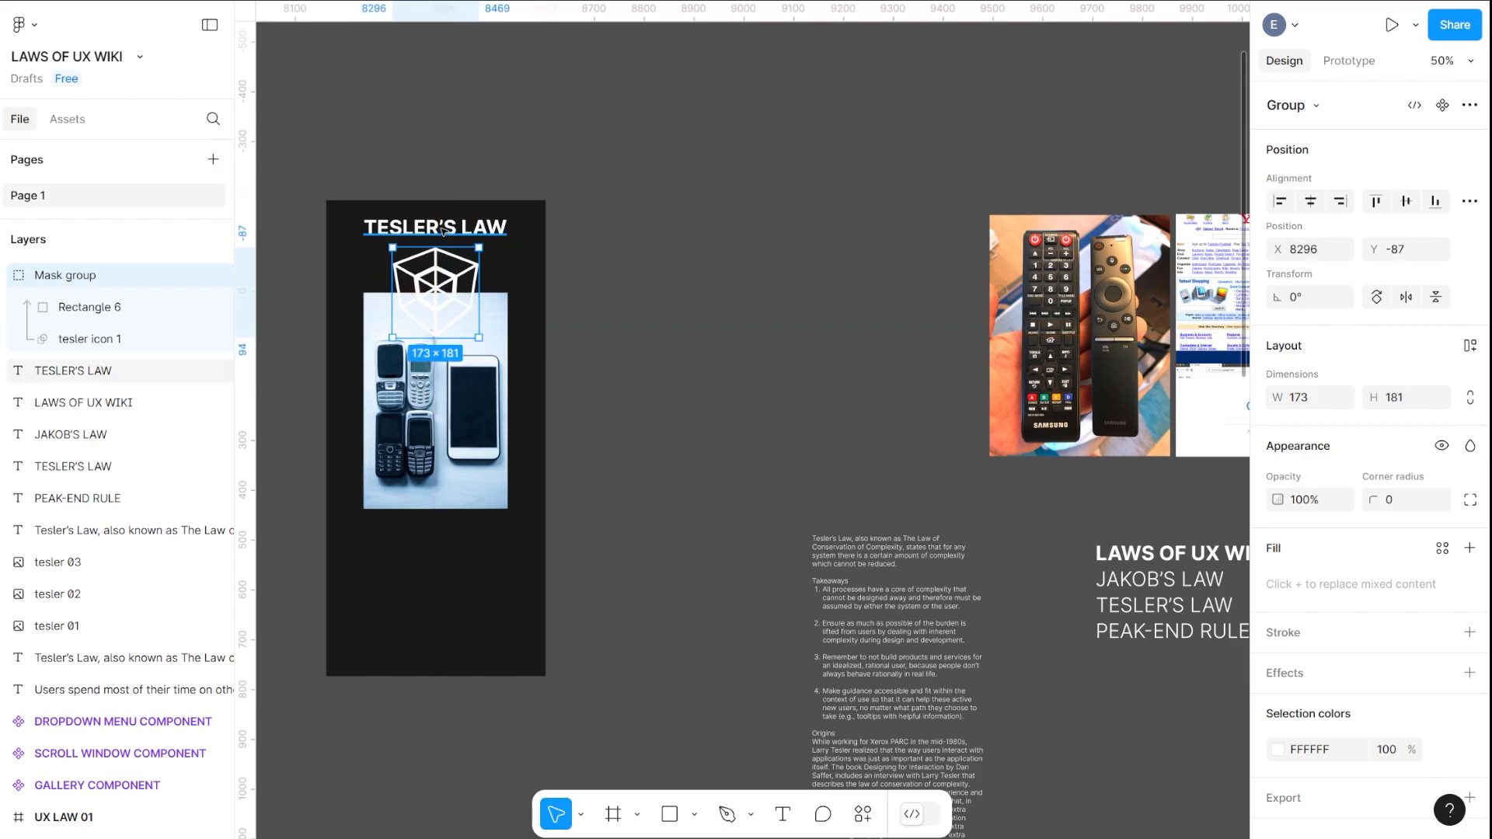
pyautogui.hotkey('shift', 'Down')
pyautogui.hotkey('shift', 'Down')
pyautogui.press('Down')
pyautogui.press('Down')
pyautogui.press('Down')
pyautogui.press('Down')
pyautogui.press('Down')
pyautogui.press('Down')
pyautogui.press('Down')
pyautogui.press('Down')
pyautogui.press('Down')
pyautogui.press('Down')
pyautogui.press('Down')
pyautogui.press('Down')
pyautogui.press('Down')
pyautogui.press('Down')
pyautogui.press('Down')
pyautogui.press('Down')
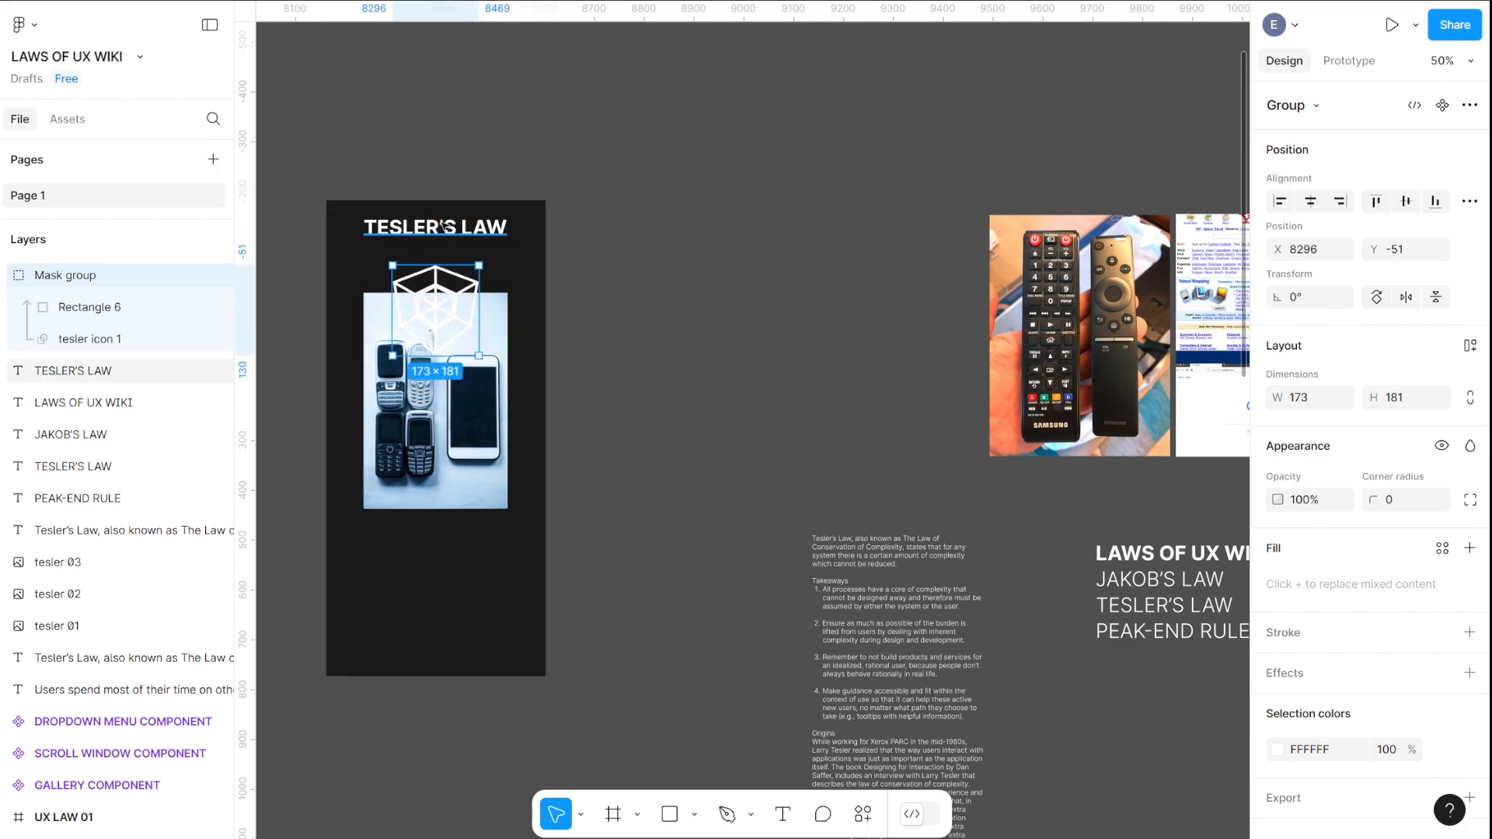
# Centre-align the TESLER'S LAW title text, position it at X 8163, Y -132, and raise the cube icon to Y -67
pyautogui.click(442, 227)
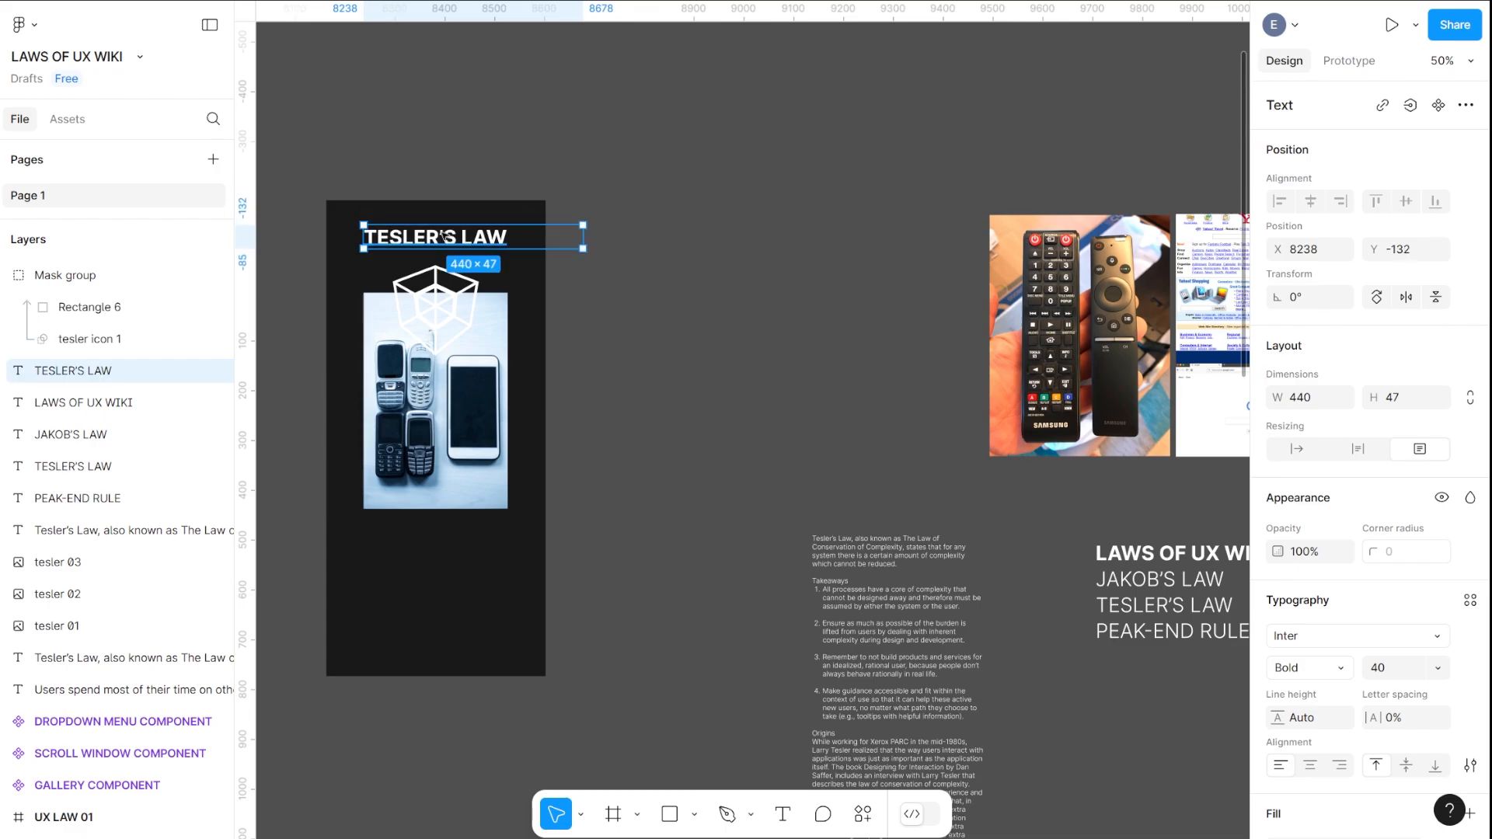
pyautogui.click(1311, 768)
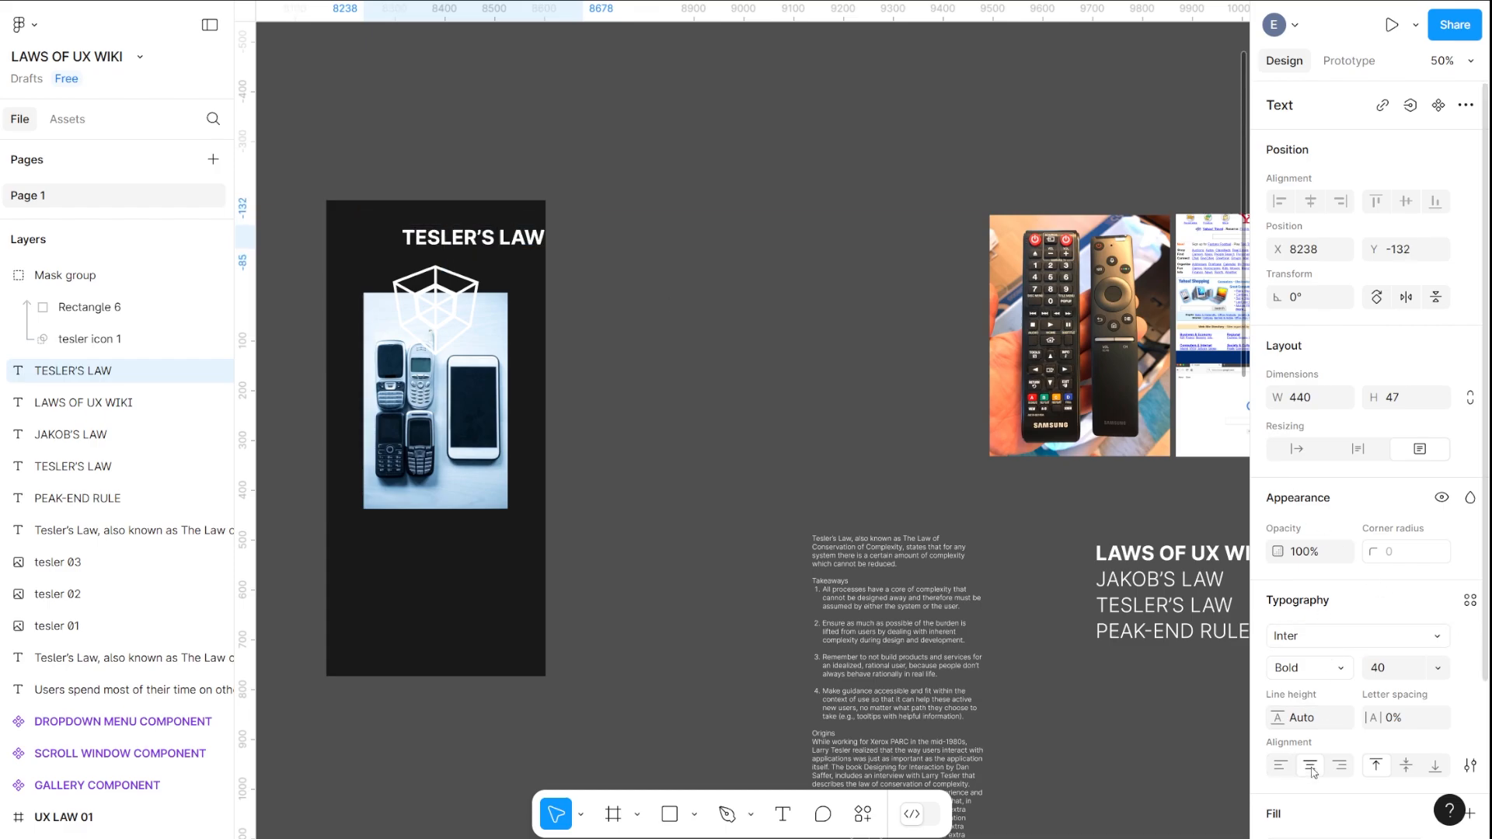
pyautogui.moveTo(513, 241); pyautogui.dragTo(478, 243)
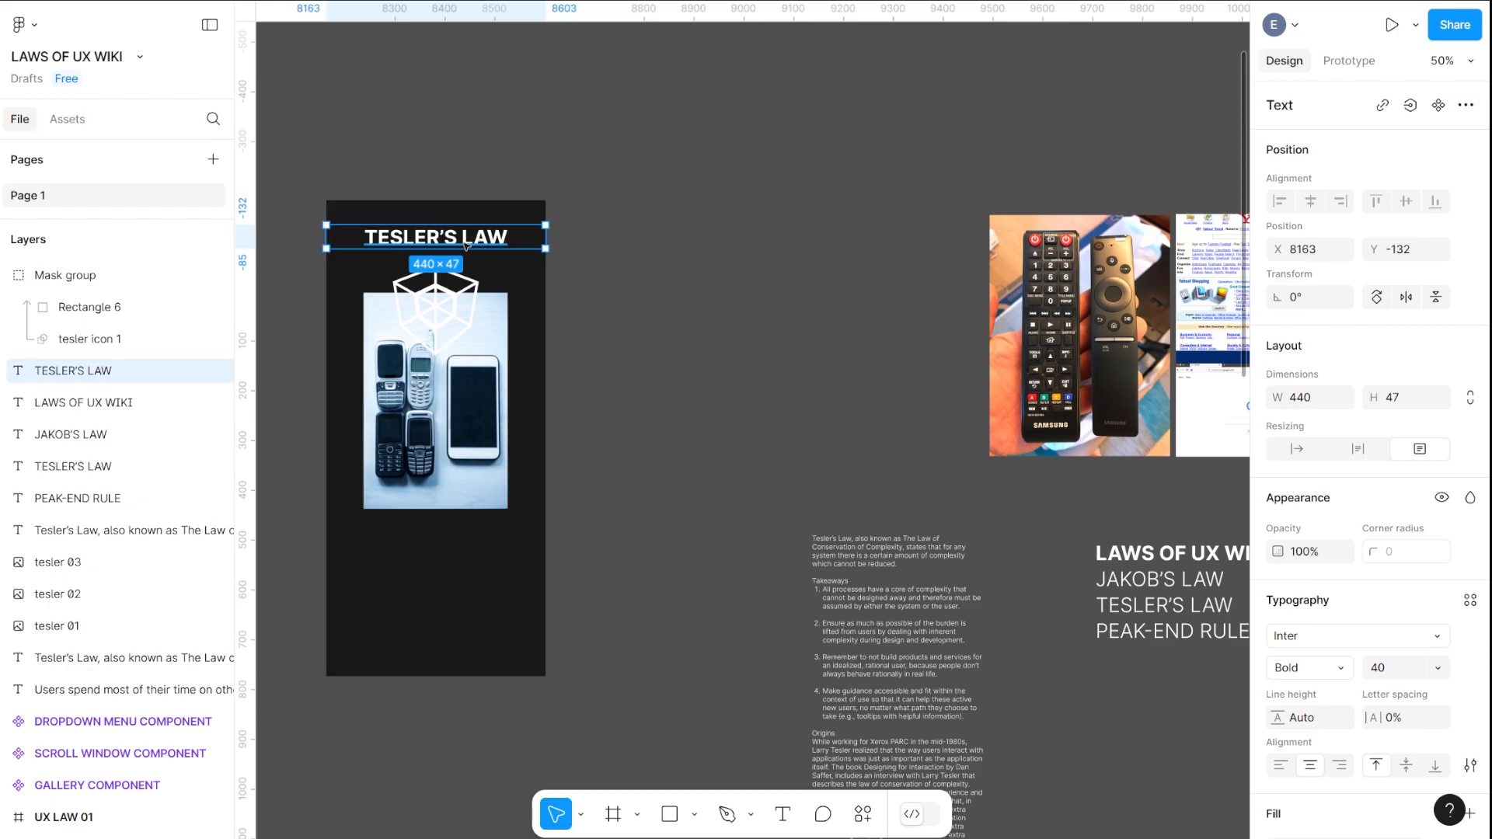
pyautogui.click(433, 303)
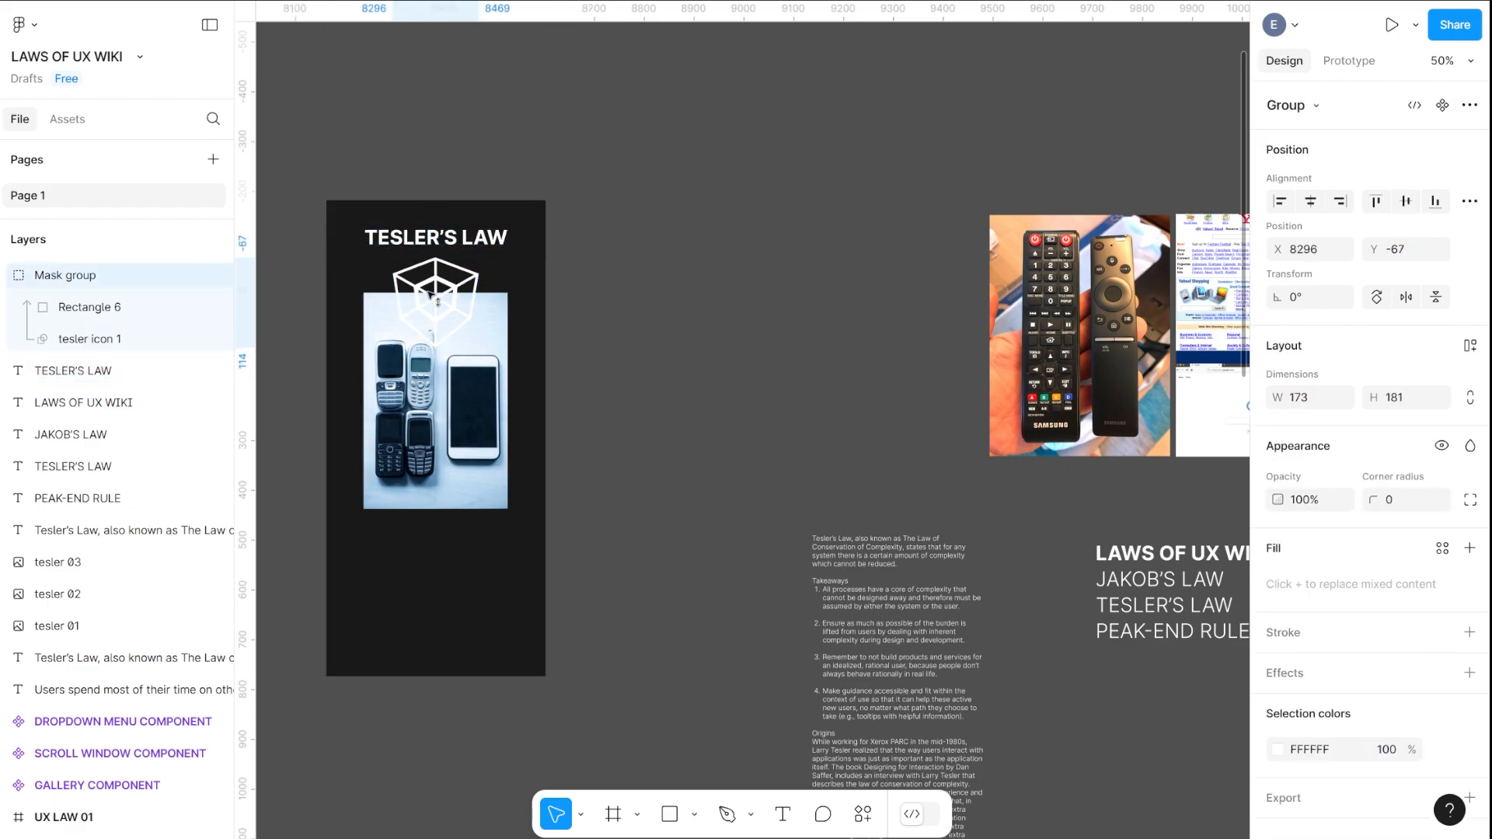
# Scale the phones photo down to 193 × 290 and centre it below the cube icon at X 8286, Y 120
pyautogui.moveTo(458, 391); pyautogui.dragTo(459, 450)
pyautogui.moveTo(503, 569); pyautogui.dragTo(449, 495)
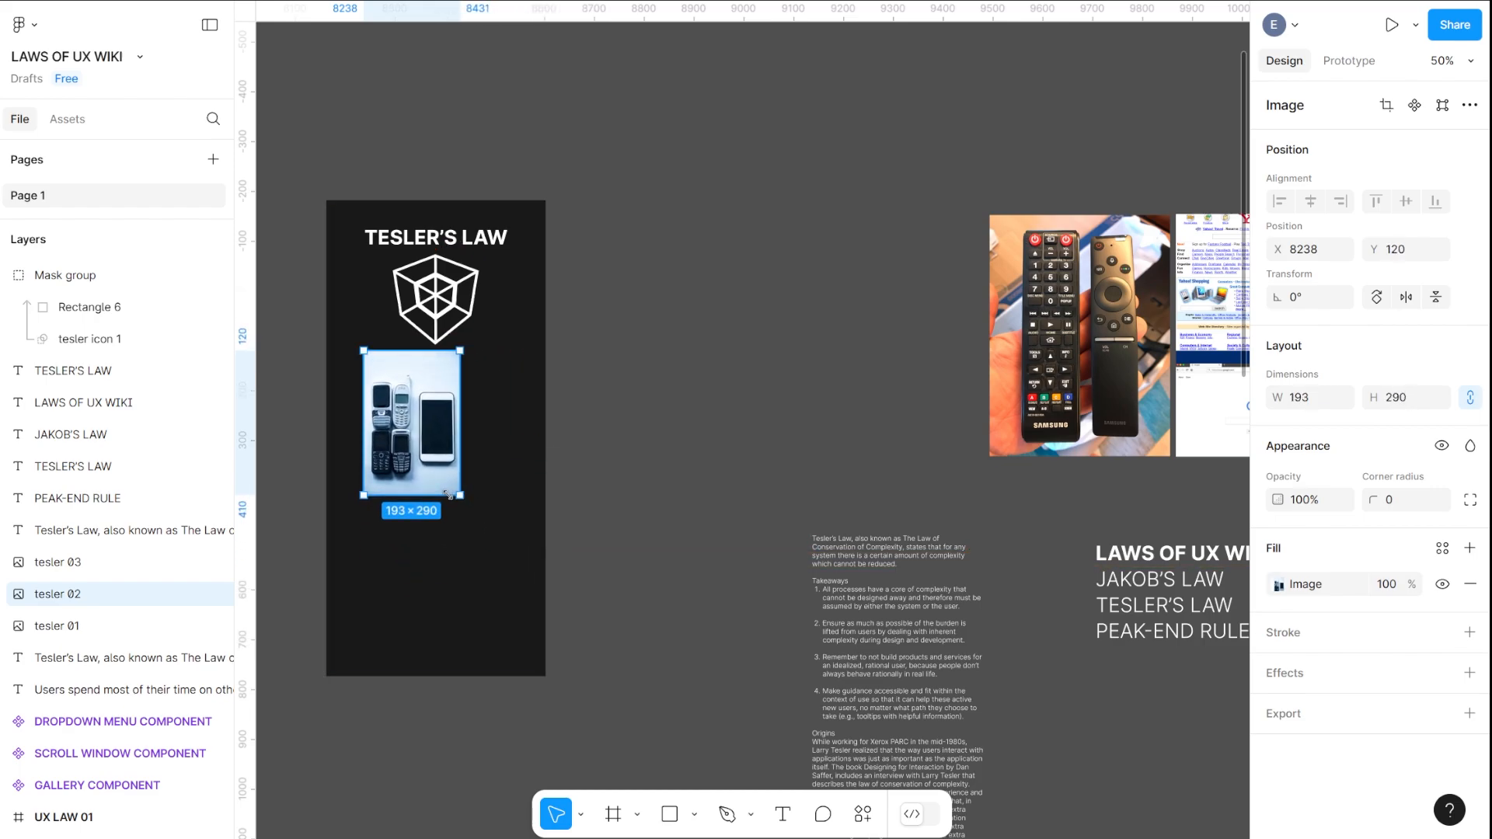
pyautogui.moveTo(402, 413); pyautogui.dragTo(424, 414)
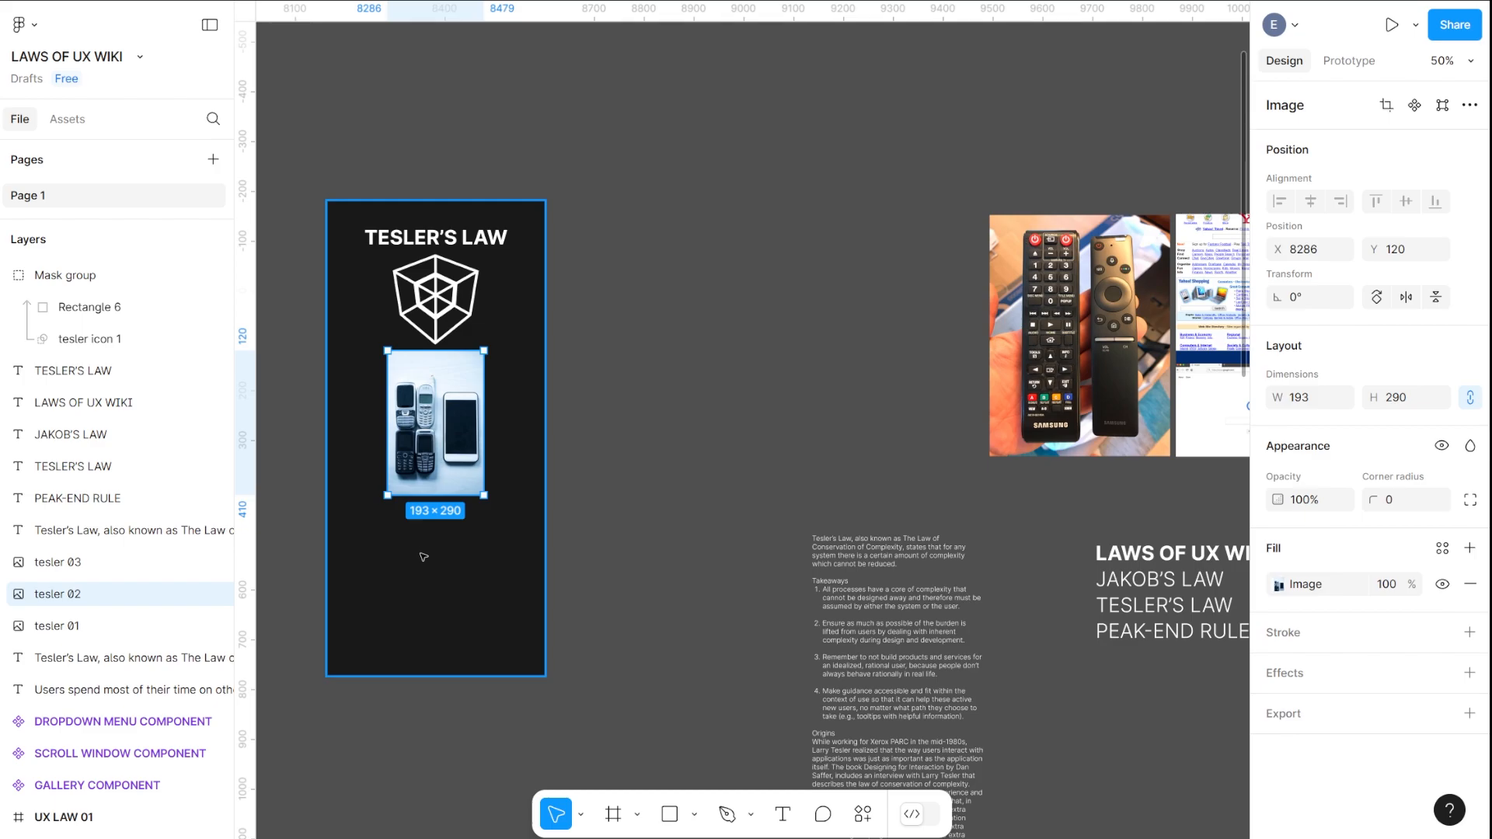
# Move the phones photo off the dark rectangle to sit beside the remote controls photo, top-aligned at X 9274, Y -152
pyautogui.moveTo(607, 432); pyautogui.dragTo(835, 361)
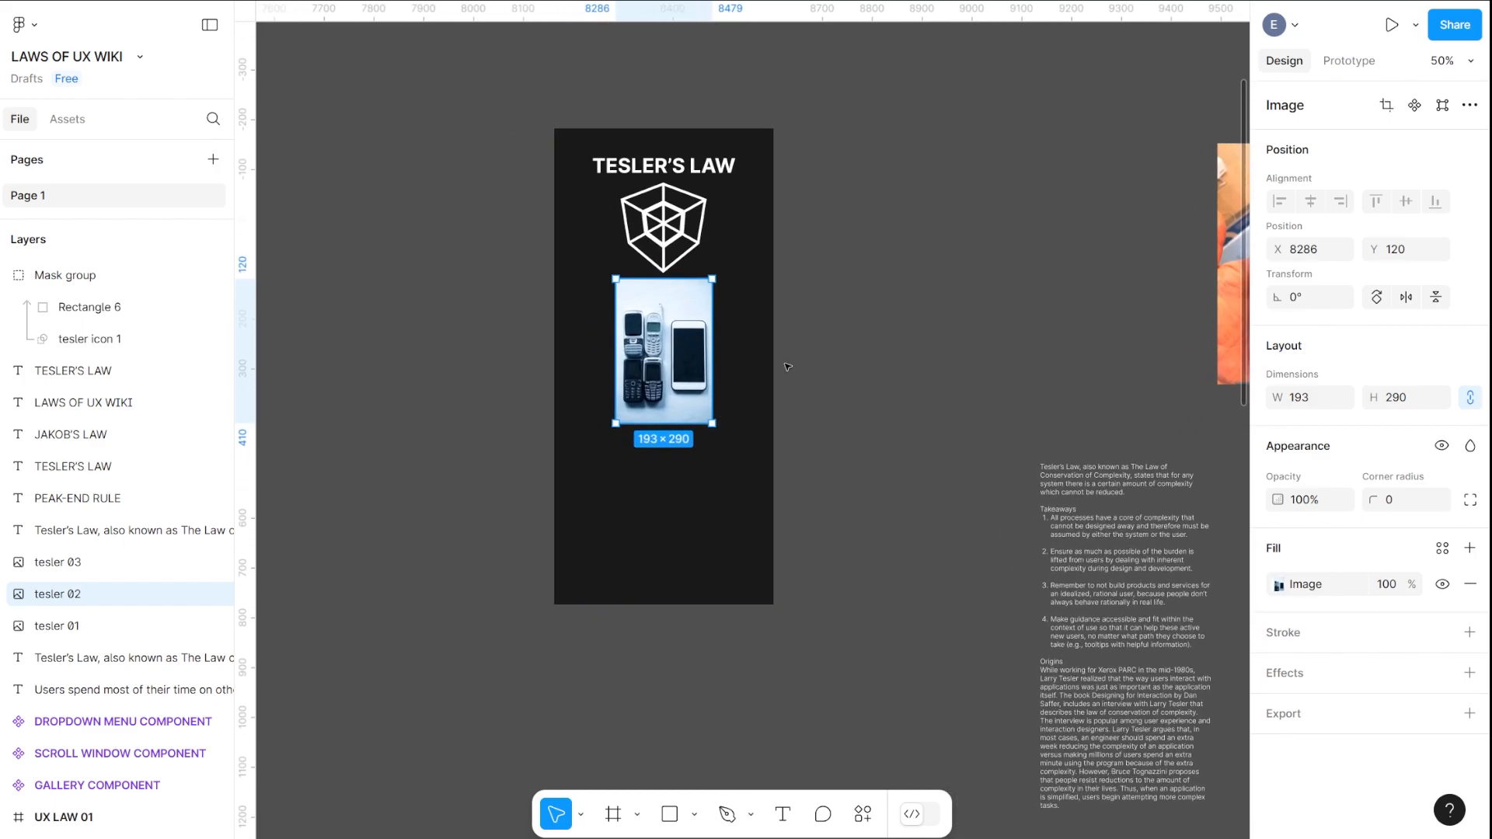
pyautogui.hotkey('ctrl', '+')
pyautogui.moveTo(640, 474); pyautogui.dragTo(713, 539)
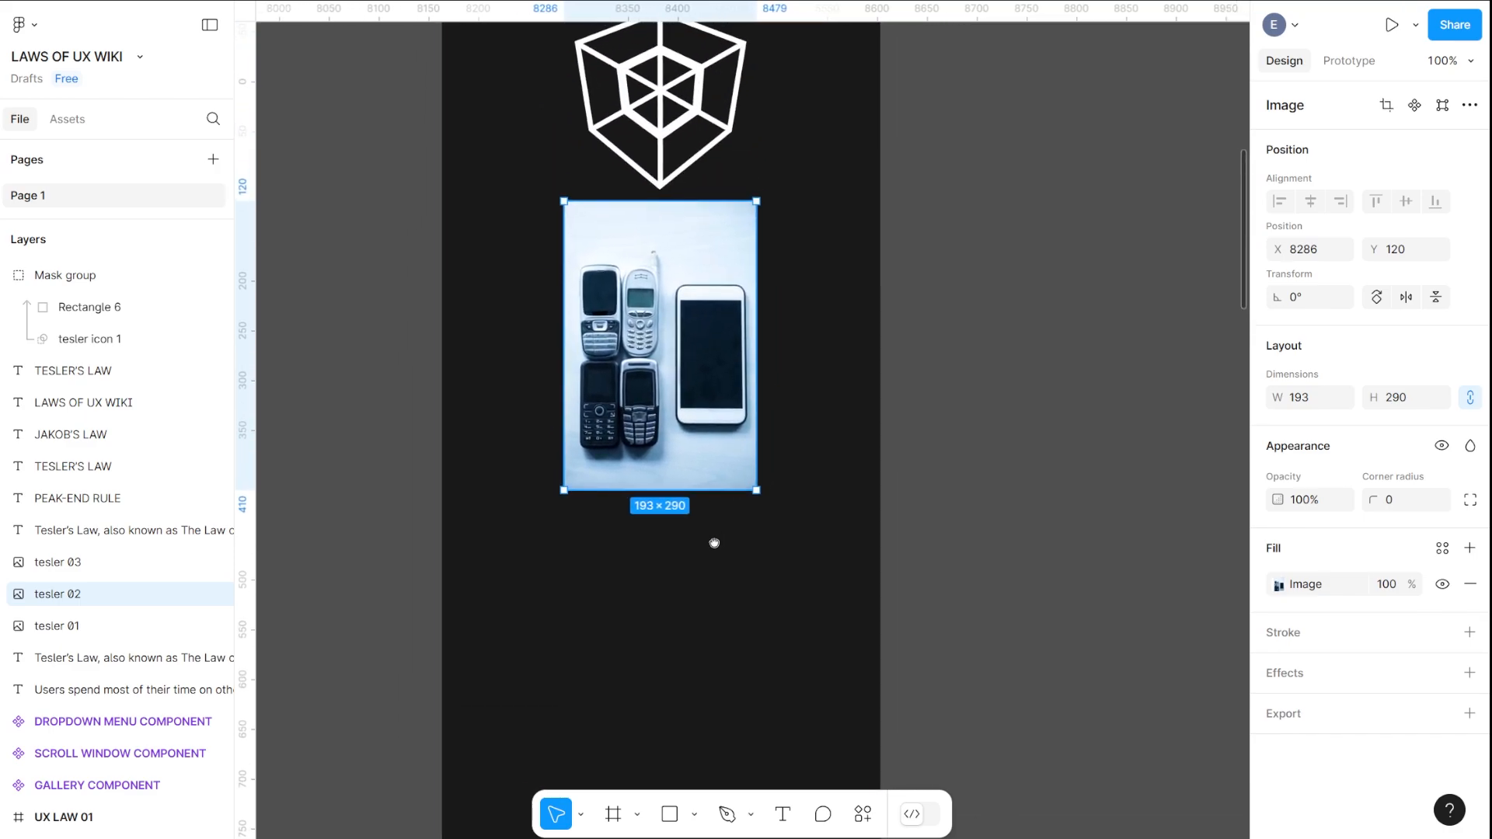
pyautogui.hotkey('ctrl', '-')
pyautogui.moveTo(910, 427); pyautogui.dragTo(649, 413)
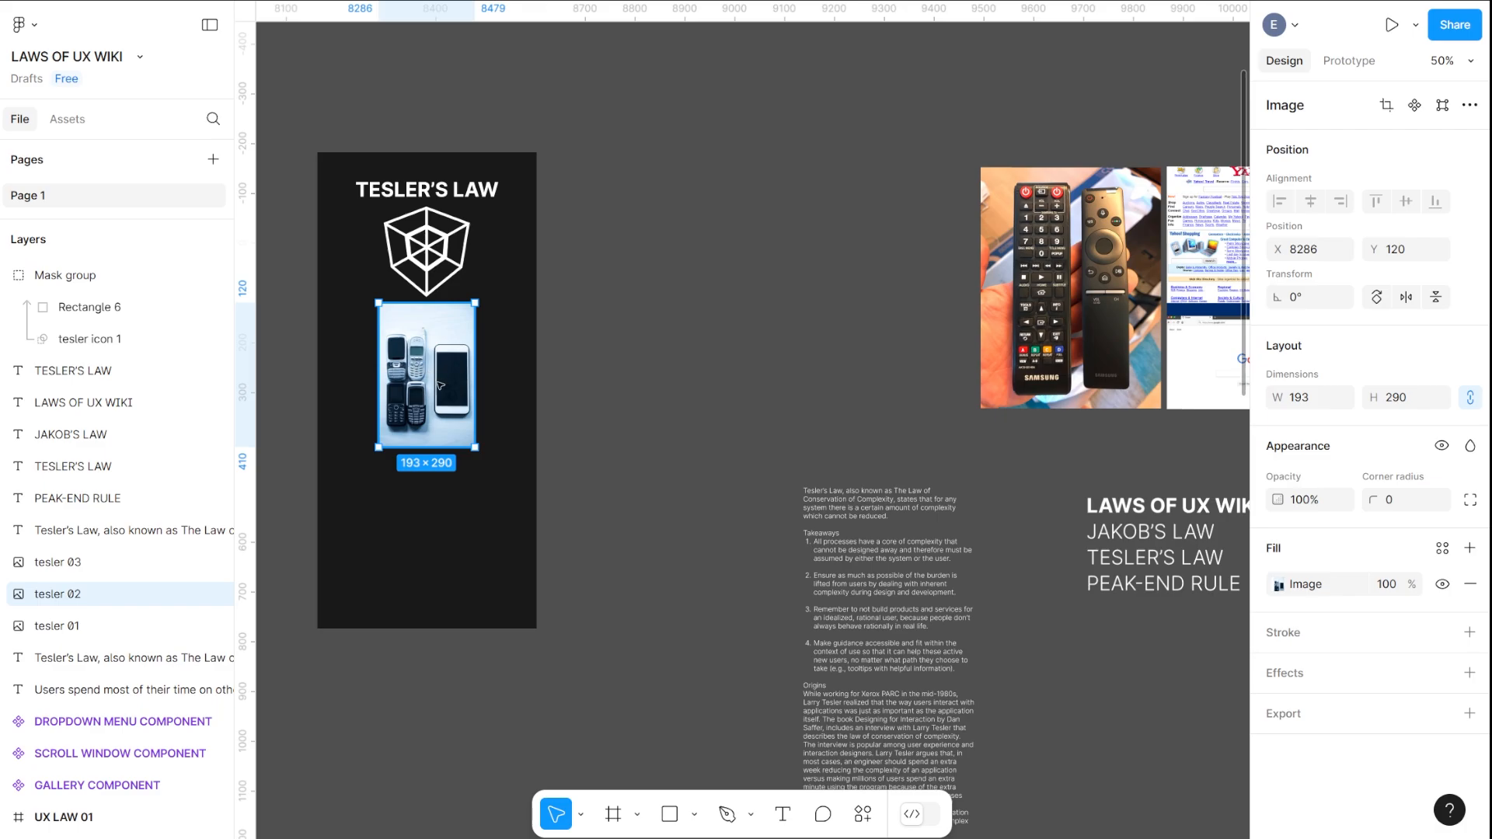
pyautogui.moveTo(440, 384); pyautogui.dragTo(933, 253)
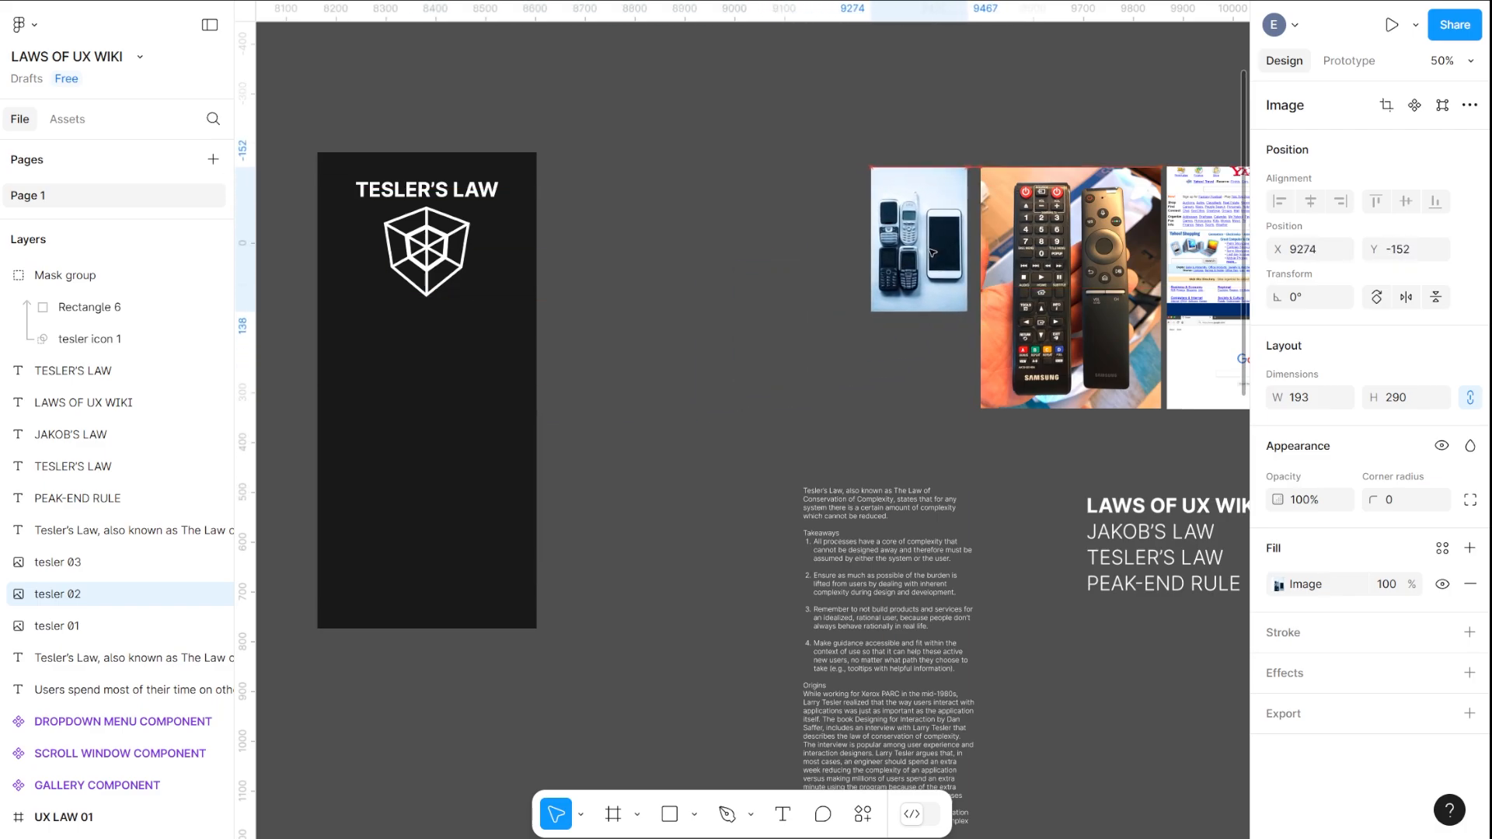
# Scale the remote controls photo and the Yahoo/Google image down to the phones photo's height of 290
pyautogui.click(1057, 327)
pyautogui.moveTo(1166, 412); pyautogui.dragTo(1008, 264)
pyautogui.hscroll(5, 1077, 313)
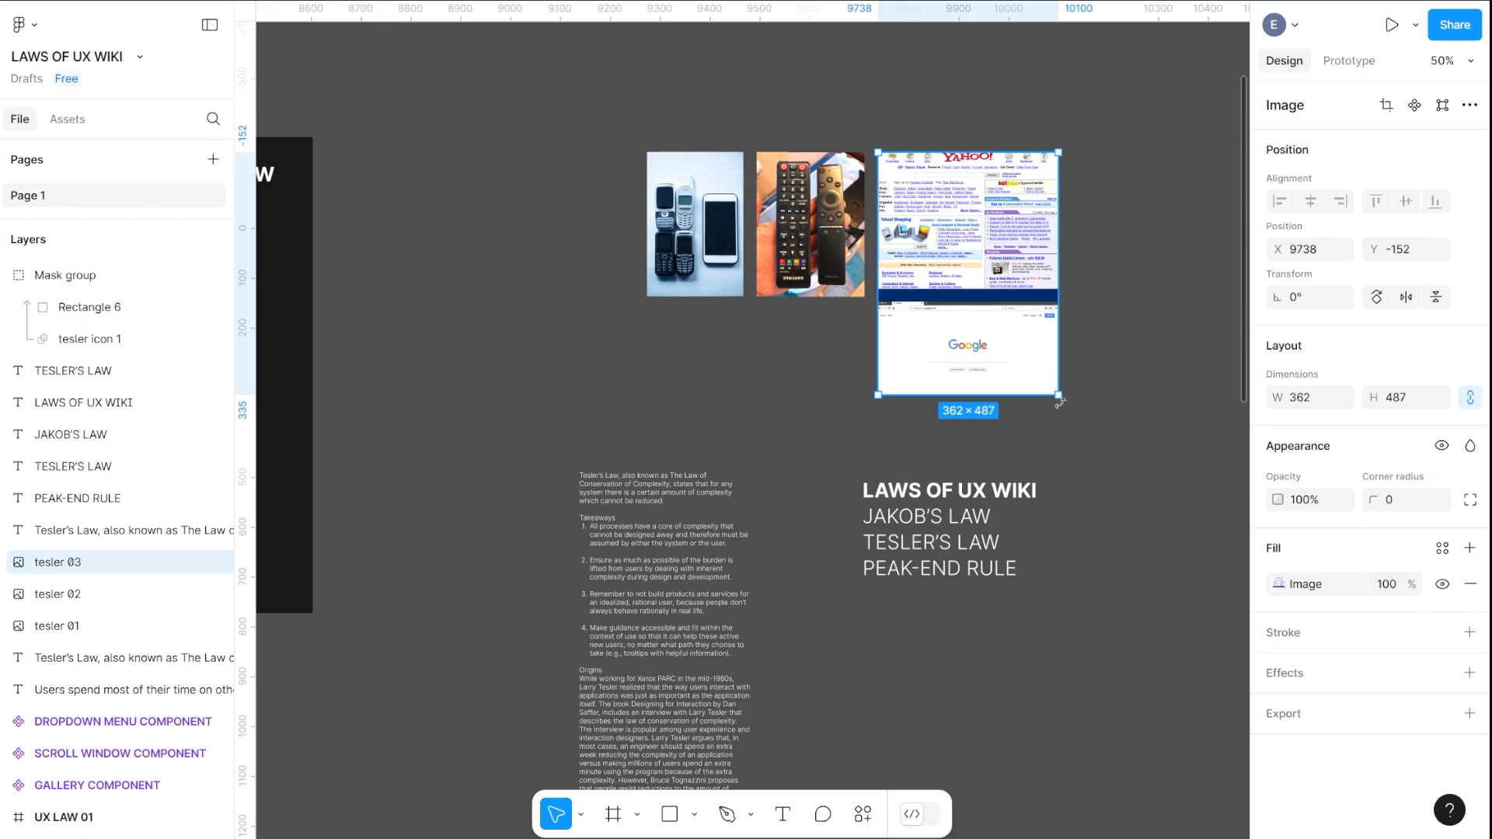
pyautogui.moveTo(1059, 396); pyautogui.dragTo(962, 294)
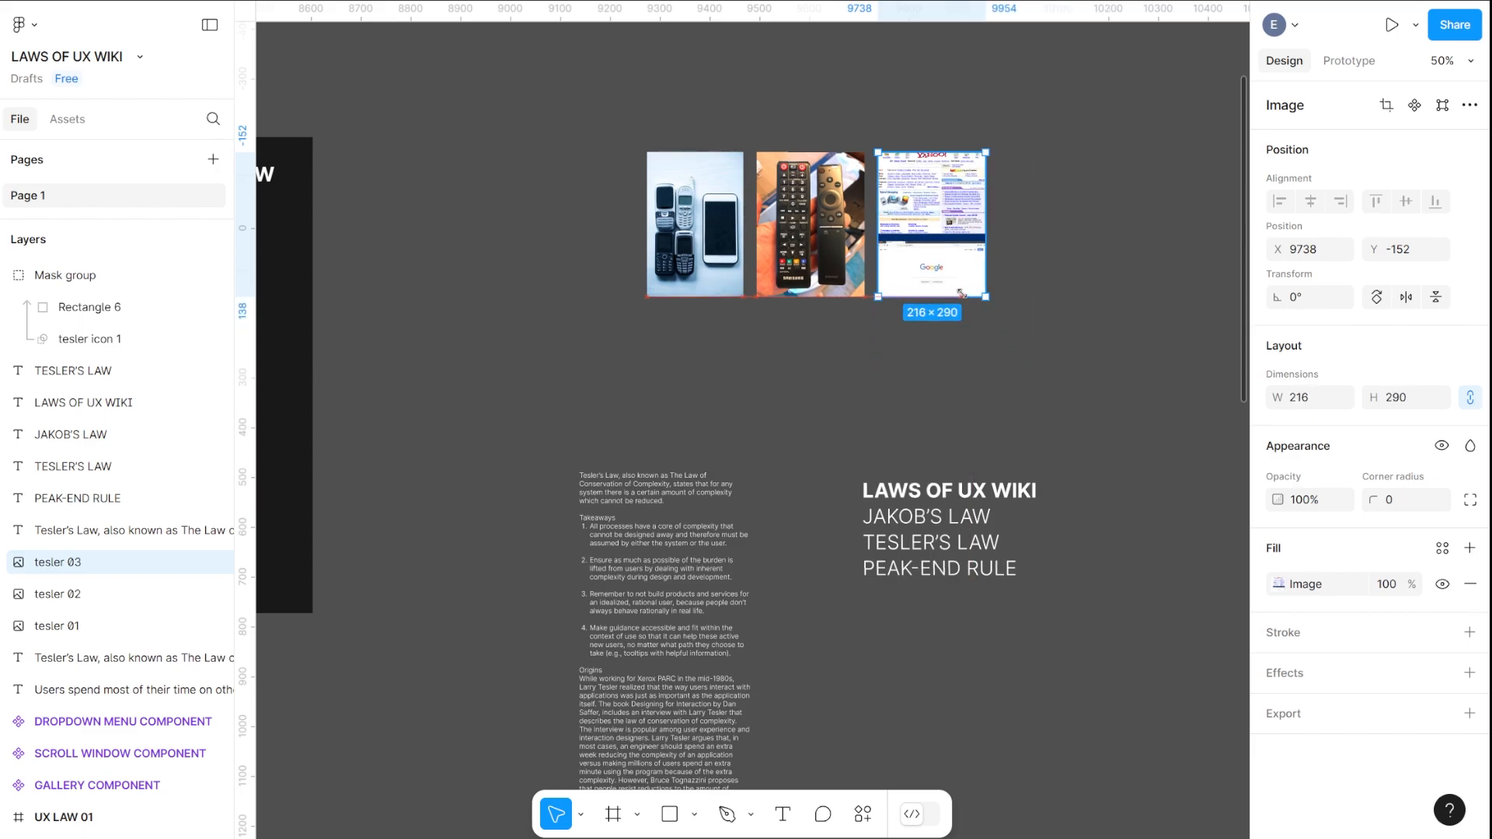
# Set the horizontal spacing between the three Tesler images to 12
pyautogui.moveTo(660, 91); pyautogui.dragTo(984, 299)
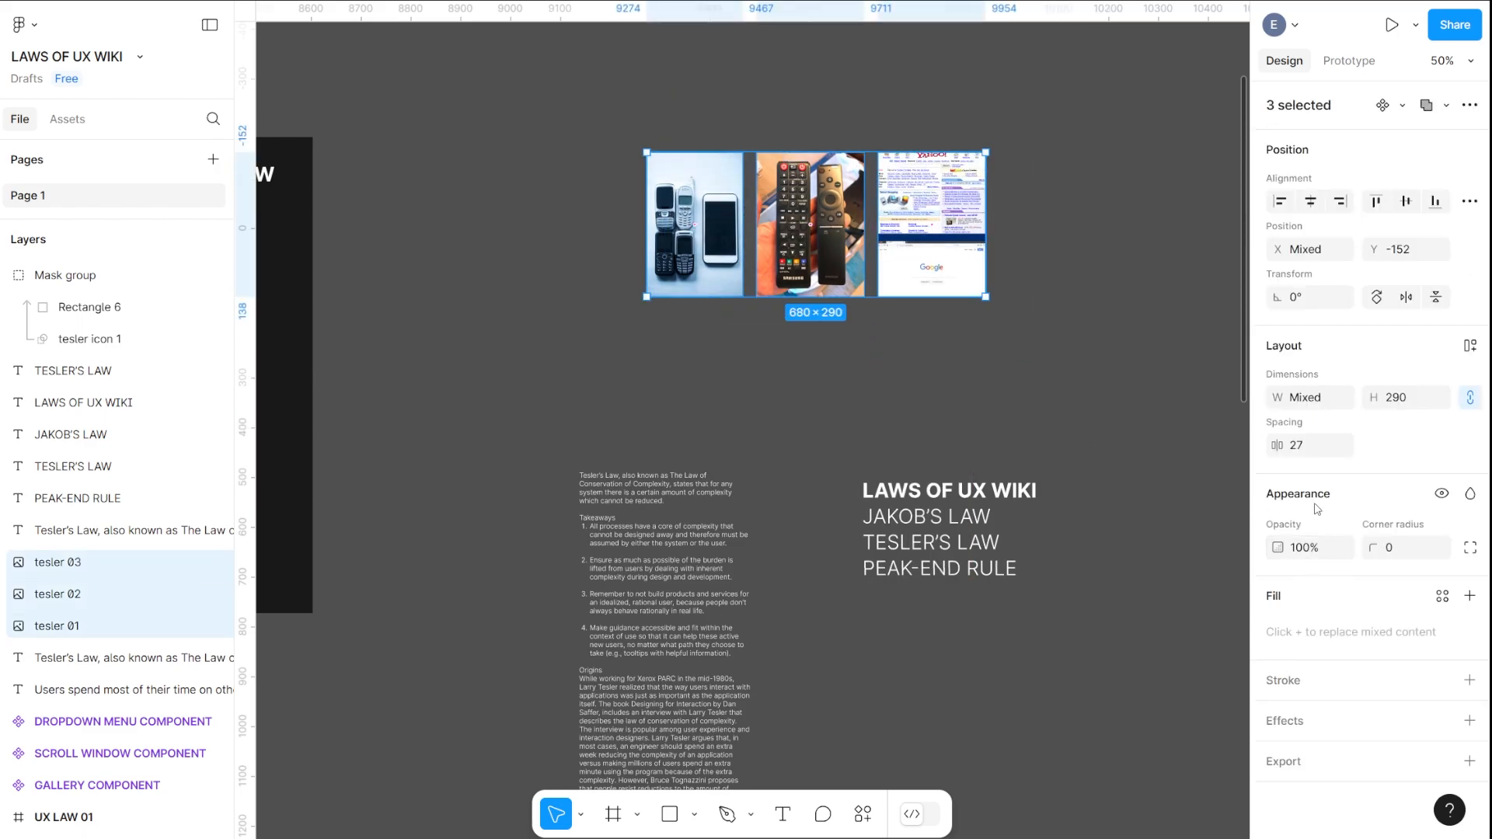
pyautogui.click(1306, 447)
pyautogui.write('12')
pyautogui.press('Return')
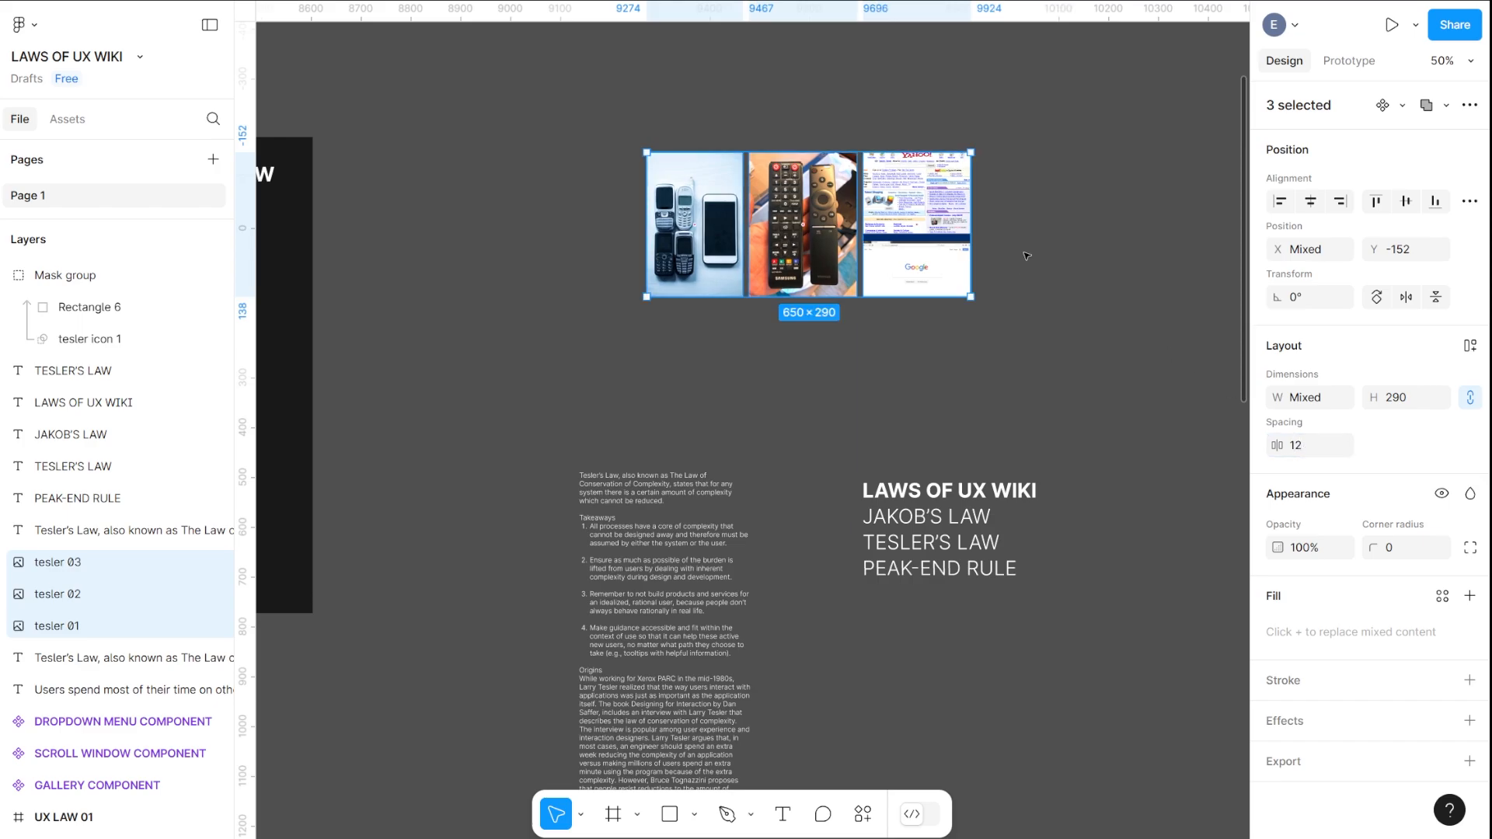
pyautogui.moveTo(576, 247); pyautogui.dragTo(643, 190)
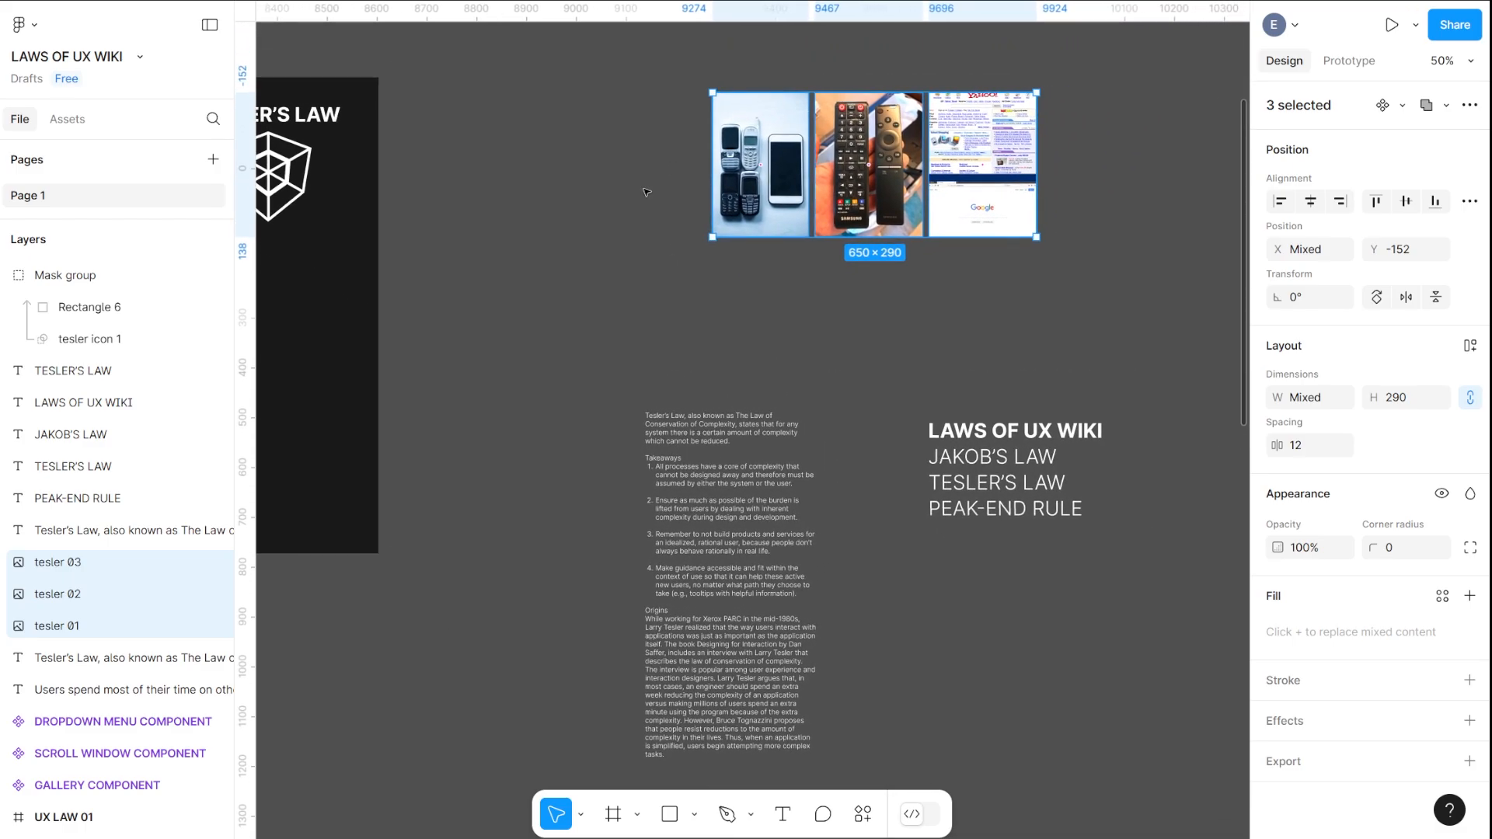
# Darken the fill of the large rectangle behind the TESLER'S LAW title to 101010
pyautogui.moveTo(1002, 372); pyautogui.dragTo(1122, 366)
pyautogui.click(421, 294)
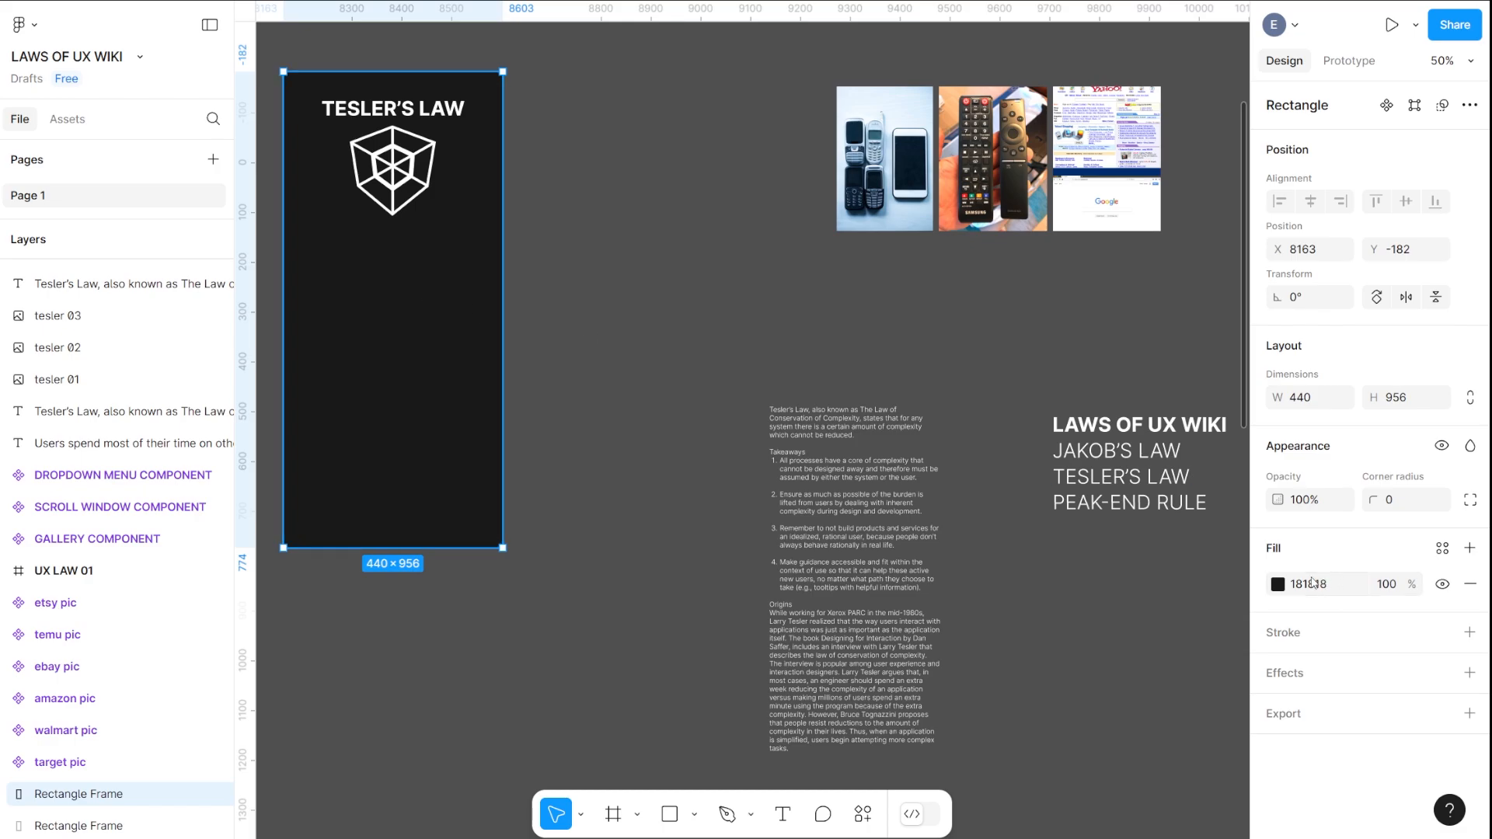
pyautogui.click(1277, 585)
pyautogui.moveTo(1012, 564); pyautogui.dragTo(979, 581)
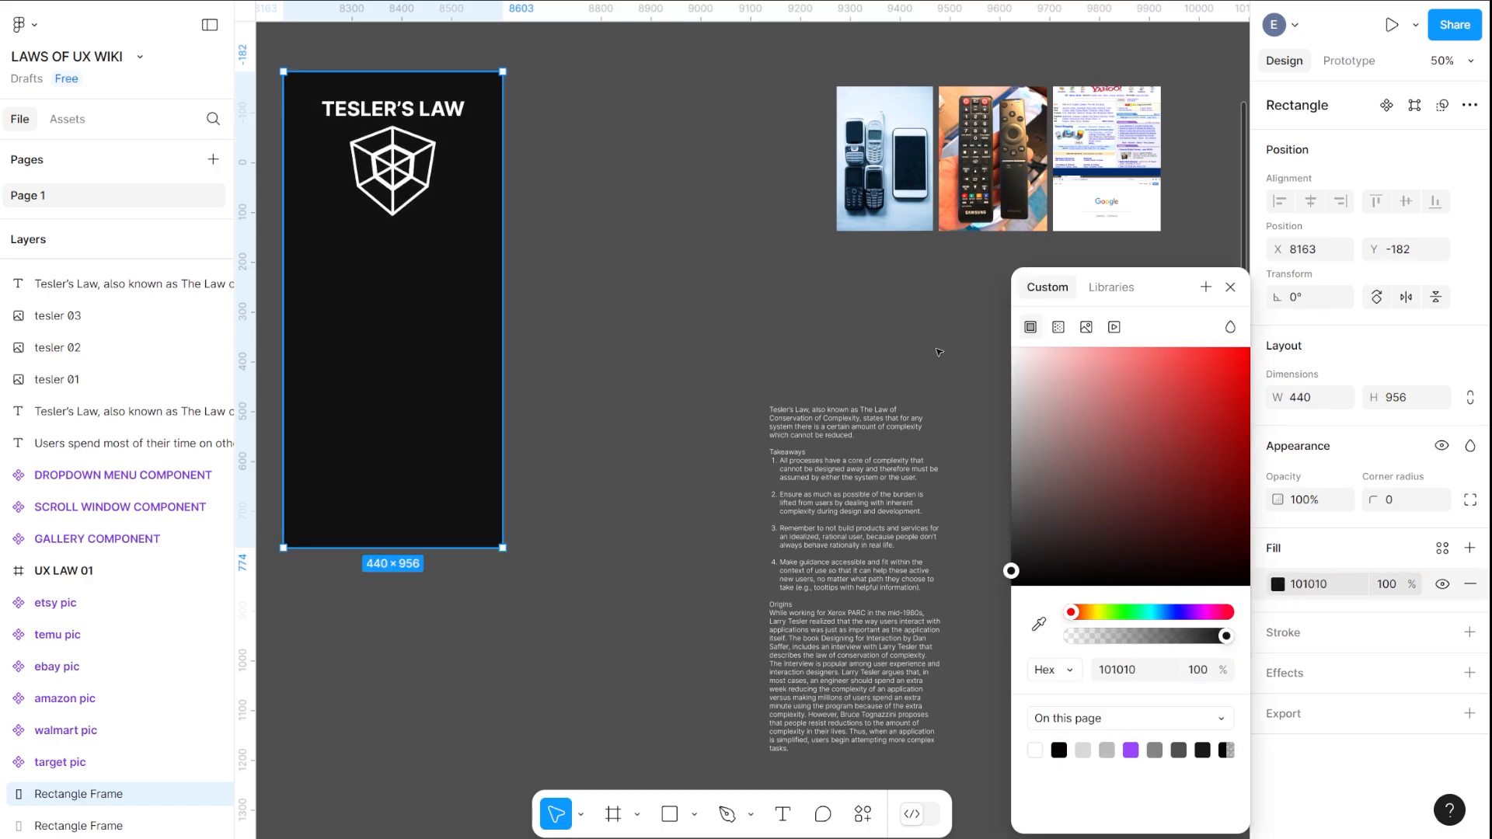
pyautogui.click(939, 346)
# Examine the existing dropdown menu component's bar, hamburger icon and page list, and return to the Tesler's Law layout
pyautogui.moveTo(1055, 391); pyautogui.dragTo(669, 313)
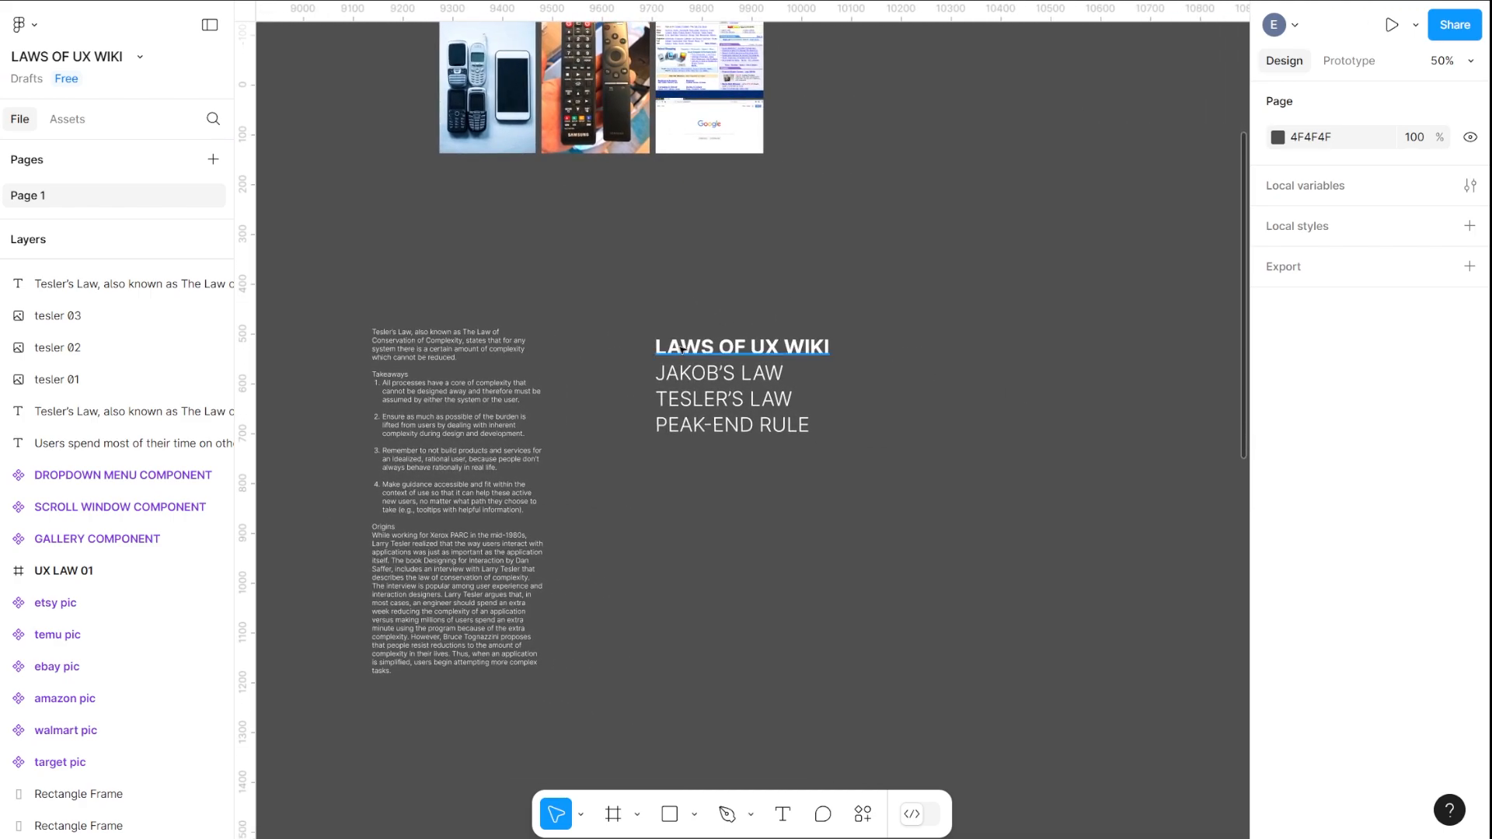
pyautogui.moveTo(583, 351); pyautogui.dragTo(1216, 192)
pyautogui.moveTo(631, 401); pyautogui.dragTo(1225, 287)
pyautogui.moveTo(496, 412); pyautogui.dragTo(1157, 235)
pyautogui.moveTo(482, 371); pyautogui.dragTo(877, 171)
pyautogui.moveTo(636, 340); pyautogui.dragTo(1042, 37)
pyautogui.moveTo(777, 565); pyautogui.dragTo(953, 306)
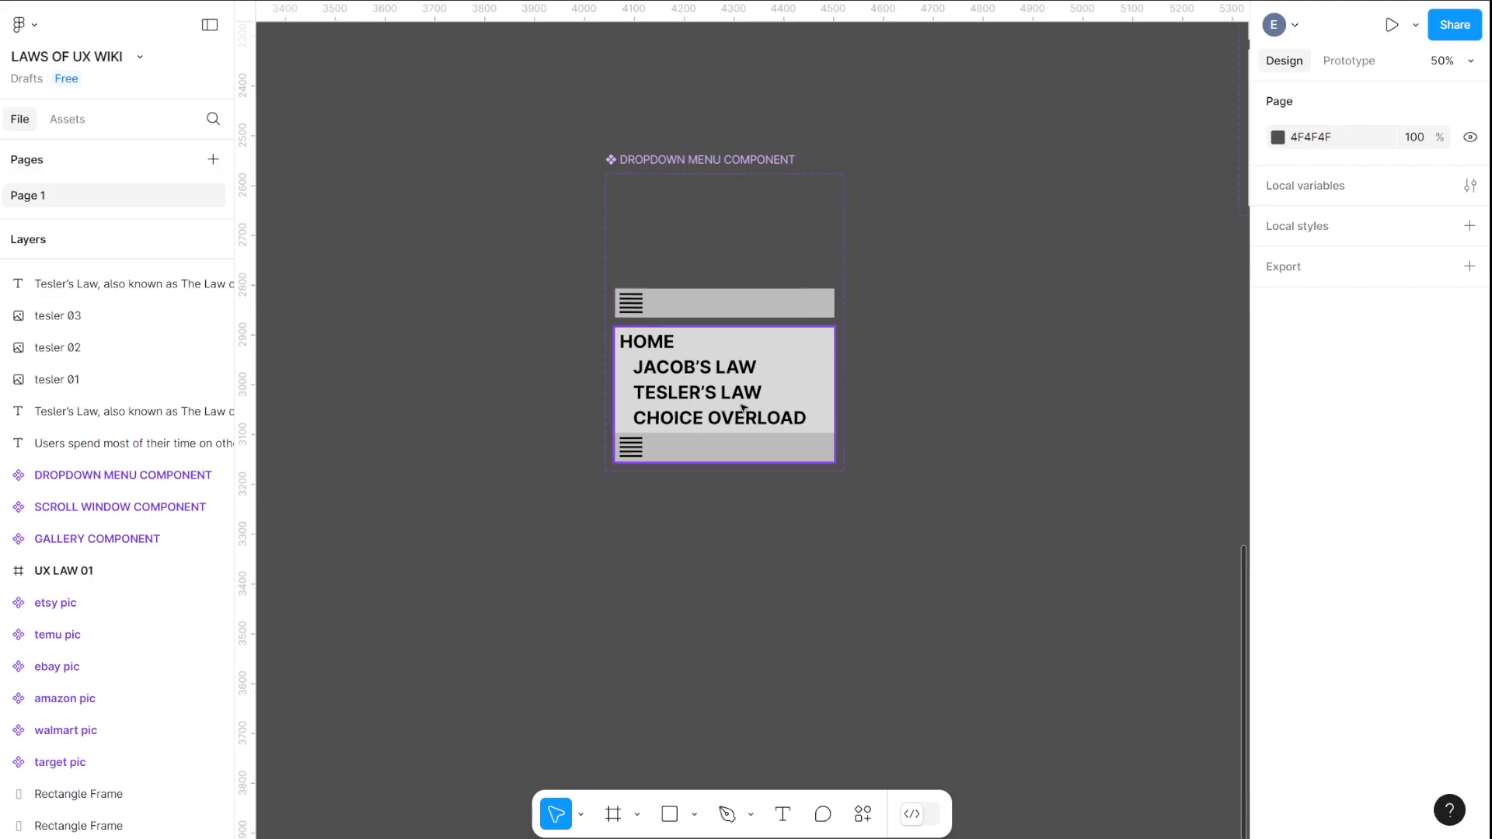
pyautogui.moveTo(1132, 282); pyautogui.dragTo(340, 656)
pyautogui.moveTo(916, 320); pyautogui.dragTo(259, 643)
pyautogui.moveTo(1017, 305); pyautogui.dragTo(470, 596)
pyautogui.moveTo(1088, 276); pyautogui.dragTo(917, 423)
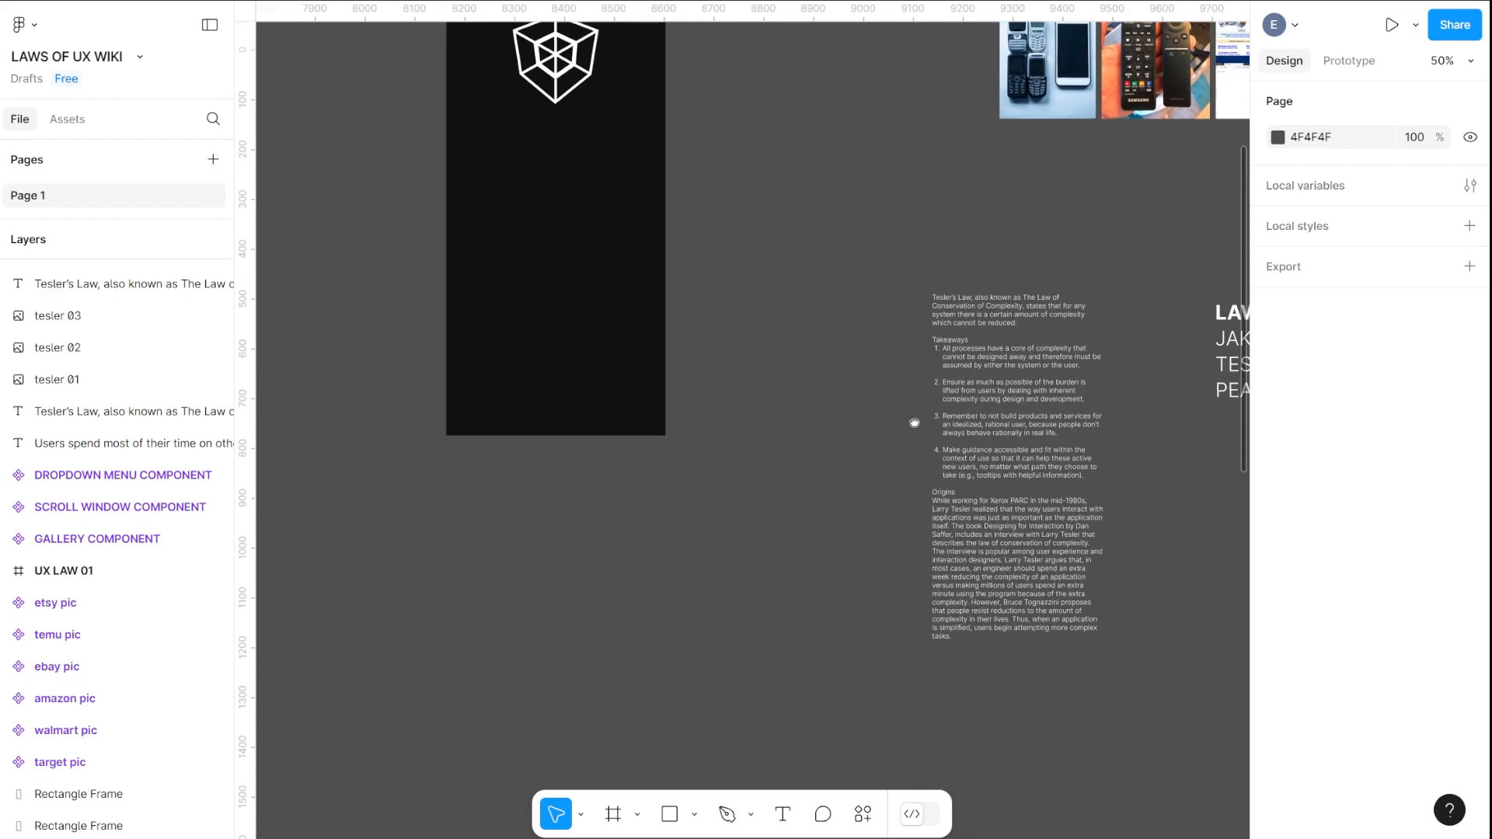
# Draw a 440 × 69 bar matching the dark rectangle's width and move it beside the LAWS OF UX WIKI list, at X 10233, Y 638
pyautogui.click(669, 814)
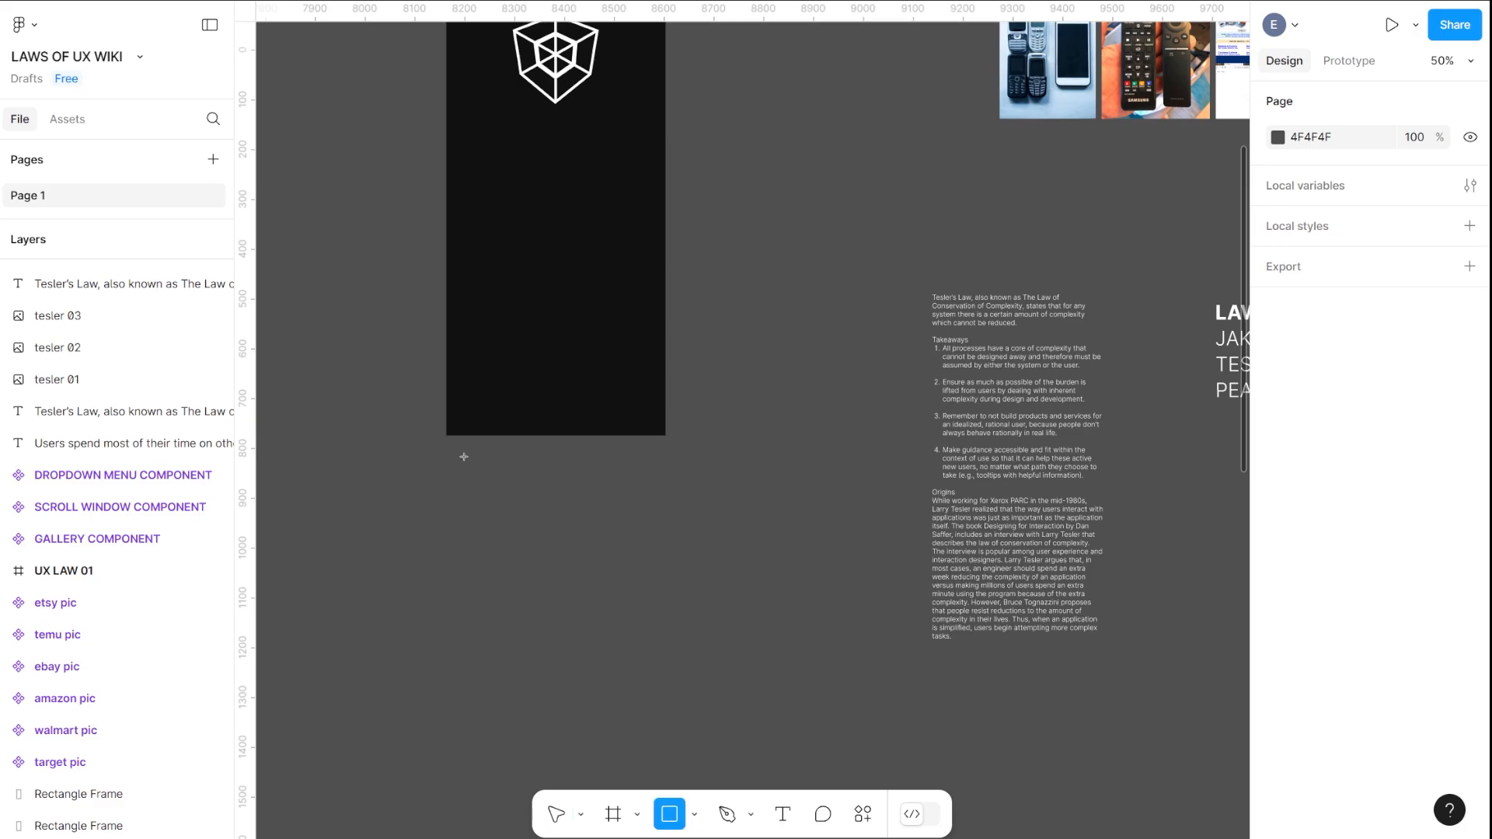
pyautogui.moveTo(460, 466)
pyautogui.mouseDown()
pyautogui.moveTo(516, 407)
pyautogui.moveTo(599, 407)
pyautogui.mouseUp()
pyautogui.moveTo(516, 443)
pyautogui.mouseDown()
pyautogui.moveTo(520, 402)
pyautogui.moveTo(486, 417)
pyautogui.moveTo(500, 416)
pyautogui.mouseUp()
pyautogui.moveTo(584, 374); pyautogui.dragTo(666, 403)
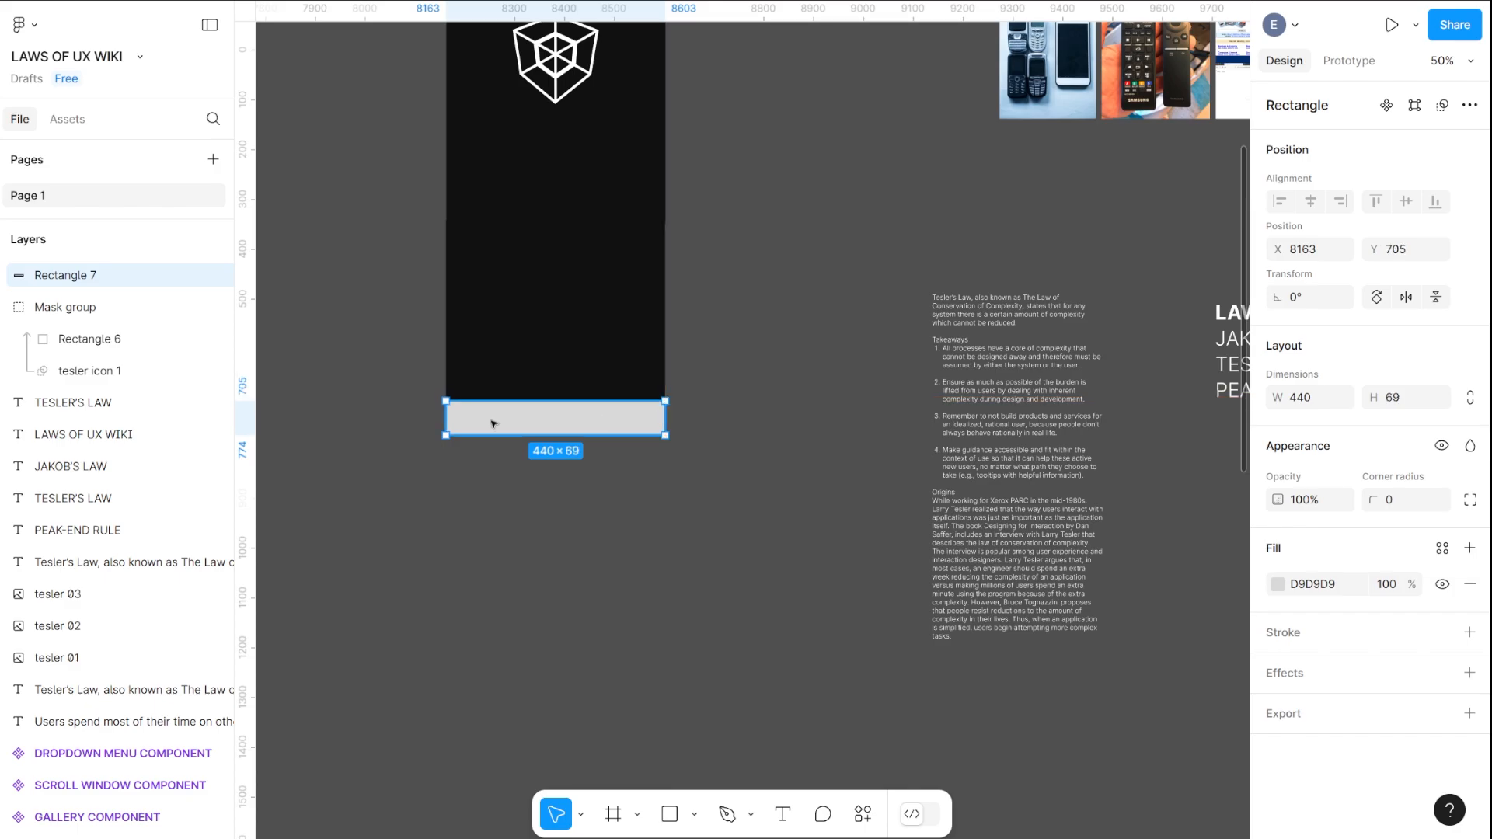
pyautogui.moveTo(487, 421); pyautogui.dragTo(724, 382)
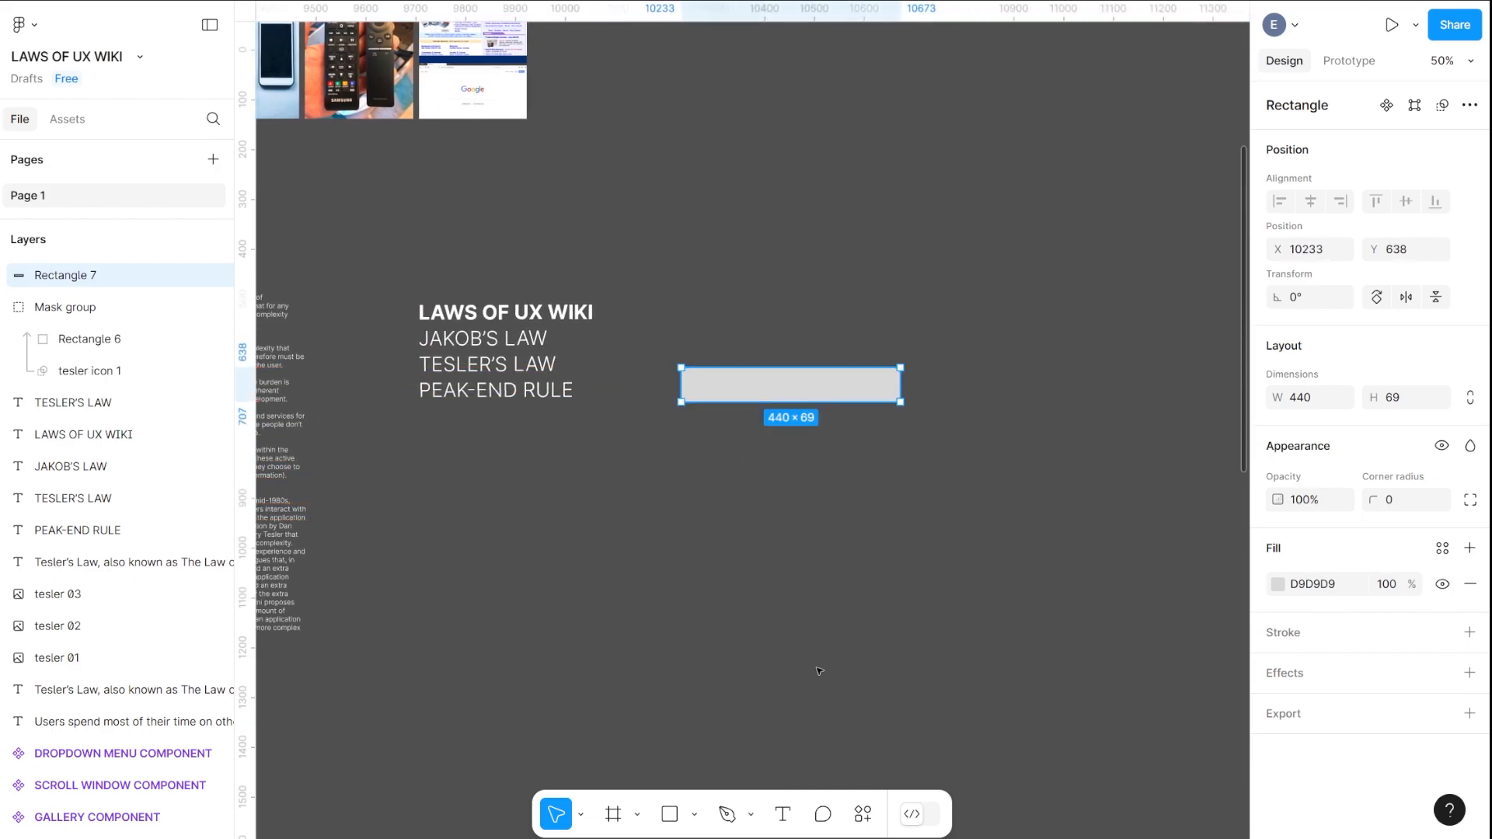
# Draw a horizontal white line about 74 long below the light grey bar
pyautogui.click(692, 818)
pyautogui.click(704, 643)
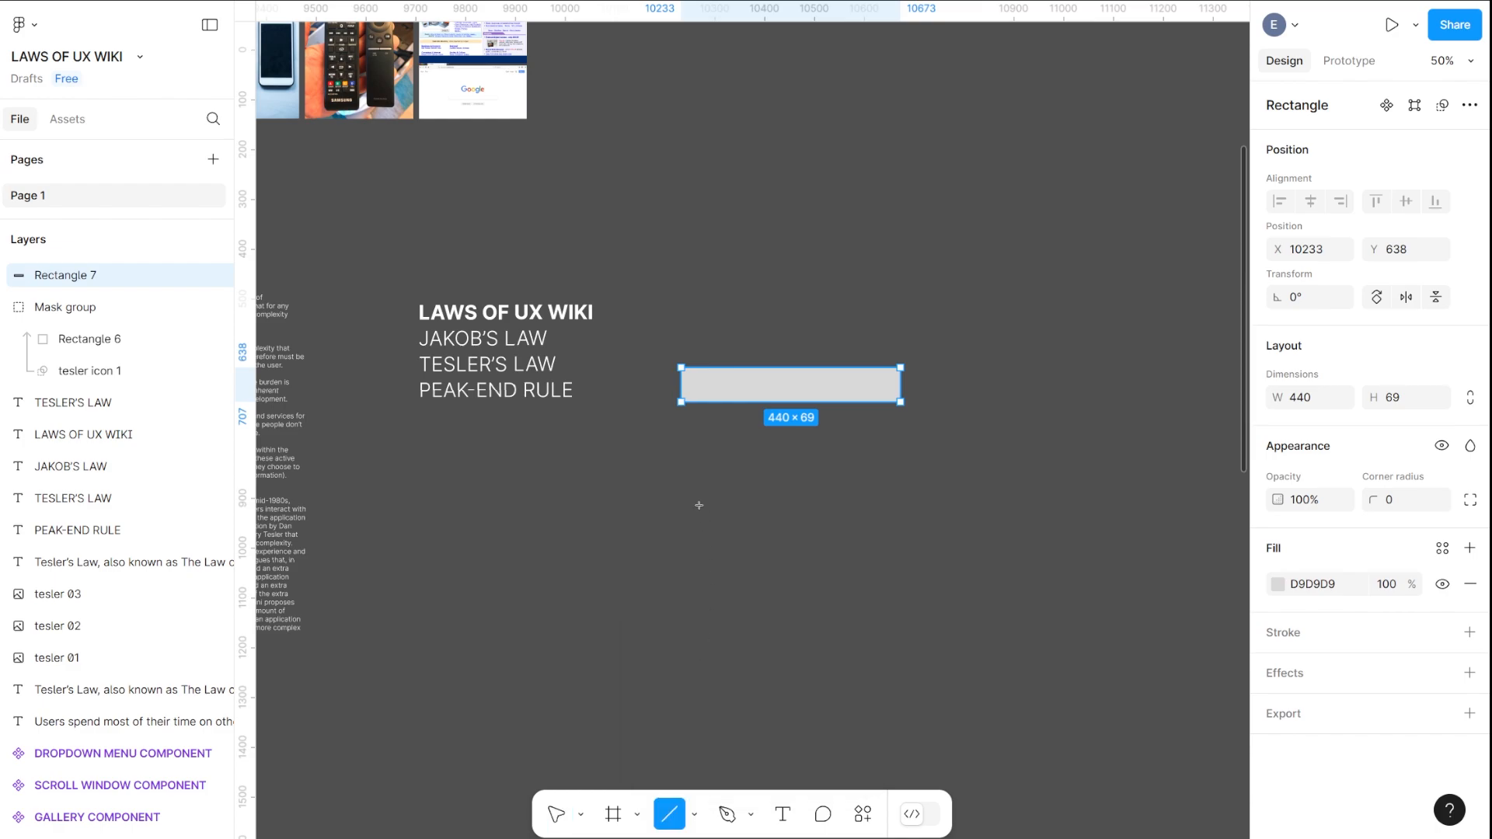
pyautogui.hotkey('shift', '0')
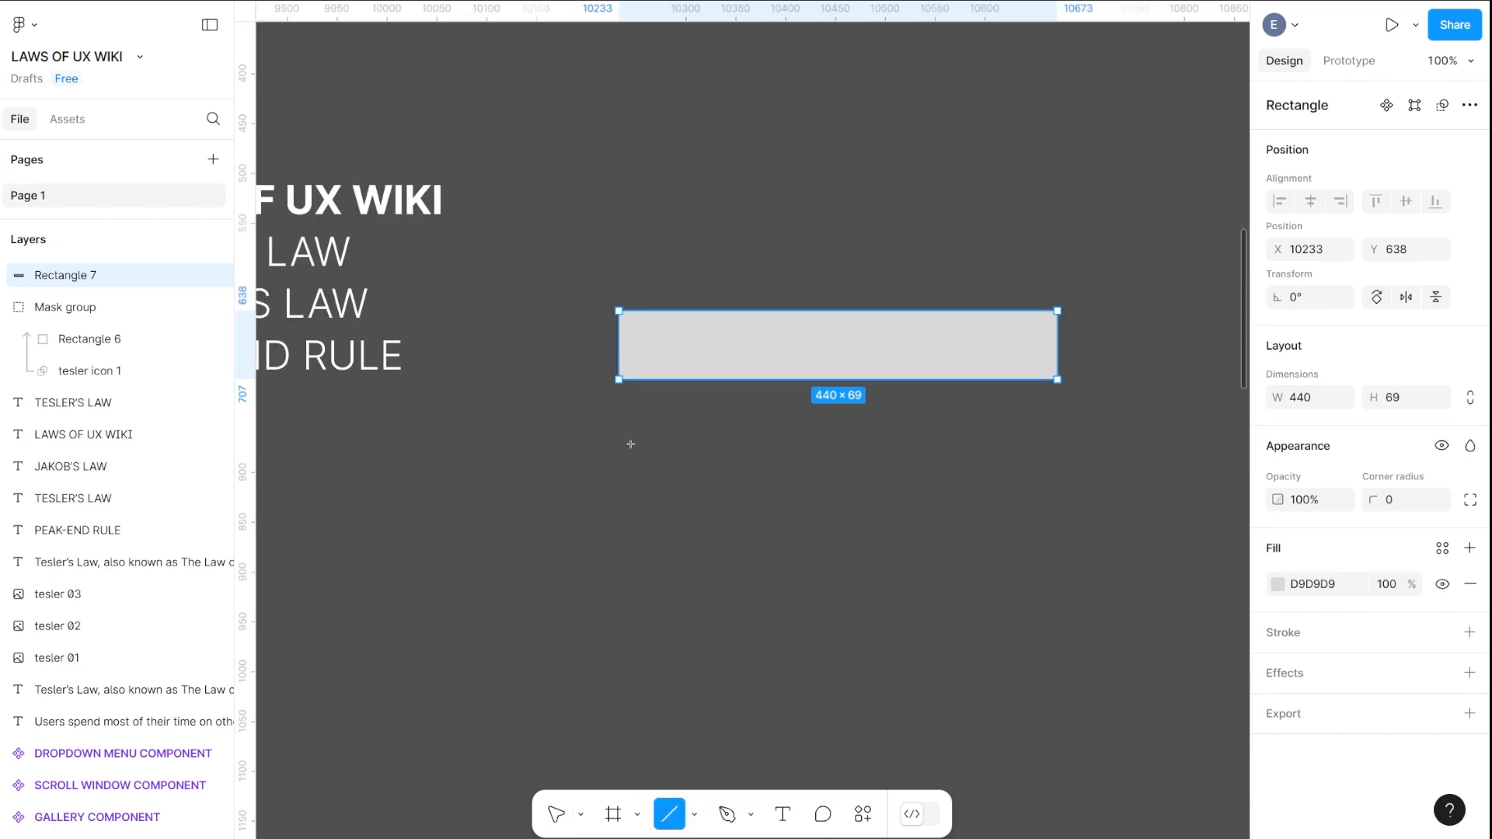
pyautogui.moveTo(608, 451); pyautogui.dragTo(682, 451)
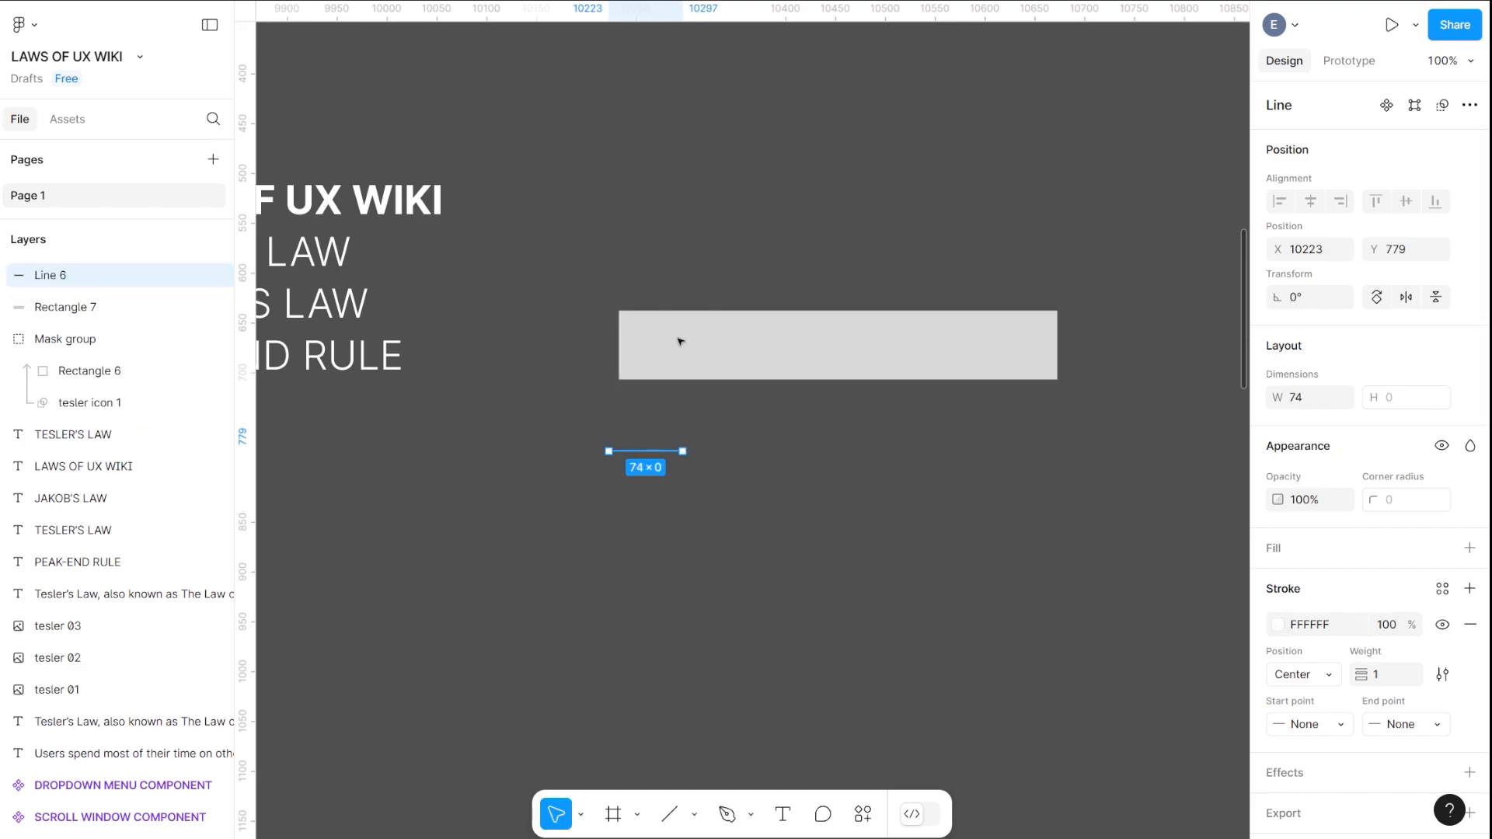
# Darken the bar's fill to 4B4B4B and change the page background to the muted red 944F4F
pyautogui.click(726, 358)
pyautogui.click(1277, 584)
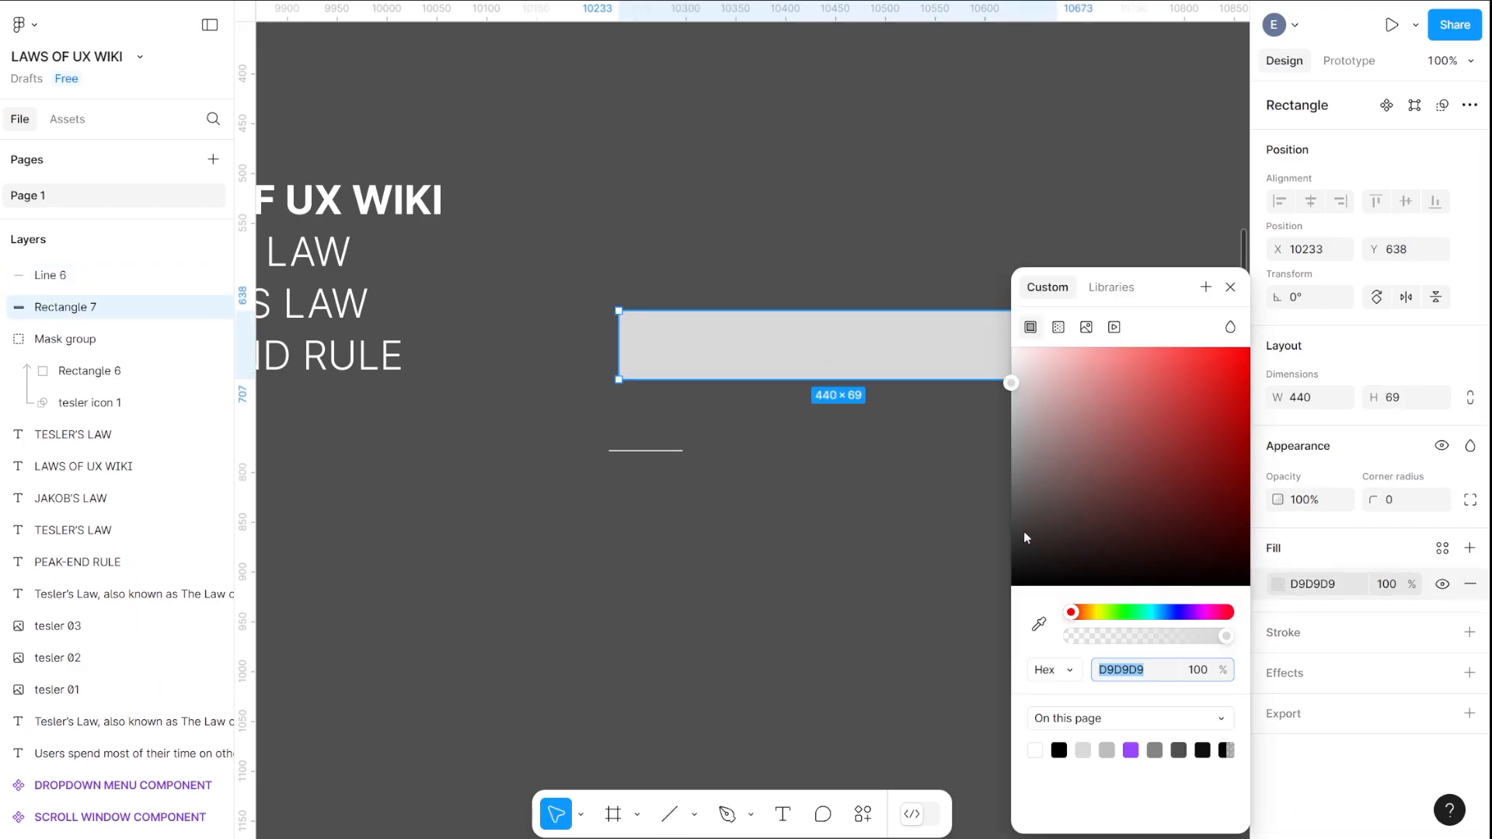
pyautogui.moveTo(1015, 497); pyautogui.dragTo(948, 524)
pyautogui.click(949, 524)
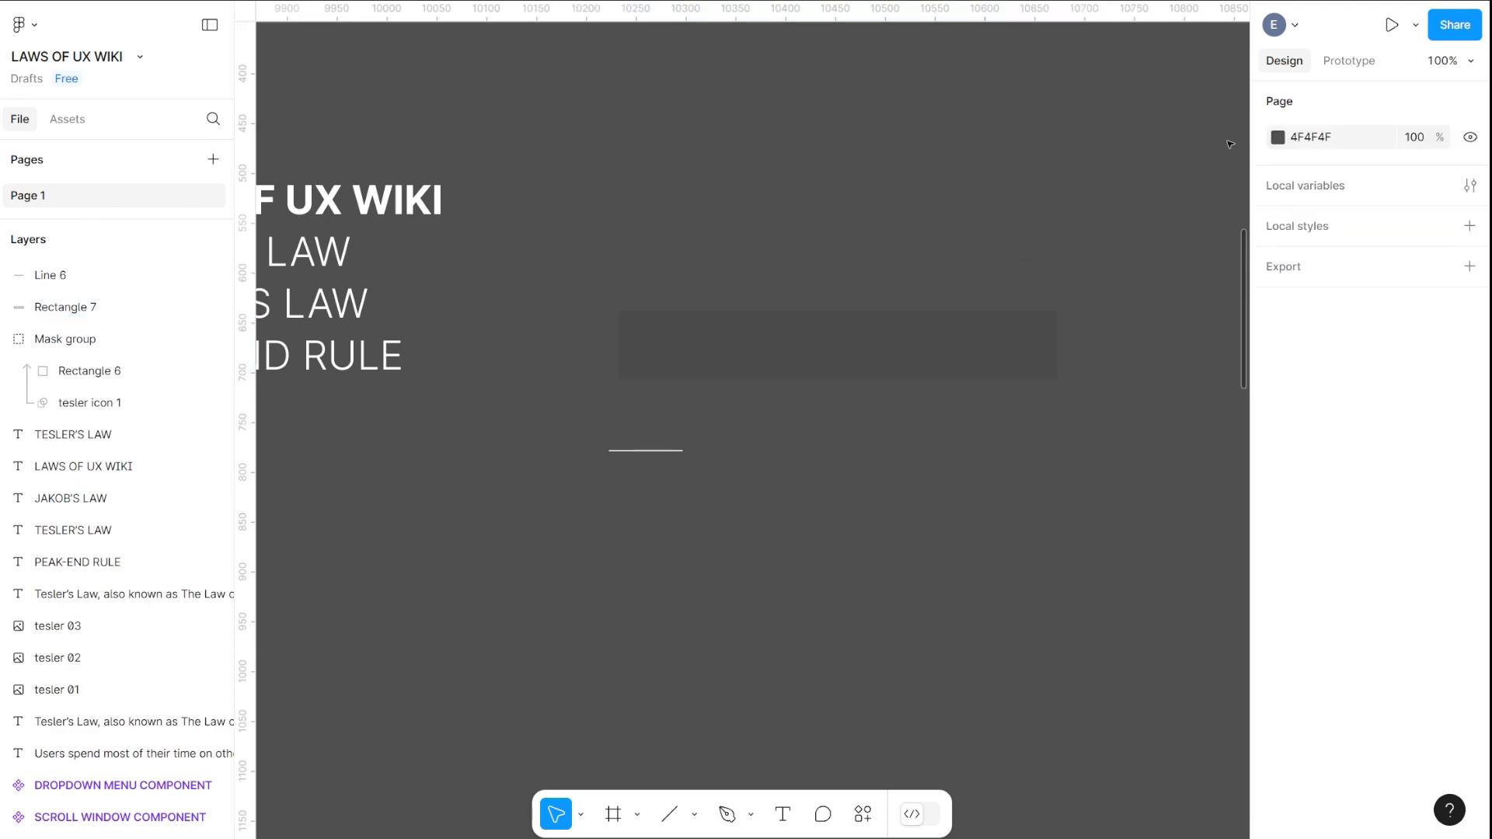
pyautogui.click(1277, 137)
pyautogui.moveTo(1023, 233); pyautogui.dragTo(1124, 273)
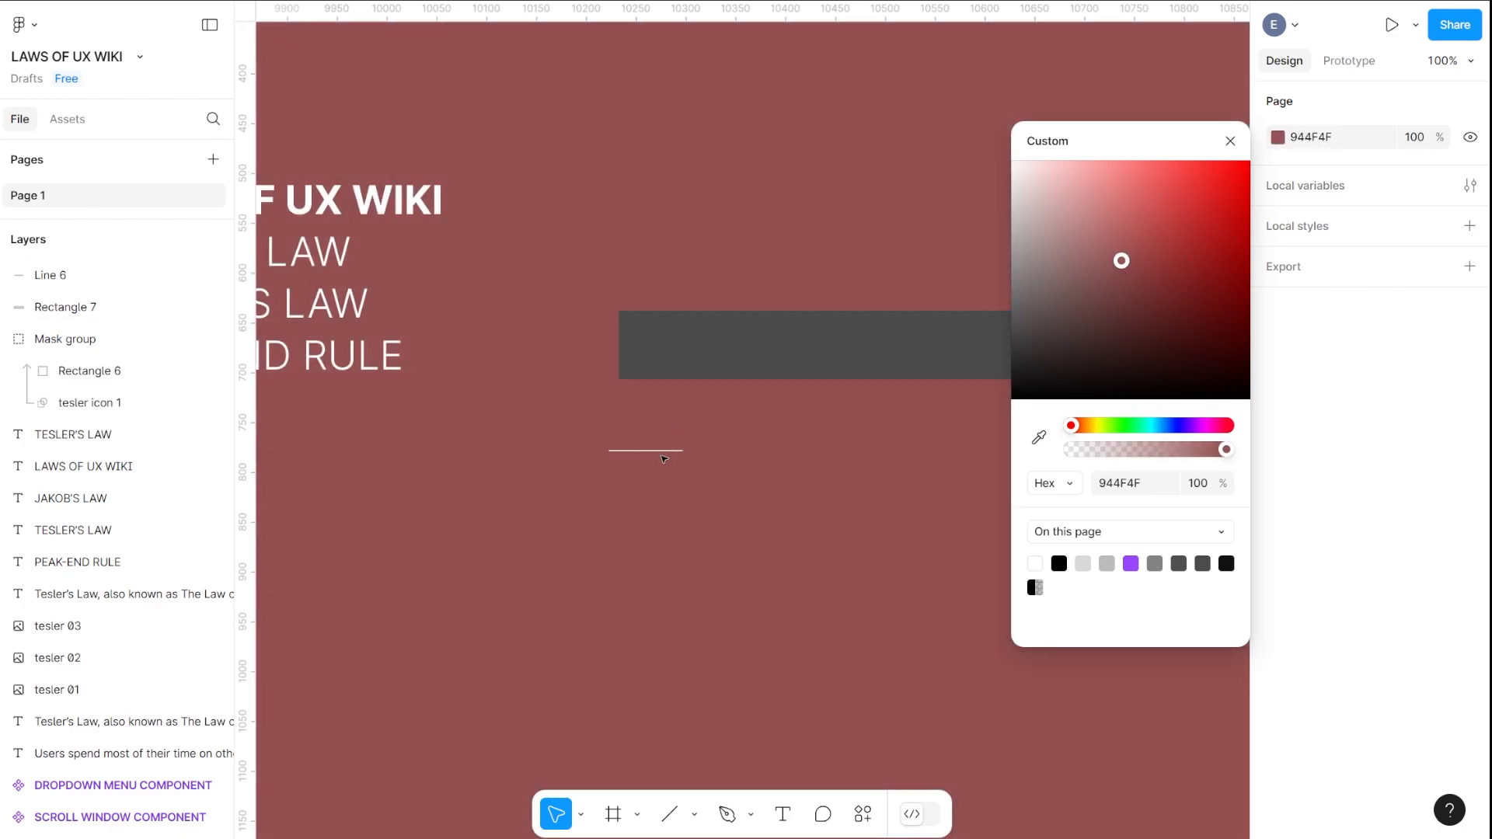
# Set the short white line's stroke weight to 8 and move the line down to Y 799
pyautogui.click(663, 457)
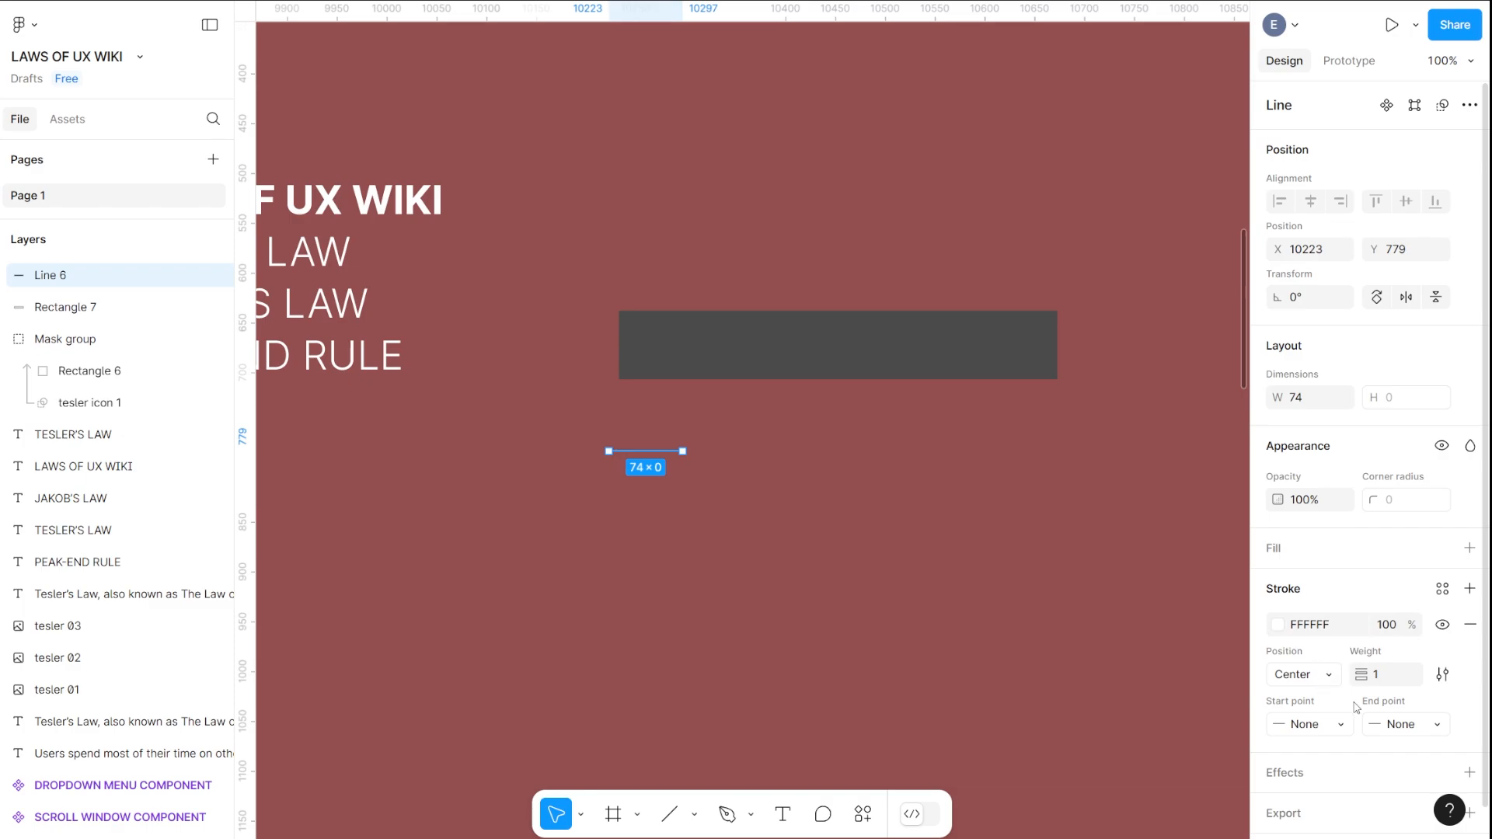
pyautogui.click(1386, 676)
pyautogui.press('Up')
pyautogui.press('Up')
pyautogui.press('Up')
pyautogui.press('Up')
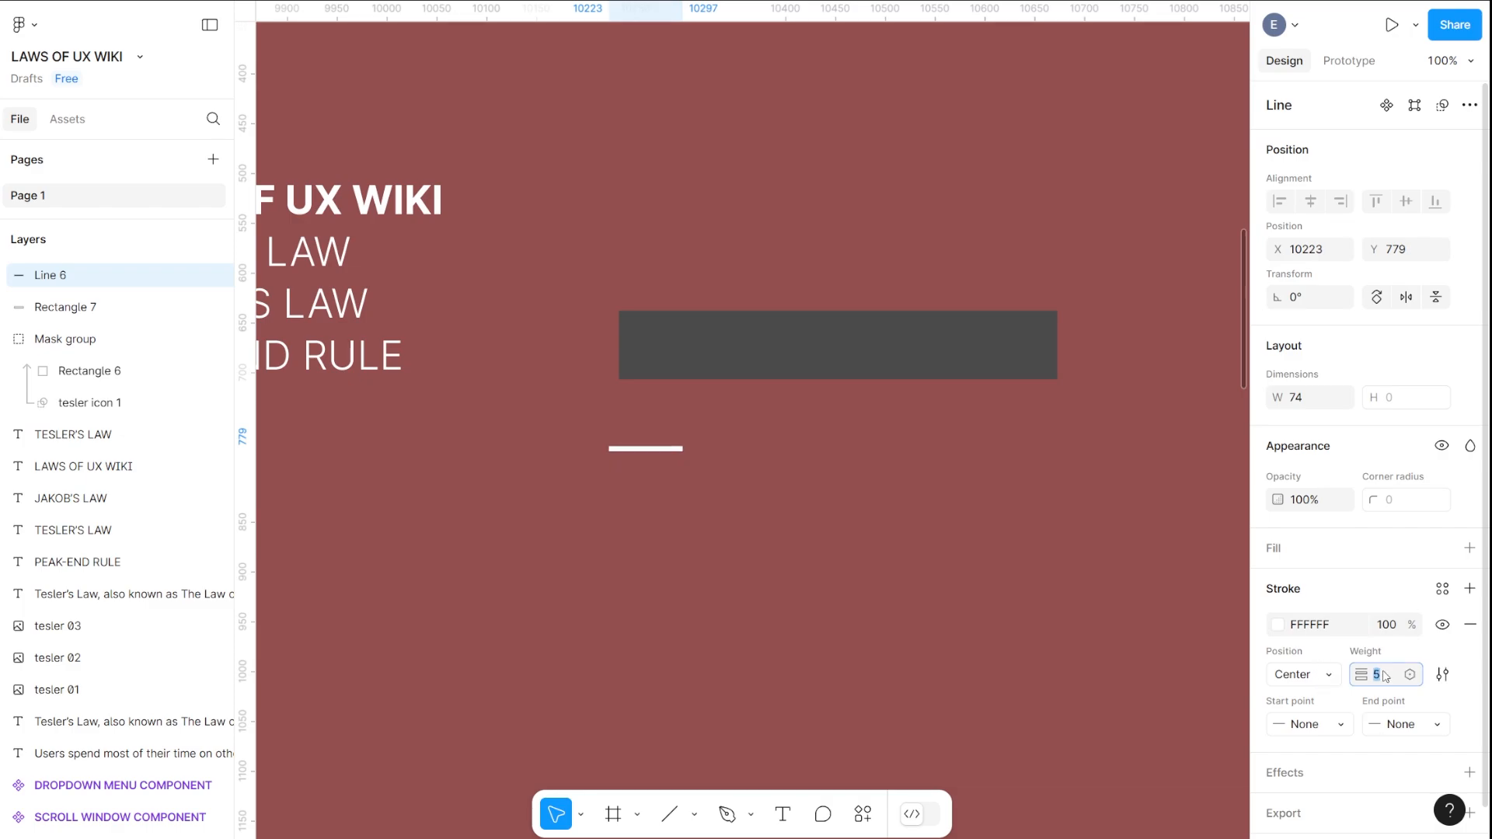
pyautogui.press('Up')
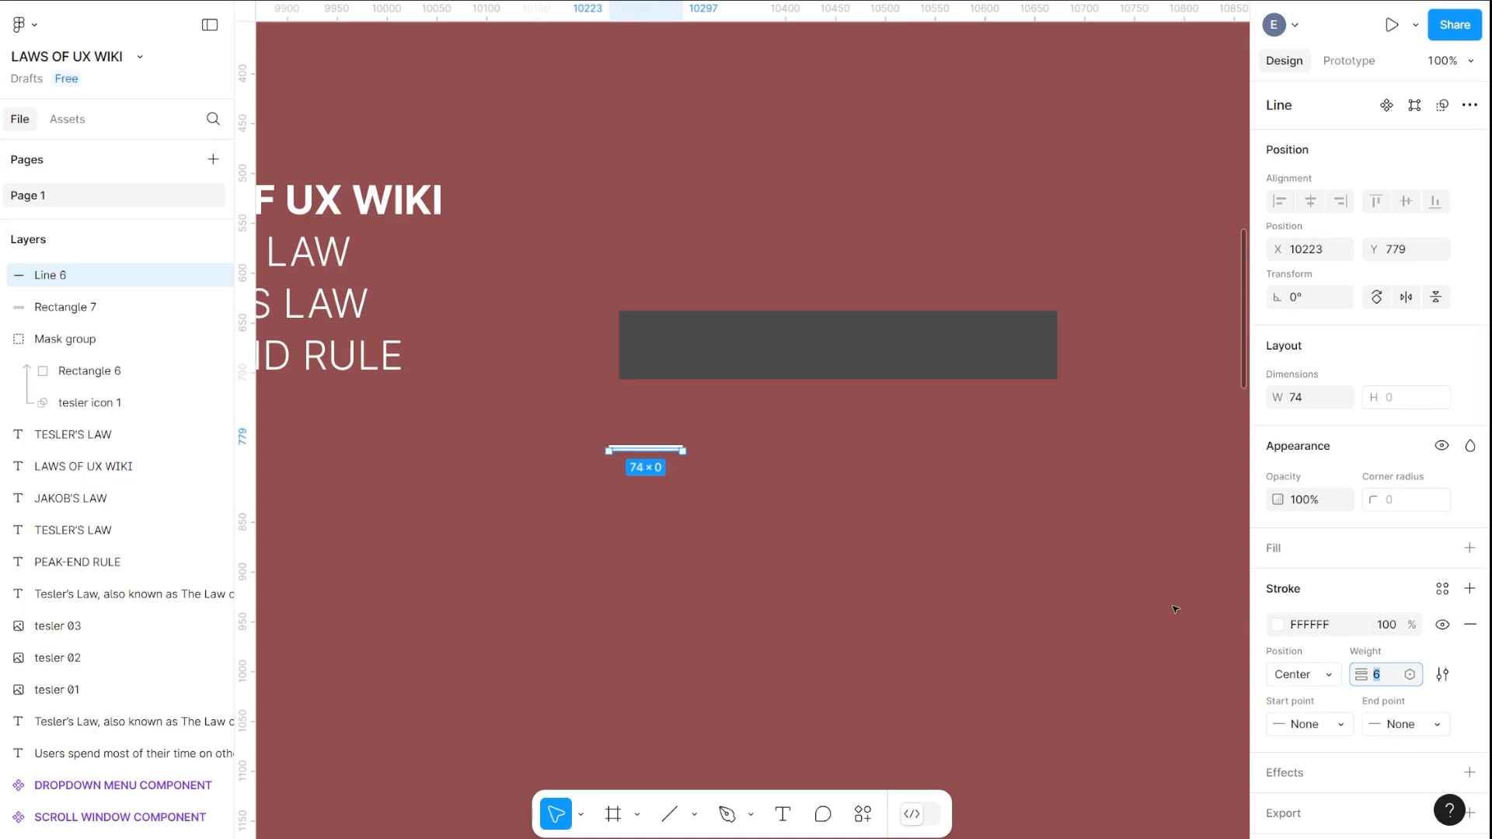
pyautogui.press('Up')
pyautogui.press('Up')
pyautogui.click(650, 450)
pyautogui.moveTo(651, 453); pyautogui.dragTo(653, 472)
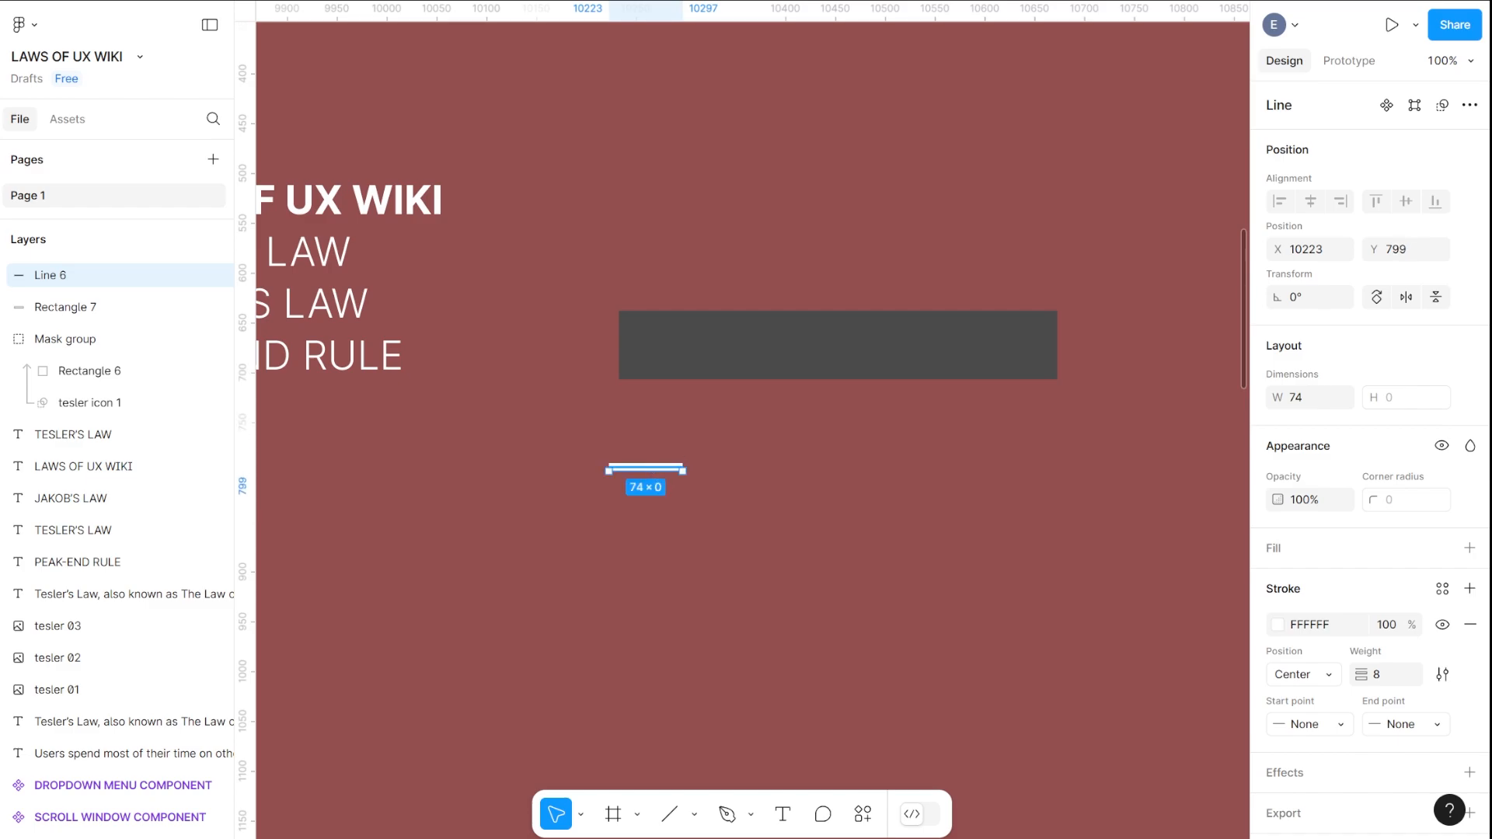
# Build a hamburger icon from three stacked copies of the white line, group it at about 59 × 44, and place it at the bar's left end
pyautogui.keyDown('alt'); pyautogui.moveTo(653, 470); pyautogui.dragTo(652, 515); pyautogui.keyUp('alt')
pyautogui.click(713, 450)
pyautogui.moveTo(713, 450); pyautogui.dragTo(661, 349)
pyautogui.hotkey('ctrl', 'g')
pyautogui.press('Down')
pyautogui.press('Left')
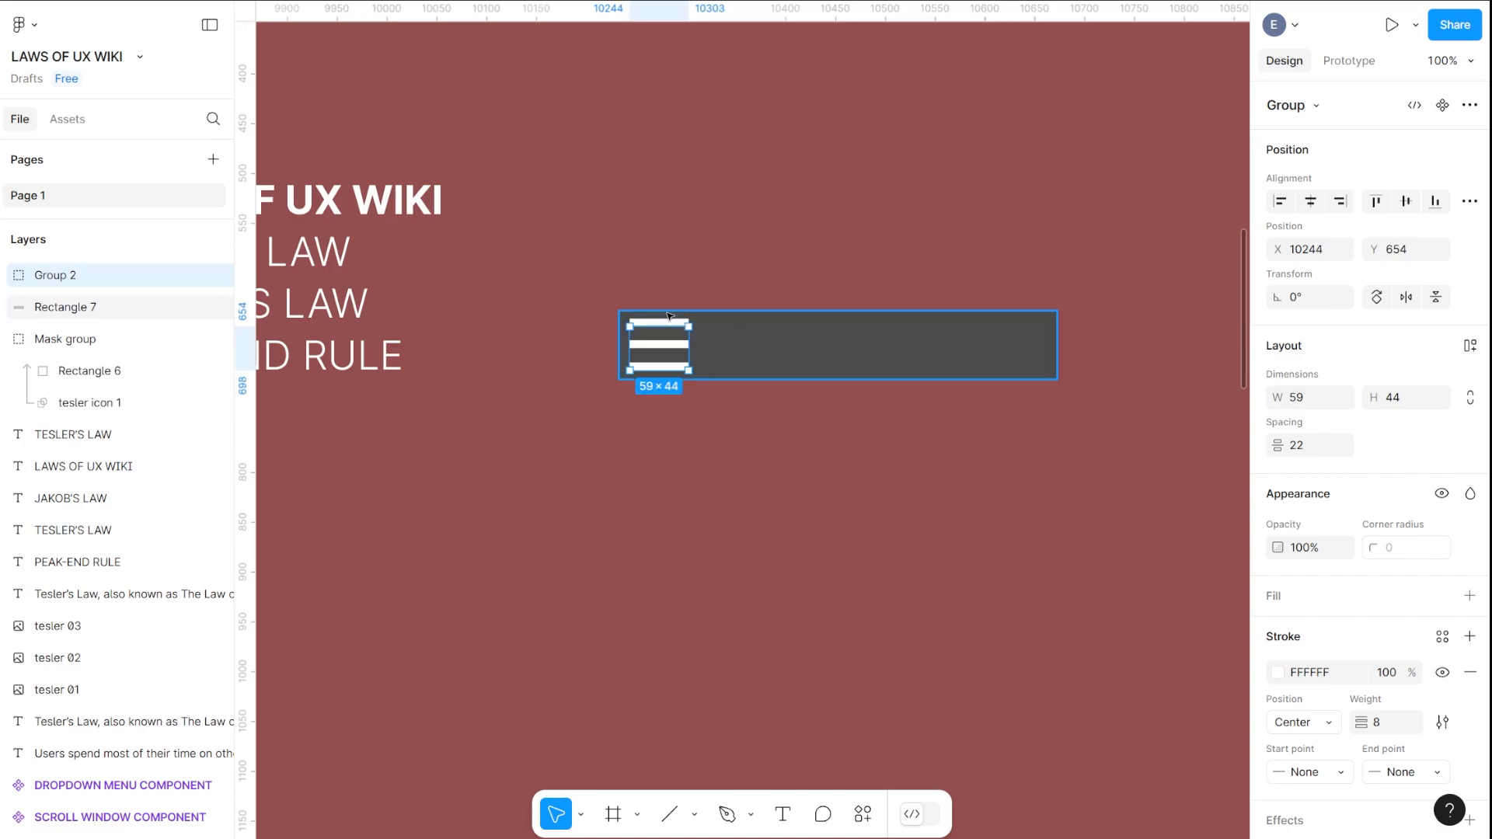
# Distribute the three lines of the hamburger icon evenly in the vertical direction
pyautogui.doubleClick(667, 335)
pyautogui.keyDown('shift'); pyautogui.click(662, 366); pyautogui.keyUp('shift')
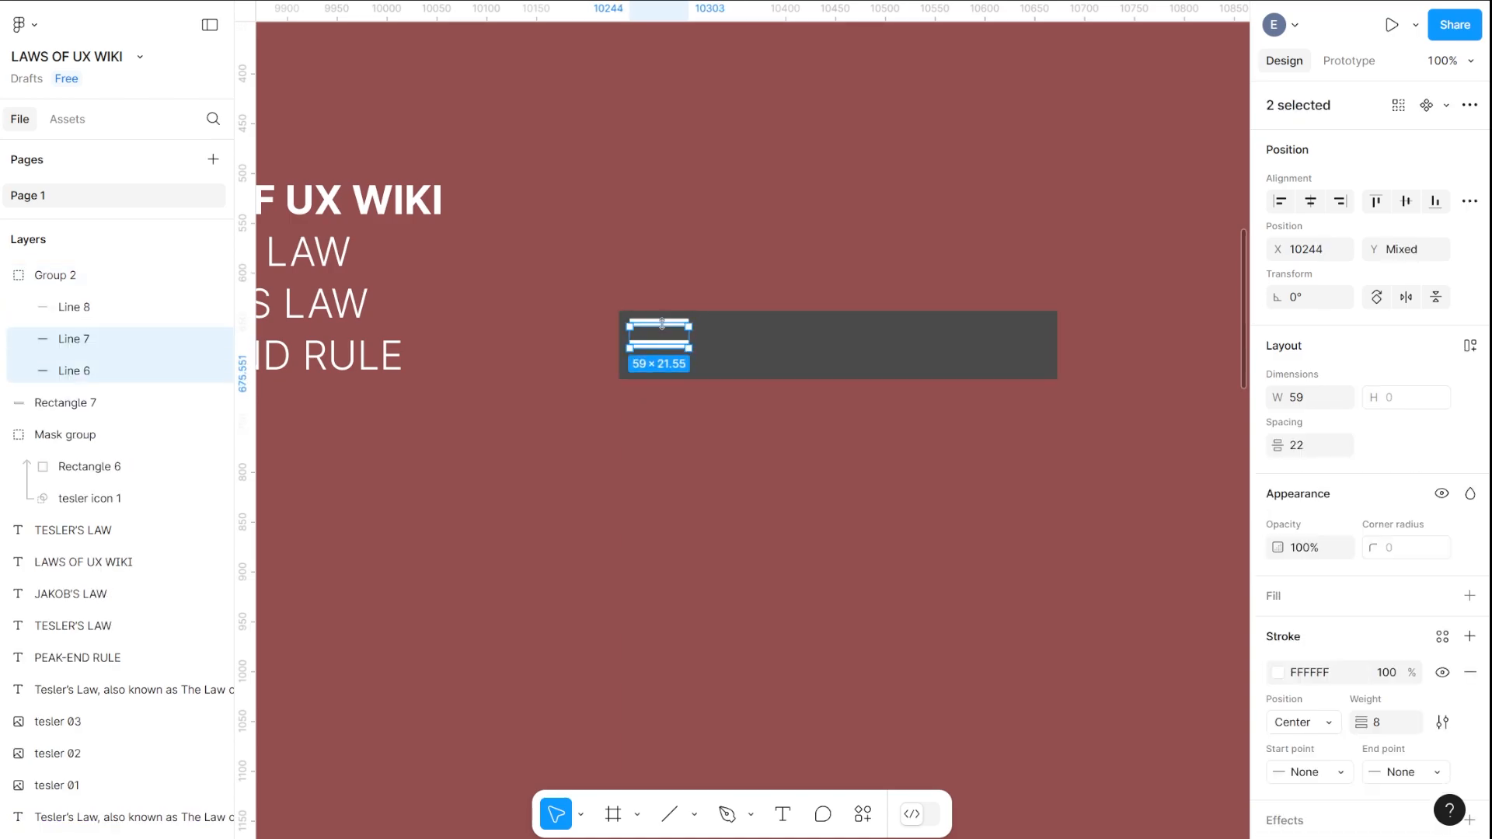
pyautogui.keyDown('shift'); pyautogui.click(662, 323); pyautogui.keyUp('shift')
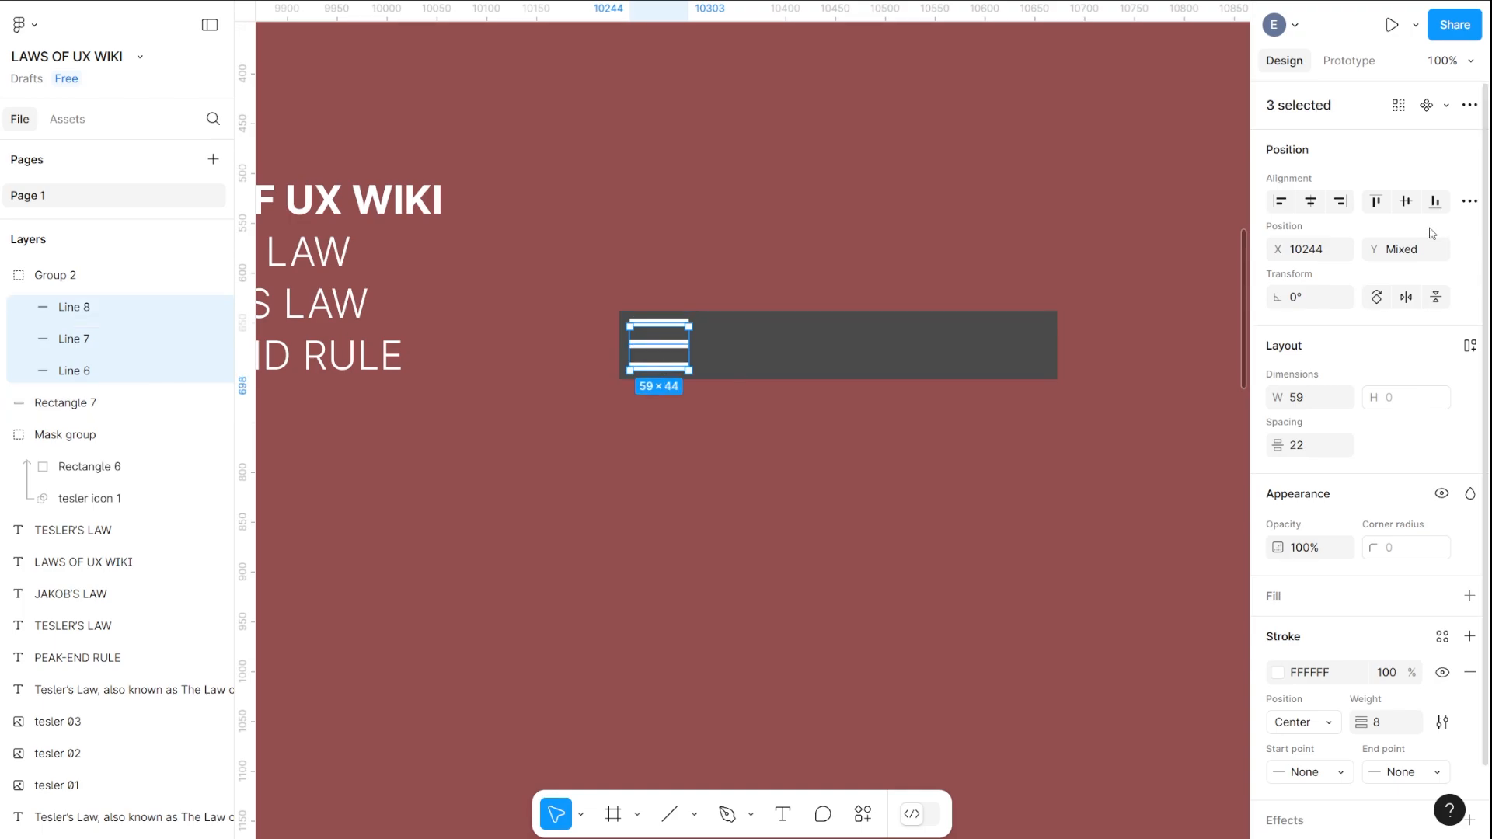
pyautogui.click(1470, 202)
pyautogui.click(1239, 262)
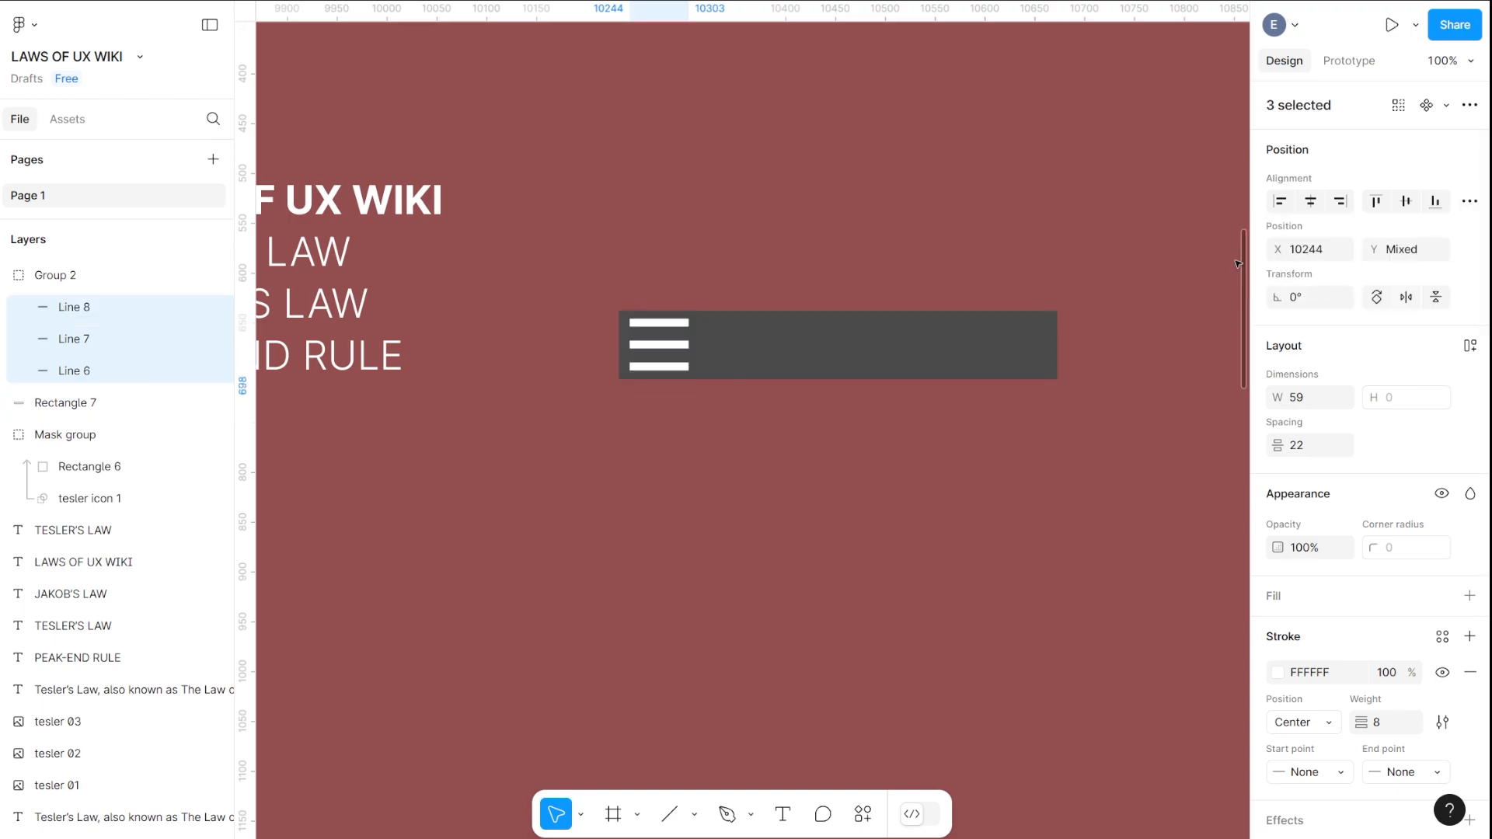
pyautogui.click(703, 476)
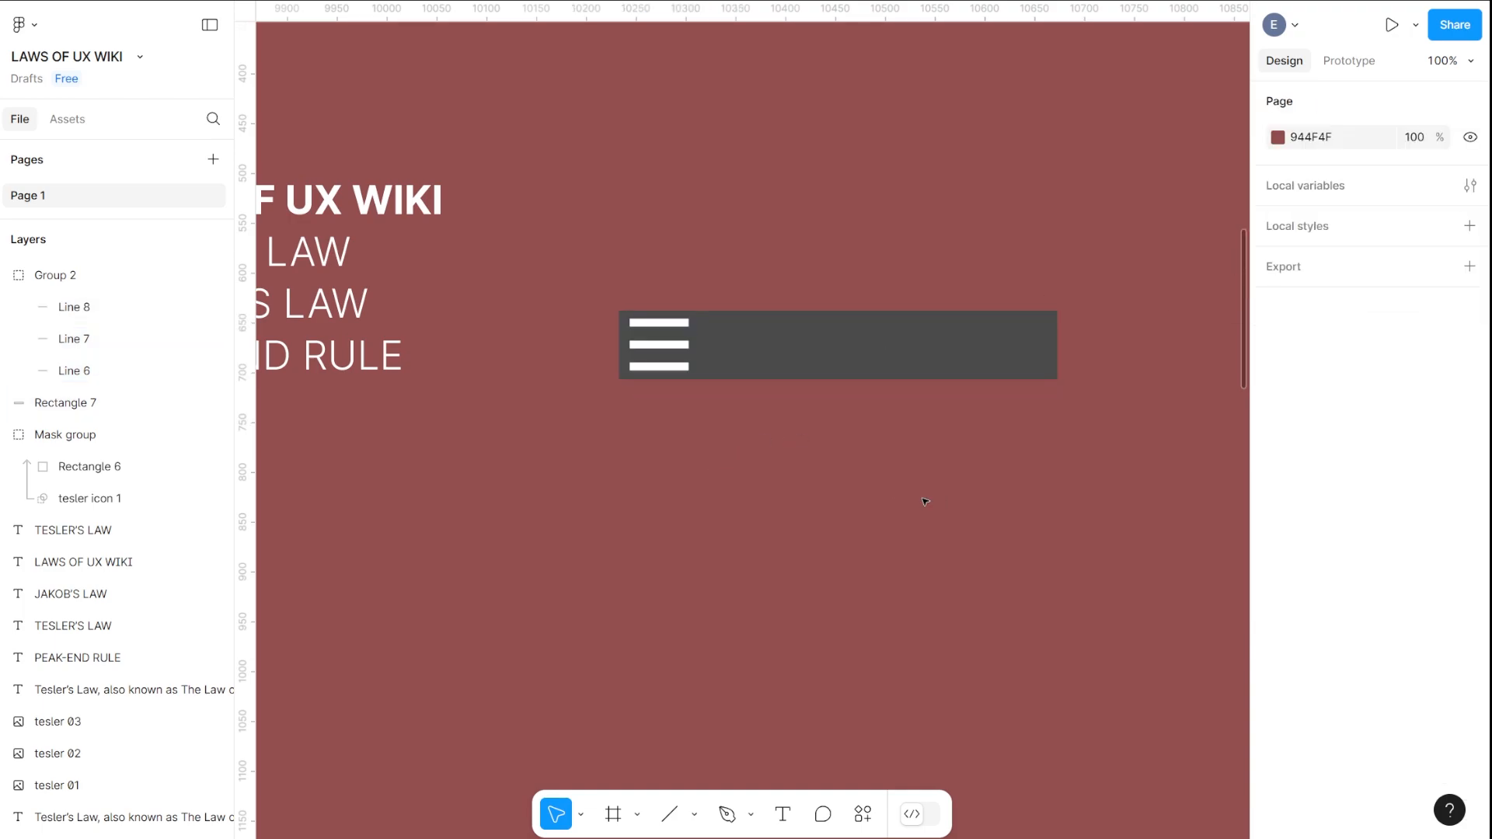
# Duplicate the dark bar, extend the copy upward to 440 × 285, and send it to the back
pyautogui.click(800, 326)
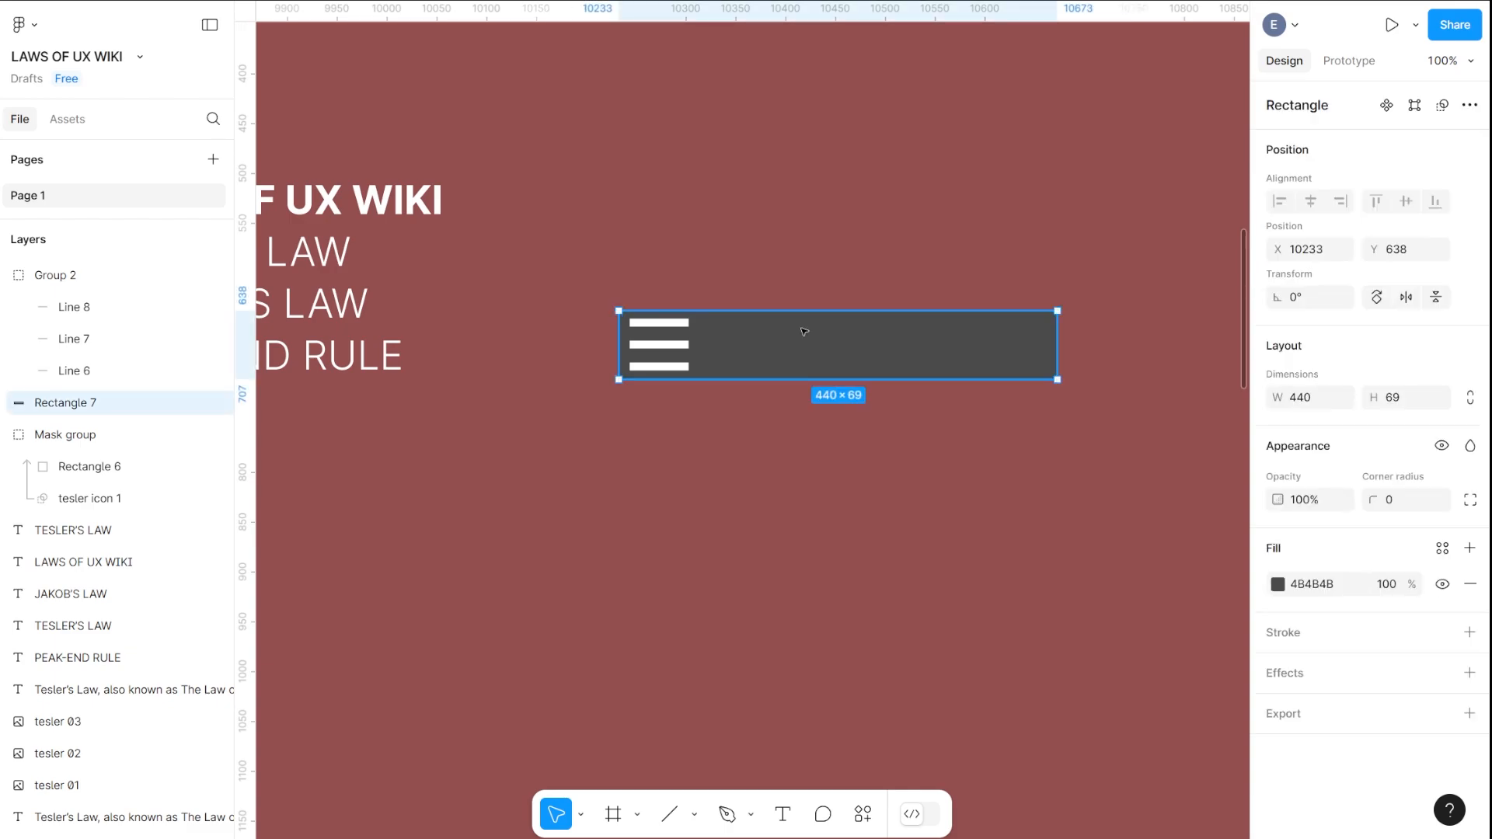
pyautogui.hotkey('ctrl', 'd')
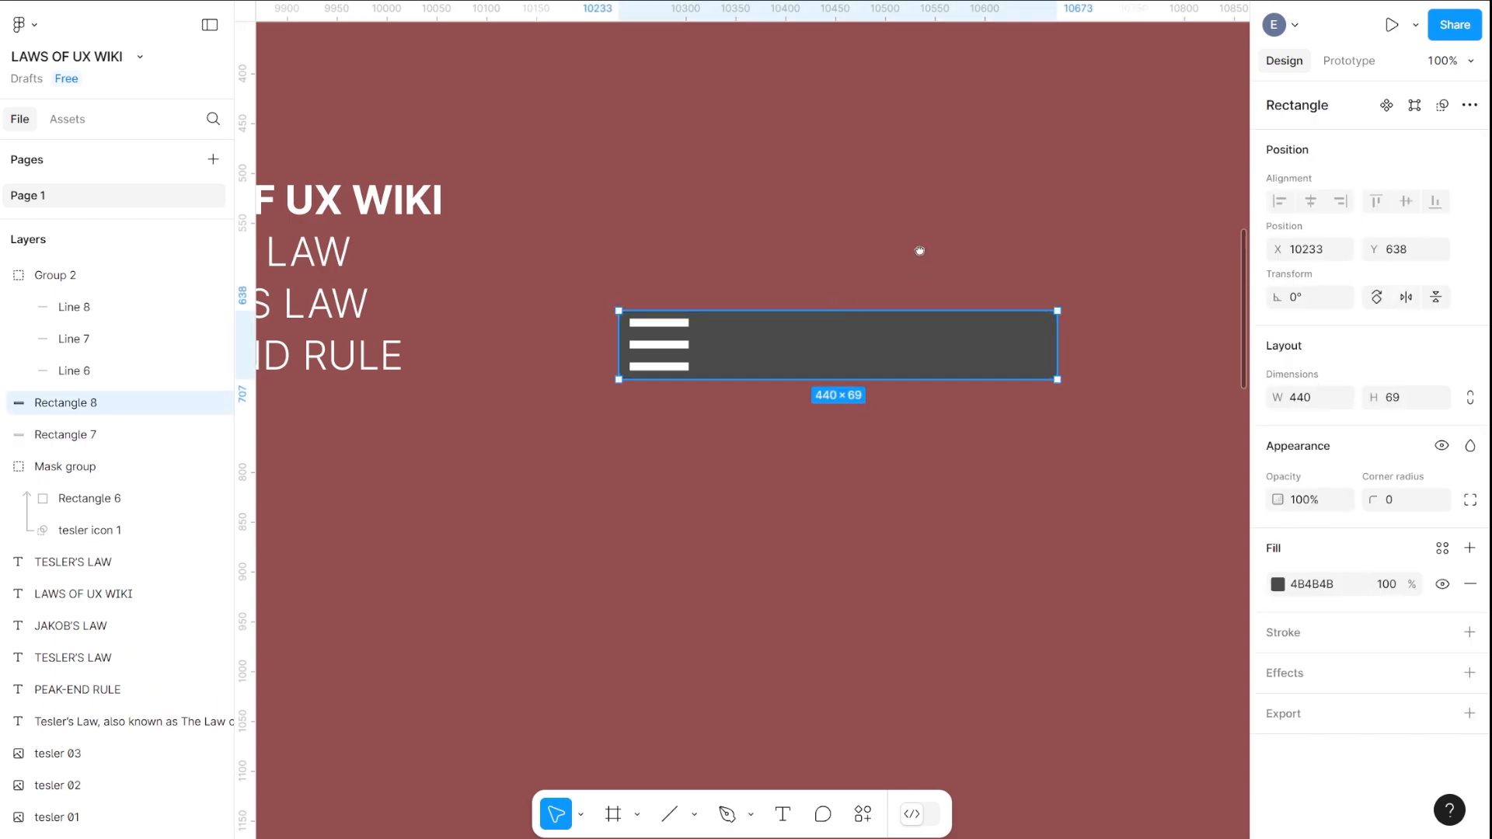
pyautogui.moveTo(919, 250); pyautogui.dragTo(919, 437)
pyautogui.moveTo(848, 498); pyautogui.dragTo(852, 285)
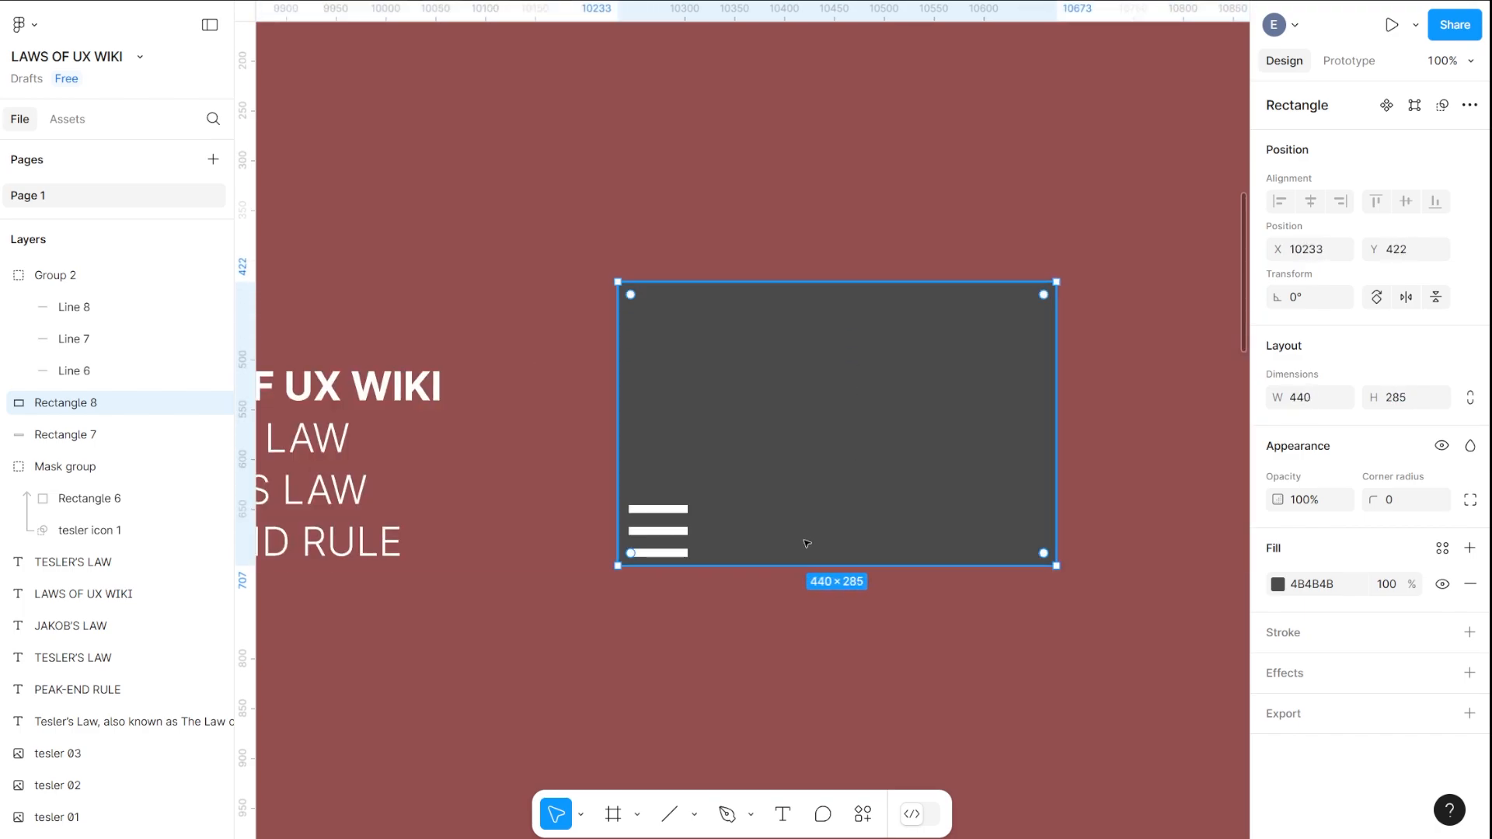
pyautogui.rightClick(838, 436)
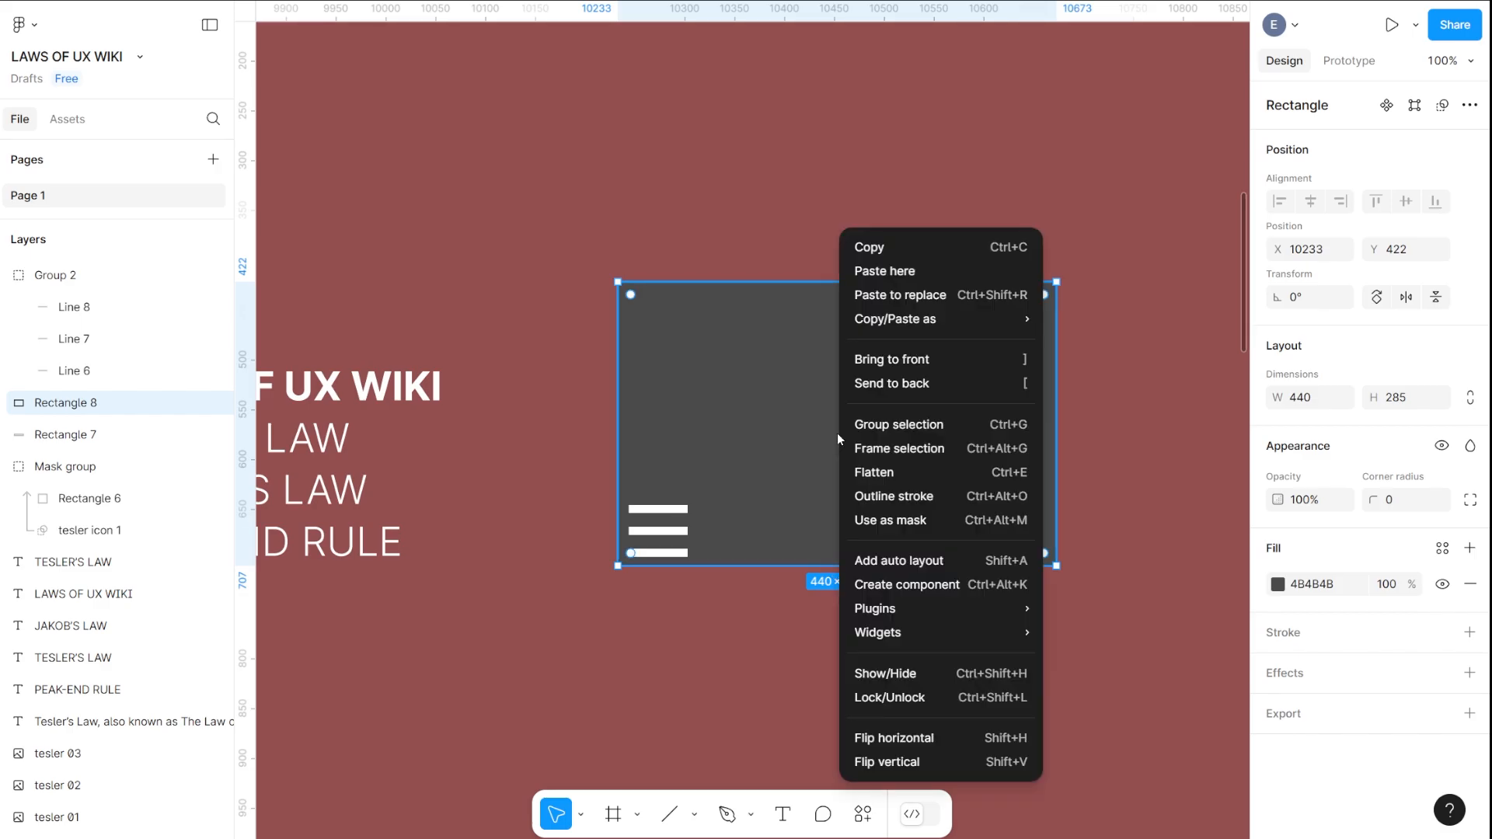
pyautogui.click(894, 383)
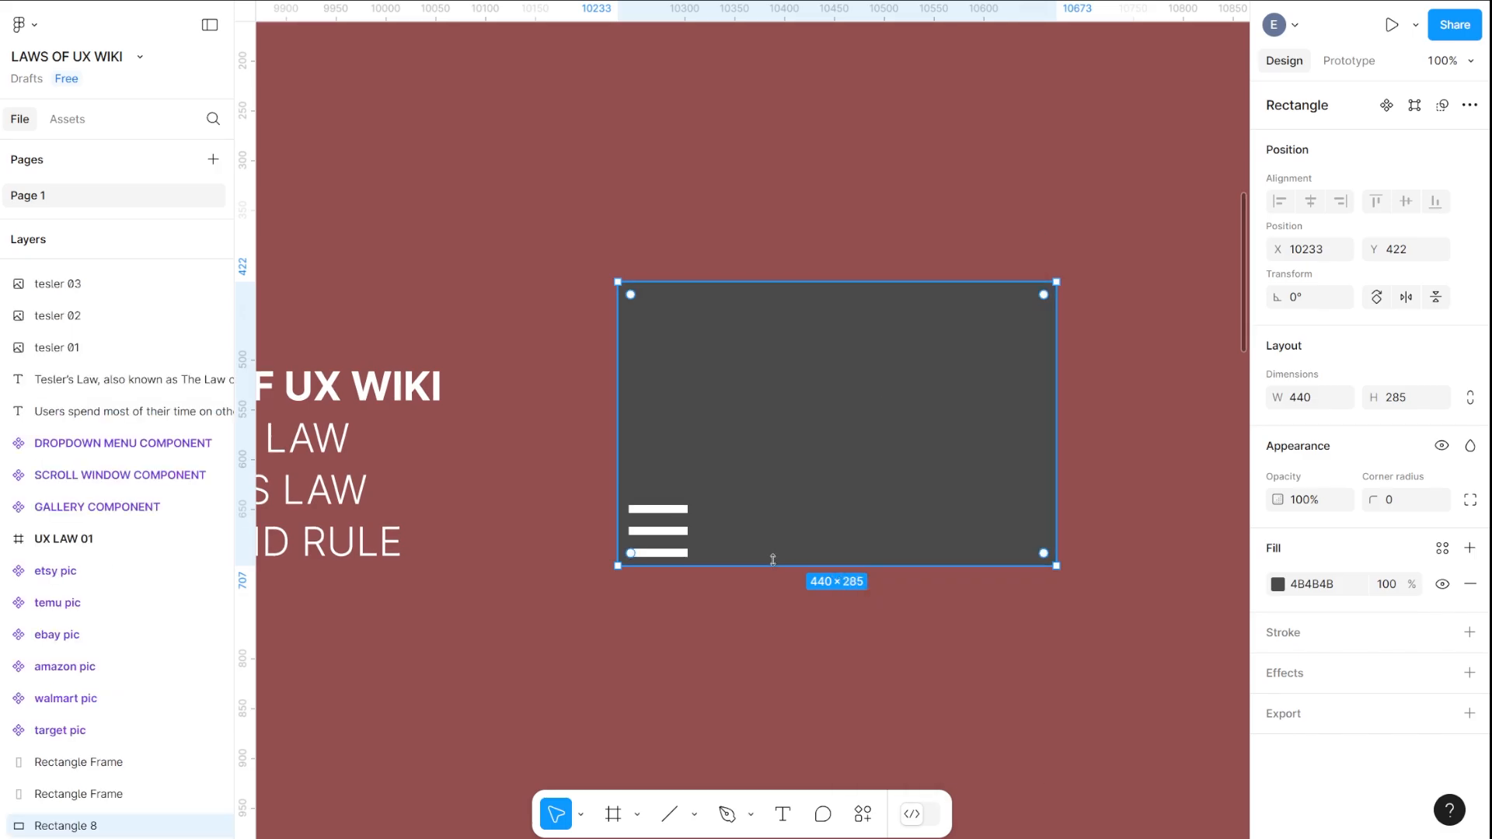
pyautogui.click(768, 544)
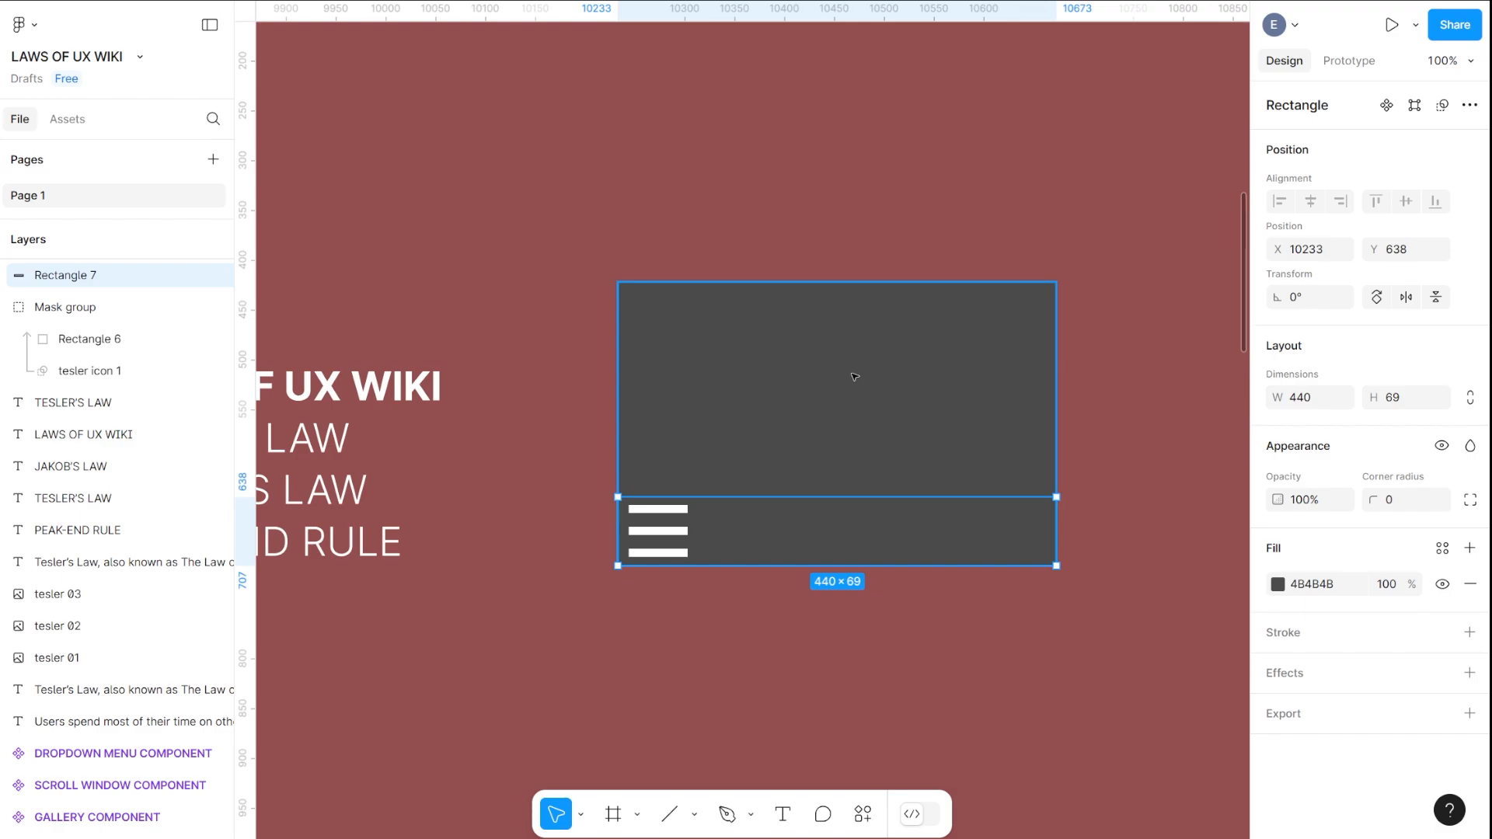
# Lighten the fill of the 440 × 285 rectangle to a mid grey that stands out from the bar
pyautogui.click(855, 377)
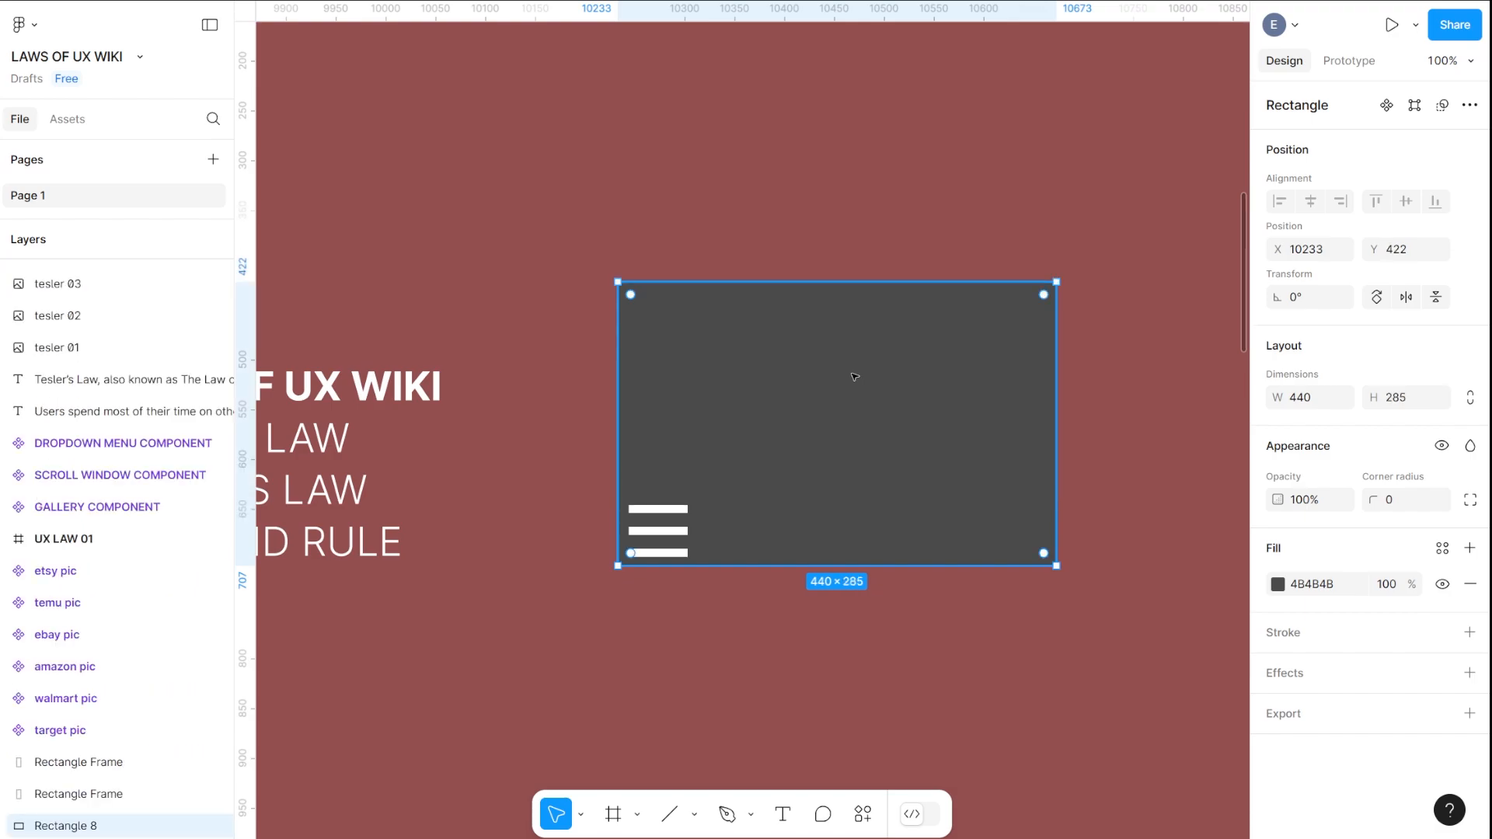
pyautogui.click(1278, 584)
pyautogui.click(1012, 465)
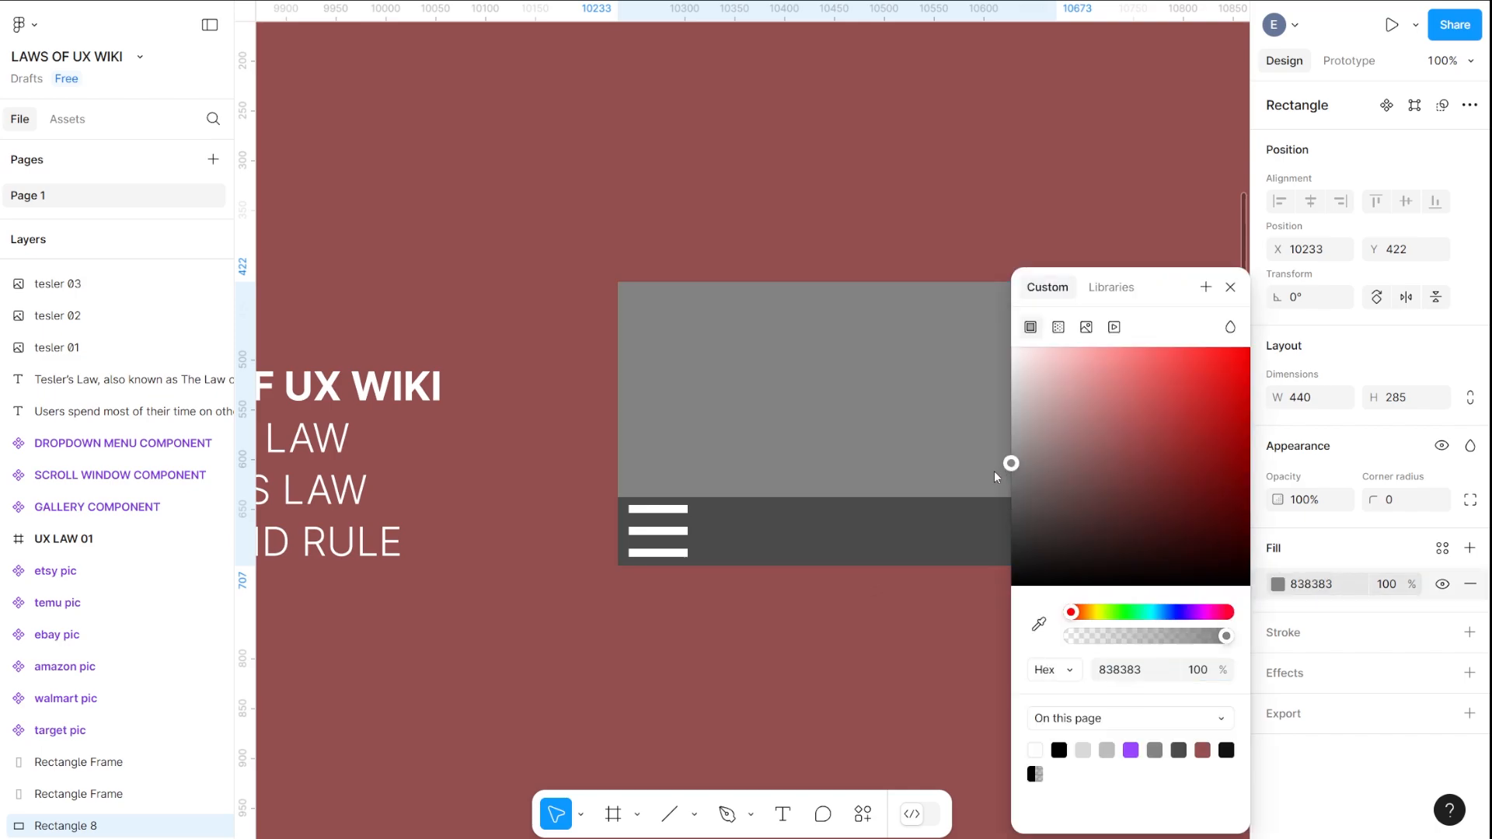
pyautogui.moveTo(1009, 482)
pyautogui.mouseDown()
pyautogui.moveTo(994, 504)
pyautogui.moveTo(1012, 495)
pyautogui.mouseUp()
pyautogui.hotkey('ctrl', 'z')
pyautogui.click(856, 580)
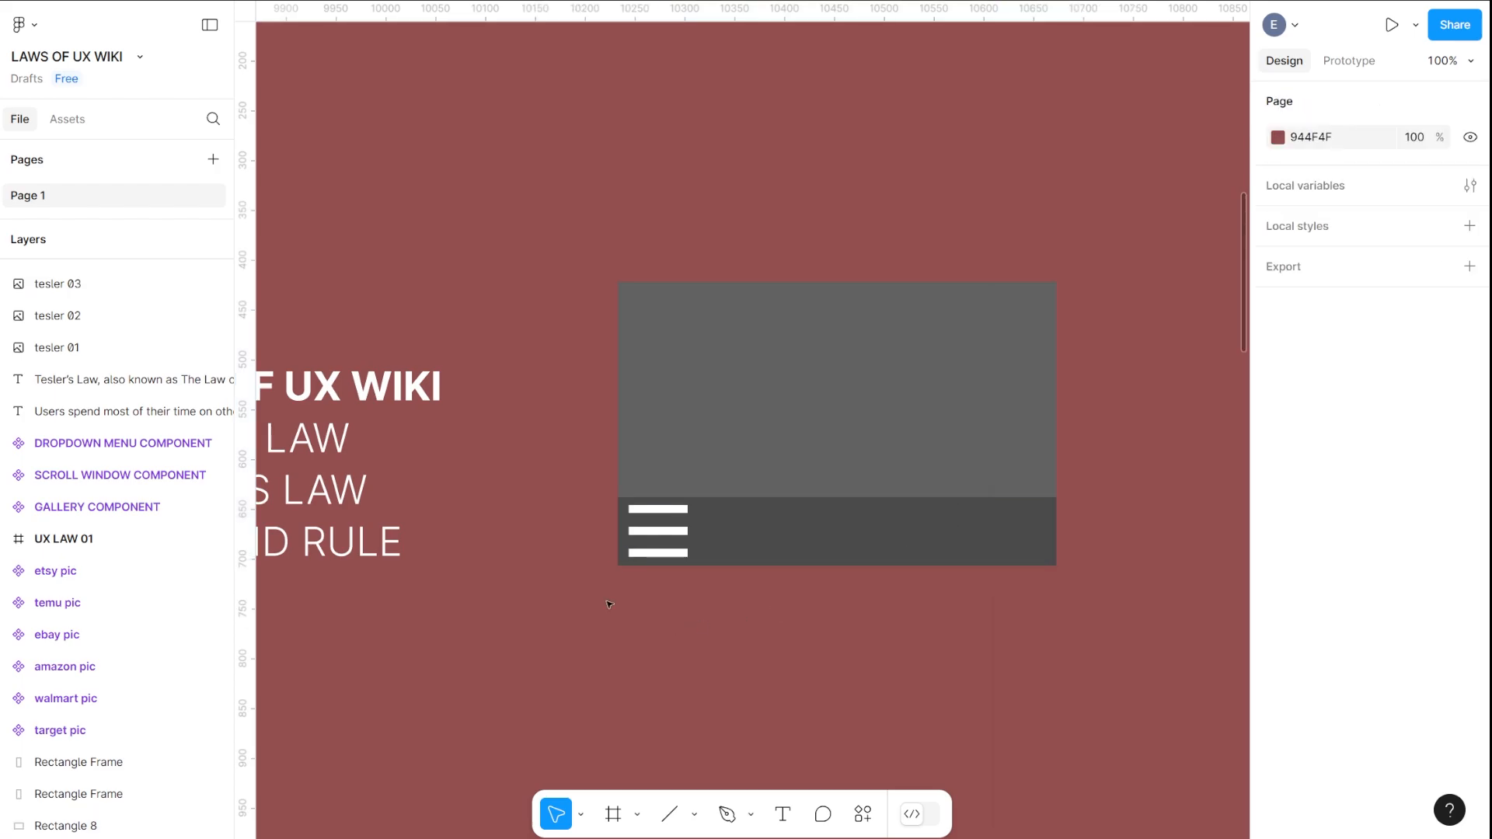
# Move the LAWS OF UX WIKI heading and its three law names onto the grey panel, at X 10241 with the heading at Y 427
pyautogui.moveTo(328, 329); pyautogui.dragTo(863, 315)
pyautogui.press('Left')
pyautogui.press('Left')
pyautogui.press('Left')
pyautogui.press('Down')
pyautogui.press('Down')
pyautogui.press('Down')
pyautogui.press('Down')
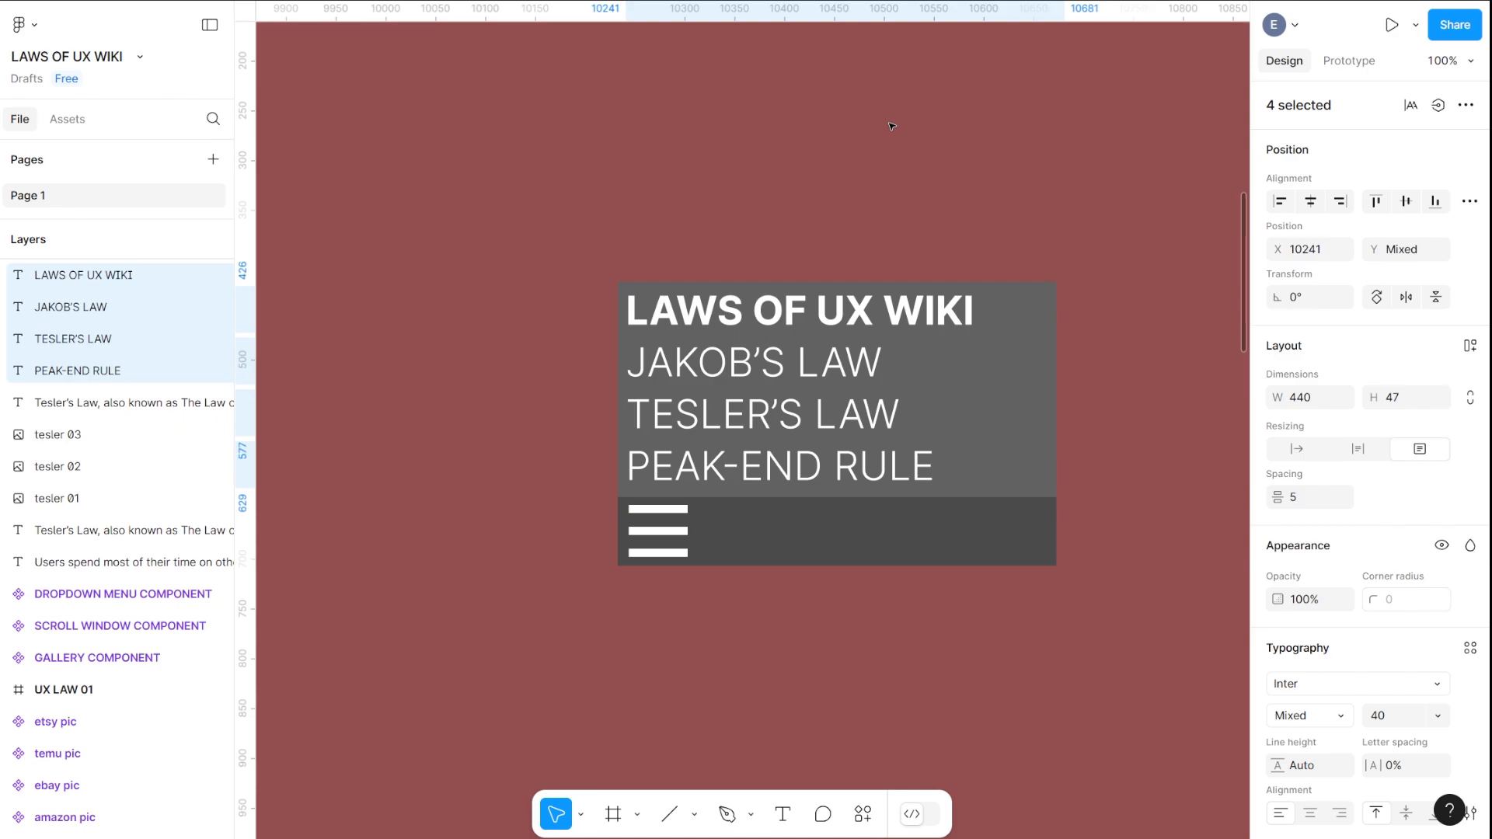
pyautogui.press('Down')
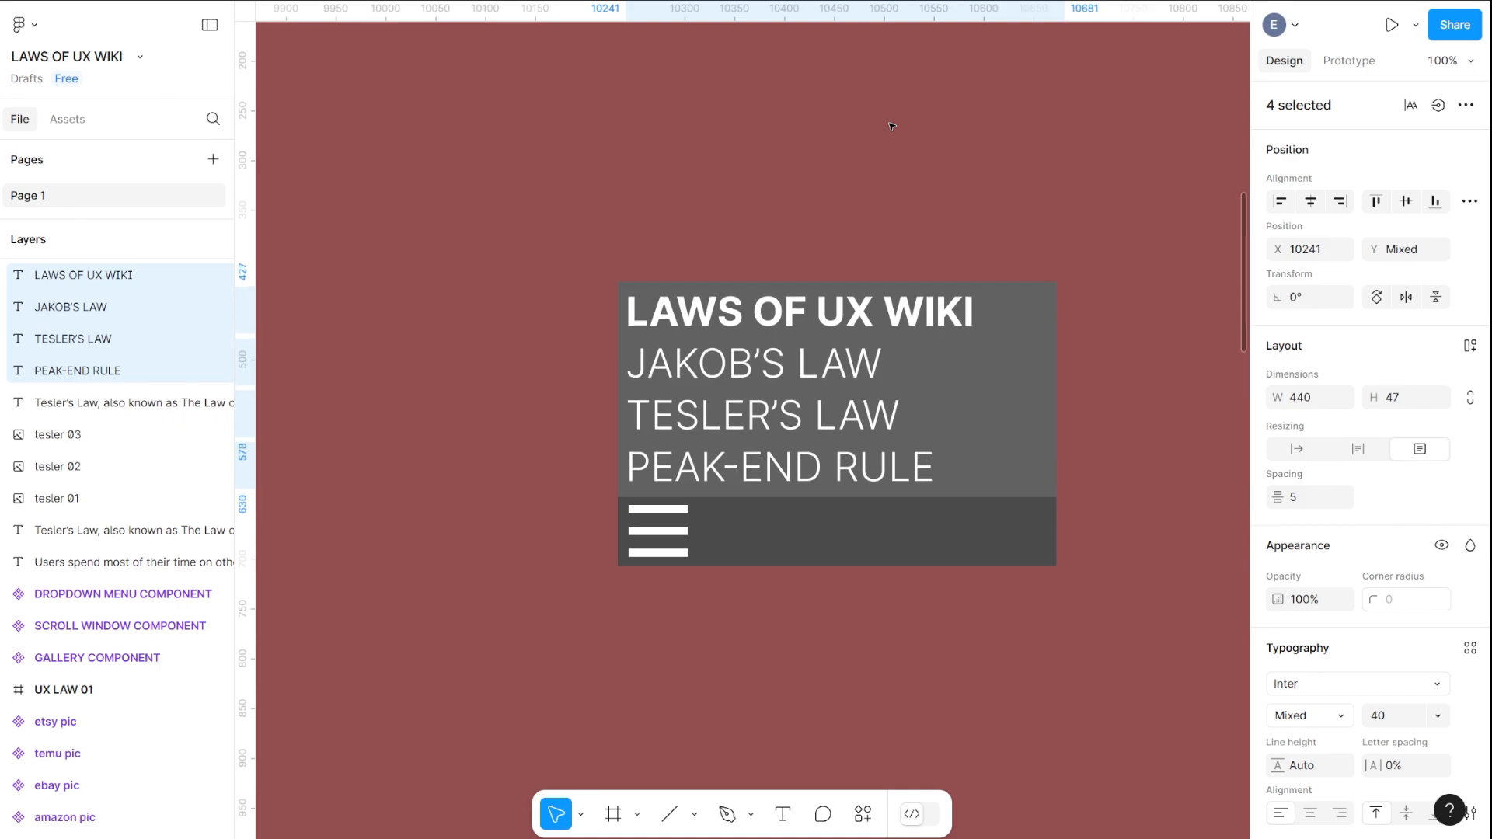
pyautogui.click(902, 188)
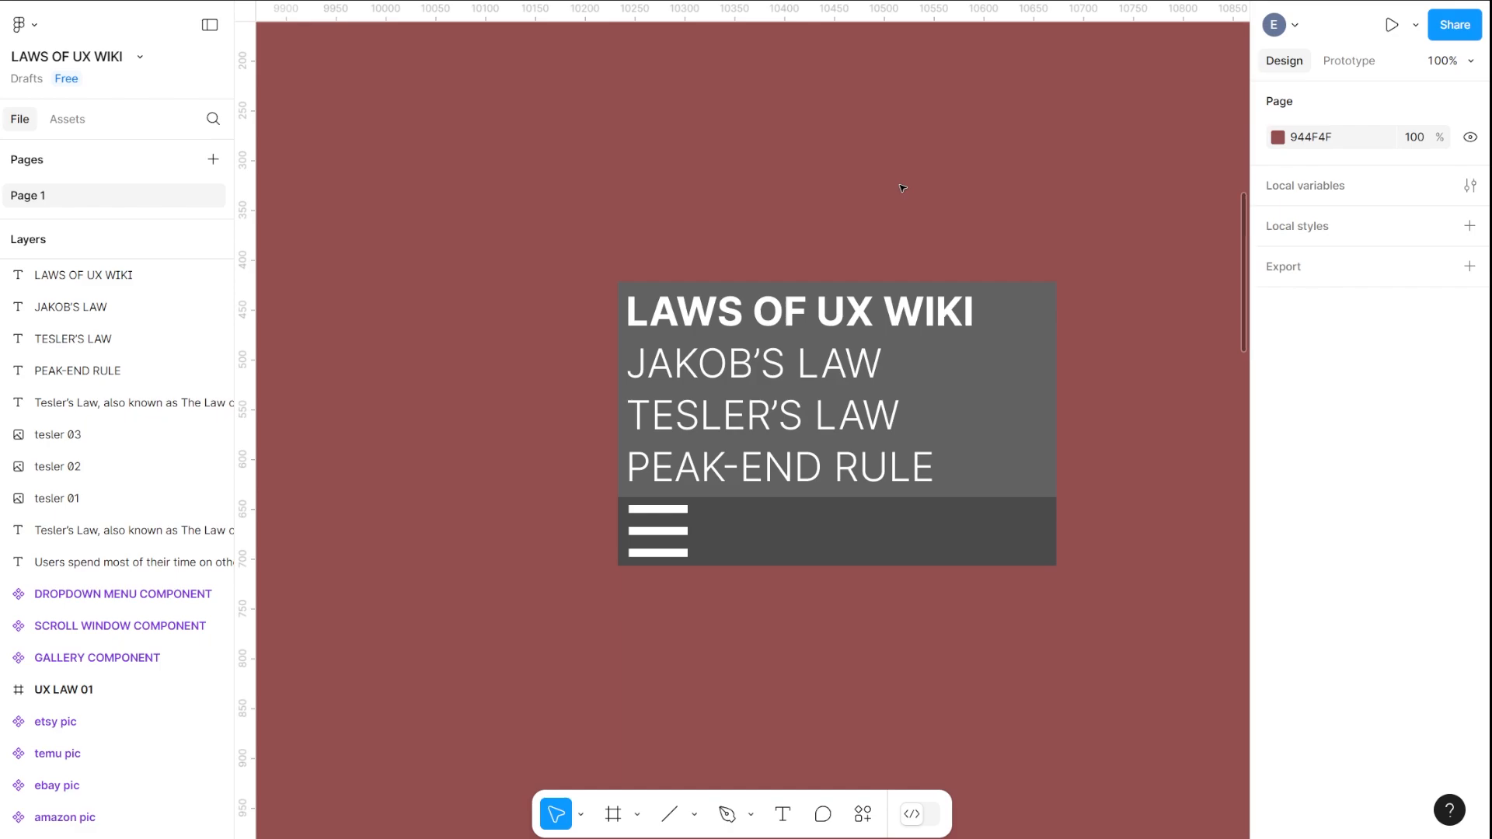
# Move the whole assembled menu, including panel, bar, icon and text, down and left to X 10173, Y 588
pyautogui.moveTo(526, 223); pyautogui.dragTo(1206, 697)
pyautogui.moveTo(979, 409); pyautogui.dragTo(919, 573)
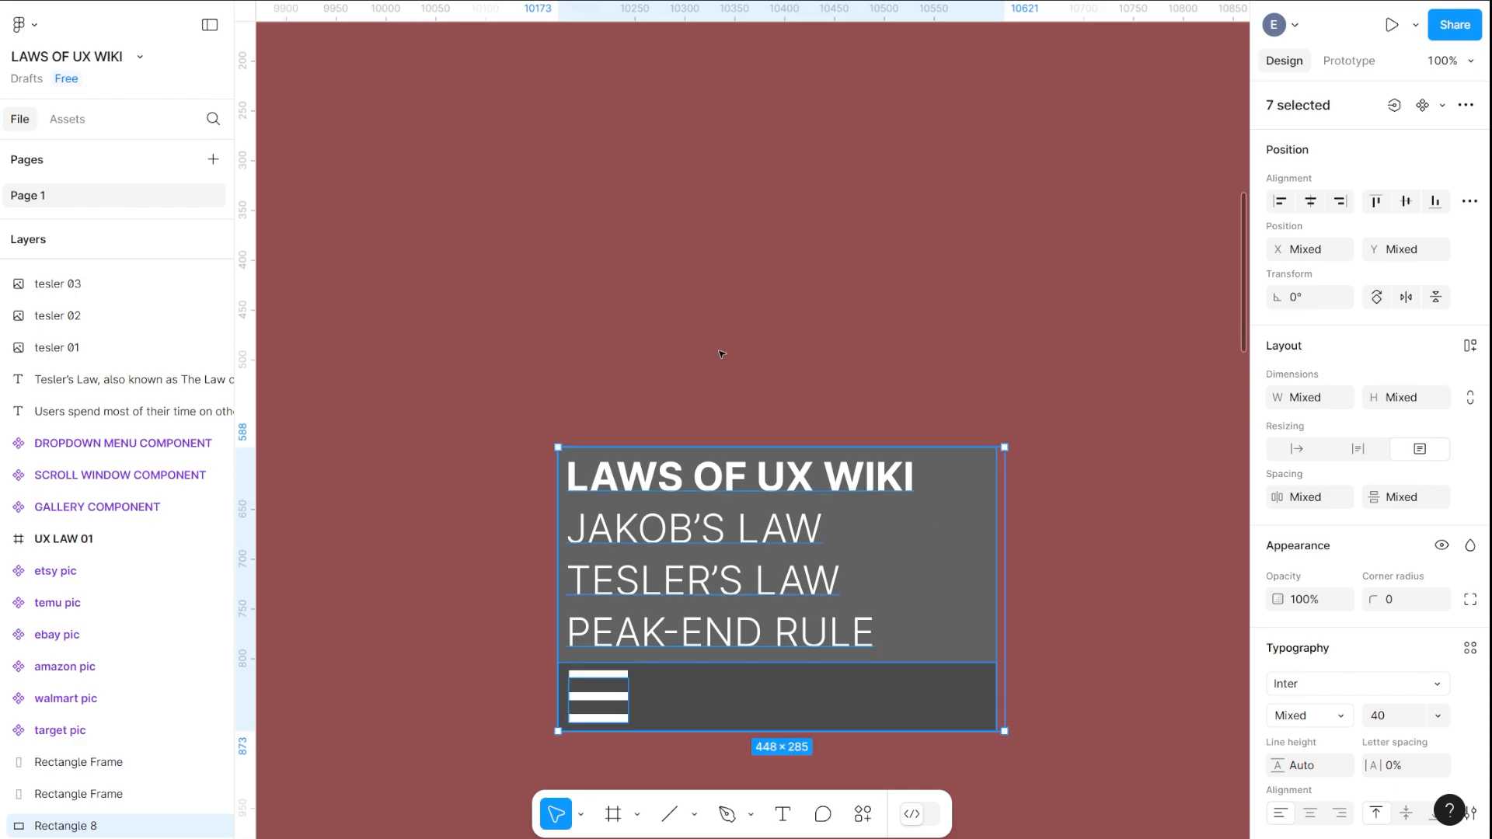
pyautogui.moveTo(754, 365); pyautogui.dragTo(745, 233)
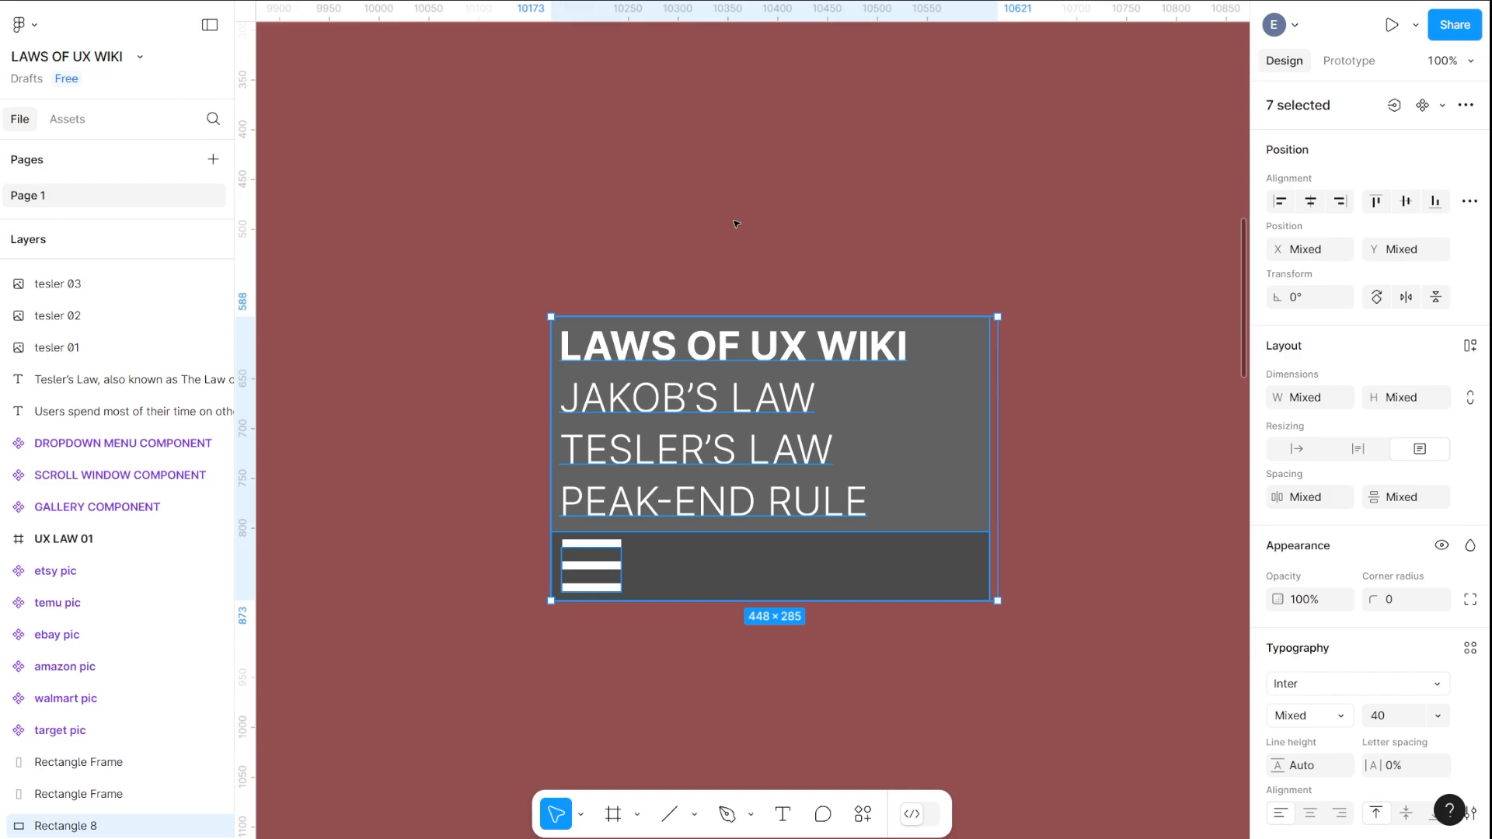
pyautogui.moveTo(784, 251); pyautogui.dragTo(792, 164)
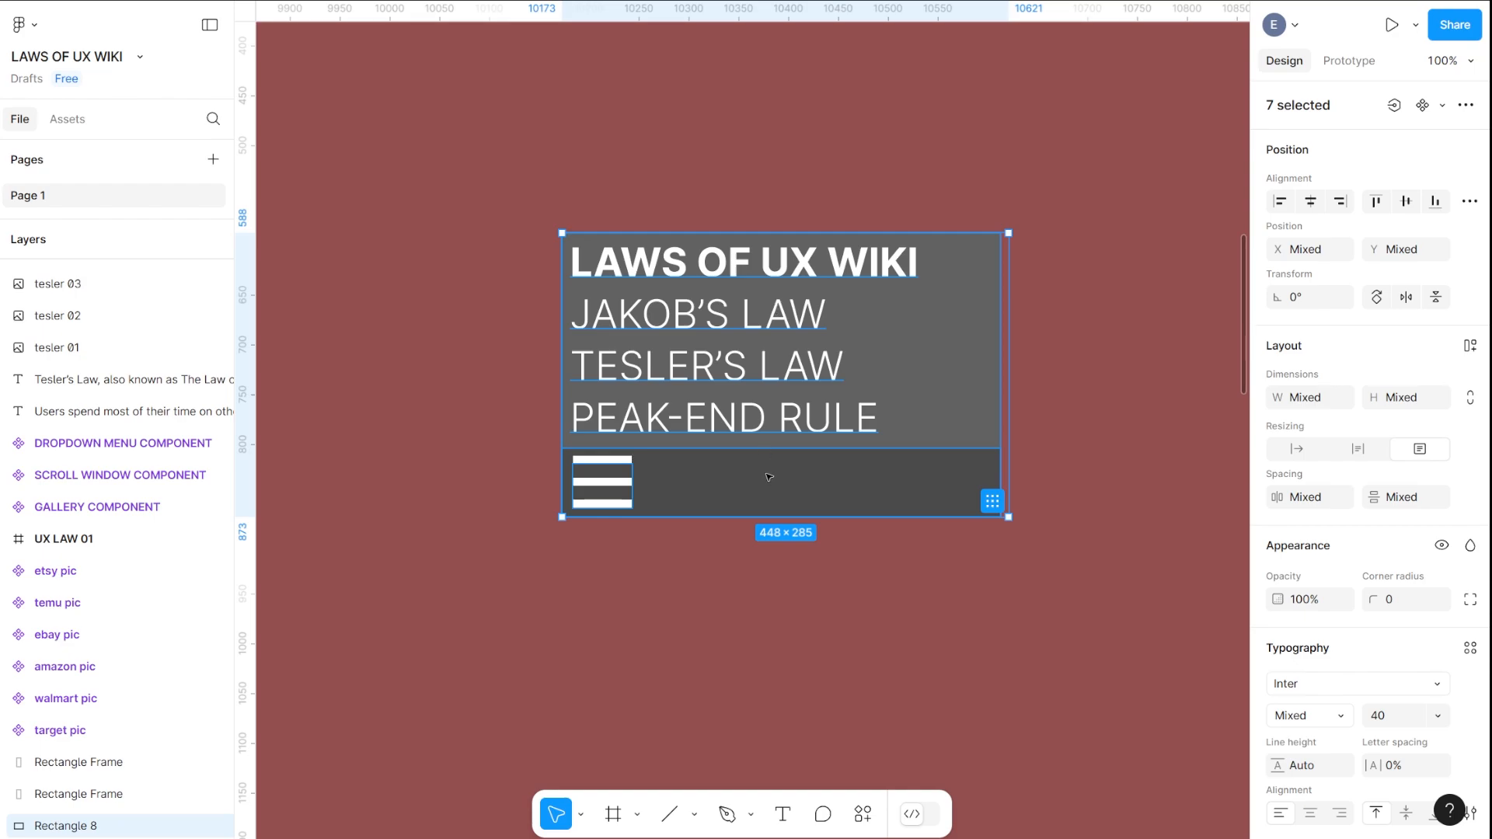
pyautogui.moveTo(1073, 460); pyautogui.dragTo(1081, 378)
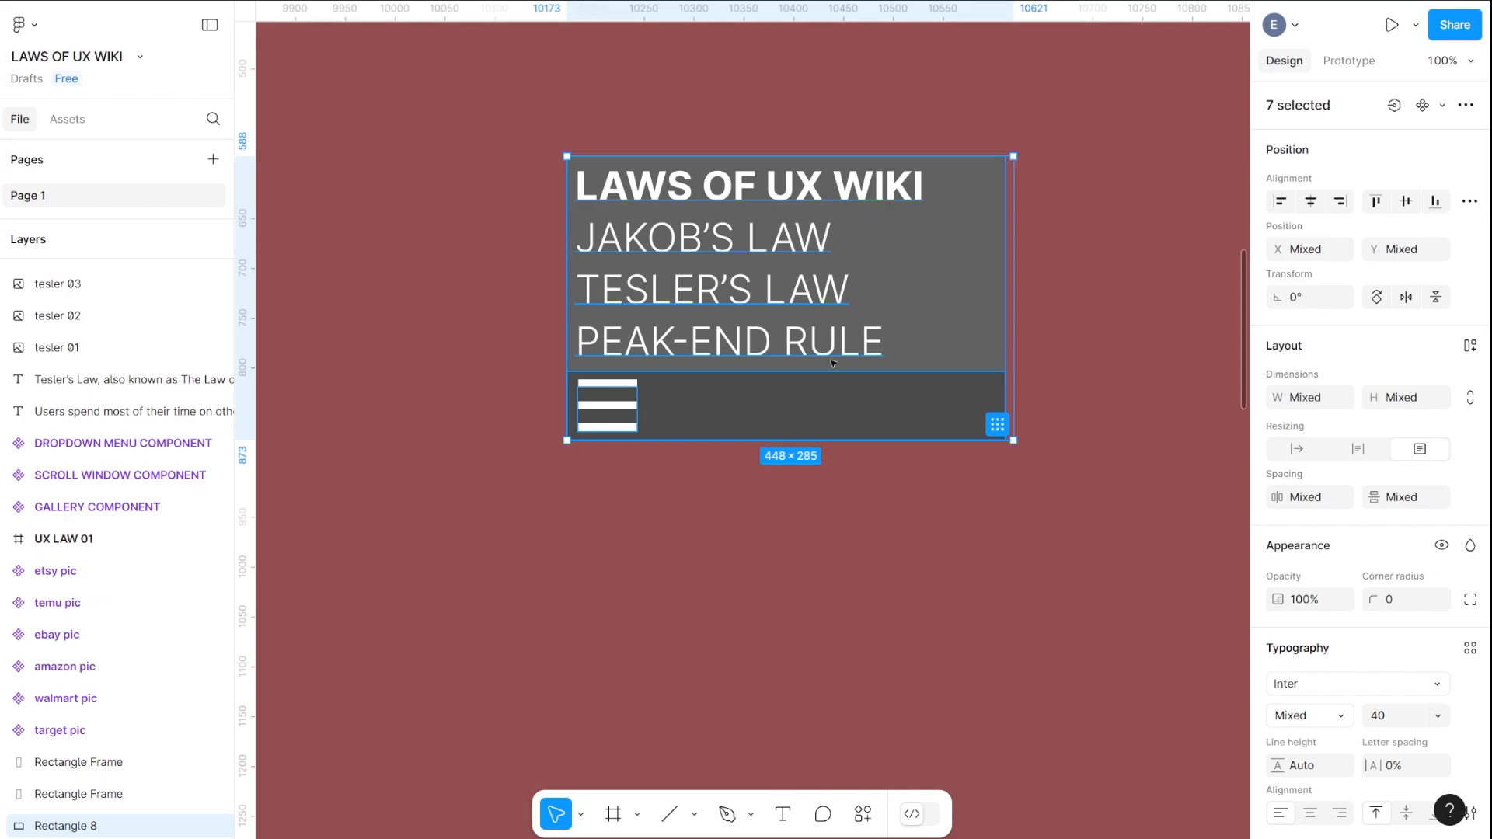
# Create a component from all the menu elements and add a second variant to it
pyautogui.moveTo(478, 94); pyautogui.dragTo(1164, 582)
pyautogui.rightClick(745, 403)
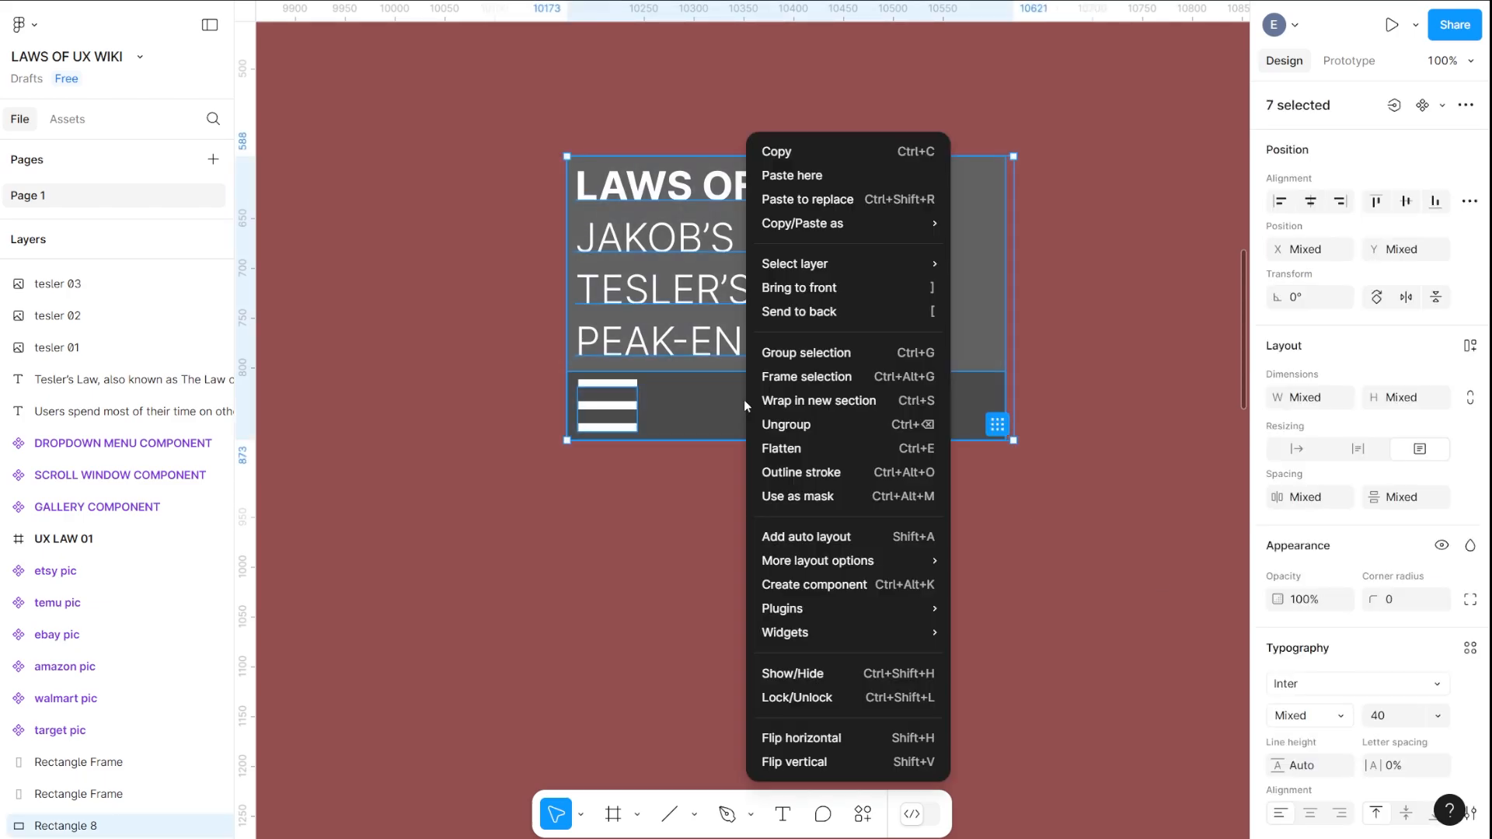
pyautogui.click(859, 585)
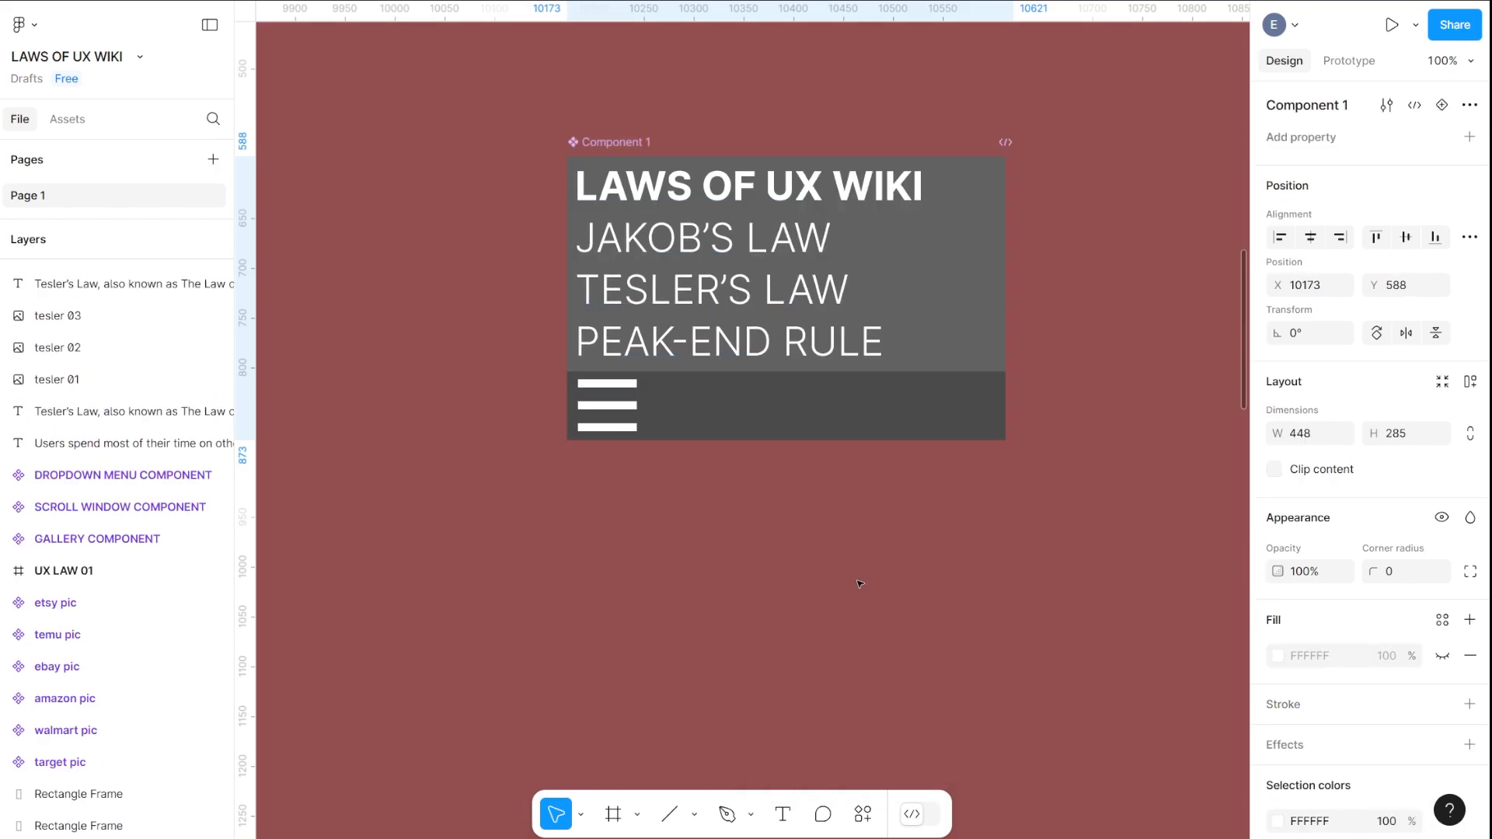
pyautogui.rightClick(770, 400)
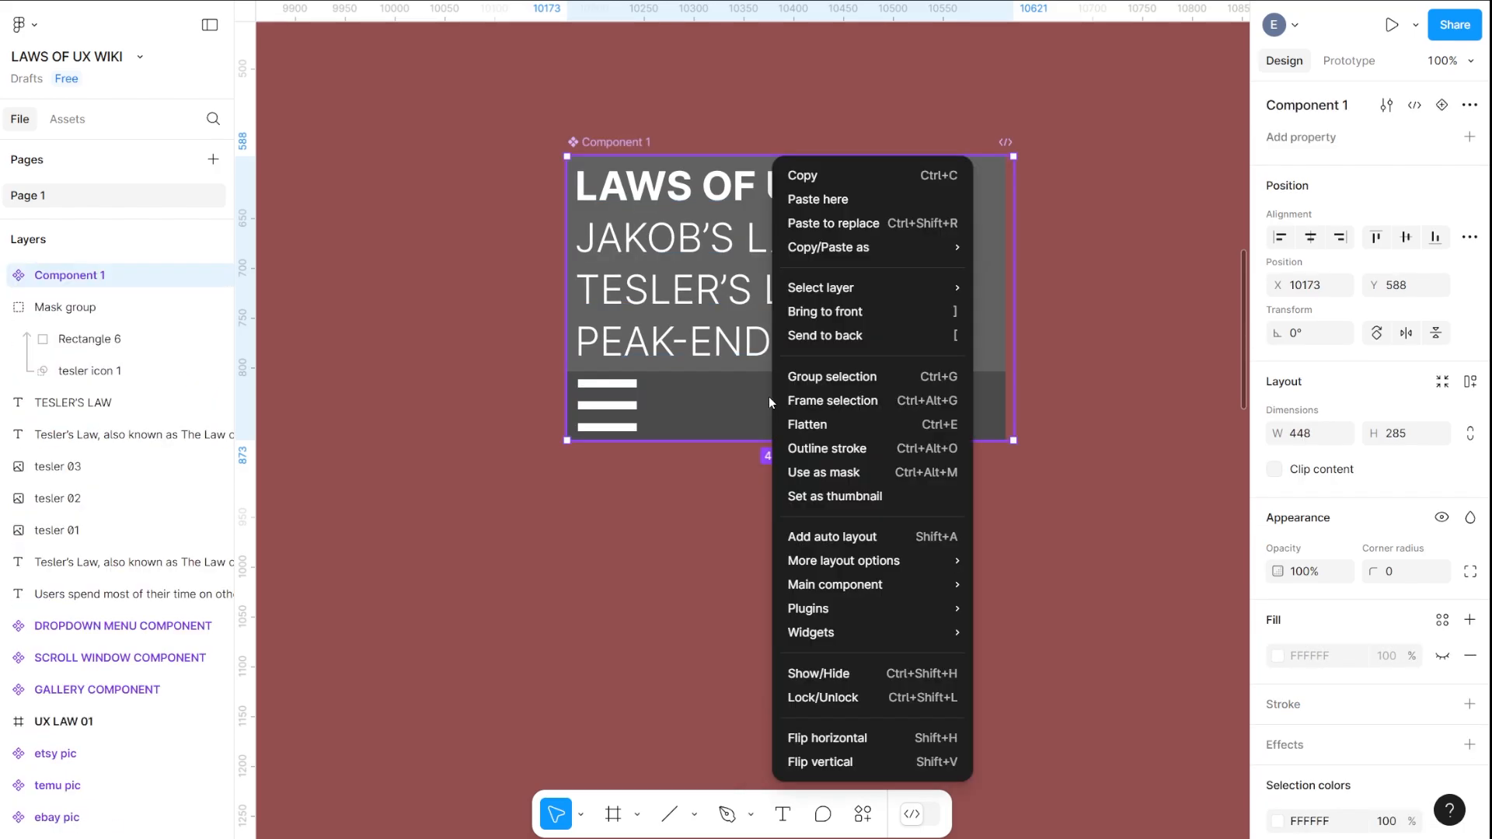
pyautogui.moveTo(868, 587)
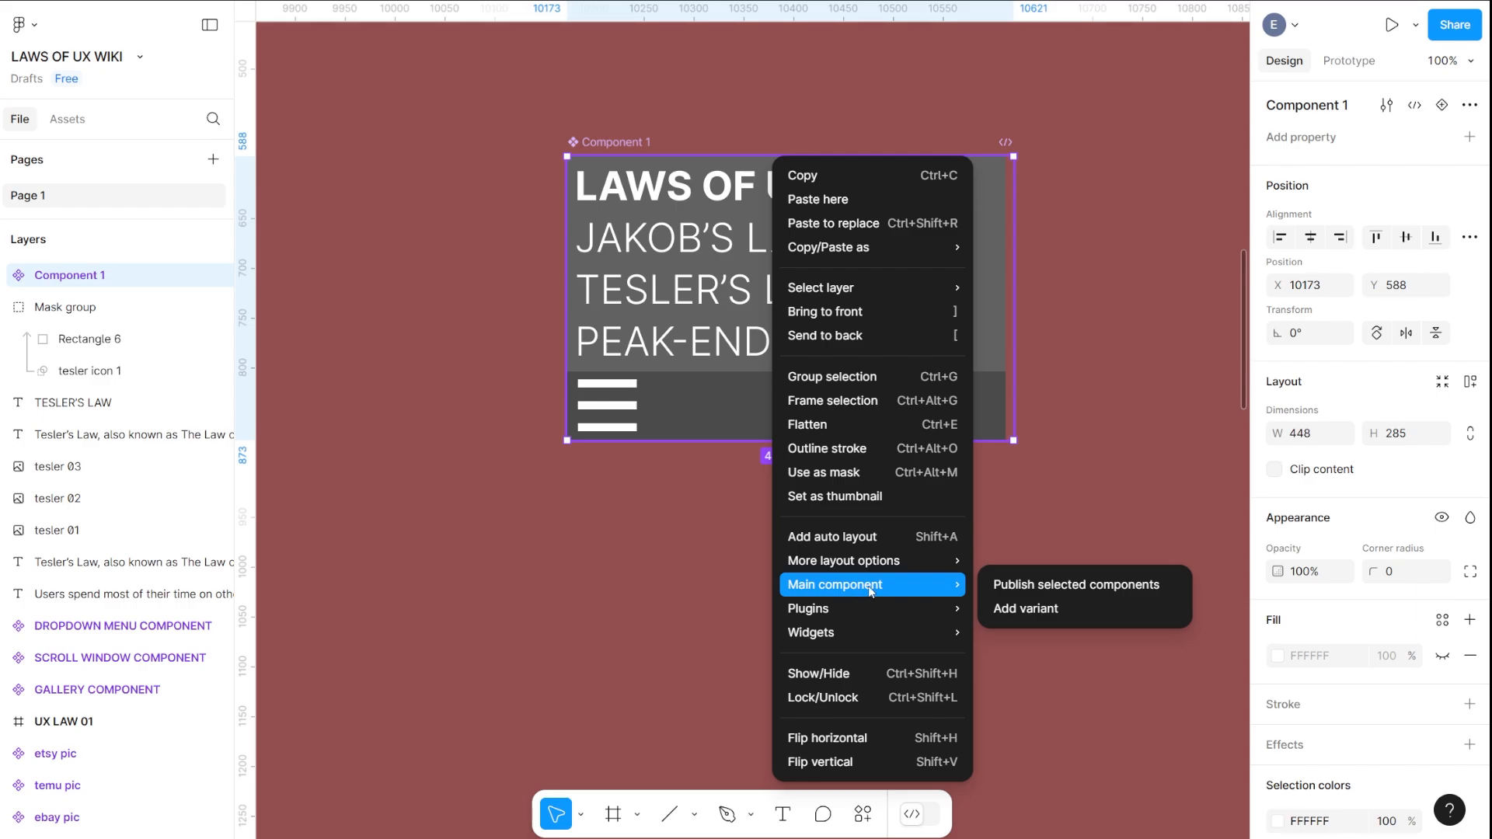
pyautogui.click(1026, 608)
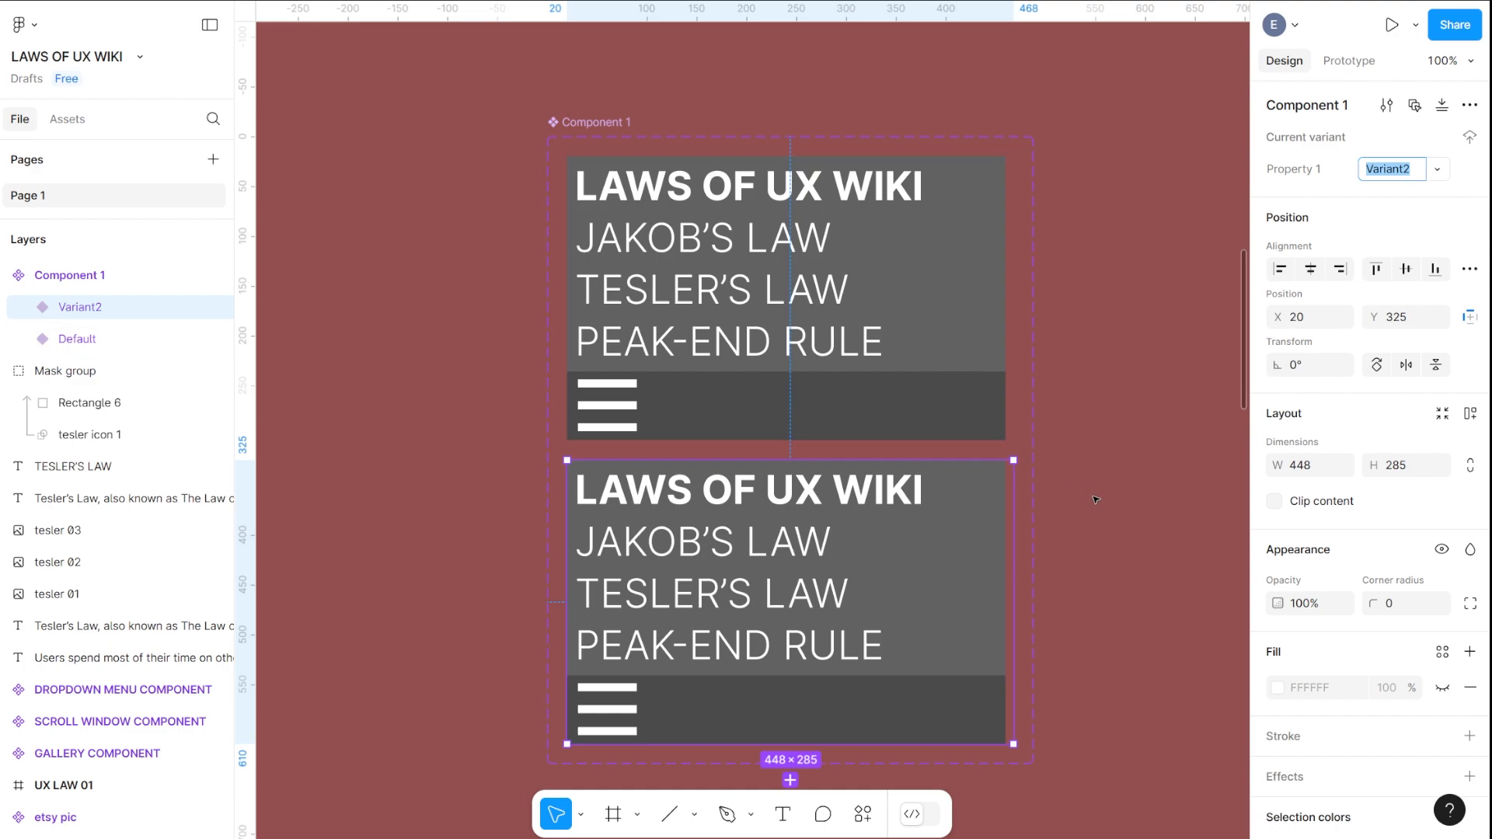
# Turn on Clip content for the component's Default variant
pyautogui.click(858, 411)
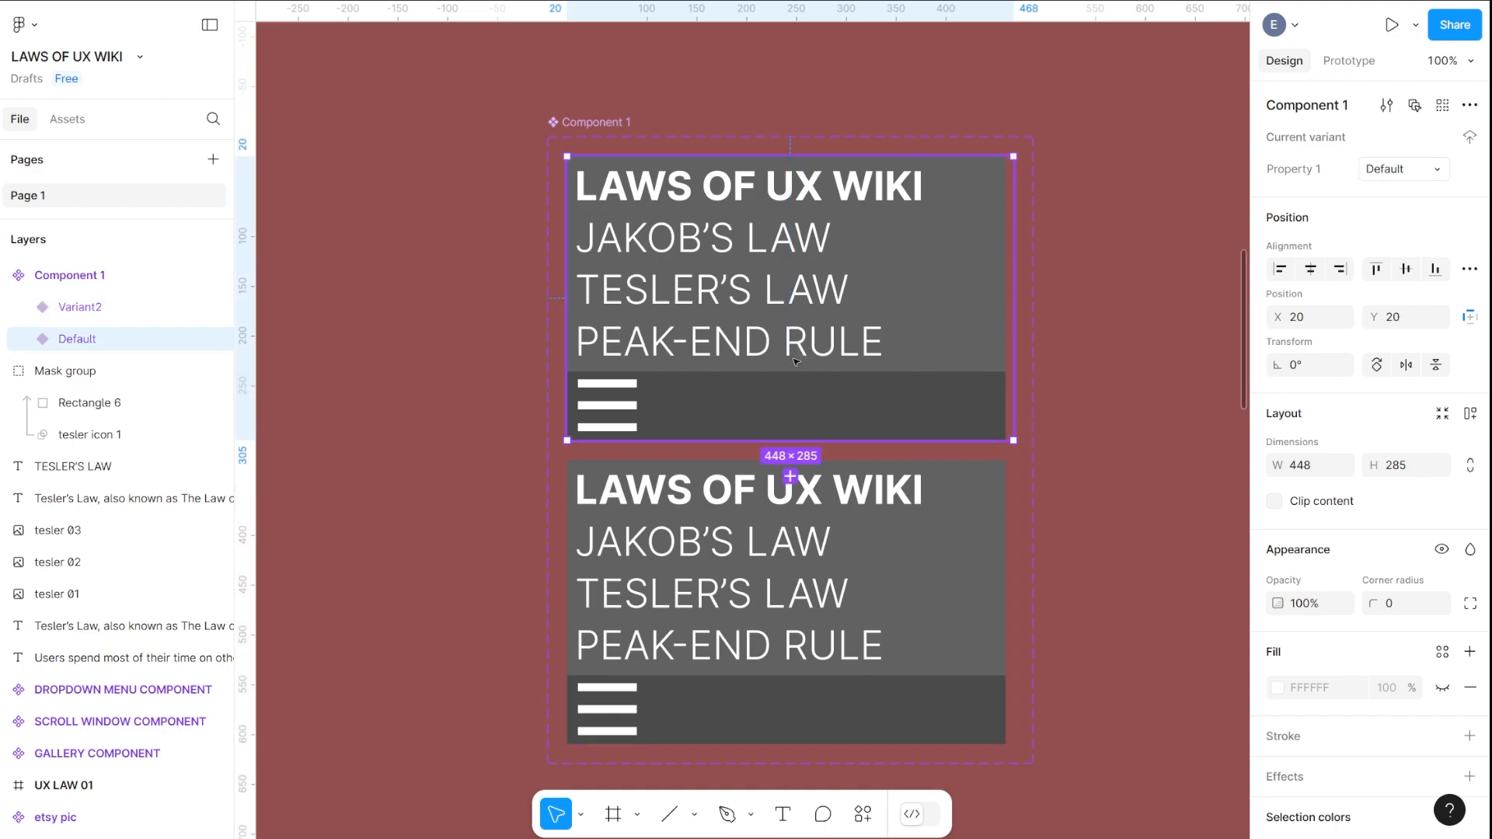
pyautogui.click(1274, 504)
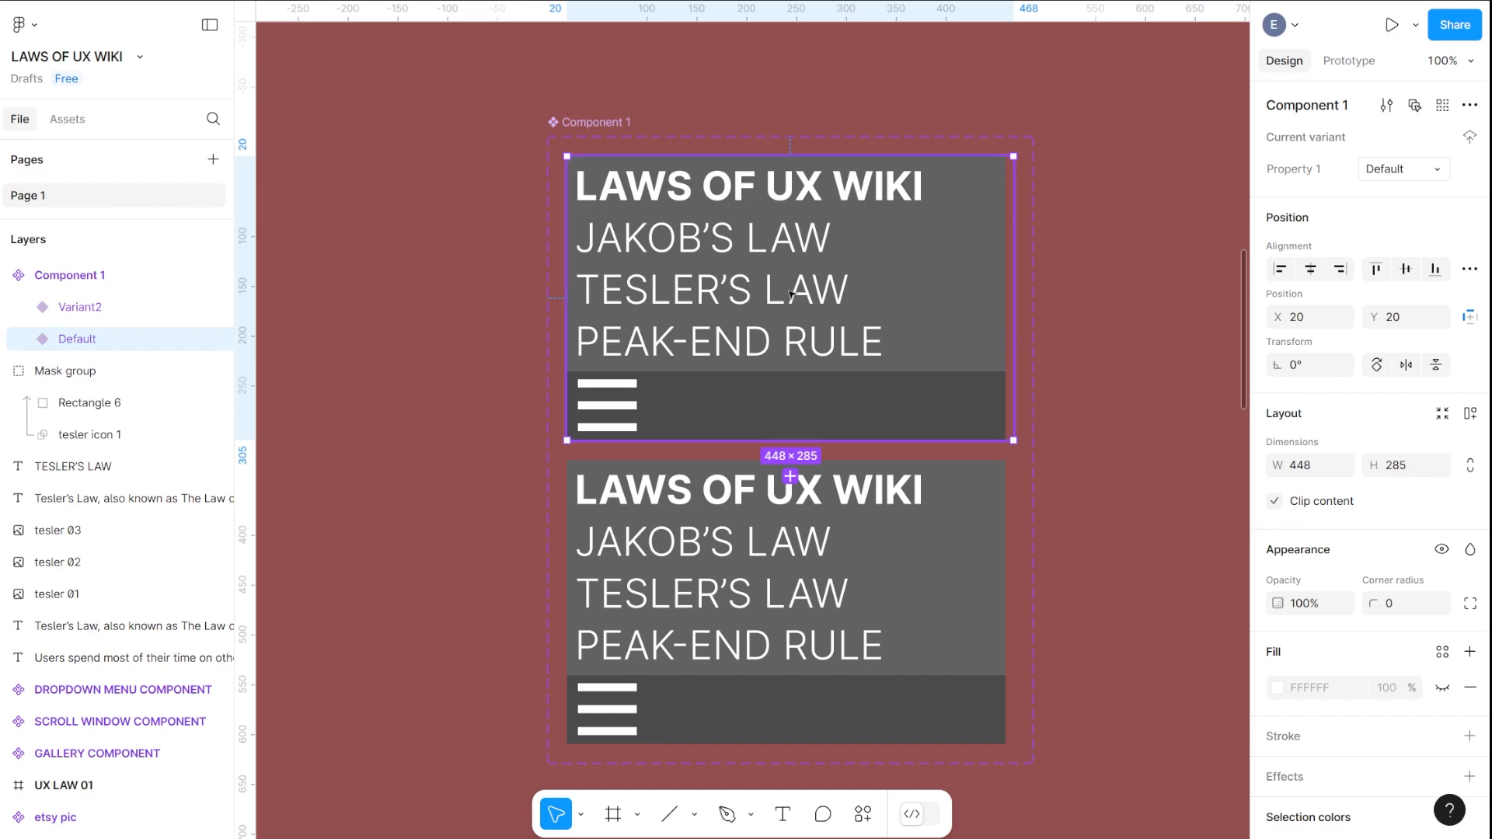
# Move the Default variant's LAWS OF UX WIKI heading and three law names down about 220 px, behind the dark bar
pyautogui.click(739, 290)
pyautogui.keyDown('shift'); pyautogui.click(715, 196); pyautogui.keyUp('shift')
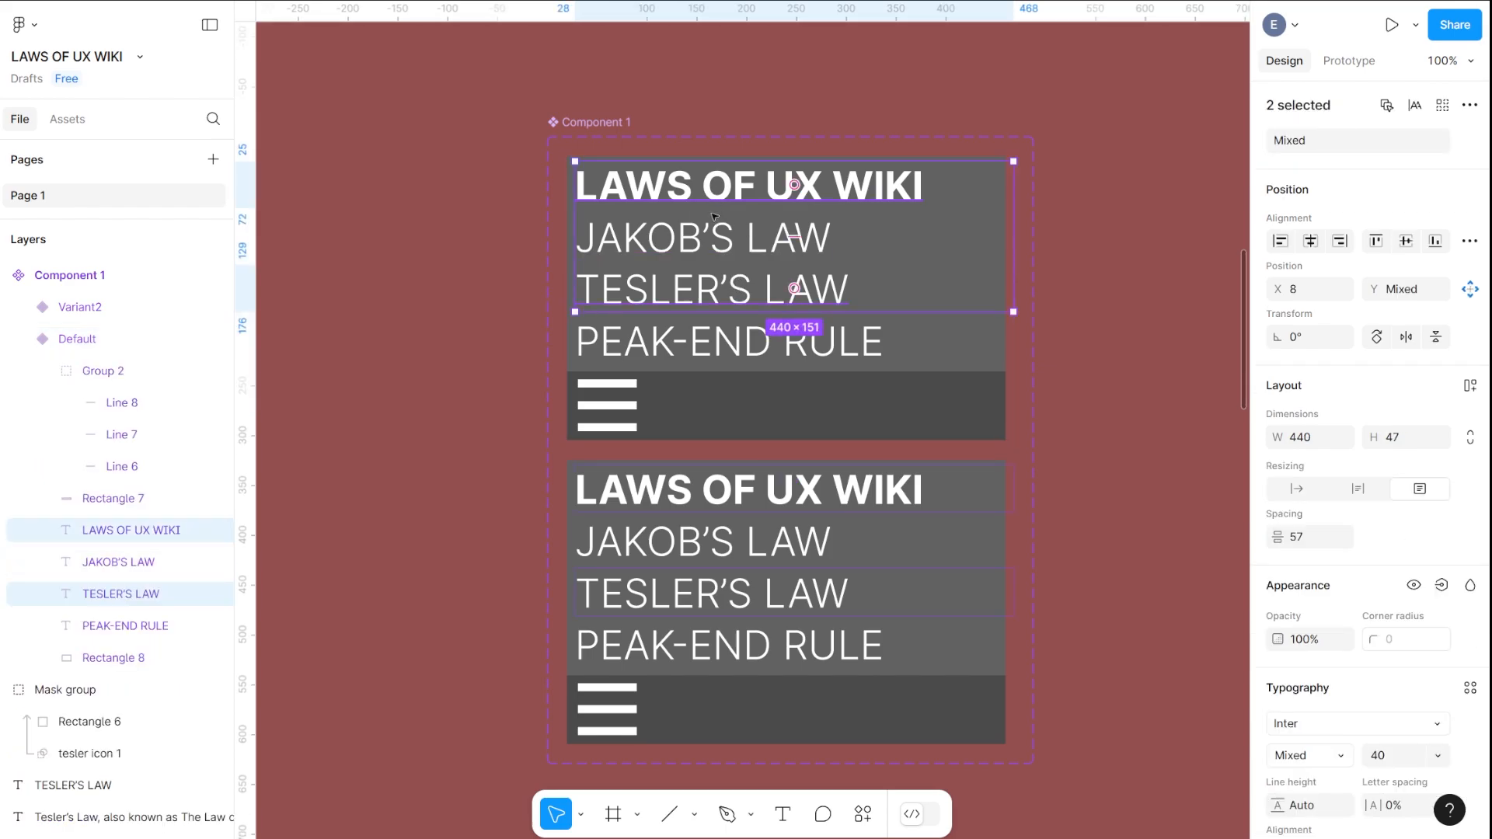
pyautogui.keyDown('shift'); pyautogui.click(707, 237); pyautogui.keyUp('shift')
pyautogui.keyDown('shift'); pyautogui.click(723, 342); pyautogui.keyUp('shift')
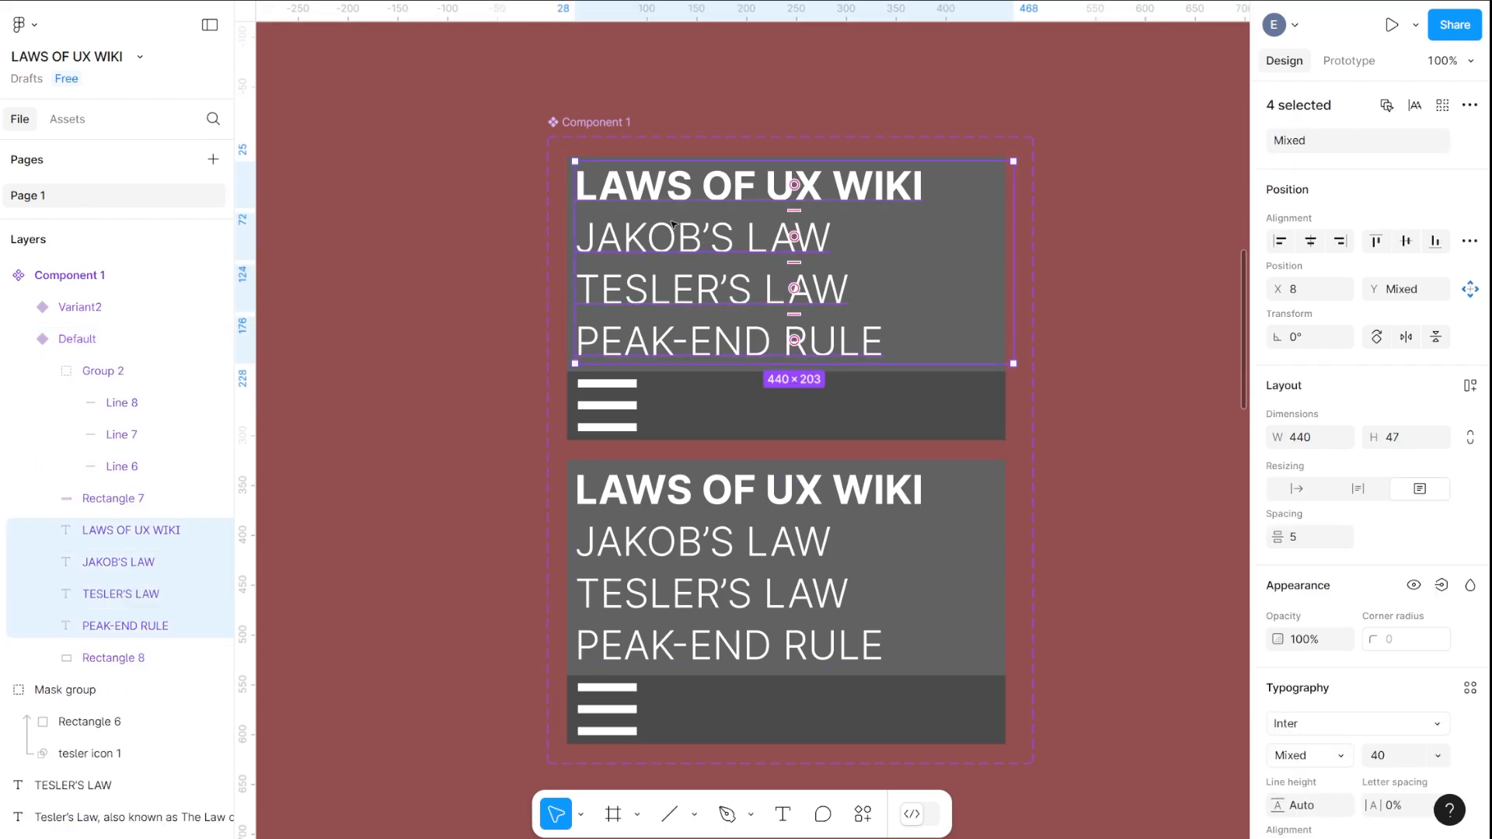
pyautogui.moveTo(729, 180); pyautogui.dragTo(745, 401)
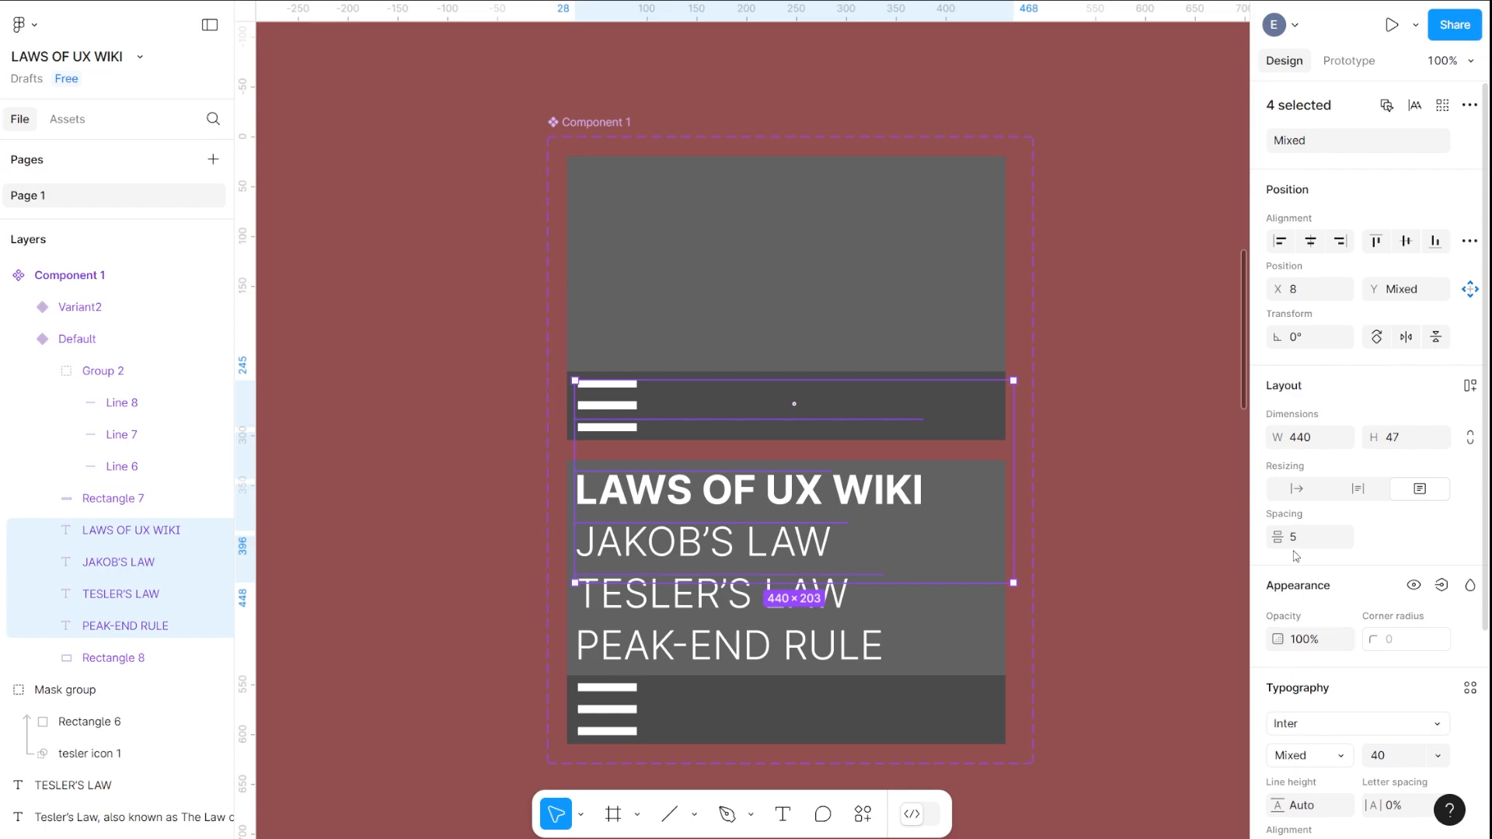
# Switch the Default variant's Clip content off and on to compare how the lowered text is displayed
pyautogui.click(876, 218)
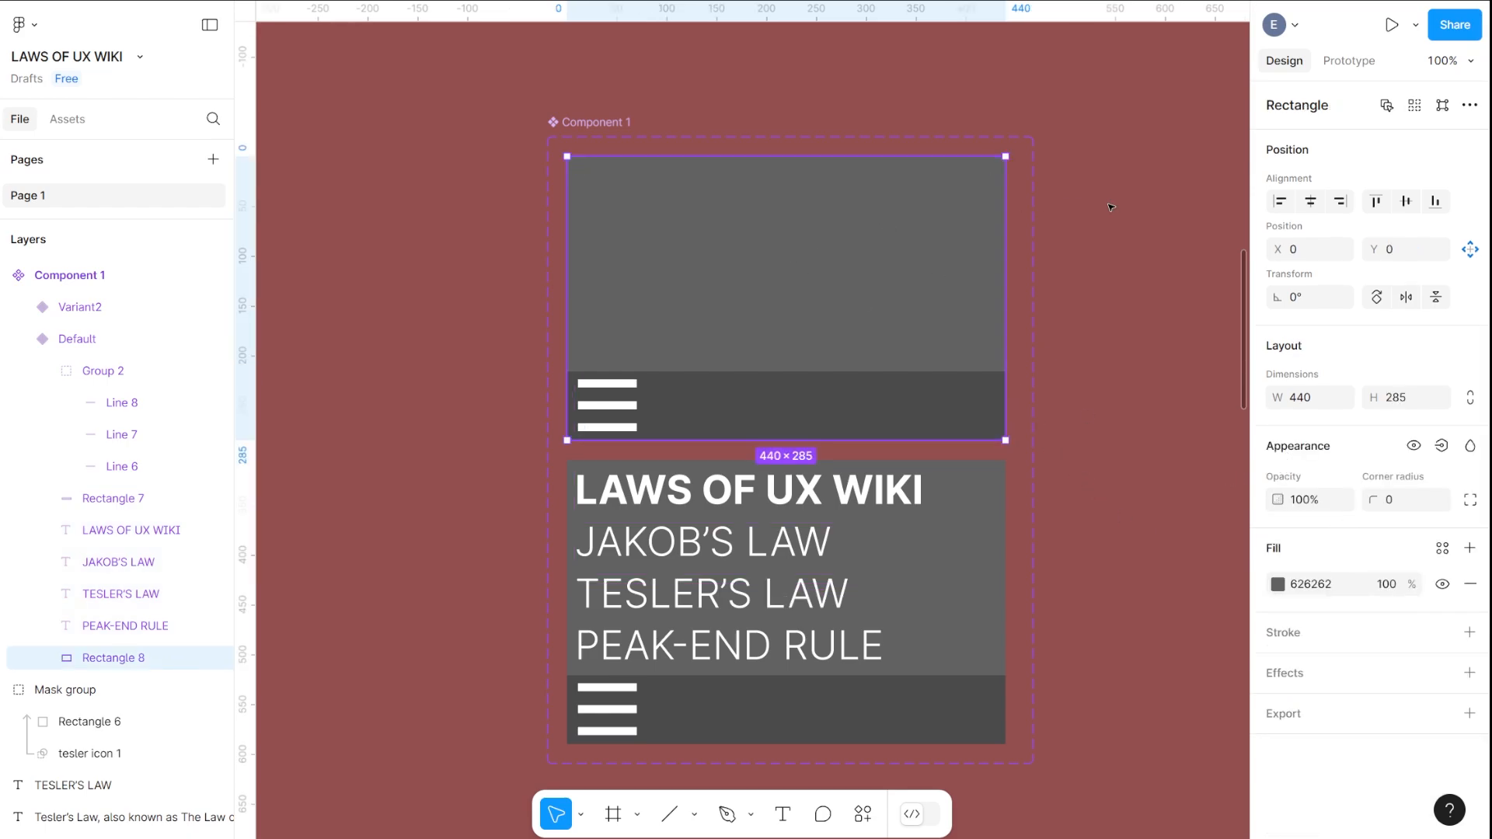
pyautogui.press('Escape')
pyautogui.click(1276, 502)
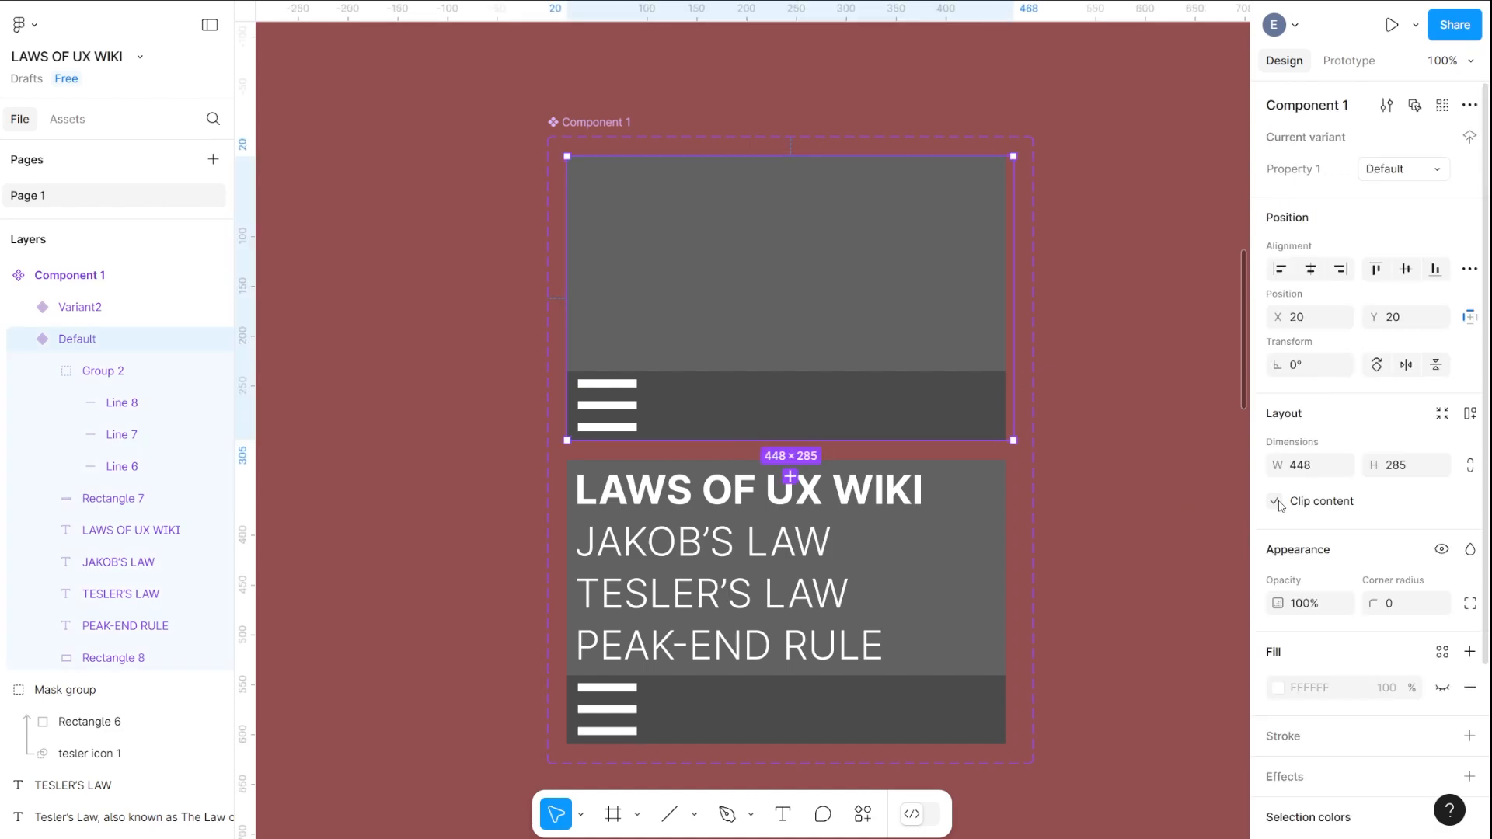
pyautogui.click(1277, 503)
pyautogui.click(1278, 503)
pyautogui.click(1278, 503)
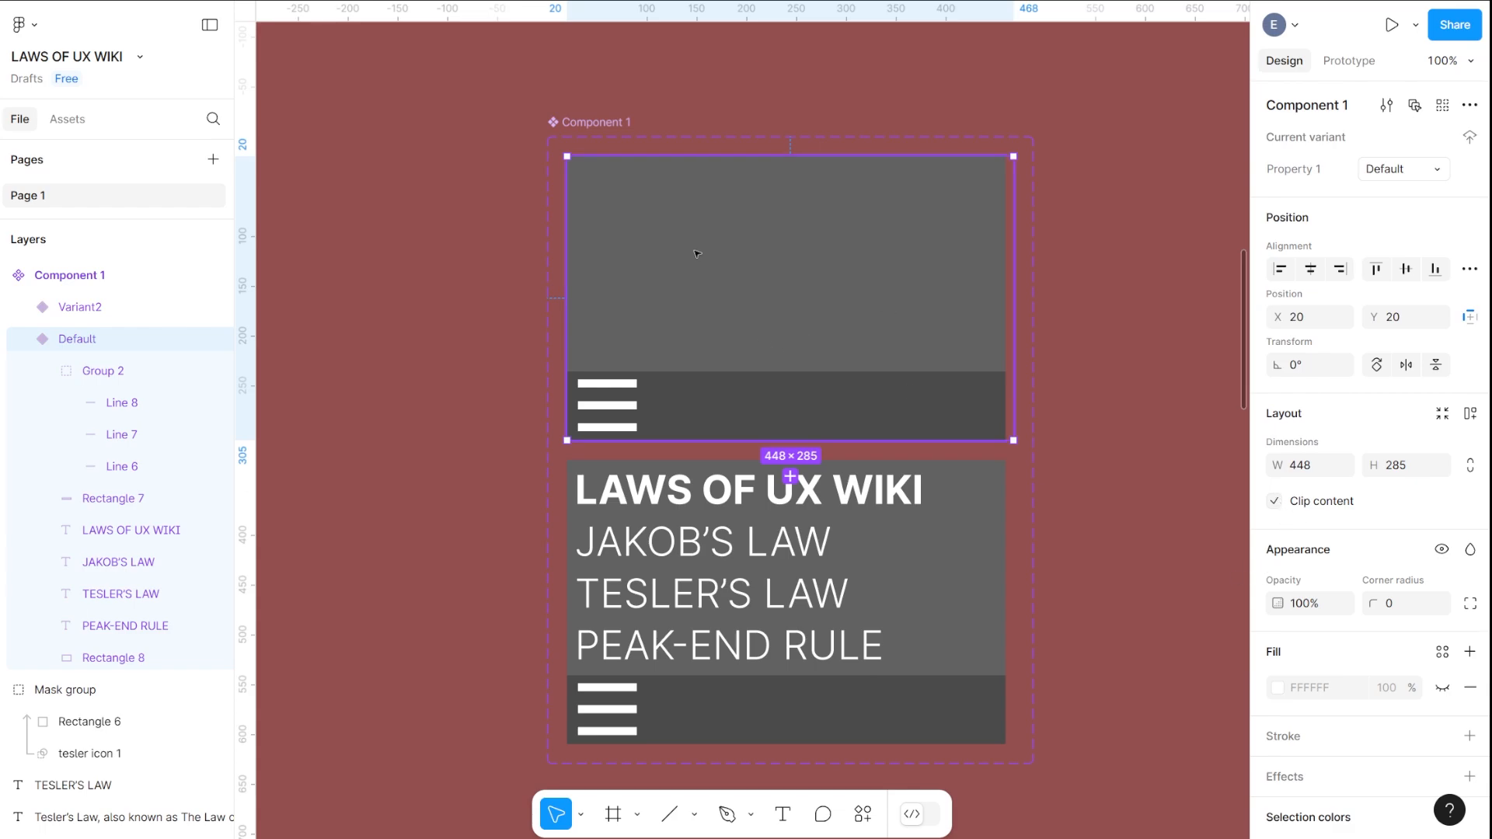
# Shrink the Default variant's light grey panel from its upper edge to a height of 60, at Y 225
pyautogui.click(738, 255)
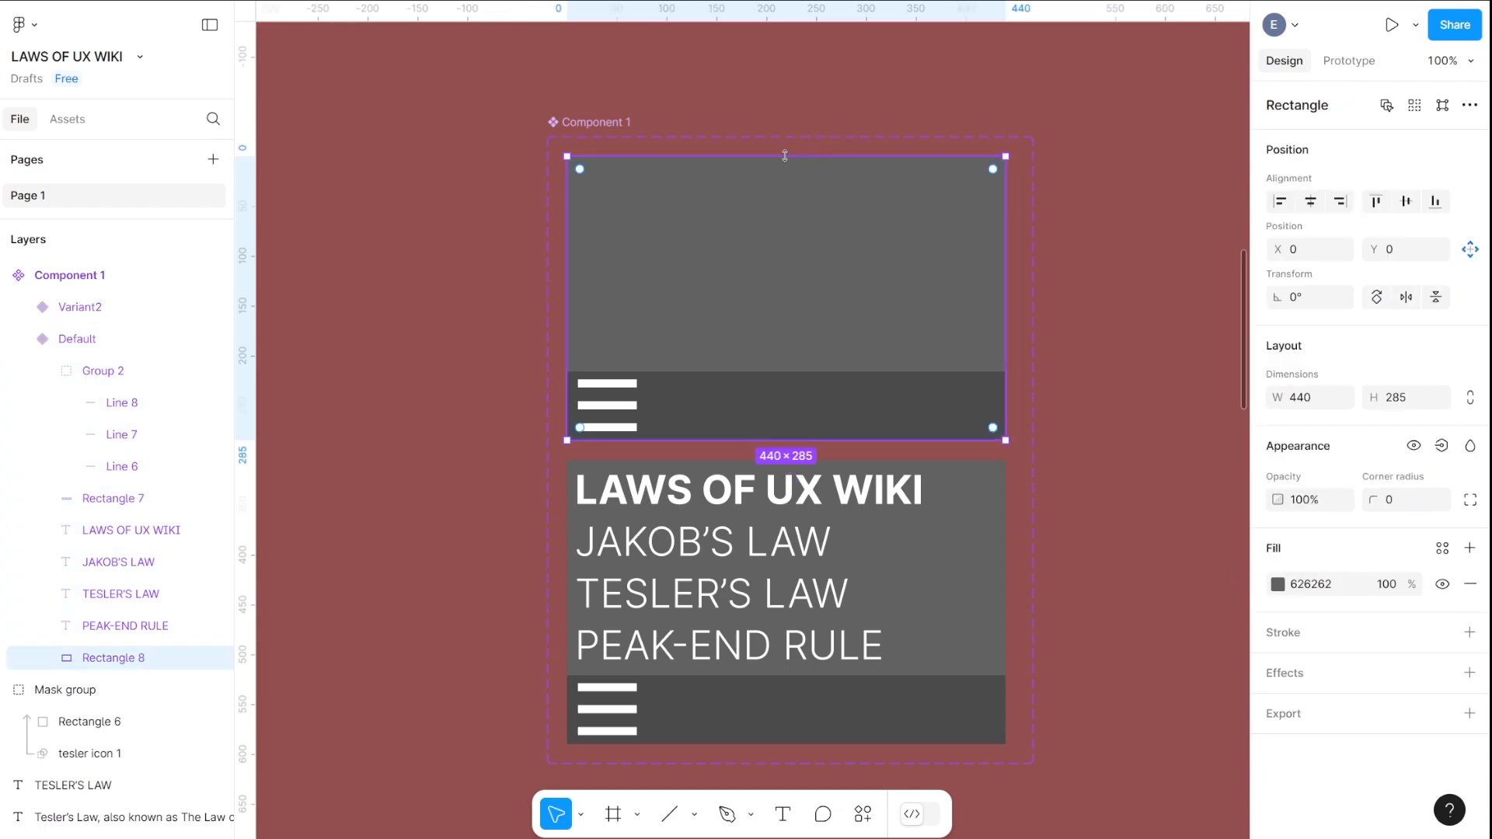
pyautogui.moveTo(785, 156); pyautogui.dragTo(772, 378)
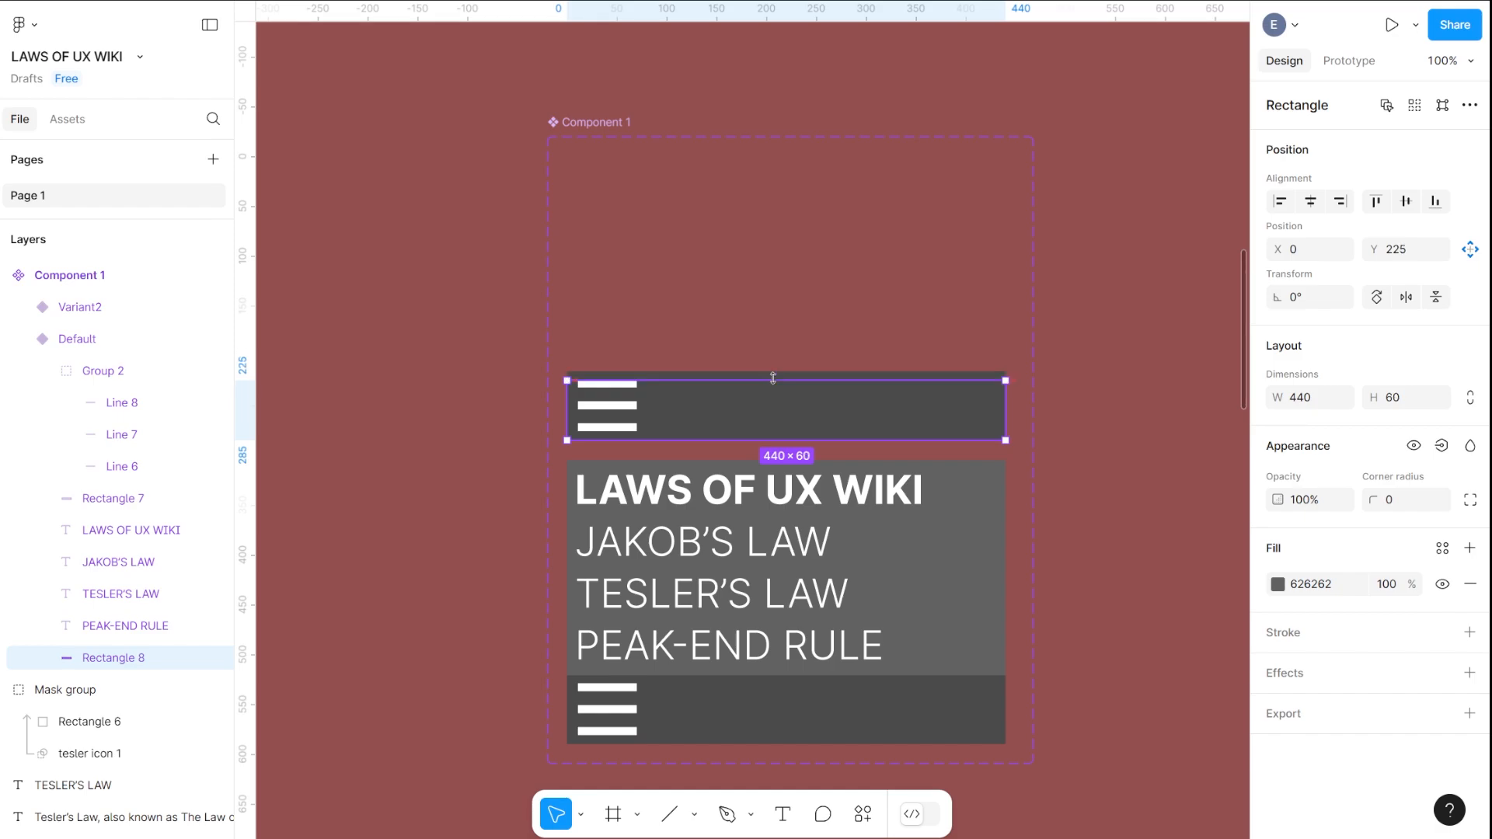
pyautogui.click(1096, 304)
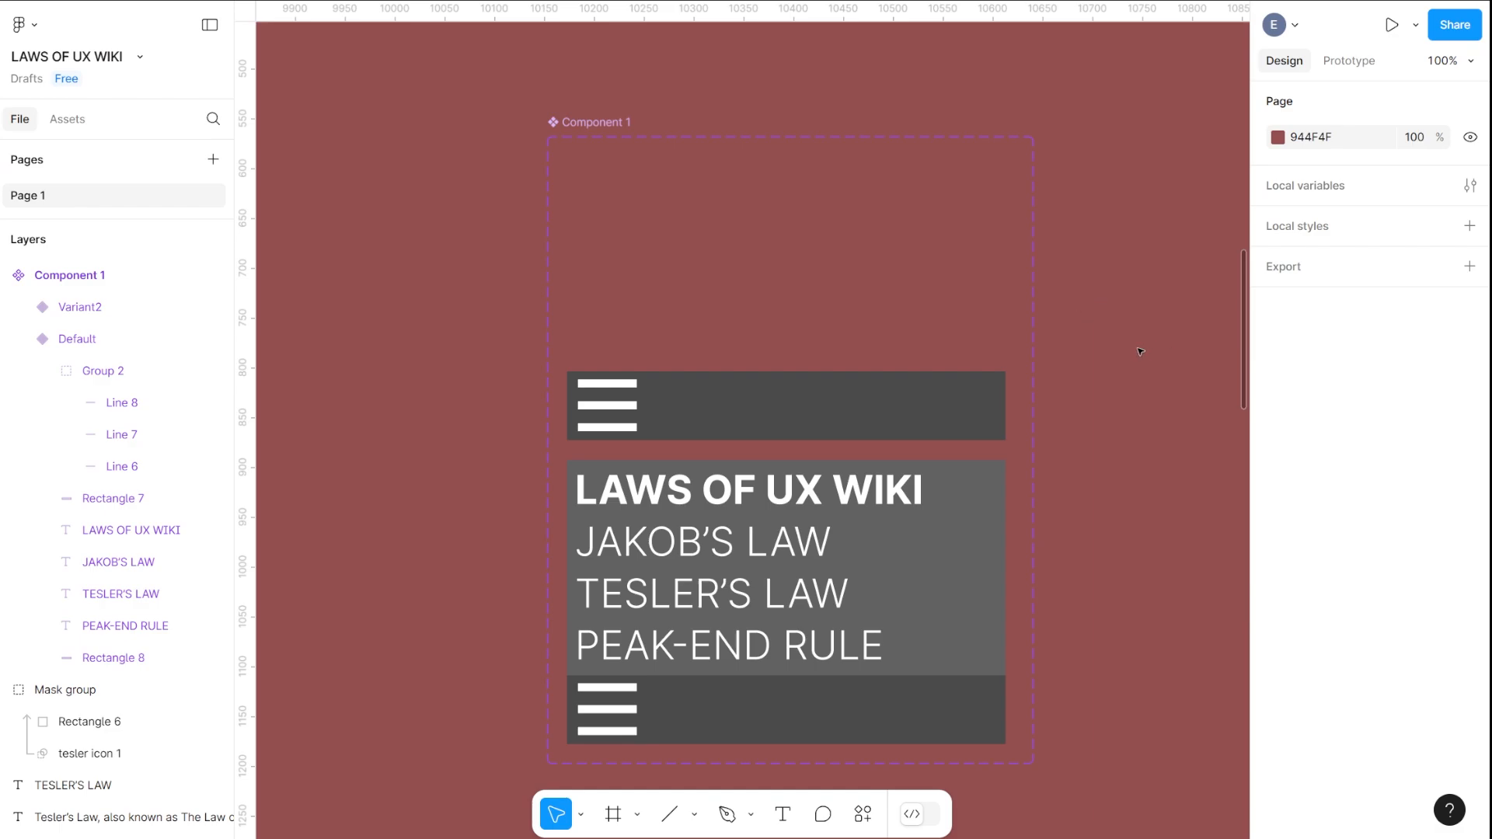
# Rename the three-line icon group in the Default variant as HAMBURGER MENU
pyautogui.click(618, 410)
pyautogui.click(618, 410)
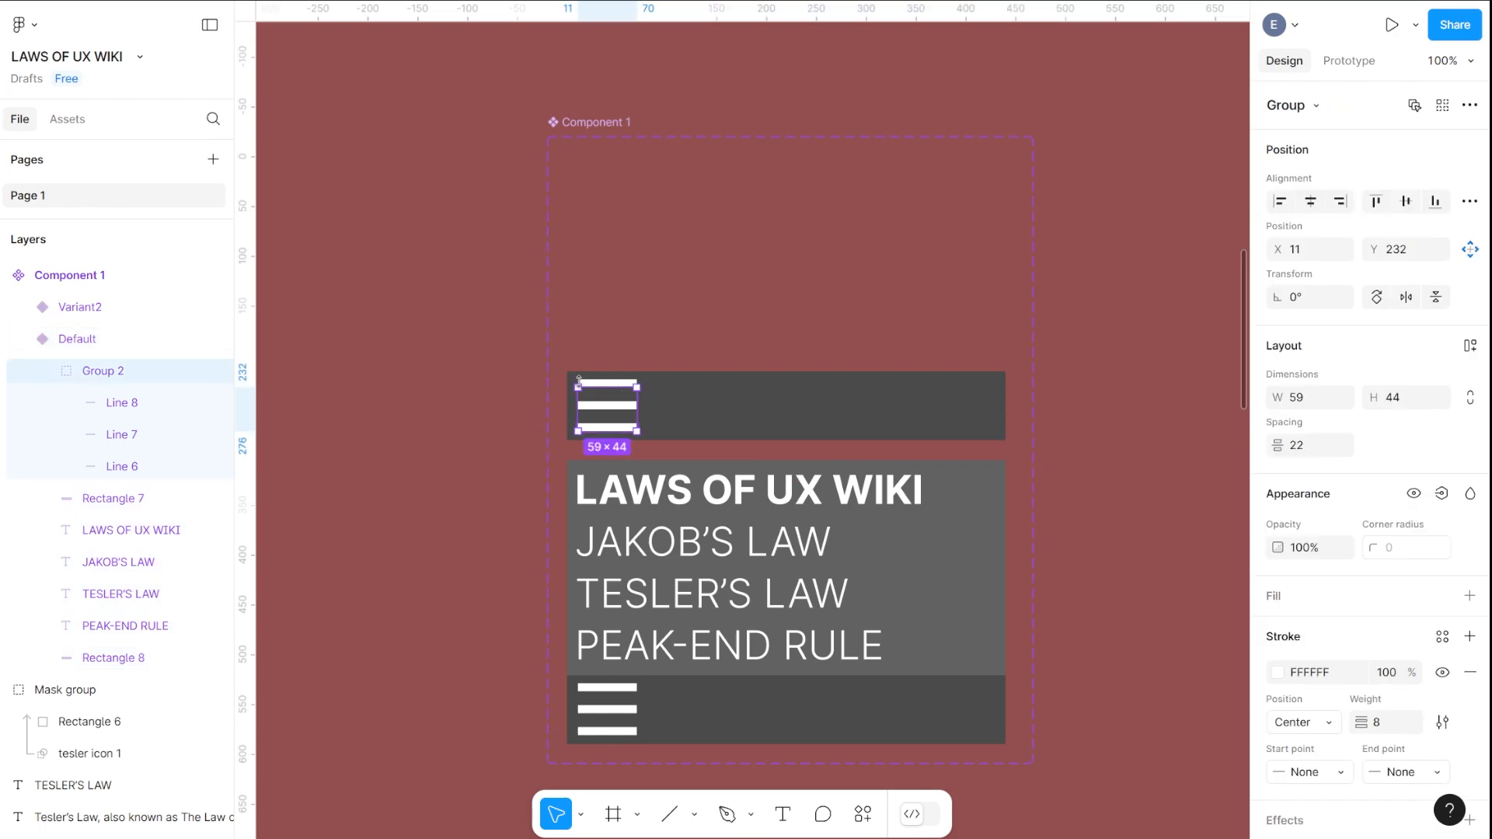
pyautogui.doubleClick(104, 372)
pyautogui.write('HAMB')
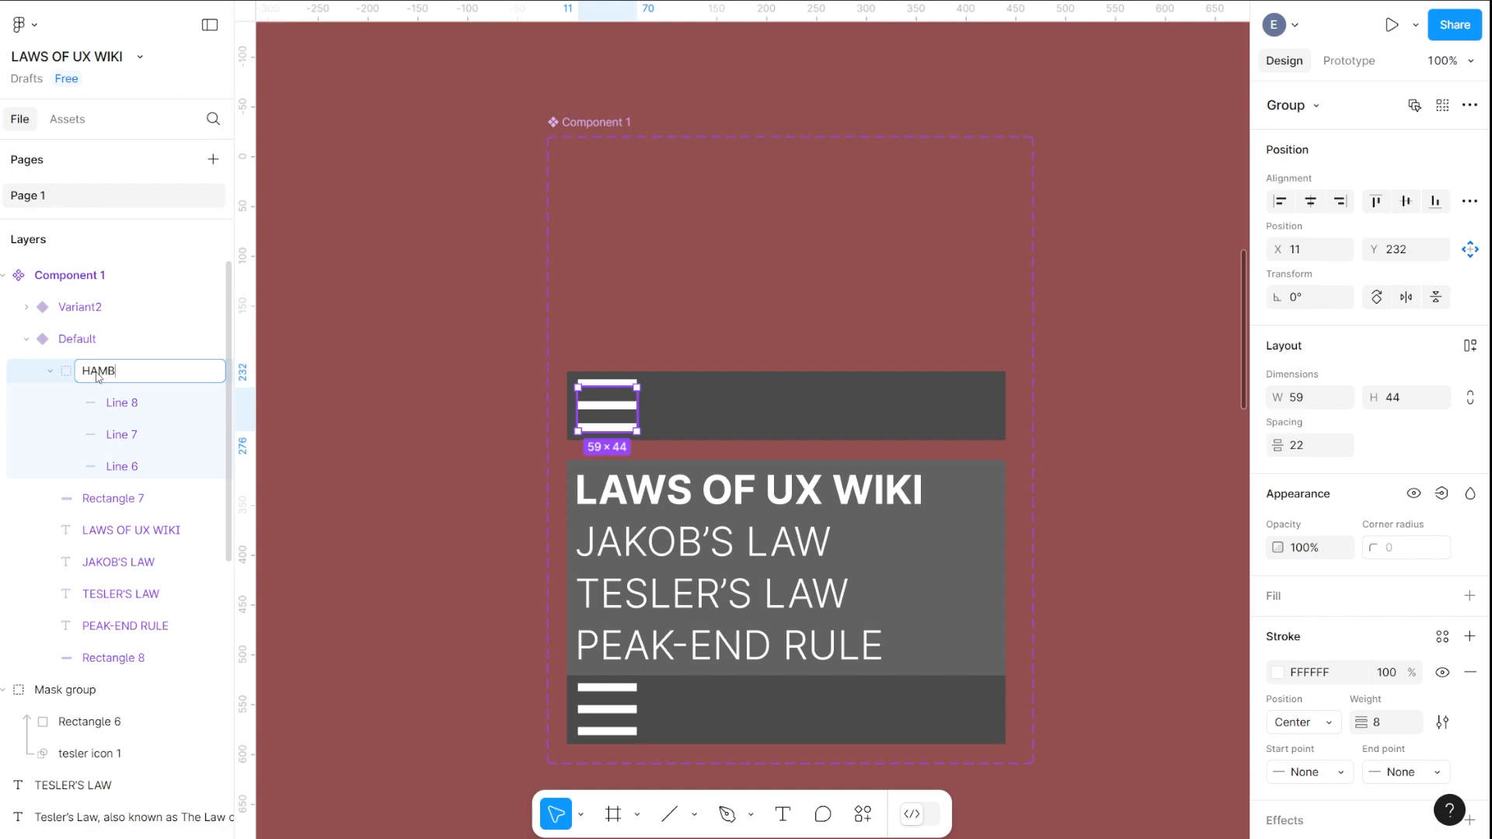
pyautogui.write('URGER MENU')
pyautogui.press('Return')
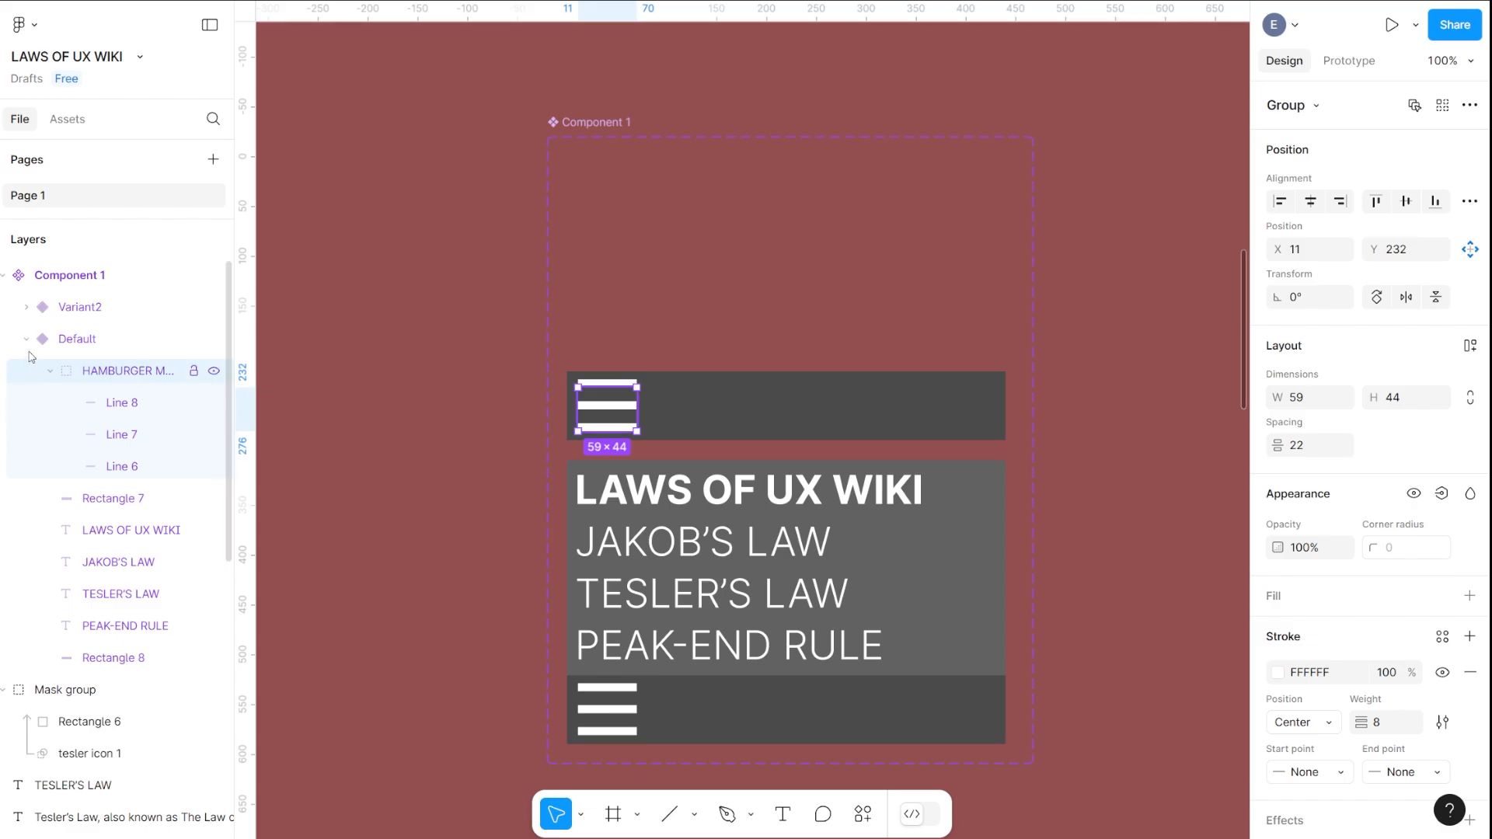
# Rename the menu component set as POPUP MENU 2
pyautogui.doubleClick(67, 279)
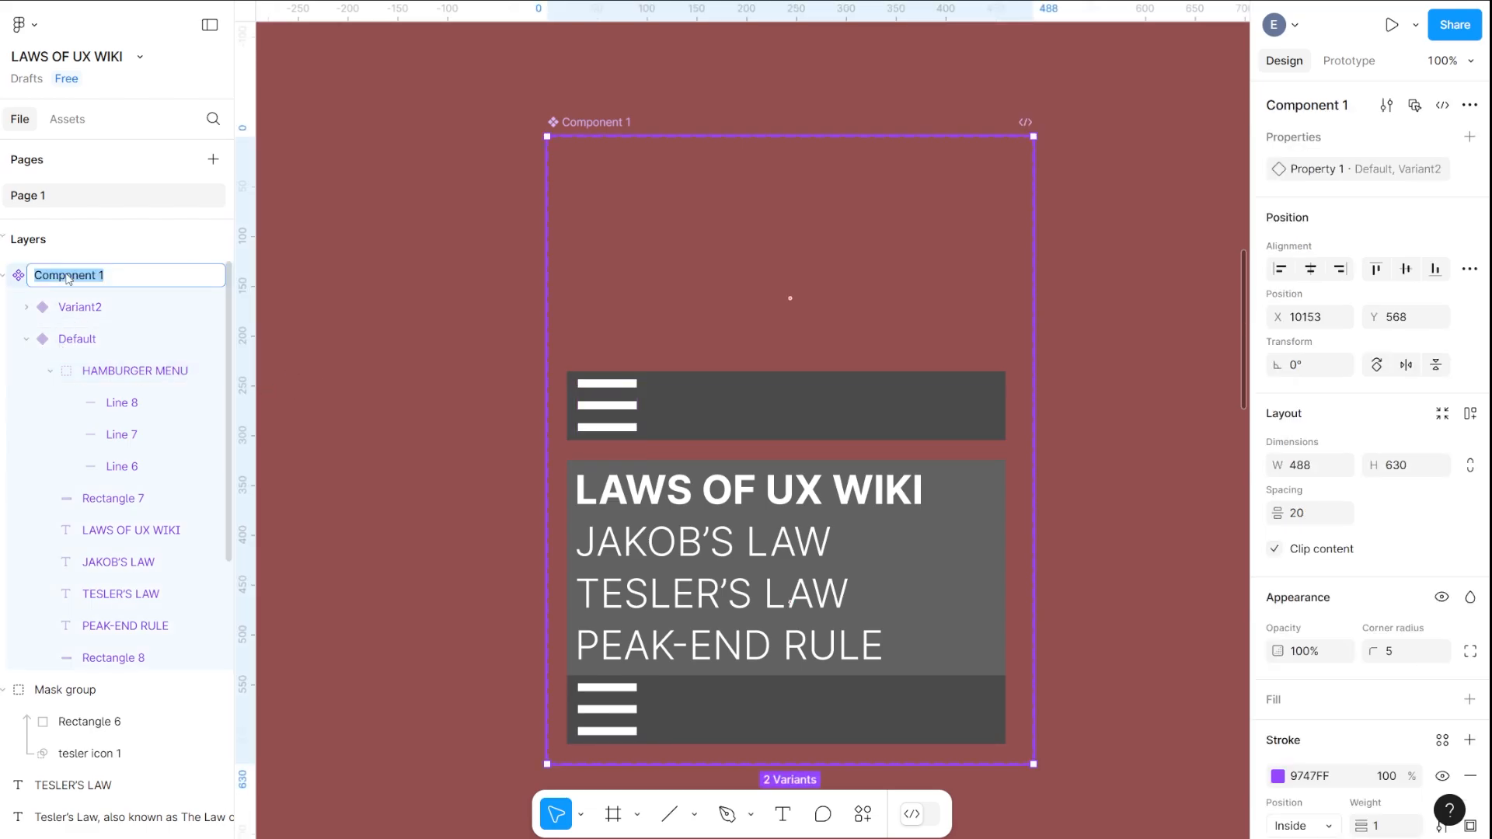
pyautogui.write('POPUP MENU 2')
pyautogui.press('Return')
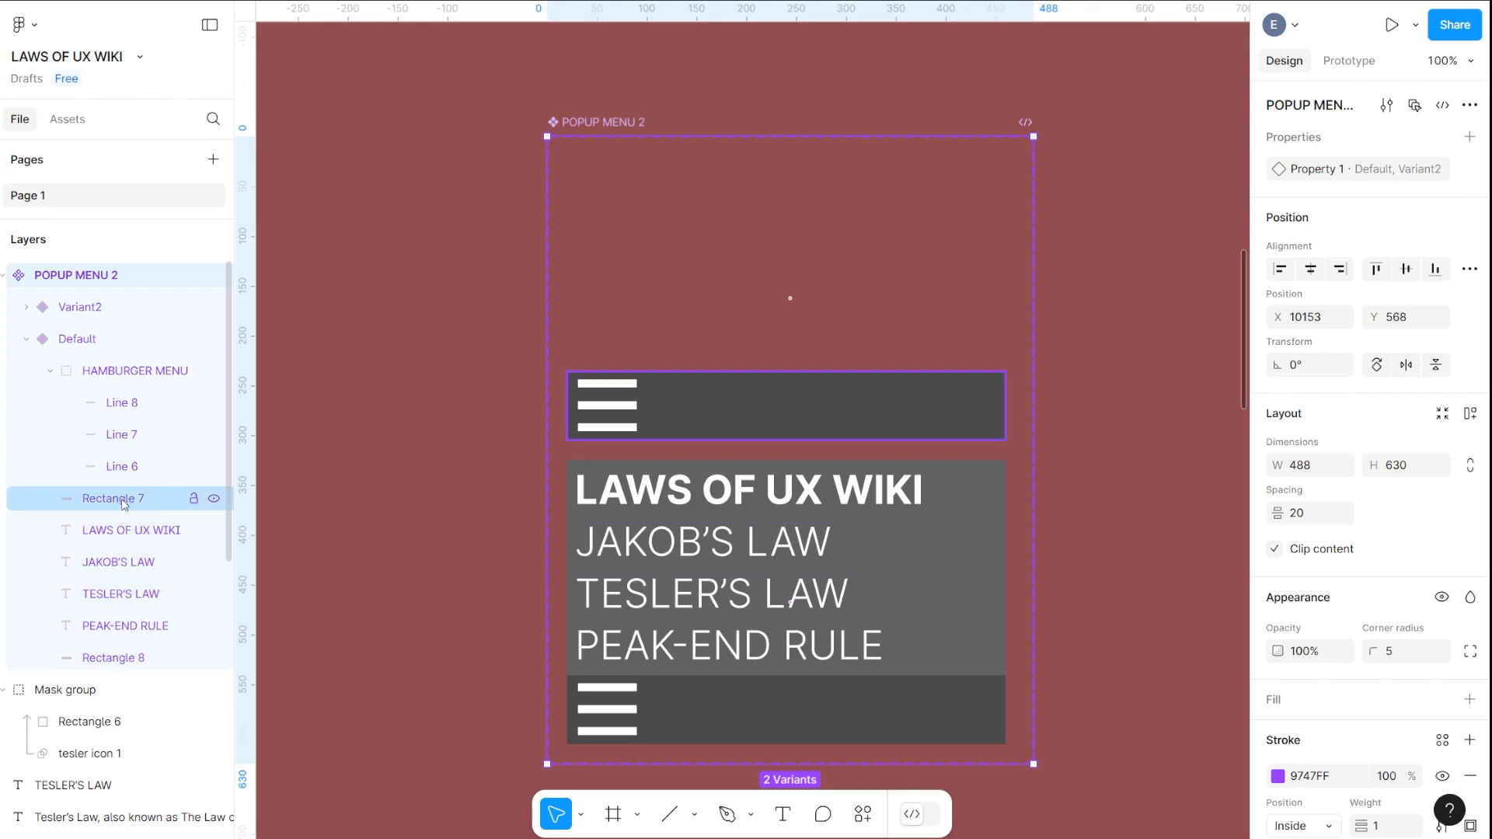
# Add an On tap interaction to the Default variant's hamburger icon that changes to Variant2 with Smart animate
pyautogui.doubleClick(623, 408)
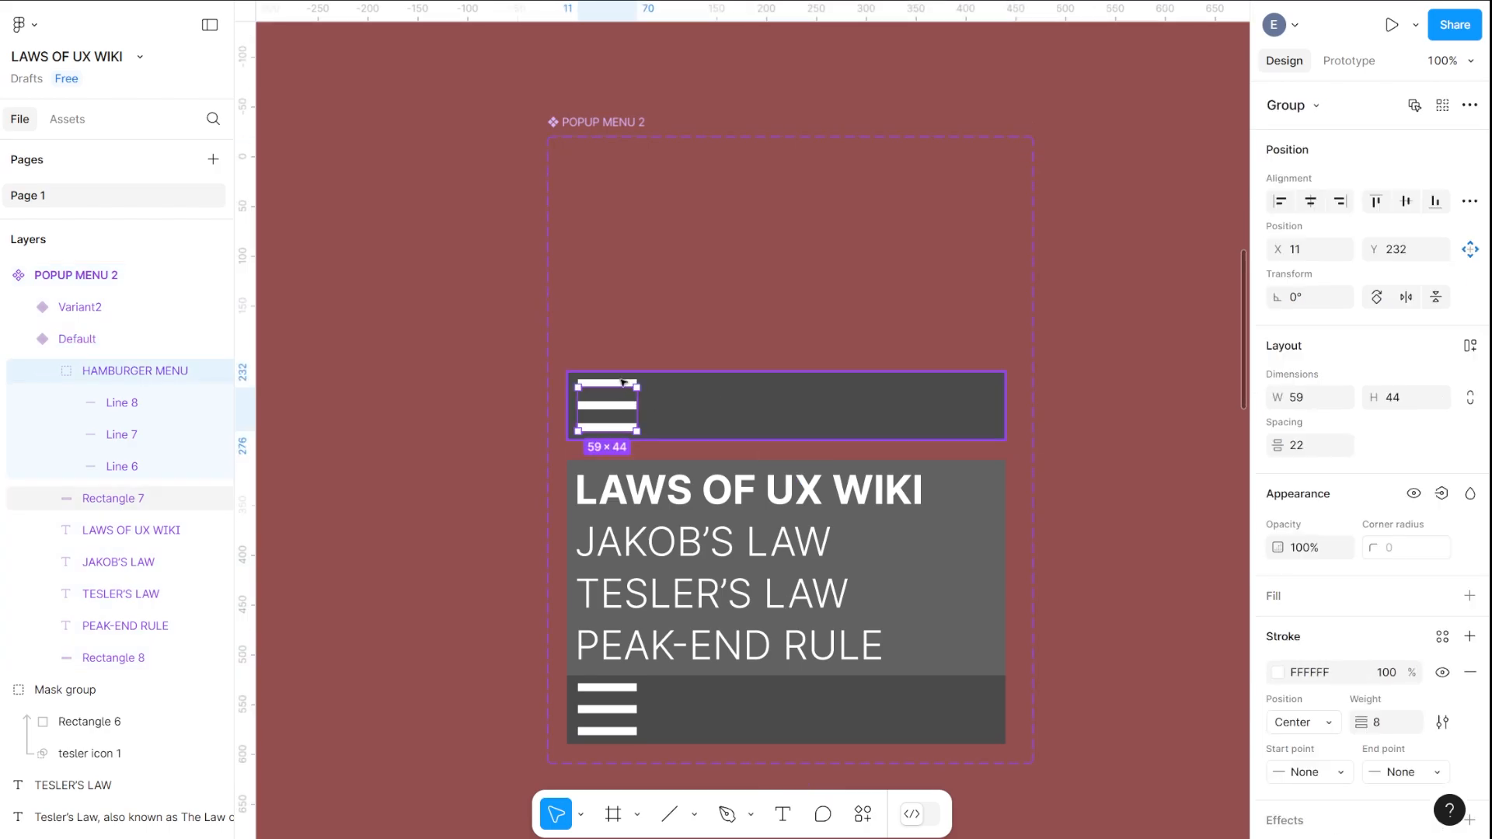
pyautogui.click(1345, 62)
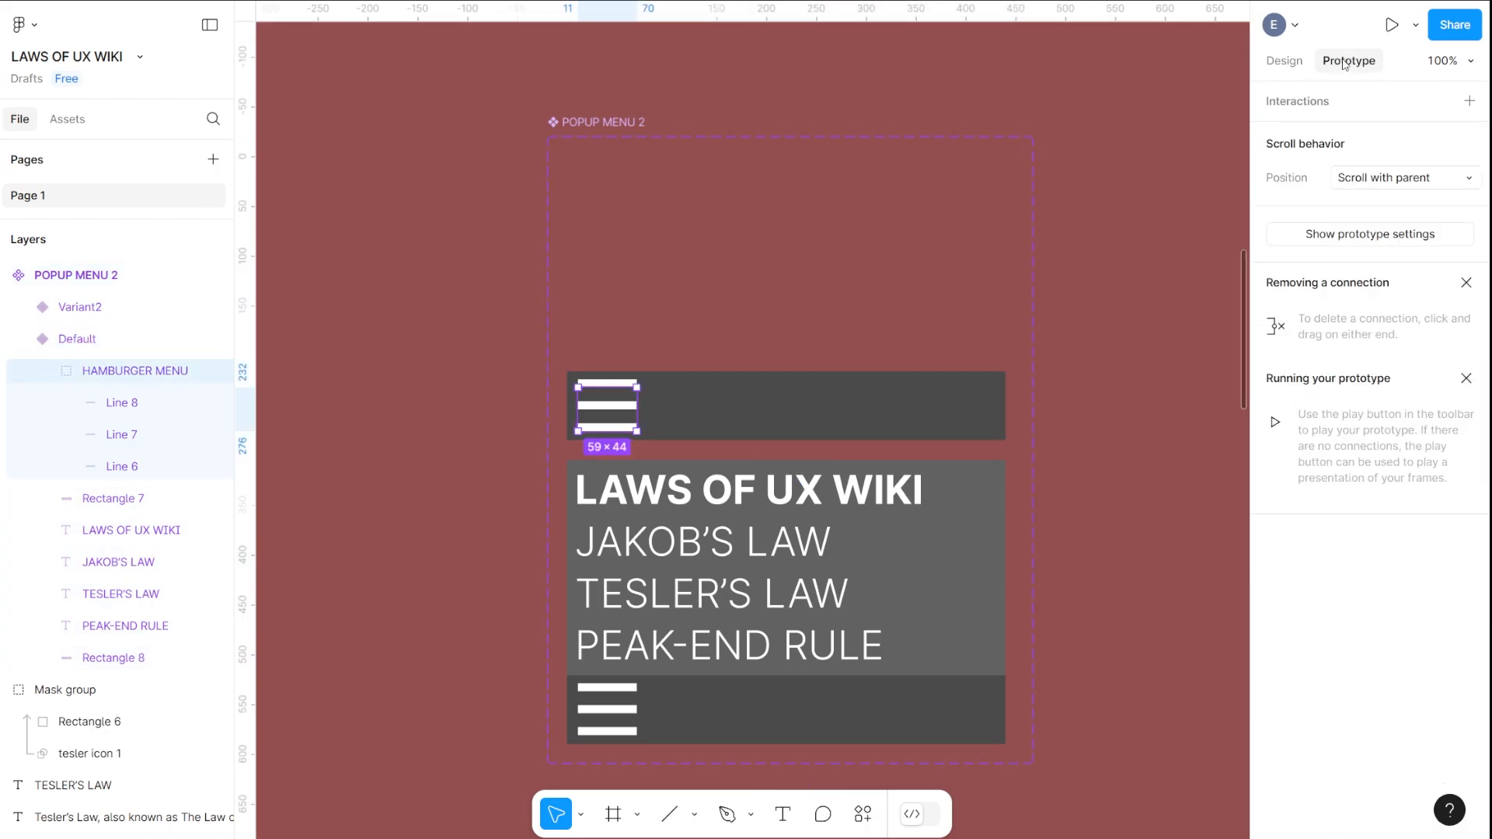
pyautogui.click(1470, 101)
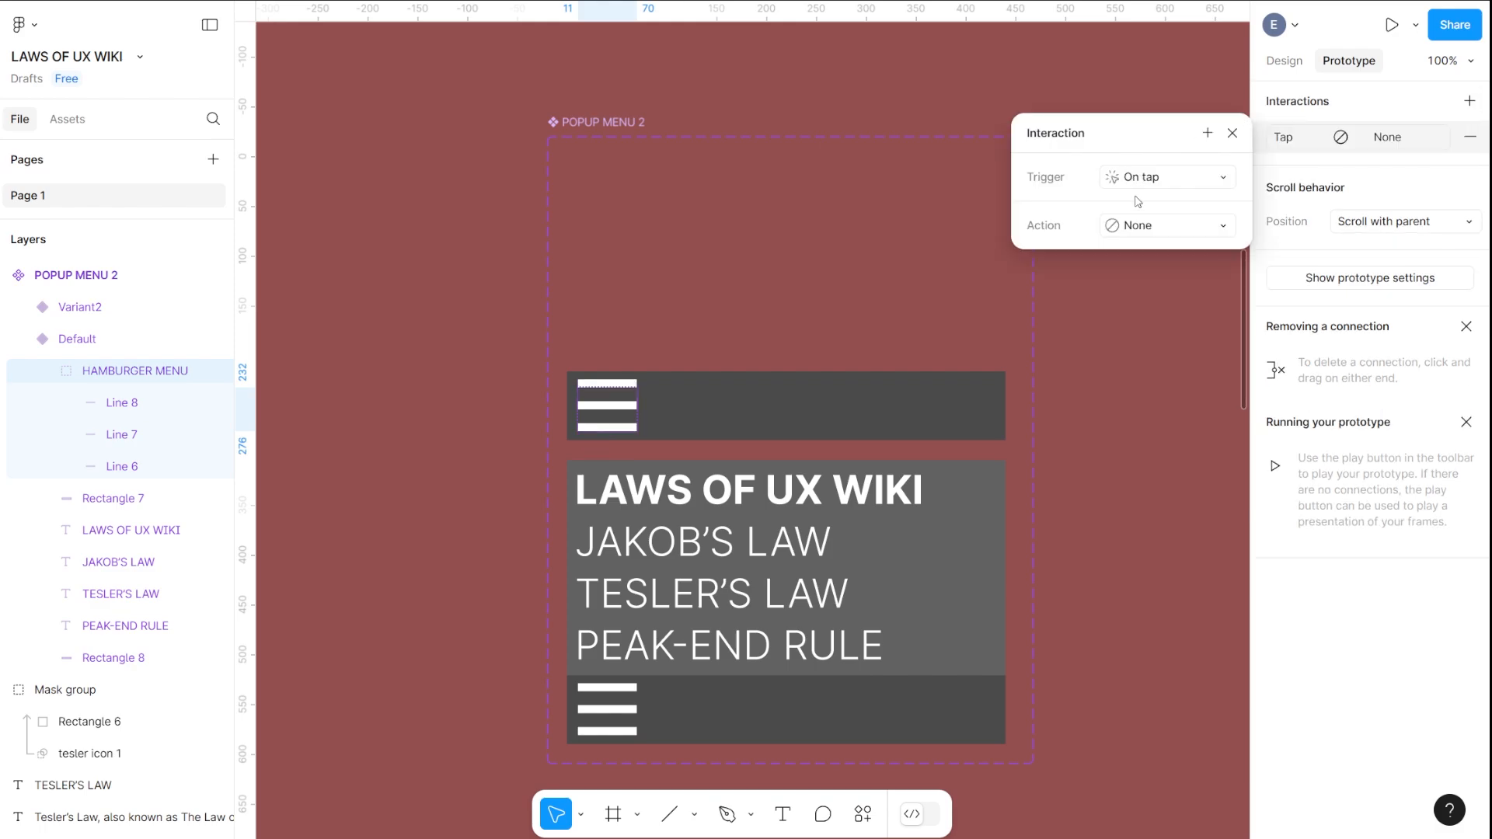
pyautogui.click(1134, 228)
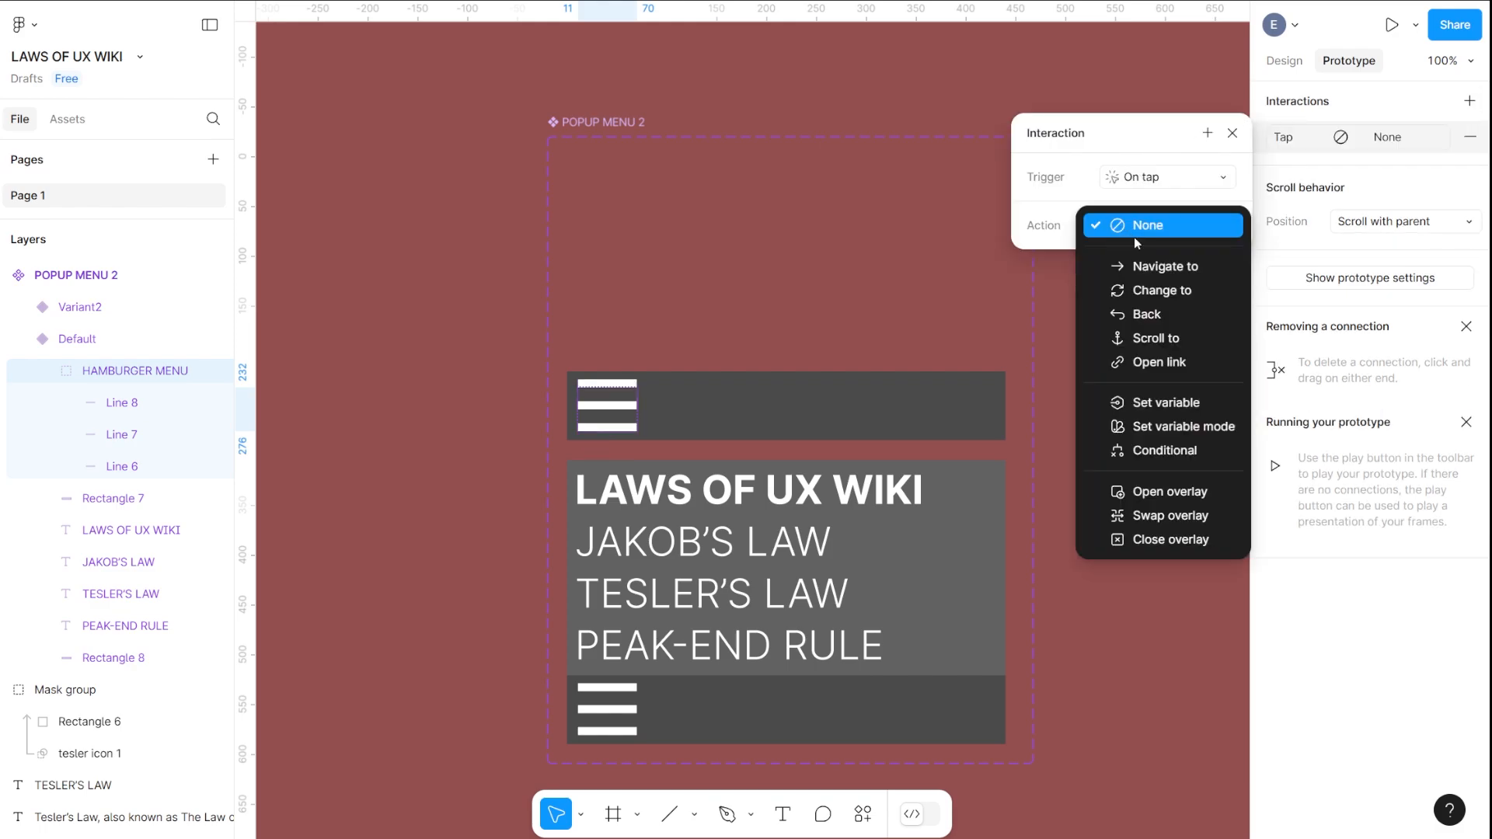
pyautogui.click(1148, 297)
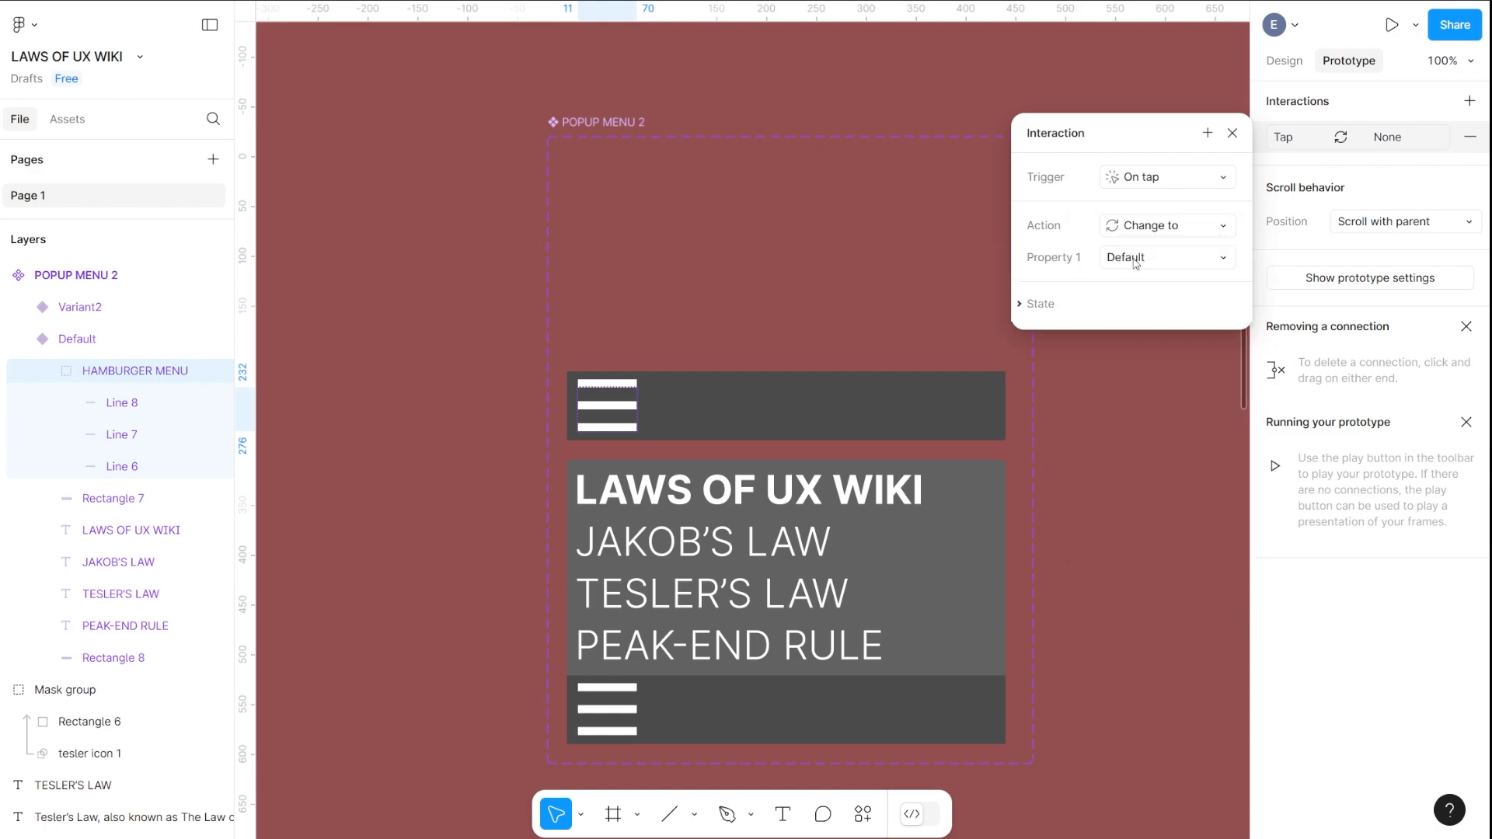
pyautogui.click(1129, 260)
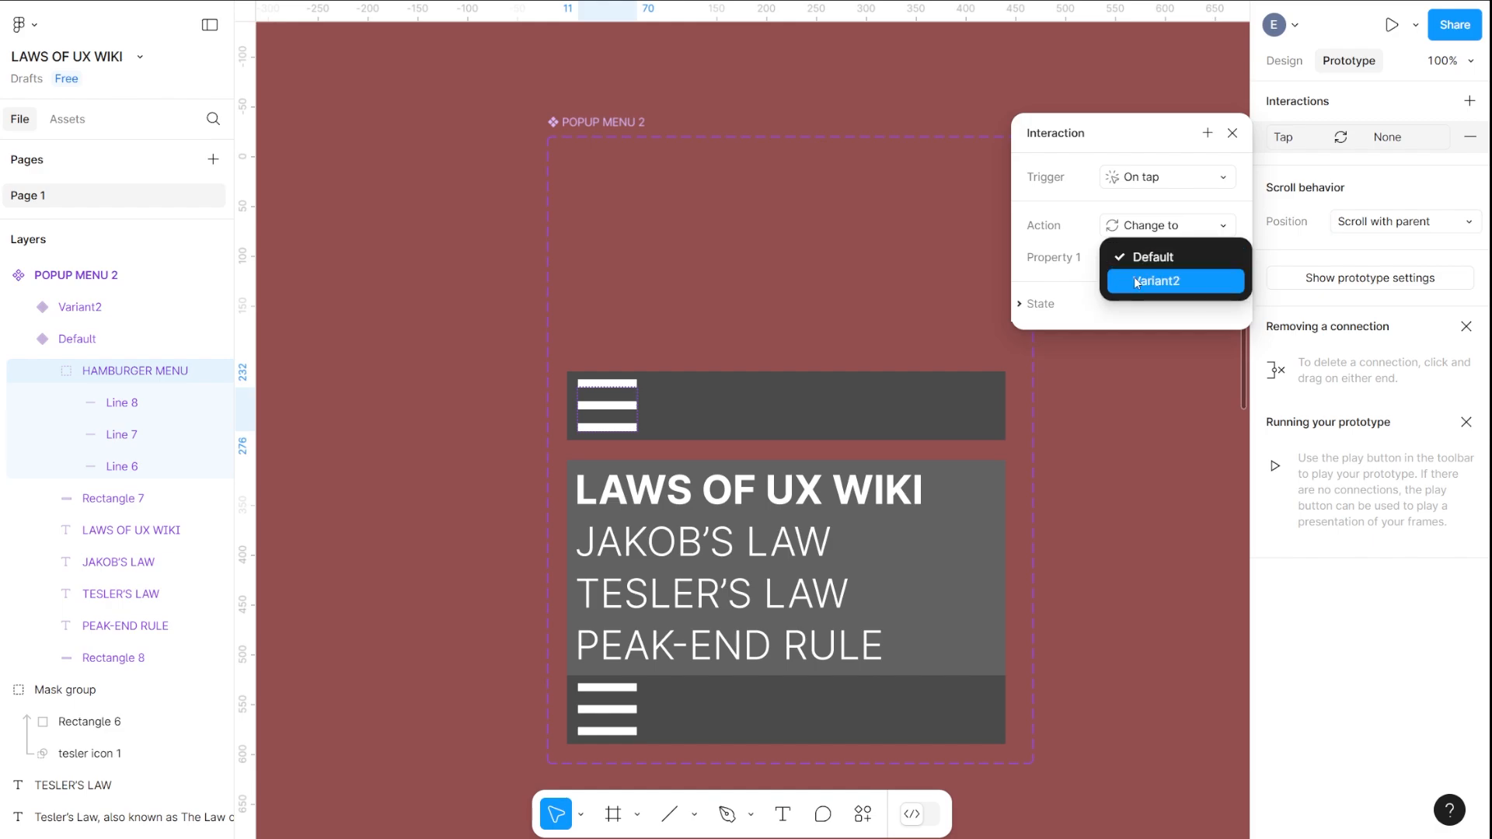
pyautogui.click(1142, 283)
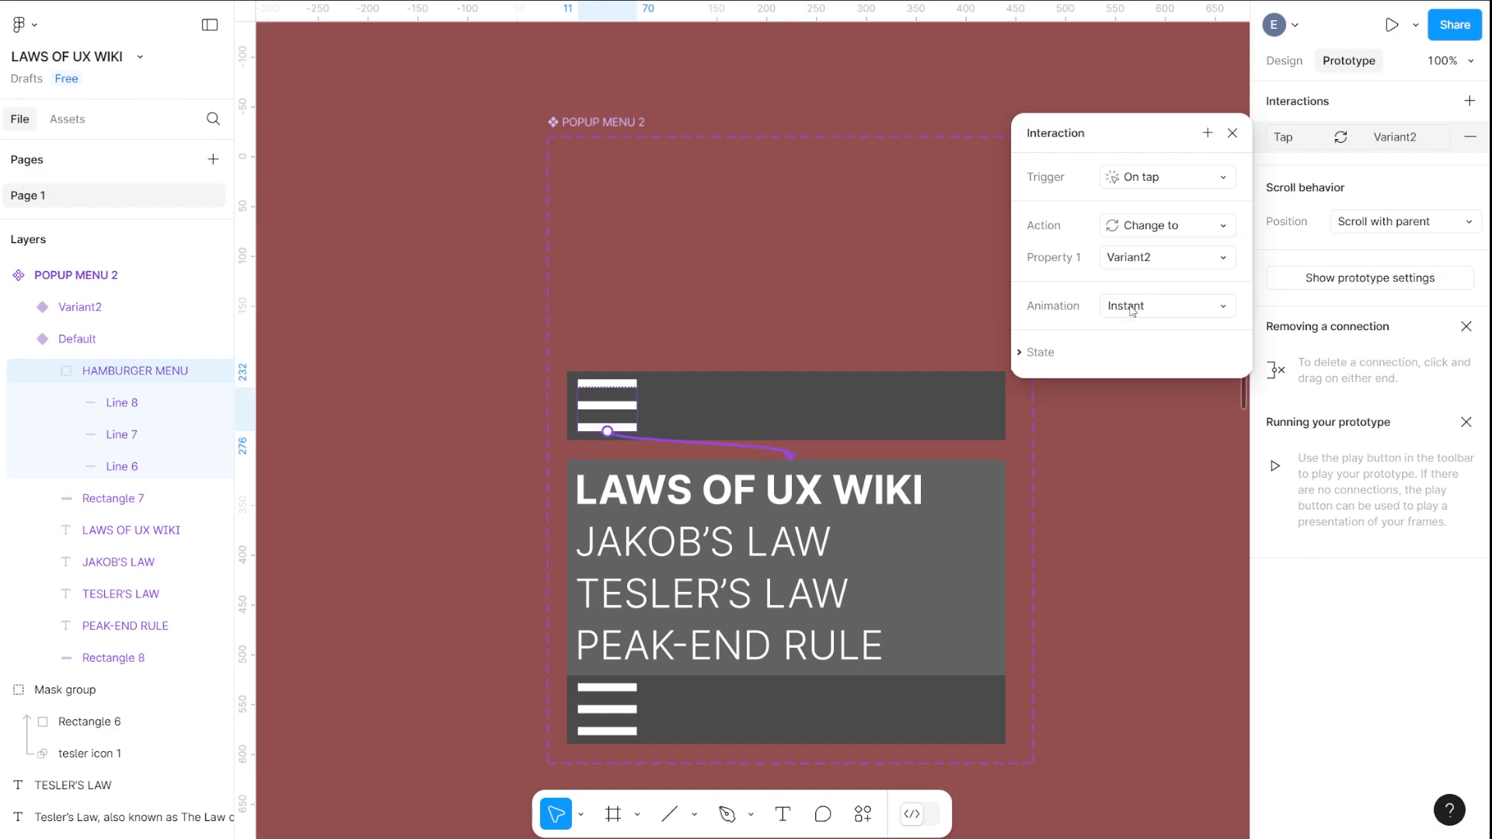
pyautogui.click(1132, 309)
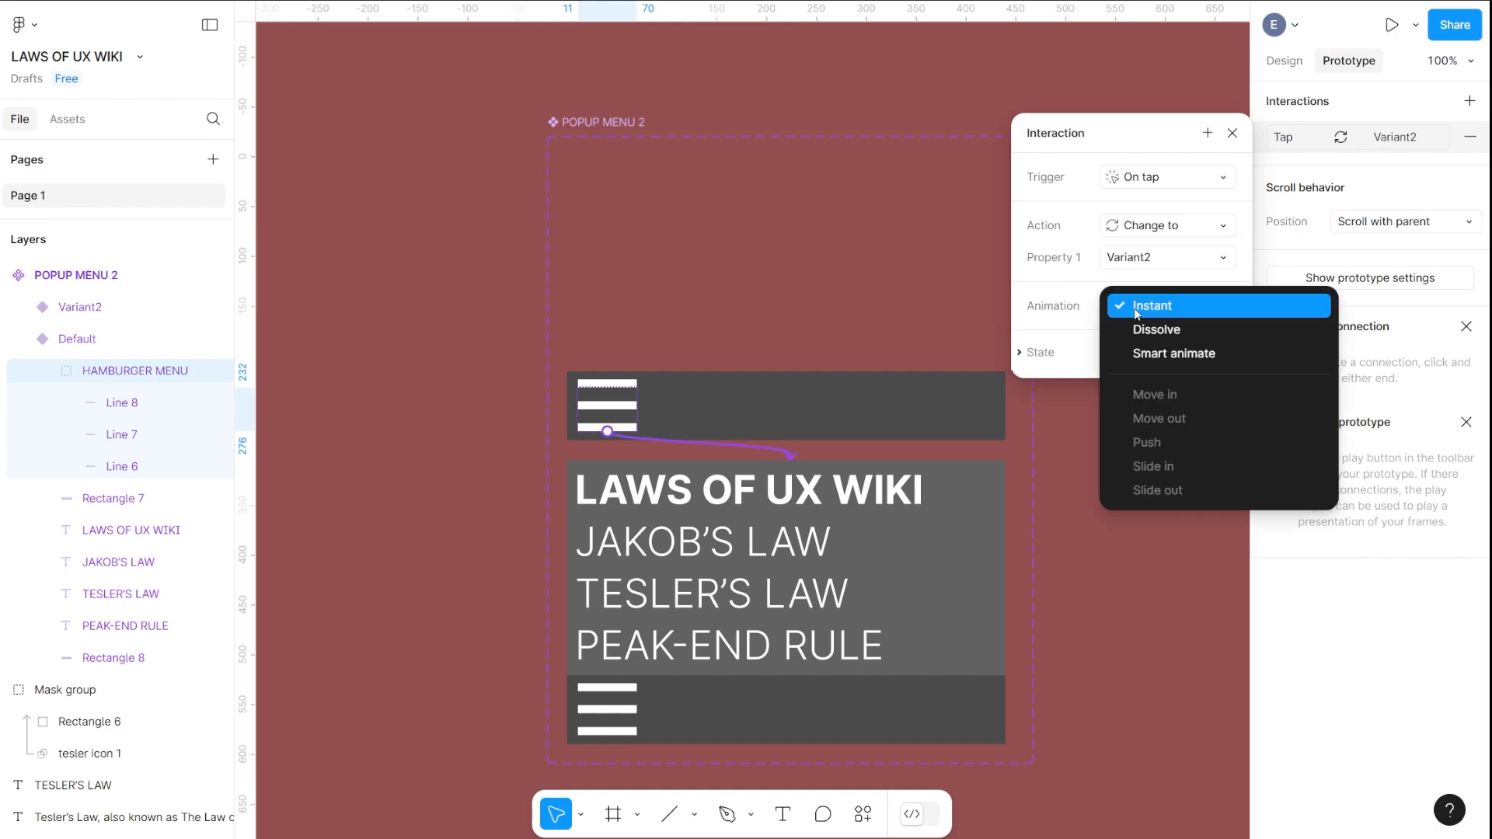
pyautogui.click(1164, 353)
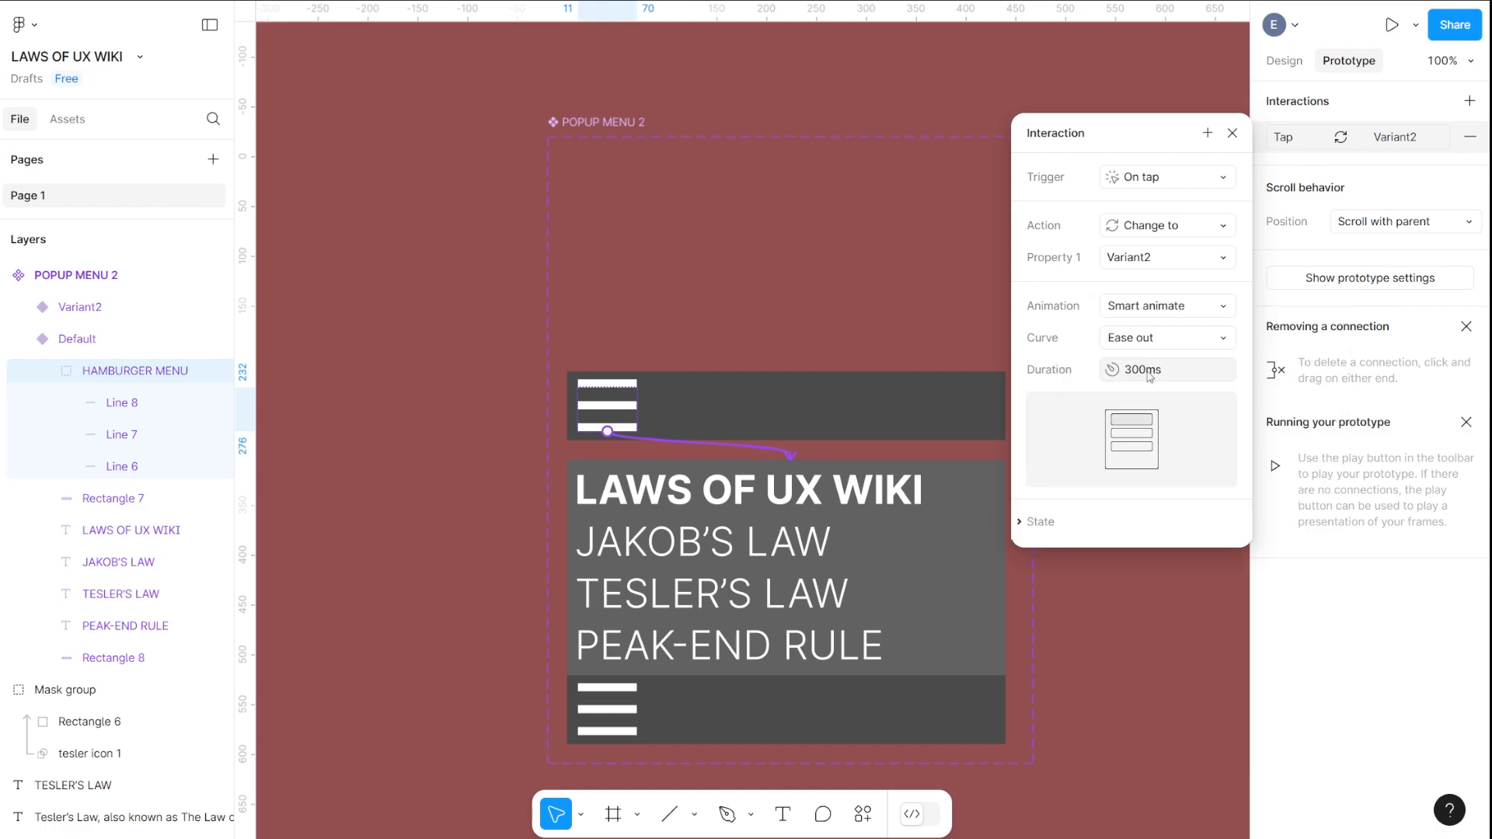
# Set the duration of the hamburger icon's change to Variant2 to 150 ms and close the interaction settings
pyautogui.click(1141, 373)
pyautogui.click(1142, 370)
pyautogui.press('BackSpace')
pyautogui.press('BackSpace')
pyautogui.write('15')
pyautogui.click(1232, 134)
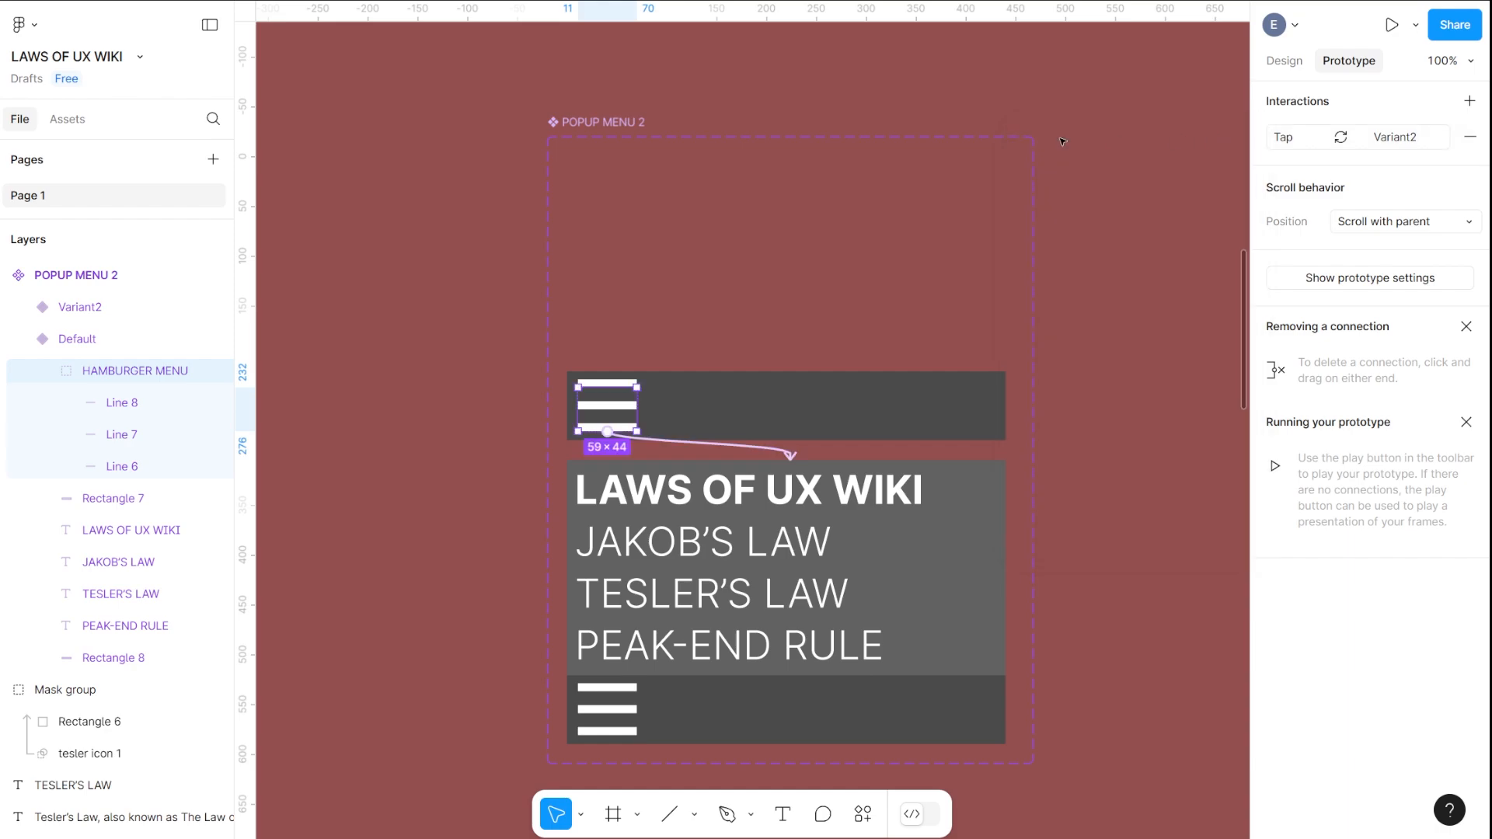
# Add an On tap interaction to Variant2's hamburger icon that changes to Default with Smart animate
pyautogui.click(597, 716)
pyautogui.click(597, 717)
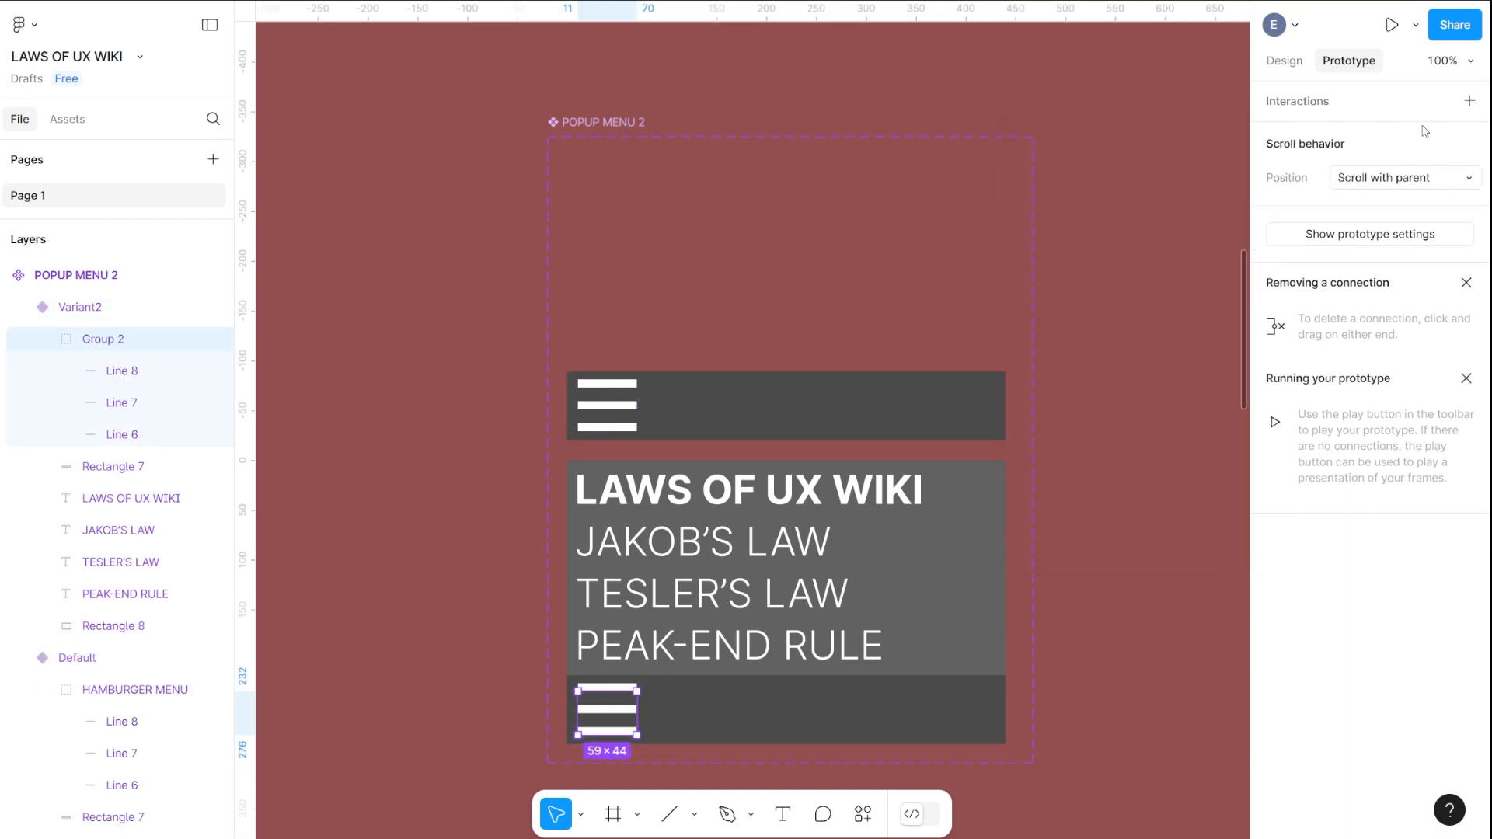
pyautogui.click(1471, 102)
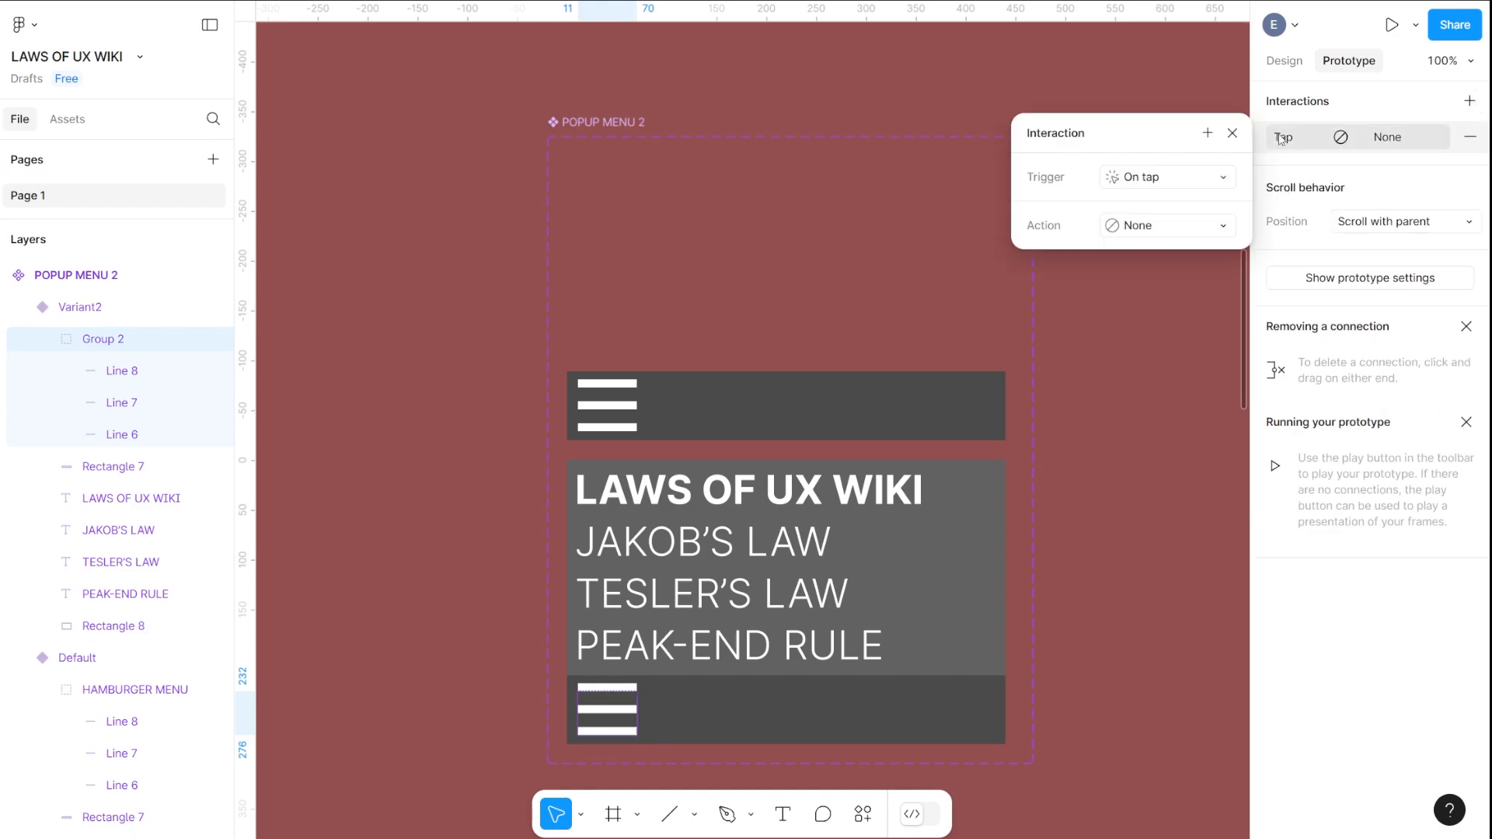
pyautogui.click(1138, 229)
pyautogui.click(1147, 290)
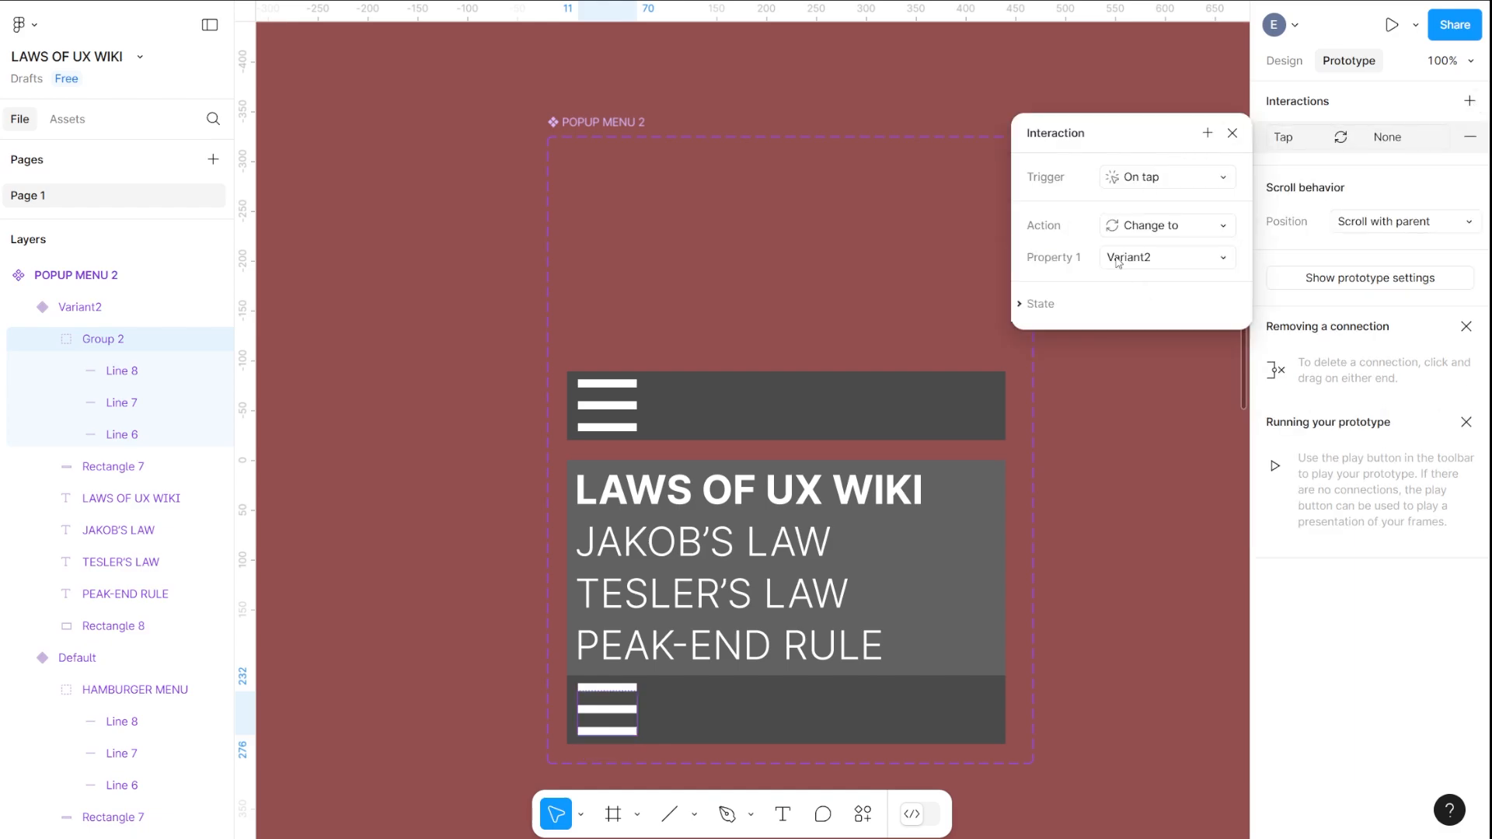
pyautogui.click(1123, 257)
pyautogui.click(1145, 235)
pyautogui.click(1119, 303)
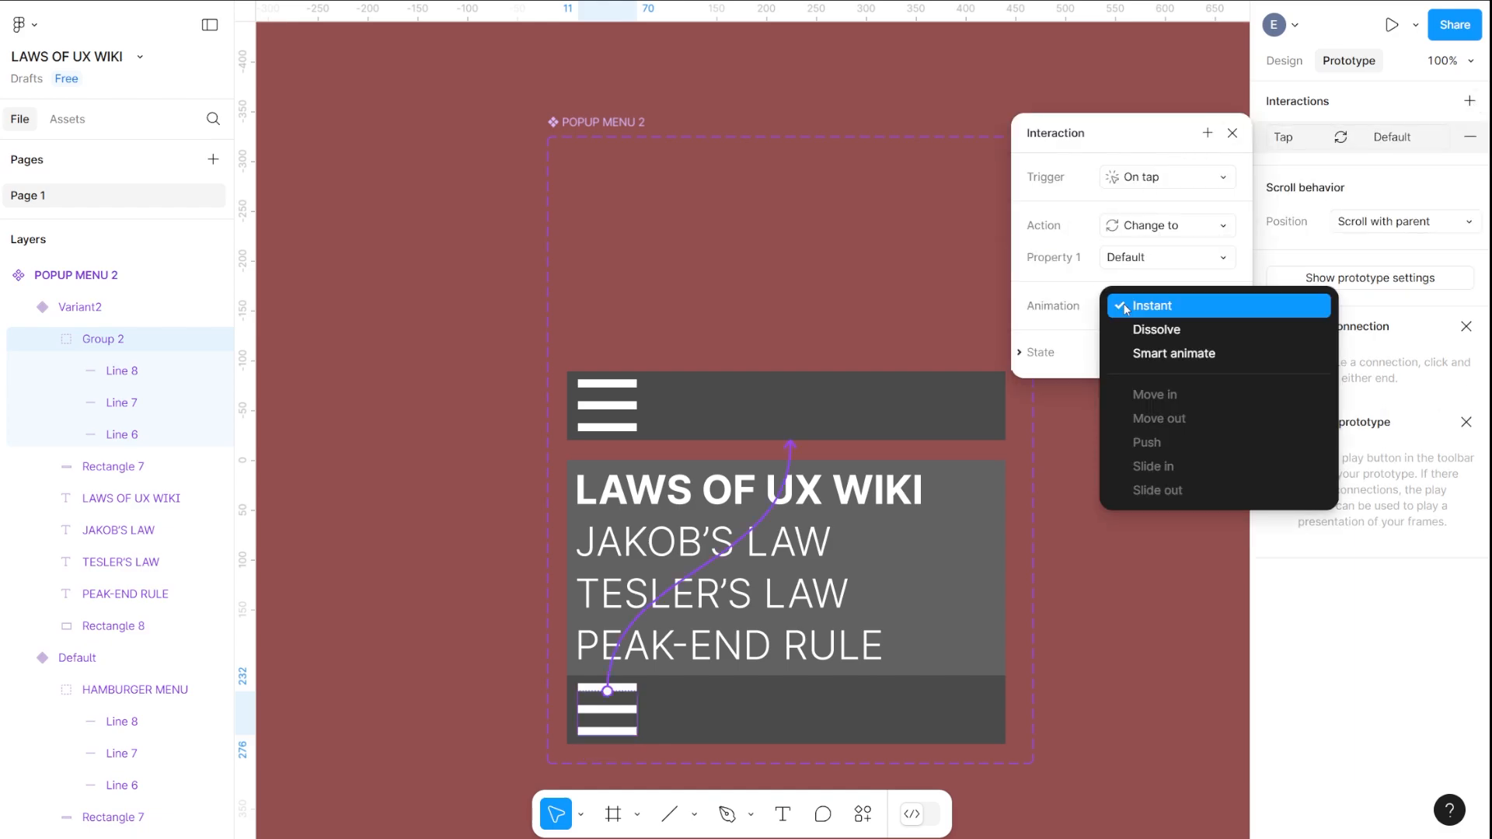
pyautogui.click(1164, 347)
# Set the duration of the Variant2 icon's change to Default to 150 ms and close the interaction settings
pyautogui.click(1144, 371)
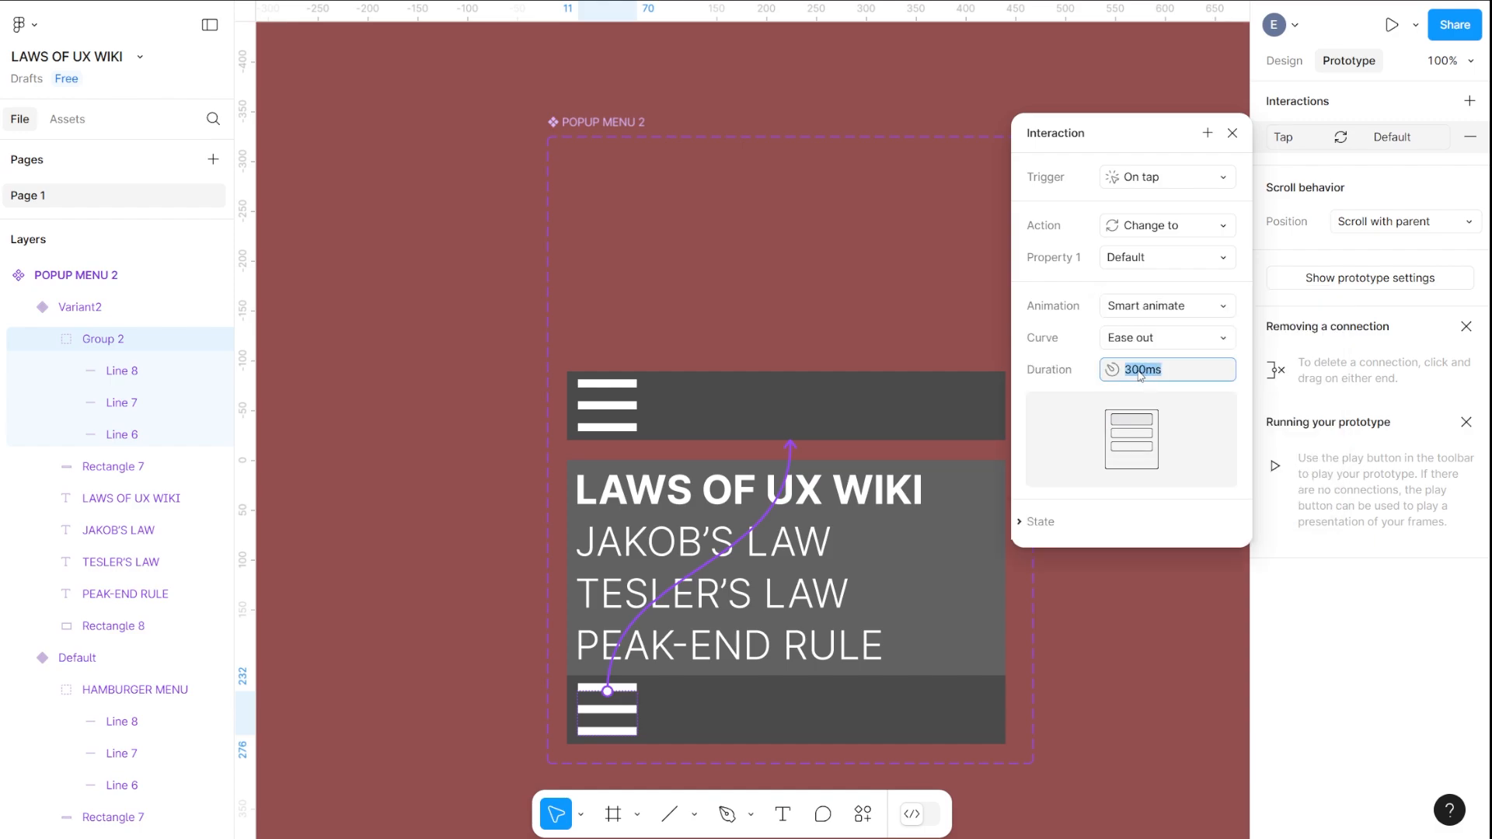
pyautogui.click(1165, 370)
pyautogui.moveTo(1141, 372); pyautogui.dragTo(1114, 371)
pyautogui.write('15')
pyautogui.click(1151, 522)
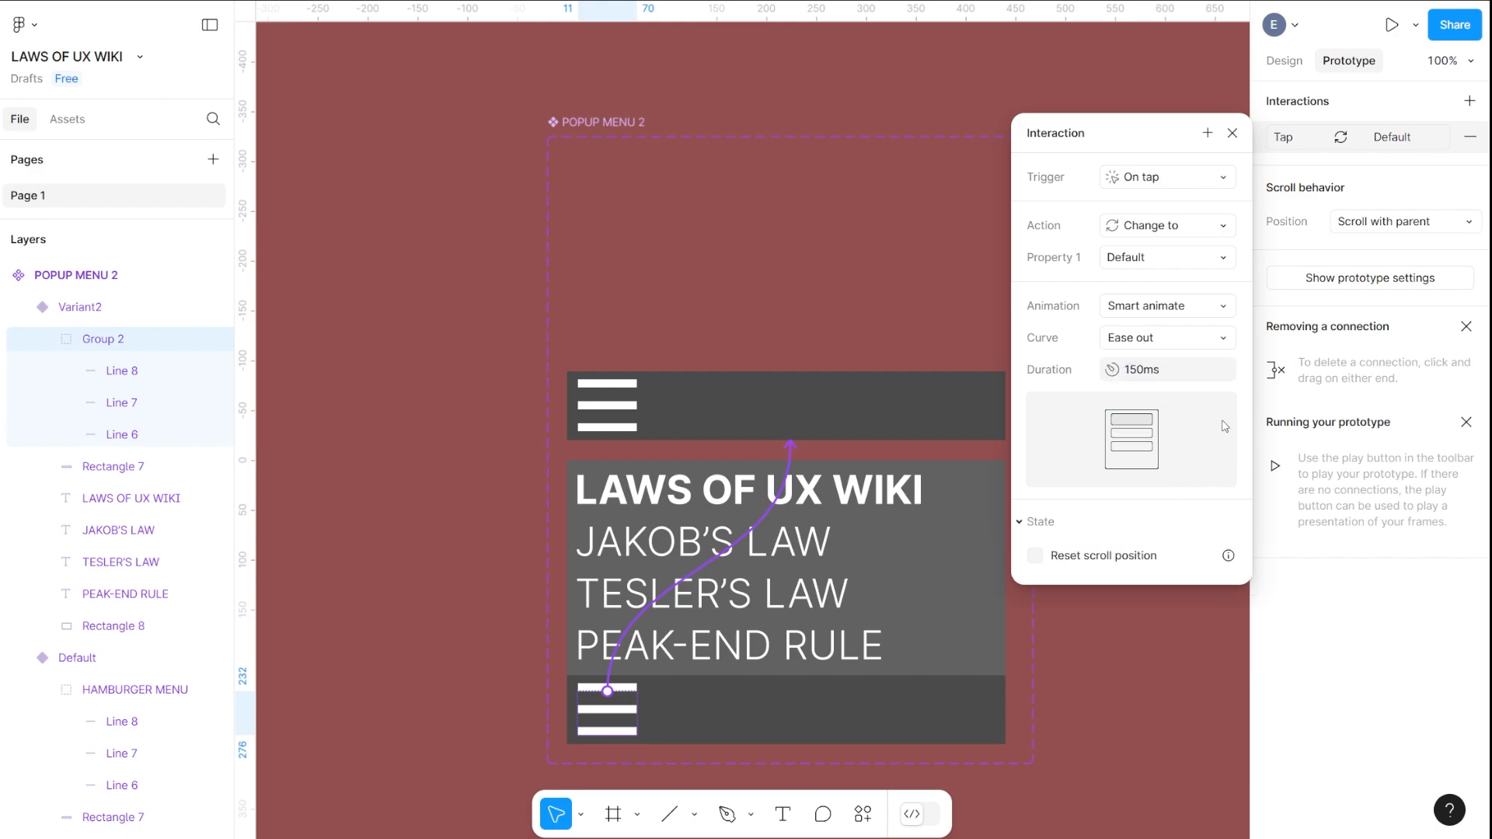
pyautogui.click(1233, 133)
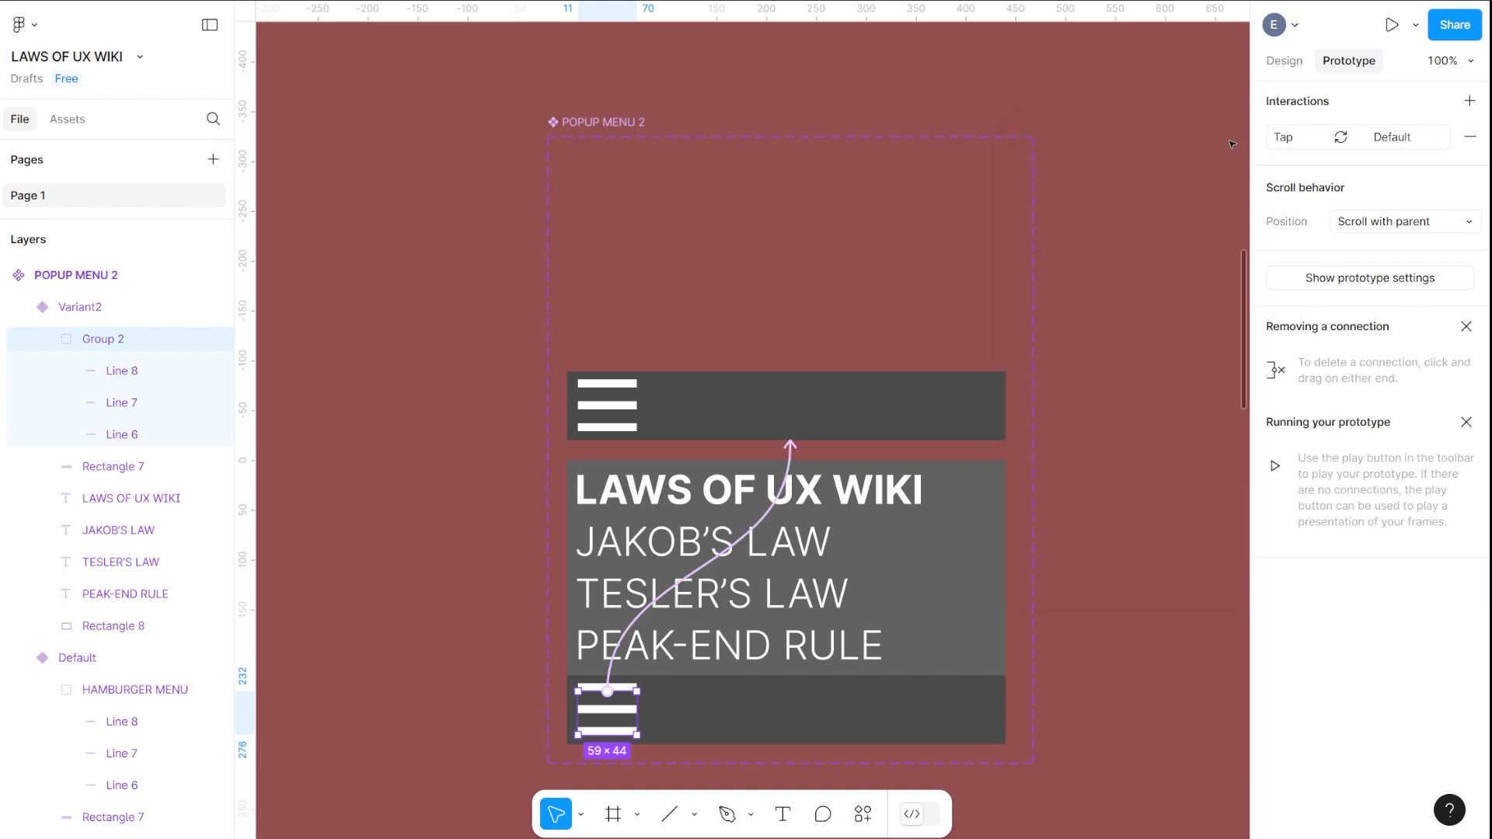
pyautogui.click(660, 549)
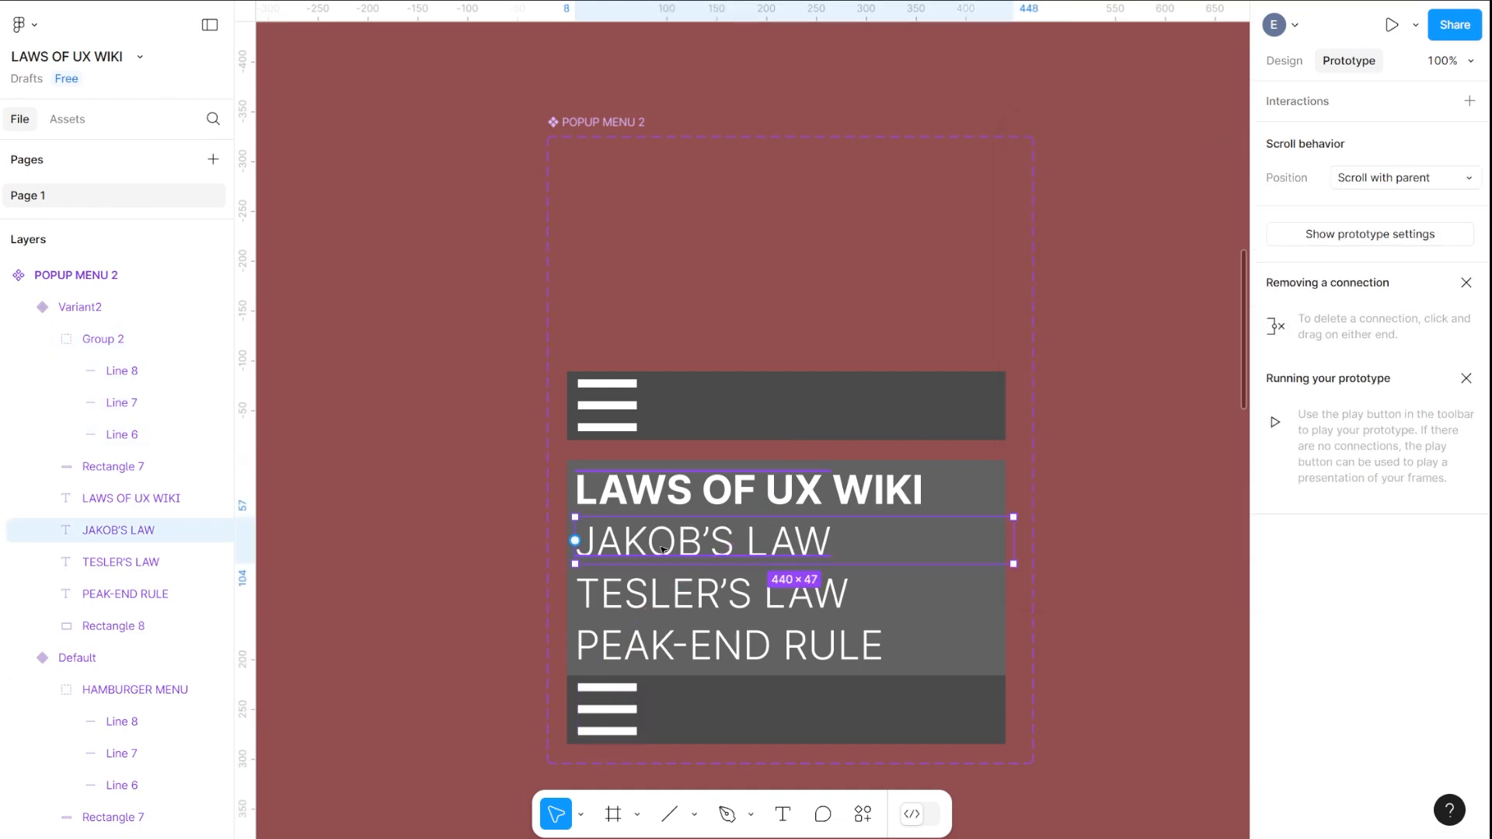
pyautogui.click(692, 601)
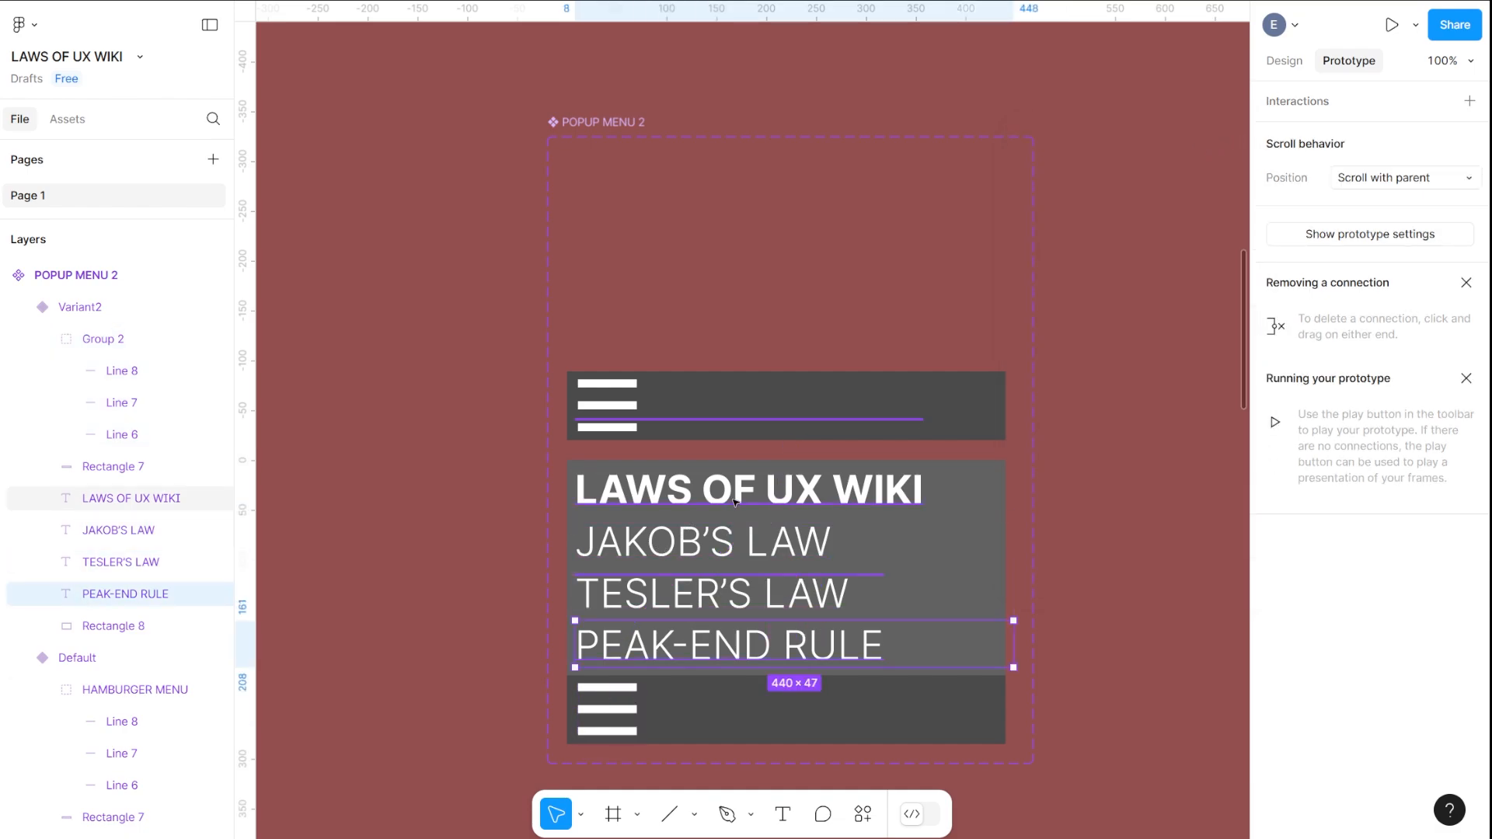
pyautogui.click(727, 541)
pyautogui.click(719, 491)
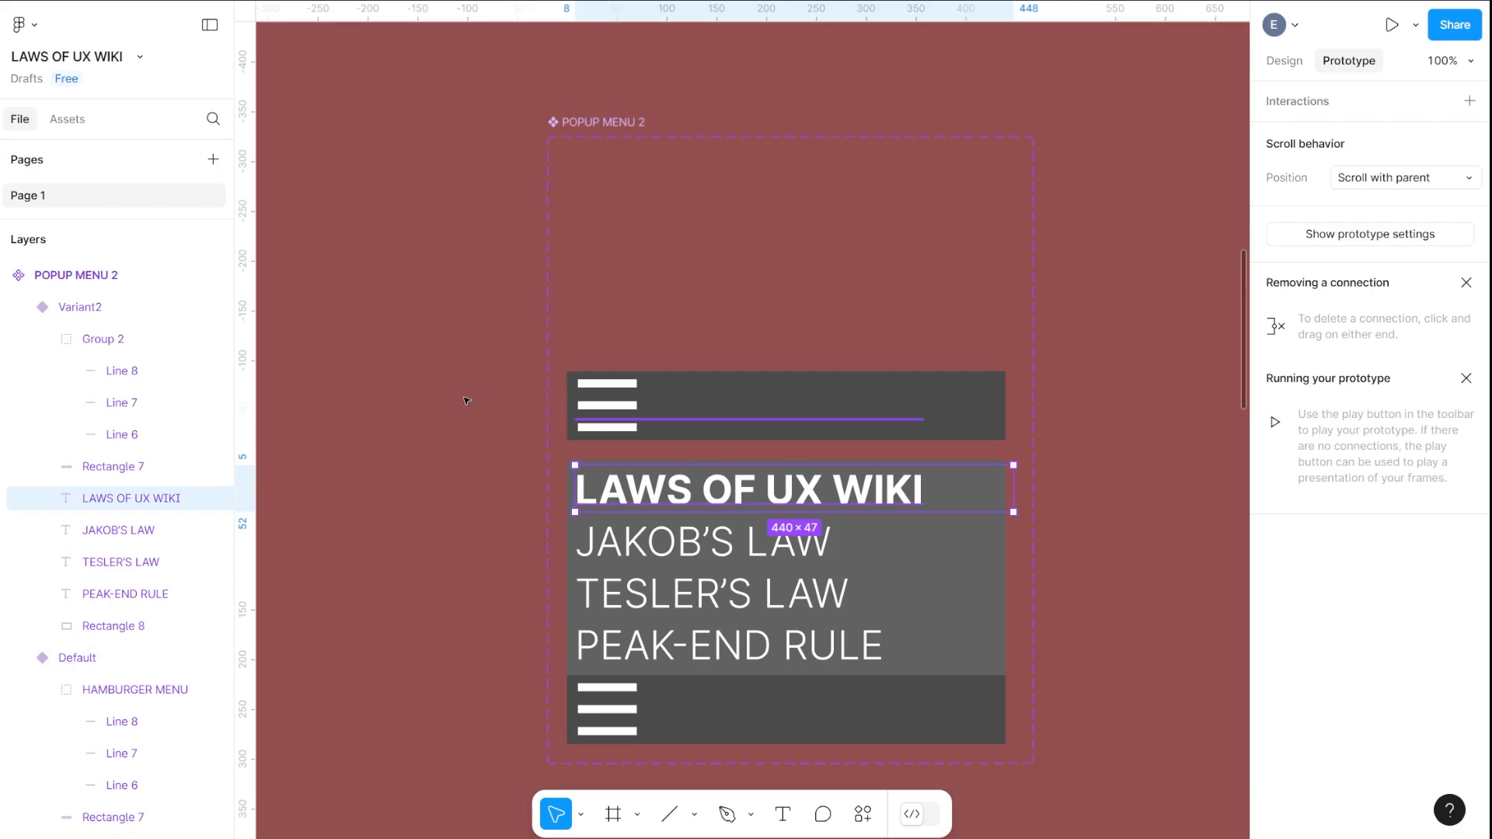
pyautogui.hotkey('ctrl', '-')
pyautogui.hscroll(-10, 534, 466)
pyautogui.scroll(4, 534, 466)
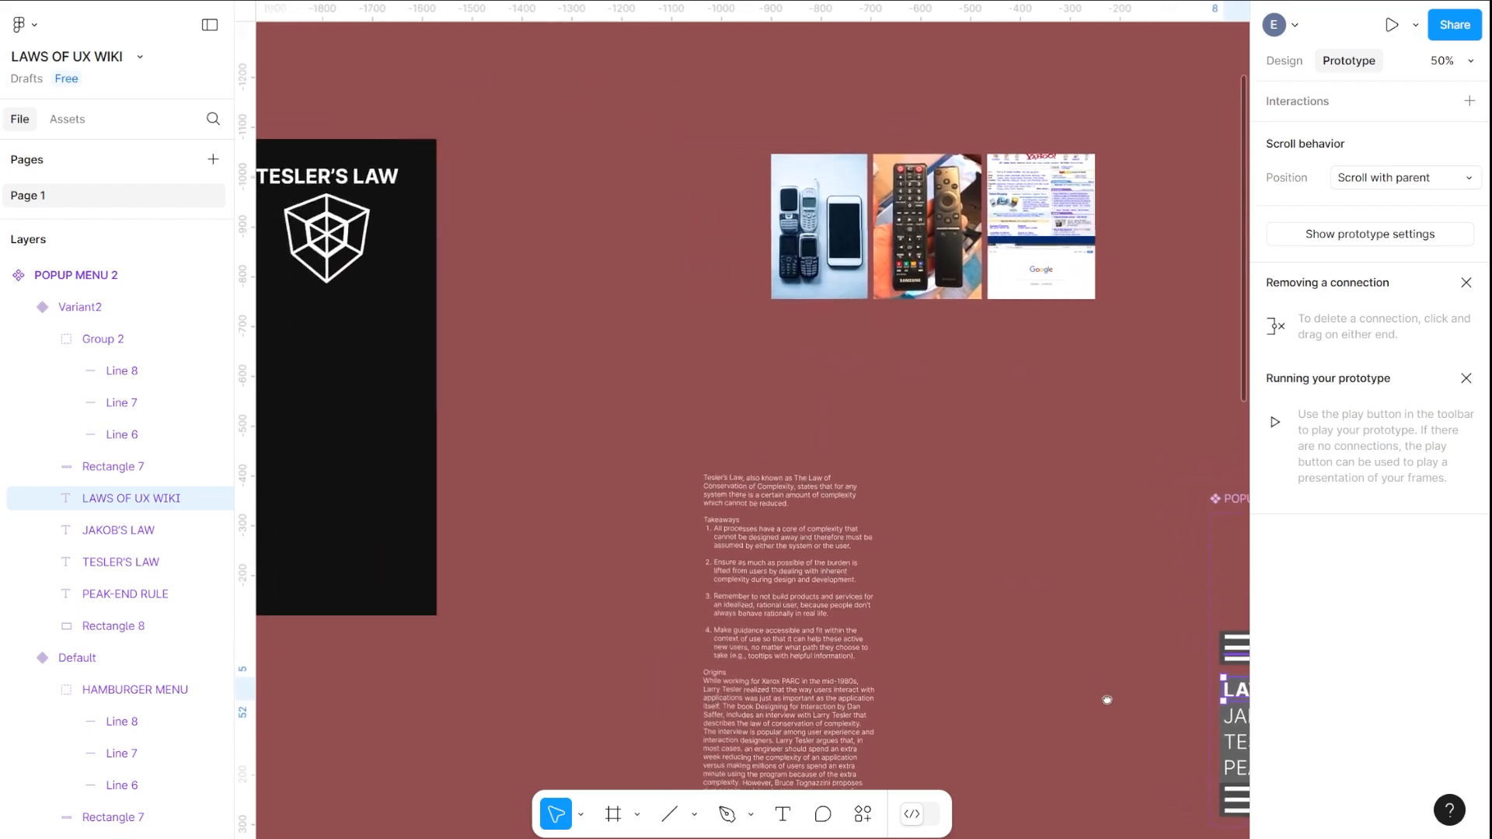
# Check the Tesler's Law background rectangle's dimensions, and place a new frame above and beside the POPUP MENU 2 component
pyautogui.click(381, 366)
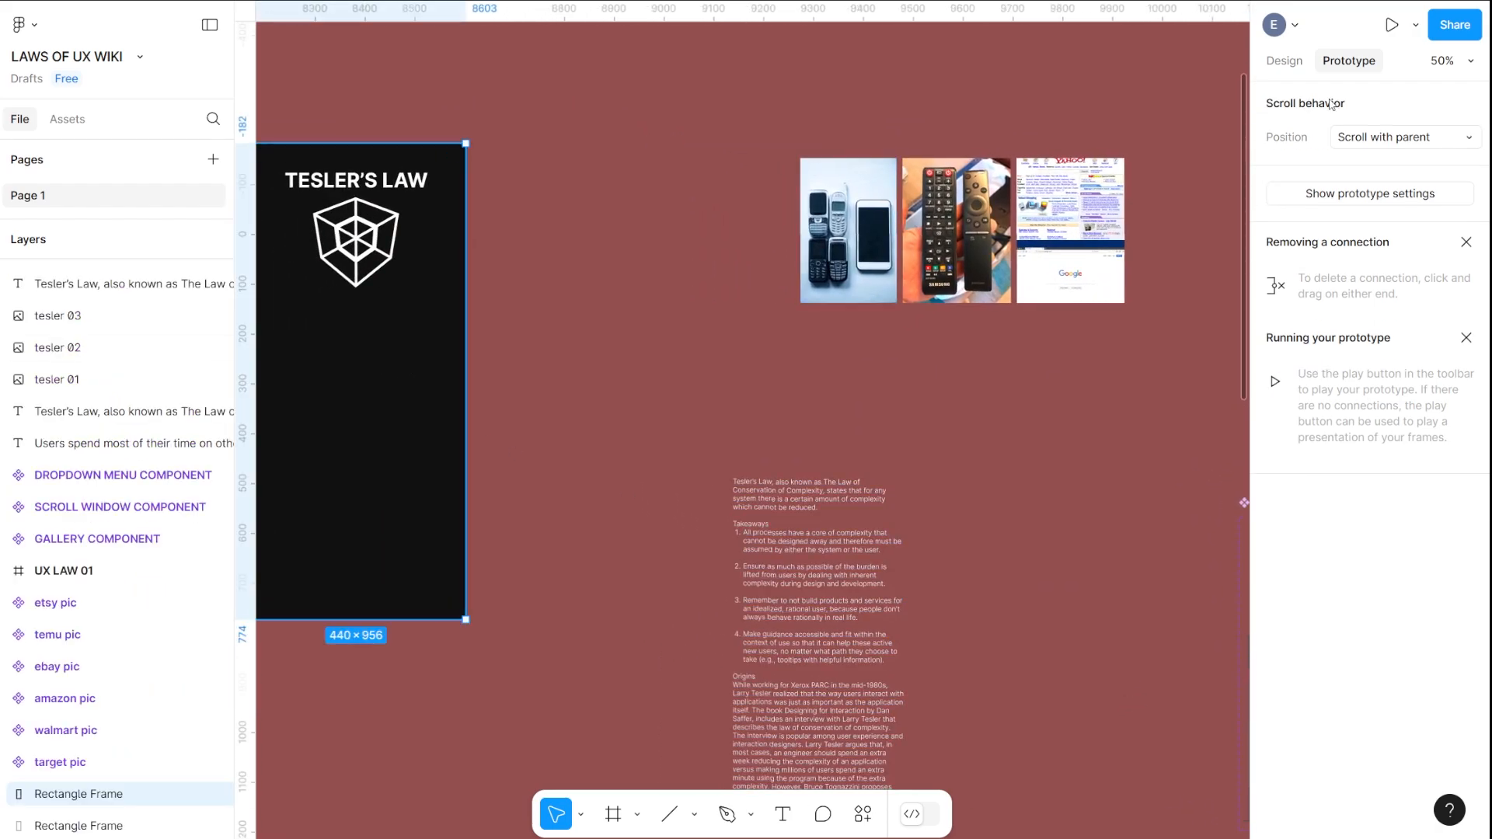
pyautogui.click(1285, 60)
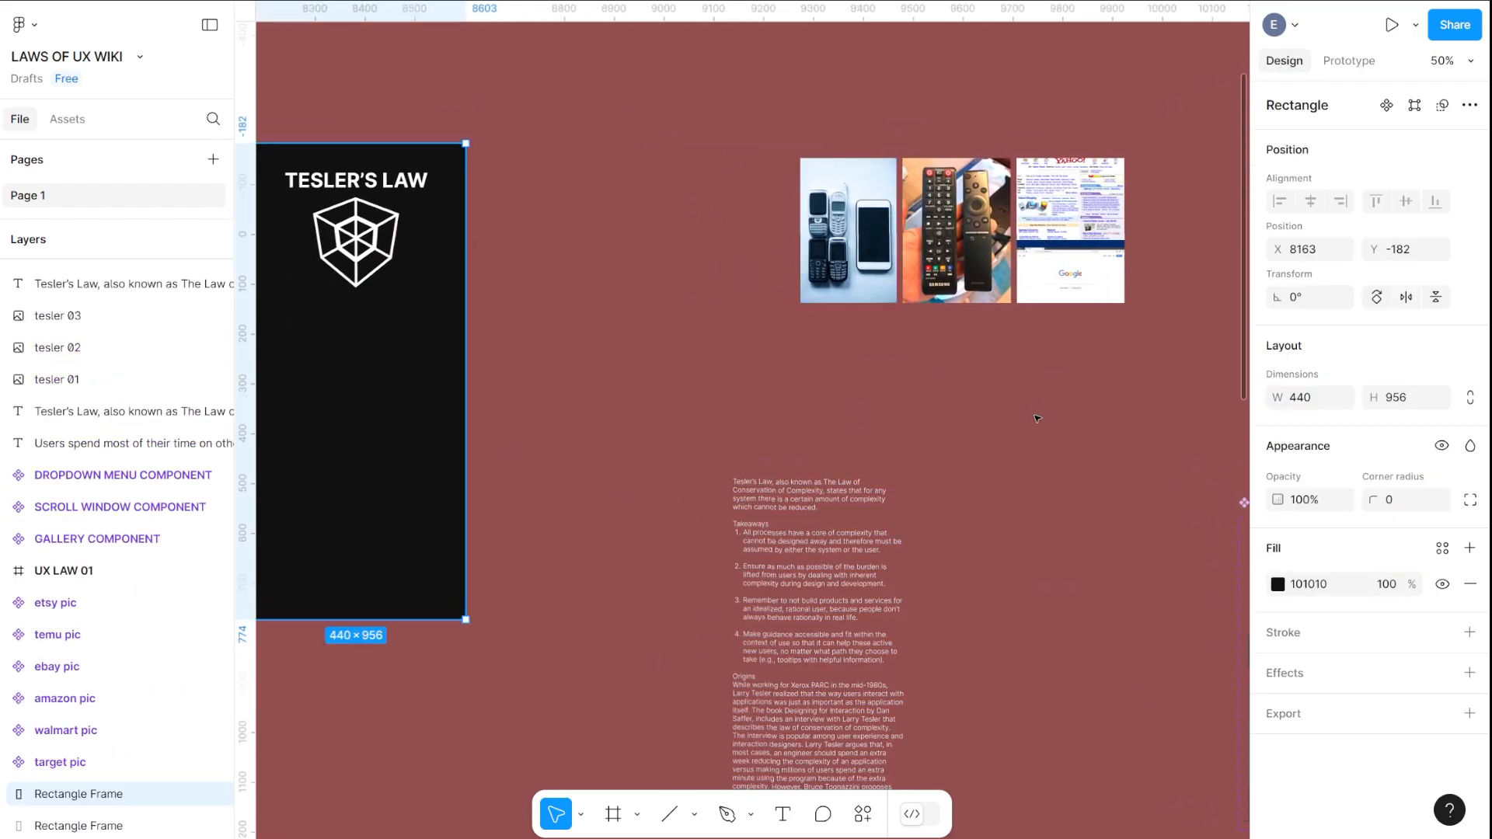
pyautogui.moveTo(1132, 423); pyautogui.dragTo(410, 263)
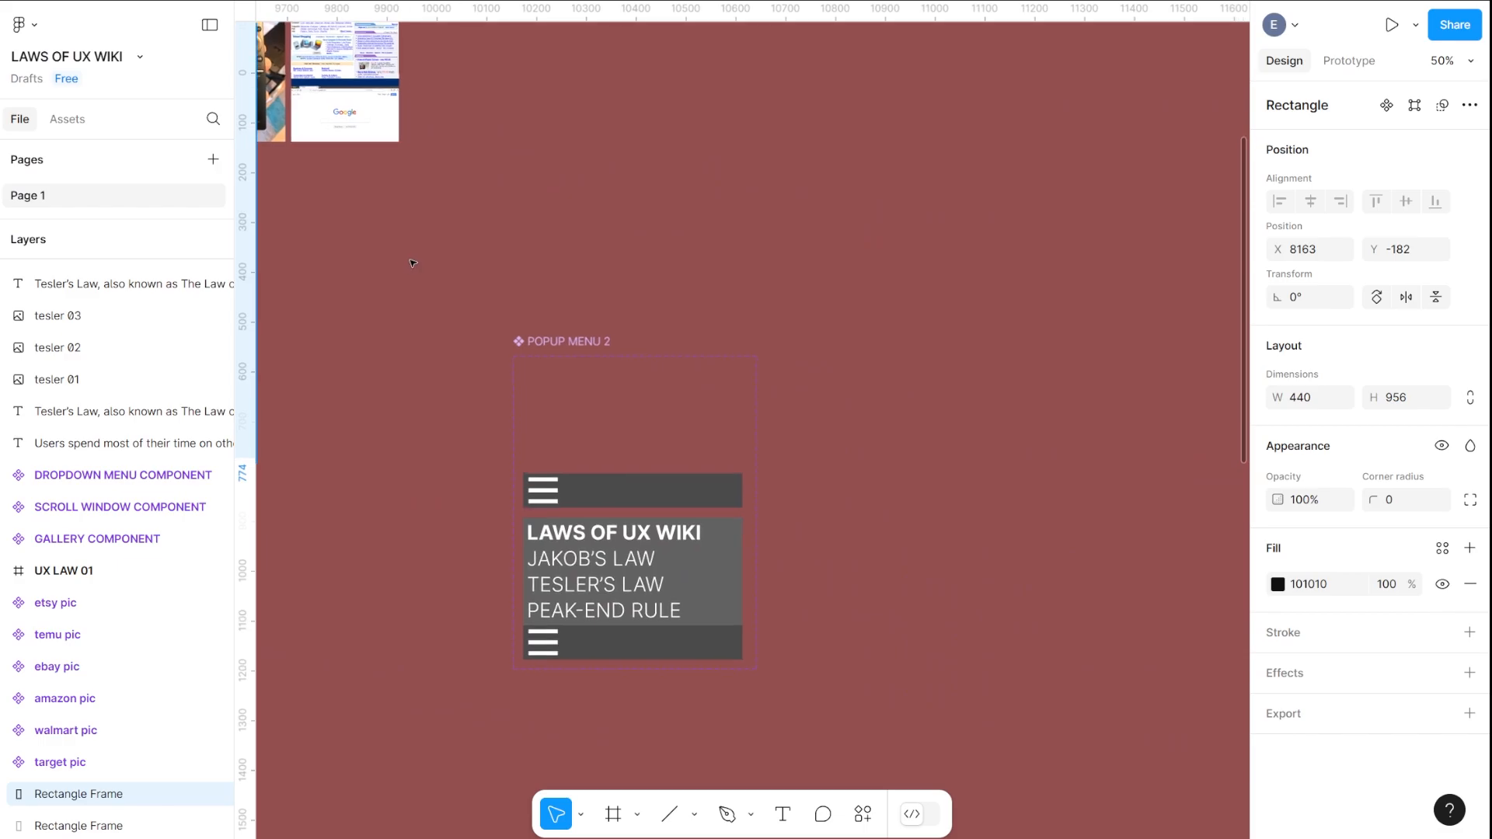
pyautogui.click(614, 814)
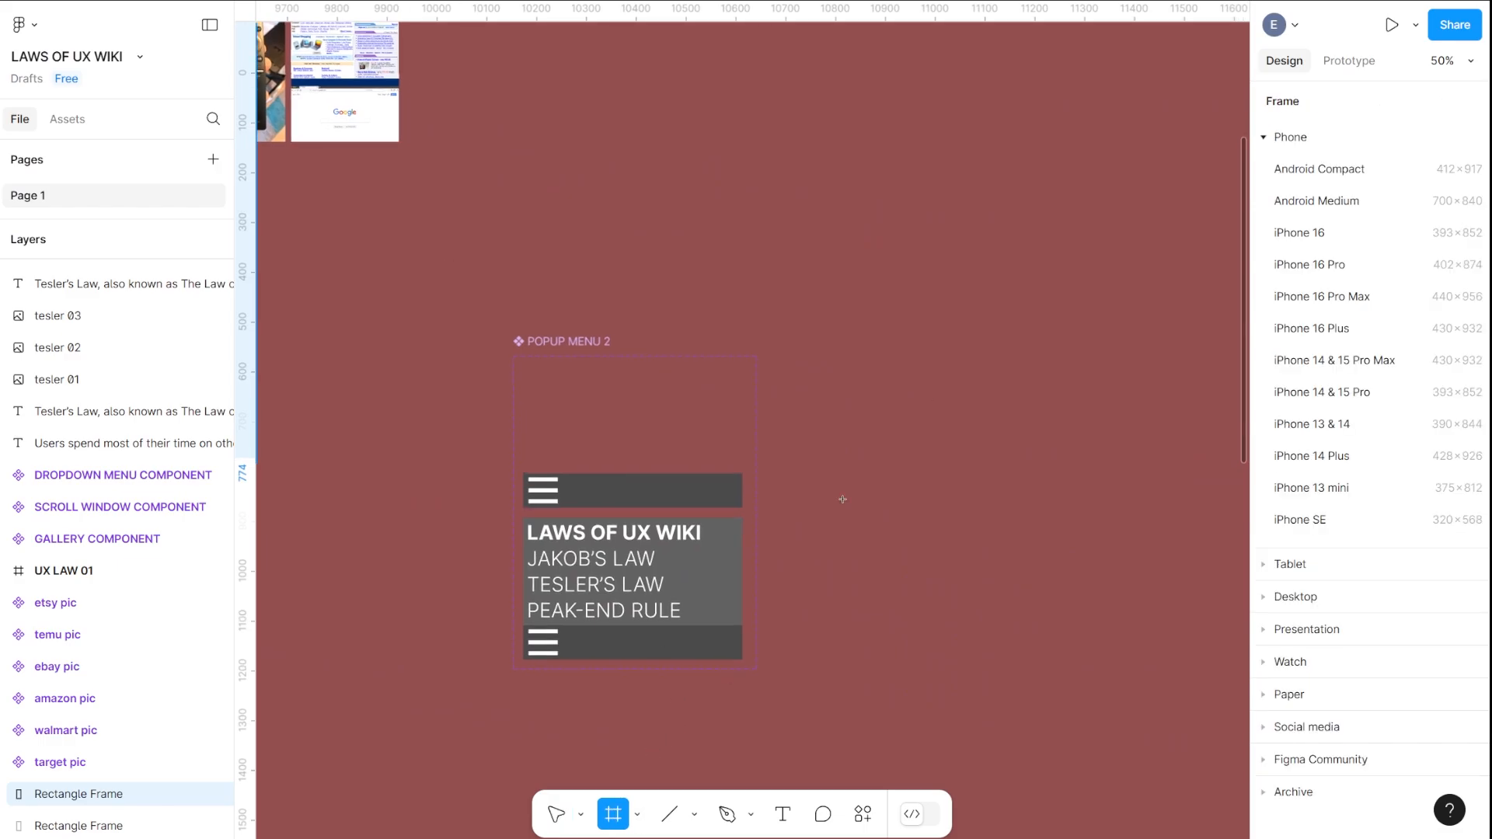
pyautogui.click(911, 198)
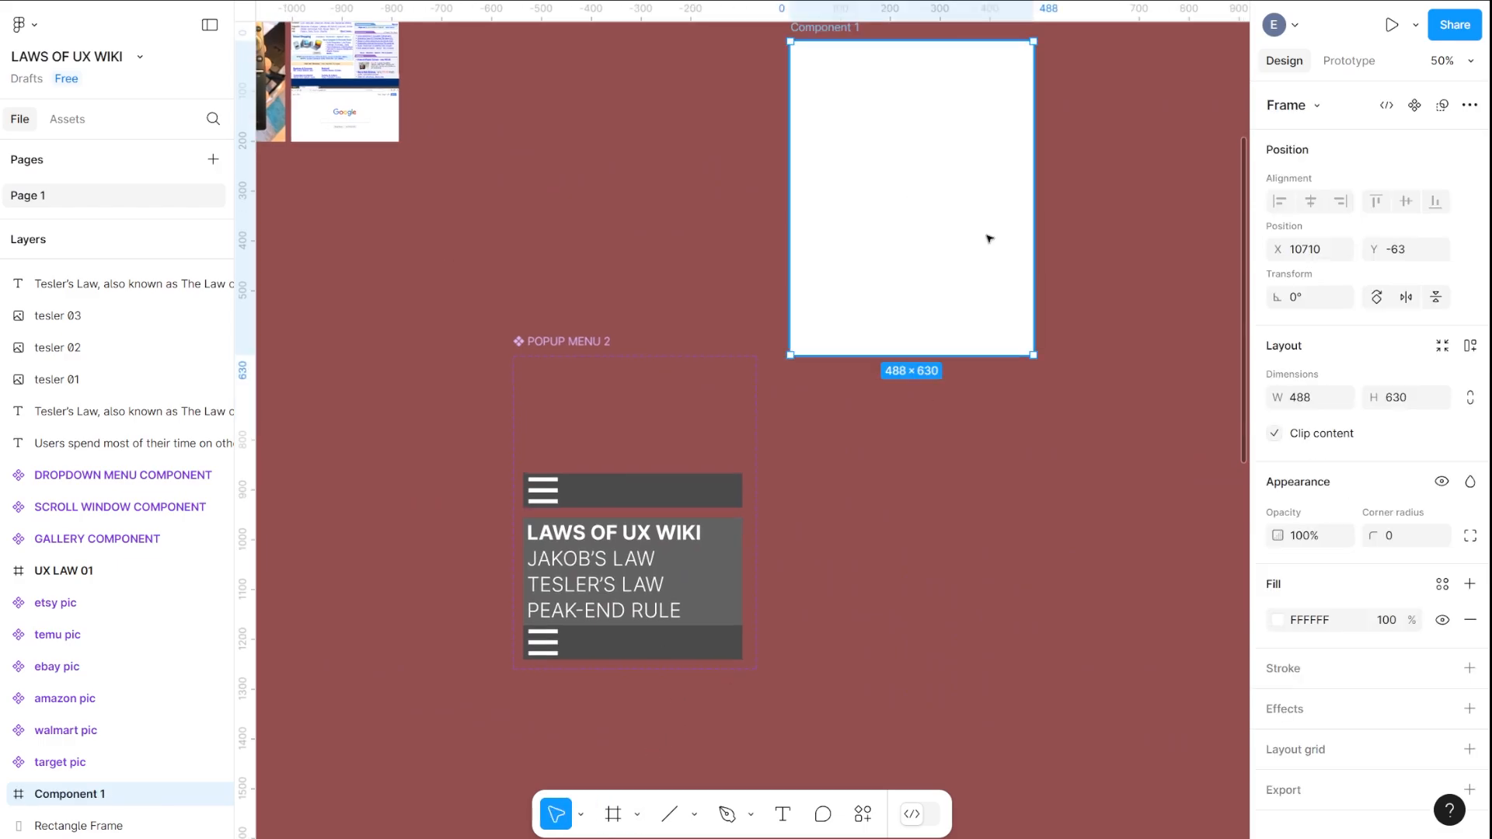
# Resize the new frame to 440 × 956 and move it farther from the POPUP MENU 2 component, to about X 10994, Y 191
pyautogui.click(1307, 397)
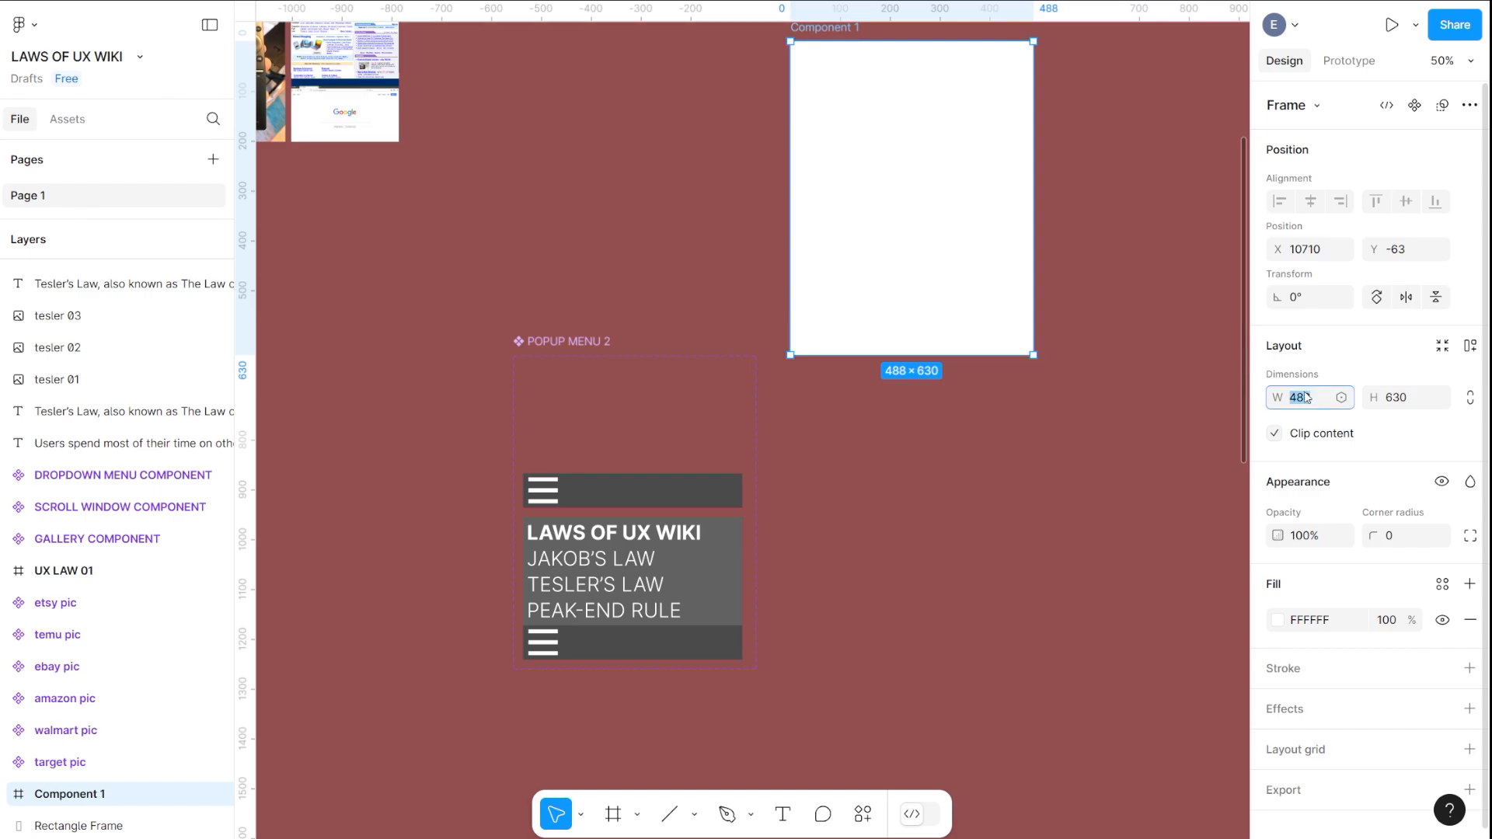
pyautogui.write('440')
pyautogui.click(1410, 400)
pyautogui.write('956')
pyautogui.press('Return')
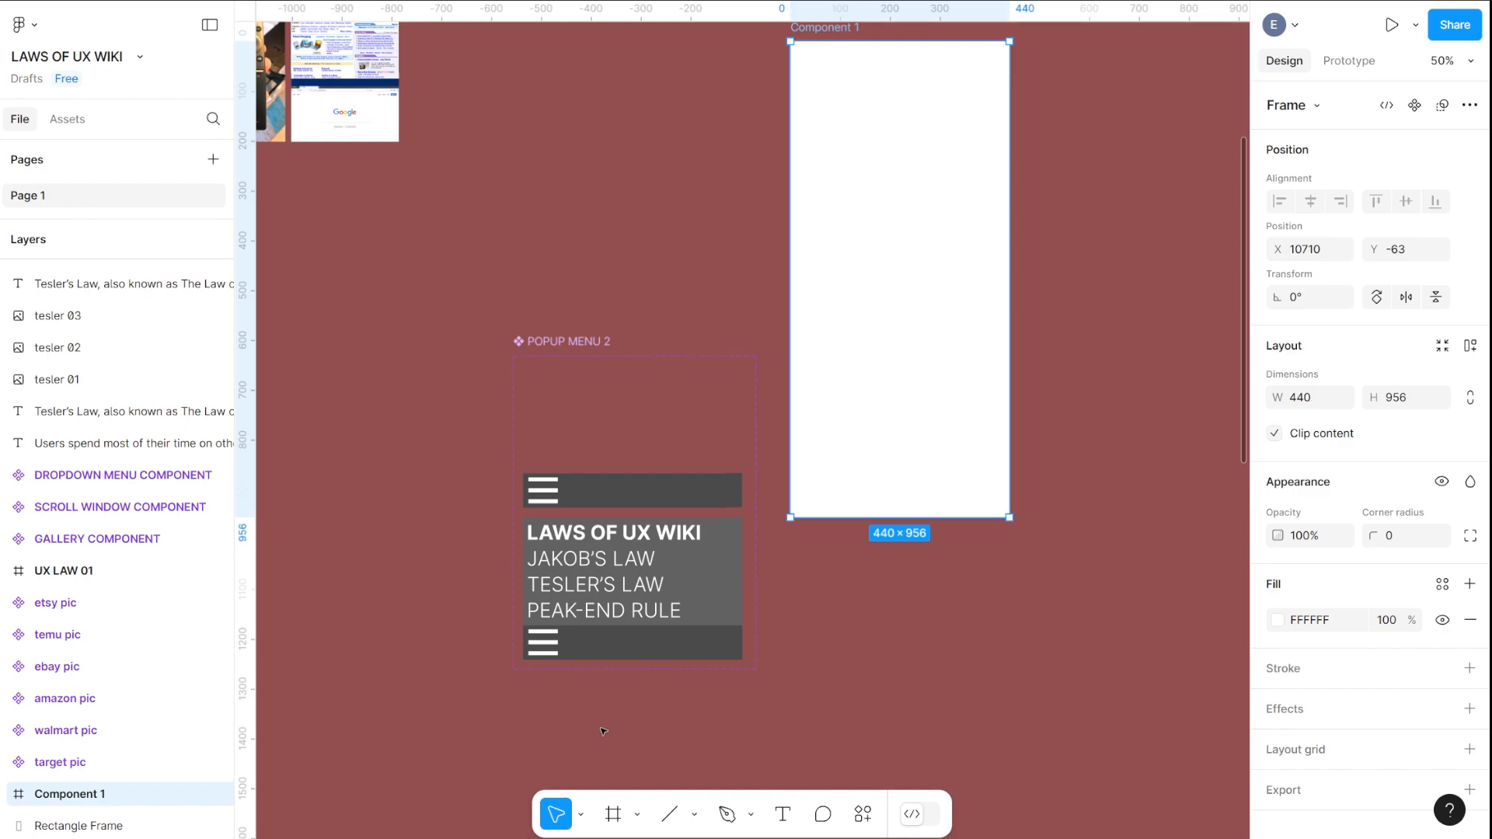
pyautogui.moveTo(946, 366); pyautogui.dragTo(1087, 493)
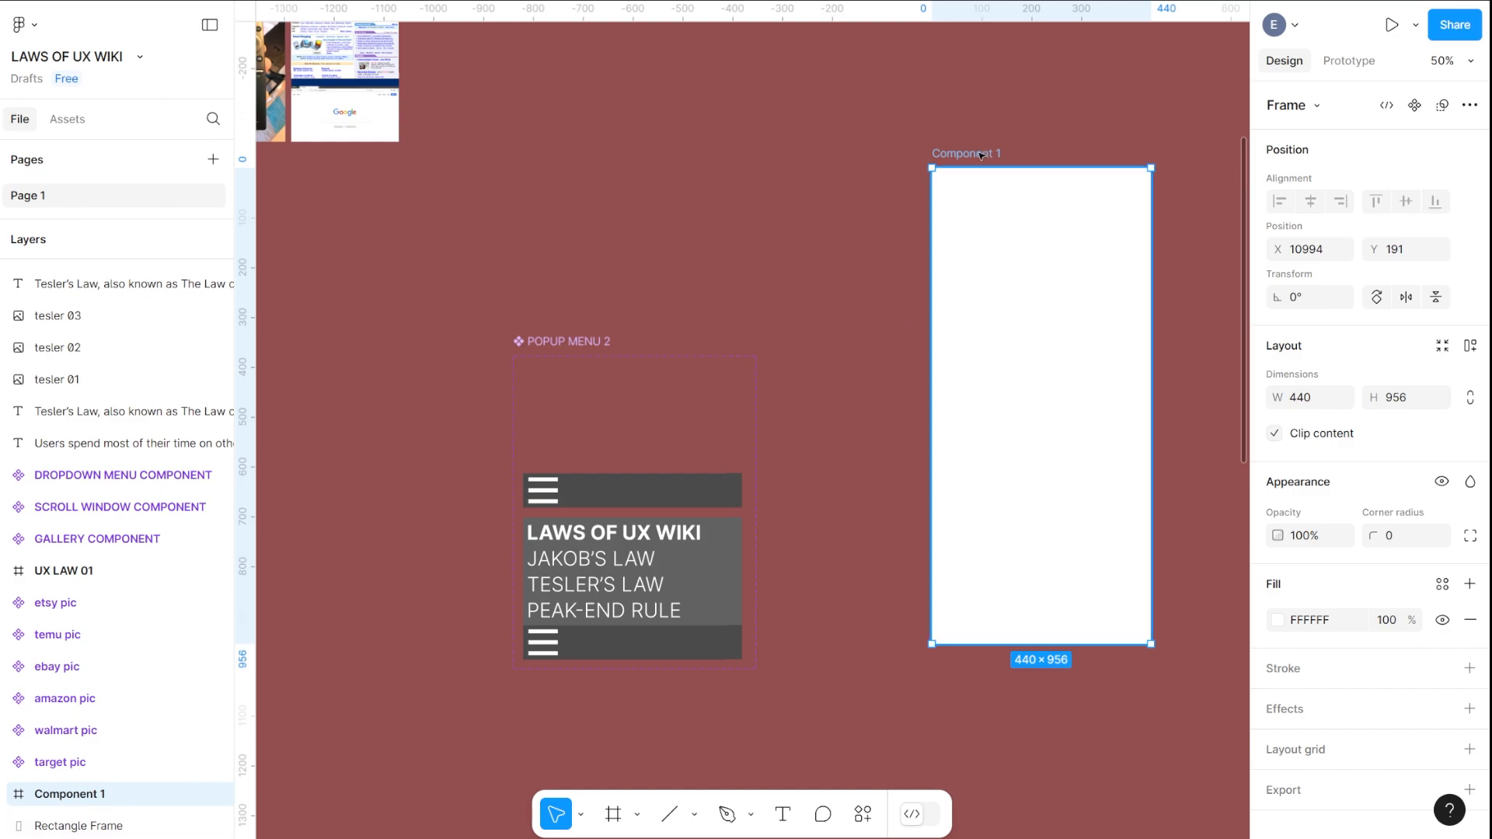
# Rename the new 440 × 956 frame to UX LAW 02
pyautogui.click(614, 816)
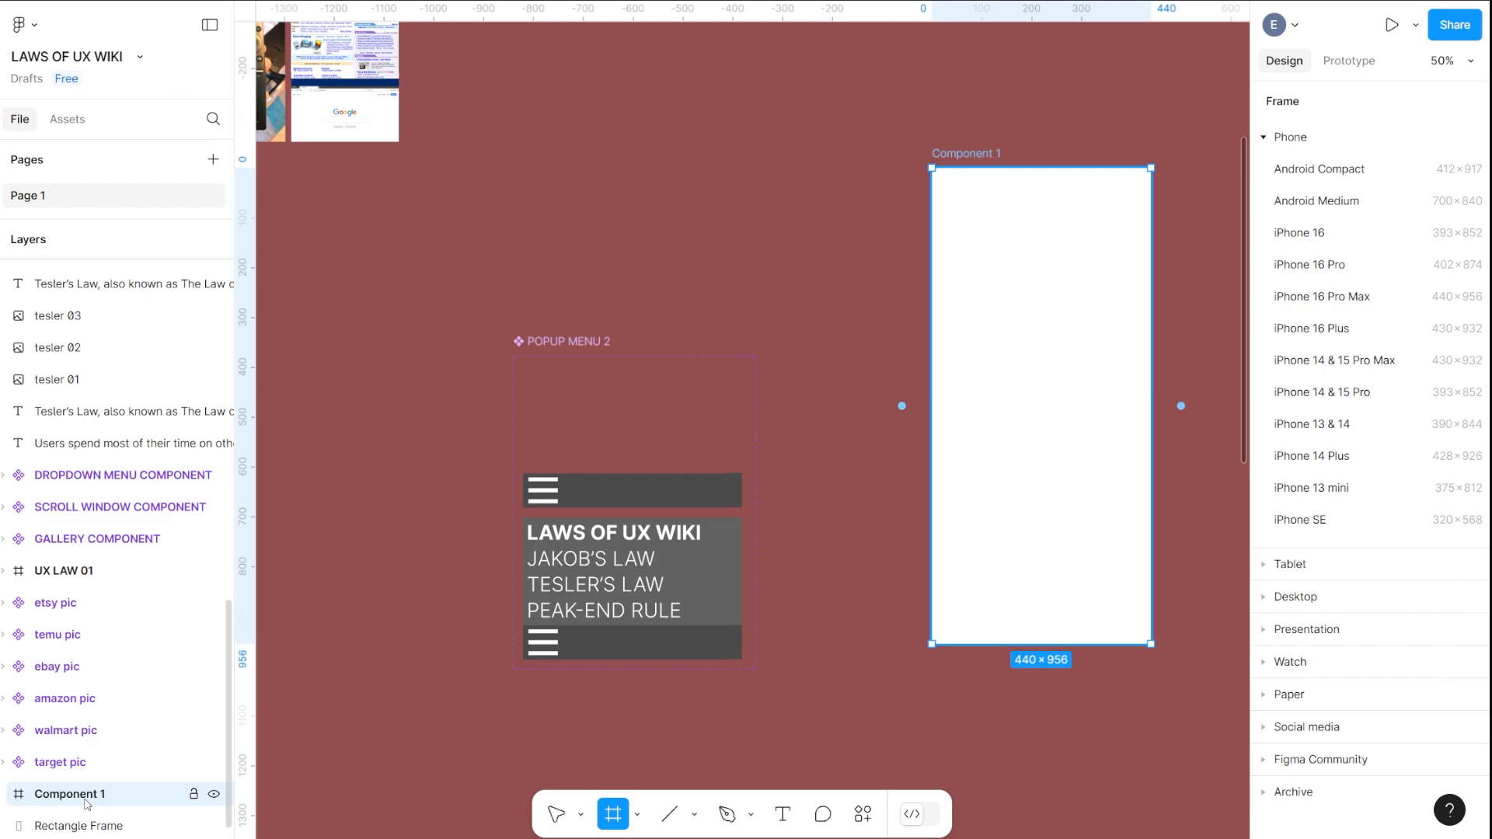
pyautogui.click(638, 815)
pyautogui.click(638, 815)
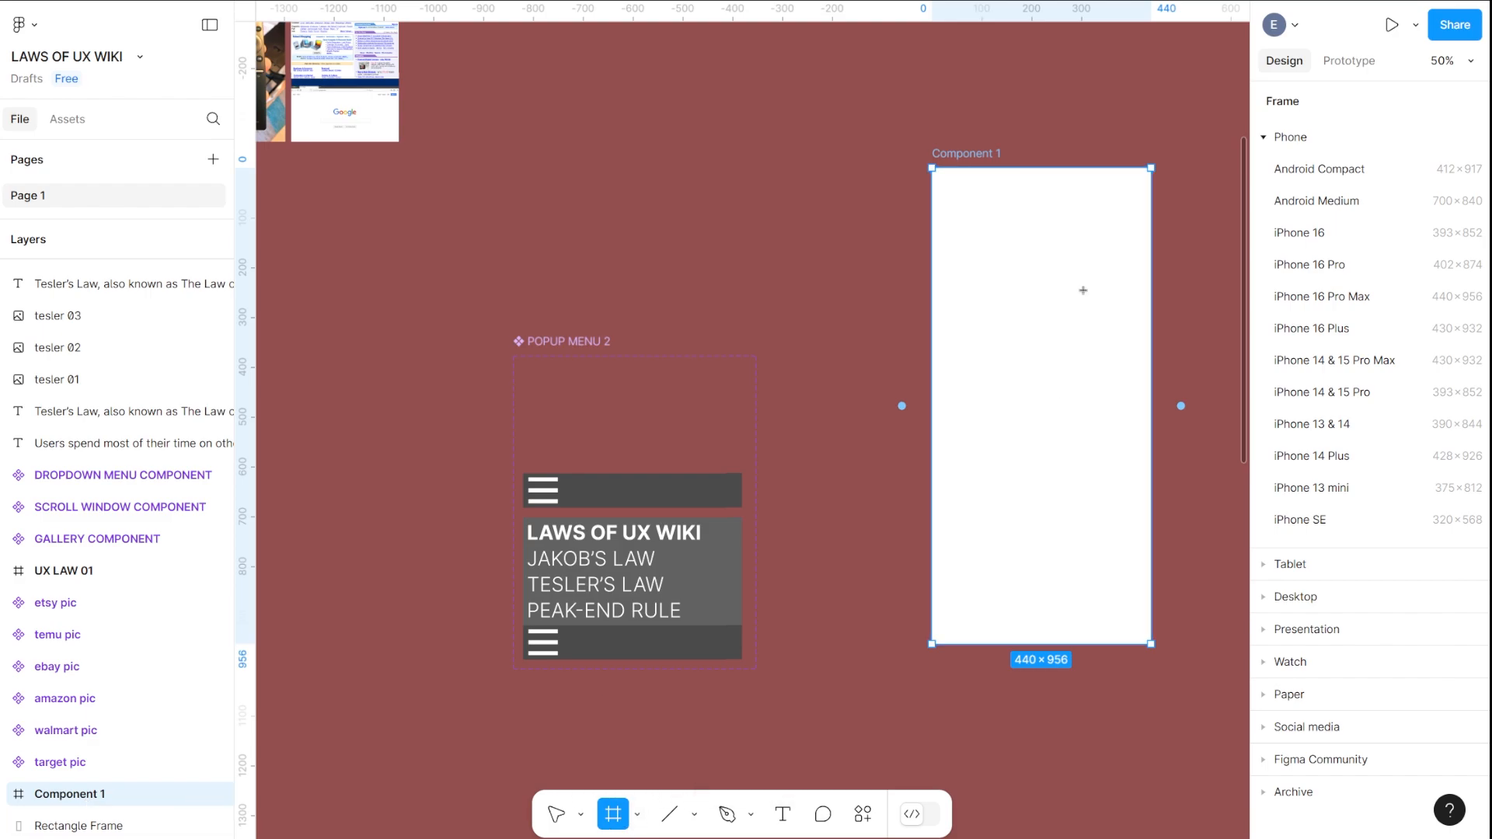
pyautogui.doubleClick(70, 796)
pyautogui.write('UX LAW 02')
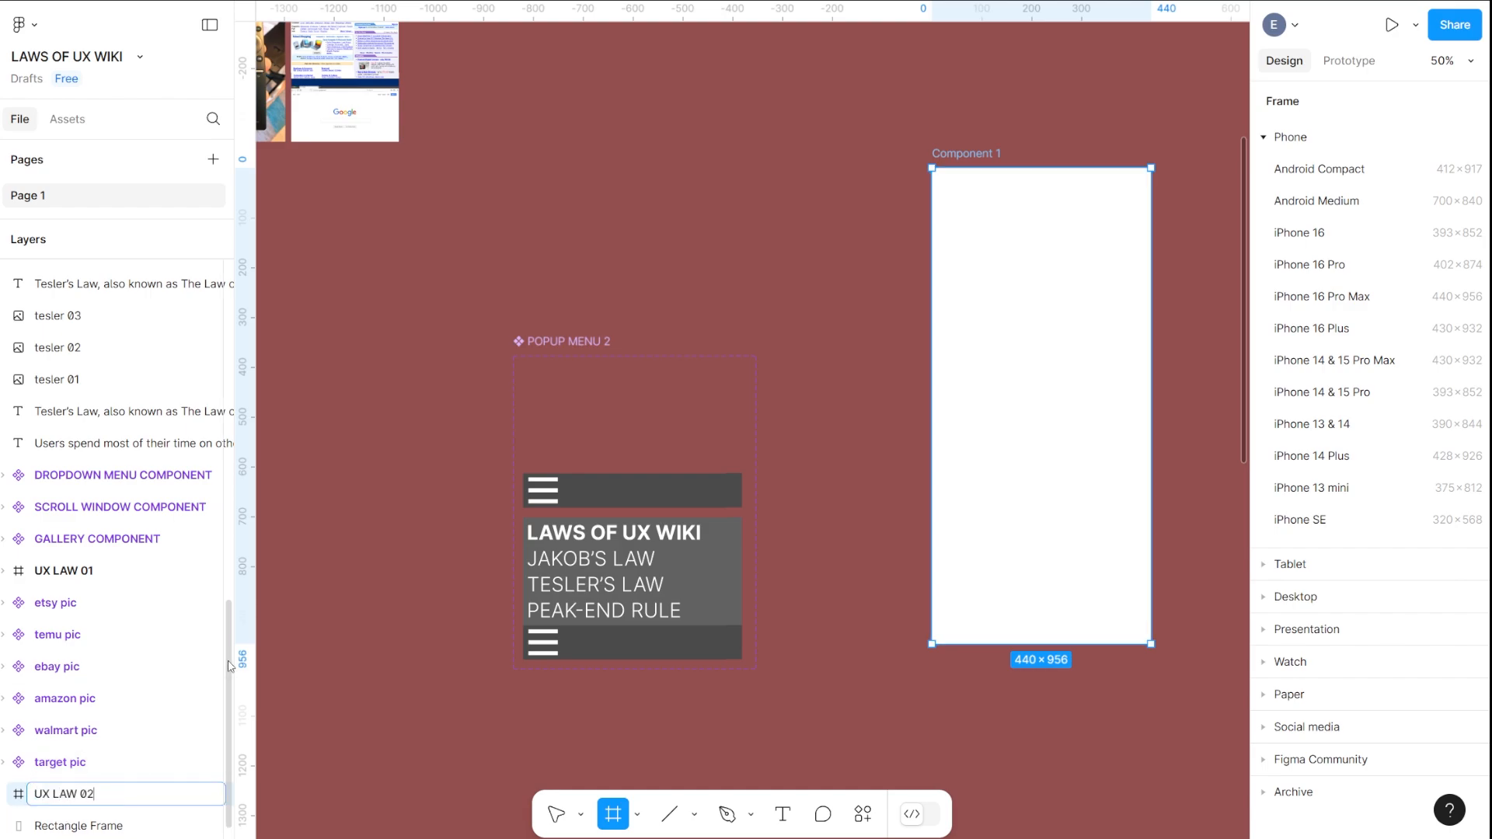
pyautogui.press('Return')
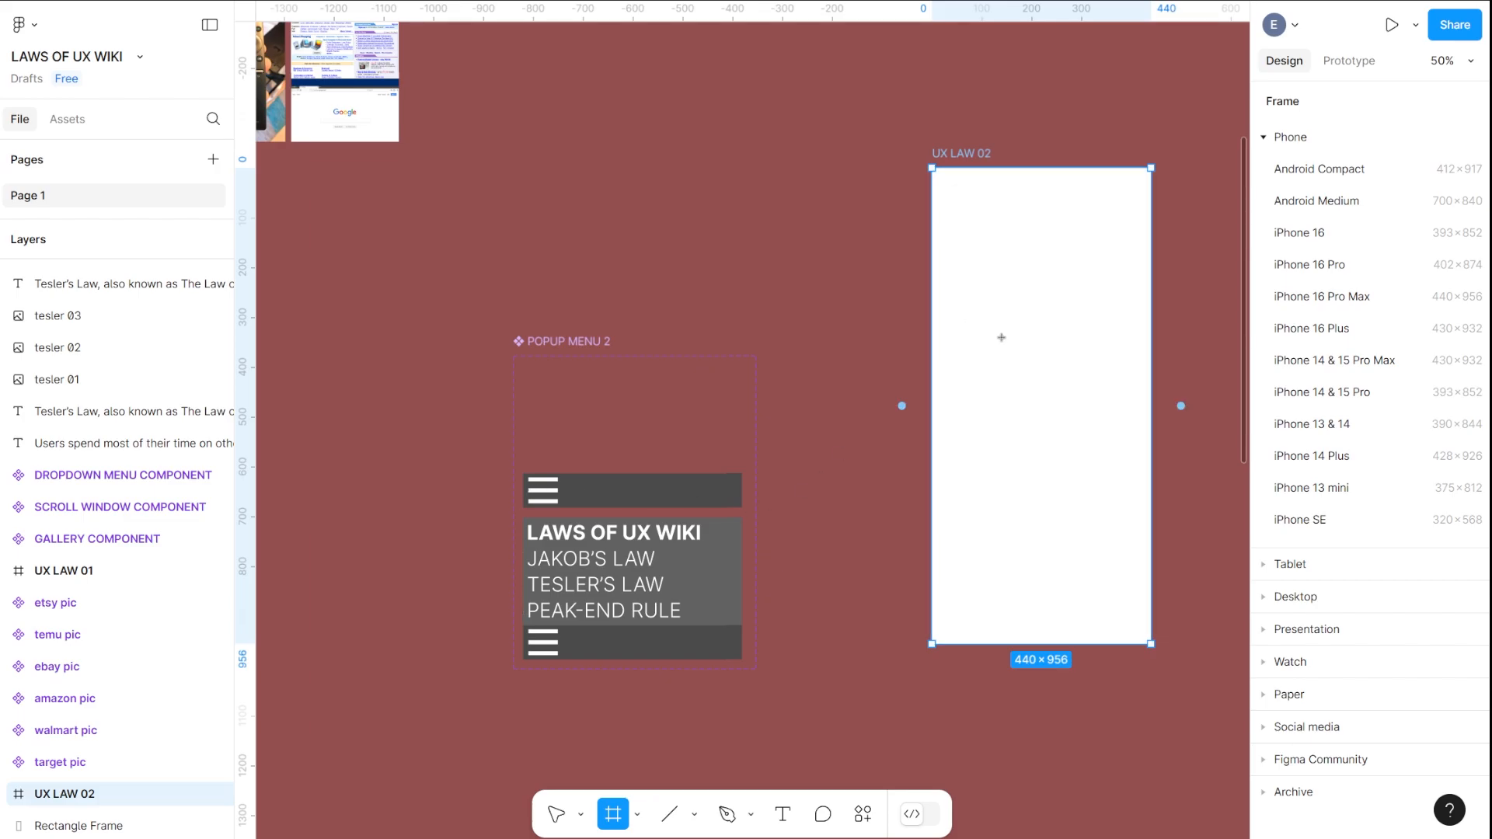
# Set the UX LAW 02 frame's fill colour to dark grey 171717
pyautogui.moveTo(732, 272); pyautogui.dragTo(658, 261)
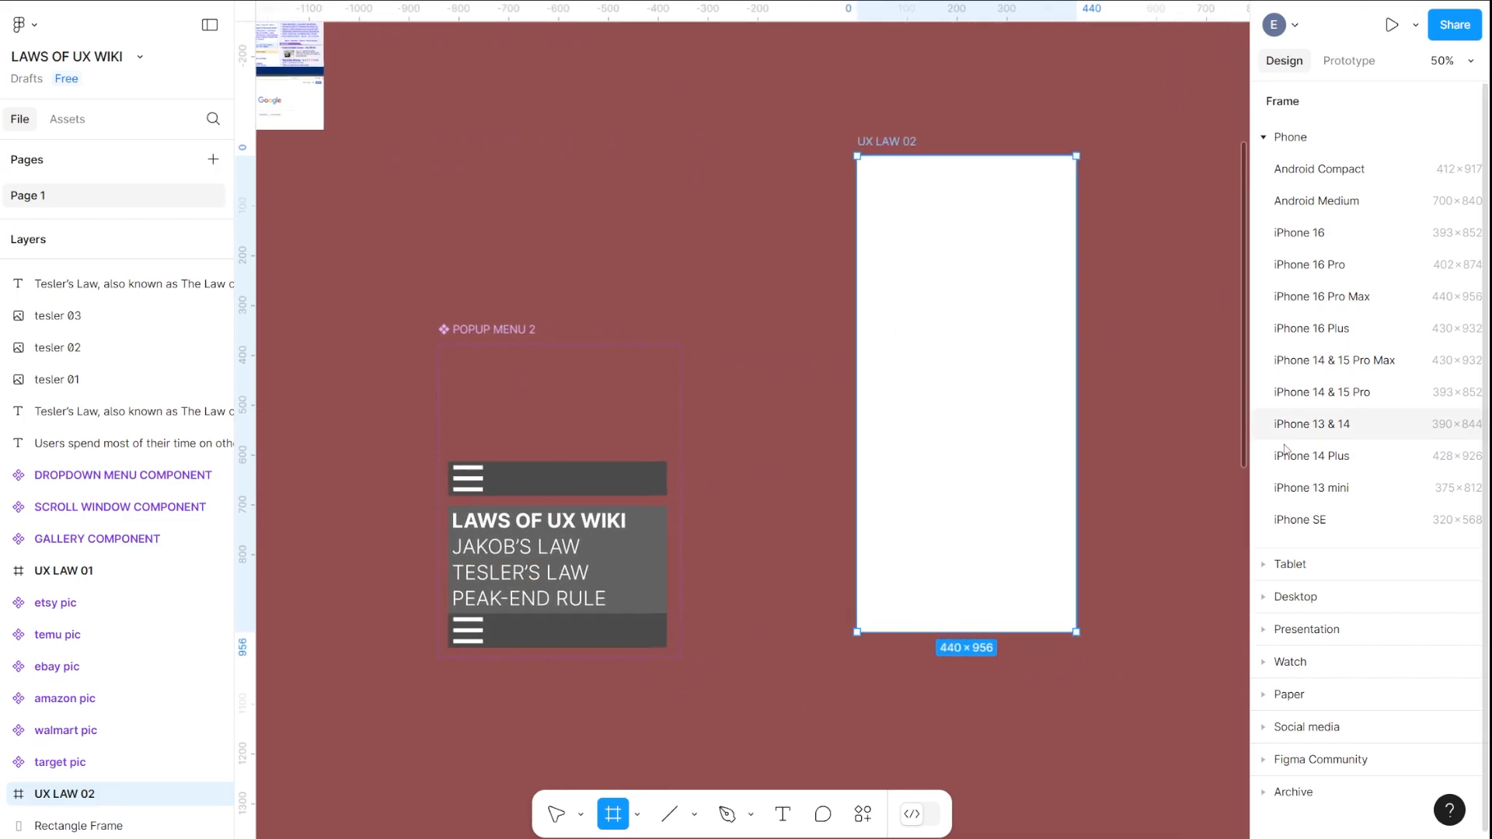
pyautogui.press('v')
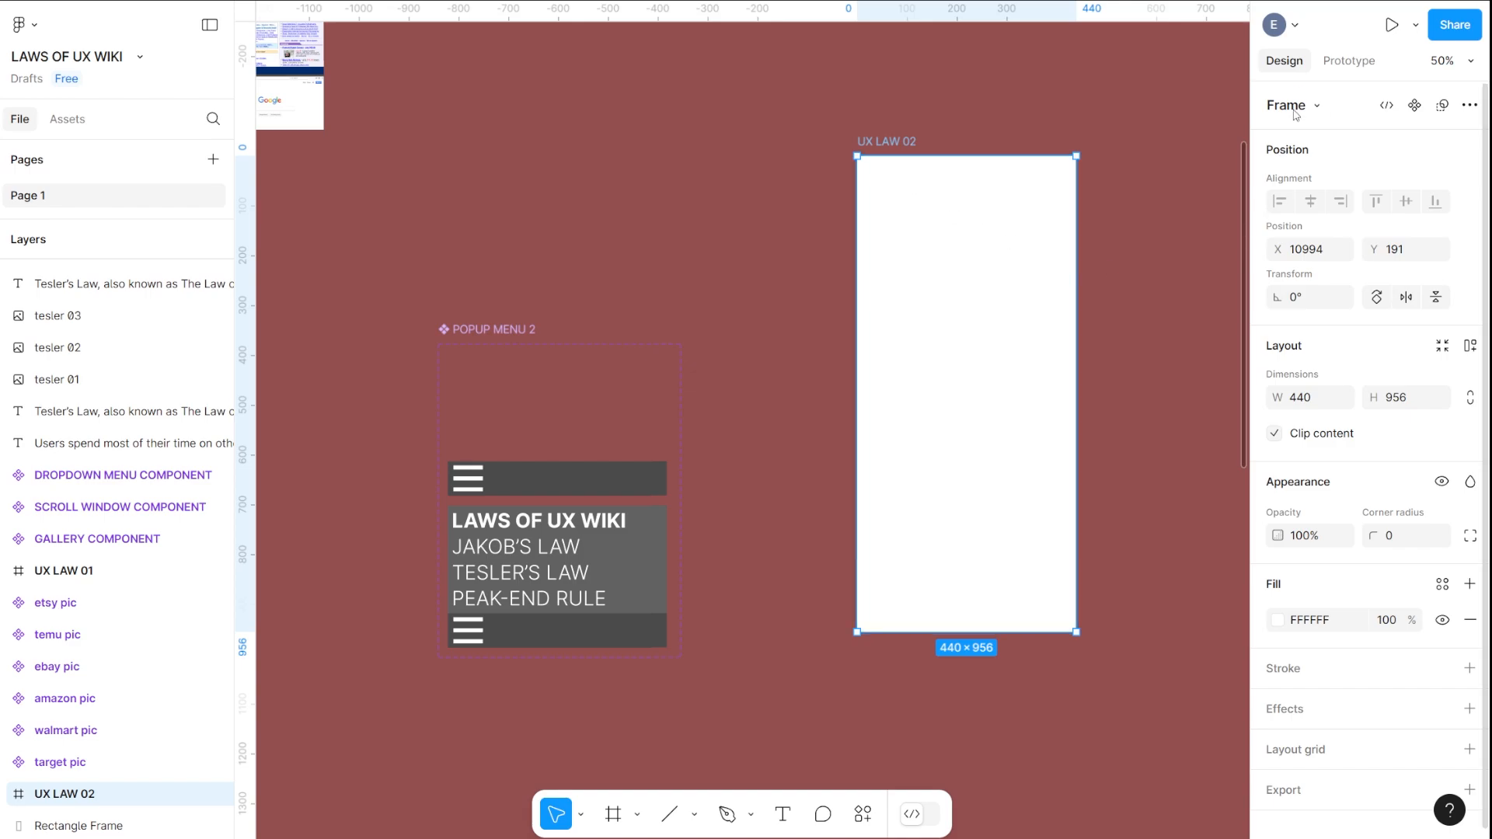
pyautogui.click(1277, 620)
pyautogui.moveTo(1016, 553); pyautogui.dragTo(963, 579)
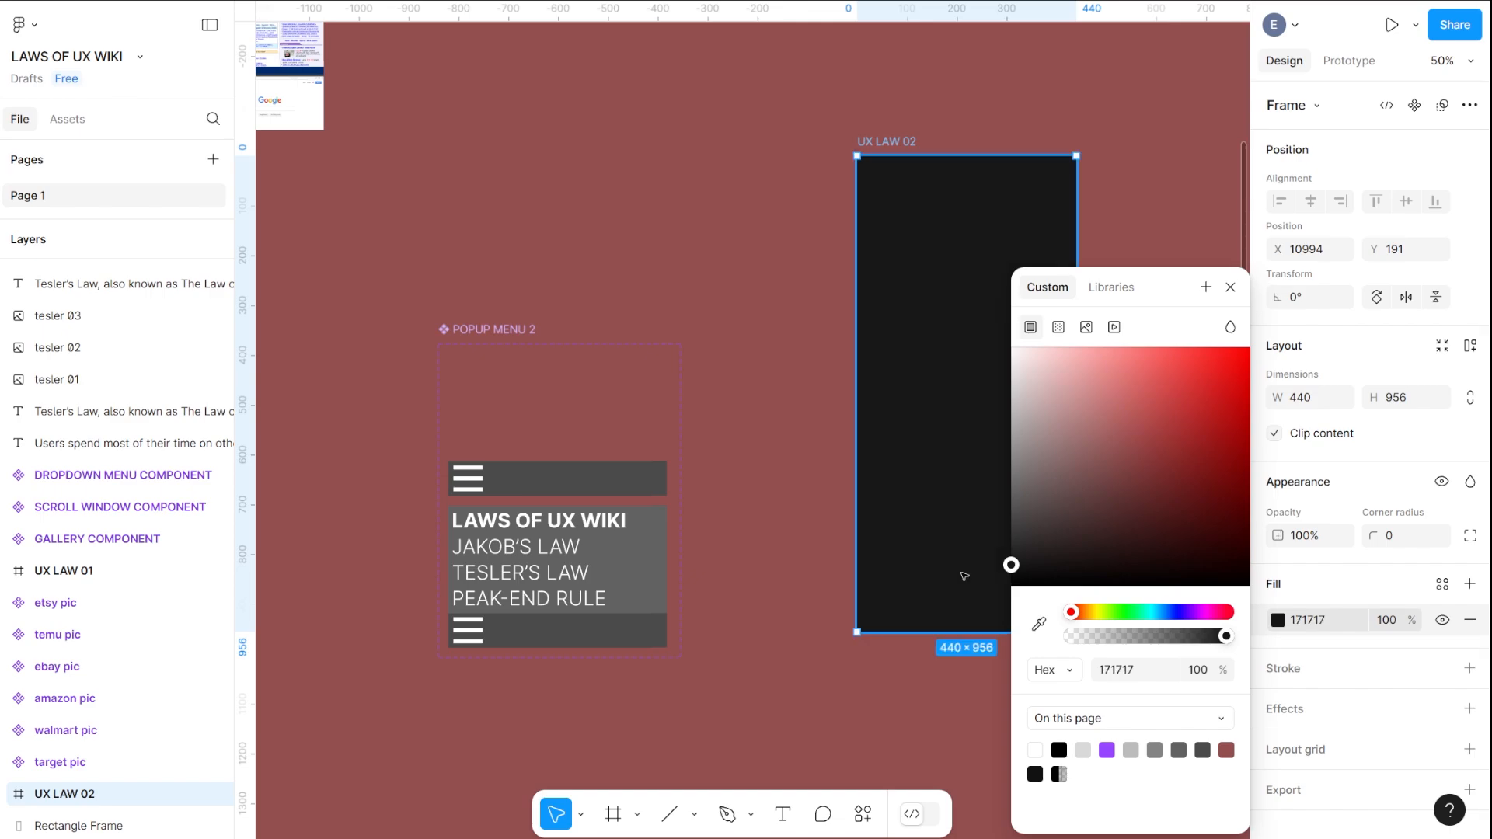
pyautogui.click(1230, 287)
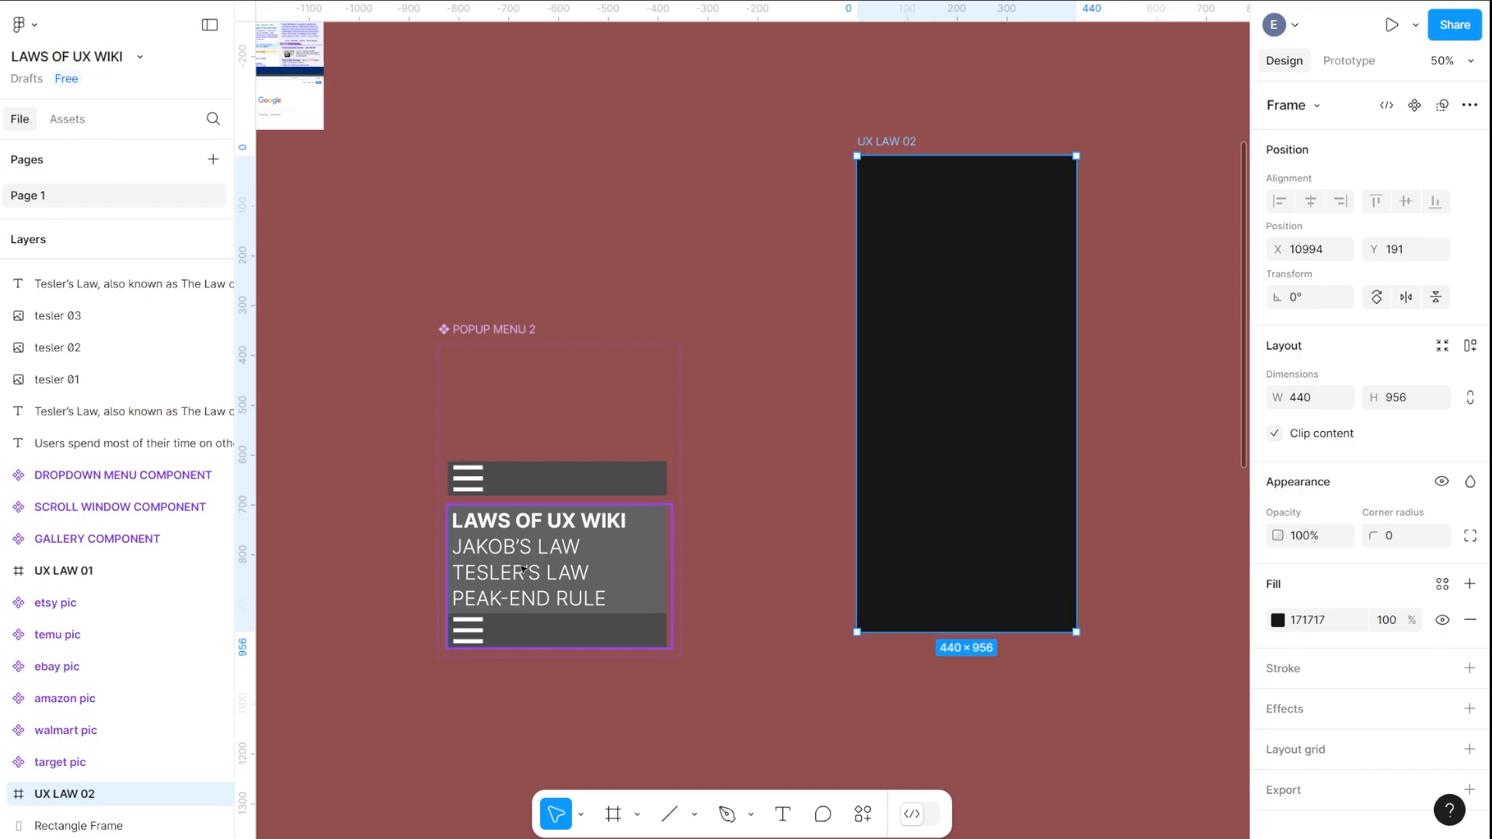
# Insert an instance of the POPUP MENU 2 component from this file's assets into the UX LAW 02 frame
pyautogui.click(68, 119)
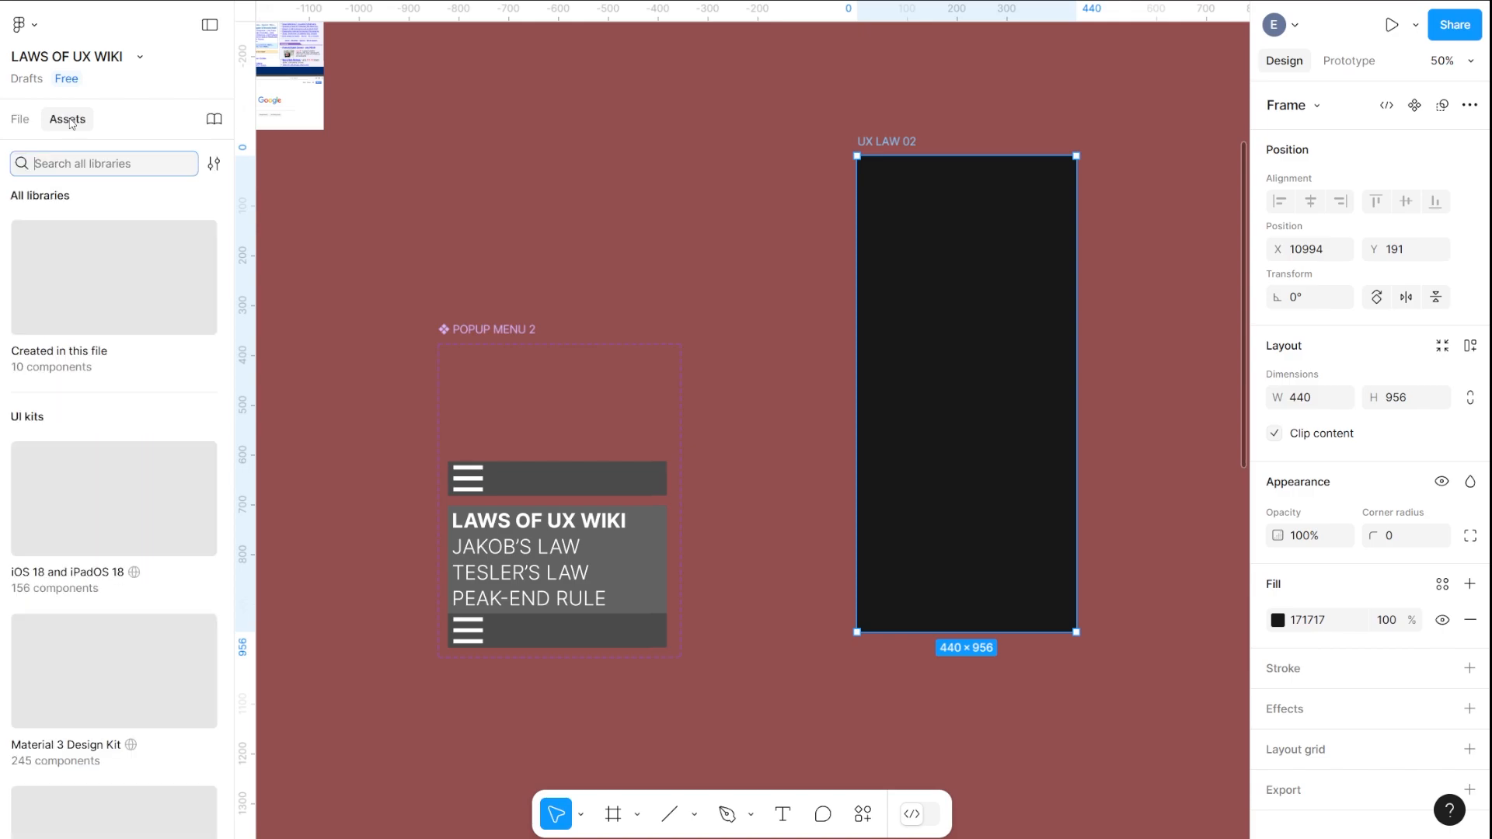
pyautogui.click(38, 313)
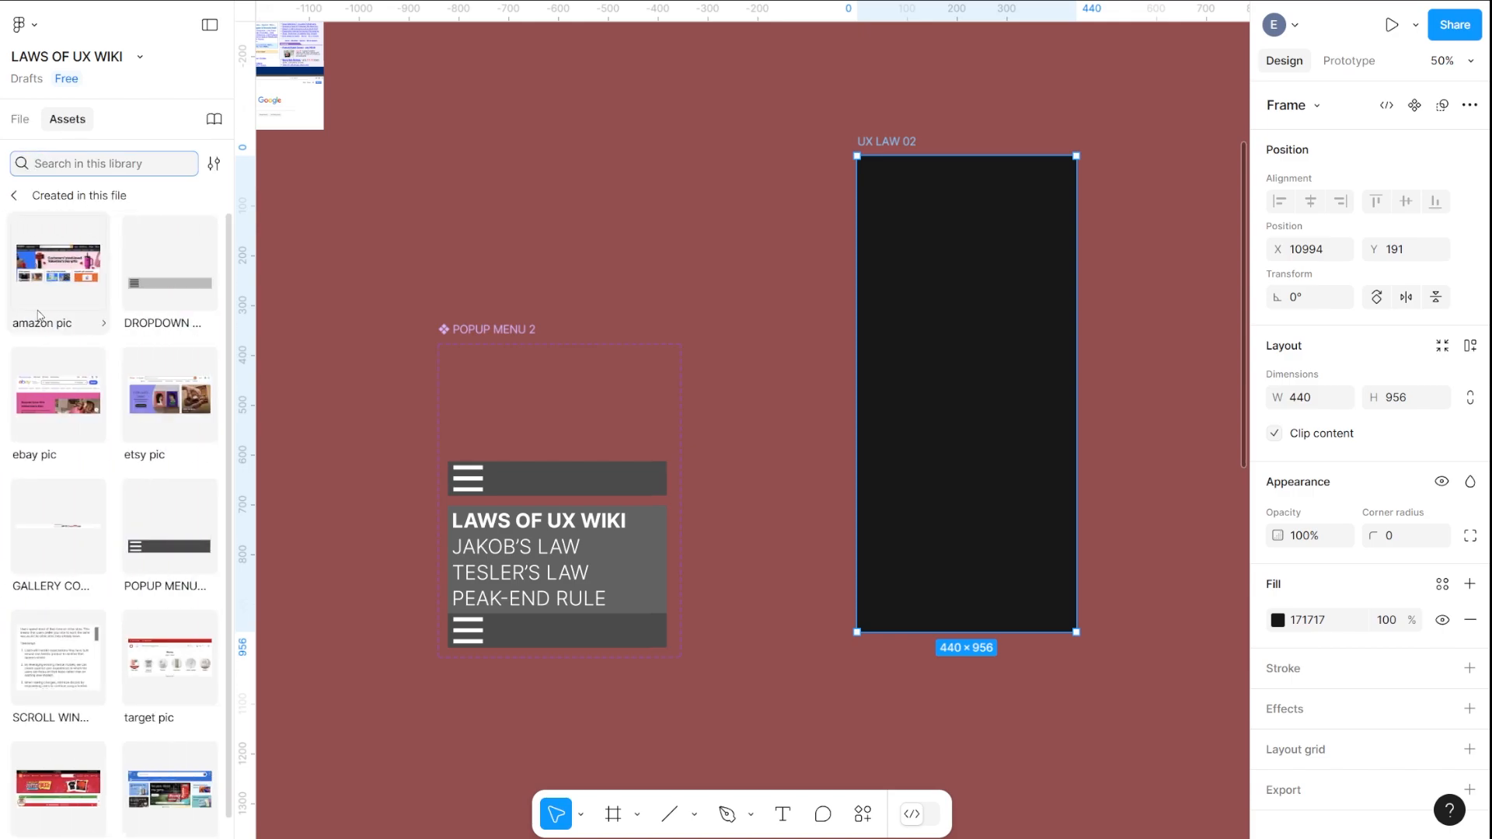
pyautogui.scroll(-1, 114, 423)
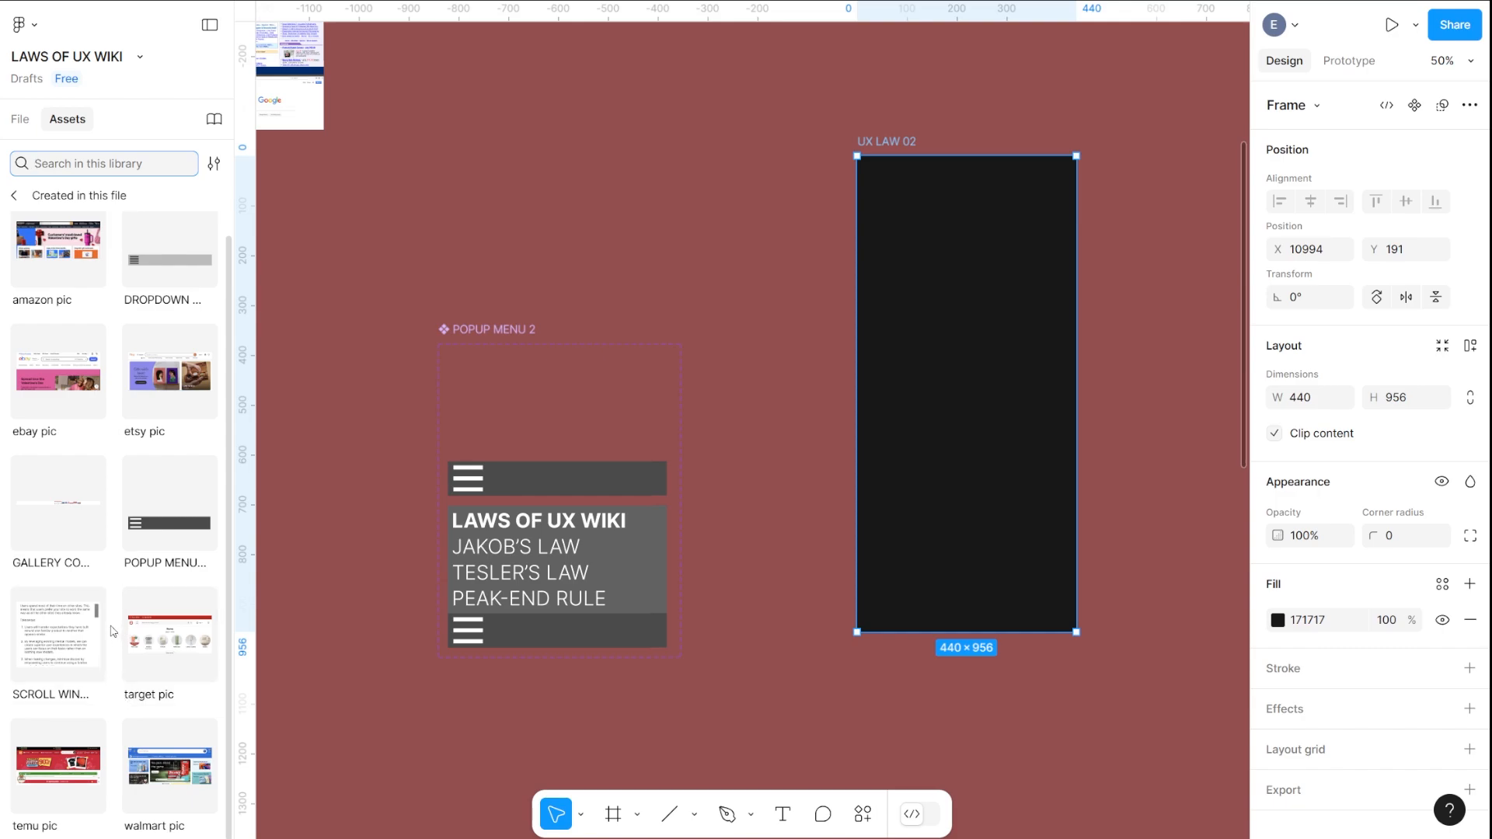
pyautogui.click(165, 542)
pyautogui.moveTo(155, 495); pyautogui.dragTo(947, 332)
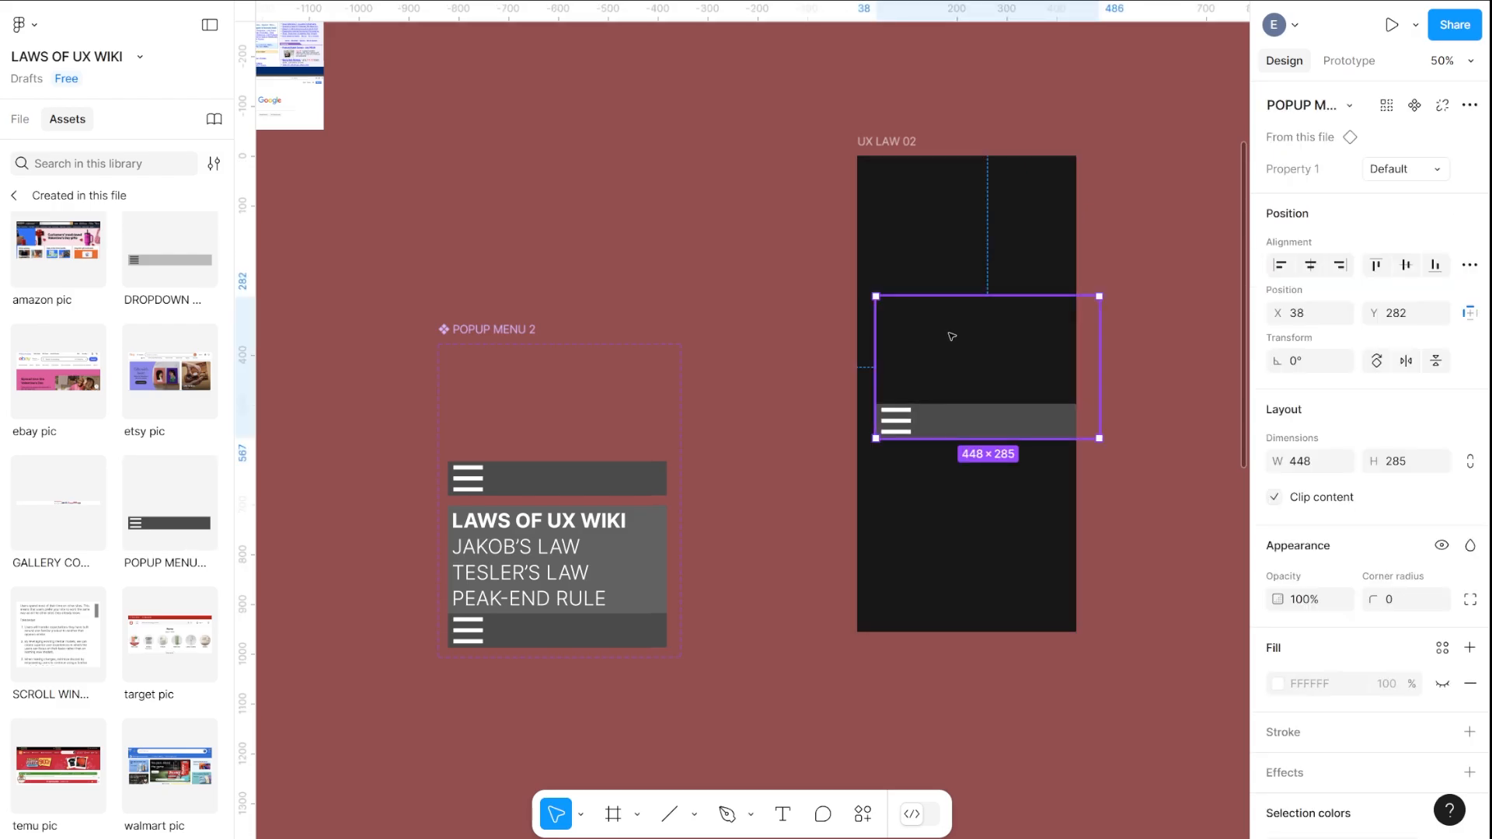
# Move the popup menu instance to the bottom-left corner of the UX LAW 02 frame, at X 0, Y 671
pyautogui.click(20, 119)
pyautogui.scroll(-2, 29, 759)
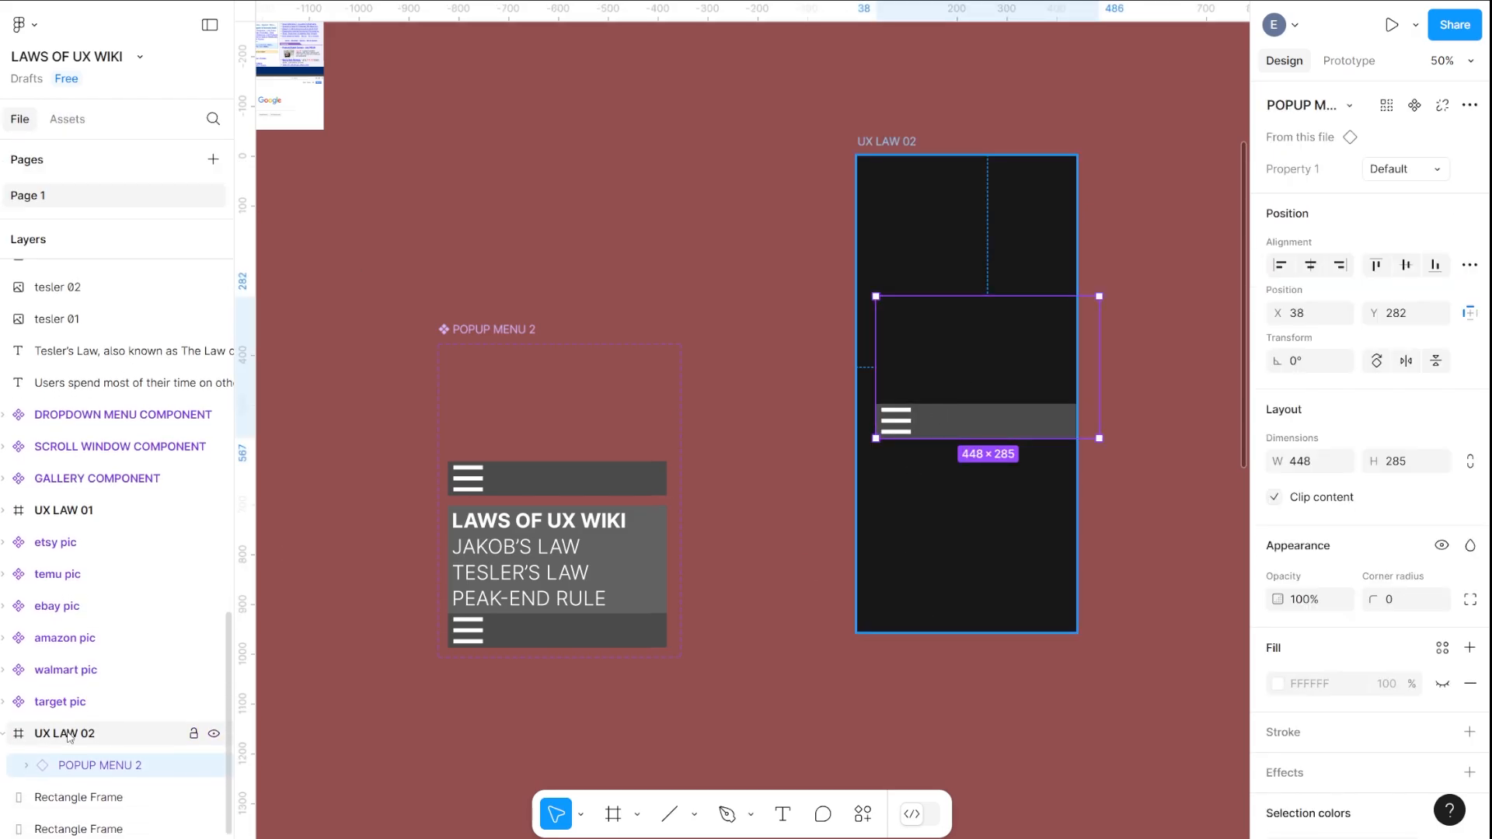
pyautogui.moveTo(913, 437); pyautogui.dragTo(940, 619)
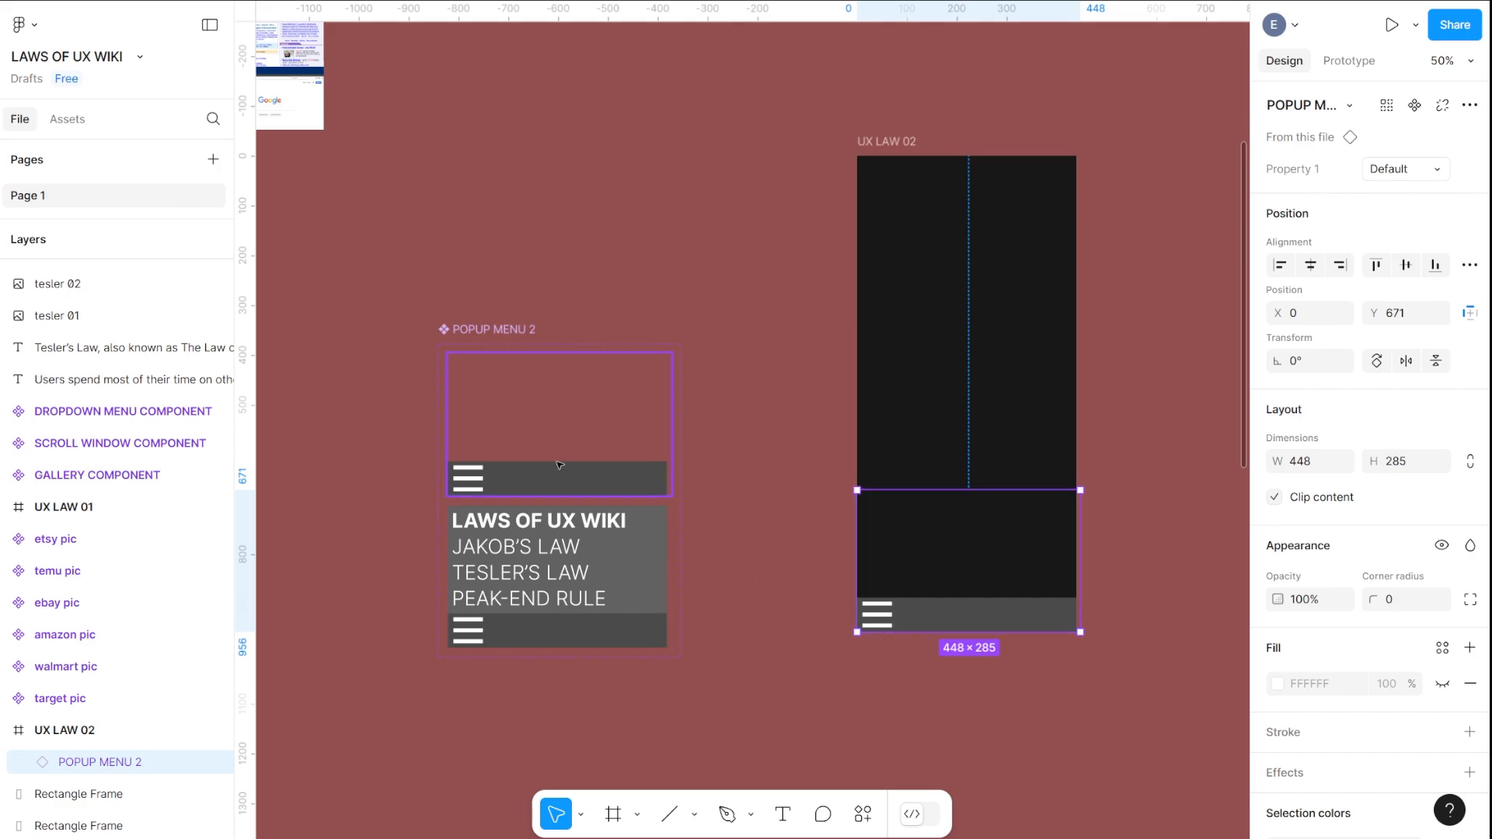
# Compare the dimensions of the Tesler's Law background rectangle, the UX LAW 02 frame and its popup menu instance
pyautogui.hscroll(-12, 490, 417)
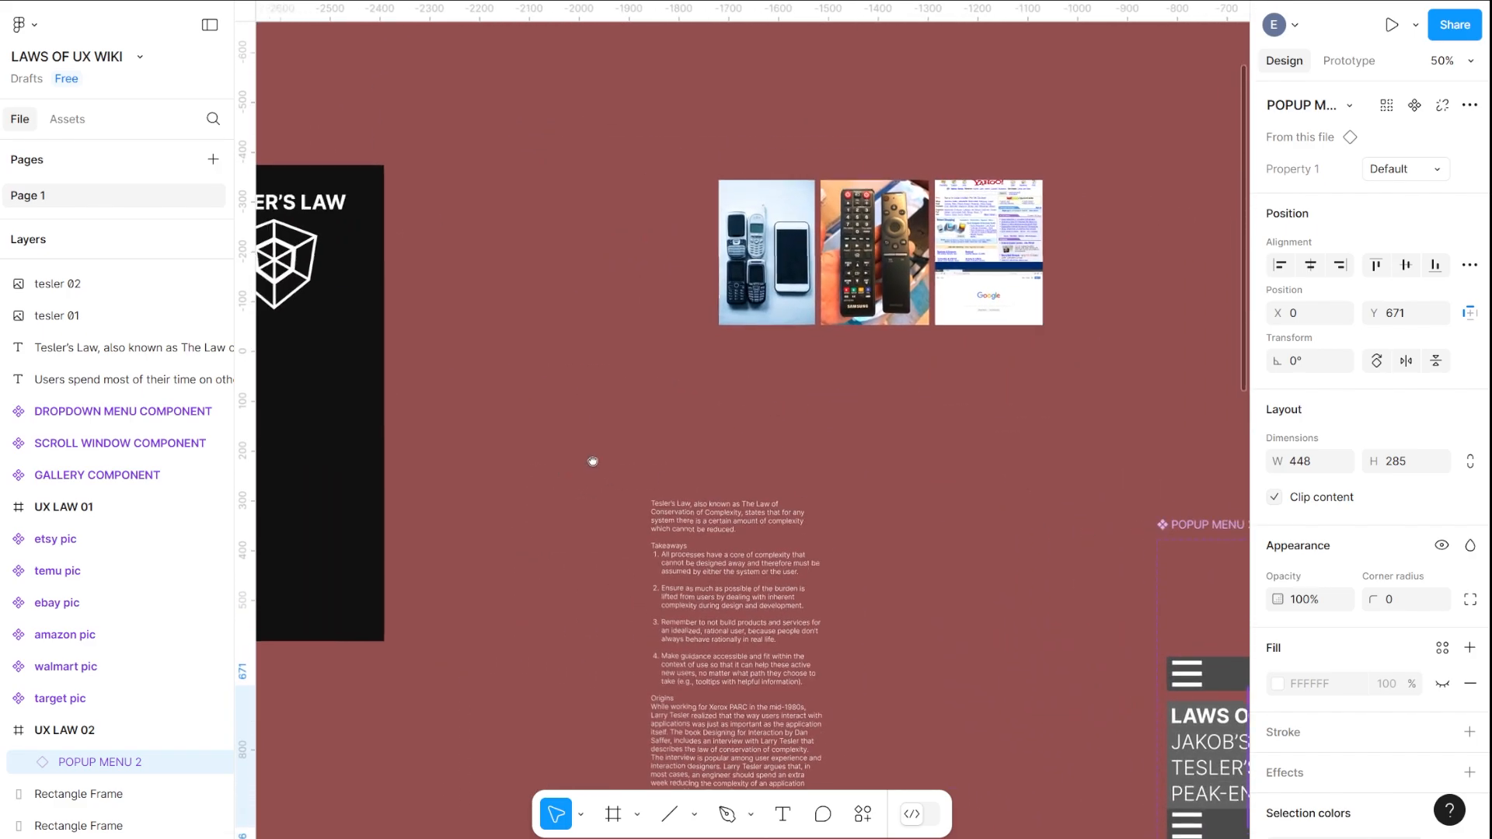
pyautogui.click(619, 370)
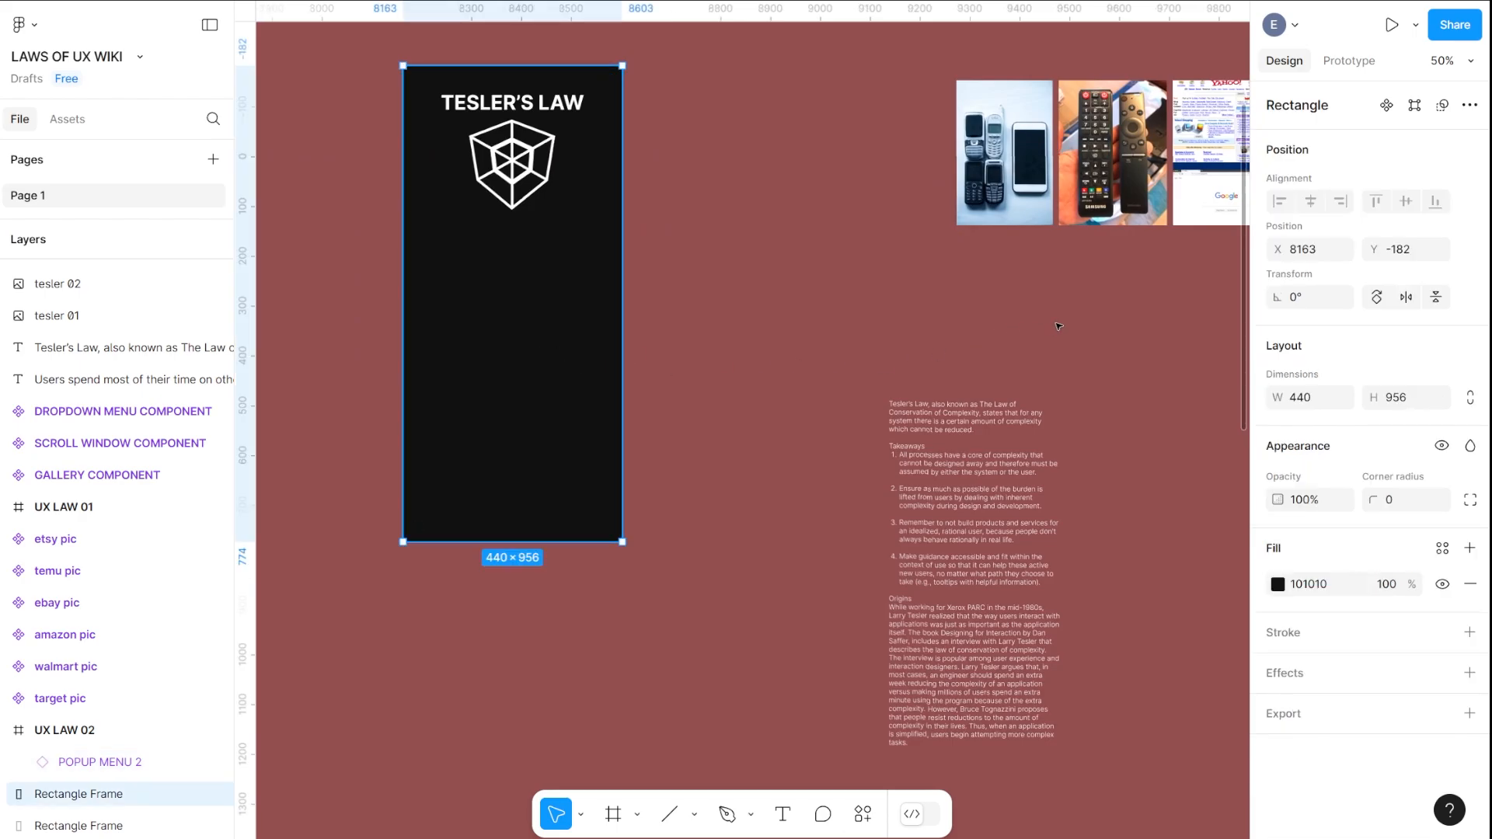
pyautogui.hscroll(11, 1067, 324)
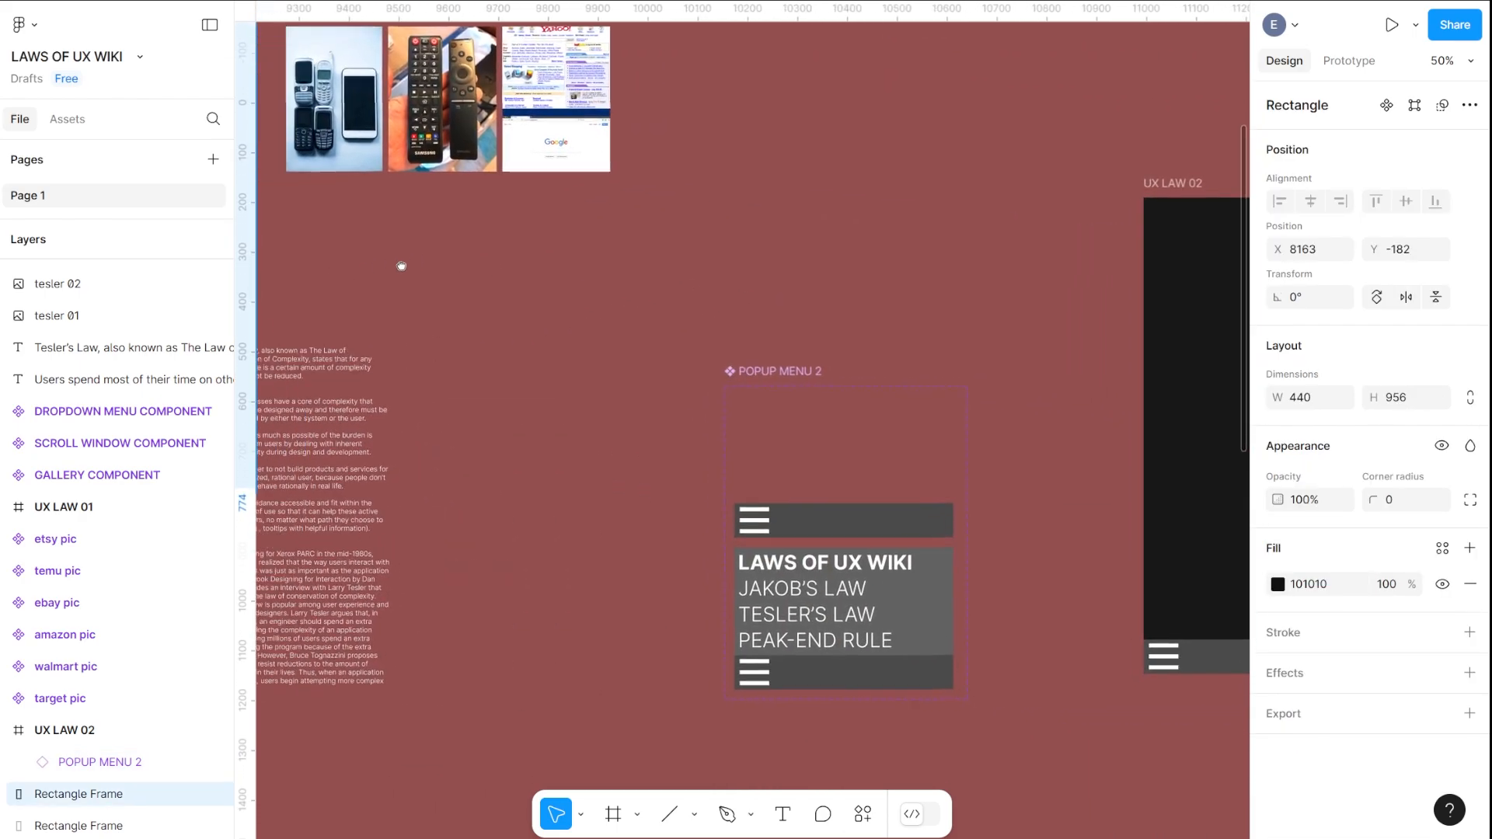
pyautogui.moveTo(173, 176); pyautogui.dragTo(141, 187)
pyautogui.click(1008, 307)
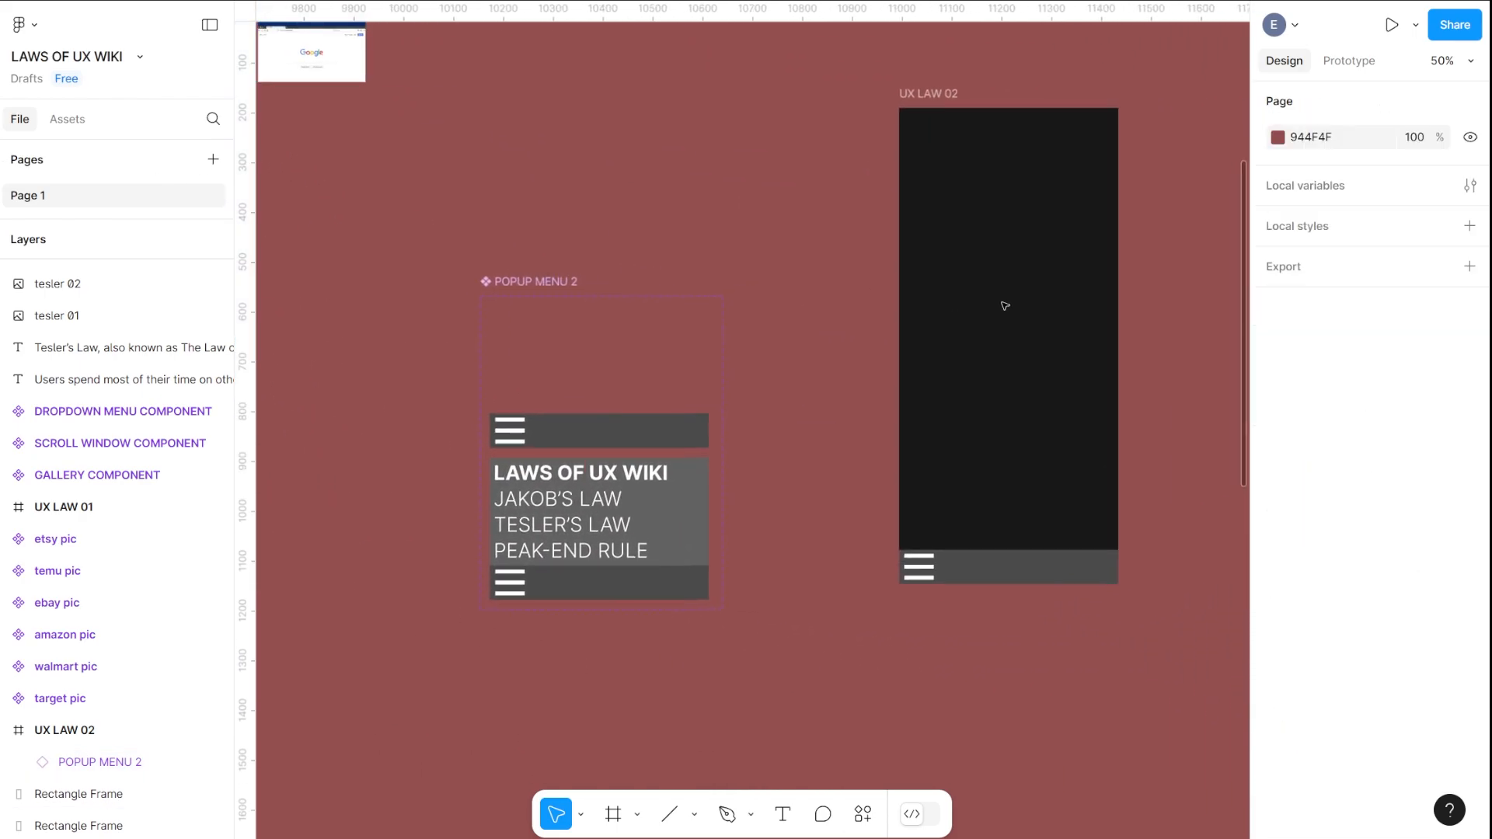
pyautogui.click(929, 93)
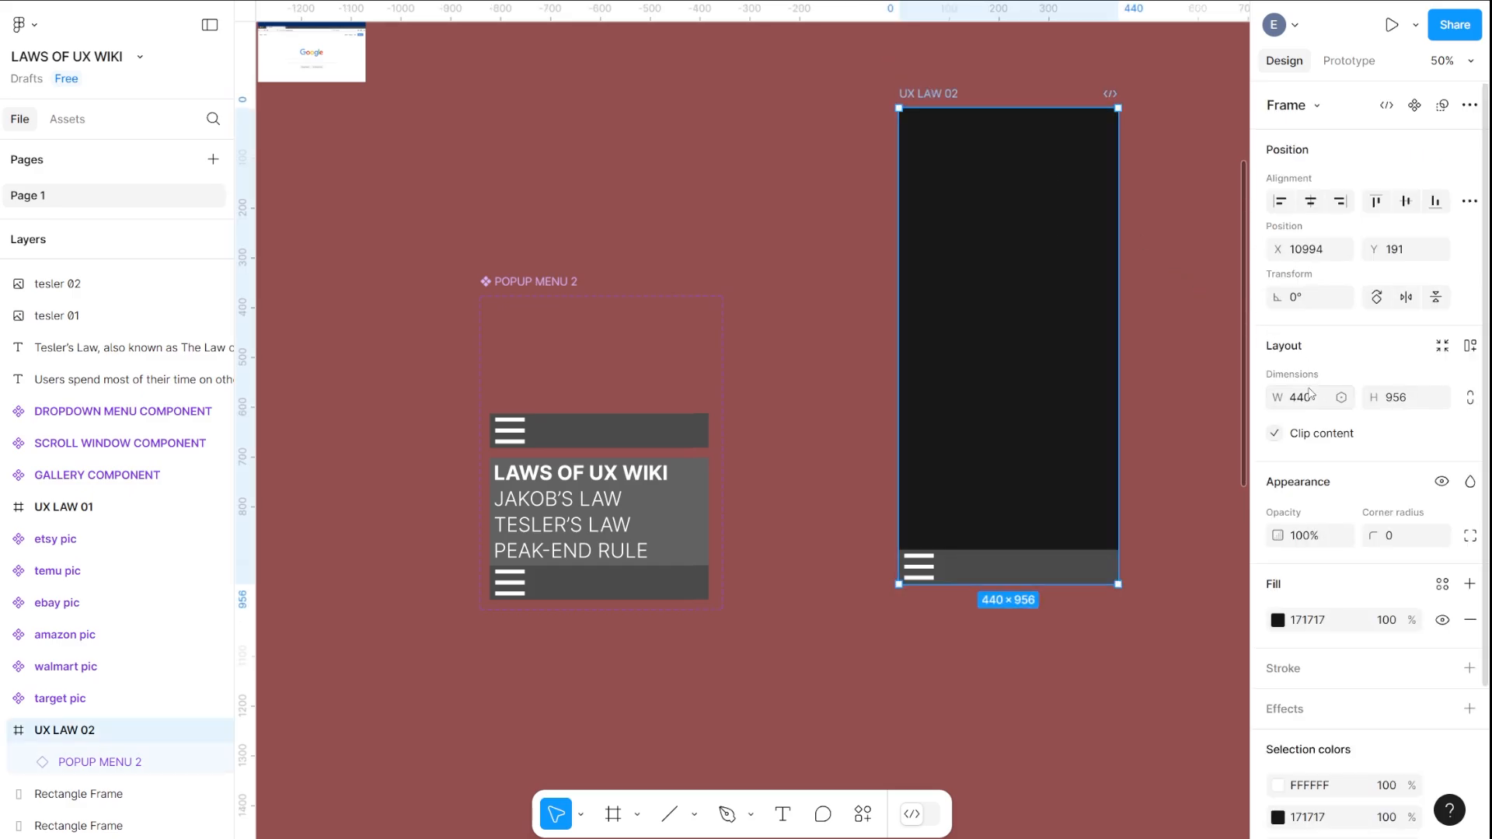
pyautogui.click(990, 576)
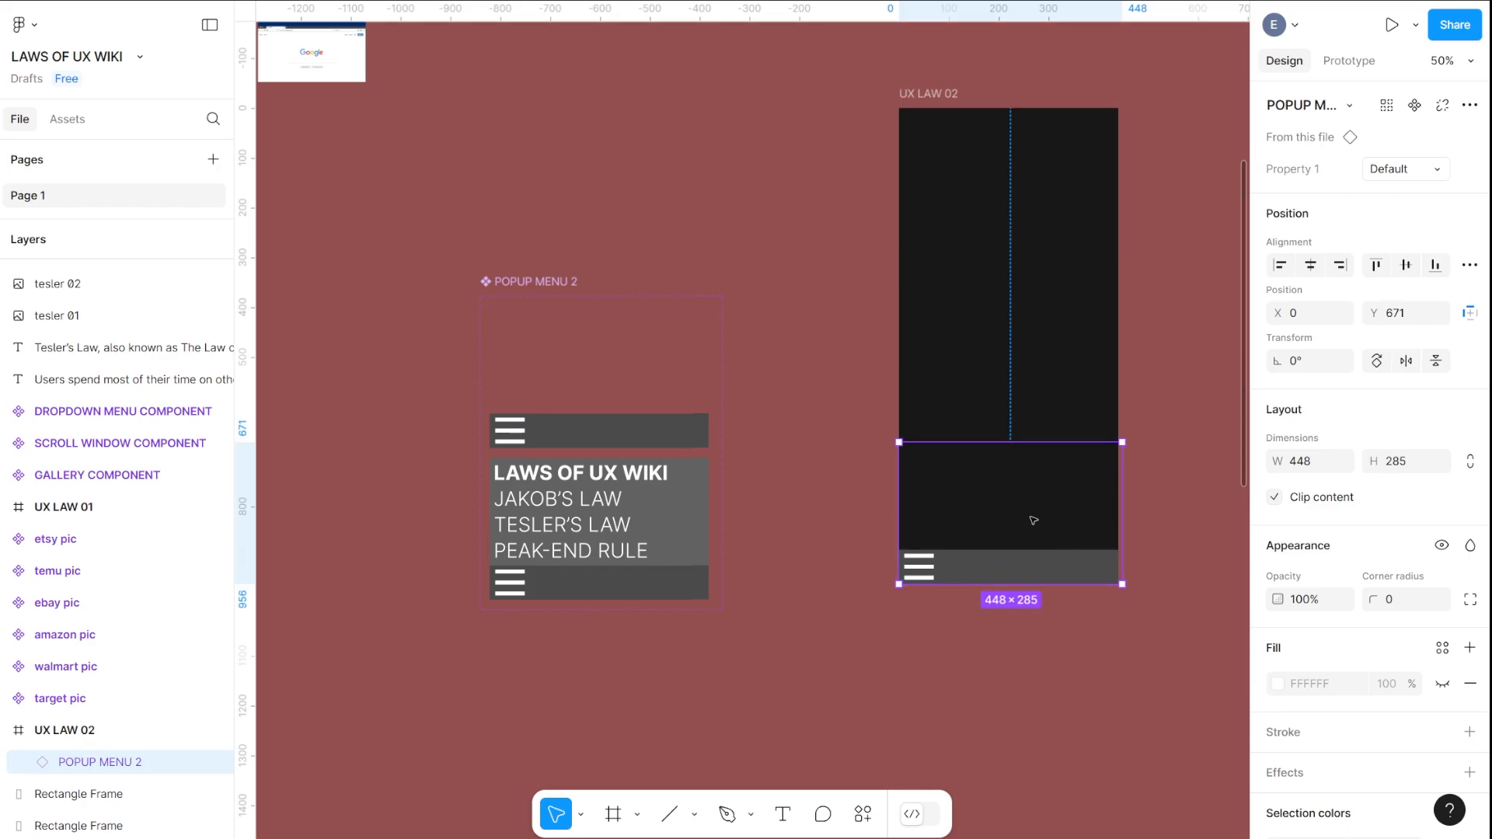
# Move the TESLER'S LAW title and its icon together into the UX LAW 02 frame, centred near the top
pyautogui.hscroll(-10, 1210, 530)
pyautogui.scroll(3, 1211, 530)
pyautogui.moveTo(1220, 589); pyautogui.dragTo(1199, 667)
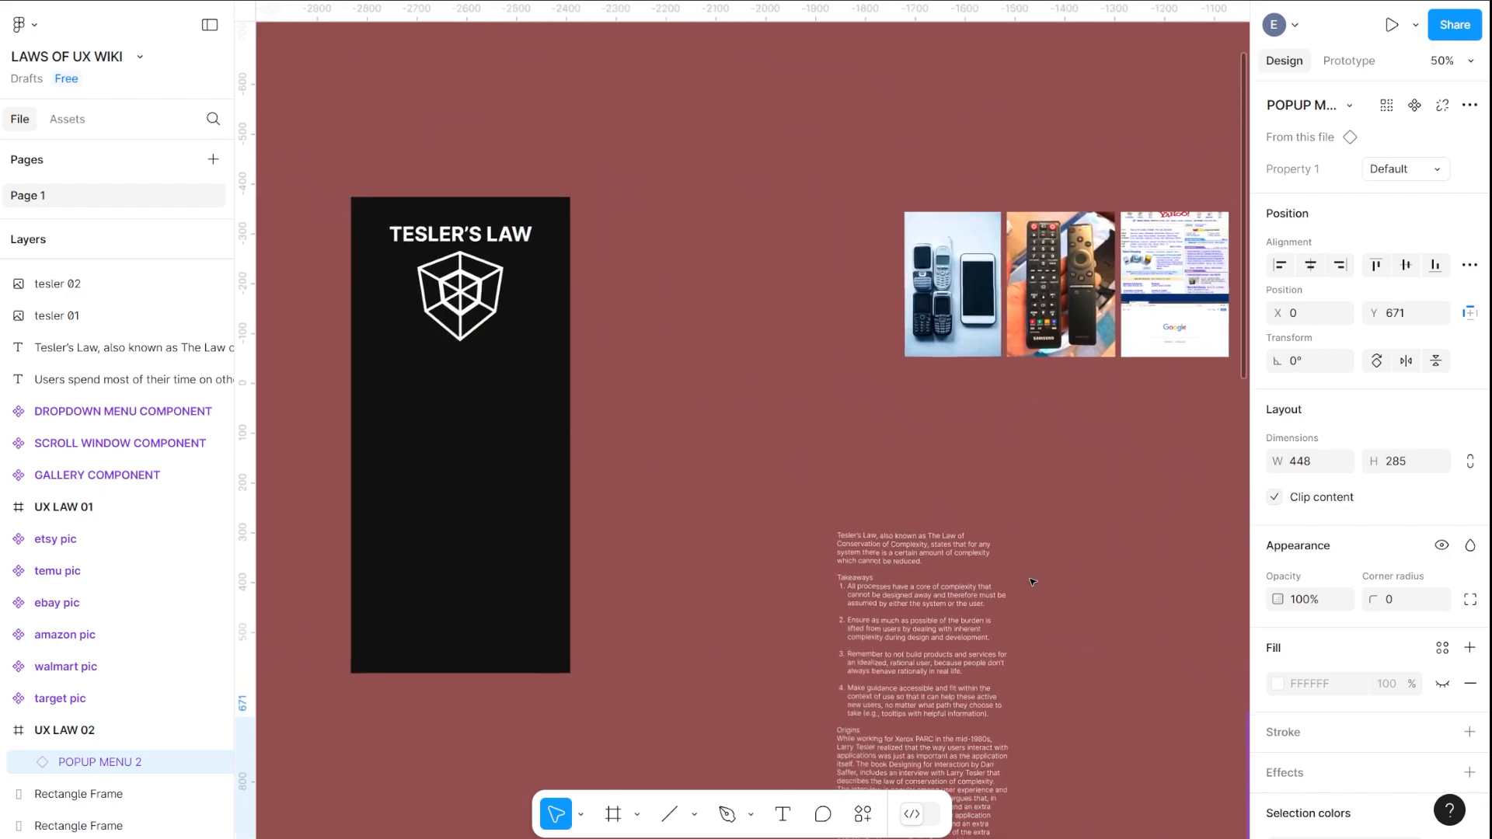
pyautogui.click(498, 242)
pyautogui.keyDown('shift'); pyautogui.click(492, 290); pyautogui.keyUp('shift')
pyautogui.moveTo(492, 291); pyautogui.dragTo(841, 211)
pyautogui.click(1118, 348)
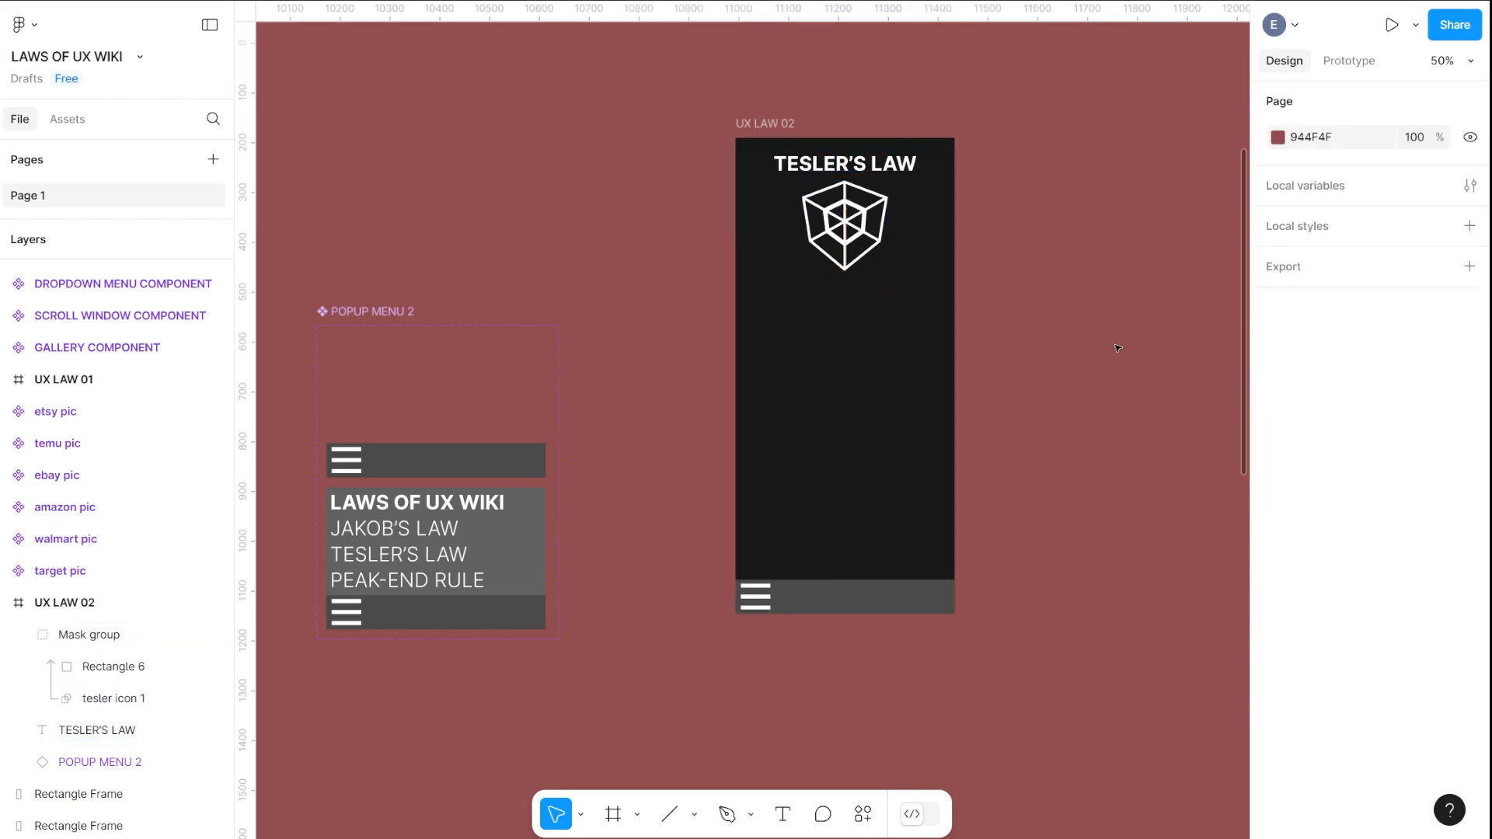
# Add an on-tap interaction to the JAKOB'S LAW entry in POPUP MENU 2 that navigates to UX LAW 01 with Instant animation
pyautogui.click(771, 122)
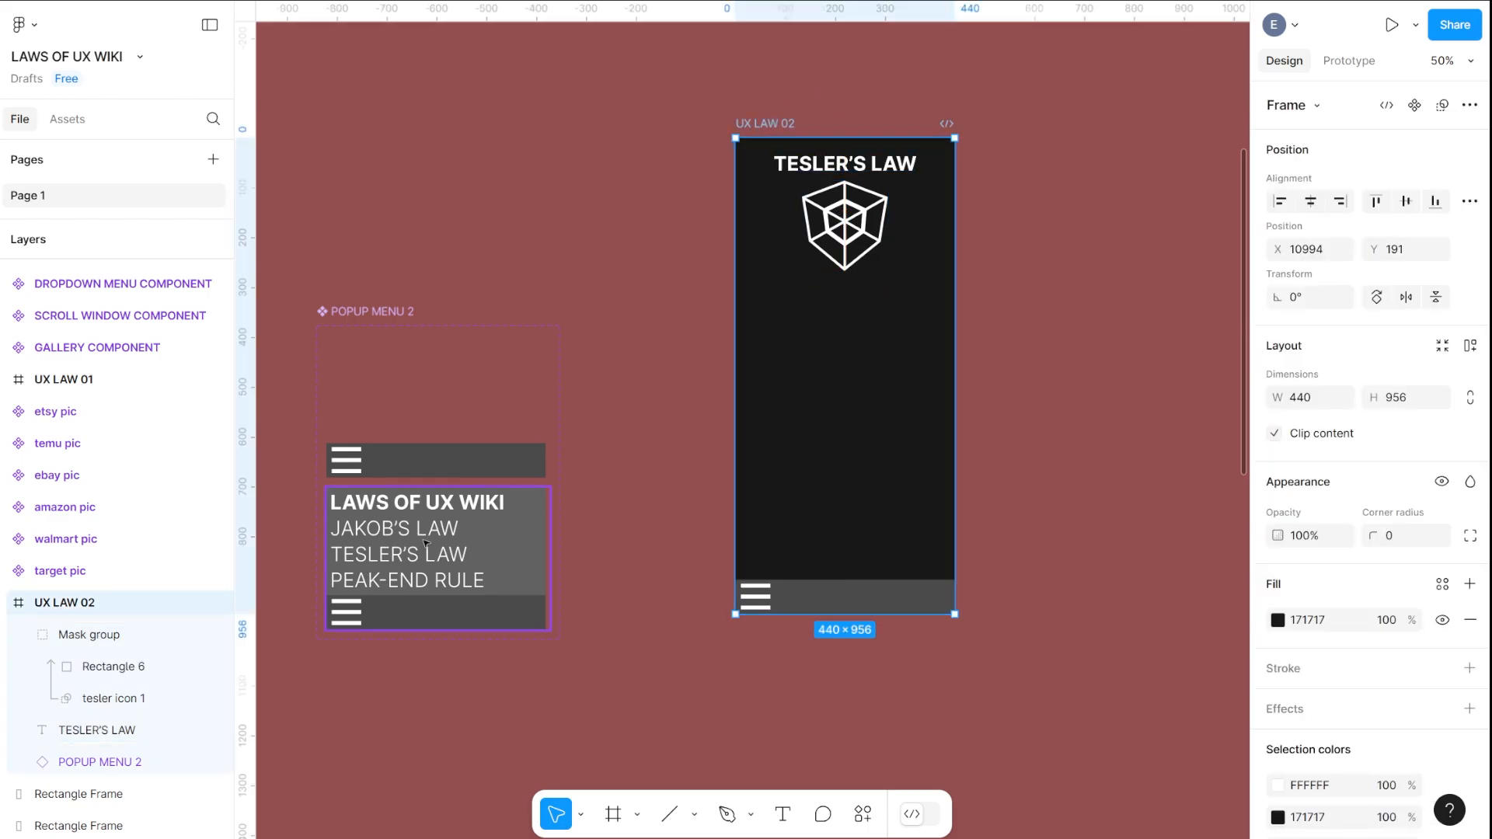
pyautogui.hscroll(-3, 425, 542)
pyautogui.scroll(-2, 425, 541)
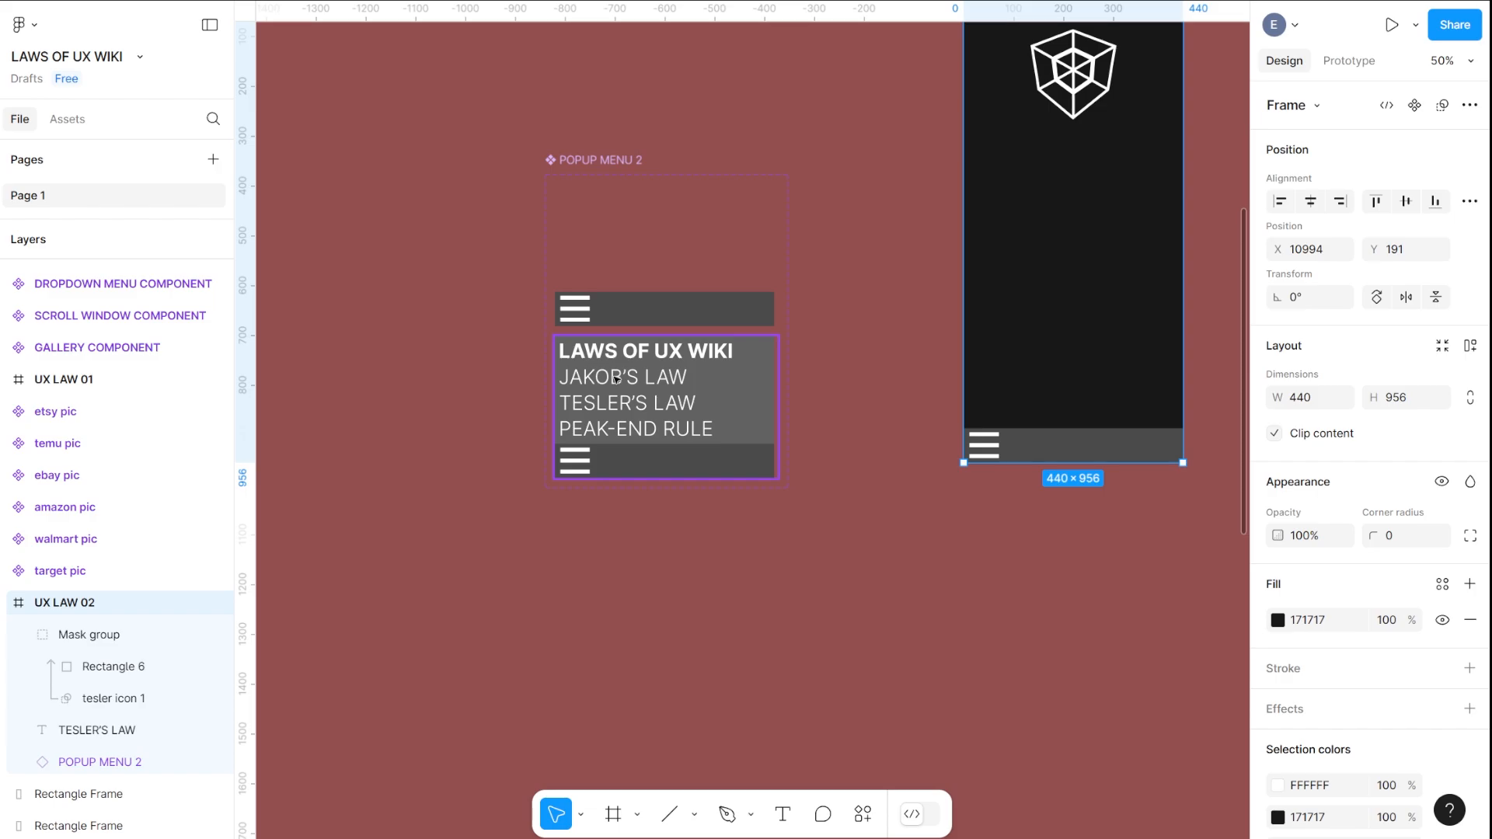
pyautogui.keyDown('ctrl'); pyautogui.click(615, 379); pyautogui.keyUp('ctrl')
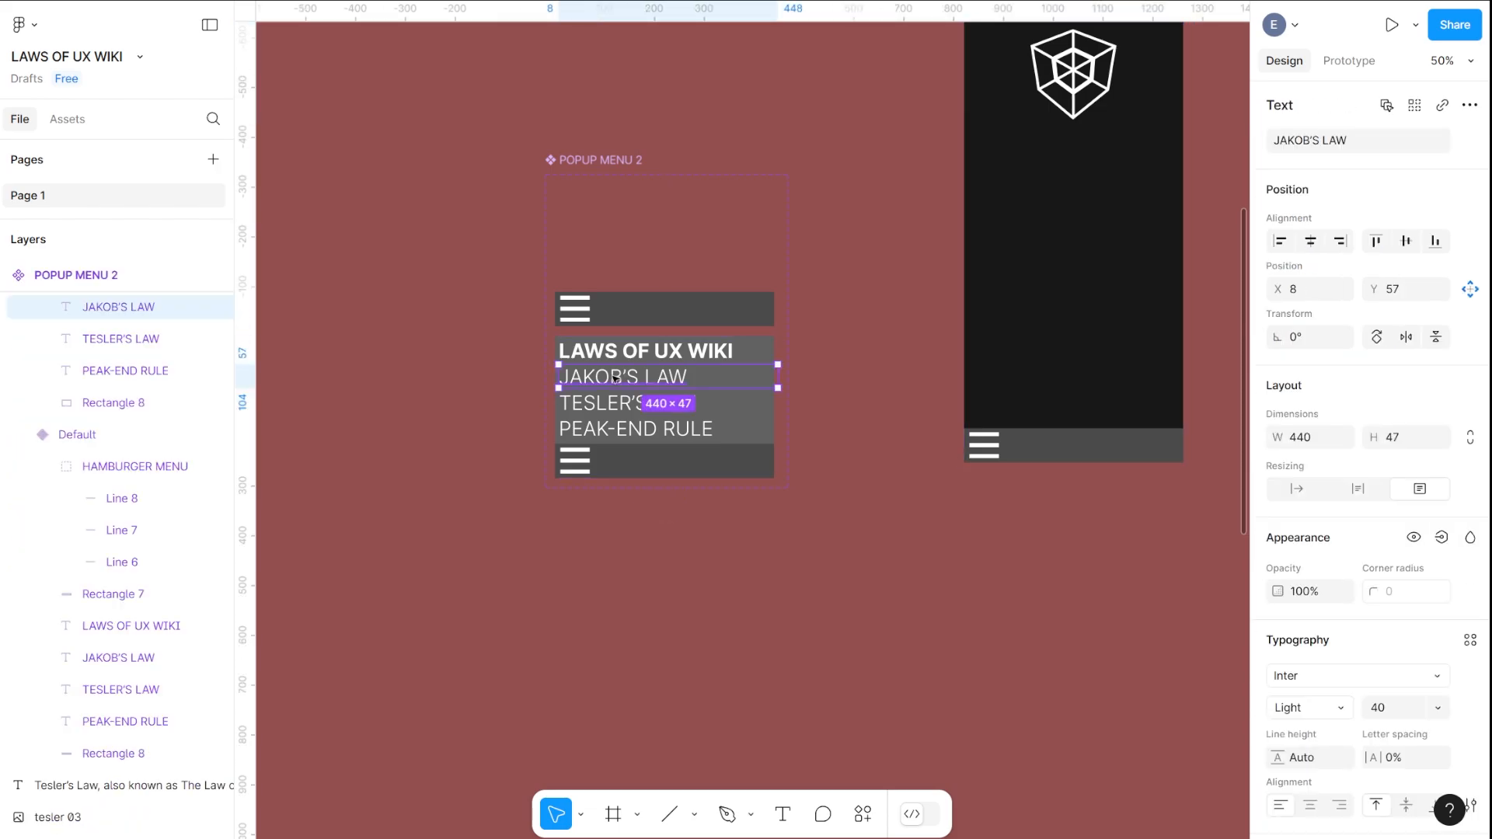
pyautogui.click(1350, 60)
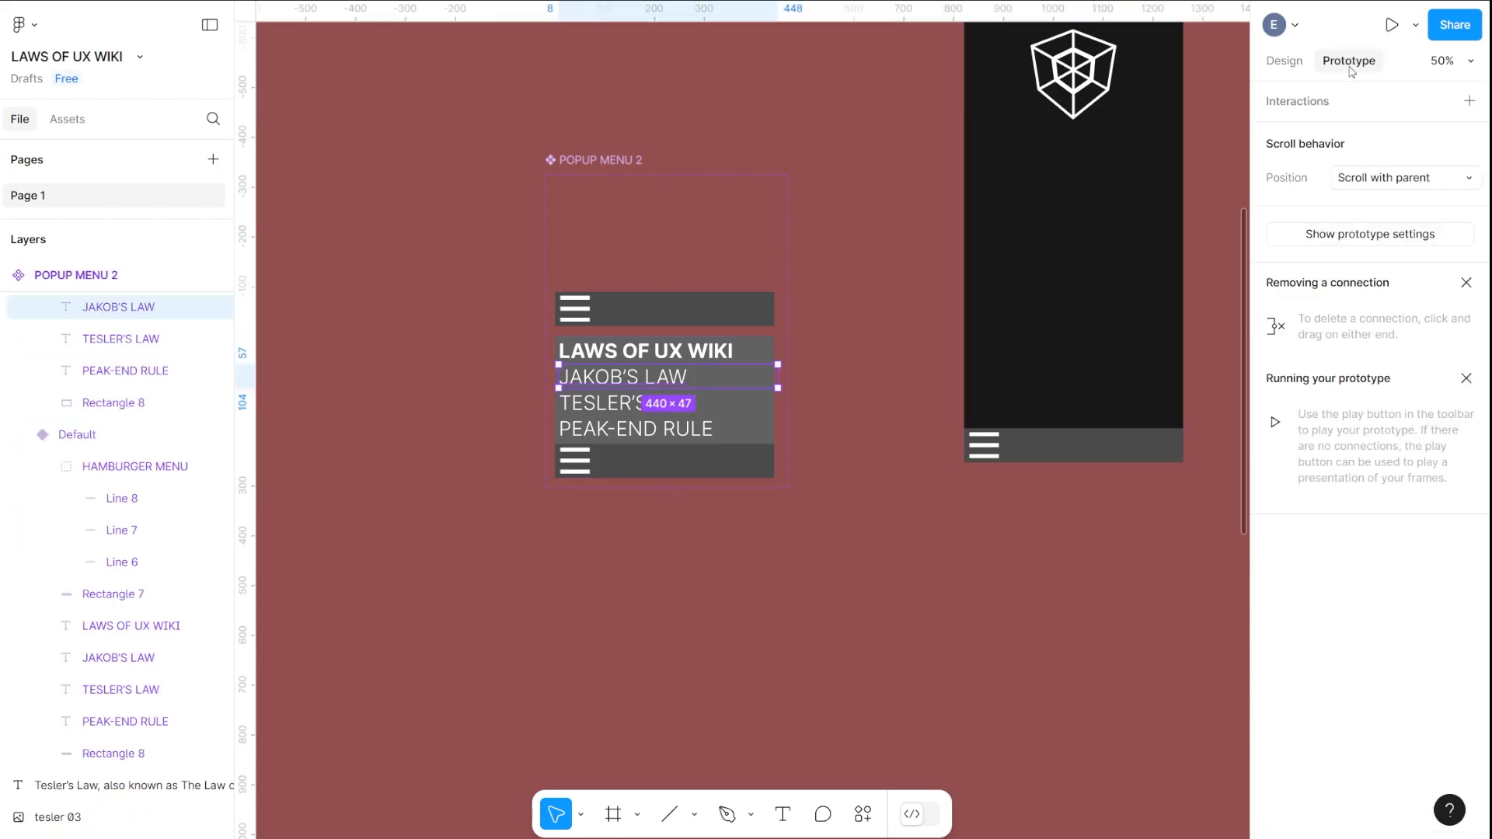
pyautogui.click(1469, 102)
pyautogui.click(1145, 225)
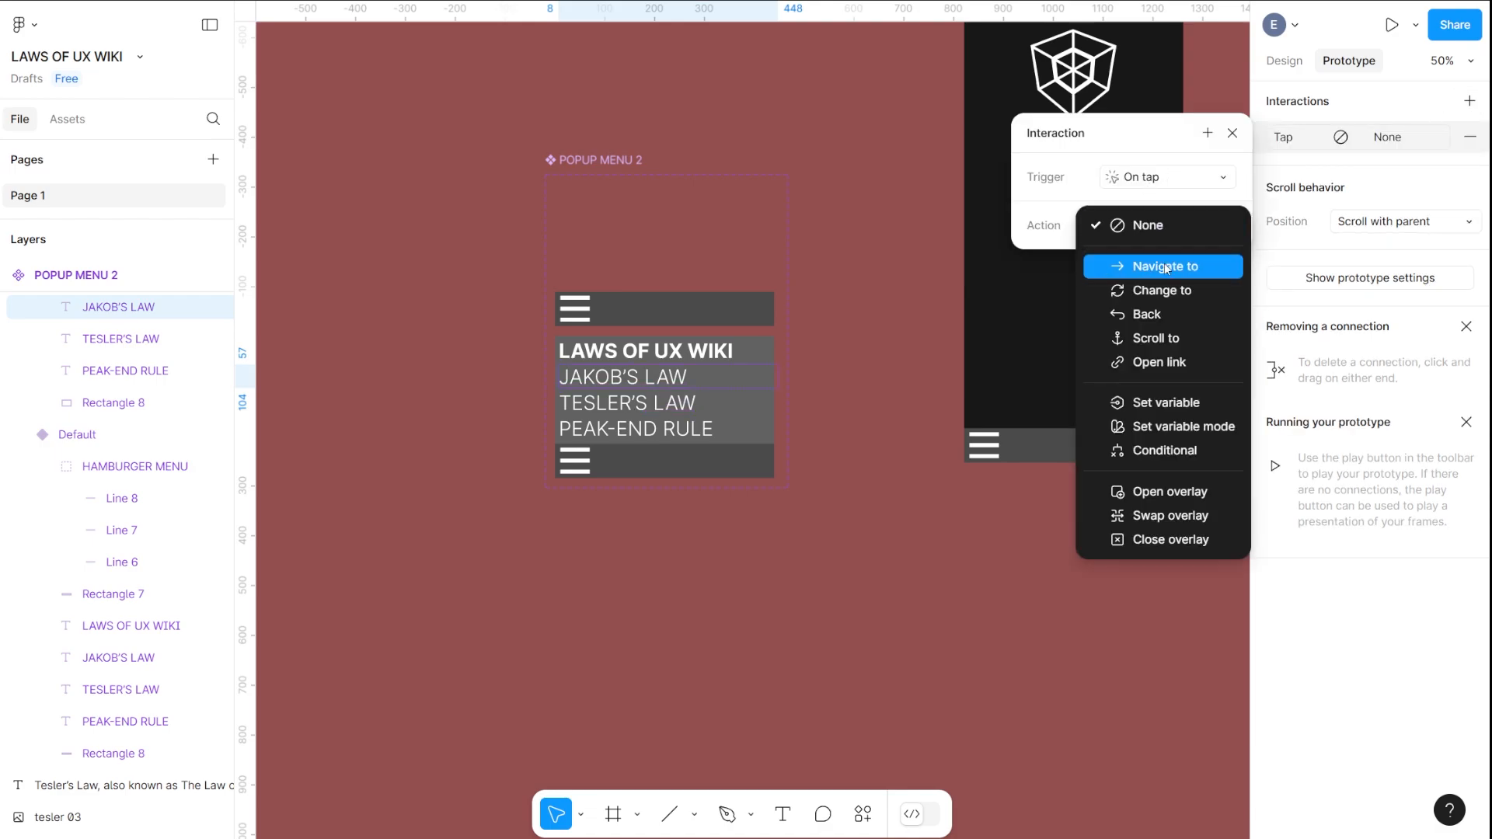
pyautogui.click(1166, 268)
pyautogui.click(1115, 259)
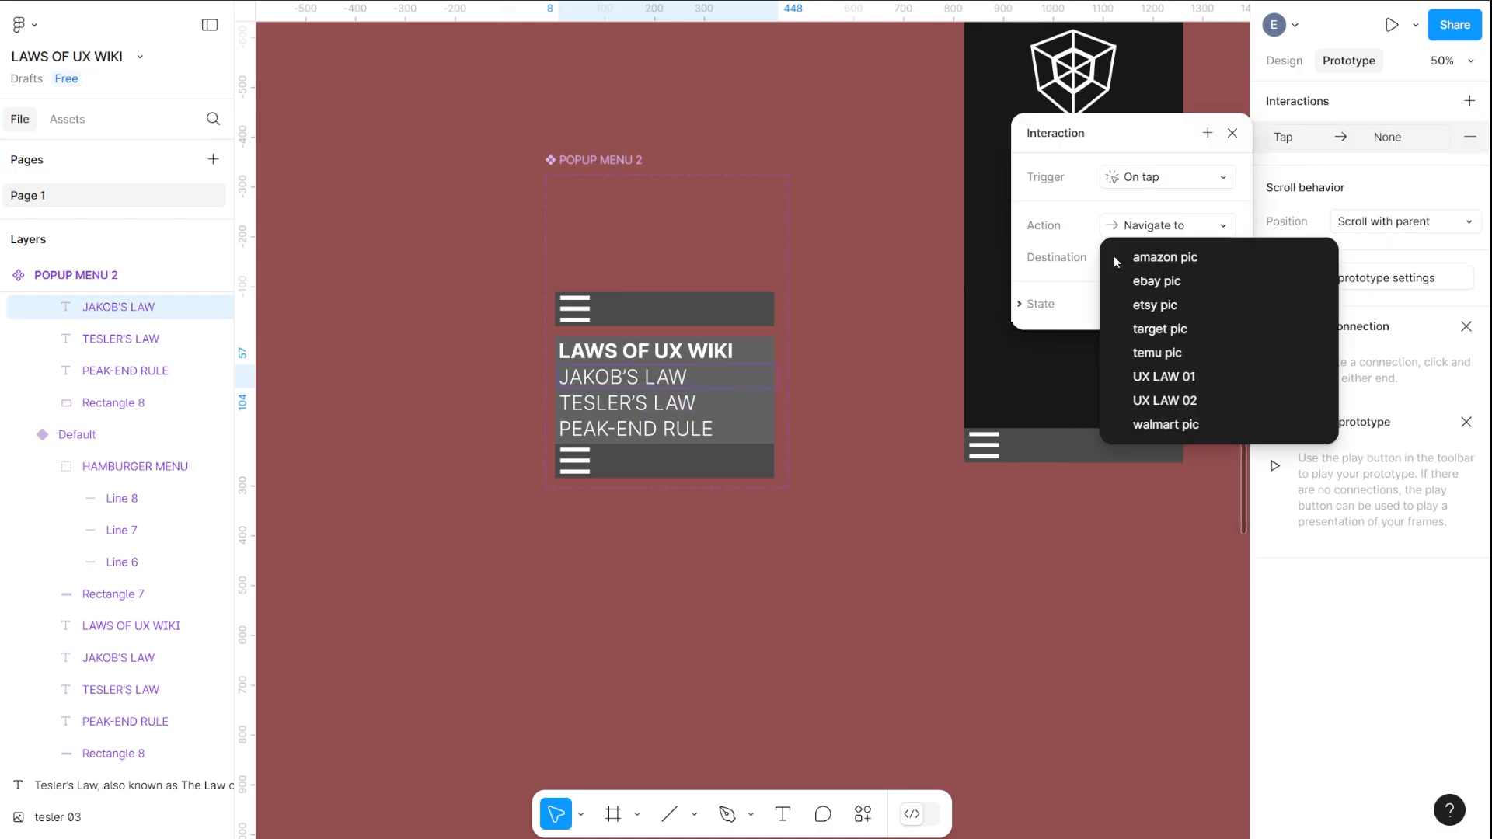
pyautogui.click(1178, 379)
pyautogui.click(1143, 305)
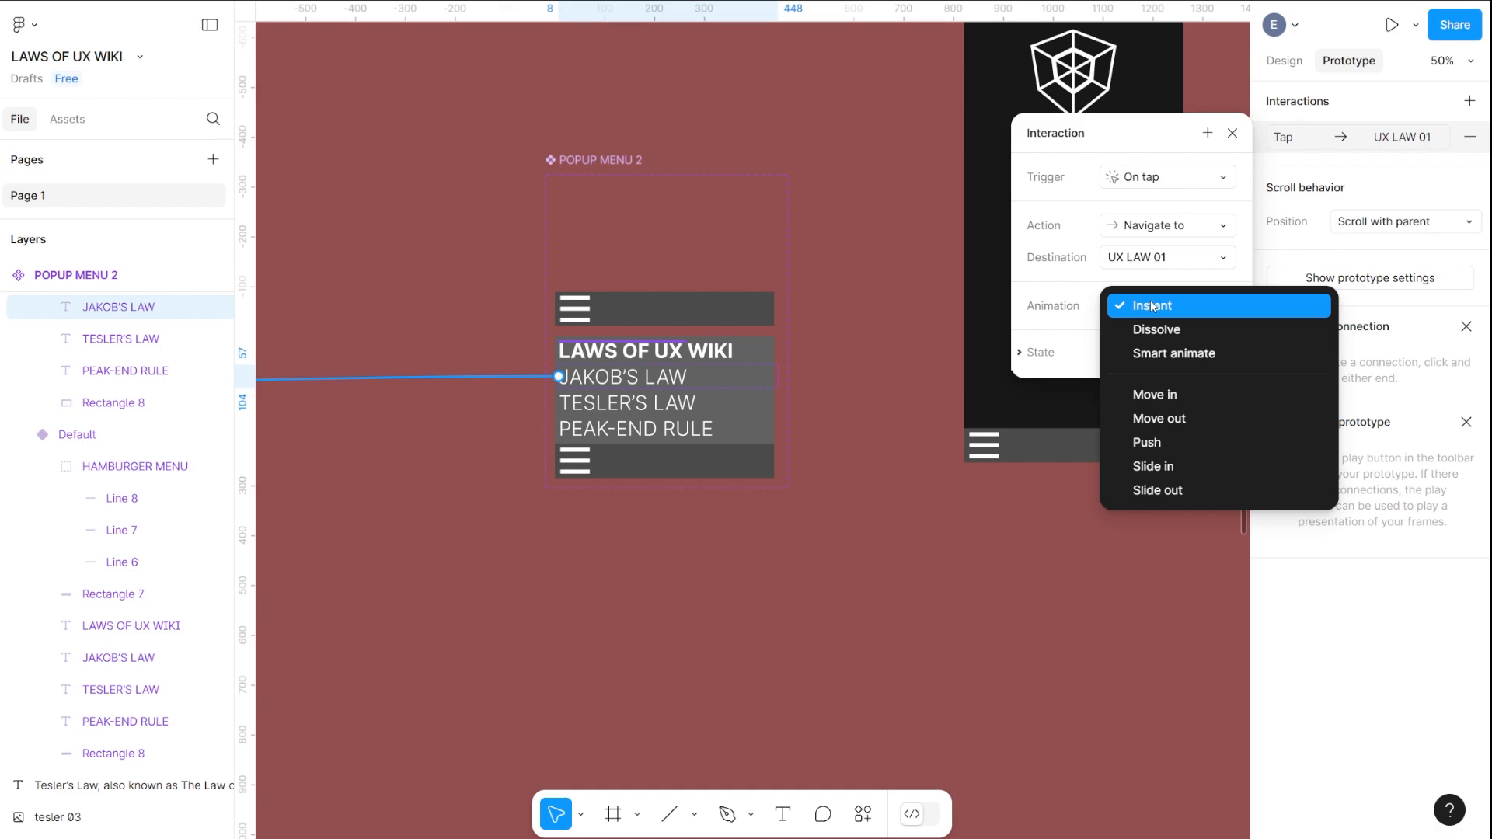
pyautogui.click(1153, 307)
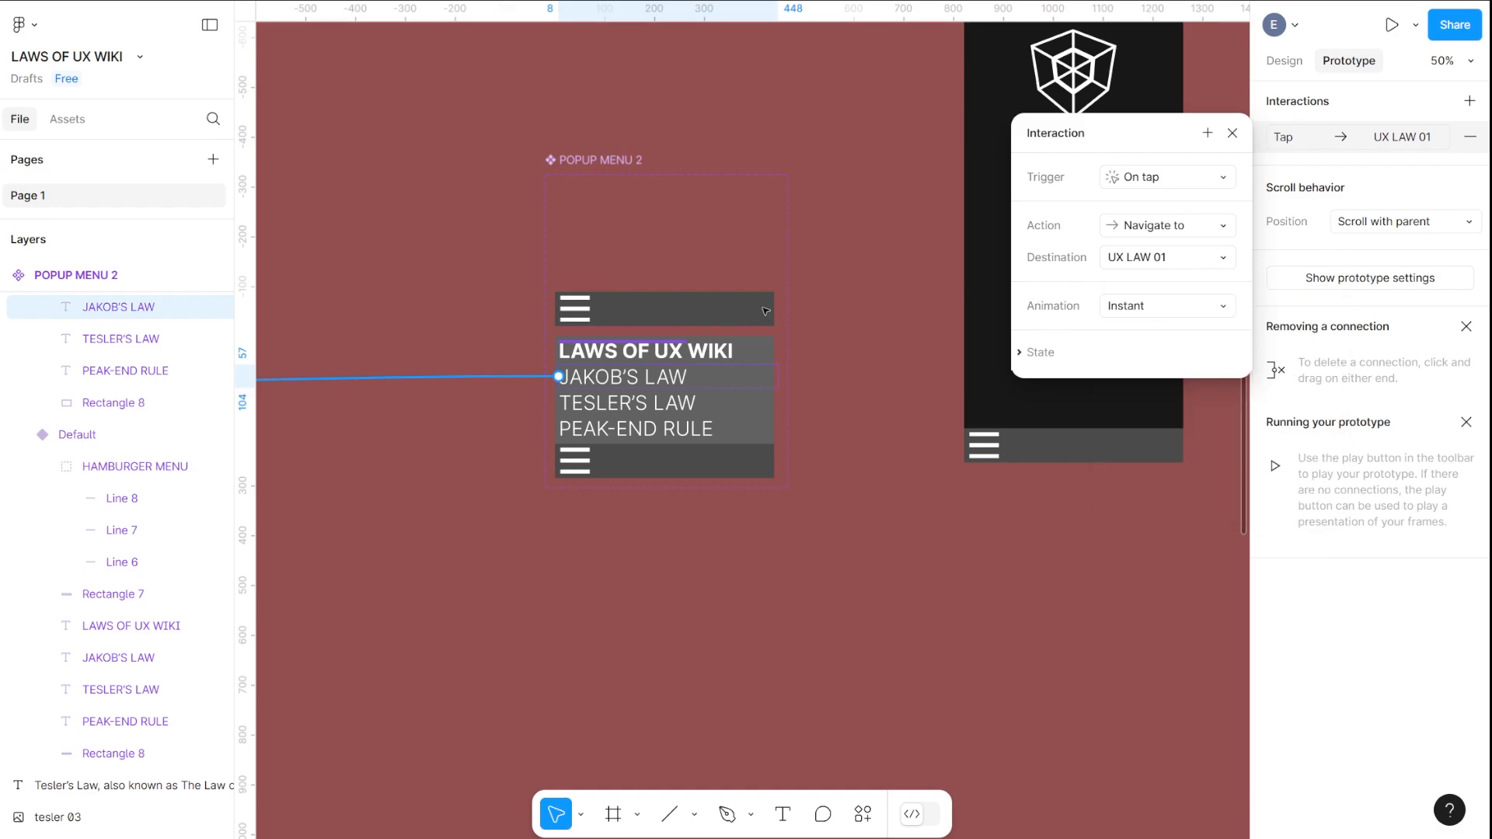
# Add an on-tap interaction to the TESLER'S LAW entry in the DROPDOWN MENU COMPONENT's Variant2 that navigates to UX LAW 02
pyautogui.moveTo(371, 281); pyautogui.dragTo(1438, 145)
pyautogui.moveTo(626, 330); pyautogui.dragTo(1182, 253)
pyautogui.moveTo(777, 354); pyautogui.dragTo(1436, 109)
pyautogui.moveTo(588, 313); pyautogui.dragTo(1183, 104)
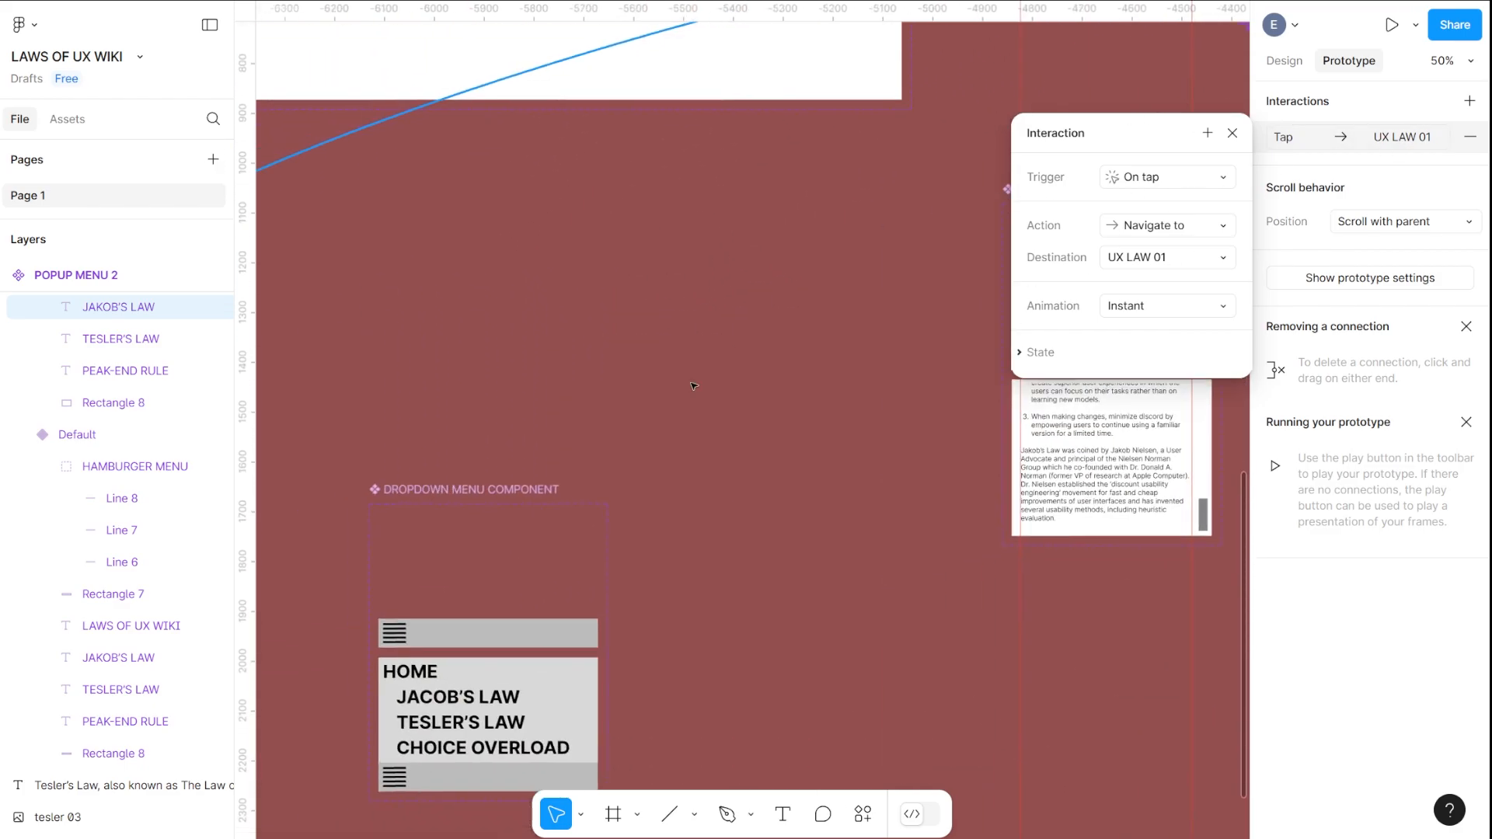
pyautogui.moveTo(688, 426); pyautogui.dragTo(910, 110)
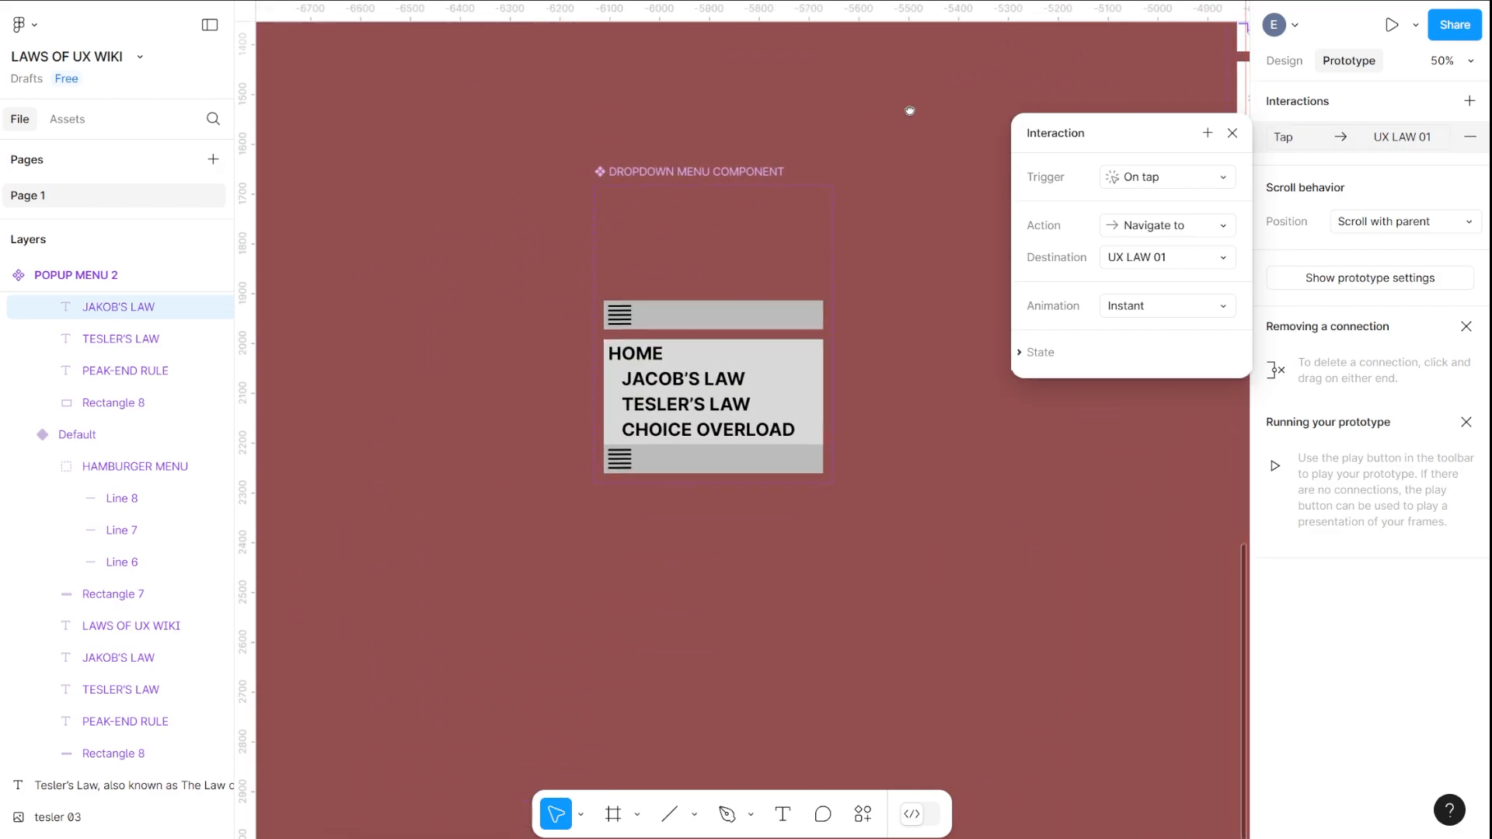
pyautogui.click(667, 409)
pyautogui.doubleClick(668, 407)
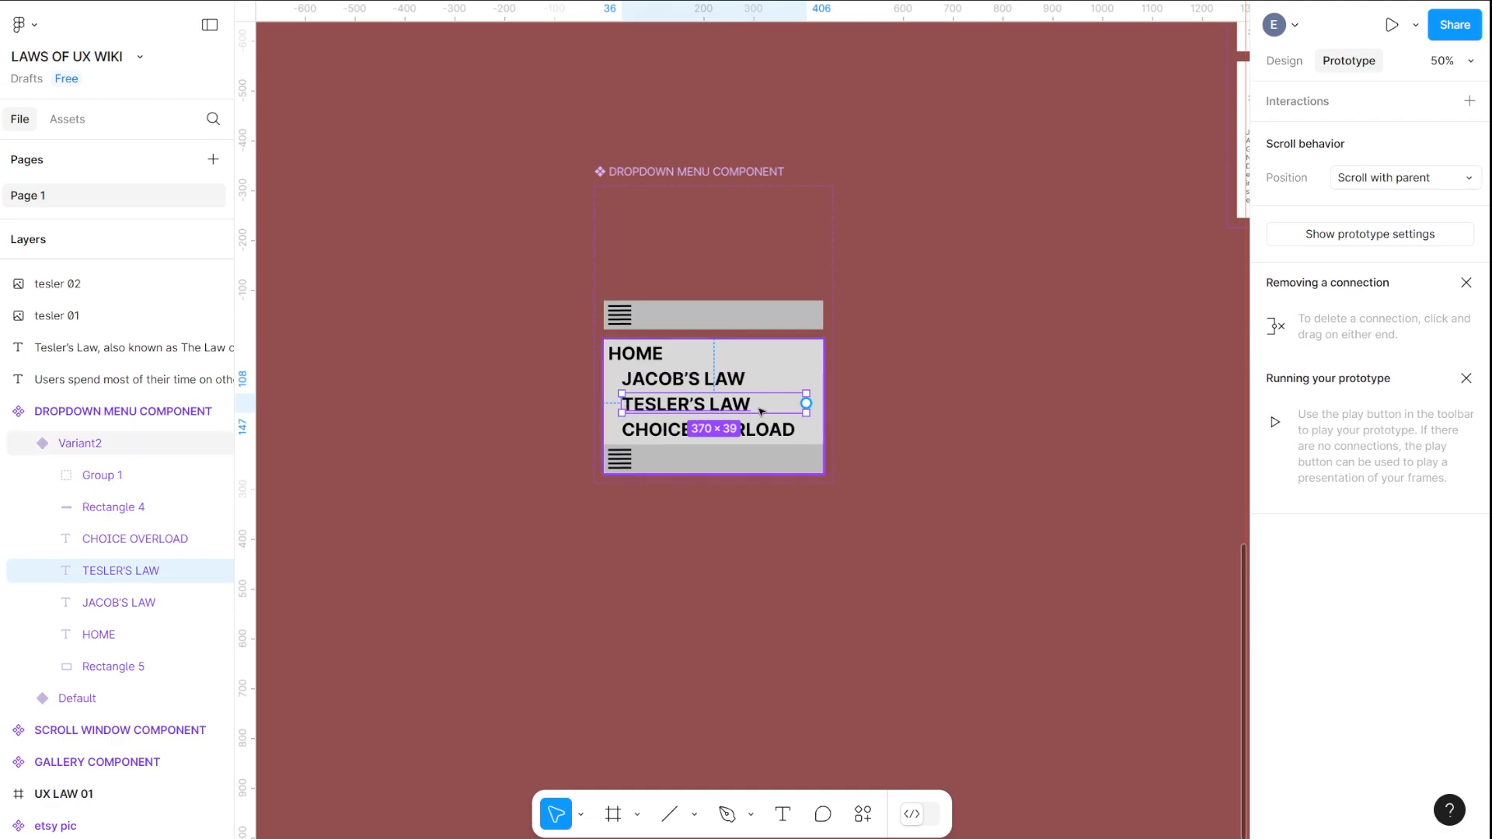
pyautogui.click(1470, 101)
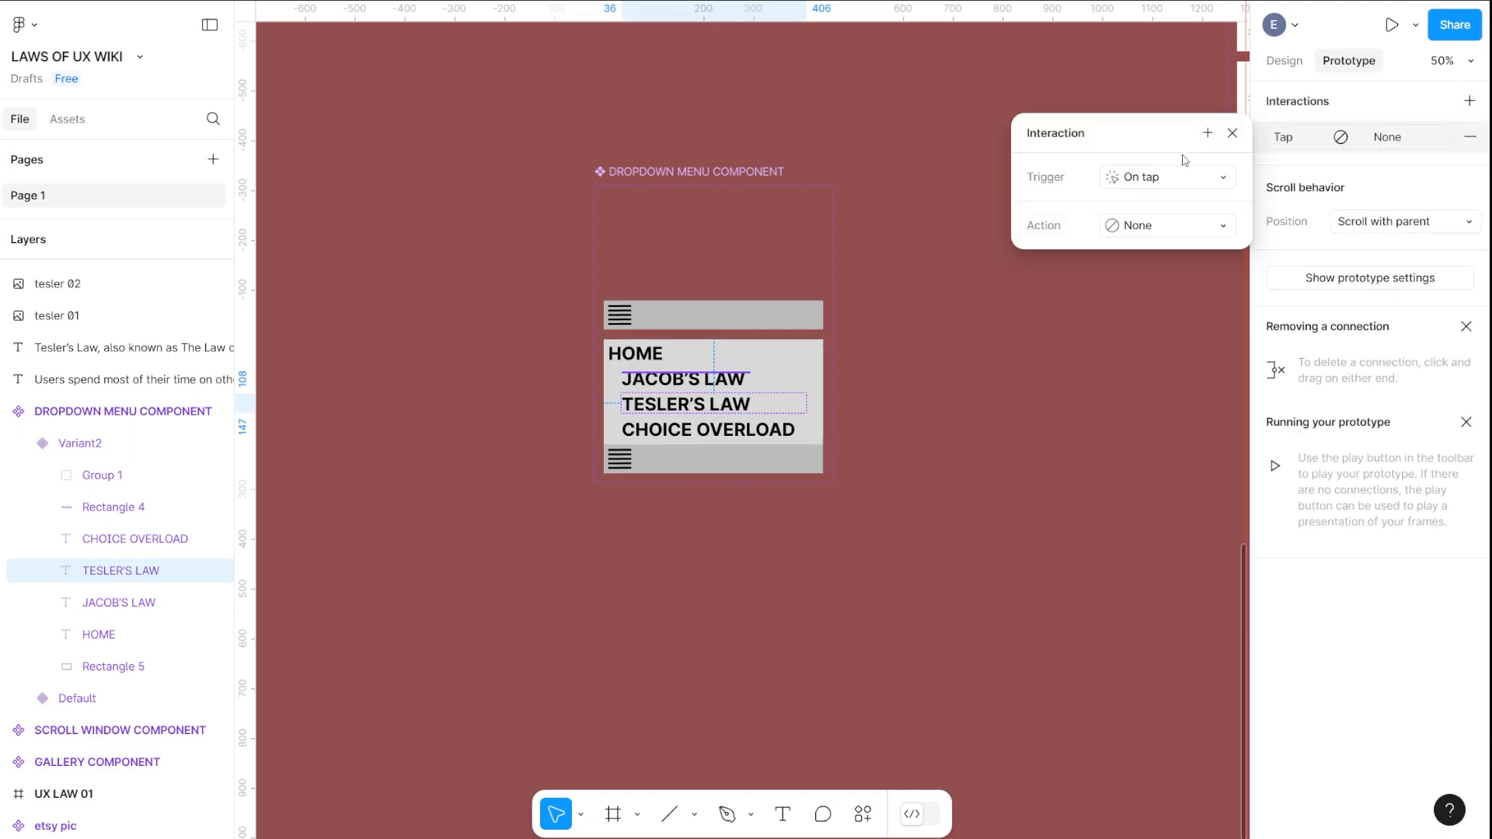
pyautogui.click(1137, 227)
pyautogui.click(1163, 272)
pyautogui.click(1132, 261)
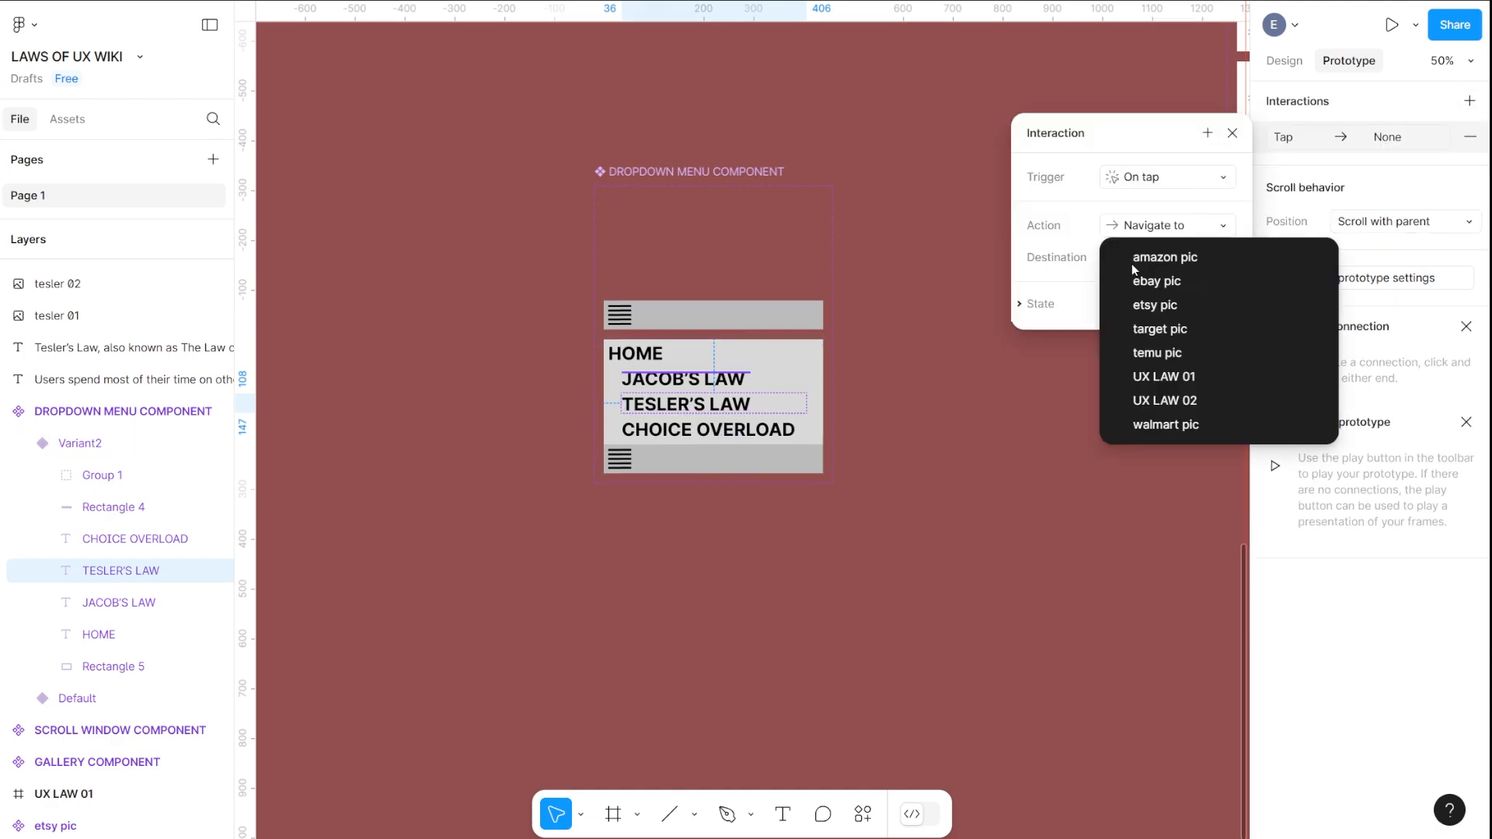
pyautogui.click(1187, 401)
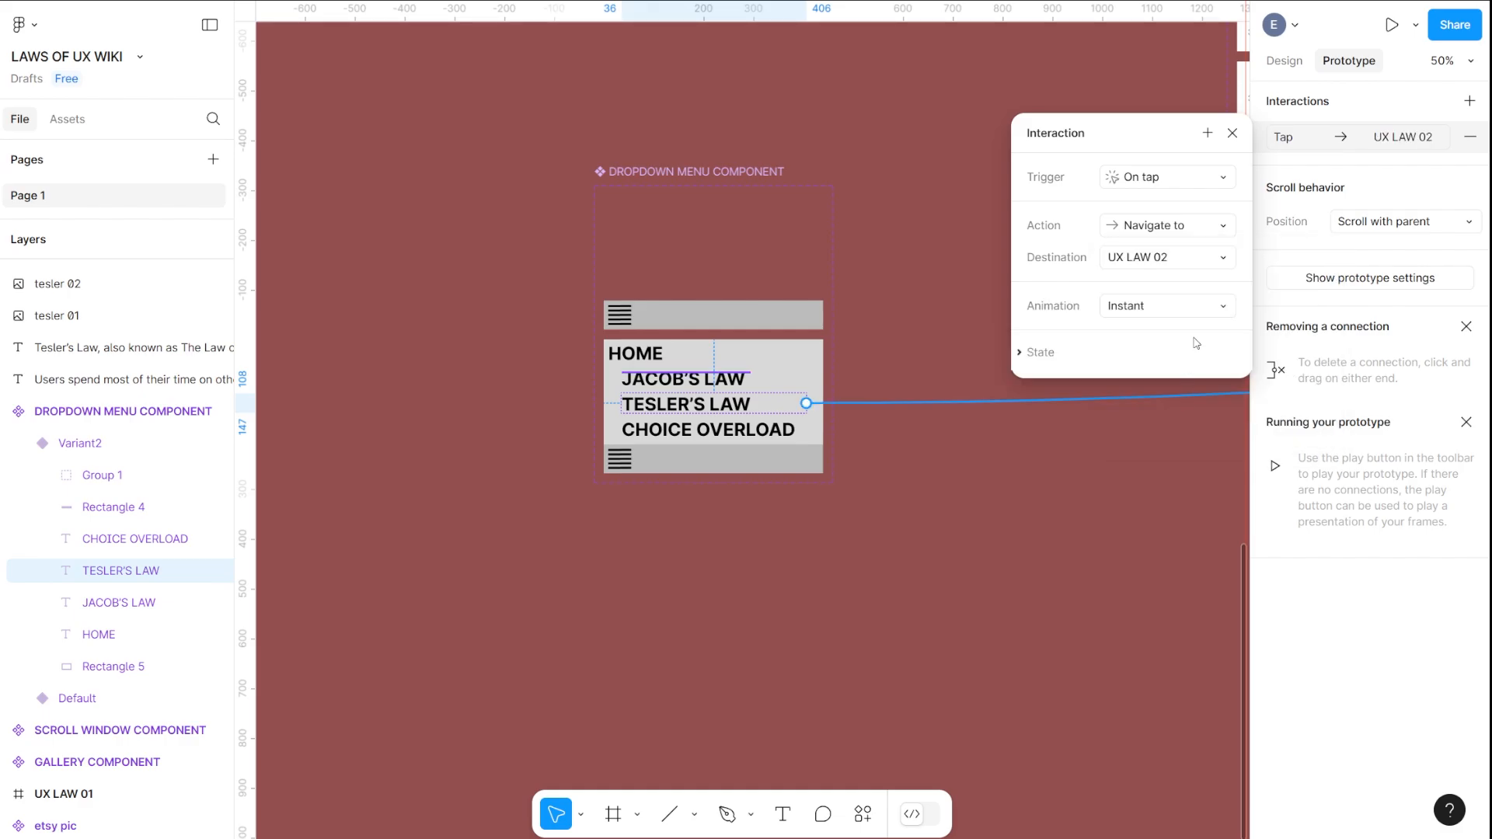
pyautogui.click(1236, 133)
# Trace the connection from the dropdown menu's TESLER'S LAW entry to the UX LAW 02 frame and review the whole canvas layout
pyautogui.moveTo(1130, 160); pyautogui.dragTo(306, 263)
pyautogui.moveTo(779, 243); pyautogui.dragTo(258, 448)
pyautogui.moveTo(865, 297); pyautogui.dragTo(285, 342)
pyautogui.moveTo(976, 280); pyautogui.dragTo(436, 403)
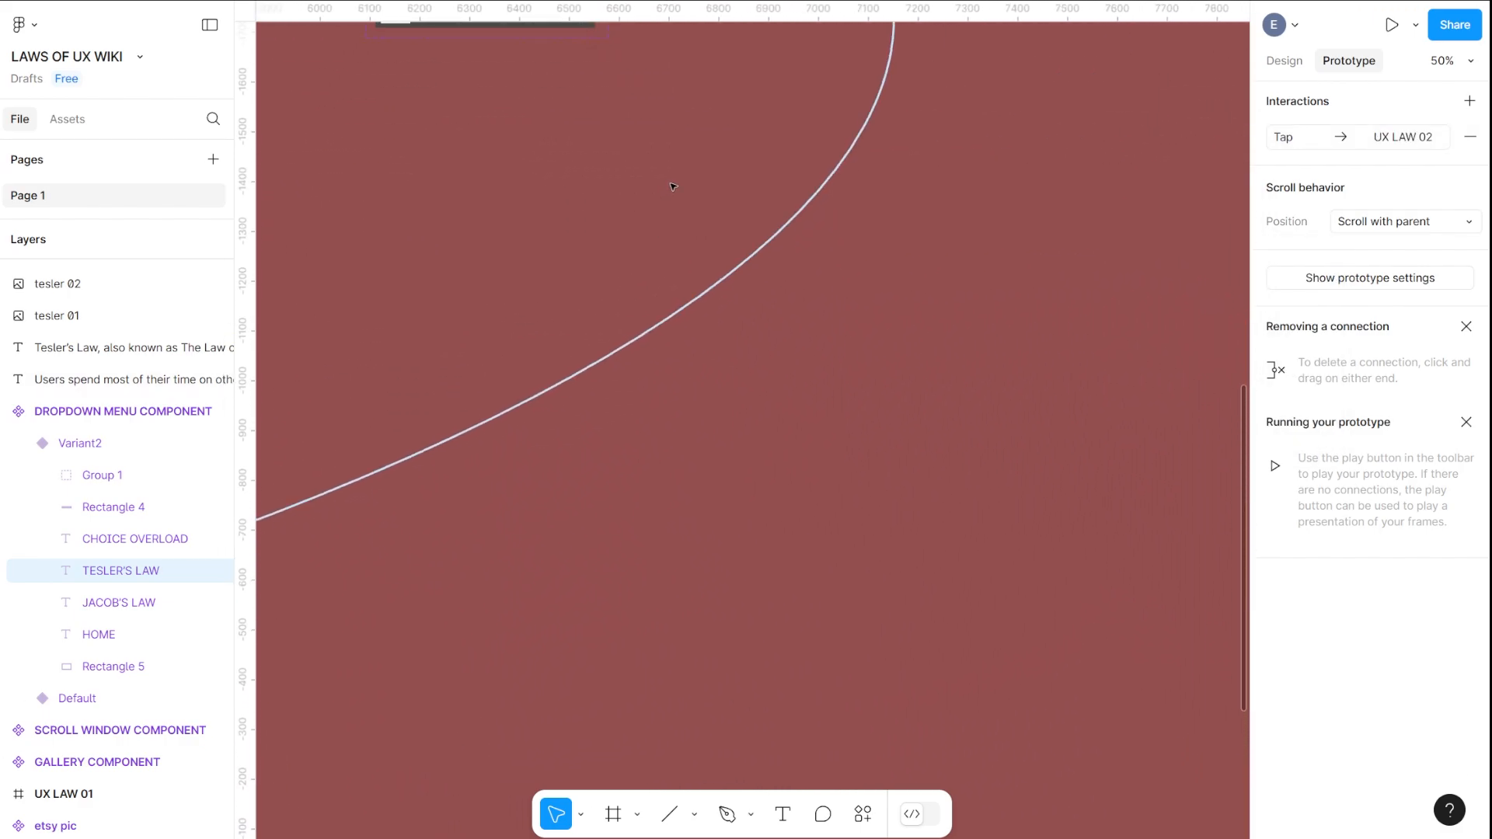
pyautogui.moveTo(674, 186); pyautogui.dragTo(658, 507)
pyautogui.moveTo(787, 169); pyautogui.dragTo(642, 452)
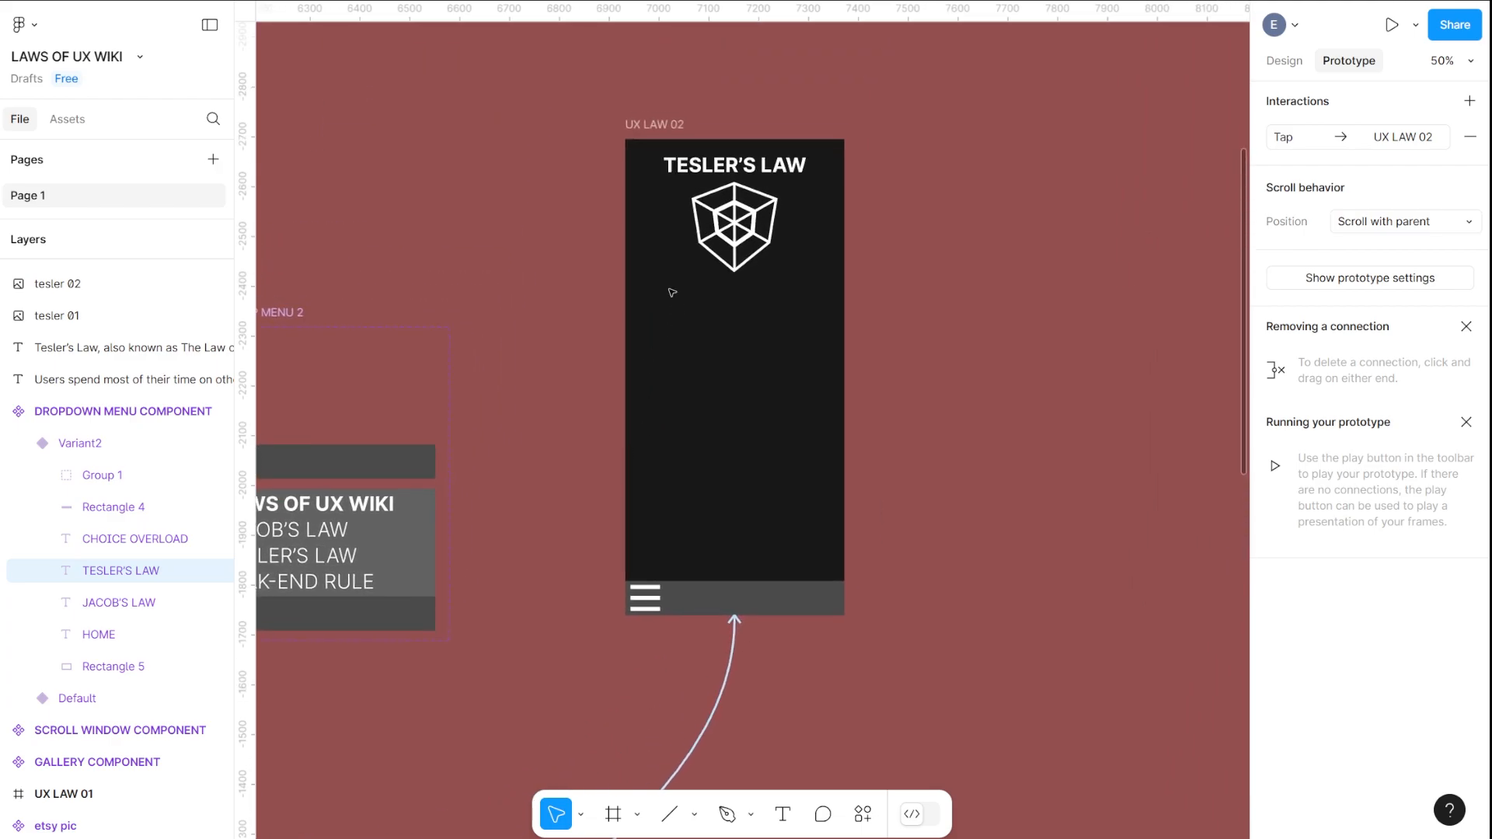
pyautogui.moveTo(527, 457); pyautogui.dragTo(560, 394)
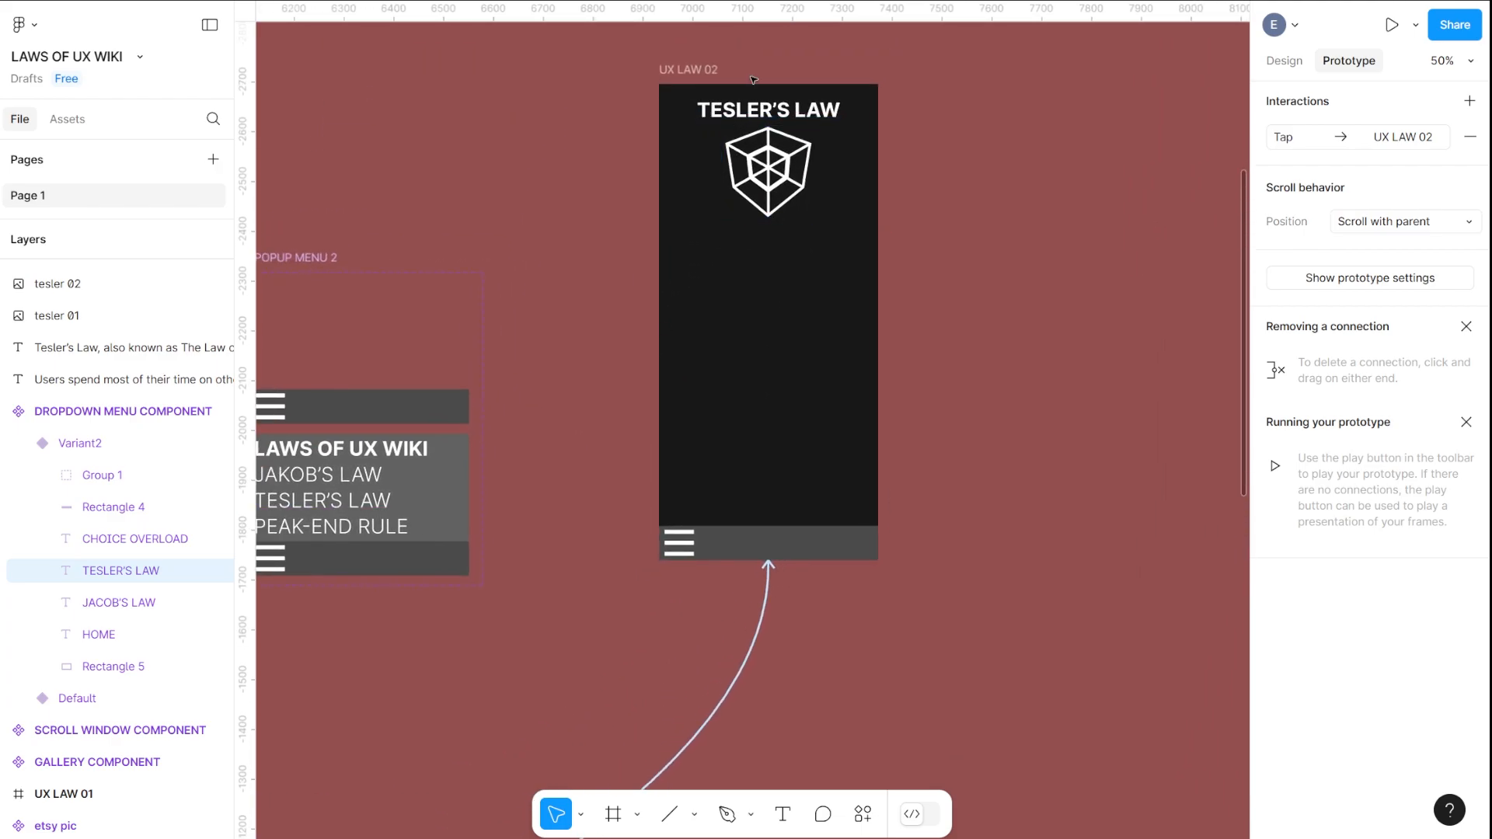
pyautogui.click(704, 71)
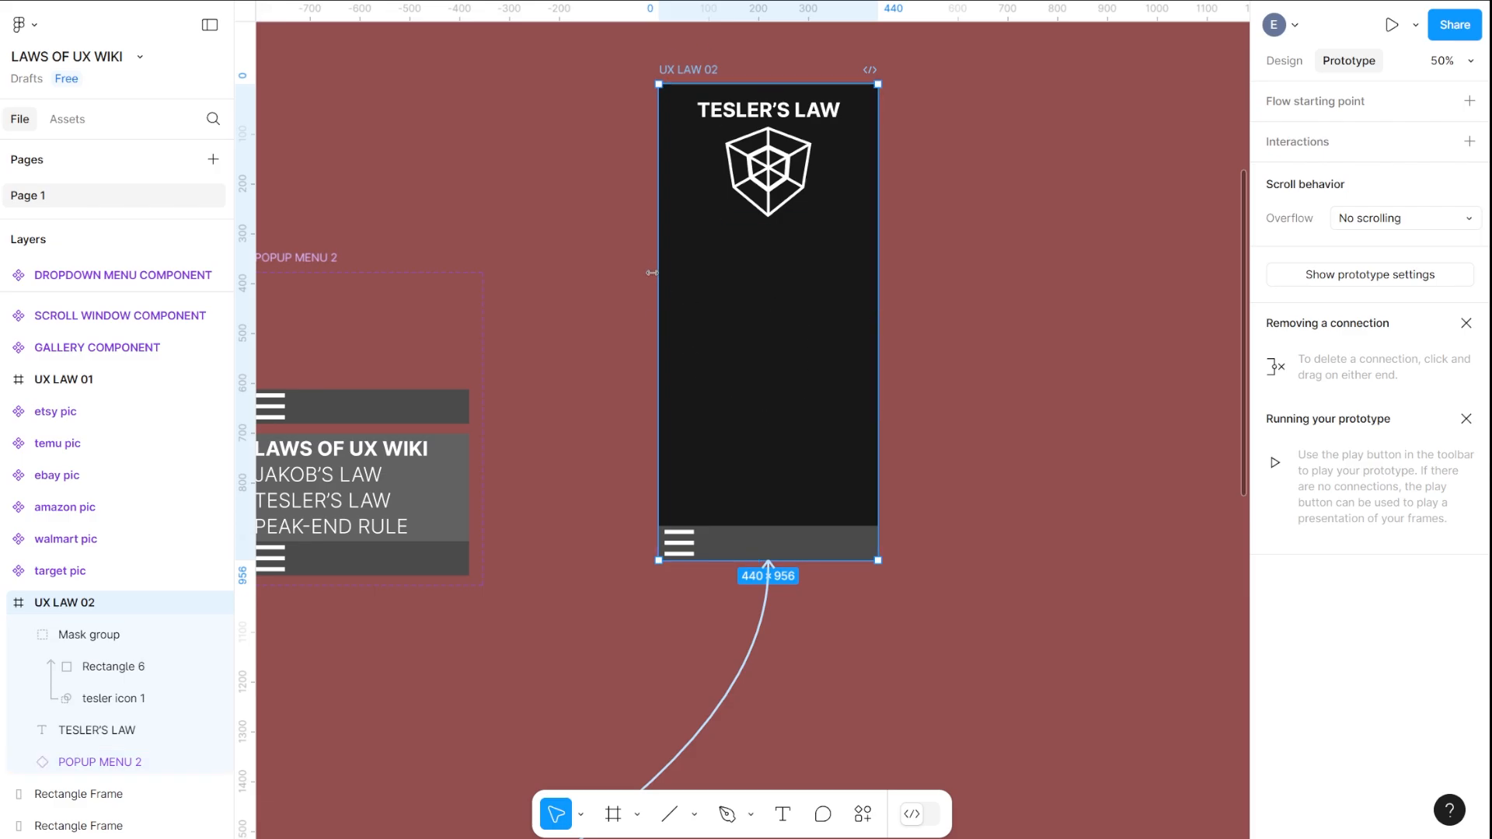
pyautogui.scroll(-10, 676, 286)
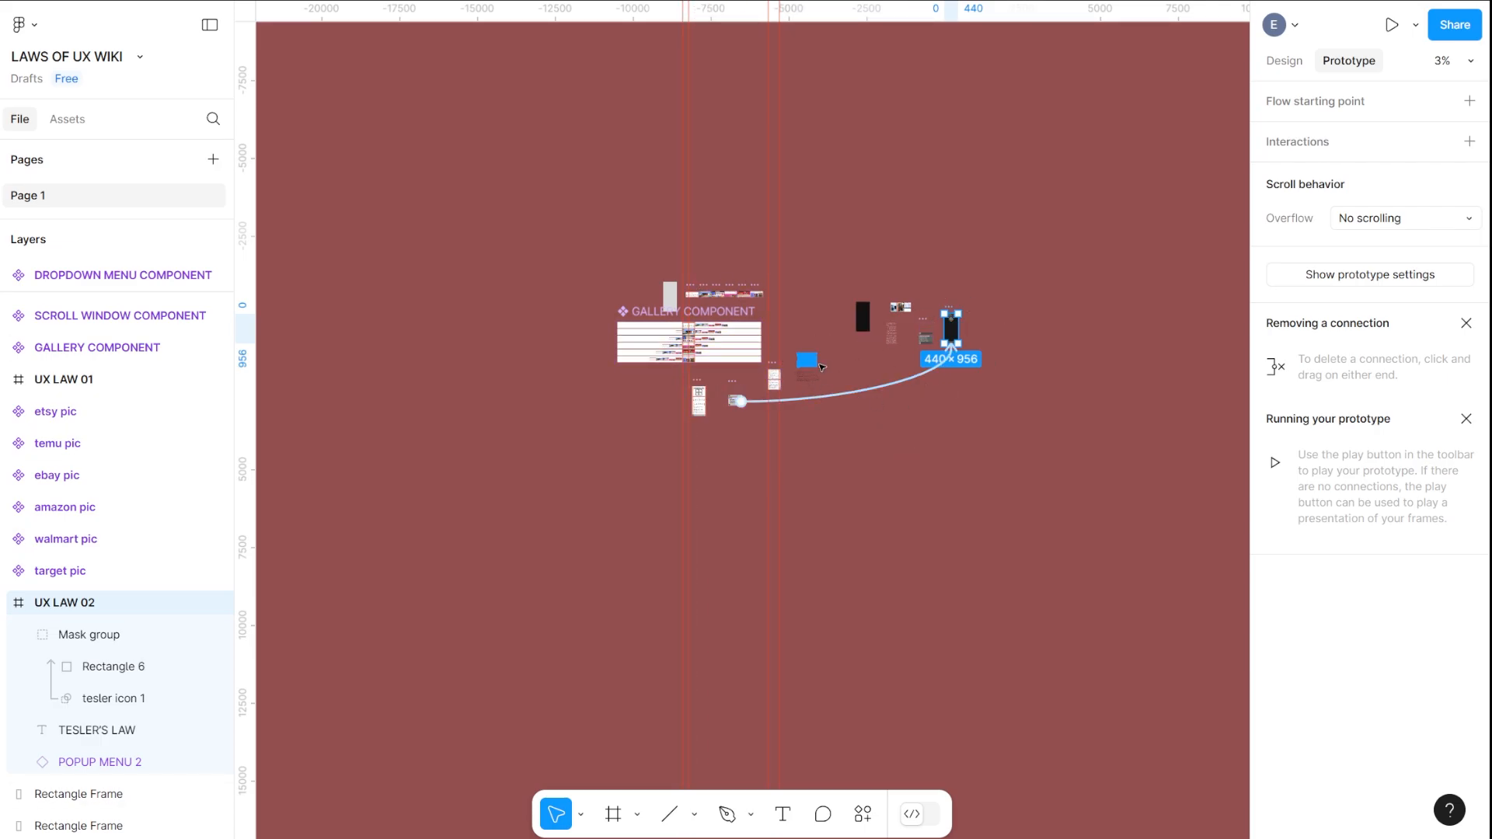
# Present the prototype from the UX LAW 02 frame and page forward to the Jacob's Law screen and back
pyautogui.hotkey('ctrl', '+')
pyautogui.hotkey('ctrl', '+')
pyautogui.moveTo(1146, 215); pyautogui.dragTo(537, 556)
pyautogui.moveTo(858, 374); pyautogui.dragTo(805, 422)
pyautogui.hotkey('ctrl', '+')
pyautogui.moveTo(1107, 417); pyautogui.dragTo(836, 530)
pyautogui.hotkey('ctrl', '+')
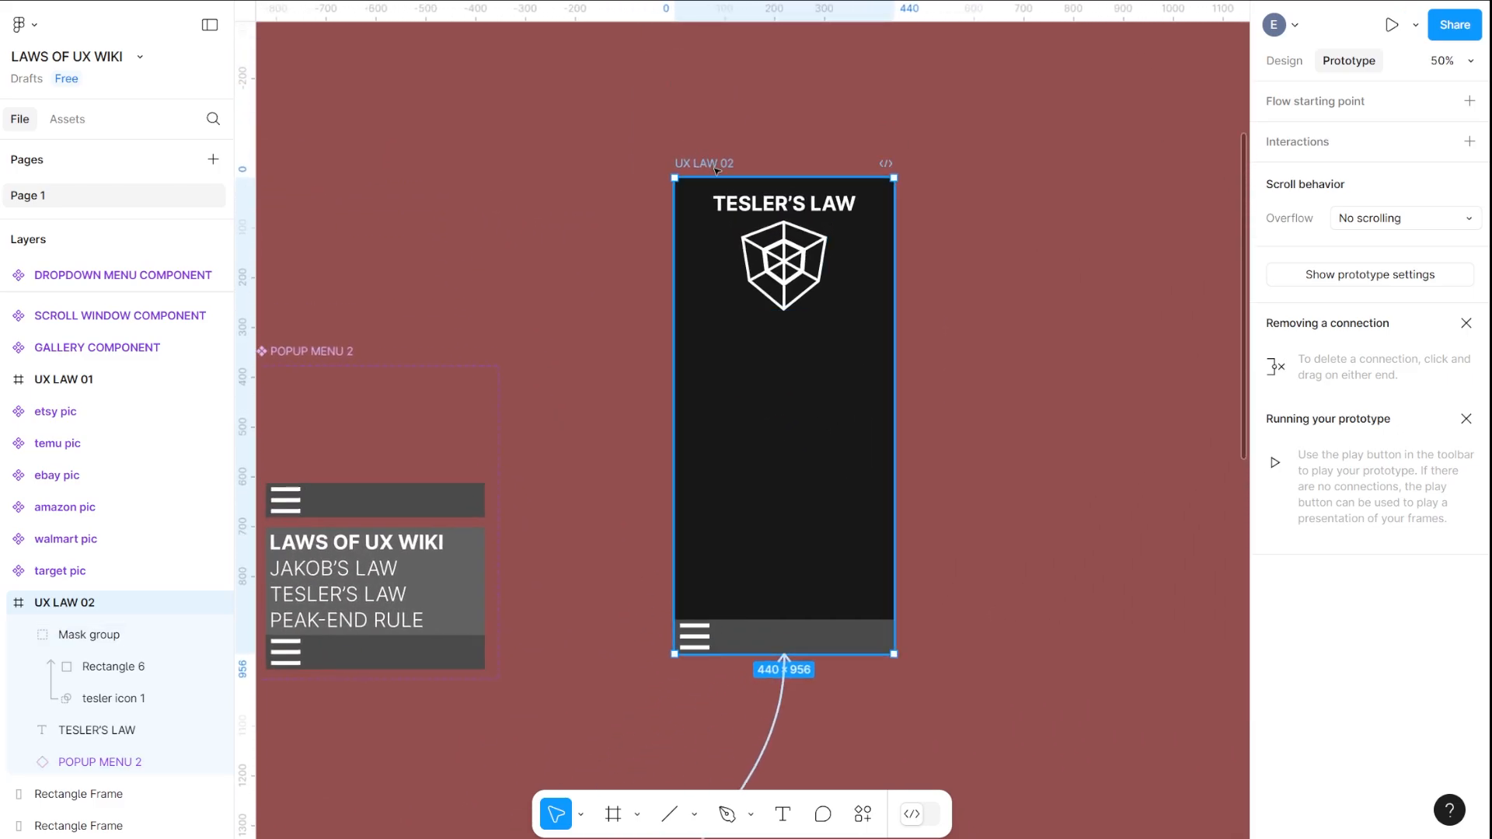
pyautogui.click(1383, 26)
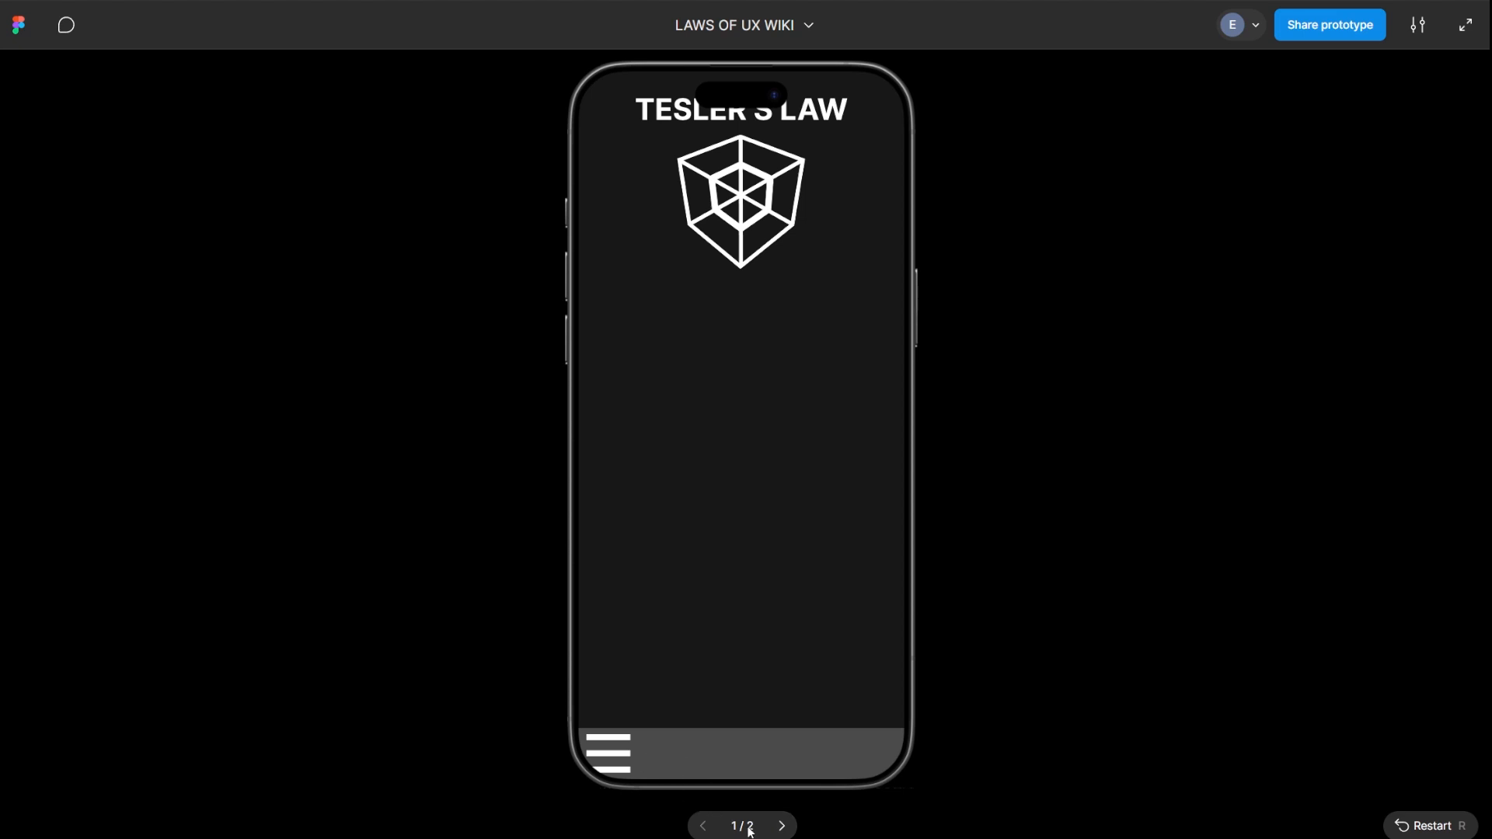
pyautogui.click(782, 827)
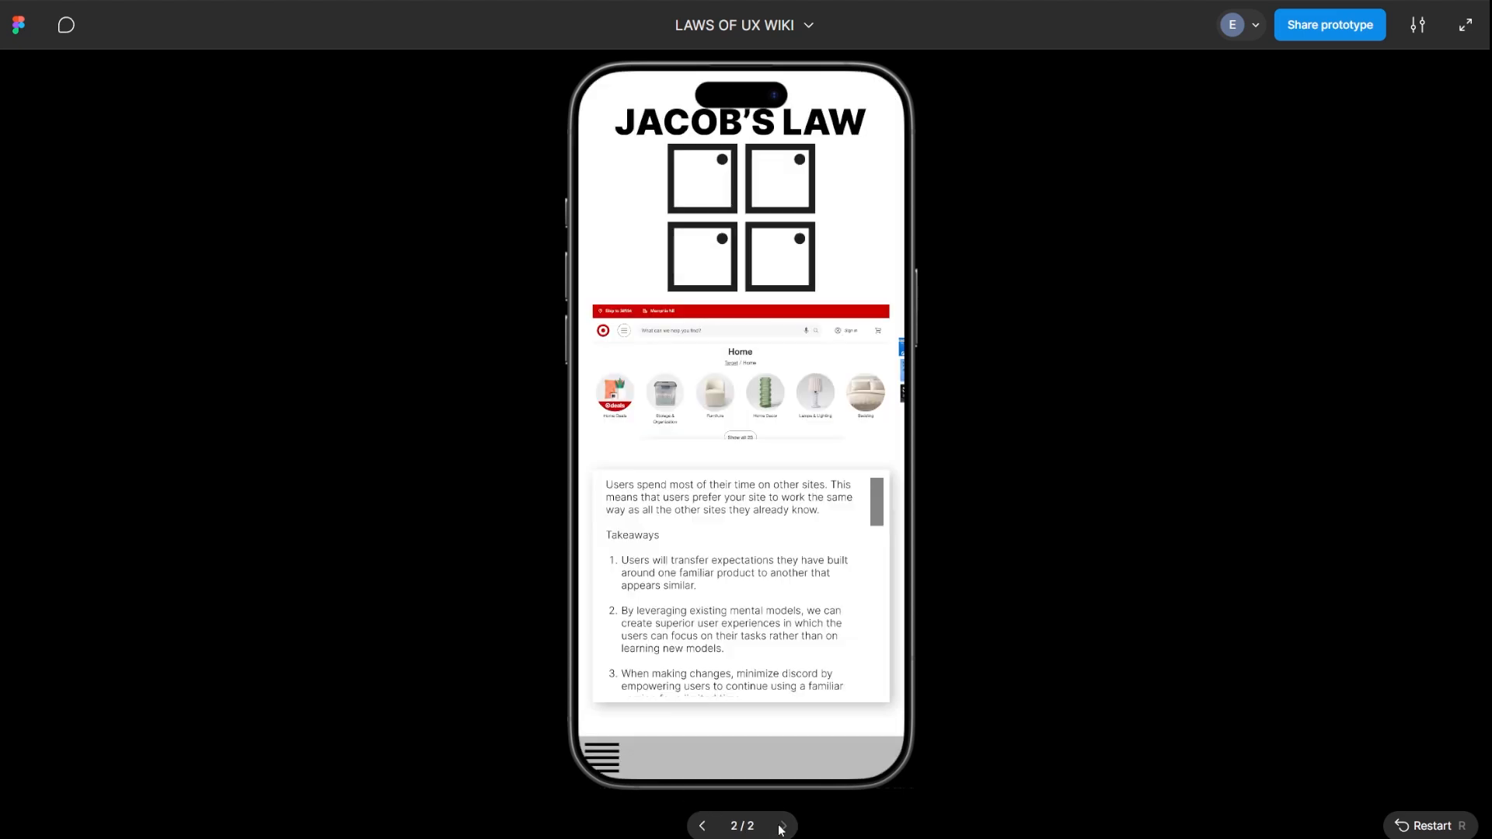
pyautogui.click(702, 826)
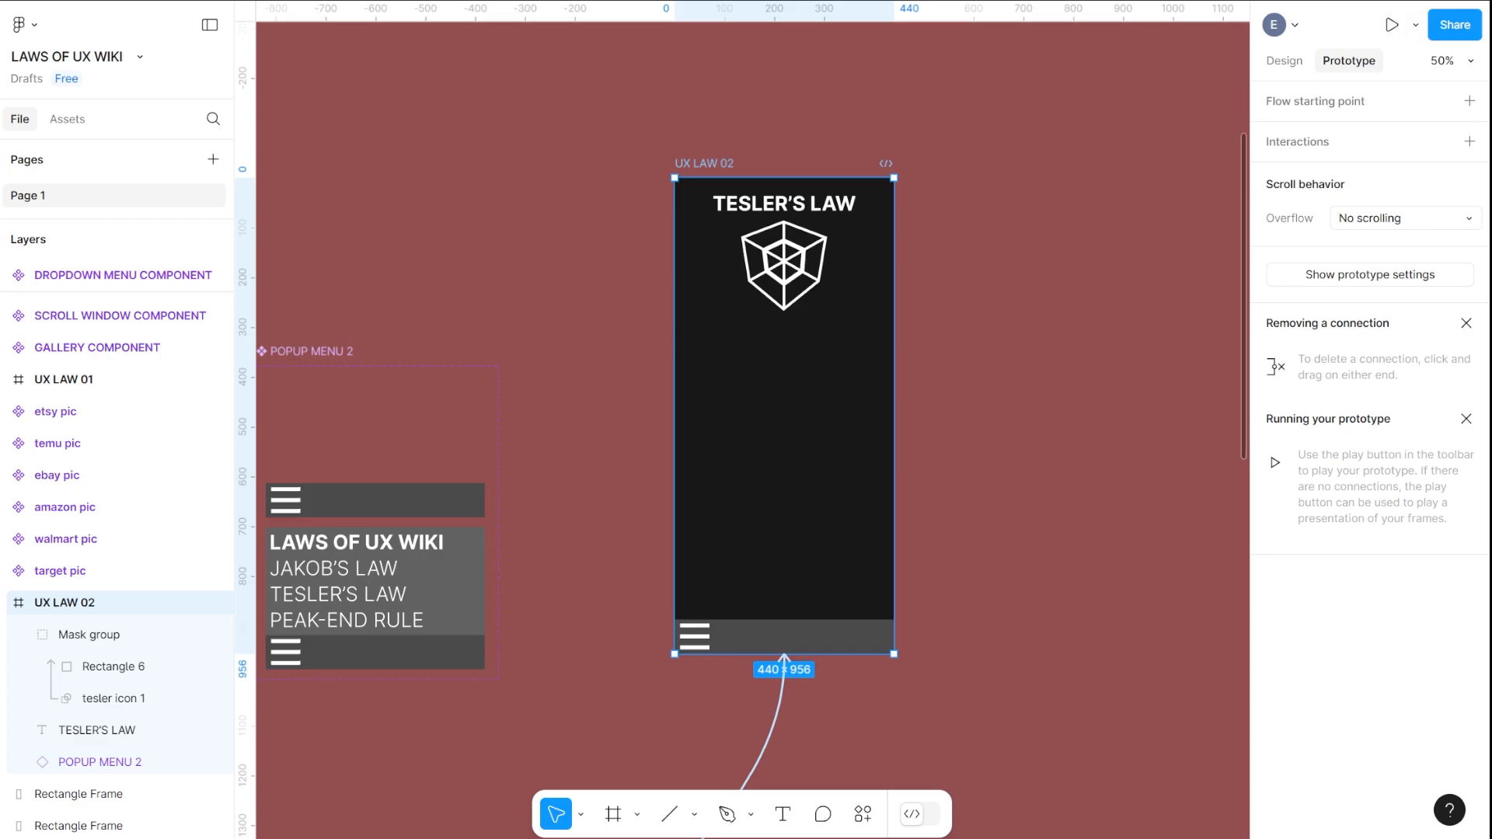
# Present the prototype again from the UX LAW 02 frame and hide the device frame around it
pyautogui.click(1286, 60)
pyautogui.click(1340, 65)
pyautogui.click(1392, 25)
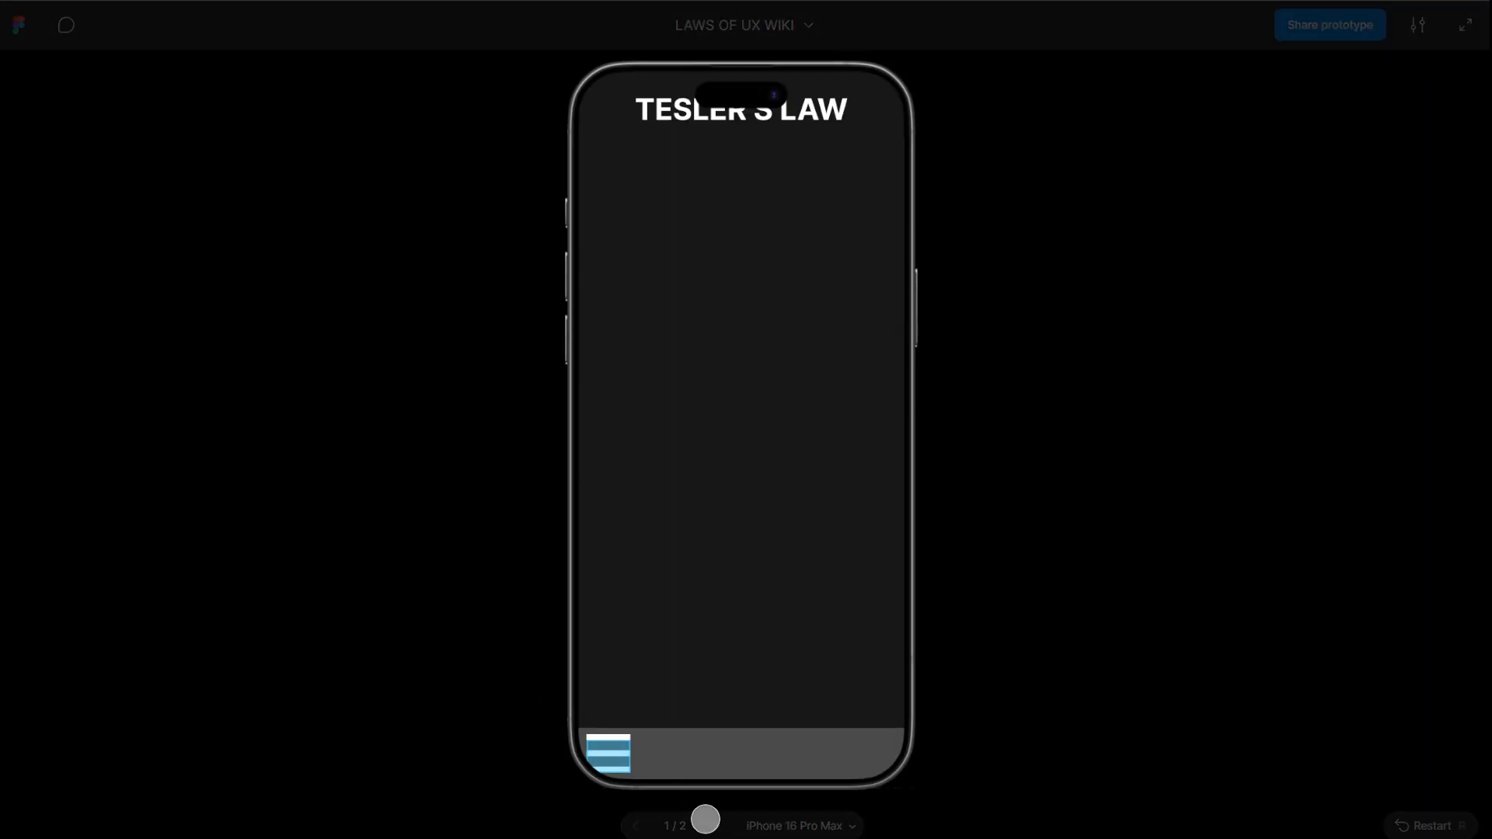
pyautogui.click(826, 826)
pyautogui.moveTo(816, 786)
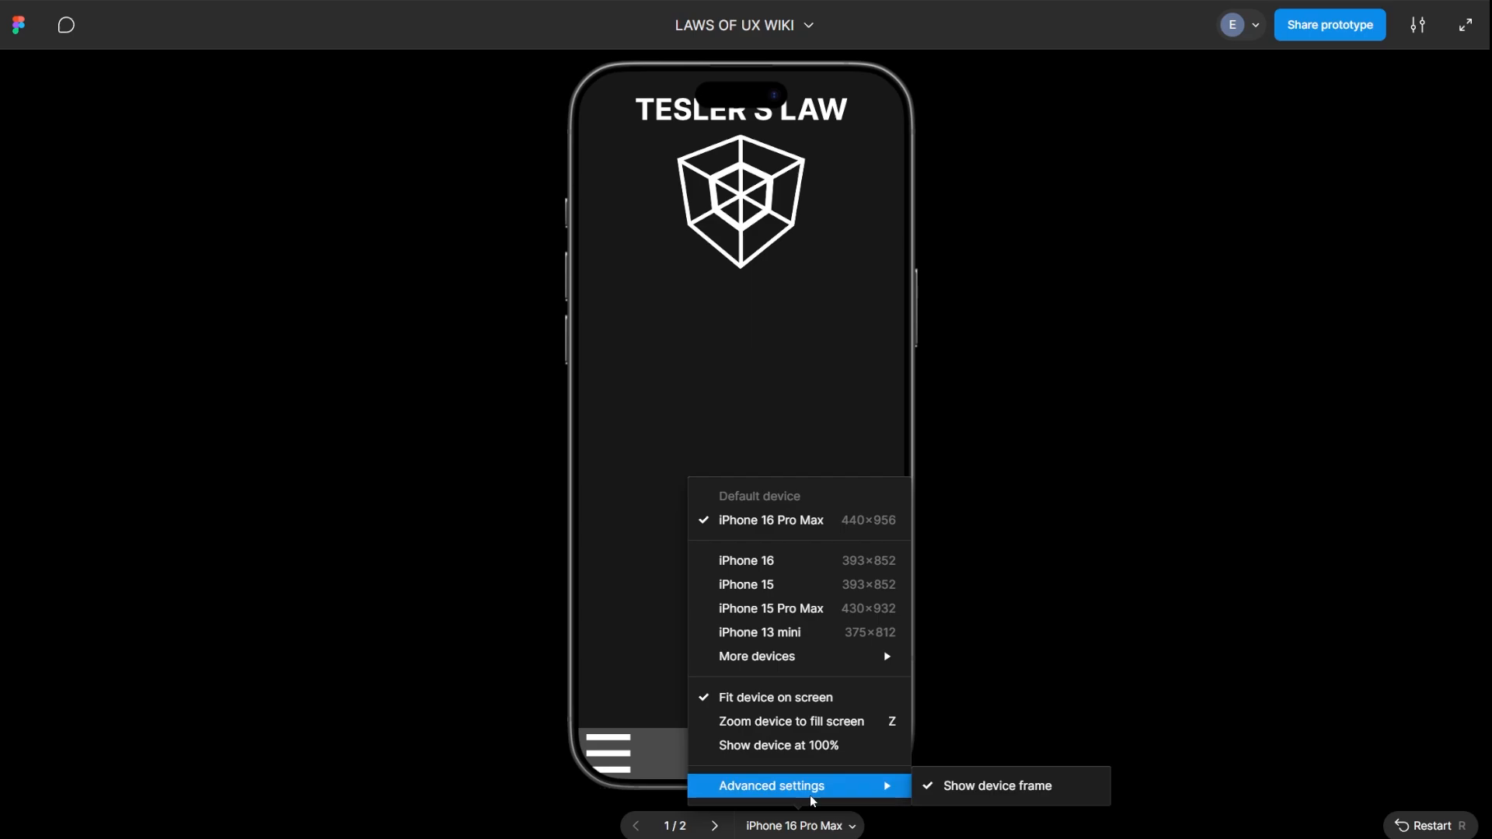
pyautogui.click(978, 789)
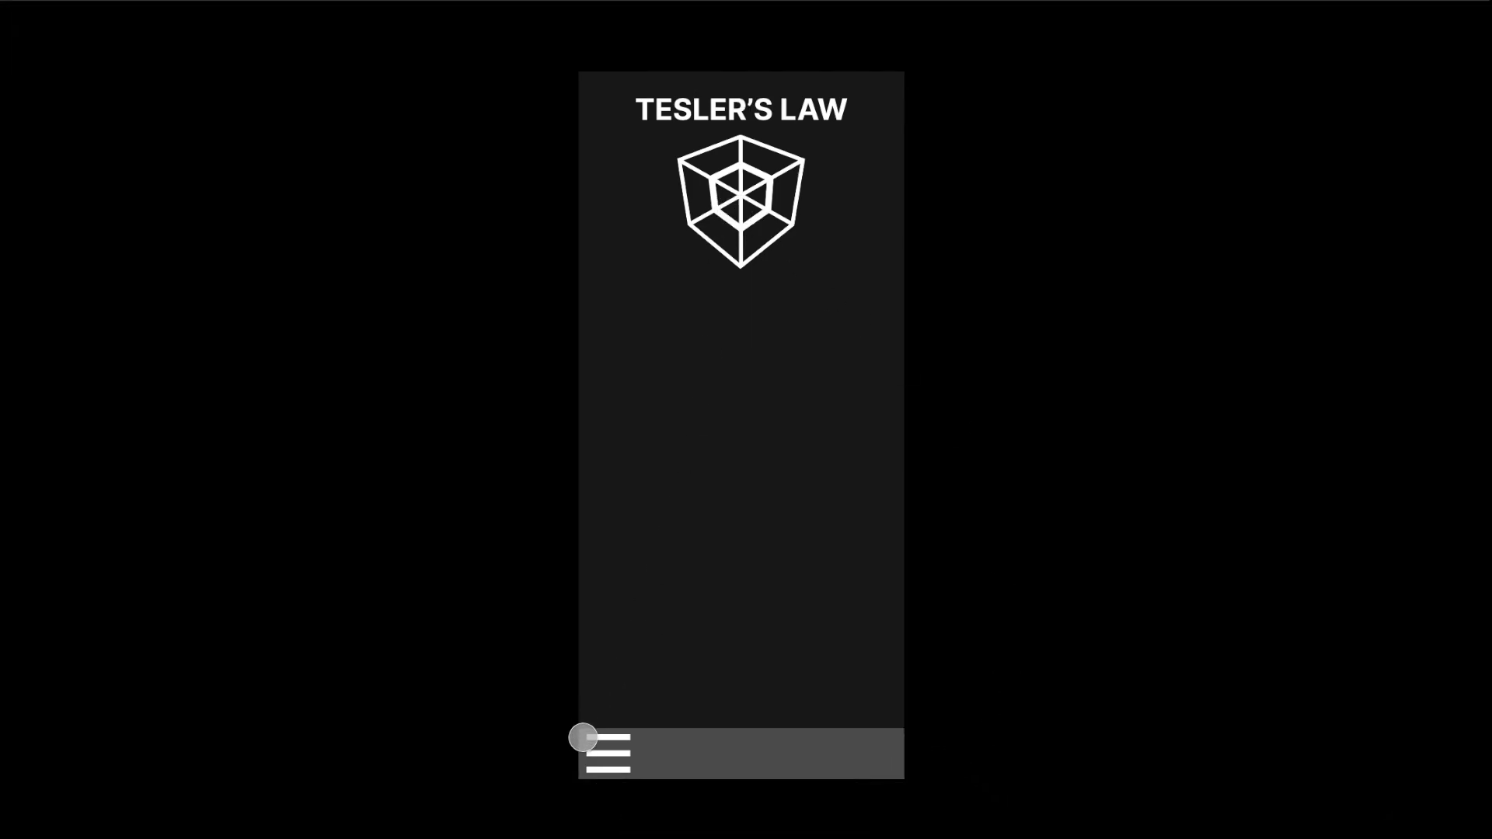
# Test opening and closing the popup menu repeatedly with the hamburger icon on the Tesler's Law prototype screen
pyautogui.click(611, 754)
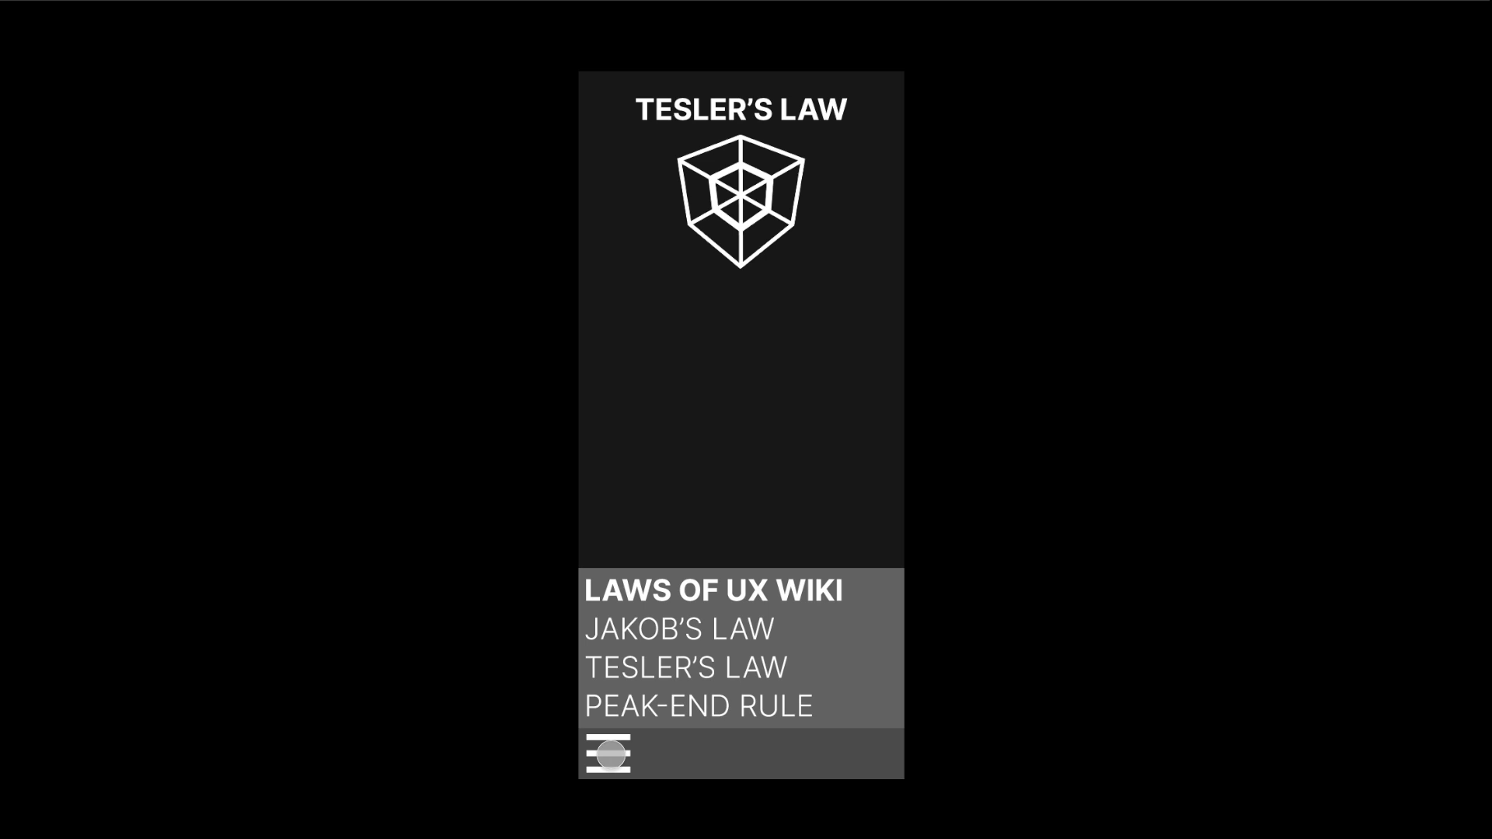
pyautogui.click(611, 754)
pyautogui.click(611, 754)
pyautogui.click(611, 754)
pyautogui.click(611, 754)
pyautogui.click(611, 754)
pyautogui.click(611, 754)
# Test the menu links from Tesler's Law to Jacob's Law and back, scrolling the Jacob's Law text window in between
pyautogui.click(648, 627)
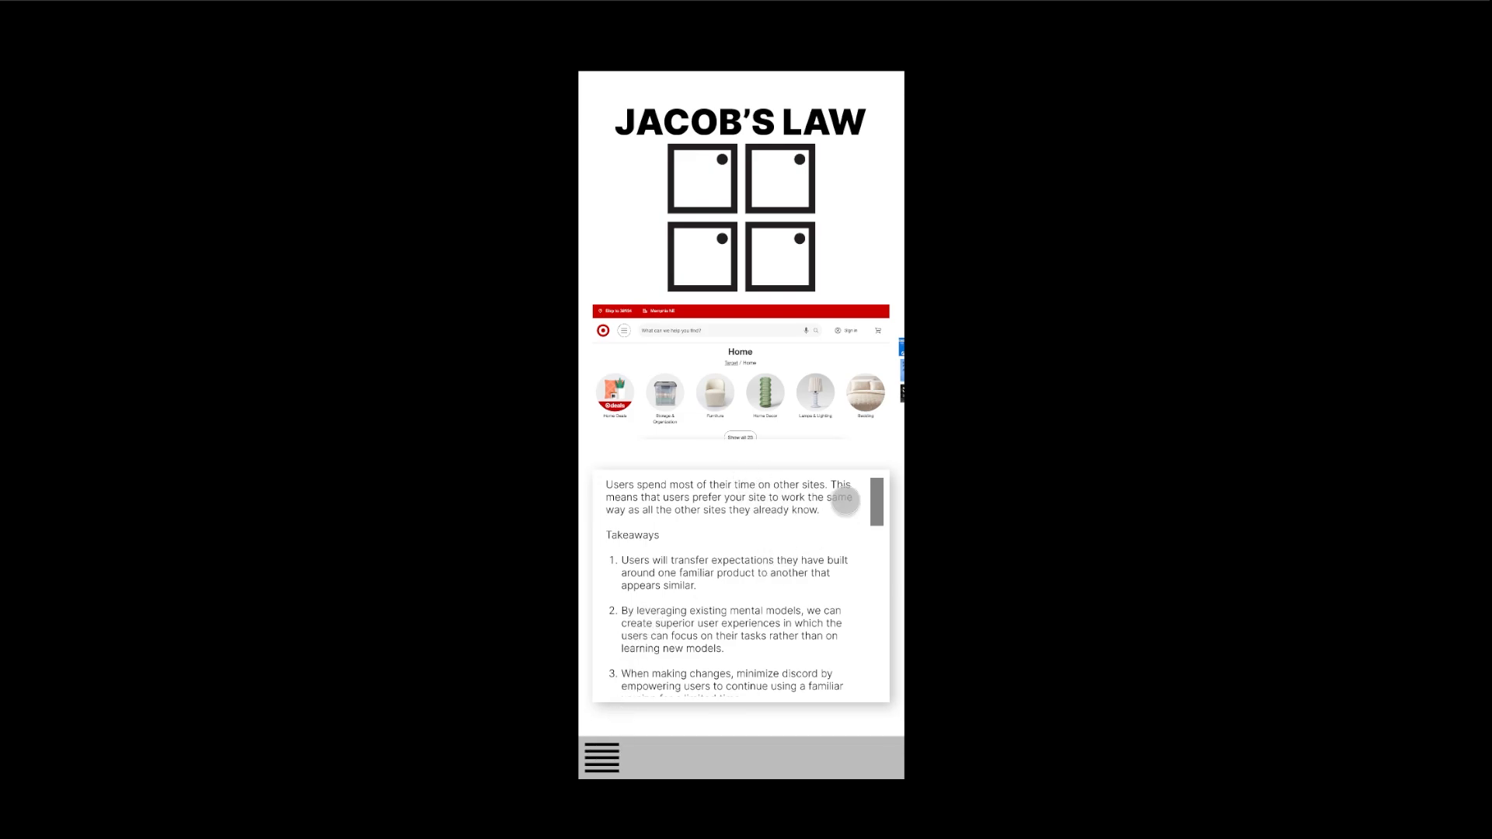
pyautogui.moveTo(776, 583); pyautogui.dragTo(778, 372)
pyautogui.moveTo(776, 486); pyautogui.dragTo(774, 682)
pyautogui.moveTo(874, 497); pyautogui.dragTo(880, 435)
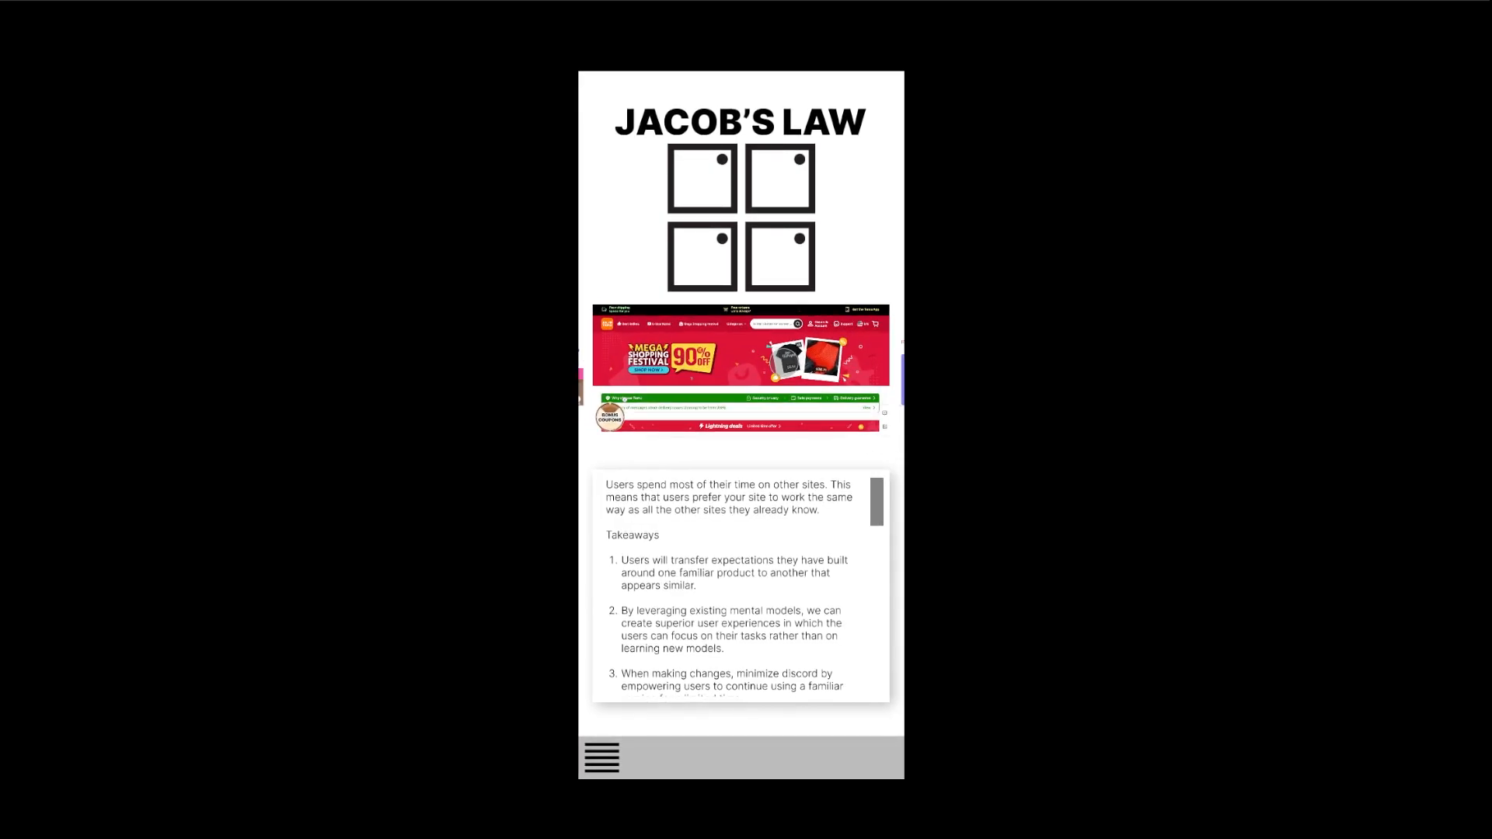
pyautogui.click(607, 747)
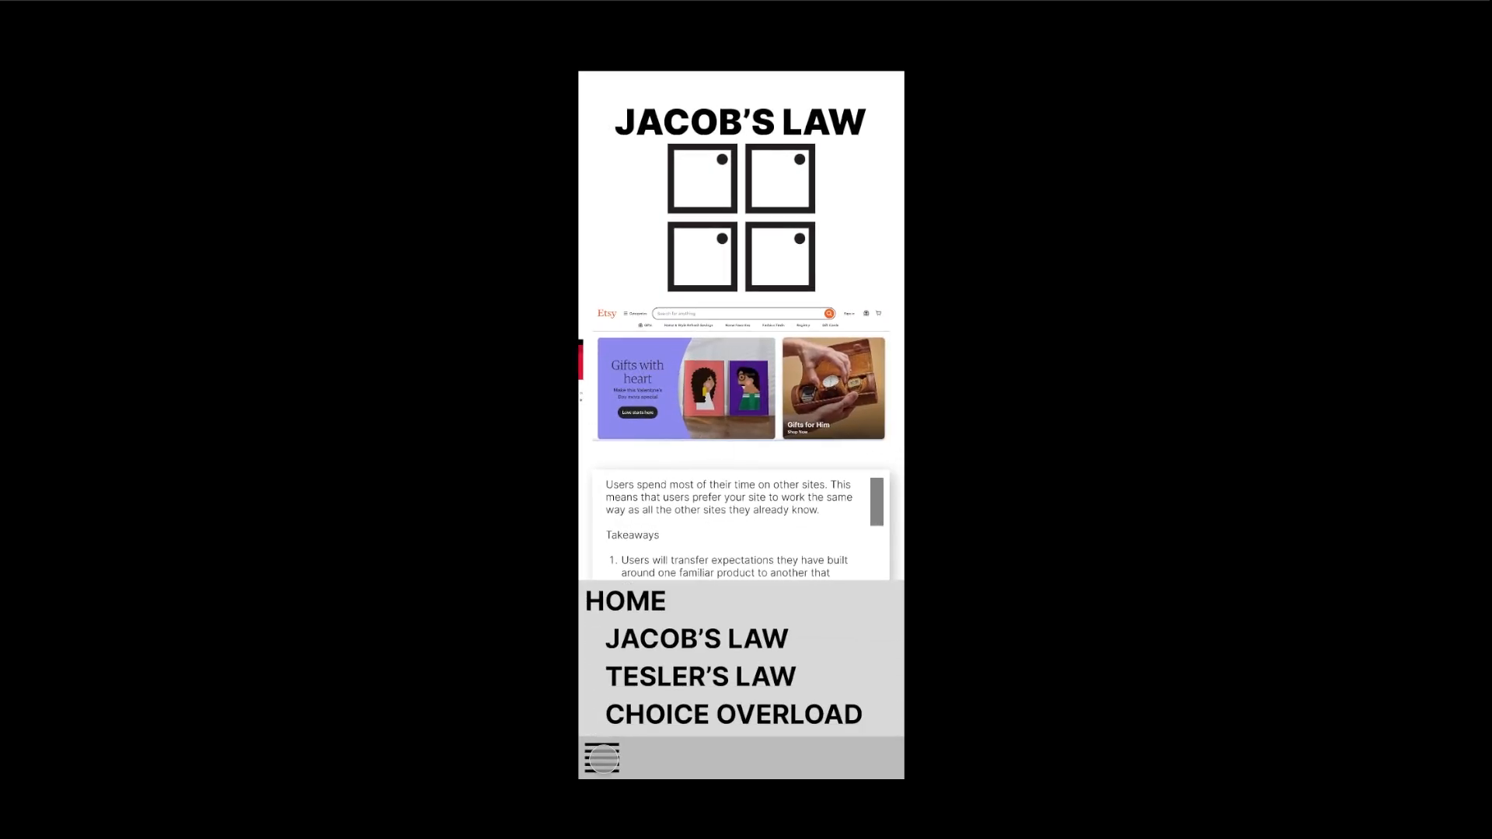
pyautogui.click(663, 678)
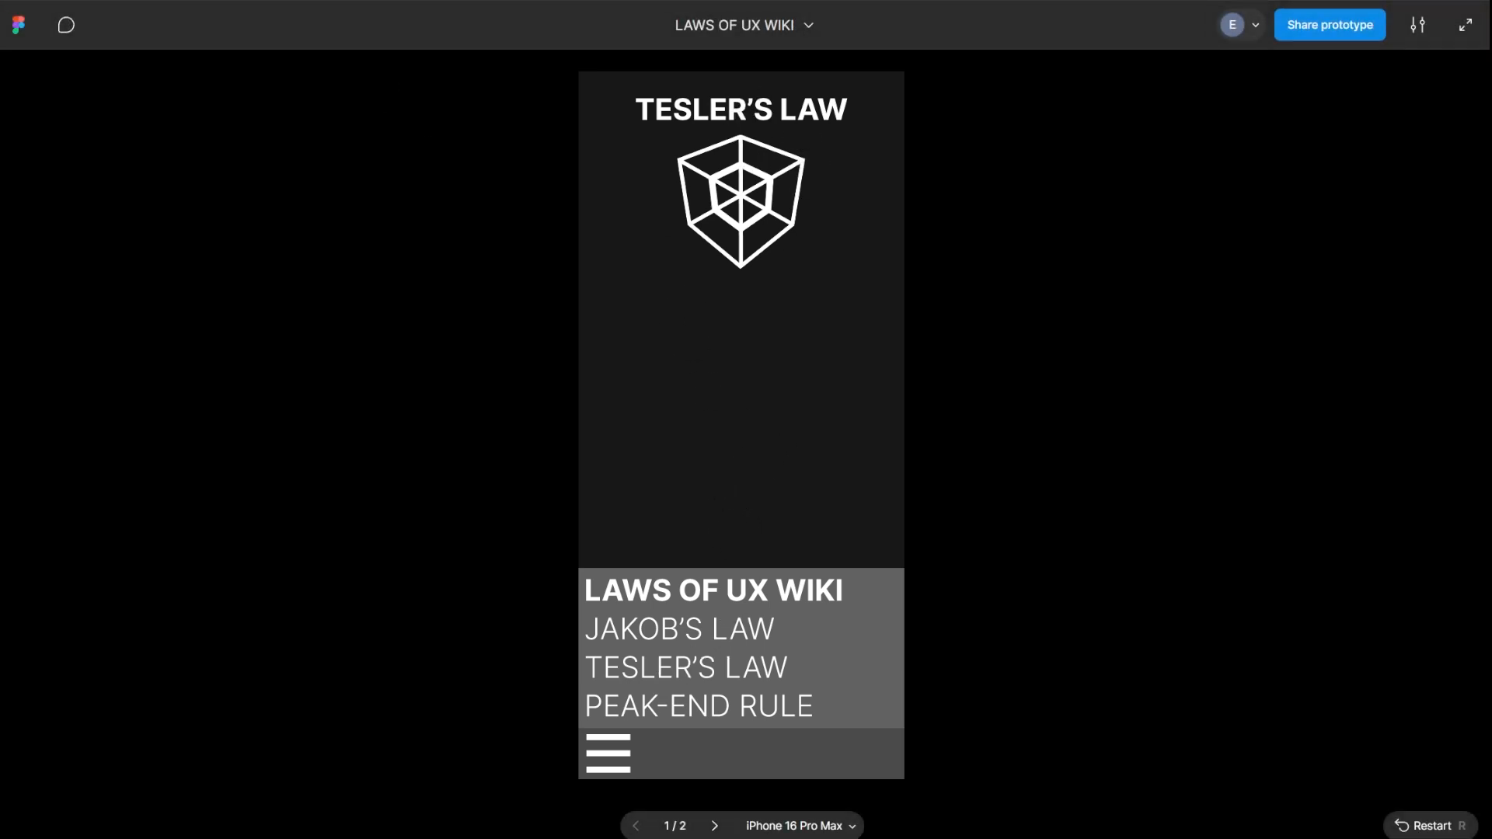
# Return to the design file and place the Tesler's Law description text beside the UX LAW 02 frame, at X 11648, Y 349
pyautogui.hotkey('ctrl', 'Tab')
pyautogui.click(665, 265)
pyautogui.moveTo(499, 228); pyautogui.dragTo(865, 137)
pyautogui.moveTo(462, 408); pyautogui.dragTo(493, 461)
pyautogui.moveTo(284, 383); pyautogui.dragTo(909, 392)
pyautogui.moveTo(1093, 533); pyautogui.dragTo(999, 383)
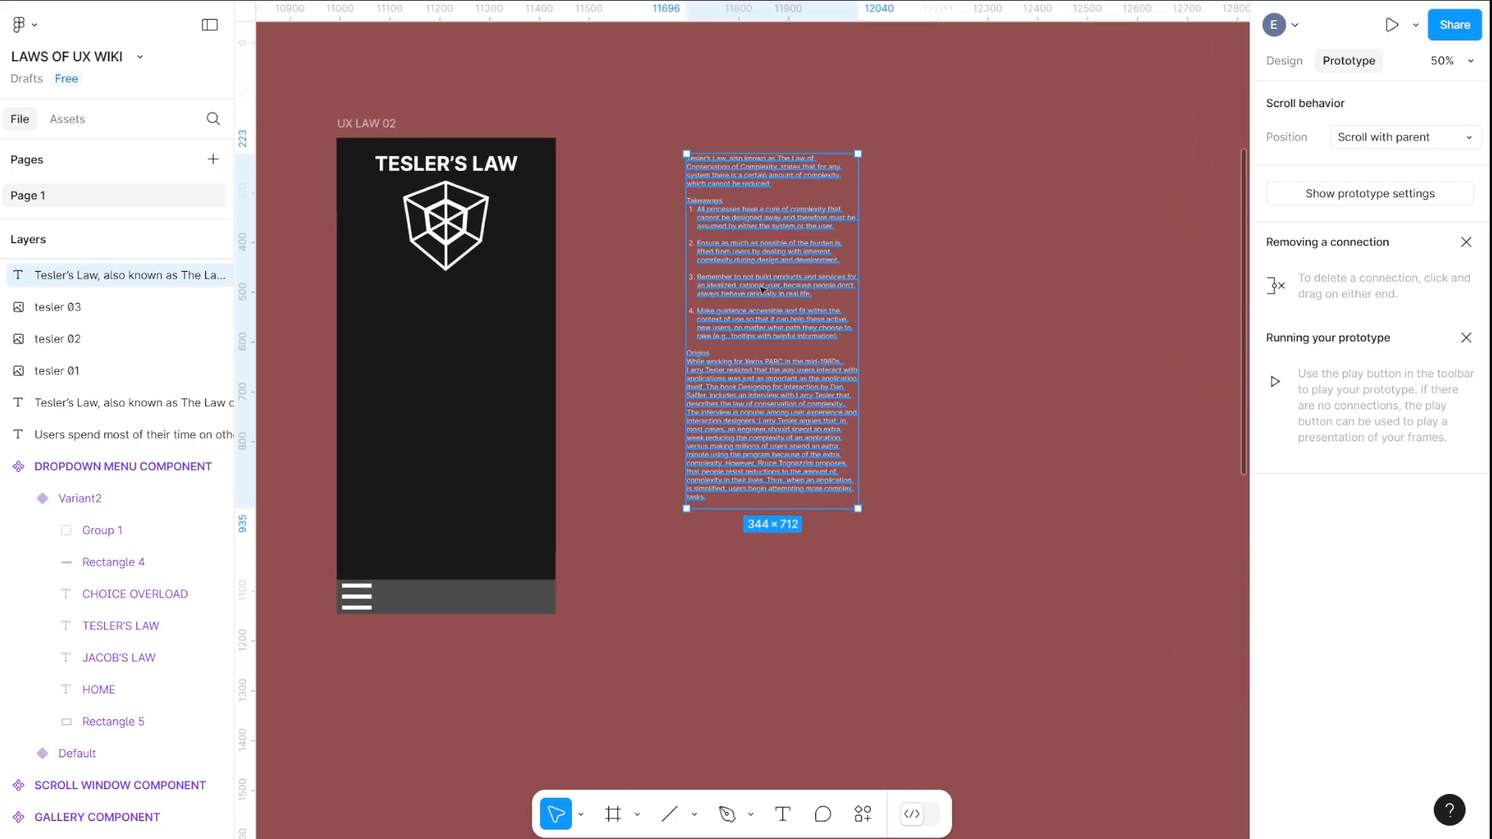
pyautogui.moveTo(738, 337); pyautogui.dragTo(710, 400)
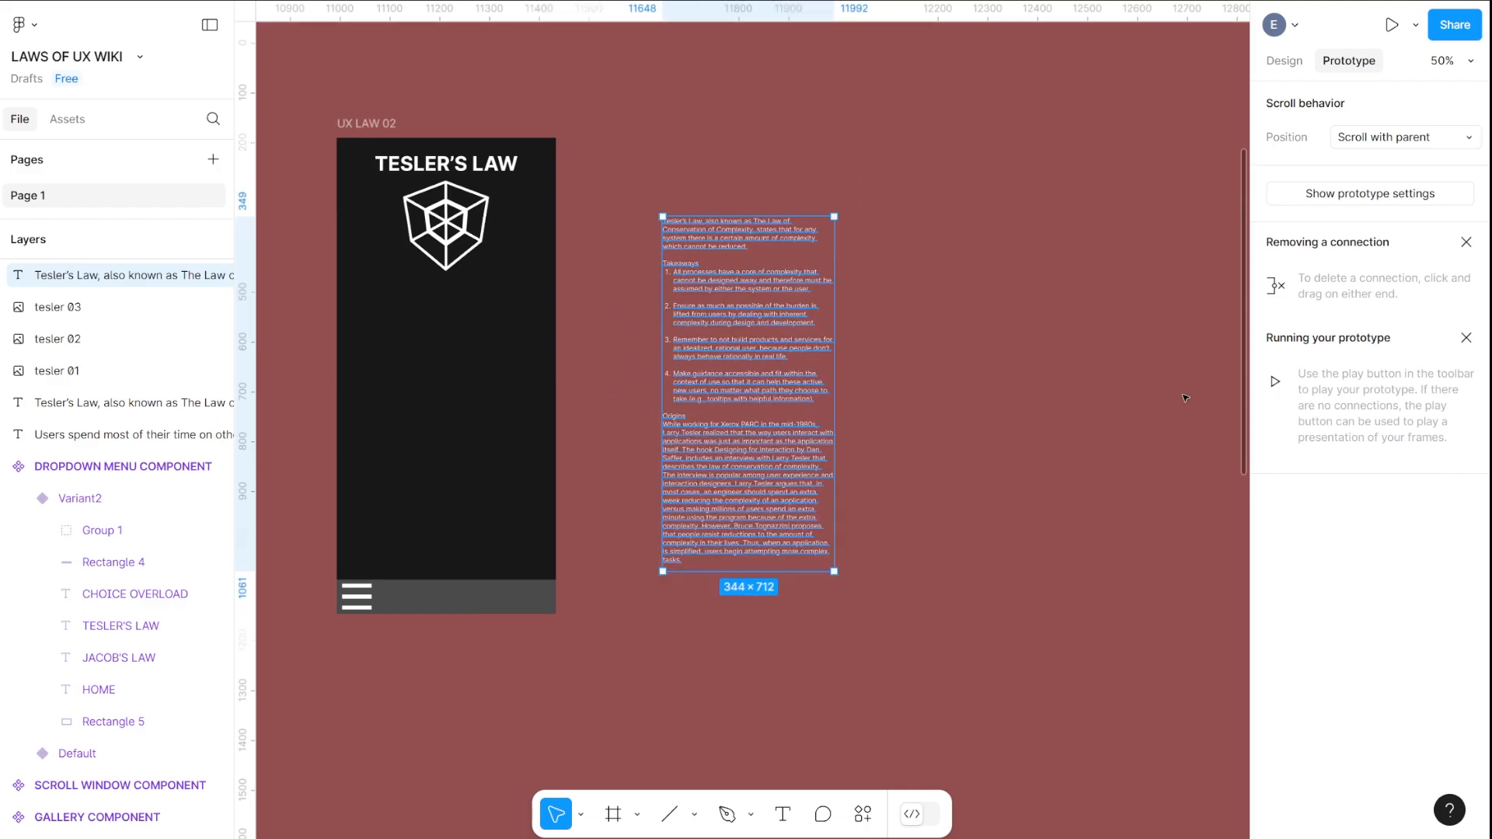
# Set the Tesler's Law description text to Inter Regular at font size 16
pyautogui.click(1284, 61)
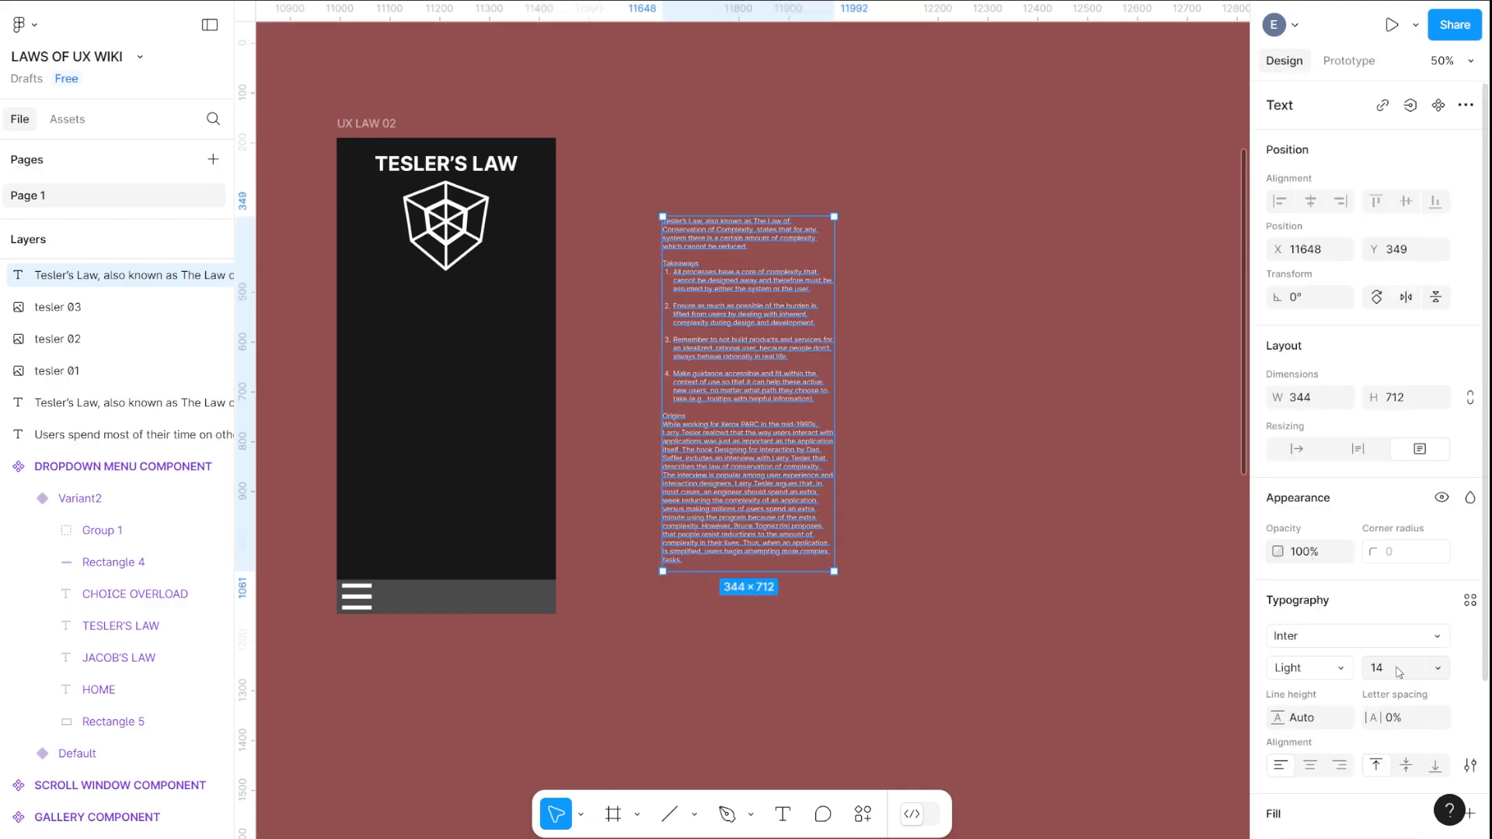
pyautogui.click(1316, 673)
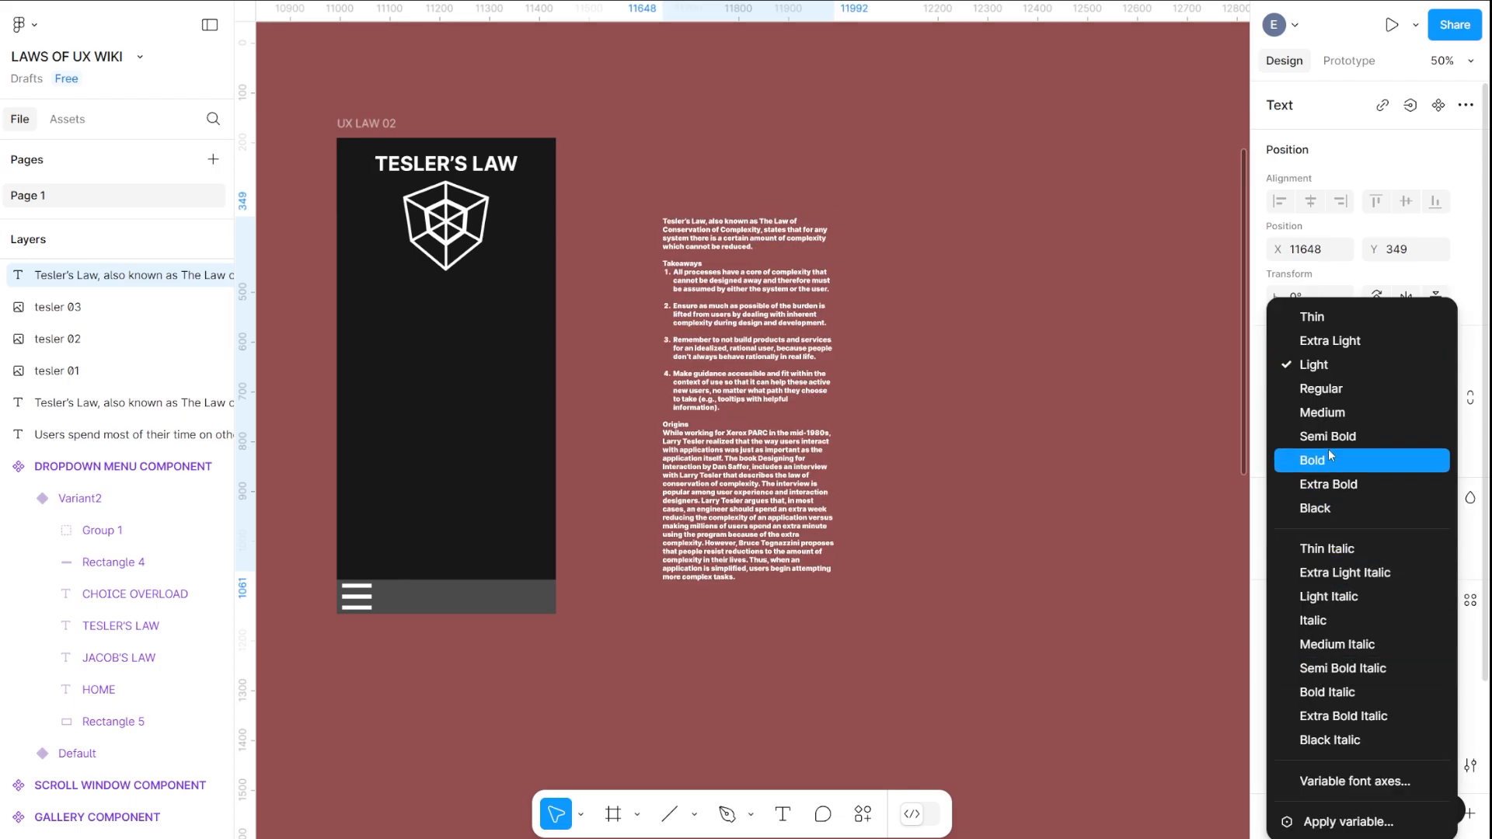
pyautogui.click(1325, 391)
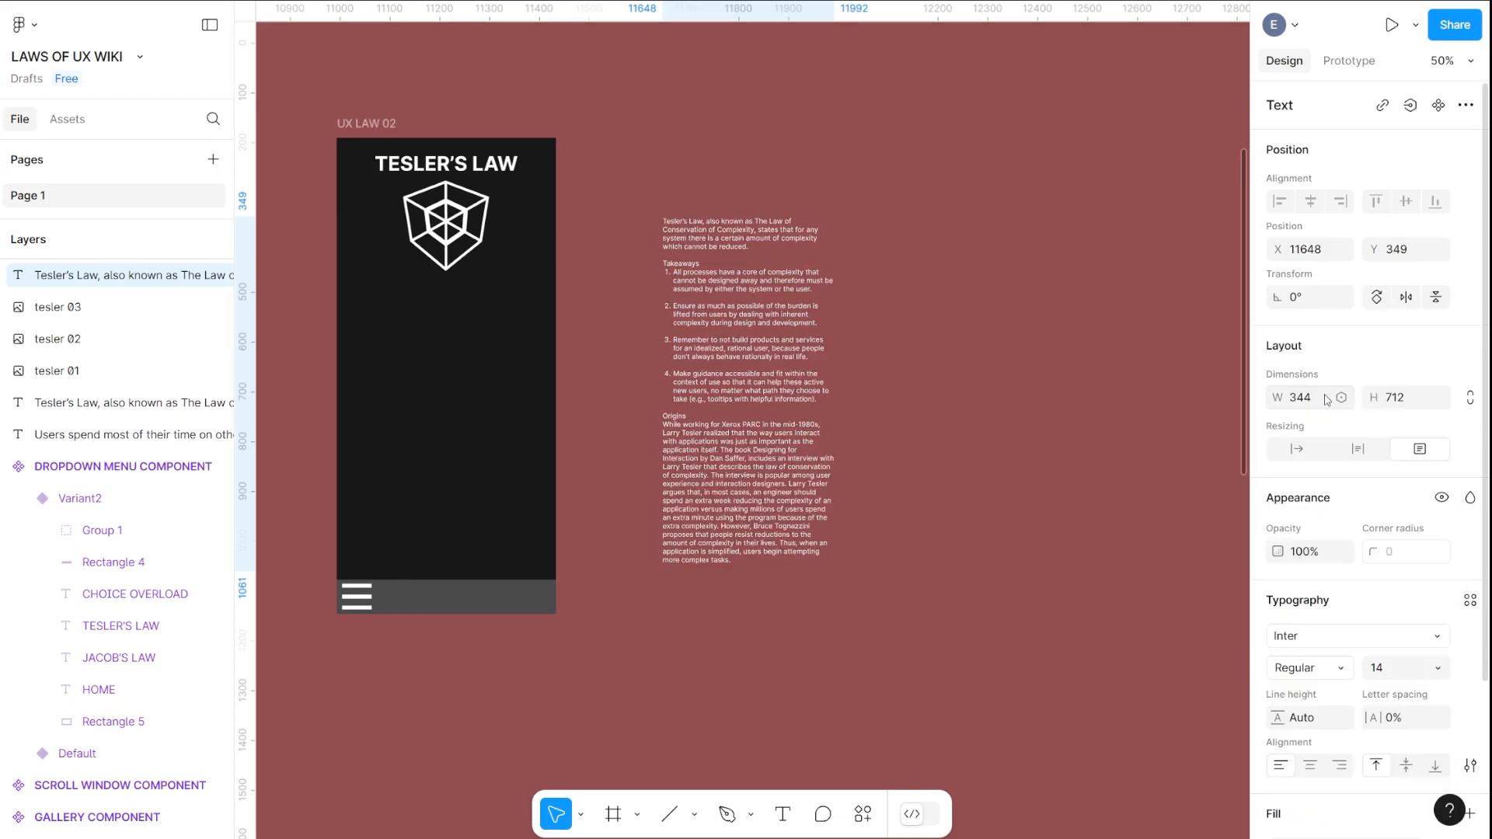
pyautogui.click(1439, 669)
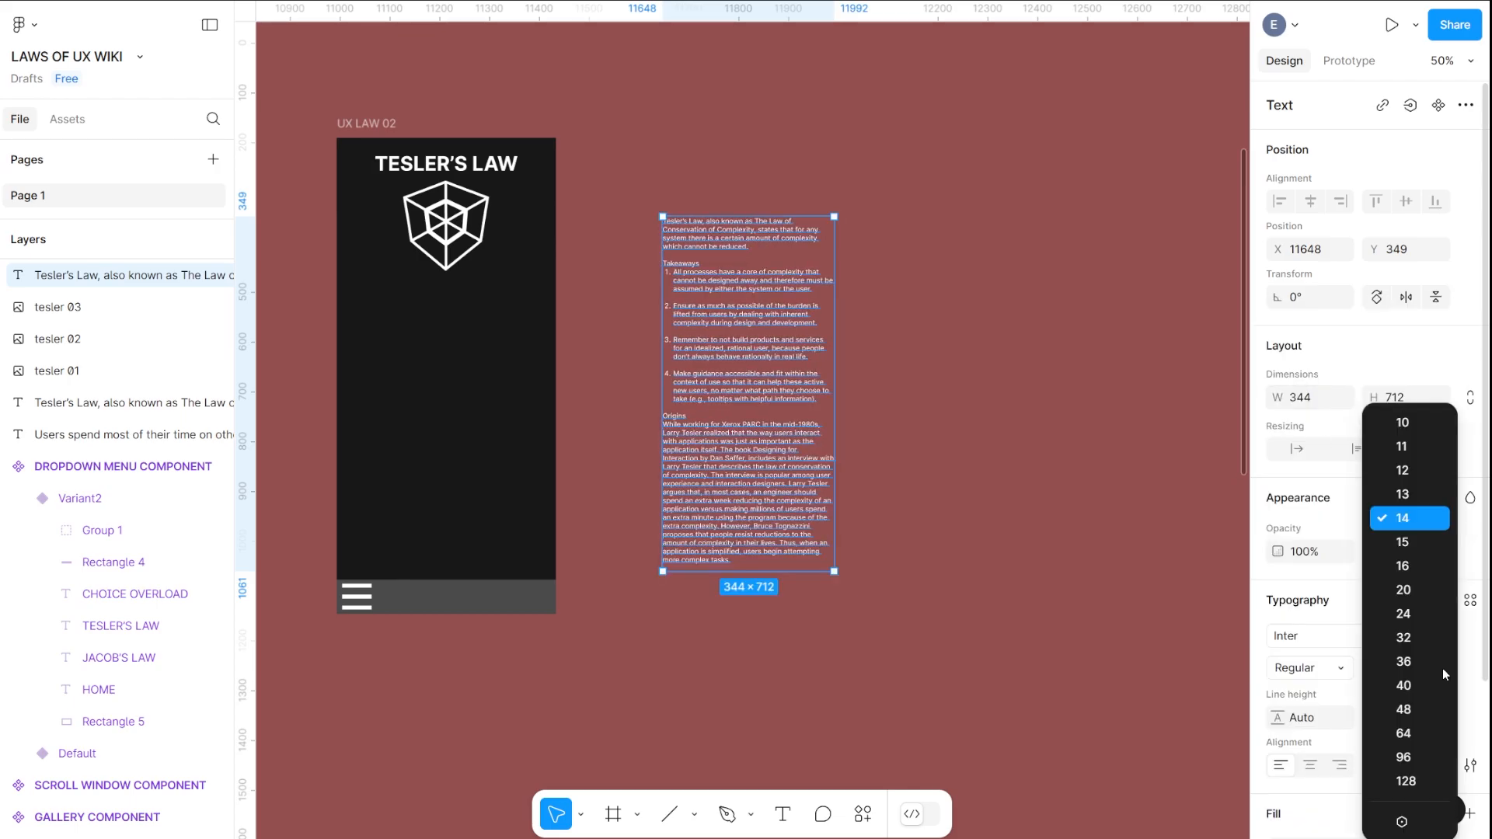
pyautogui.click(1413, 567)
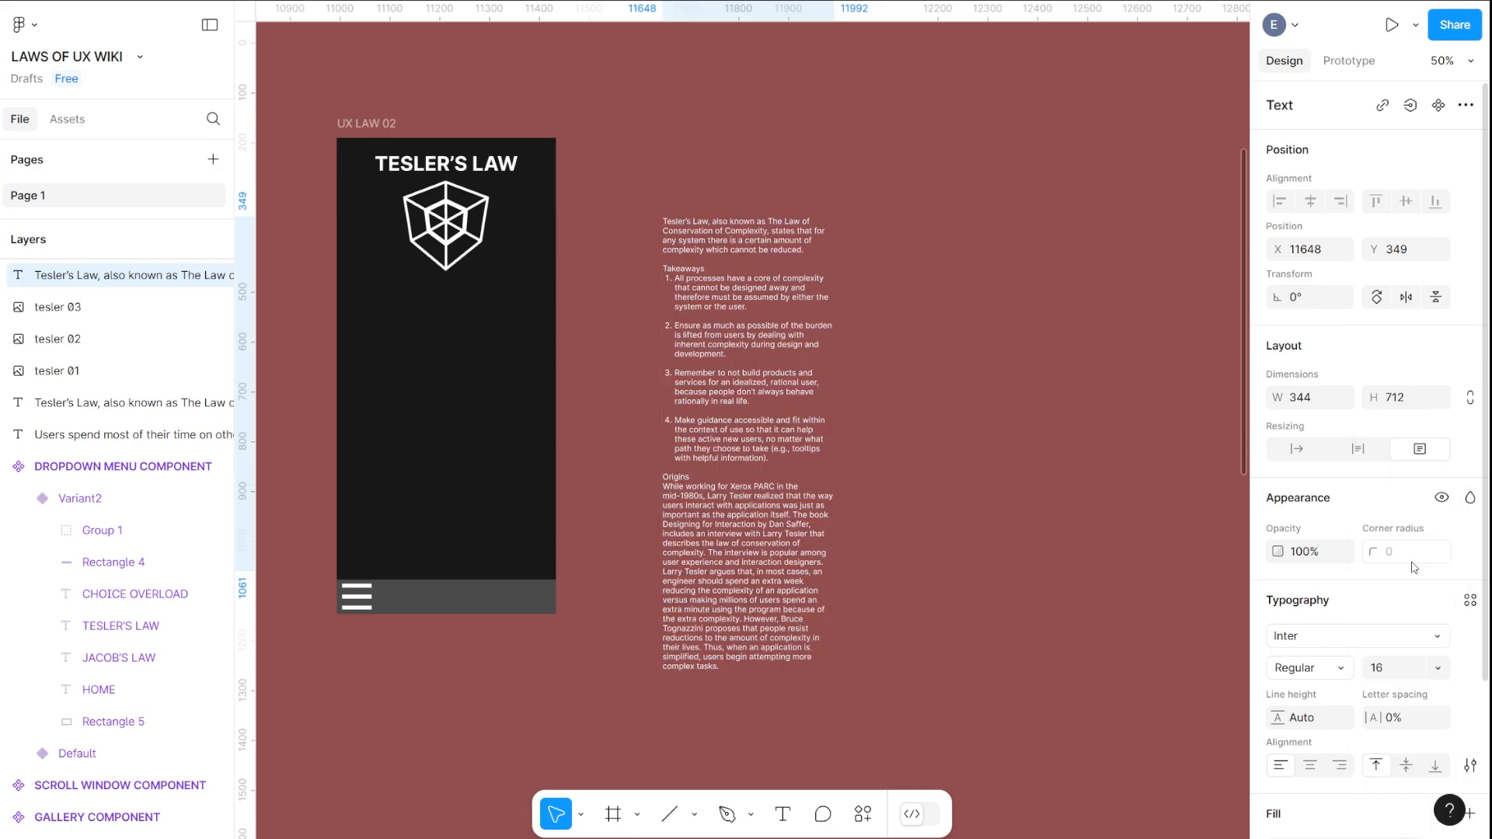
# Duplicate the tesler 03 image and place the copy below the icon in the UX LAW 02 frame, at X 112, Y 293
pyautogui.click(969, 401)
pyautogui.hscroll(-10, 488, 355)
pyautogui.scroll(3, 488, 355)
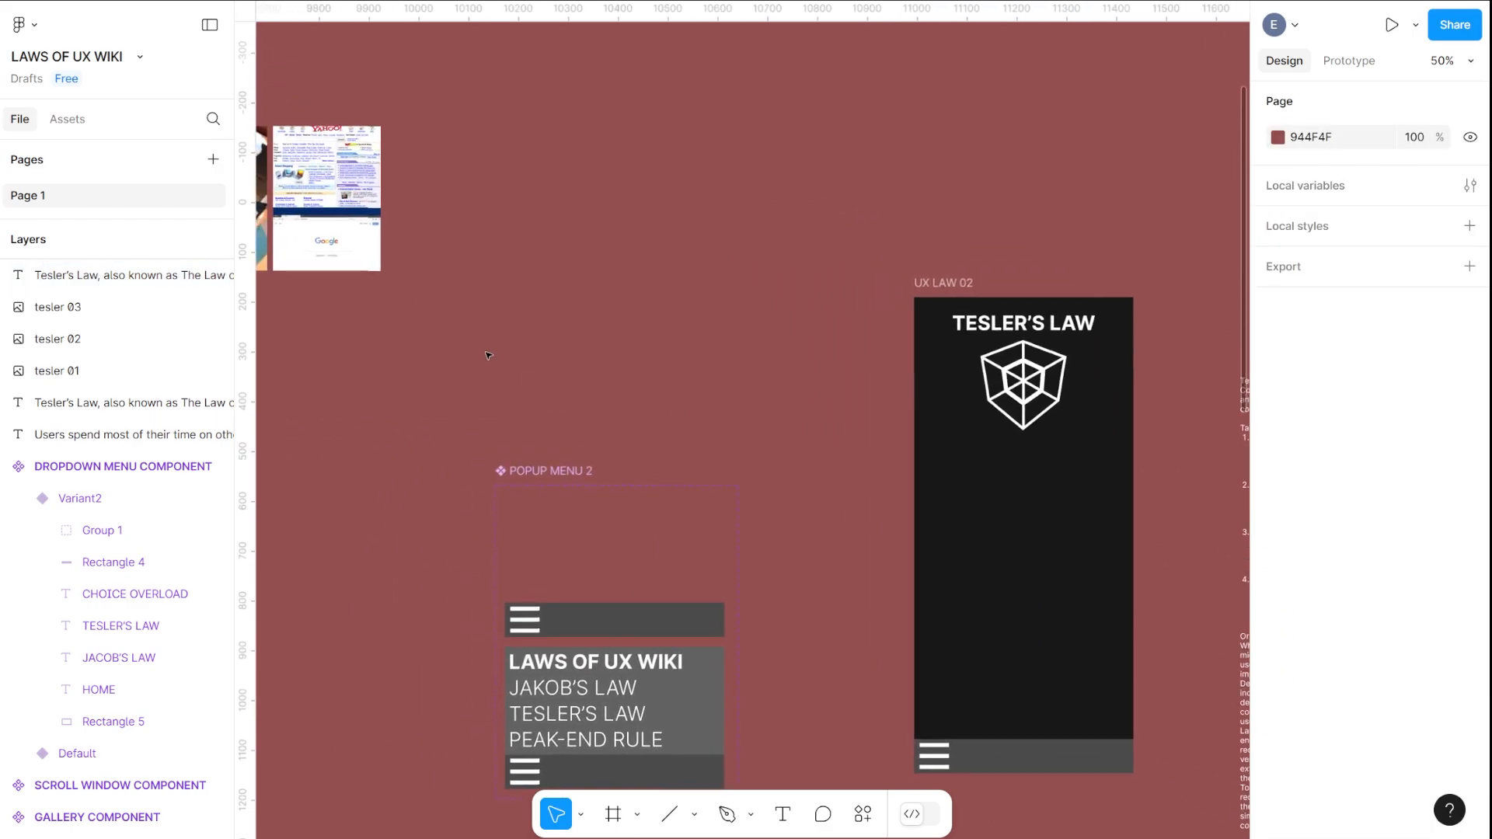
pyautogui.moveTo(461, 326); pyautogui.dragTo(814, 314)
pyautogui.click(645, 175)
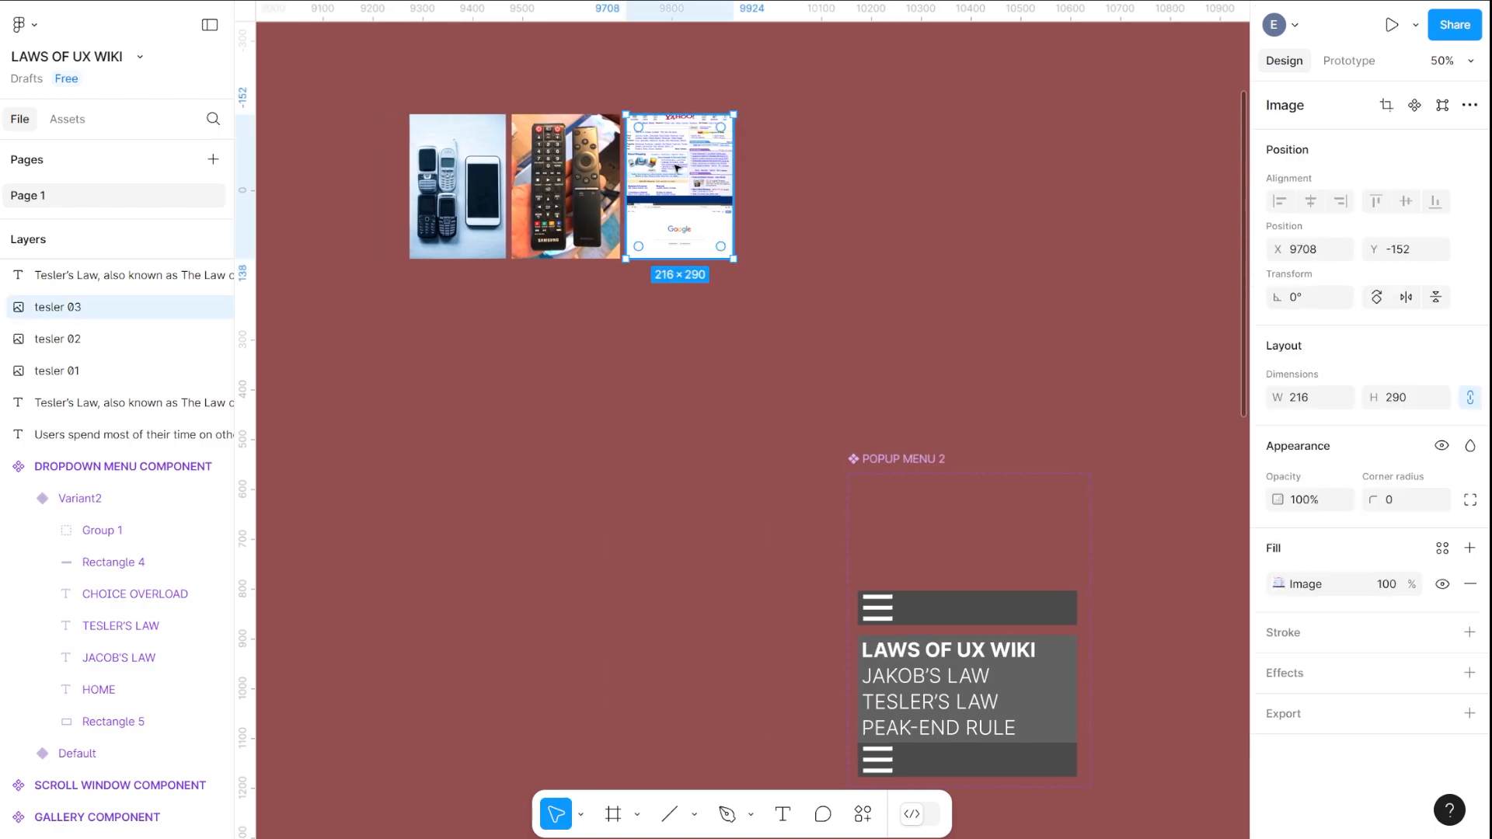
pyautogui.hotkey('ctrl', 'd')
pyautogui.moveTo(676, 168); pyautogui.dragTo(942, 504)
pyautogui.moveTo(994, 547); pyautogui.dragTo(904, 283)
pyautogui.moveTo(990, 363); pyautogui.dragTo(929, 361)
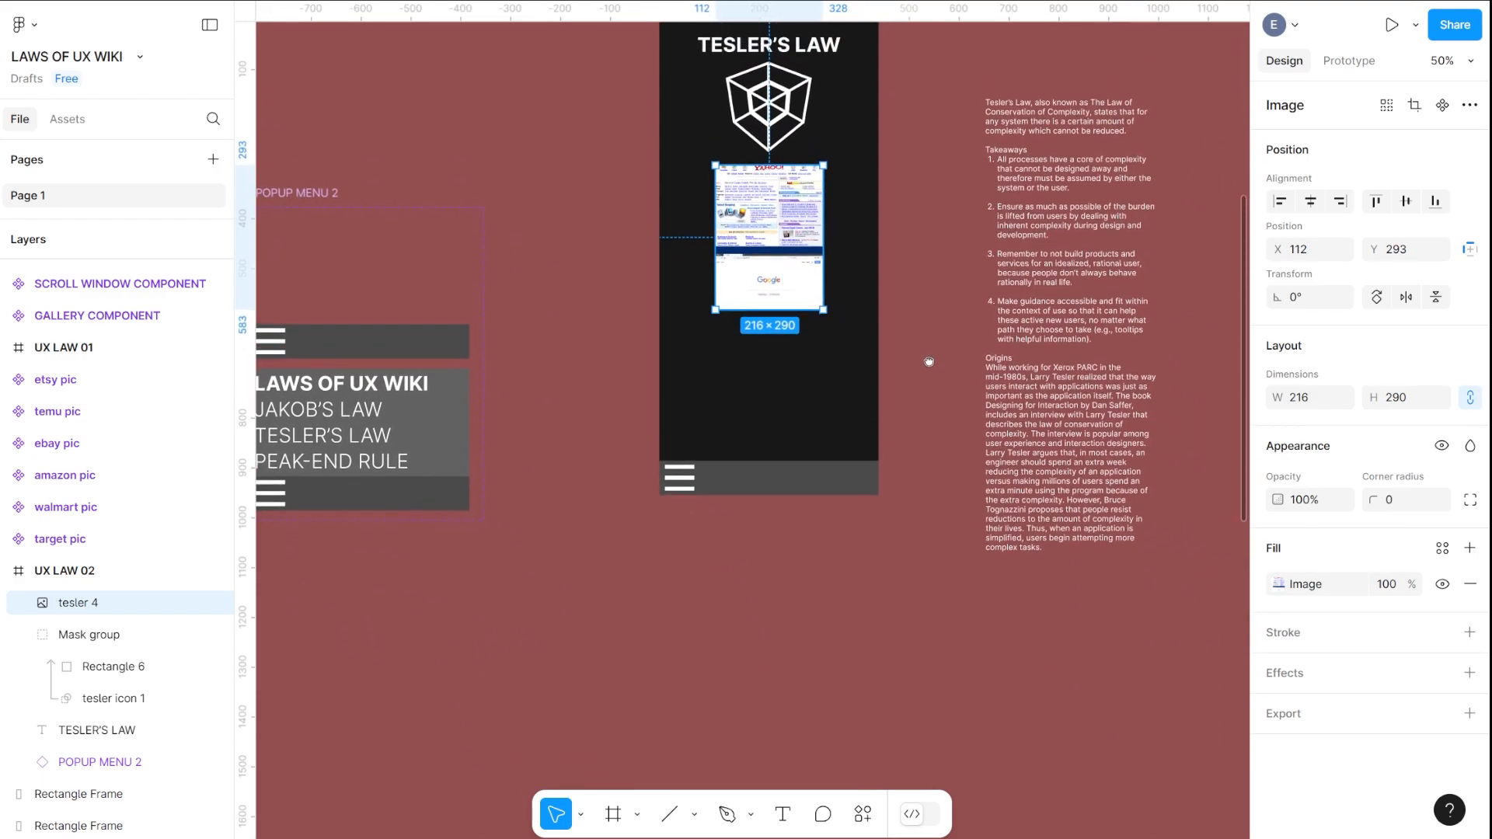
pyautogui.click(921, 597)
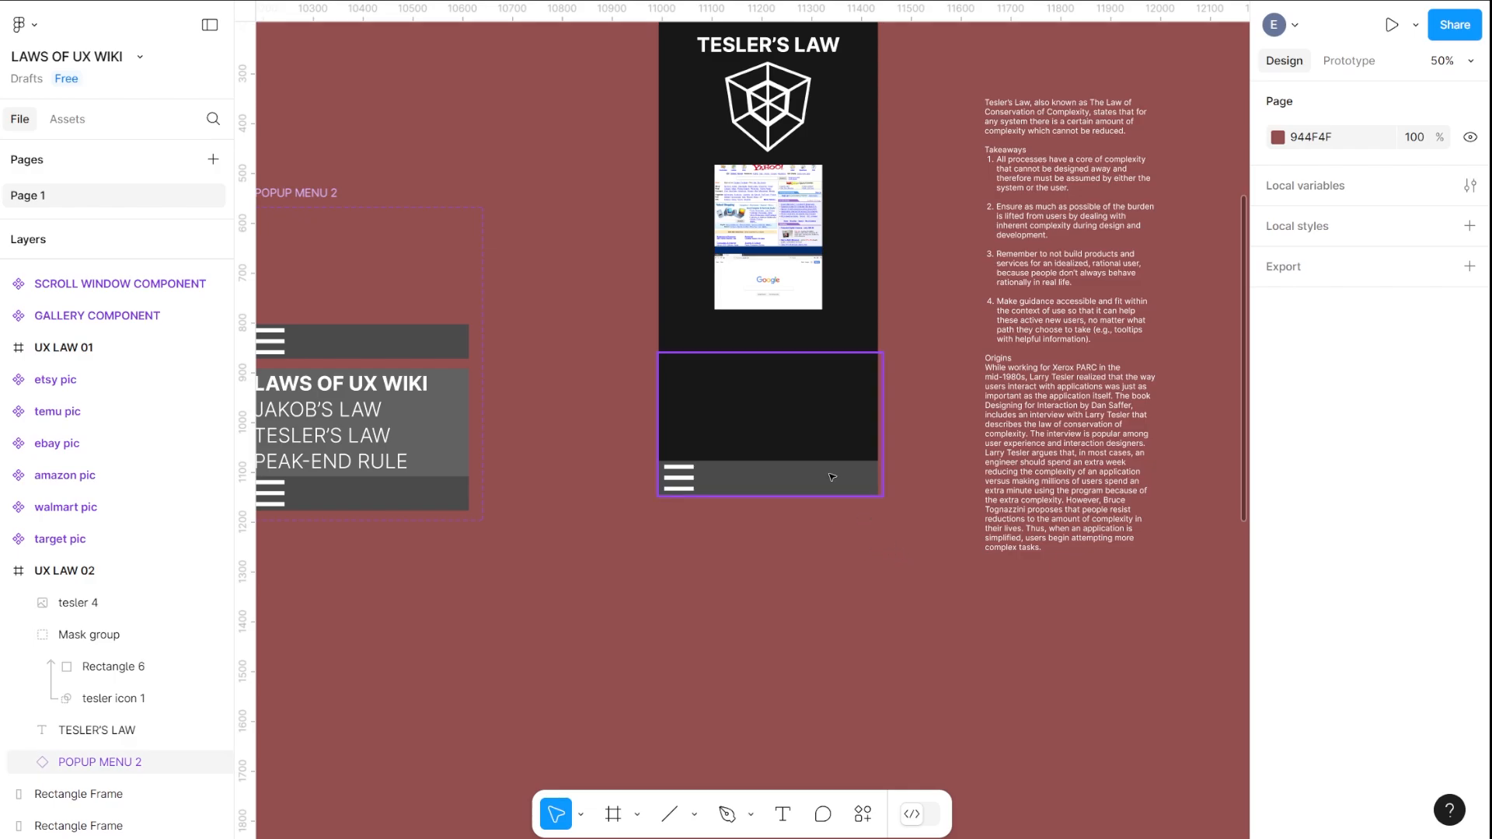
# Draw a rectangle about 392 × 258 between the image and the menu bar in the UX LAW 02 frame
pyautogui.hscroll(3, 855, 385)
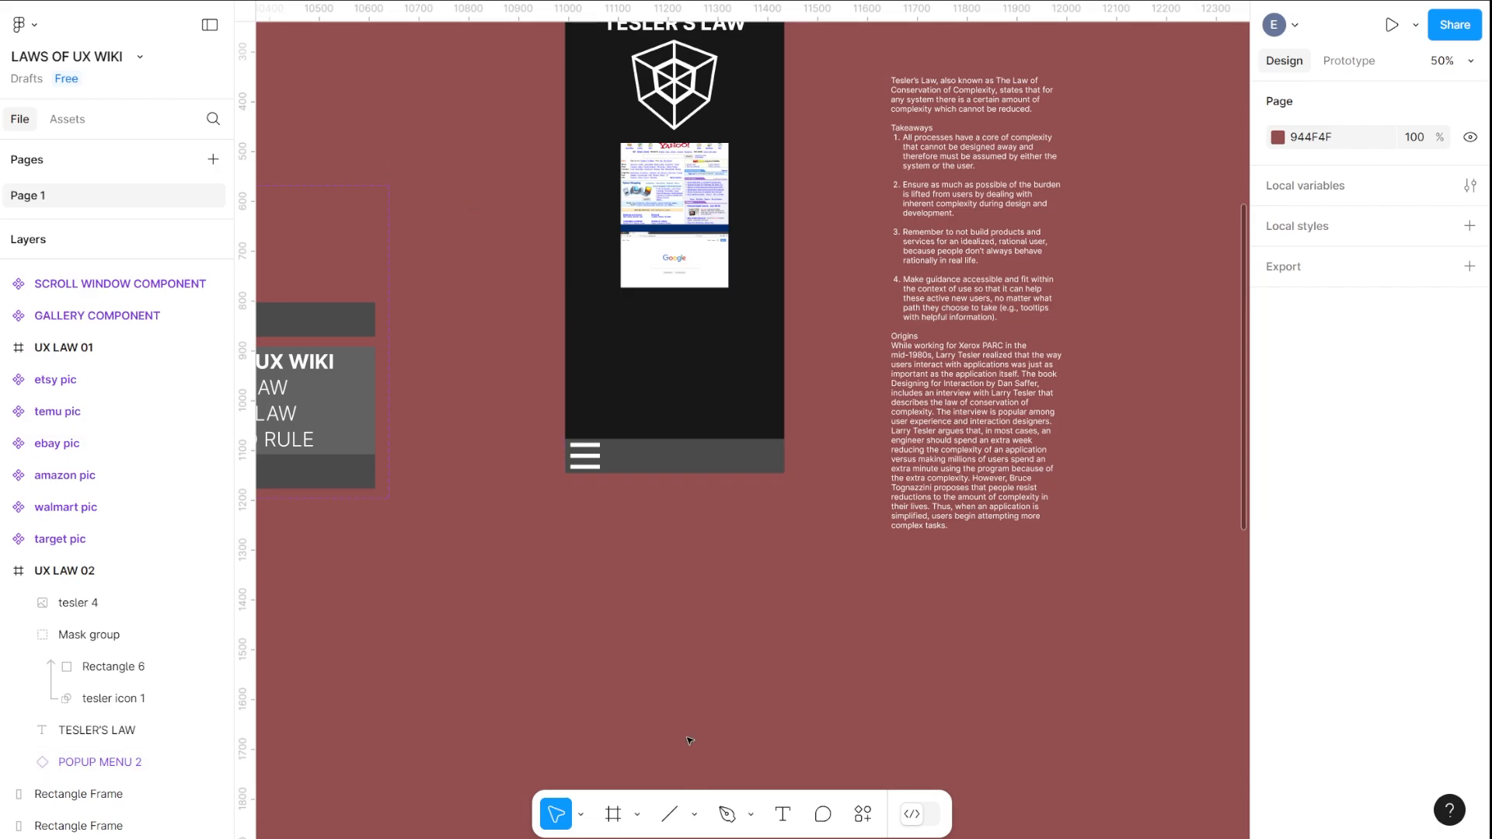
pyautogui.click(671, 814)
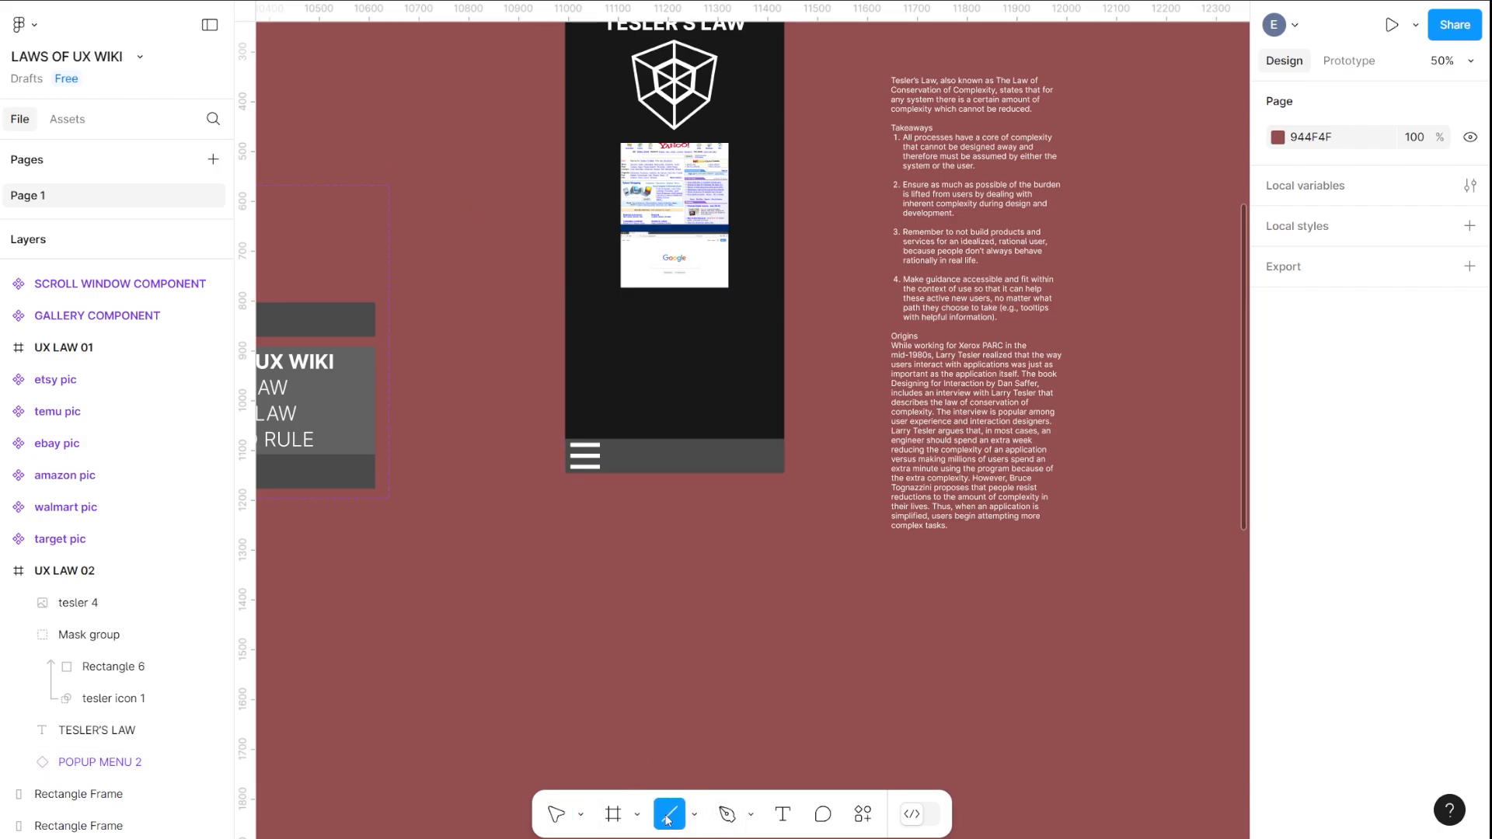
pyautogui.click(694, 820)
pyautogui.click(694, 625)
pyautogui.moveTo(576, 294); pyautogui.dragTo(773, 427)
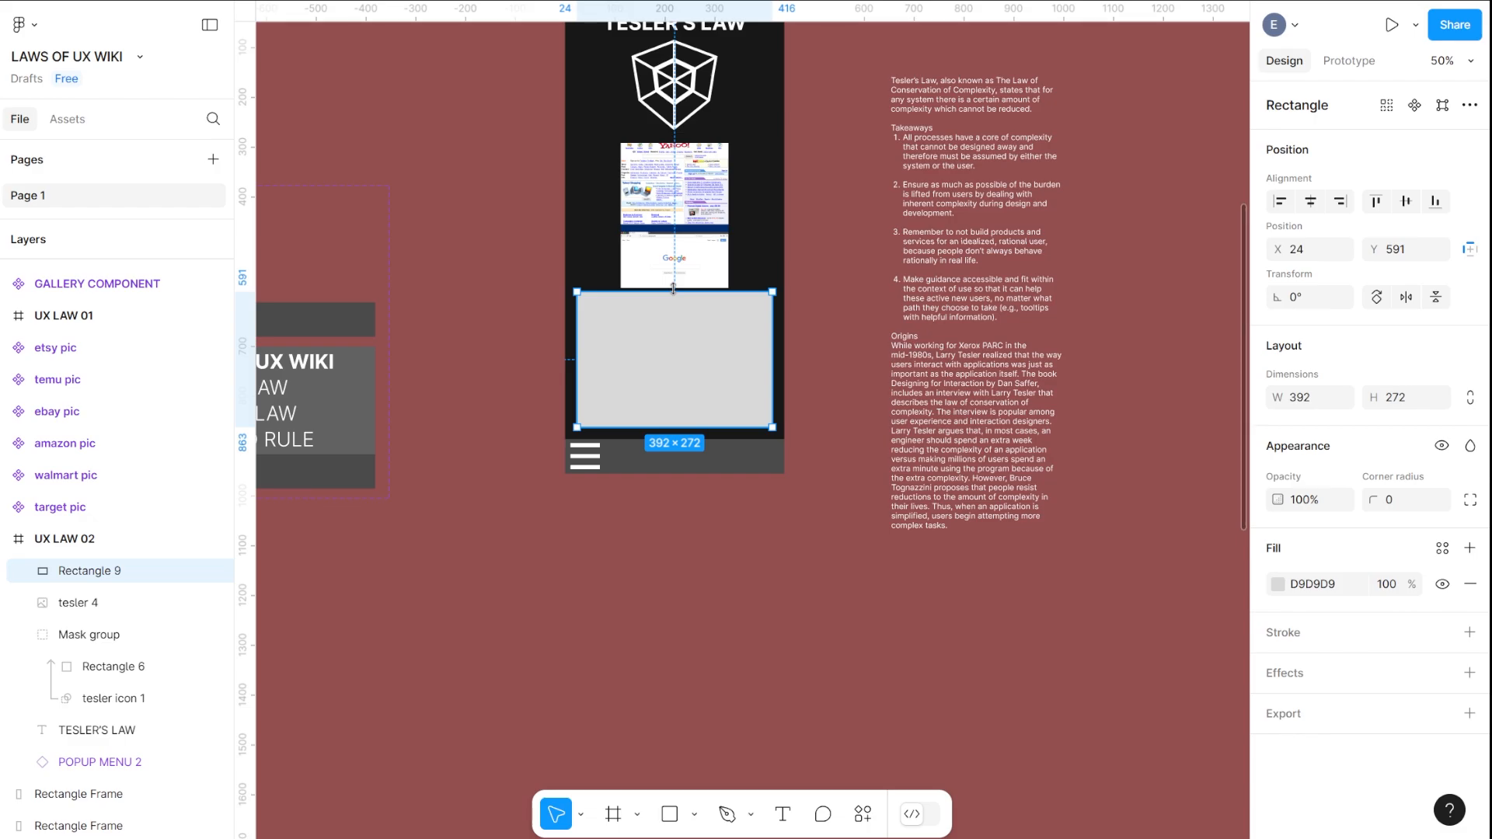
pyautogui.moveTo(673, 294); pyautogui.dragTo(672, 299)
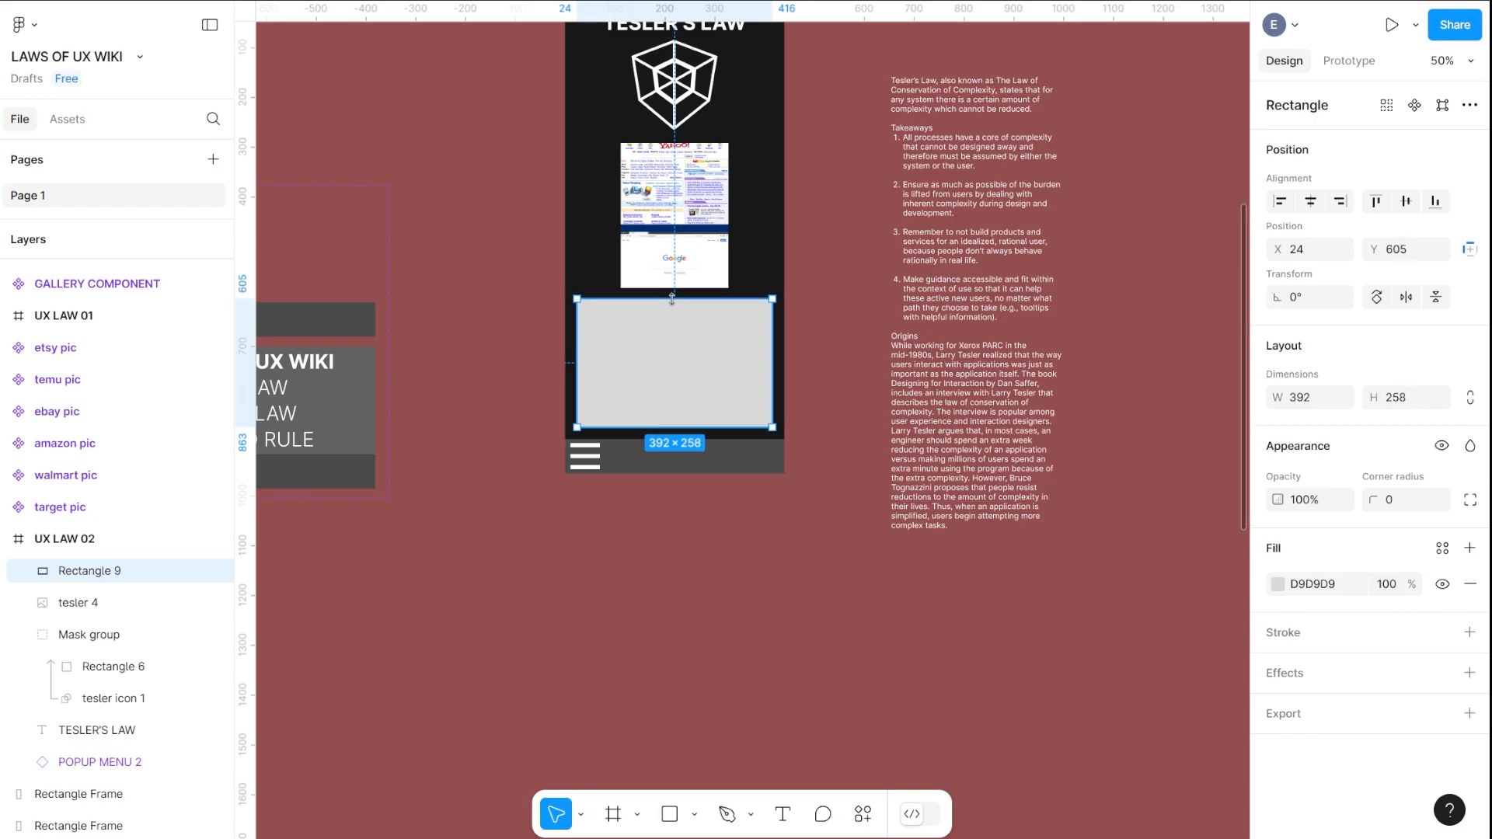
# Move the rectangle out past the description text, then back into the UX LAW 02 frame at X 28, Y 609
pyautogui.moveTo(1109, 410); pyautogui.dragTo(917, 378)
pyautogui.moveTo(487, 323); pyautogui.dragTo(1055, 299)
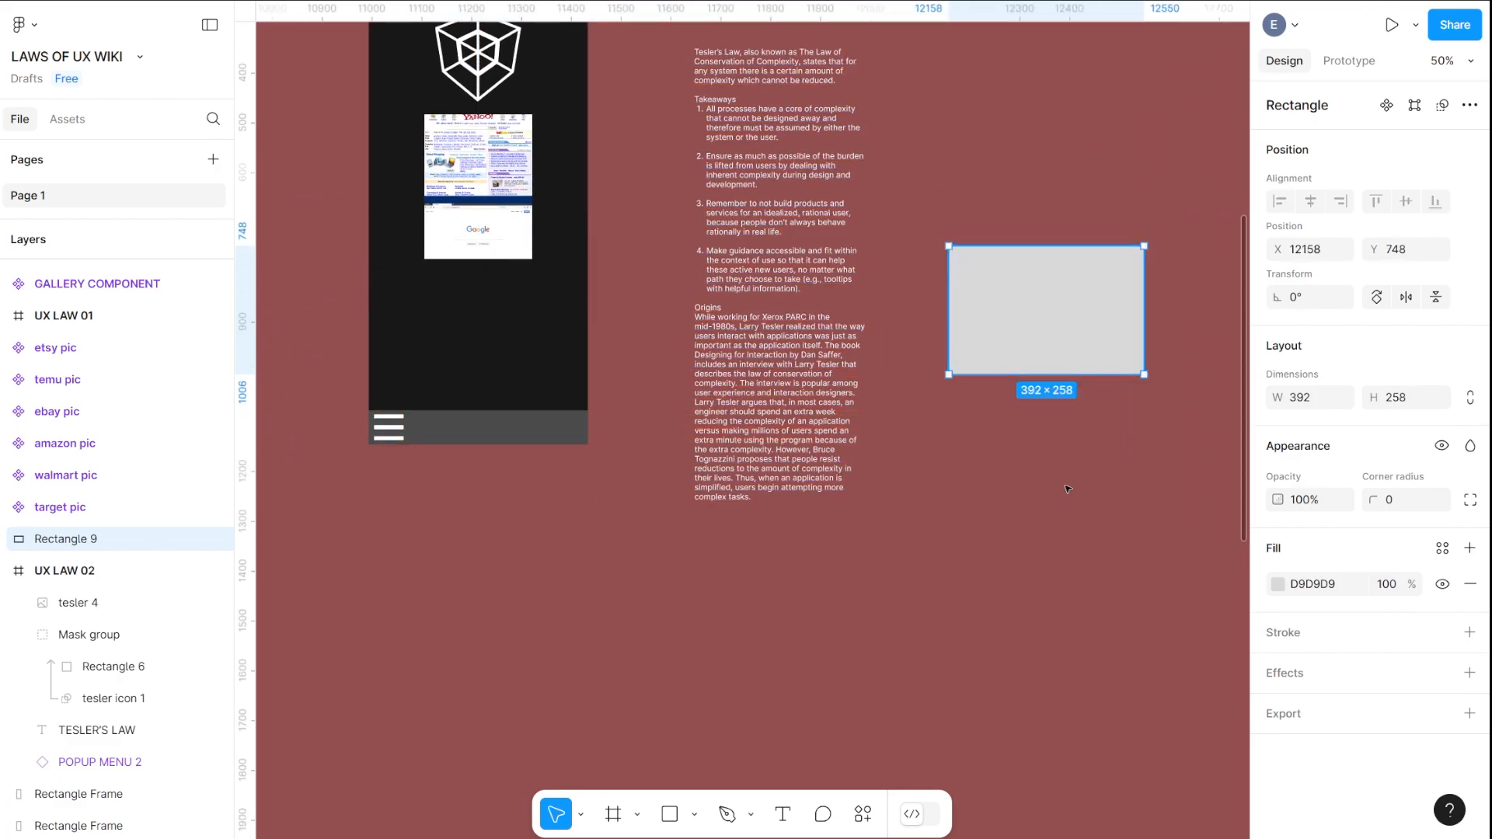
pyautogui.moveTo(1070, 486); pyautogui.dragTo(996, 517)
pyautogui.moveTo(963, 333); pyautogui.dragTo(412, 360)
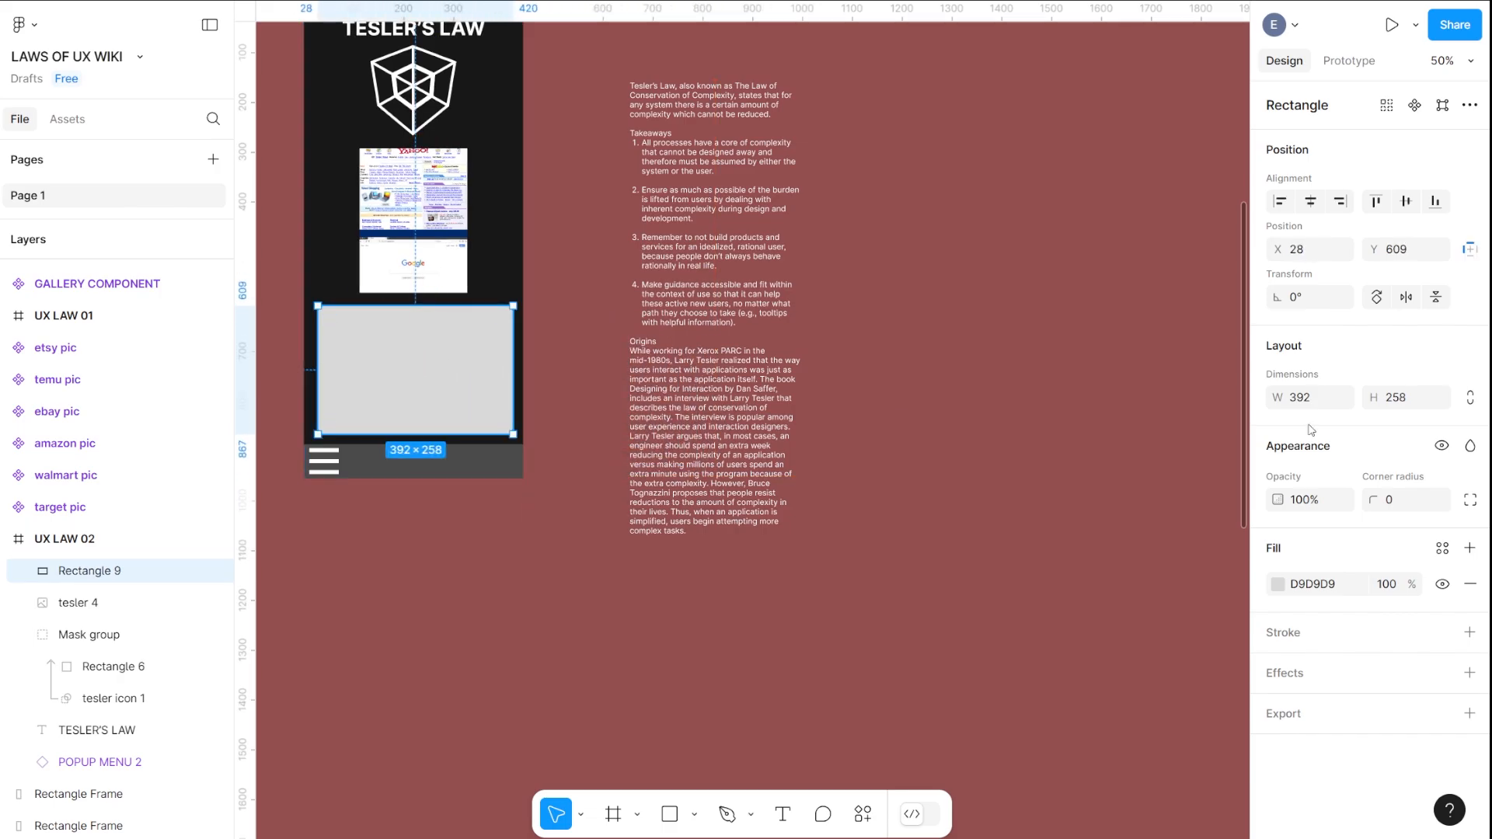
# Fill the rectangle with the dark grey 4B4B4B sampled from the menu bar
pyautogui.click(1278, 585)
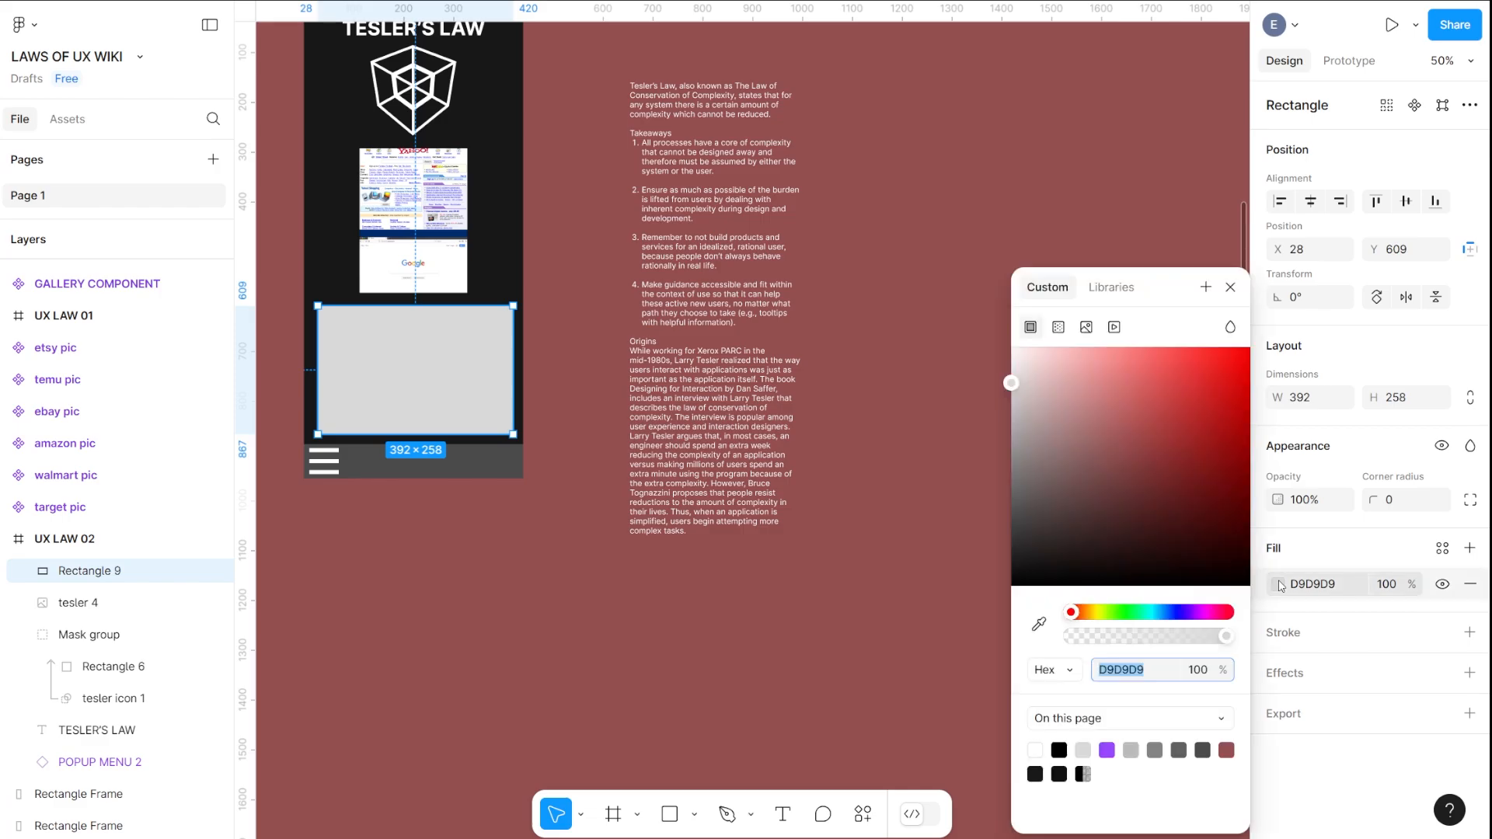
pyautogui.click(1040, 624)
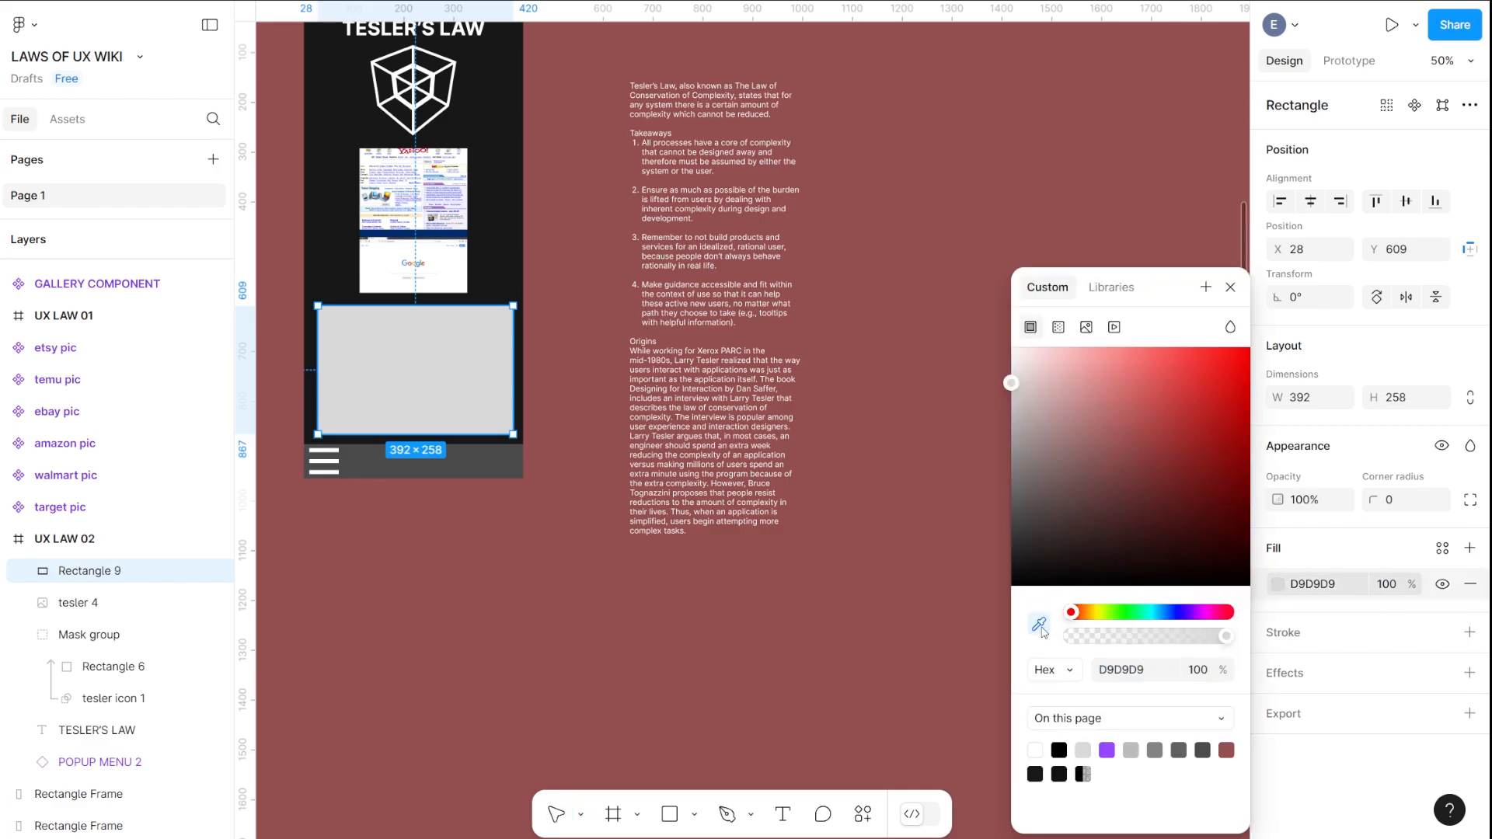
pyautogui.click(474, 459)
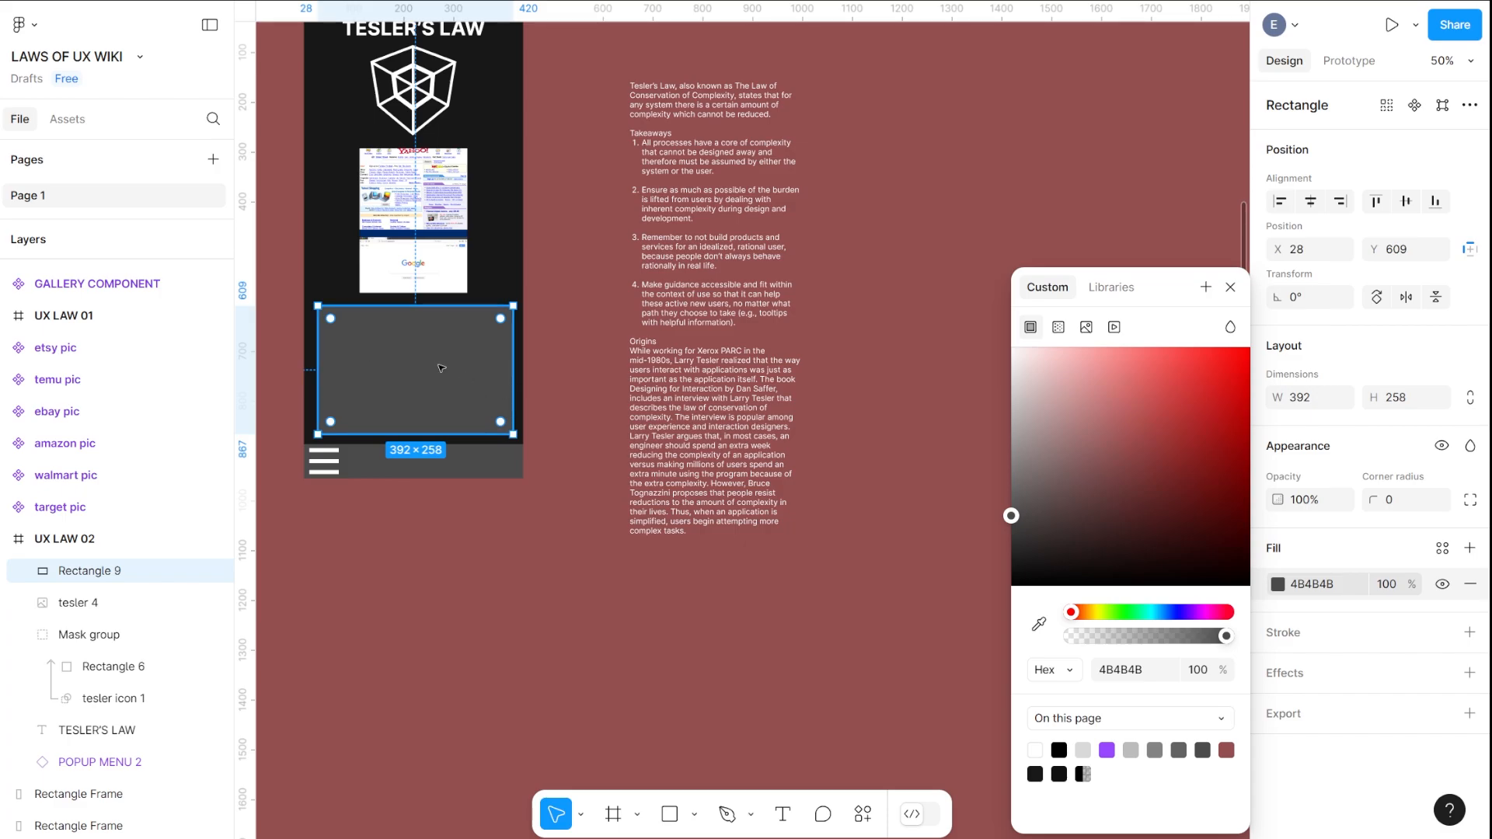
# Move the grey rectangle out of the frame to the right of the description text, at X 12120, Y 748
pyautogui.moveTo(403, 364); pyautogui.dragTo(950, 338)
pyautogui.moveTo(833, 480); pyautogui.dragTo(654, 506)
pyautogui.click(1047, 197)
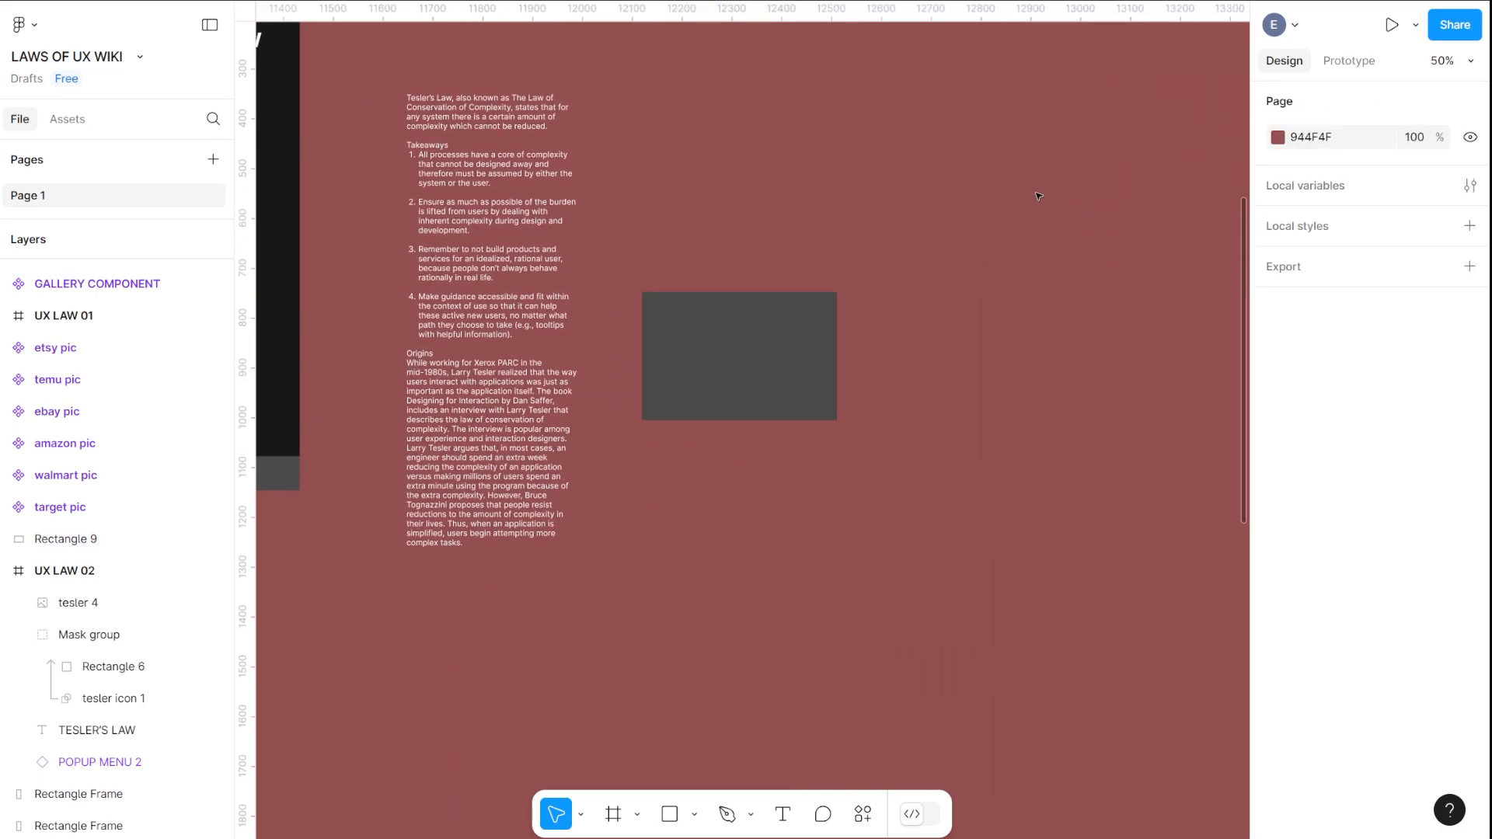
pyautogui.click(726, 358)
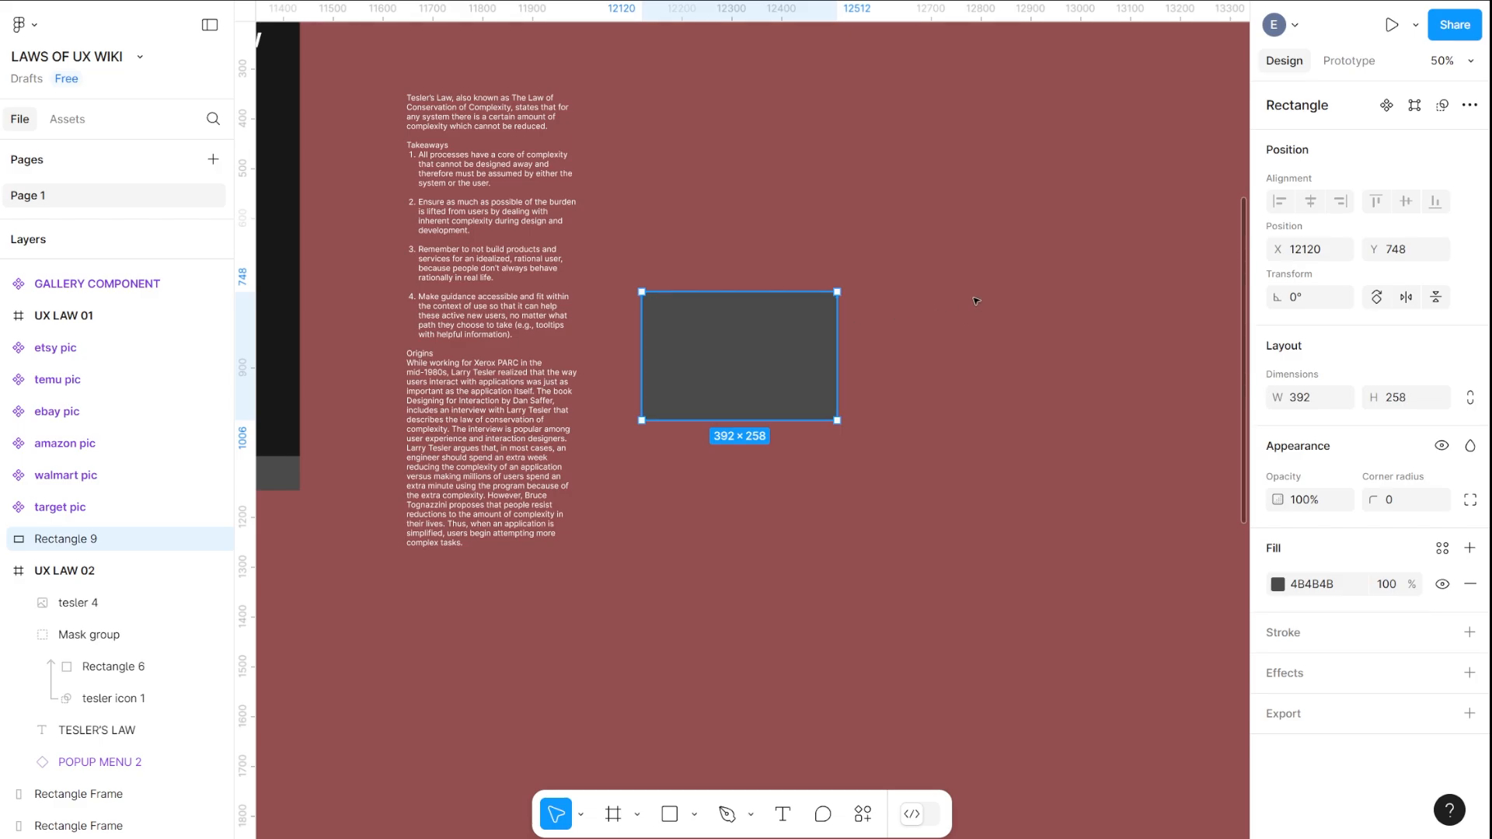
# Place the description text over the grey rectangle at X 12144, Y 767 and narrow the text box to 331 wide
pyautogui.hotkey('shift', '0')
pyautogui.moveTo(862, 502); pyautogui.dragTo(992, 402)
pyautogui.moveTo(437, 228); pyautogui.dragTo(893, 636)
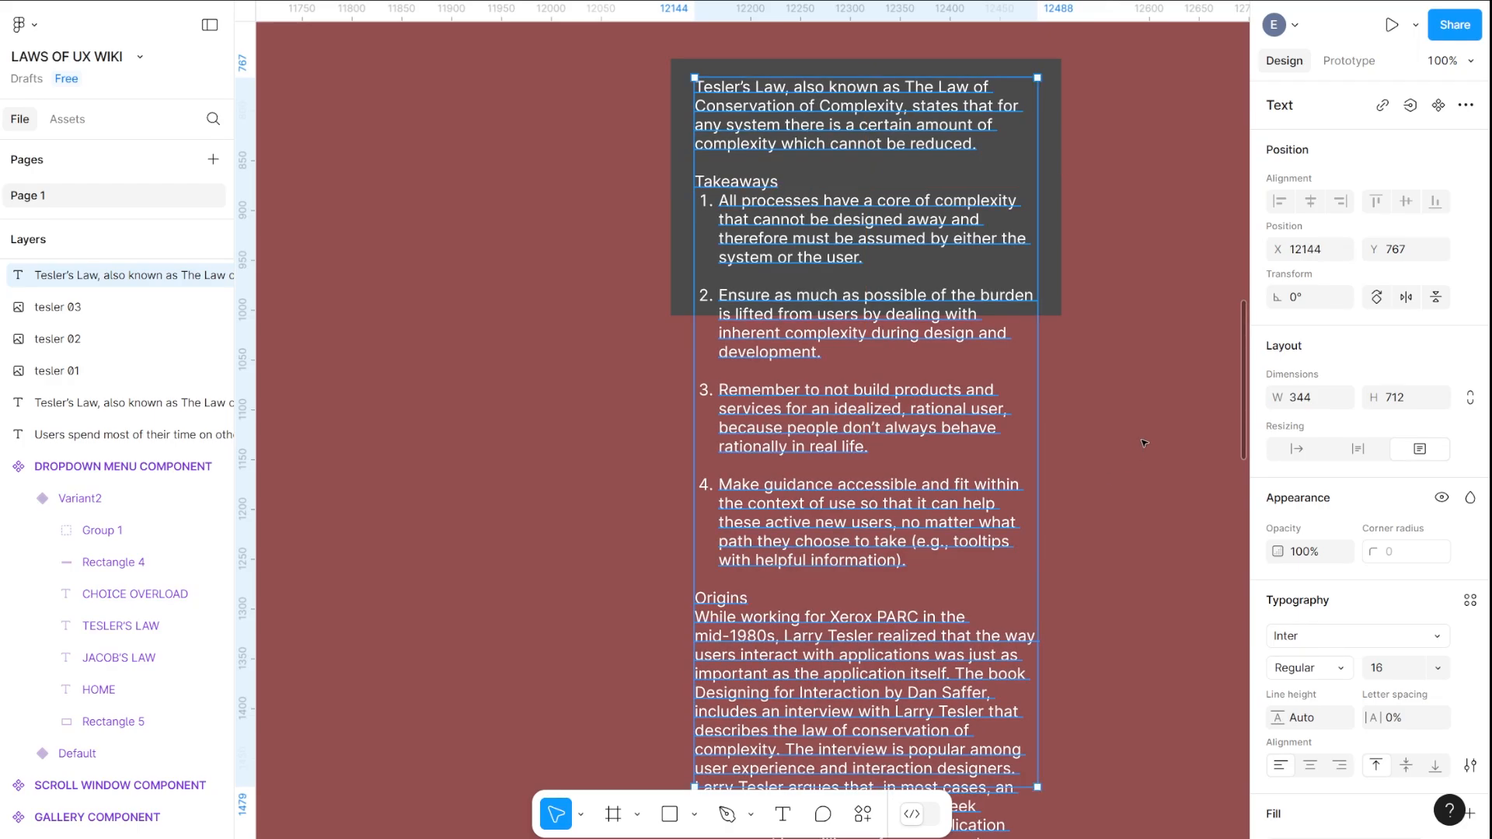
pyautogui.moveTo(1037, 400); pyautogui.dragTo(1025, 399)
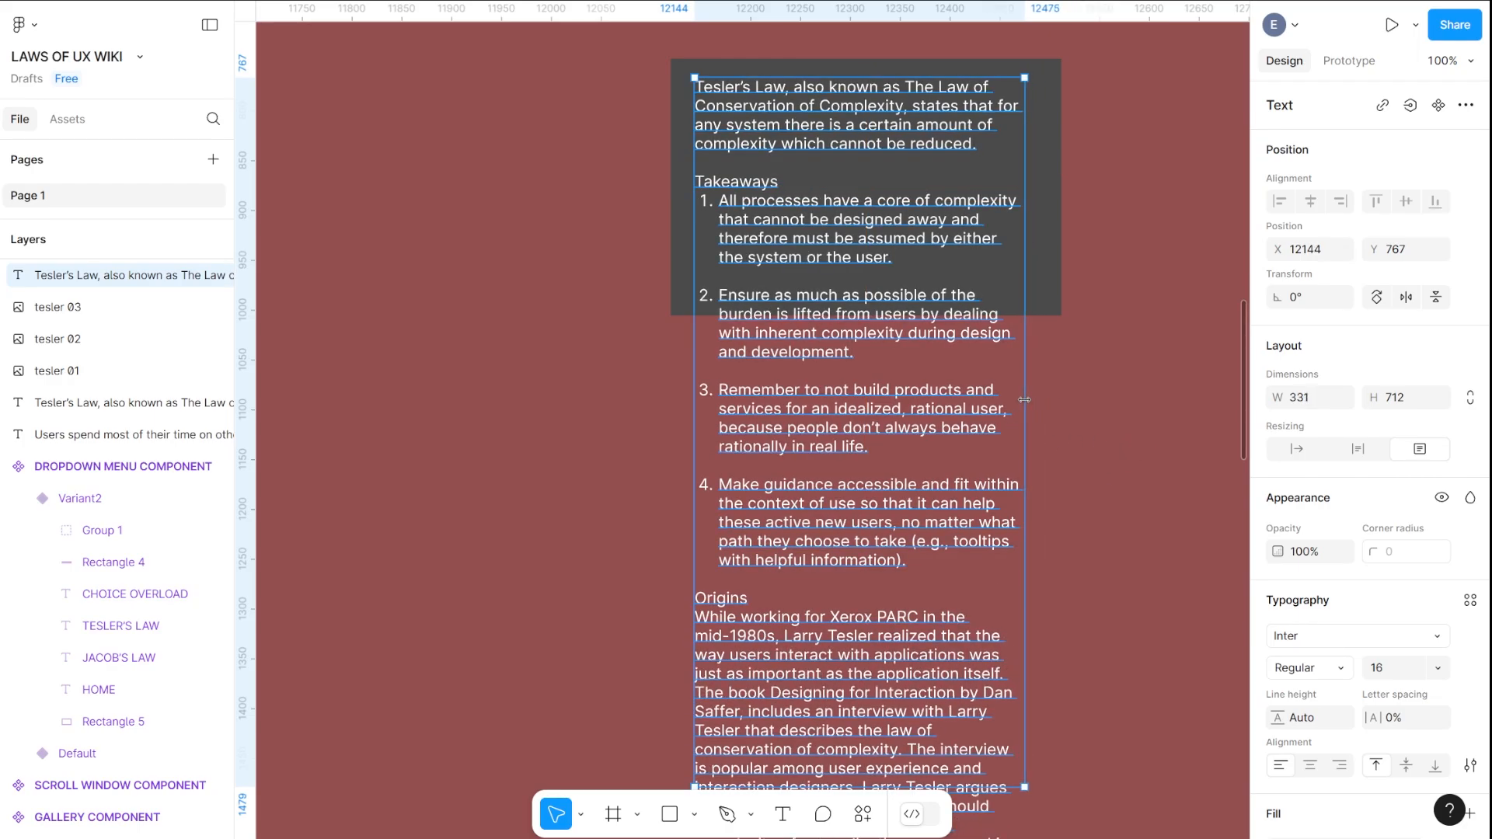
pyautogui.click(1092, 351)
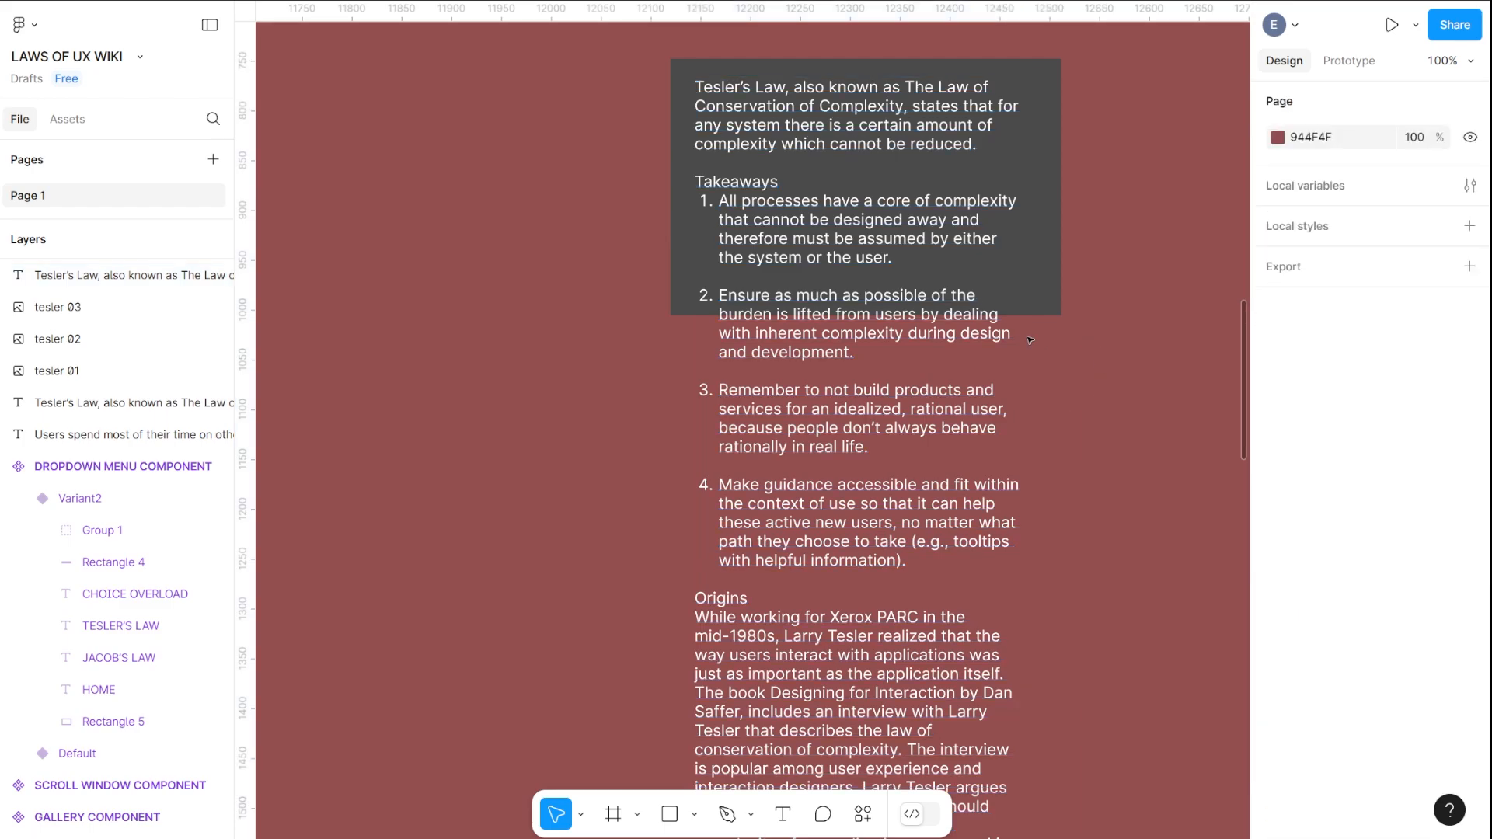
pyautogui.click(890, 138)
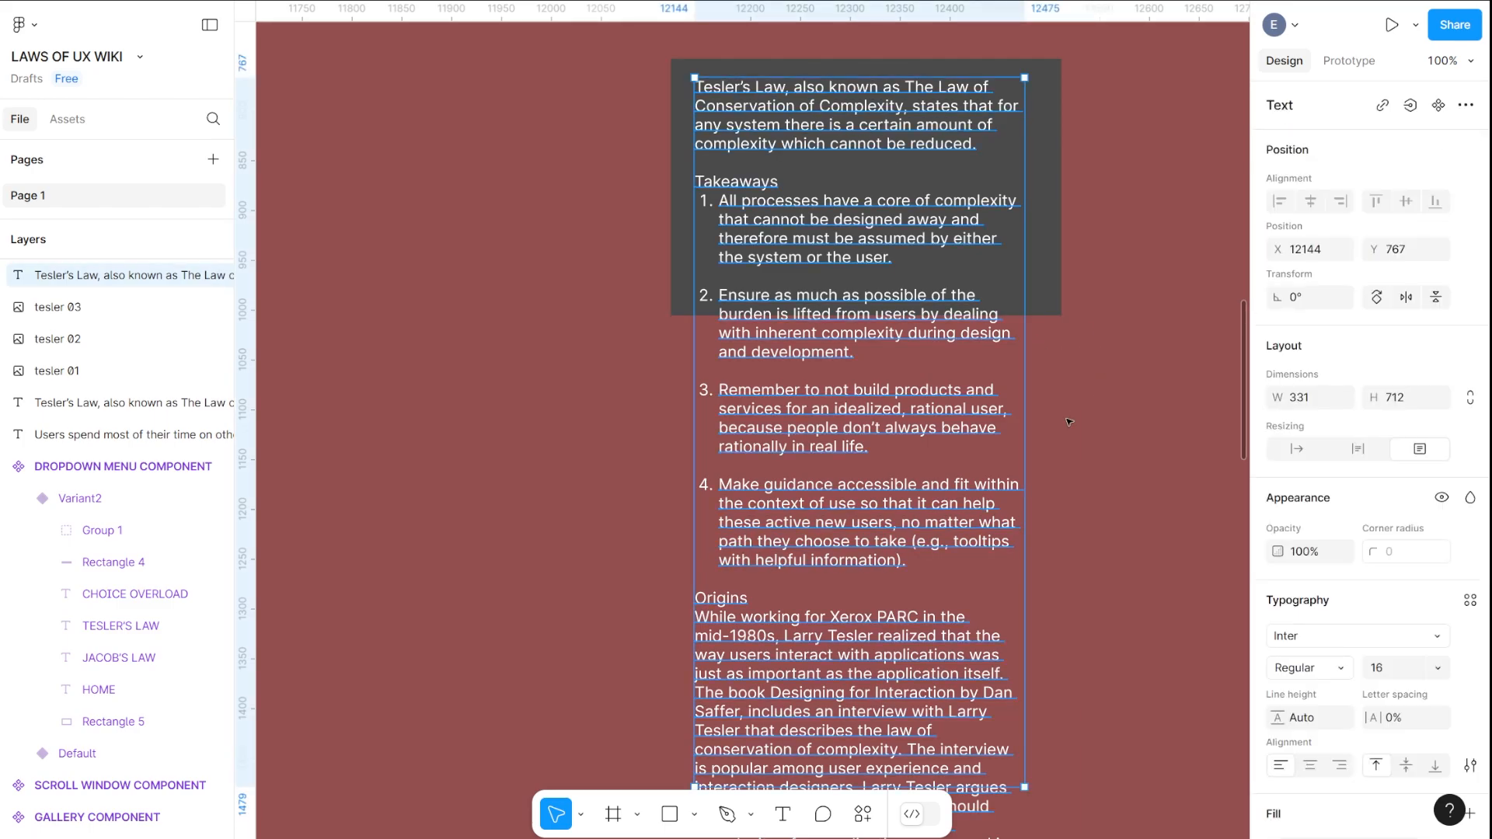
# Draw a small scroll handle rectangle about 17 × 35 in the grey rectangle's upper-right corner, at X 12485, Y 758
pyautogui.click(1080, 328)
pyautogui.click(670, 814)
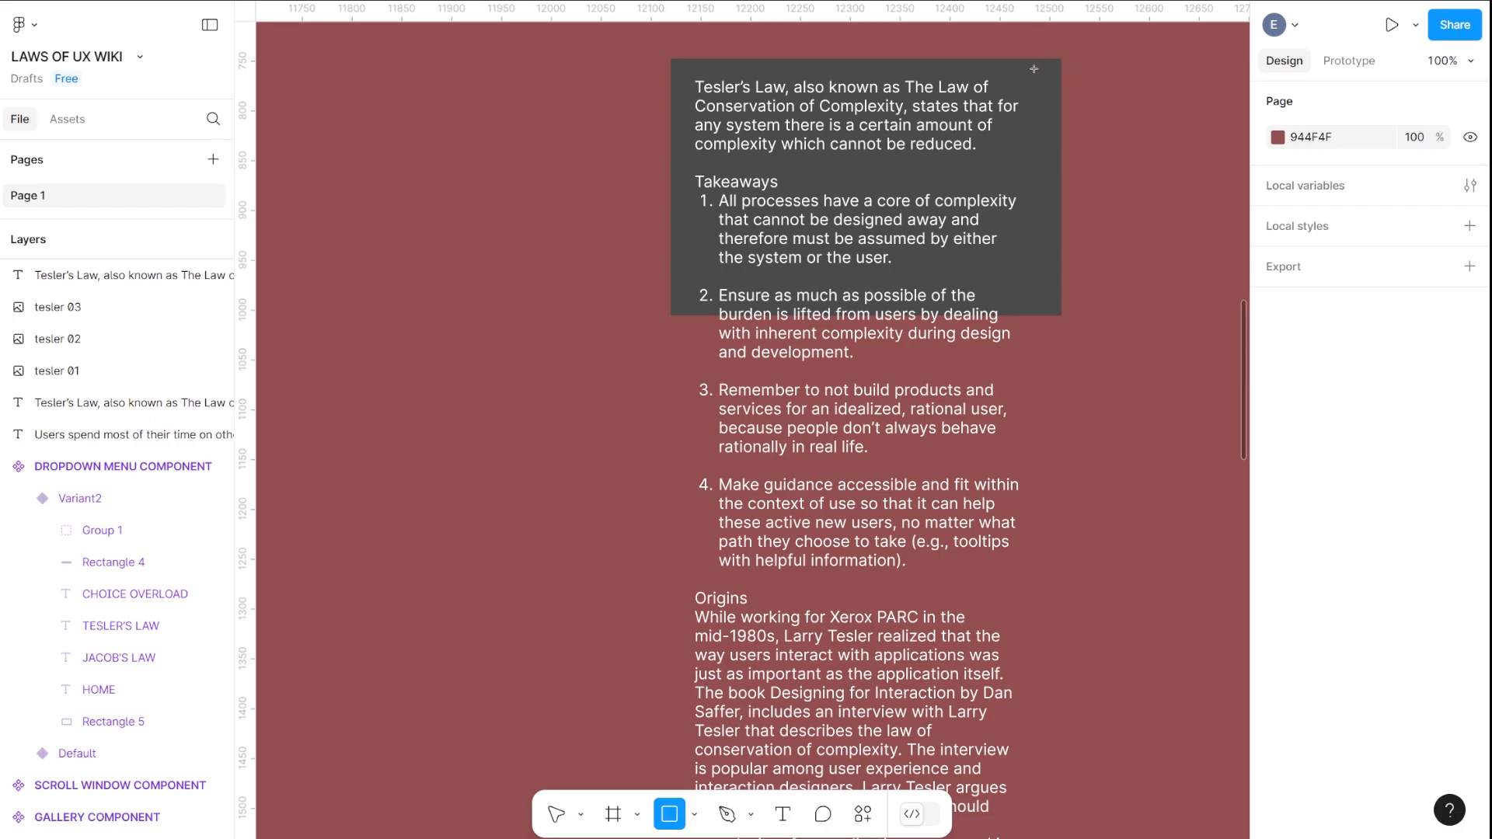
pyautogui.moveTo(1034, 68)
pyautogui.mouseDown()
pyautogui.moveTo(1050, 128)
pyautogui.moveTo(1053, 104)
pyautogui.mouseUp()
pyautogui.click(1092, 110)
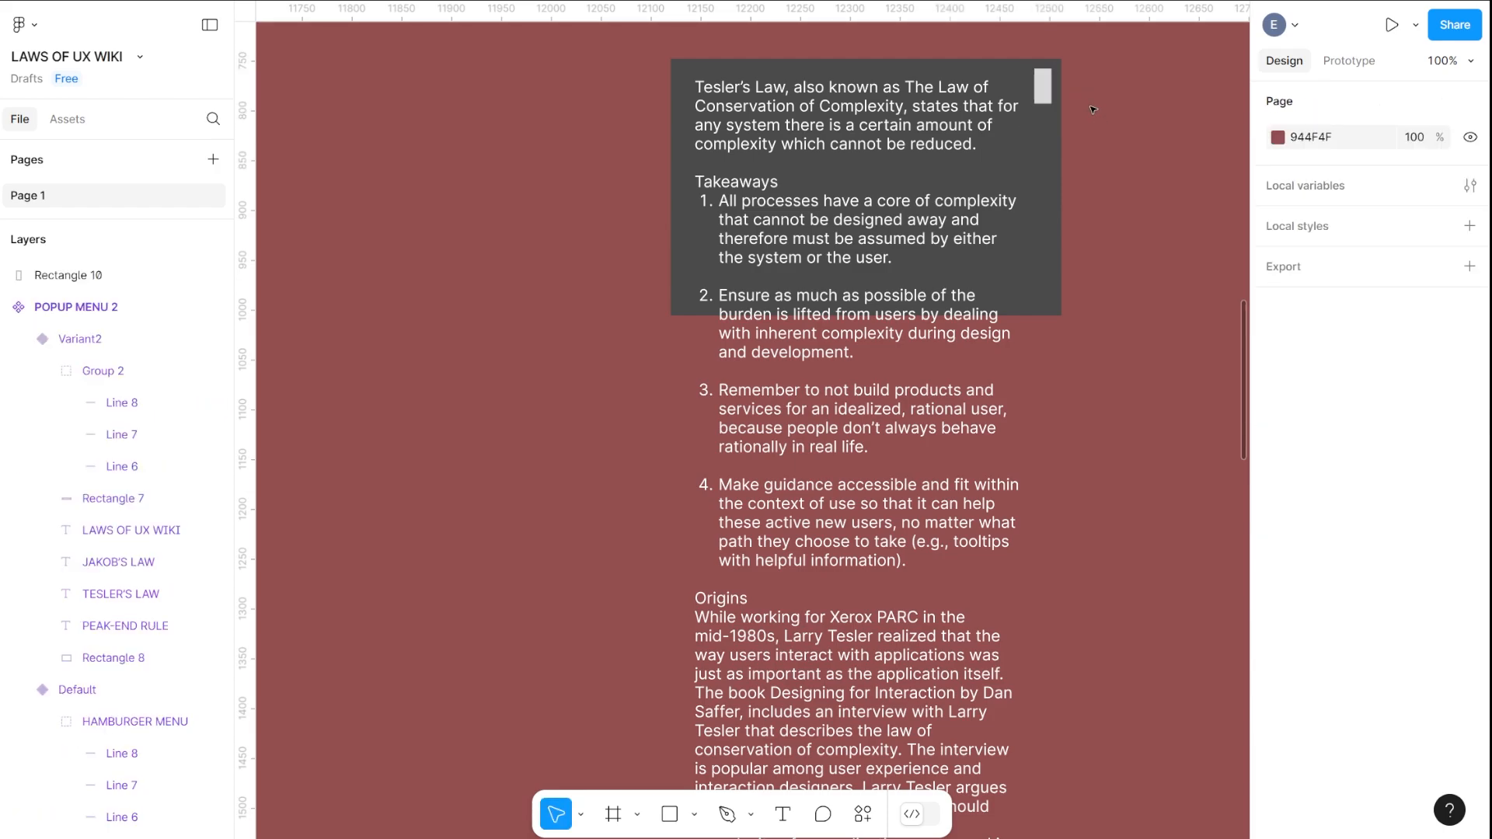
pyautogui.click(1043, 87)
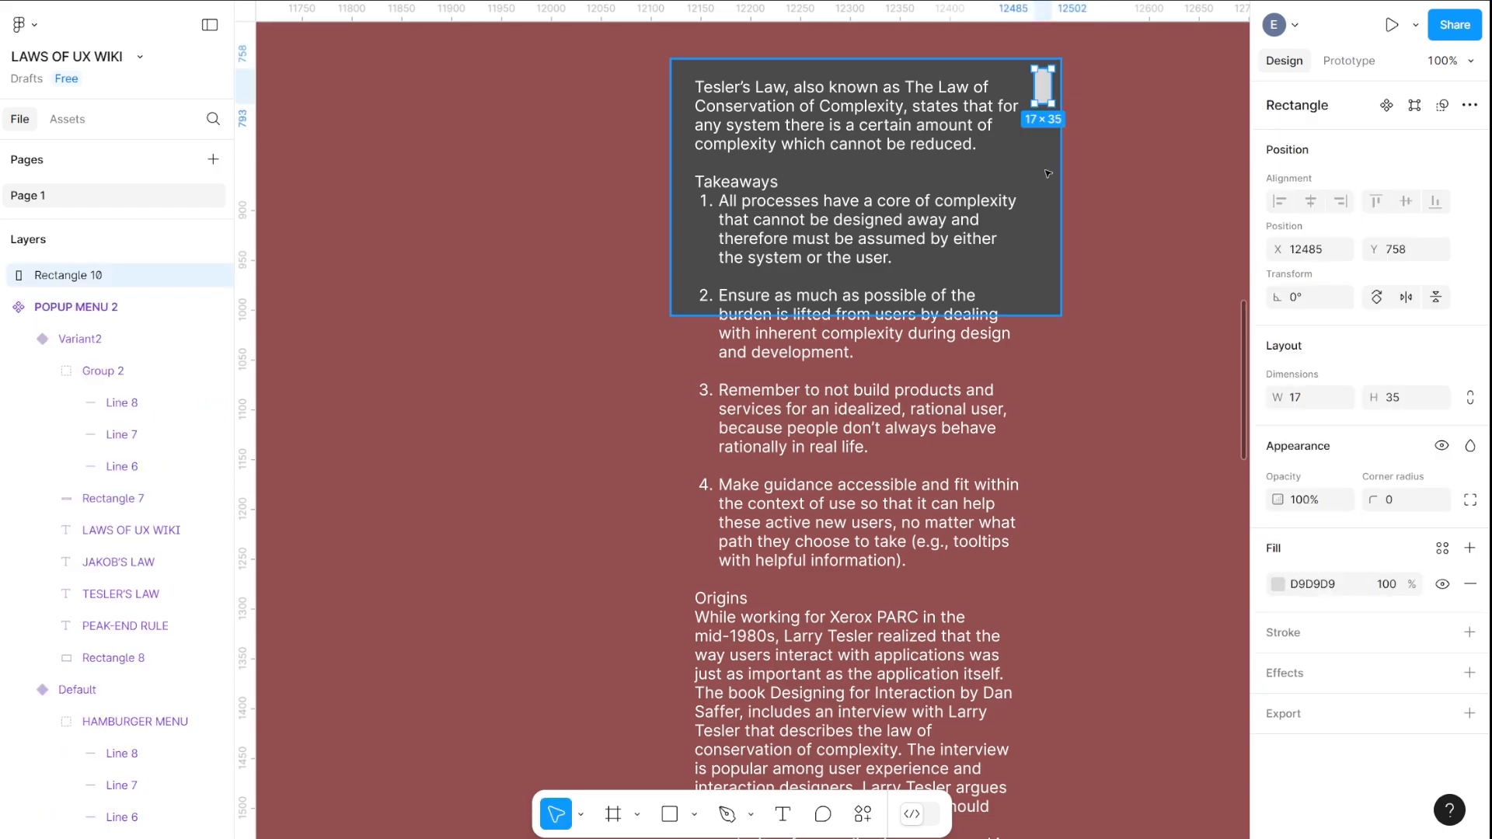
pyautogui.scroll(-4, 1035, 425)
pyautogui.scroll(4, 1035, 426)
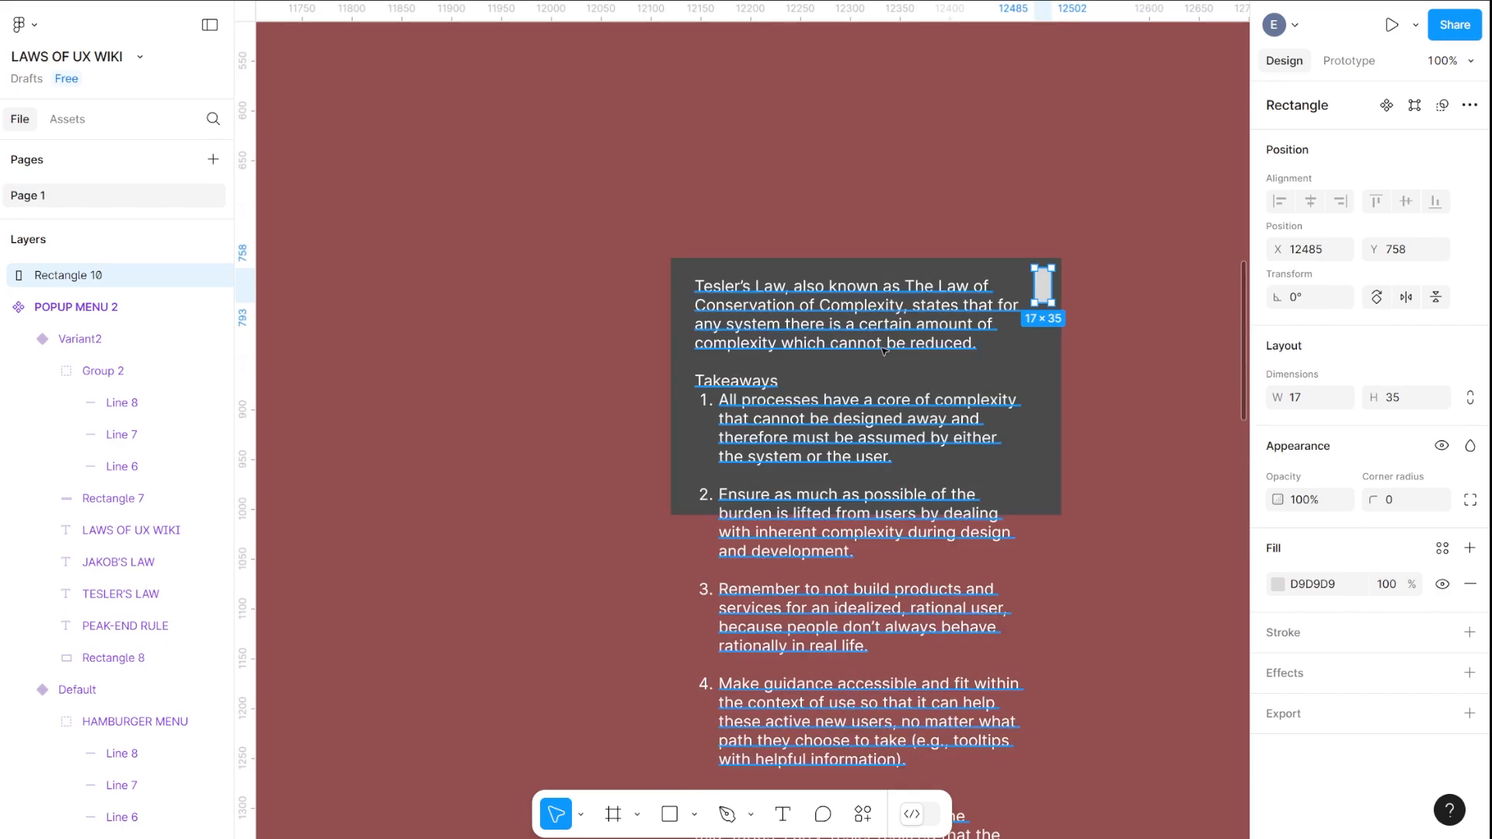
pyautogui.scroll(-4, 883, 356)
pyautogui.scroll(6, 877, 352)
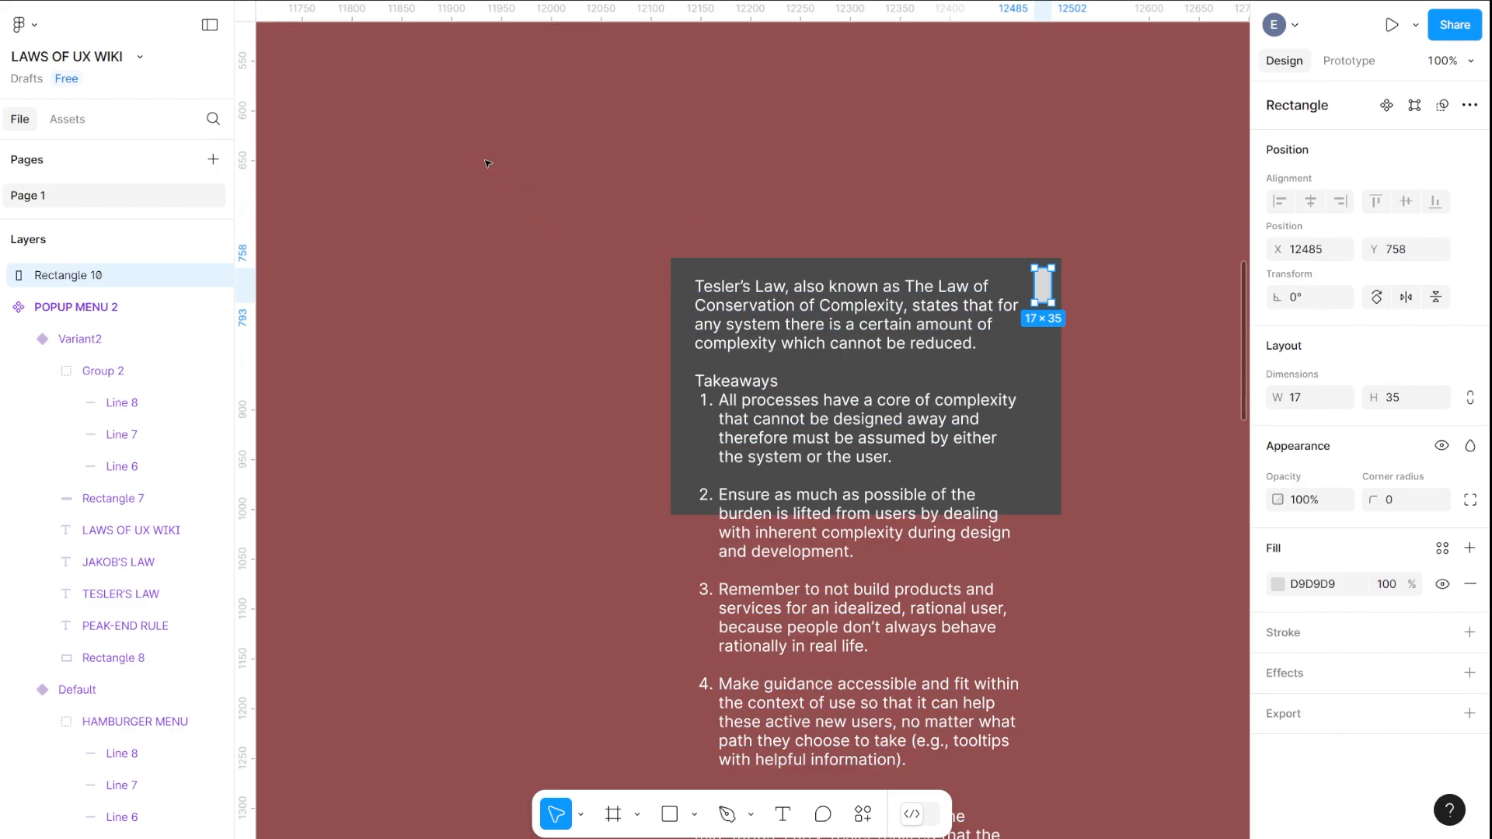
# Fill the small scroll handle rectangle with the near-black 171717 sampled from the UX LAW 02 background
pyautogui.moveTo(494, 175); pyautogui.dragTo(907, 495)
pyautogui.moveTo(336, 278); pyautogui.dragTo(643, 243)
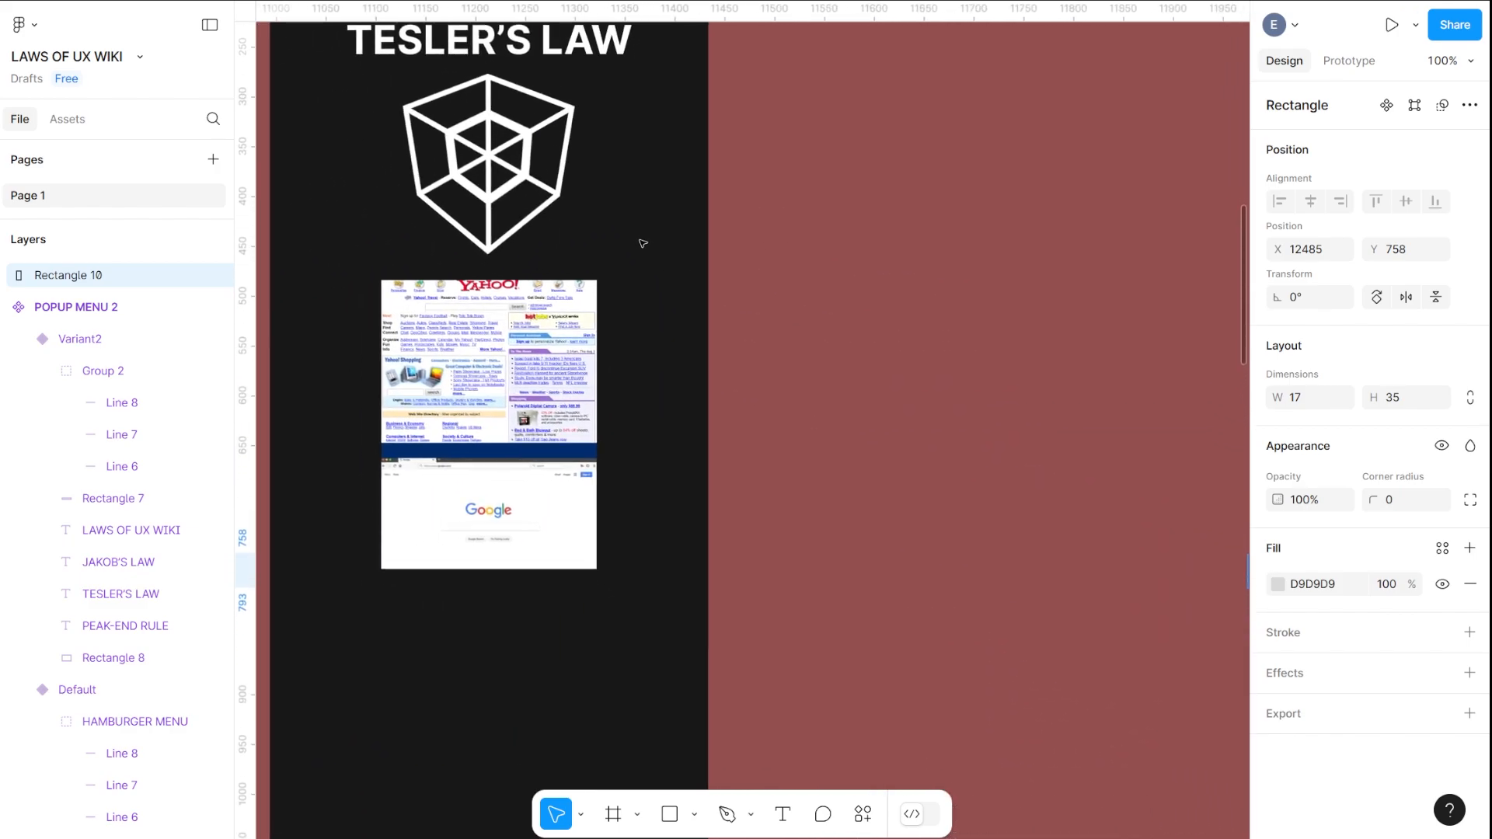
pyautogui.click(1279, 585)
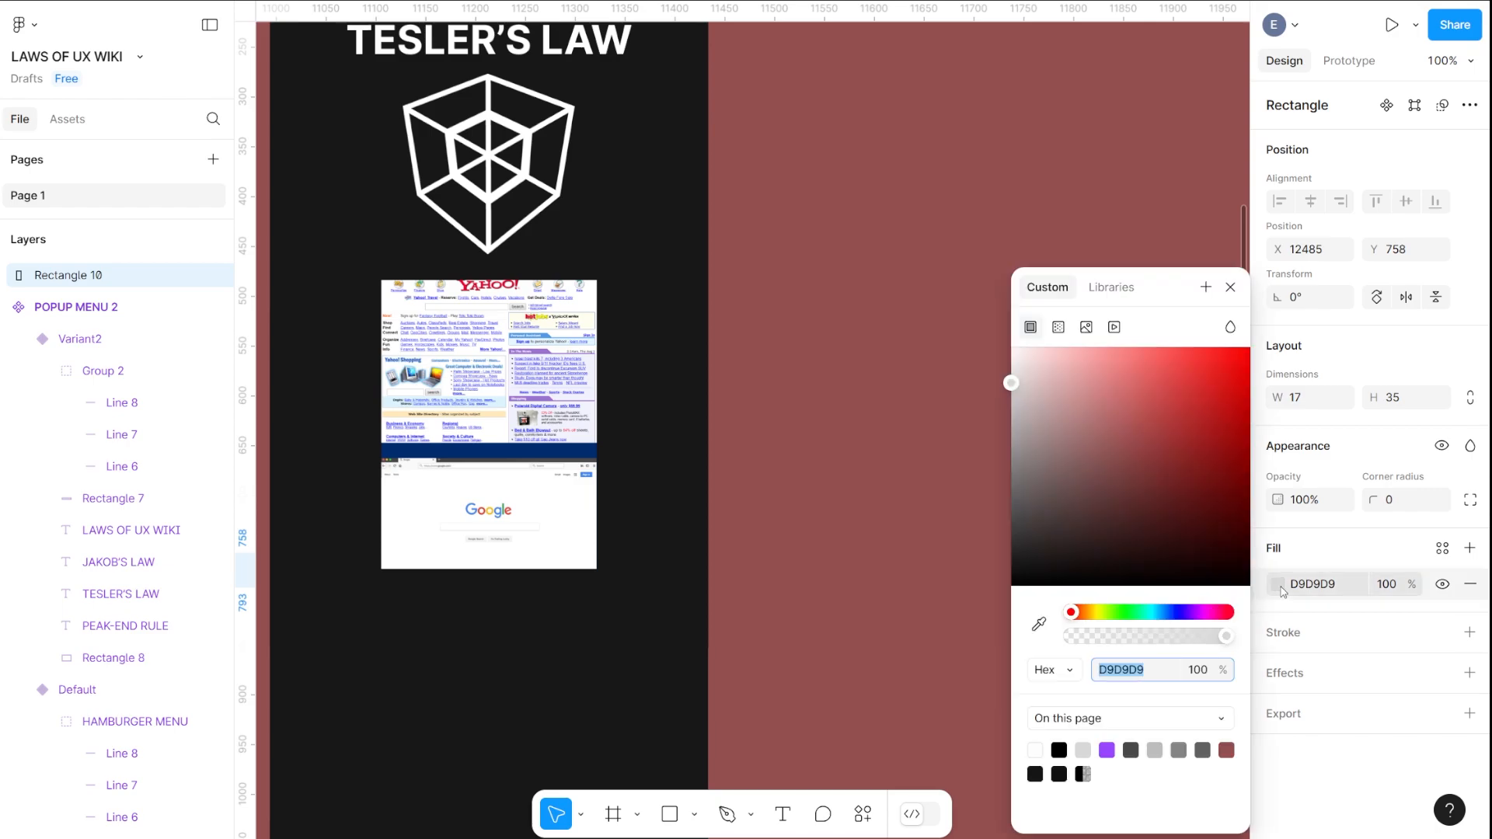
pyautogui.click(1039, 625)
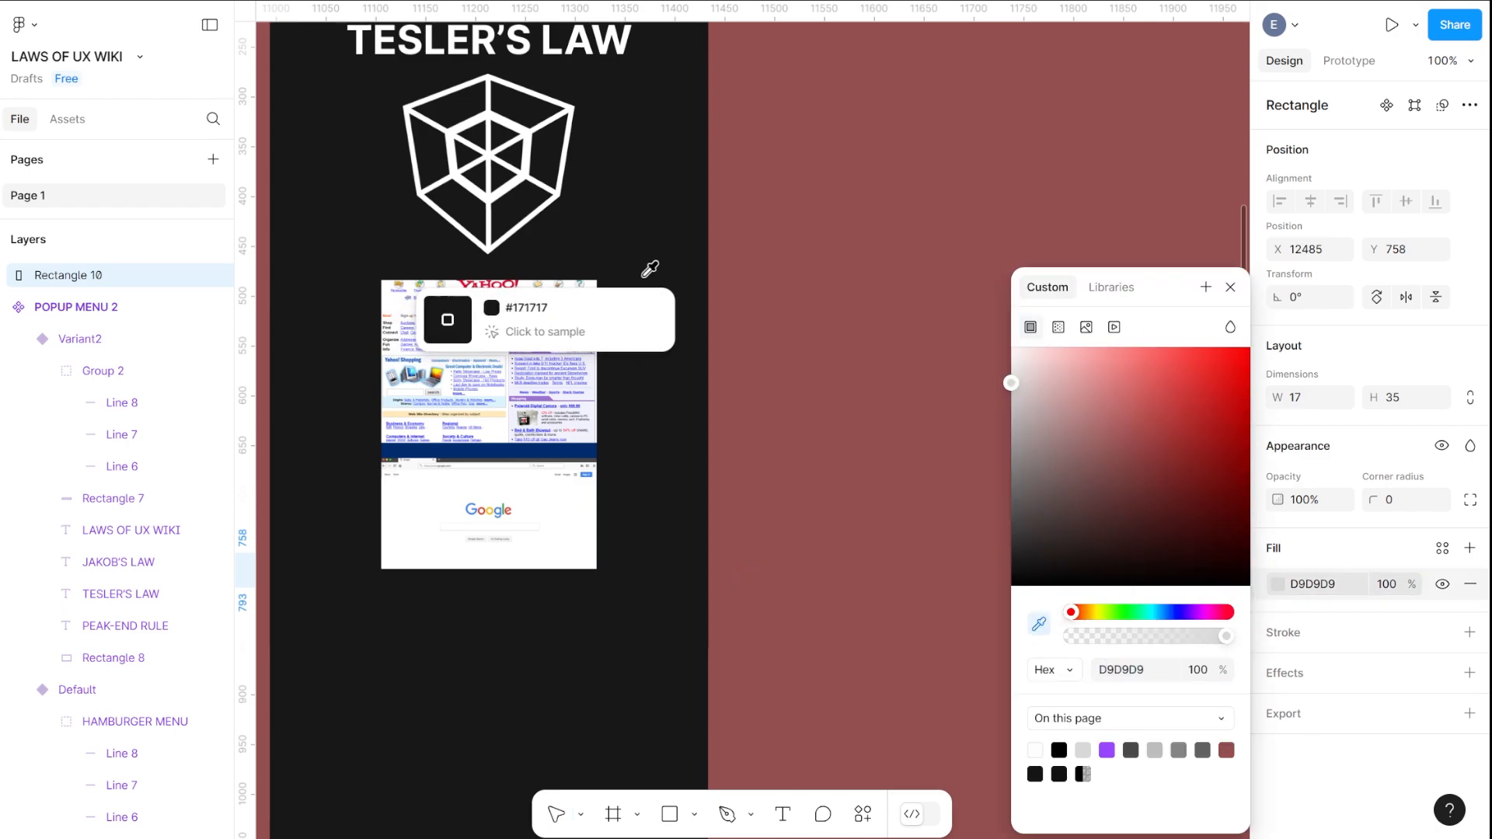
pyautogui.click(656, 169)
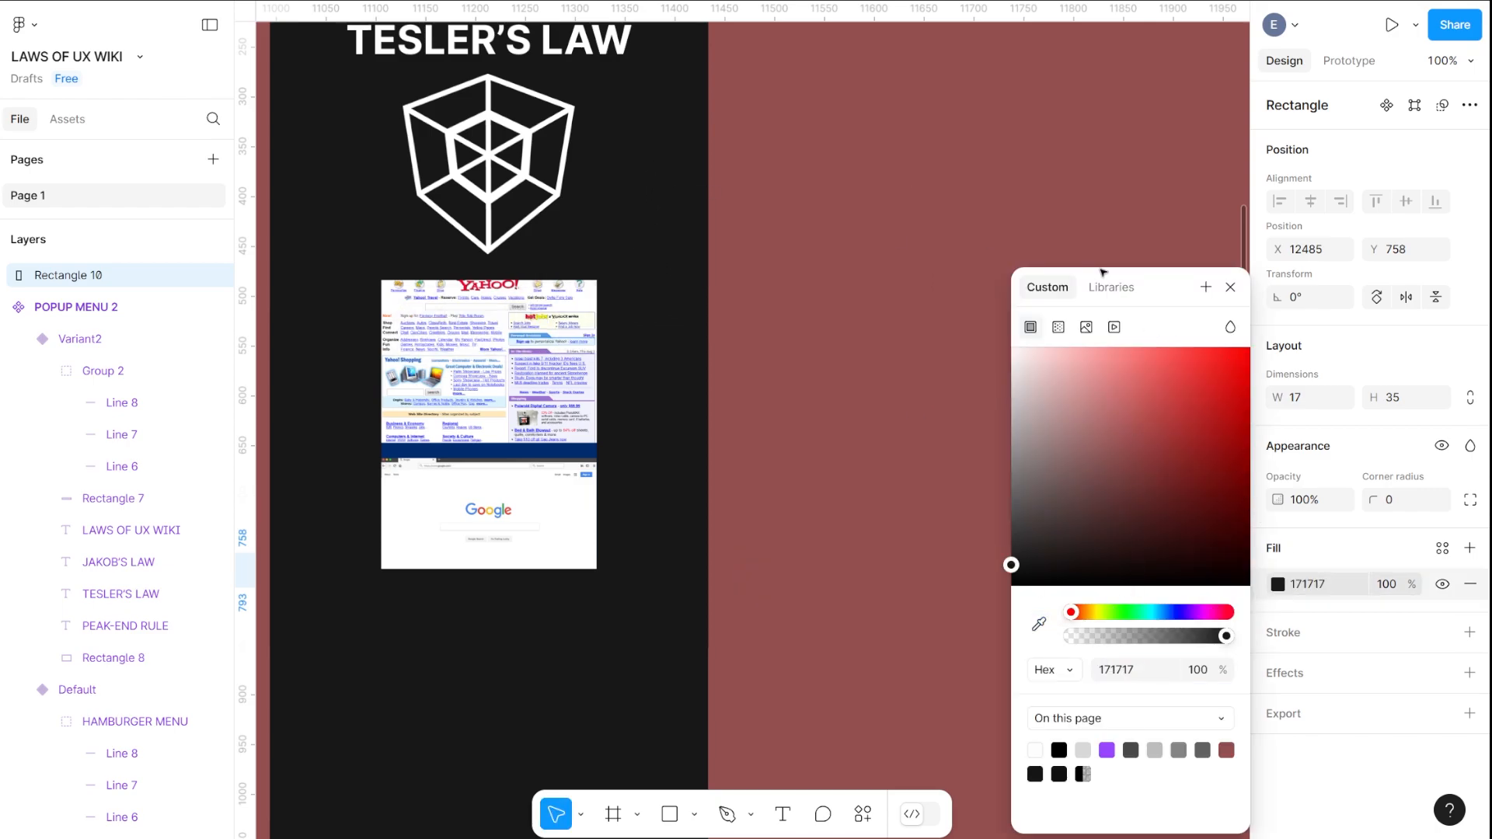
pyautogui.click(1231, 287)
pyautogui.moveTo(1129, 362); pyautogui.dragTo(963, 315)
pyautogui.moveTo(1247, 295); pyautogui.dragTo(928, 559)
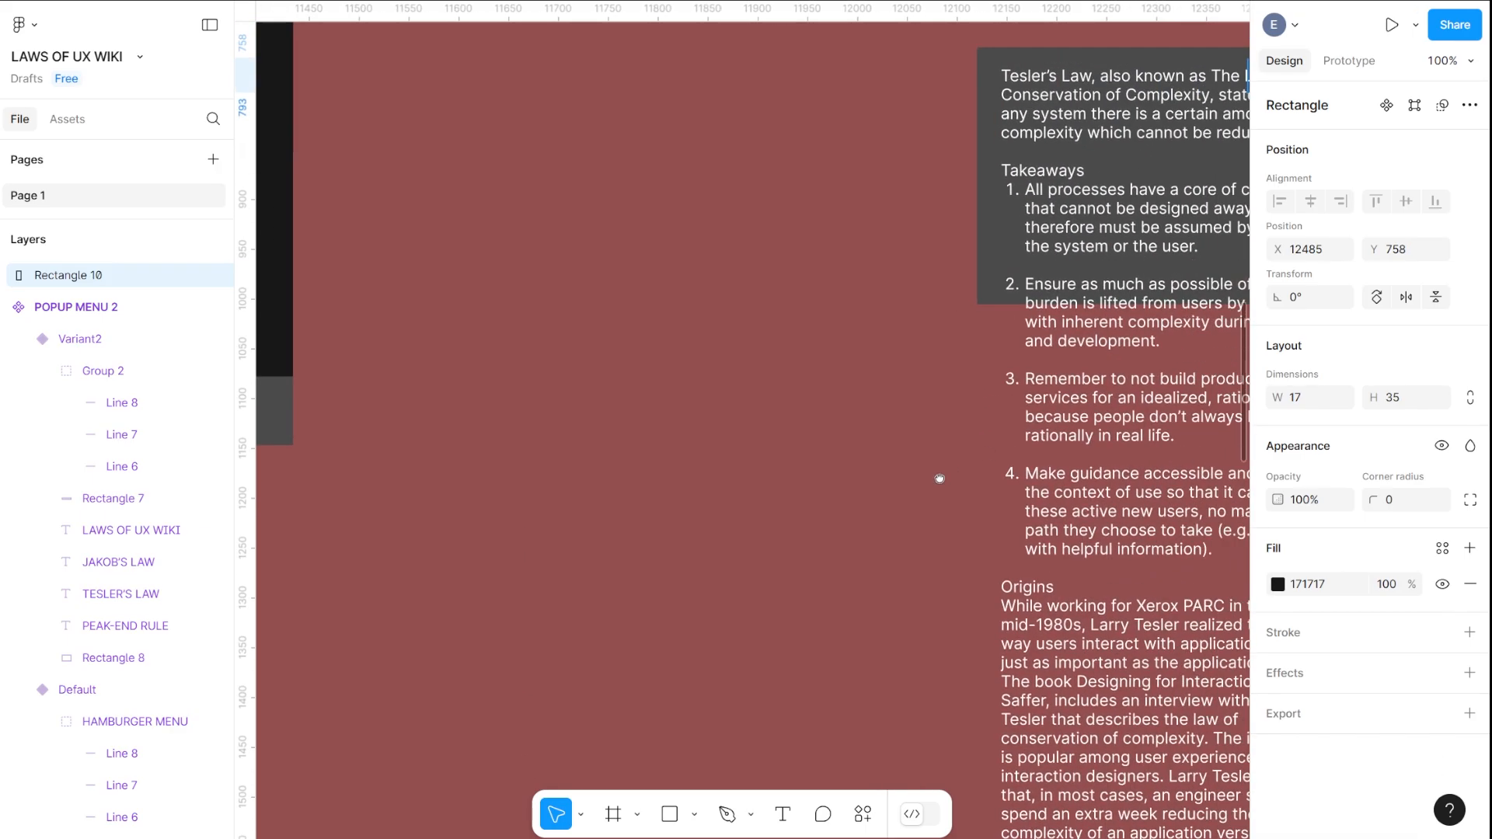
pyautogui.moveTo(1128, 304); pyautogui.dragTo(743, 441)
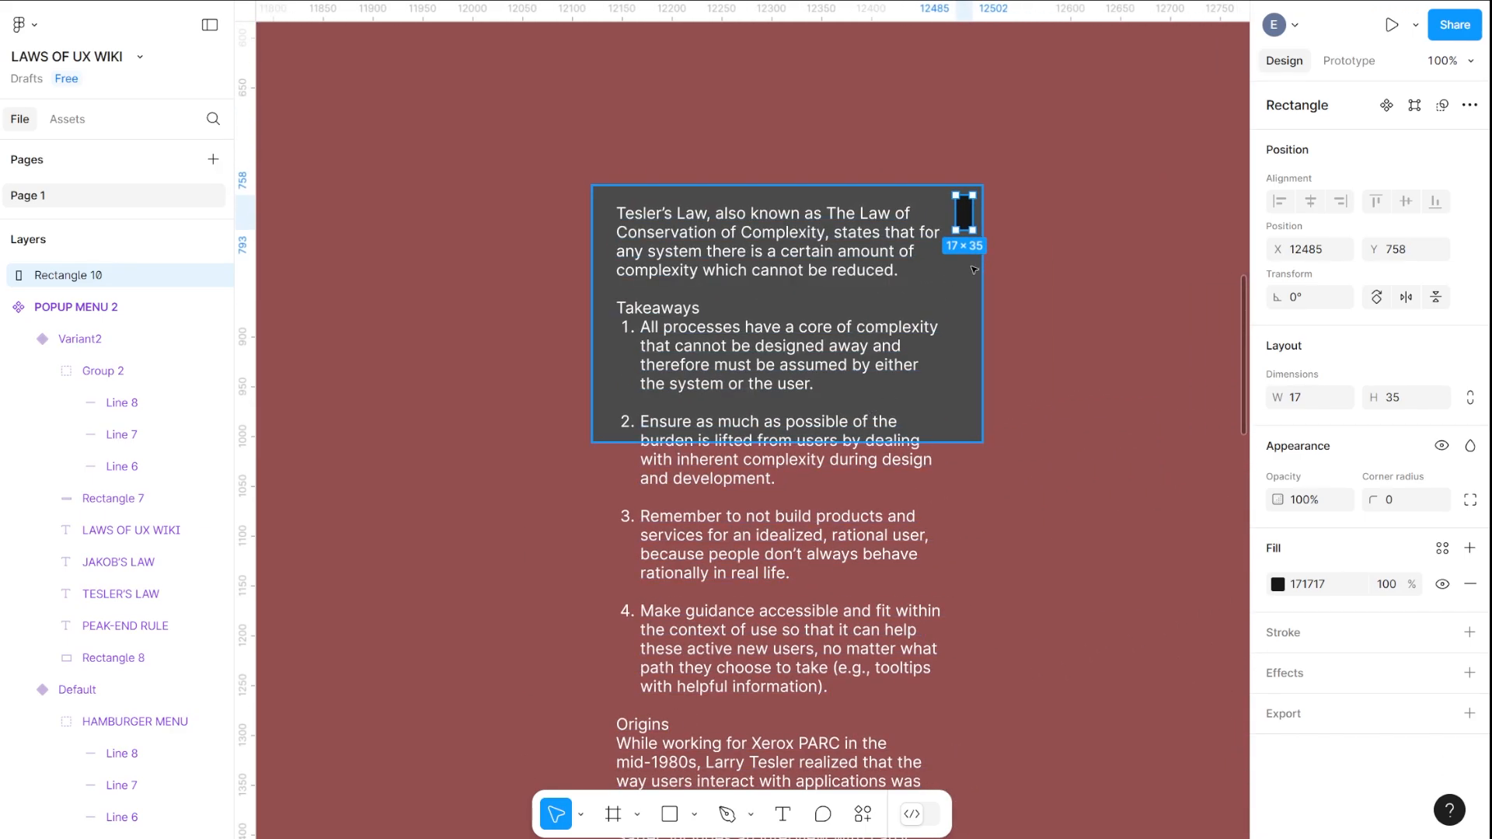
# Nudge the description text 5 px to the left over the grey rectangle, to X 12139
pyautogui.hscroll(2, 1060, 316)
pyautogui.scroll(-1, 1059, 317)
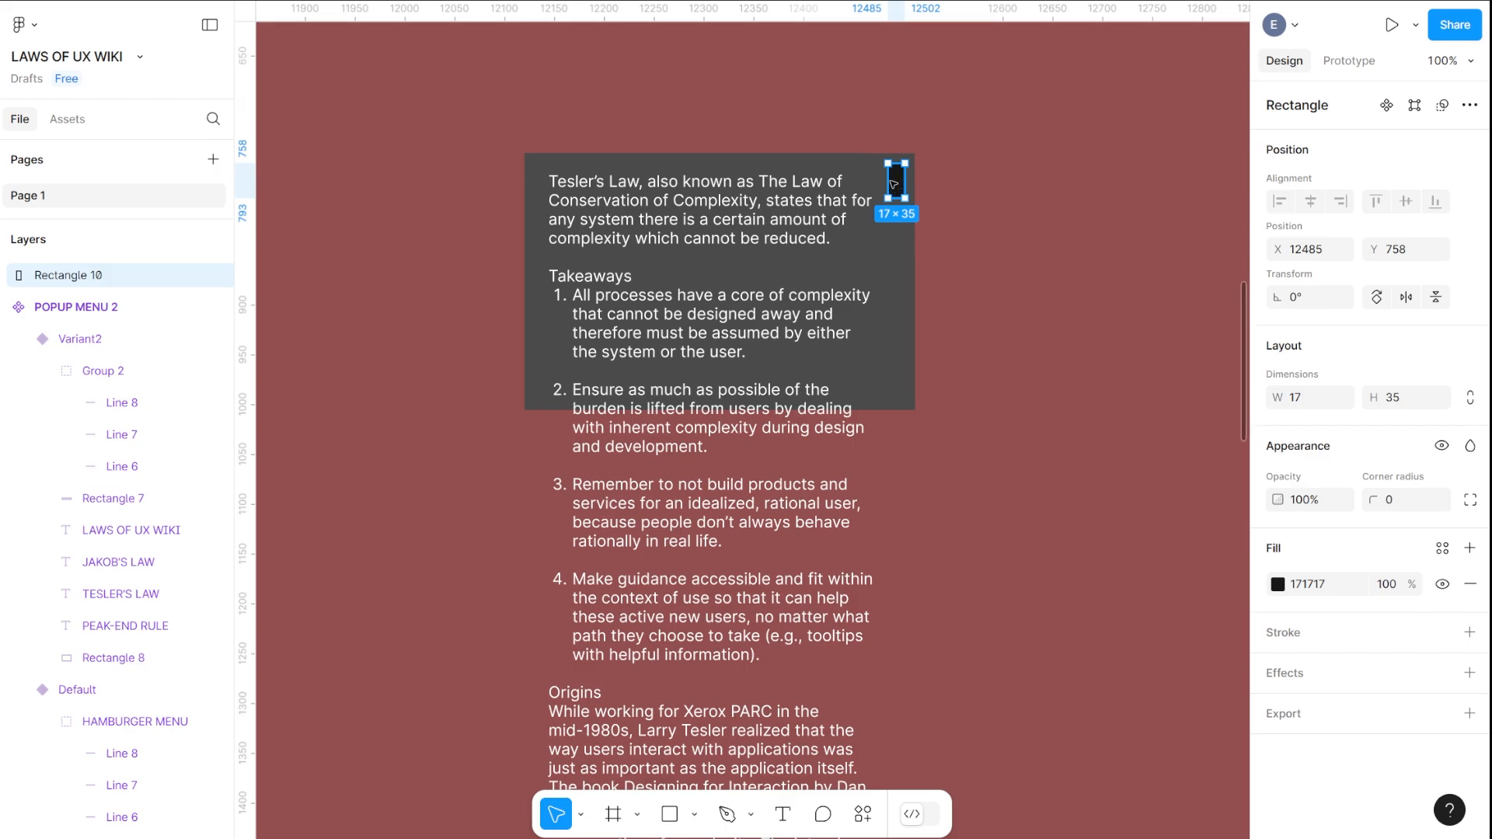
pyautogui.click(690, 226)
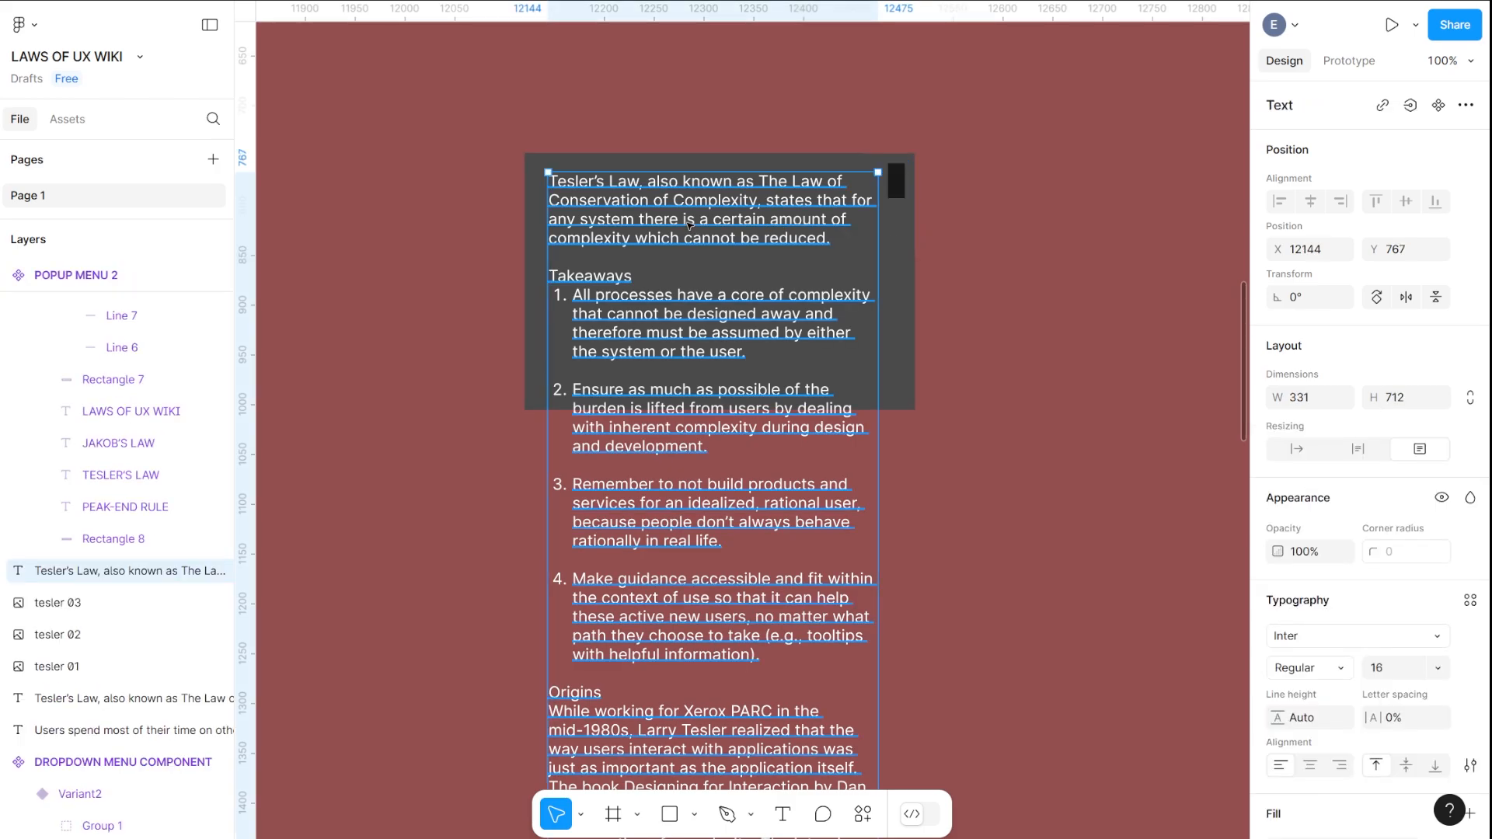
pyautogui.press('Left')
pyautogui.press('Left')
pyautogui.press('Left')
pyautogui.press('Left')
pyautogui.press('Left')
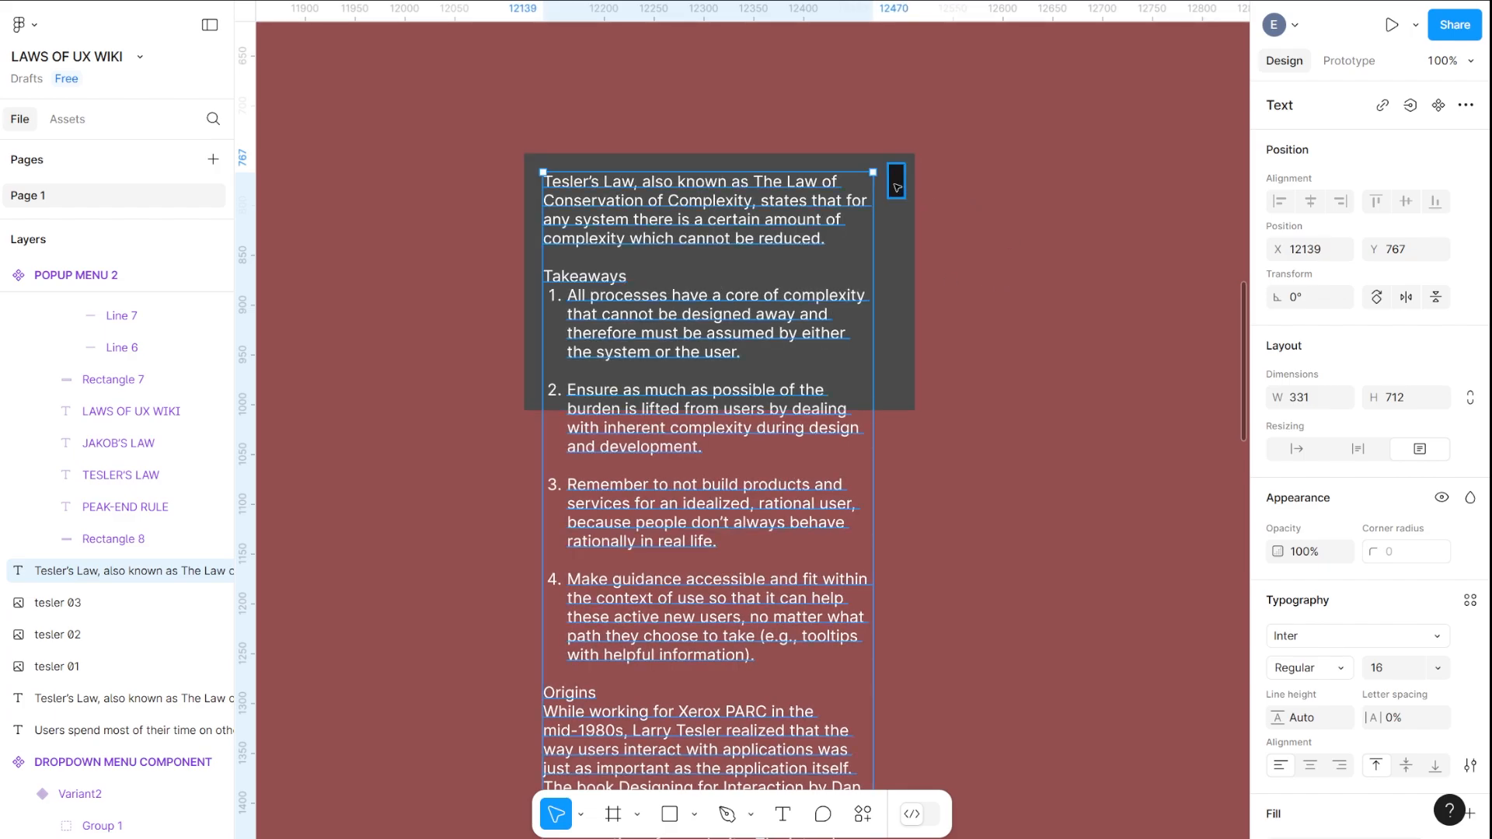
# Nudge the small dark scroll handle rectangle 3 px to the left
pyautogui.click(896, 181)
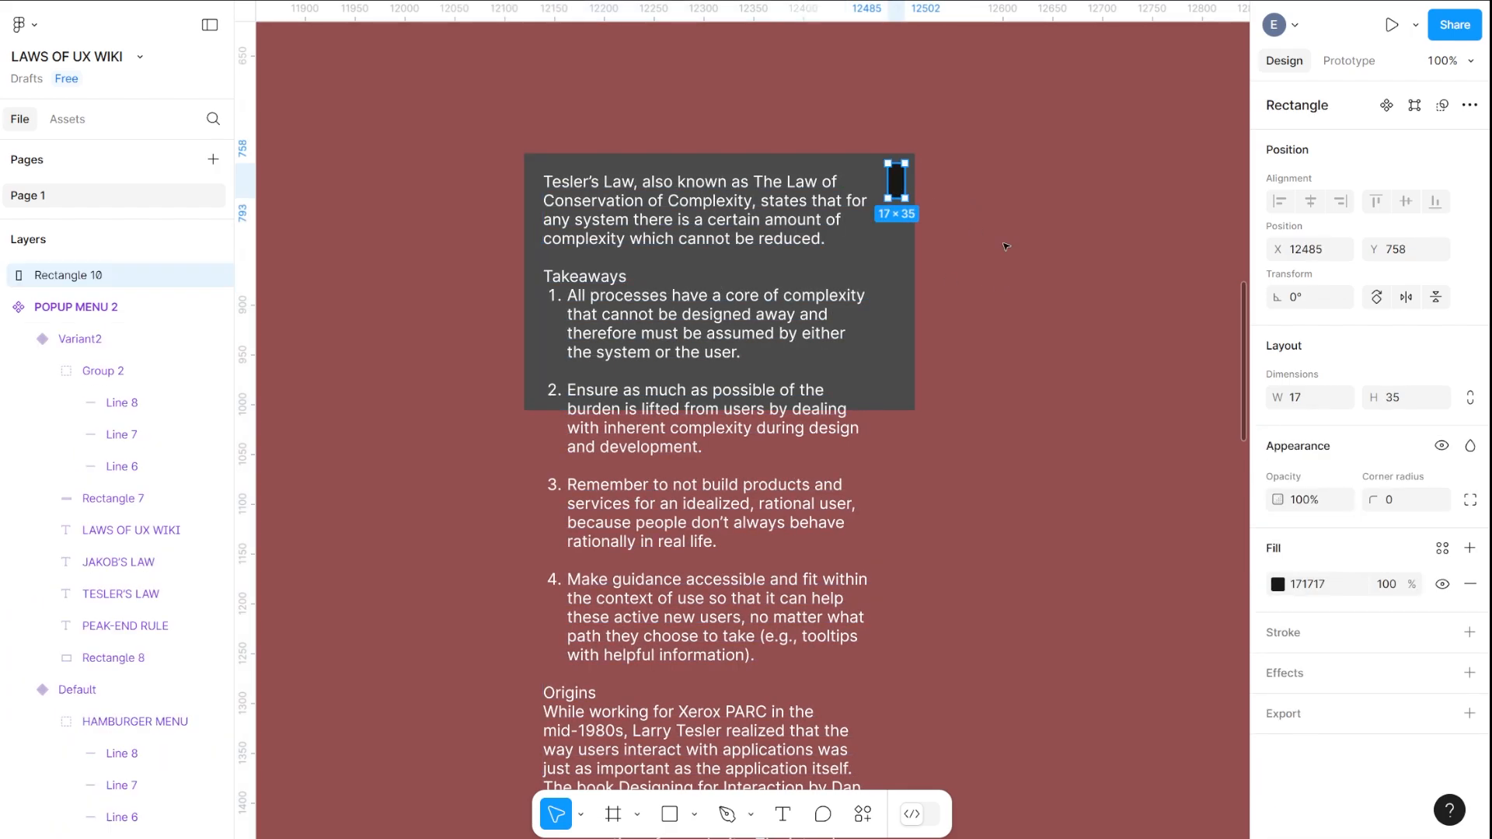
pyautogui.press('Left')
pyautogui.press('Left')
pyautogui.press('Left')
pyautogui.click(1003, 246)
# Duplicate the 392 × 258 grey rectangle in place and bring the copy in front of the text and scroll handle
pyautogui.click(902, 257)
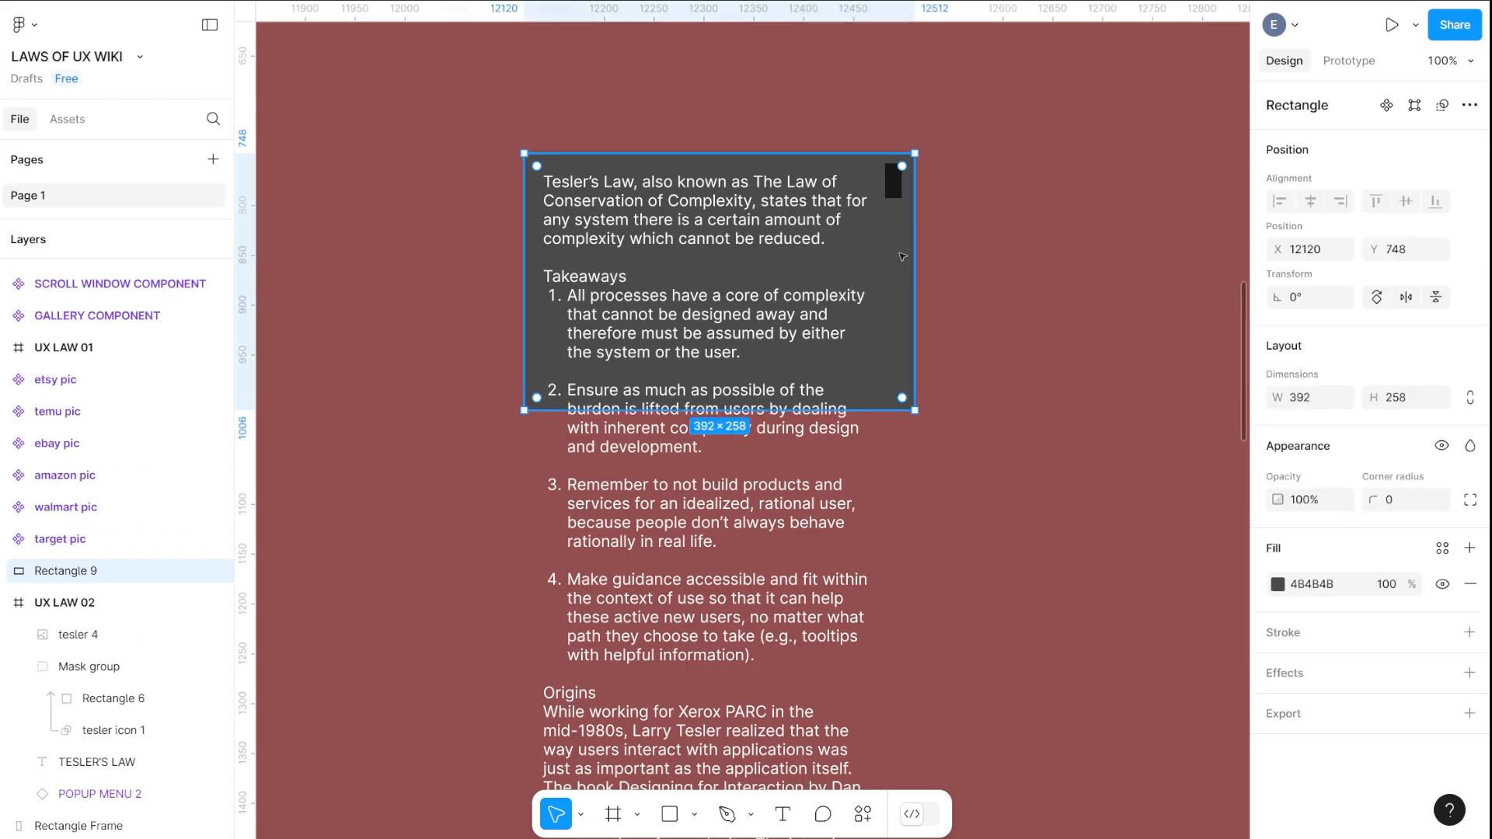
pyautogui.hotkey('ctrl', 'd')
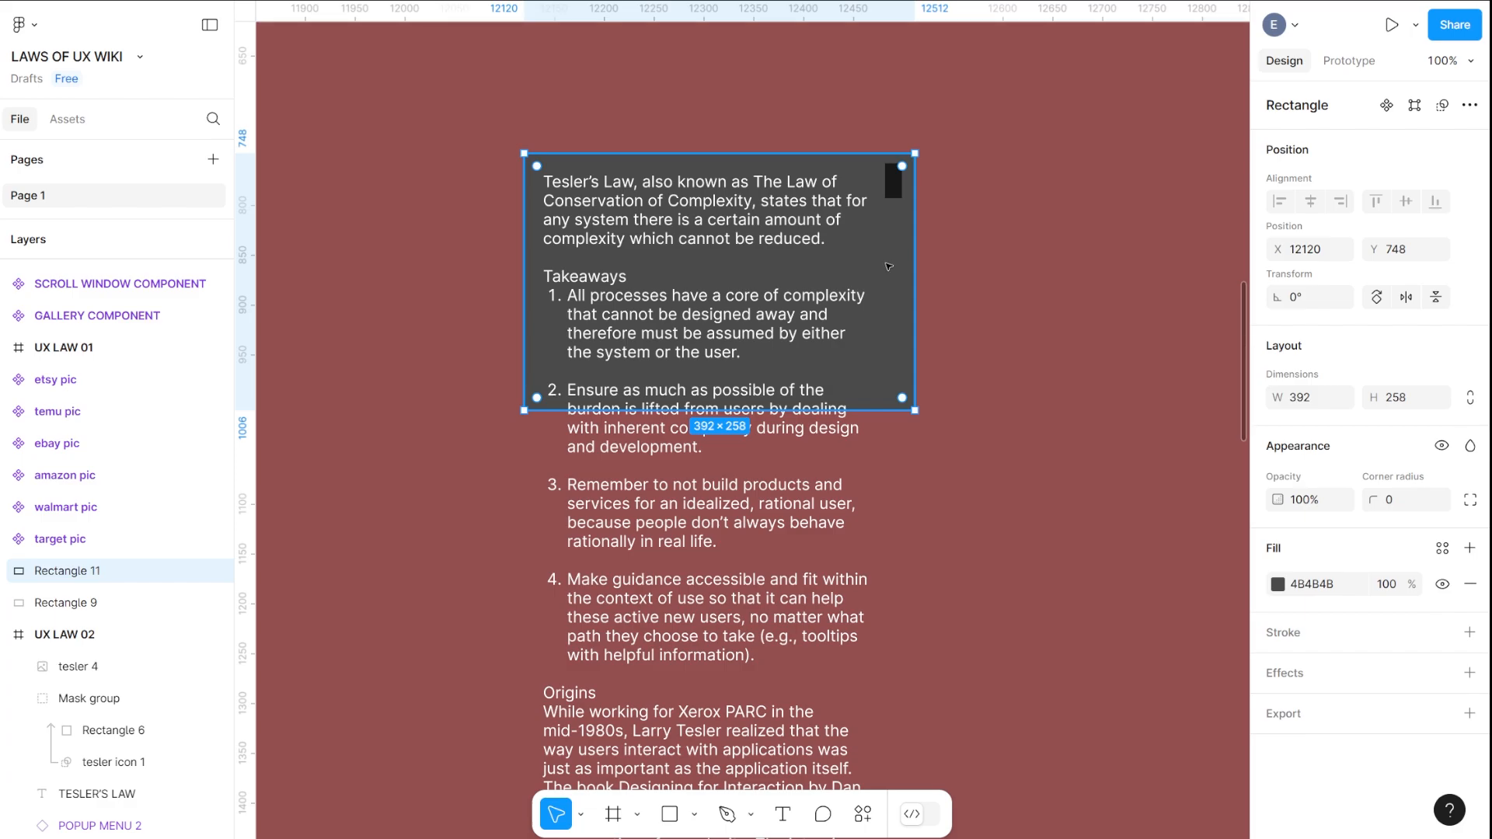
pyautogui.rightClick(888, 267)
pyautogui.moveTo(940, 654)
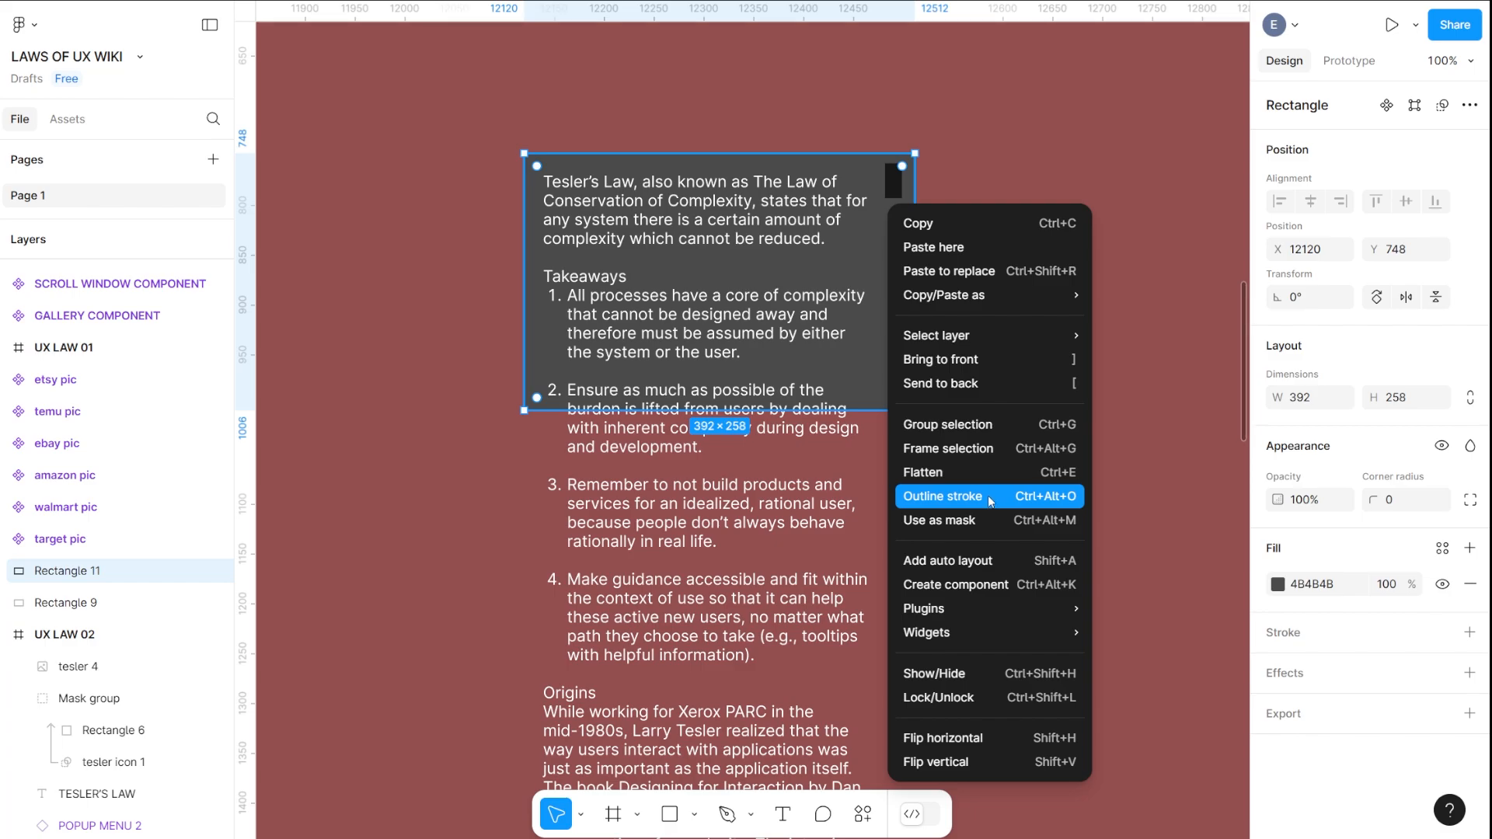
pyautogui.click(973, 359)
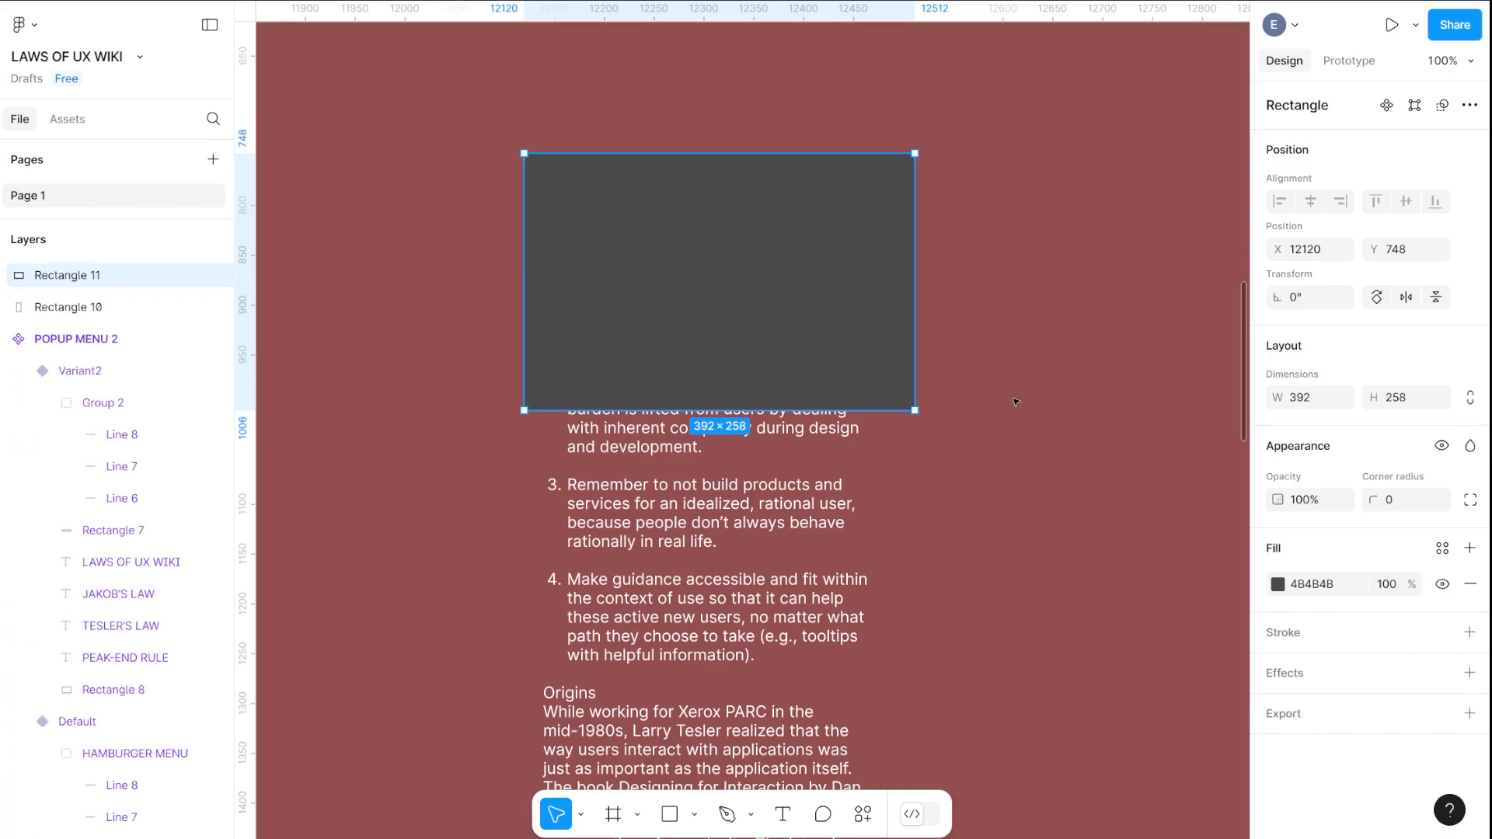
# Add an inside stroke to the copied rectangle in the 4B4B4B grey sampled from its fill, and remove the fill
pyautogui.click(1288, 638)
pyautogui.click(1280, 668)
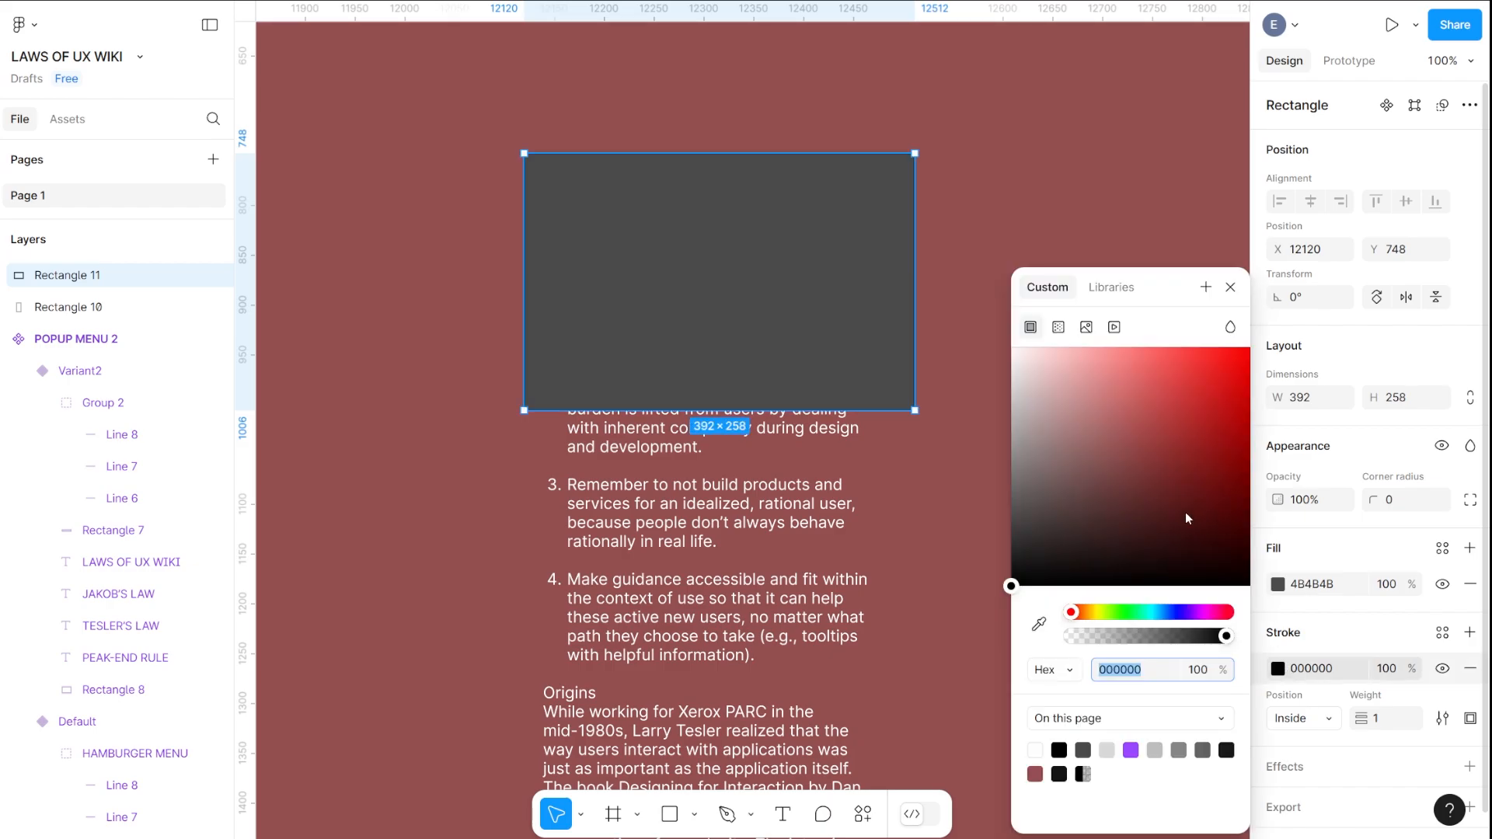
pyautogui.click(1039, 624)
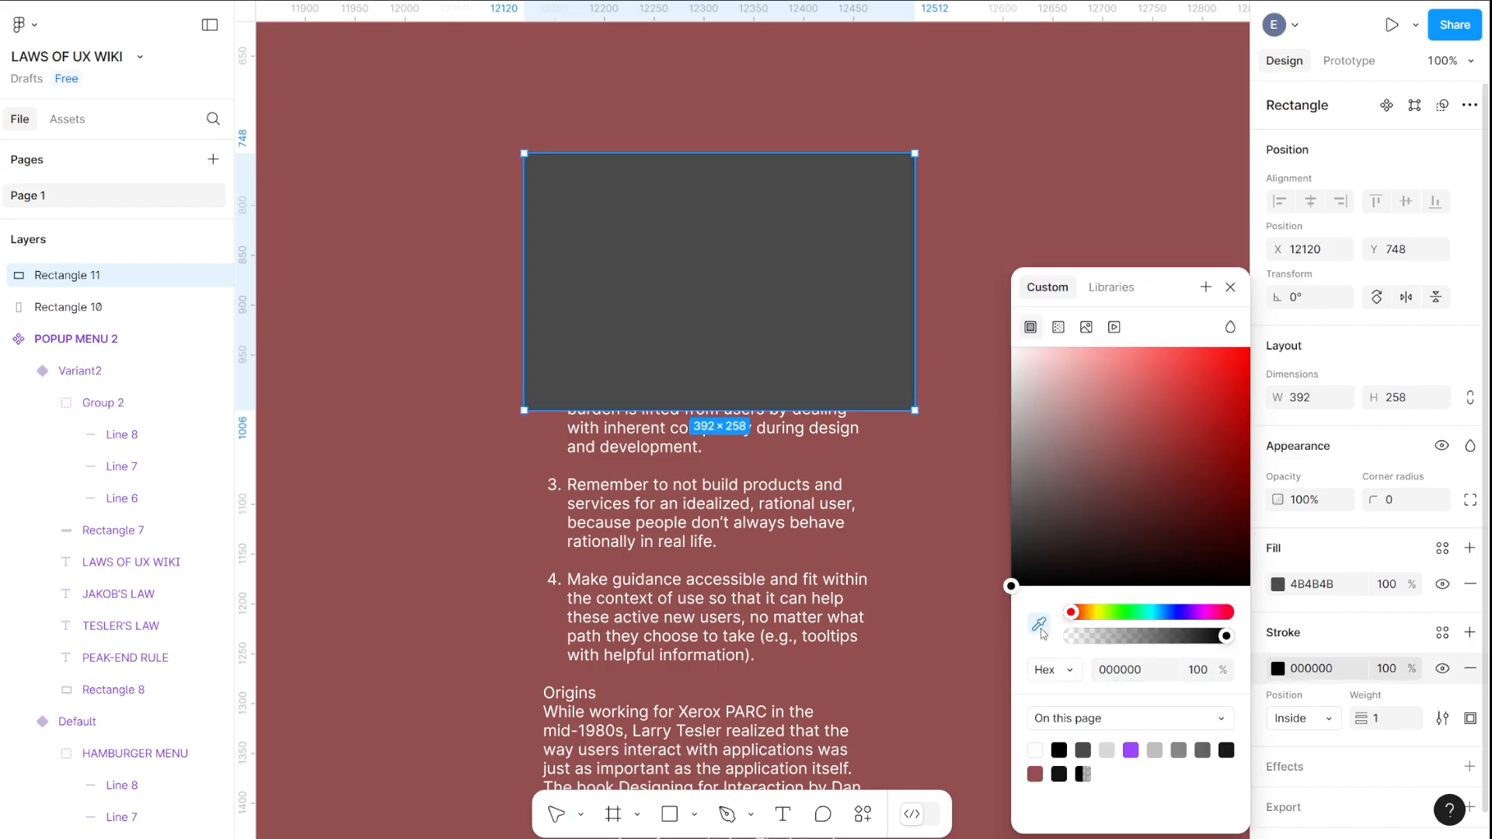
pyautogui.click(850, 277)
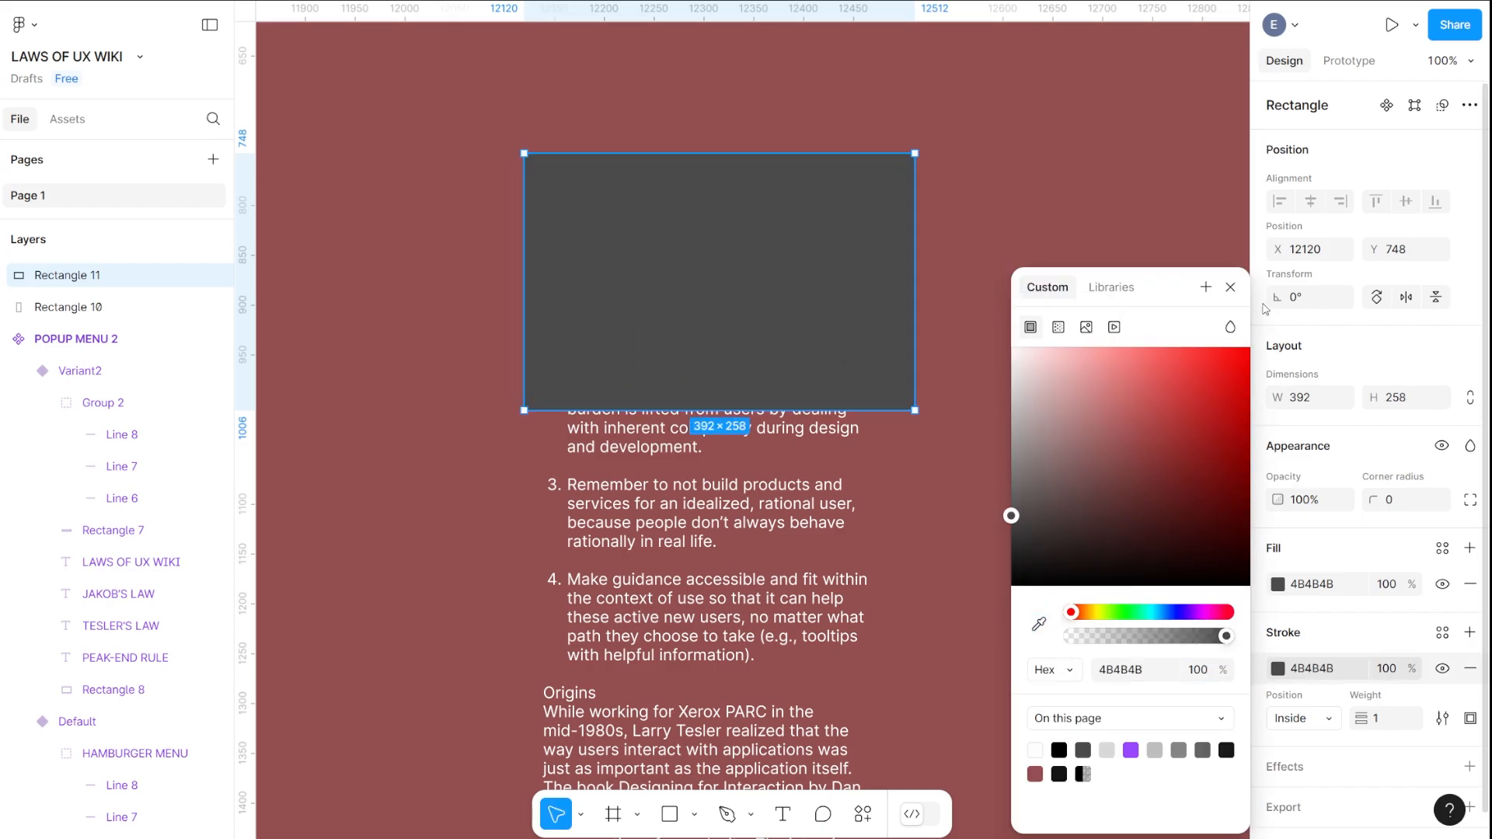
pyautogui.click(1230, 286)
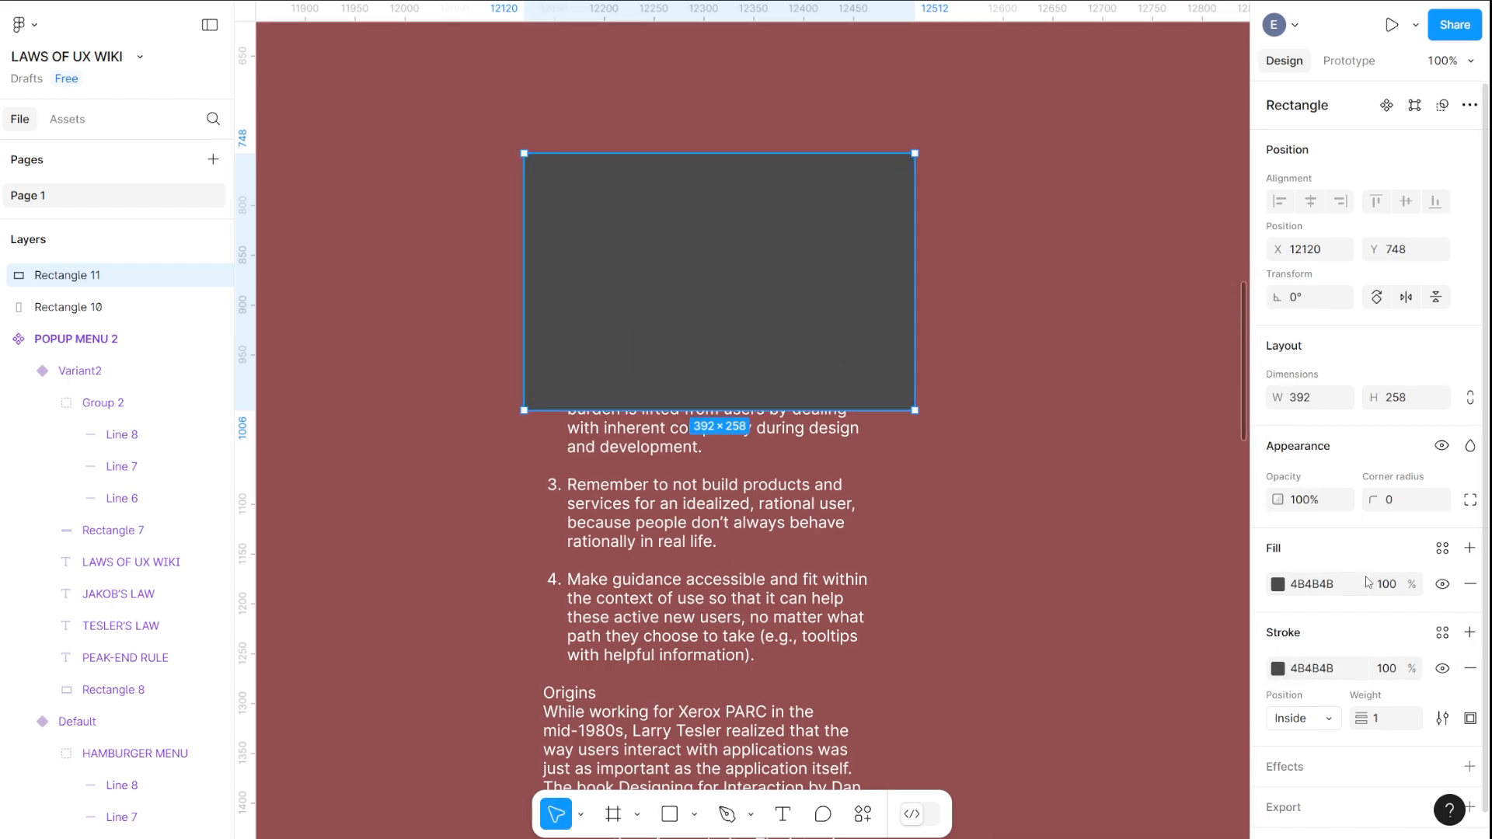
pyautogui.click(1470, 584)
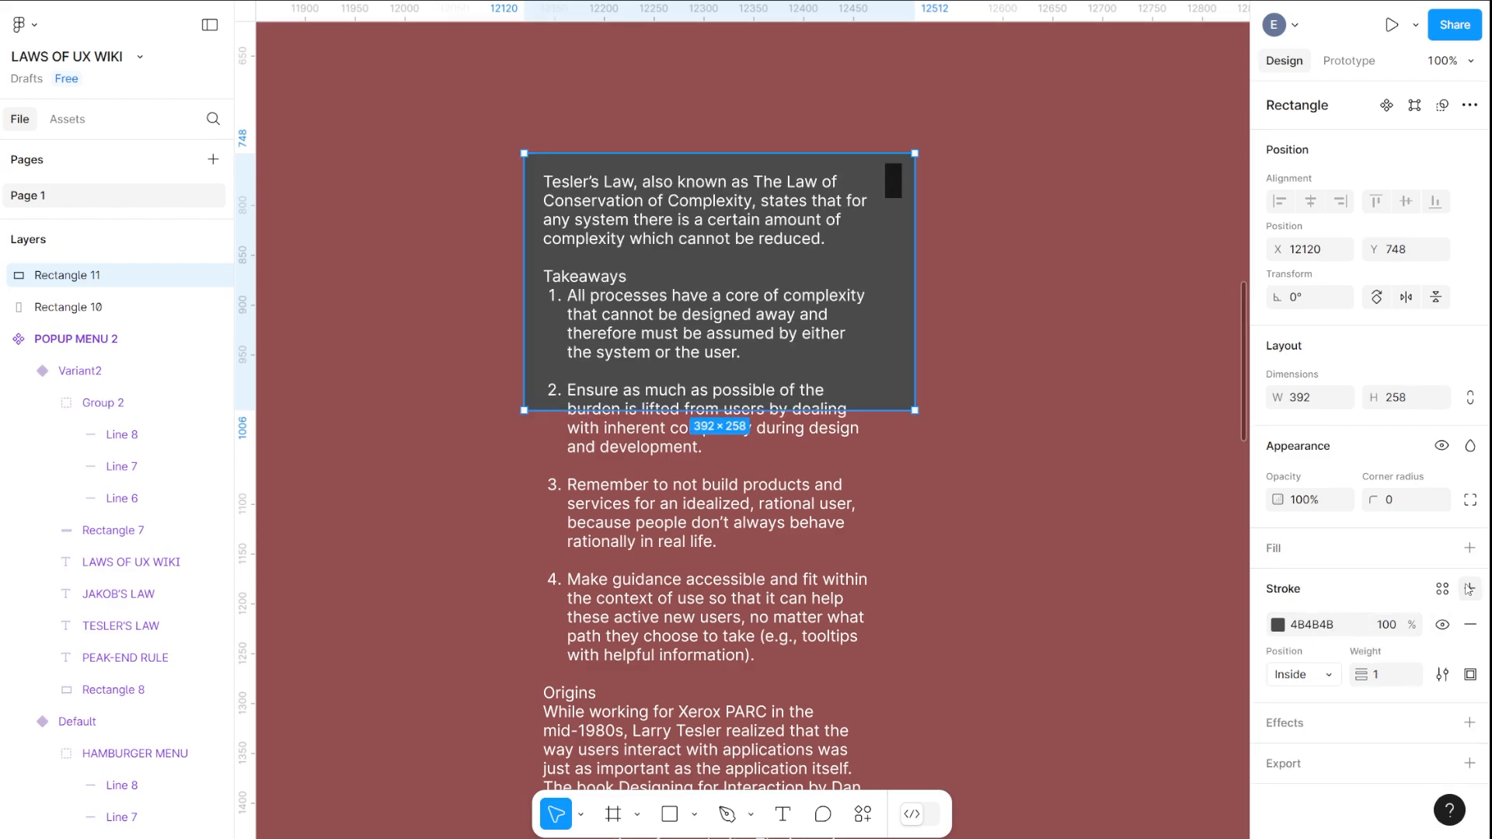
# Set the stroke weight of the unfilled front rectangle to 10
pyautogui.click(1389, 680)
pyautogui.write('5')
pyautogui.press('Return')
pyautogui.press('Up')
pyautogui.press('Up')
pyautogui.press('Up')
pyautogui.press('Up')
pyautogui.press('Up')
pyautogui.press('Up')
pyautogui.press('Up')
pyautogui.press('Up')
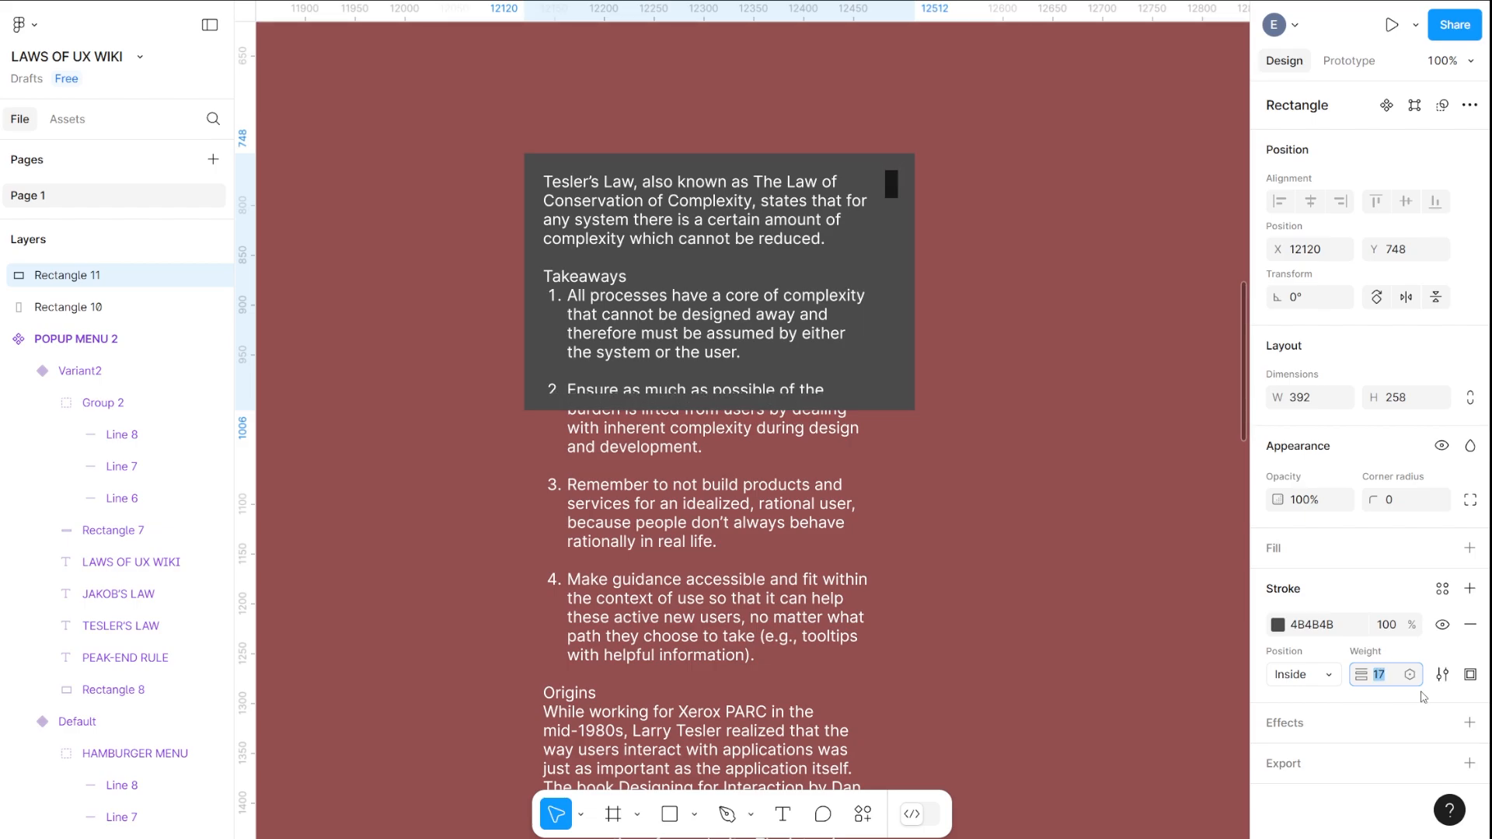
pyautogui.press('Down')
pyautogui.press('Down')
pyautogui.press('Down')
pyautogui.press('Down')
pyautogui.press('Down')
pyautogui.press('Down')
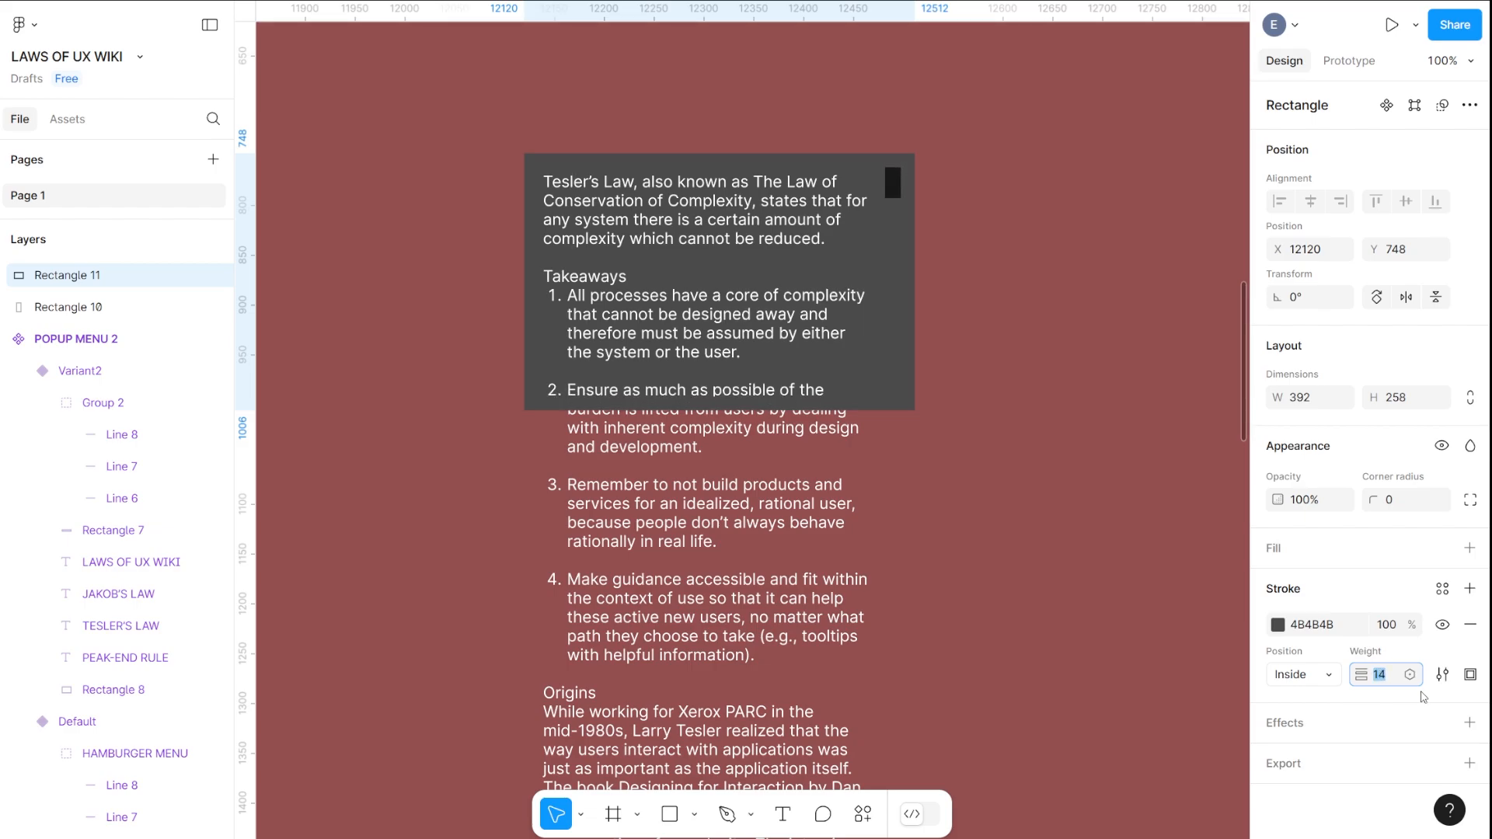
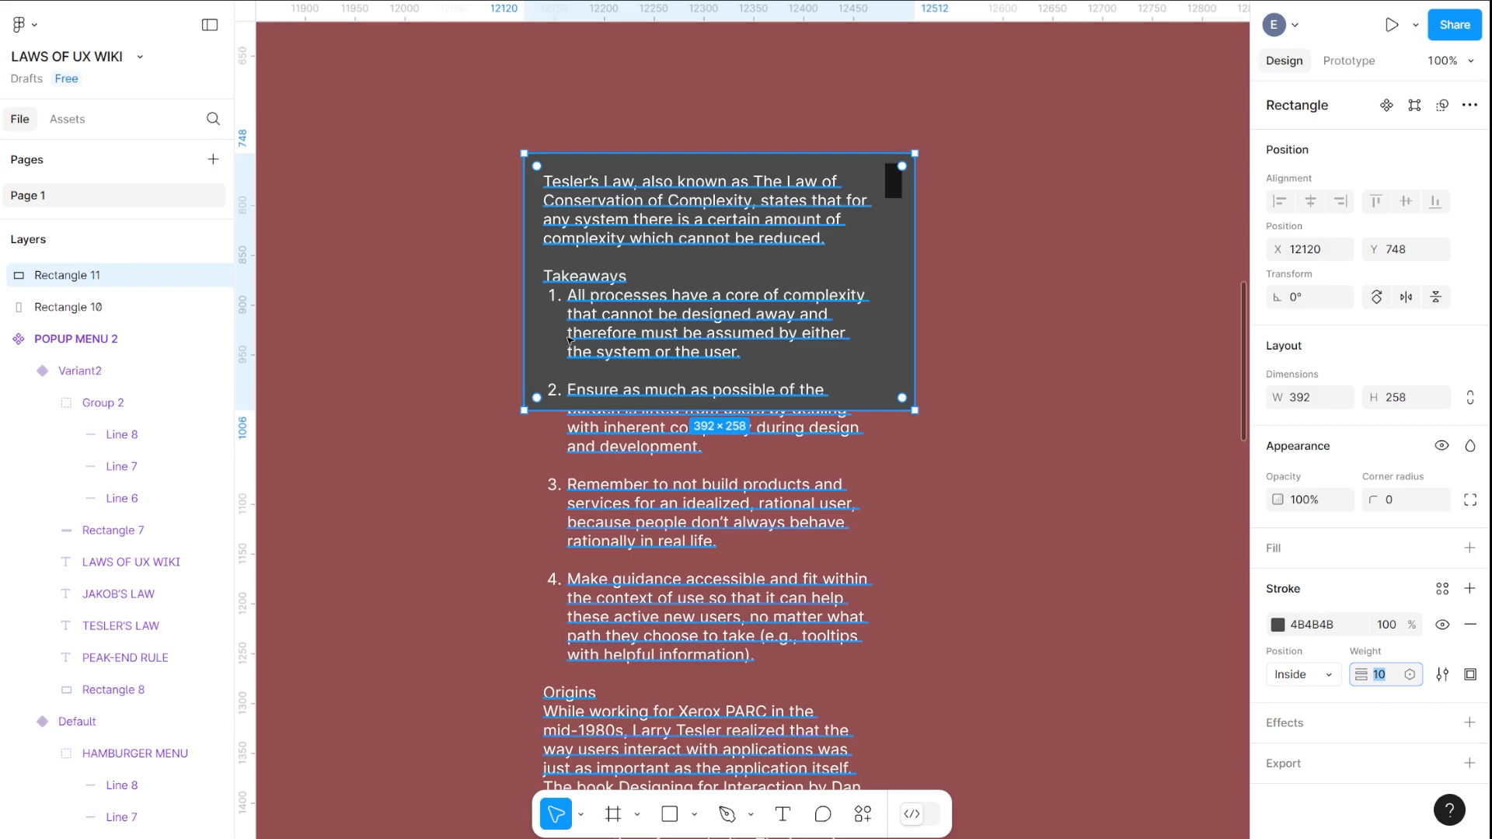
# Examine the POPUP MENU 2 component and its Default variant, and return to the Tesler's Law description window
pyautogui.moveTo(544, 307); pyautogui.dragTo(1283, 161)
pyautogui.moveTo(536, 424); pyautogui.dragTo(1275, 307)
pyautogui.moveTo(591, 412); pyautogui.dragTo(1348, 272)
pyautogui.moveTo(1073, 314); pyautogui.dragTo(731, 626)
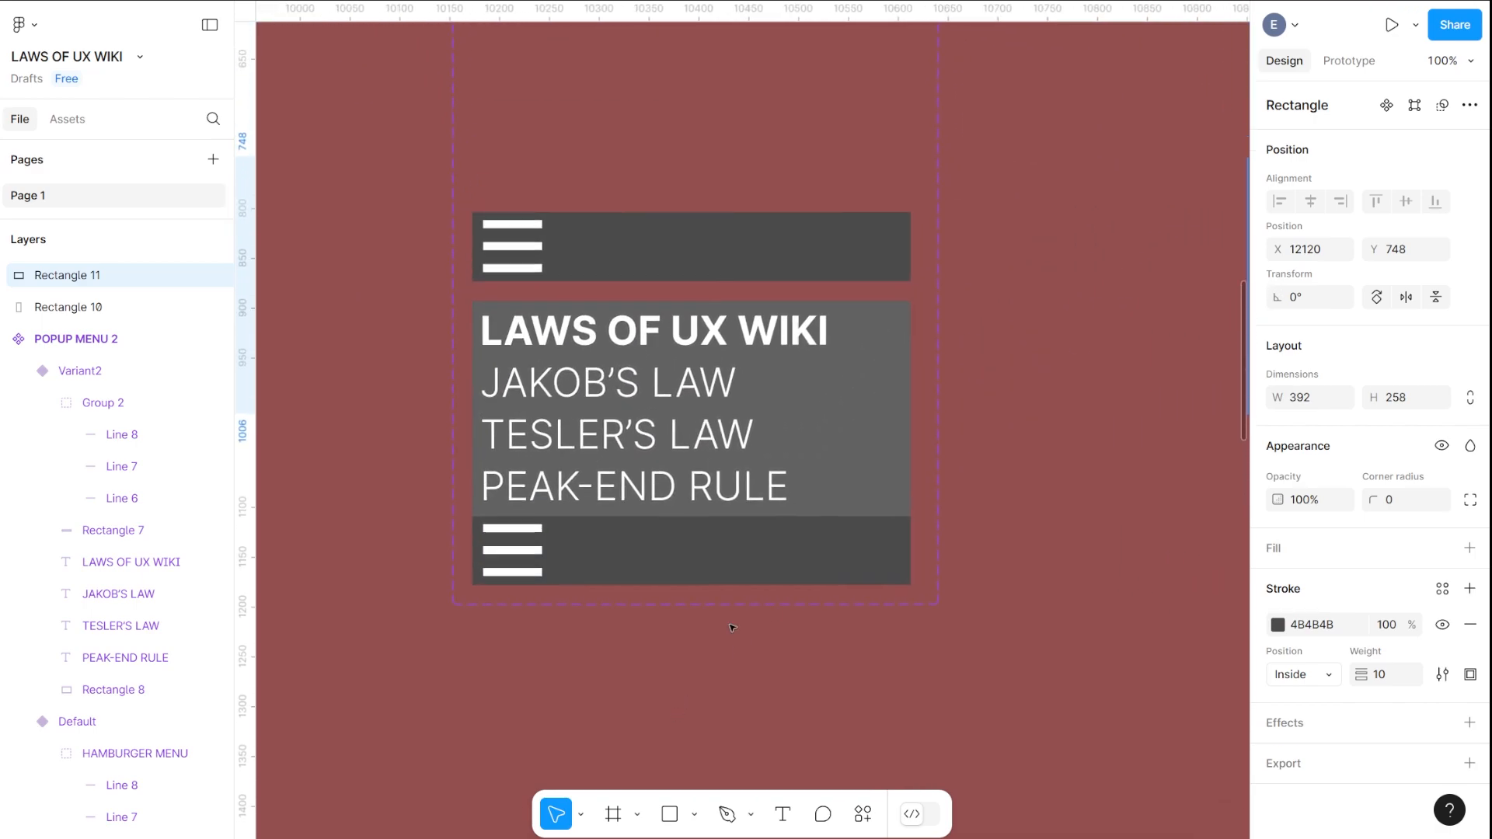
pyautogui.moveTo(849, 299); pyautogui.dragTo(834, 444)
pyautogui.click(770, 310)
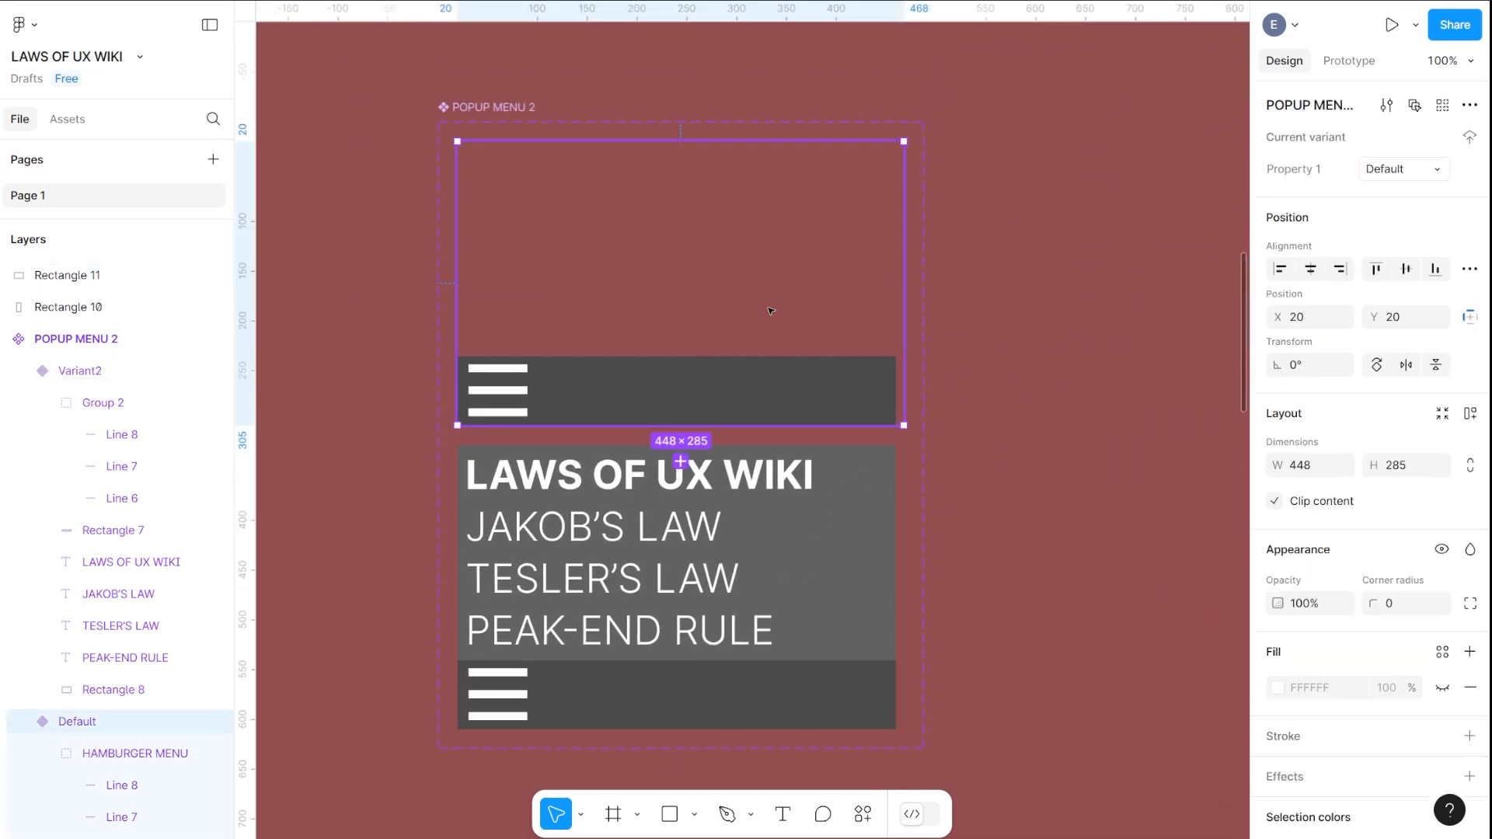
pyautogui.scroll(-5, 124, 622)
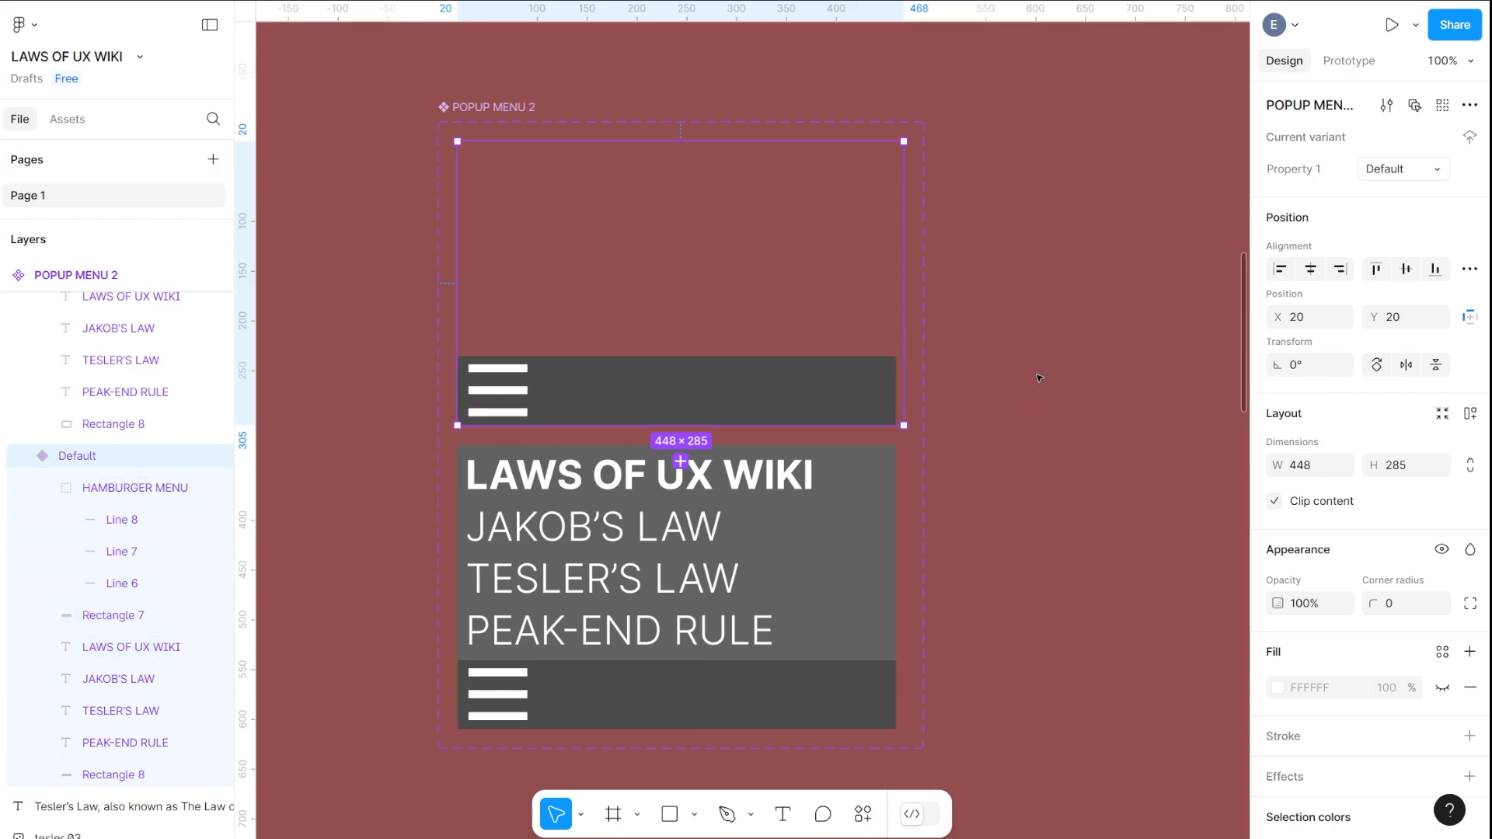
pyautogui.hscroll(15, 1040, 379)
pyautogui.moveTo(624, 350); pyautogui.dragTo(628, 237)
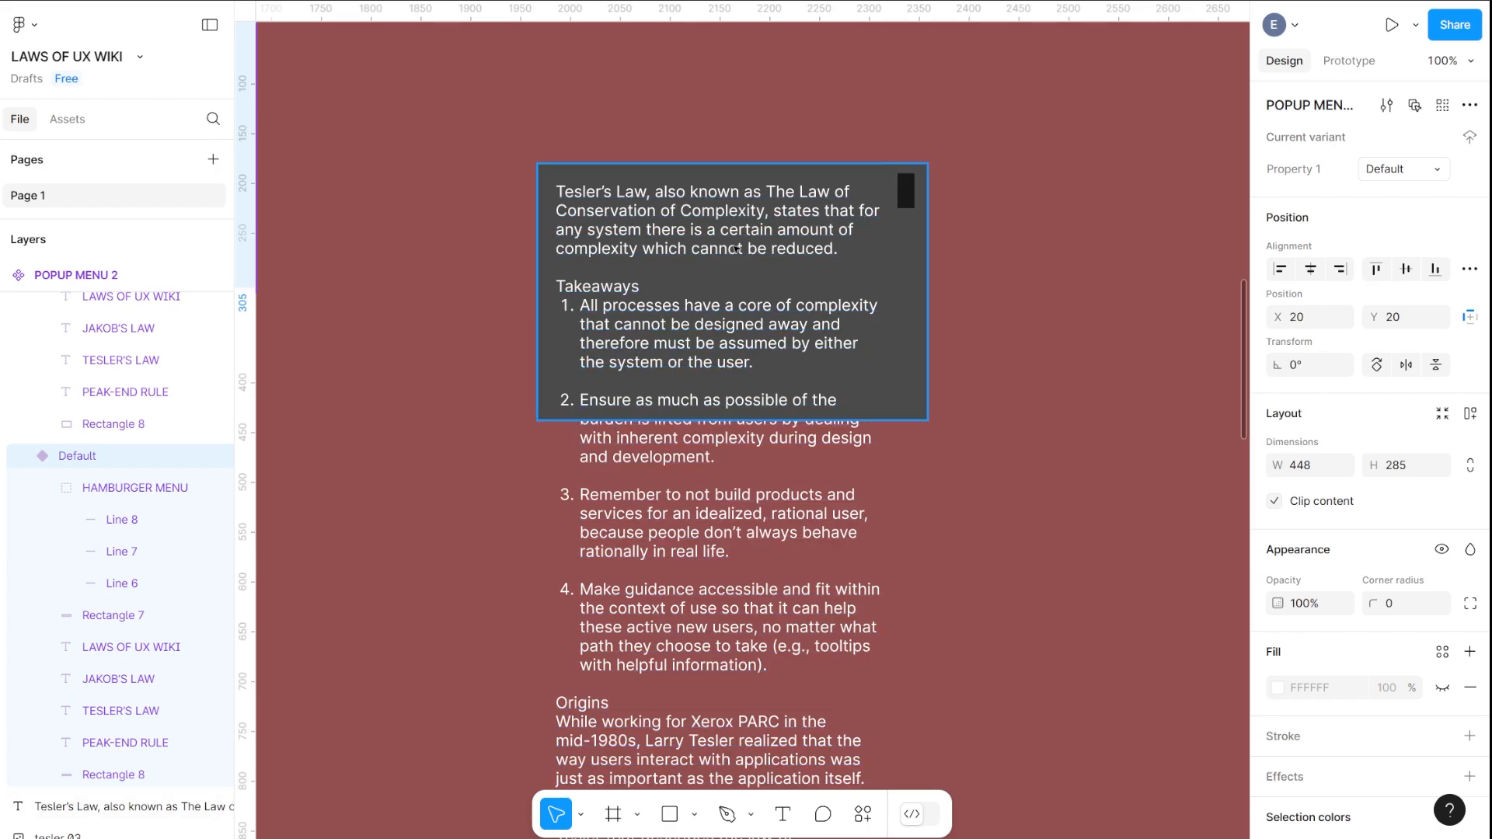
pyautogui.moveTo(471, 319); pyautogui.dragTo(1392, 238)
pyautogui.moveTo(469, 390); pyautogui.dragTo(1337, 253)
pyautogui.moveTo(471, 425); pyautogui.dragTo(1472, 270)
pyautogui.moveTo(556, 377); pyautogui.dragTo(151, 614)
pyautogui.moveTo(1039, 330); pyautogui.dragTo(376, 599)
pyautogui.moveTo(902, 339); pyautogui.dragTo(160, 493)
pyautogui.moveTo(1041, 399); pyautogui.dragTo(273, 351)
pyautogui.moveTo(994, 420); pyautogui.dragTo(526, 214)
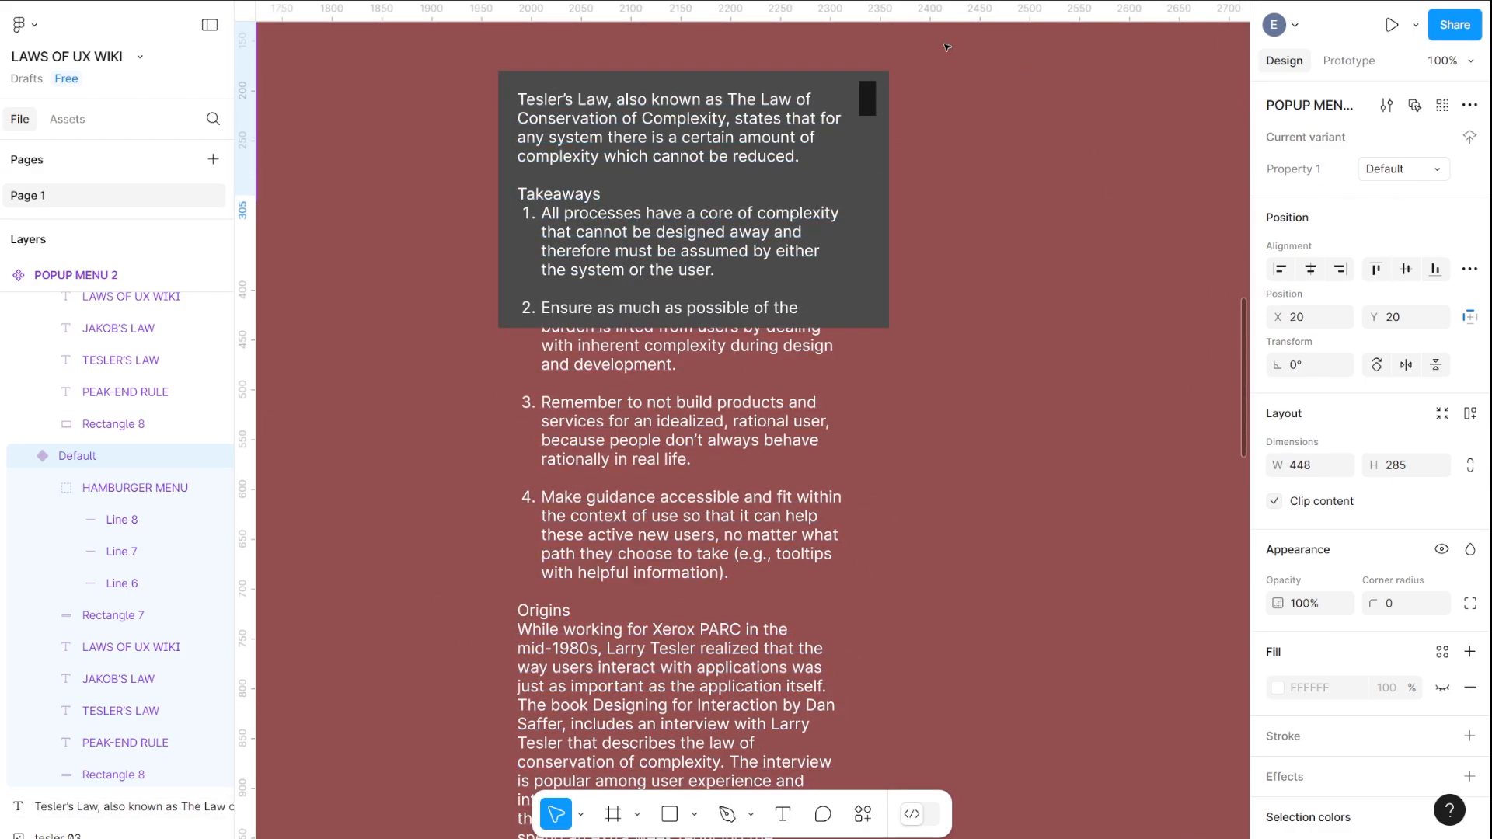
# Try to create one component from the description text, the scroll handle and both grey rectangles
pyautogui.press('Escape')
pyautogui.moveTo(981, 65); pyautogui.dragTo(497, 292)
pyautogui.rightClick(670, 195)
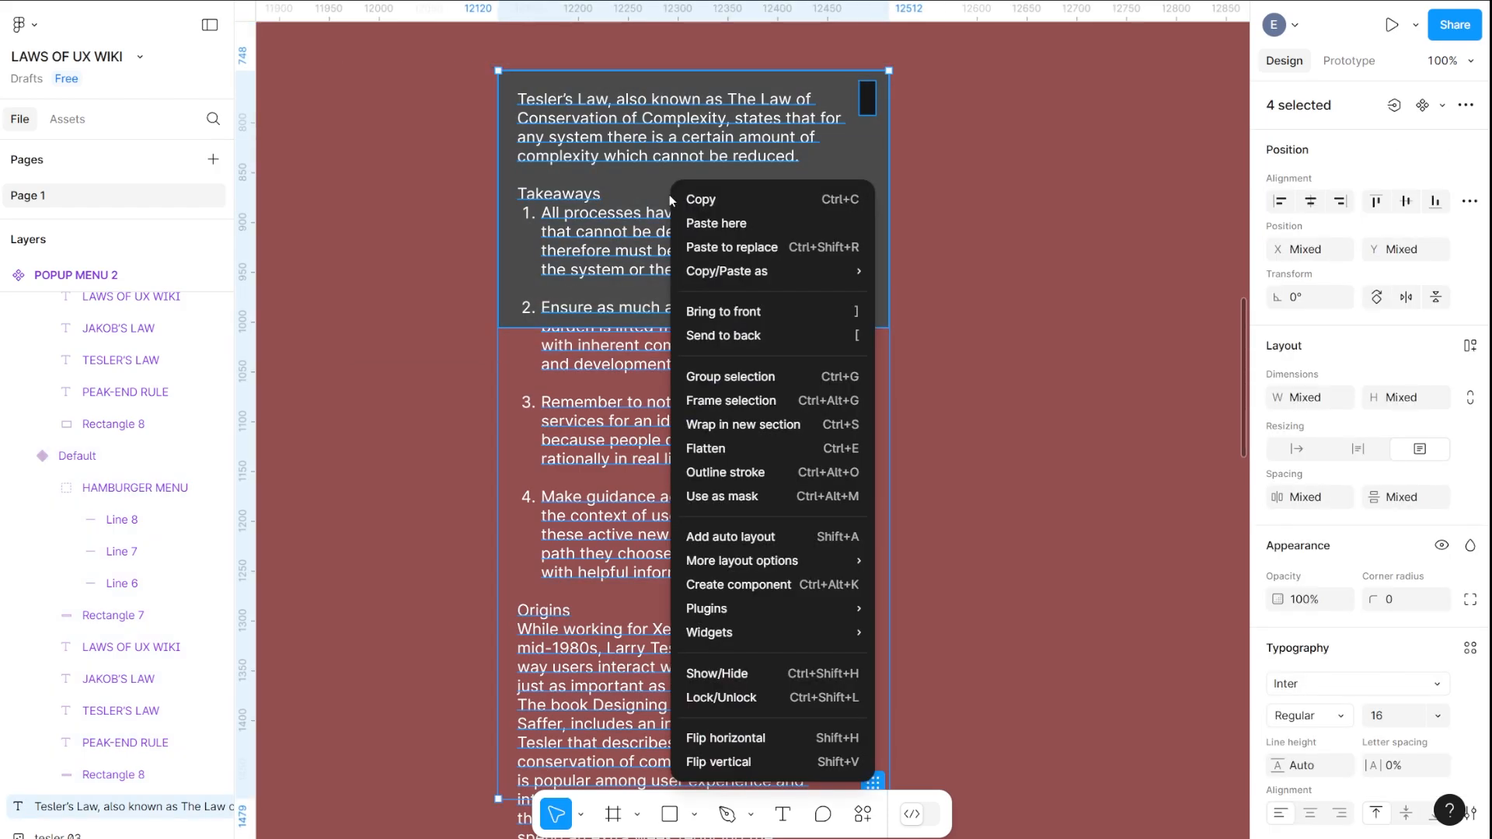
pyautogui.click(775, 585)
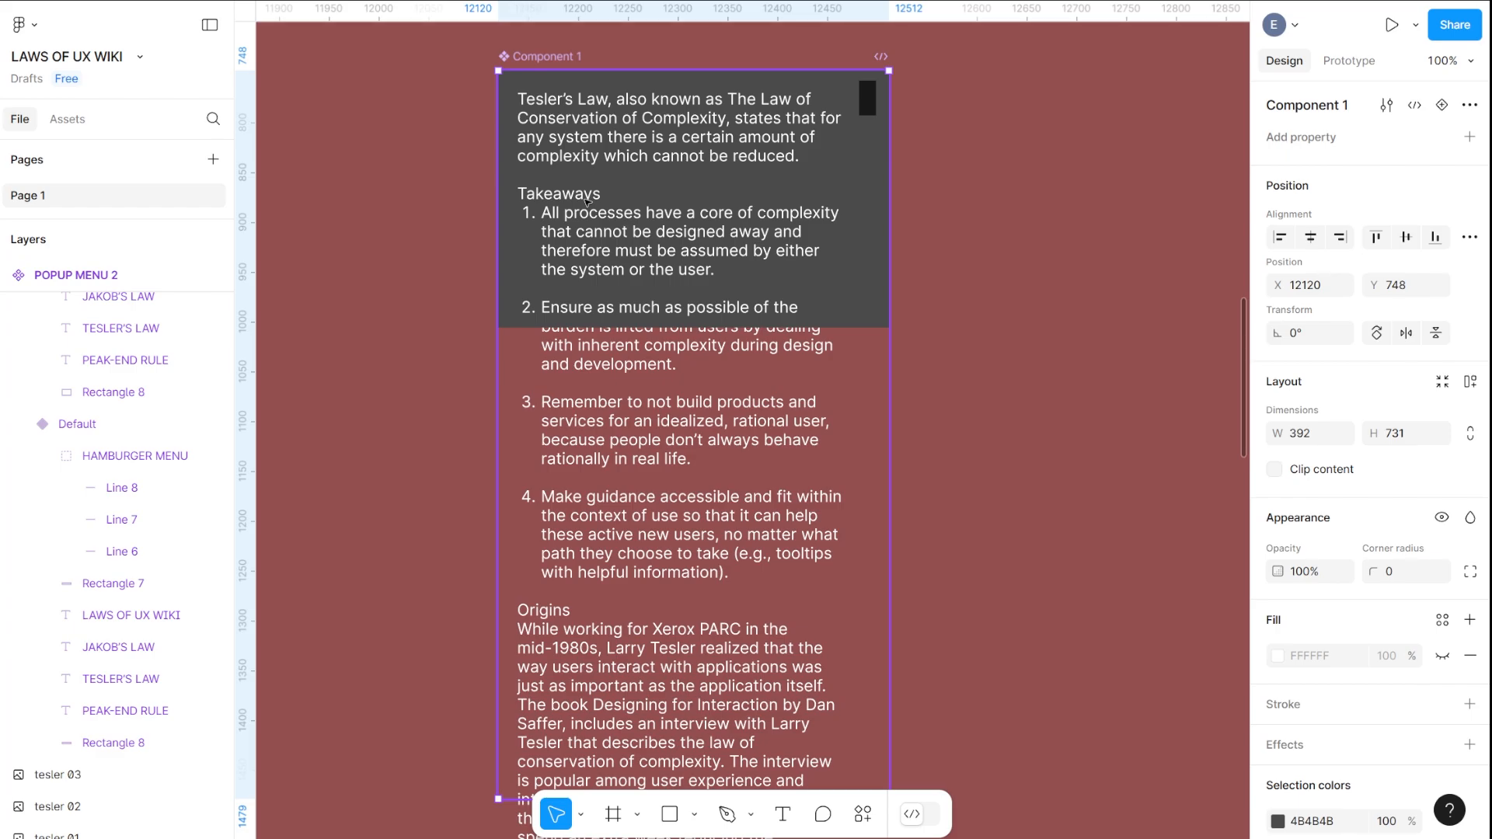
pyautogui.hotkey('ctrl', 'z')
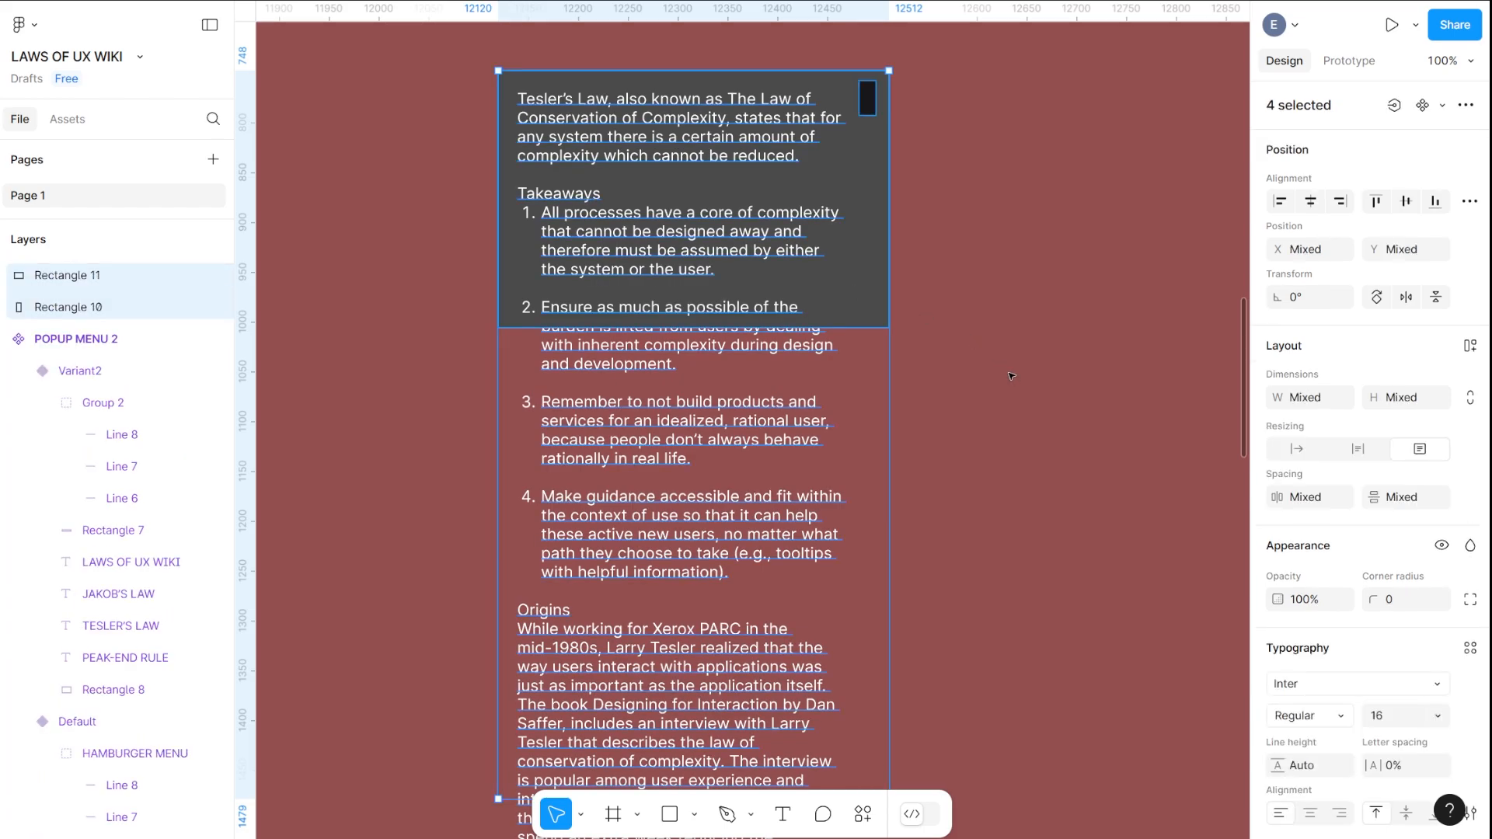
# Extend the description text box downward to a height of 953 so that it encloses the whole text
pyautogui.click(721, 403)
pyautogui.scroll(-5, 769, 411)
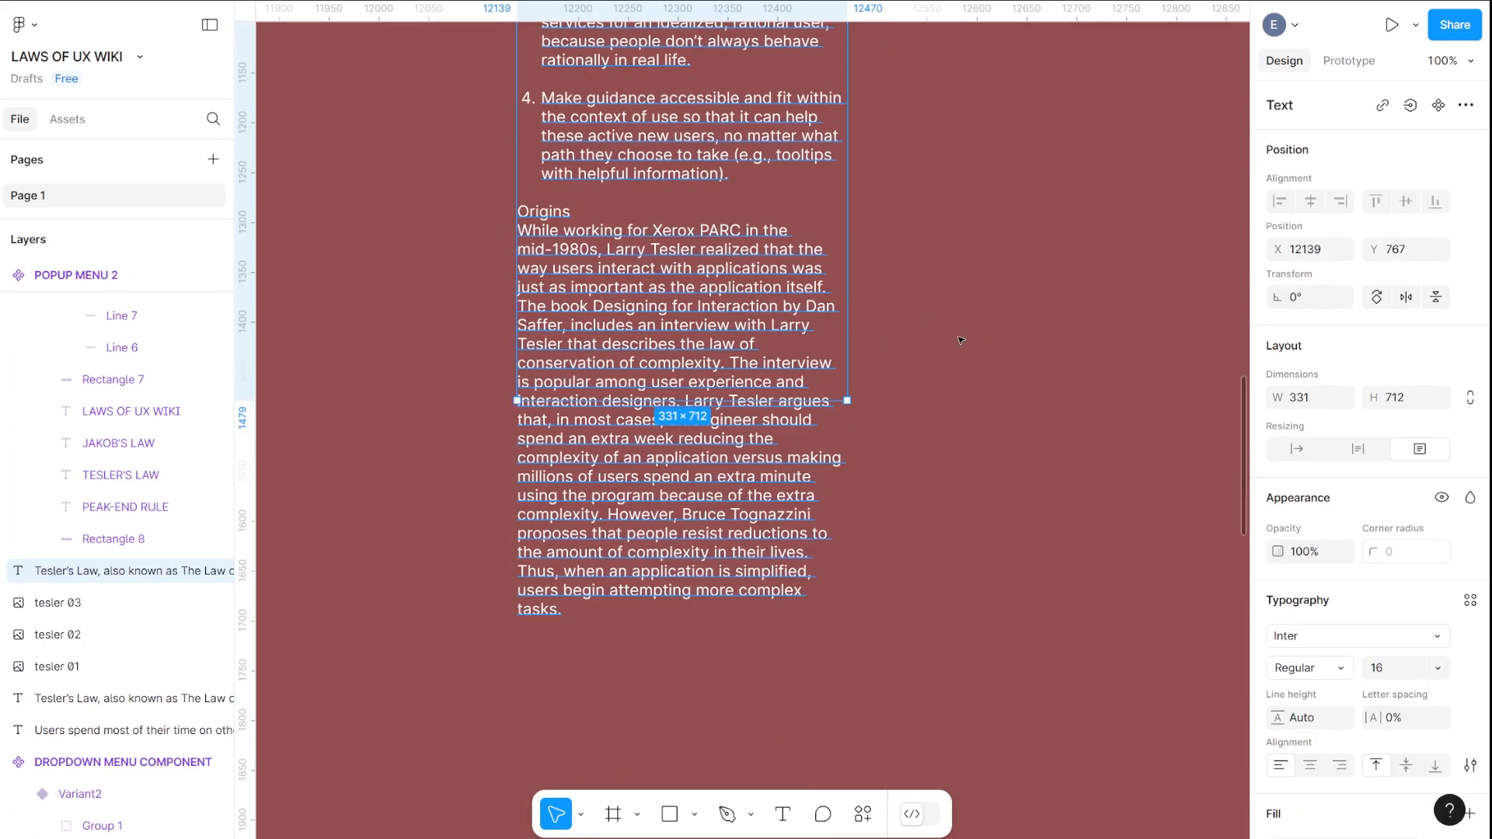
pyautogui.moveTo(766, 402); pyautogui.dragTo(765, 640)
pyautogui.scroll(7, 777, 590)
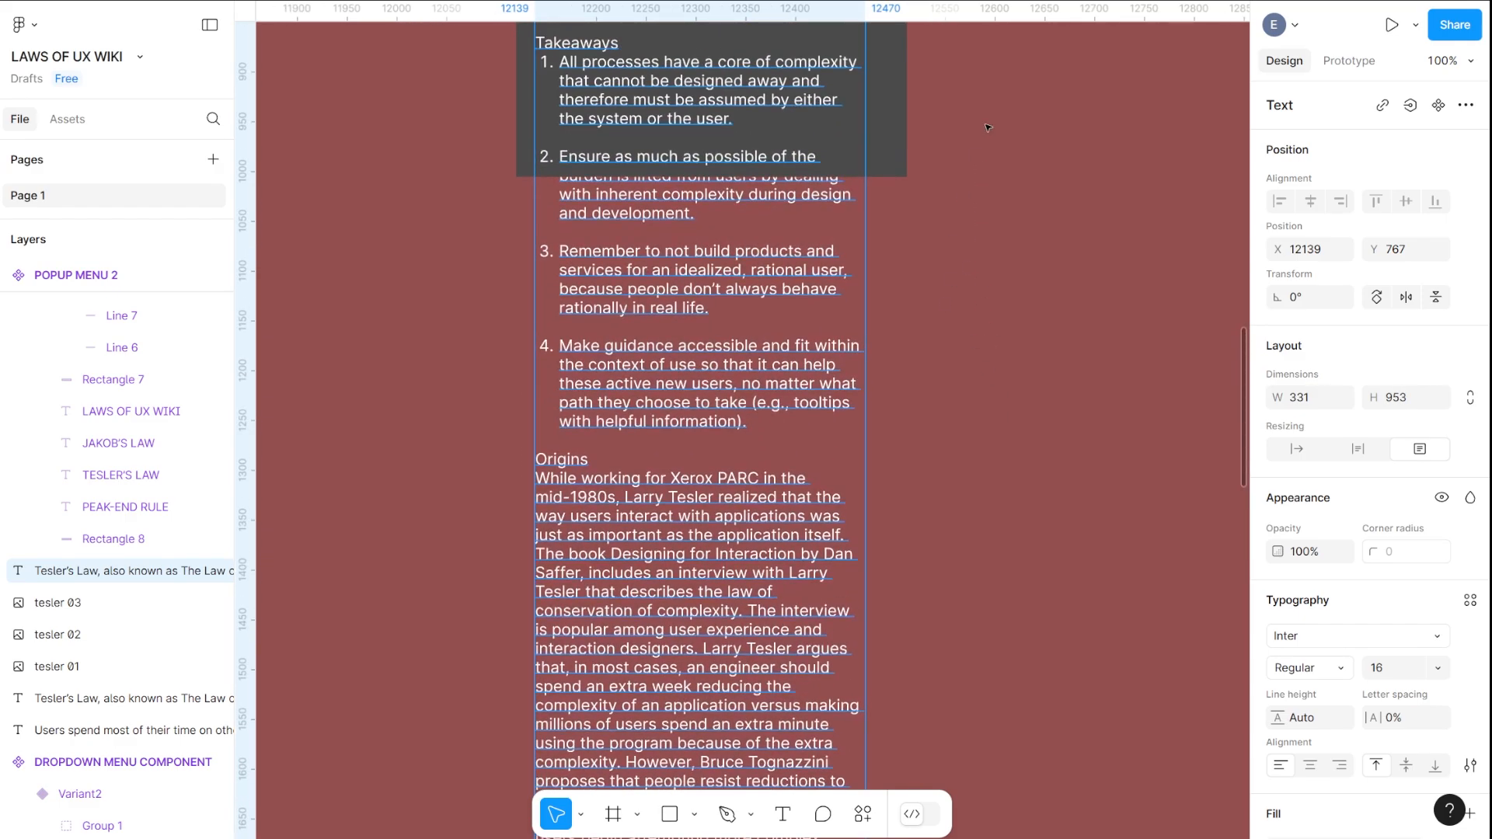
# Create a component from the scroll handle and the two grey rectangles, leaving out the description text
pyautogui.moveTo(974, 156); pyautogui.dragTo(858, 401)
pyautogui.rightClick(860, 284)
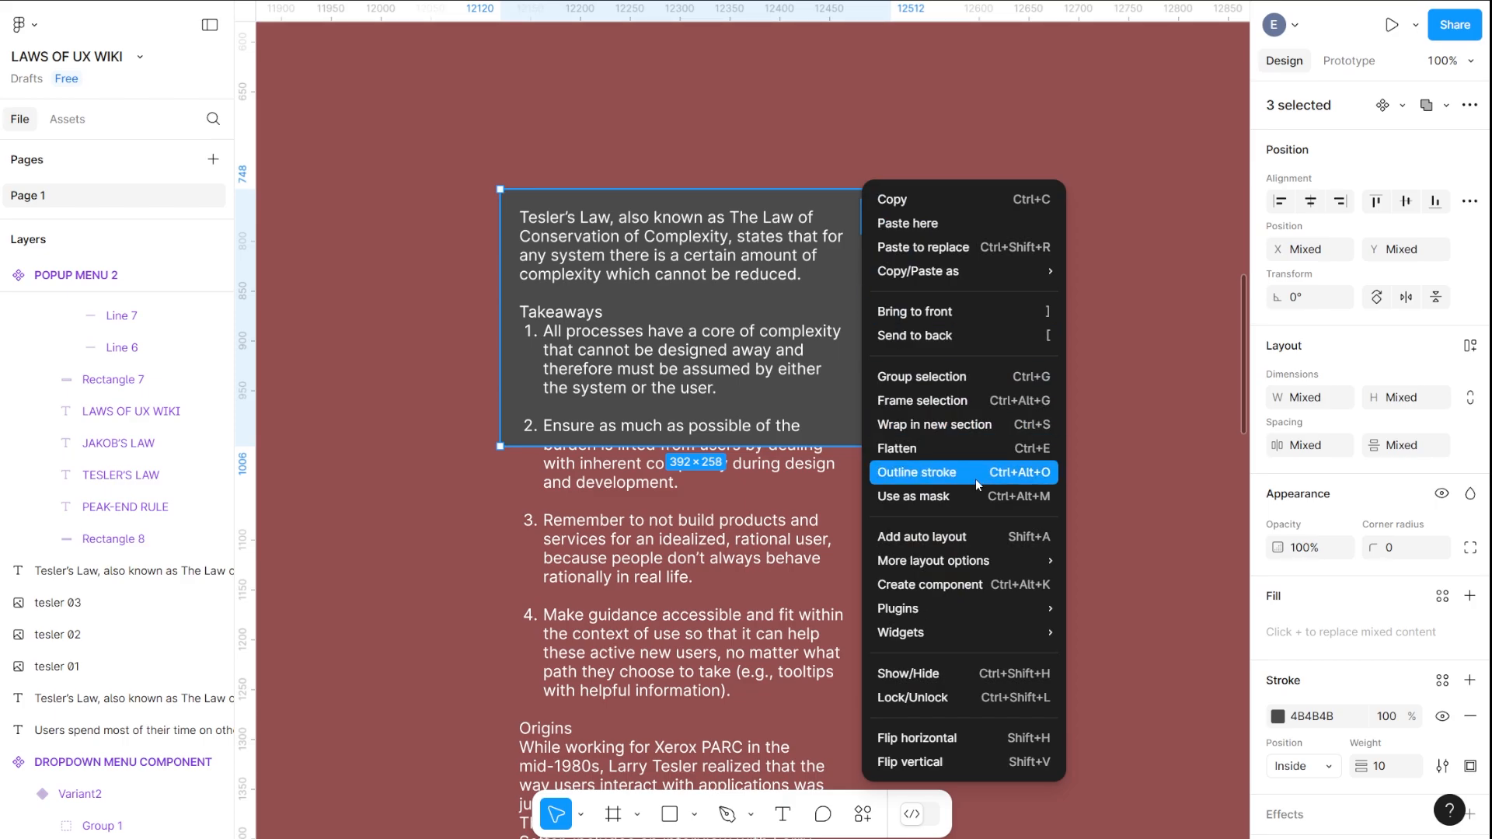
pyautogui.click(993, 593)
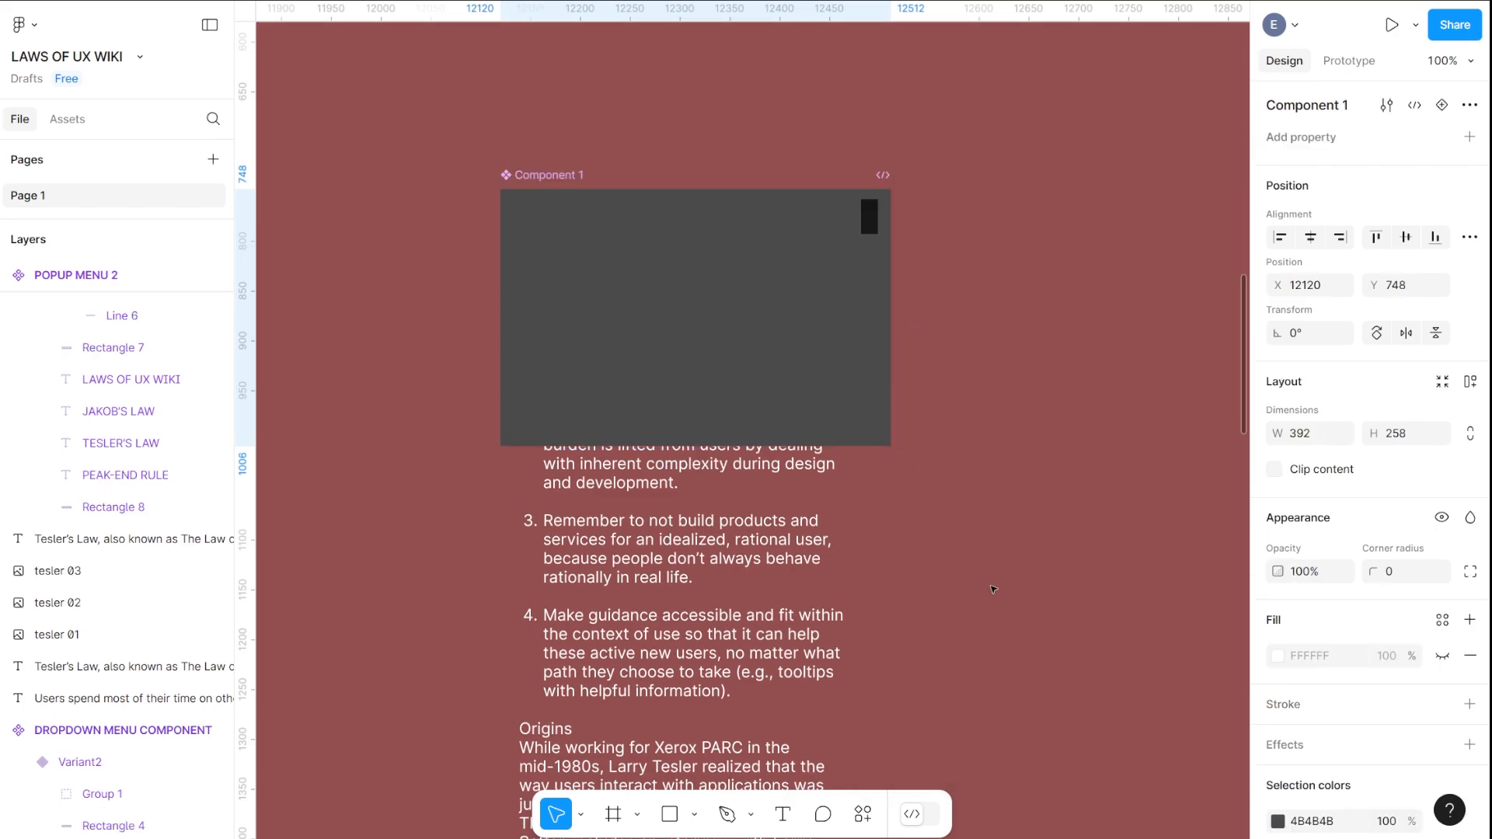
# Rename the new grey window component as SCROLL WINDOW 2
pyautogui.click(632, 553)
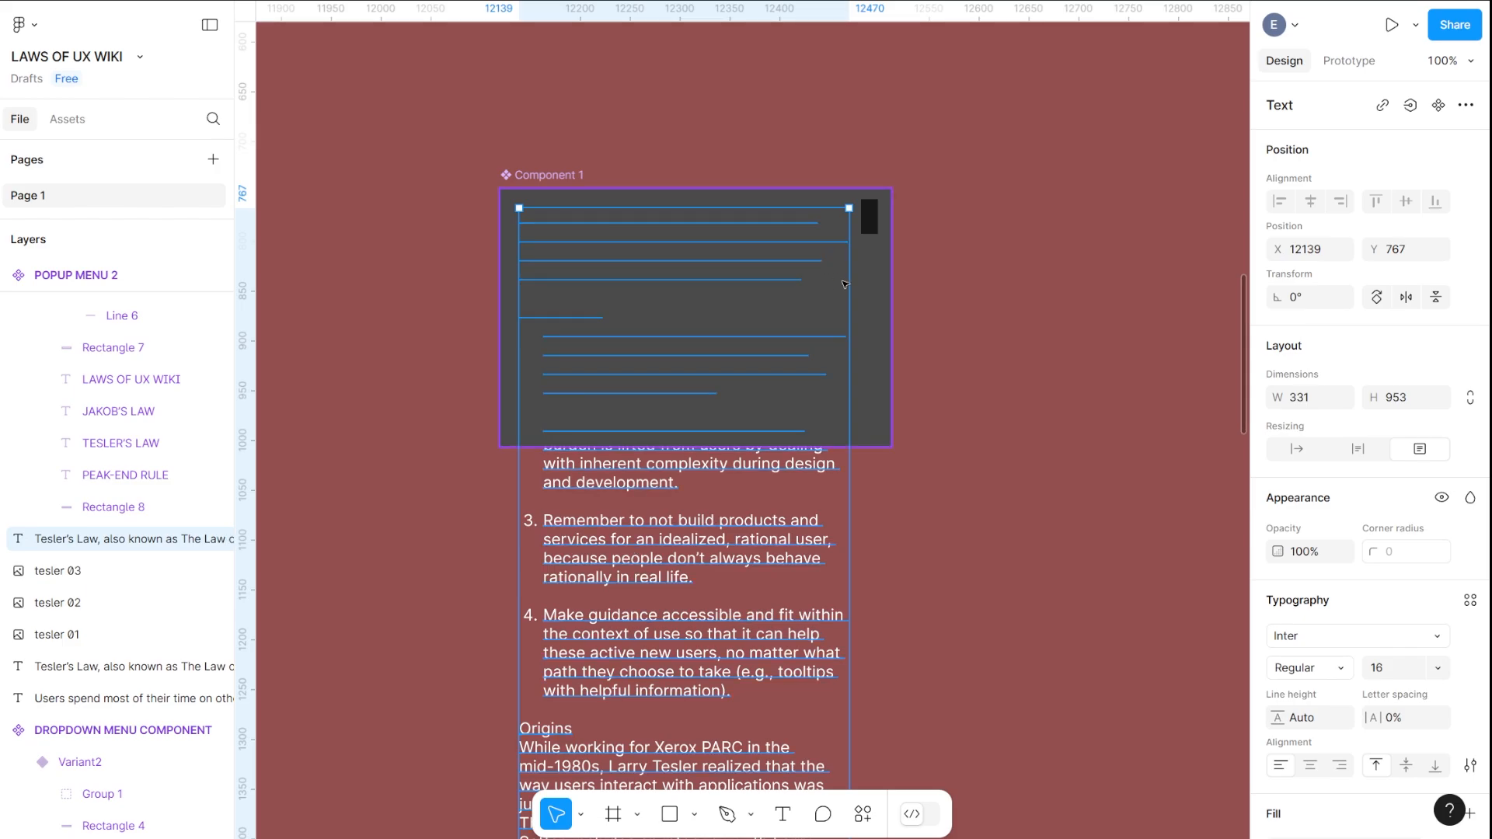
pyautogui.click(641, 422)
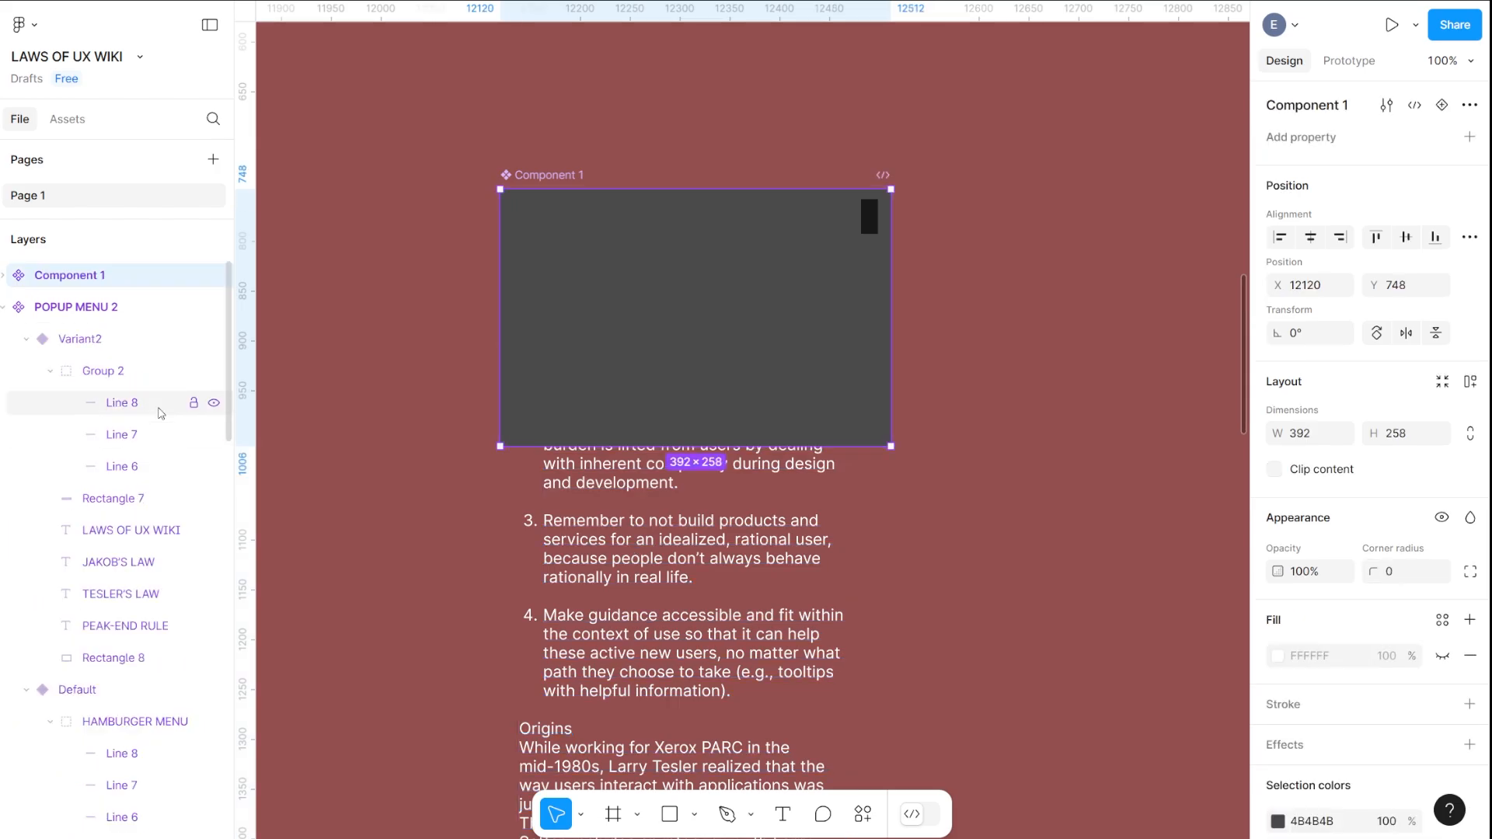
pyautogui.doubleClick(69, 276)
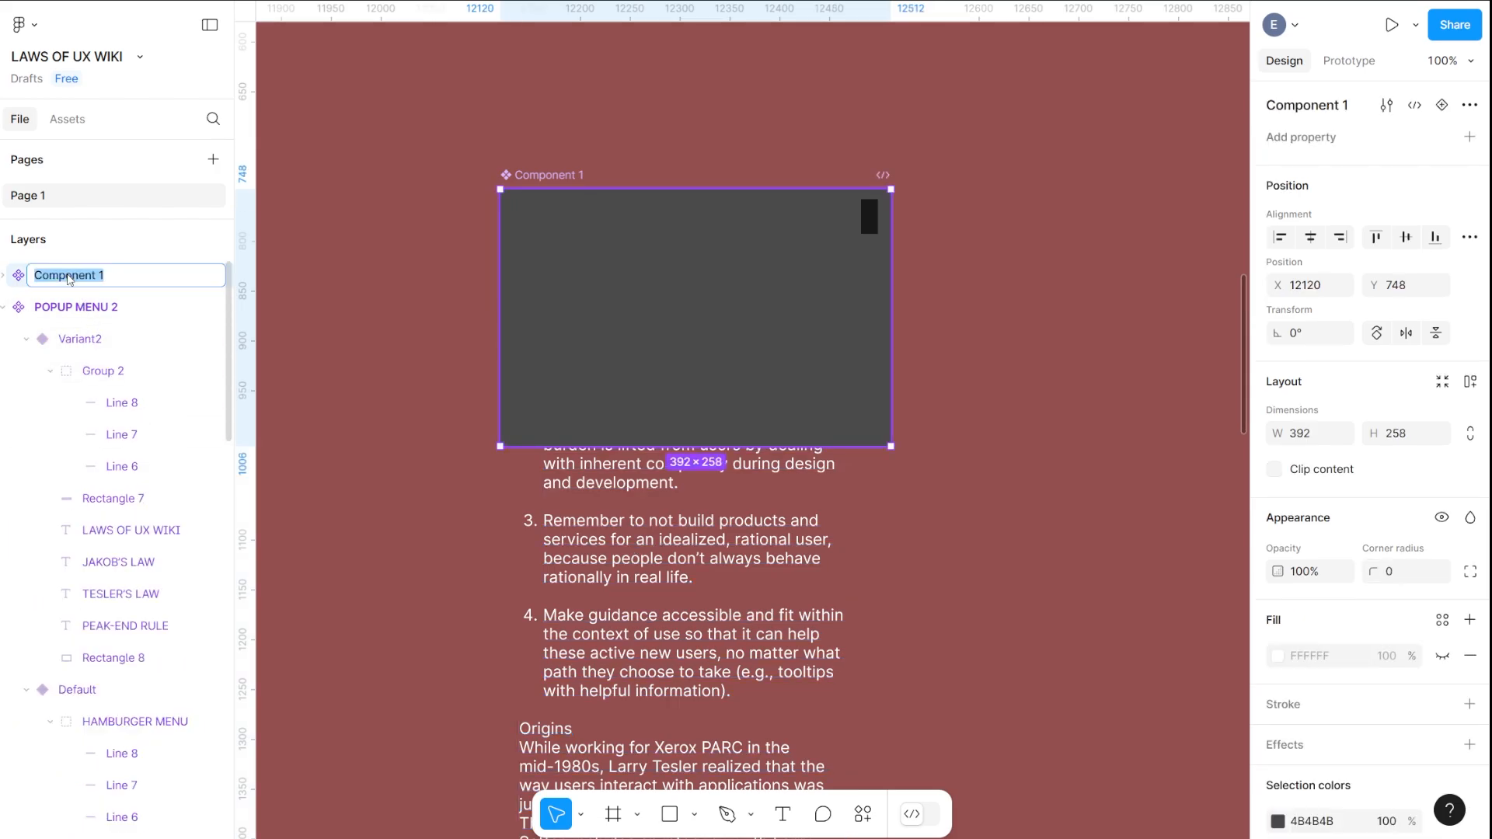
pyautogui.scroll(-10, 116, 545)
pyautogui.scroll(-3, 125, 565)
pyautogui.scroll(12, 125, 561)
pyautogui.write('Sc')
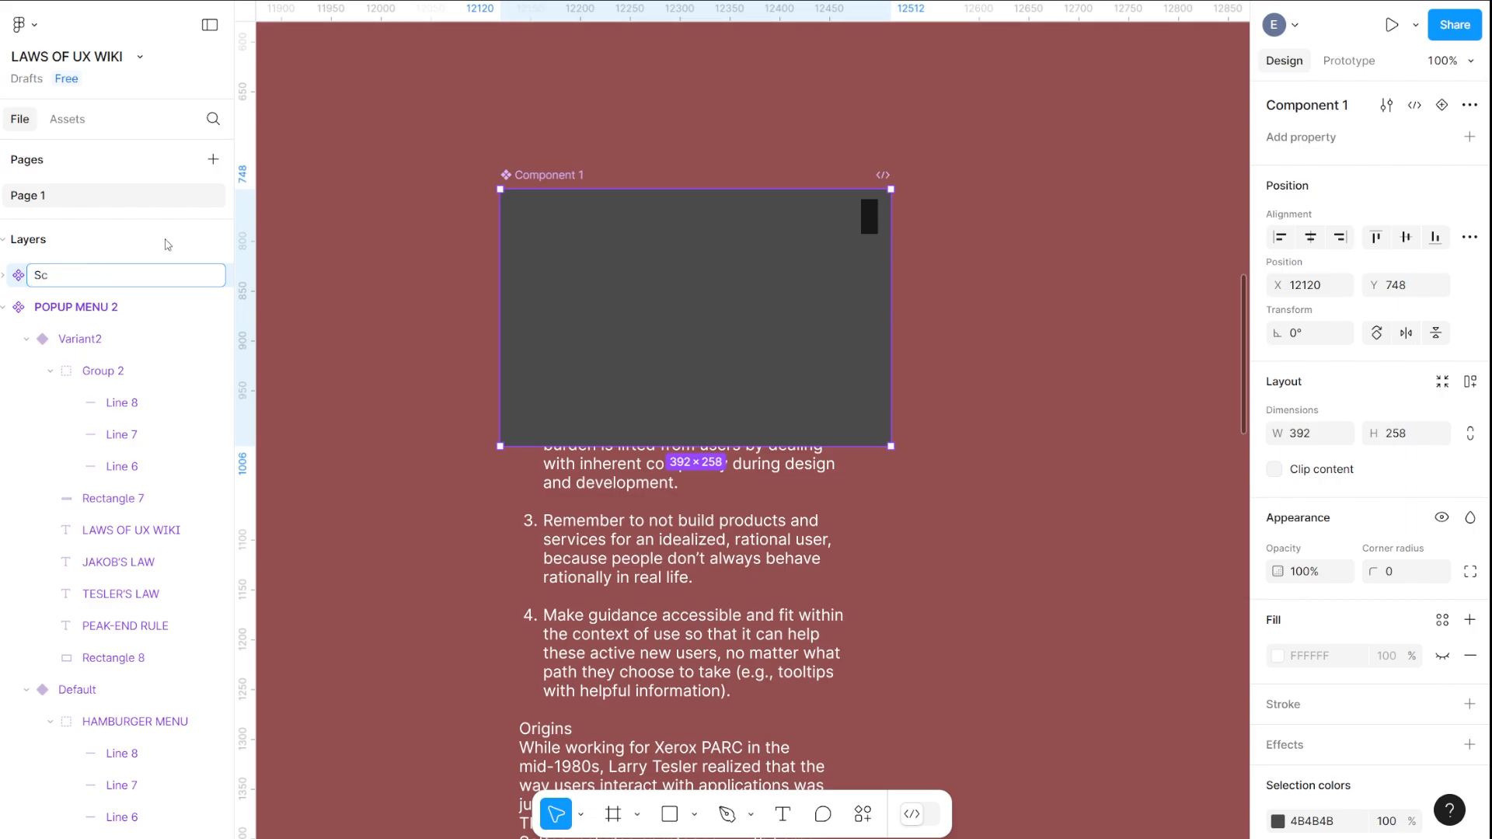
pyautogui.write('ROLL WINDOW 2')
pyautogui.press('Return')
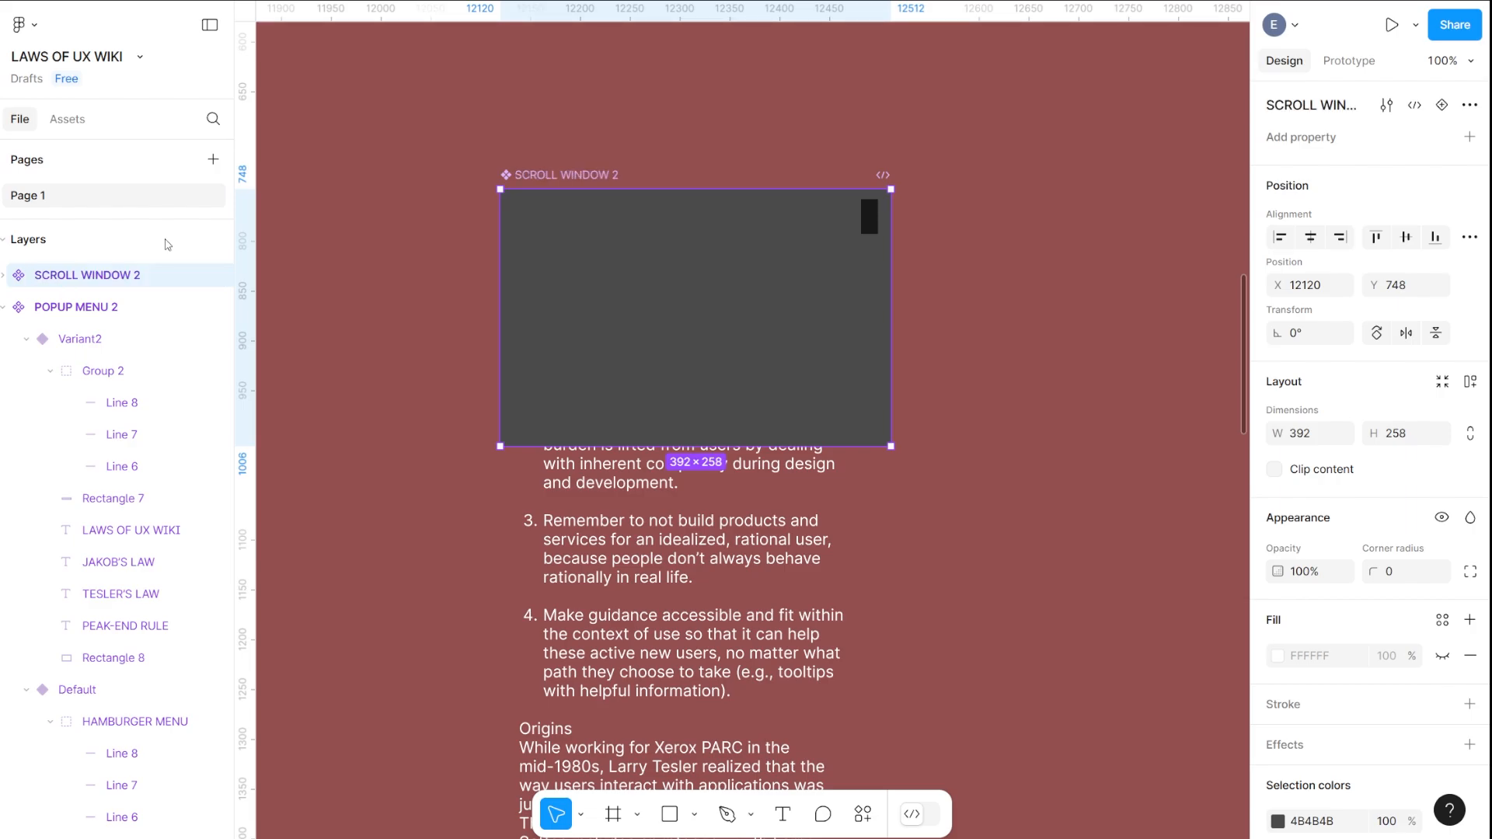
# Move the Tesler's Law description text layer into SCROLL WINDOW 2, between Rectangle 11 and Rectangle 10
pyautogui.doubleClick(708, 574)
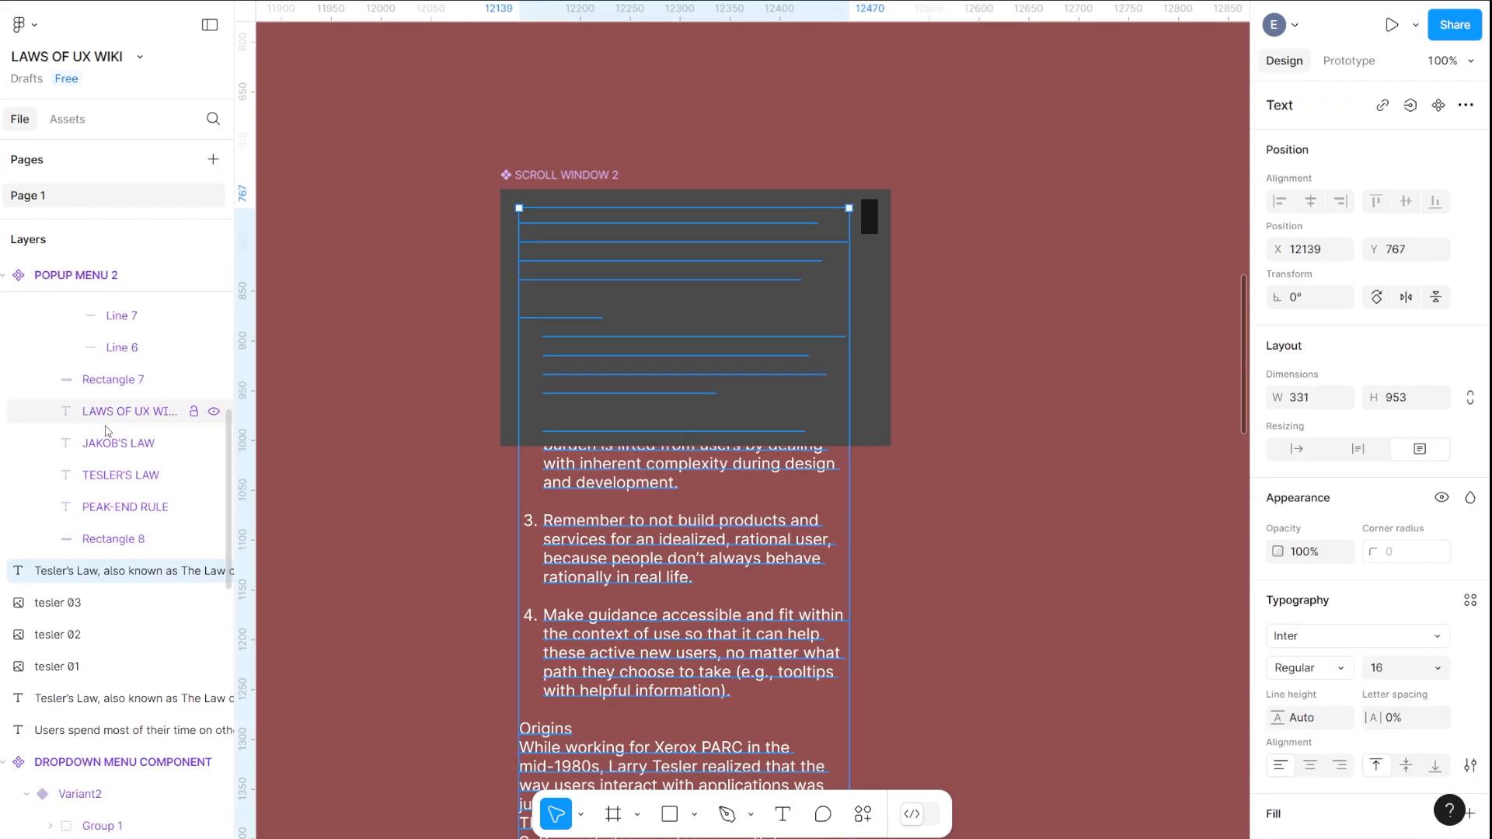
pyautogui.moveTo(100, 574); pyautogui.dragTo(90, 358)
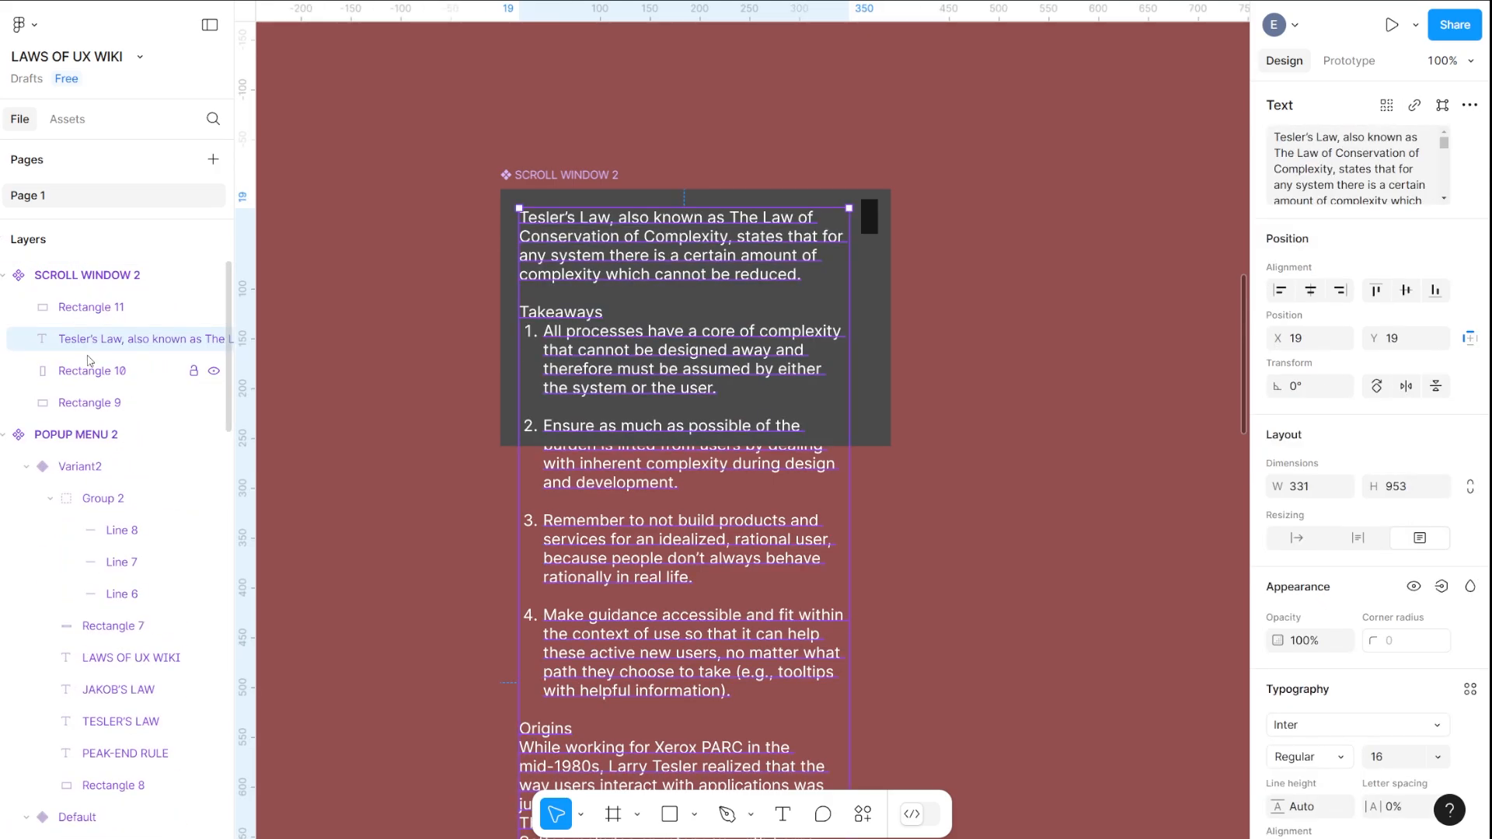
# Turn on content clipping for the SCROLL WINDOW 2 component so the overflowing description text is hidden
pyautogui.press('Escape')
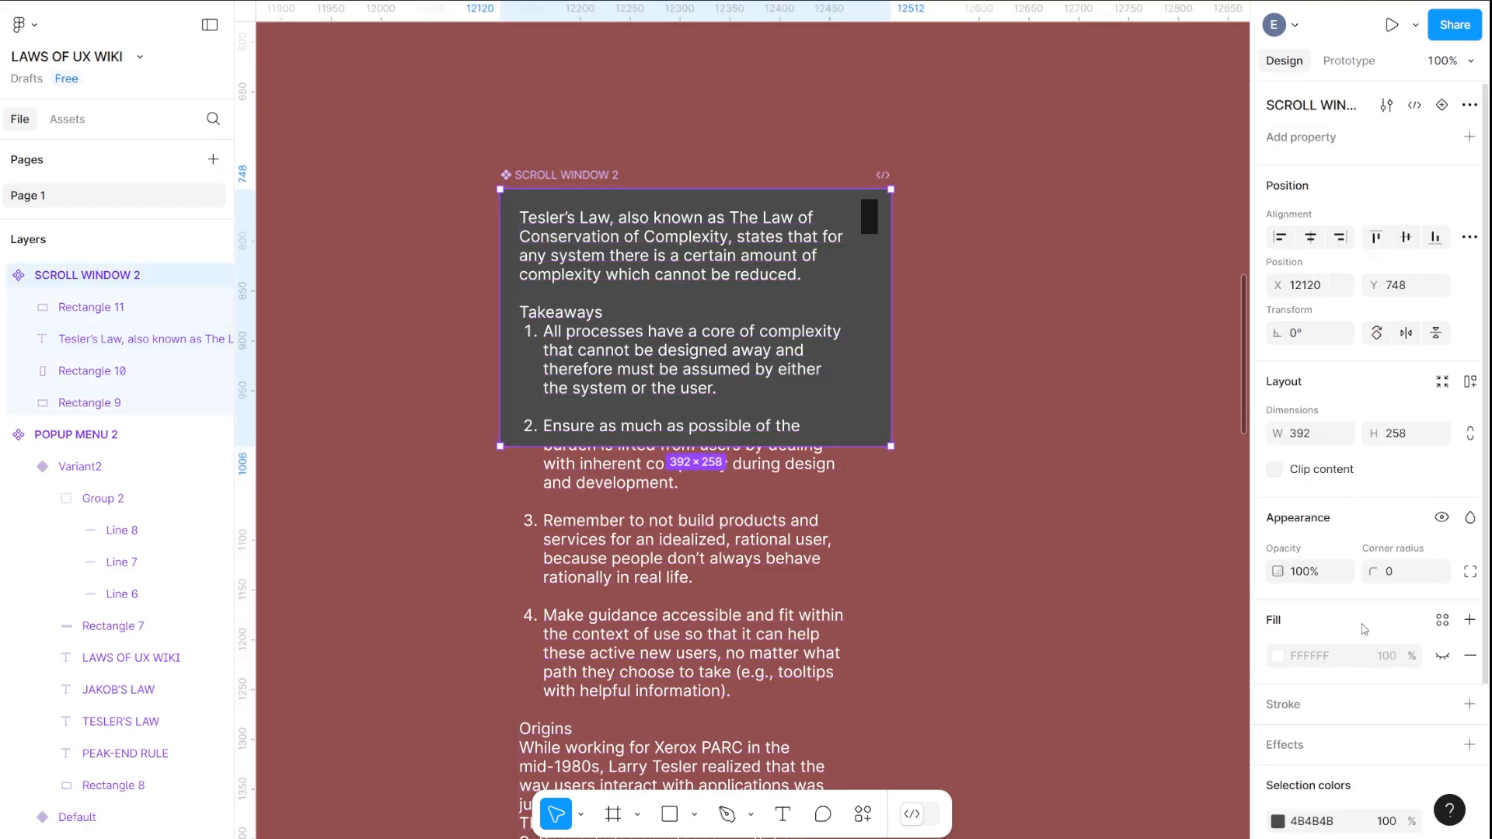
pyautogui.click(1276, 470)
pyautogui.click(1009, 365)
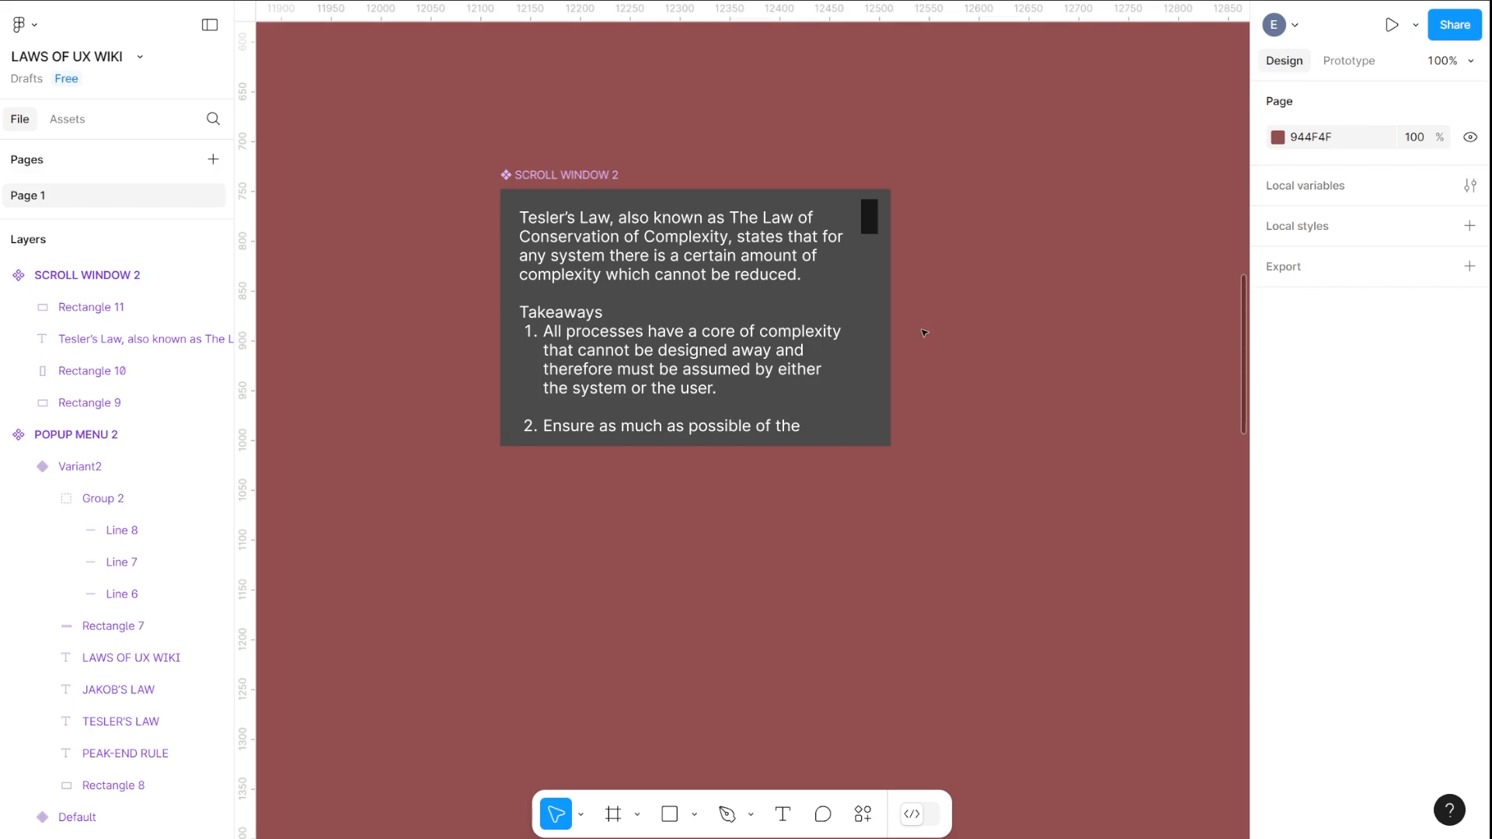
# Add a second variant to the SCROLL WINDOW 2 component
pyautogui.click(789, 304)
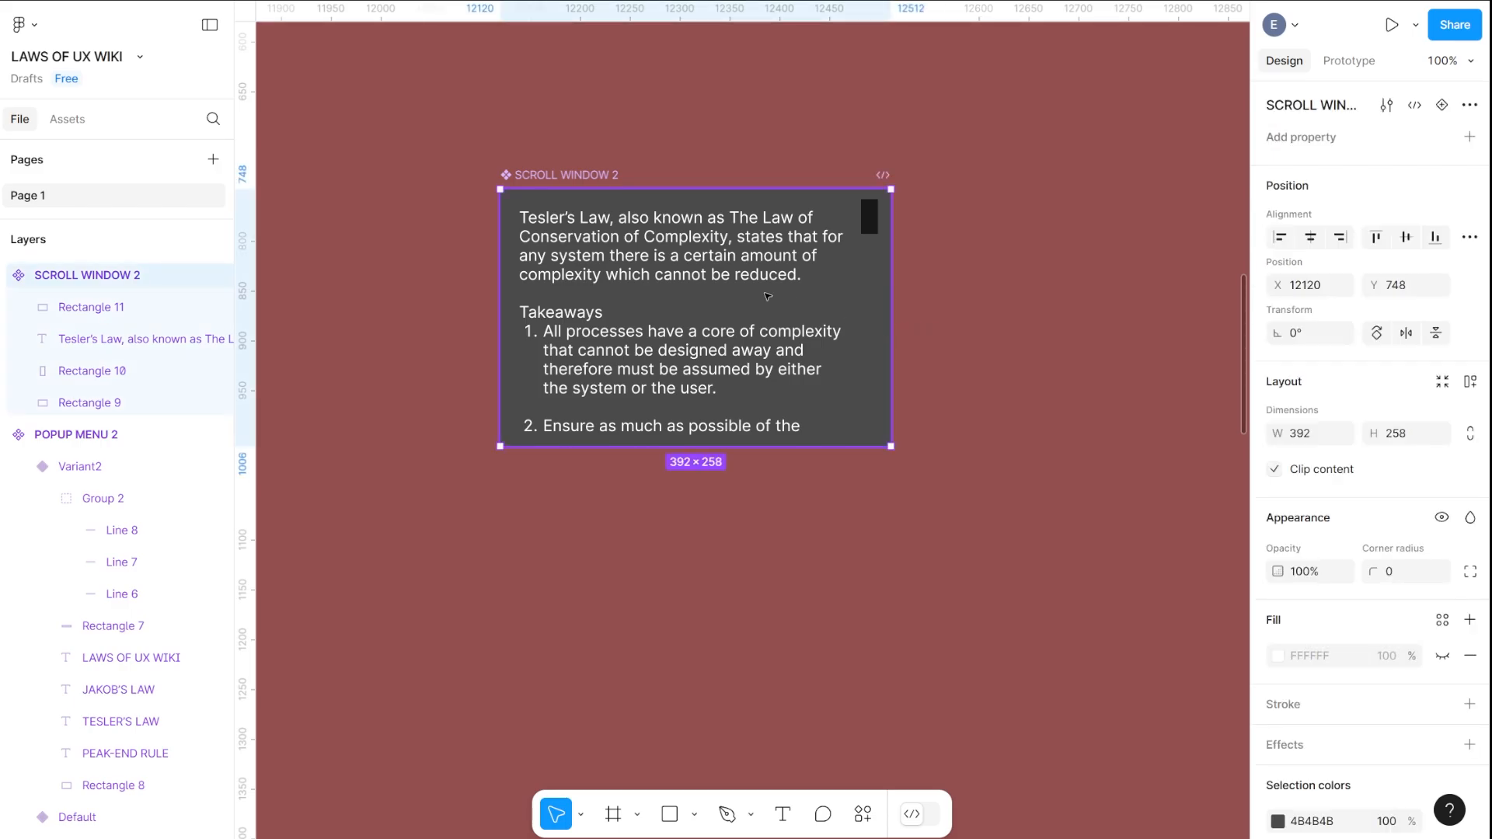
pyautogui.rightClick(706, 303)
pyautogui.moveTo(805, 593)
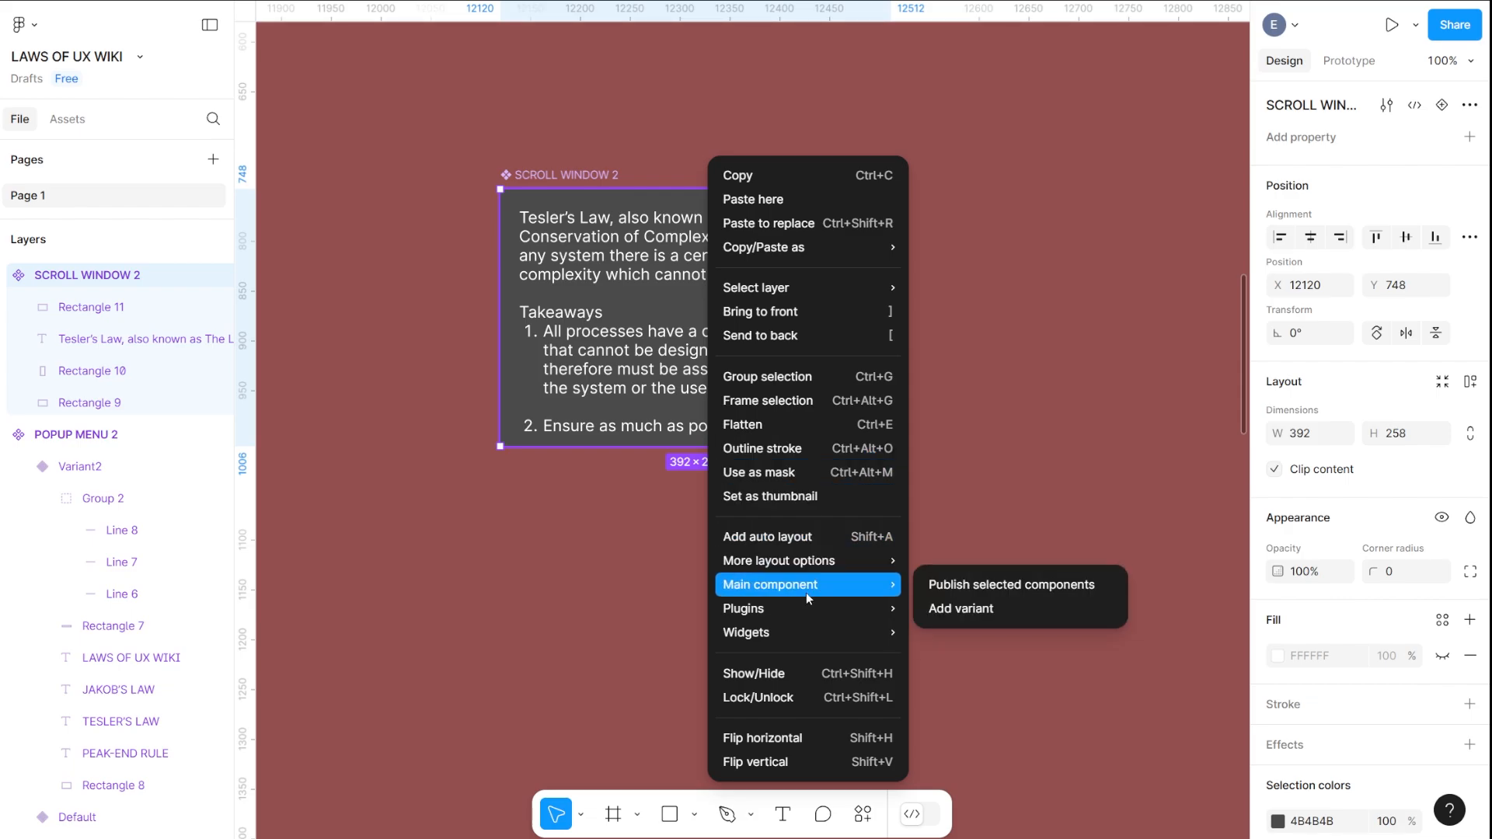
pyautogui.click(1000, 609)
pyautogui.scroll(-4, 1026, 598)
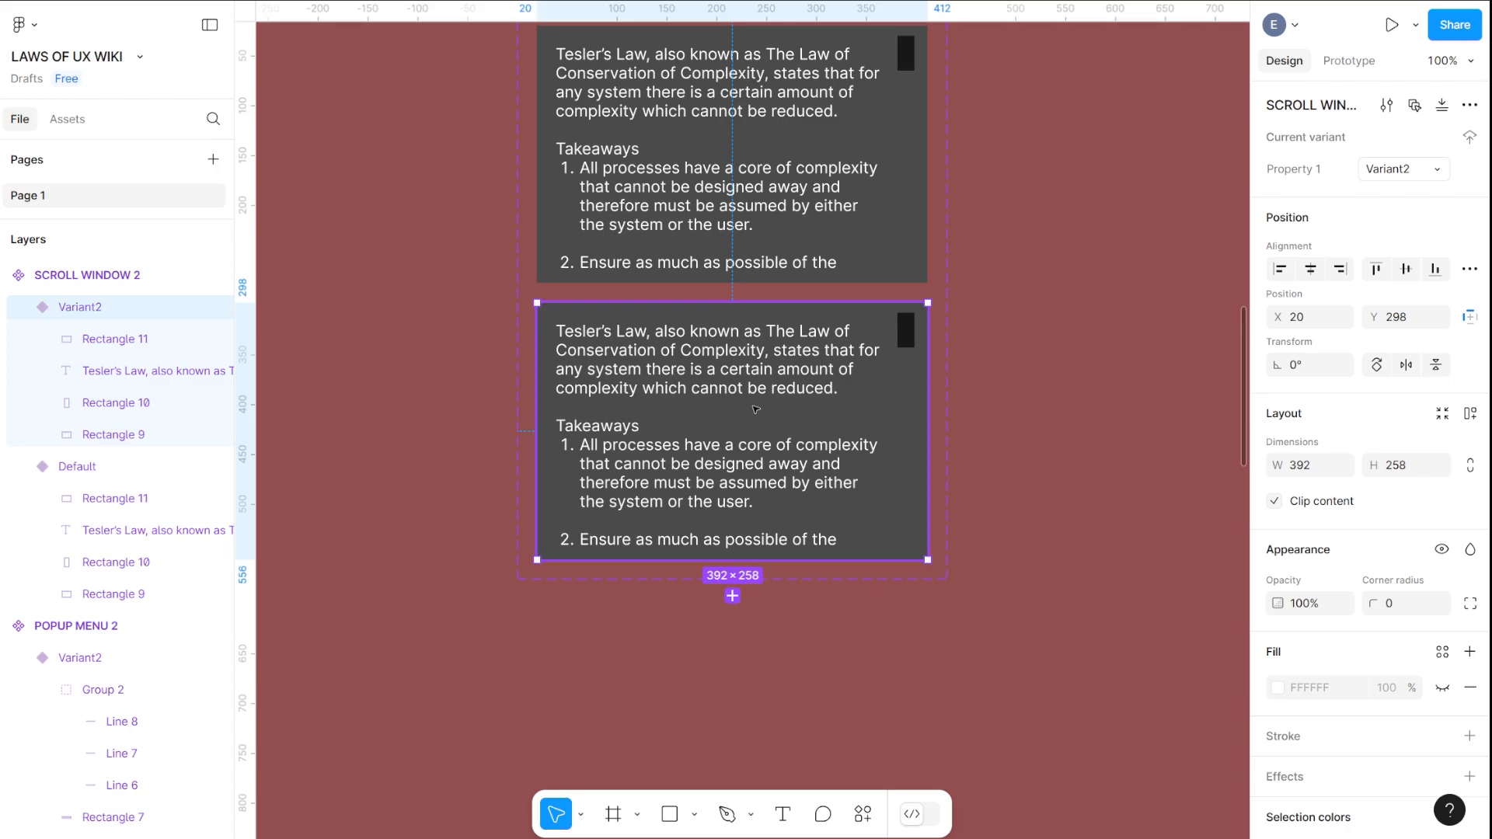
# In Variant2, shift the description text up to Y -730 and move the black scroll handle down to Y 205
pyautogui.doubleClick(723, 377)
pyautogui.moveTo(719, 464); pyautogui.dragTo(730, 336)
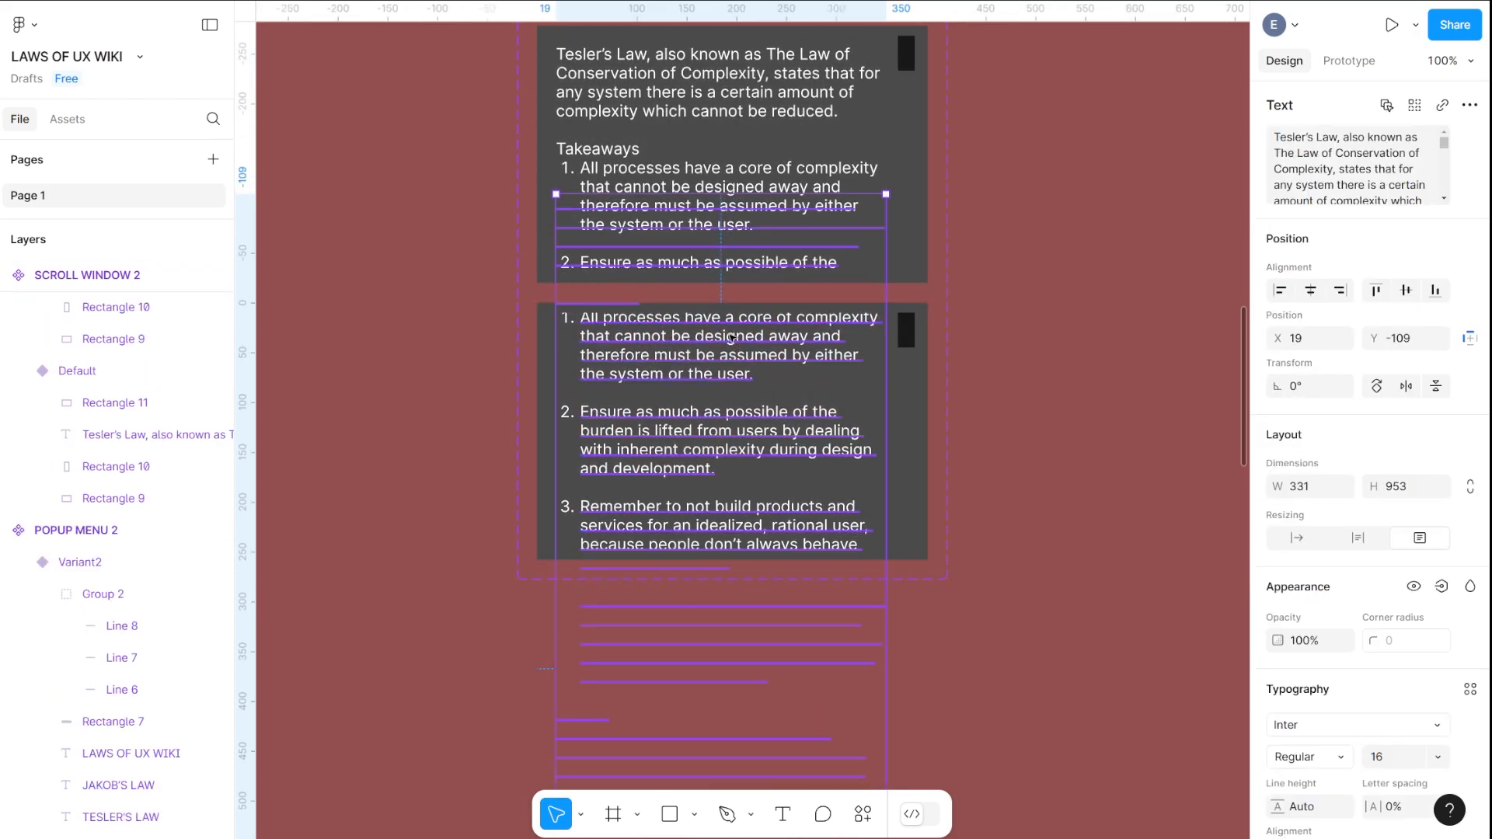
pyautogui.hotkey('ctrl', 'z')
pyautogui.moveTo(706, 492); pyautogui.dragTo(719, 379)
pyautogui.moveTo(691, 500); pyautogui.dragTo(692, 365)
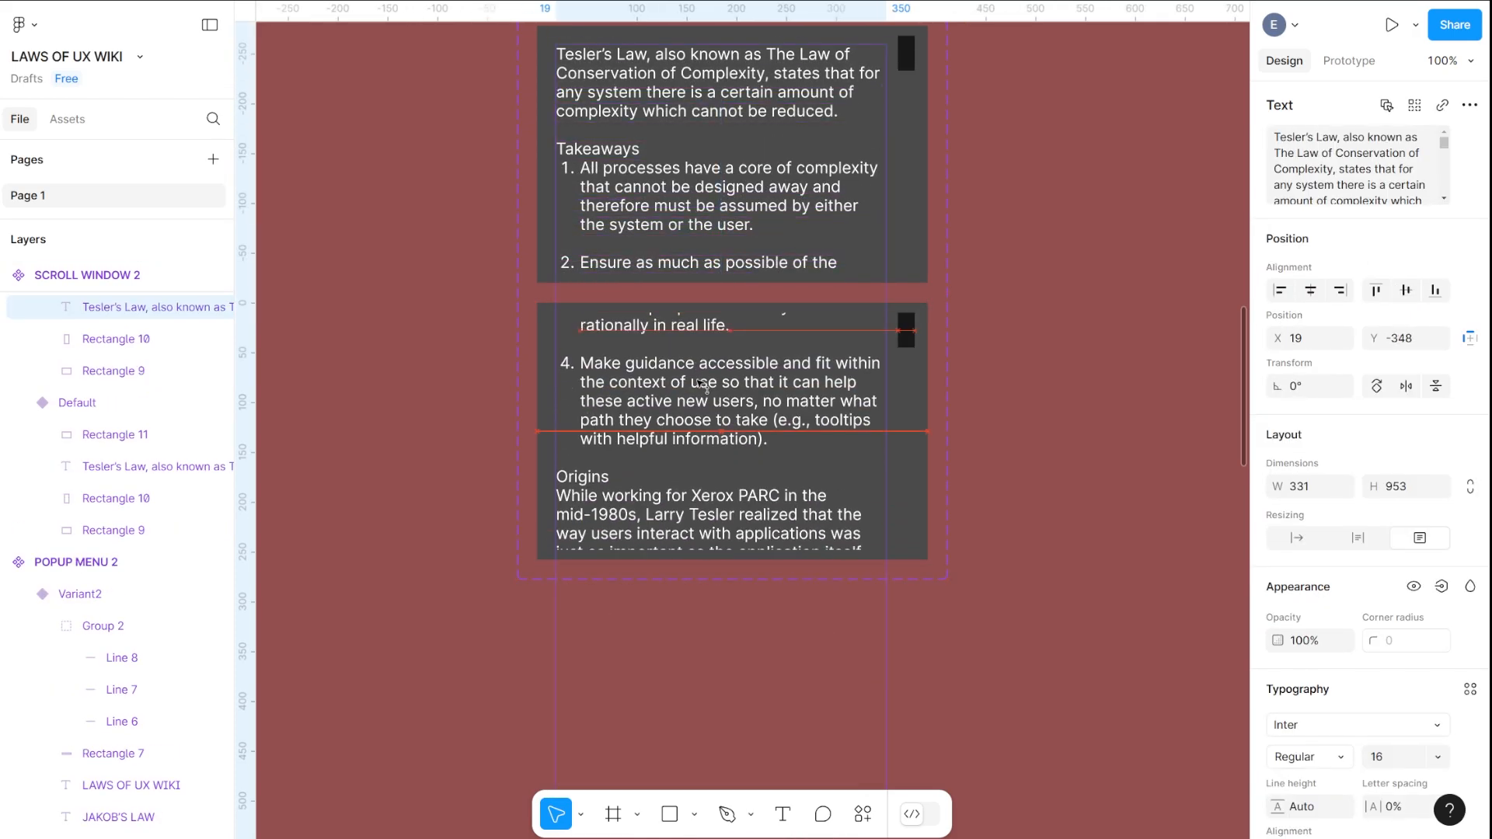
pyautogui.moveTo(692, 516); pyautogui.dragTo(692, 388)
pyautogui.moveTo(692, 505); pyautogui.dragTo(692, 395)
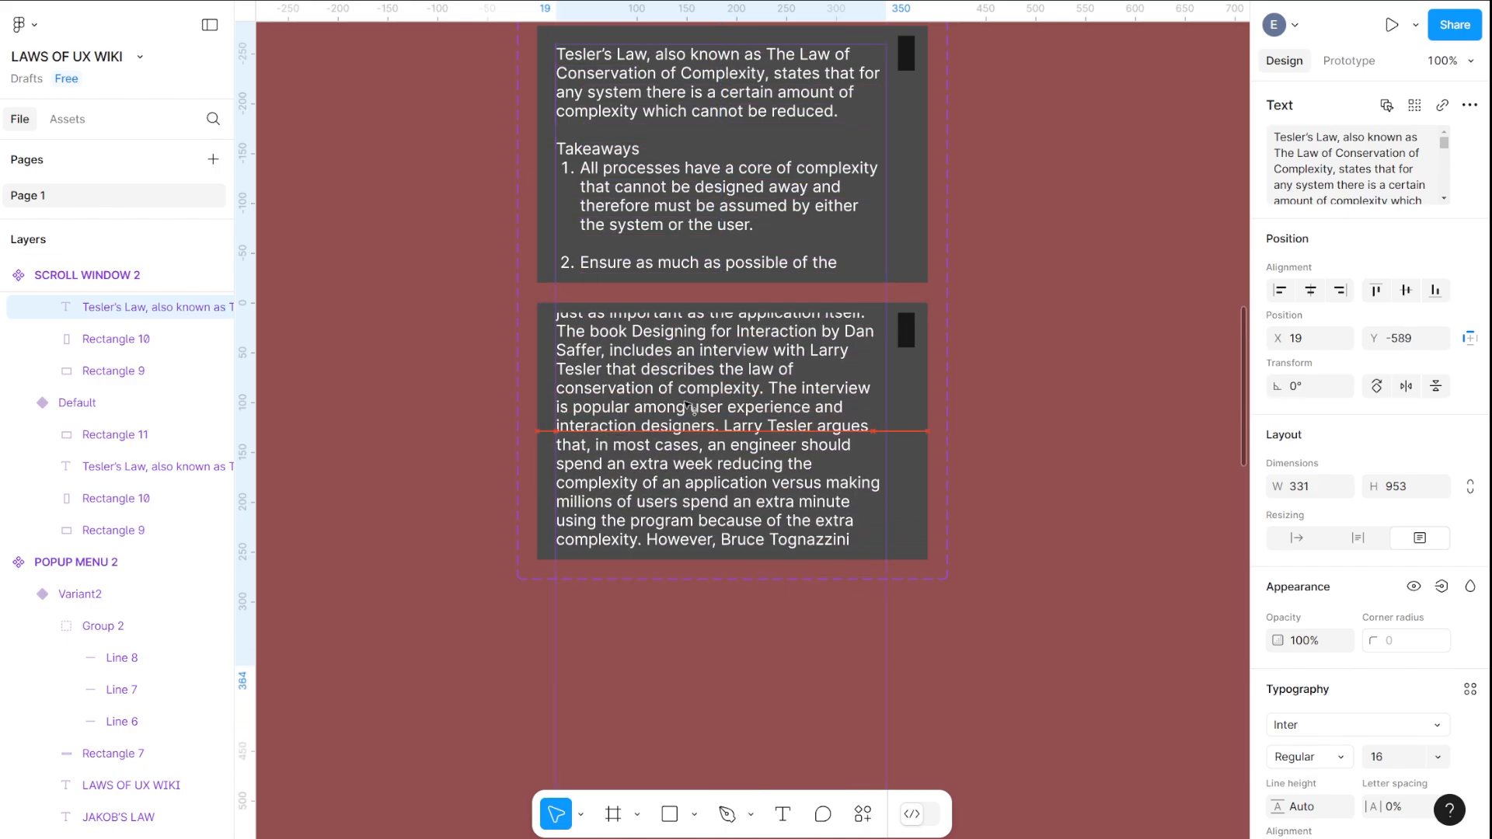
pyautogui.moveTo(693, 521); pyautogui.dragTo(701, 396)
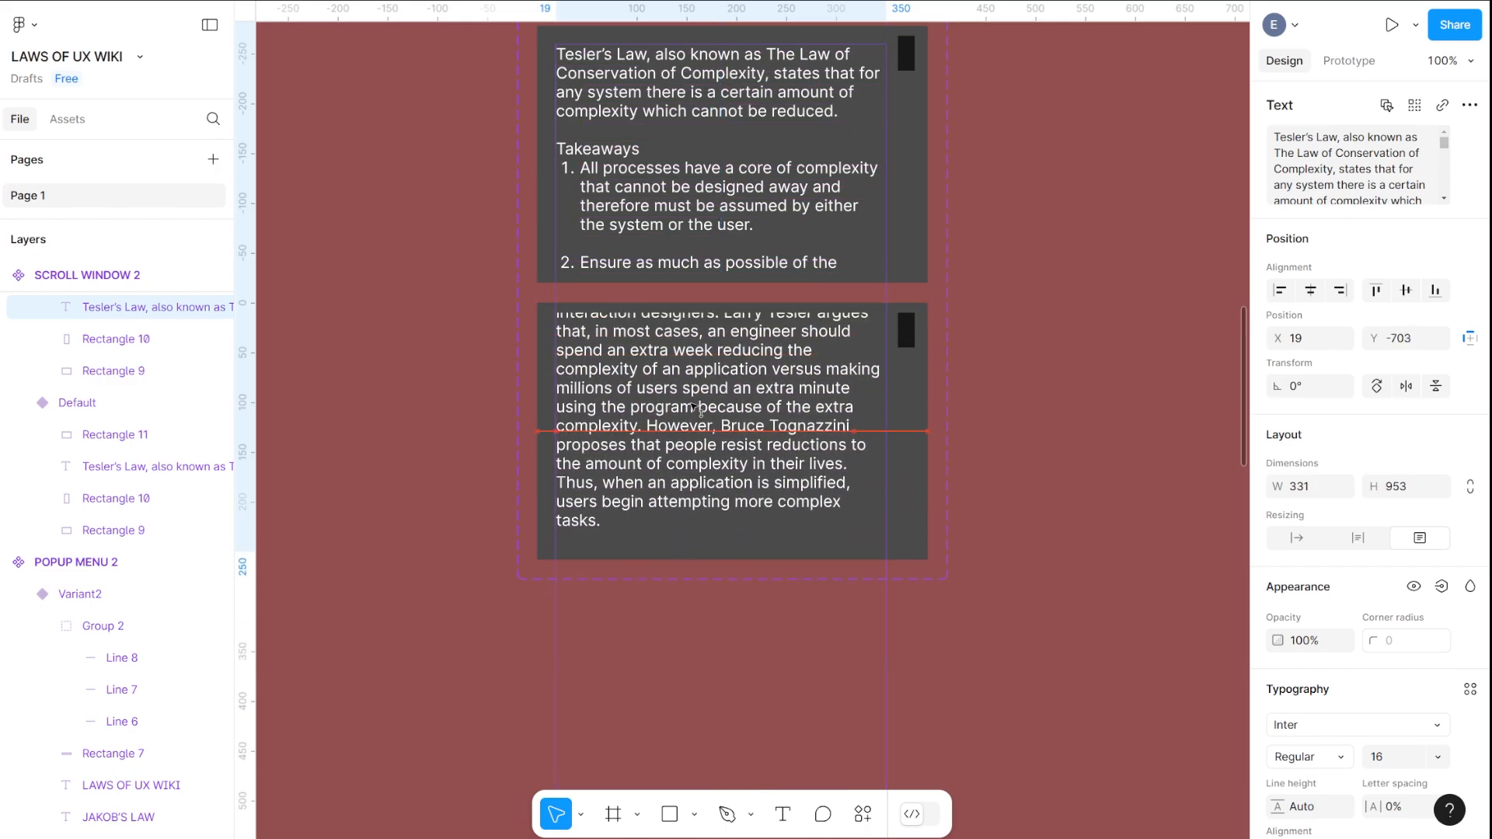
pyautogui.moveTo(692, 433); pyautogui.dragTo(692, 423)
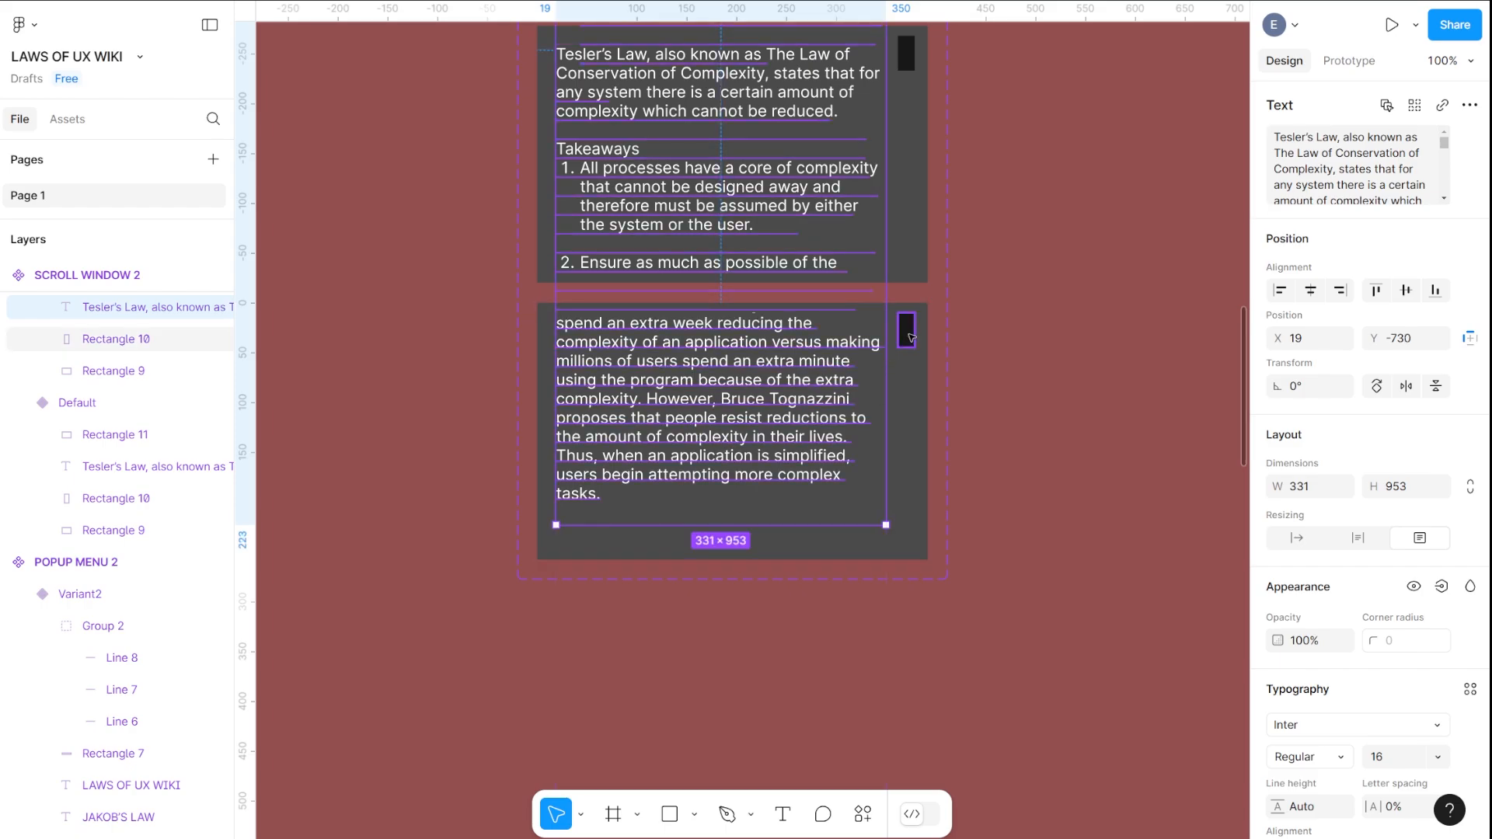
pyautogui.moveTo(911, 337); pyautogui.dragTo(917, 535)
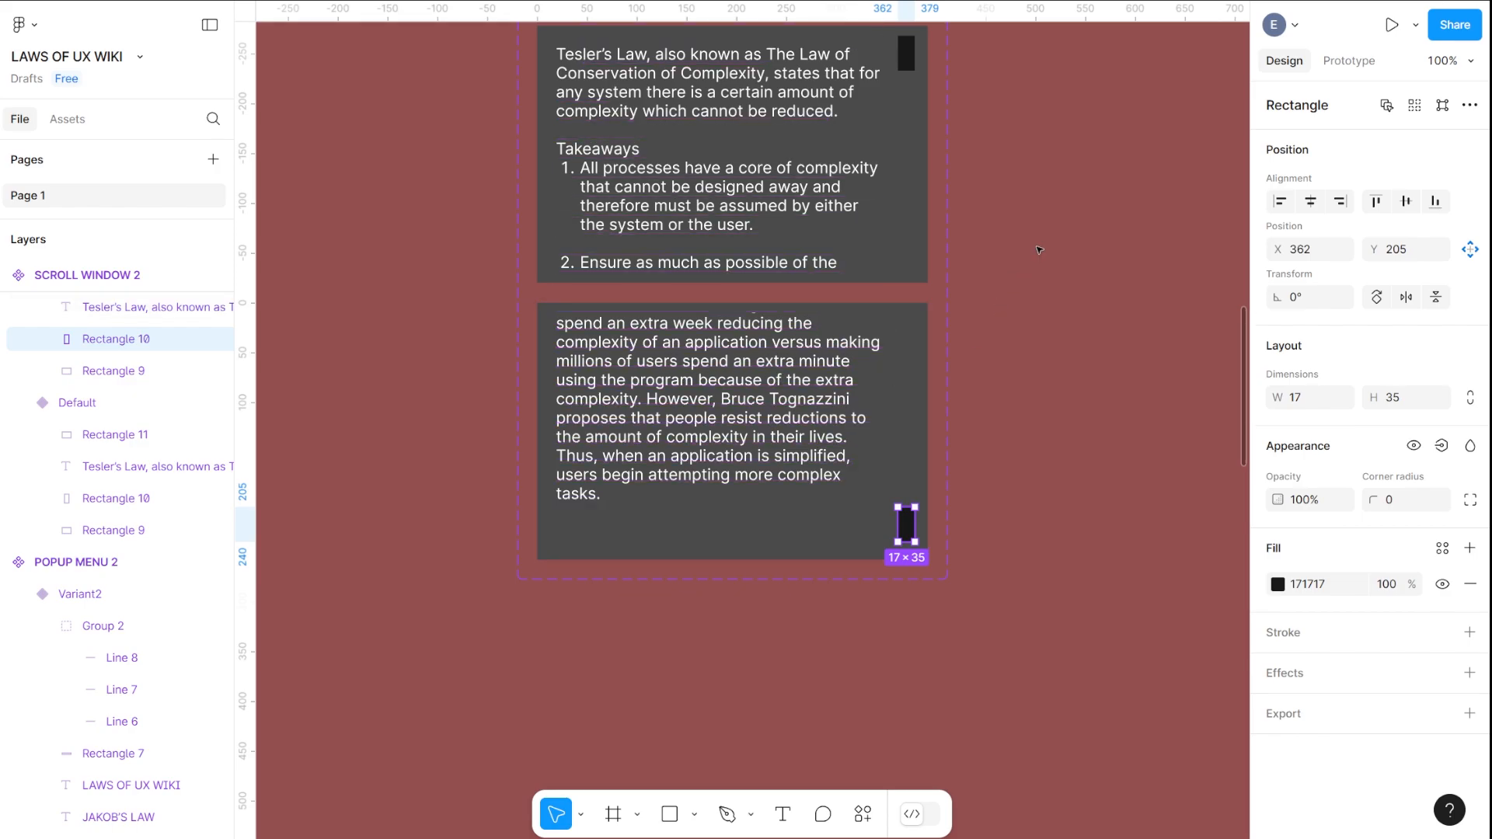
pyautogui.moveTo(1039, 243); pyautogui.dragTo(1015, 354)
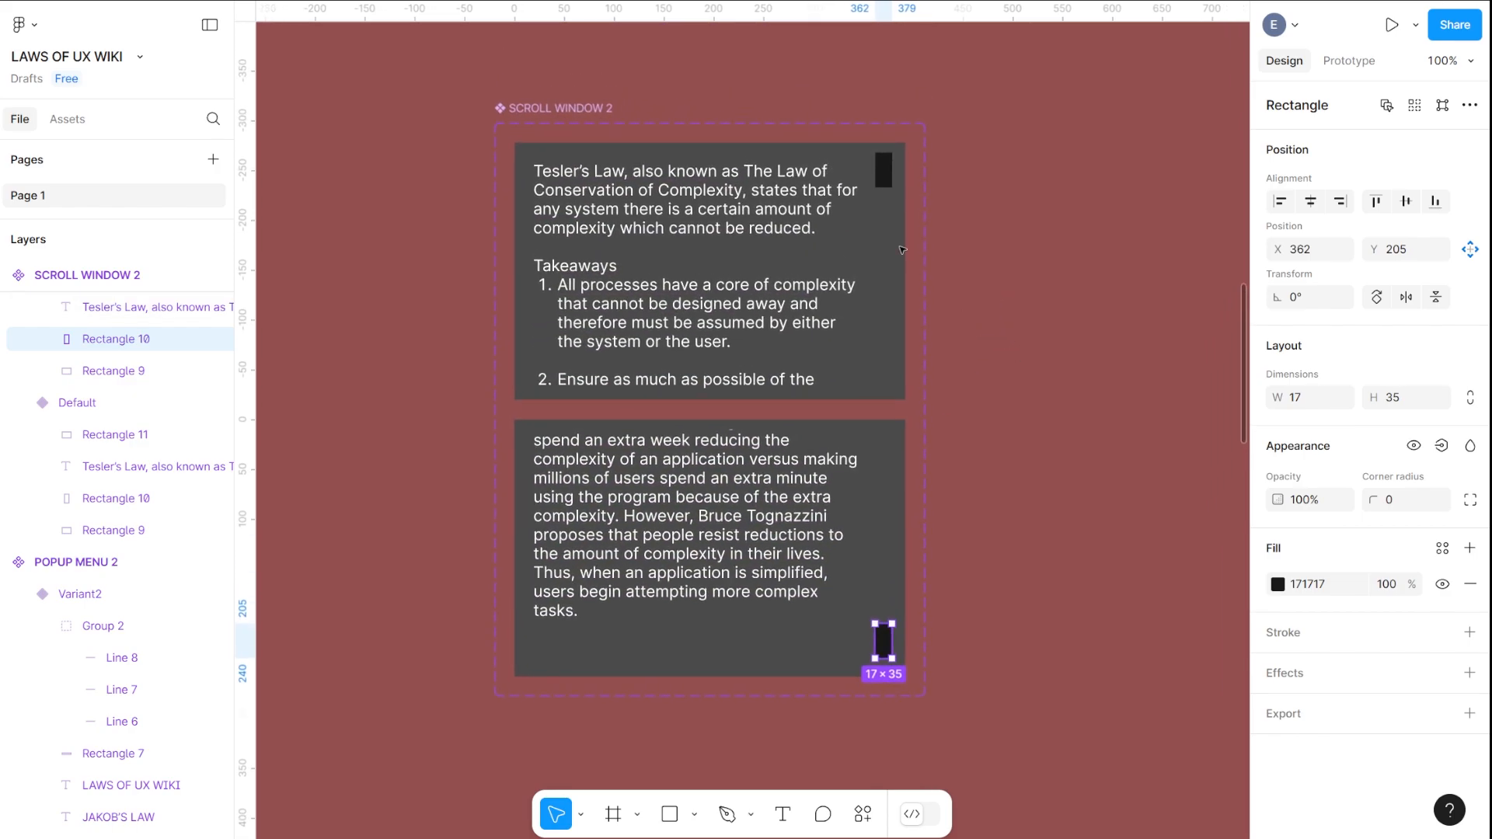
# Nudge the description text in the Default variant of SCROLL WINDOW 2 up to Y 18
pyautogui.click(614, 197)
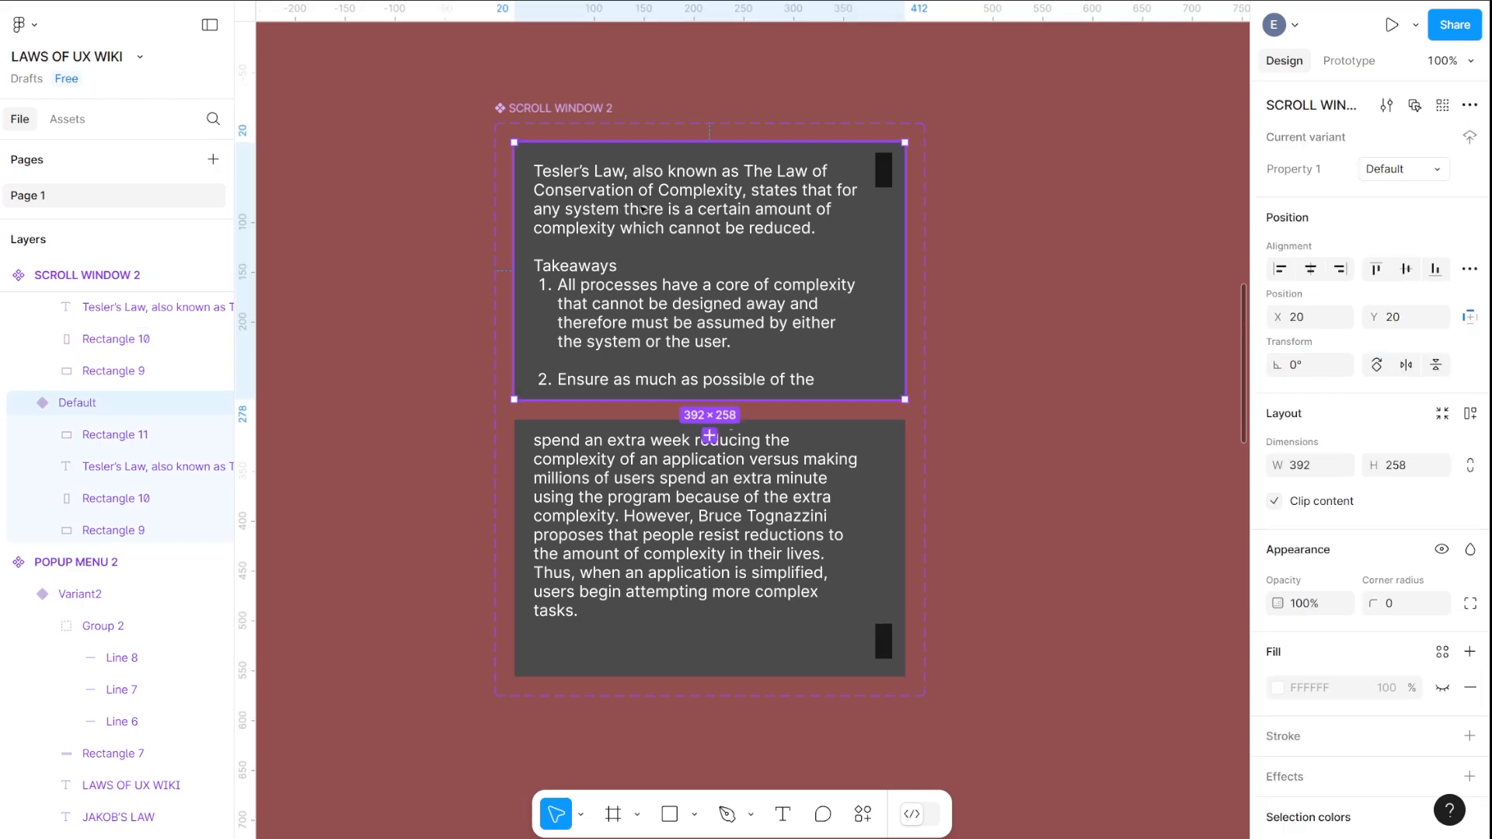
pyautogui.click(644, 210)
pyautogui.press('Up')
pyautogui.press('Up')
pyautogui.press('Up')
pyautogui.press('Up')
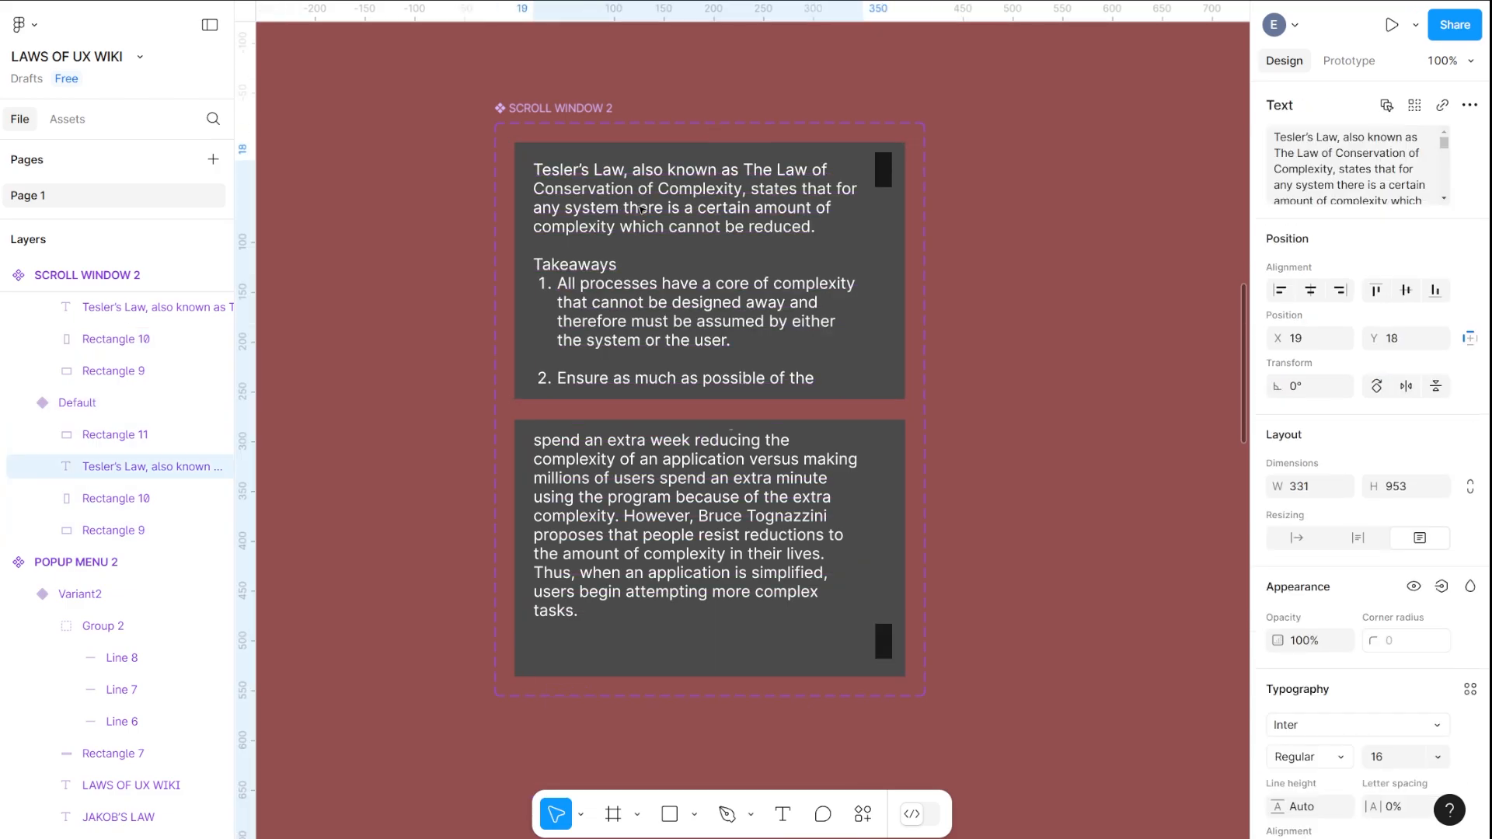
pyautogui.press('Down')
pyautogui.press('Down')
pyautogui.press('Down')
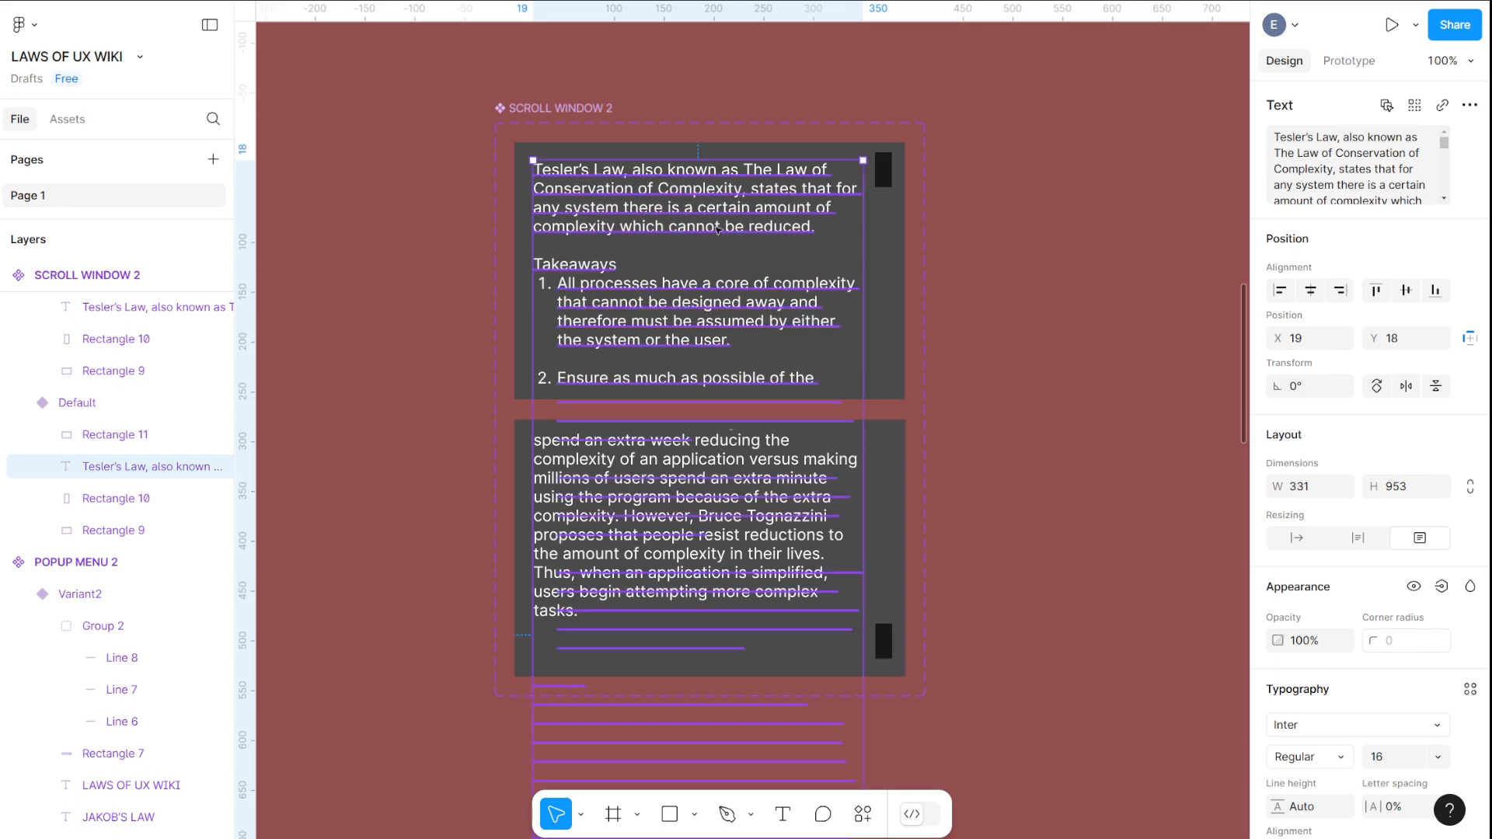
pyautogui.click(1019, 263)
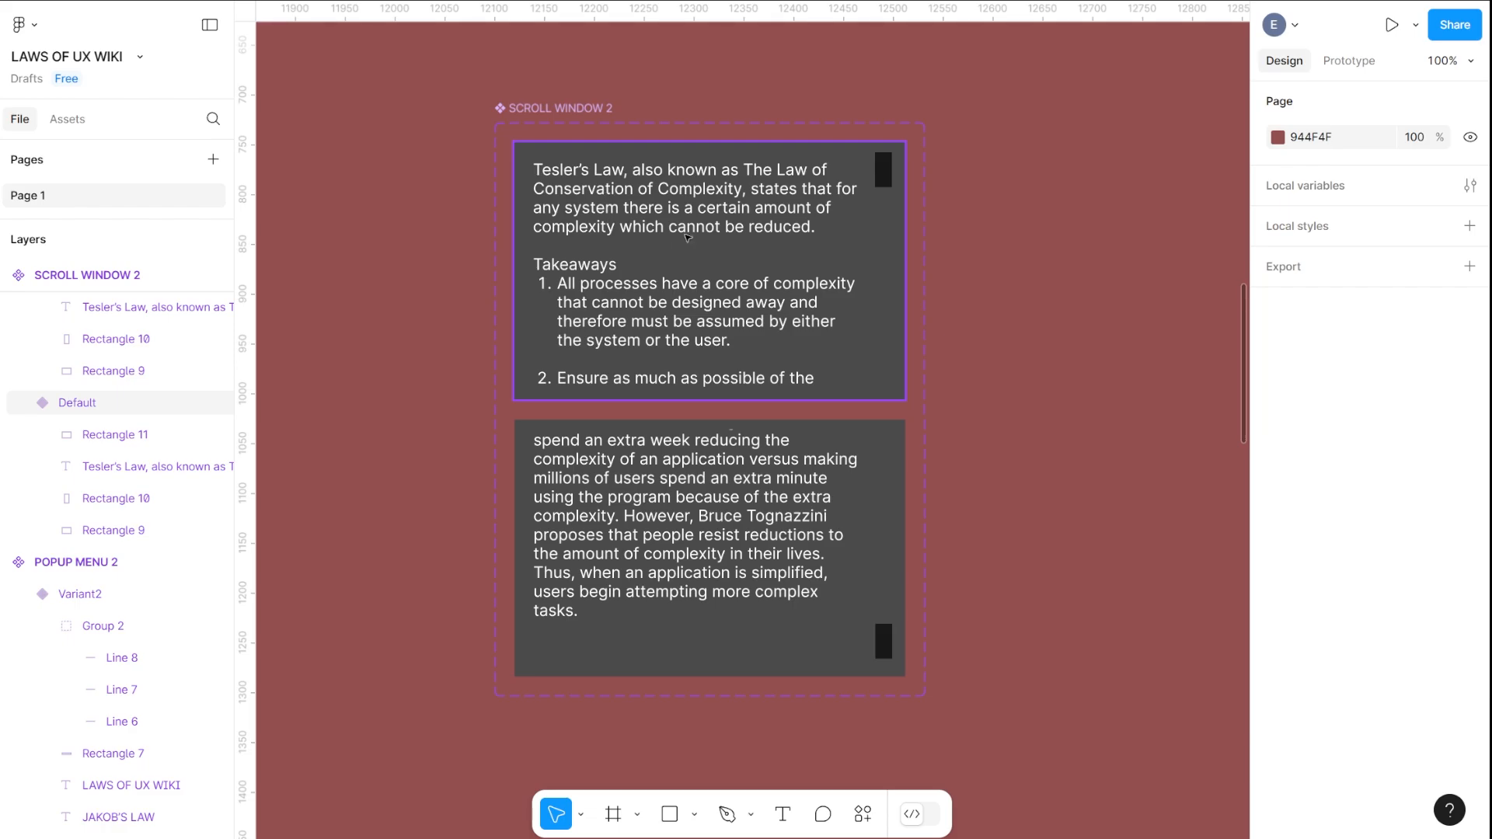
# Give the Default variant's scroll handle an On drag interaction that changes the component to Variant2
pyautogui.click(777, 262)
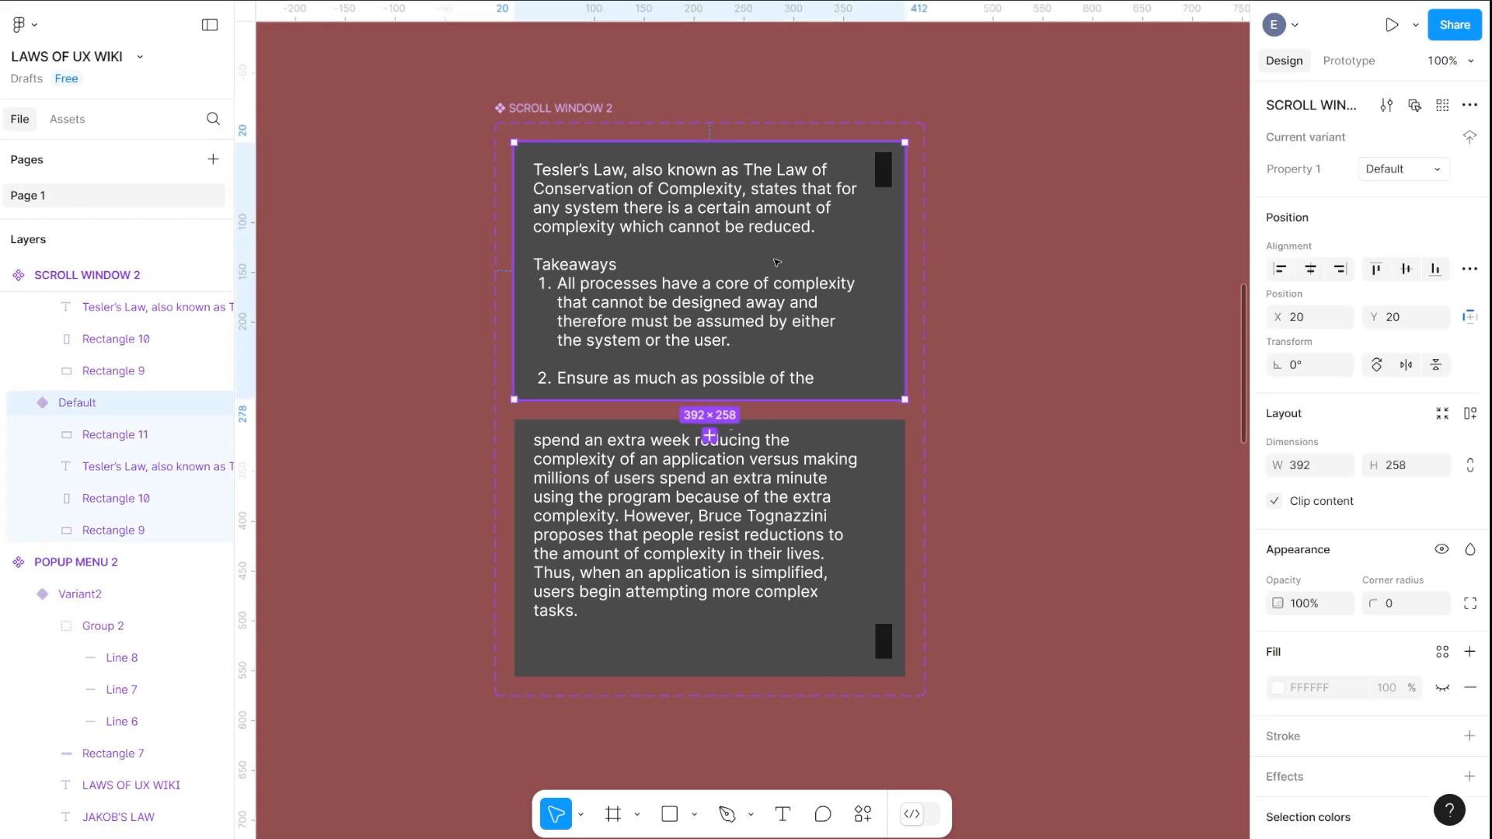
pyautogui.click(886, 174)
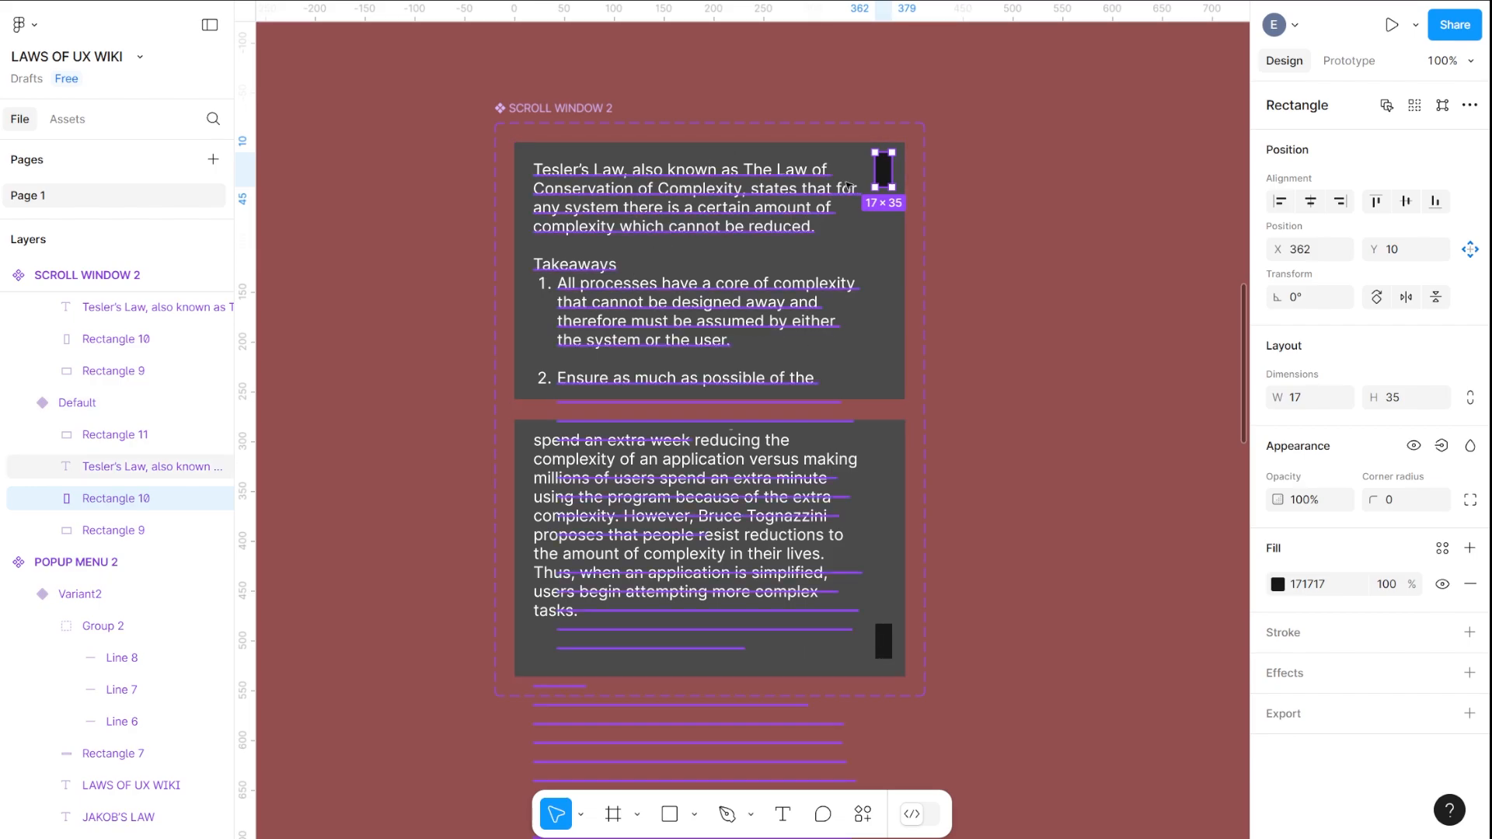
pyautogui.click(1348, 61)
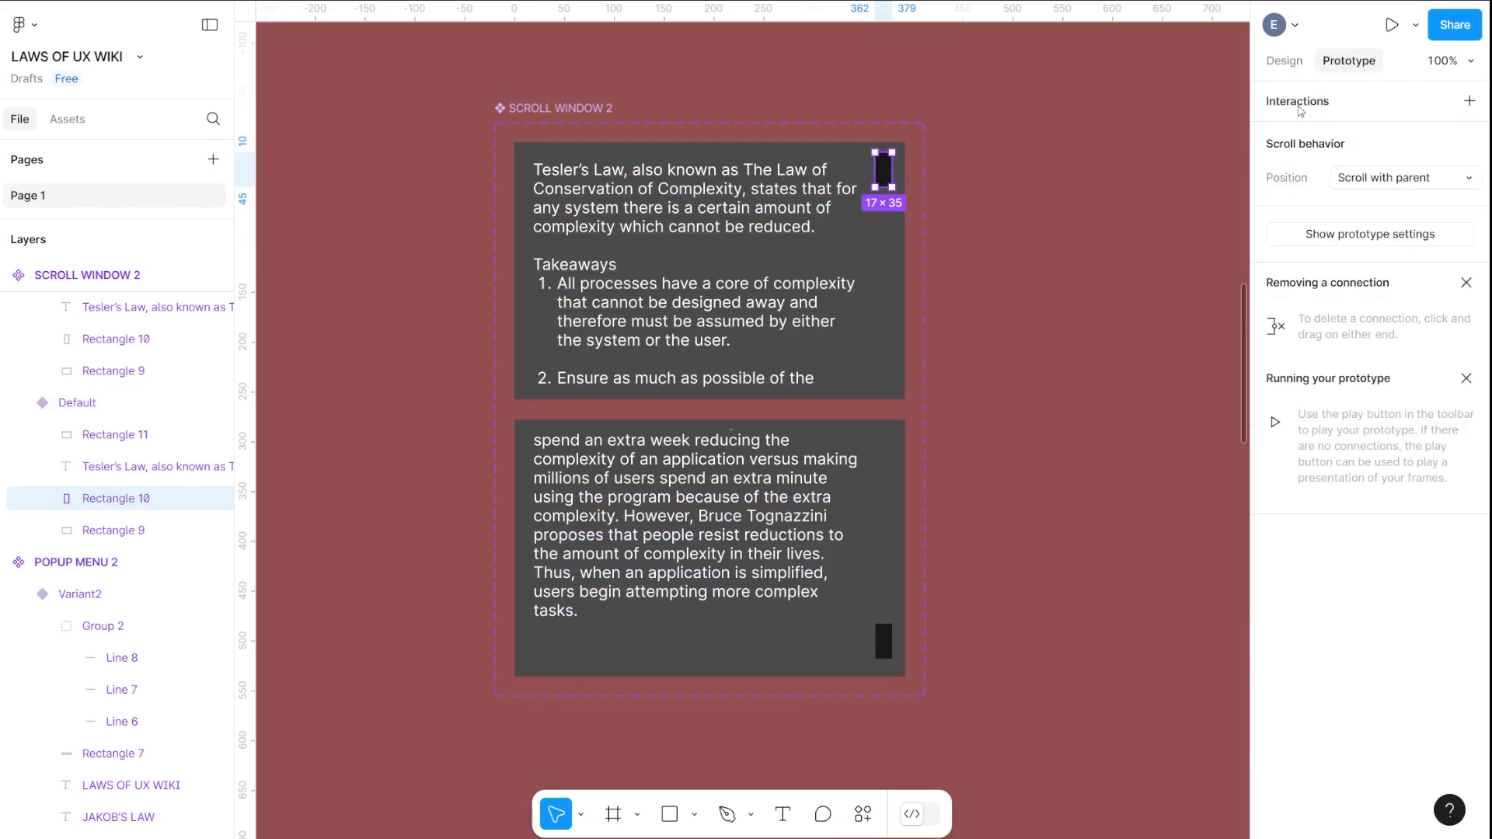
pyautogui.click(1469, 101)
pyautogui.click(1150, 181)
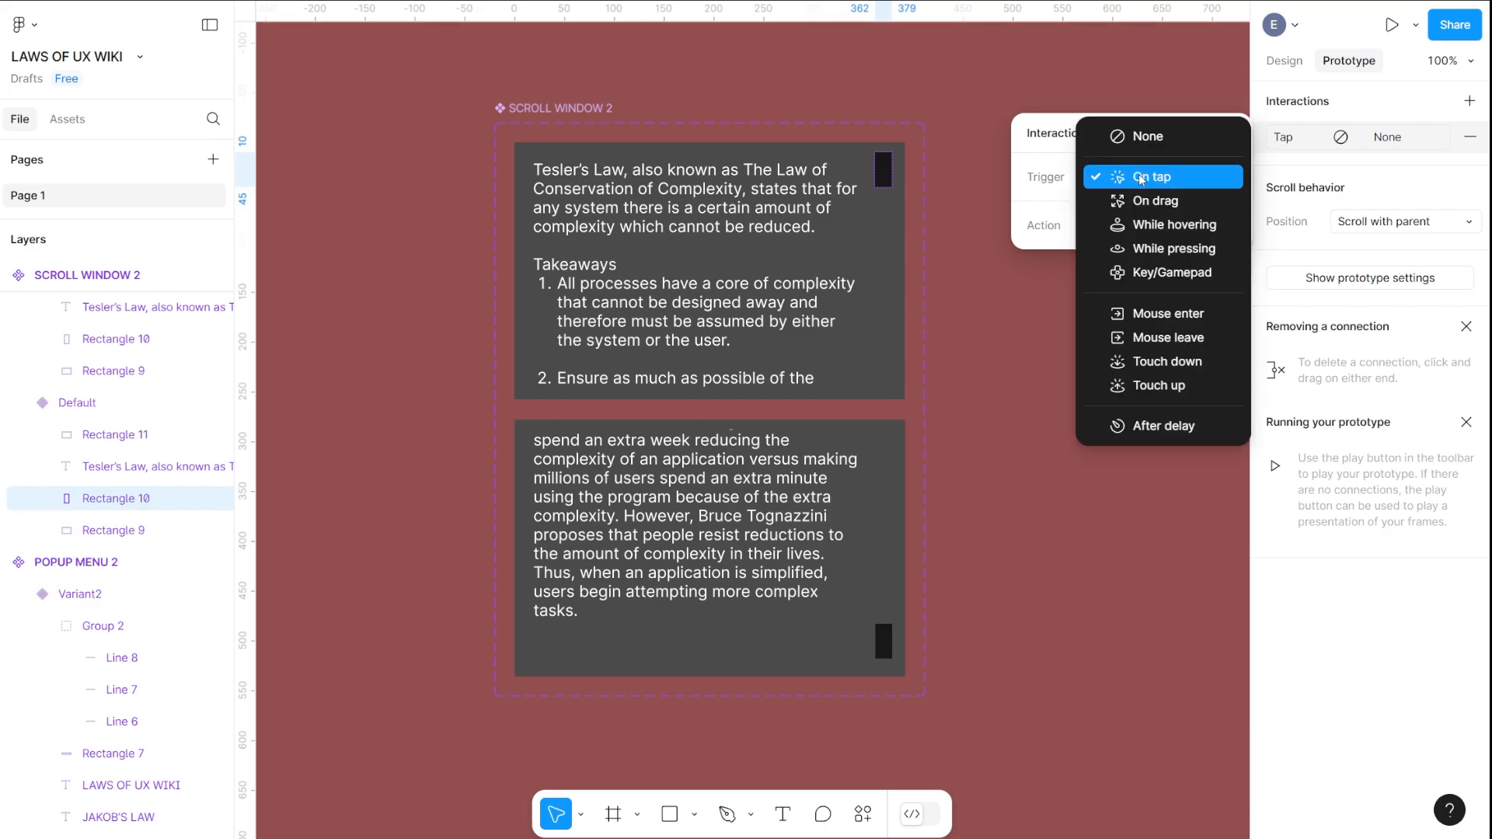
pyautogui.click(1158, 200)
pyautogui.click(1160, 227)
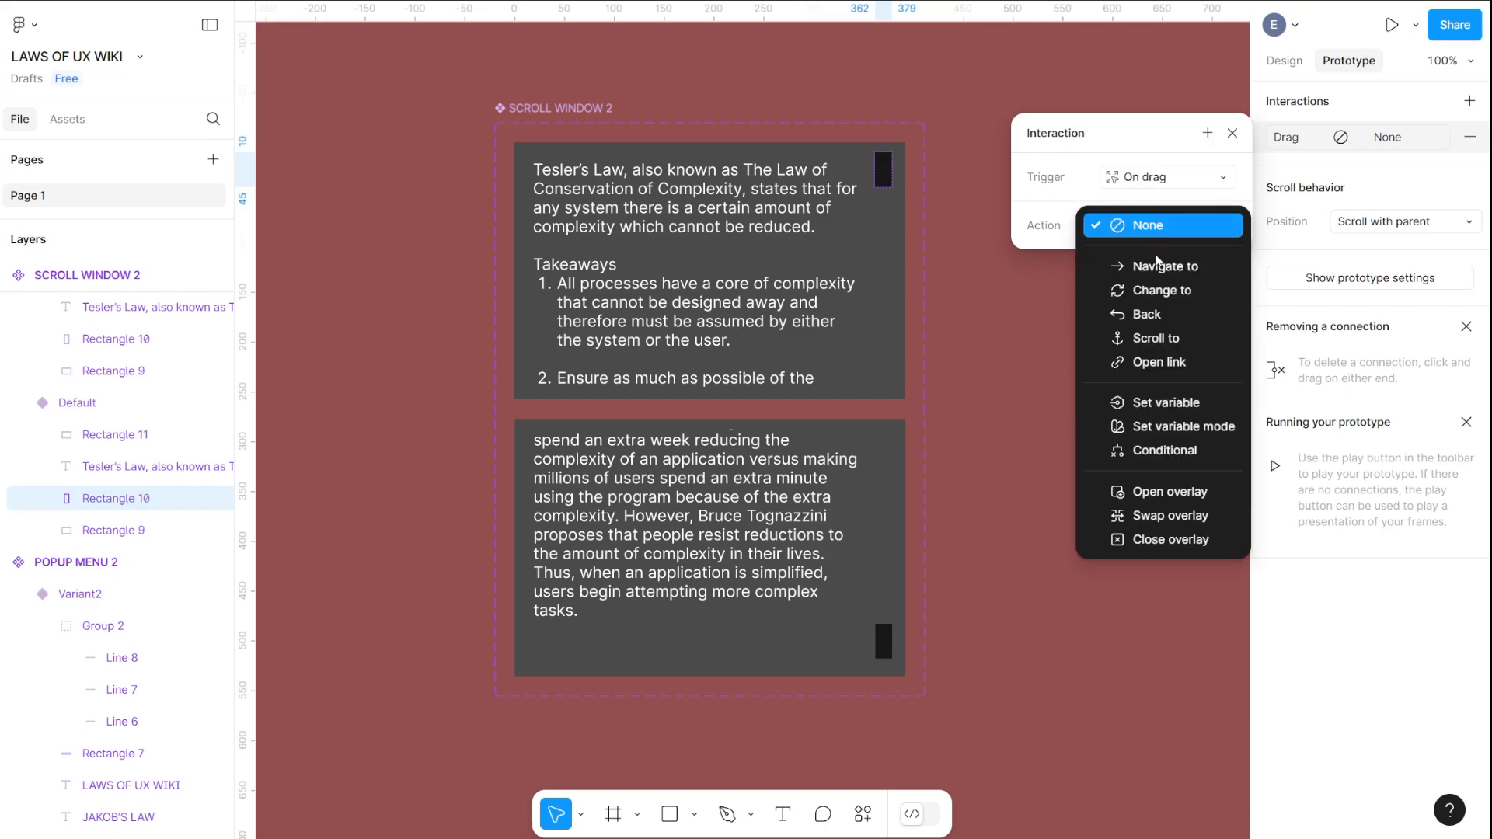
pyautogui.click(1158, 291)
pyautogui.click(1144, 265)
pyautogui.click(1156, 280)
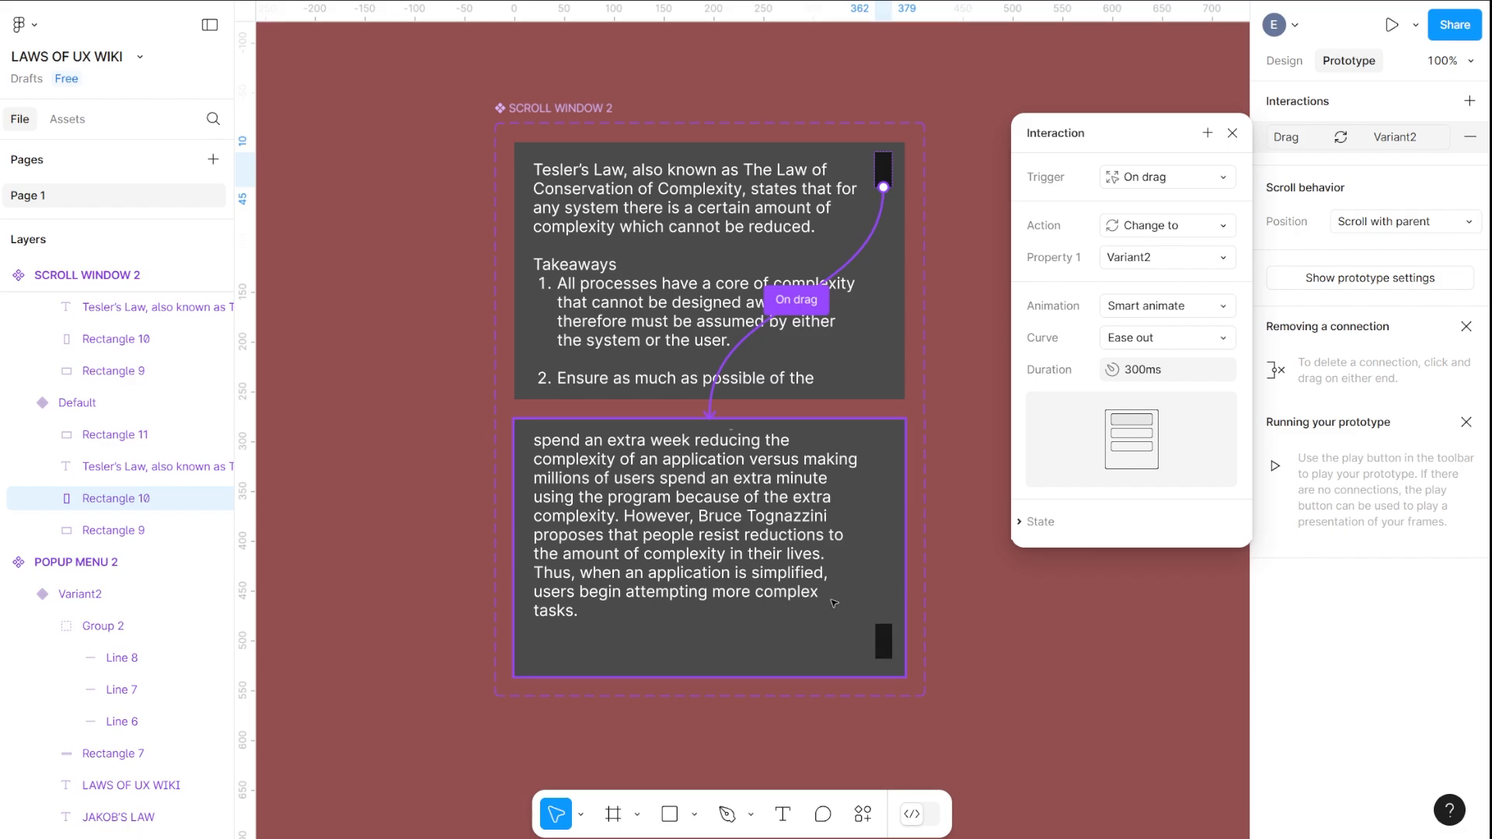
# Give the scroll handle in Variant2 an On drag interaction that changes the component to Default
pyautogui.click(884, 645)
pyautogui.click(884, 645)
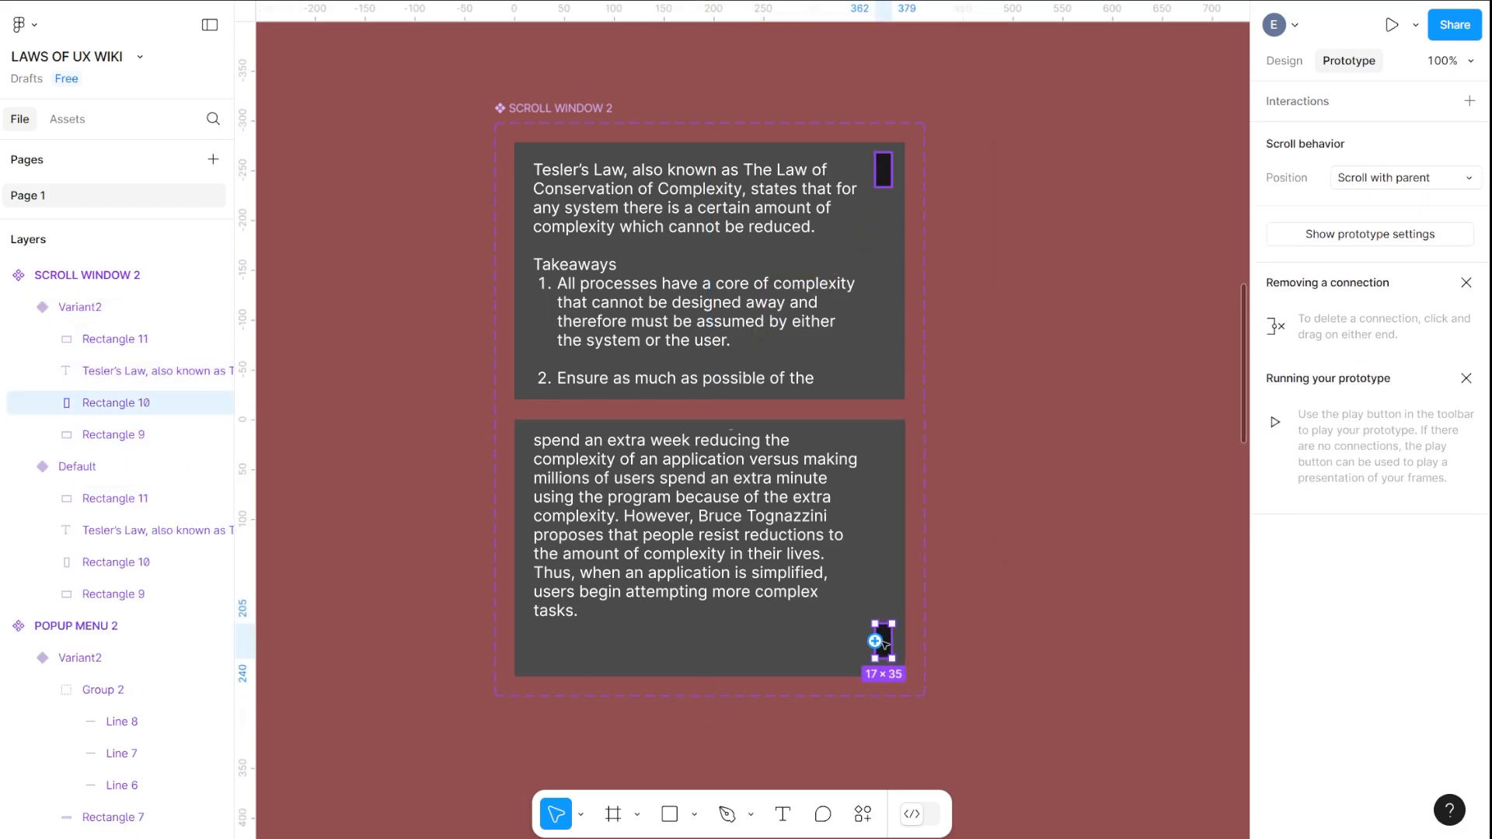
pyautogui.click(1470, 101)
pyautogui.click(1138, 180)
pyautogui.click(1143, 200)
pyautogui.click(1144, 223)
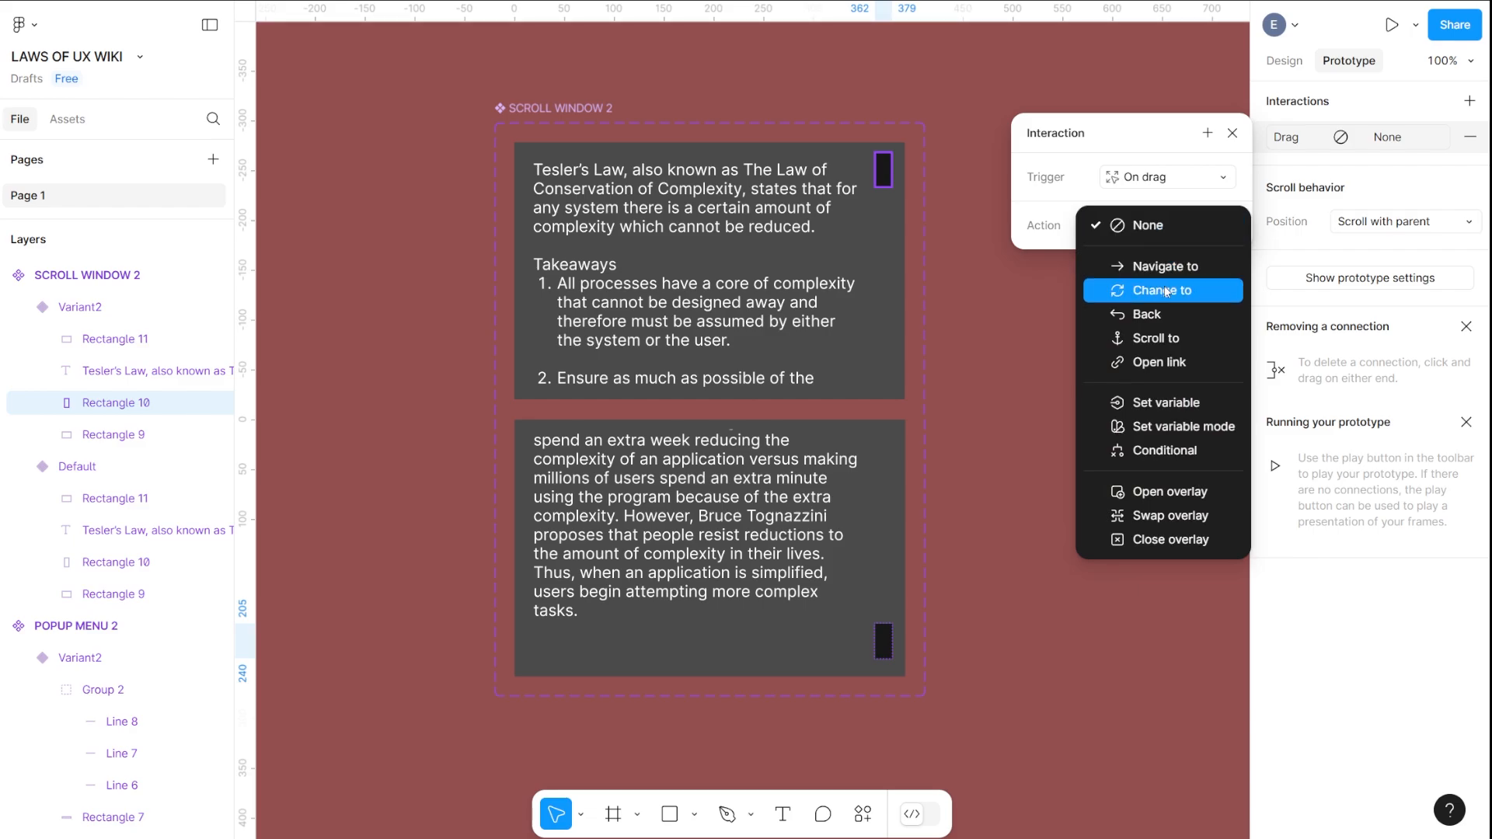
pyautogui.click(1162, 290)
pyautogui.click(1158, 257)
pyautogui.click(1153, 233)
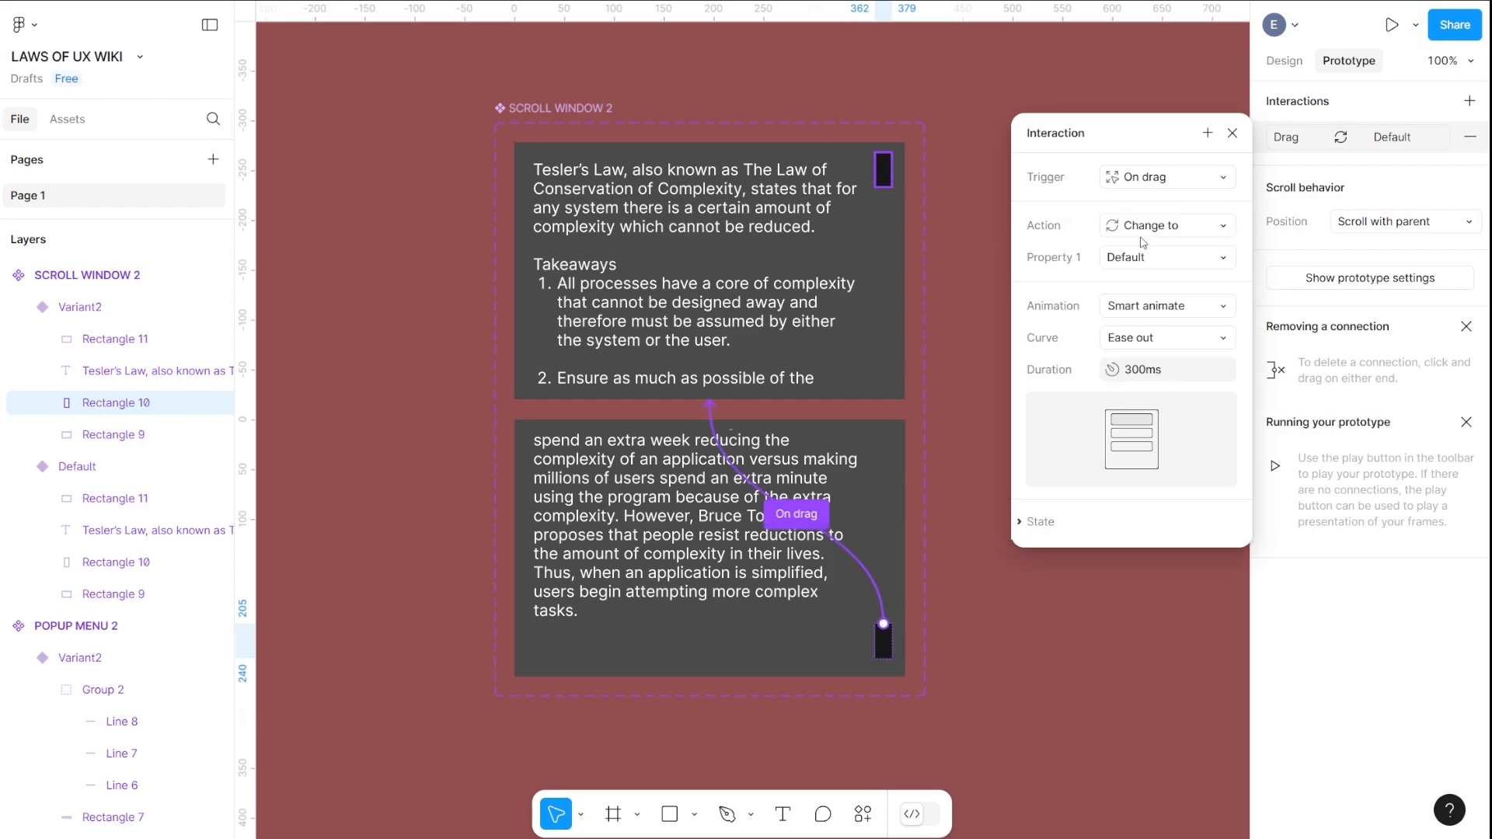
# Give the Default variant's description text an On drag interaction that changes the component to Variant2
pyautogui.doubleClick(670, 227)
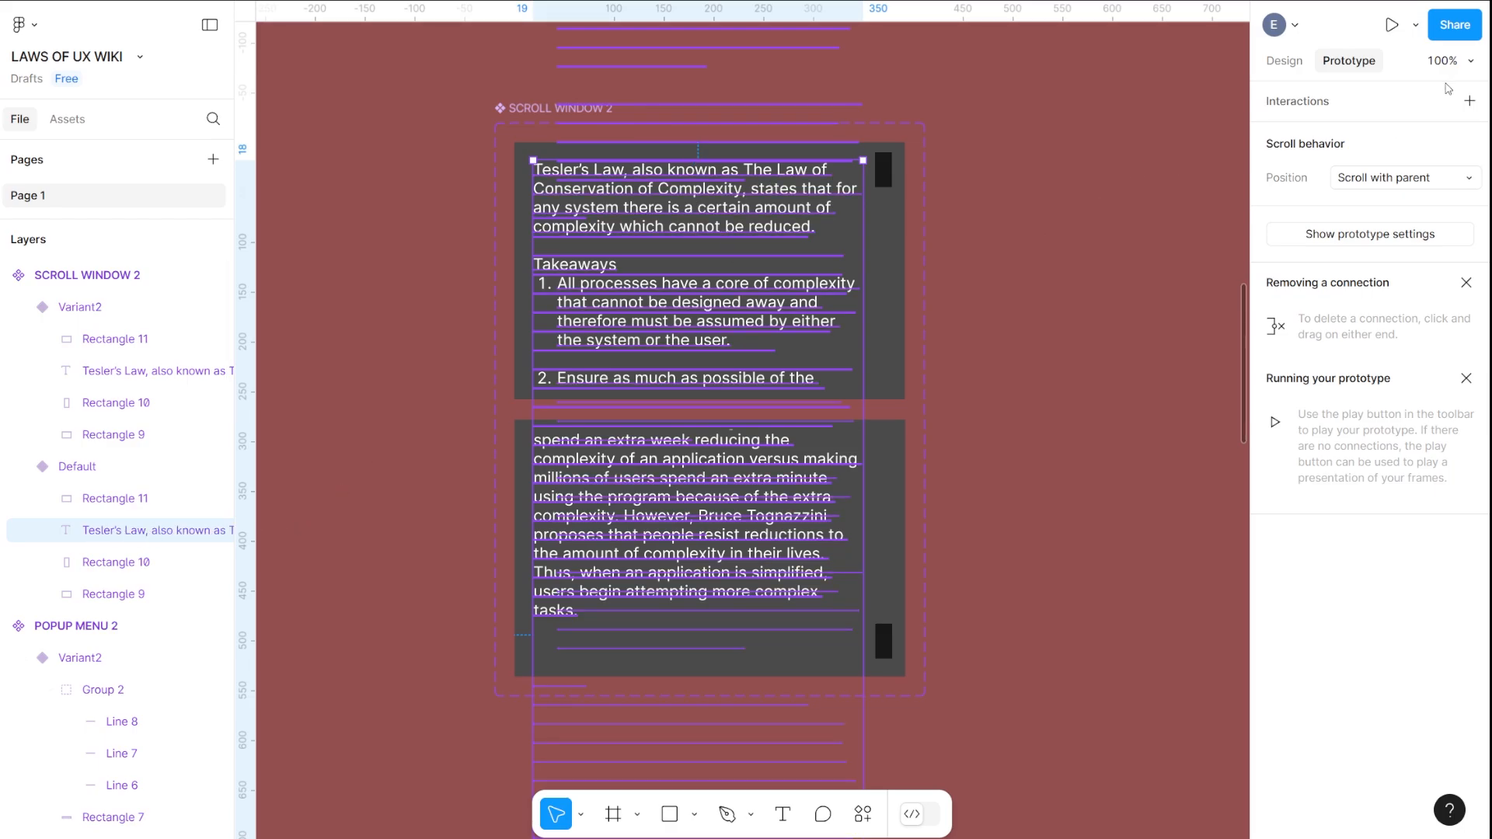
pyautogui.click(1470, 102)
pyautogui.click(1131, 178)
pyautogui.click(1148, 198)
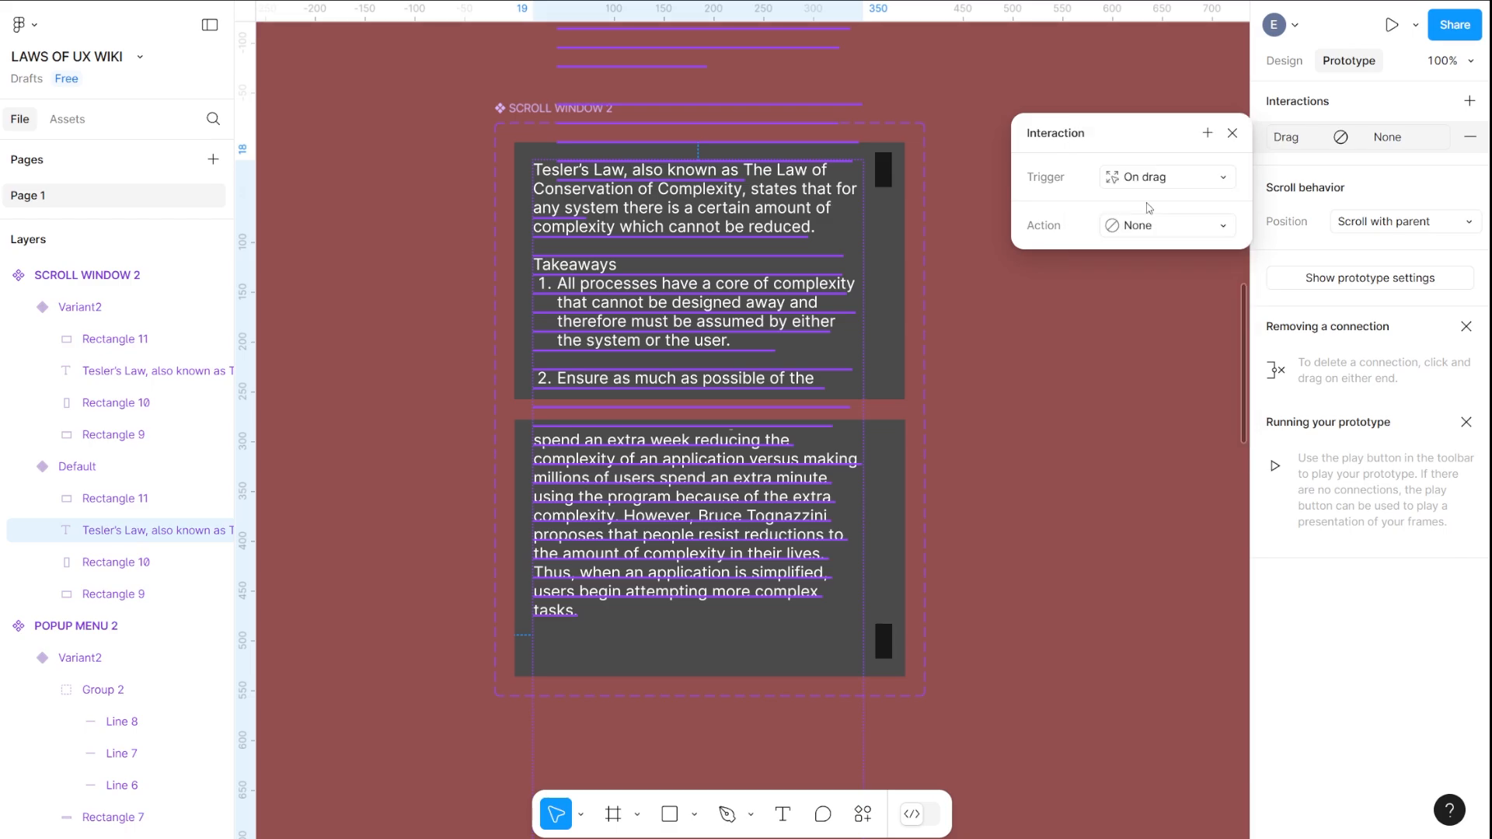
pyautogui.click(1151, 228)
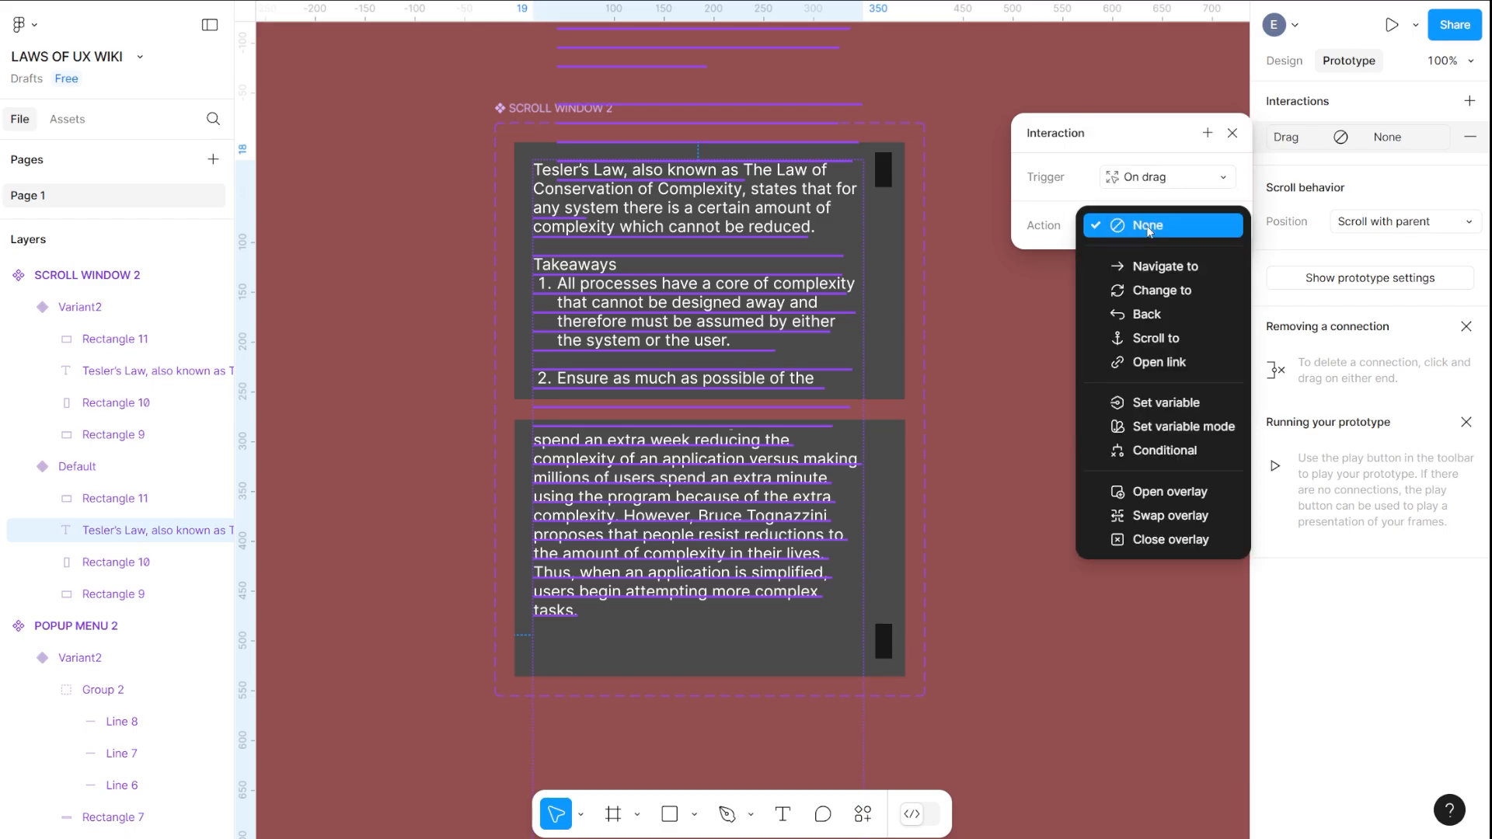
pyautogui.click(1156, 291)
pyautogui.click(1143, 259)
pyautogui.click(1140, 277)
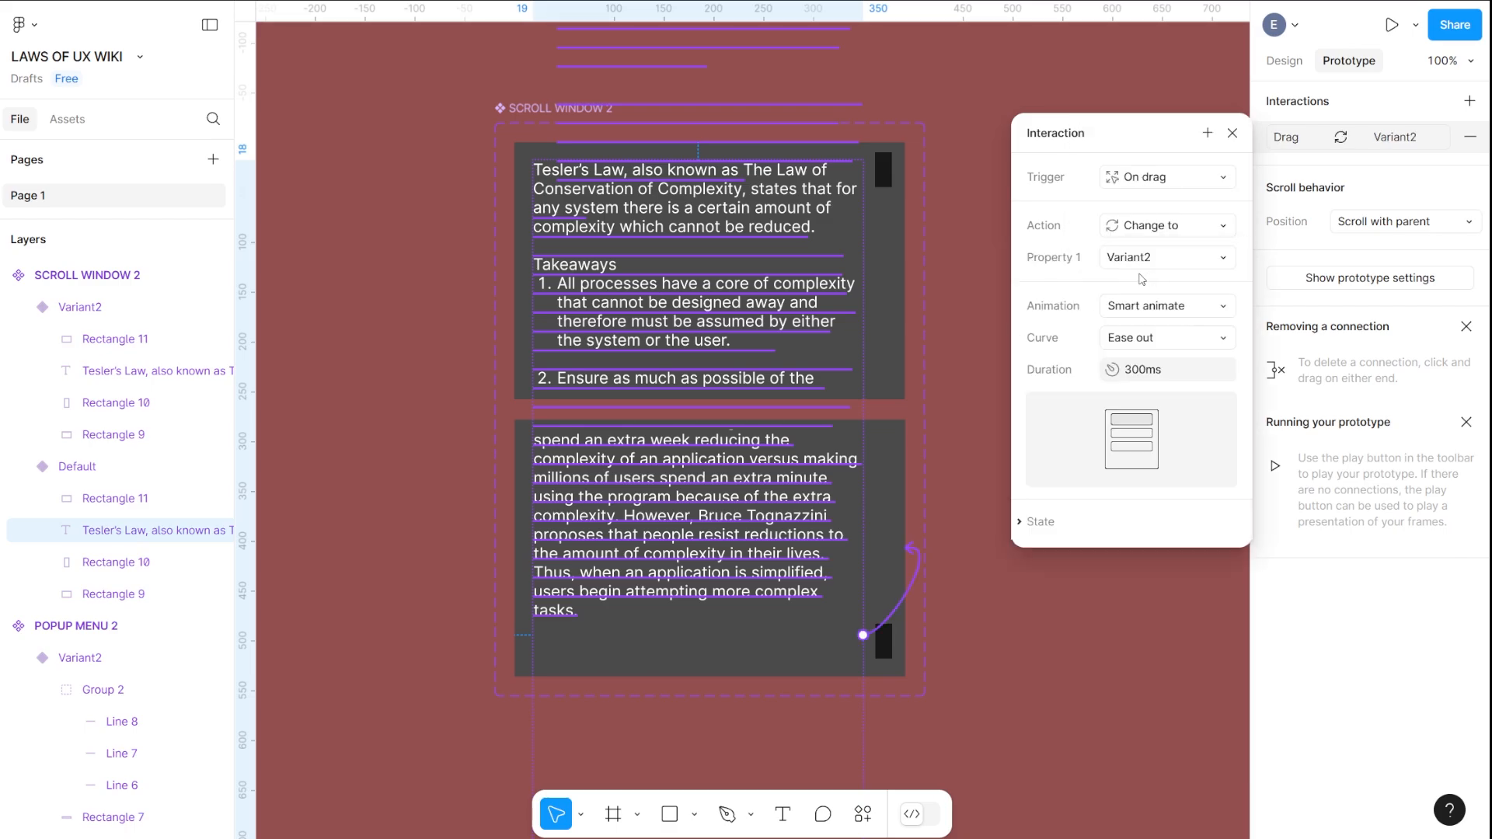
# Add an On drag interaction to the description text in Variant2, with the Change to action and Property 1 at Variant2
pyautogui.click(146, 373)
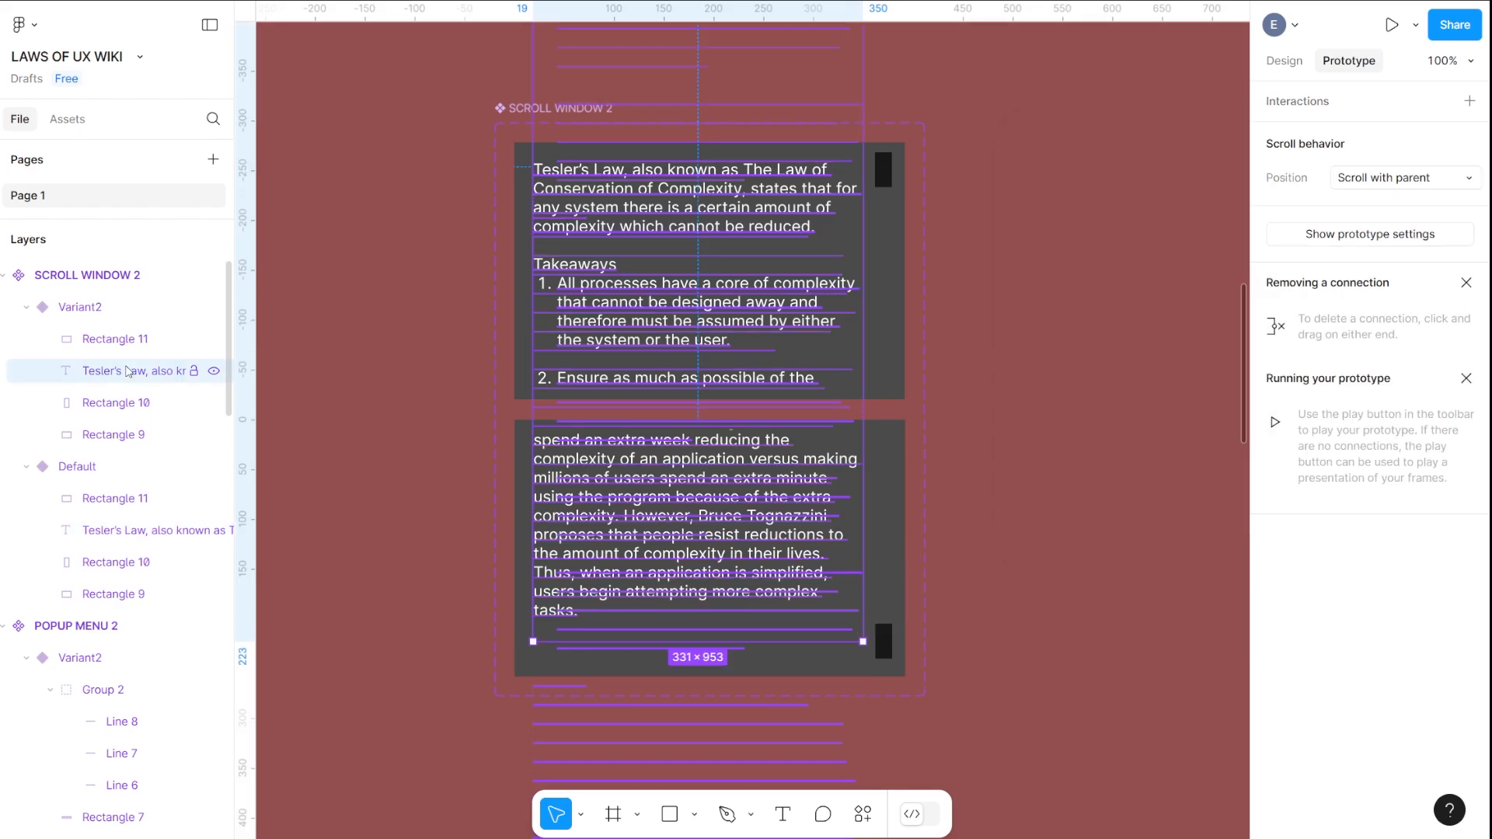
pyautogui.click(1469, 101)
pyautogui.click(1159, 177)
pyautogui.click(1154, 201)
pyautogui.click(1148, 227)
pyautogui.click(1154, 290)
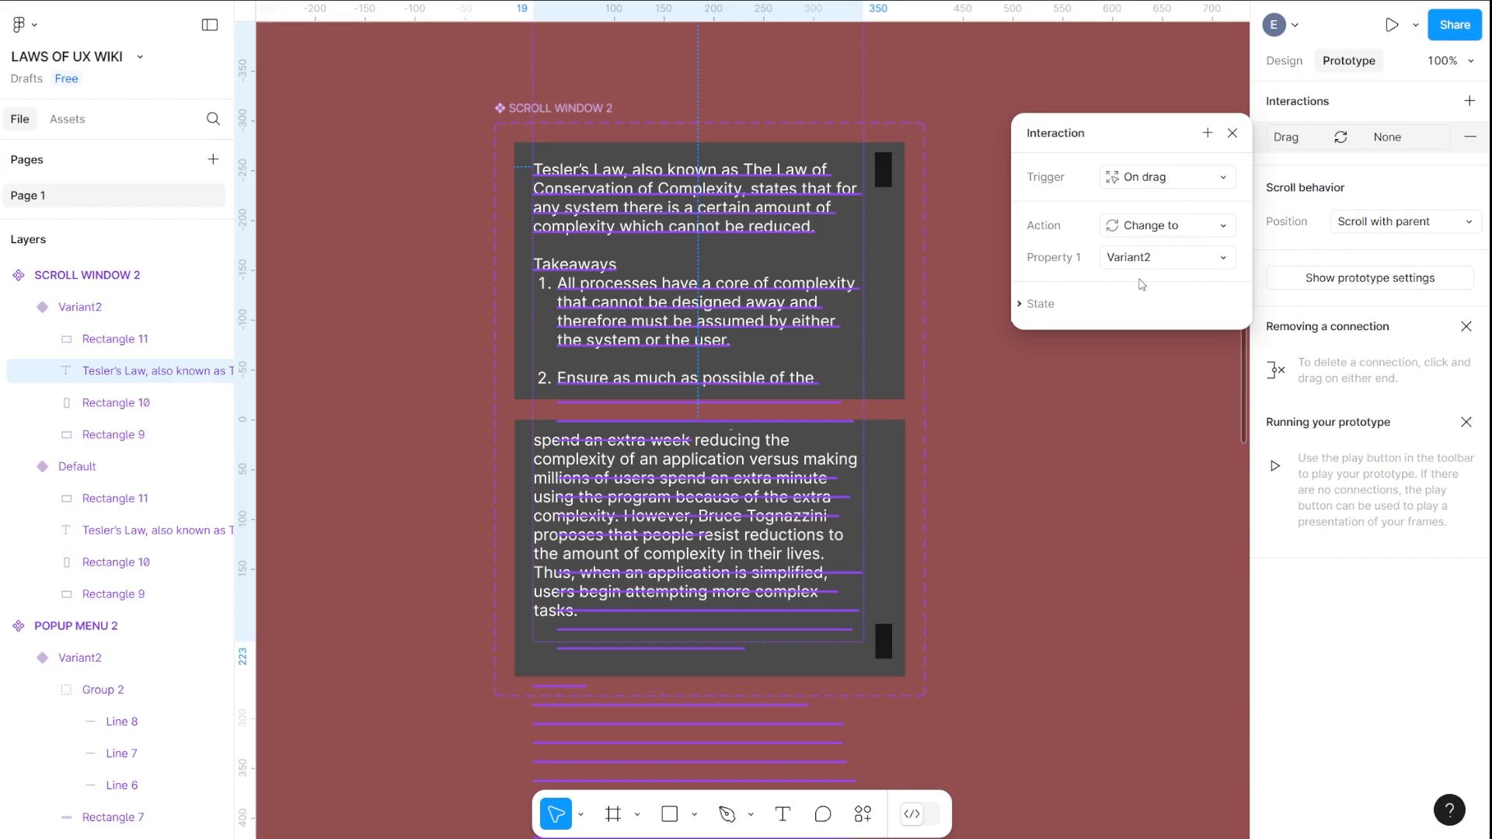
pyautogui.click(1233, 135)
pyautogui.click(1053, 227)
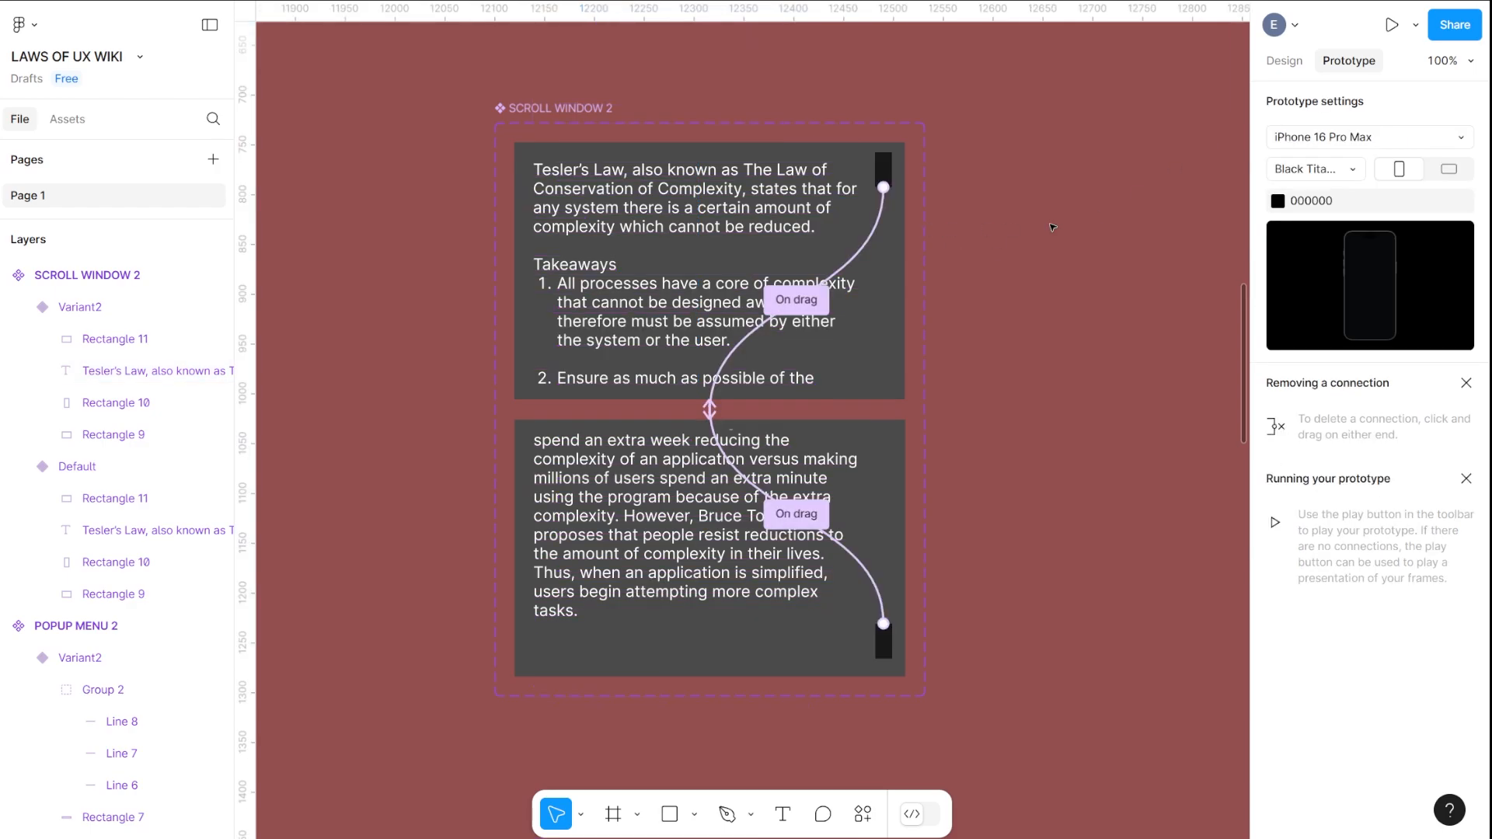
# Insert the SCROLL WINDOW 2 component into the UX LAW 02 frame, between the image and the menu bar
pyautogui.moveTo(498, 300); pyautogui.dragTo(1306, 298)
pyautogui.moveTo(777, 297); pyautogui.dragTo(1097, 635)
pyautogui.hotkey('ctrl', '-')
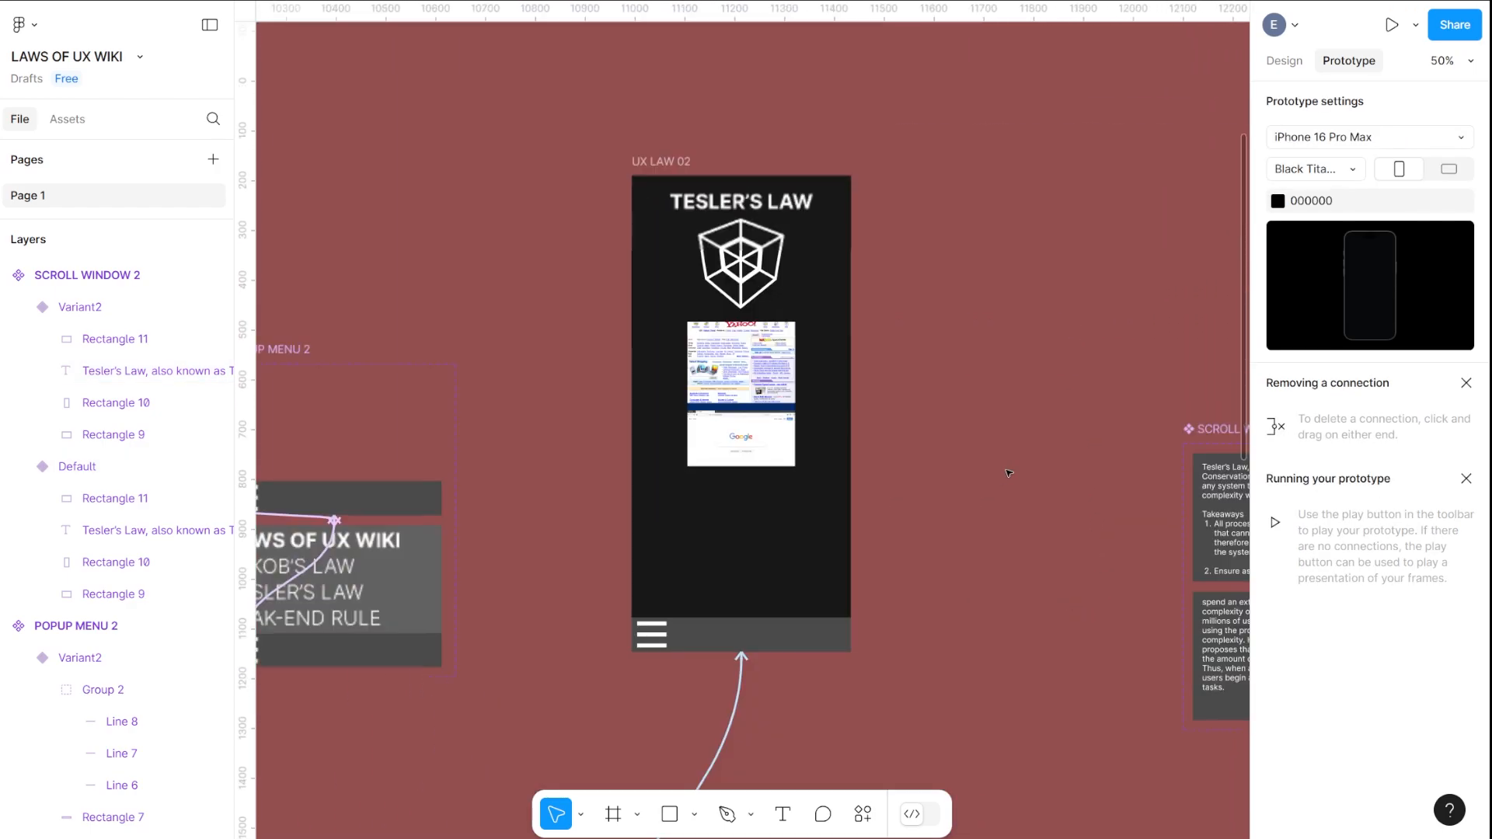
pyautogui.scroll(-2, 977, 533)
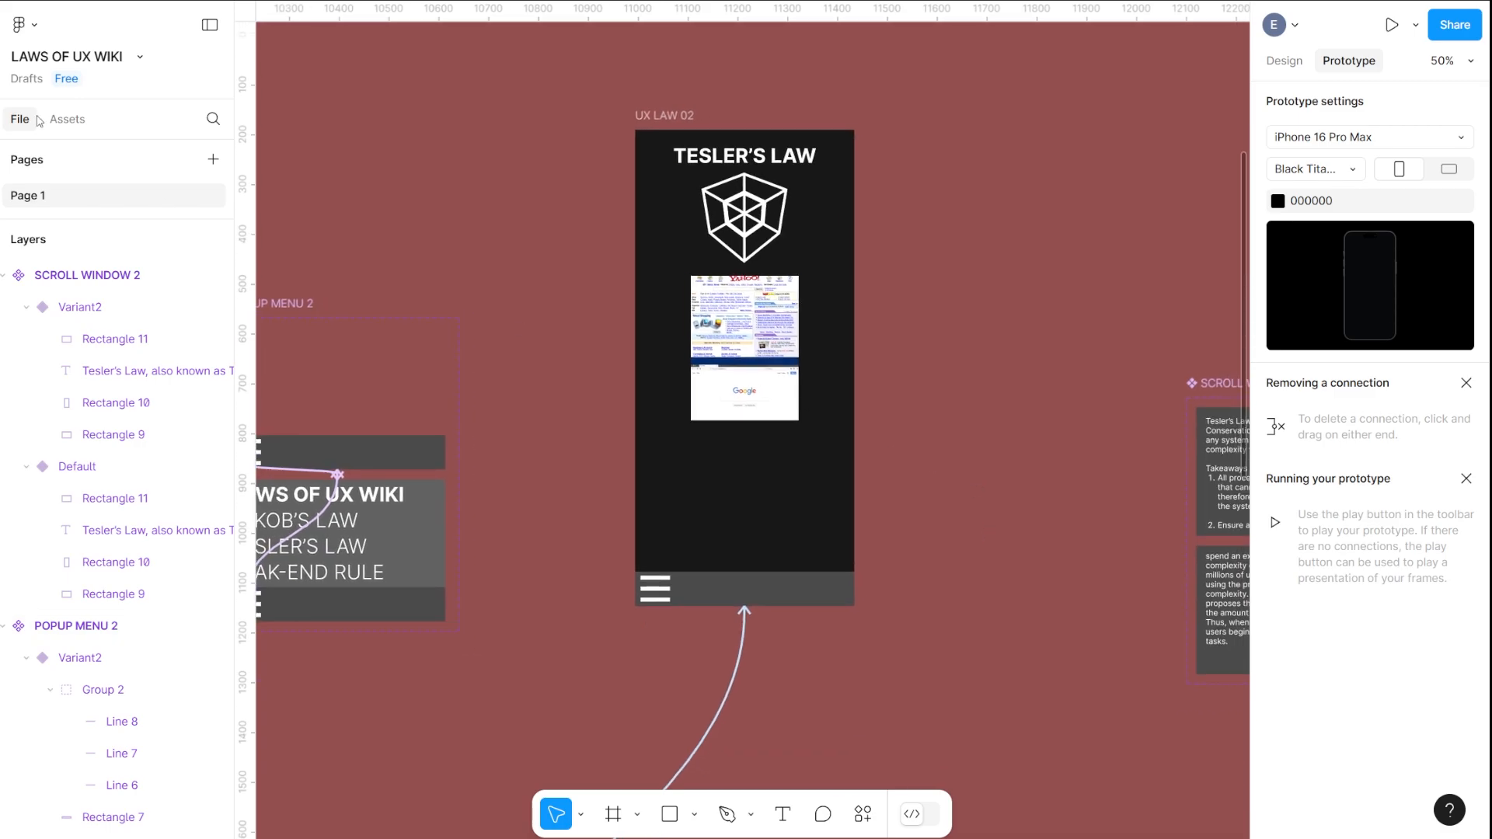
pyautogui.click(68, 120)
pyautogui.scroll(-3, 54, 500)
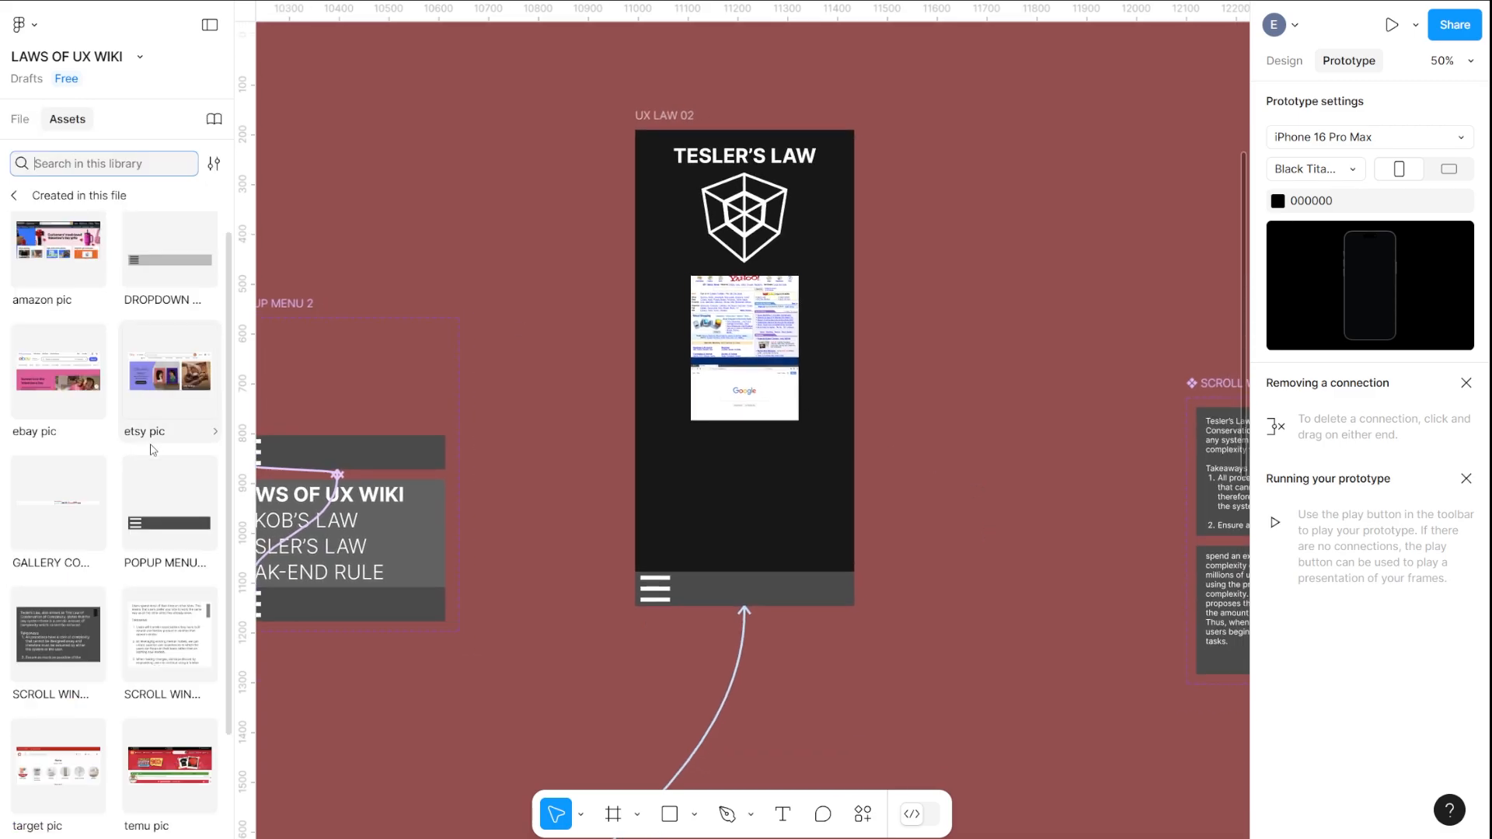
pyautogui.click(54, 500)
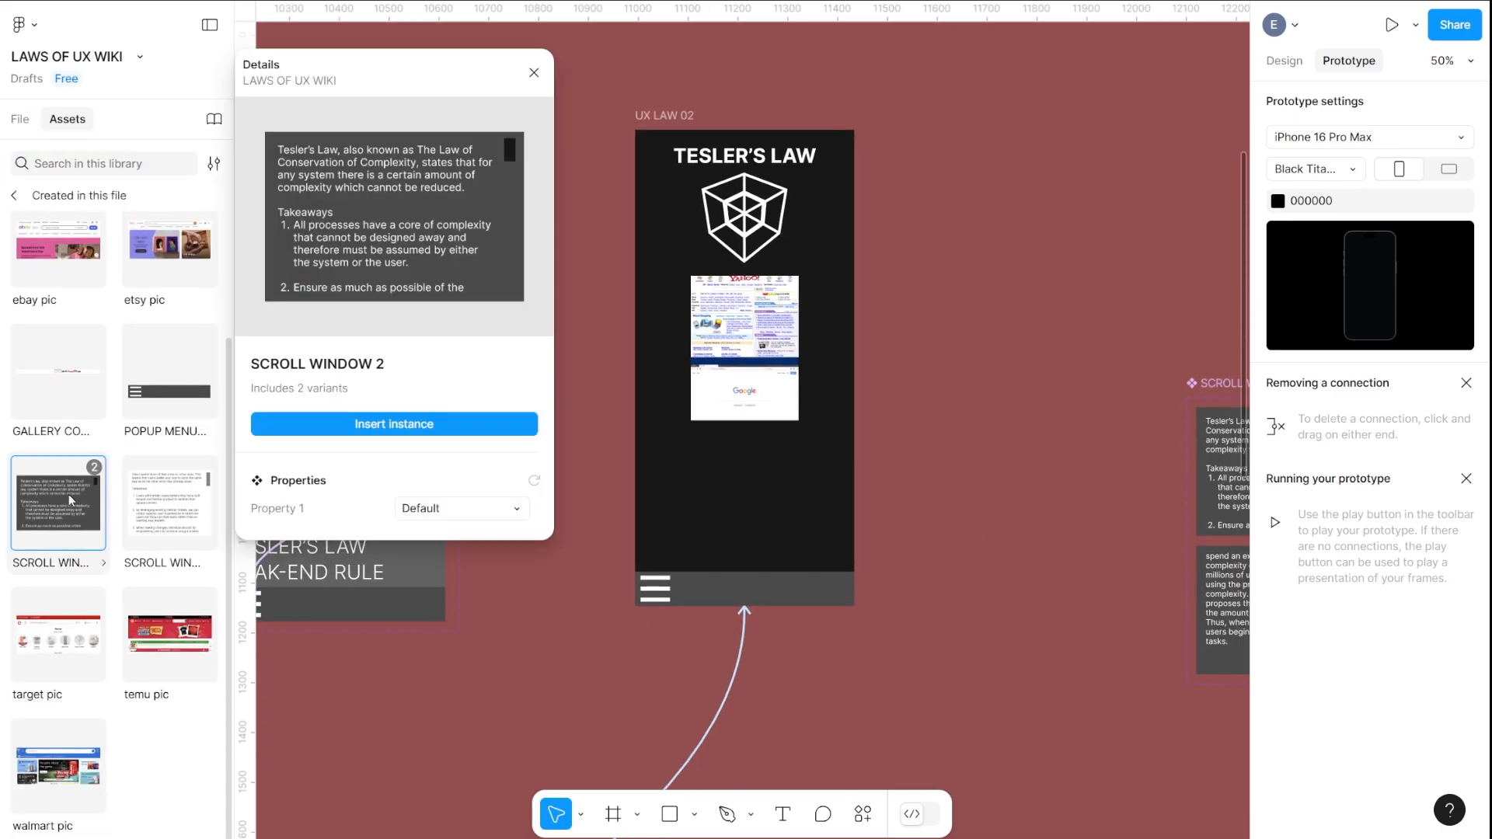
pyautogui.moveTo(68, 495); pyautogui.dragTo(759, 504)
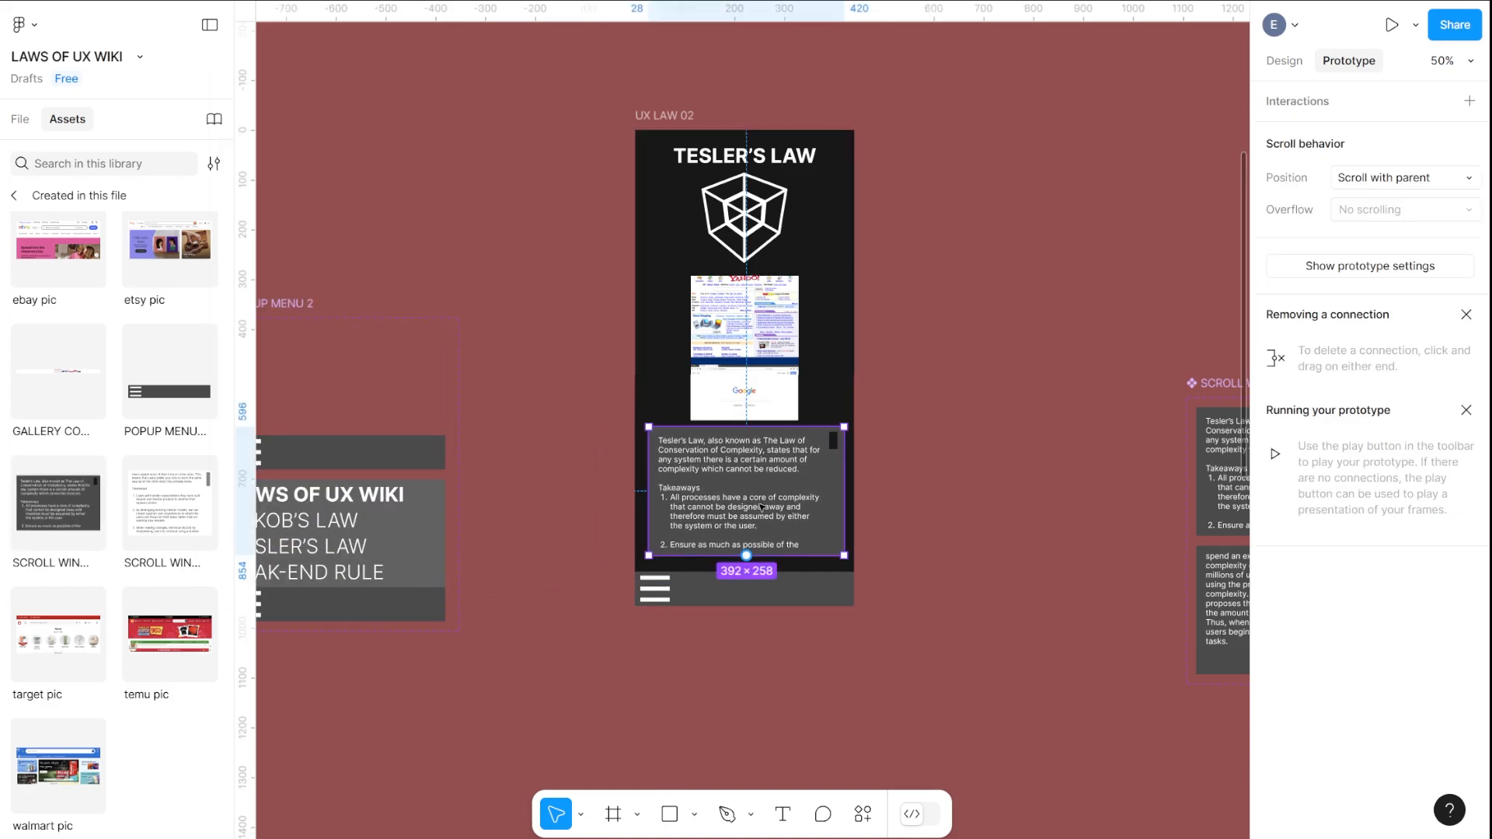
pyautogui.click(21, 120)
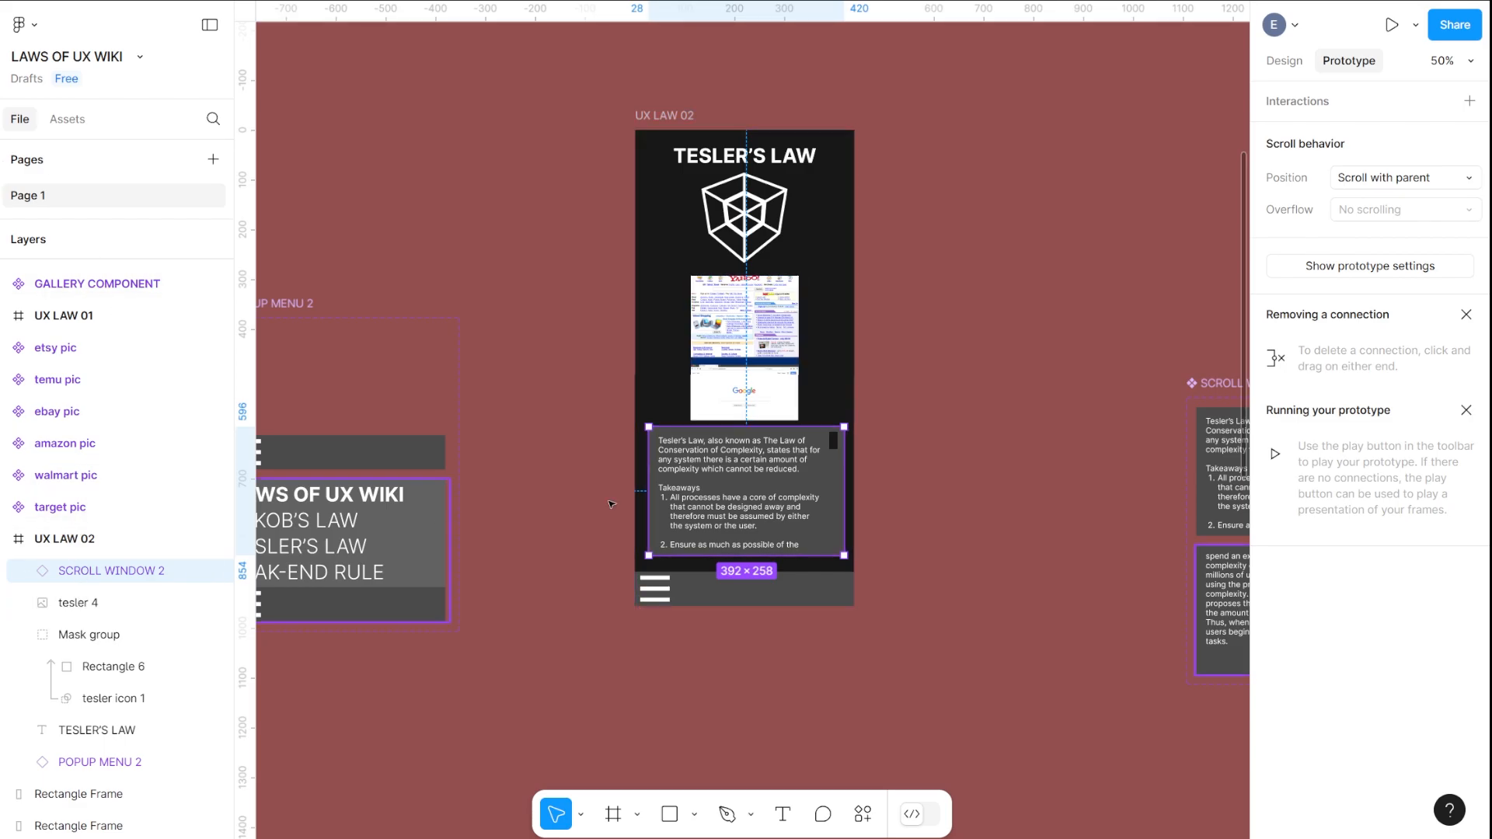
# Reposition the SCROLL WINDOW 2 instance between the image and the menu bar, at about X 24, Y 604
pyautogui.hotkey('shift', '0')
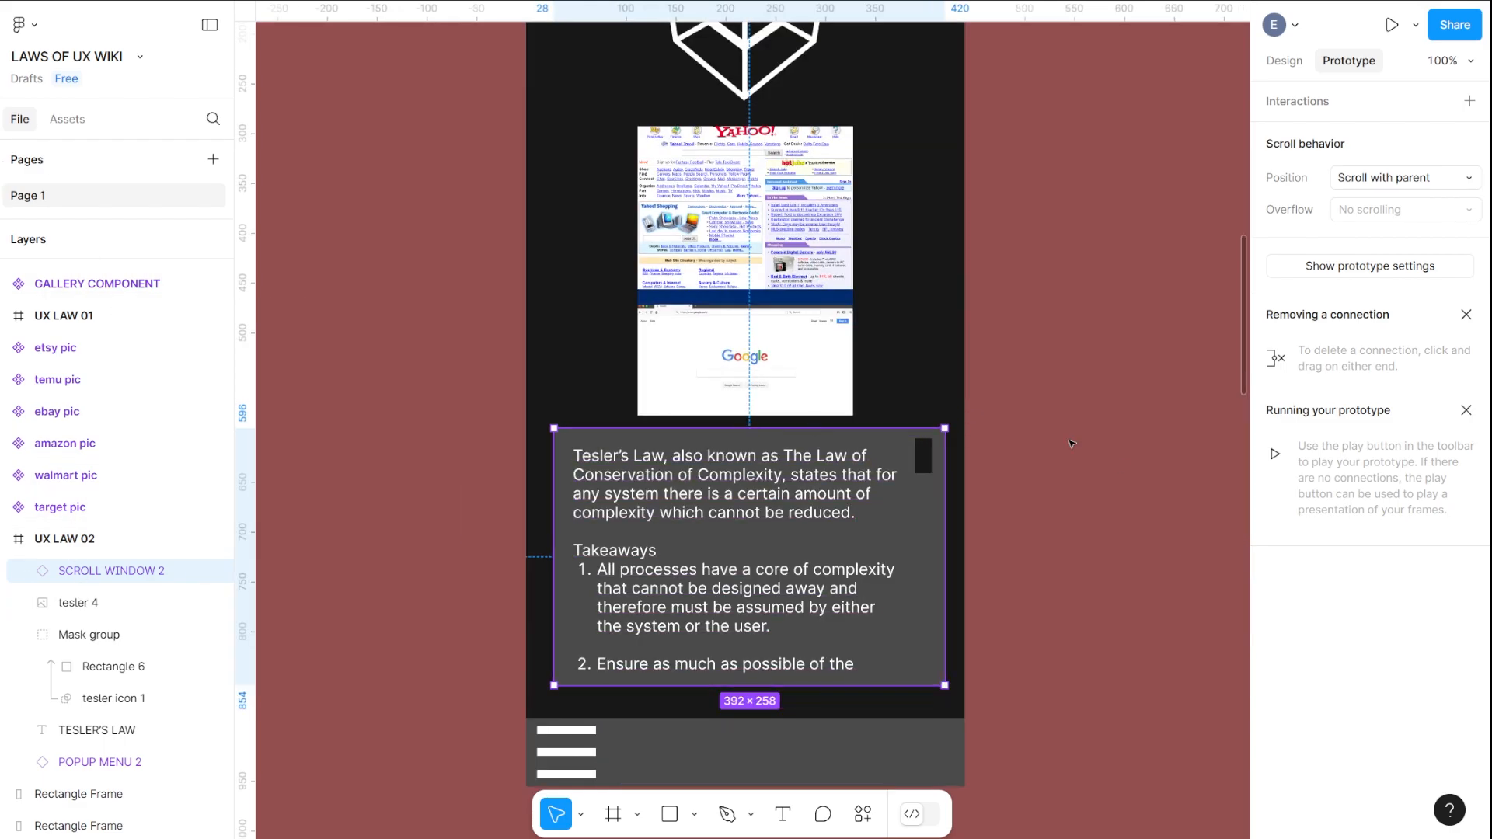
pyautogui.scroll(-3, 754, 412)
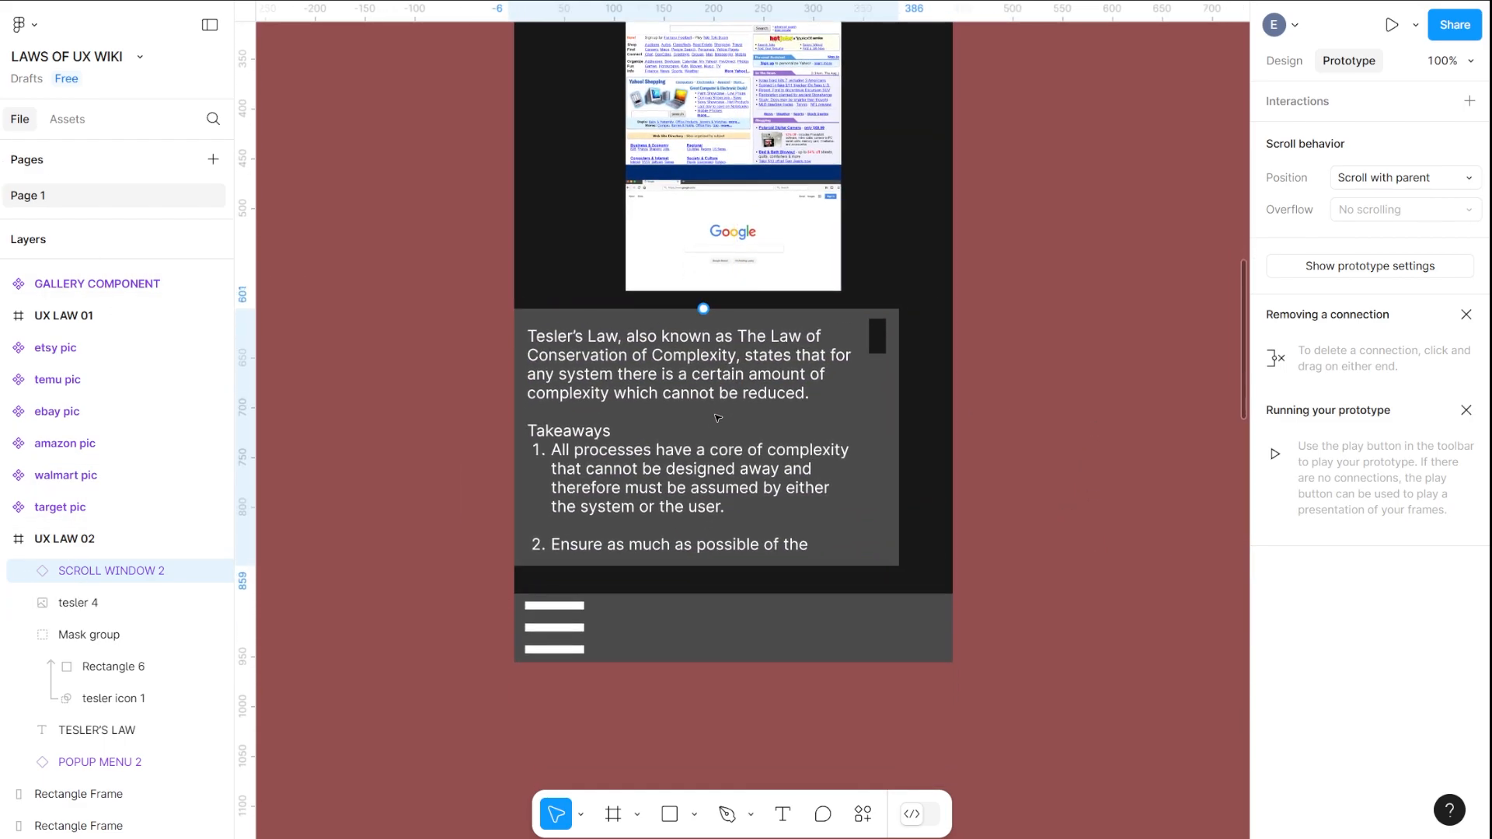
pyautogui.moveTo(754, 412); pyautogui.dragTo(746, 412)
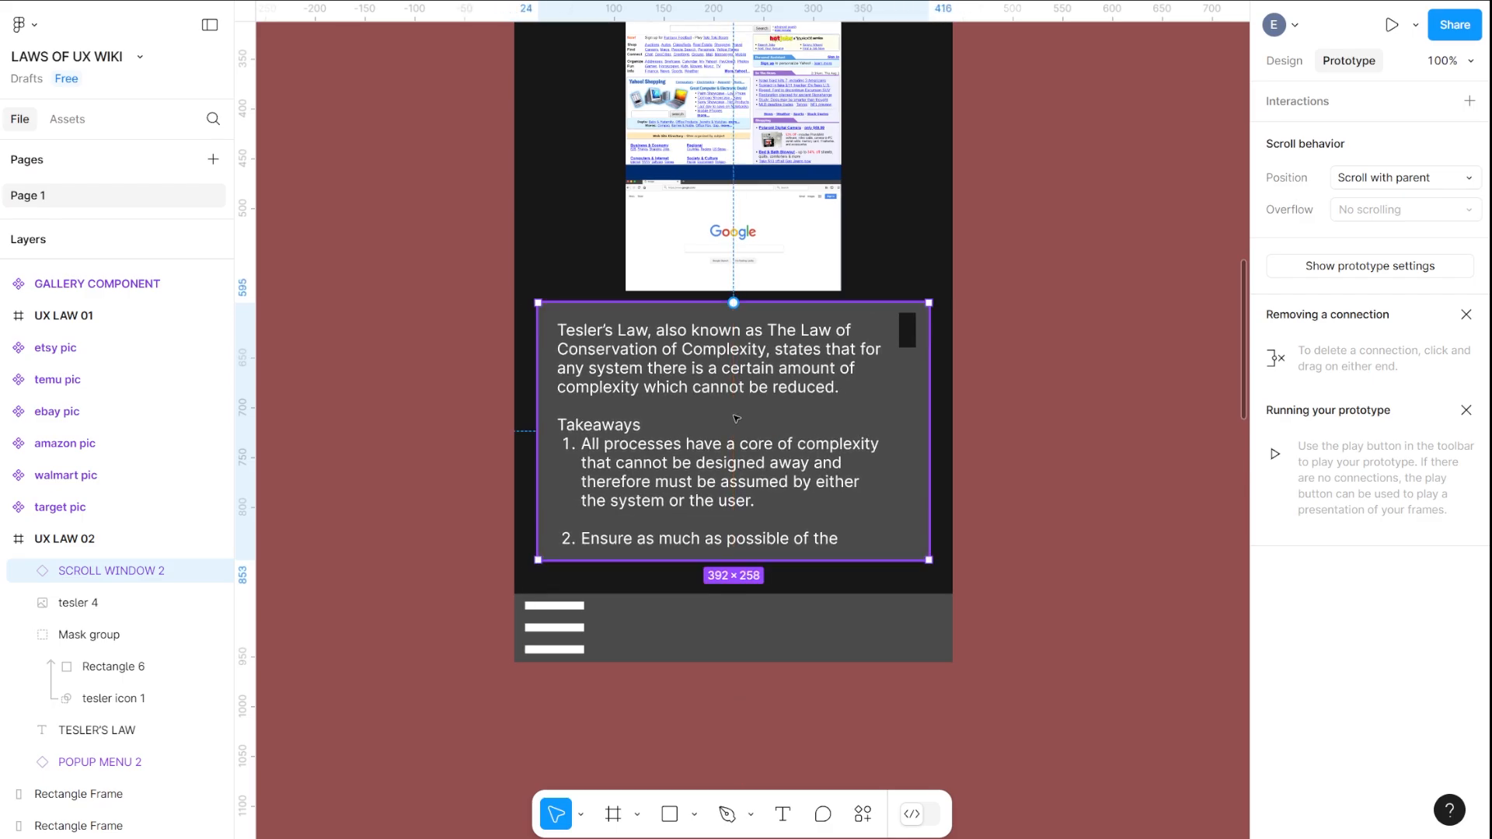
pyautogui.press('Down')
pyautogui.press('Down')
pyautogui.press('Down')
pyautogui.press('Down')
pyautogui.press('Down')
pyautogui.press('Down')
pyautogui.press('Down')
pyautogui.press('Down')
pyautogui.press('Down')
pyautogui.press('Down')
pyautogui.press('Down')
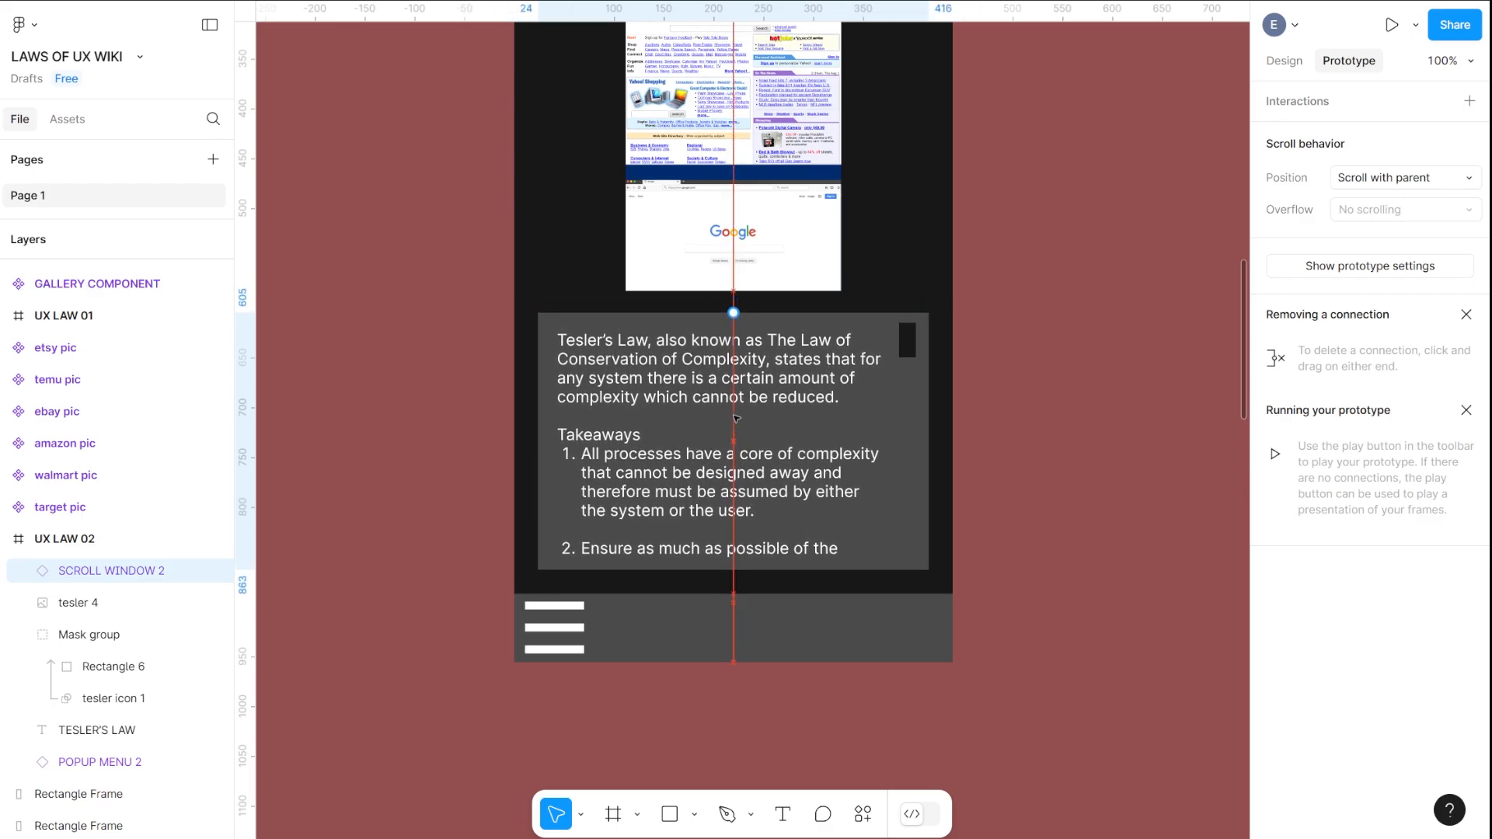
pyautogui.press('Up')
pyautogui.press('Up')
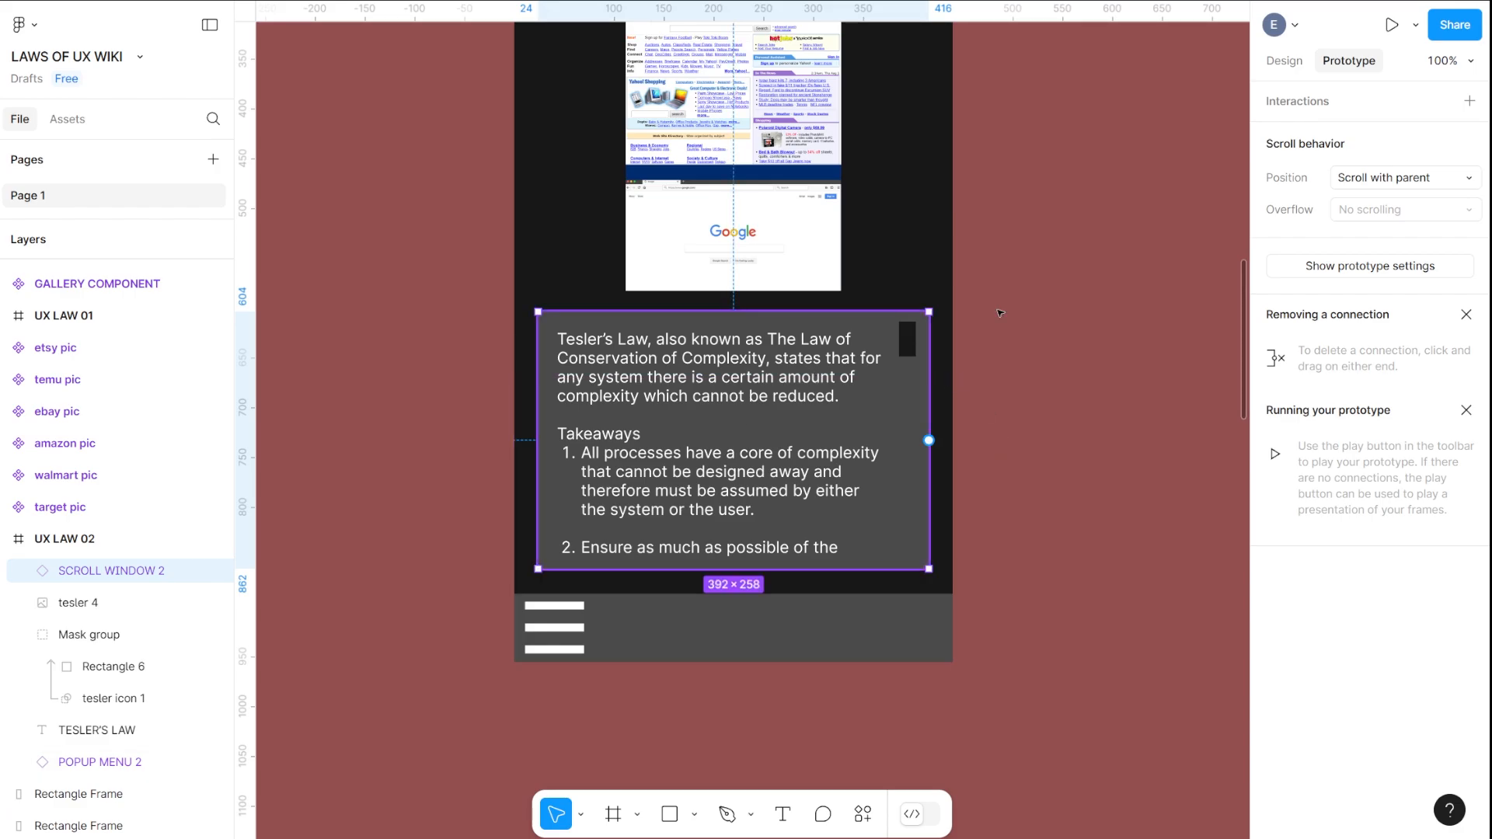
# Preview the Tesler's Law screen and move POPUP MENU 2 above SCROLL WINDOW 2 in the UX LAW 02 layer order
pyautogui.click(1391, 26)
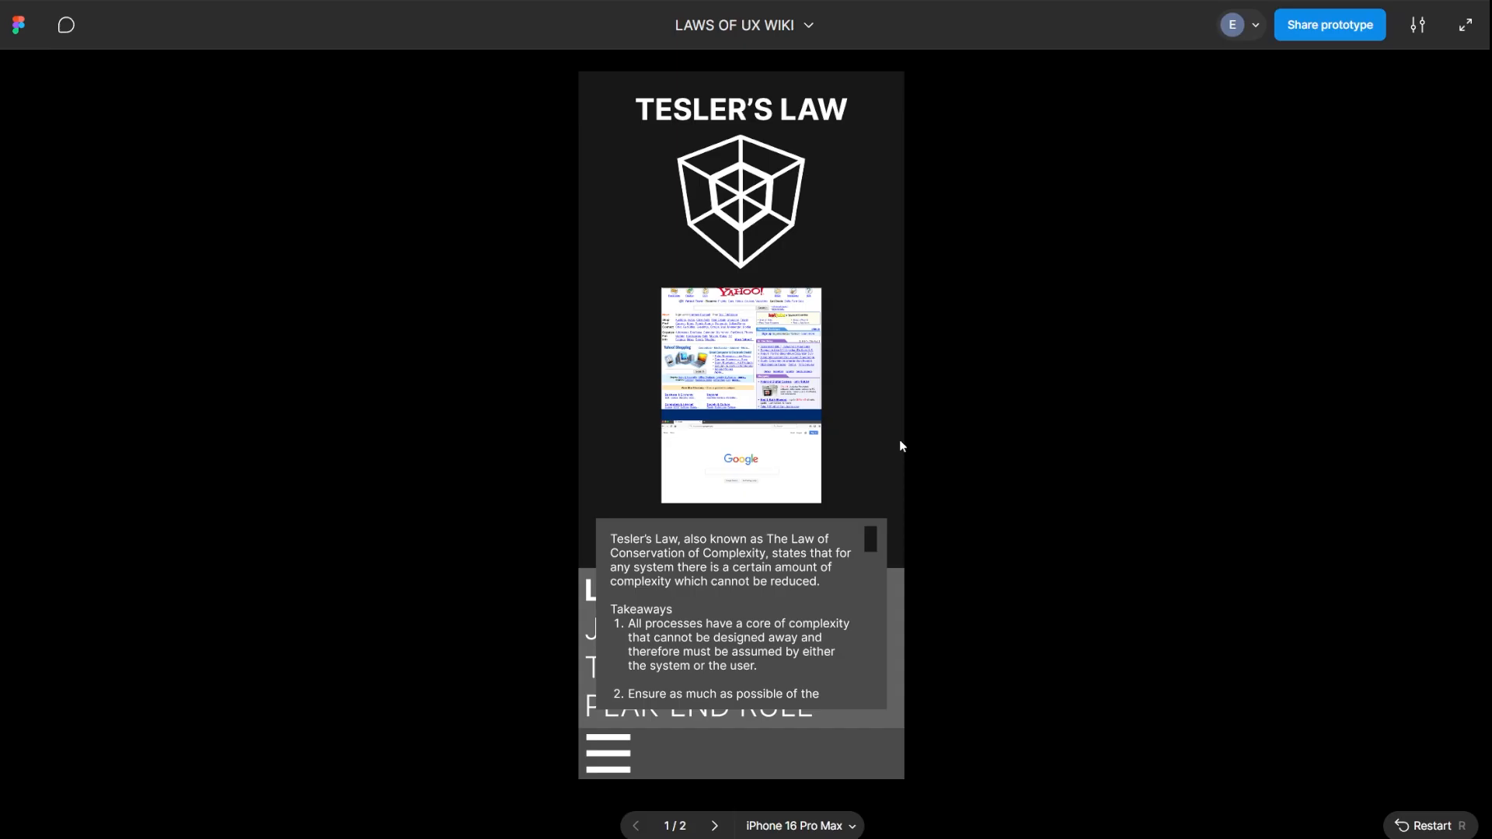
pyautogui.press('F5')
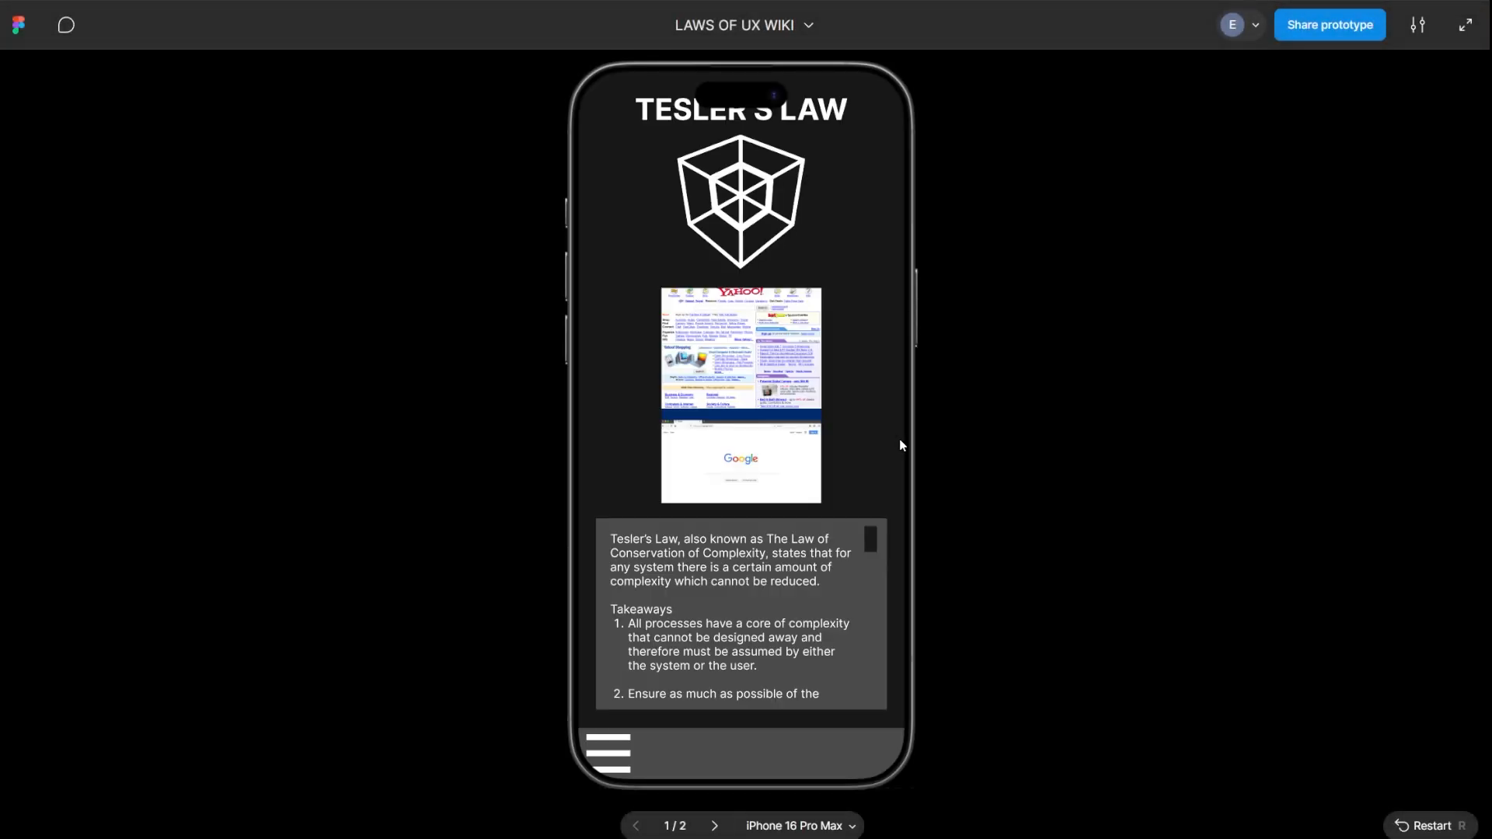
pyautogui.hotkey('ctrl', 'Tab')
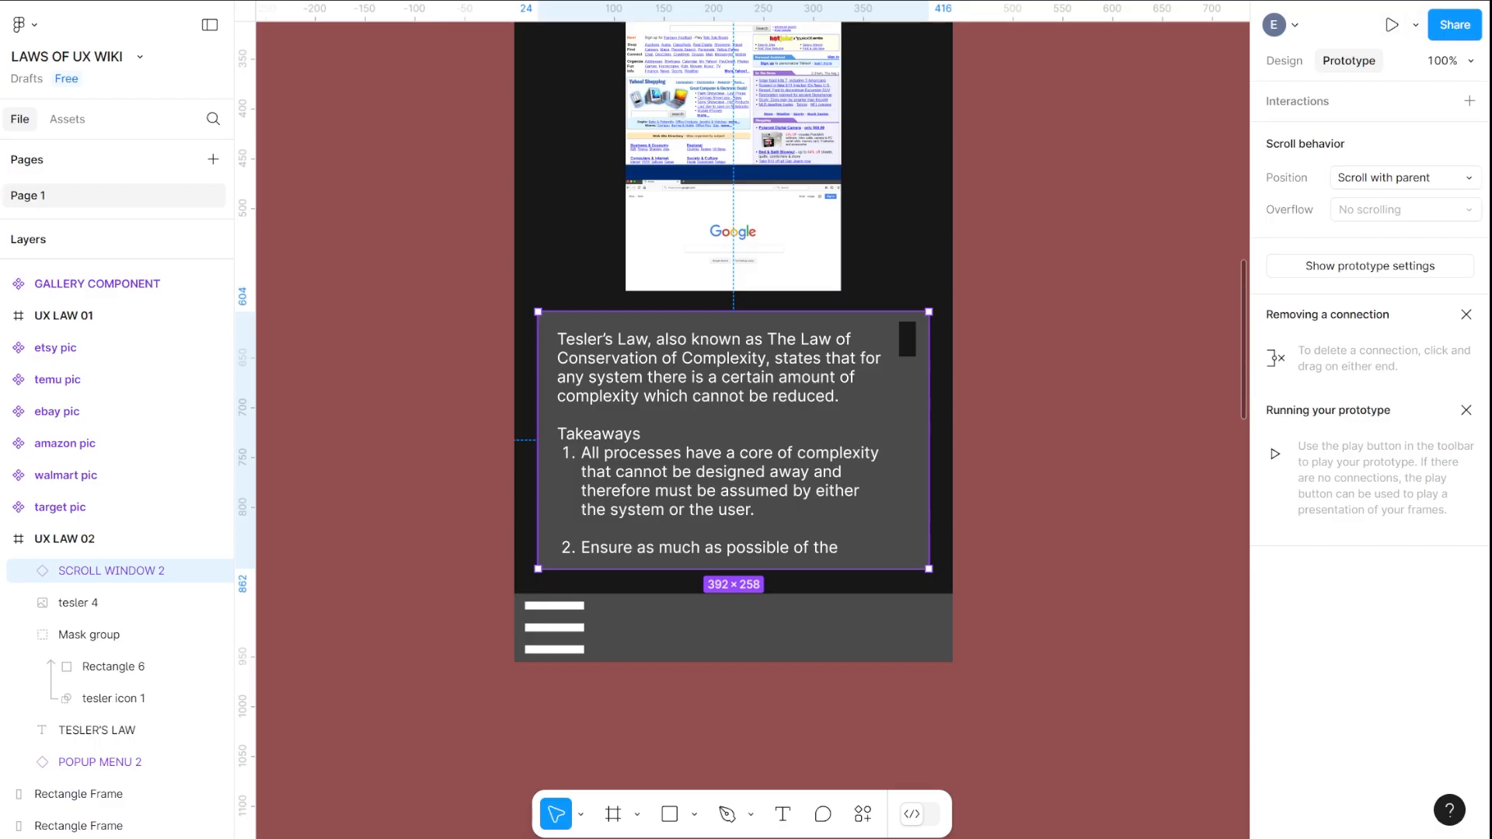
pyautogui.moveTo(116, 762); pyautogui.dragTo(88, 570)
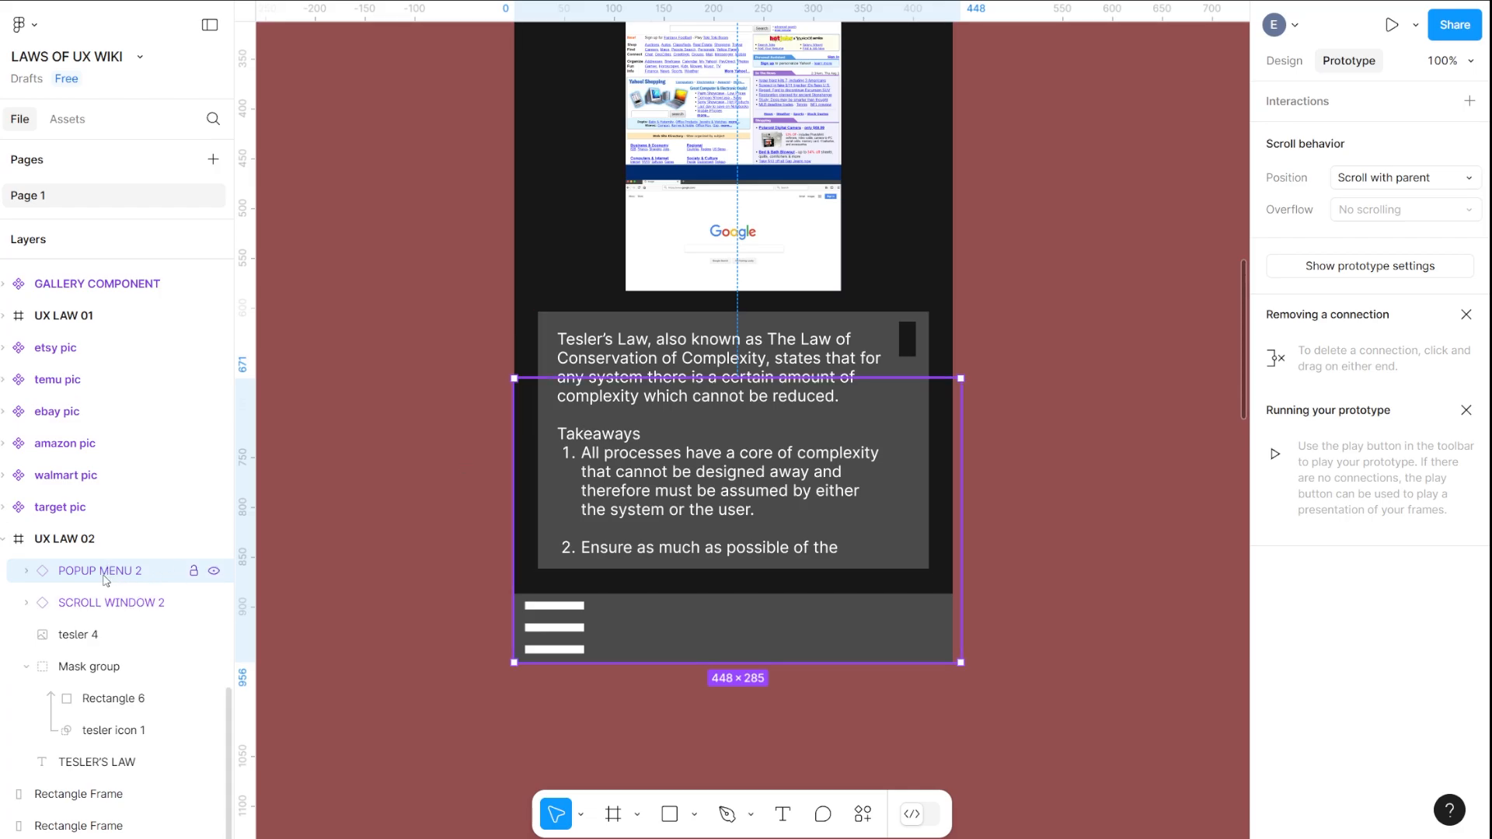
# Present the Tesler's Law prototype again with the device frame hidden
pyautogui.click(1393, 28)
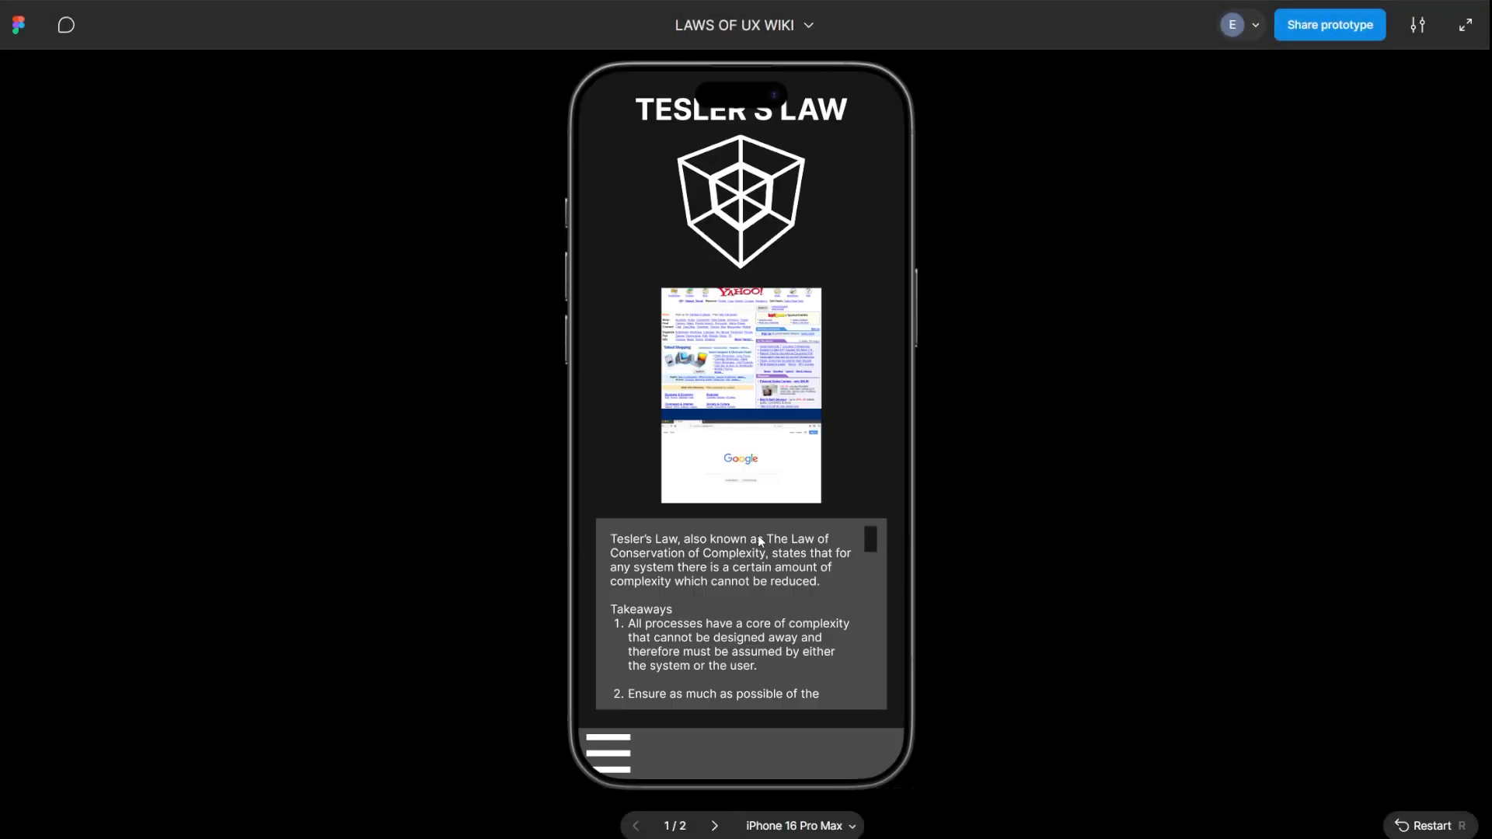
pyautogui.click(768, 827)
pyautogui.moveTo(785, 786)
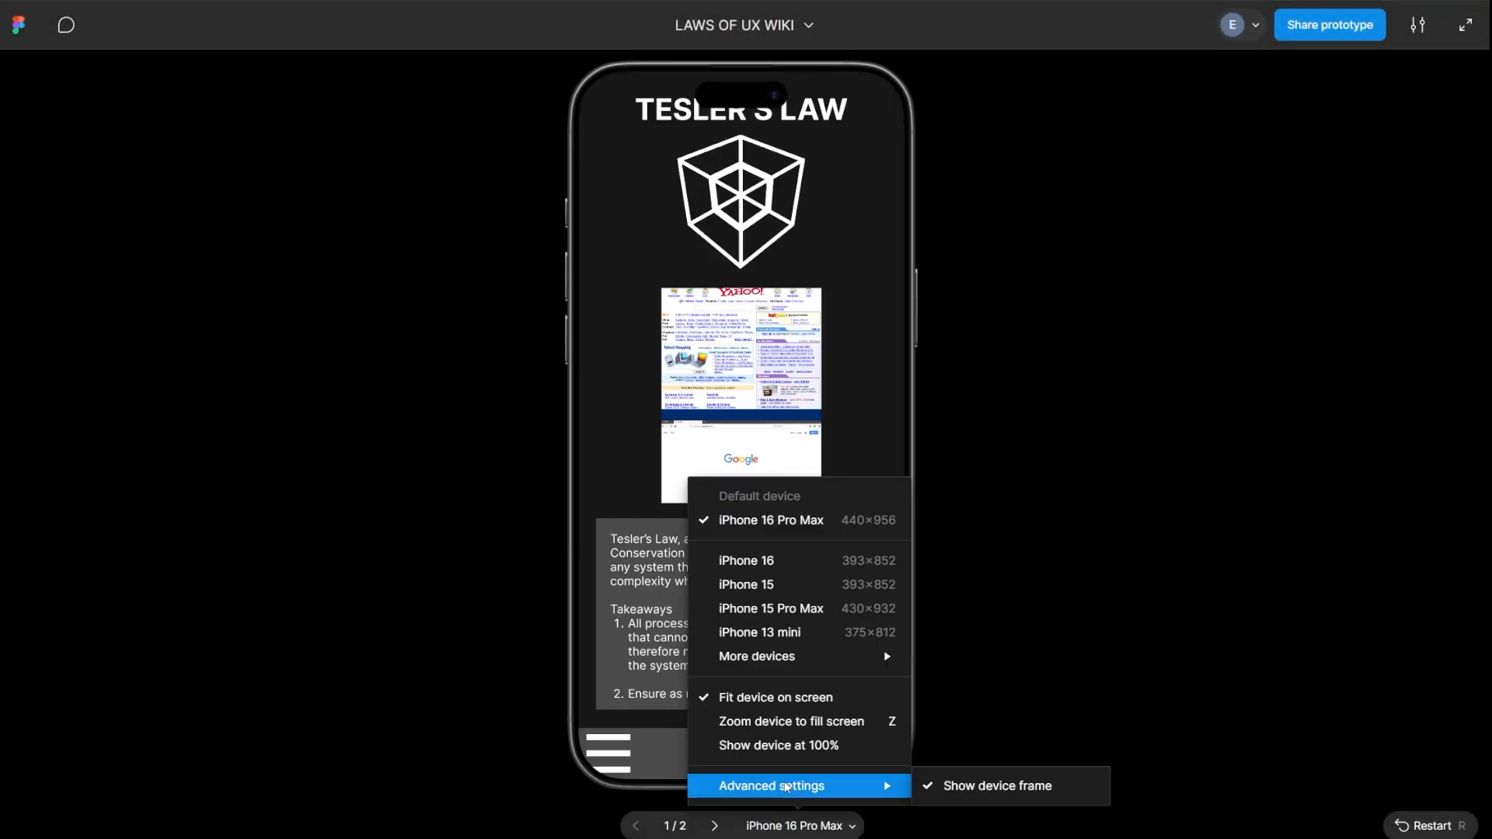
pyautogui.click(997, 788)
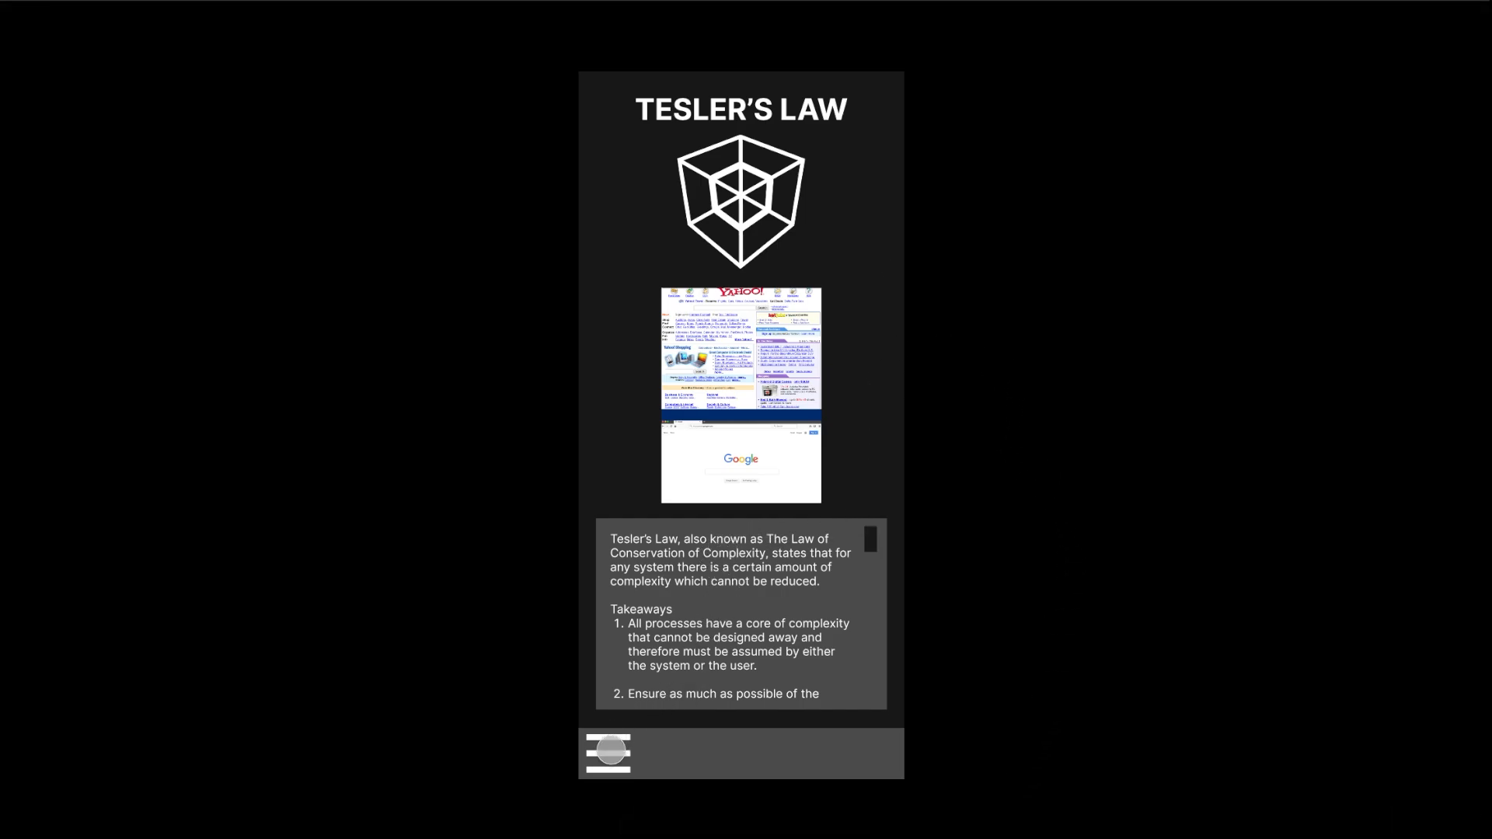
# Test opening and closing the hamburger menu and scrolling the description with its handle in the prototype
pyautogui.click(611, 750)
pyautogui.click(611, 751)
pyautogui.click(612, 752)
pyautogui.click(614, 755)
pyautogui.moveTo(871, 537); pyautogui.dragTo(876, 650)
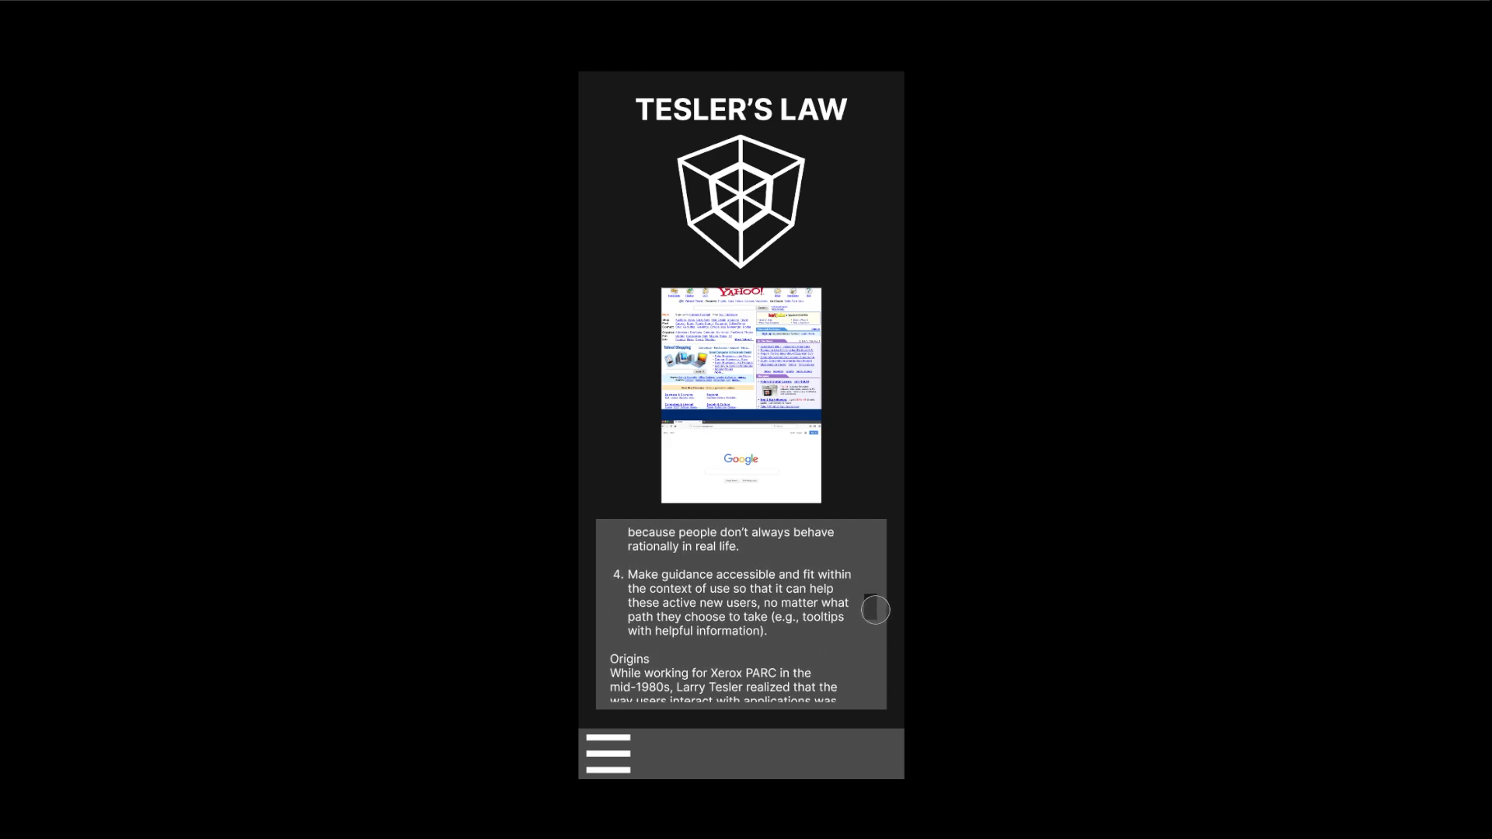
pyautogui.scroll(-5, 877, 628)
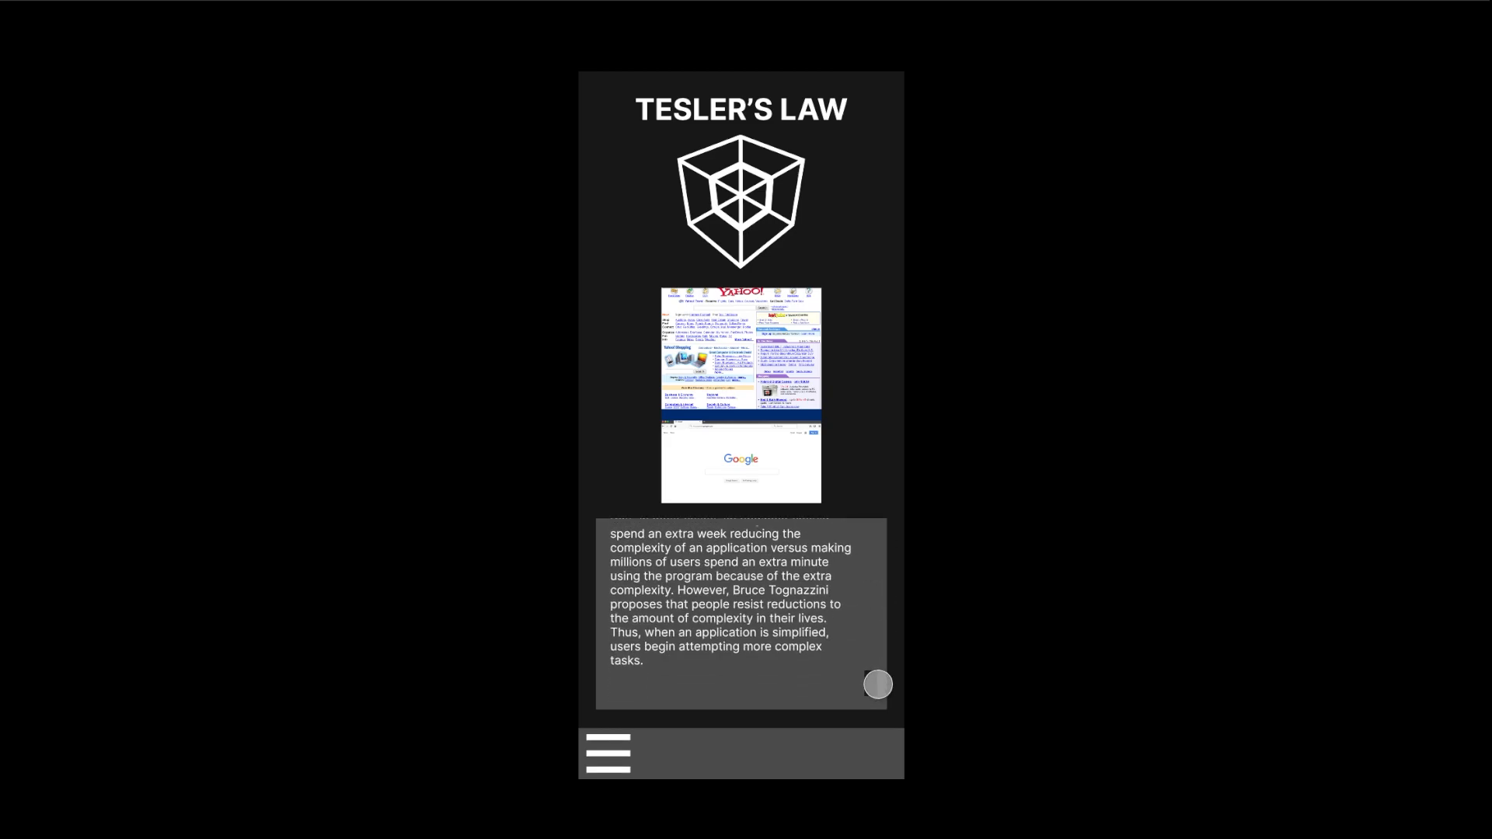
pyautogui.moveTo(871, 684)
pyautogui.mouseDown()
pyautogui.moveTo(872, 639)
pyautogui.moveTo(873, 684)
pyautogui.moveTo(869, 663)
pyautogui.mouseUp()
pyautogui.scroll(-3, 877, 643)
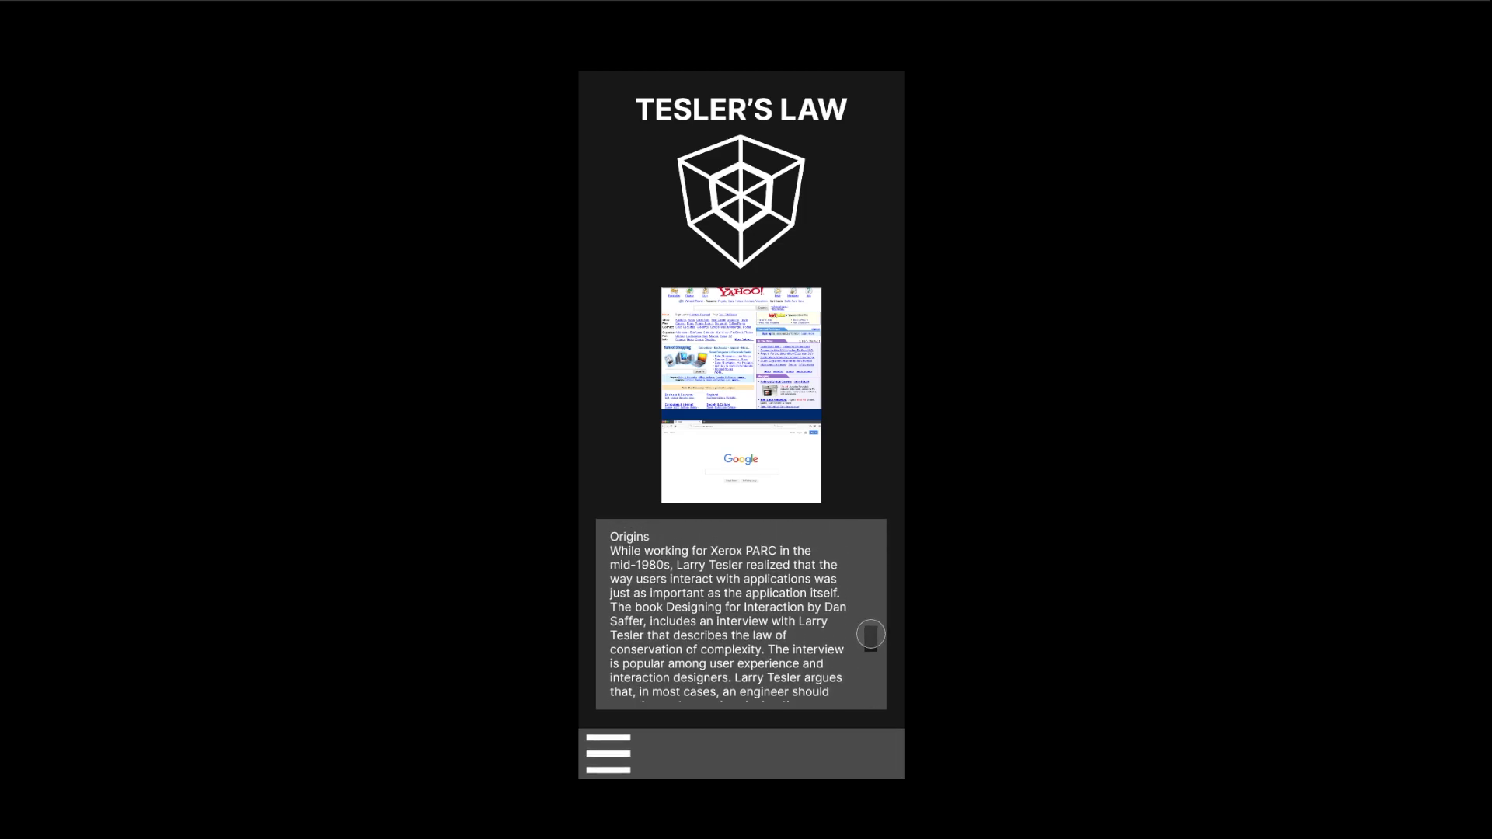
# Test scrolling and dragging the Tesler's Law text window in the prototype preview and return to the editor
pyautogui.scroll(-3, 878, 646)
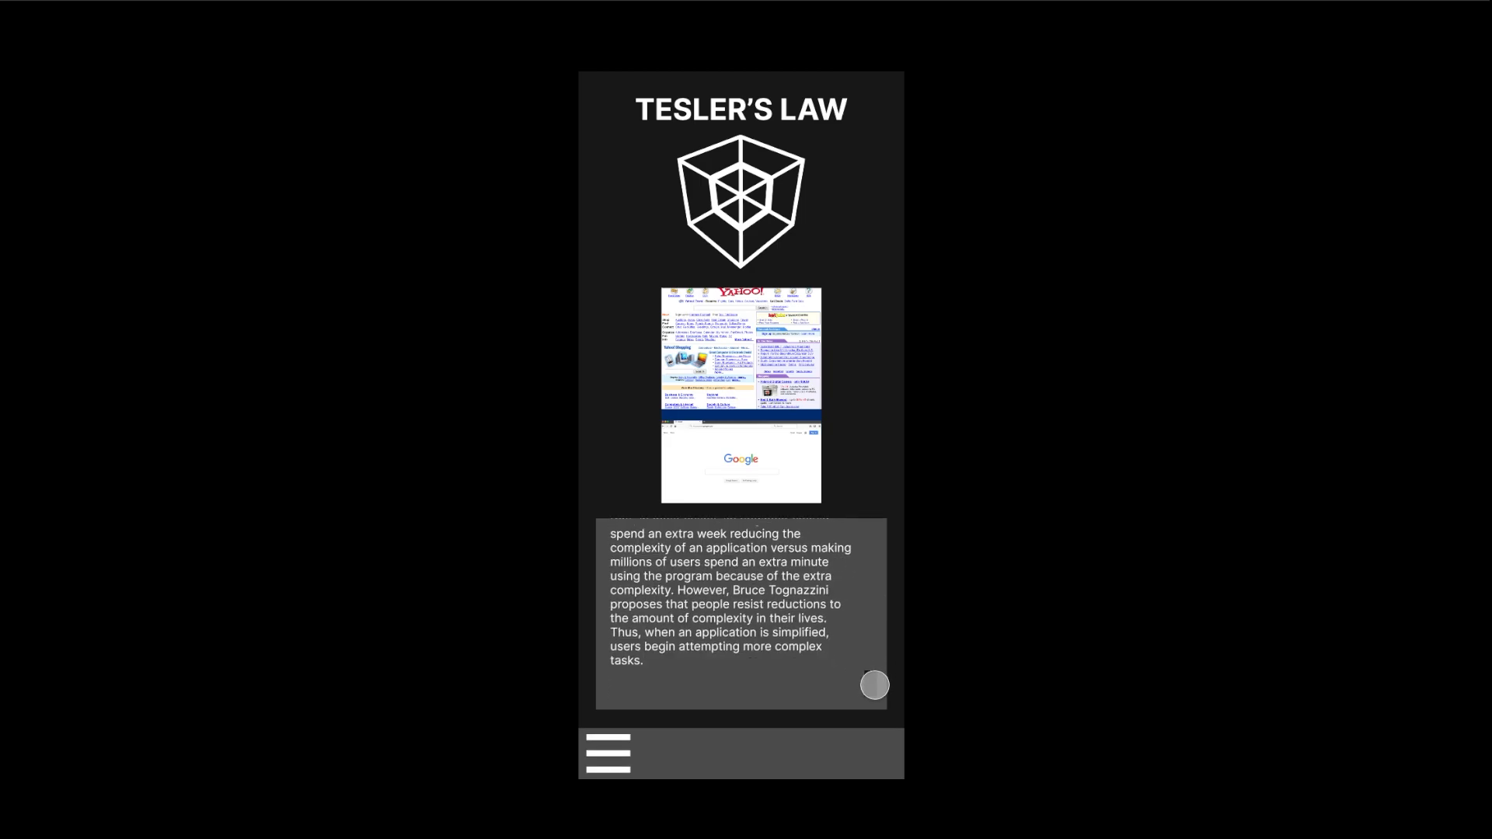
pyautogui.moveTo(869, 684); pyautogui.dragTo(881, 605)
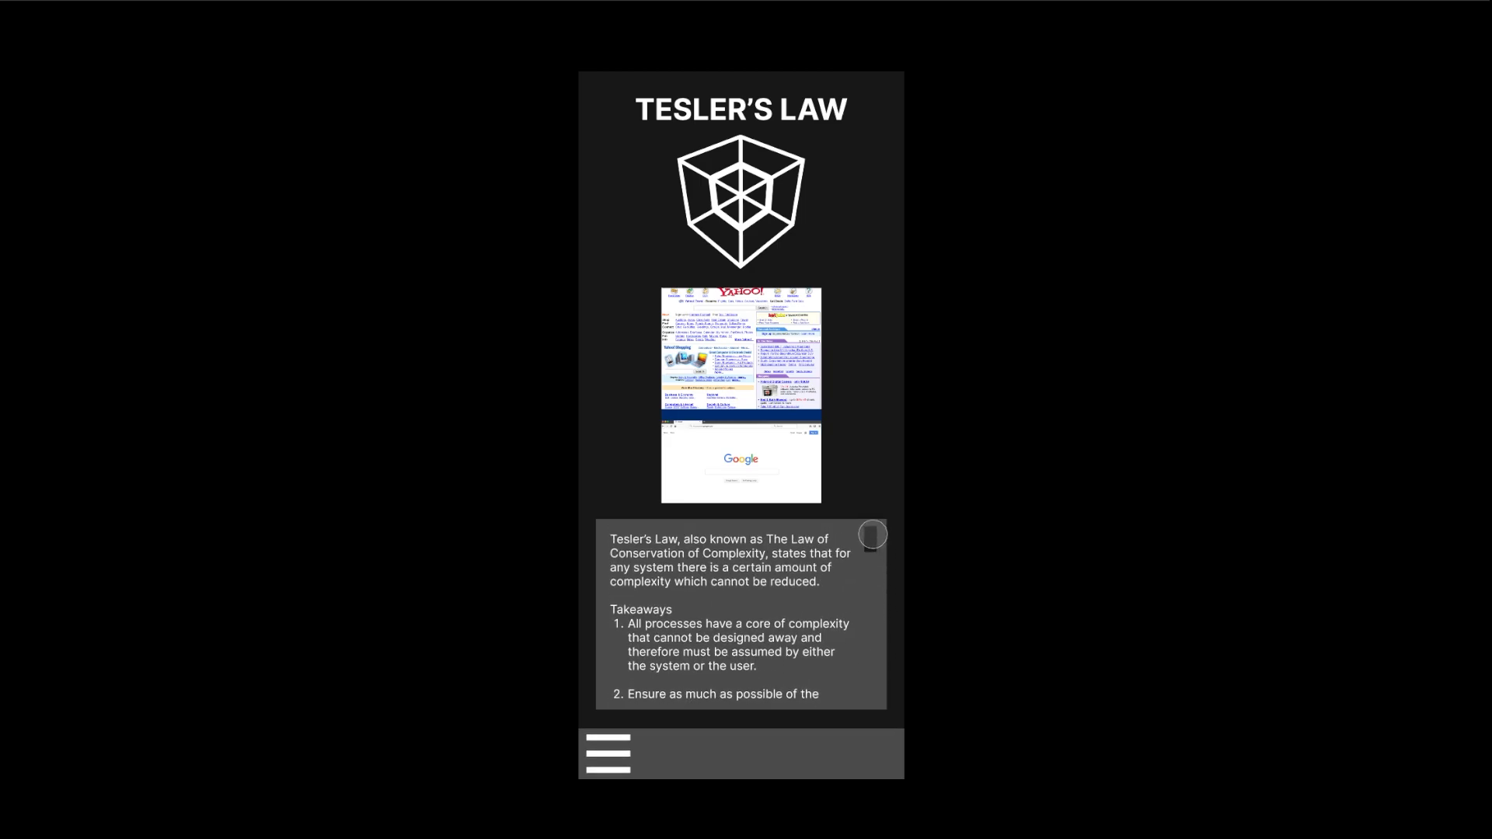
pyautogui.scroll(-5, 714, 644)
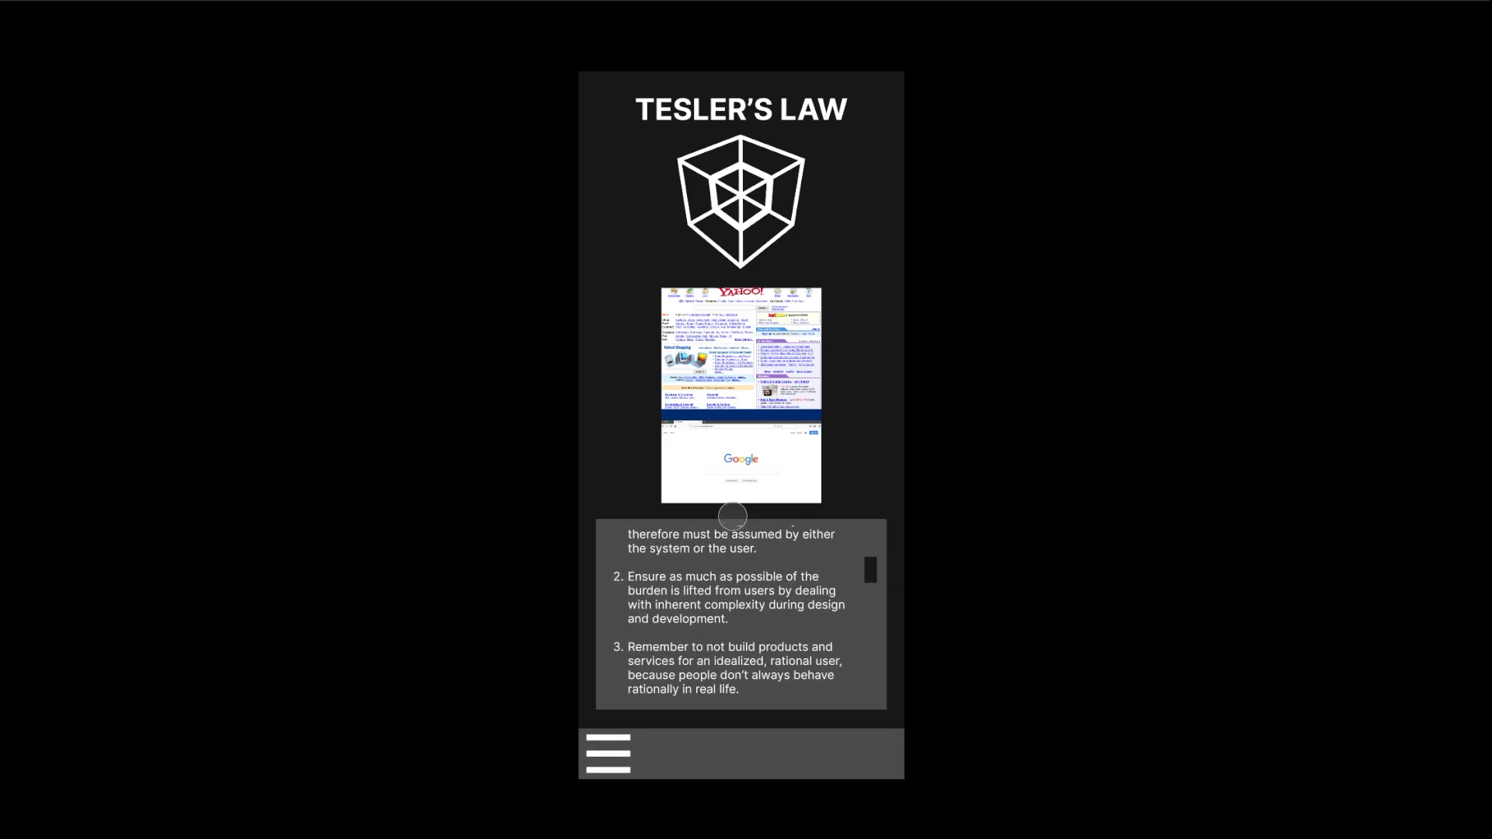
pyautogui.scroll(-5, 743, 606)
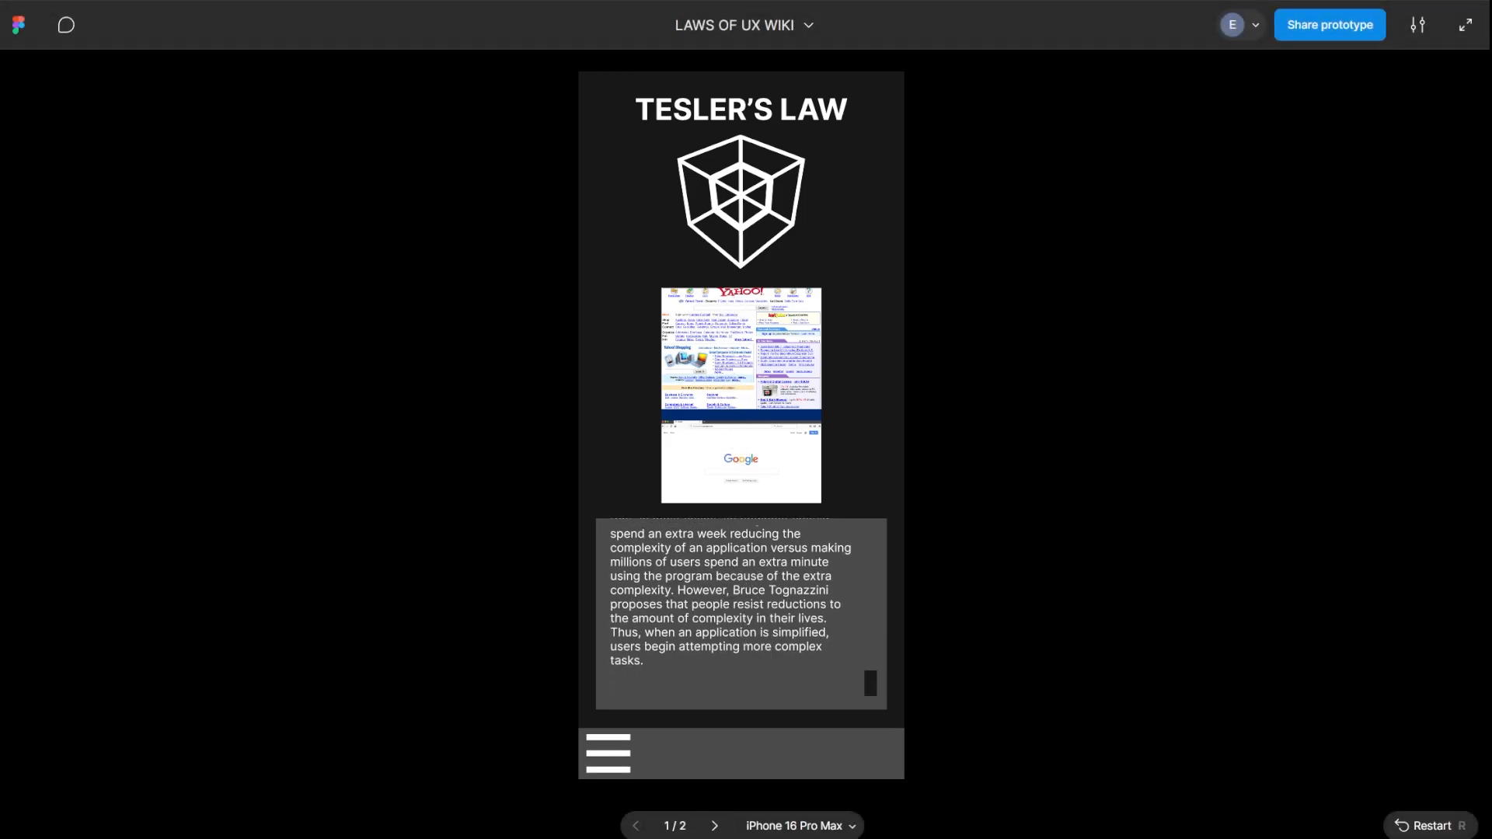
pyautogui.hotkey('ctrl', 'w')
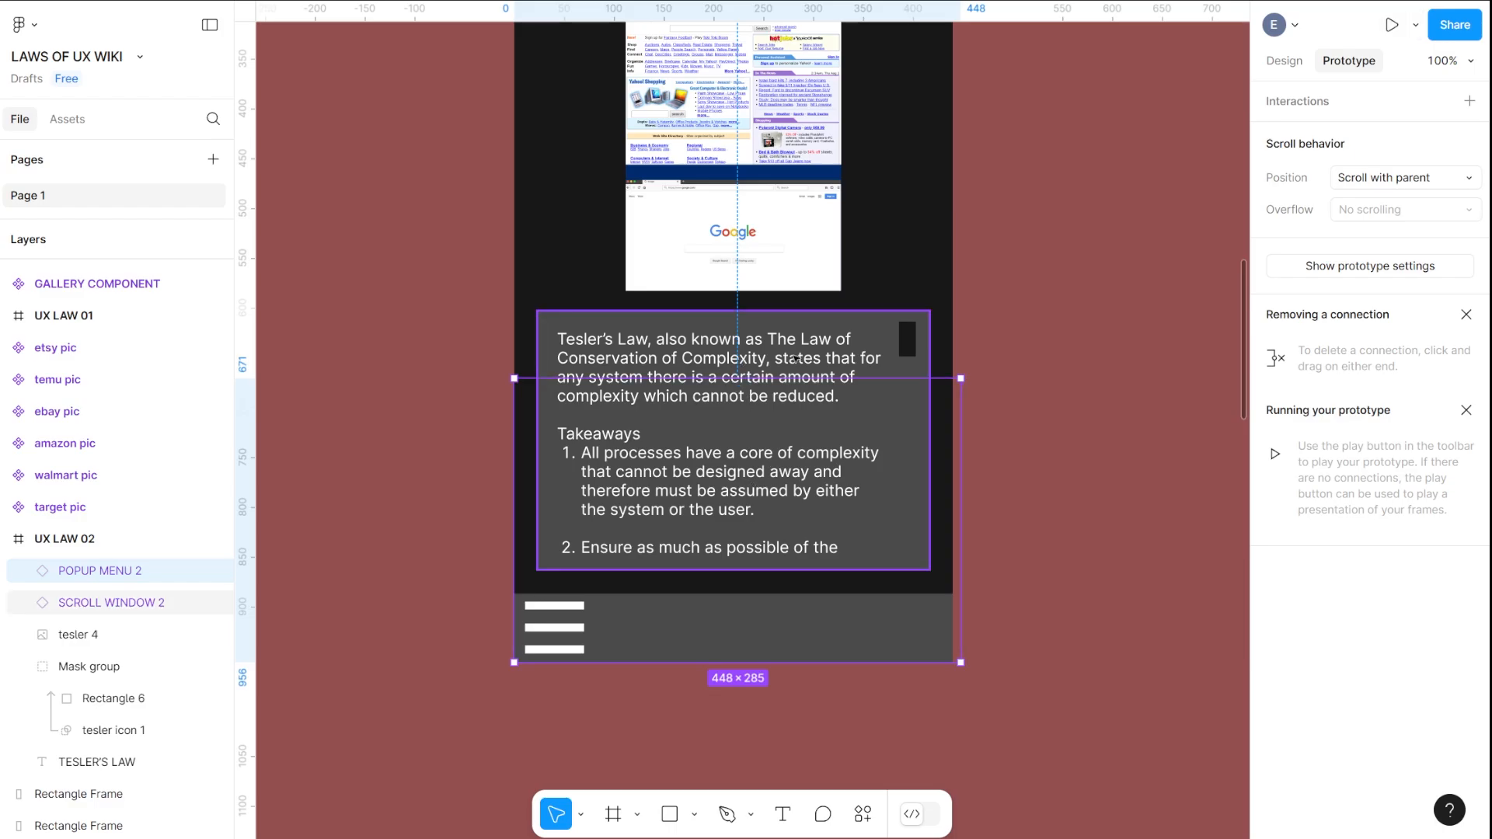
# Remove the existing drag interaction from the Tesler's Law text in Variant2 of the SCROLL WINDOW 2 component
pyautogui.hscroll(15, 798, 360)
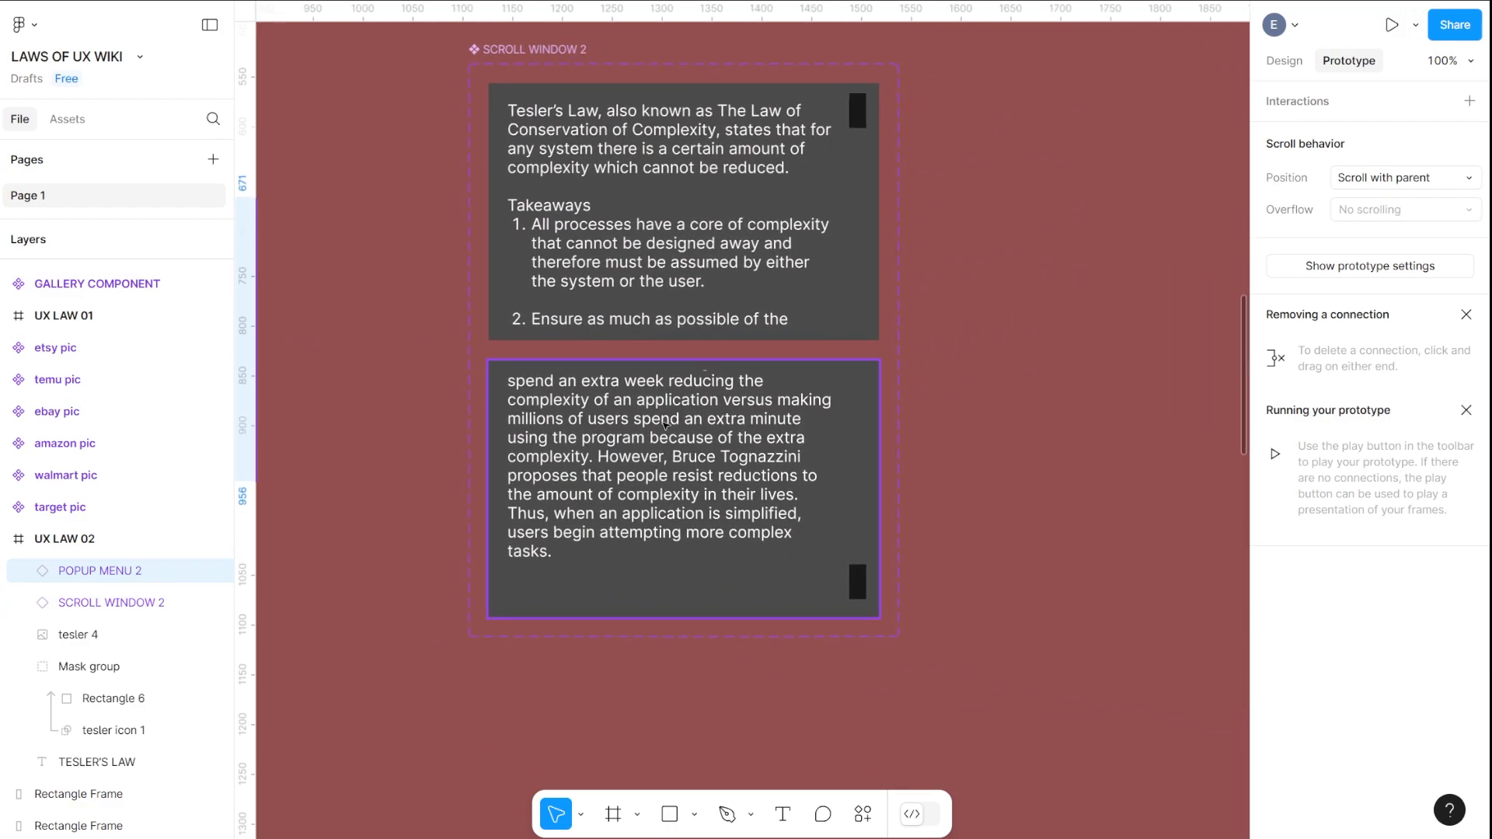
pyautogui.click(690, 476)
pyautogui.doubleClick(649, 478)
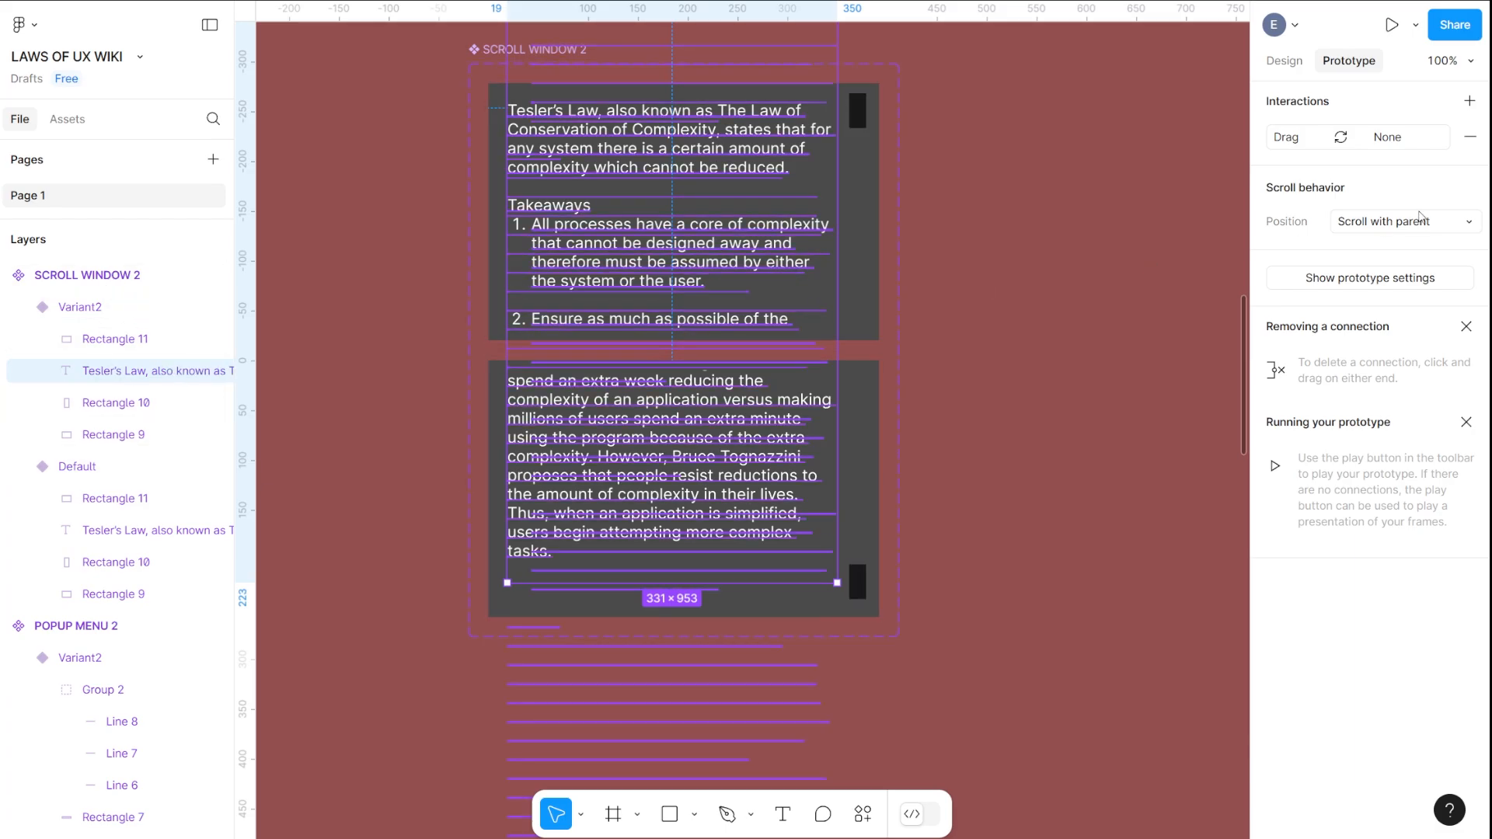
pyautogui.click(1314, 138)
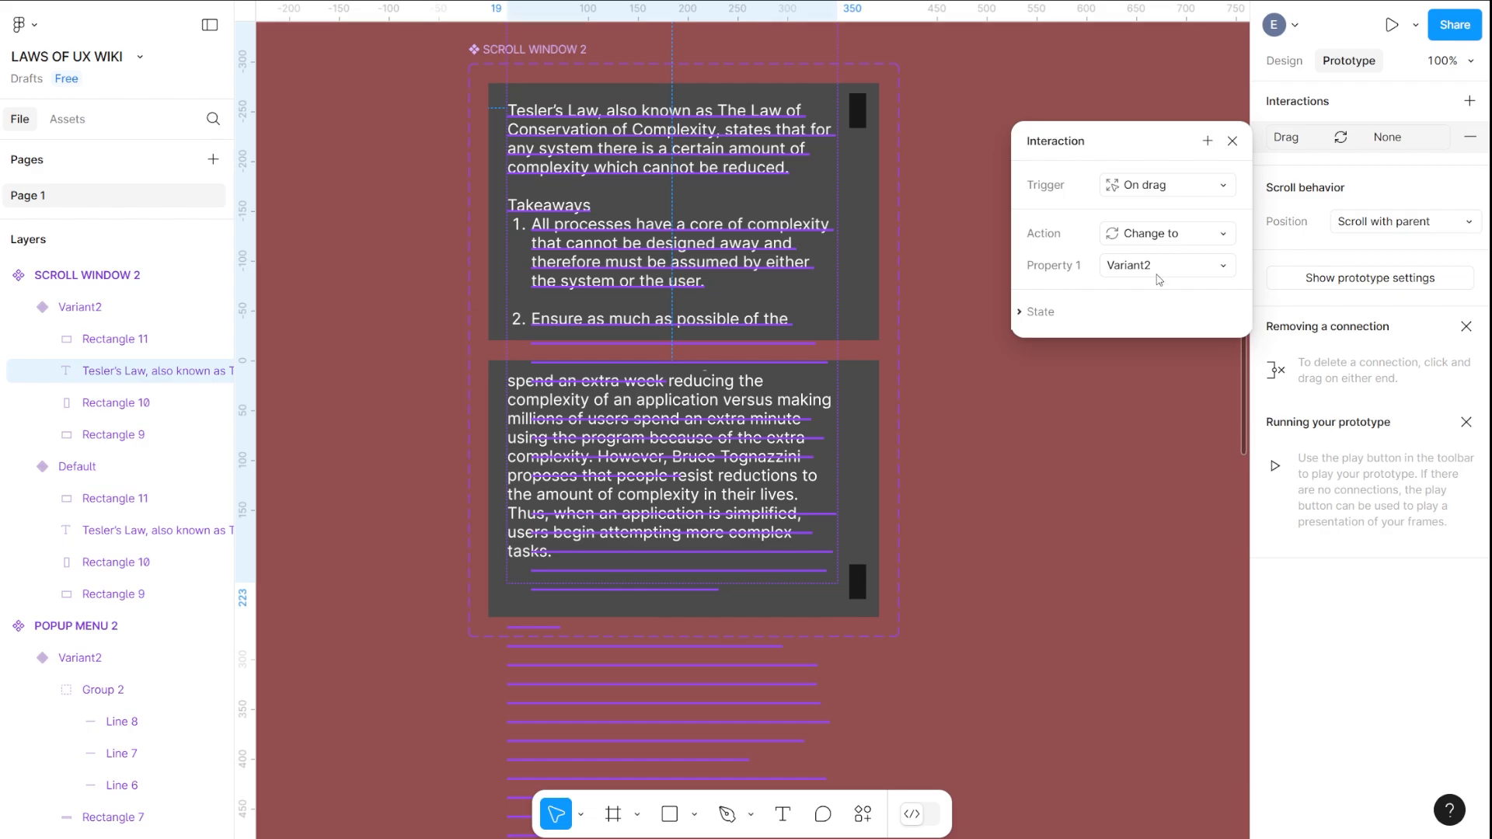
pyautogui.click(1161, 432)
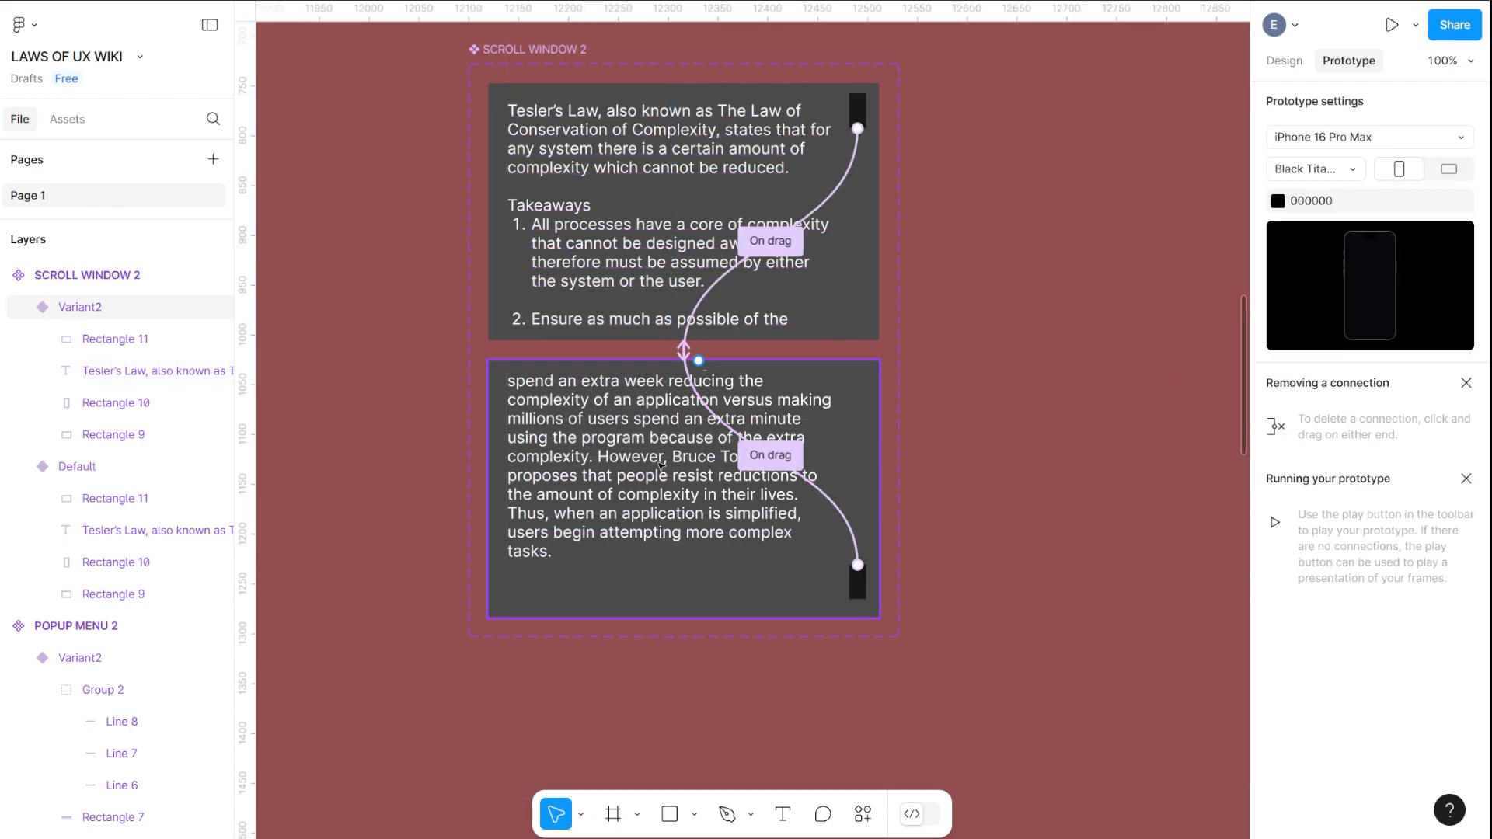
pyautogui.click(129, 373)
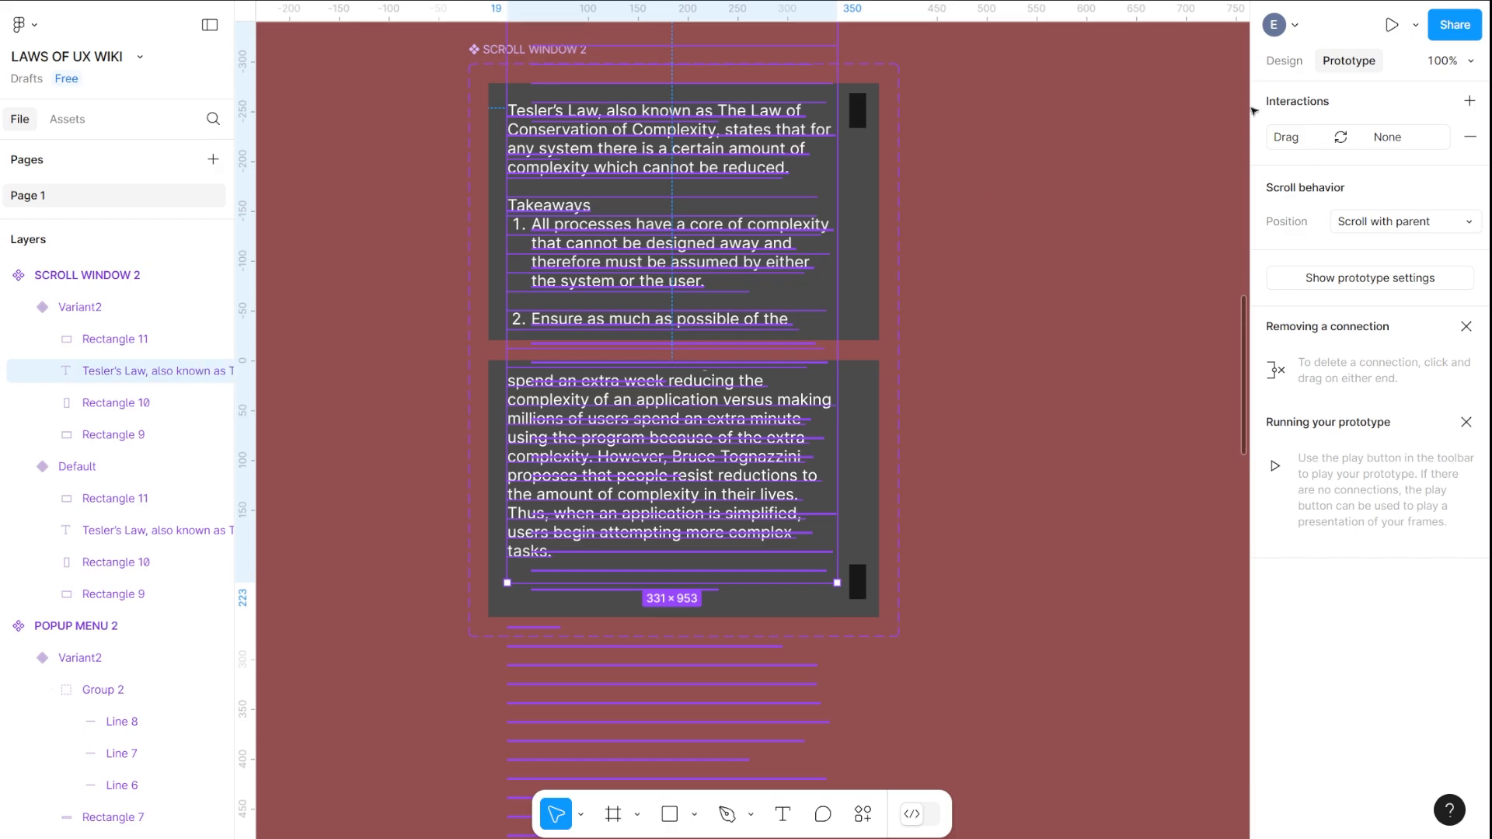
pyautogui.click(1469, 138)
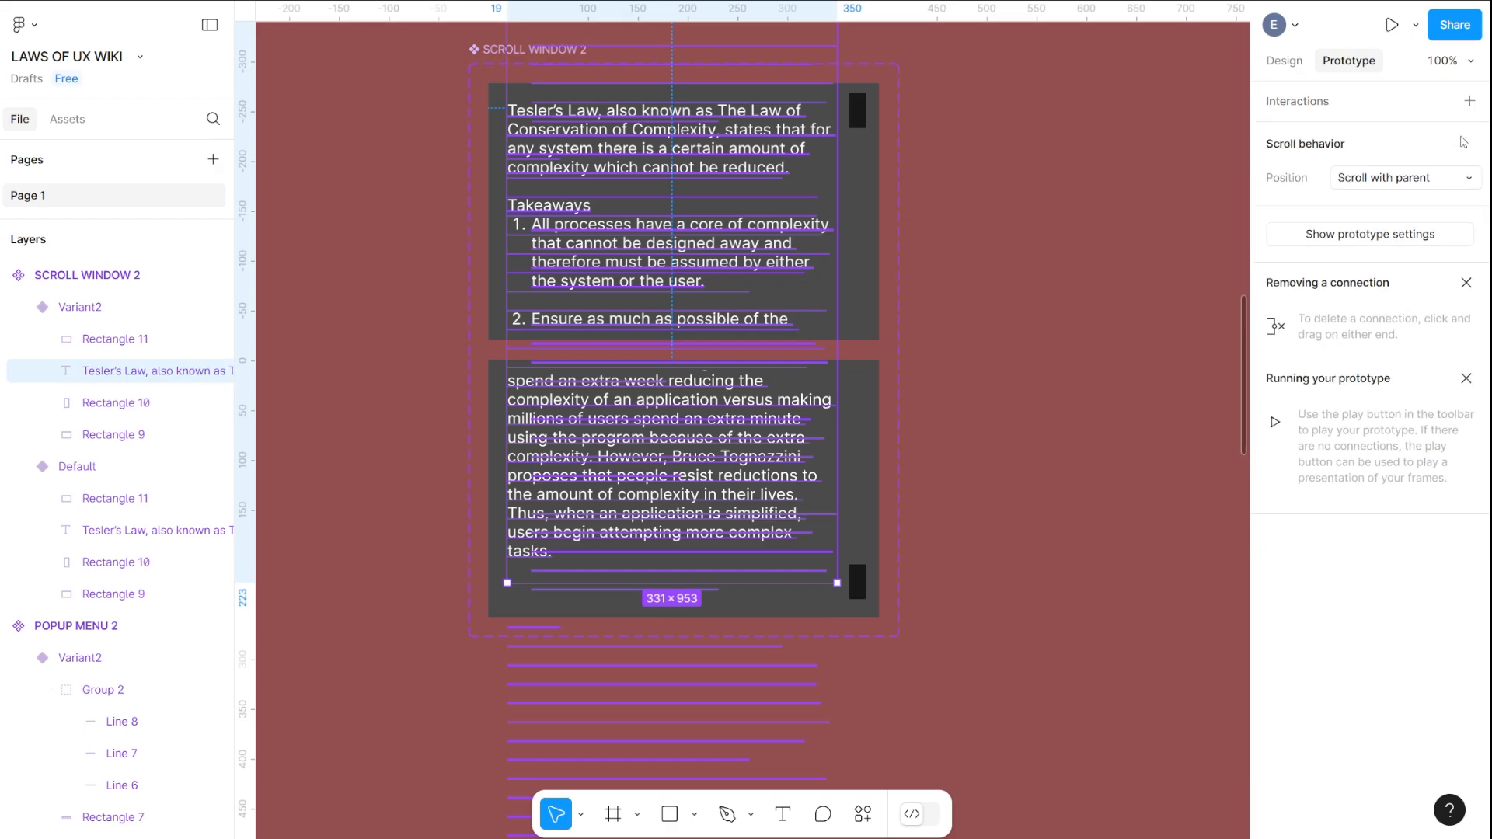
# Add an On drag interaction to the Variant2 text that changes to Default with Smart animate, Ease out and 300ms
pyautogui.click(1469, 101)
pyautogui.click(1166, 185)
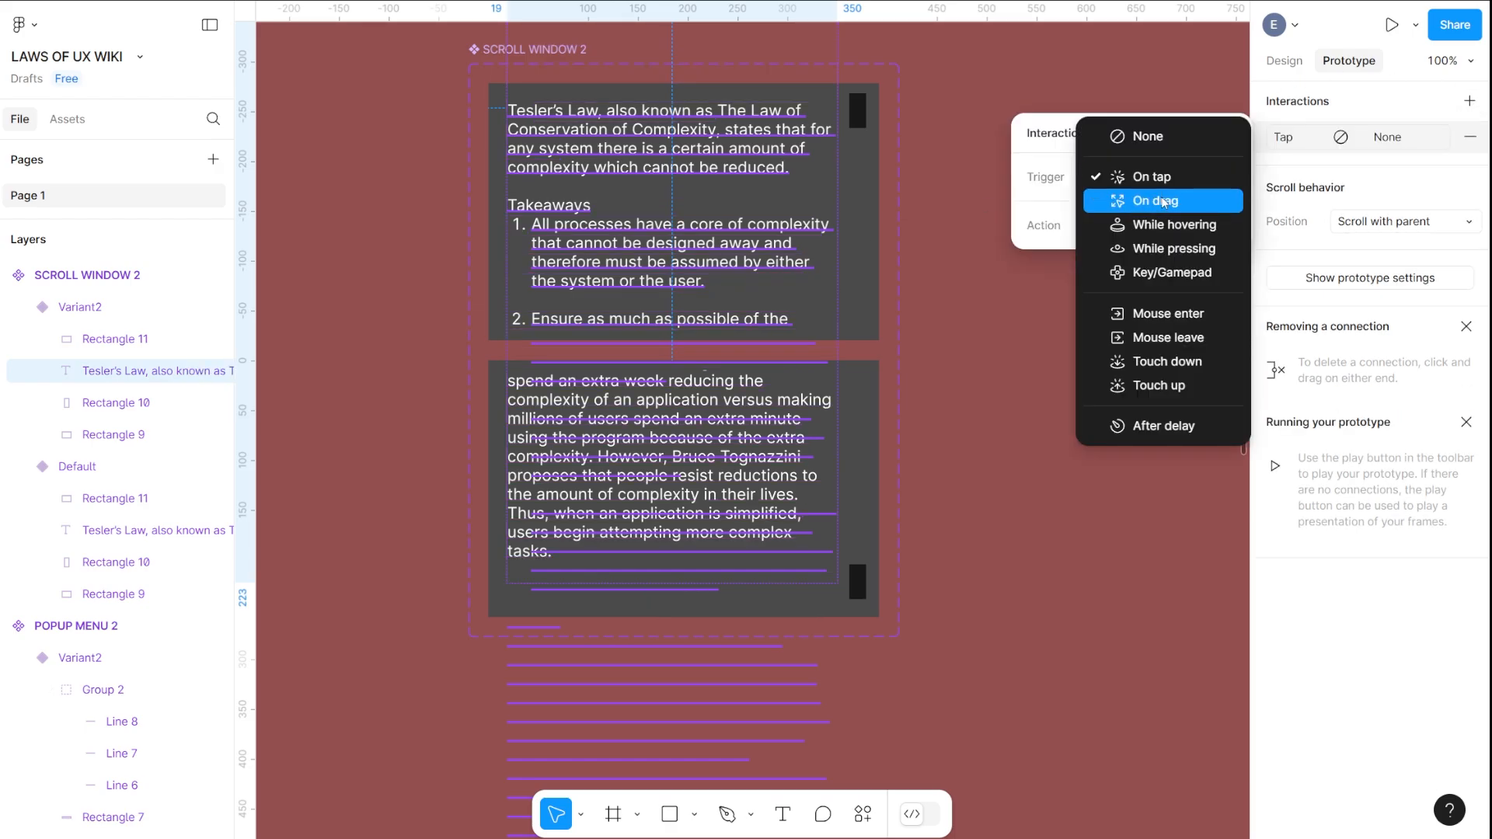
pyautogui.click(1162, 200)
pyautogui.click(1156, 226)
pyautogui.click(1162, 290)
pyautogui.click(1165, 258)
pyautogui.click(1158, 233)
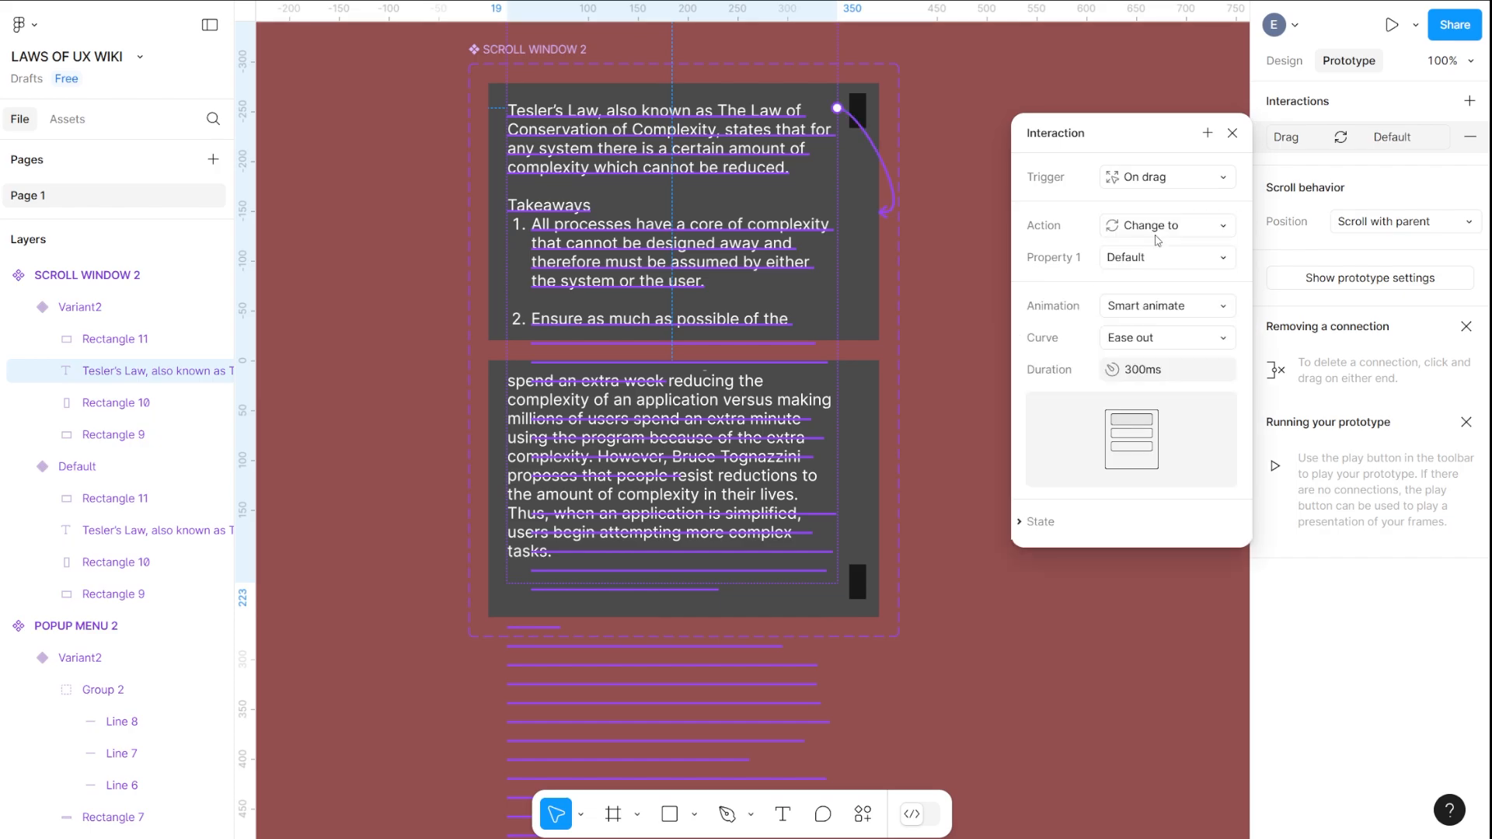
pyautogui.click(1234, 133)
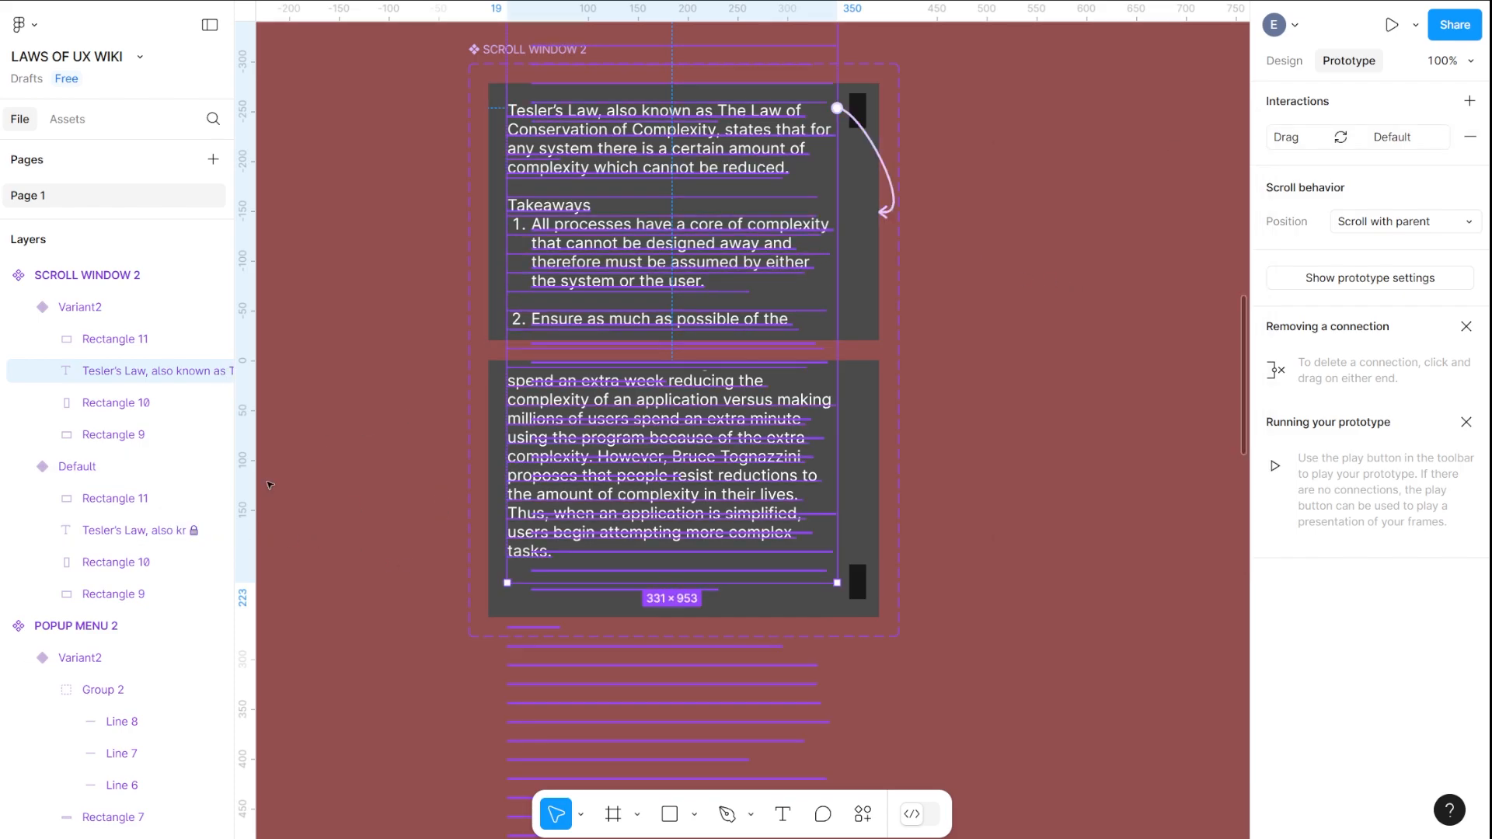
# Unlock the Tesler's Law text in the Default variant and review its drag interaction settings
pyautogui.click(193, 530)
pyautogui.click(160, 532)
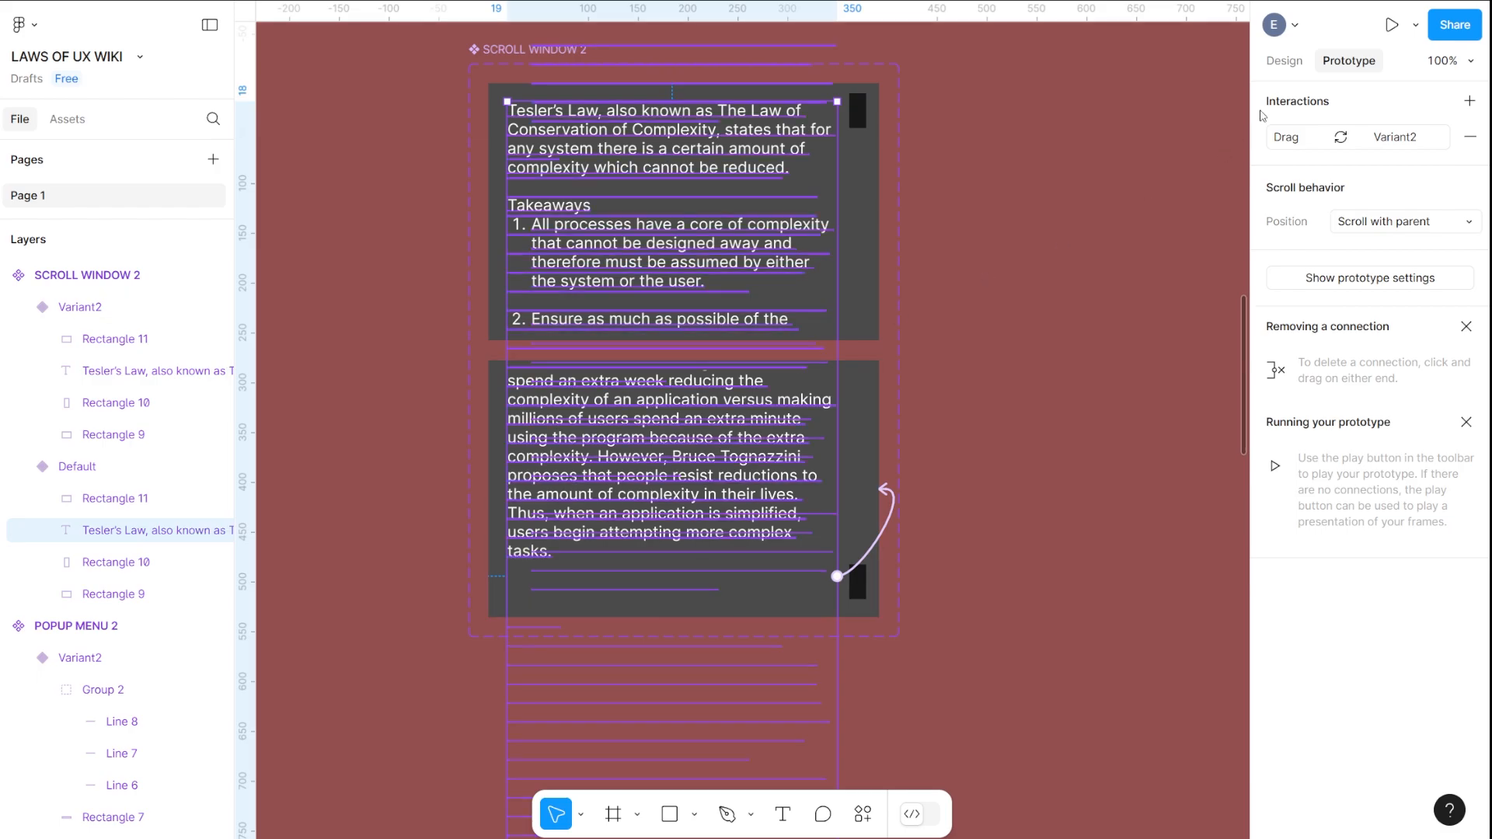
pyautogui.click(1319, 139)
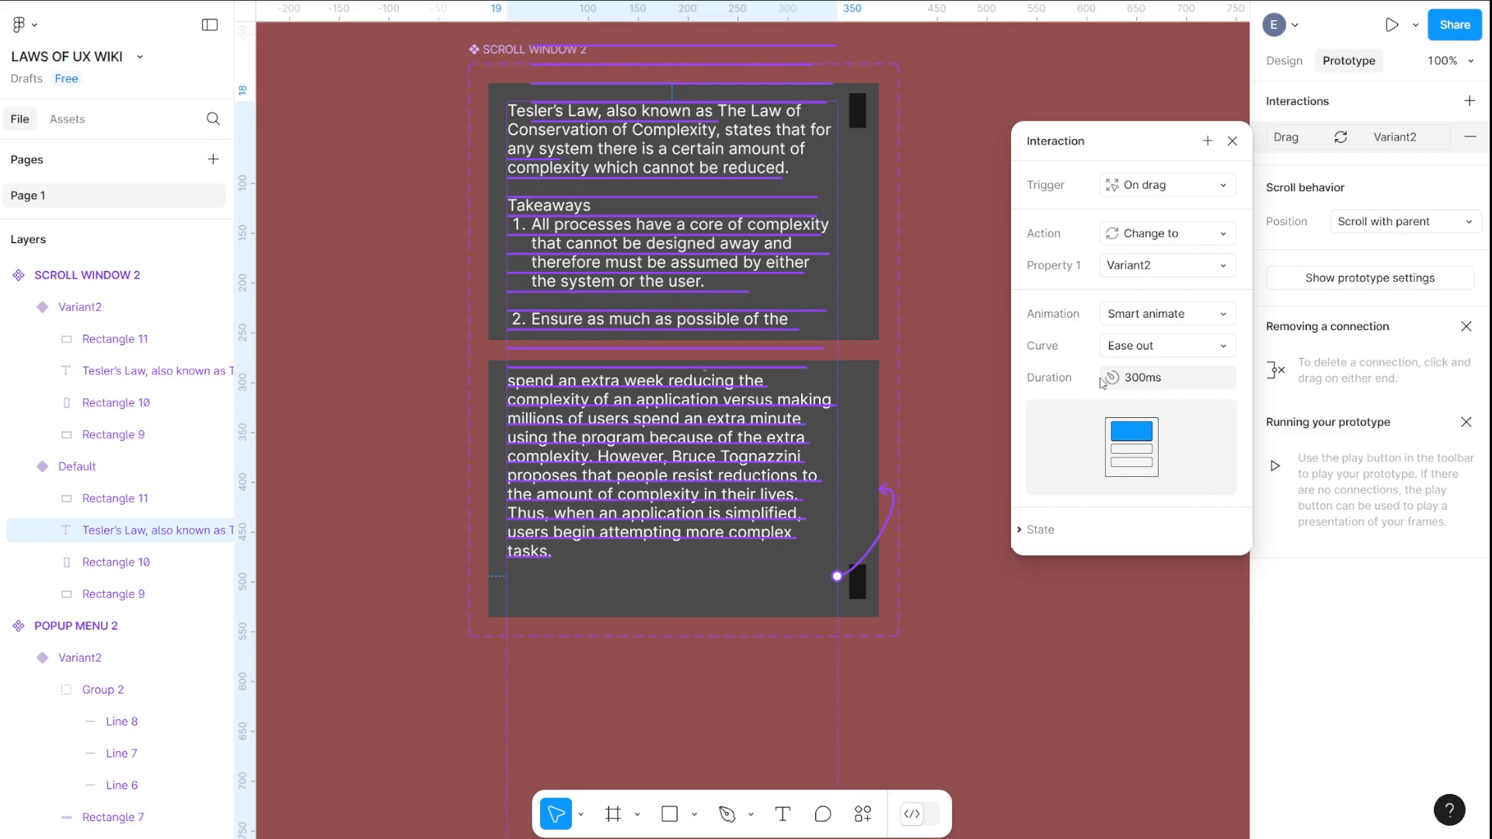
pyautogui.click(1233, 141)
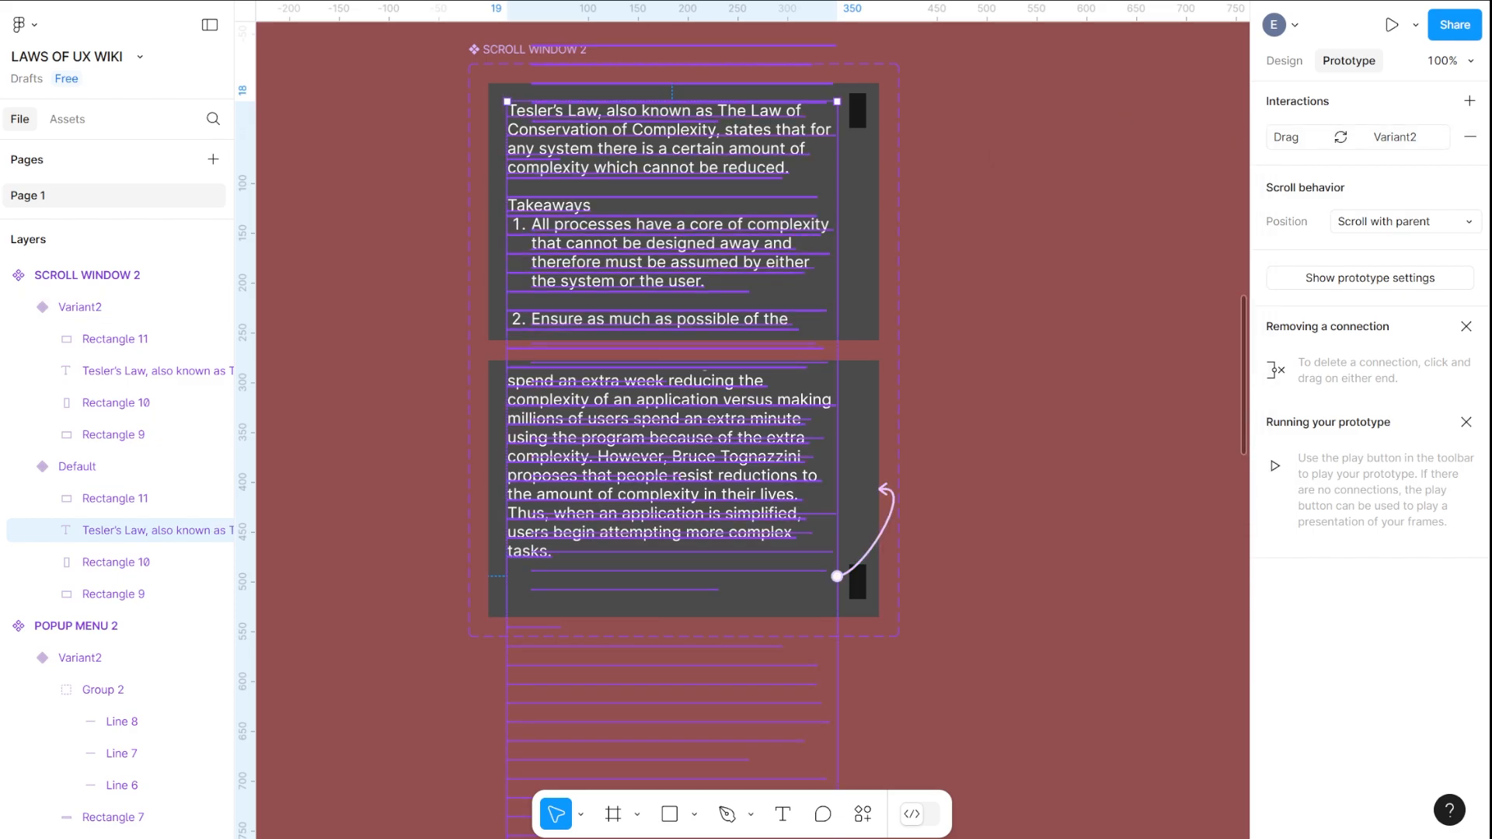
# Preview the UX LAW 02 frame as a prototype with the device frame hidden
pyautogui.moveTo(422, 171); pyautogui.dragTo(1126, 250)
pyautogui.moveTo(680, 232); pyautogui.dragTo(1158, 549)
pyautogui.moveTo(945, 295); pyautogui.dragTo(886, 513)
pyautogui.click(540, 130)
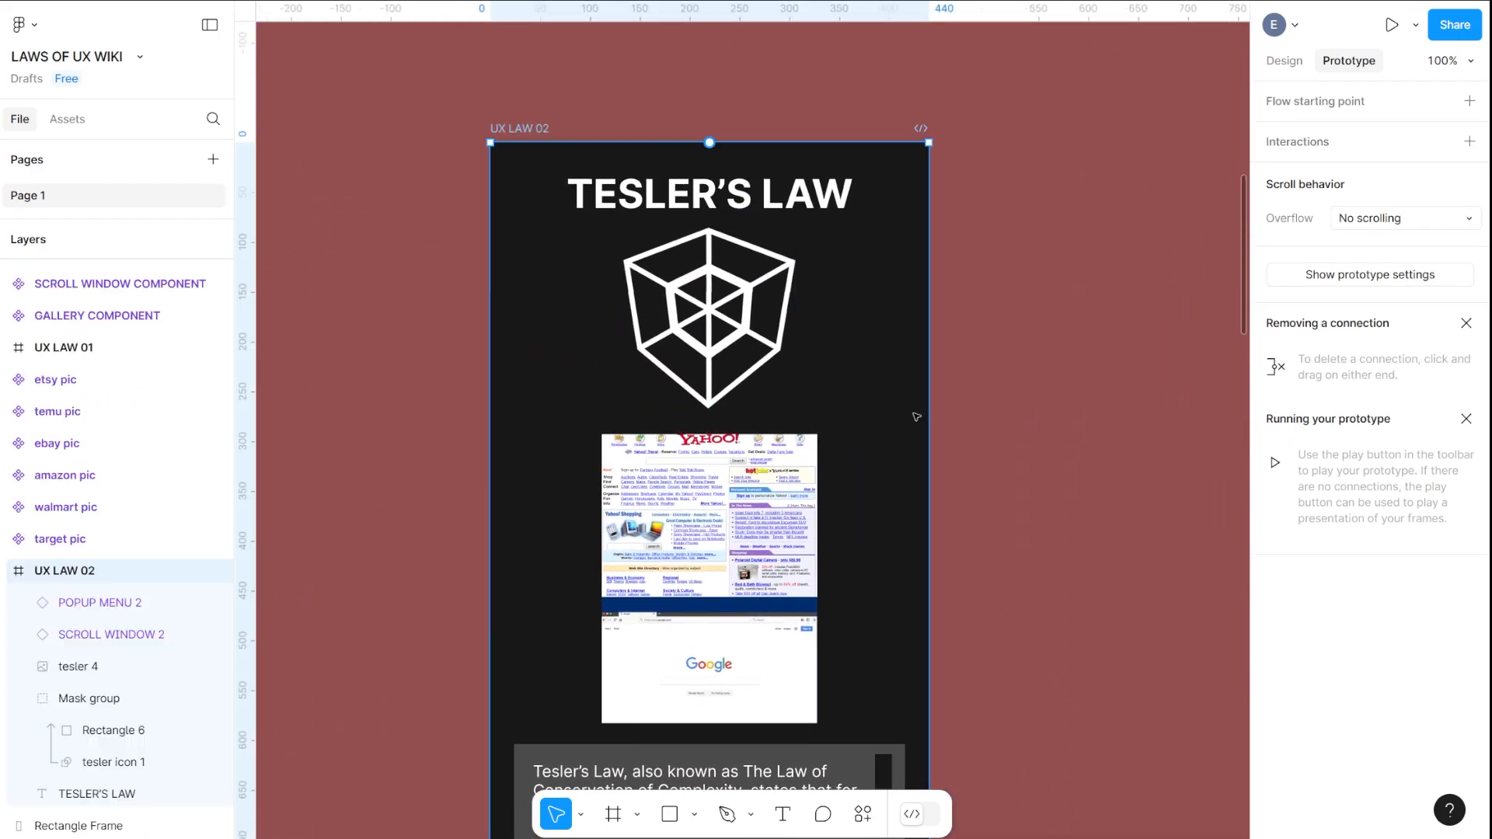
pyautogui.scroll(-5, 1042, 466)
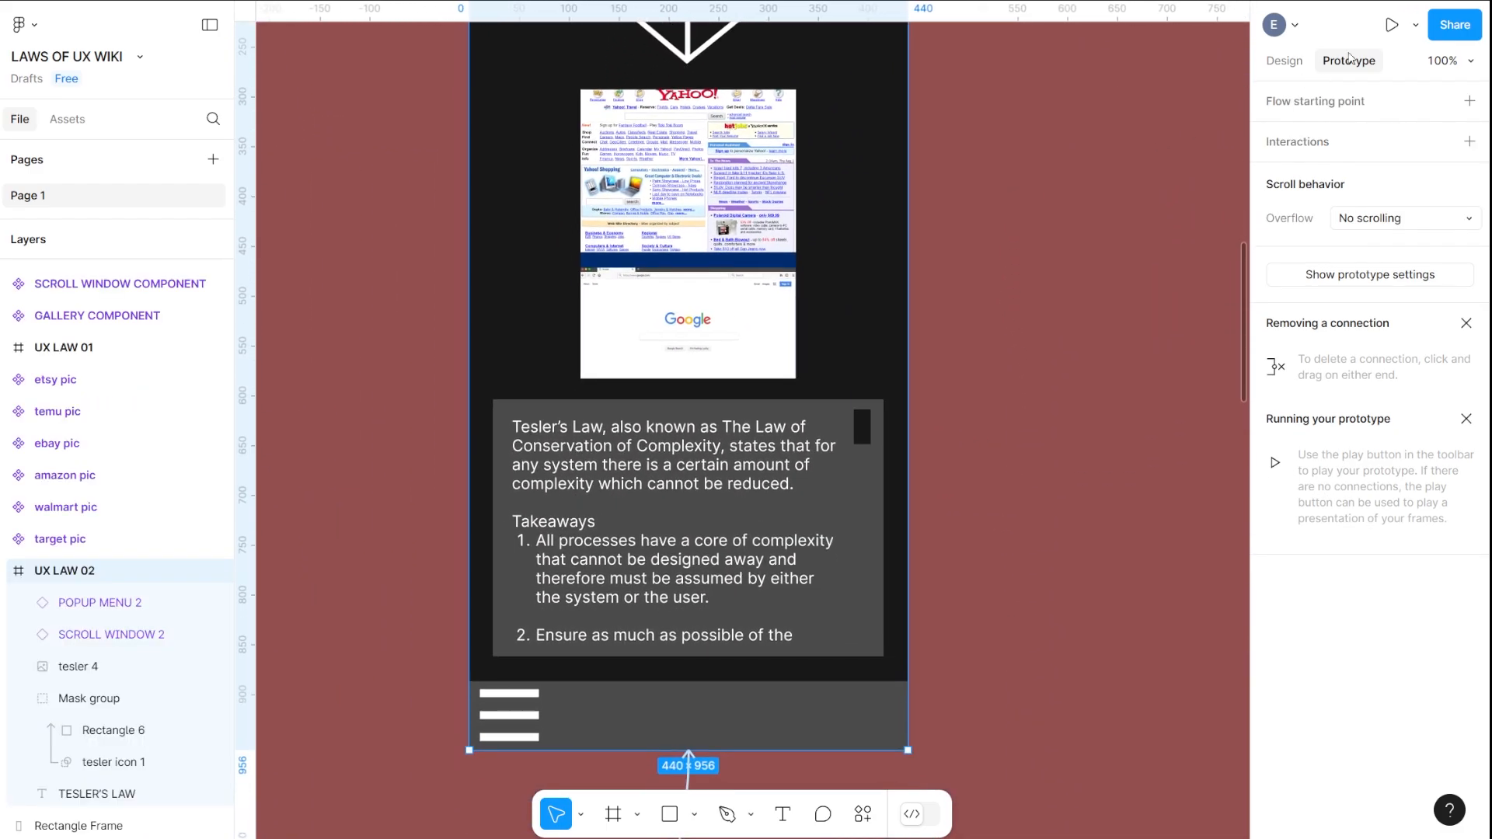
pyautogui.click(1392, 24)
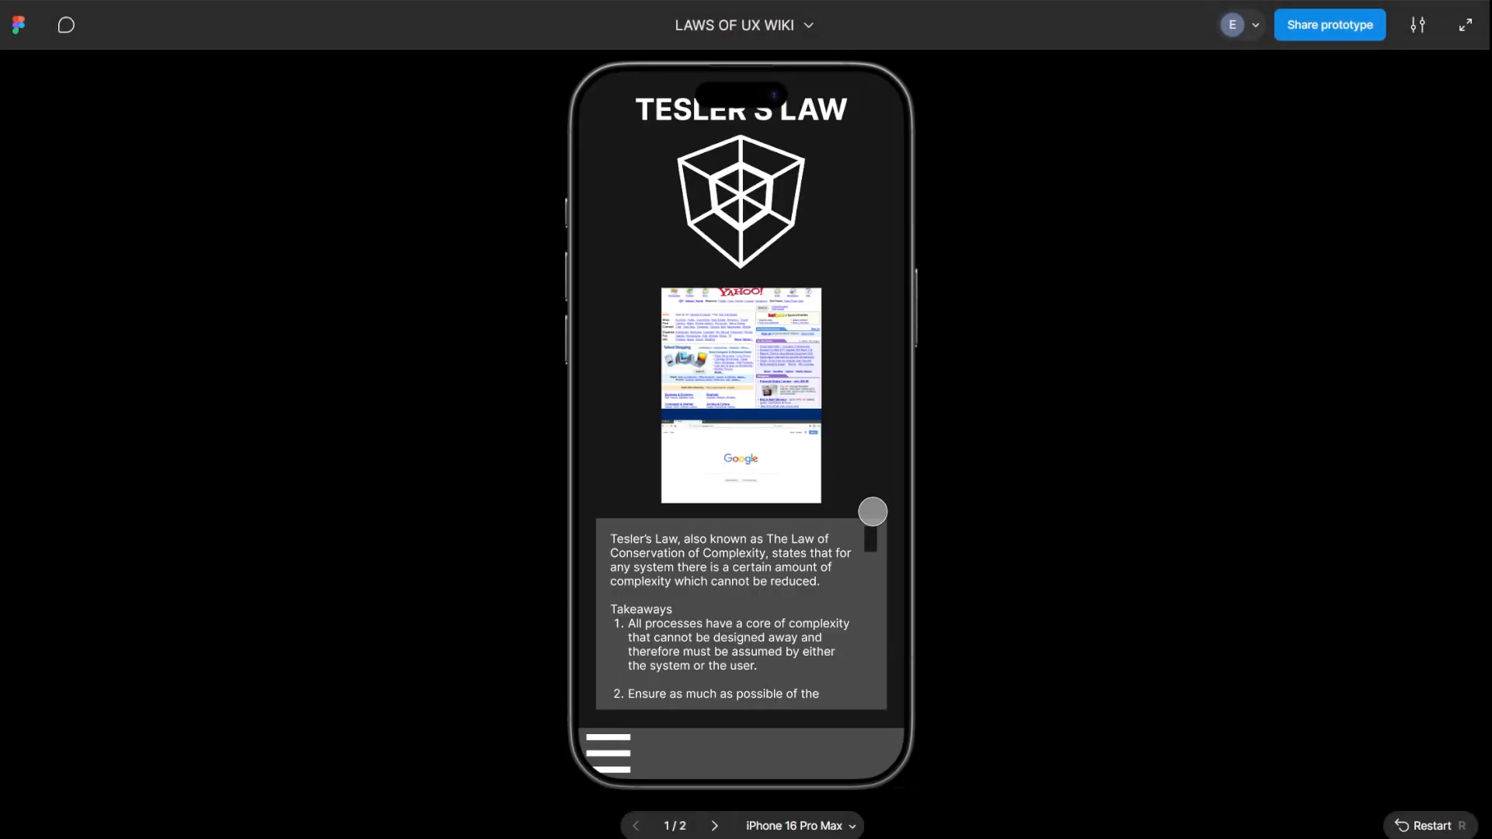
pyautogui.click(793, 826)
pyautogui.moveTo(850, 785)
pyautogui.click(1011, 779)
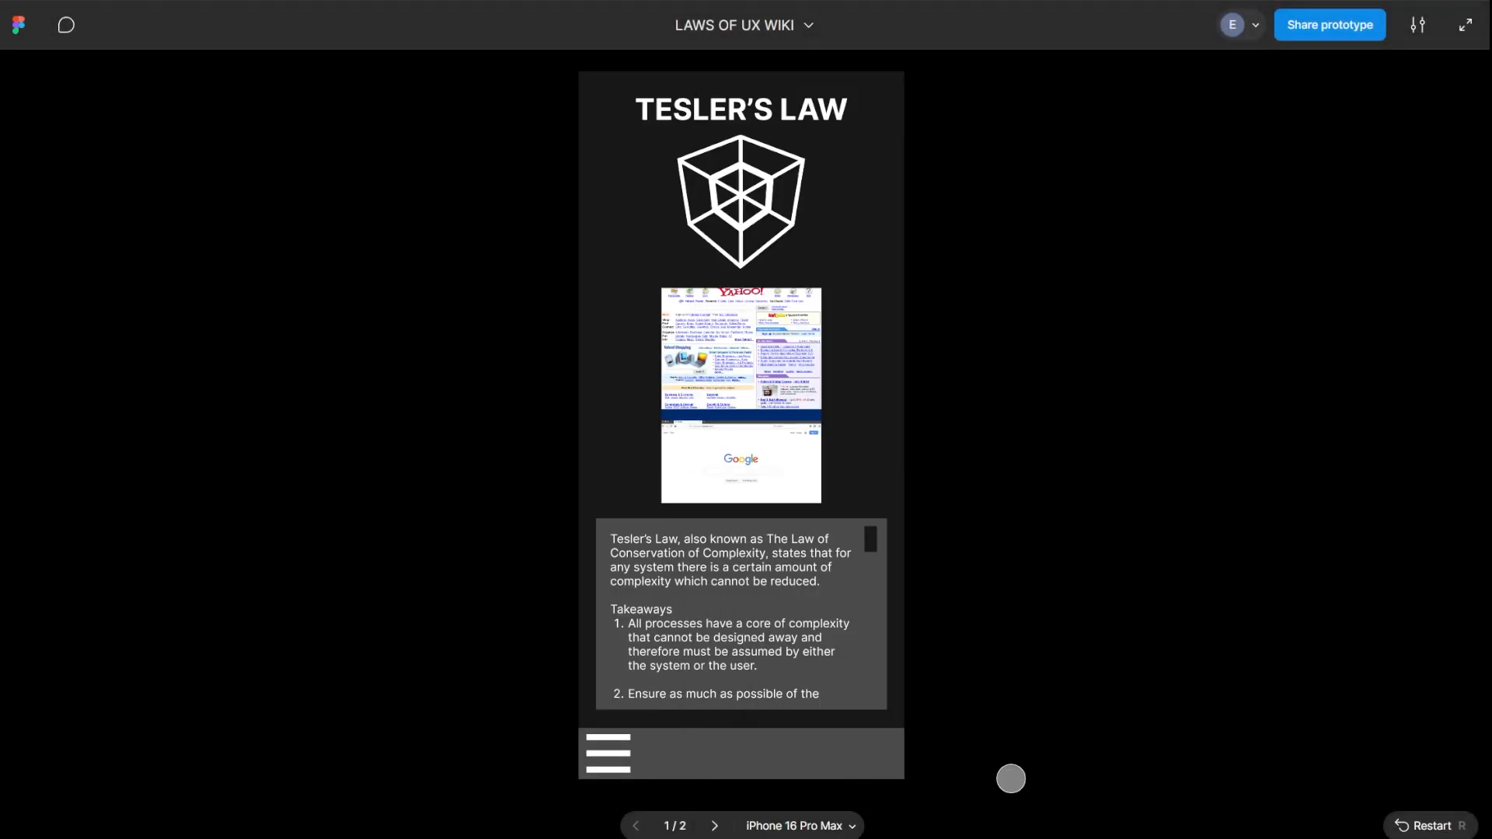
# Test dragging the scroll handle and the text in the preview's scroll window, and return to the editor
pyautogui.moveTo(871, 537); pyautogui.dragTo(871, 690)
pyautogui.moveTo(741, 566); pyautogui.dragTo(760, 773)
pyautogui.moveTo(746, 538); pyautogui.dragTo(768, 731)
pyautogui.moveTo(760, 585); pyautogui.dragTo(766, 832)
pyautogui.moveTo(762, 579); pyautogui.dragTo(760, 778)
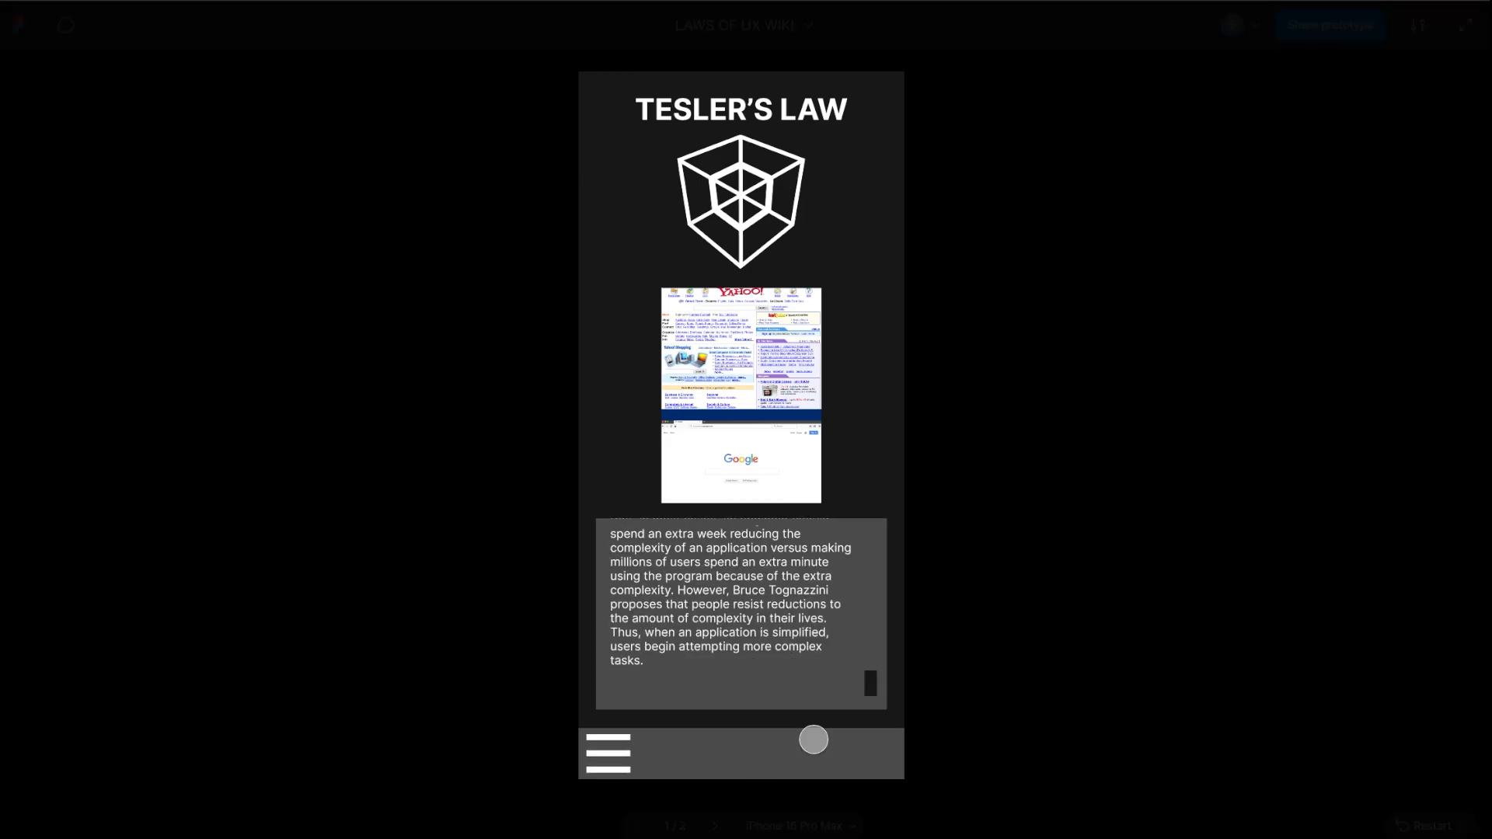
pyautogui.moveTo(743, 533); pyautogui.dragTo(747, 803)
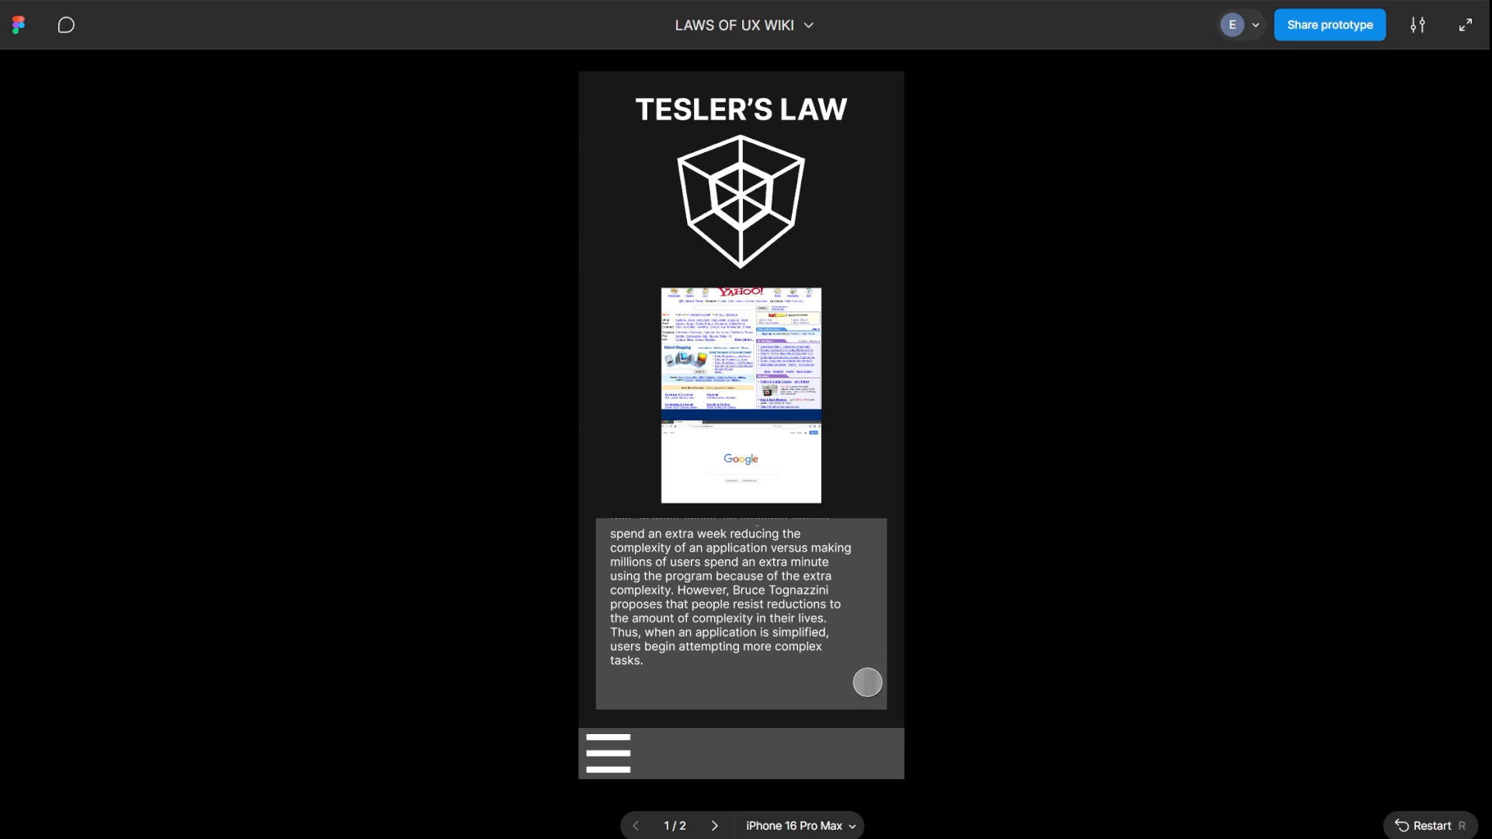
pyautogui.moveTo(866, 679)
pyautogui.mouseDown()
pyautogui.moveTo(880, 529)
pyautogui.moveTo(867, 556)
pyautogui.moveTo(864, 687)
pyautogui.moveTo(875, 533)
pyautogui.moveTo(876, 687)
pyautogui.mouseUp()
pyautogui.hotkey('ctrl', 'Tab')
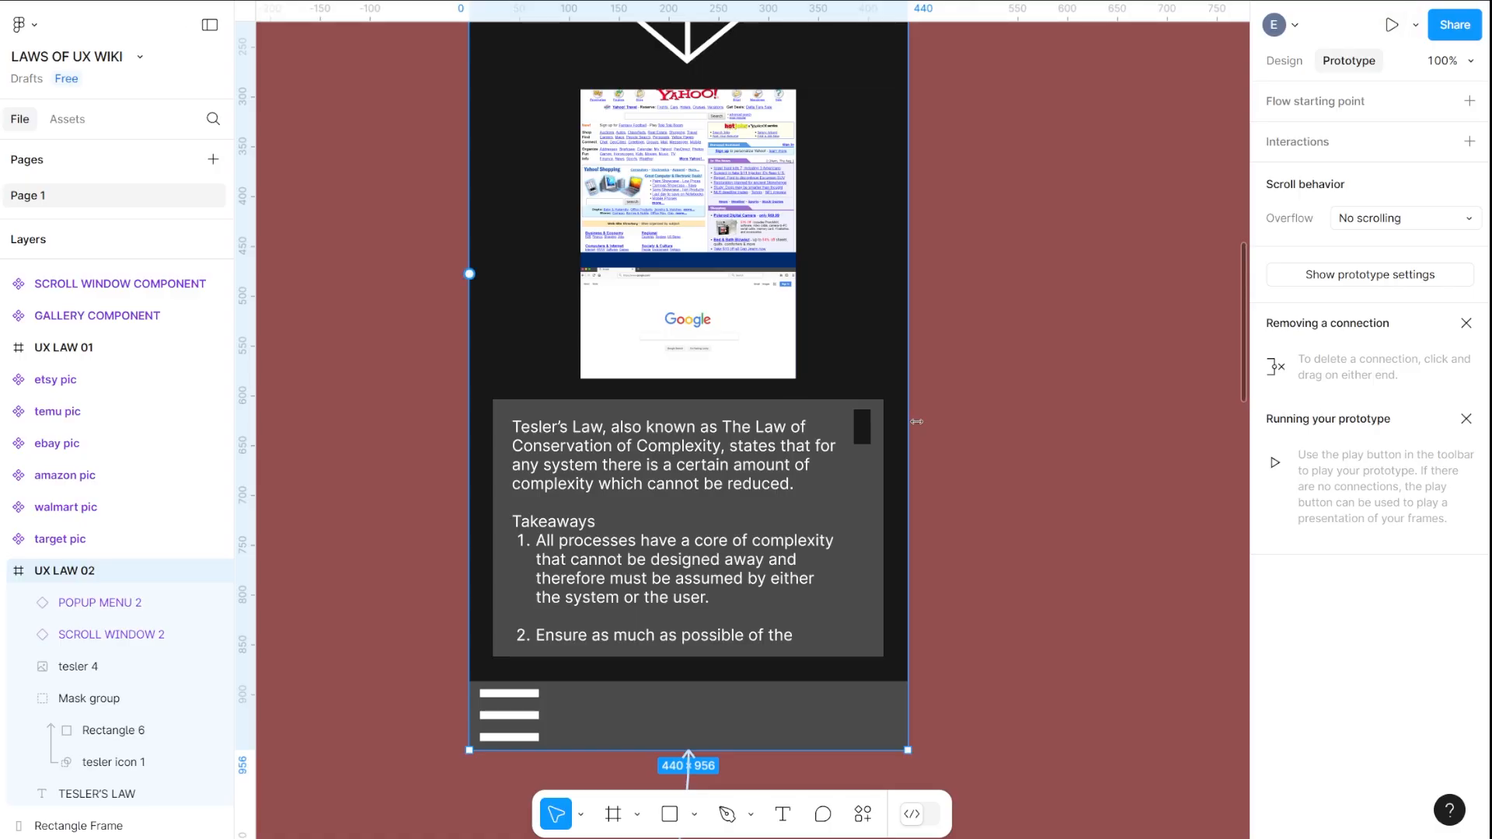
# Try to move the scroll handle upward in Variant2 of SCROLL WINDOW 2
pyautogui.moveTo(1089, 383); pyautogui.dragTo(359, 254)
pyautogui.moveTo(980, 335); pyautogui.dragTo(653, 236)
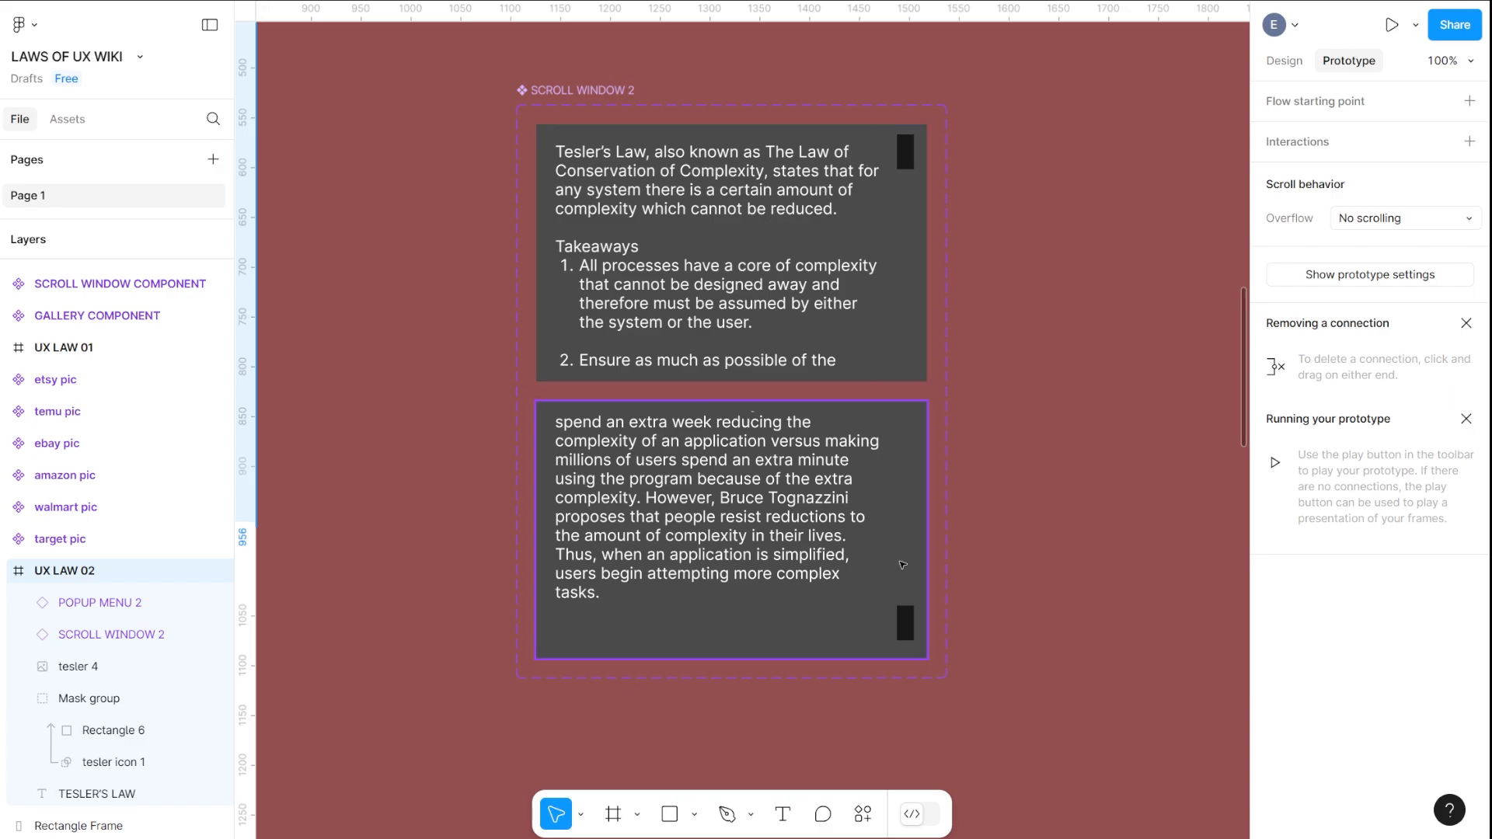
pyautogui.click(908, 631)
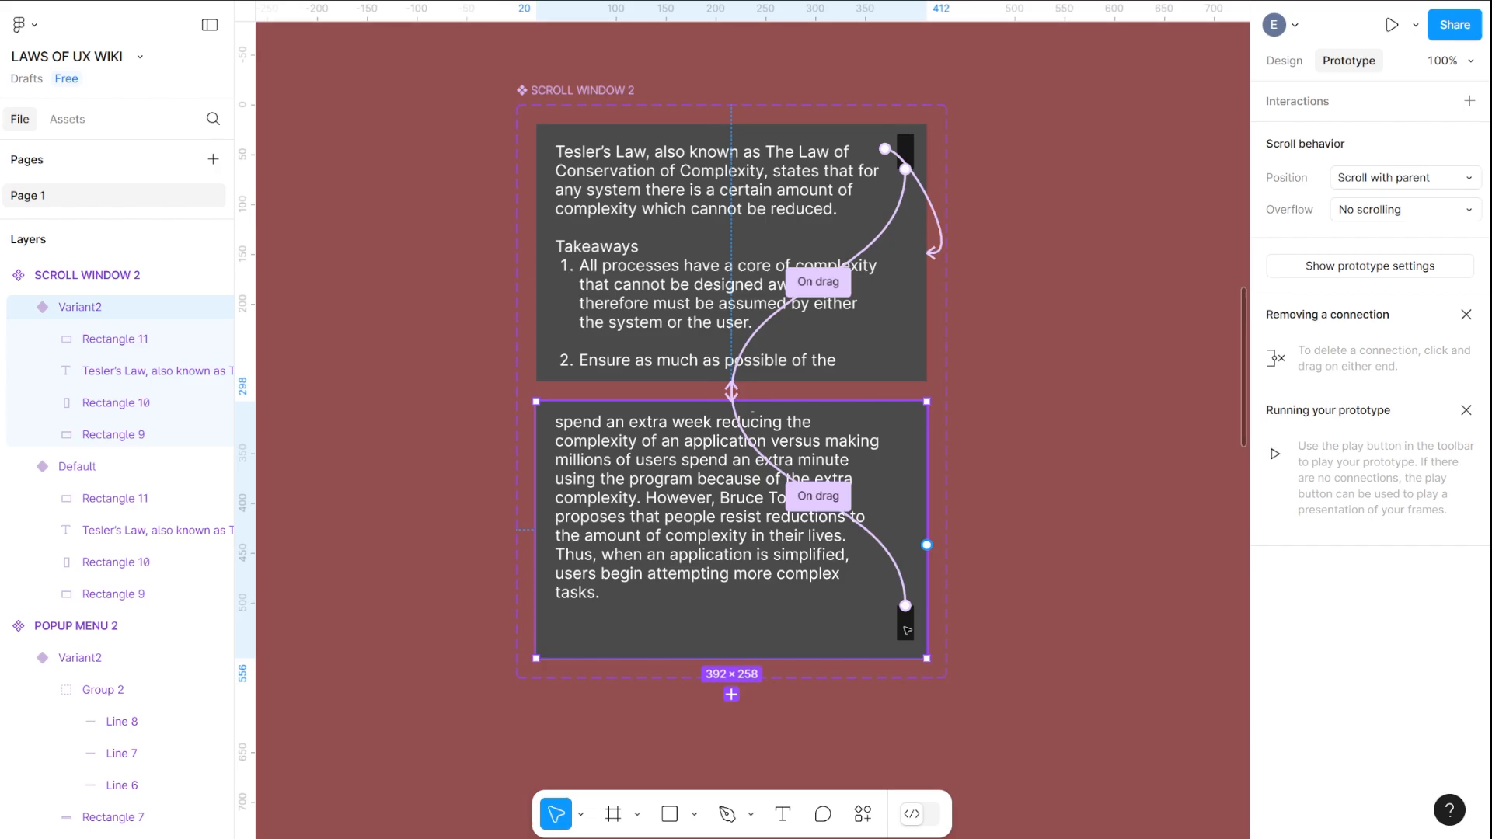
pyautogui.click(908, 630)
pyautogui.moveTo(898, 623); pyautogui.dragTo(912, 546)
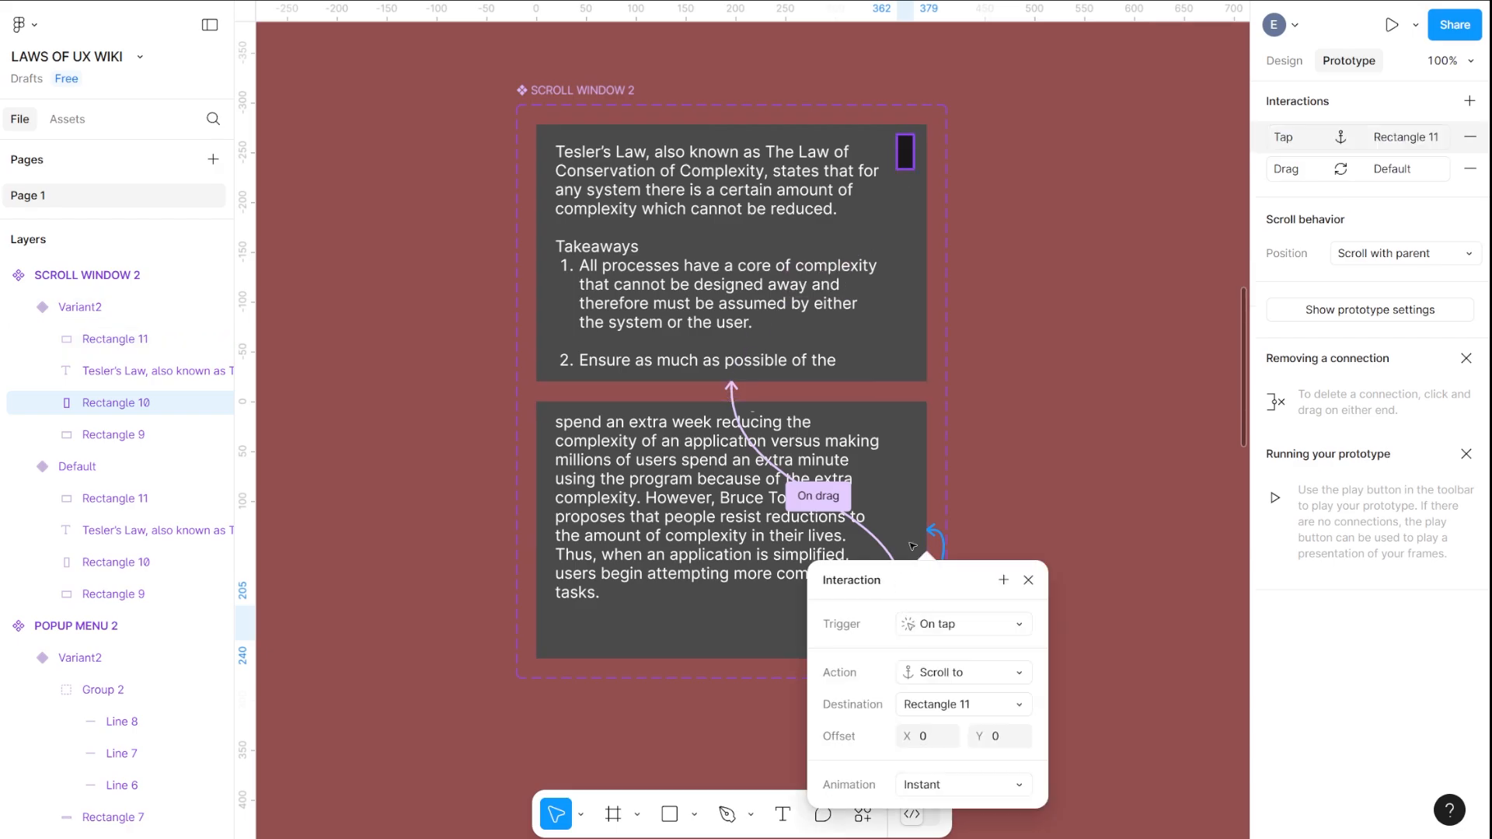
pyautogui.click(1009, 536)
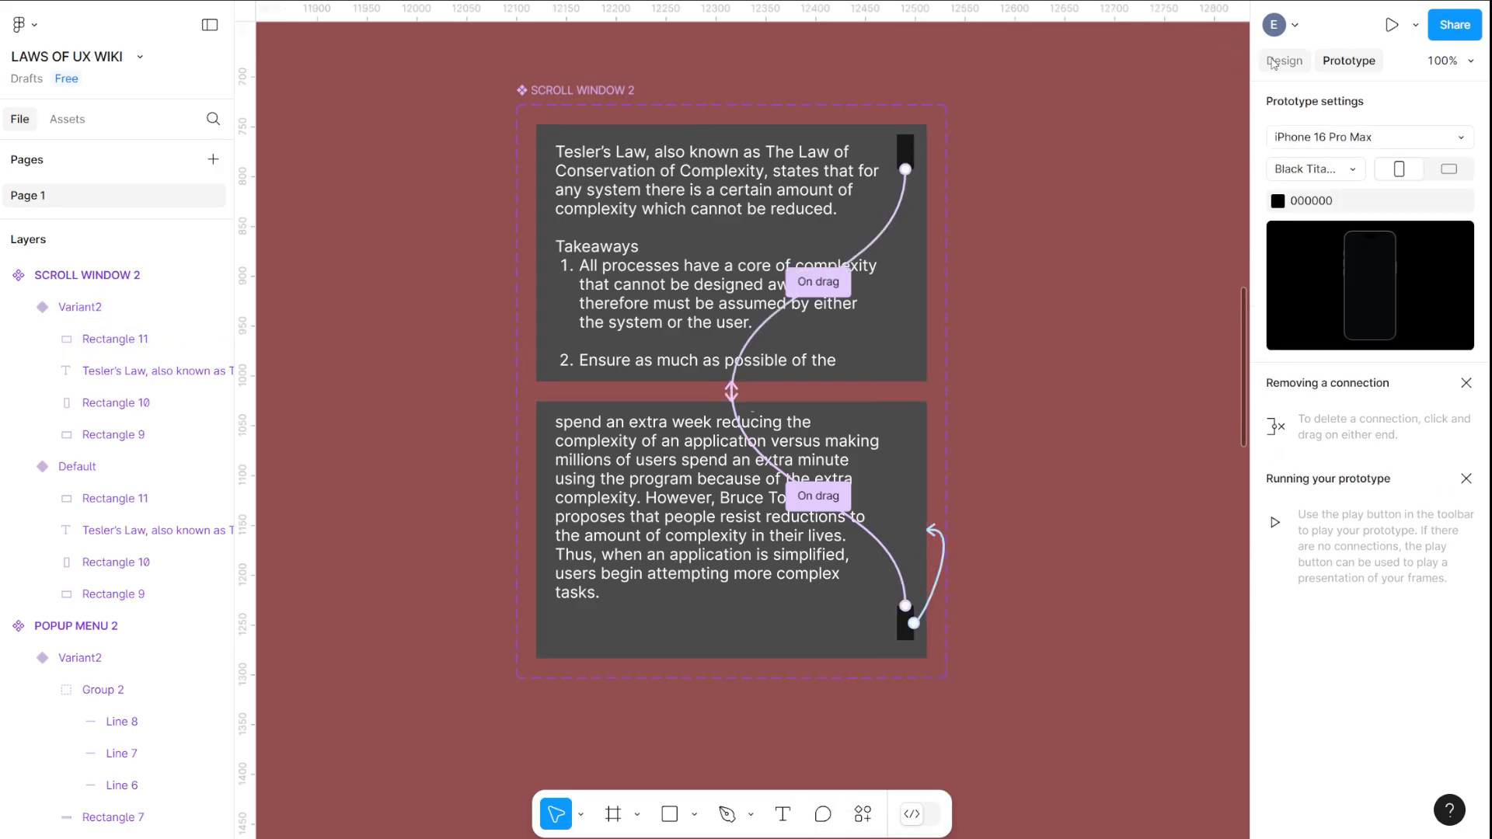
# Switch to design editing and move the Variant2 scroll handle (Rectangle 10) straight up to Y 111
pyautogui.click(1273, 62)
pyautogui.click(907, 626)
pyautogui.click(907, 627)
pyautogui.moveTo(908, 628); pyautogui.dragTo(907, 534)
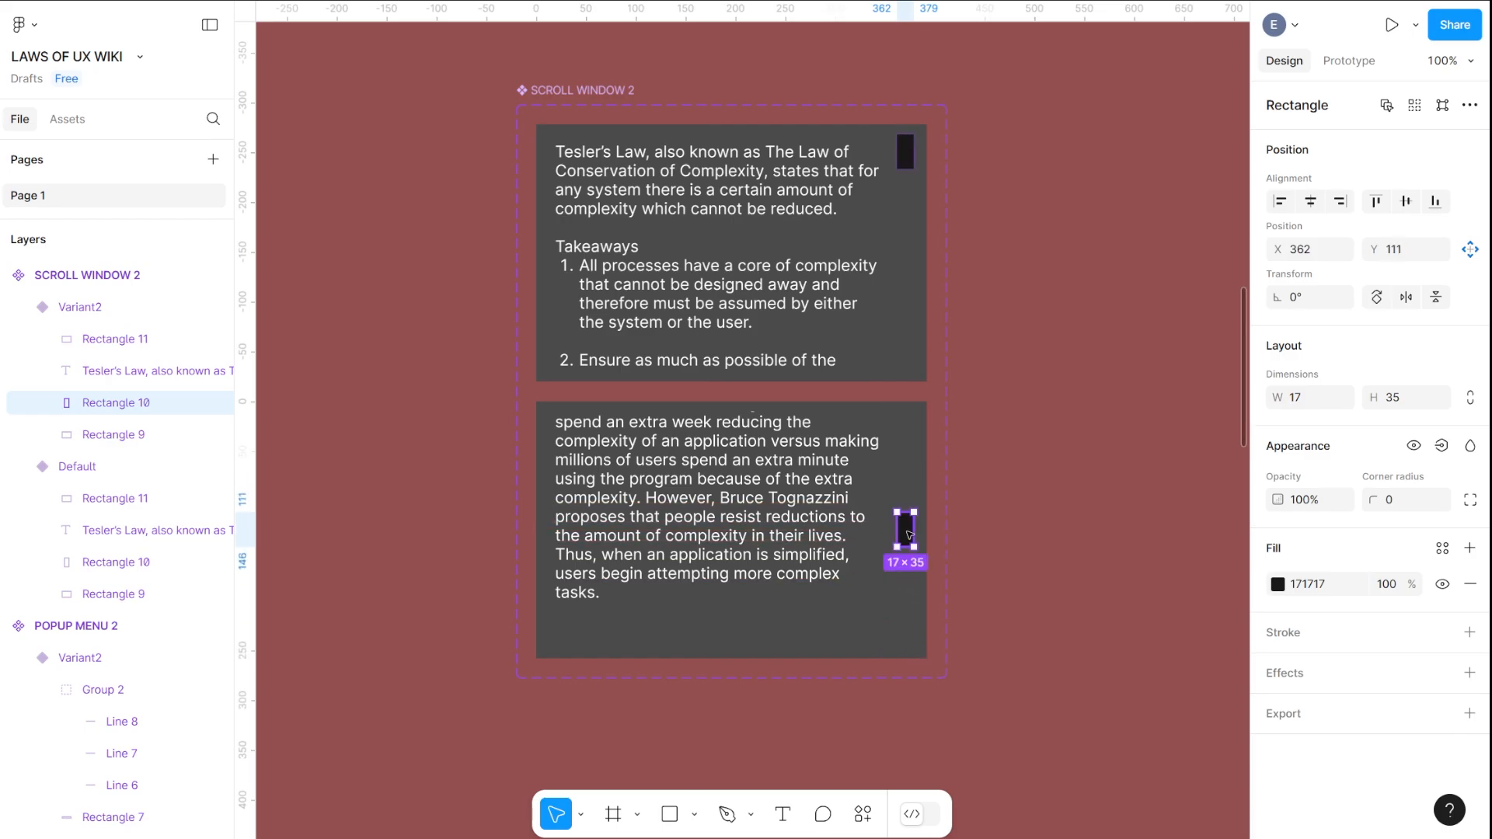
# Move the Tesler's Law text in Variant2 of SCROLL WINDOW 2 straight down to Y -357
pyautogui.click(761, 511)
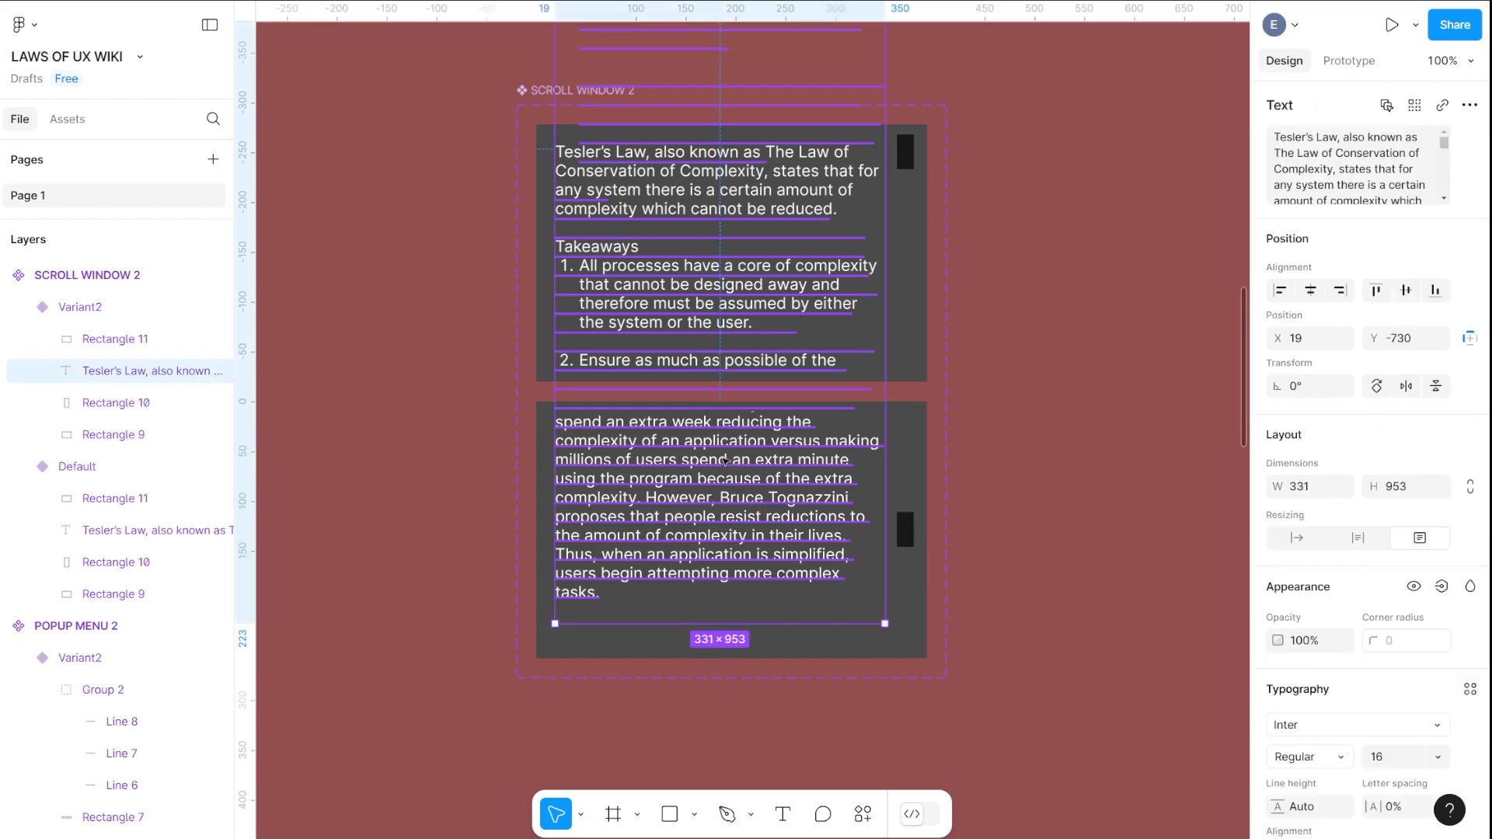
pyautogui.press('-')
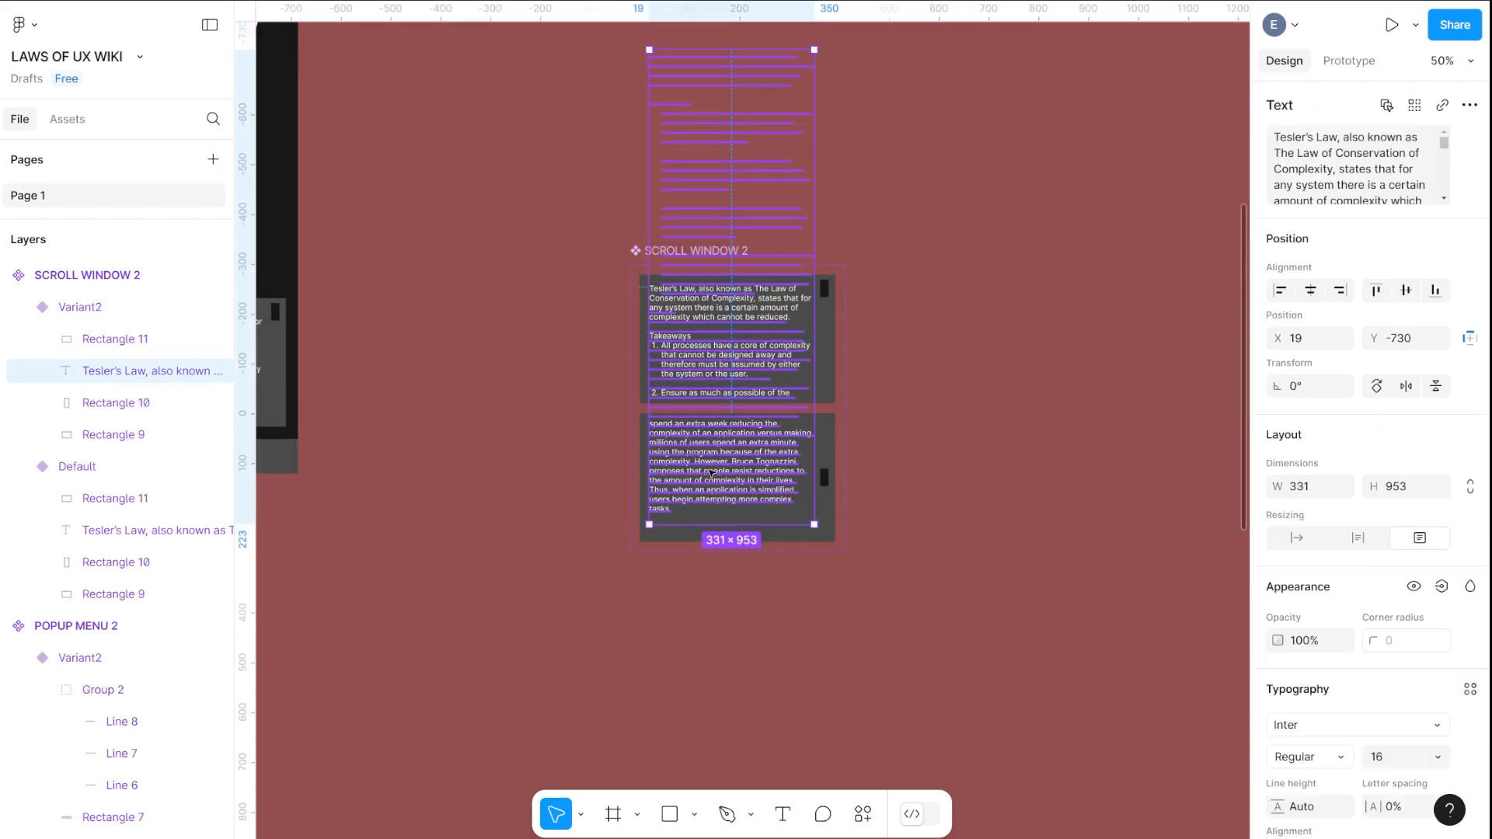
pyautogui.hotkey('shift', 'Down')
pyautogui.hotkey('shift', 'Down')
pyautogui.hotkey('shift', 'Down')
pyautogui.hotkey('shift', 'Down')
pyautogui.hotkey('shift', 'Down')
pyautogui.hotkey('shift', 'Down')
pyautogui.hotkey('shift', 'Down')
pyautogui.hotkey('shift', 'Down')
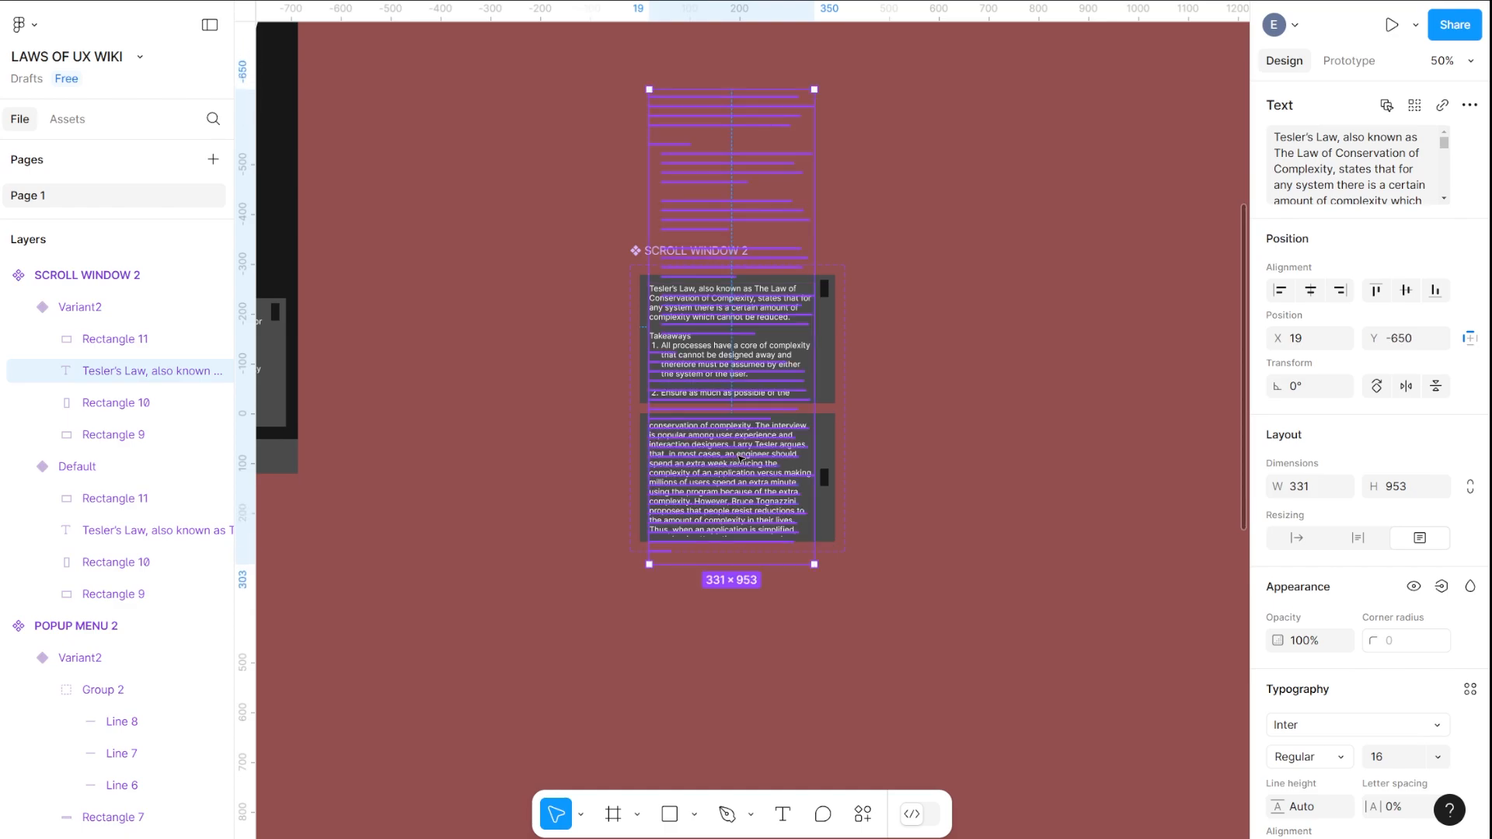
pyautogui.hotkey('shift', 'Down')
pyautogui.hotkey('shift', 'Down')
pyautogui.hotkey('shift', 'Down')
pyautogui.hotkey('shift', 'Down')
pyautogui.hotkey('shift', 'Down')
pyautogui.hotkey('shift', 'Down')
pyautogui.hotkey('shift', 'Down')
pyautogui.hotkey('shift', 'Down')
pyautogui.hotkey('shift', 'Down')
pyautogui.hotkey('shift', 'Down')
pyautogui.hotkey('shift', 'Down')
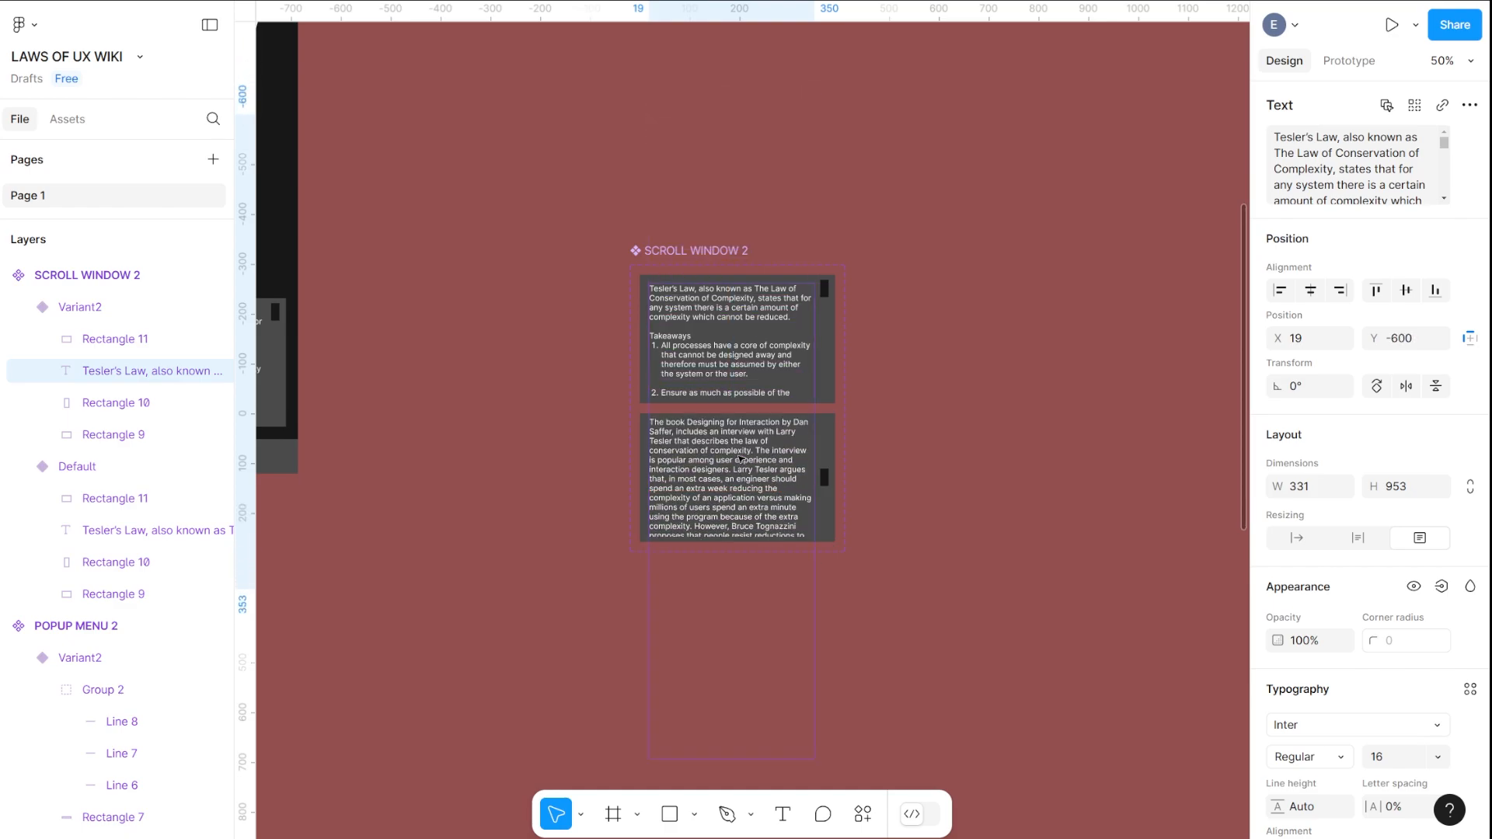
pyautogui.hotkey('shift', 'Down')
pyautogui.hotkey('shift', 'Down')
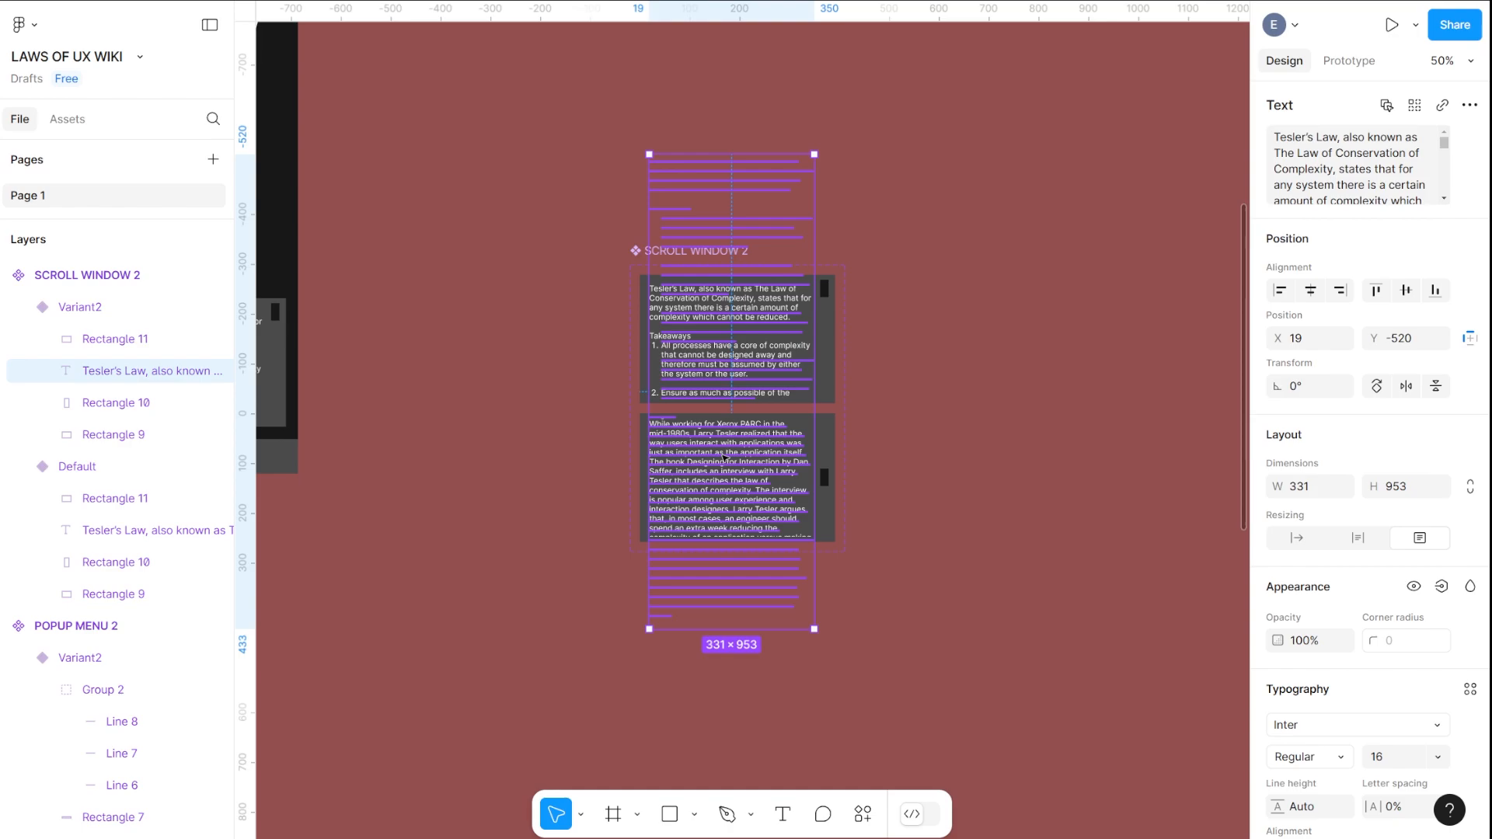
pyautogui.hotkey('shift', 'Down')
pyautogui.hotkey('shift', 'Down')
pyautogui.hotkey('shift', 'Down')
pyautogui.hotkey('shift', 'Down')
pyautogui.hotkey('shift', 'Down')
pyautogui.hotkey('shift', 'Down')
pyautogui.hotkey('shift', 'Down')
pyautogui.hotkey('shift', 'Down')
pyautogui.hotkey('shift', 'Down')
pyautogui.hotkey('shift', 'Down')
pyautogui.hotkey('shift', 'Down')
pyautogui.hotkey('shift', 'Down')
pyautogui.hotkey('shift', 'Down')
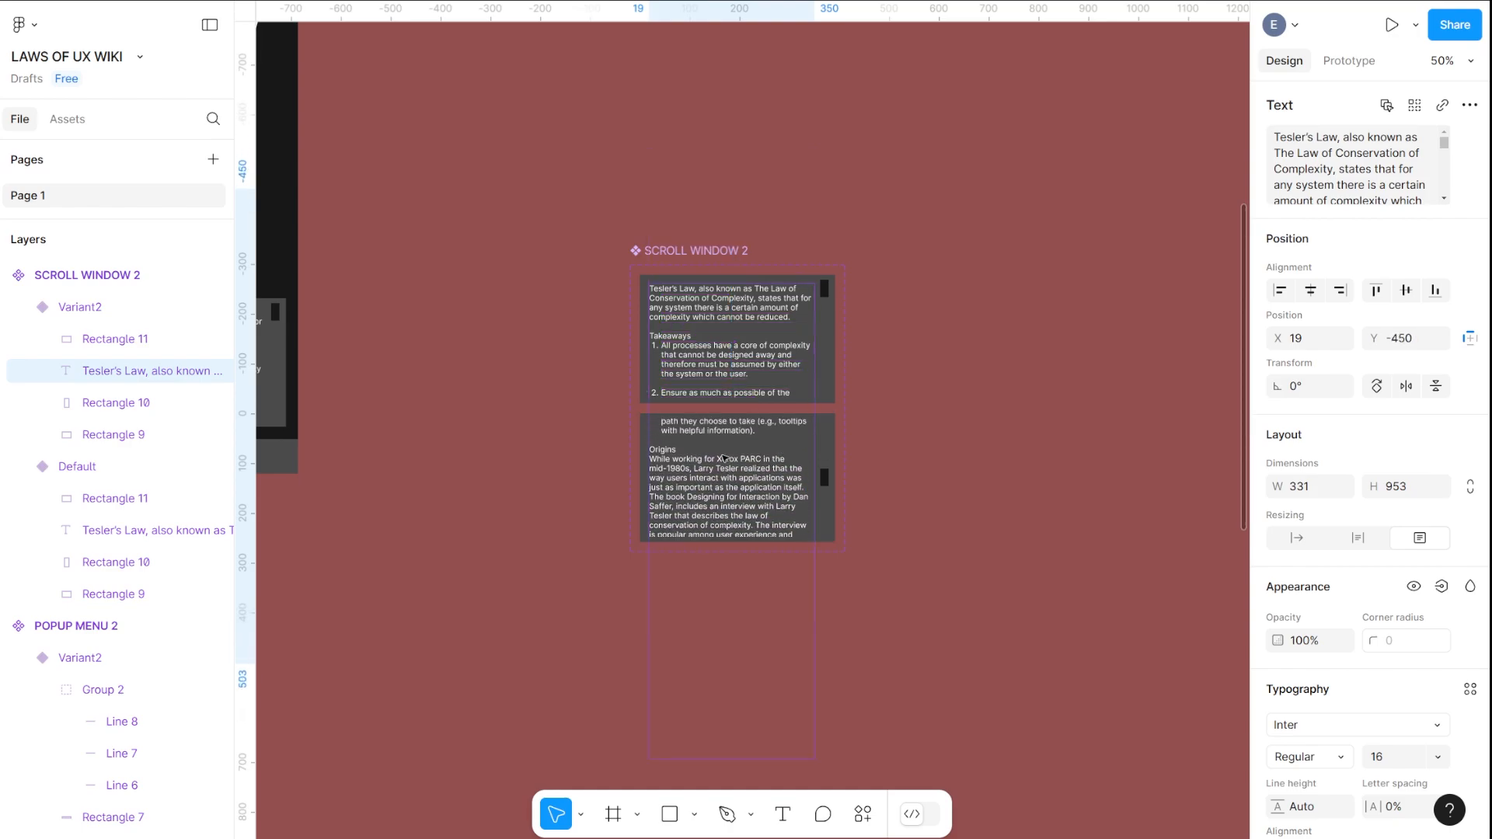
pyautogui.hotkey('shift', 'Down')
pyautogui.hotkey('shift', 'Down')
pyautogui.hotkey('shift', 'Down')
pyautogui.hotkey('shift', 'Down')
pyautogui.hotkey('shift', 'Down')
pyautogui.hotkey('shift', 'Down')
pyautogui.hotkey('shift', 'Down')
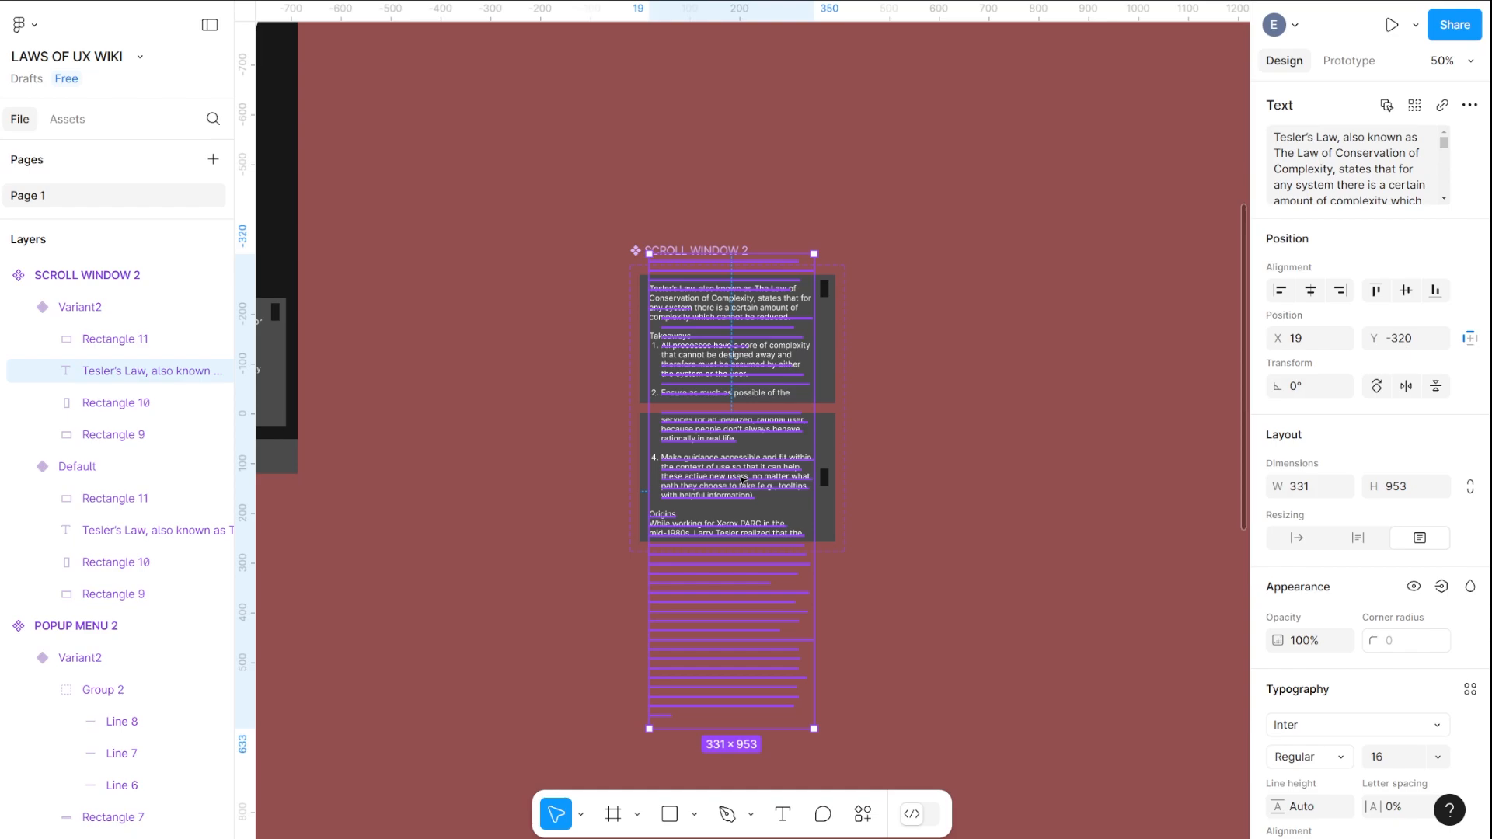
pyautogui.press('Up')
pyautogui.press('Up')
pyautogui.press('Up')
pyautogui.press('Up')
pyautogui.press('Up')
pyautogui.press('Up')
pyautogui.press('Up')
pyautogui.press('Up')
pyautogui.press('Up')
pyautogui.press('Up')
pyautogui.press('Up')
pyautogui.press('Up')
pyautogui.press('Up')
pyautogui.press('Up')
pyautogui.press('Up')
pyautogui.press('Up')
pyautogui.press('Up')
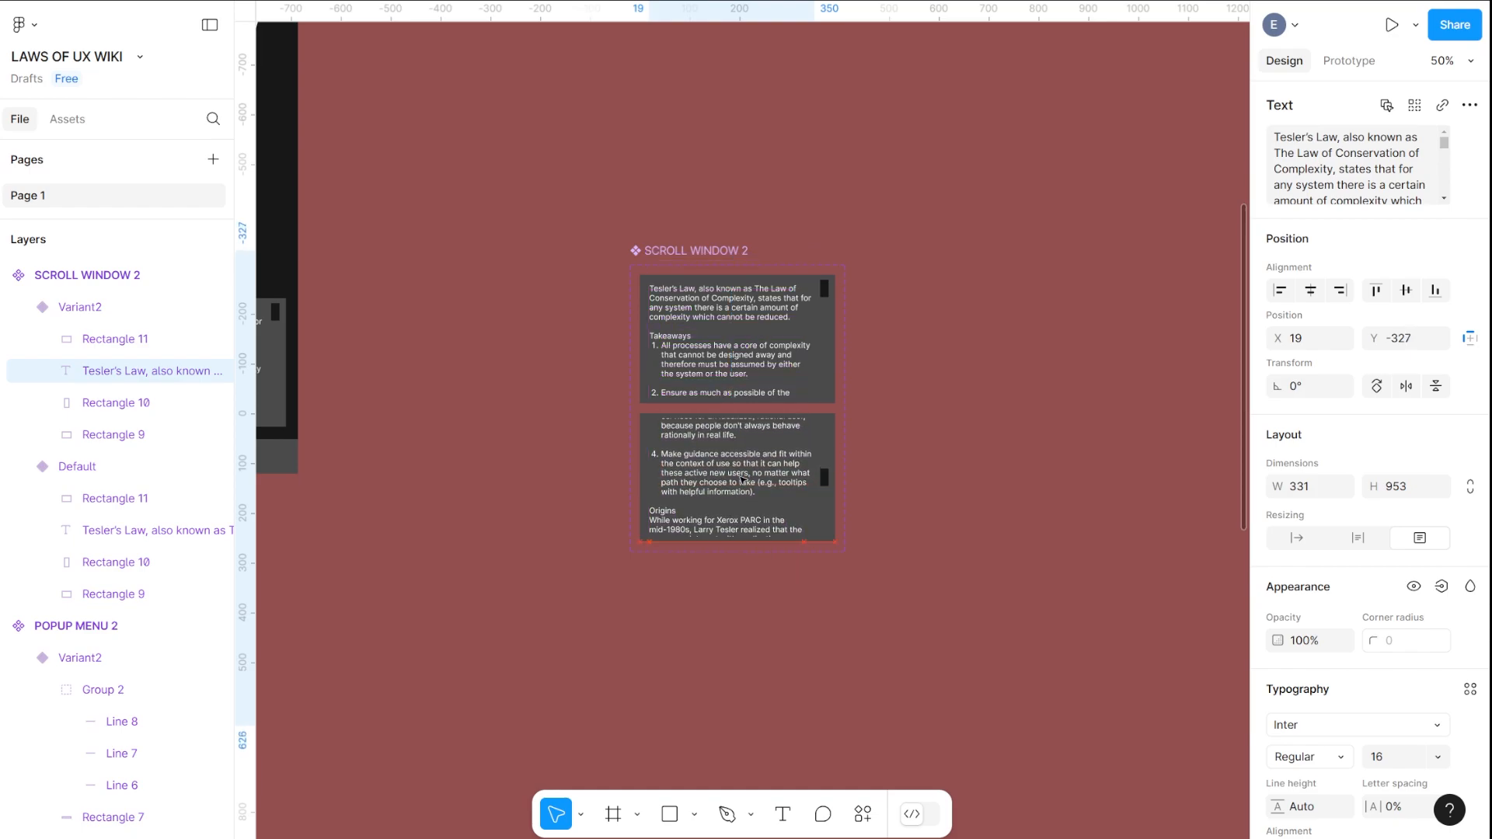
pyautogui.hotkey('shift', 'Up')
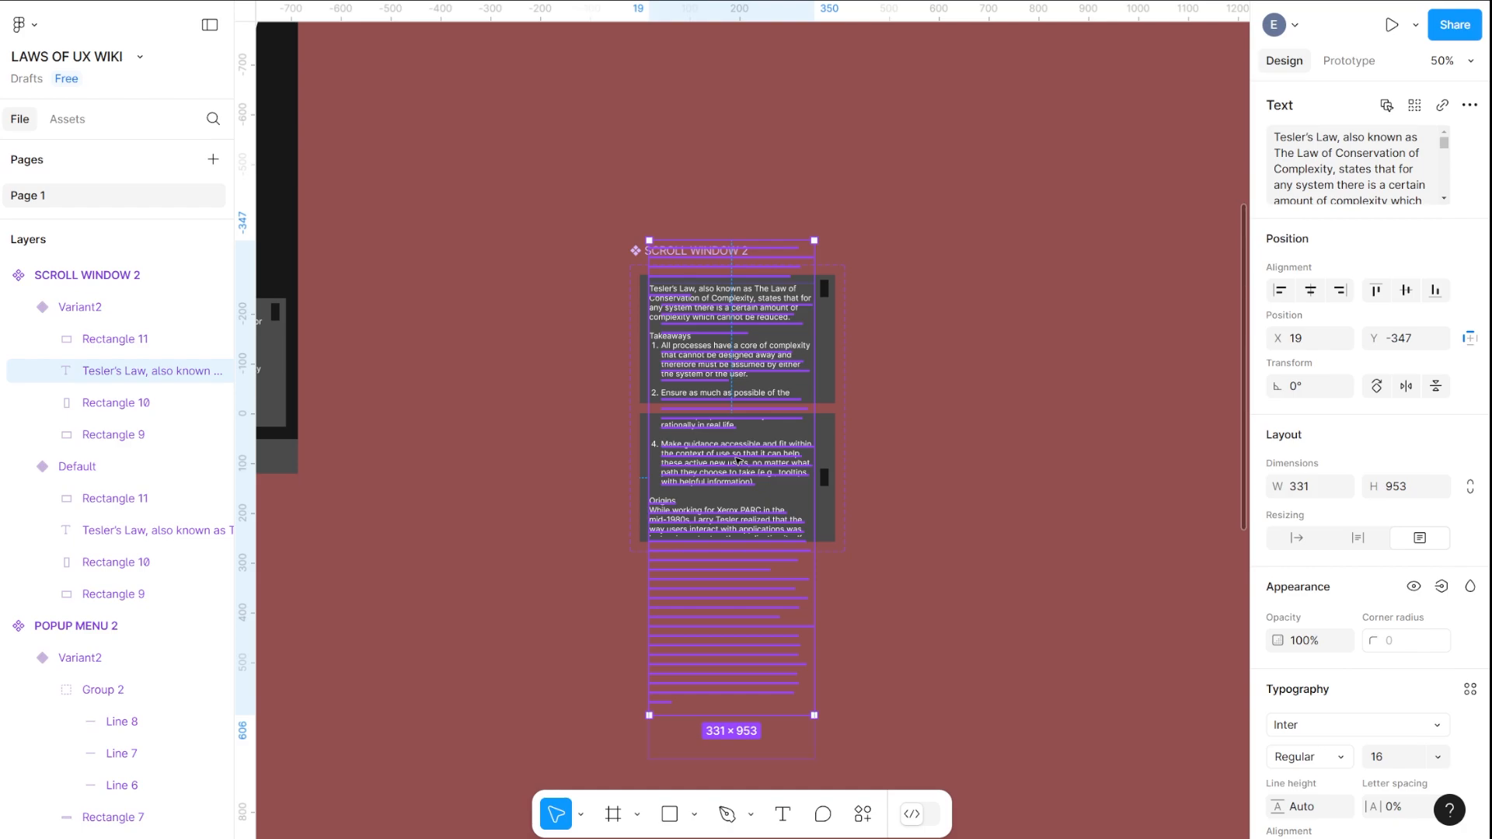
pyautogui.hotkey('shift', 'Up')
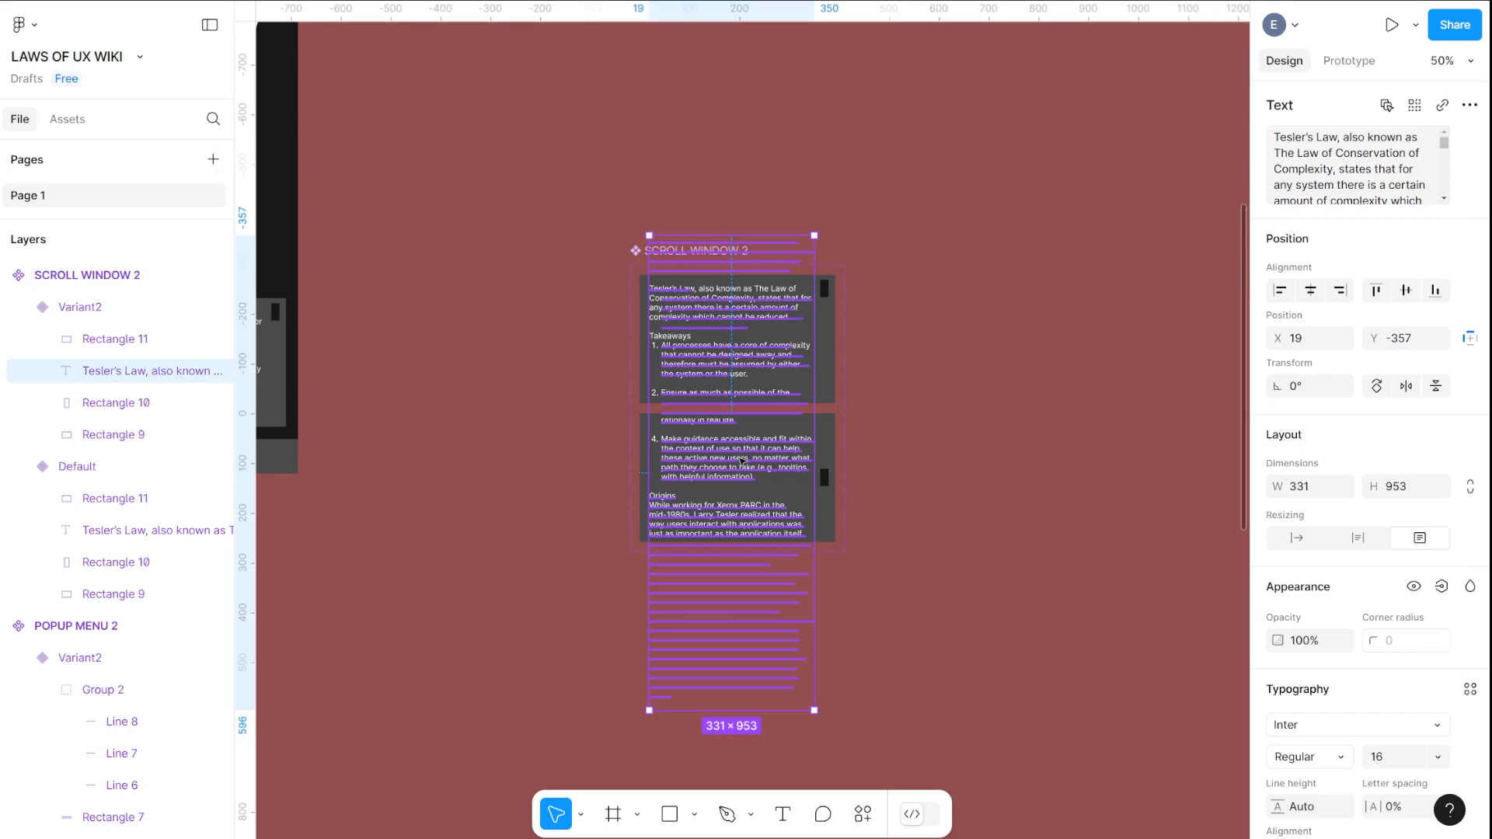
pyautogui.click(945, 449)
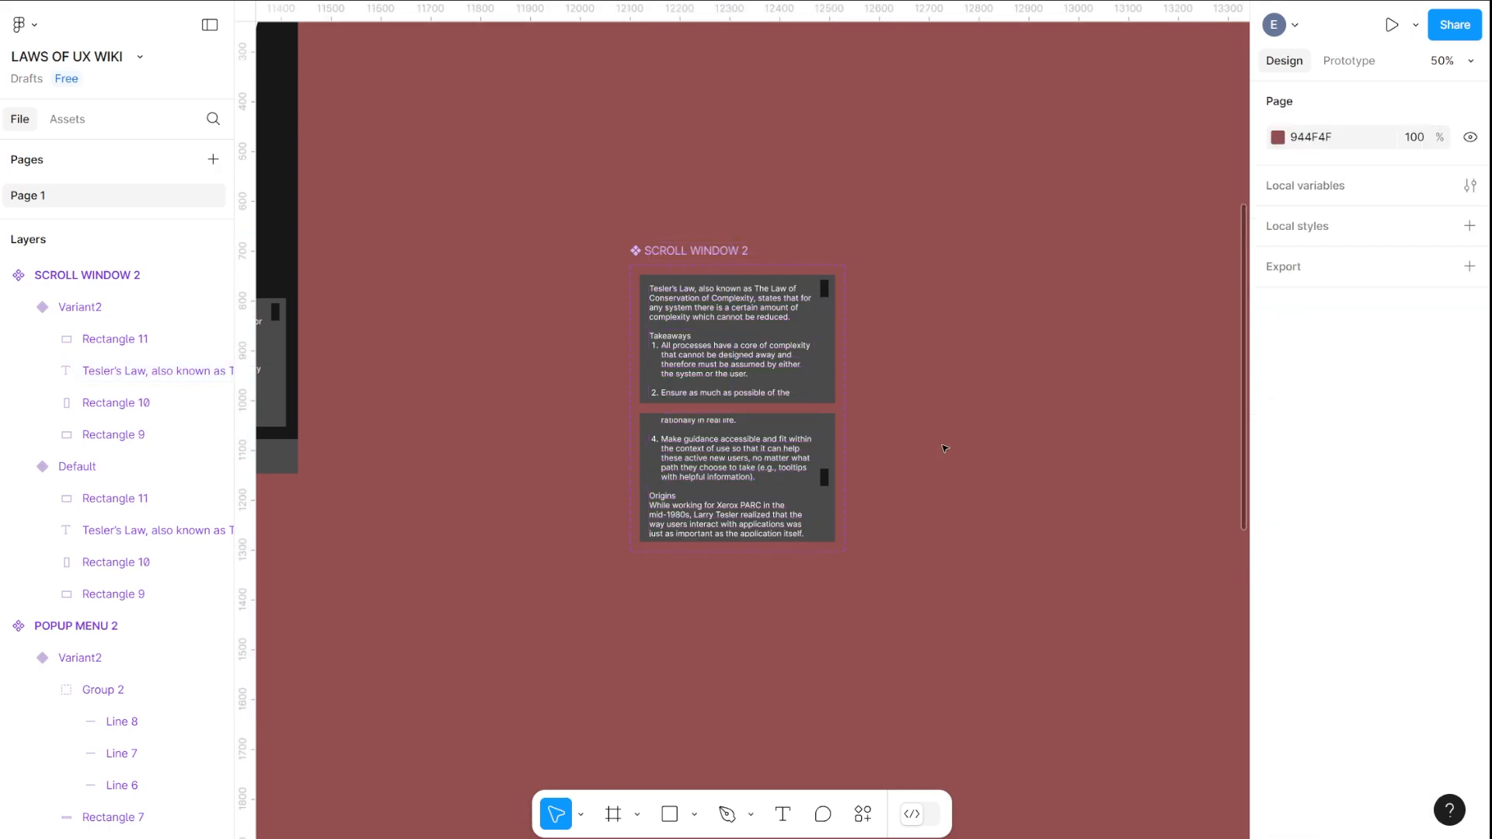
# Add a third variant to SCROLL WINDOW 2, duplicated from Variant2 and placed below it
pyautogui.scroll(-3, 686, 593)
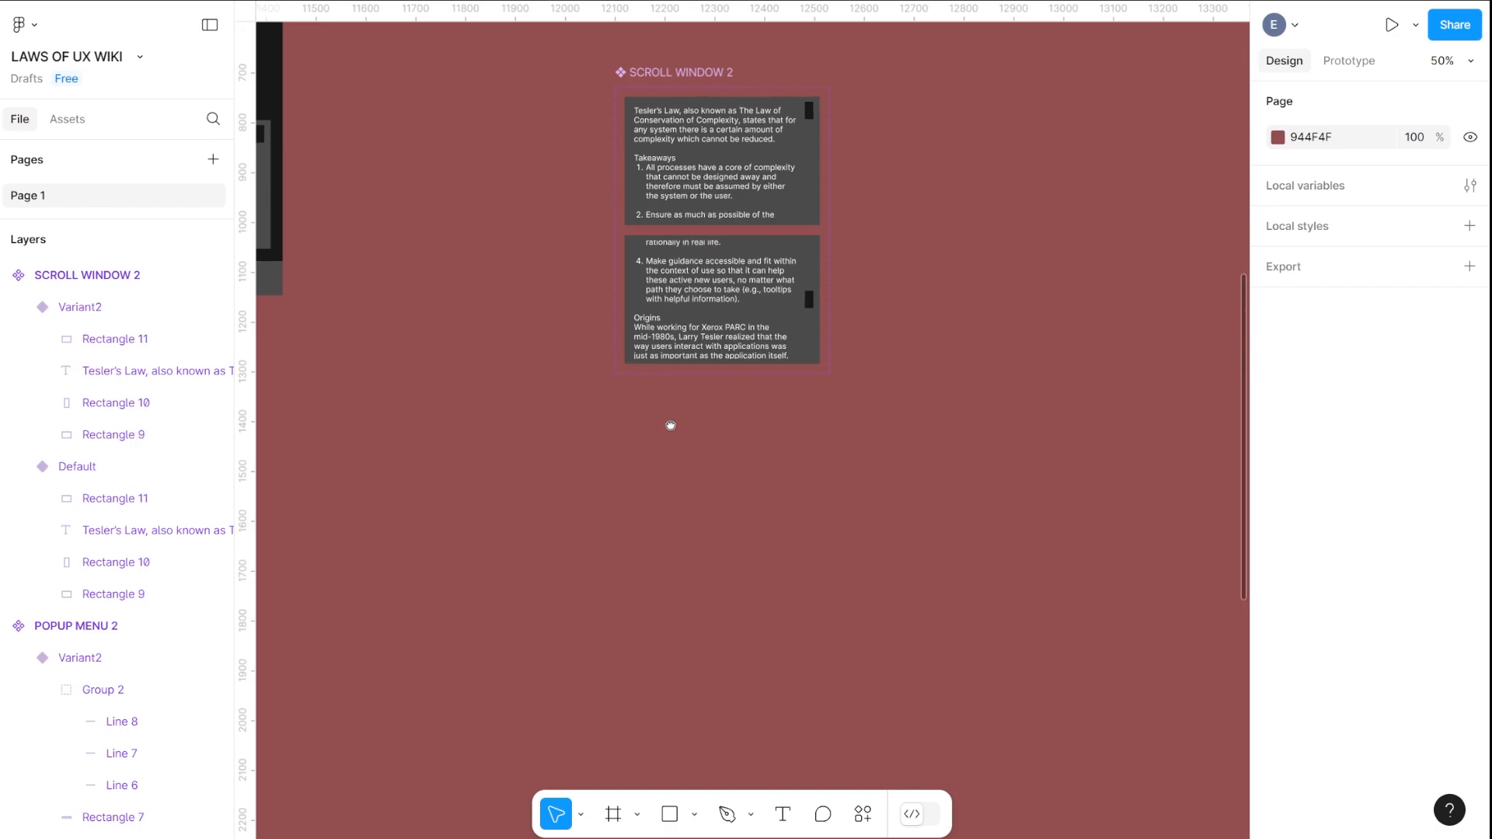
pyautogui.click(728, 309)
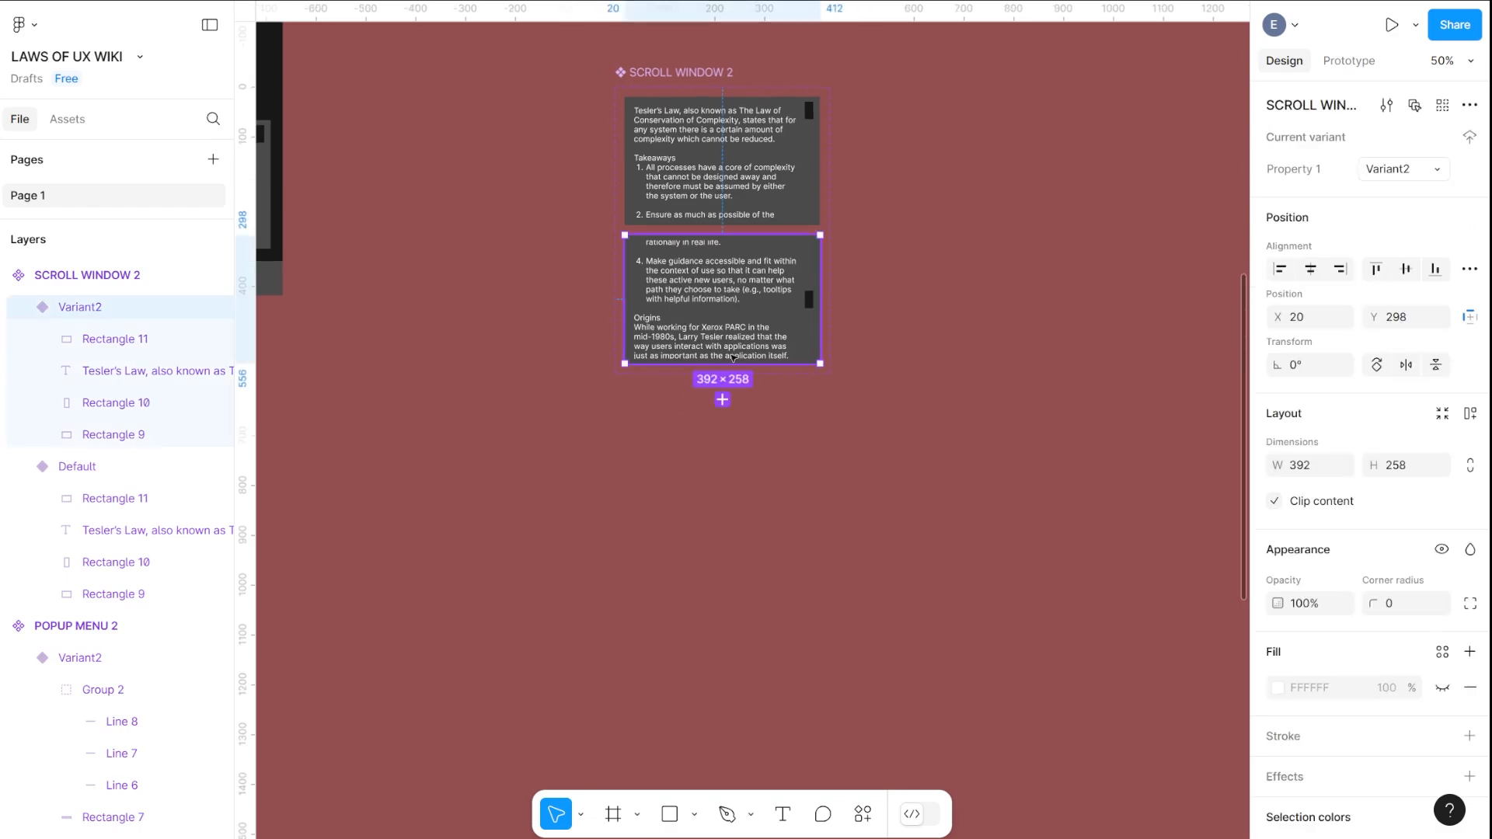
pyautogui.click(722, 399)
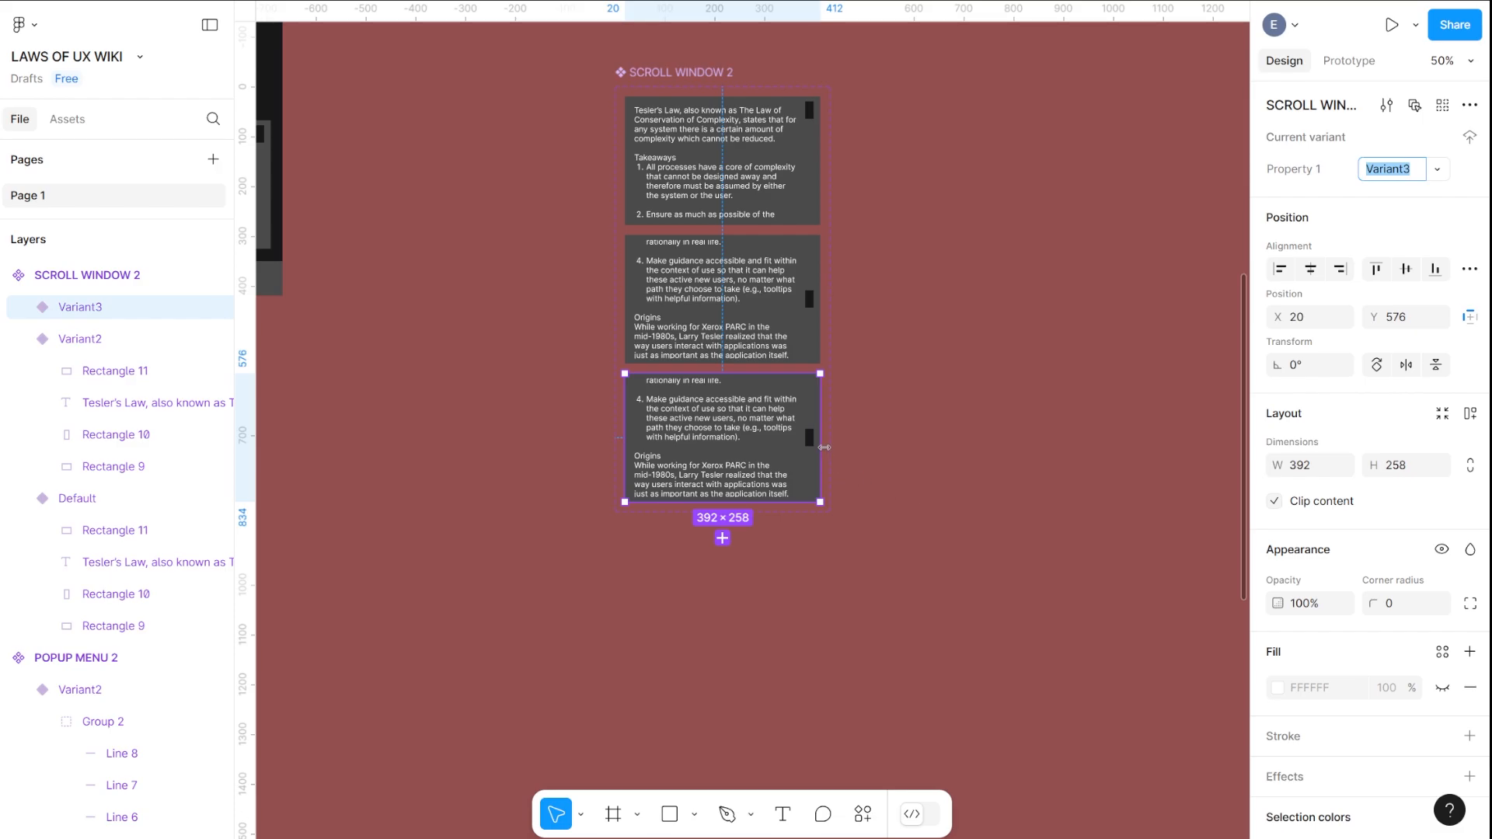
# Move the scroll handle (Rectangle 10) in Variant3 straight down to Y 209
pyautogui.hotkey('shift', '0')
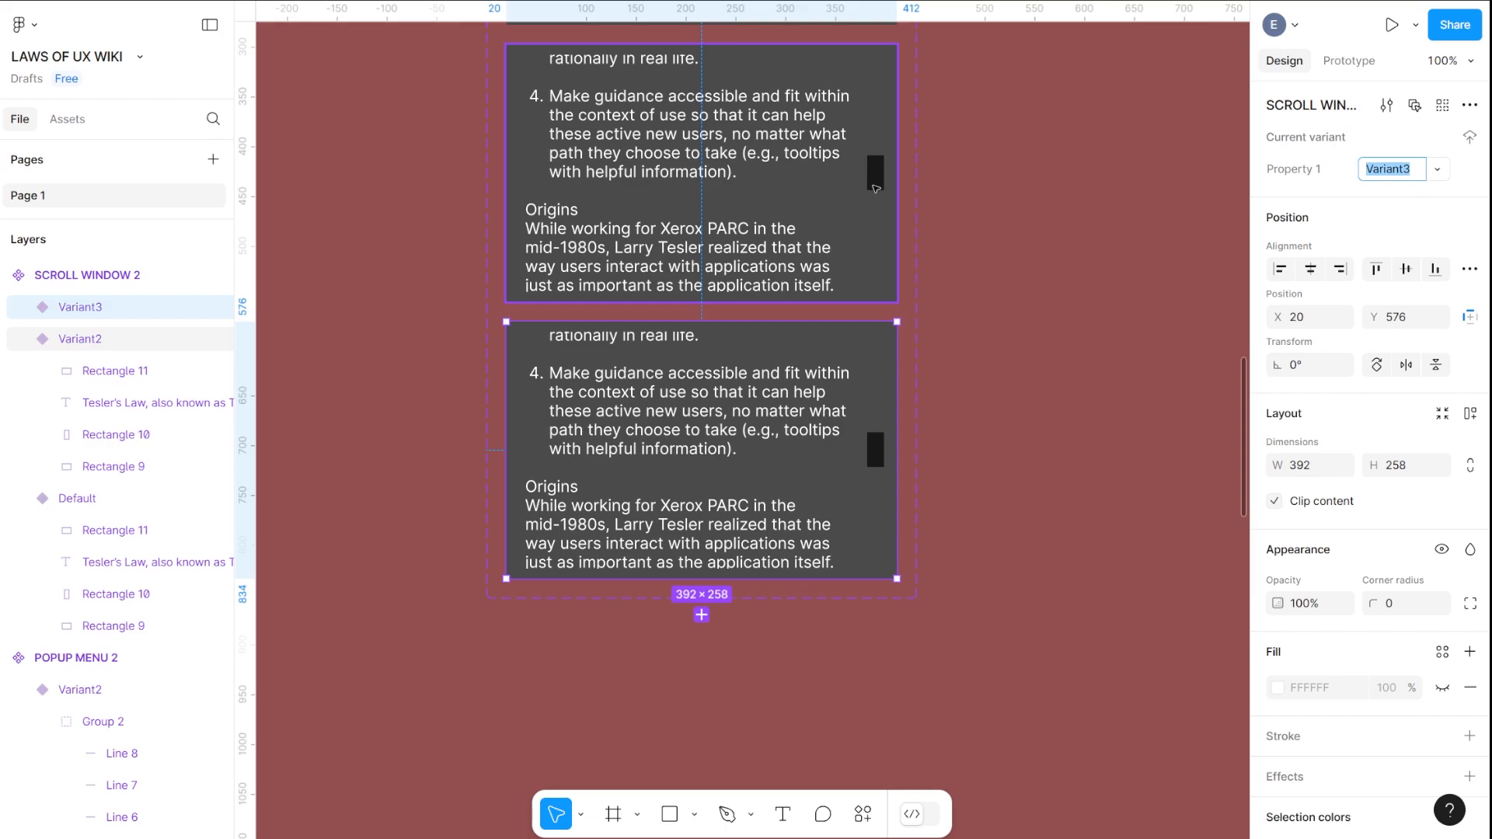
pyautogui.click(880, 457)
pyautogui.moveTo(880, 457); pyautogui.dragTo(881, 552)
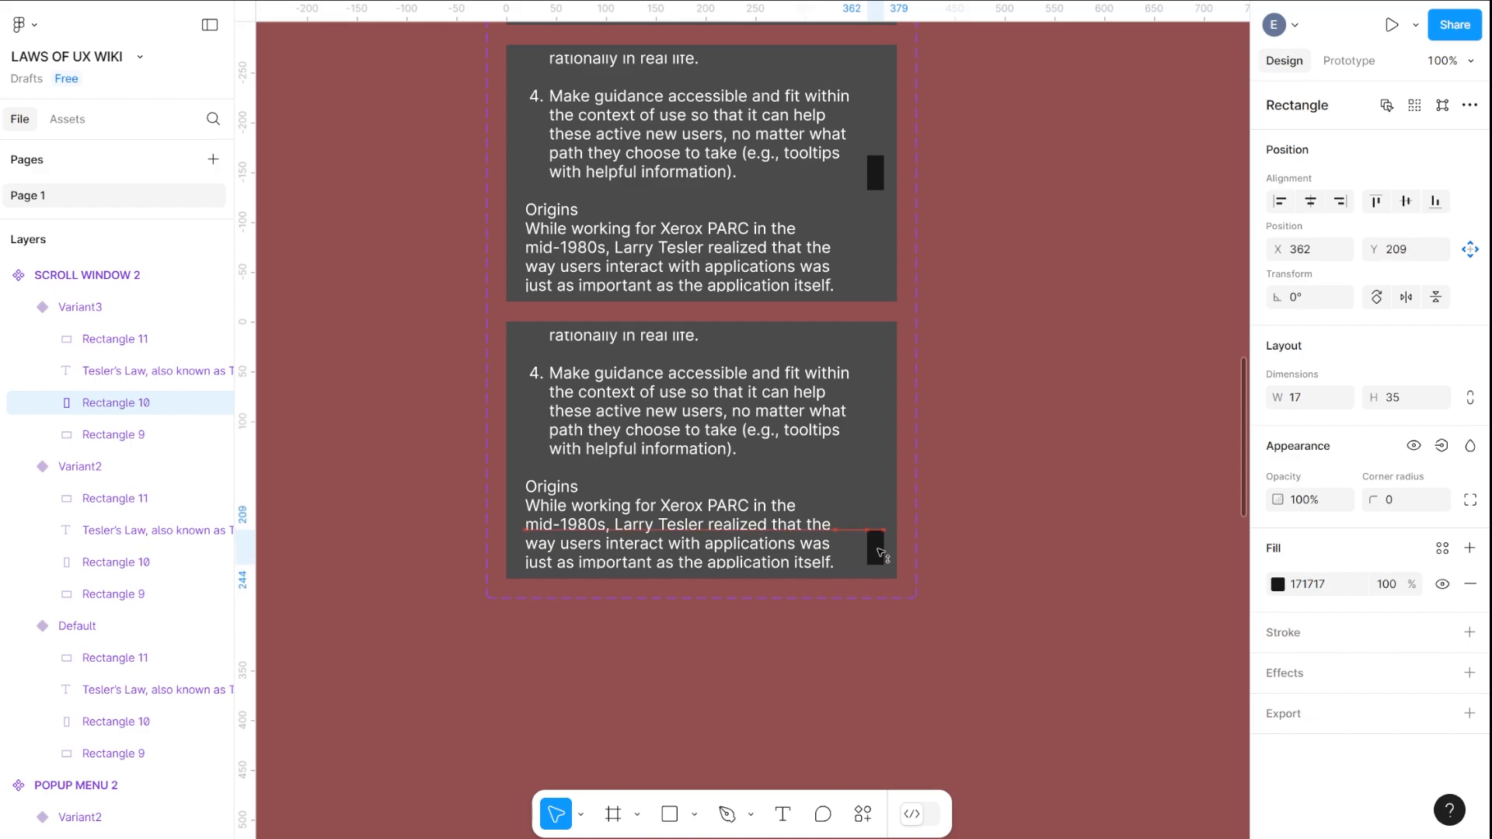
# Move the Tesler's Law text in Variant3 straight up to Y -722 so its last lines fill the window
pyautogui.click(691, 514)
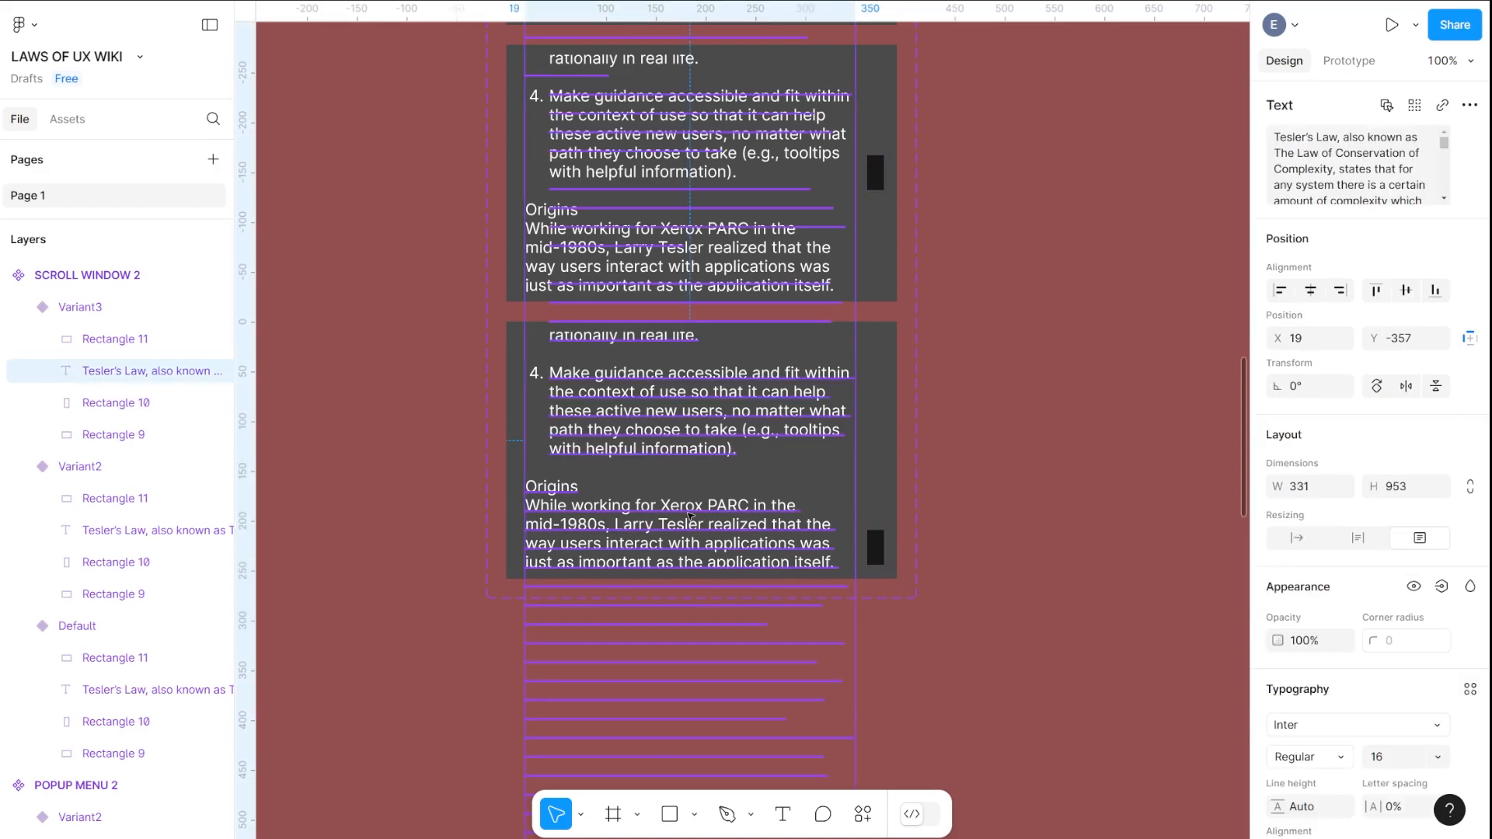
pyautogui.moveTo(691, 528); pyautogui.dragTo(693, 399)
pyautogui.moveTo(696, 470); pyautogui.dragTo(697, 443)
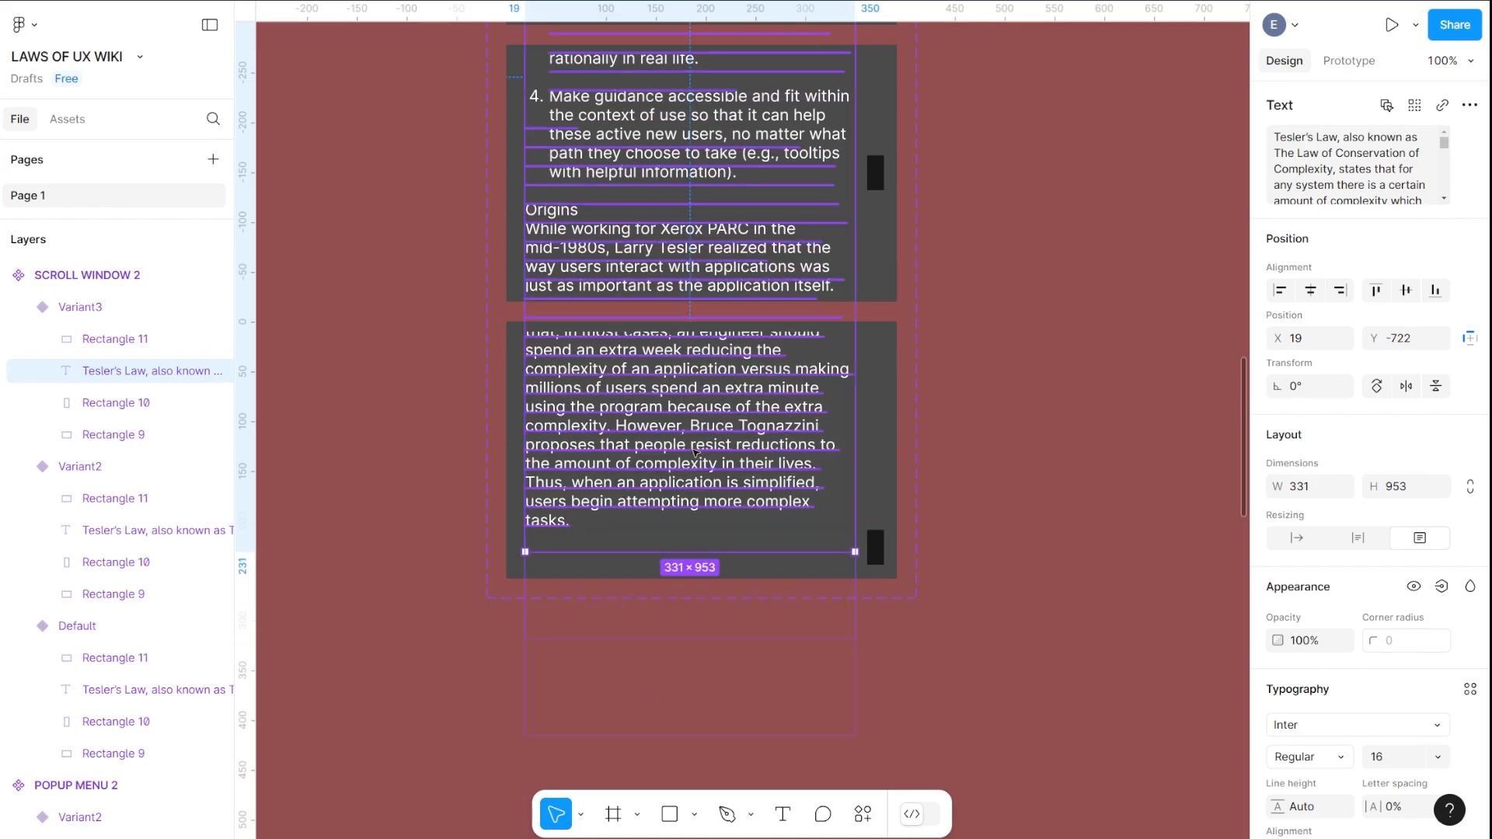
pyautogui.scroll(3, 997, 328)
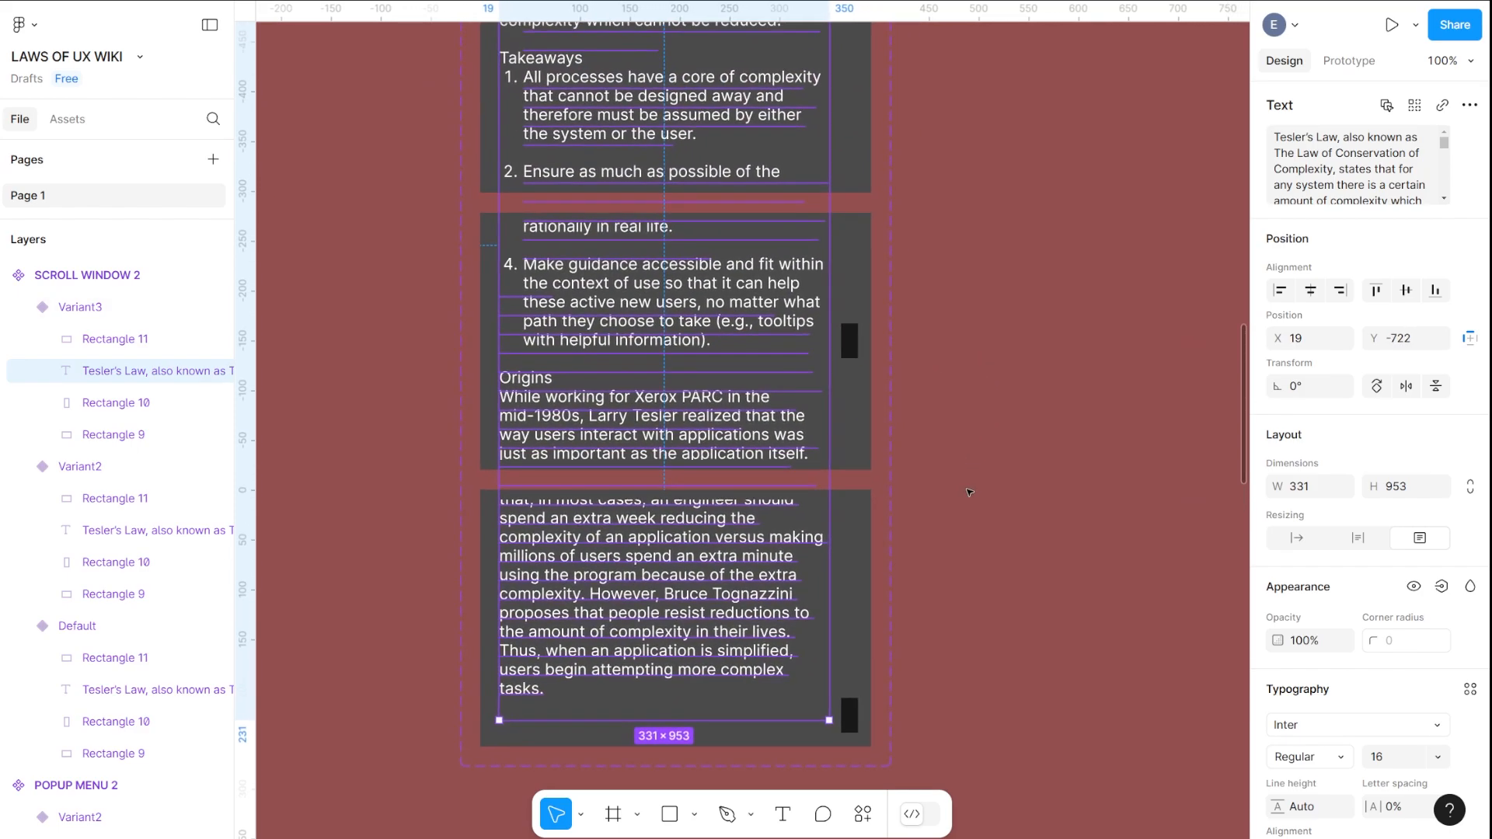
pyautogui.click(971, 396)
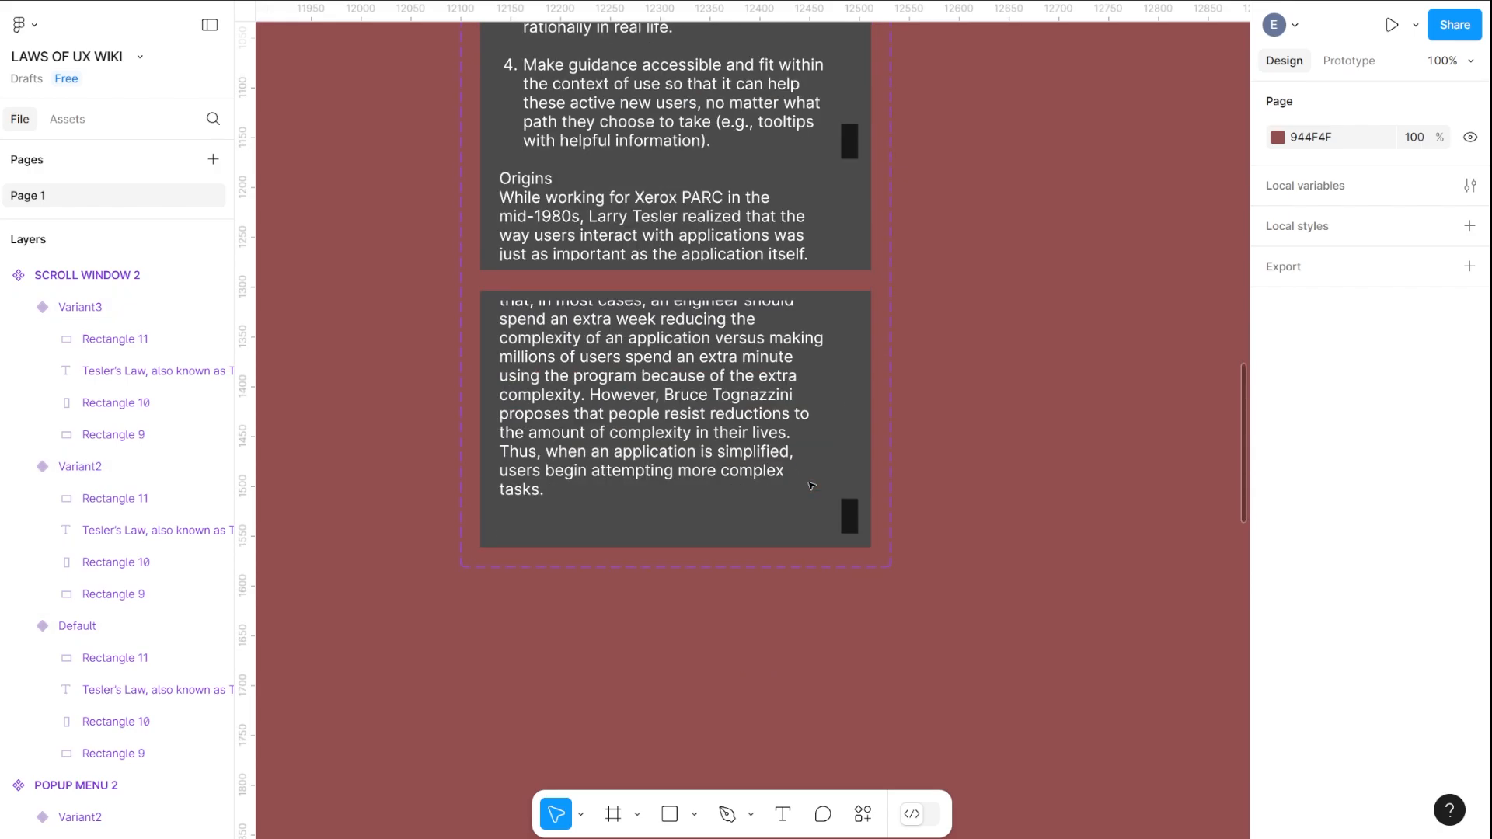
# Remove the tap interaction targeting Rectangle 11 from the Variant2 scroll handle (Rectangle 10)
pyautogui.click(852, 346)
pyautogui.click(852, 345)
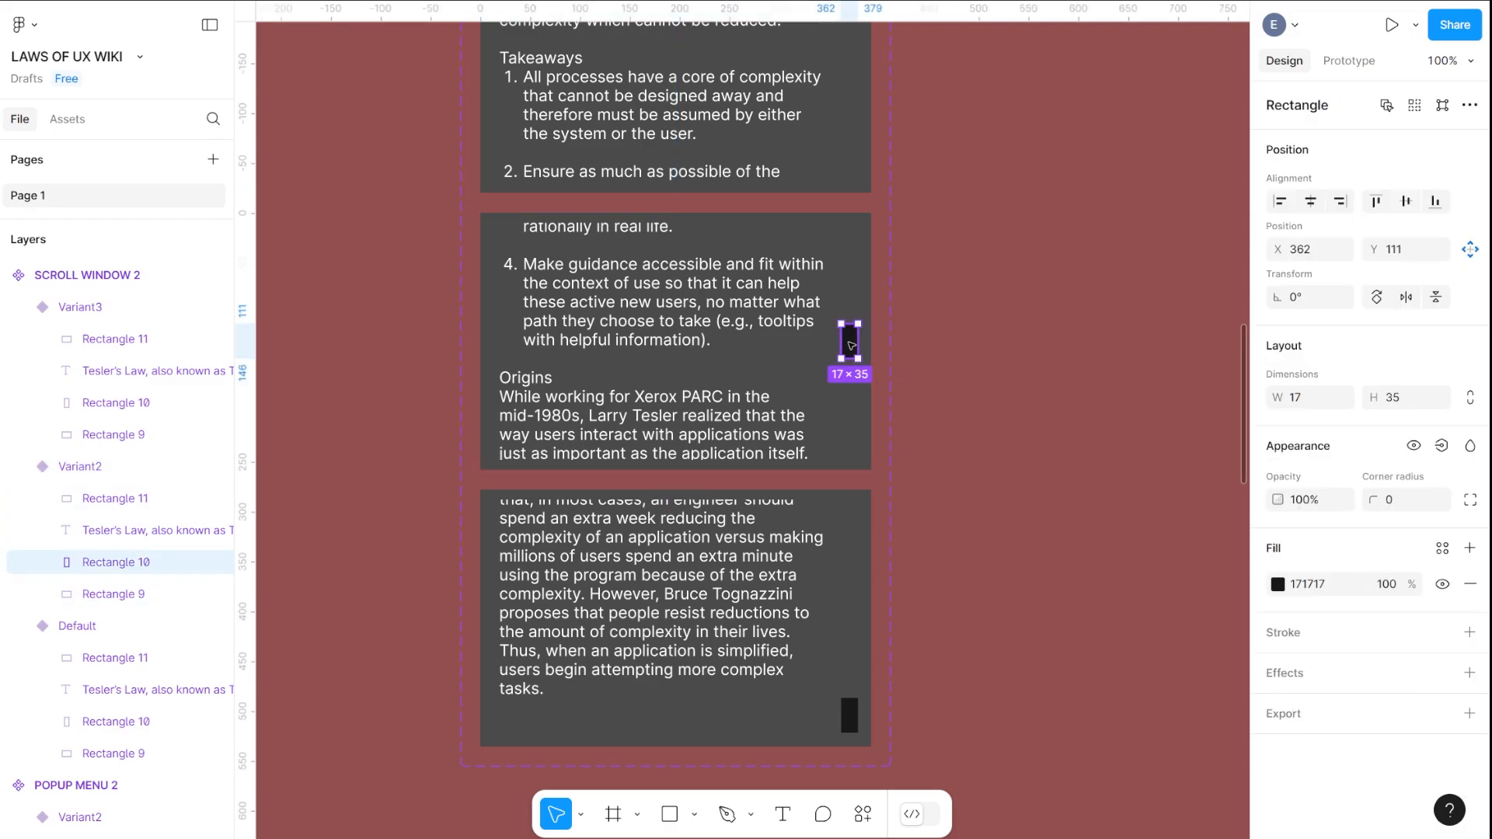
pyautogui.click(1348, 62)
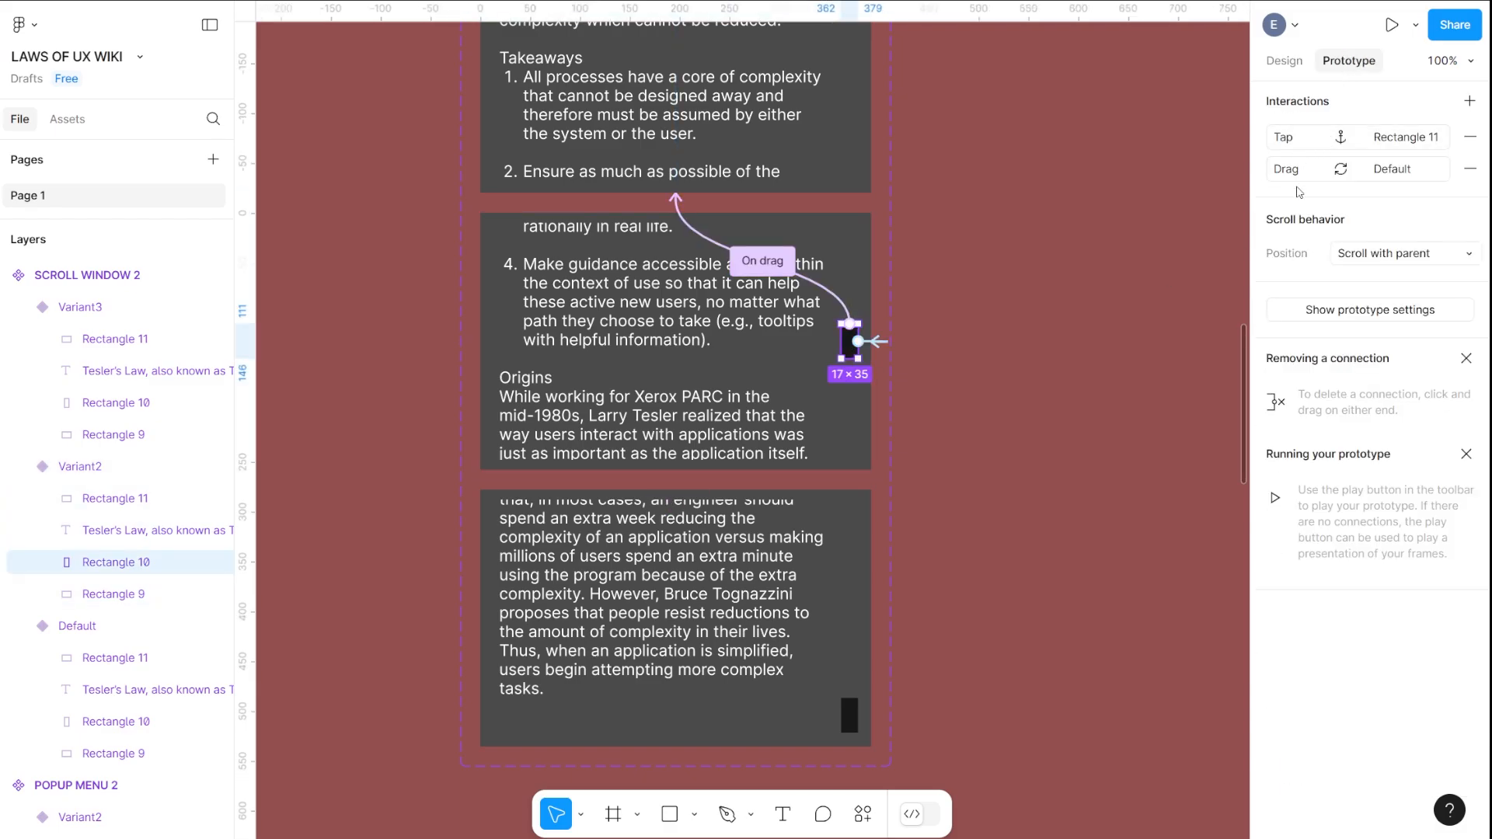
pyautogui.click(1471, 137)
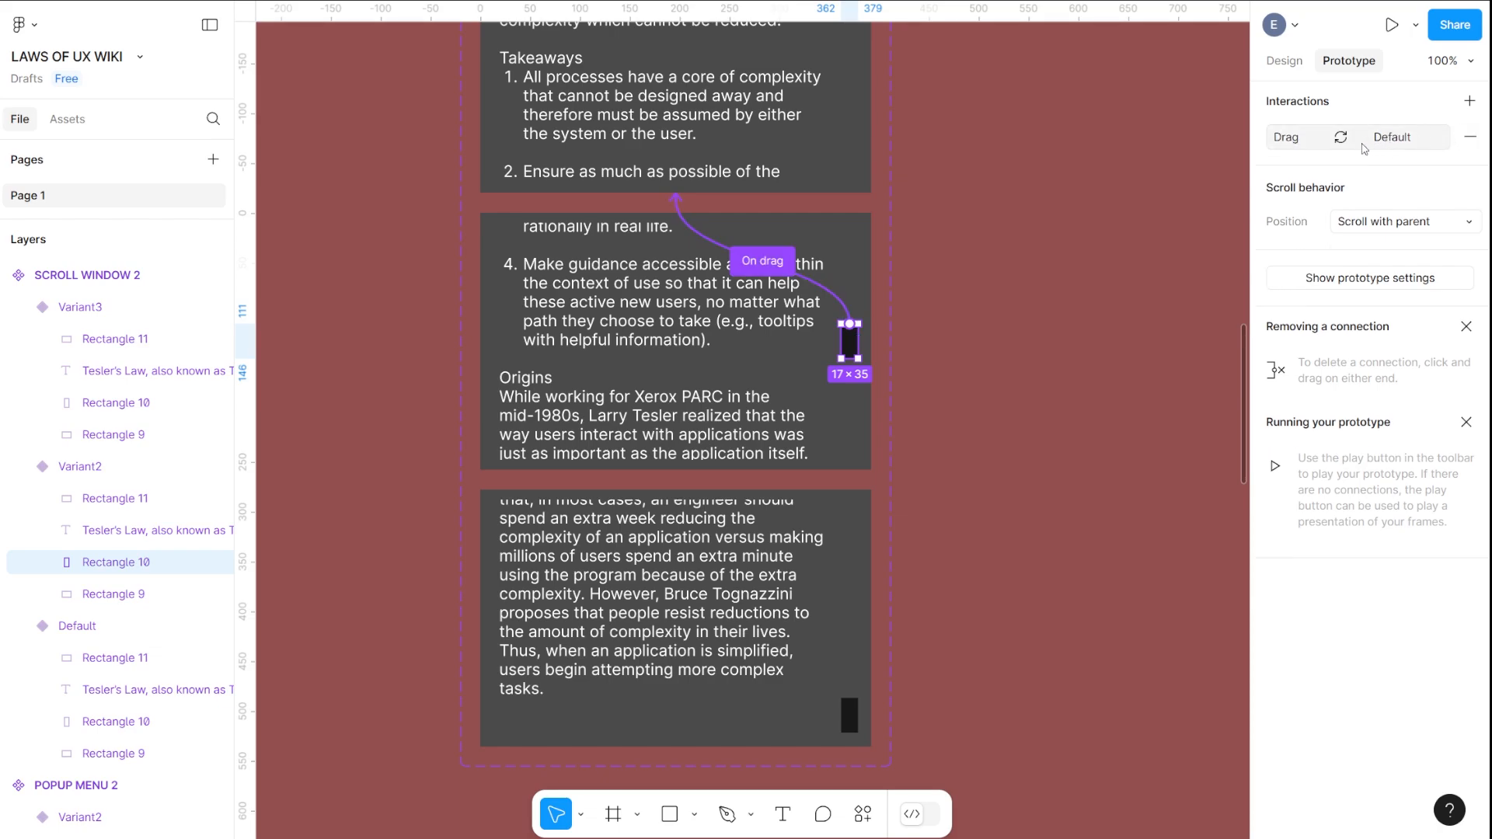
# Add an On drag interaction to the Variant2 scroll handle that changes the component to Variant3
pyautogui.click(1470, 101)
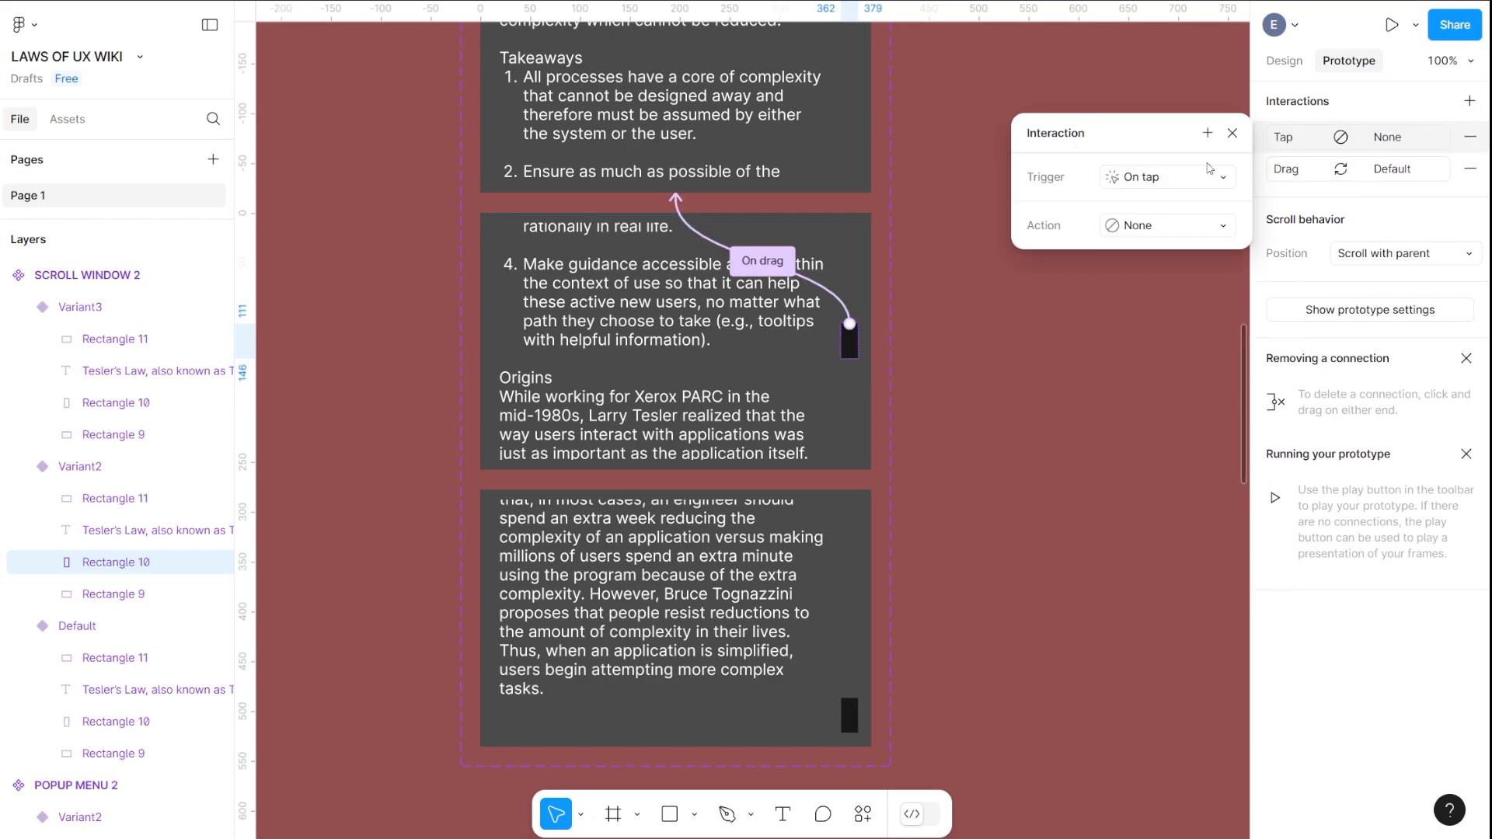
pyautogui.click(1160, 177)
pyautogui.click(1156, 201)
pyautogui.click(1156, 225)
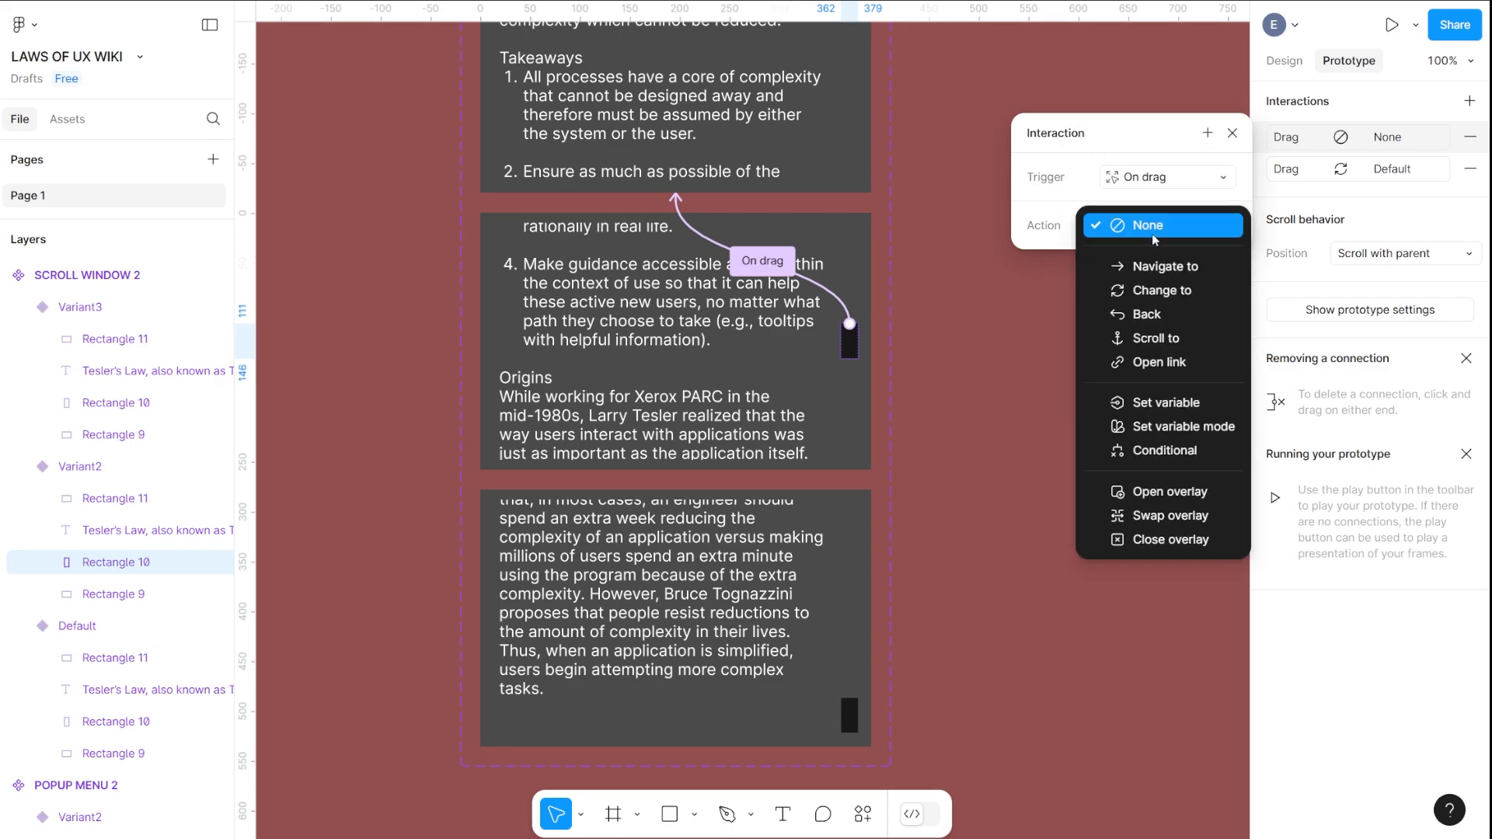
pyautogui.click(1161, 291)
pyautogui.click(1161, 258)
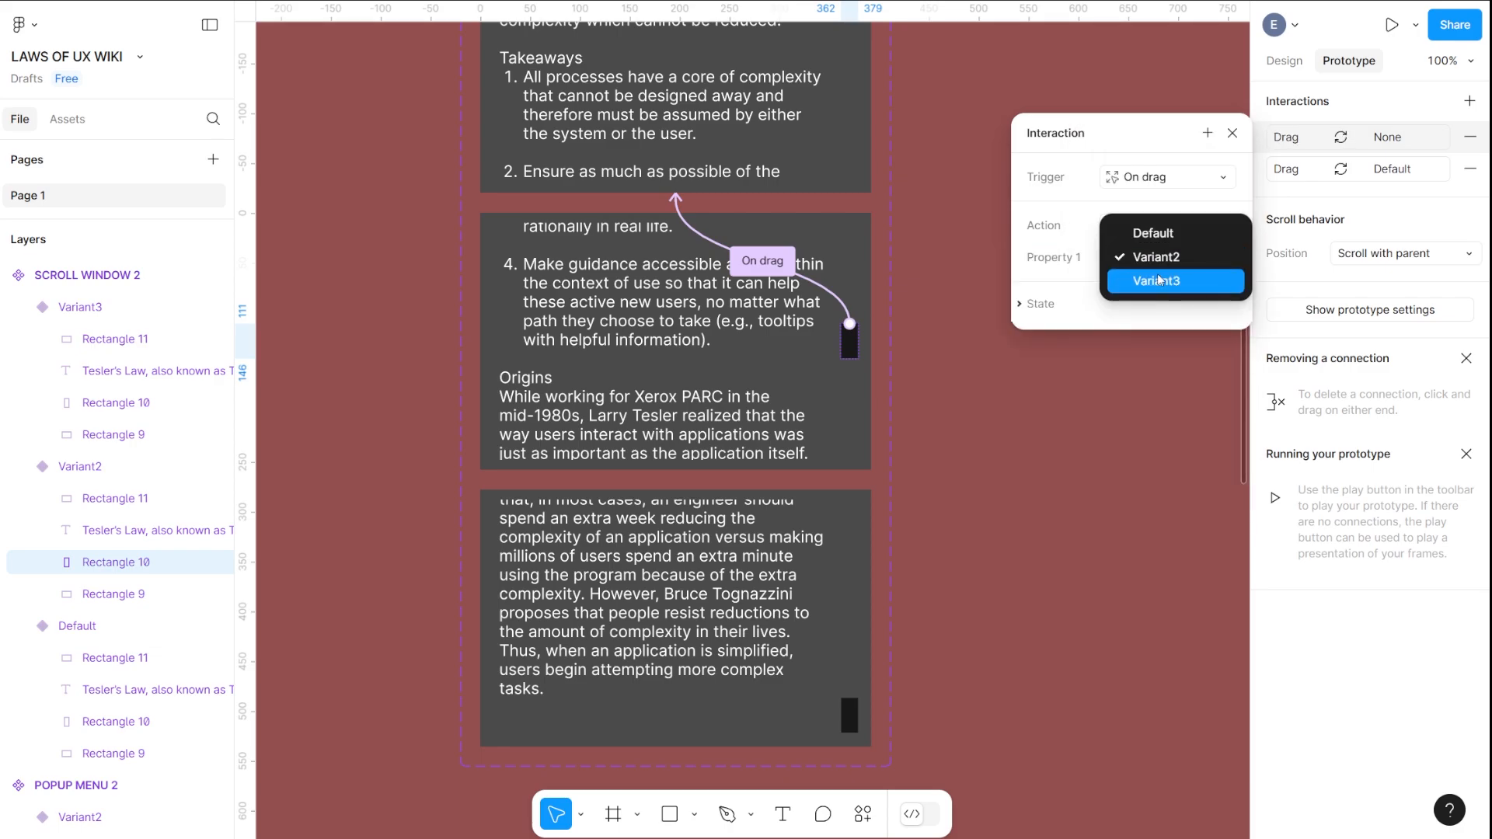
pyautogui.click(1153, 282)
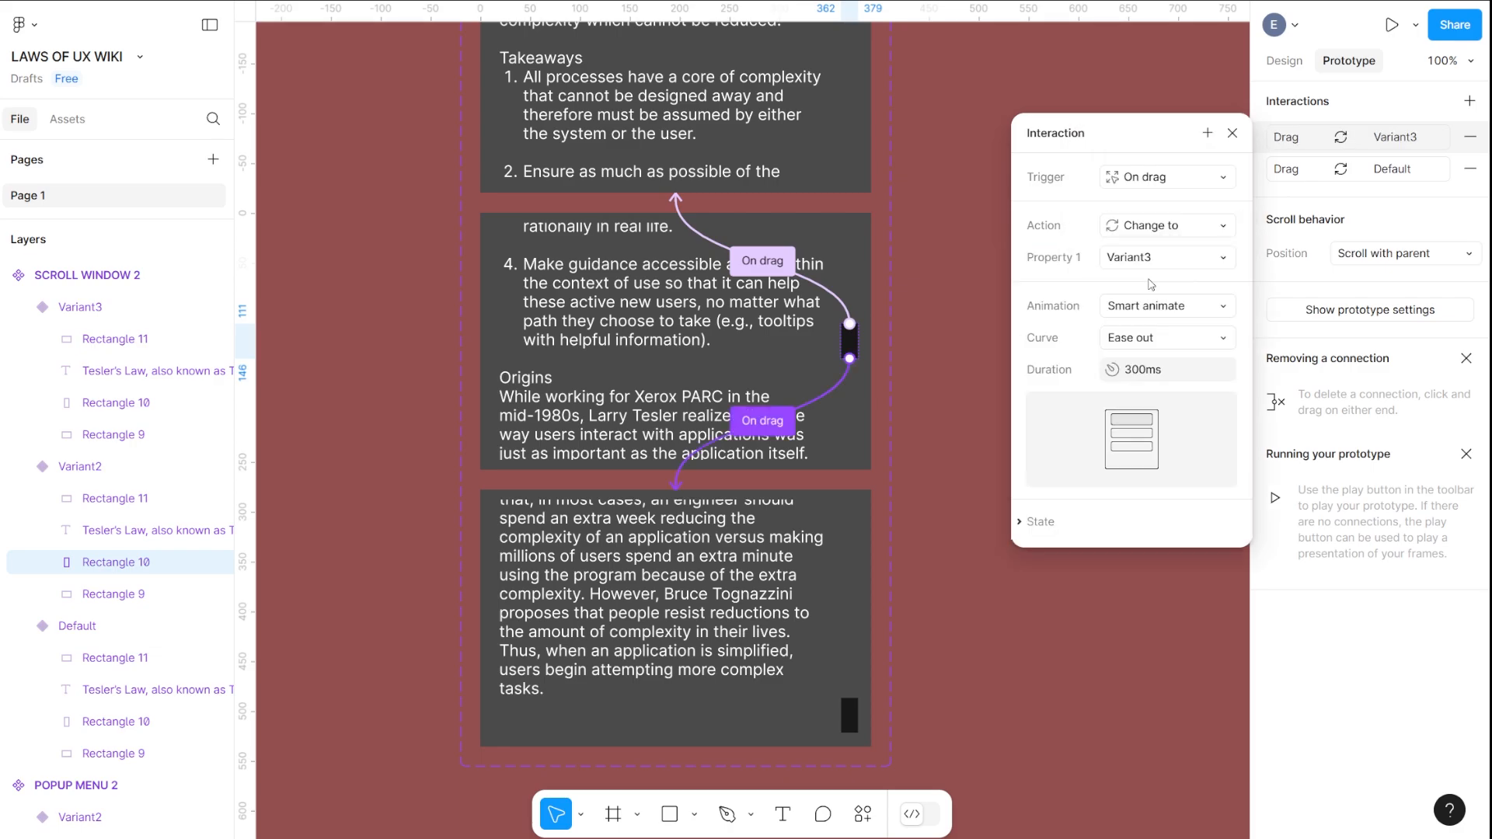
pyautogui.click(1233, 137)
# Add an On drag interaction to the Variant2 text that changes the component to Variant3
pyautogui.click(630, 347)
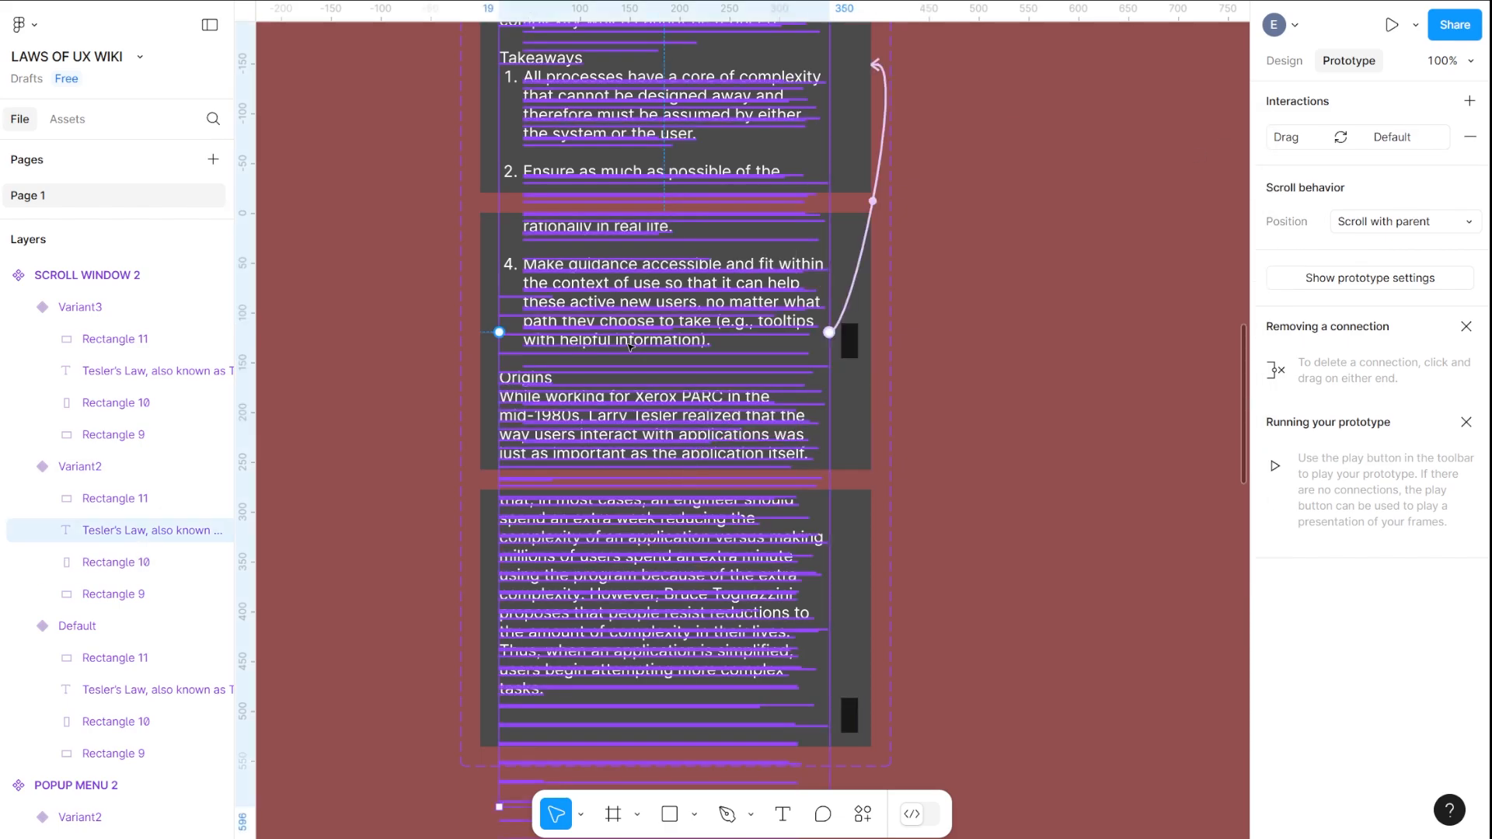
pyautogui.click(1470, 101)
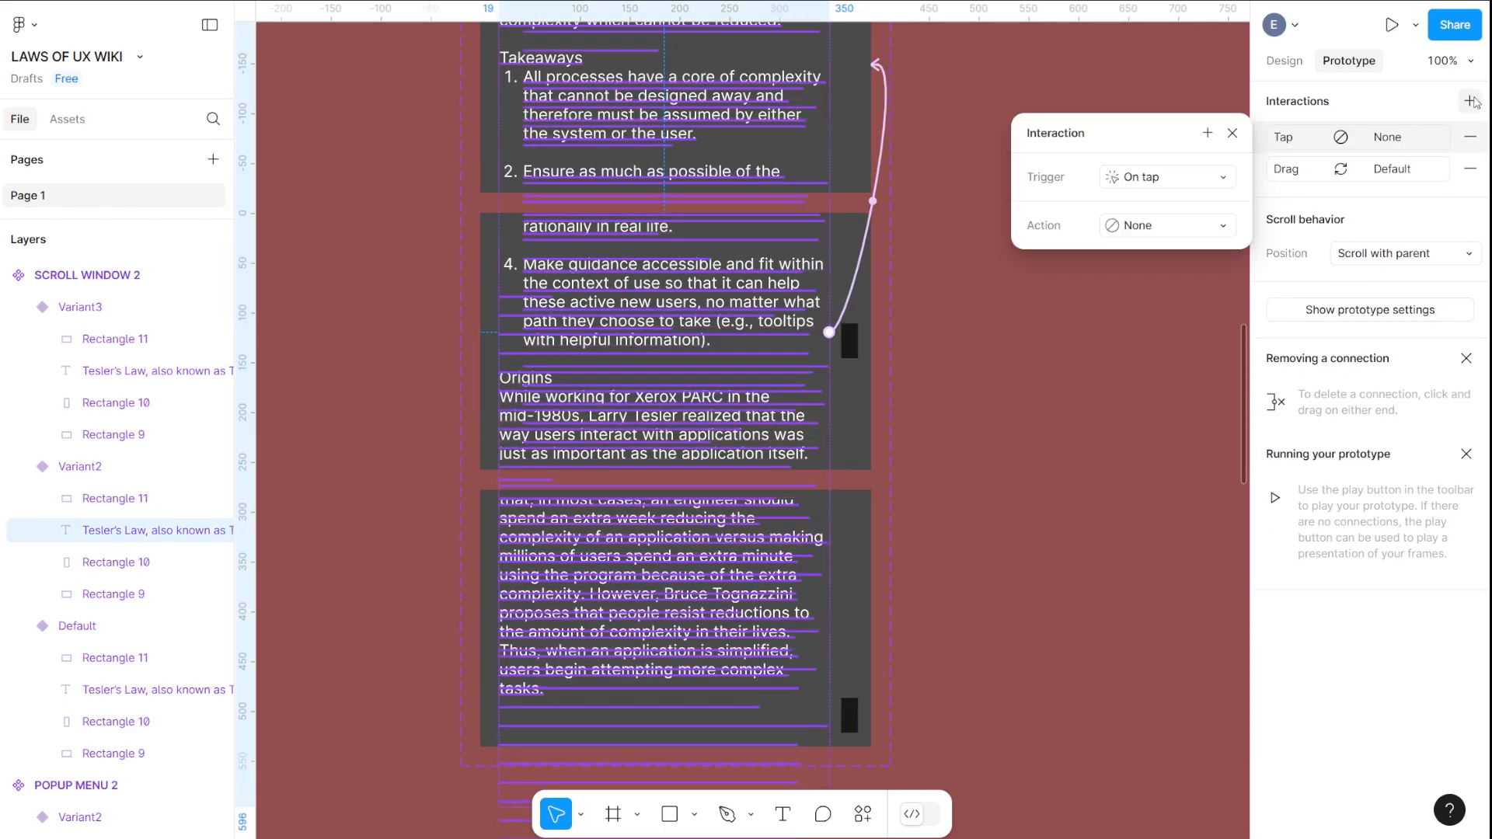
pyautogui.click(1189, 174)
pyautogui.click(1170, 203)
pyautogui.click(1162, 229)
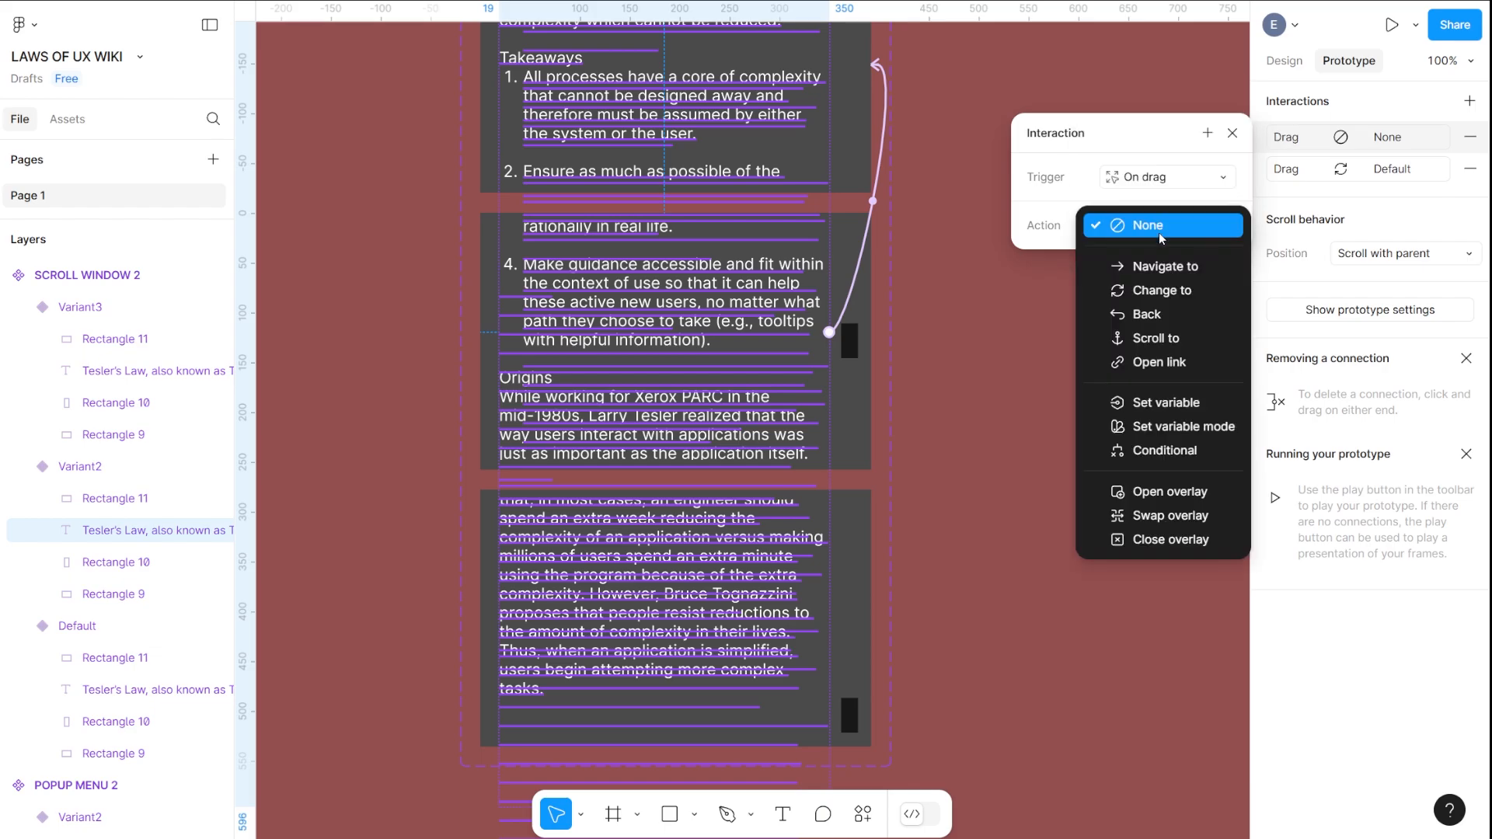
pyautogui.click(1162, 290)
pyautogui.click(1163, 263)
pyautogui.click(1165, 283)
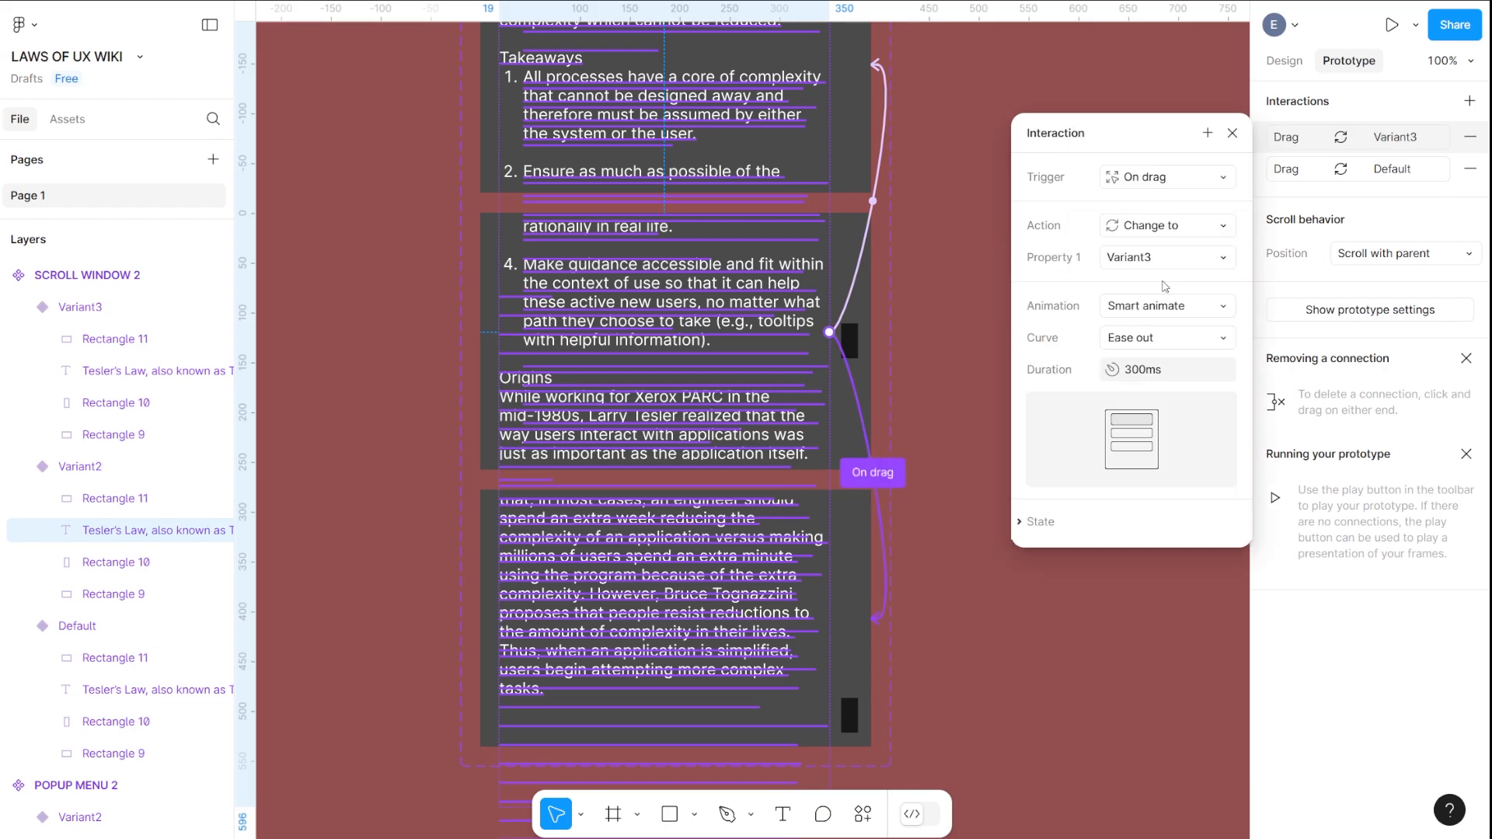
pyautogui.click(1233, 134)
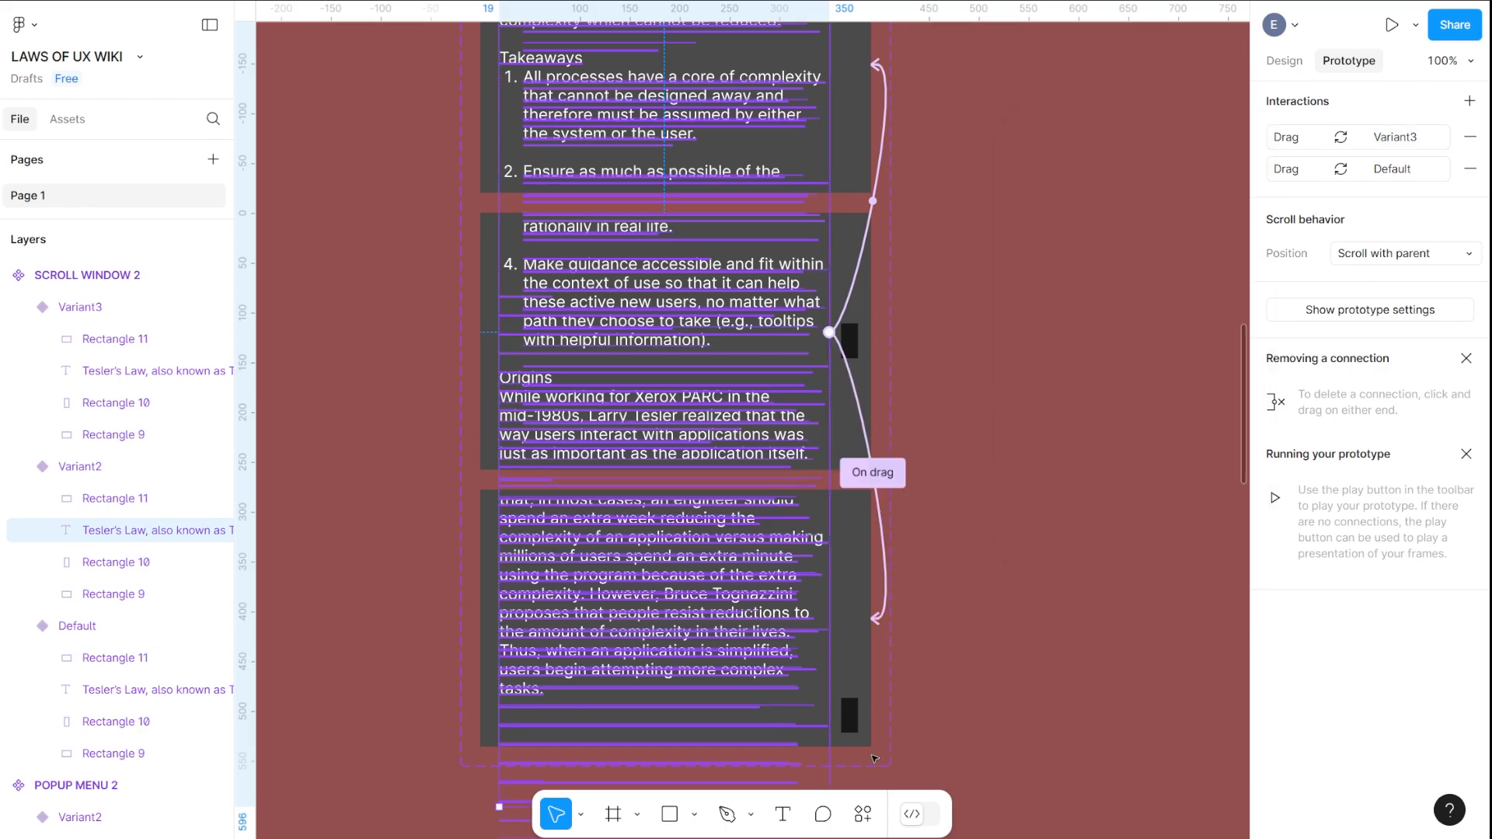
# Change the On drag interaction of the Variant3 scroll handle (Rectangle 10) to target Variant2
pyautogui.click(850, 717)
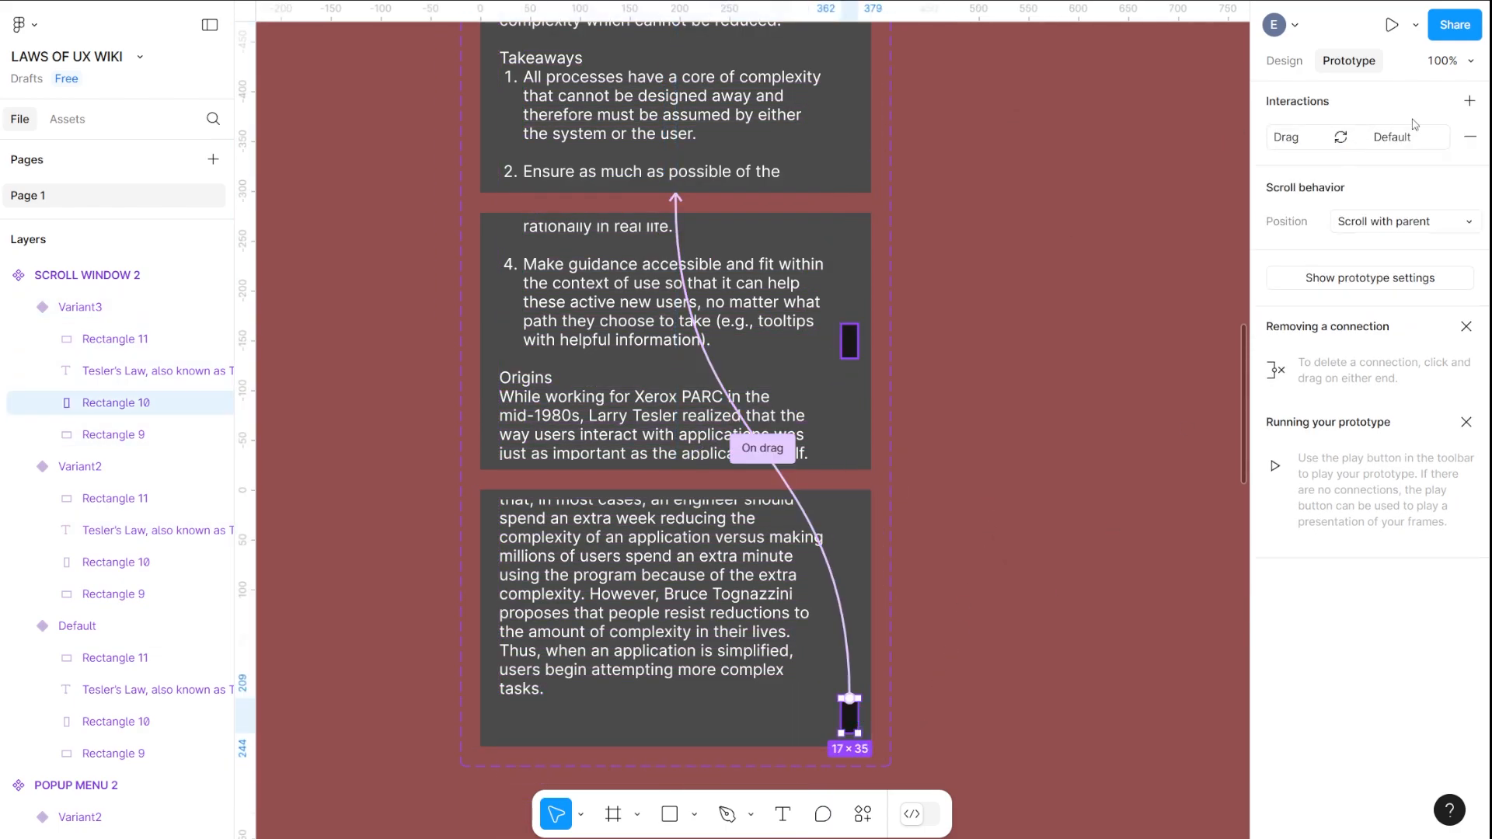
pyautogui.scroll(-3, 1002, 439)
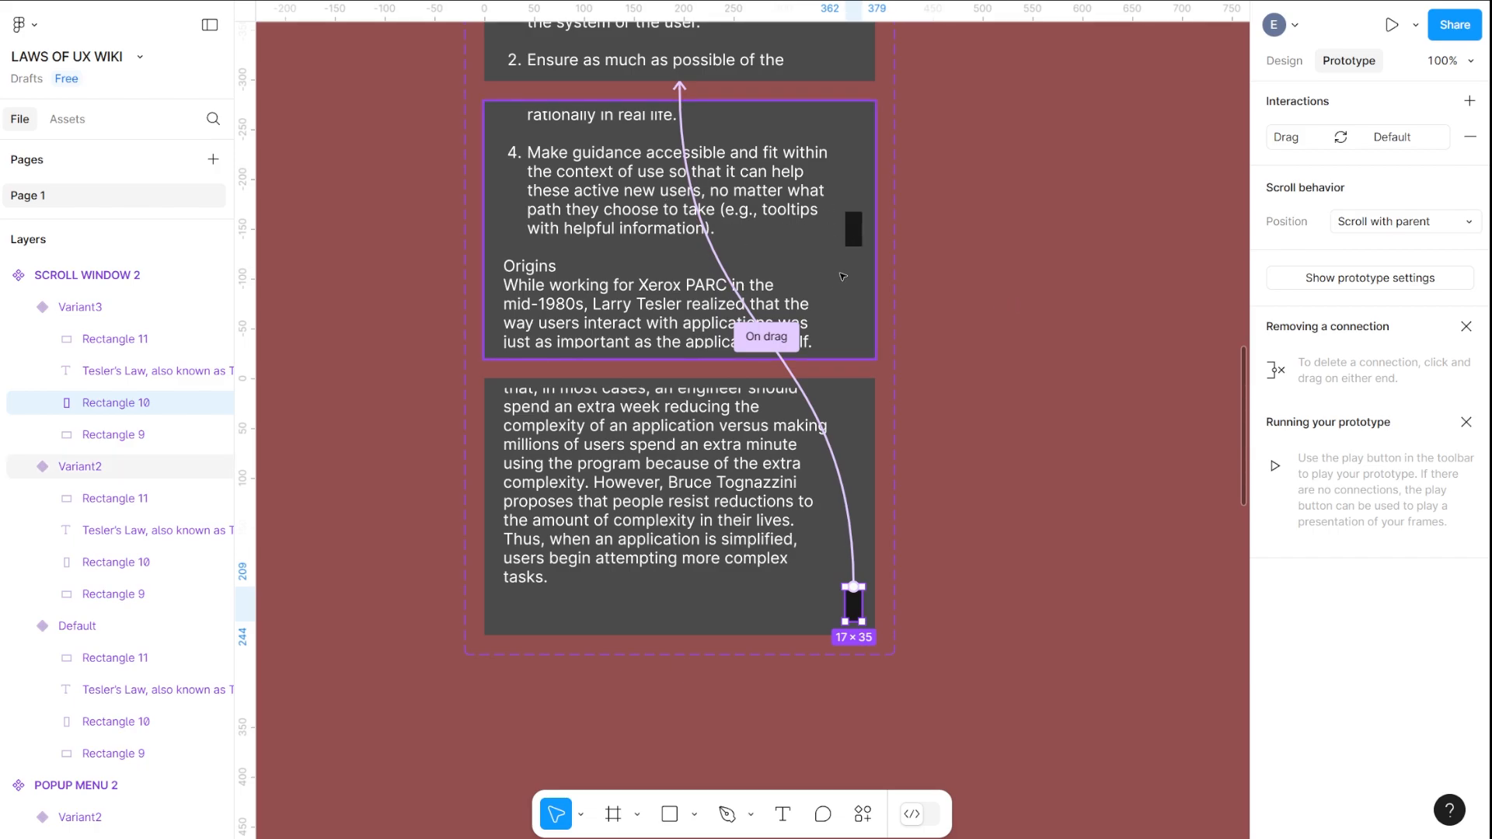
pyautogui.click(1368, 137)
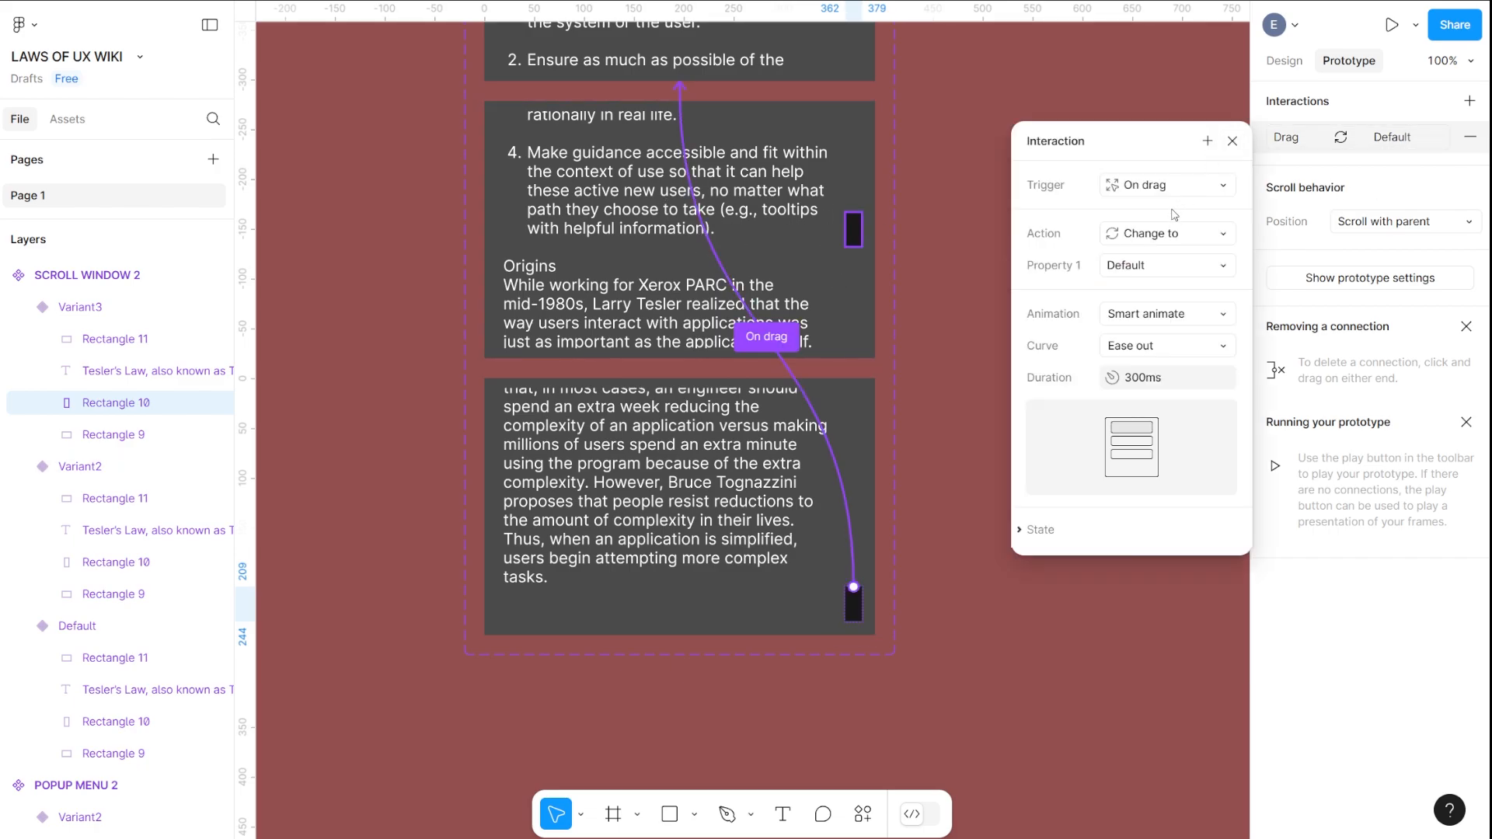
pyautogui.click(1145, 265)
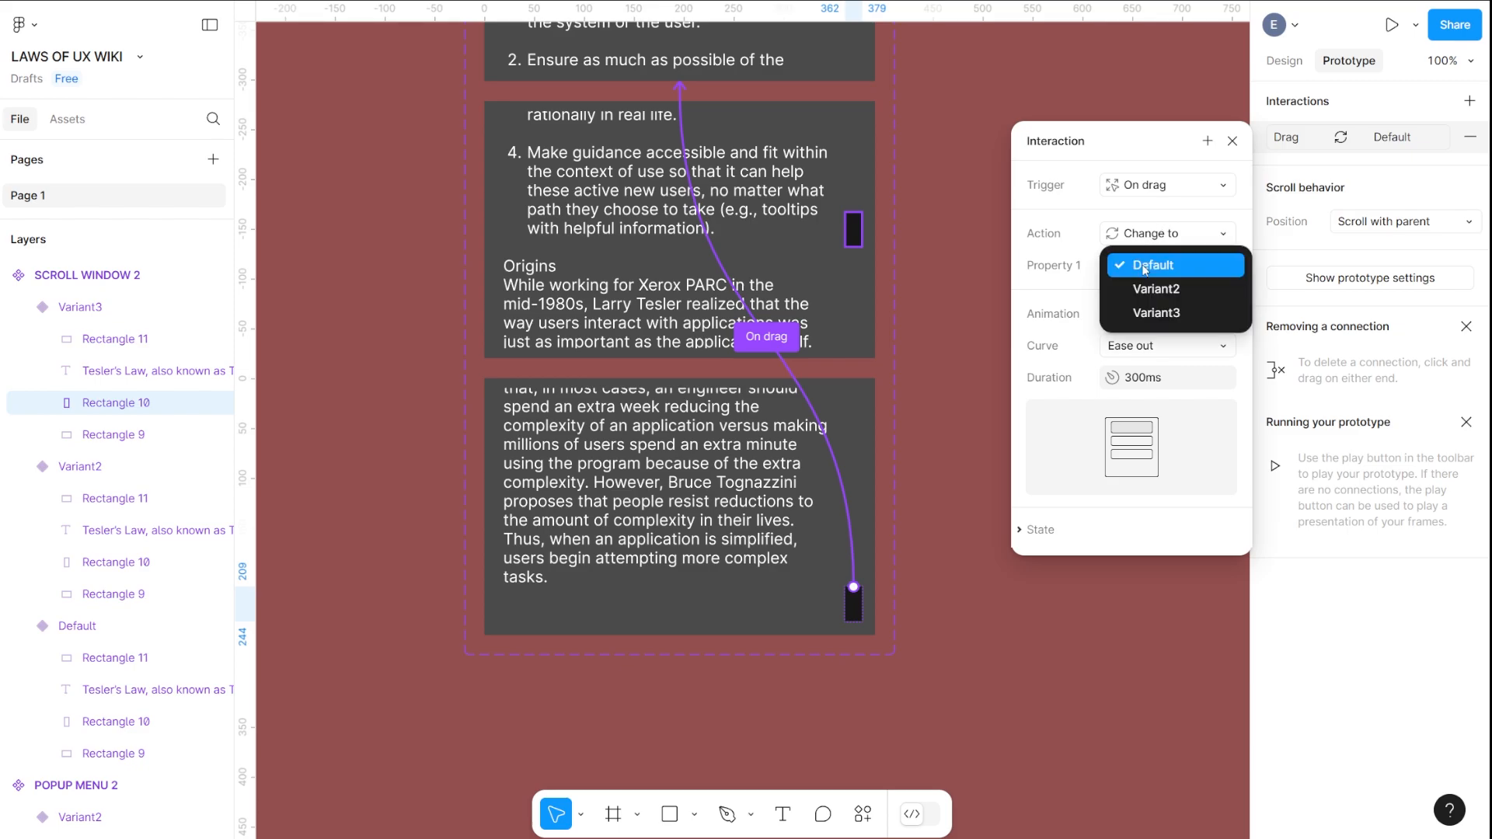
pyautogui.click(1158, 290)
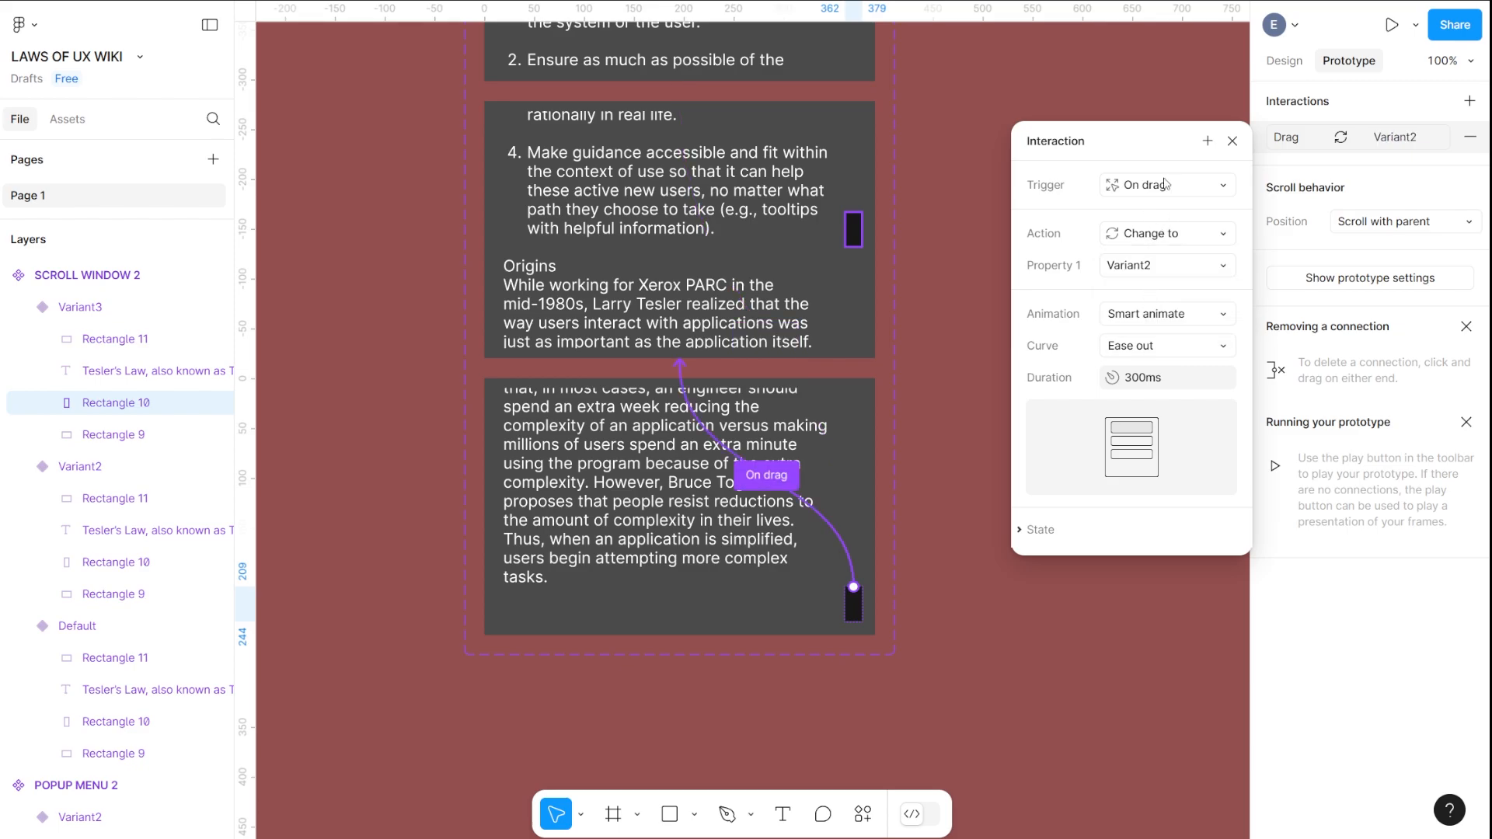
pyautogui.click(1232, 140)
# Change the On drag interaction of the Variant3 Tesler's Law text to target Variant2
pyautogui.click(579, 501)
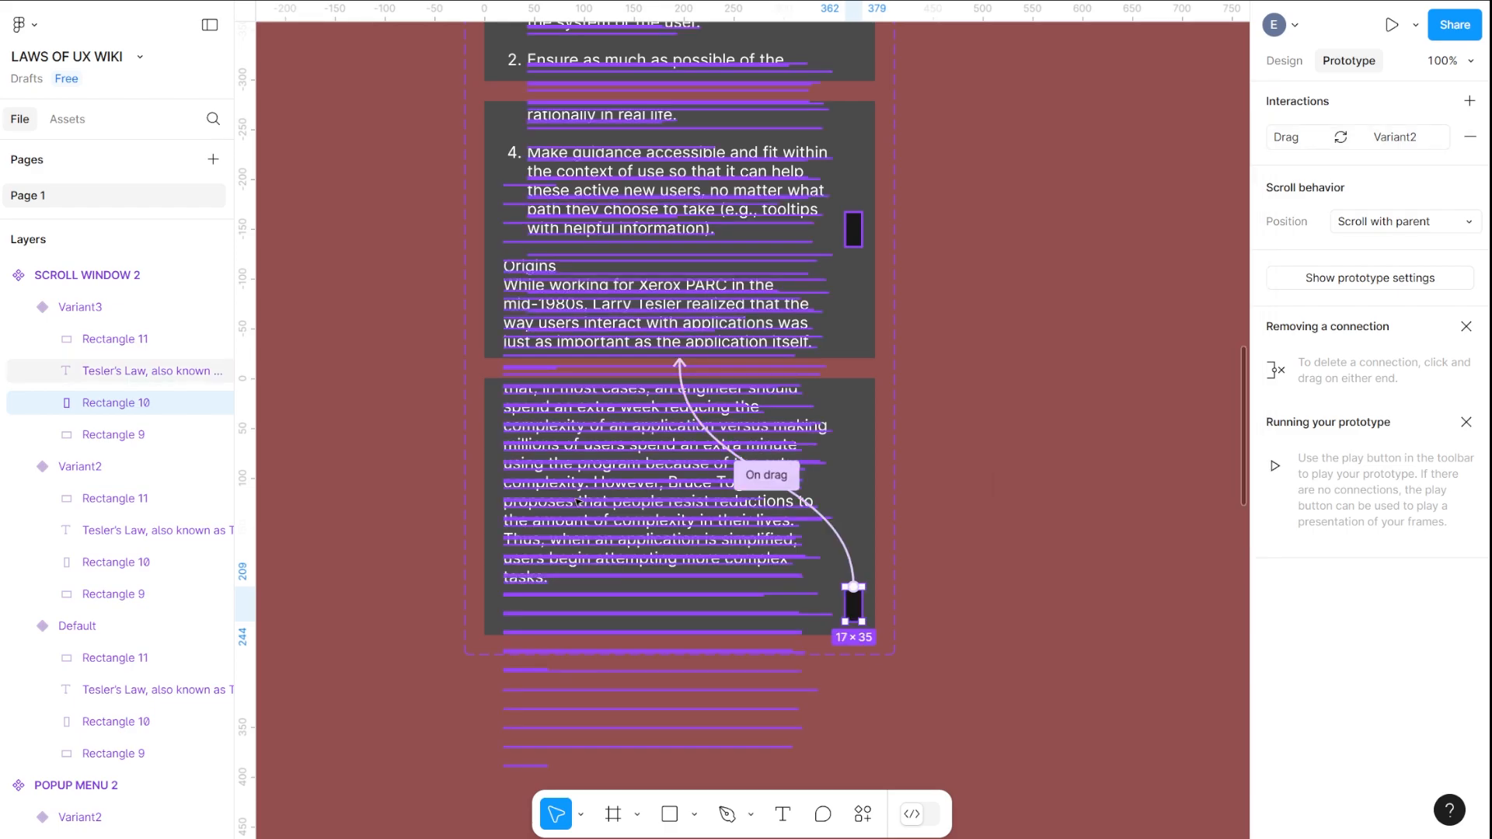
pyautogui.click(1400, 144)
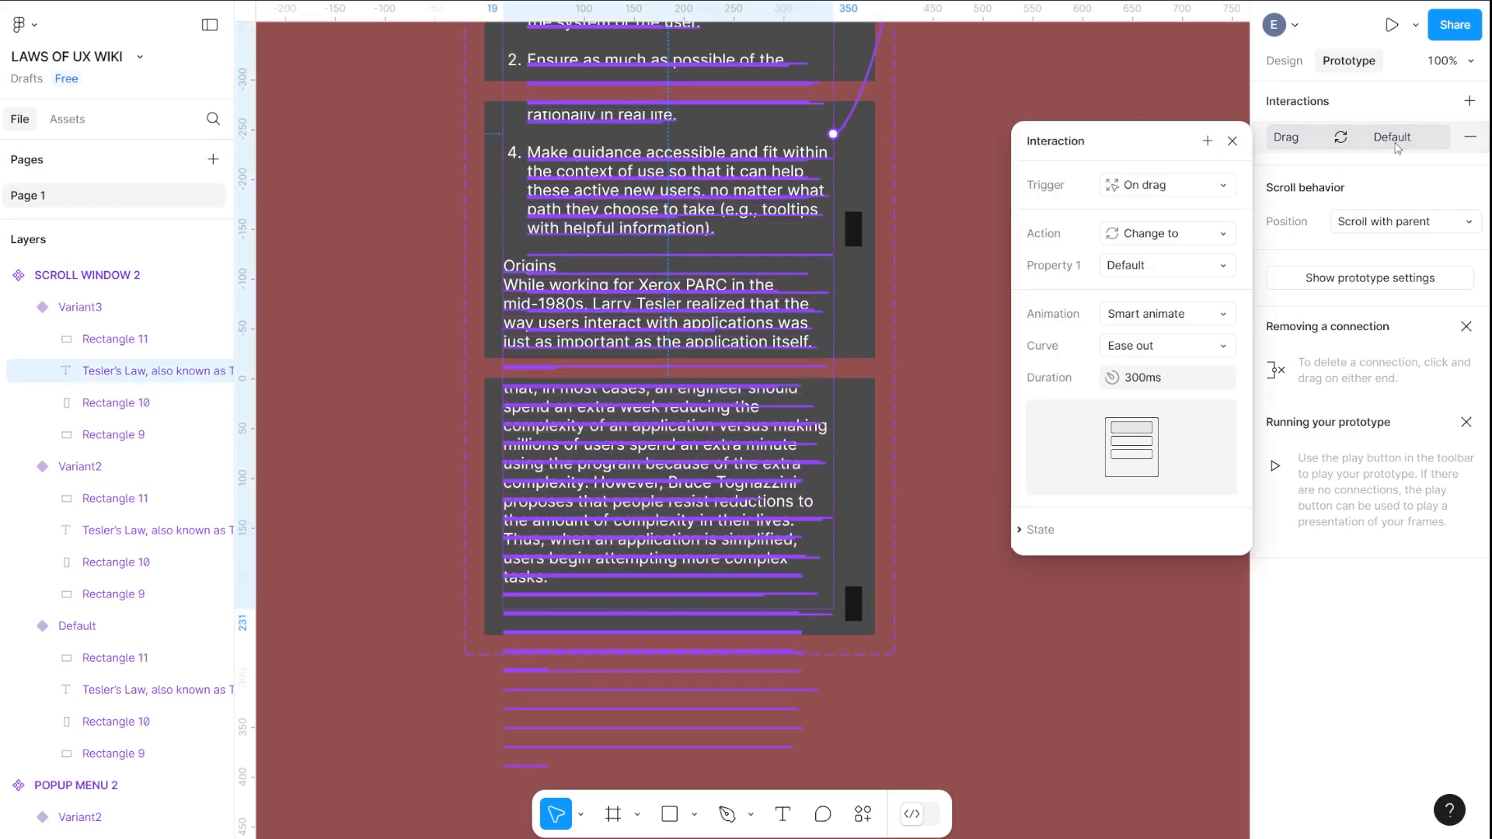
pyautogui.click(1164, 265)
pyautogui.click(1166, 291)
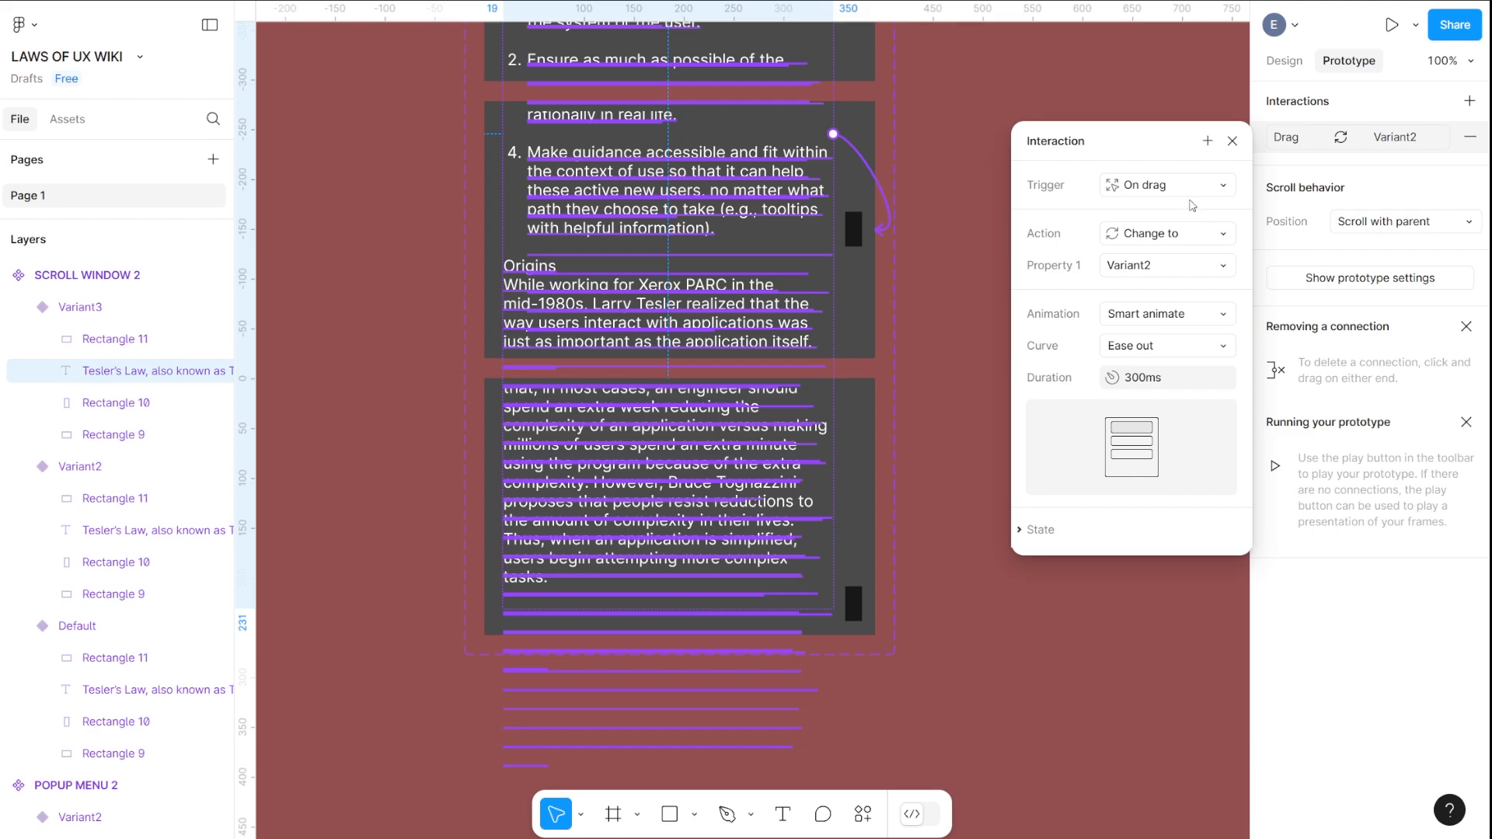
pyautogui.click(1236, 141)
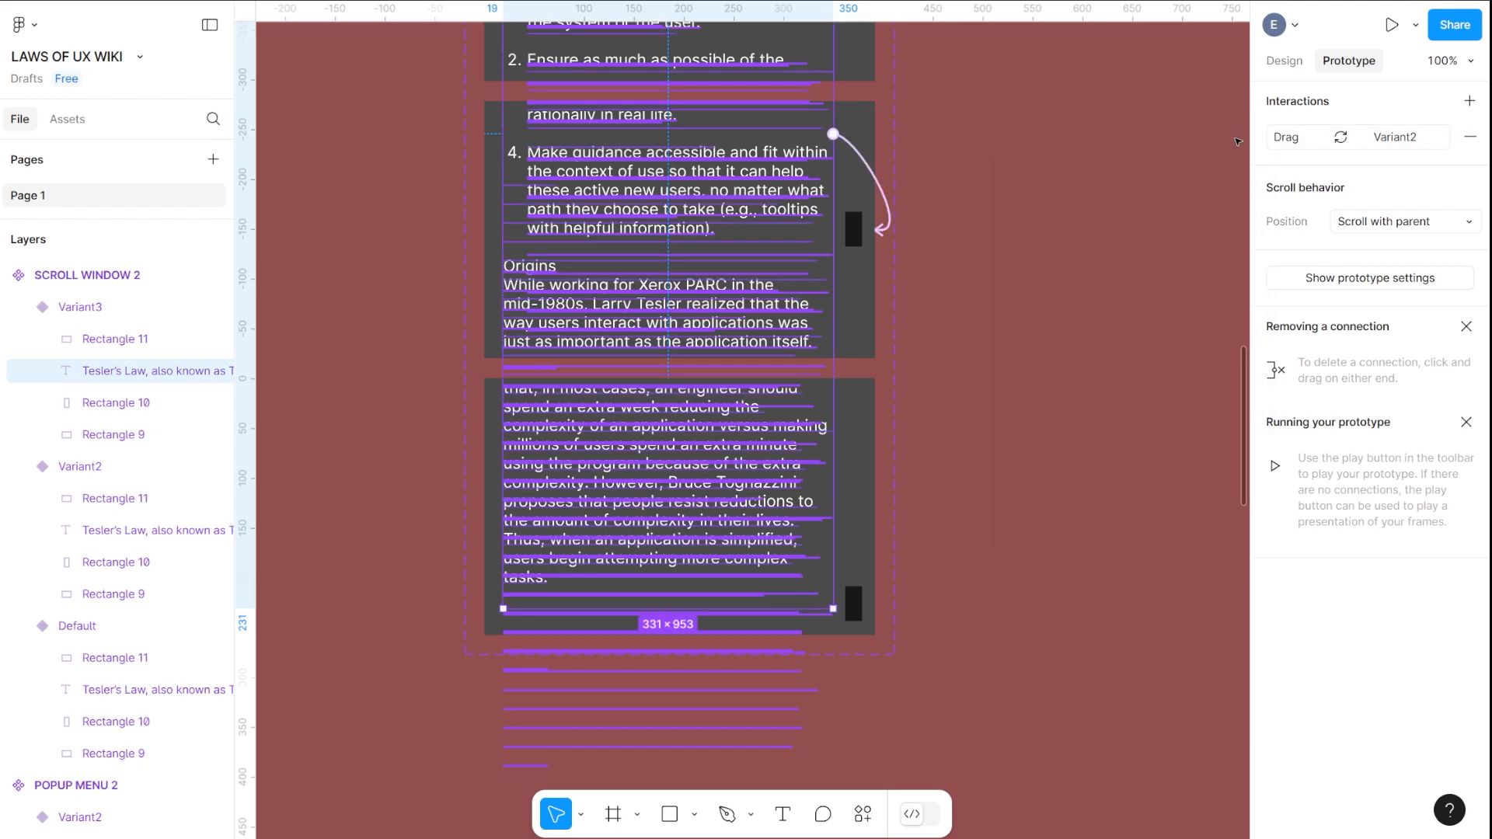
# Present the UX LAW 02 frame as a prototype and hide the device frame around the preview
pyautogui.click(1026, 323)
pyautogui.scroll(5, 934, 453)
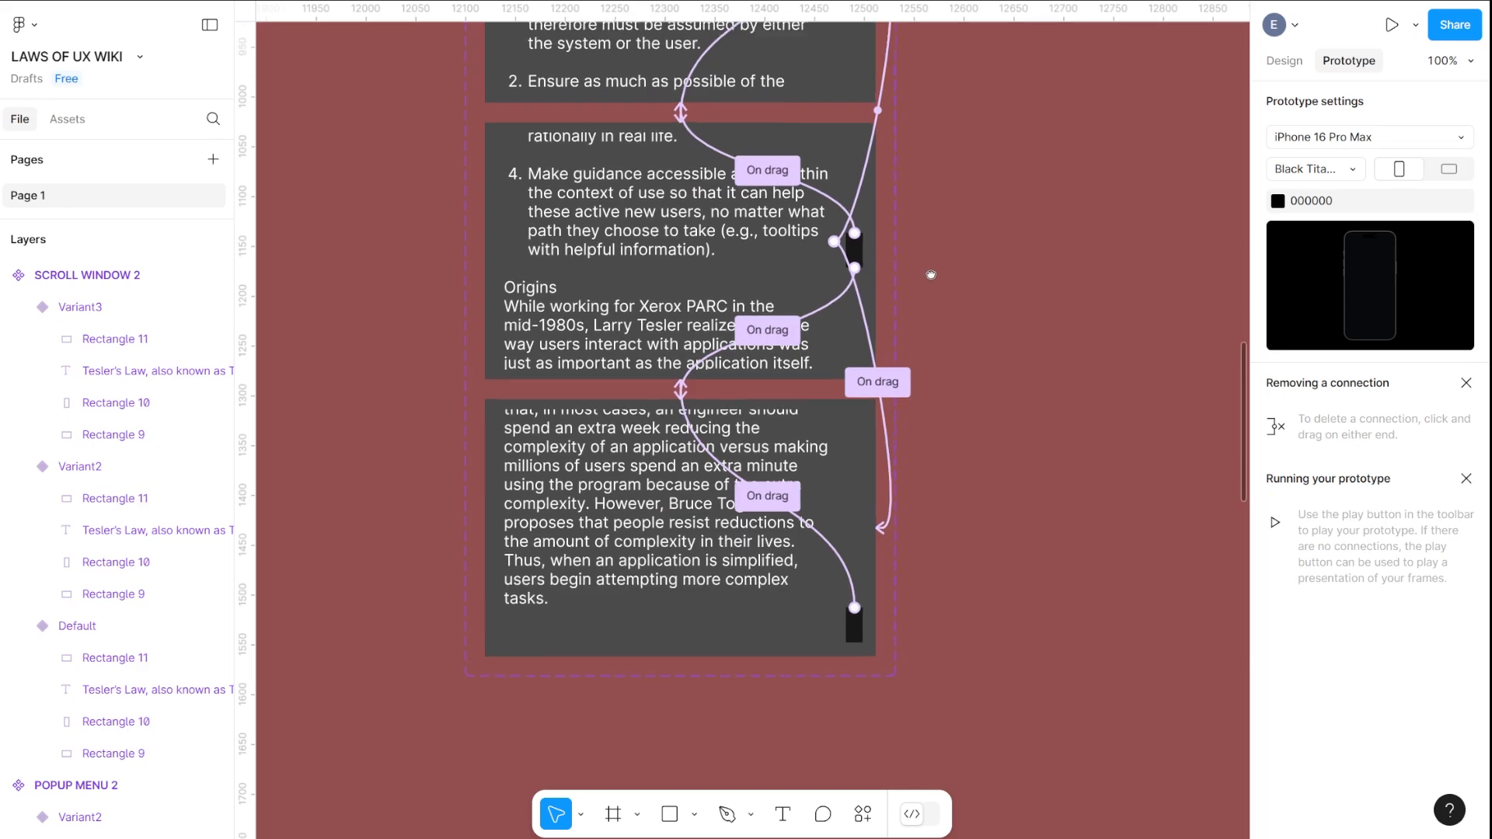
pyautogui.moveTo(934, 453); pyautogui.dragTo(944, 288)
pyautogui.moveTo(495, 287); pyautogui.dragTo(1254, 602)
pyautogui.moveTo(636, 193); pyautogui.dragTo(917, 680)
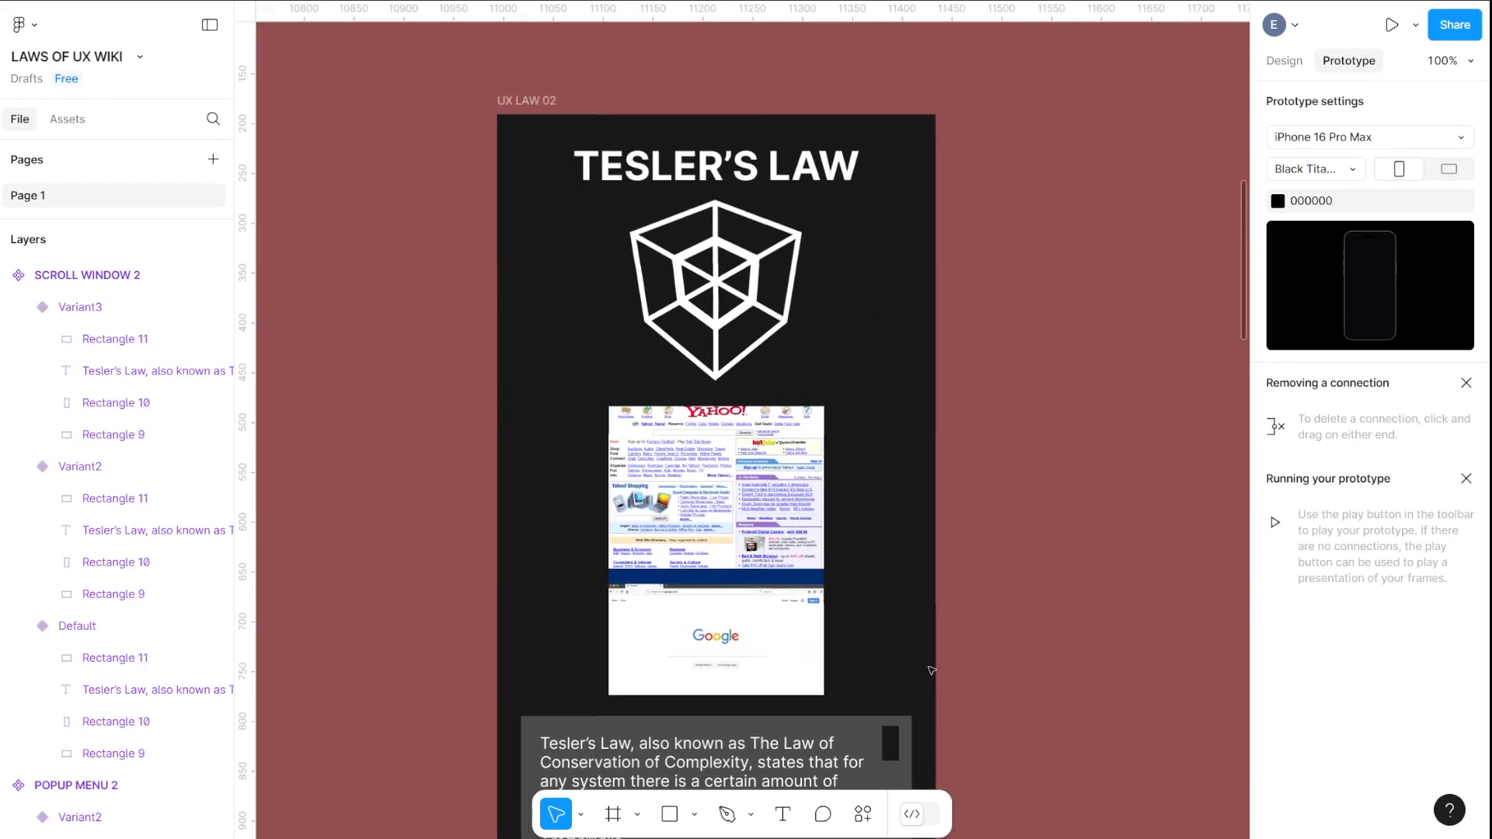
pyautogui.click(518, 104)
pyautogui.click(1392, 25)
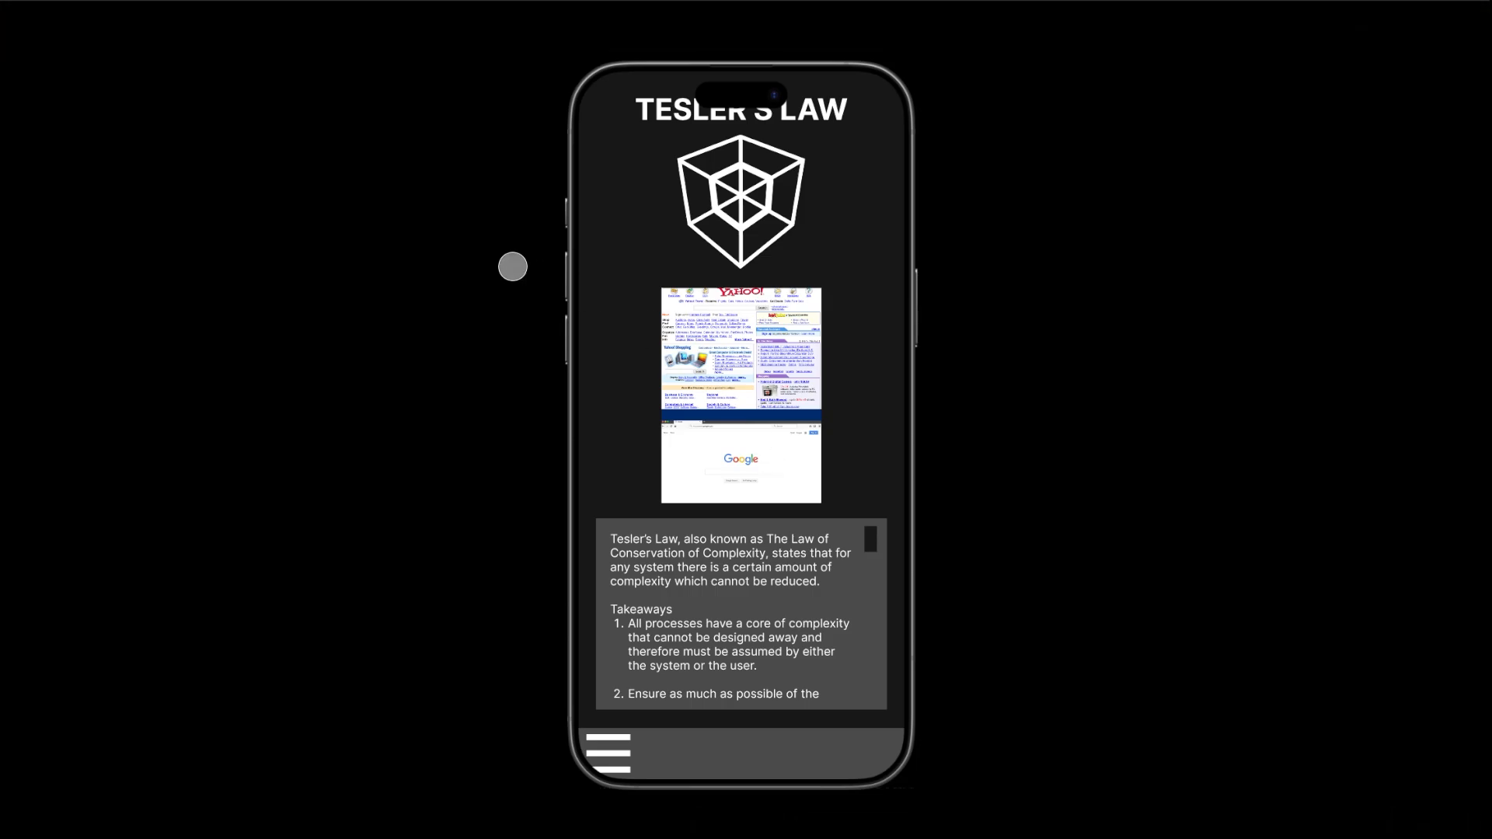
pyautogui.hotkey('ctrl', 'Tab')
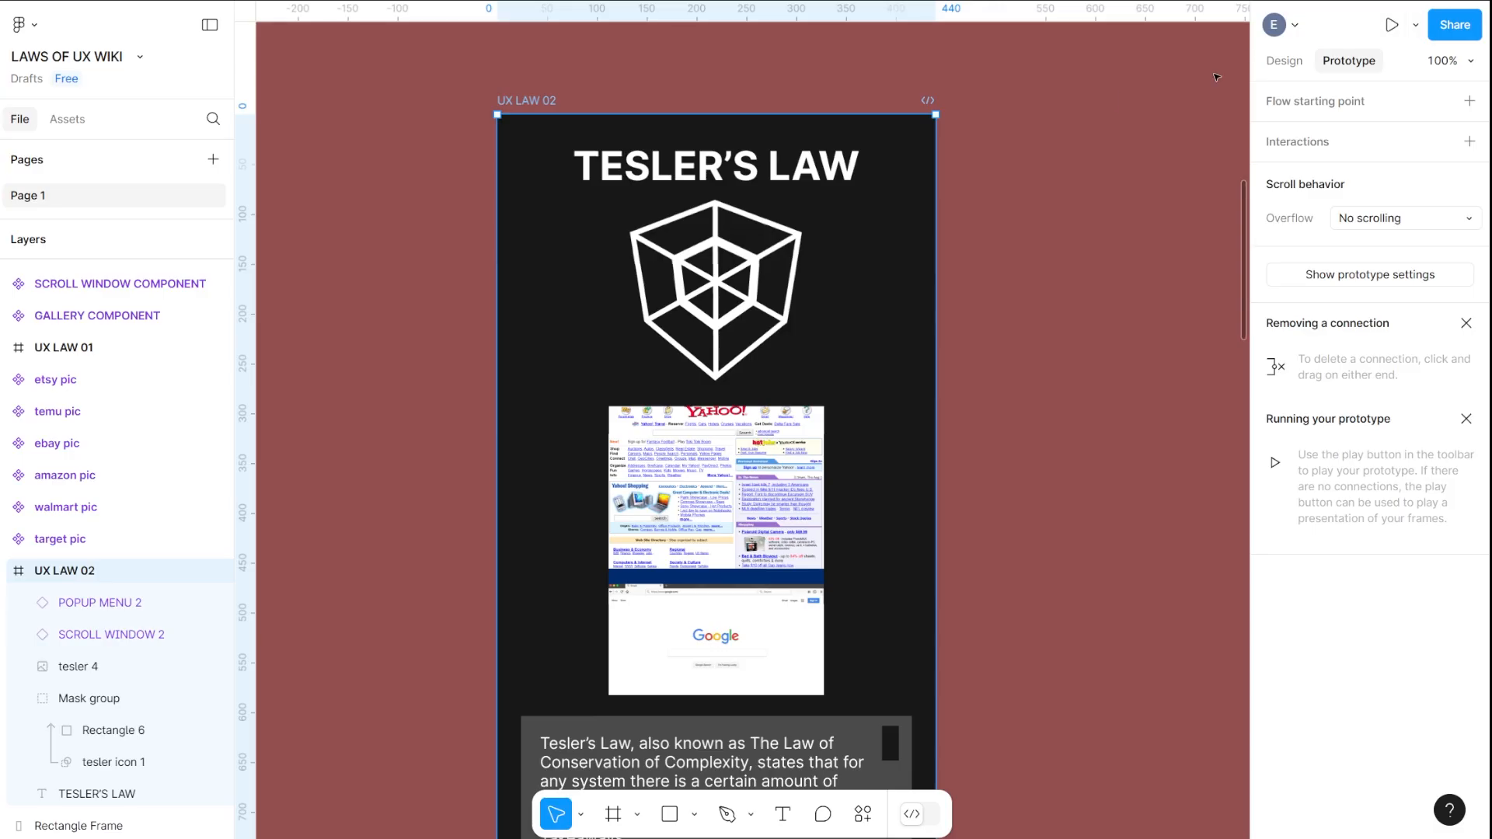
pyautogui.click(1386, 30)
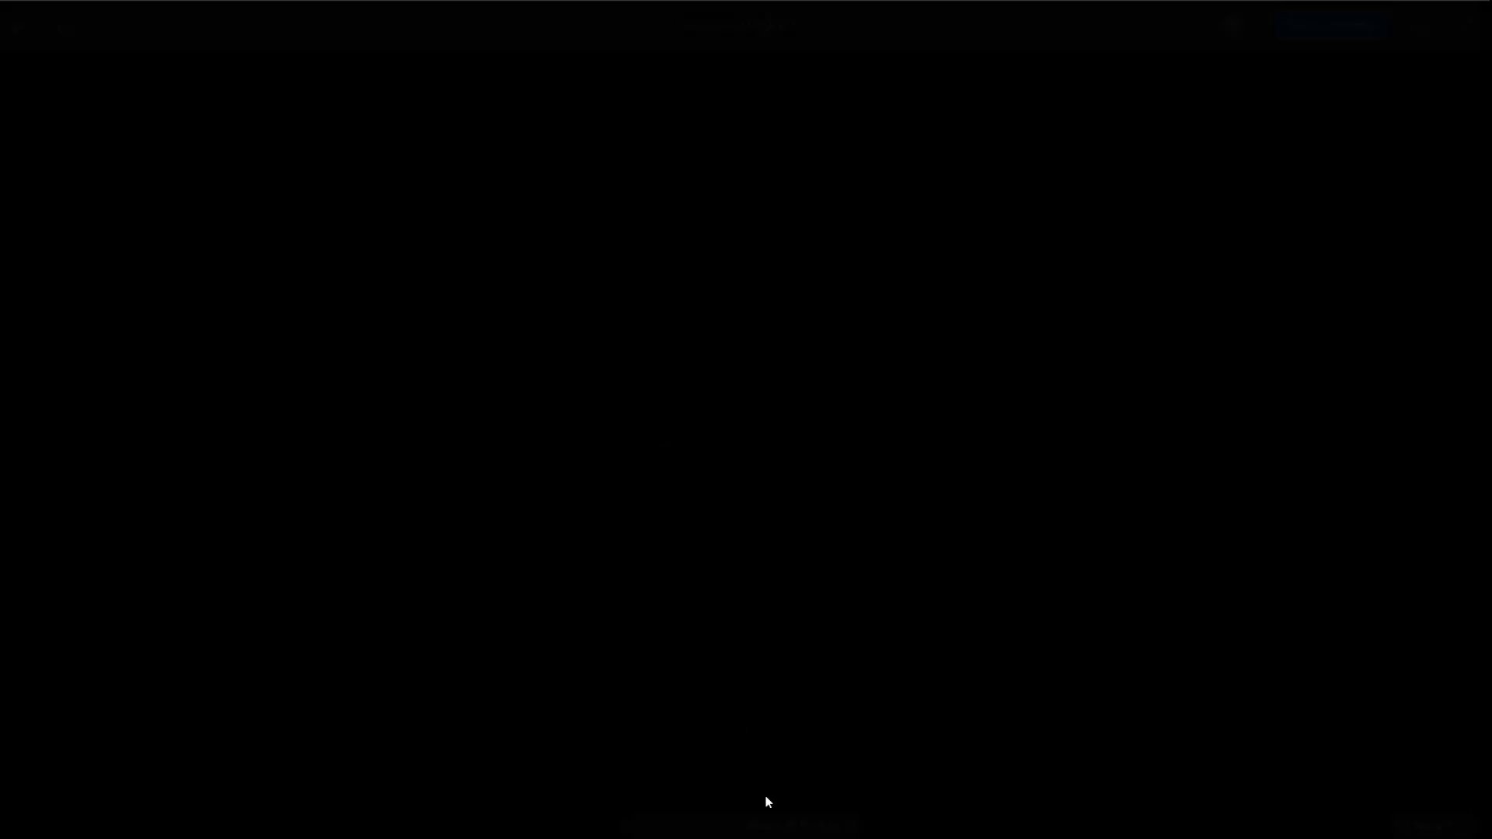
pyautogui.click(847, 828)
pyautogui.moveTo(835, 792)
pyautogui.click(1003, 791)
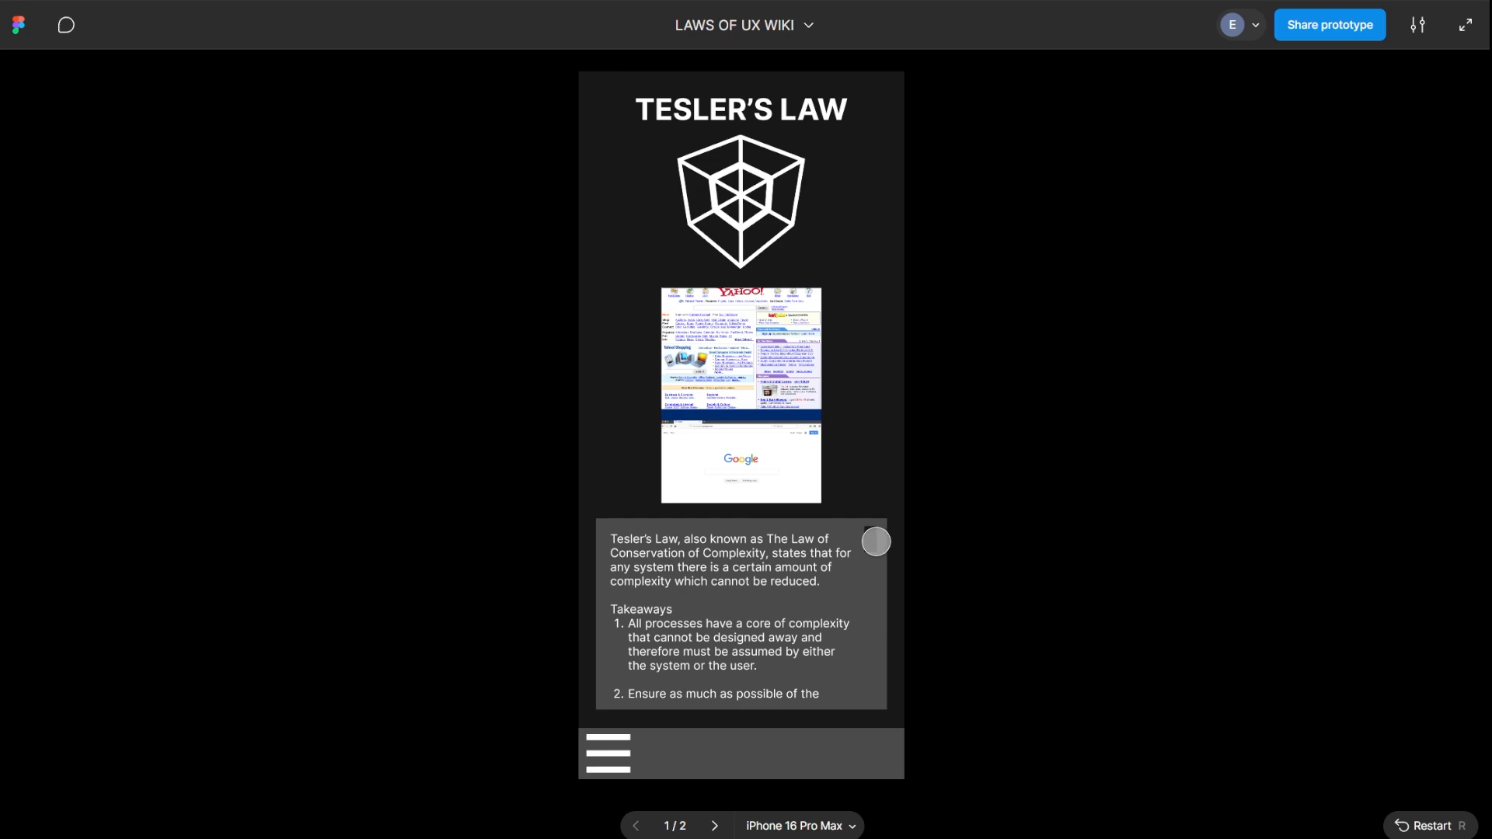
# Test the text window's scroll handle in the prototype by moving it up and down through the three variants
pyautogui.moveTo(871, 539); pyautogui.dragTo(869, 620)
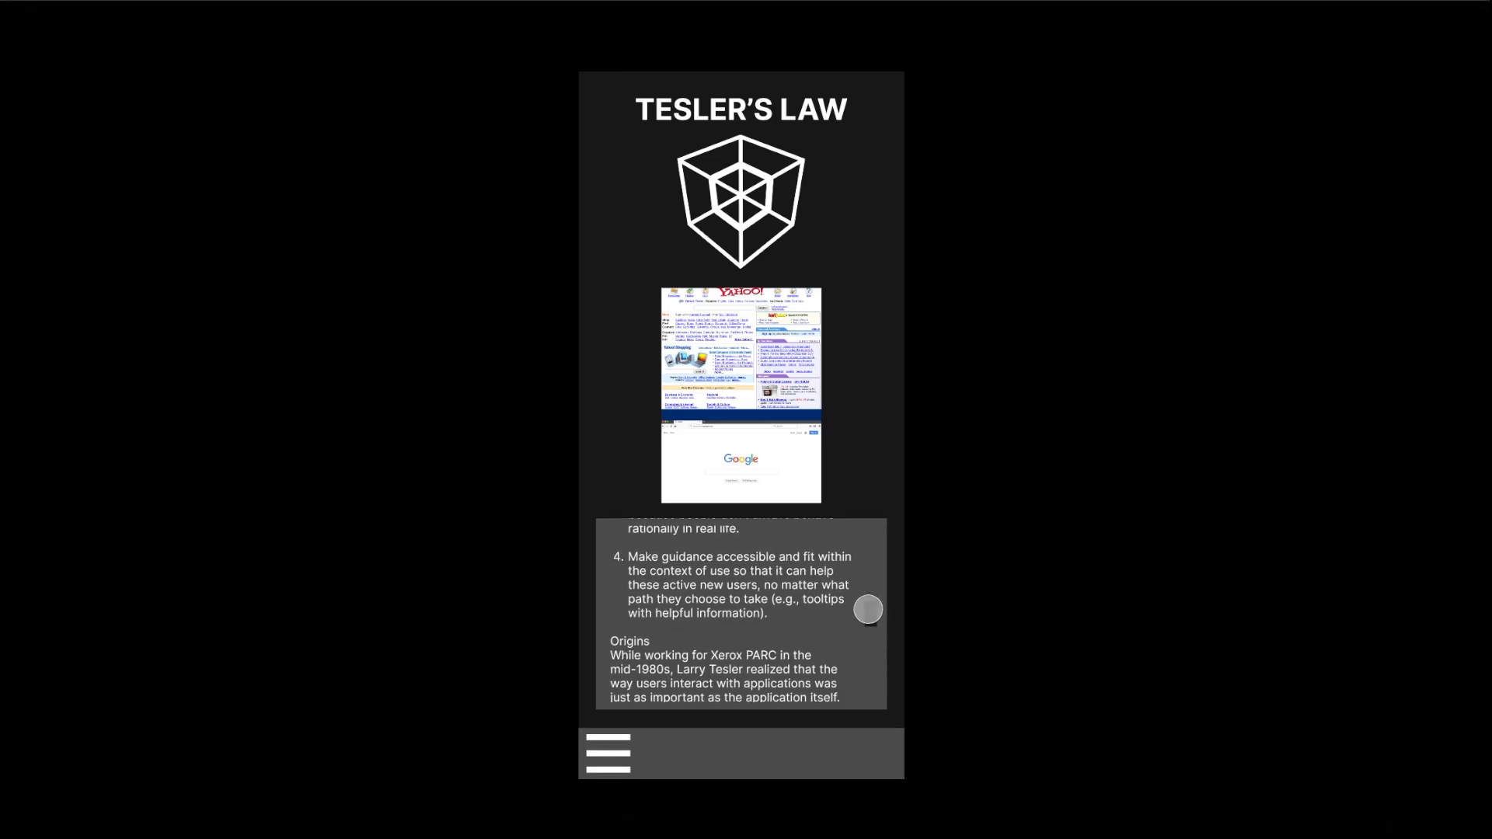
pyautogui.moveTo(872, 613); pyautogui.dragTo(870, 657)
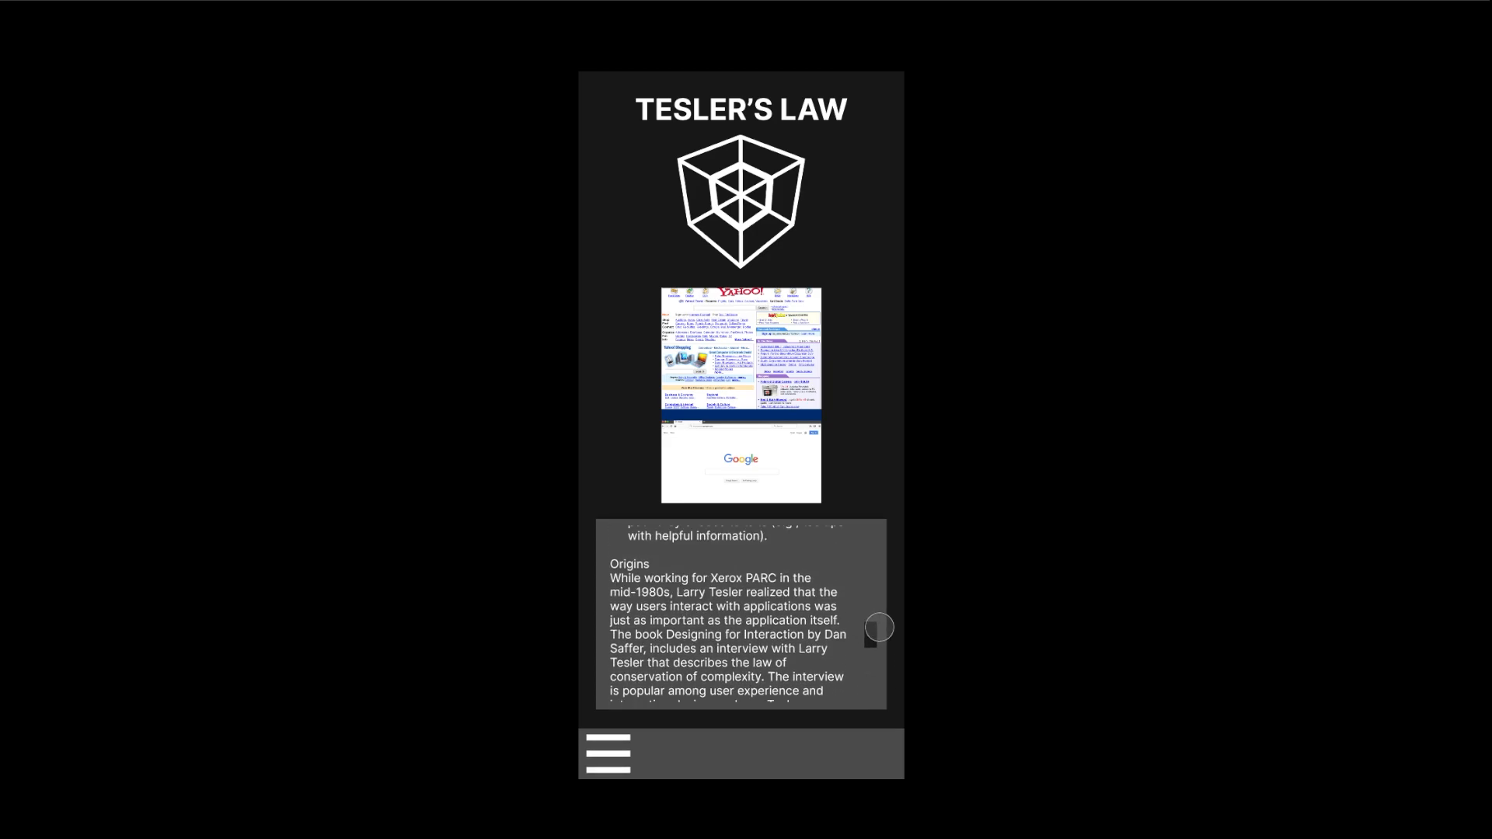
pyautogui.moveTo(873, 615); pyautogui.dragTo(874, 597)
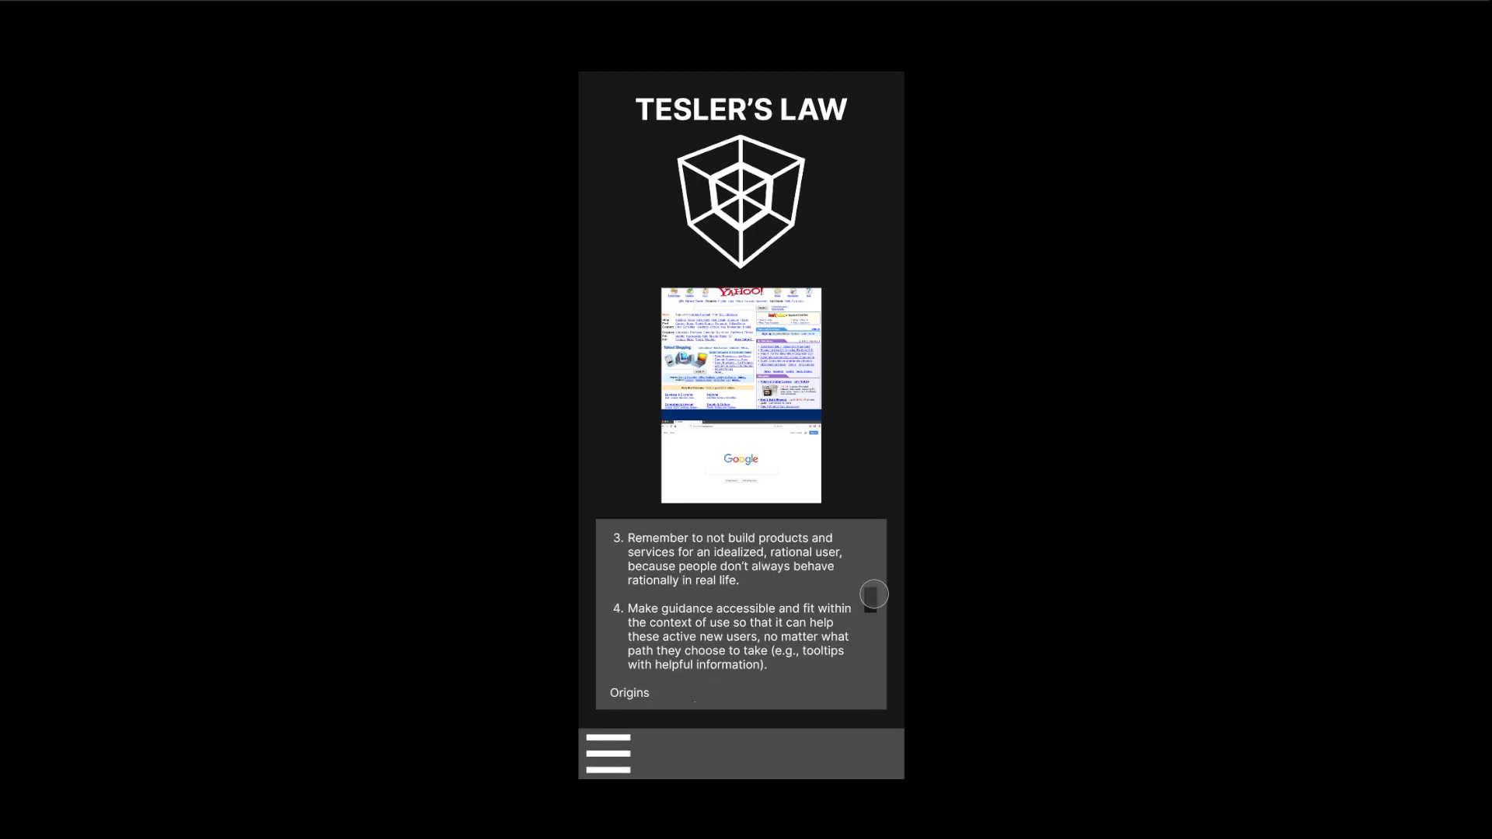
pyautogui.moveTo(881, 535); pyautogui.dragTo(868, 547)
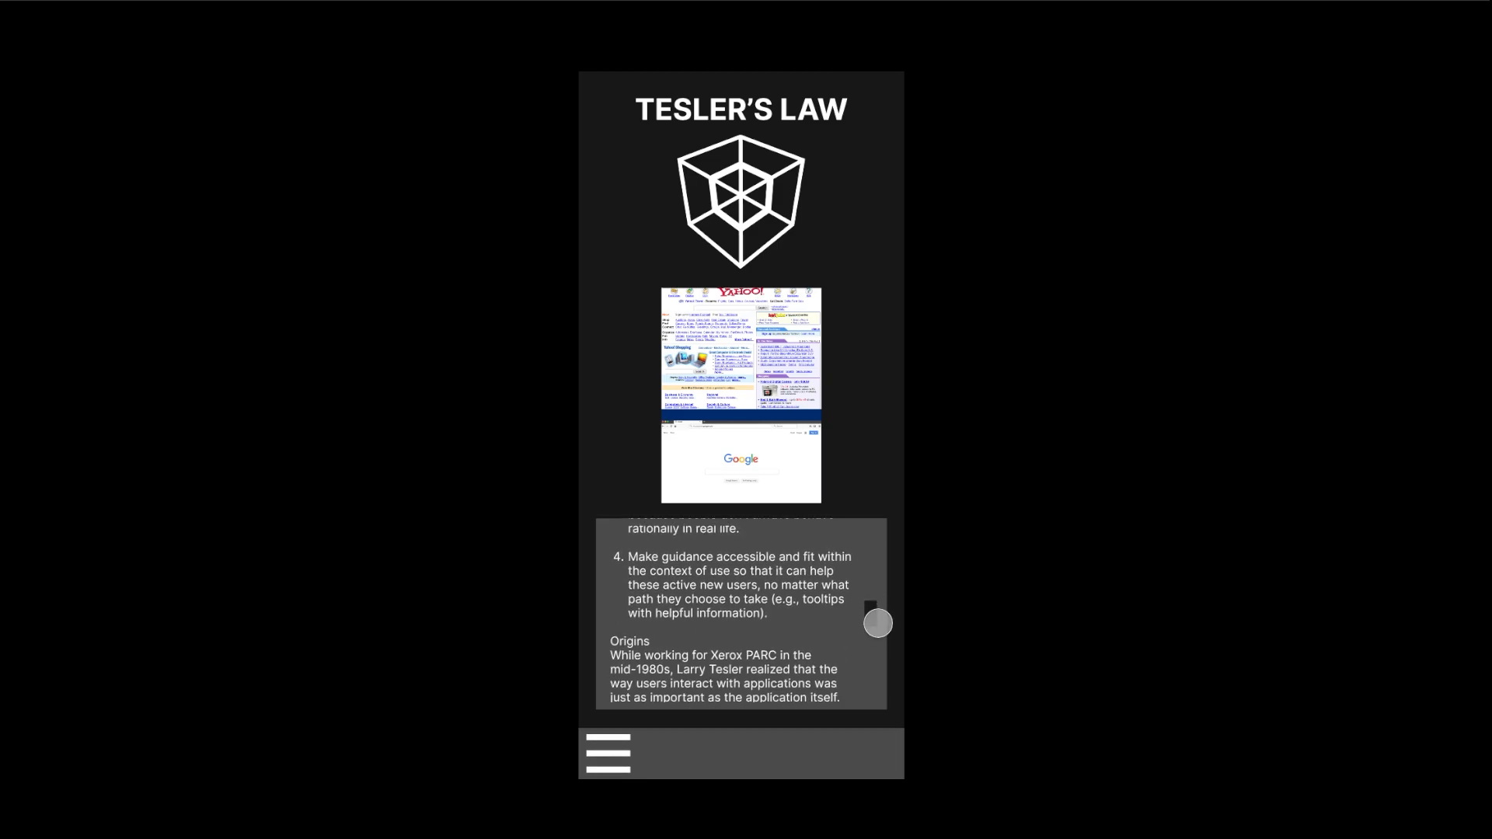
pyautogui.moveTo(872, 612); pyautogui.dragTo(876, 547)
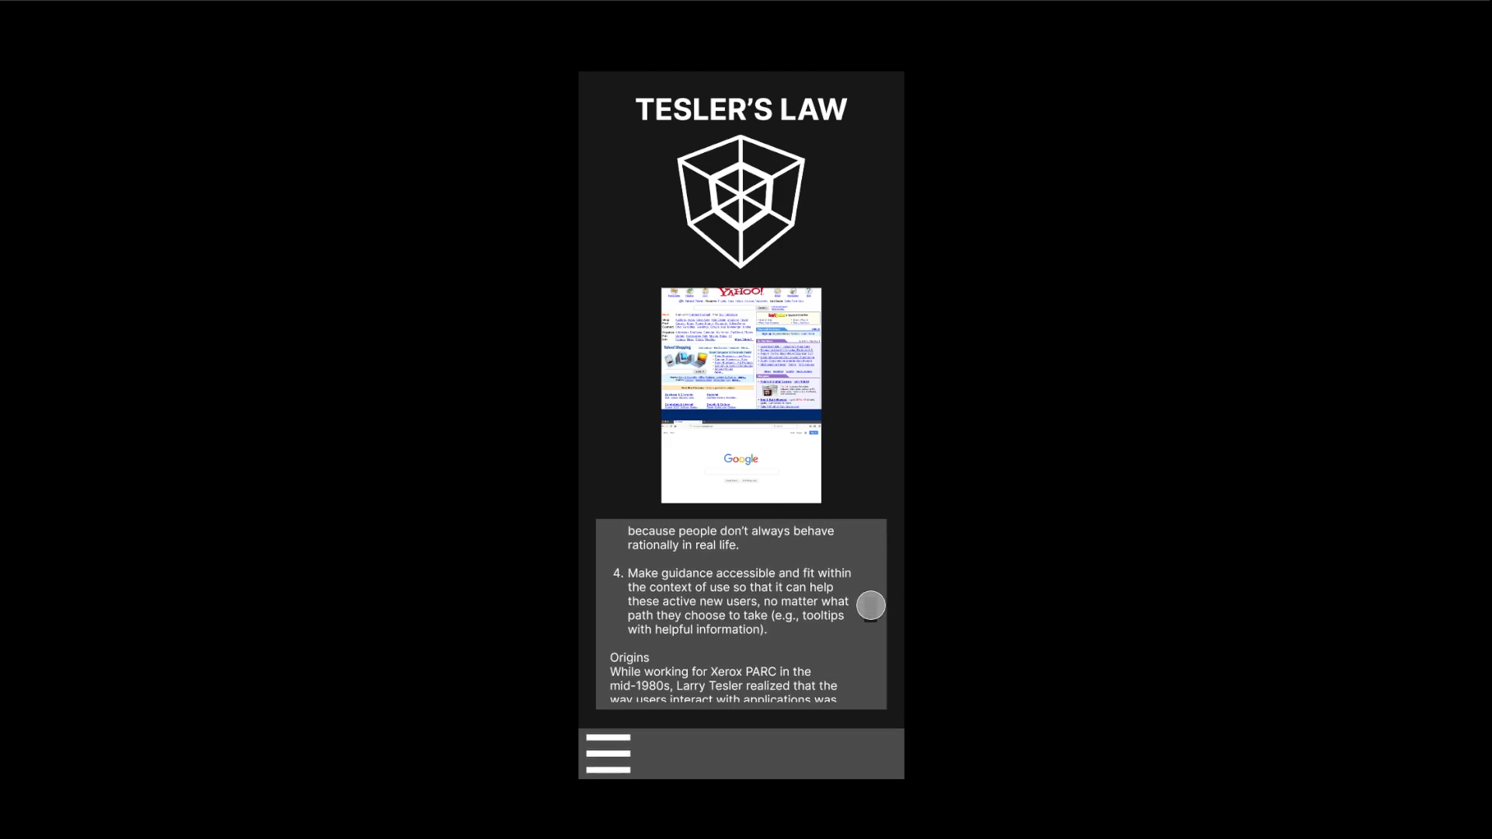
pyautogui.moveTo(871, 606); pyautogui.dragTo(872, 550)
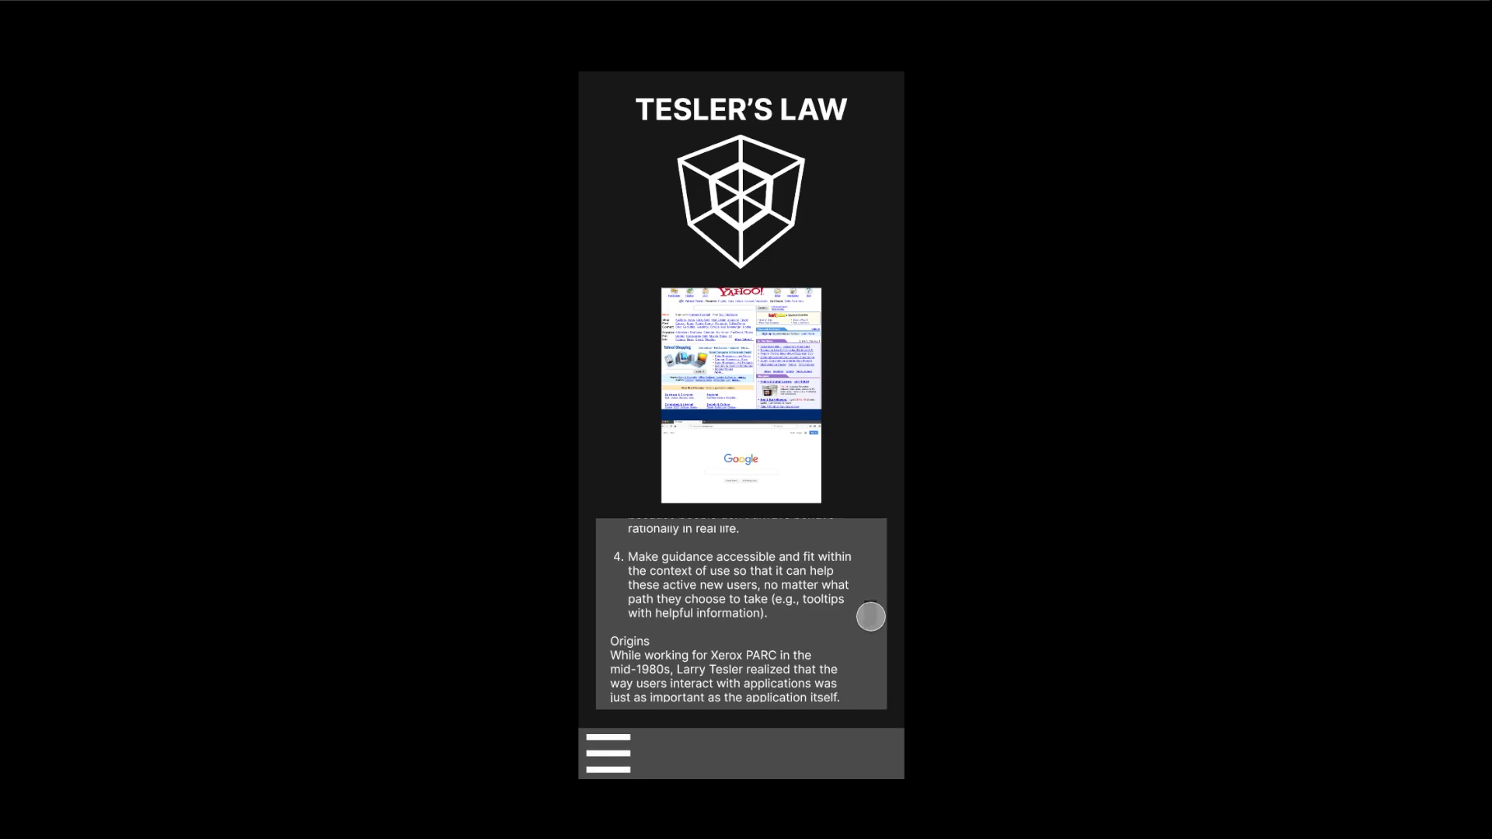
pyautogui.moveTo(871, 612)
pyautogui.mouseDown()
pyautogui.moveTo(869, 690)
pyautogui.moveTo(869, 537)
pyautogui.moveTo(872, 600)
pyautogui.mouseUp()
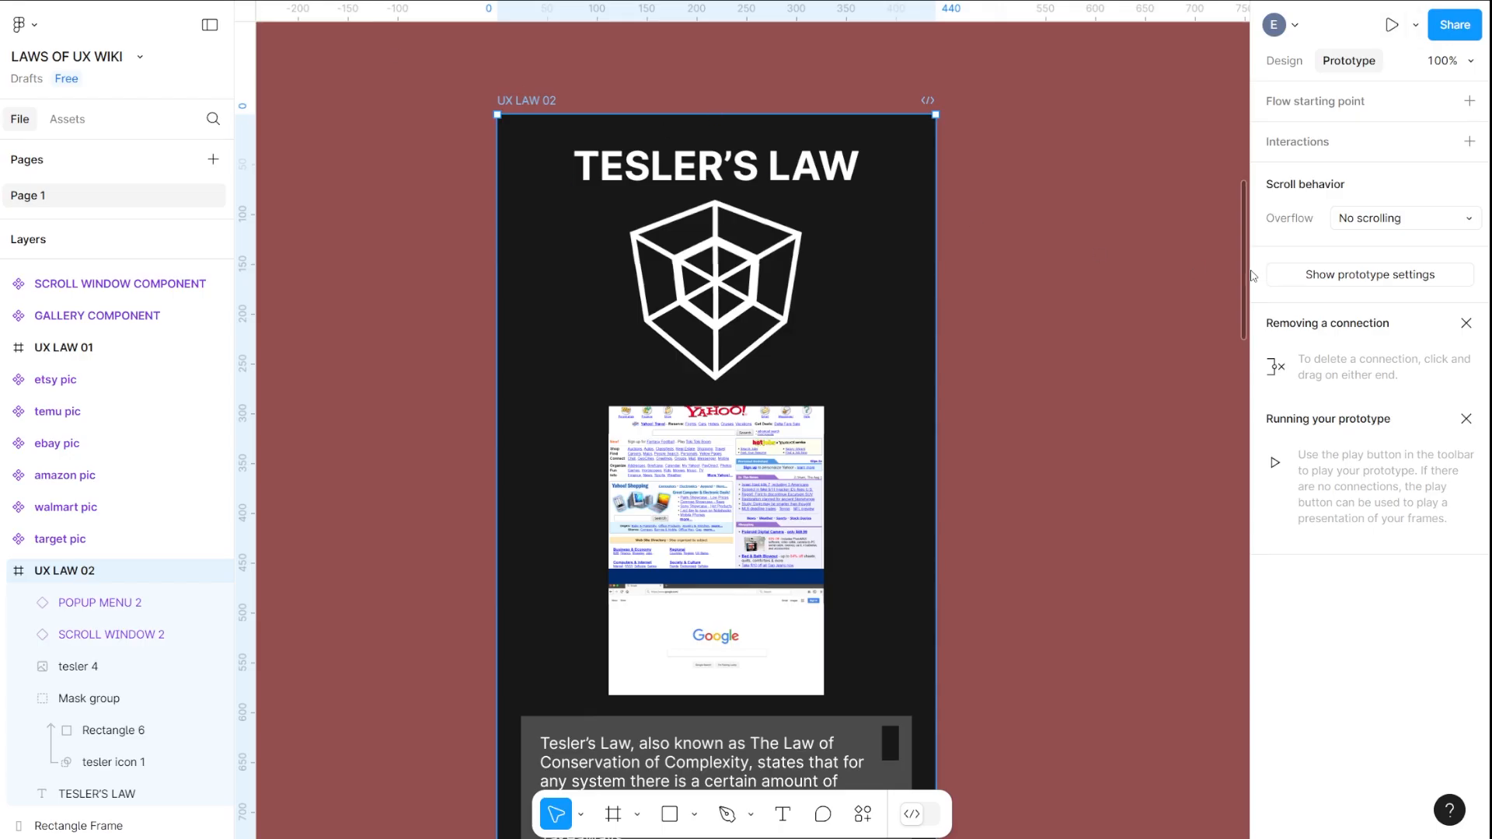
# Move the three Tesler images (tesler 01 to 03) into the empty canvas area beyond the SCROLL WINDOW 2 component, at X 13042, Y 198
pyautogui.click(1068, 283)
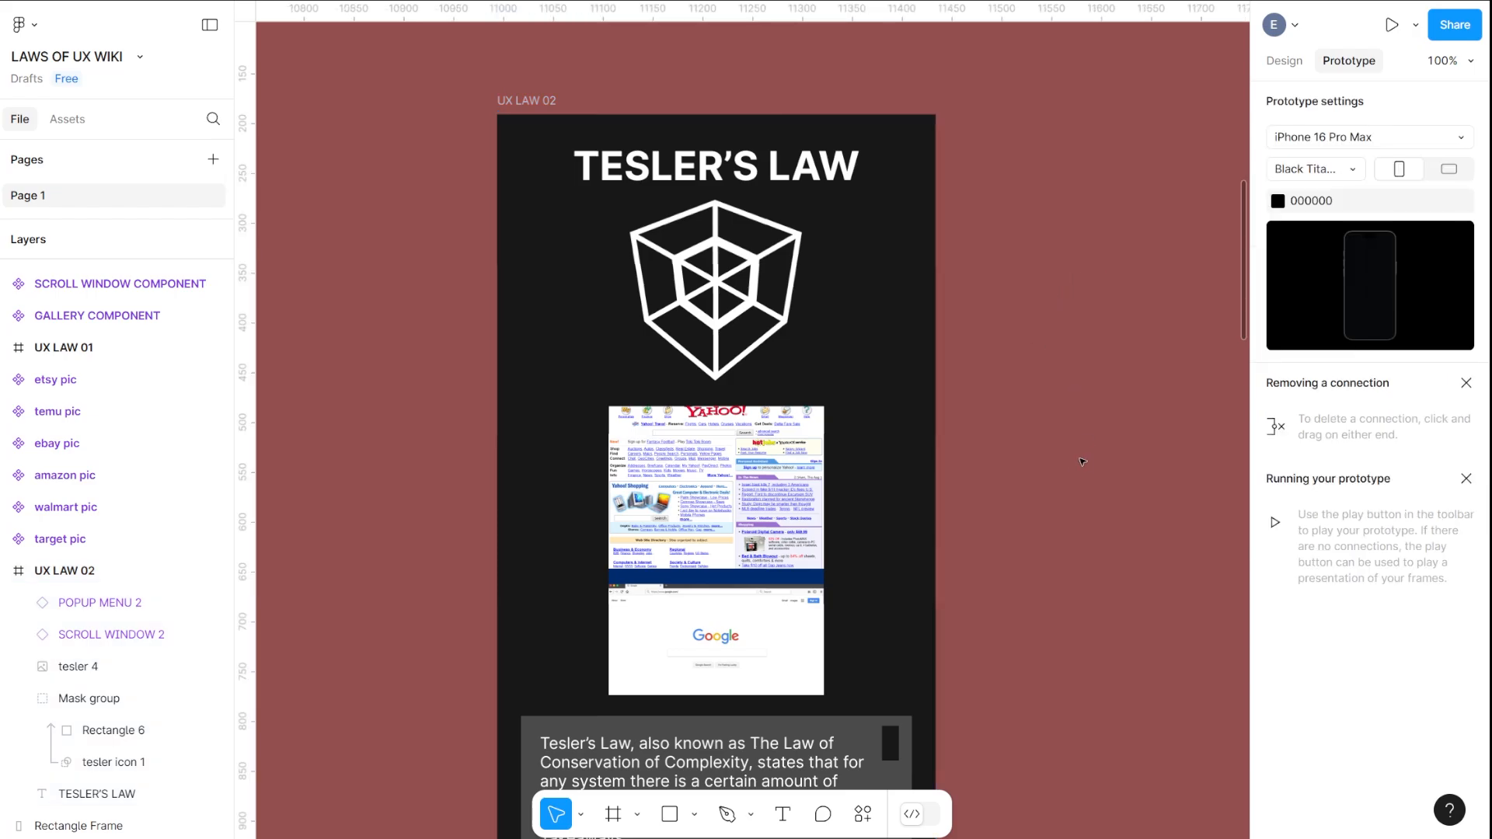
pyautogui.scroll(-5, 1096, 549)
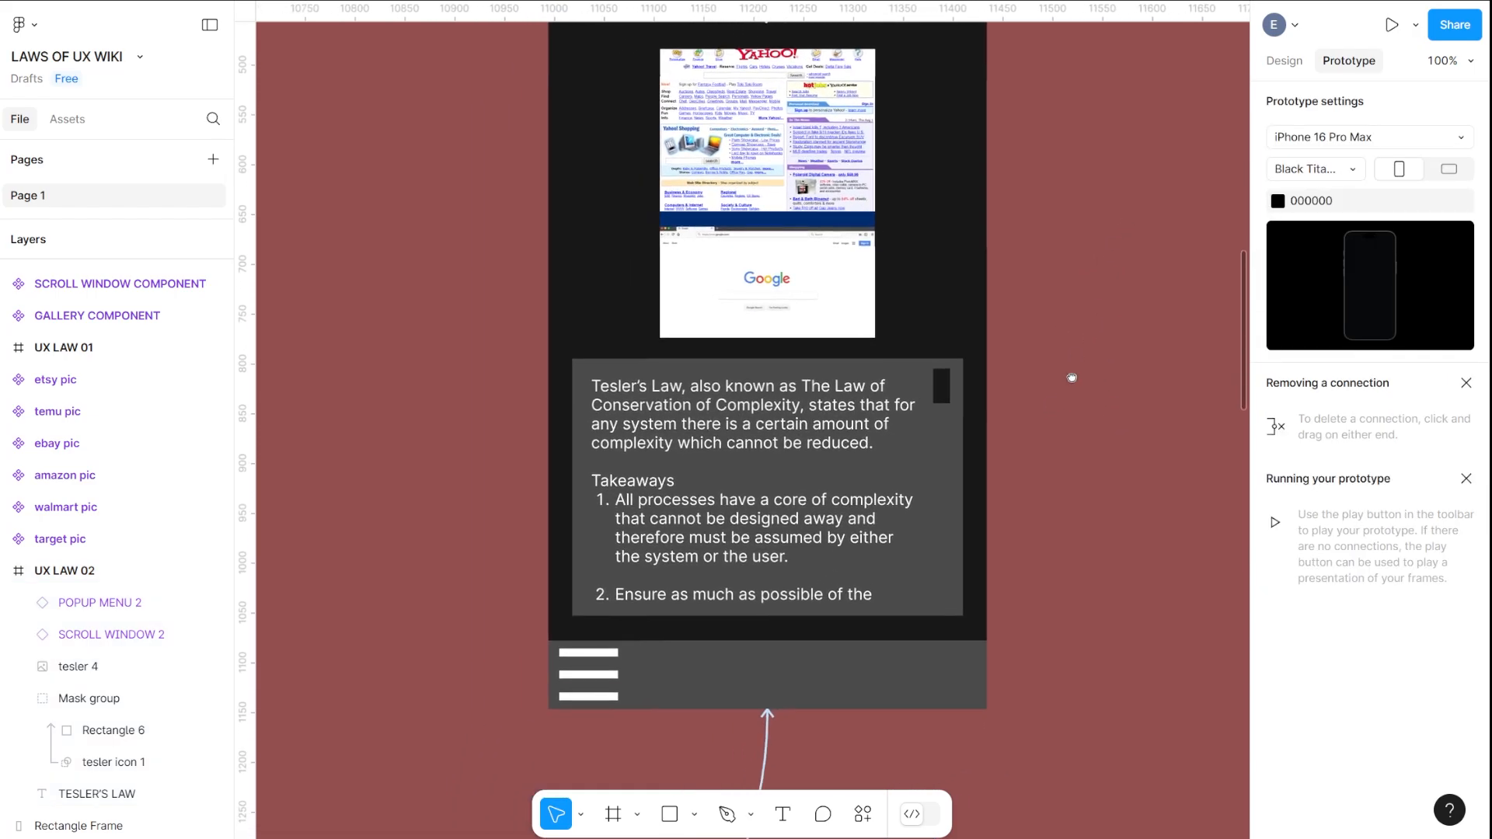
pyautogui.scroll(2, 1073, 370)
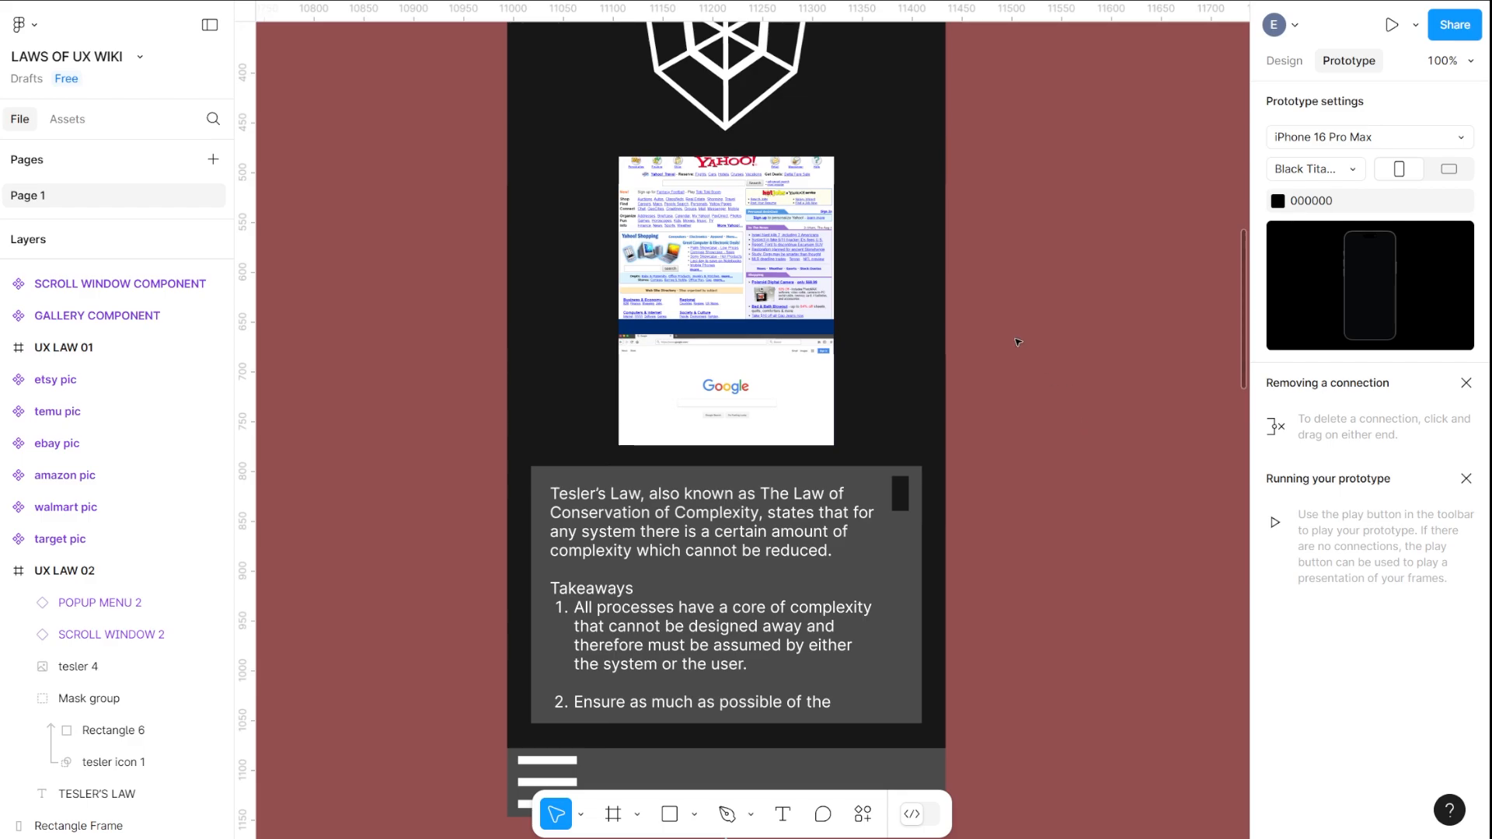
pyautogui.press('-')
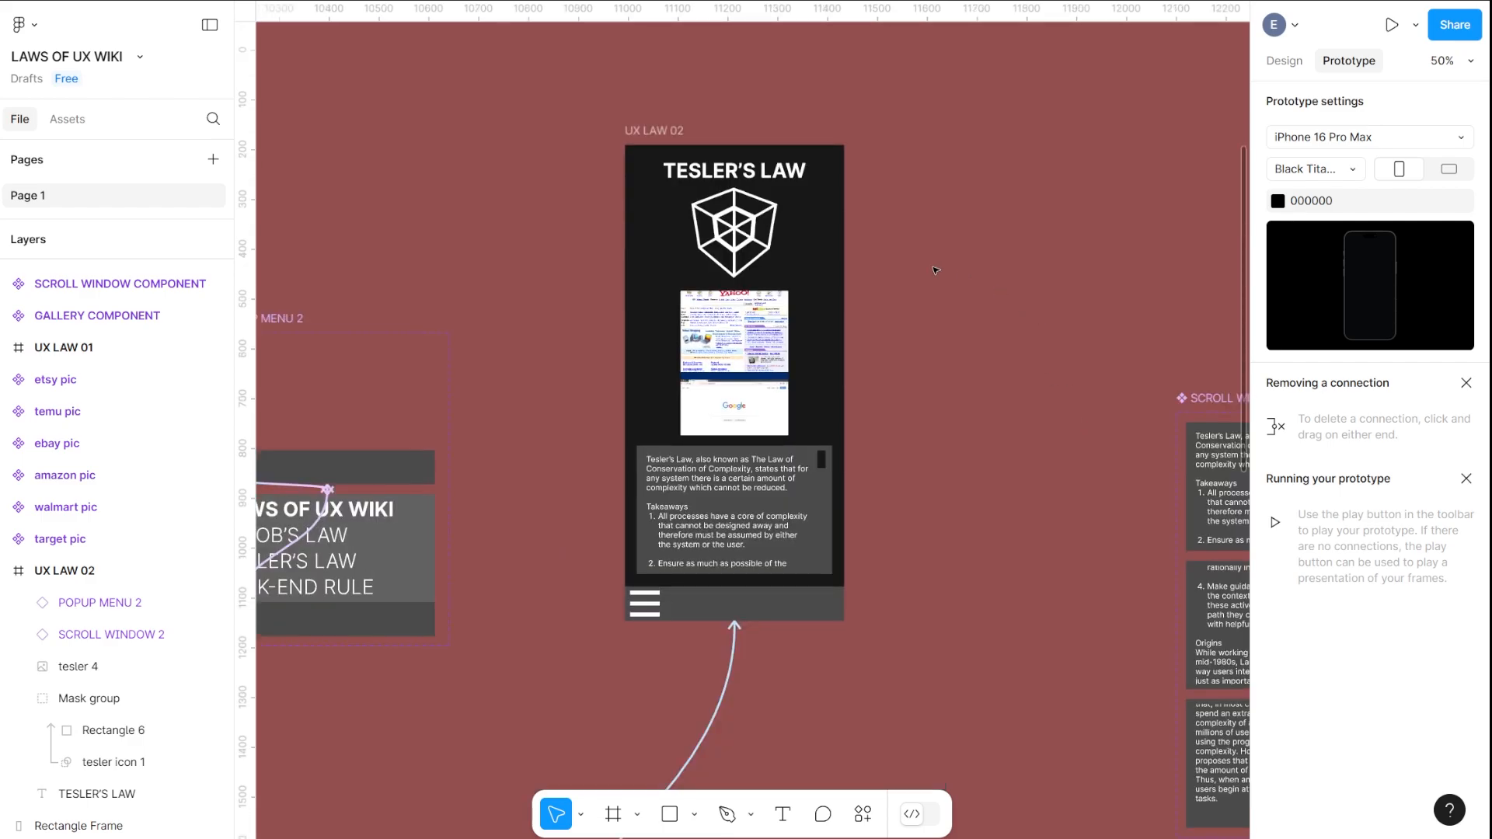
pyautogui.moveTo(526, 291); pyautogui.dragTo(966, 637)
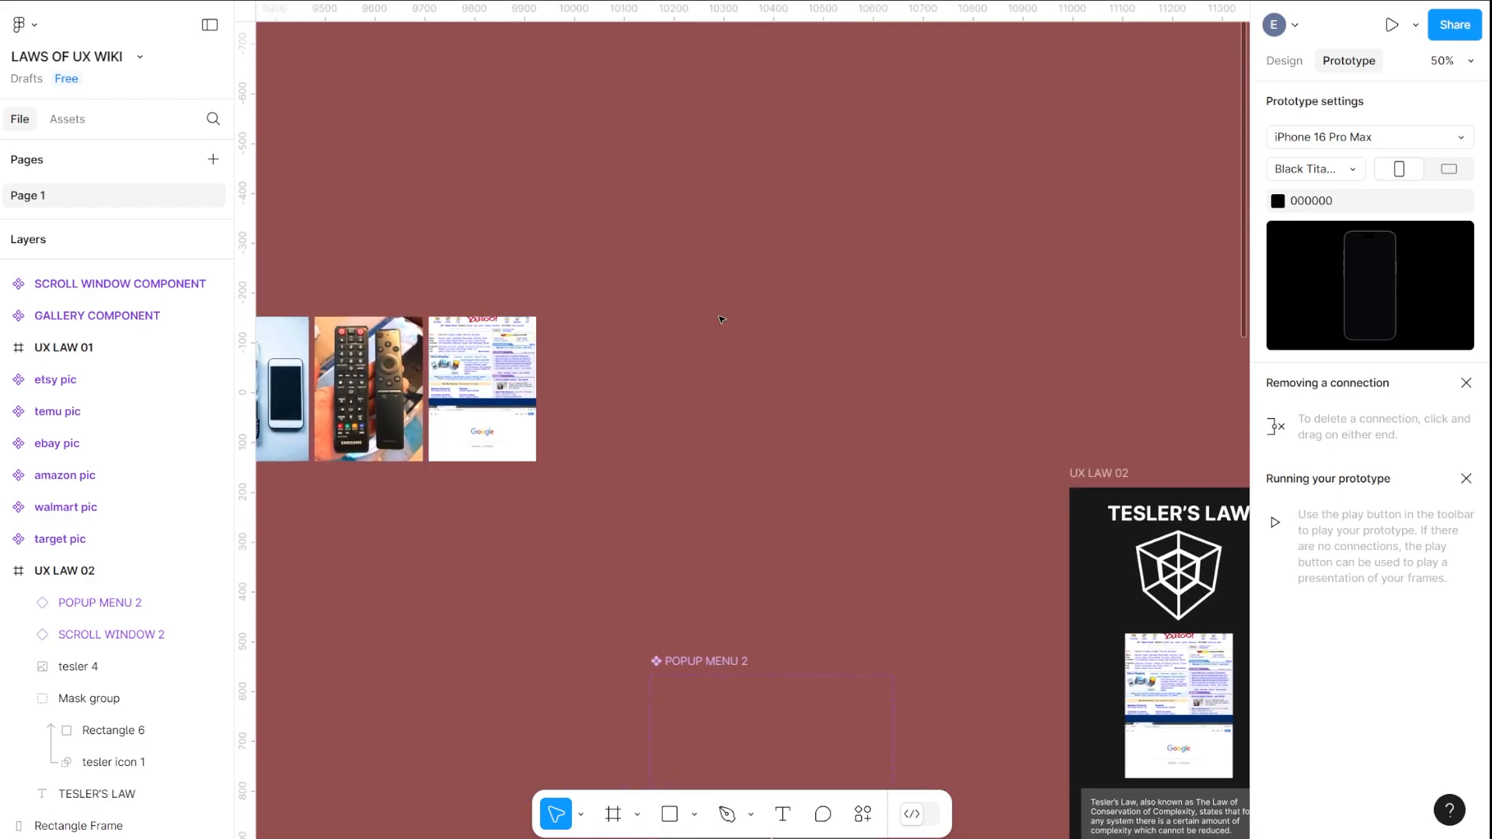
pyautogui.hscroll(-2, 799, 244)
pyautogui.moveTo(391, 215); pyautogui.dragTo(706, 418)
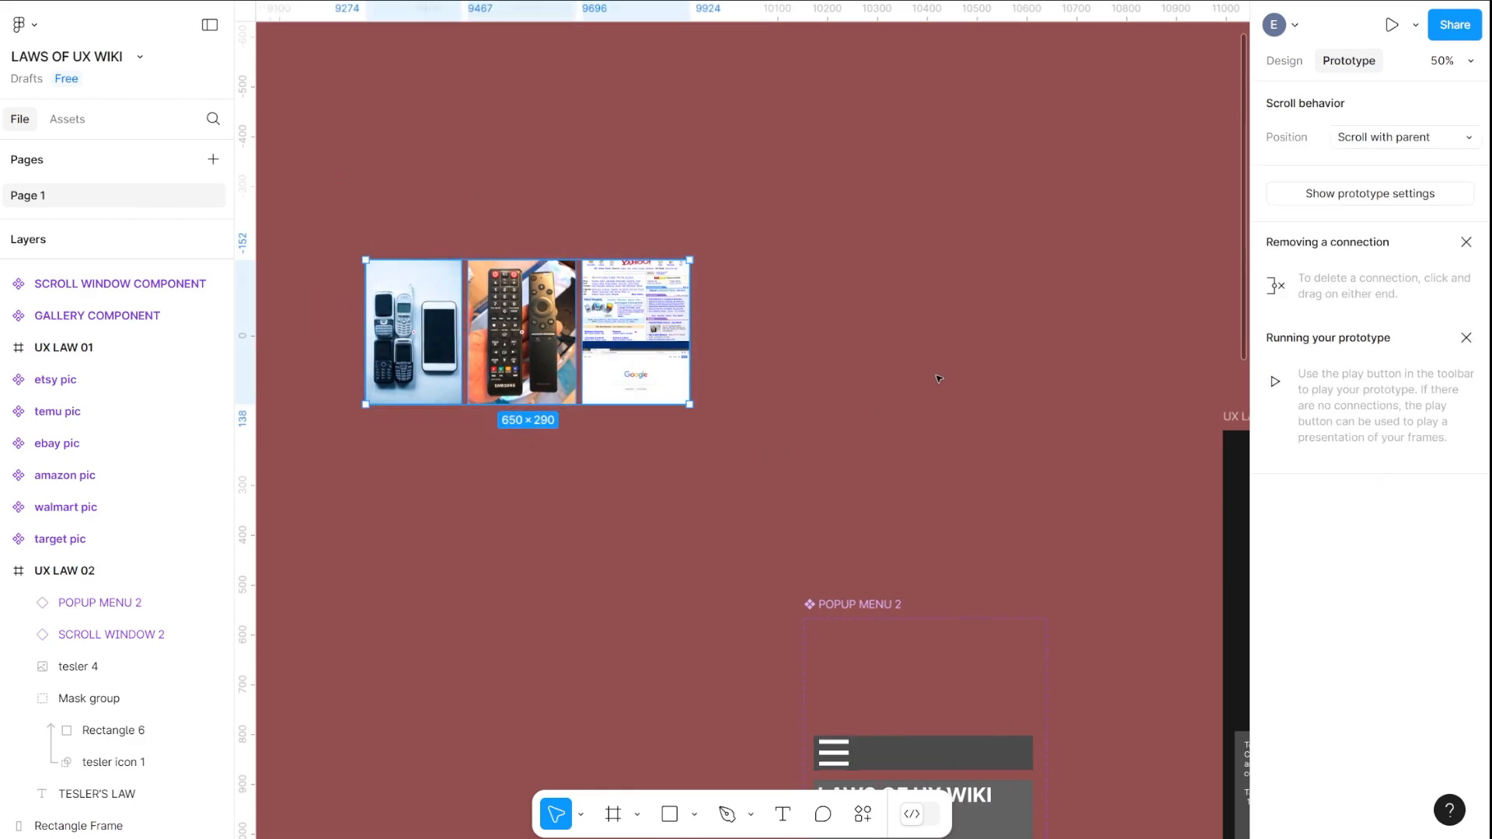
pyautogui.moveTo(657, 310); pyautogui.dragTo(882, 486)
pyautogui.moveTo(980, 640); pyautogui.dragTo(950, 381)
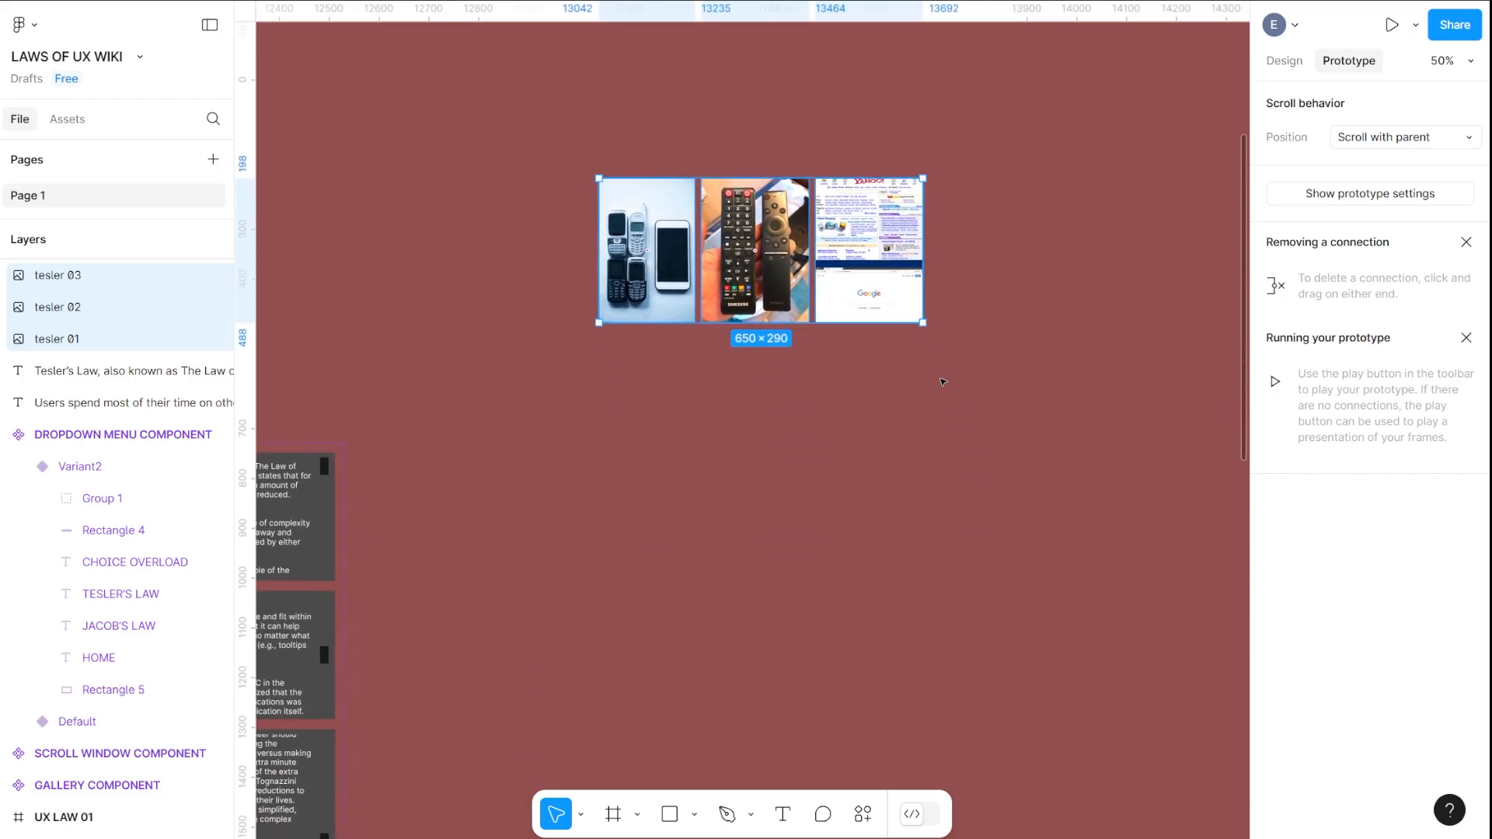
# Shift the three selected Tesler images further from SCROLL WINDOW 2 to X 13354, Y 278
pyautogui.hotkey('ctrl', '+')
pyautogui.moveTo(876, 331); pyautogui.dragTo(870, 549)
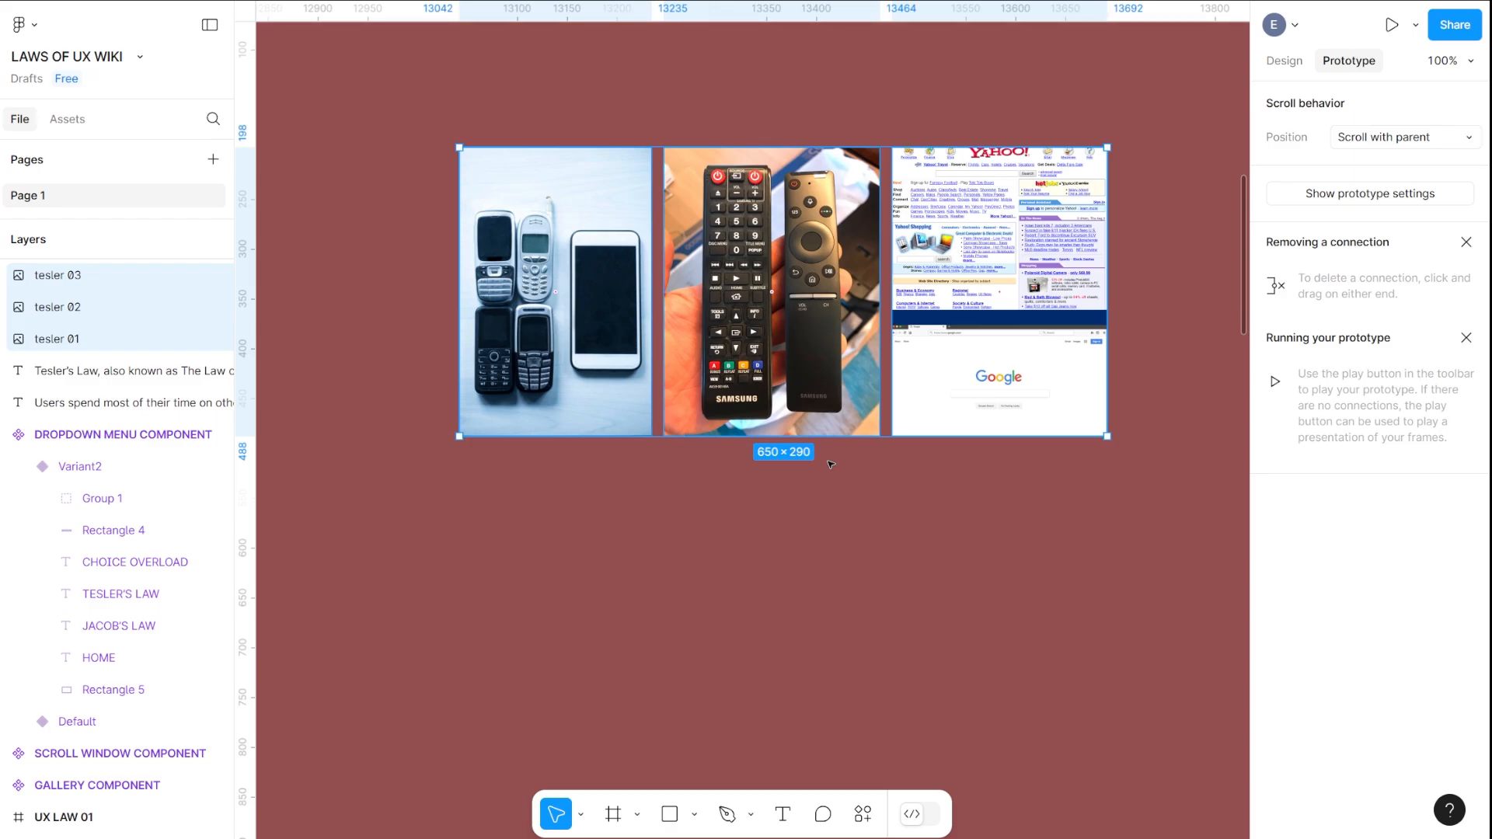
pyautogui.hotkey('ctrl', '-')
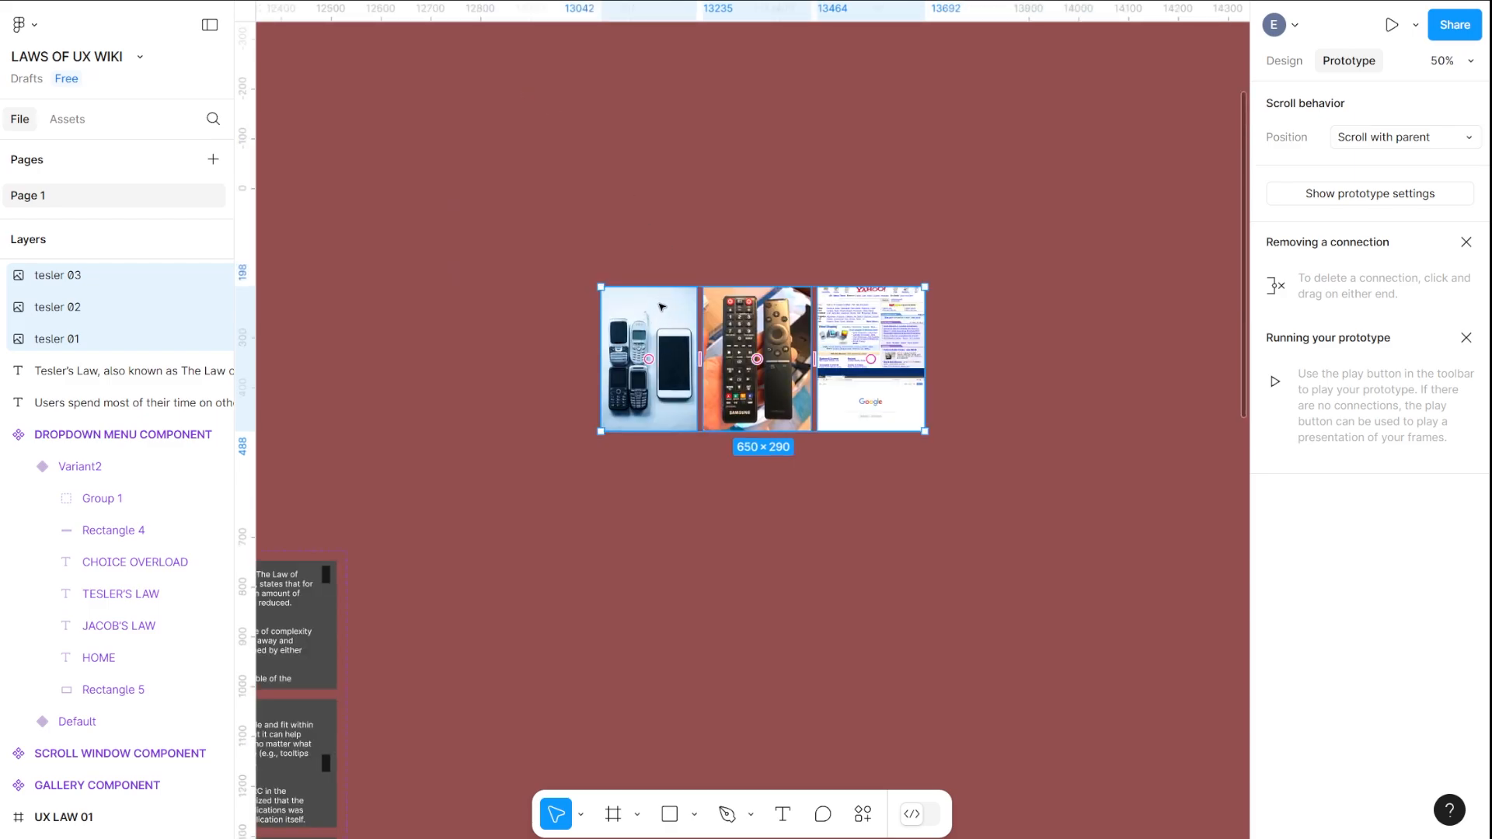
pyautogui.moveTo(659, 308); pyautogui.dragTo(819, 350)
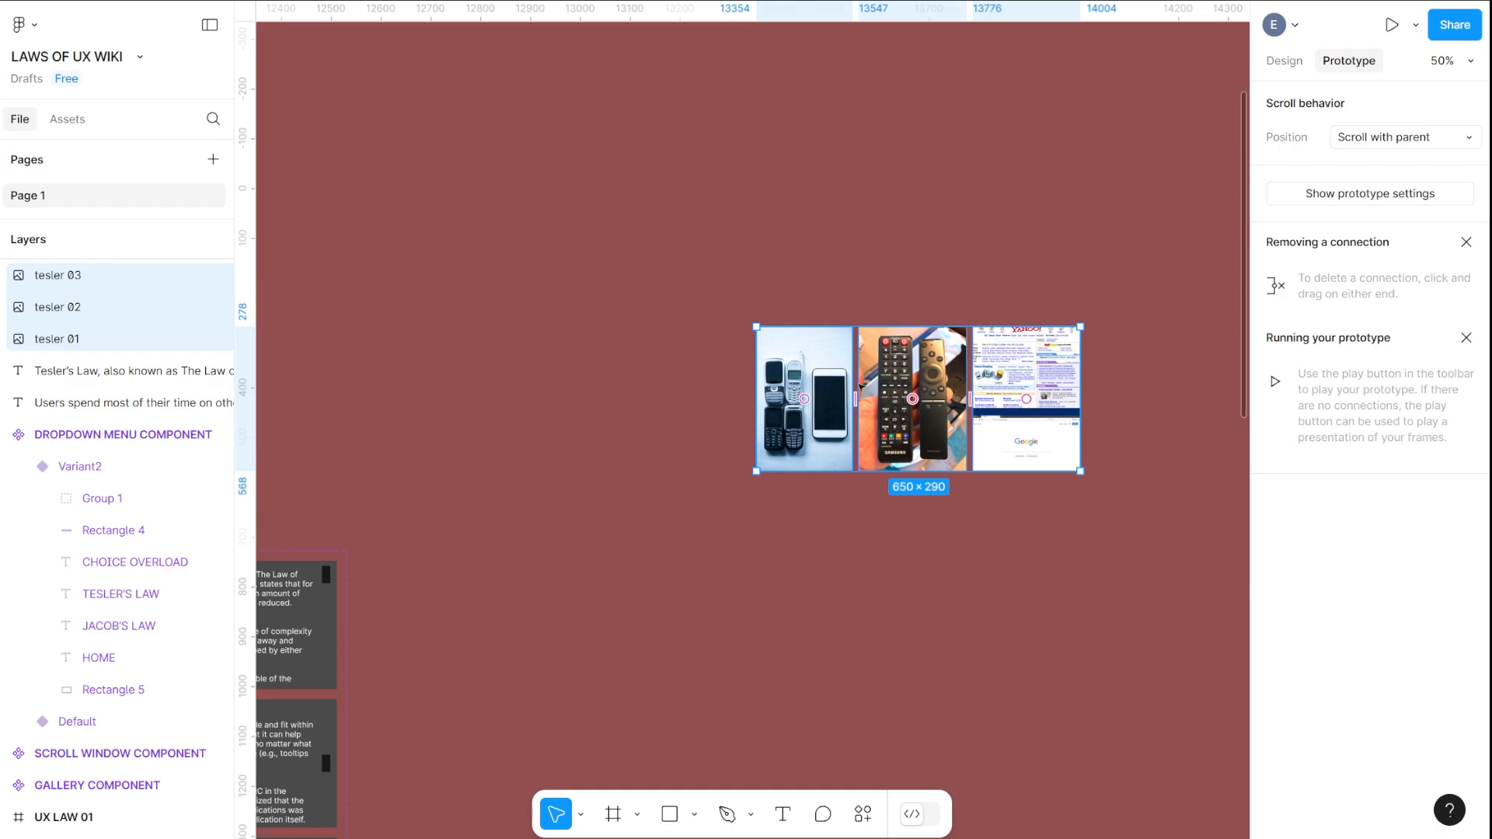
# Draw a rectangle of about 636 × 236 directly above the three Tesler images
pyautogui.click(669, 818)
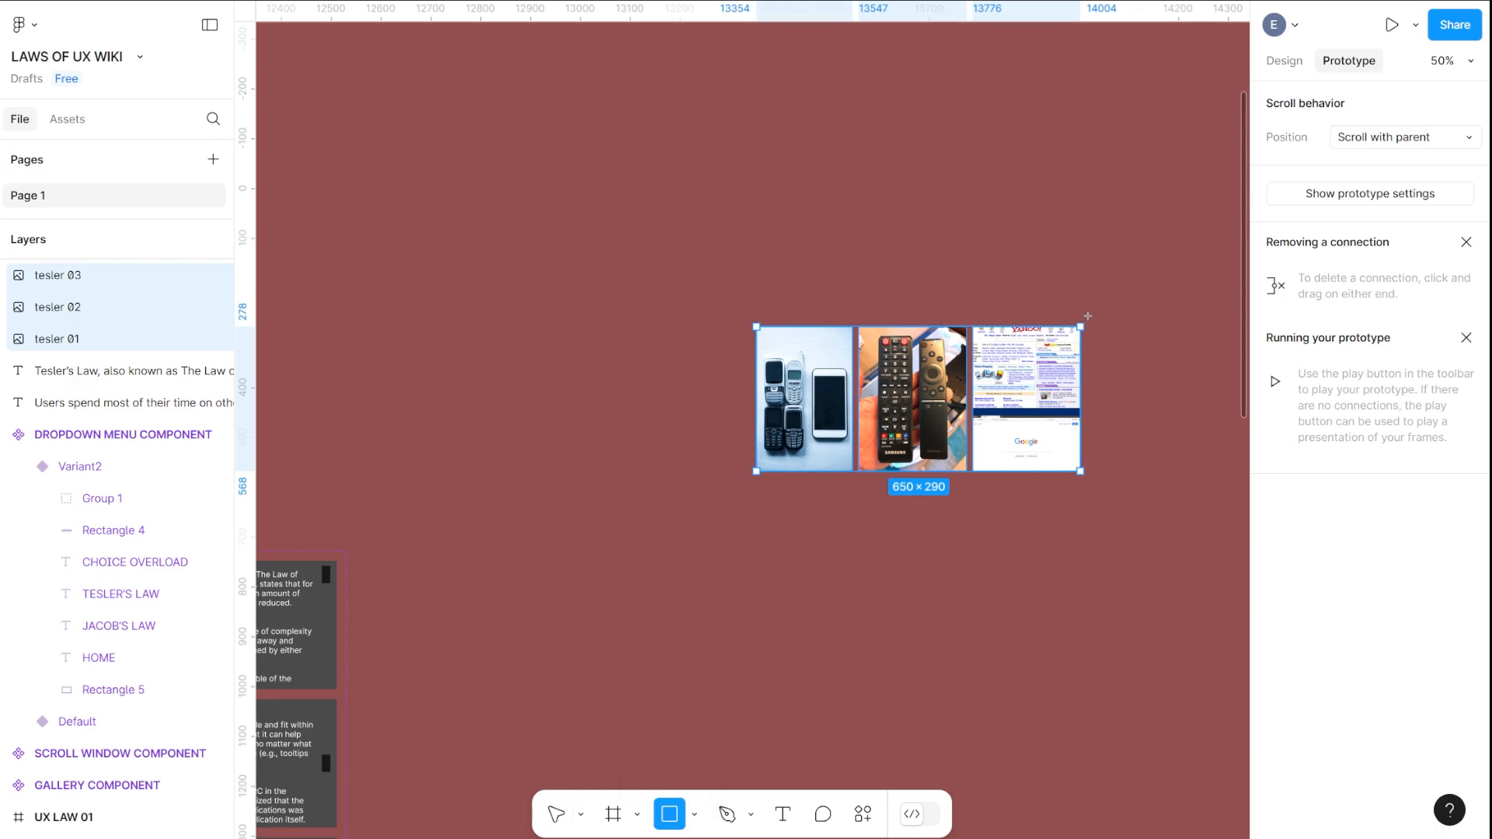
pyautogui.moveTo(1090, 315)
pyautogui.mouseDown()
pyautogui.moveTo(1003, 433)
pyautogui.moveTo(936, 456)
pyautogui.moveTo(843, 440)
pyautogui.moveTo(517, 443)
pyautogui.mouseUp()
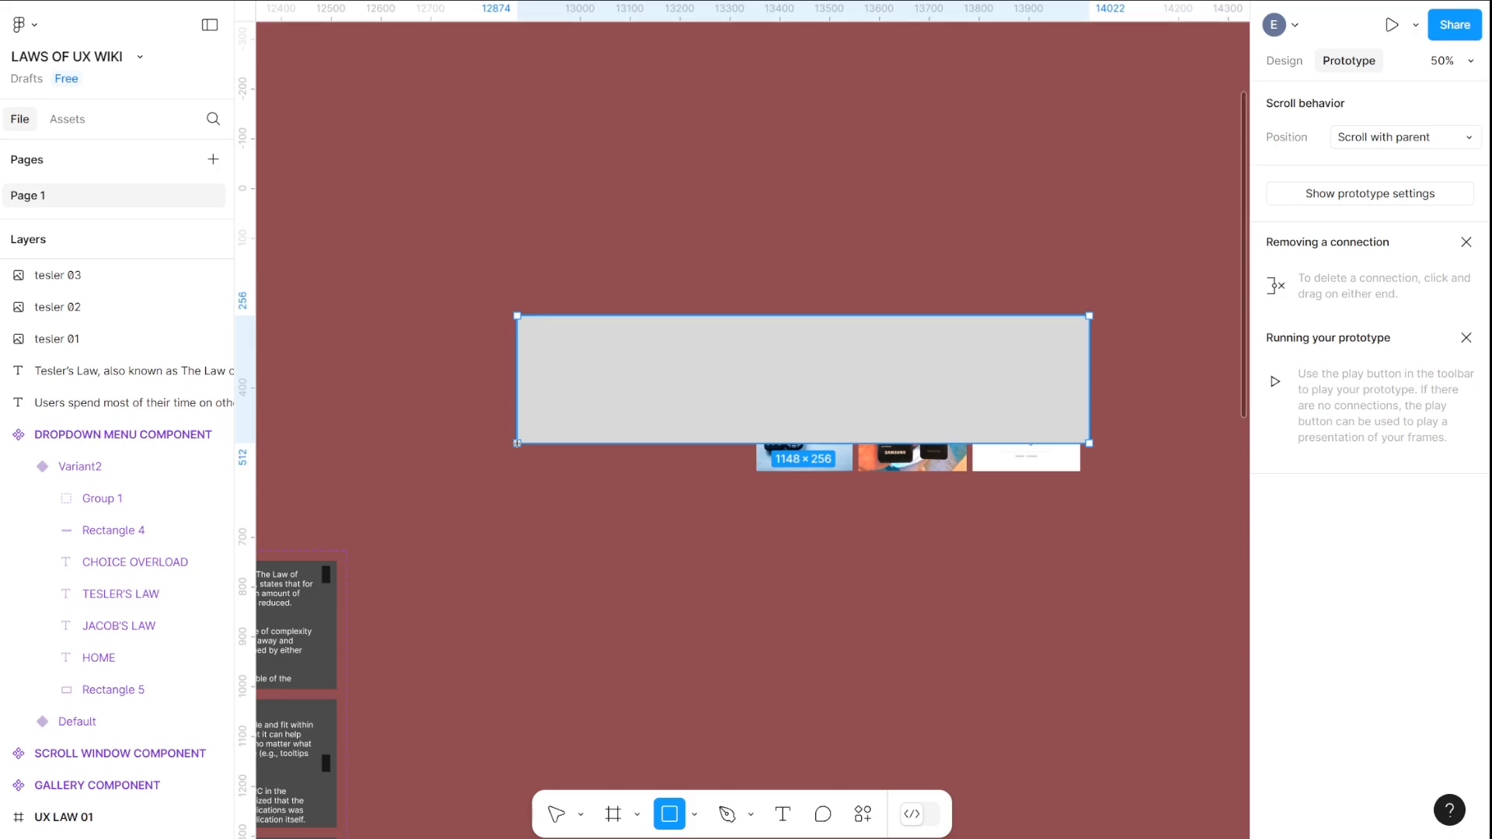
pyautogui.moveTo(517, 444); pyautogui.dragTo(772, 196)
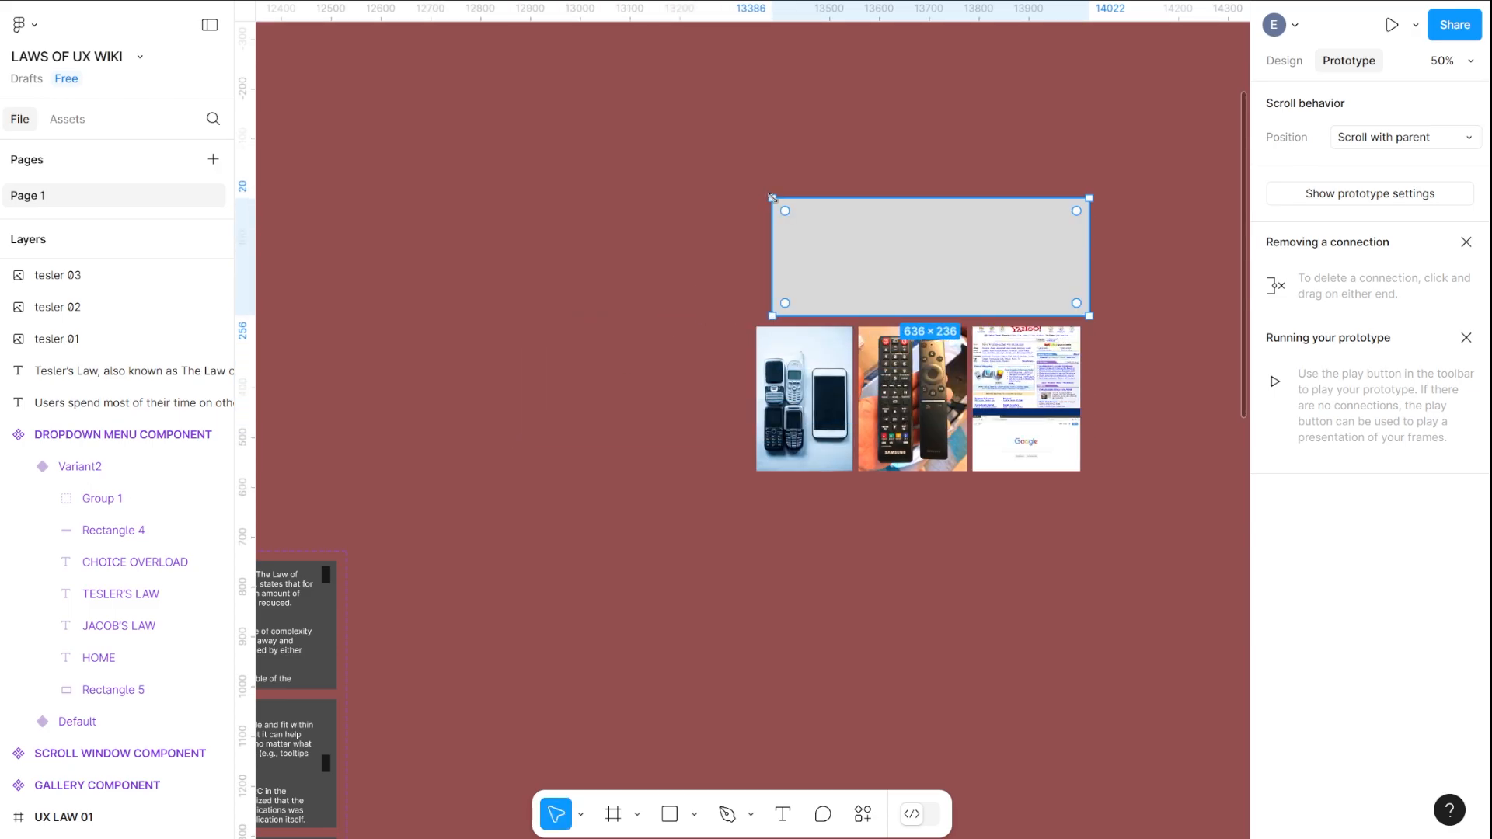
# Delete the rectangle above the images and place copies of the remote and Yahoo/Google images beside the phones image, forming a row of five
pyautogui.press('Delete')
pyautogui.moveTo(888, 285); pyautogui.dragTo(866, 422)
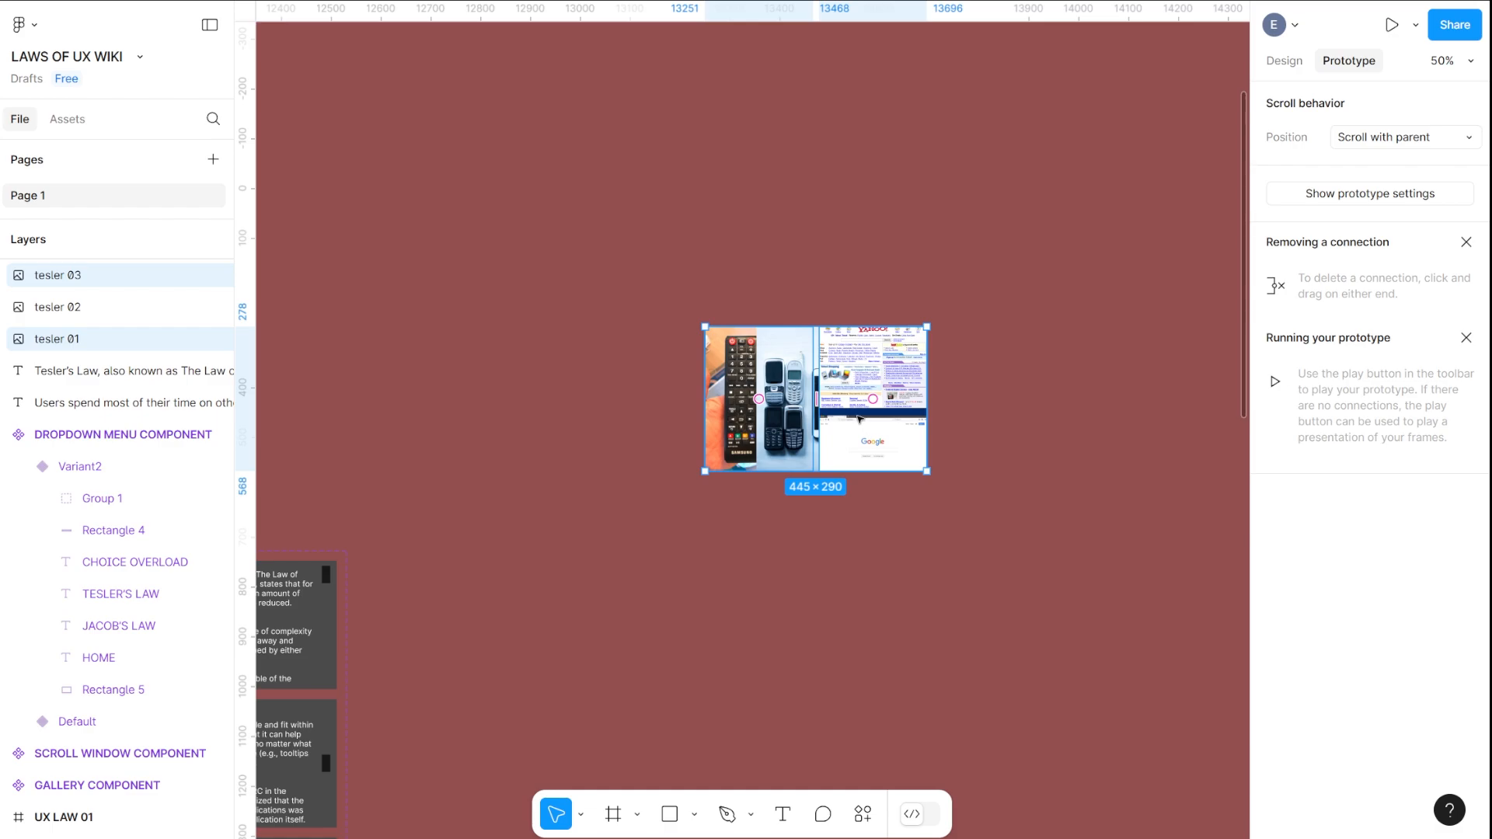
pyautogui.hotkey('ctrl', 'z')
pyautogui.moveTo(1039, 436); pyautogui.dragTo(703, 422)
# Draw a rectangle around the row of five images, send it to the back, and widen it to about 1152 × 340
pyautogui.click(668, 814)
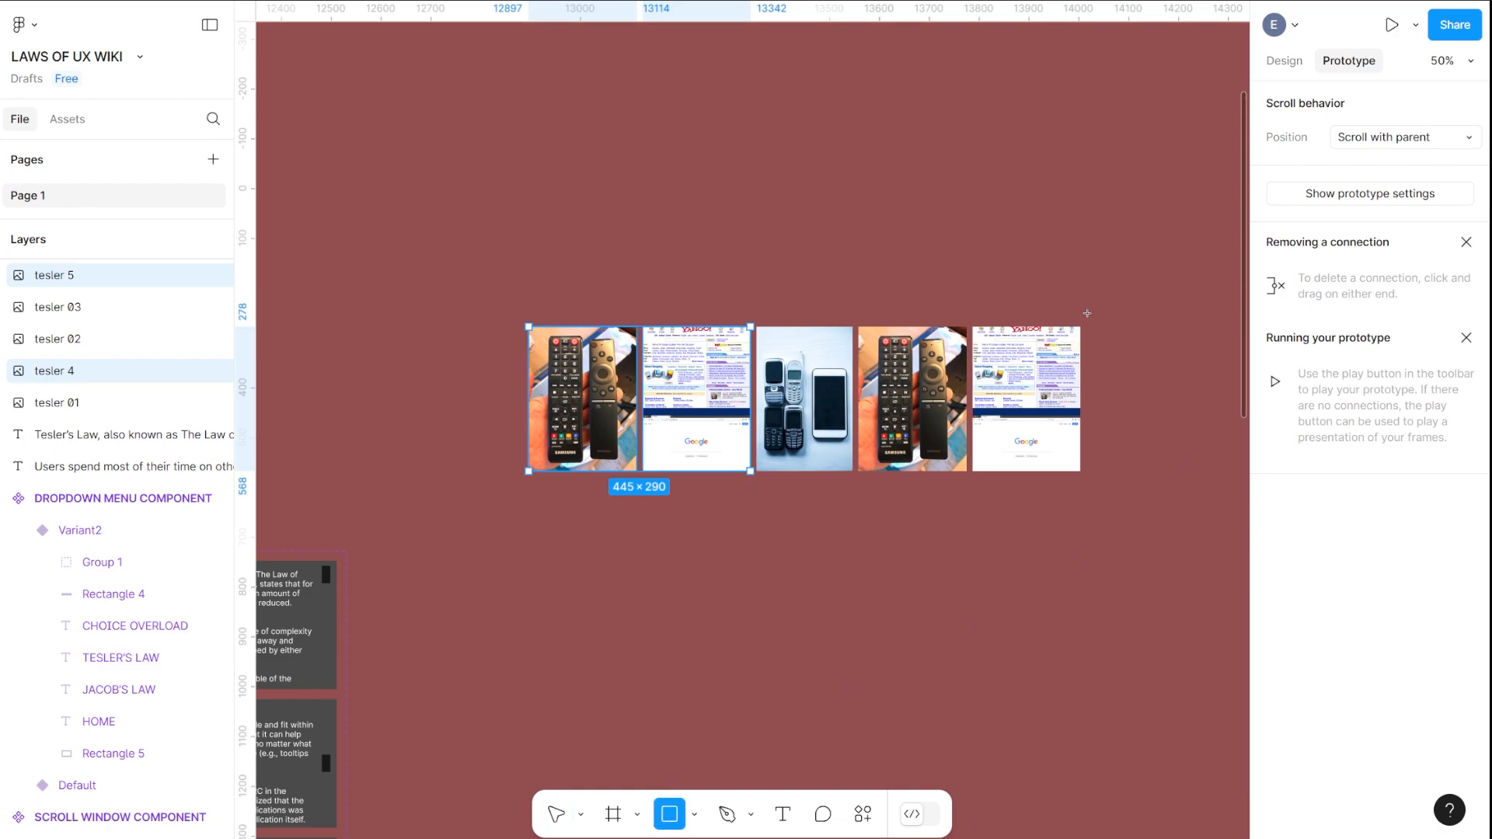
pyautogui.moveTo(1081, 316); pyautogui.dragTo(518, 485)
pyautogui.rightClick(777, 351)
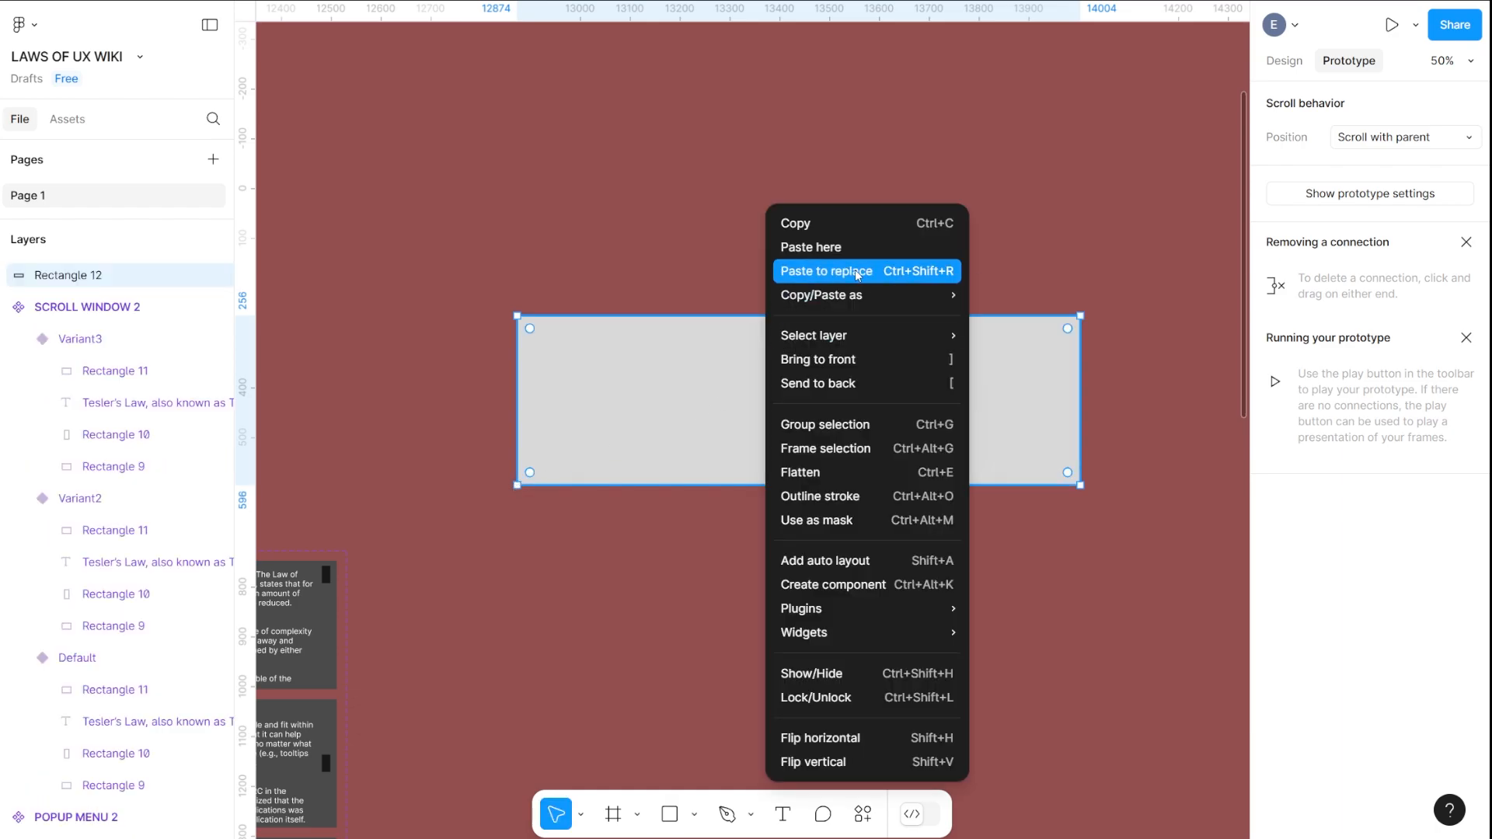
pyautogui.moveTo(830, 350)
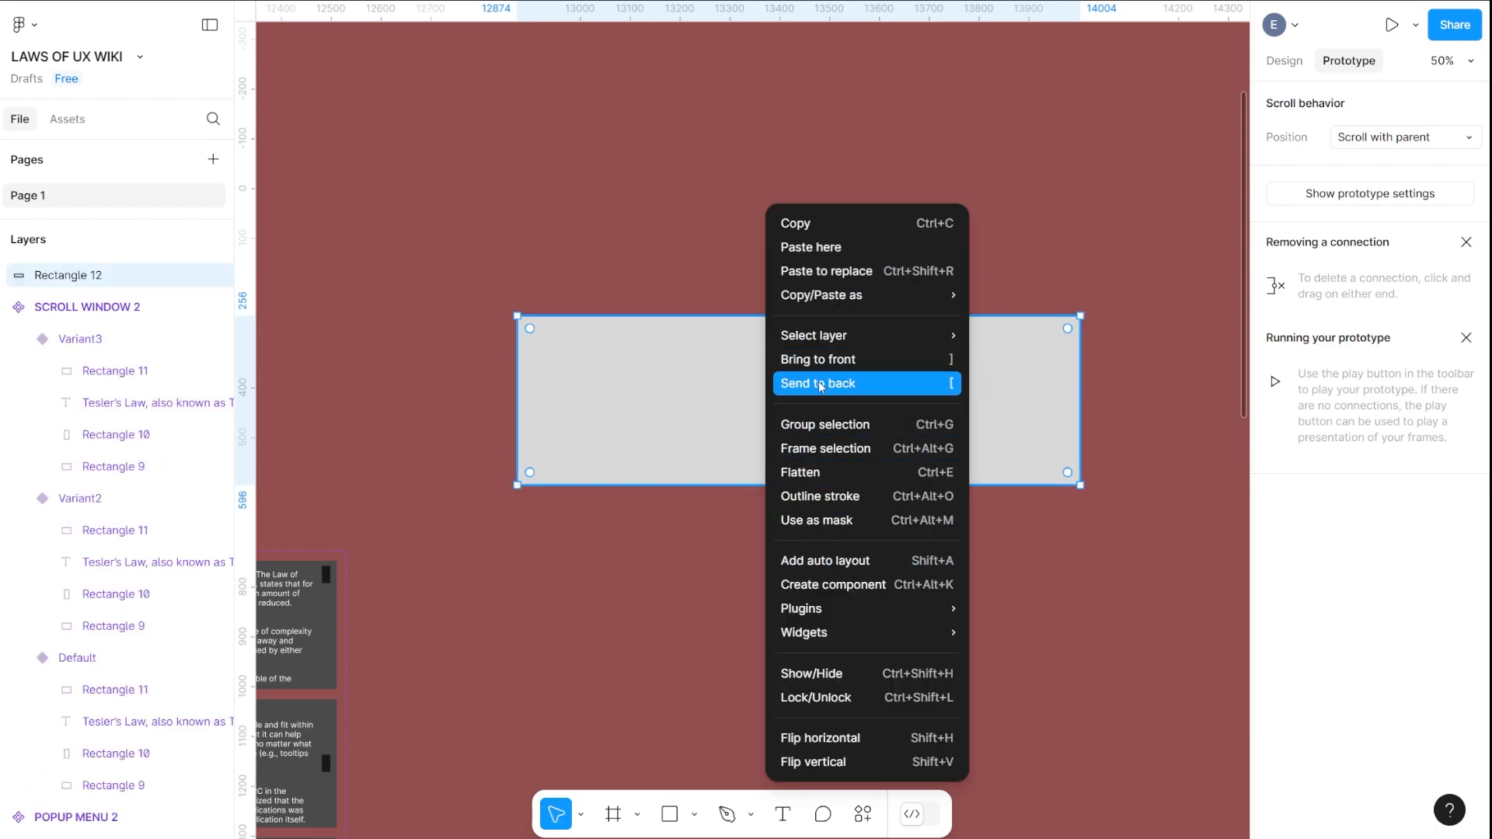
pyautogui.click(818, 383)
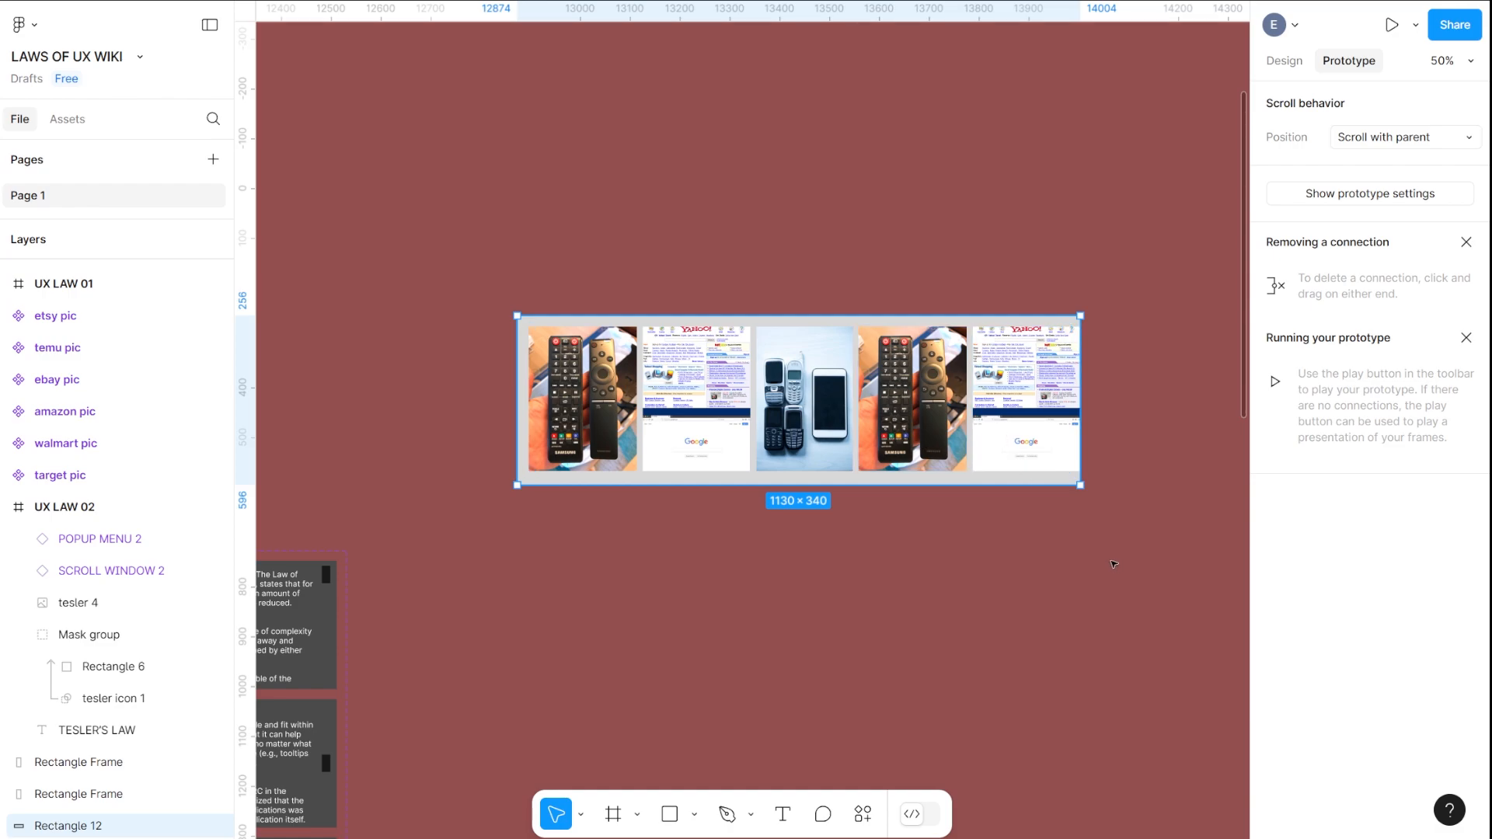
pyautogui.moveTo(1080, 384); pyautogui.dragTo(1092, 384)
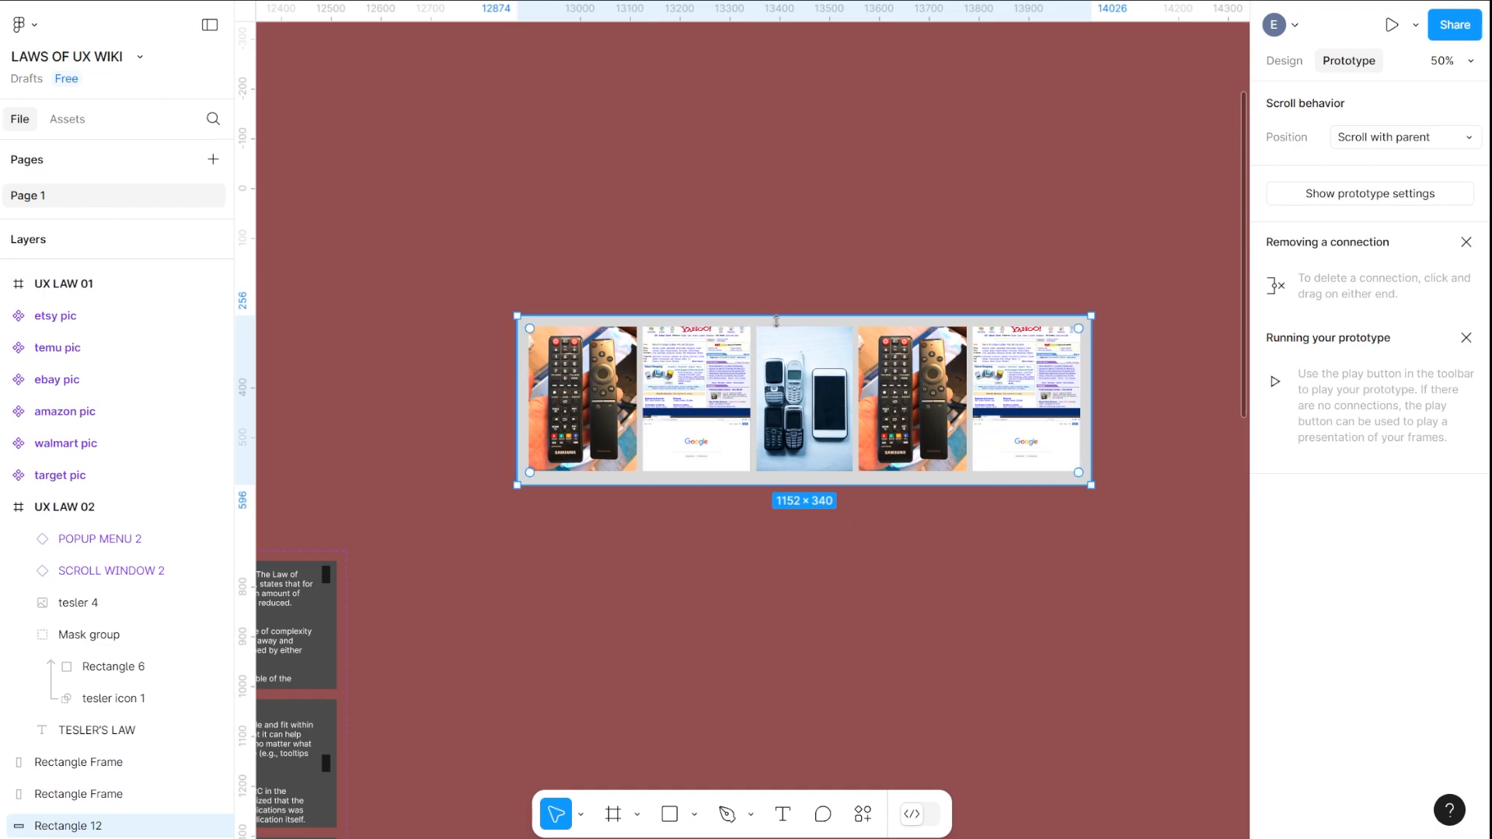
# Fill the background rectangle with the dark grey 4B4B4B sampled from the scroll window's text box
pyautogui.click(1284, 61)
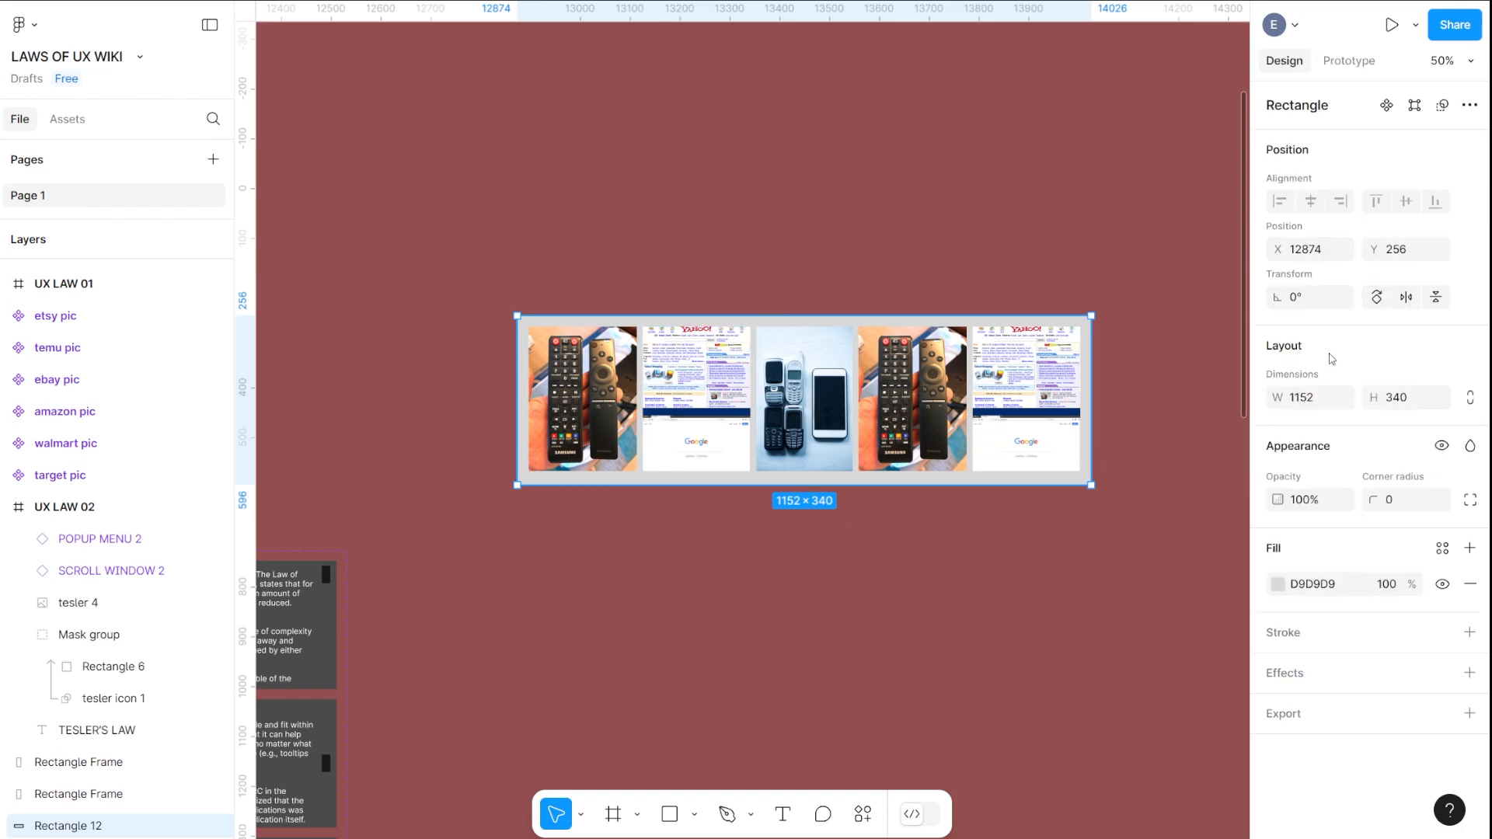
pyautogui.click(1279, 584)
pyautogui.moveTo(1017, 373); pyautogui.dragTo(1010, 483)
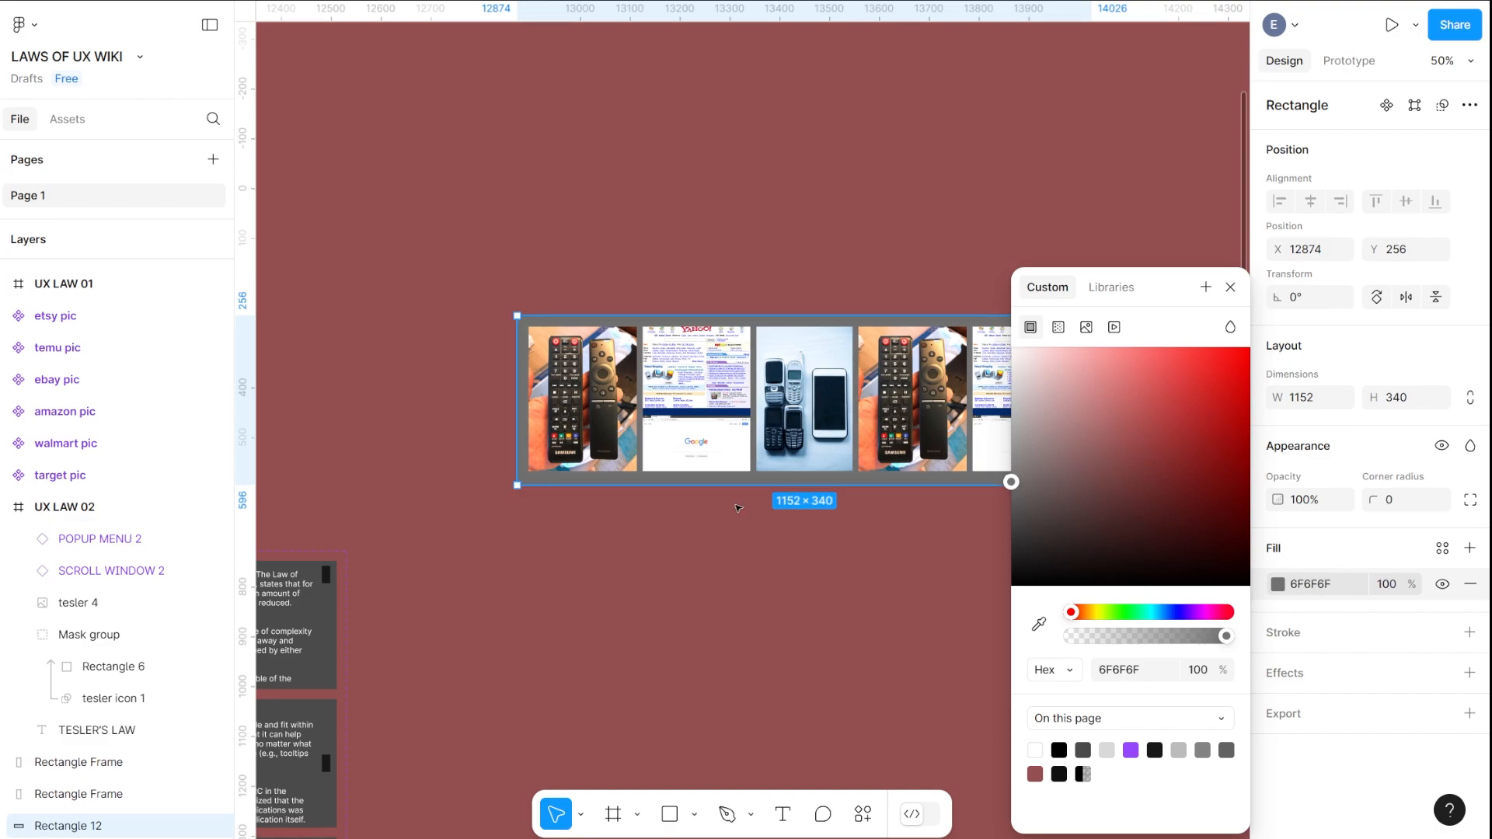
pyautogui.click(1039, 624)
pyautogui.click(325, 608)
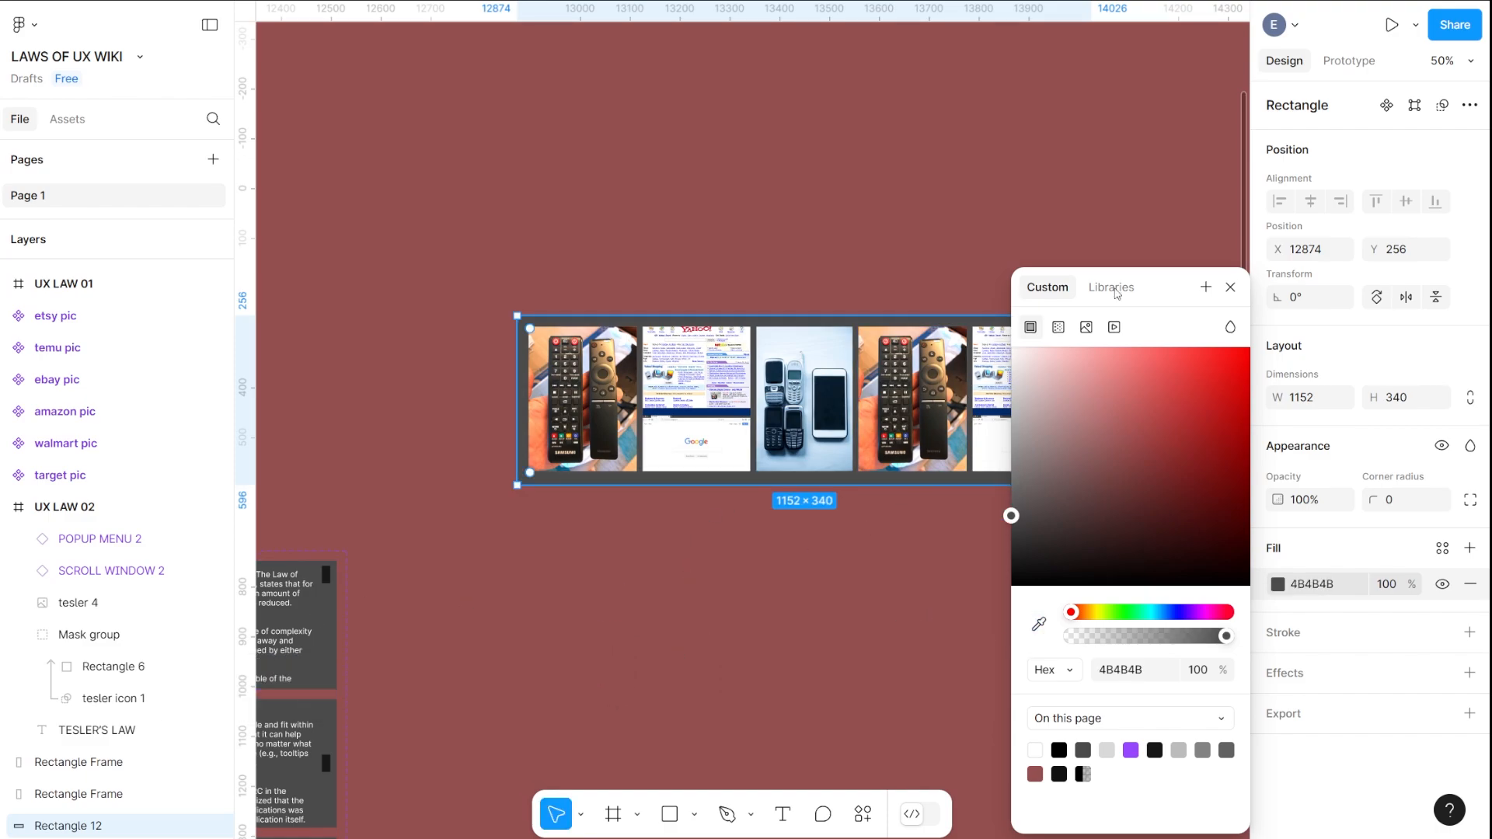
pyautogui.click(1232, 287)
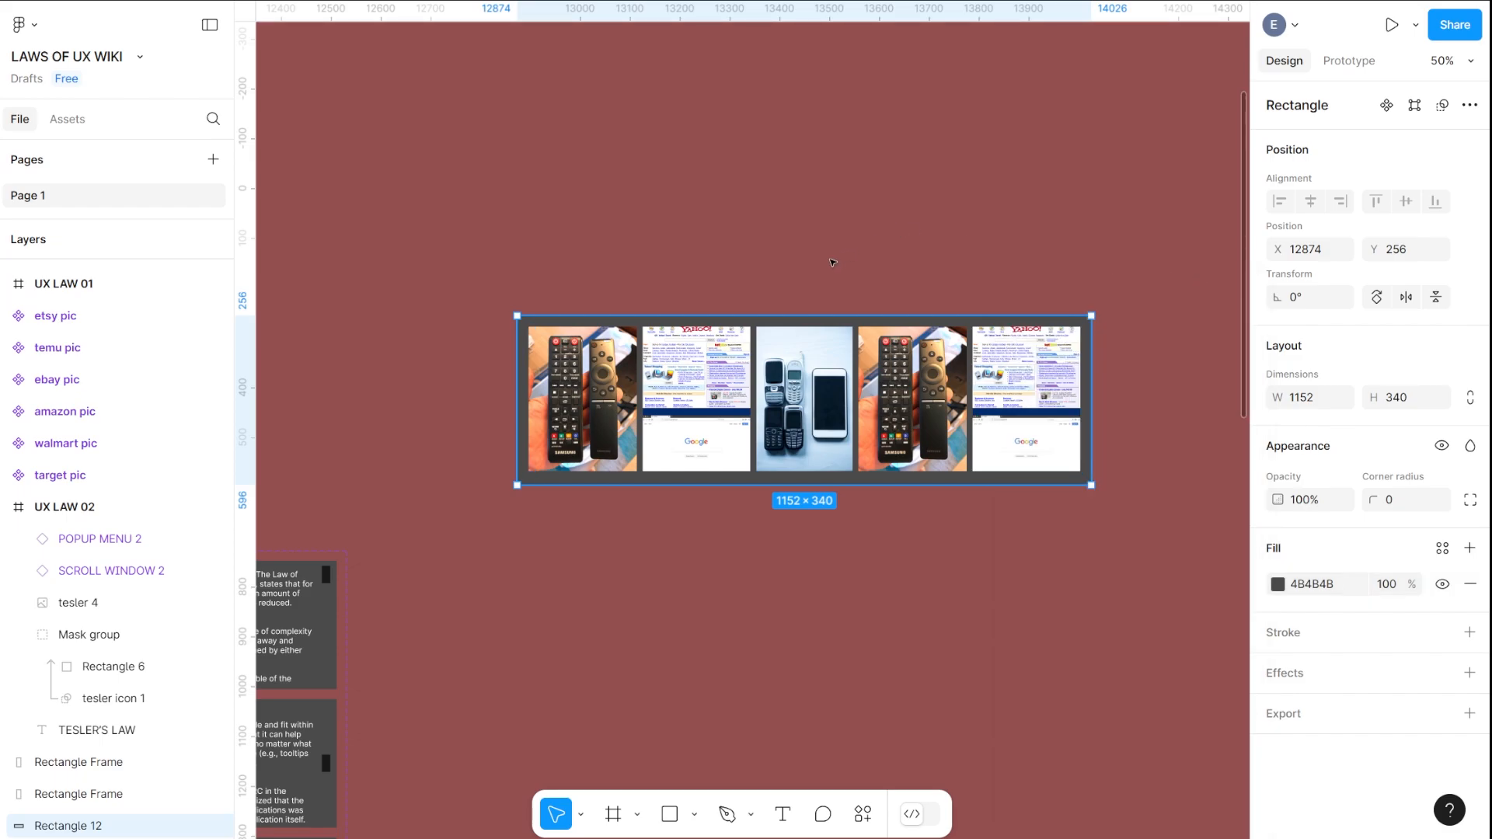
# Delete the two copied images, tesler 5 and tesler 4, from the background rectangle
pyautogui.click(694, 384)
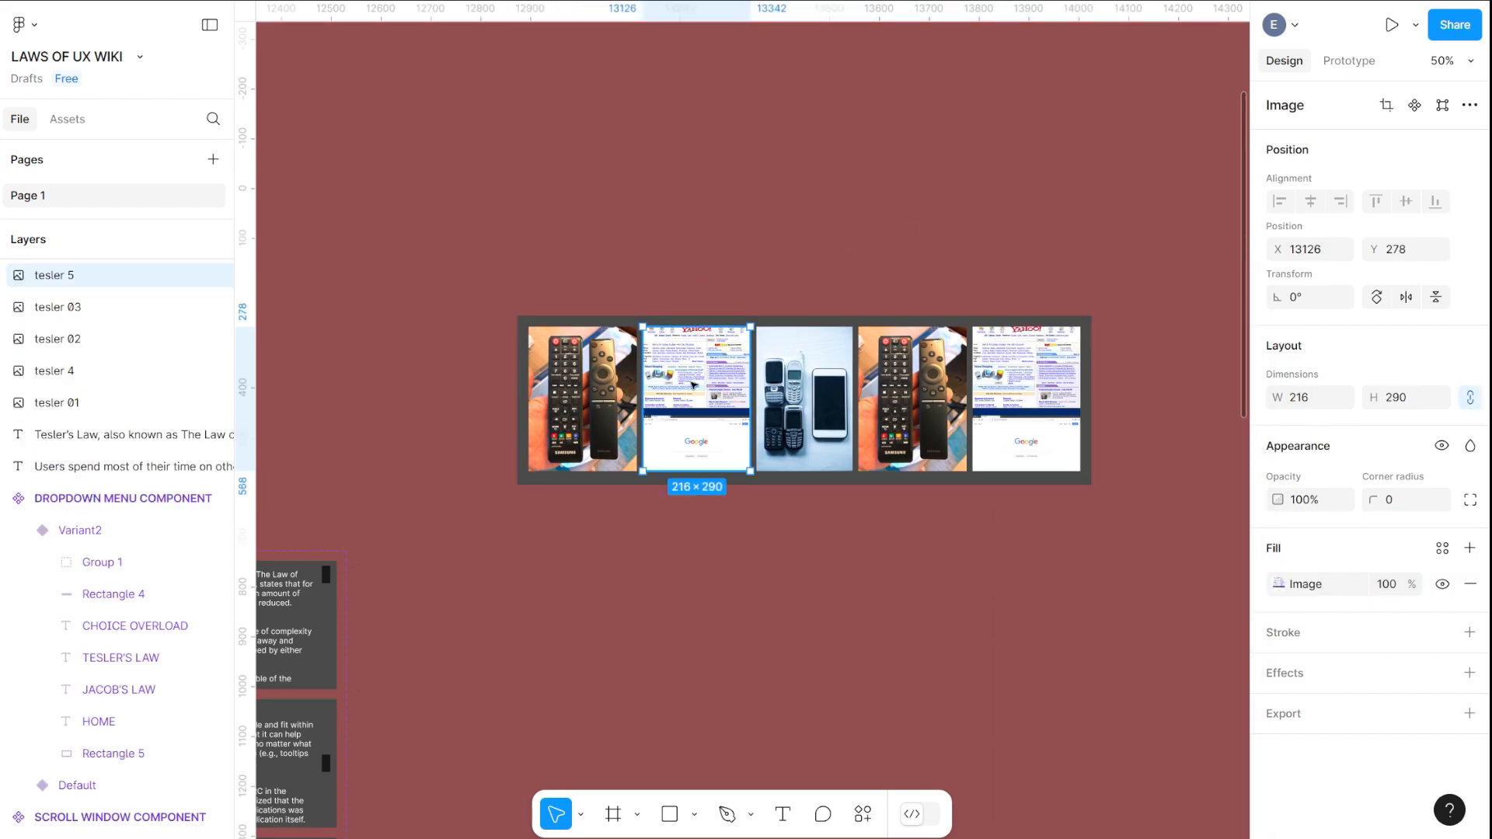
pyautogui.press('Delete')
pyautogui.click(596, 370)
pyautogui.press('Delete')
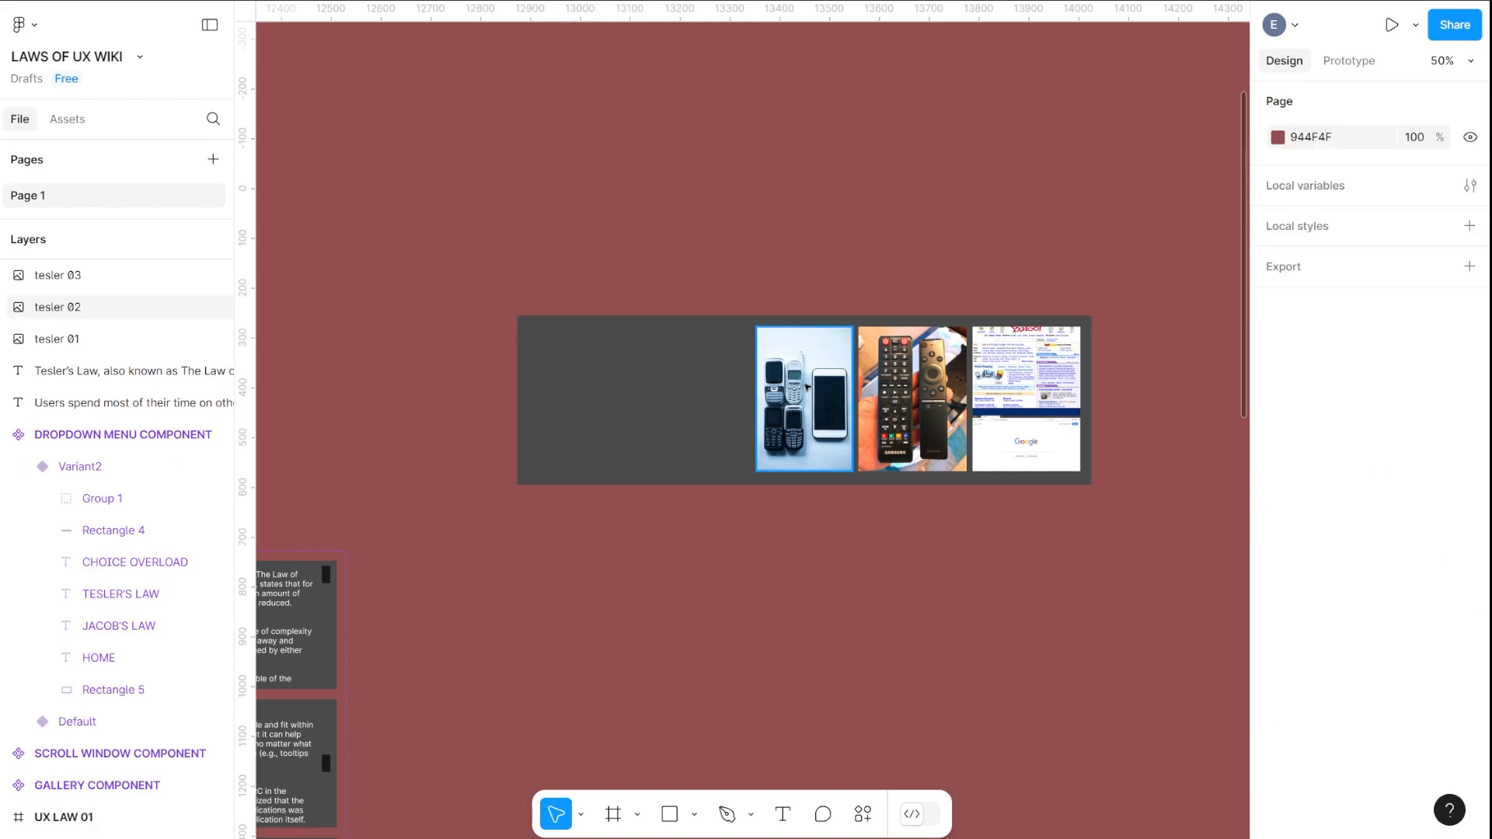
# Set the horizontal spacing between the three Tesler images to 12
pyautogui.moveTo(810, 399); pyautogui.dragTo(811, 400)
pyautogui.keyDown('shift'); pyautogui.click(912, 398); pyautogui.keyUp('shift')
pyautogui.keyDown('shift'); pyautogui.click(1026, 398); pyautogui.keyUp('shift')
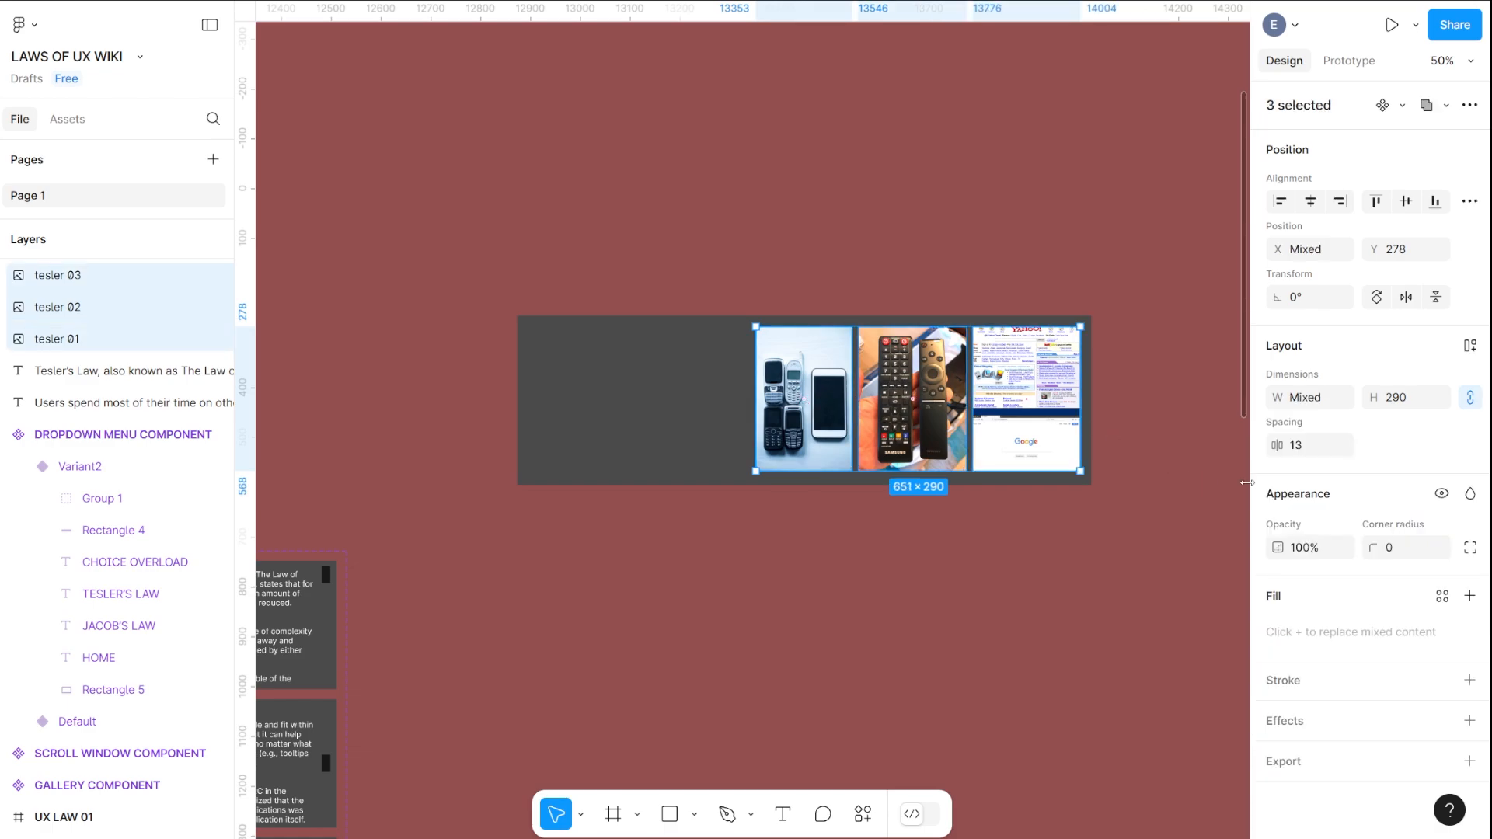
pyautogui.click(1311, 449)
pyautogui.write('12')
pyautogui.press('Return')
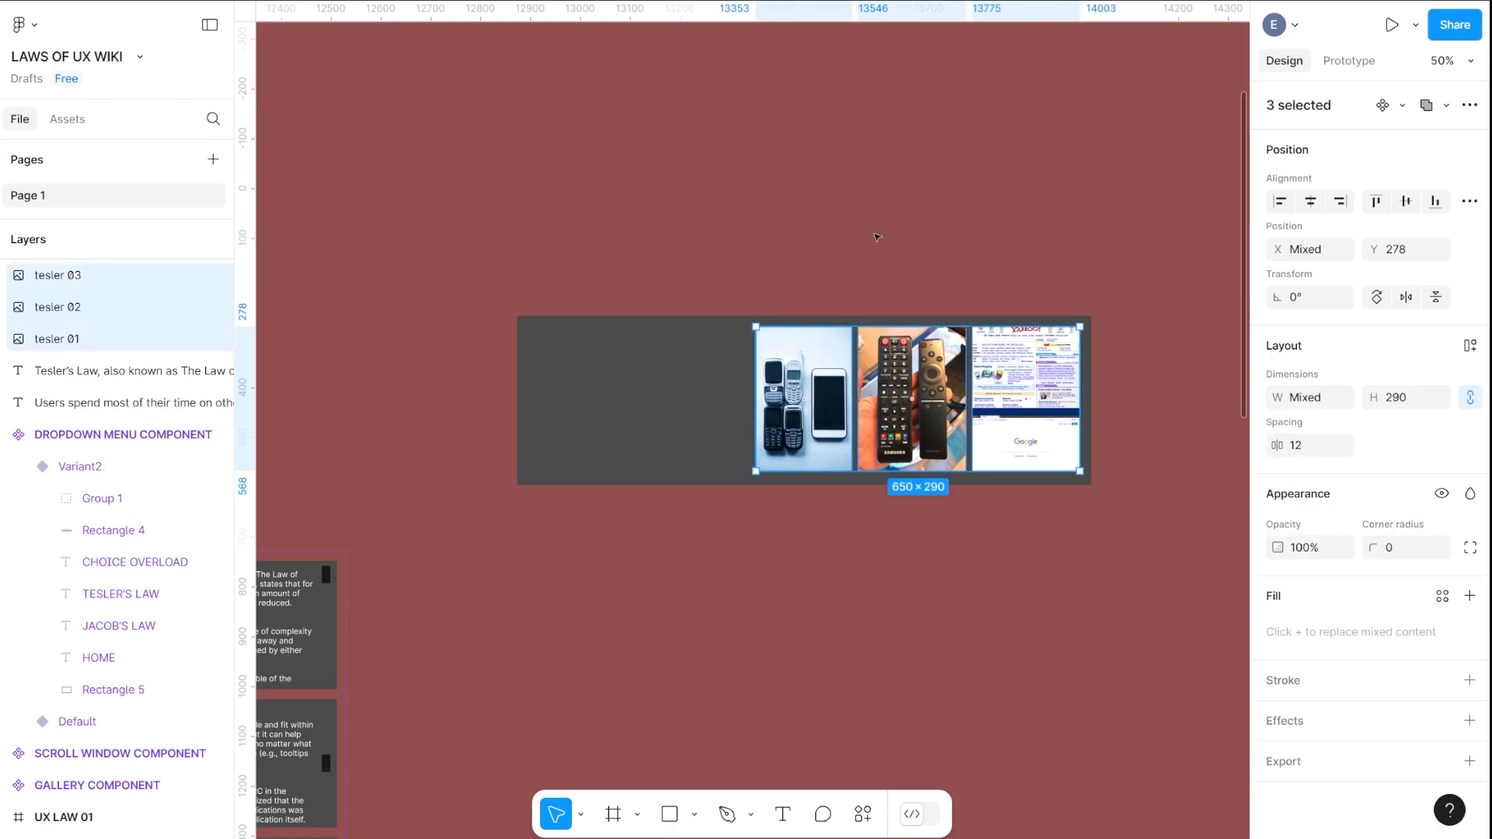
pyautogui.click(803, 249)
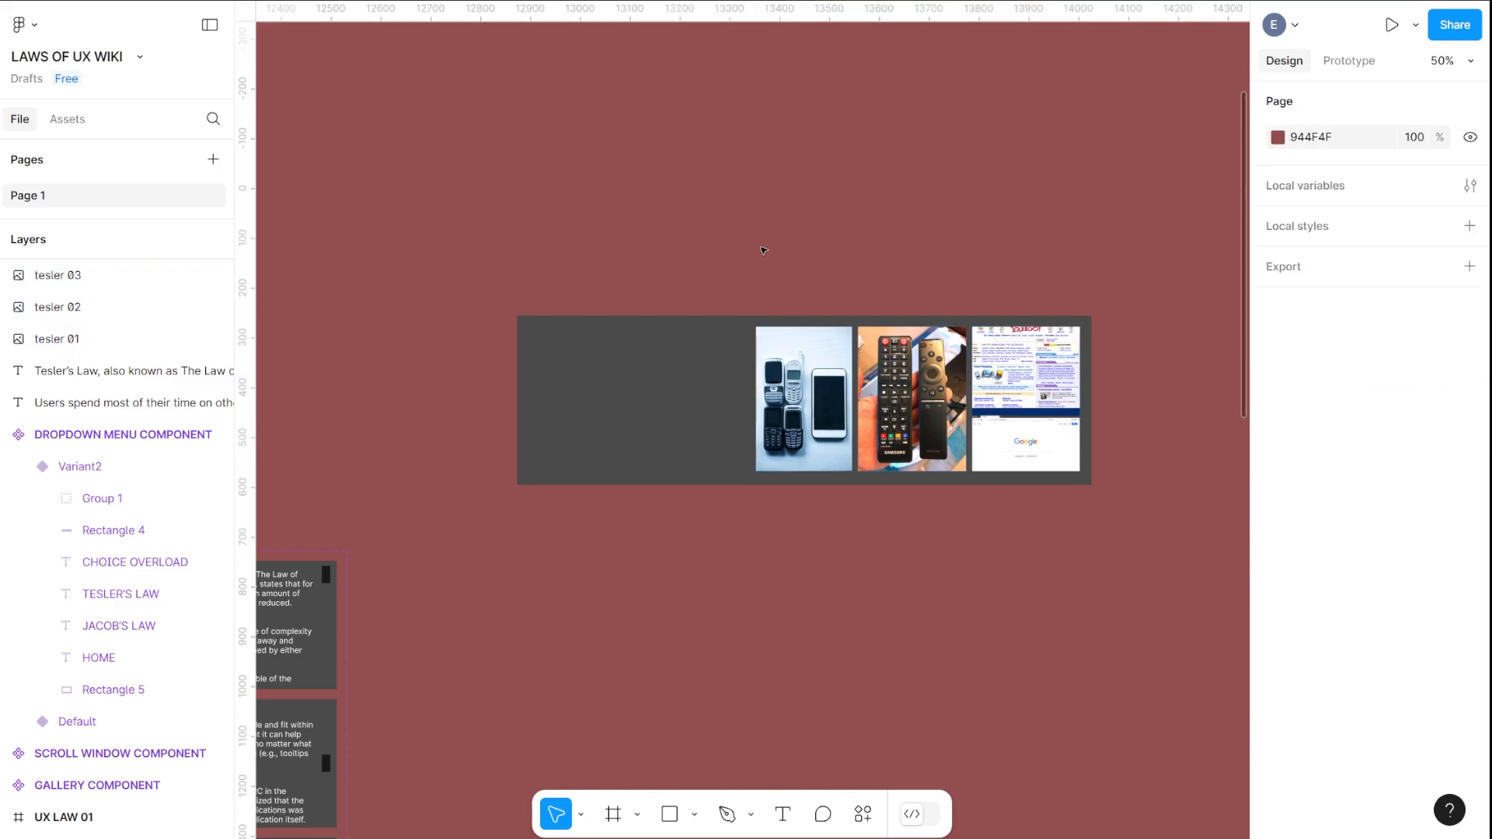
# Create a component from the dark rectangle and the three Tesler images
pyautogui.scroll(-5, 763, 250)
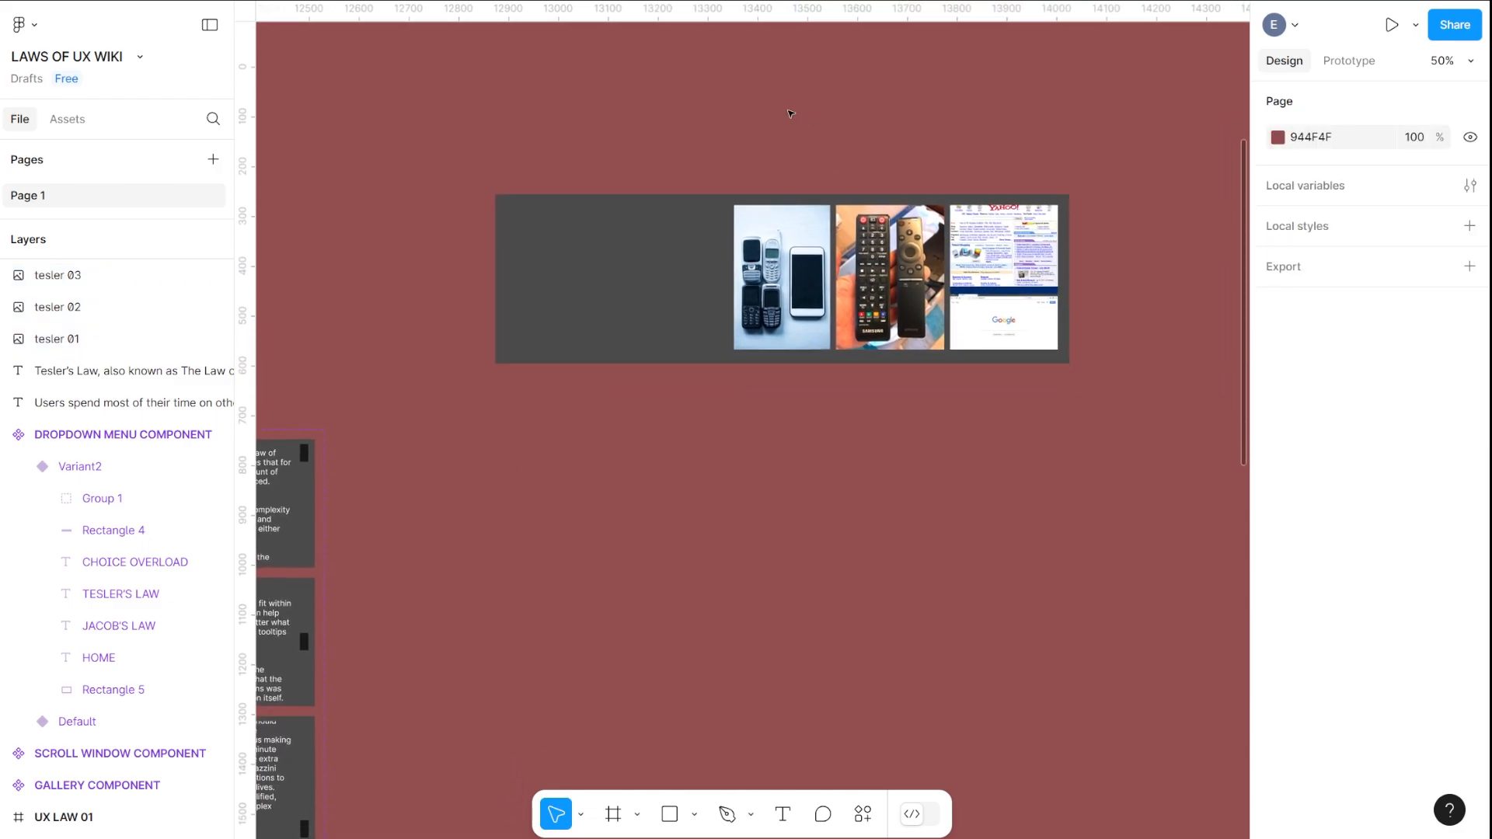
pyautogui.moveTo(401, 141); pyautogui.dragTo(1033, 497)
pyautogui.hscroll(-3, 683, 308)
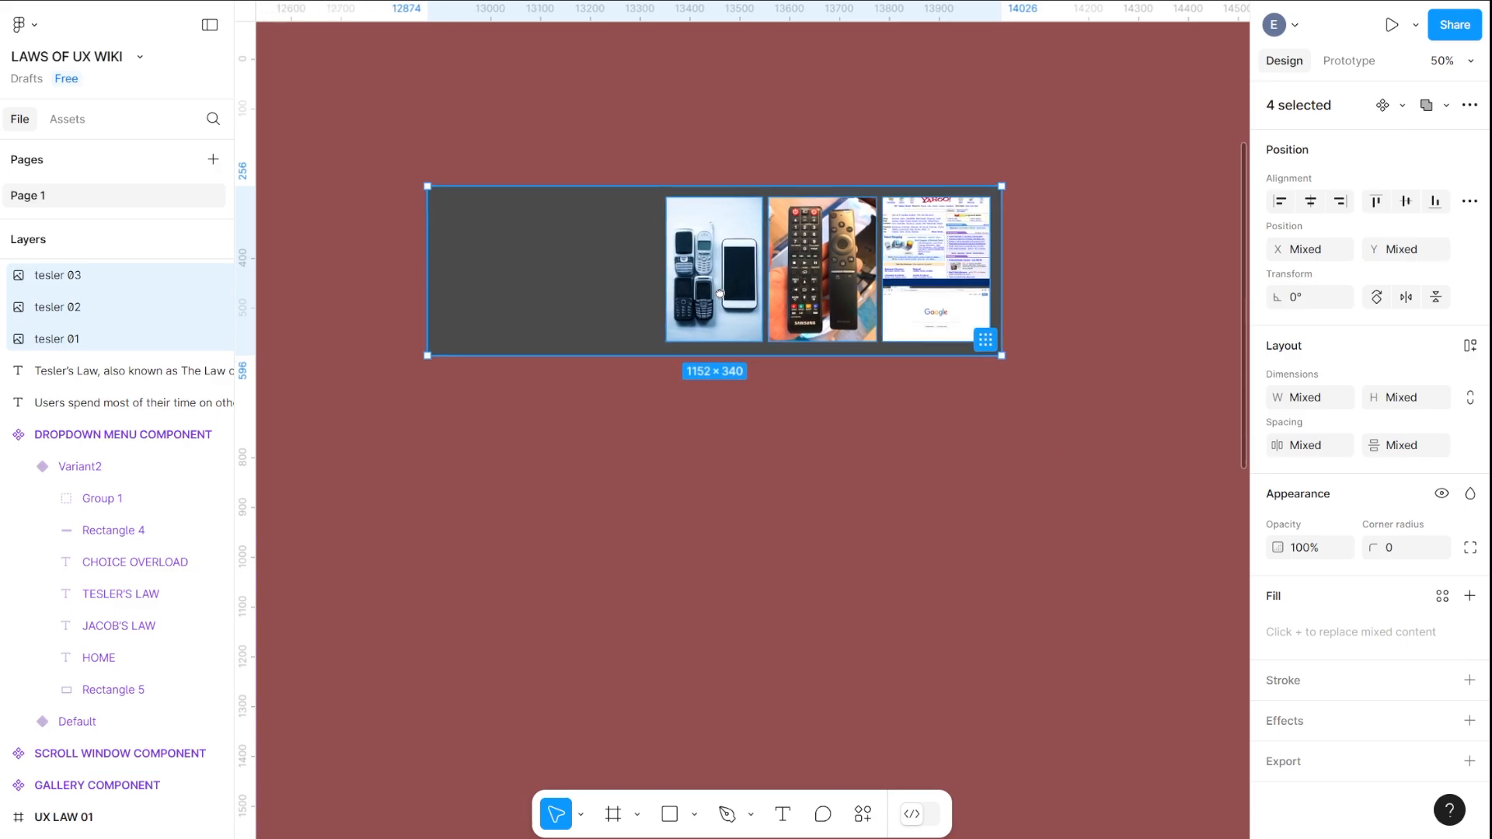
pyautogui.rightClick(785, 249)
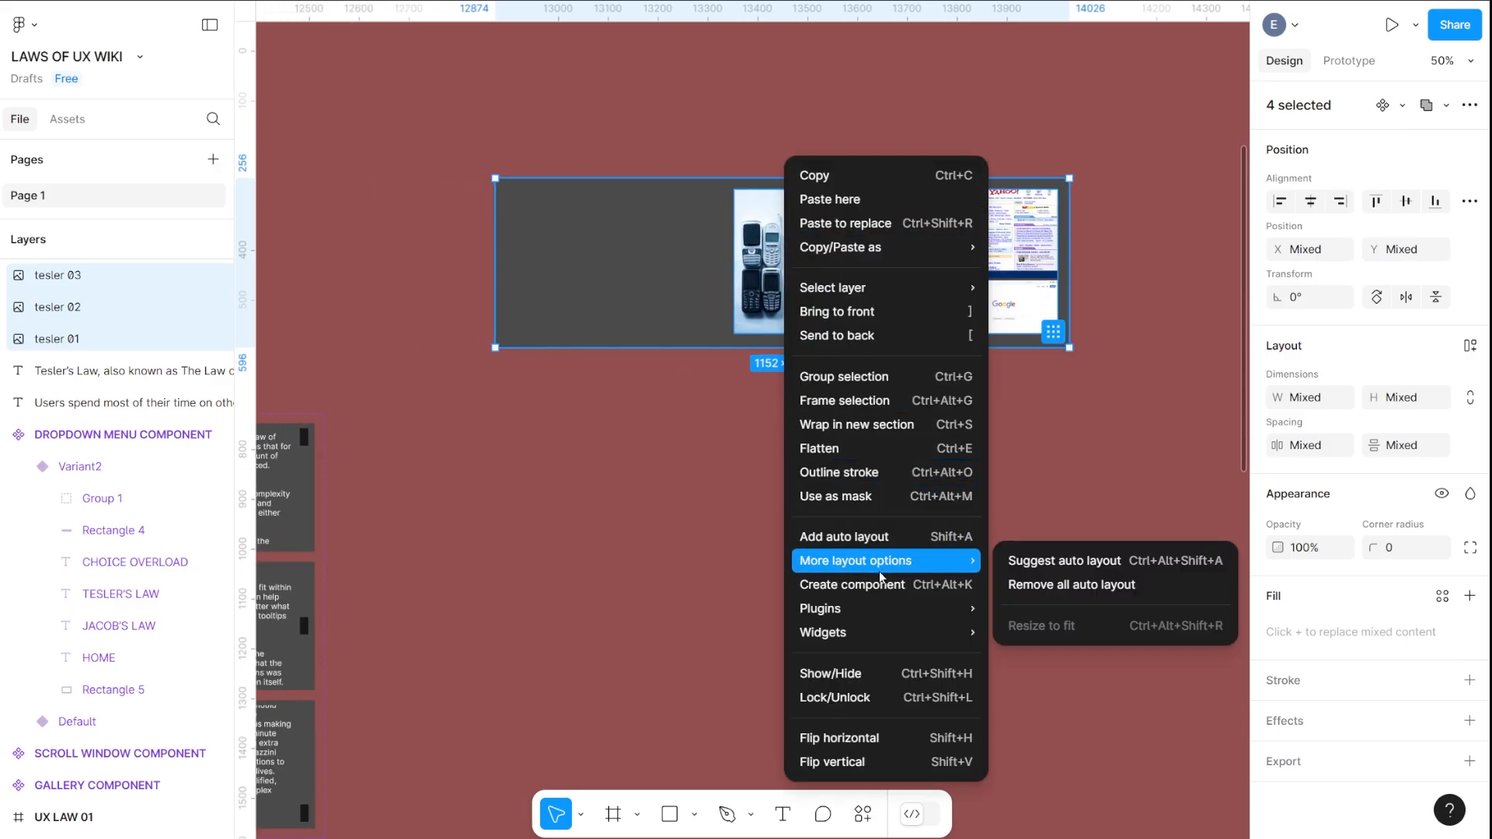
pyautogui.click(852, 585)
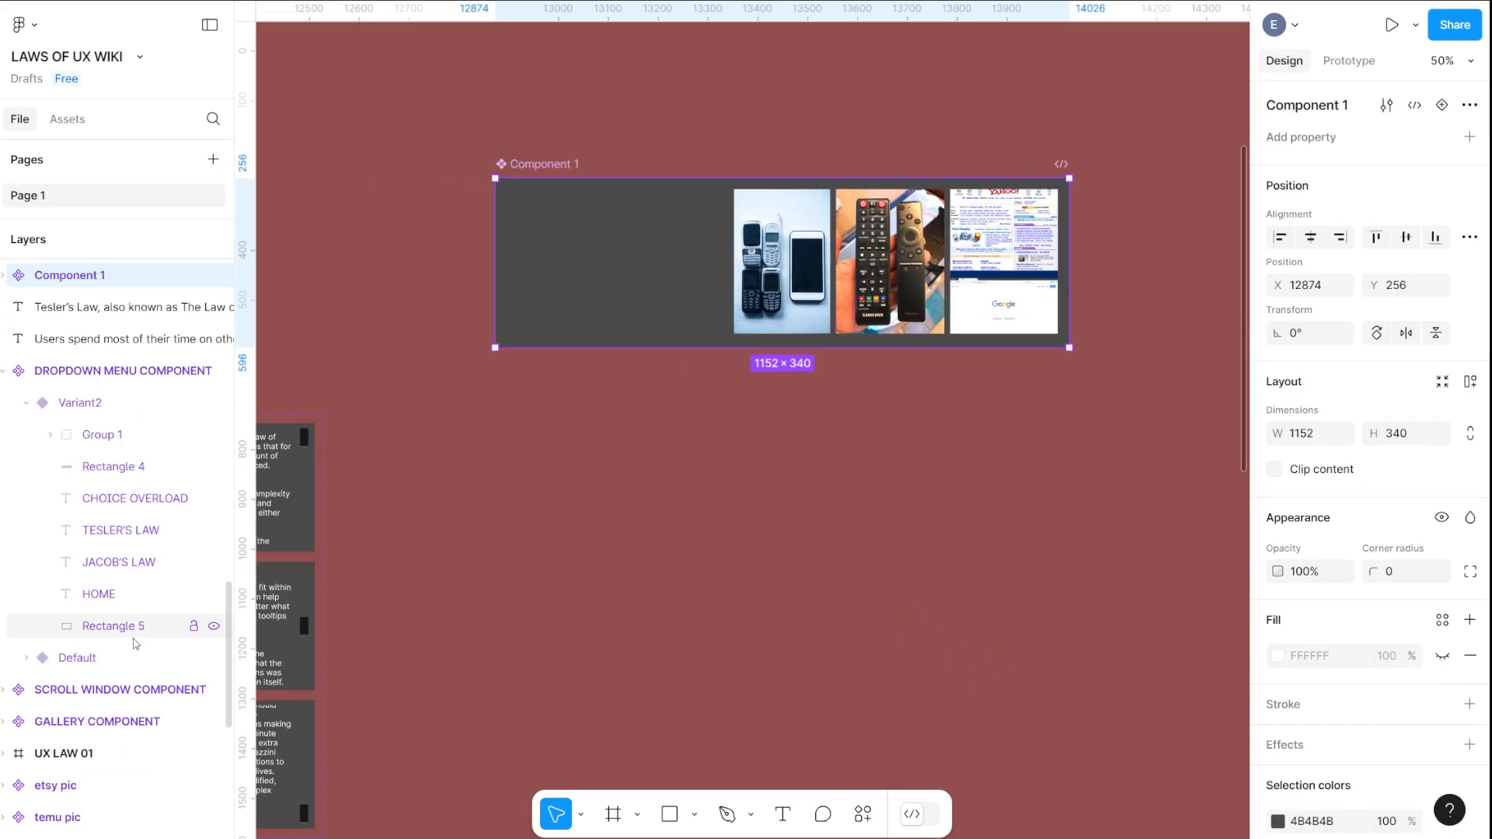
# Collapse the Mask group in the layer list and check which layers the UX LAW 01 frame contains
pyautogui.scroll(-6, 136, 637)
pyautogui.scroll(-1, 119, 659)
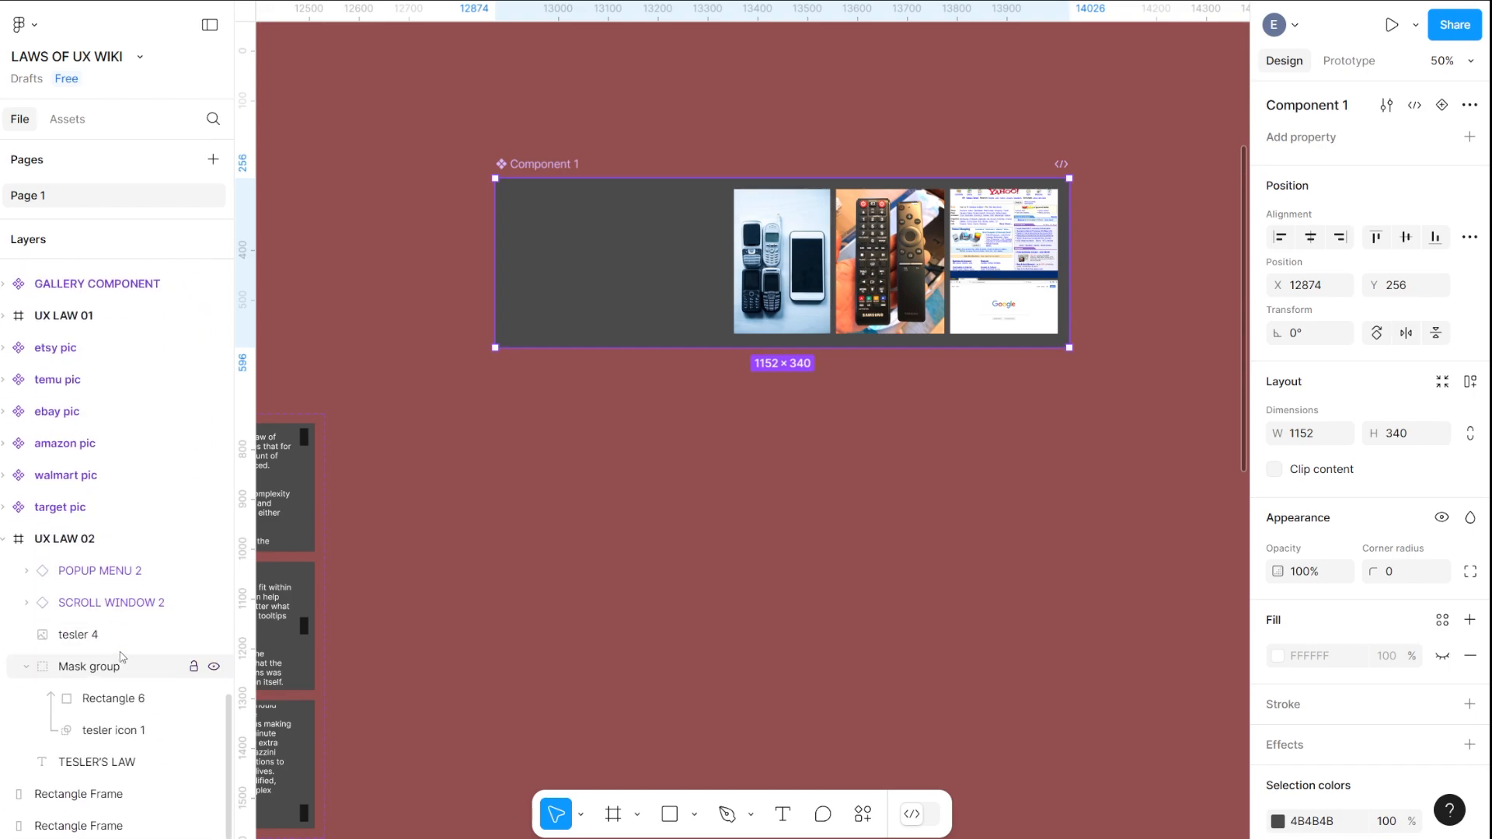
pyautogui.click(26, 667)
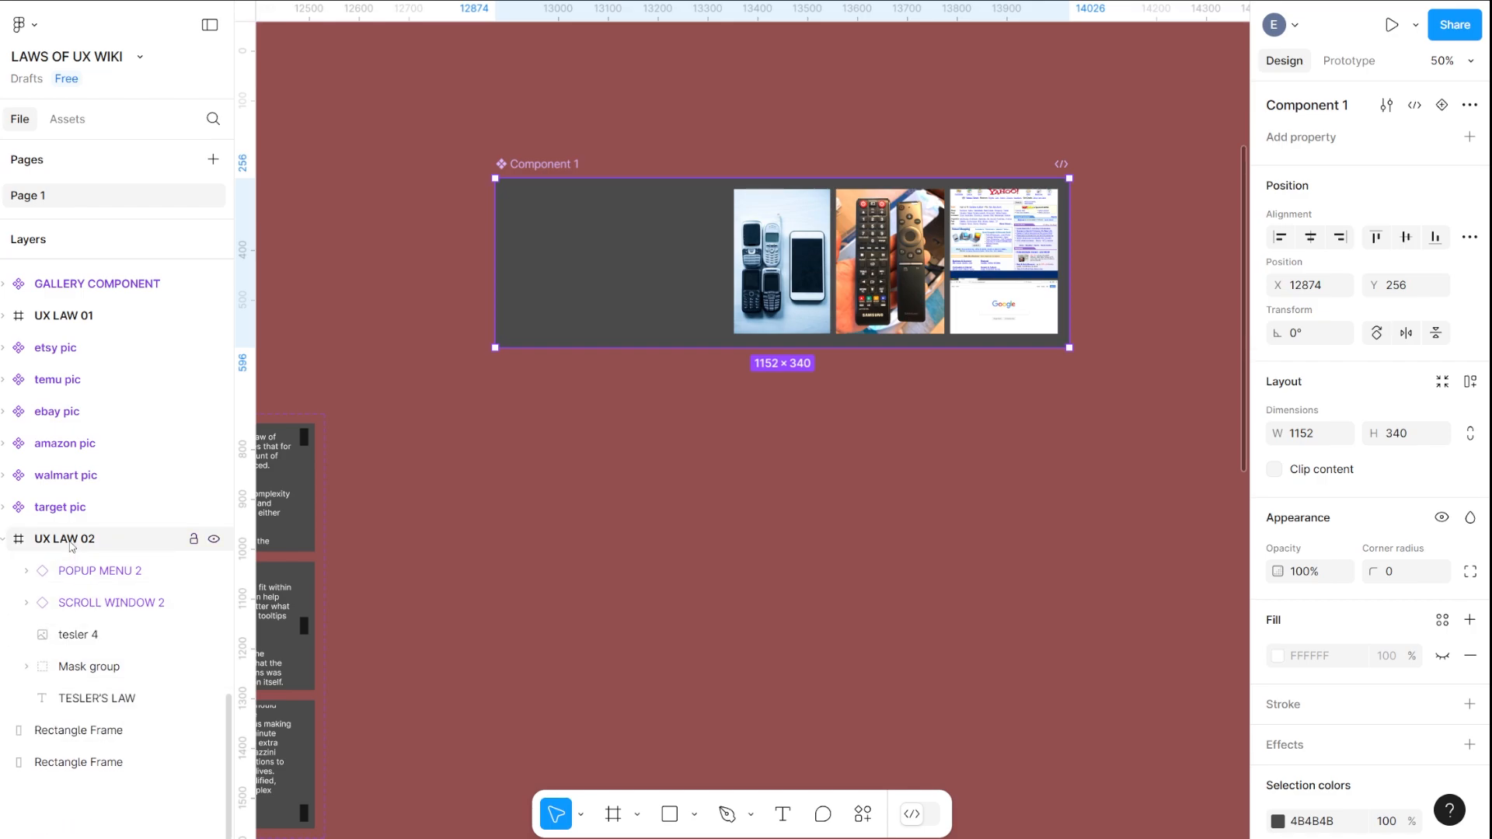
pyautogui.scroll(2, 87, 435)
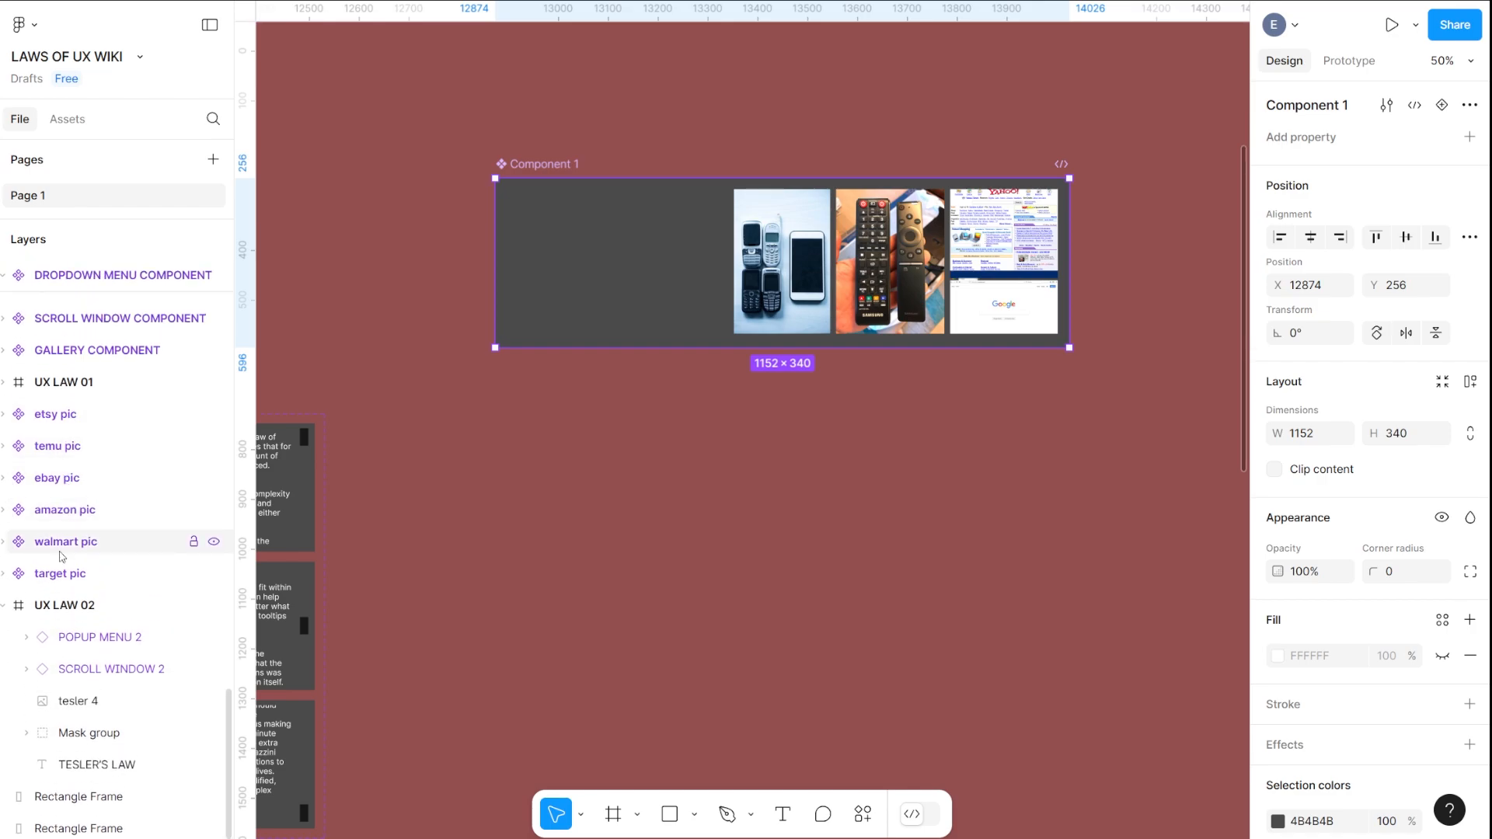
pyautogui.click(4, 384)
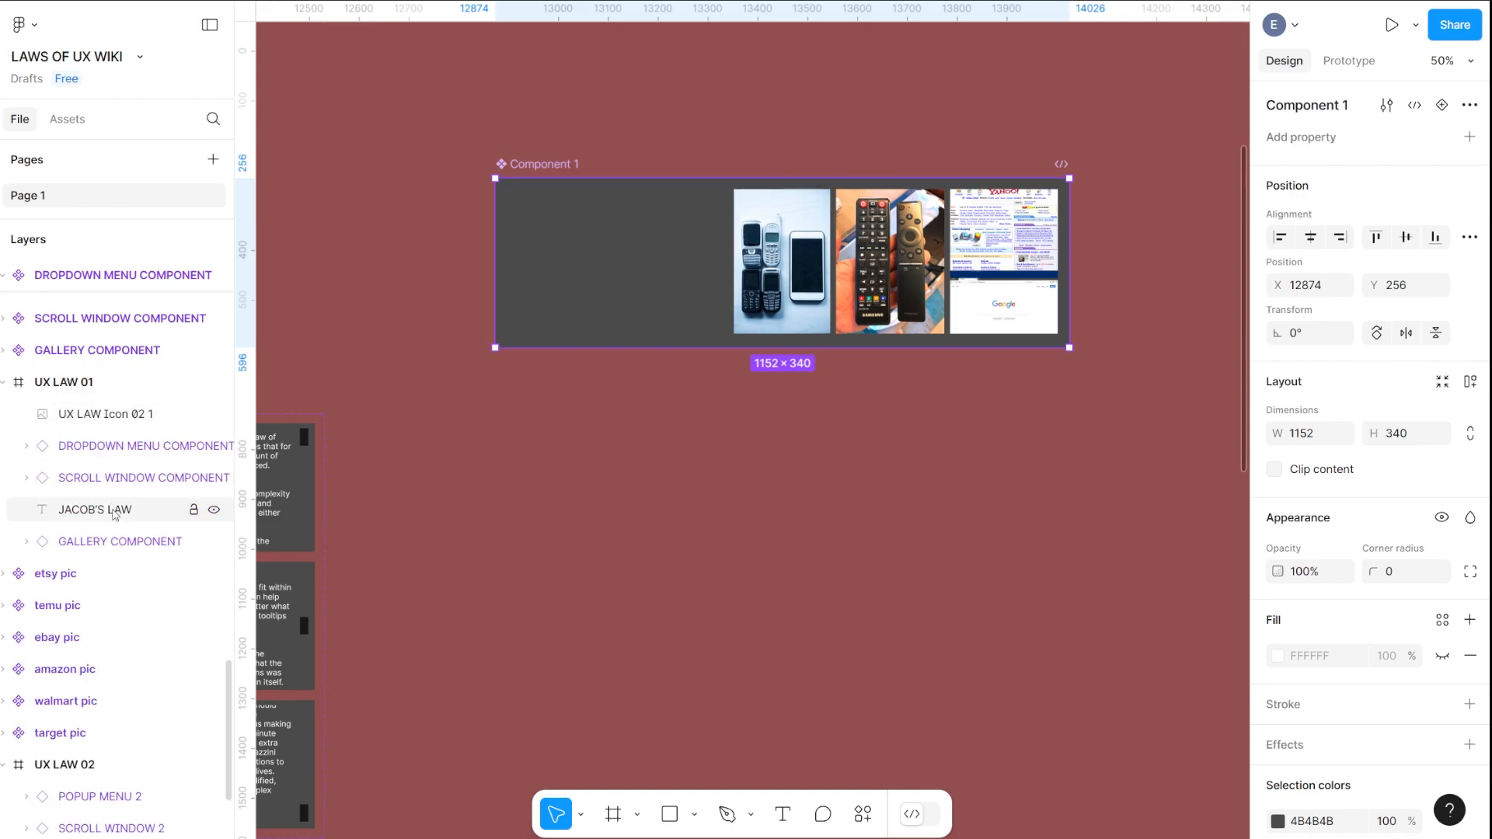
pyautogui.click(4, 382)
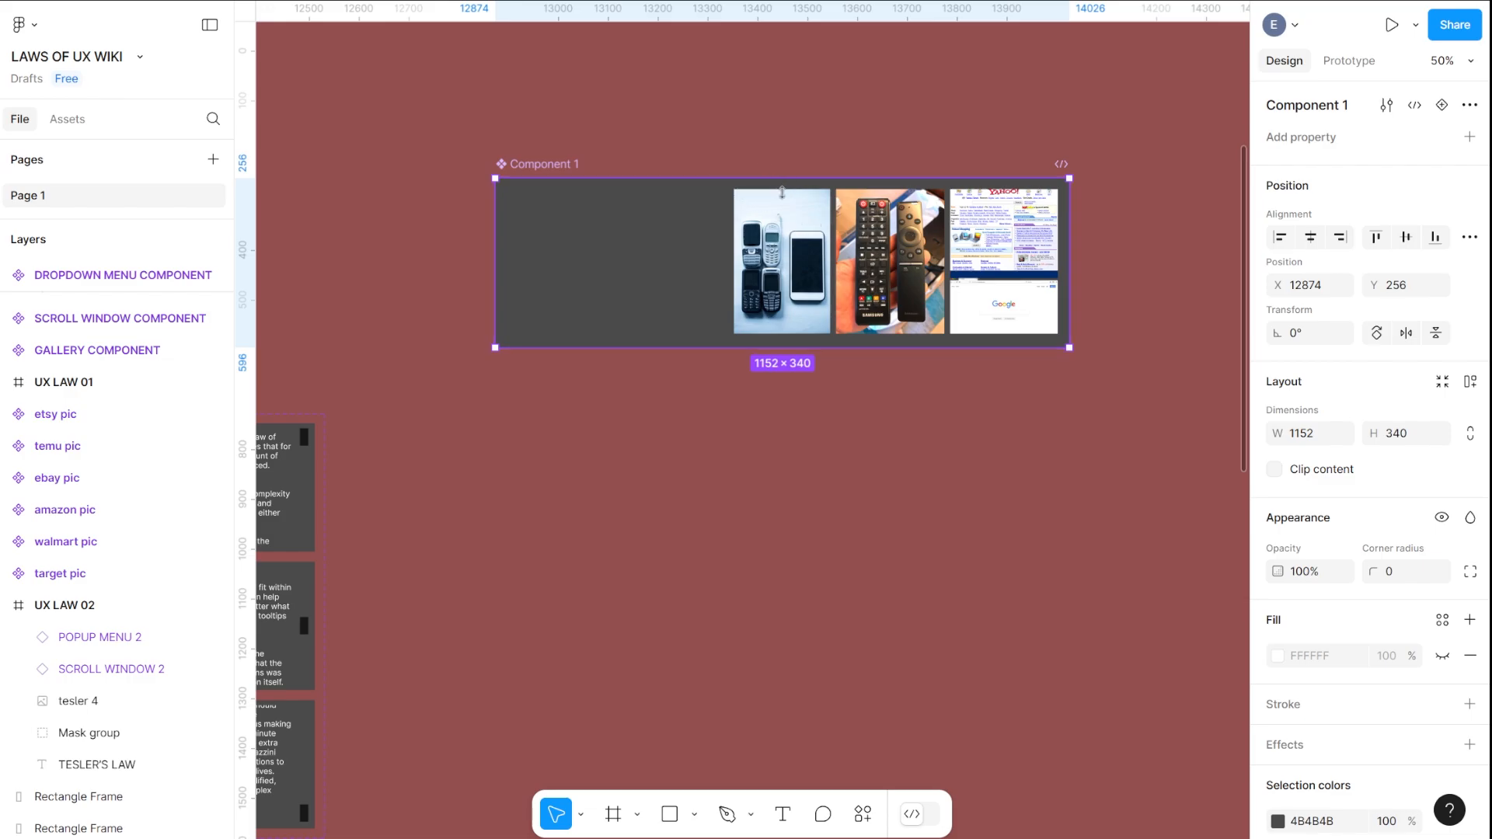
# Draw an ellipse of about 30 × 31 around the shopping cart icon in the target pic component
pyautogui.moveTo(489, 267); pyautogui.dragTo(1046, 325)
pyautogui.moveTo(479, 306); pyautogui.dragTo(1131, 223)
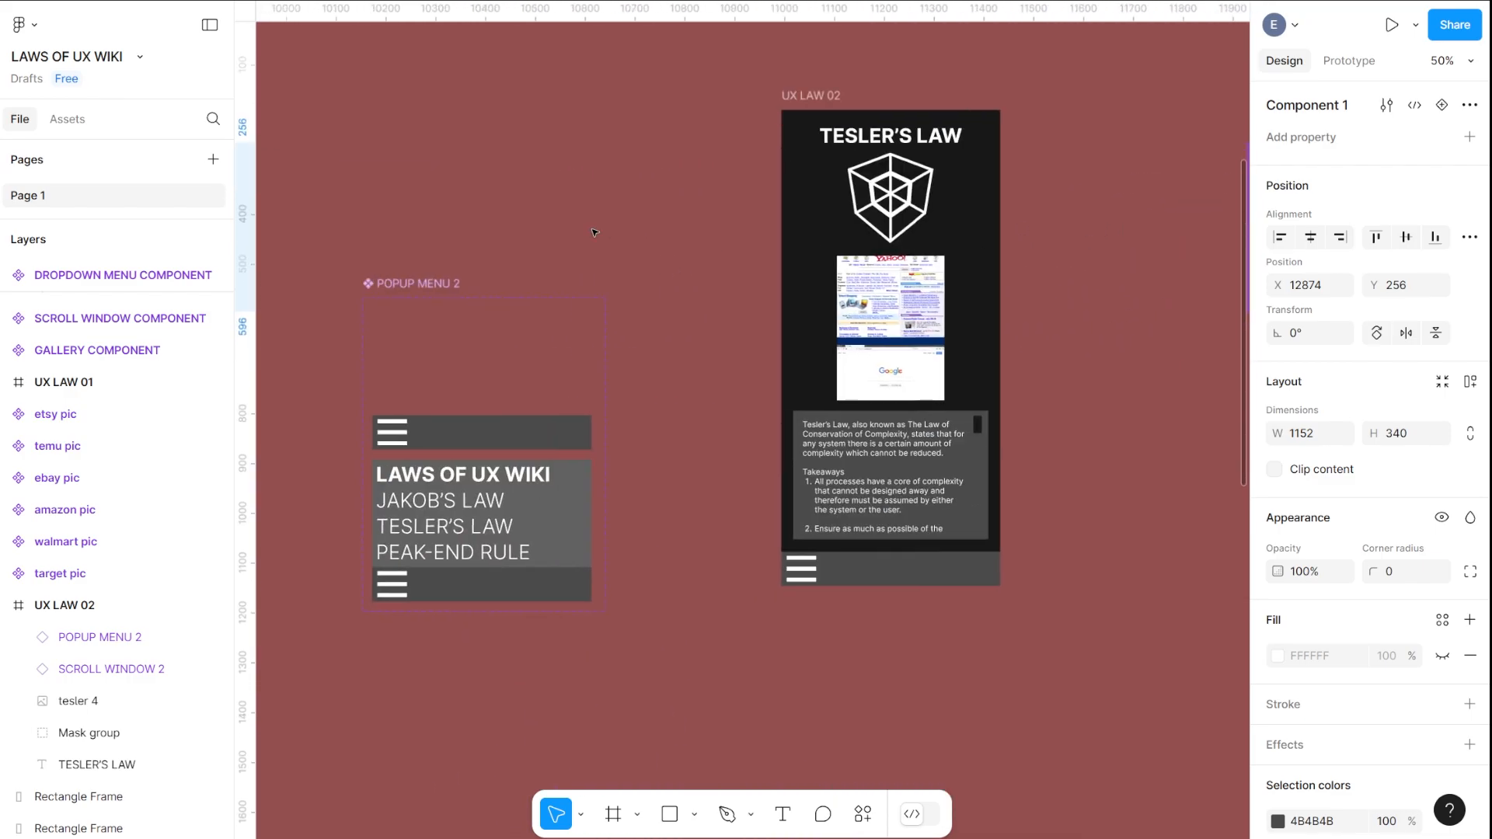
pyautogui.moveTo(595, 233); pyautogui.dragTo(1304, 522)
pyautogui.moveTo(839, 378); pyautogui.dragTo(1366, 670)
pyautogui.moveTo(506, 337); pyautogui.dragTo(1314, 280)
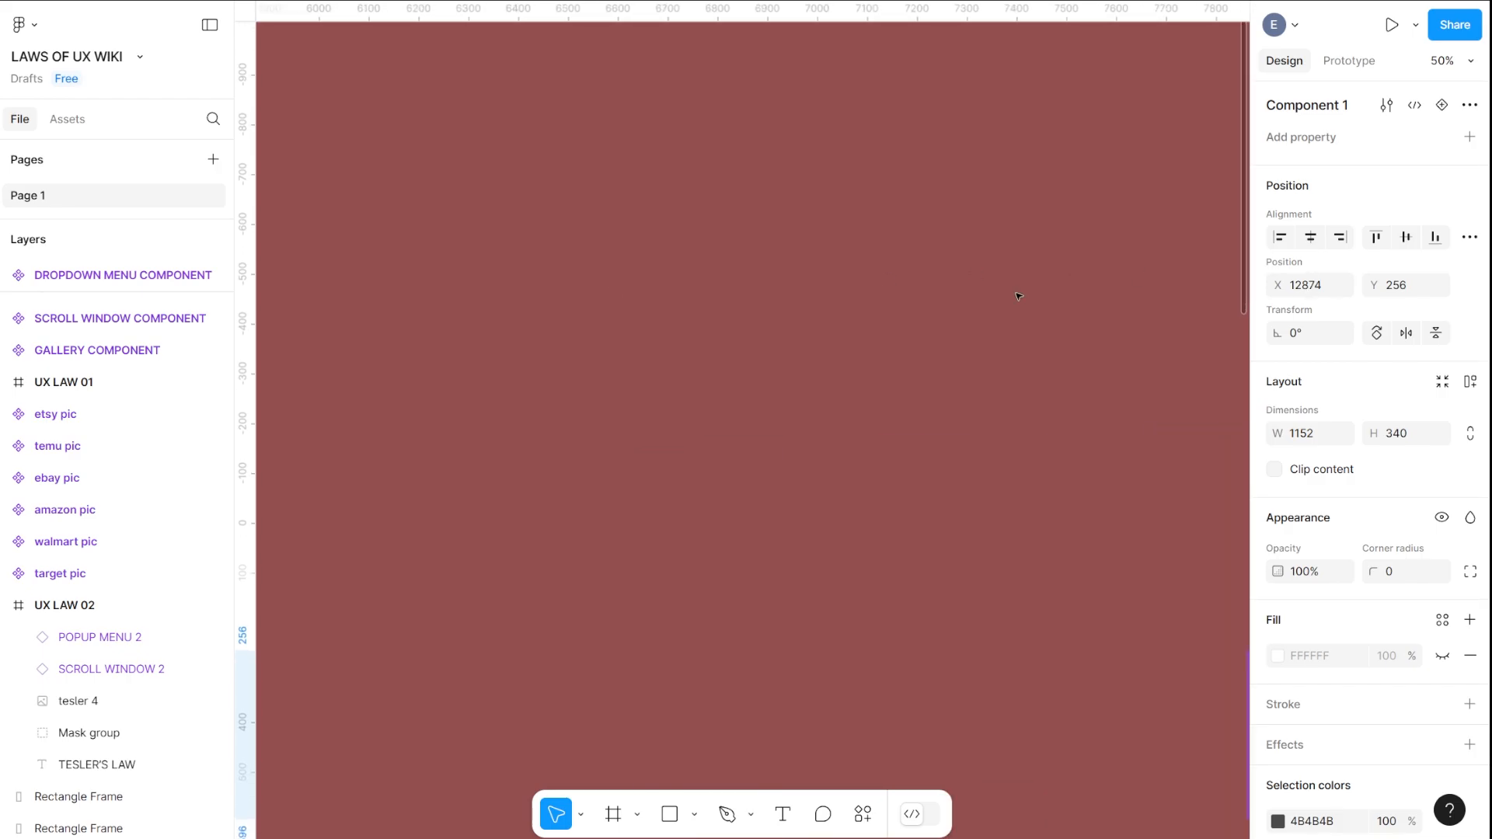
pyautogui.scroll(-6, 709, 314)
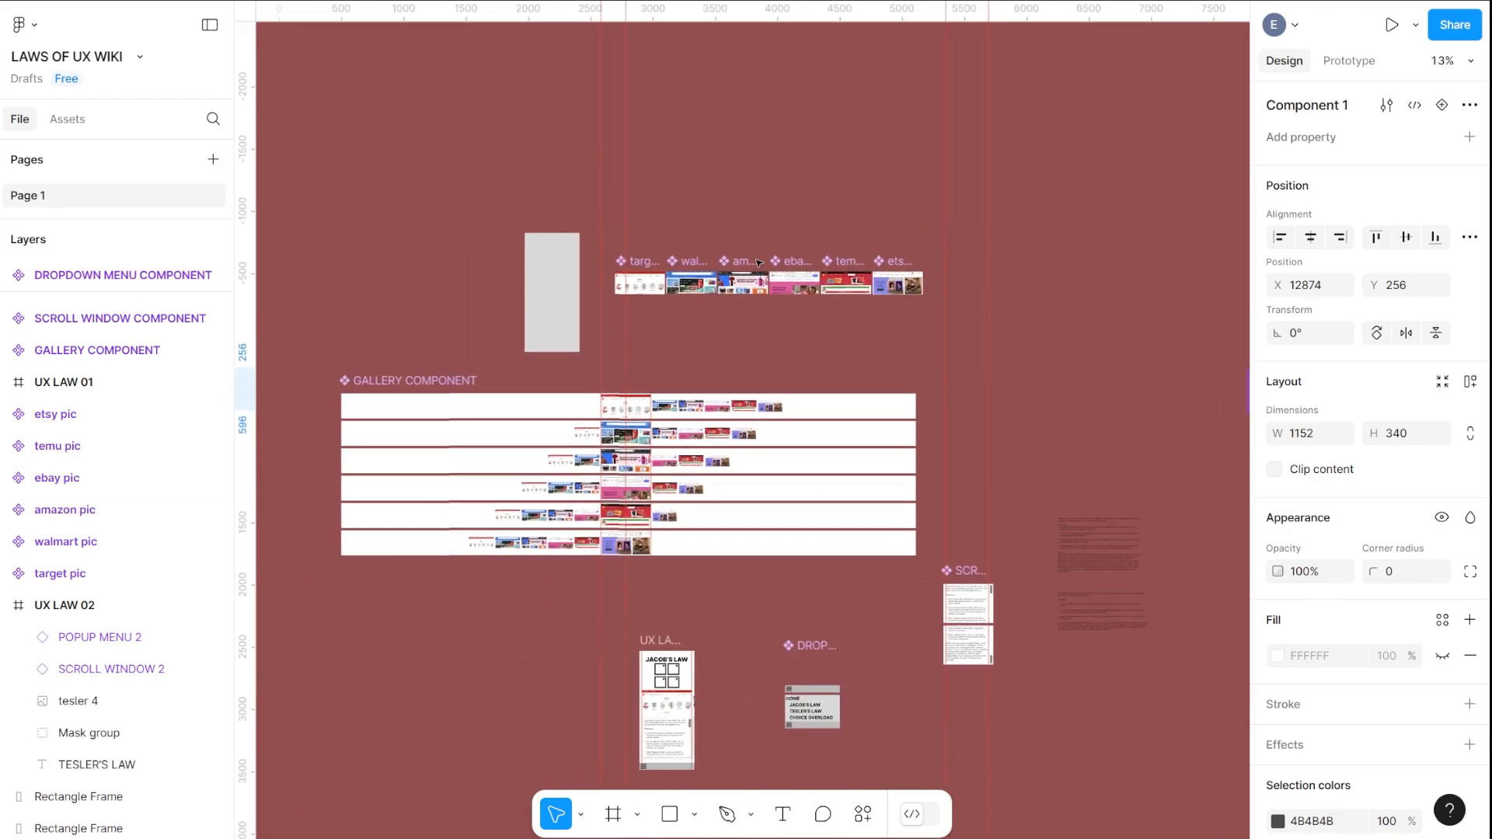
pyautogui.scroll(8, 703, 314)
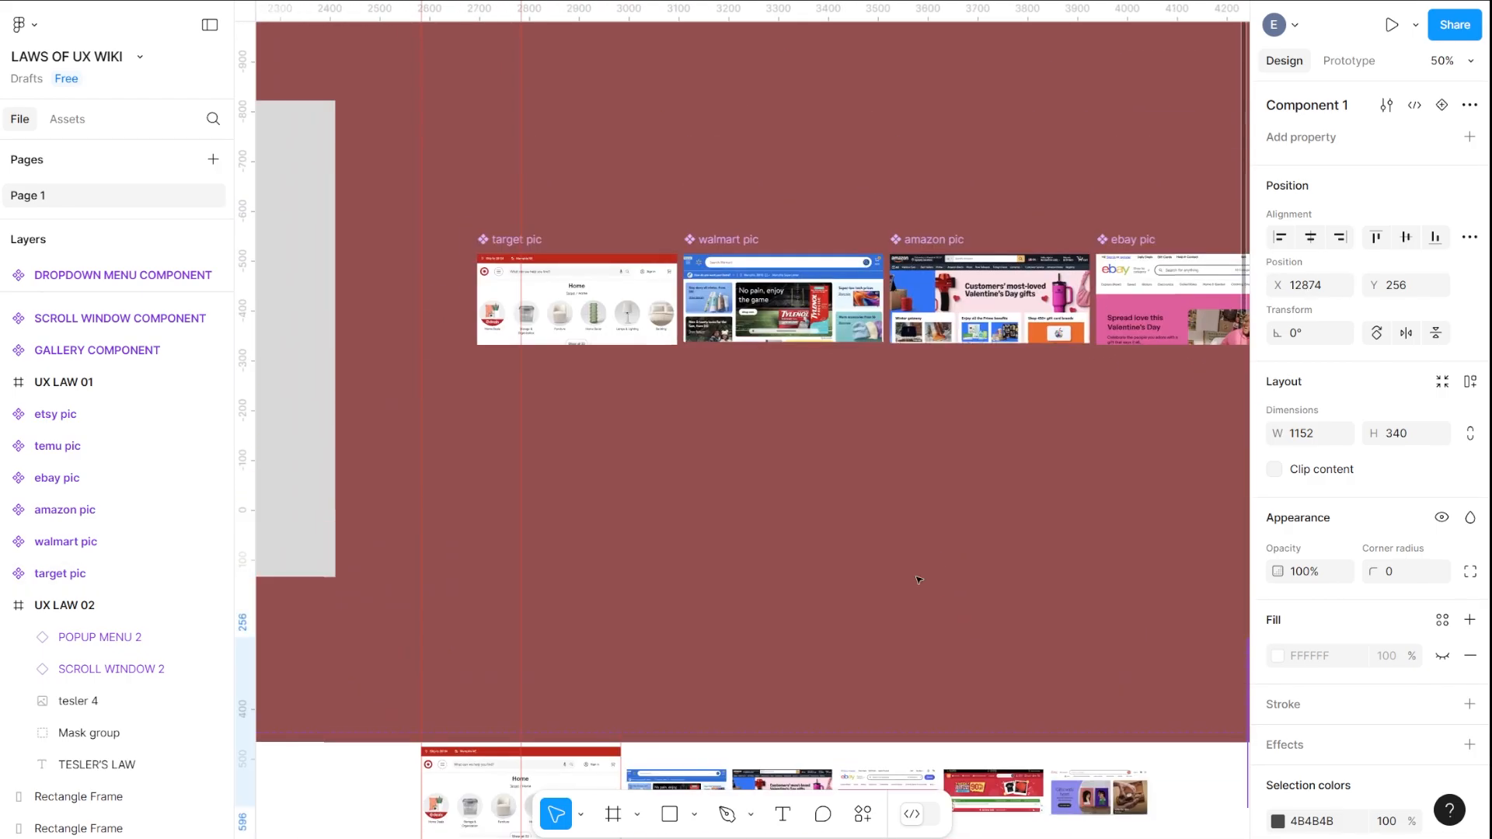
pyautogui.moveTo(839, 408); pyautogui.dragTo(908, 476)
pyautogui.scroll(8, 739, 398)
pyautogui.click(709, 279)
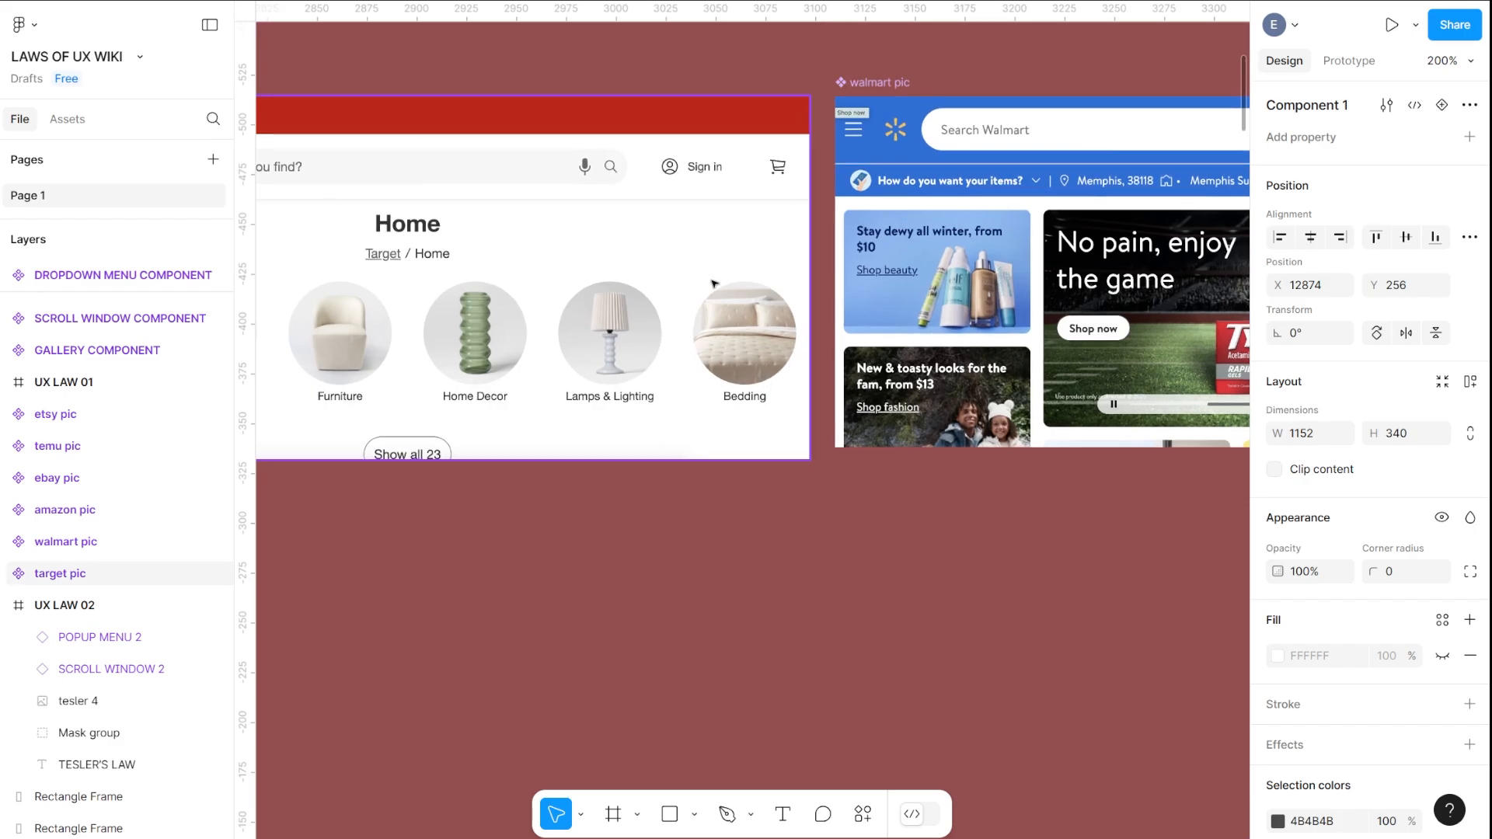
pyautogui.moveTo(653, 347); pyautogui.dragTo(935, 354)
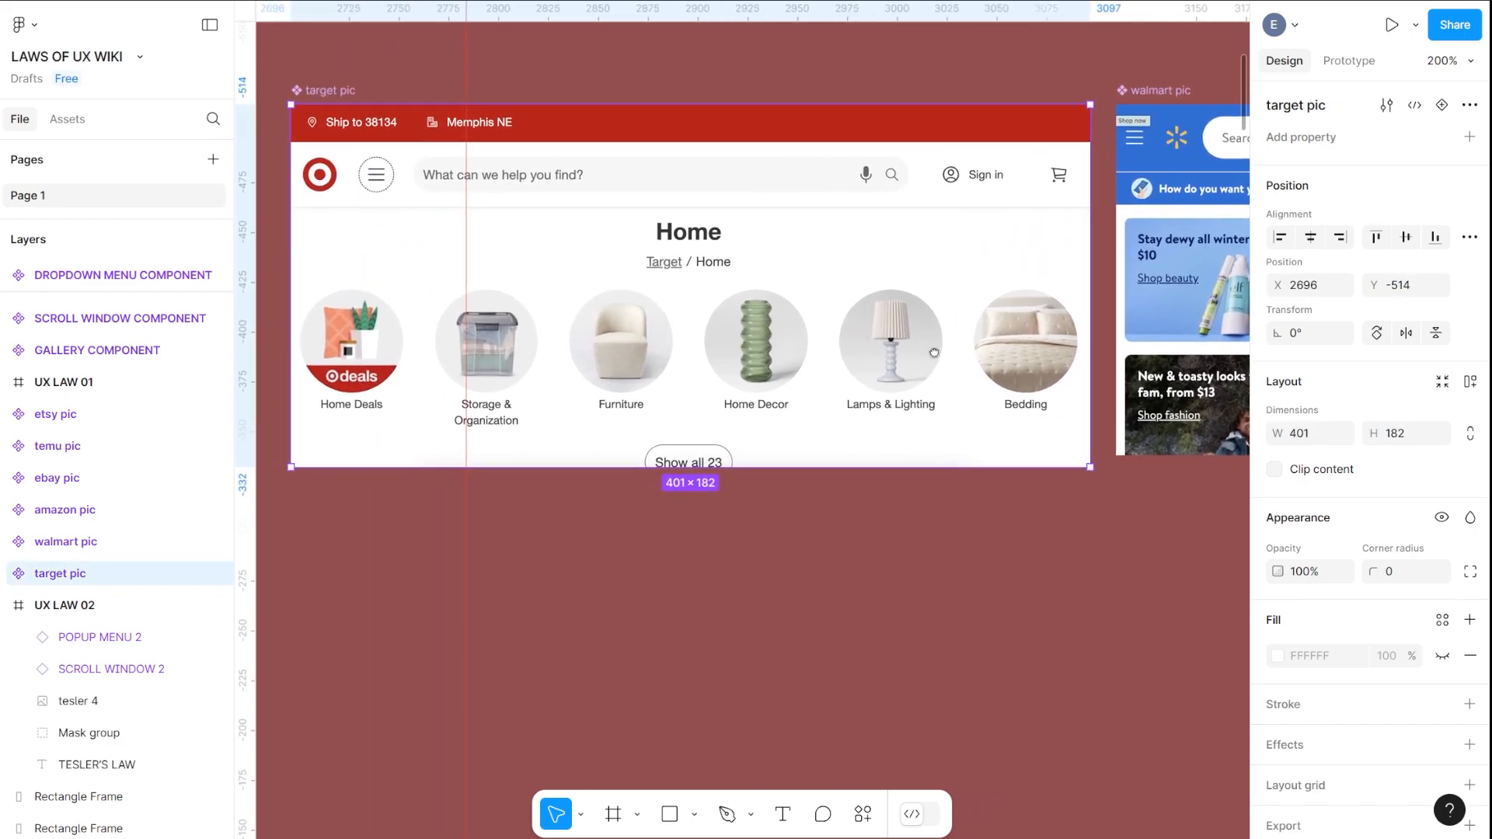
pyautogui.click(692, 817)
pyautogui.click(704, 693)
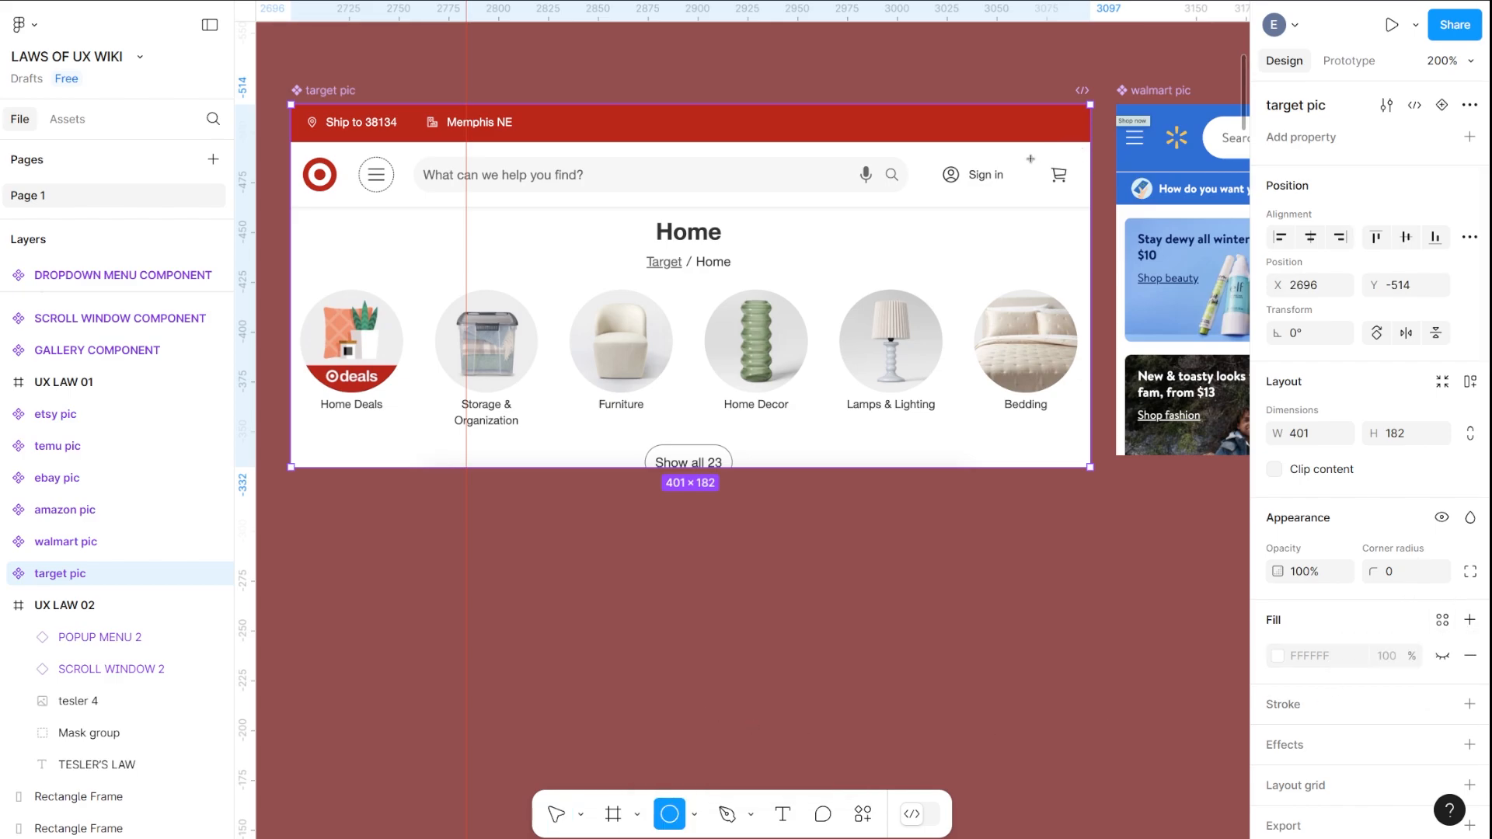
pyautogui.moveTo(1030, 146); pyautogui.dragTo(1091, 207)
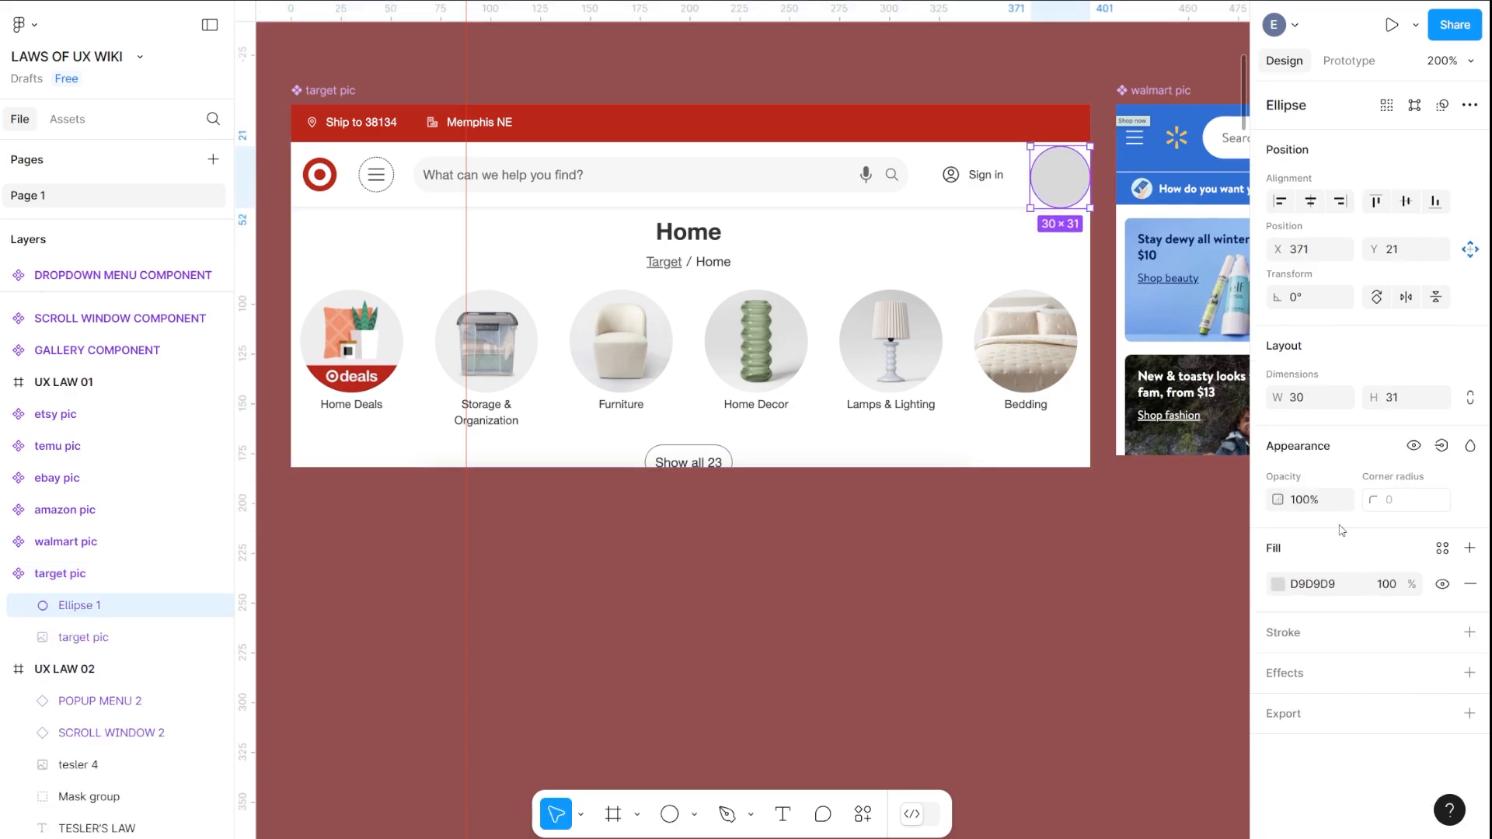
# Remove the ellipse's fill and give it a yellow FFF600 stroke with a weight of 5
pyautogui.click(1470, 584)
pyautogui.click(1470, 589)
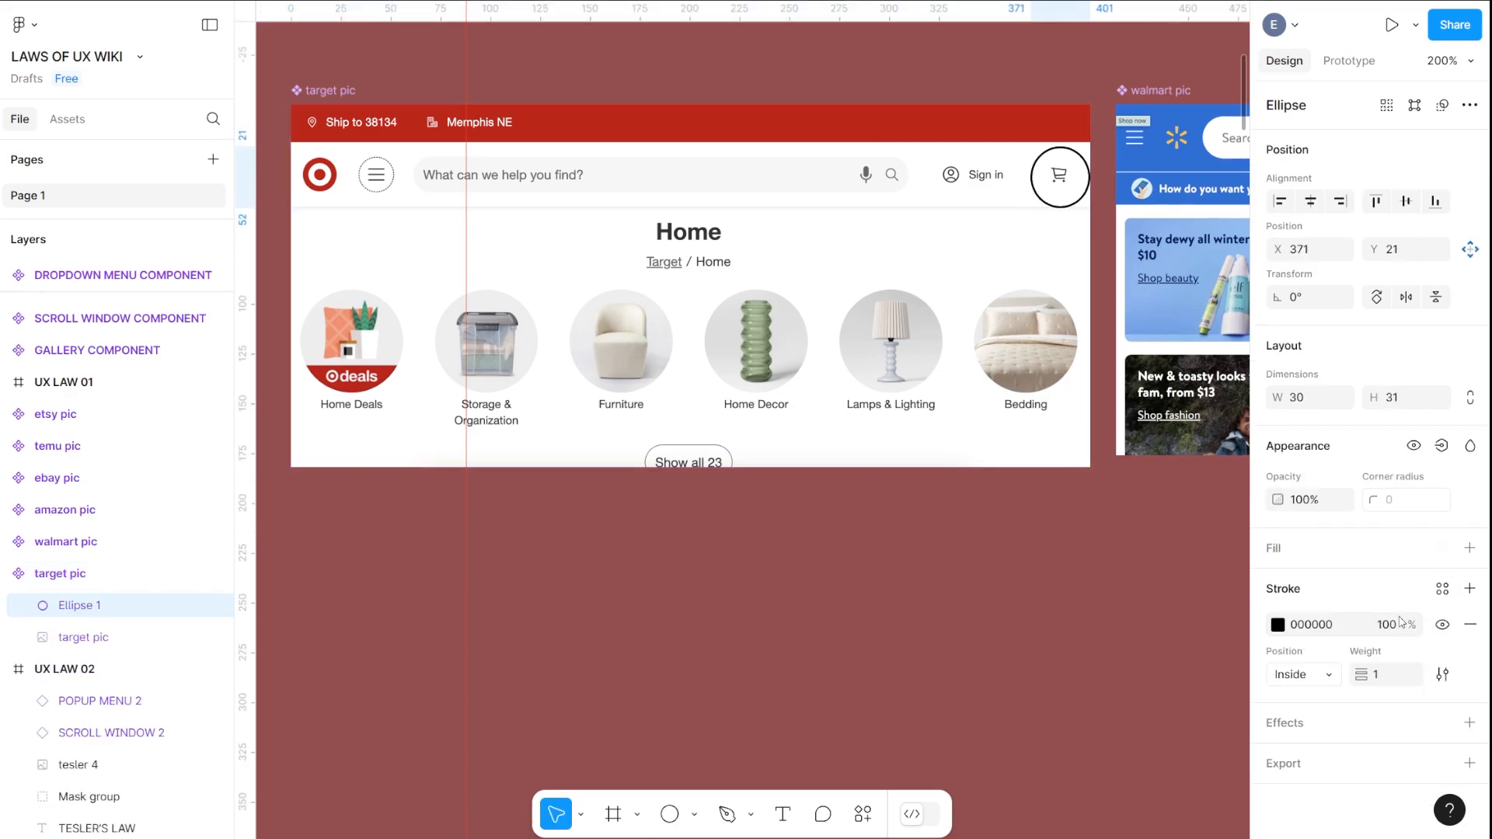
pyautogui.click(1277, 625)
pyautogui.moveTo(1099, 613); pyautogui.dragTo(1096, 614)
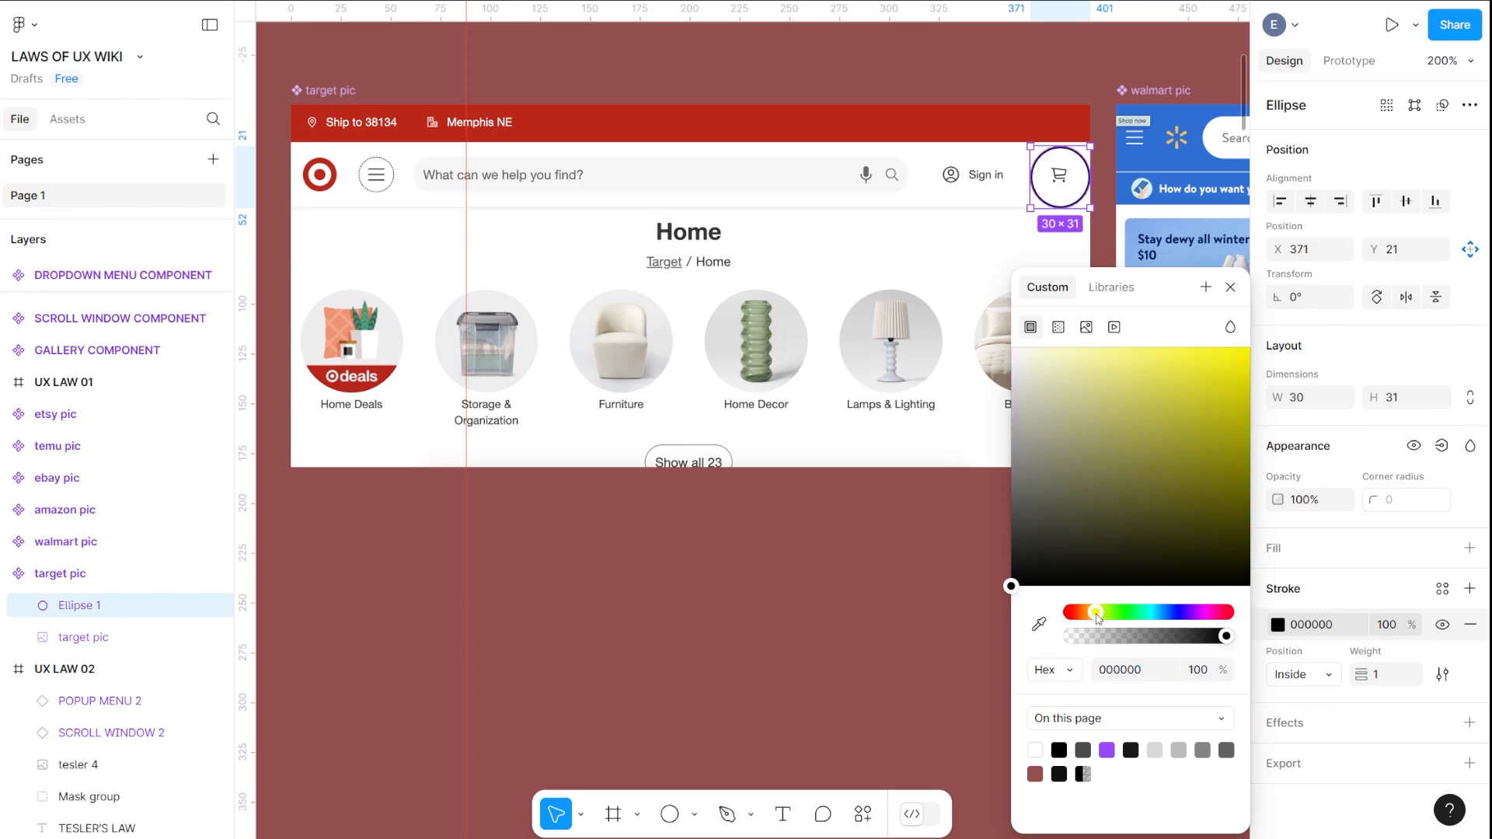
pyautogui.click(1248, 349)
pyautogui.click(1378, 675)
pyautogui.write('5')
pyautogui.press('Return')
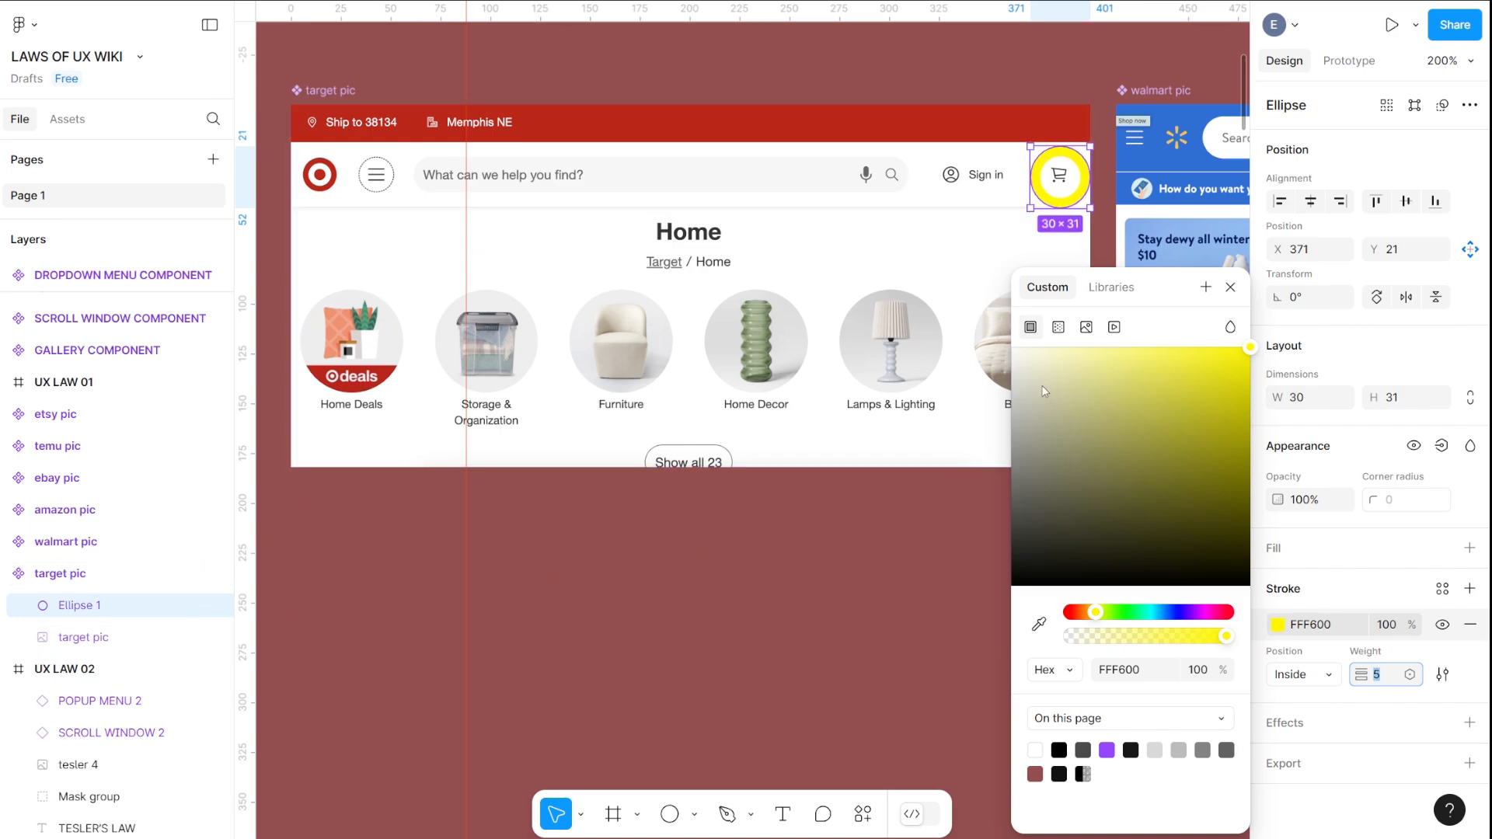
# Close the stroke colour settings and nudge the yellow circle around the shopping cart up to Y 20
pyautogui.click(1230, 286)
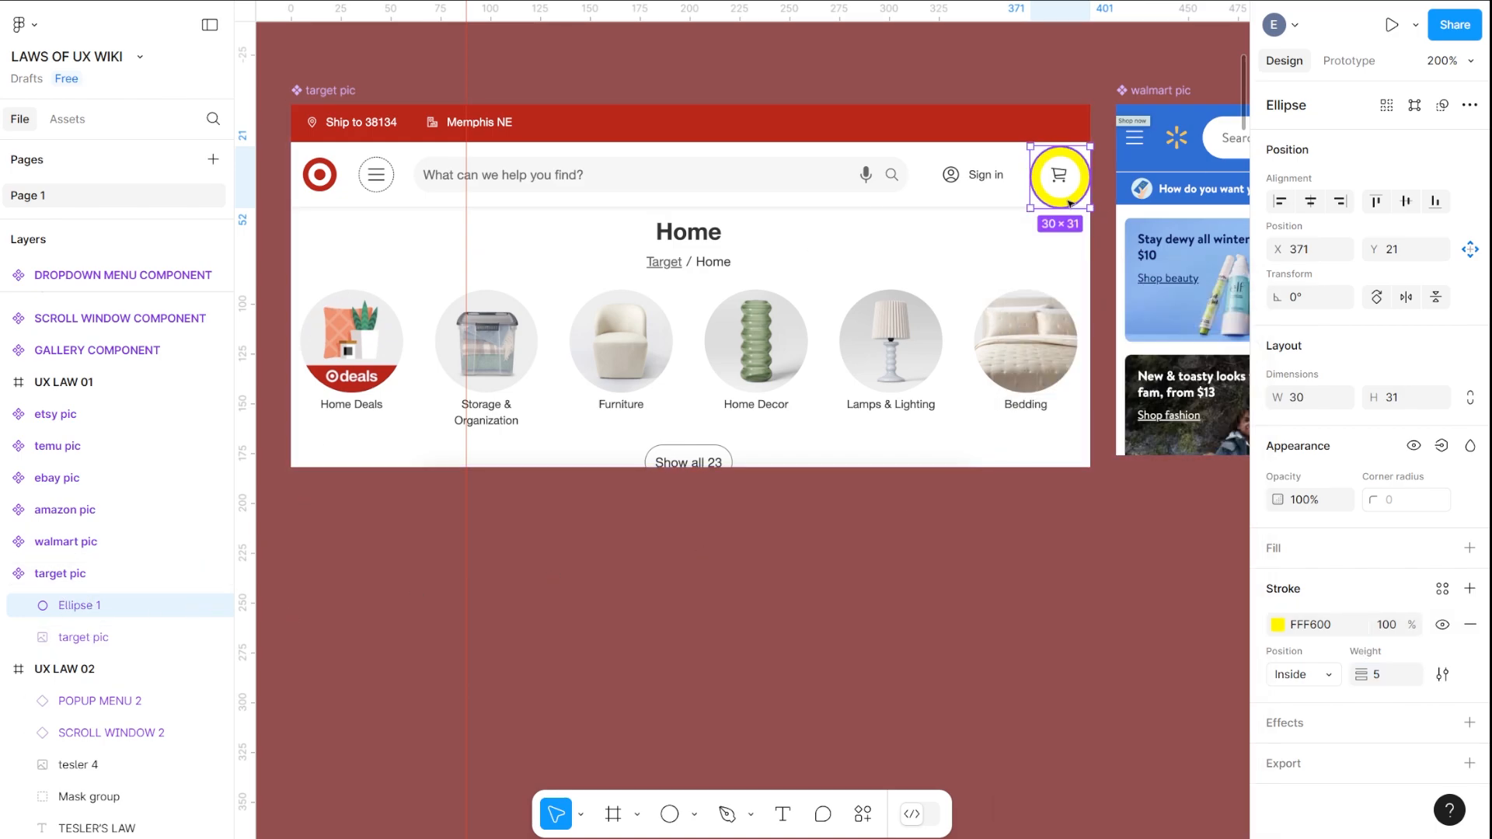
pyautogui.press('Up')
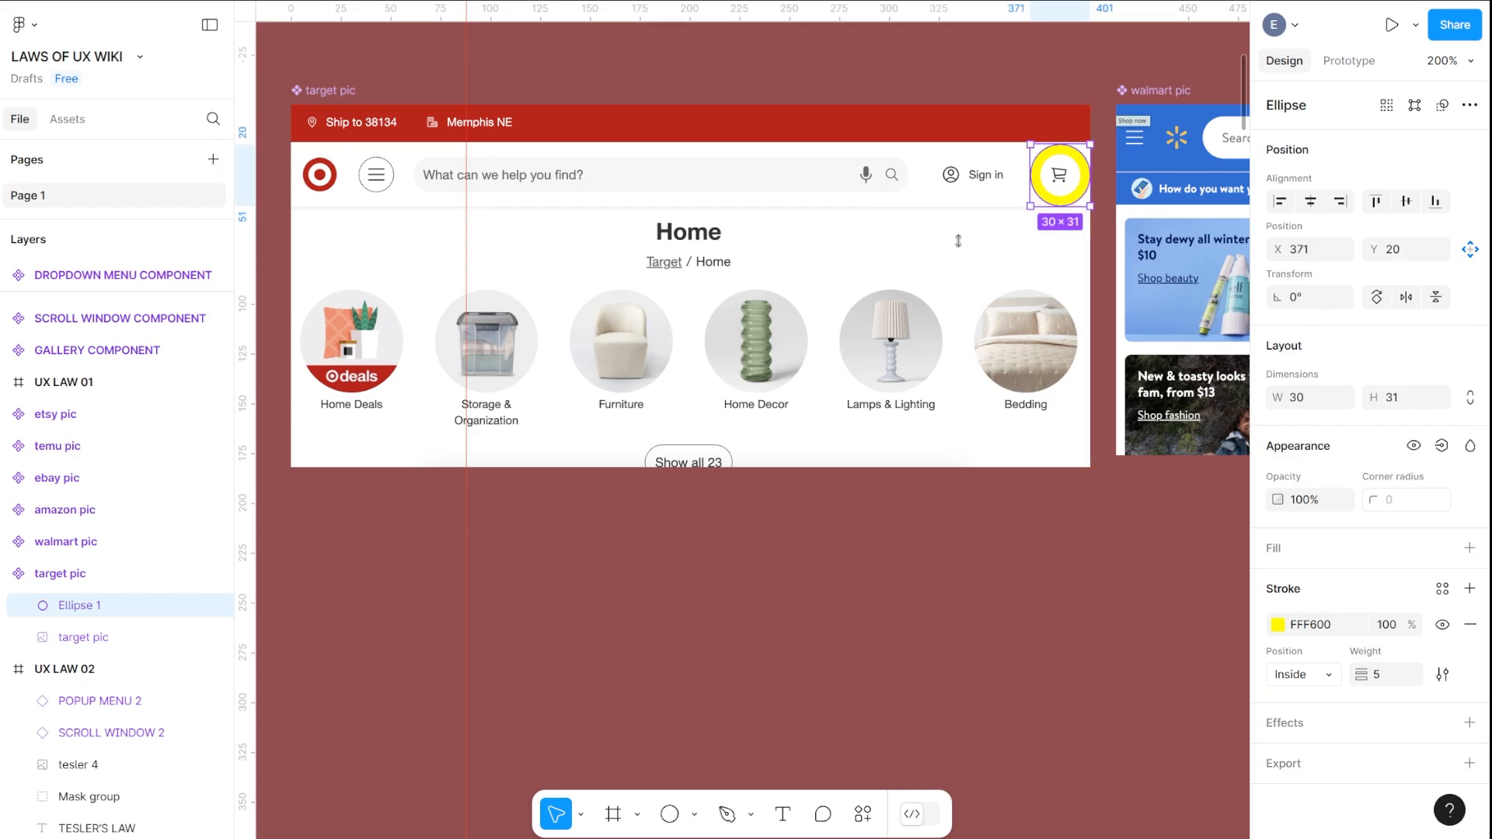
# Check how the yellow cart circle appears across the gallery component's variants and in the UX LAW 01 frame
pyautogui.hotkey('ctrl', '-')
pyautogui.hotkey('ctrl', '-')
pyautogui.moveTo(728, 624); pyautogui.dragTo(766, 175)
pyautogui.scroll(-3, 572, 386)
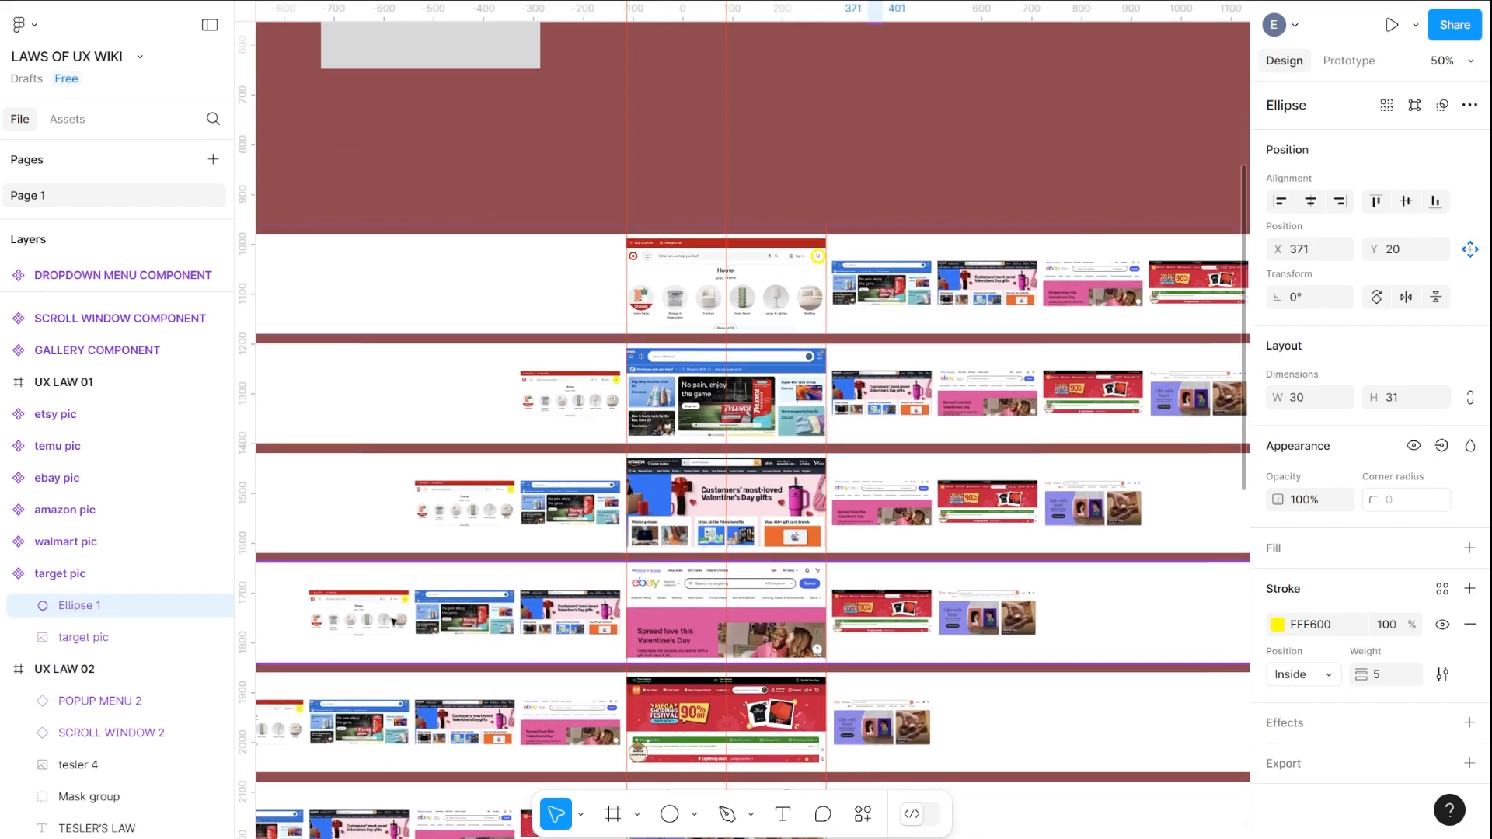
pyautogui.scroll(-5, 607, 505)
pyautogui.hscroll(-5, 606, 505)
pyautogui.moveTo(713, 333); pyautogui.dragTo(817, 201)
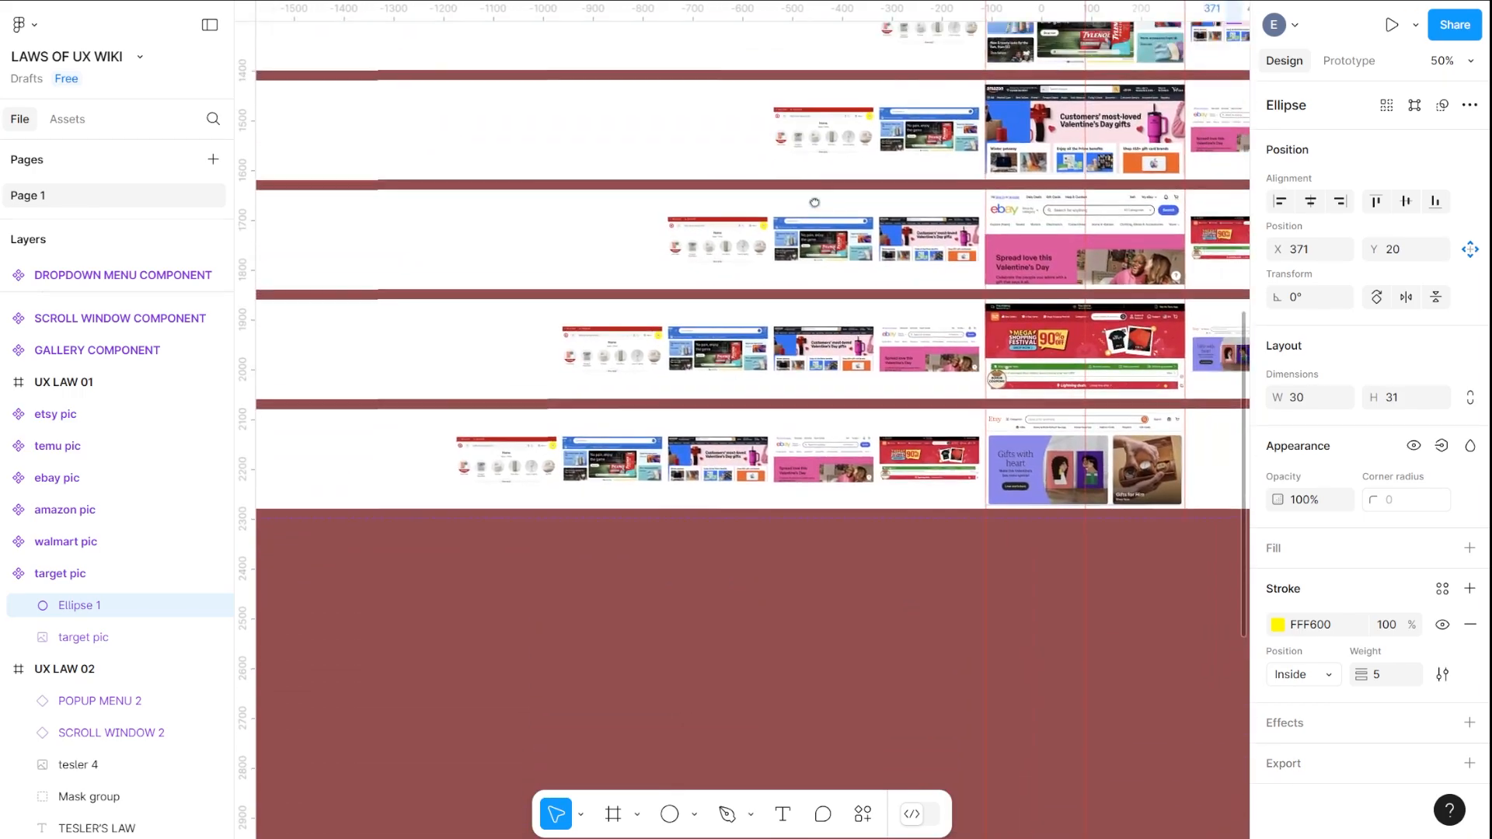
pyautogui.scroll(-8, 762, 430)
pyautogui.hscroll(5, 762, 430)
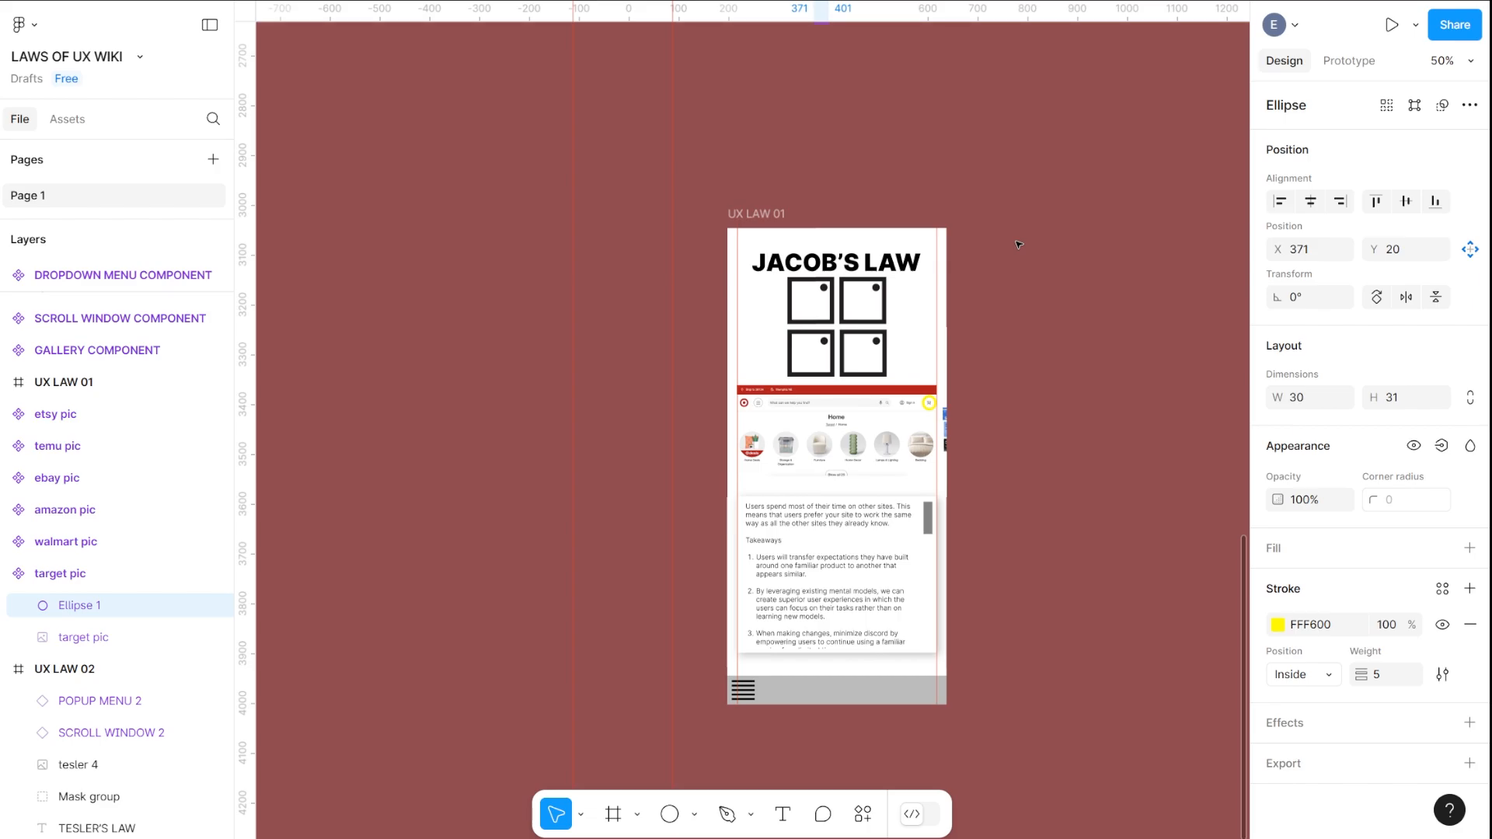
# Collapse the target pic component in the layer list
pyautogui.moveTo(997, 209); pyautogui.dragTo(1, 681)
pyautogui.moveTo(950, 386); pyautogui.dragTo(163, 710)
pyautogui.moveTo(806, 445); pyautogui.dragTo(32, 430)
pyautogui.moveTo(963, 326); pyautogui.dragTo(400, 790)
pyautogui.moveTo(935, 661); pyautogui.dragTo(370, 345)
pyautogui.moveTo(1013, 370); pyautogui.dragTo(354, 663)
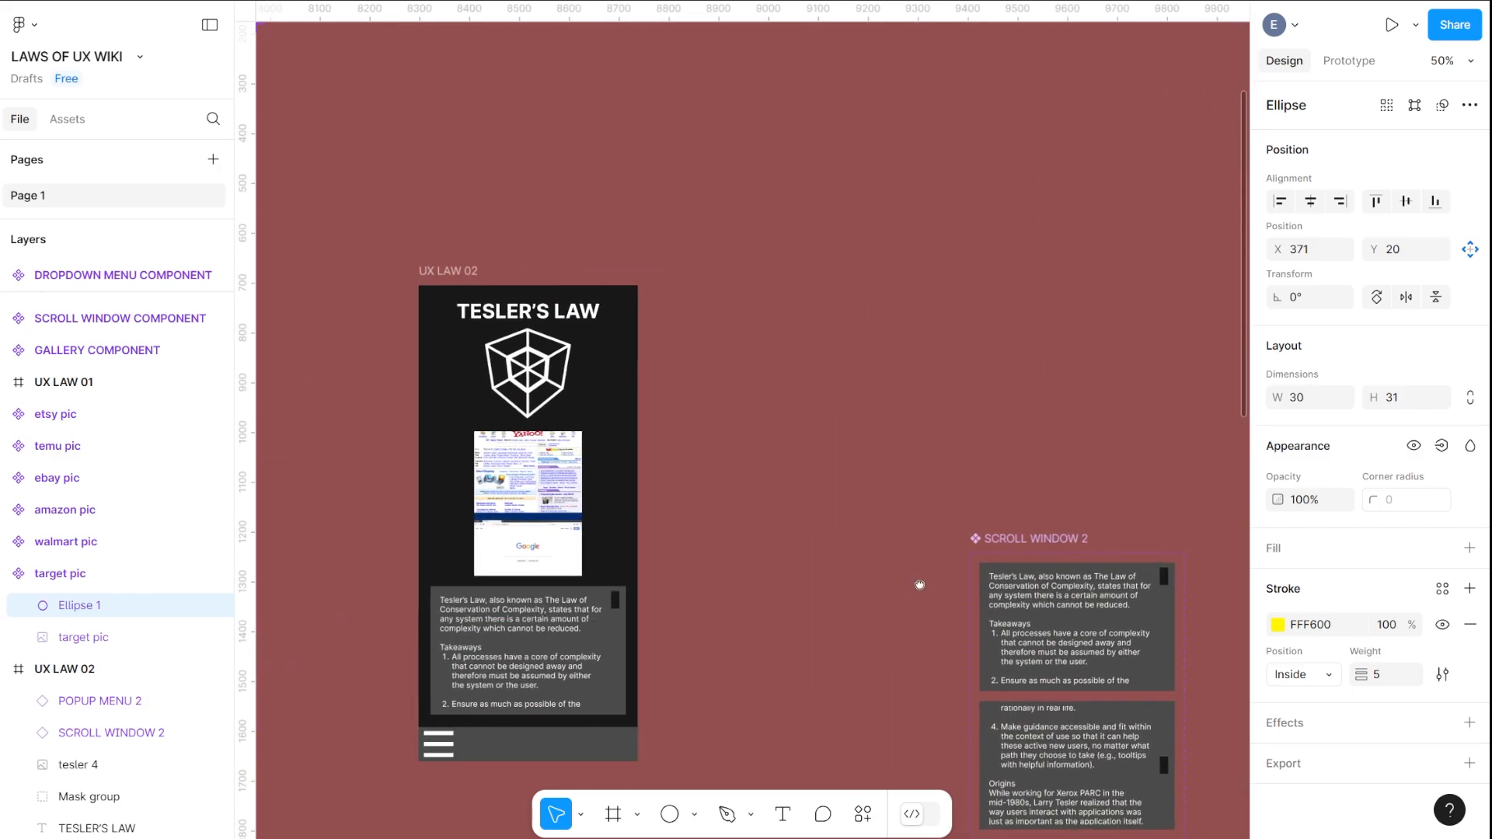
pyautogui.moveTo(920, 586); pyautogui.dragTo(490, 265)
pyautogui.moveTo(1032, 257); pyautogui.dragTo(481, 478)
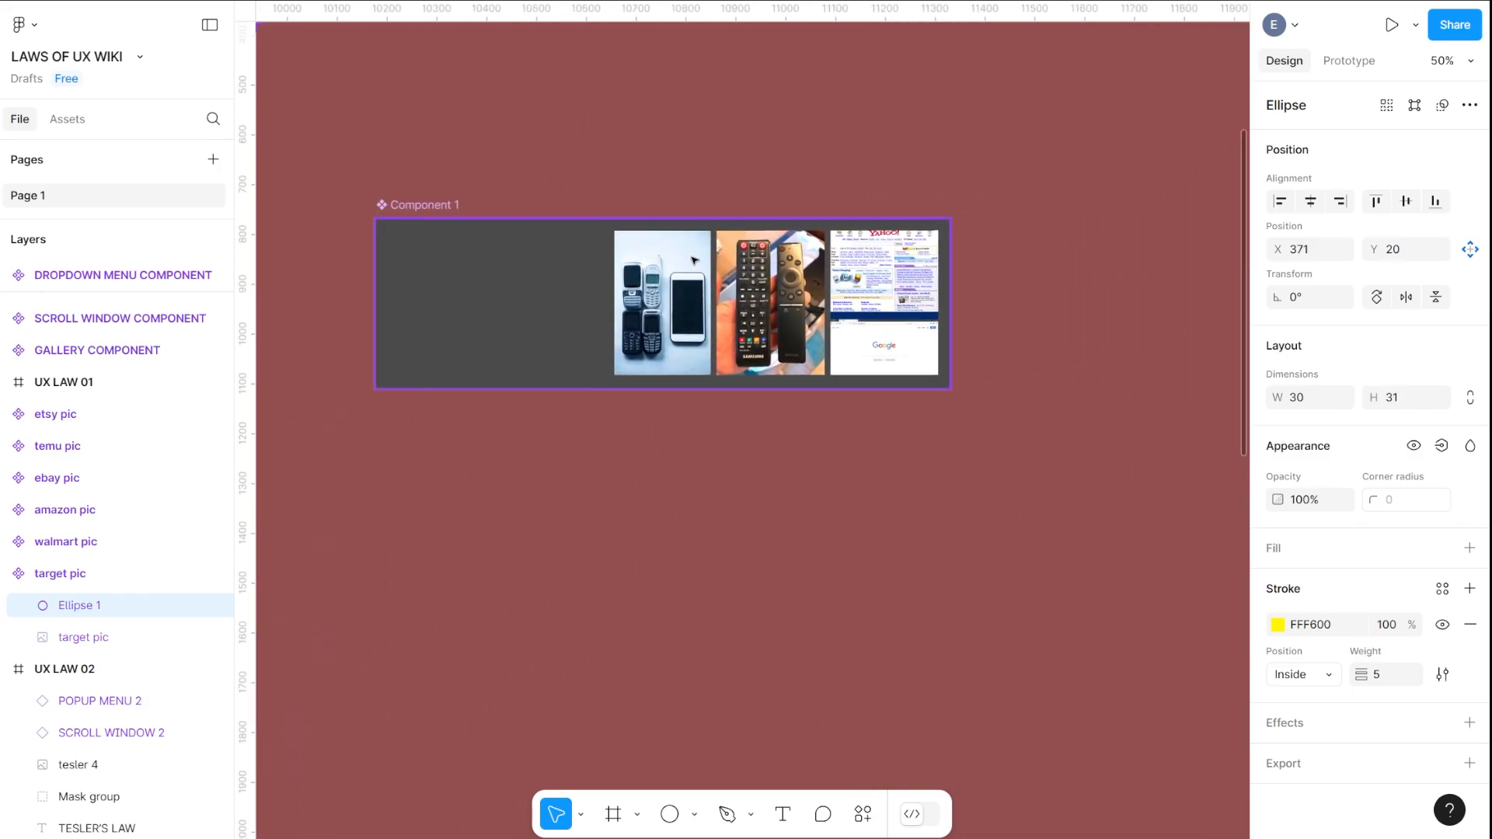
pyautogui.moveTo(666, 288); pyautogui.dragTo(864, 344)
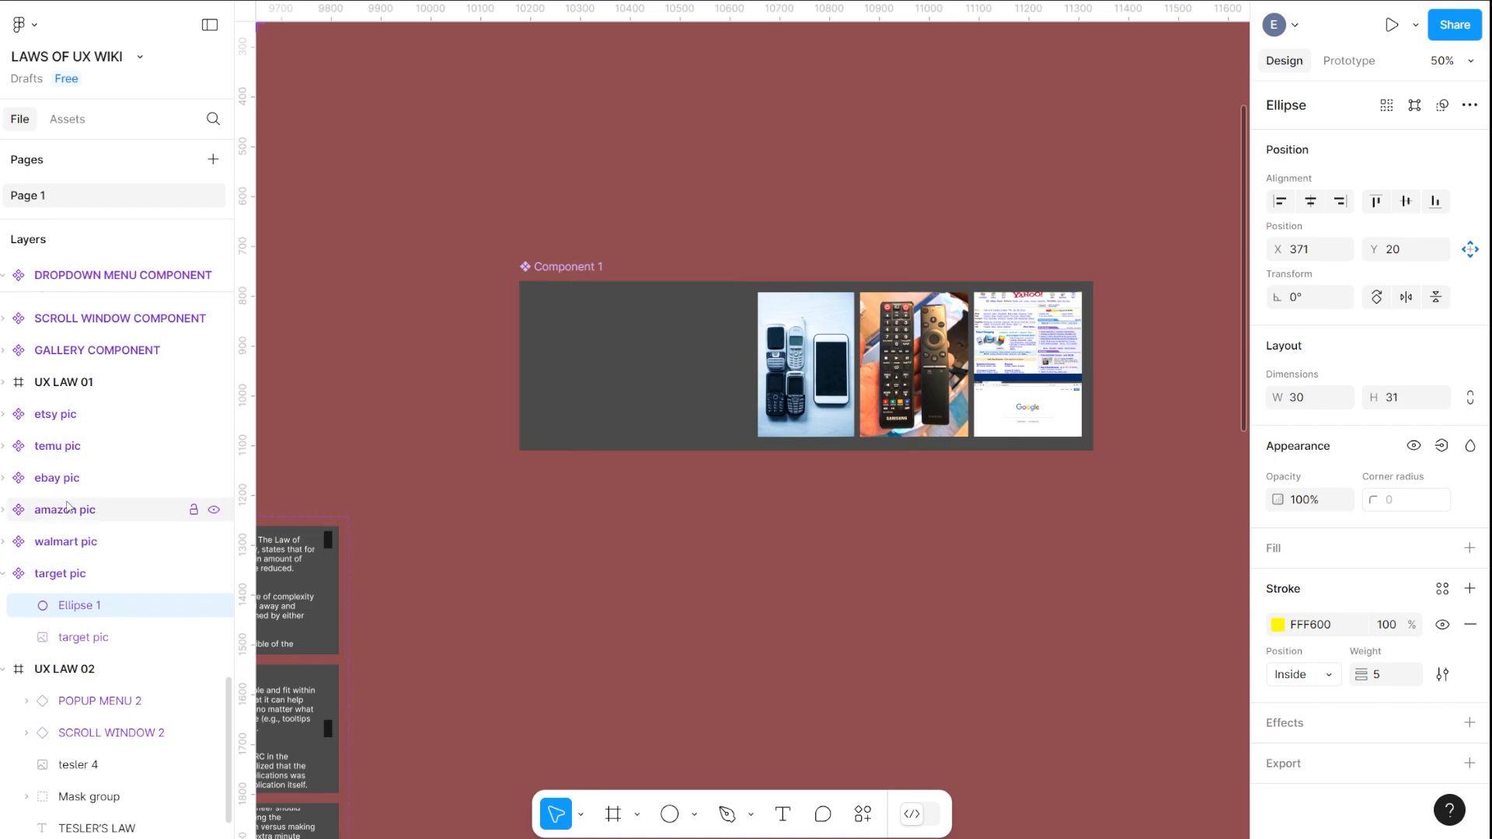
pyautogui.click(4, 574)
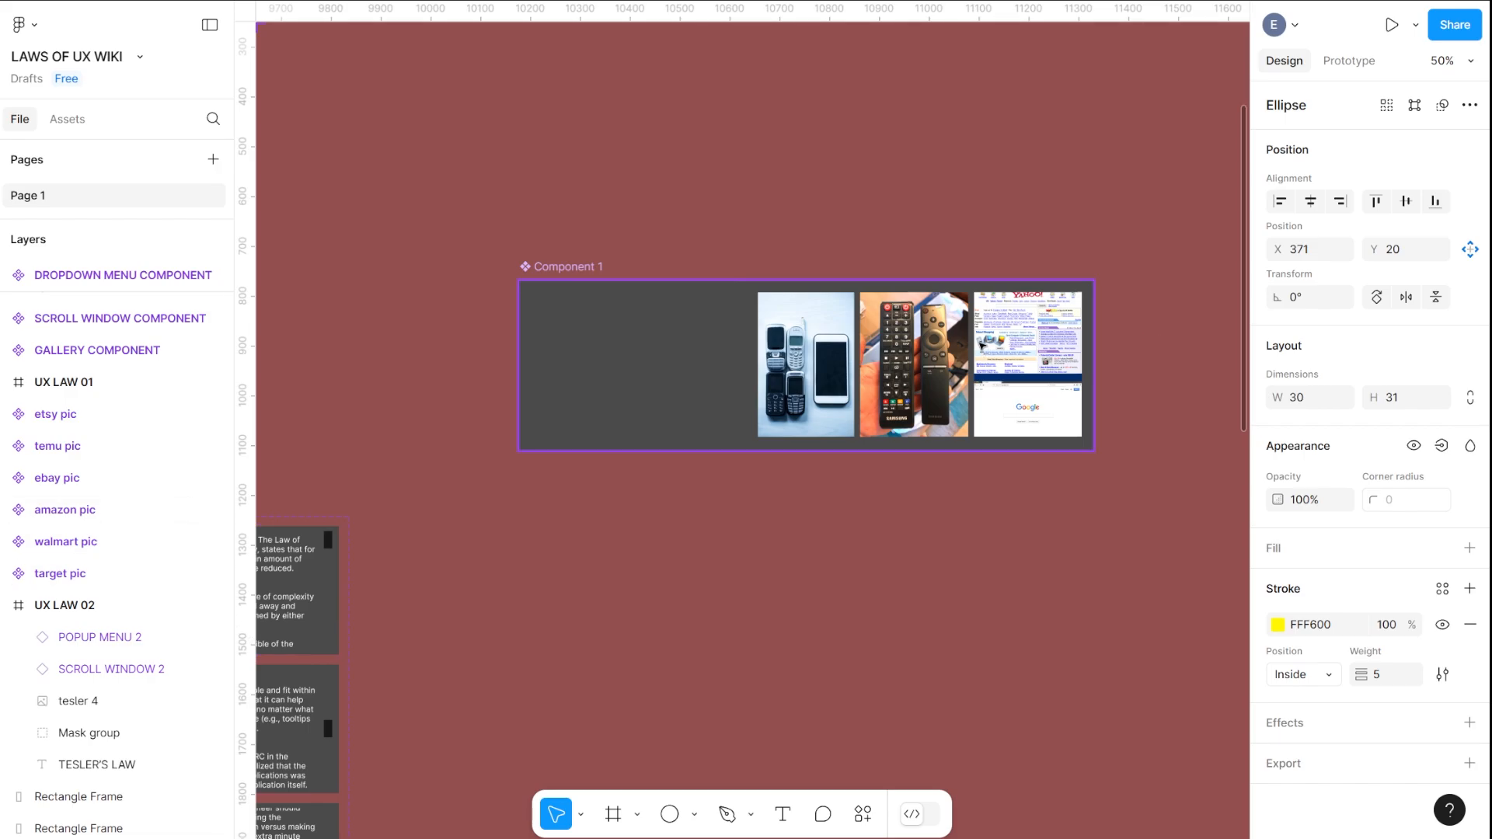
# Add a second variant to the Tesler image component
pyautogui.hotkey('ctrl', '+')
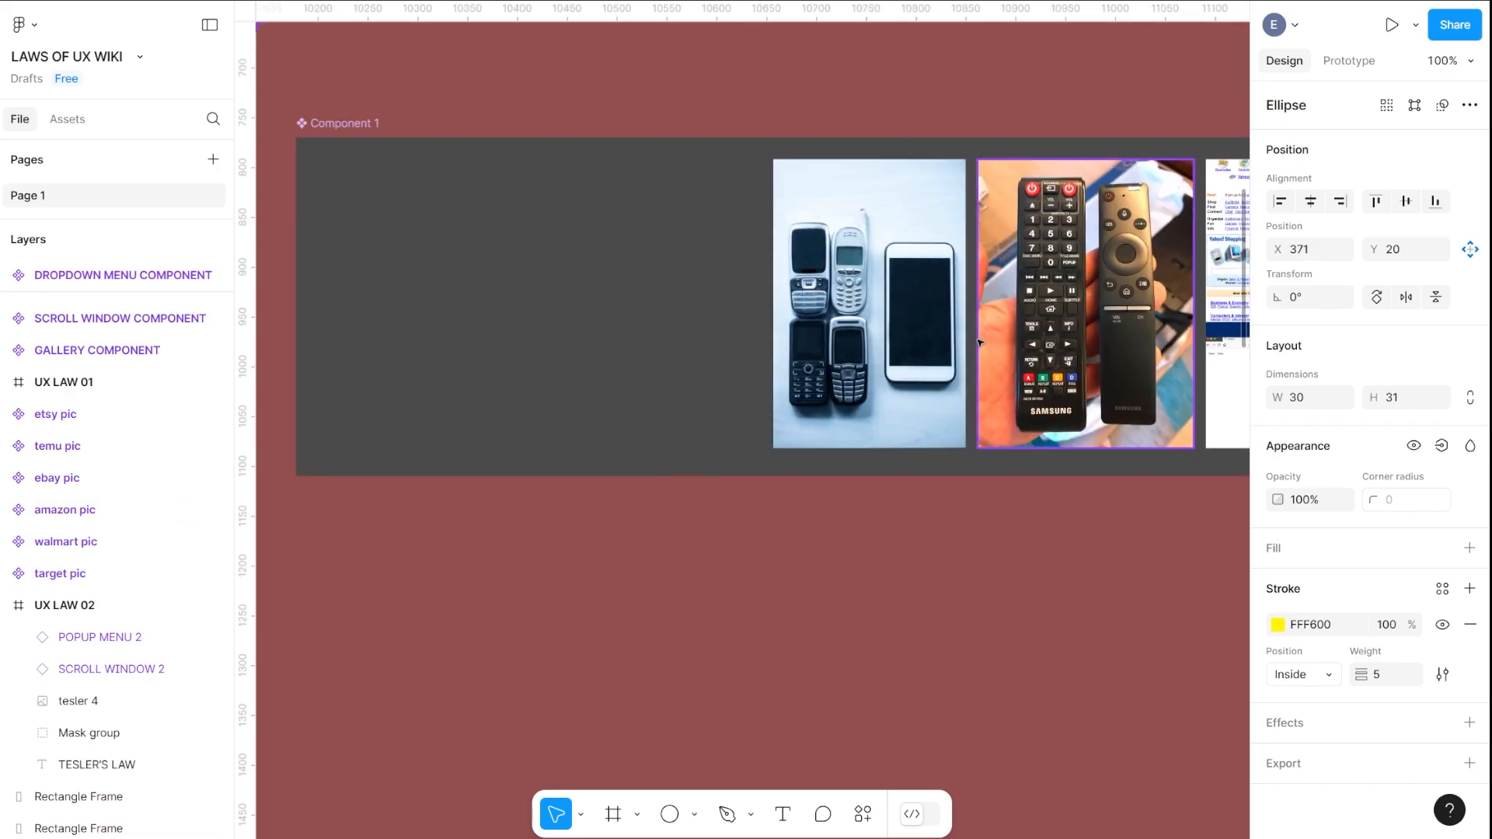
pyautogui.hotkey('ctrl', '-')
pyautogui.moveTo(911, 363); pyautogui.dragTo(890, 334)
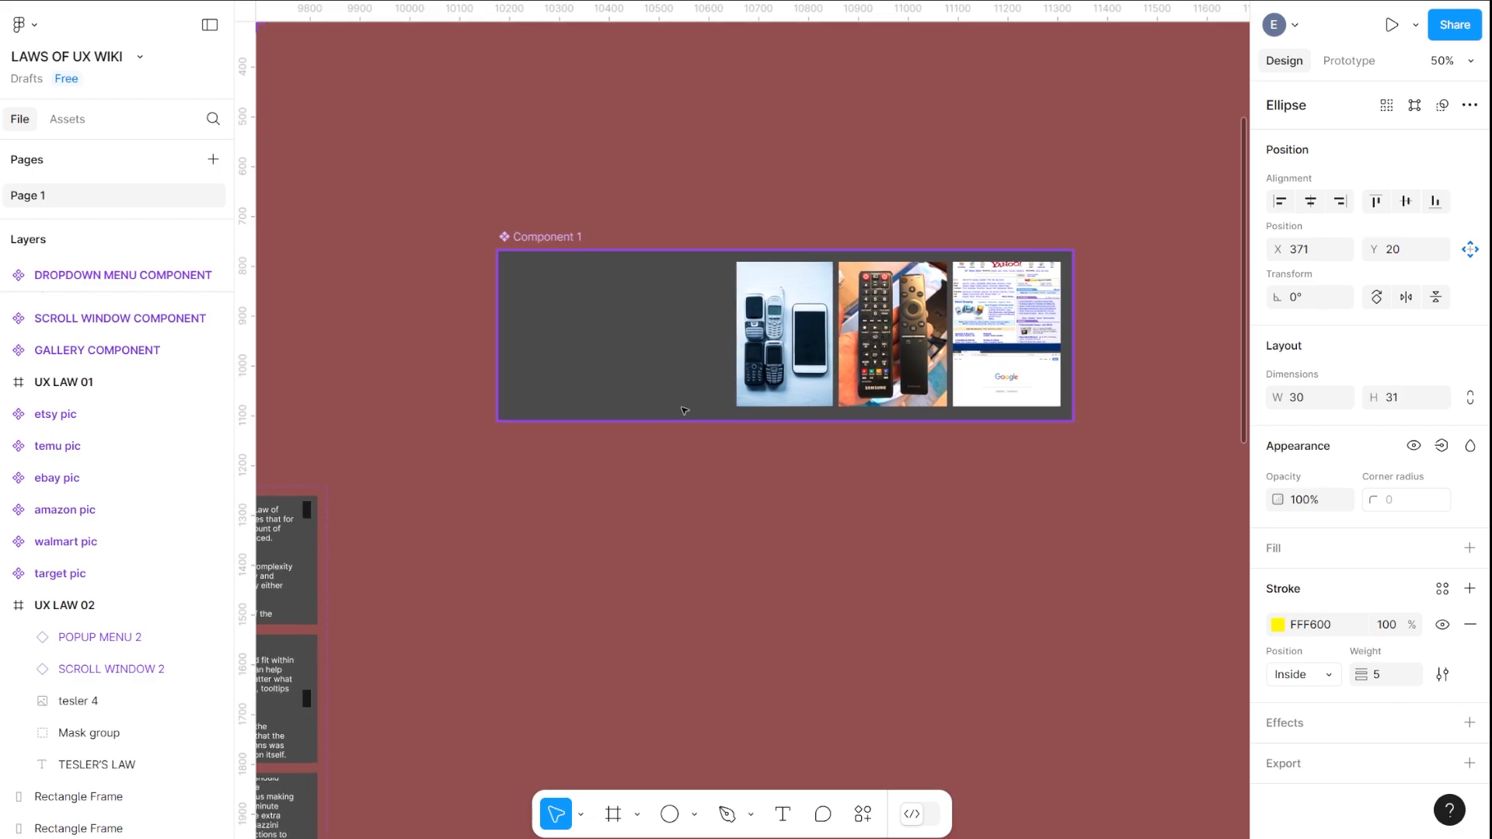
pyautogui.click(677, 370)
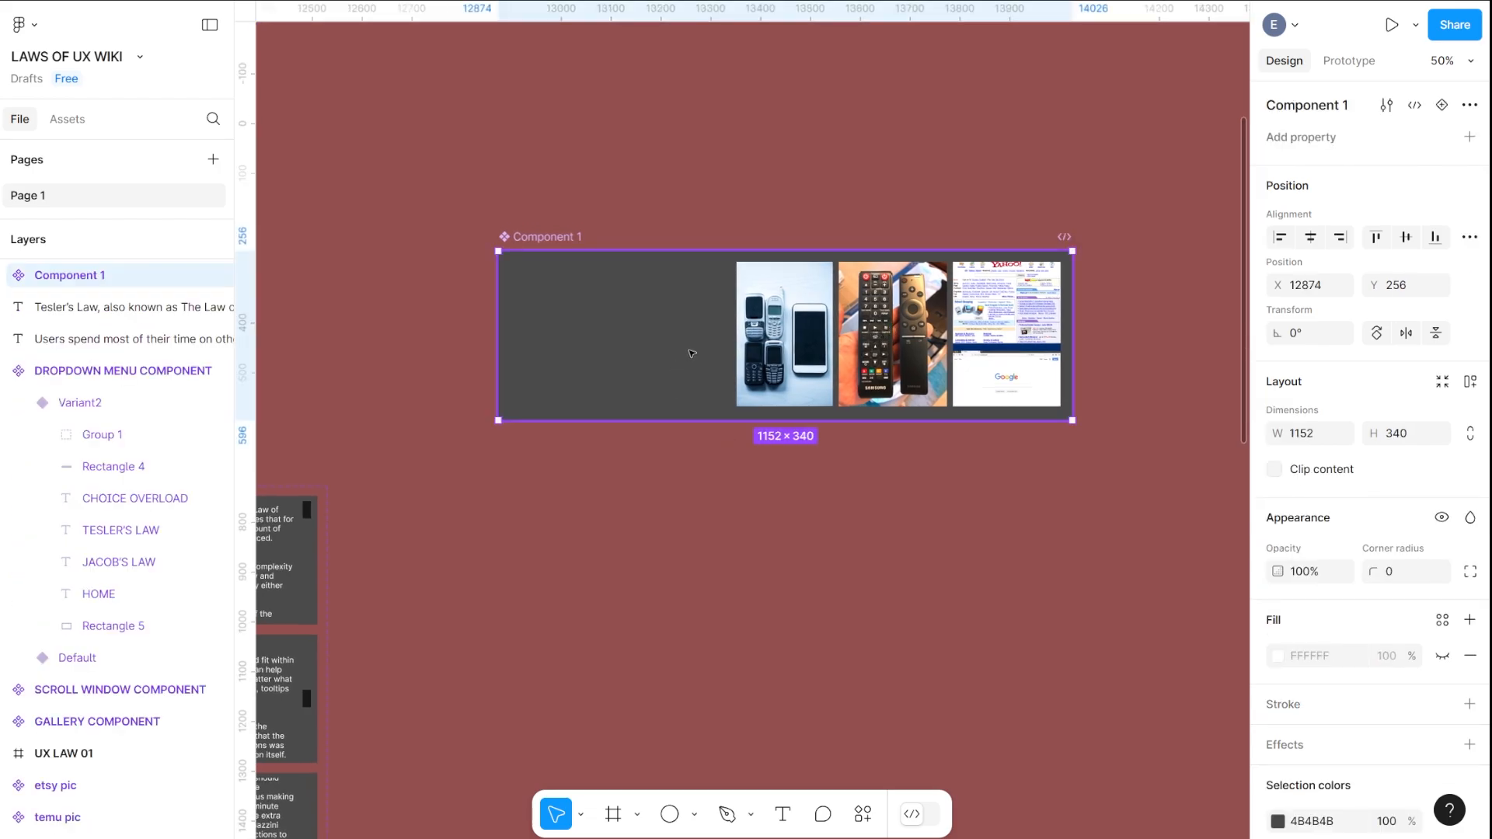
pyautogui.rightClick(686, 355)
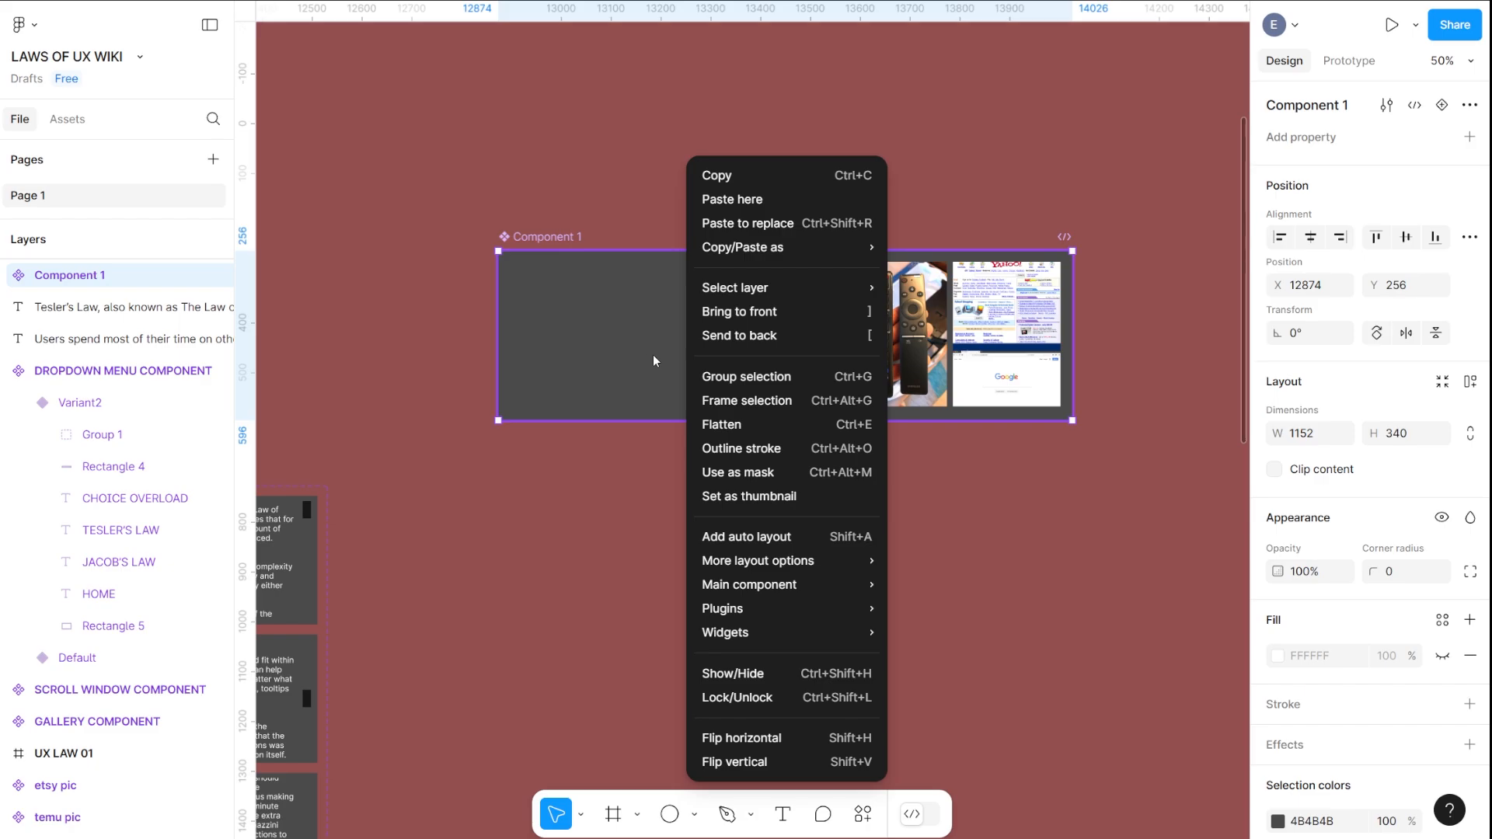
pyautogui.moveTo(781, 585)
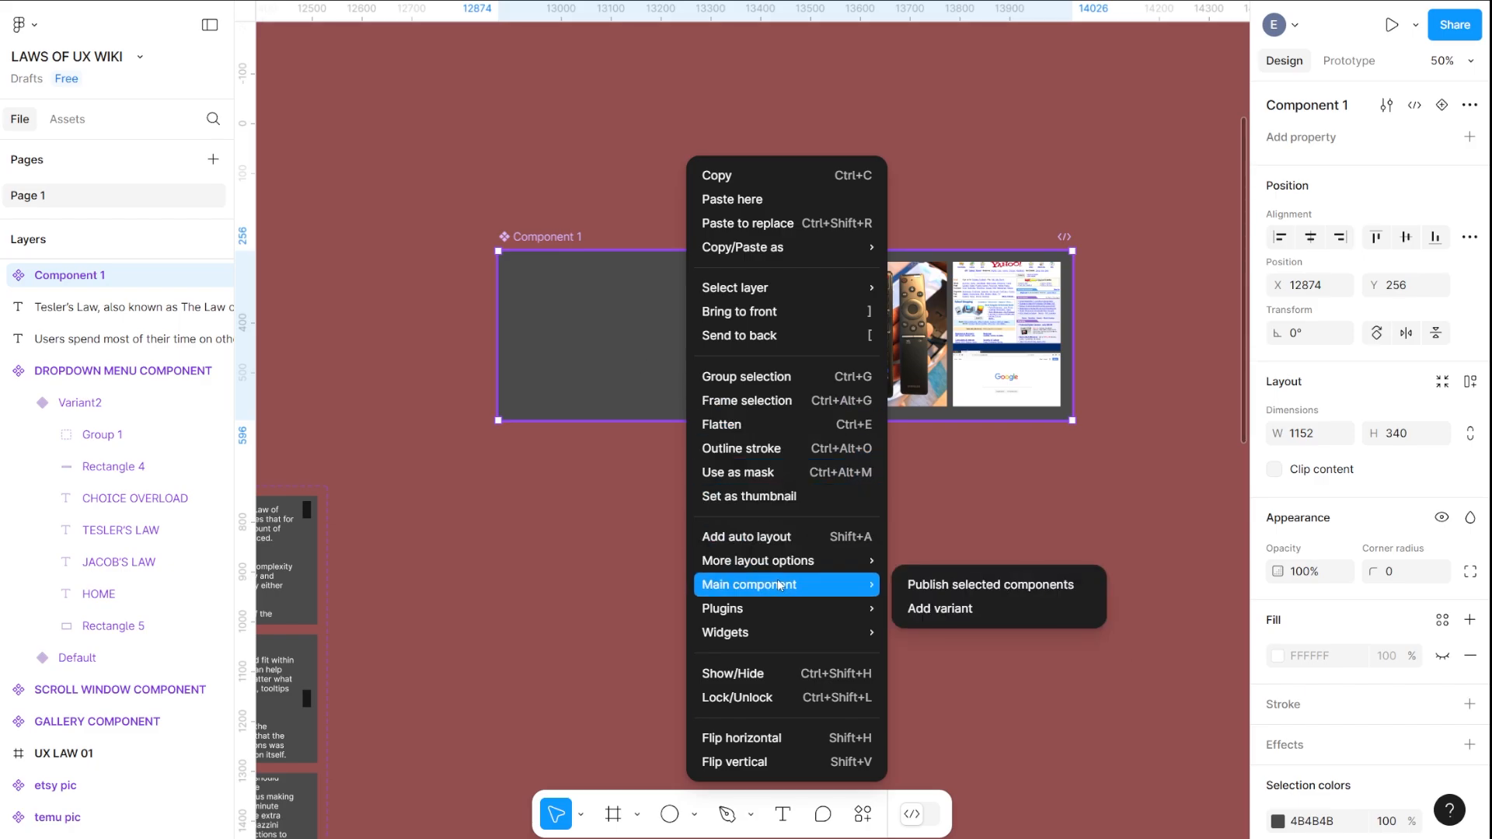
pyautogui.click(955, 614)
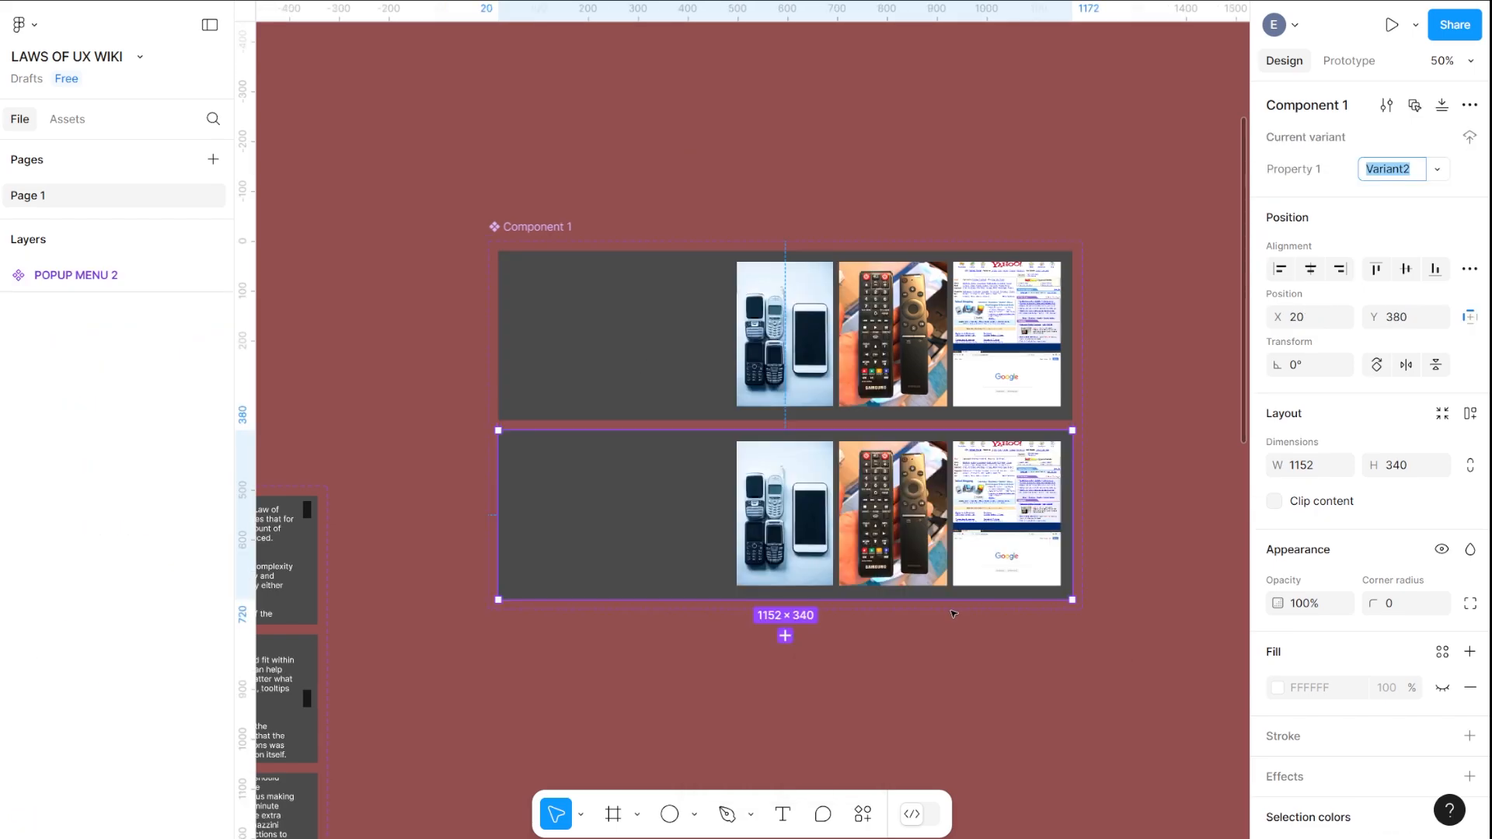
# Shift the three images in the second variant about 228 px left so the remote controls picture sits in the middle
pyautogui.click(803, 478)
pyautogui.keyDown('shift'); pyautogui.click(894, 494); pyautogui.keyUp('shift')
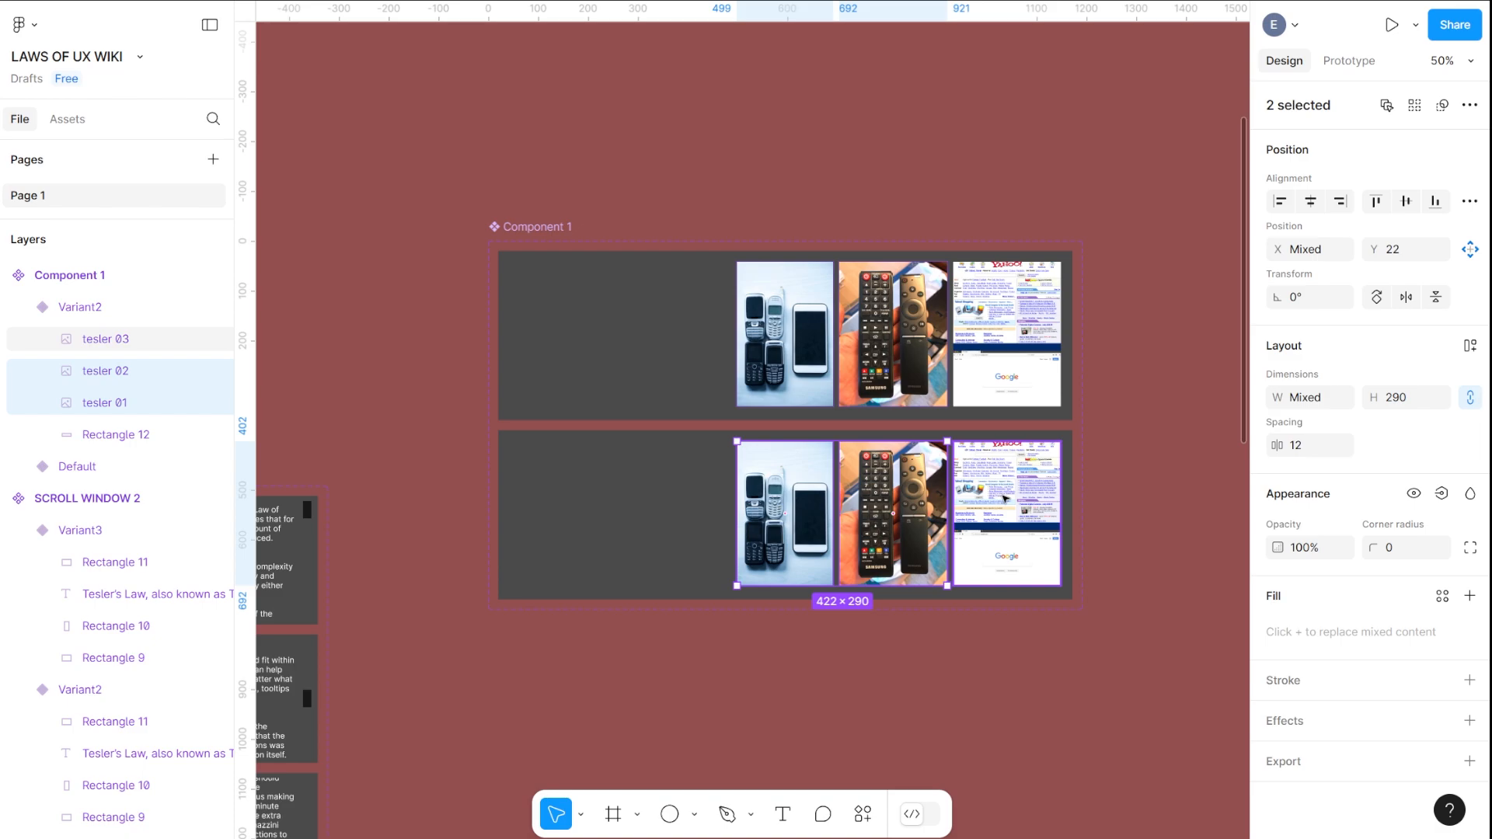
pyautogui.keyDown('shift'); pyautogui.click(1005, 498); pyautogui.keyUp('shift')
pyautogui.moveTo(1005, 498); pyautogui.dragTo(891, 481)
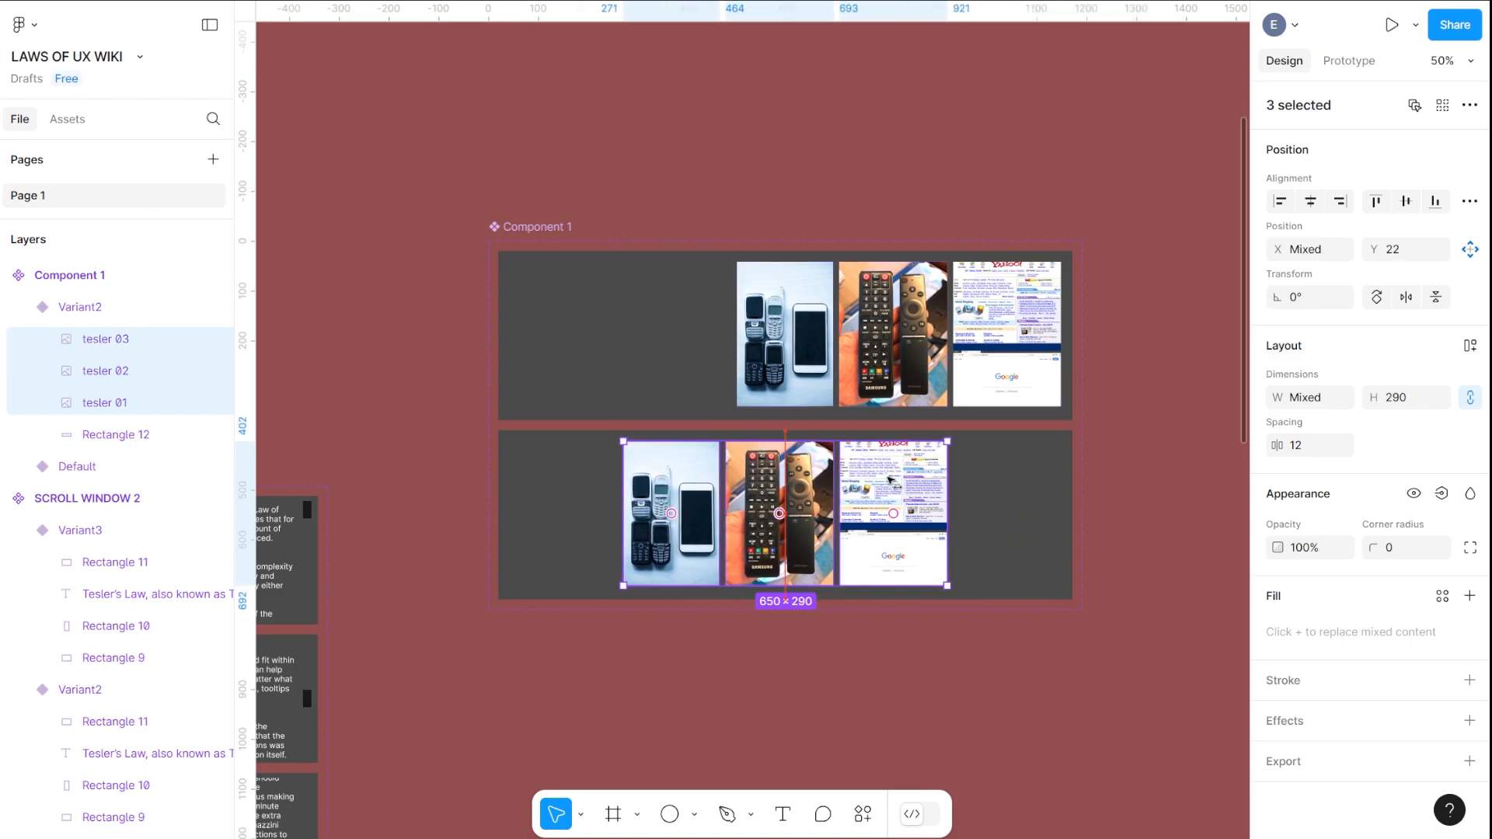
pyautogui.click(1030, 530)
# Add a third variant and shift its three images left so the Yahoo and Google picture sits near the middle
pyautogui.scroll(-3, 1010, 466)
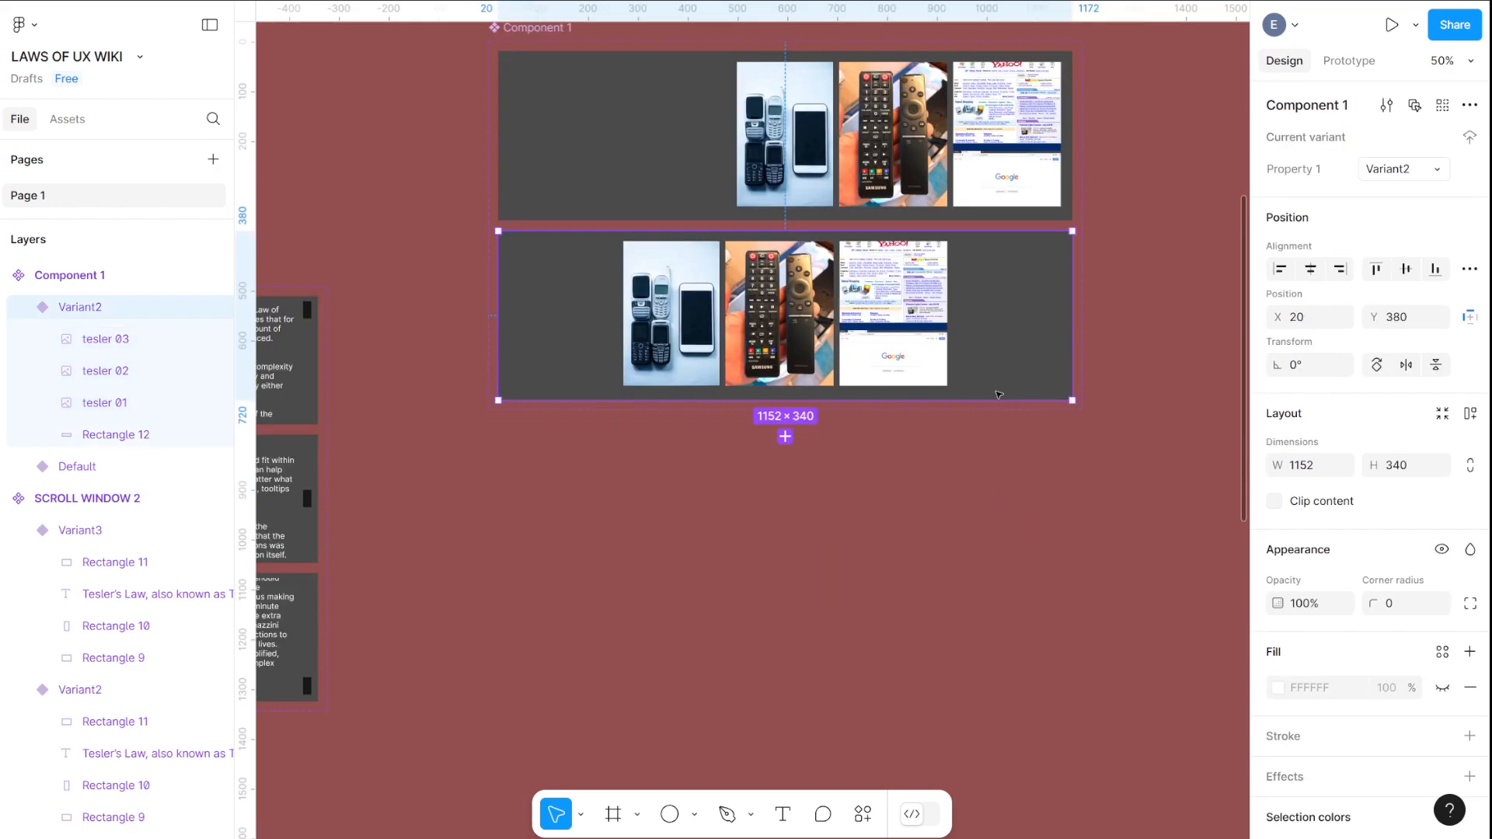
pyautogui.click(785, 437)
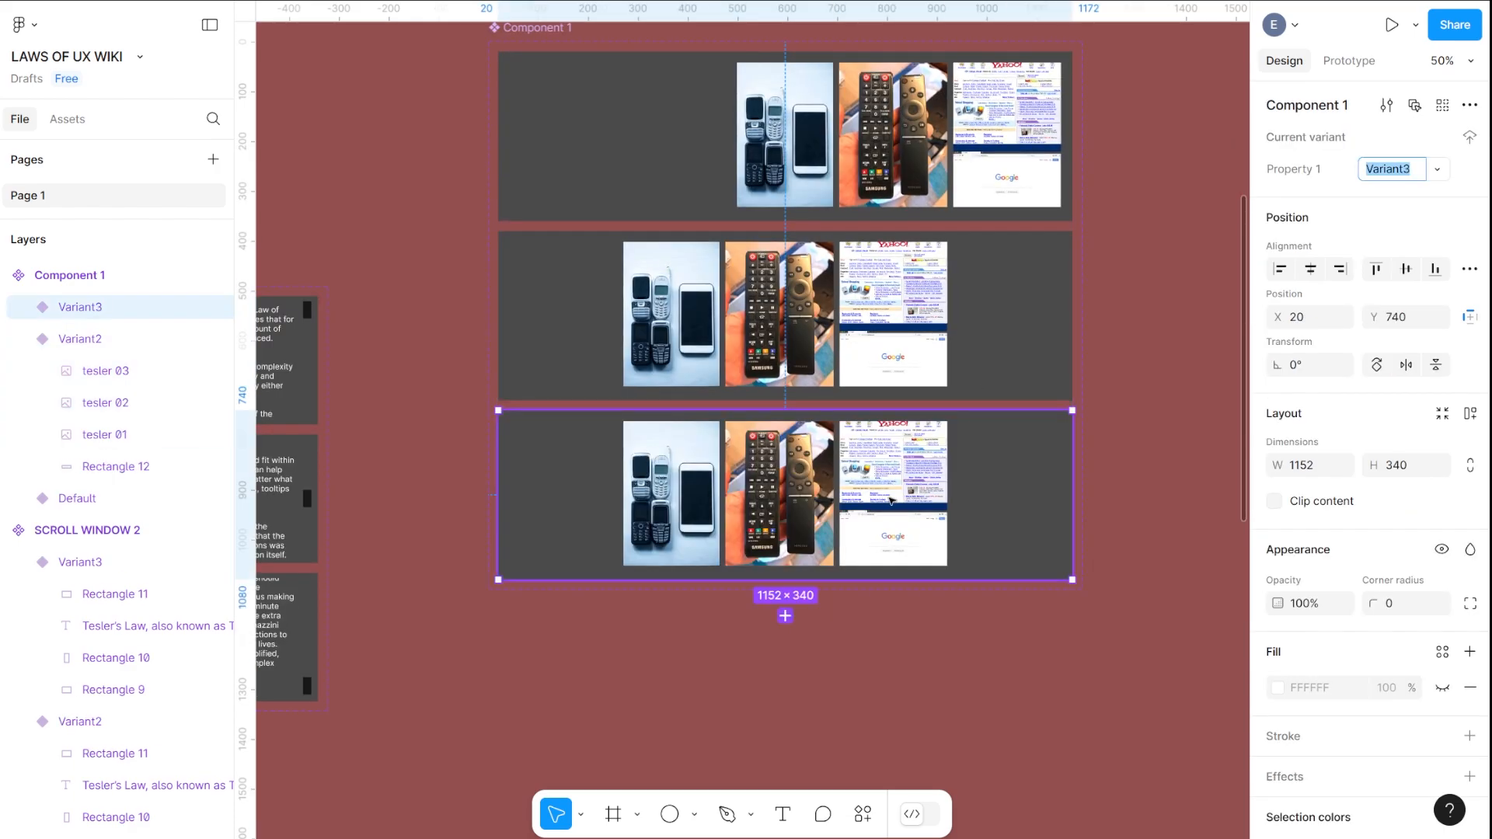
pyautogui.click(913, 466)
pyautogui.keyDown('shift'); pyautogui.click(787, 485); pyautogui.keyUp('shift')
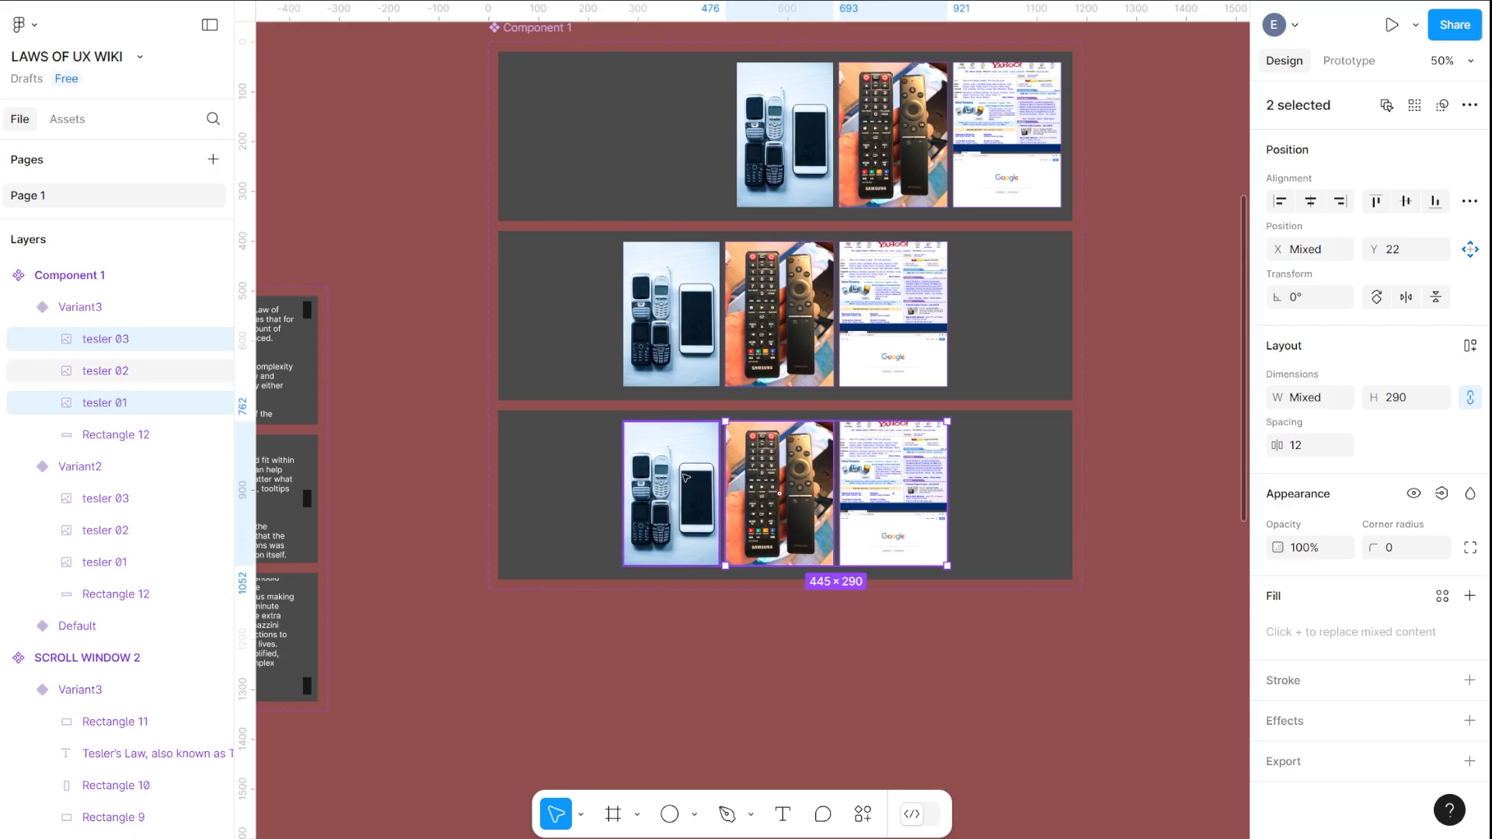
pyautogui.keyDown('shift'); pyautogui.click(690, 487); pyautogui.keyUp('shift')
pyautogui.moveTo(872, 470); pyautogui.dragTo(783, 481)
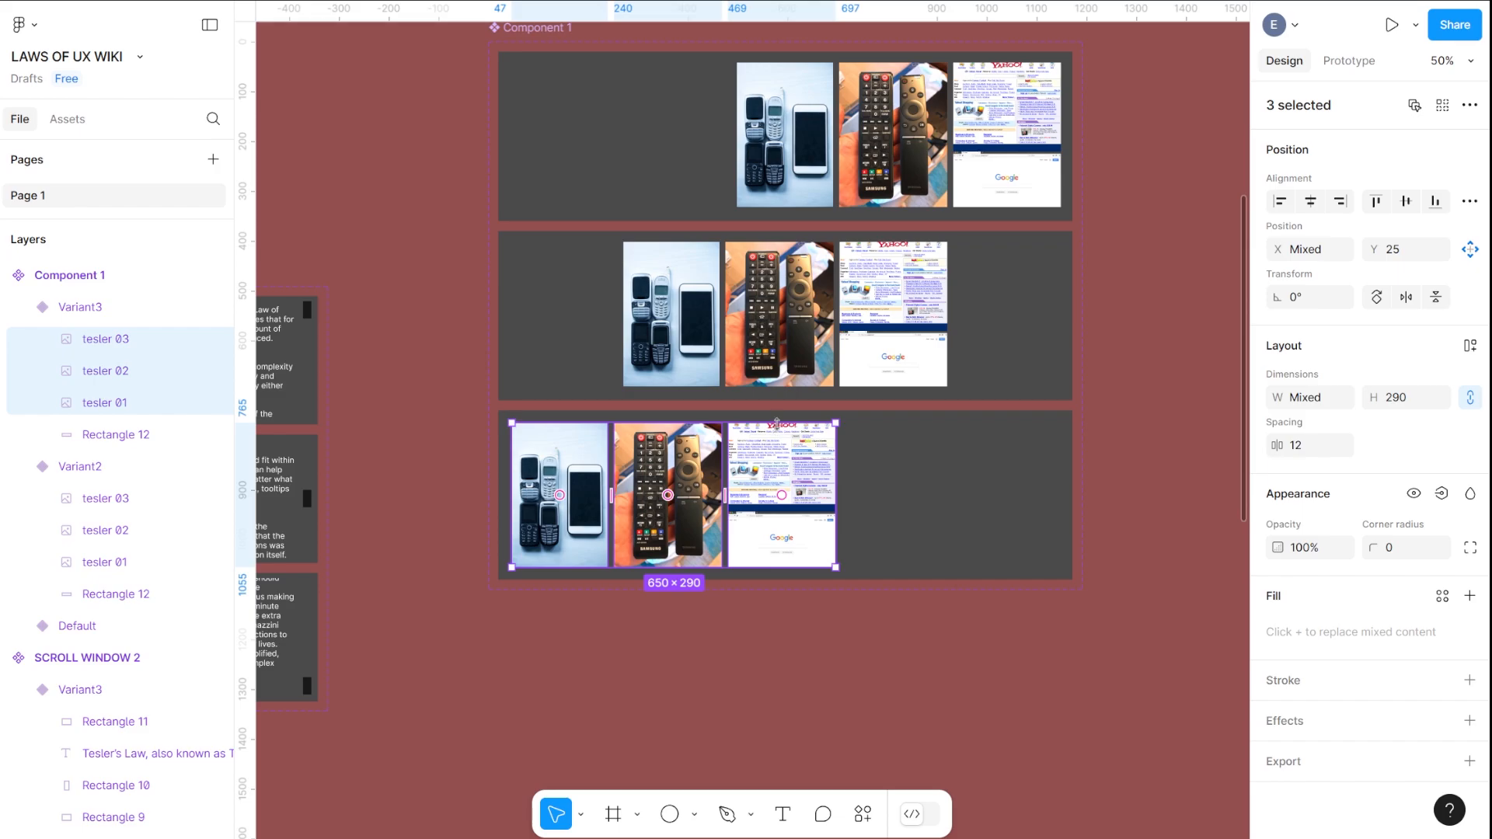
# Try to refine the third variant's layout by moving its three images about 4 px further left
pyautogui.scroll(5, 776, 422)
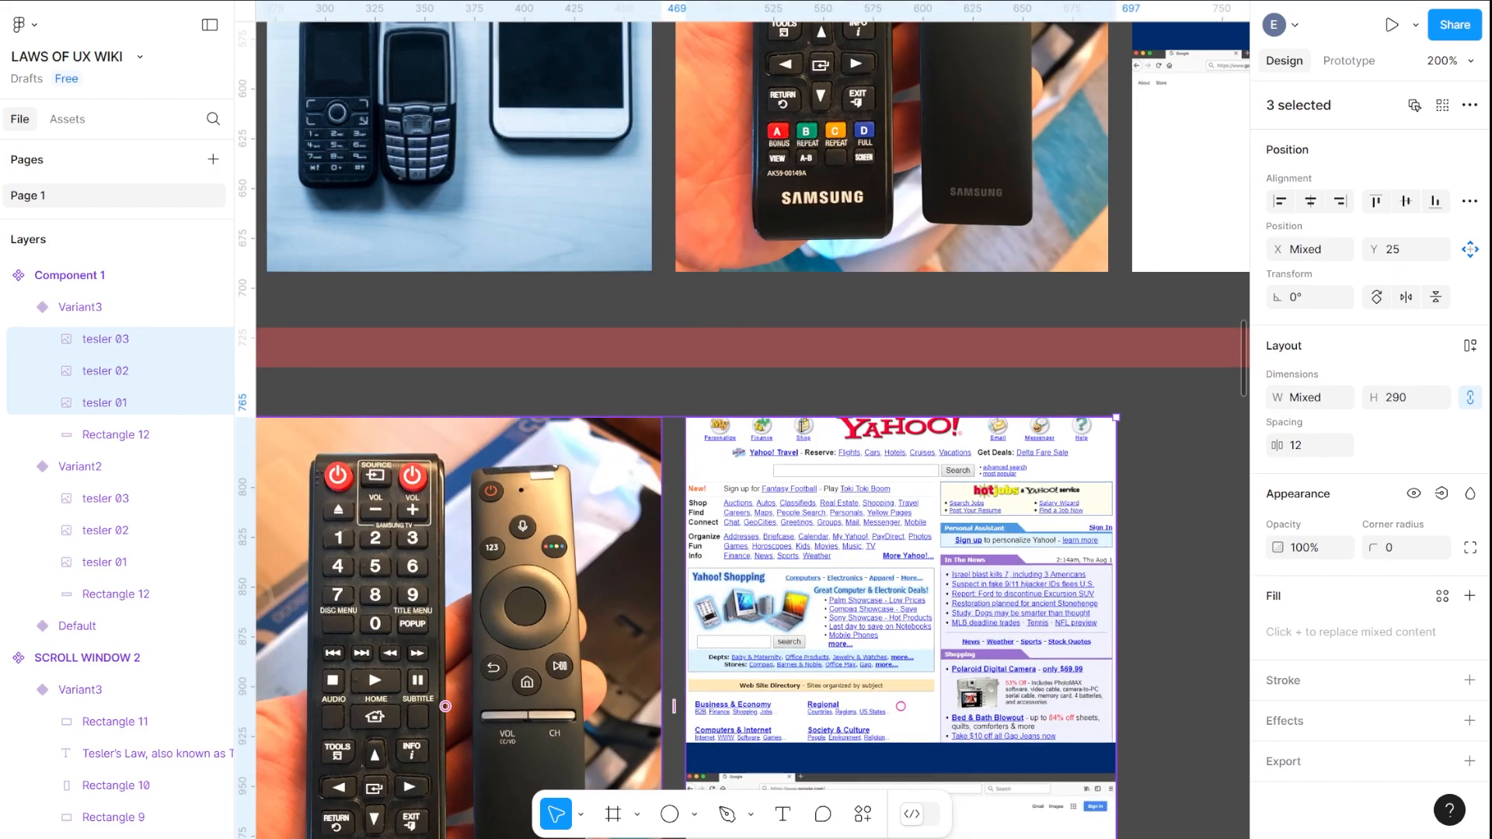
pyautogui.scroll(-4, 886, 449)
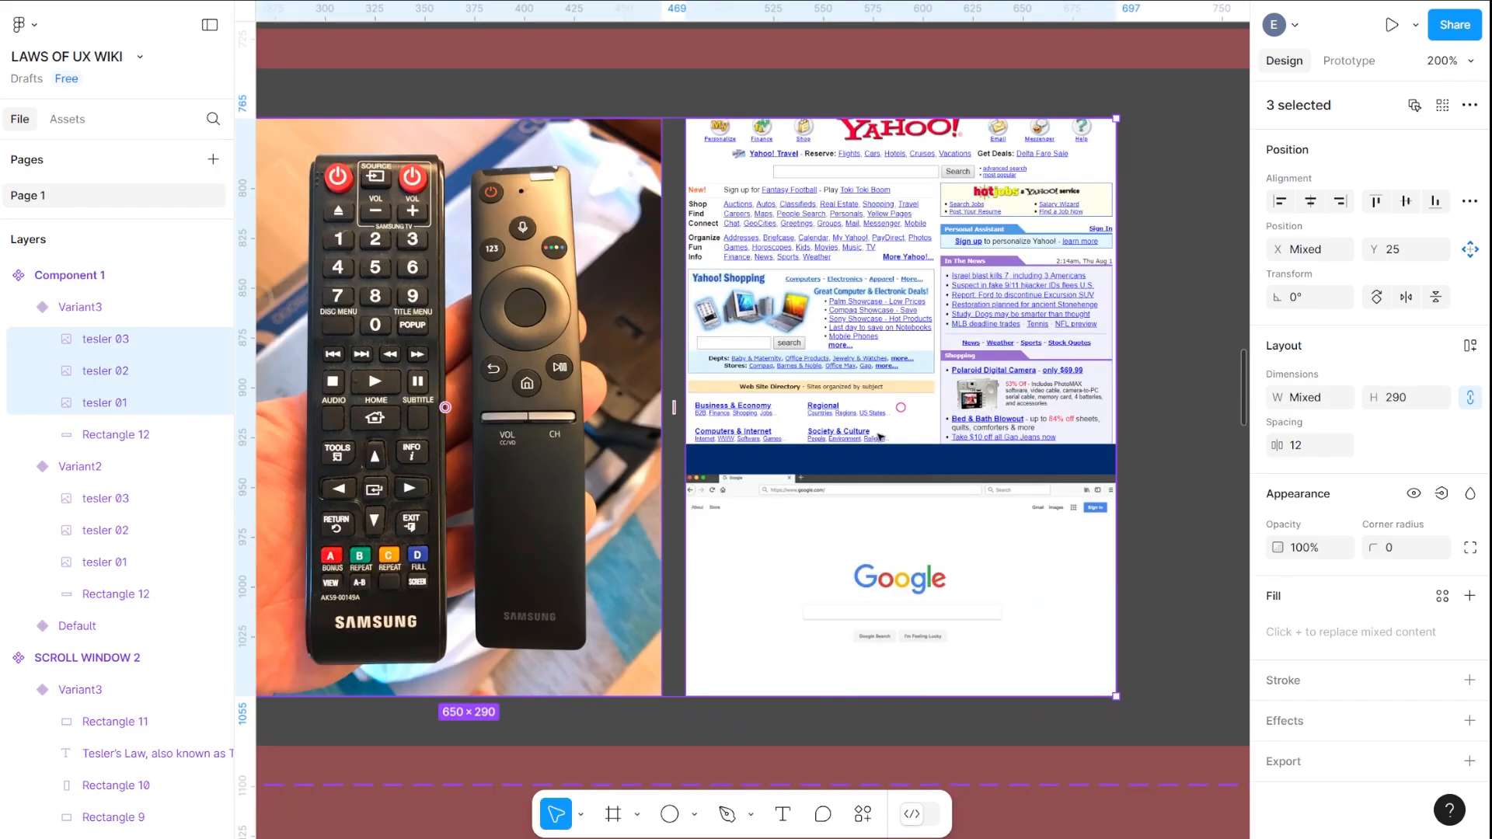
pyautogui.hotkey('shift', '0')
pyautogui.click(1051, 442)
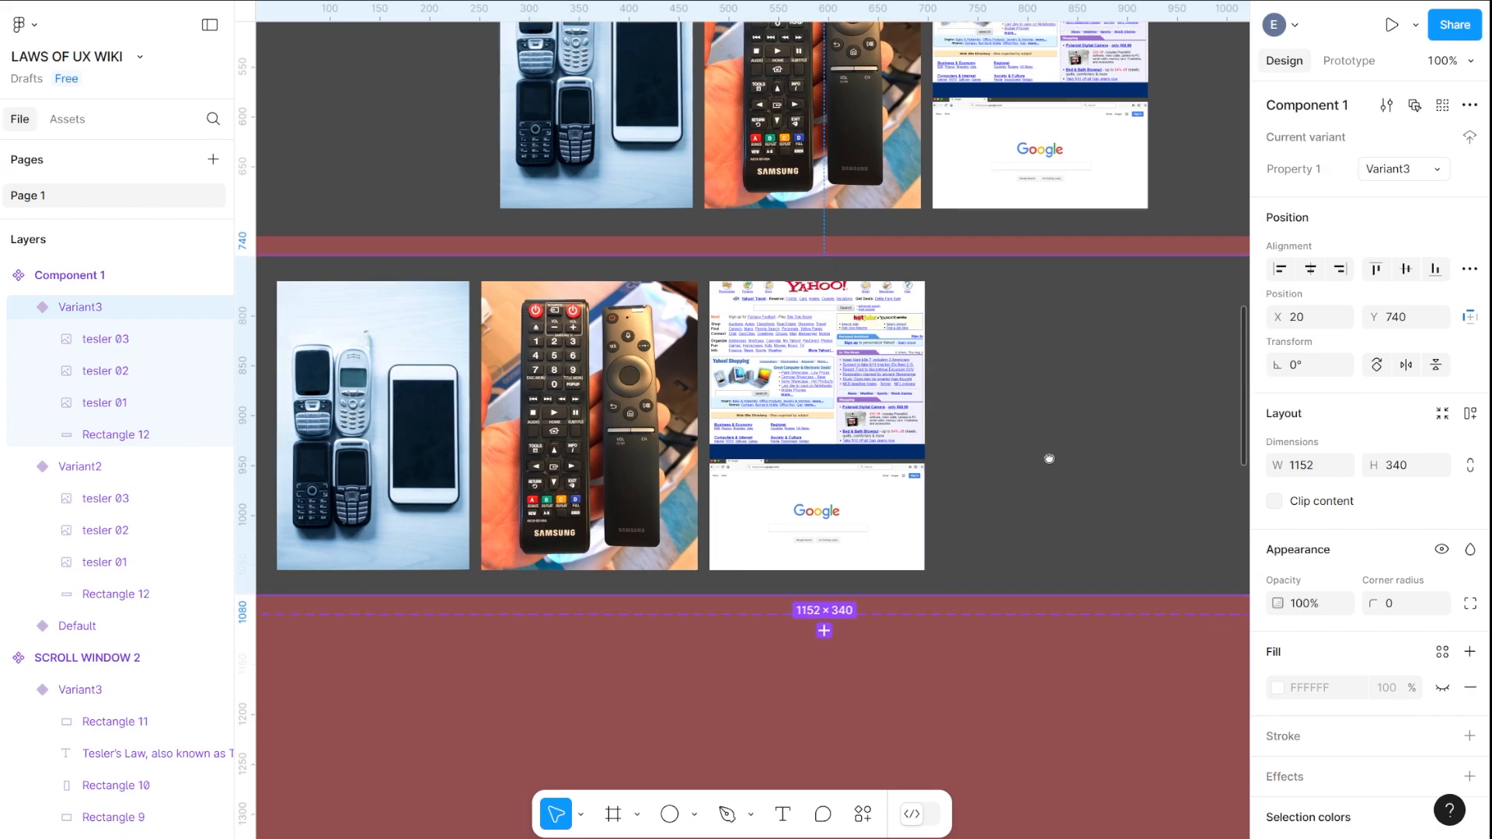
pyautogui.hscroll(2, 1049, 456)
pyautogui.scroll(1, 1049, 456)
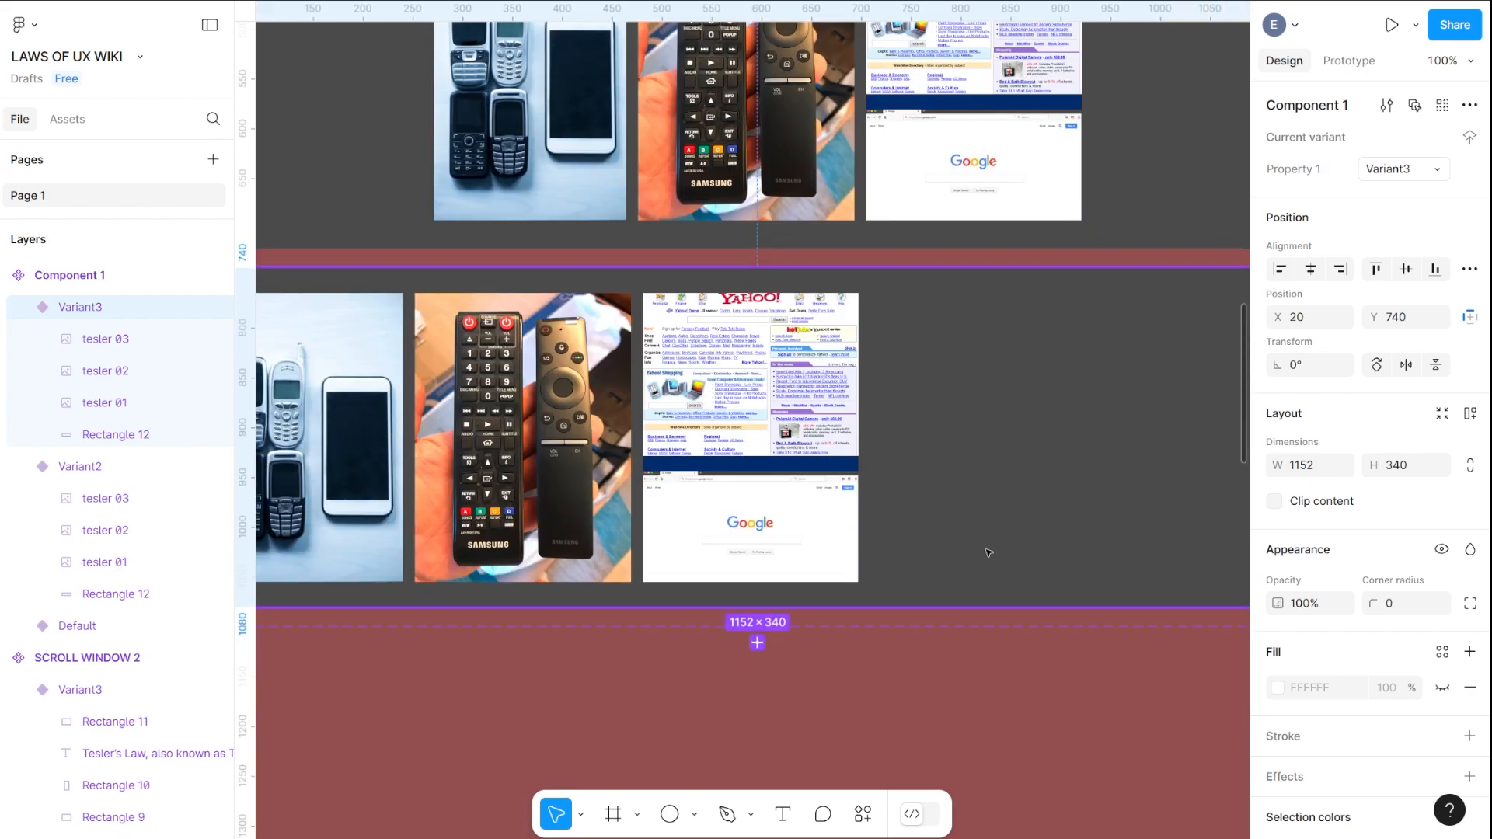
pyautogui.doubleClick(736, 389)
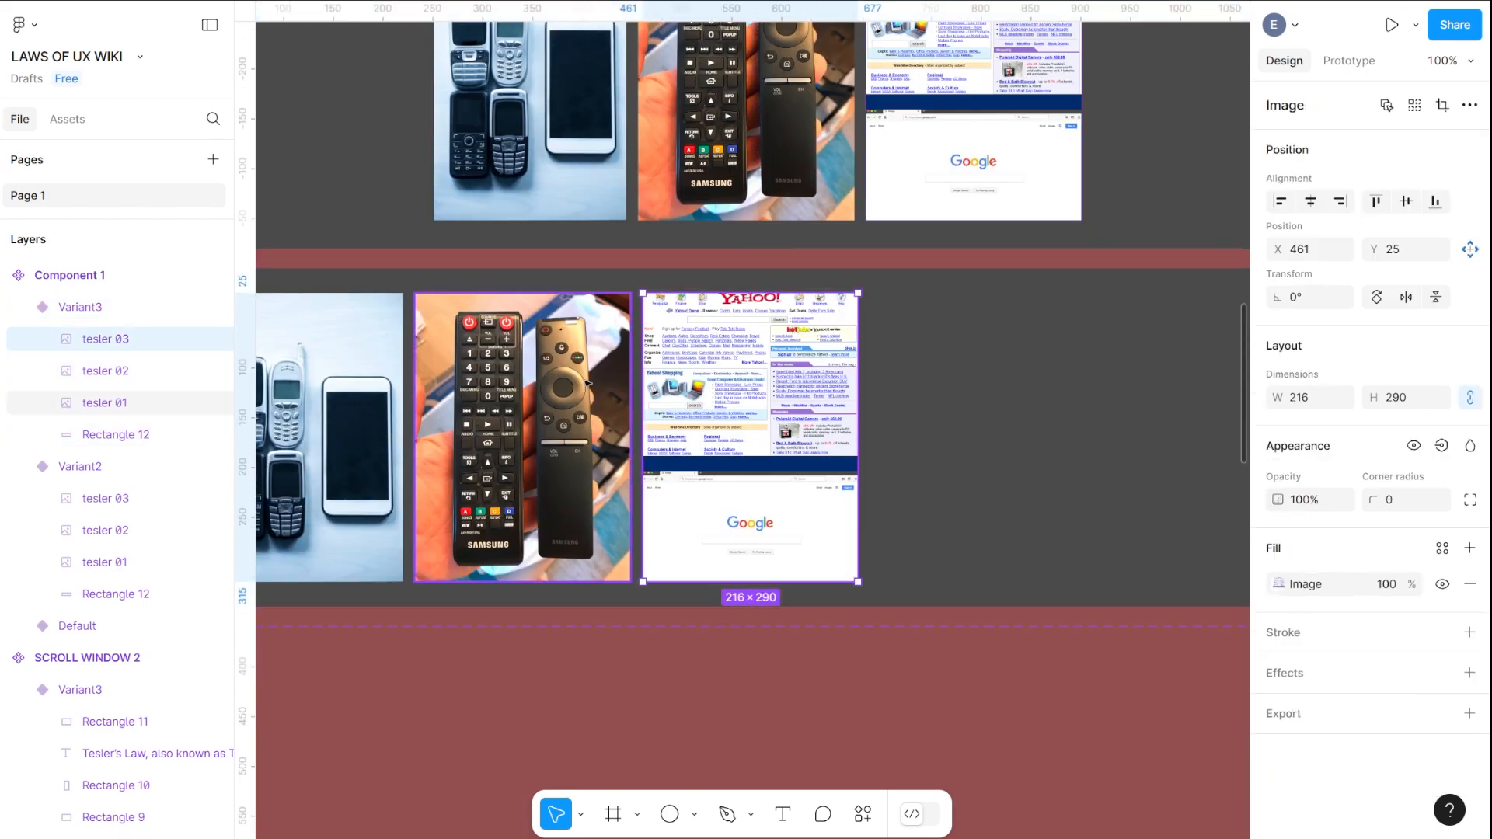
pyautogui.keyDown('shift'); pyautogui.click(544, 381); pyautogui.keyUp('shift')
pyautogui.keyDown('shift'); pyautogui.click(330, 371); pyautogui.keyUp('shift')
pyautogui.moveTo(746, 383)
pyautogui.mouseDown()
pyautogui.moveTo(786, 385)
pyautogui.moveTo(702, 386)
pyautogui.moveTo(883, 385)
pyautogui.moveTo(743, 382)
pyautogui.mouseUp()
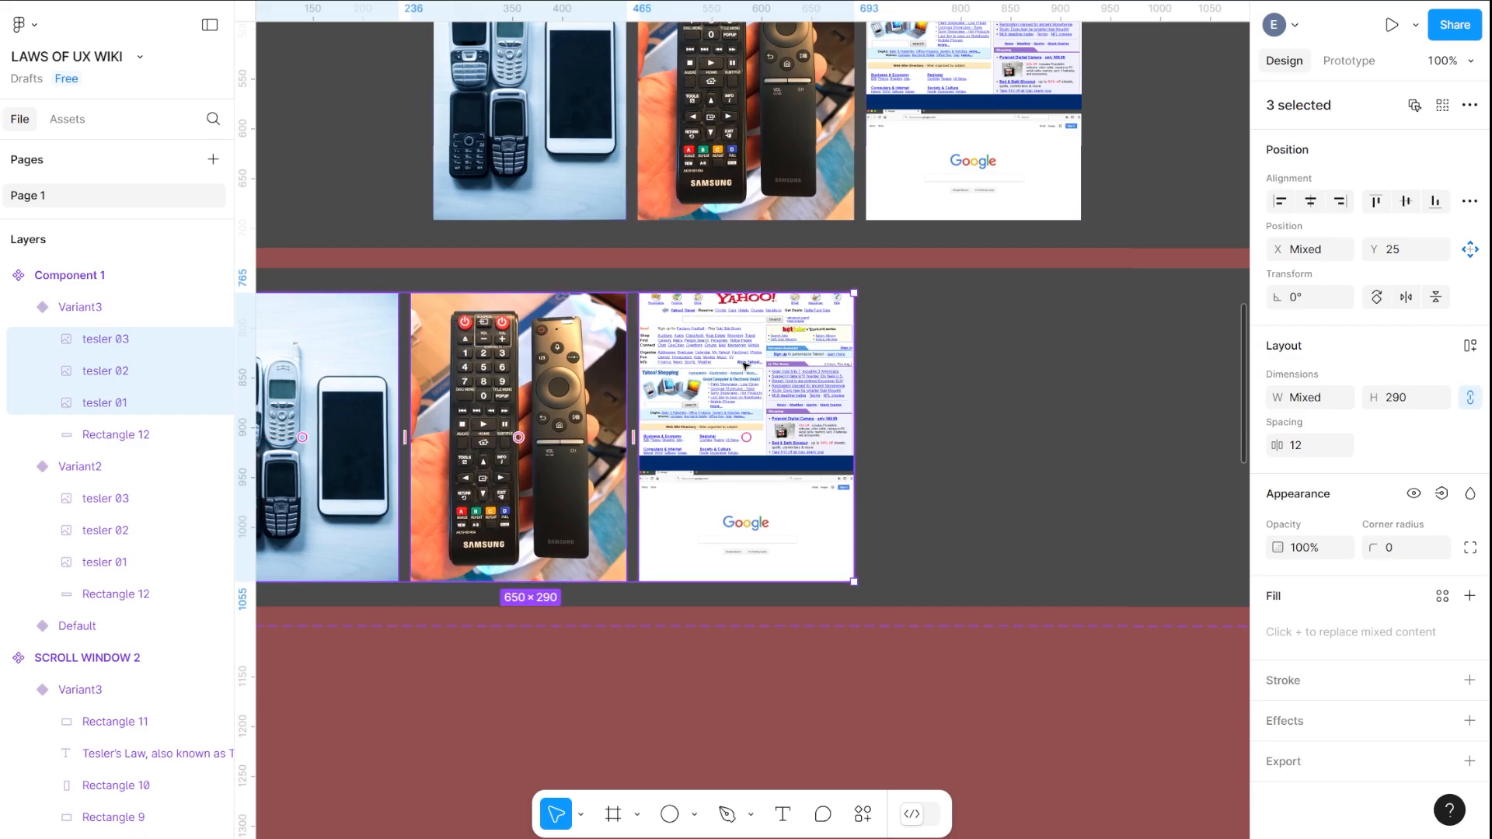
# Place a vertical guide through the horizontal centre of the second variant's background rectangle
pyautogui.hotkey('ctrl', '-')
pyautogui.click(958, 258)
pyautogui.click(958, 259)
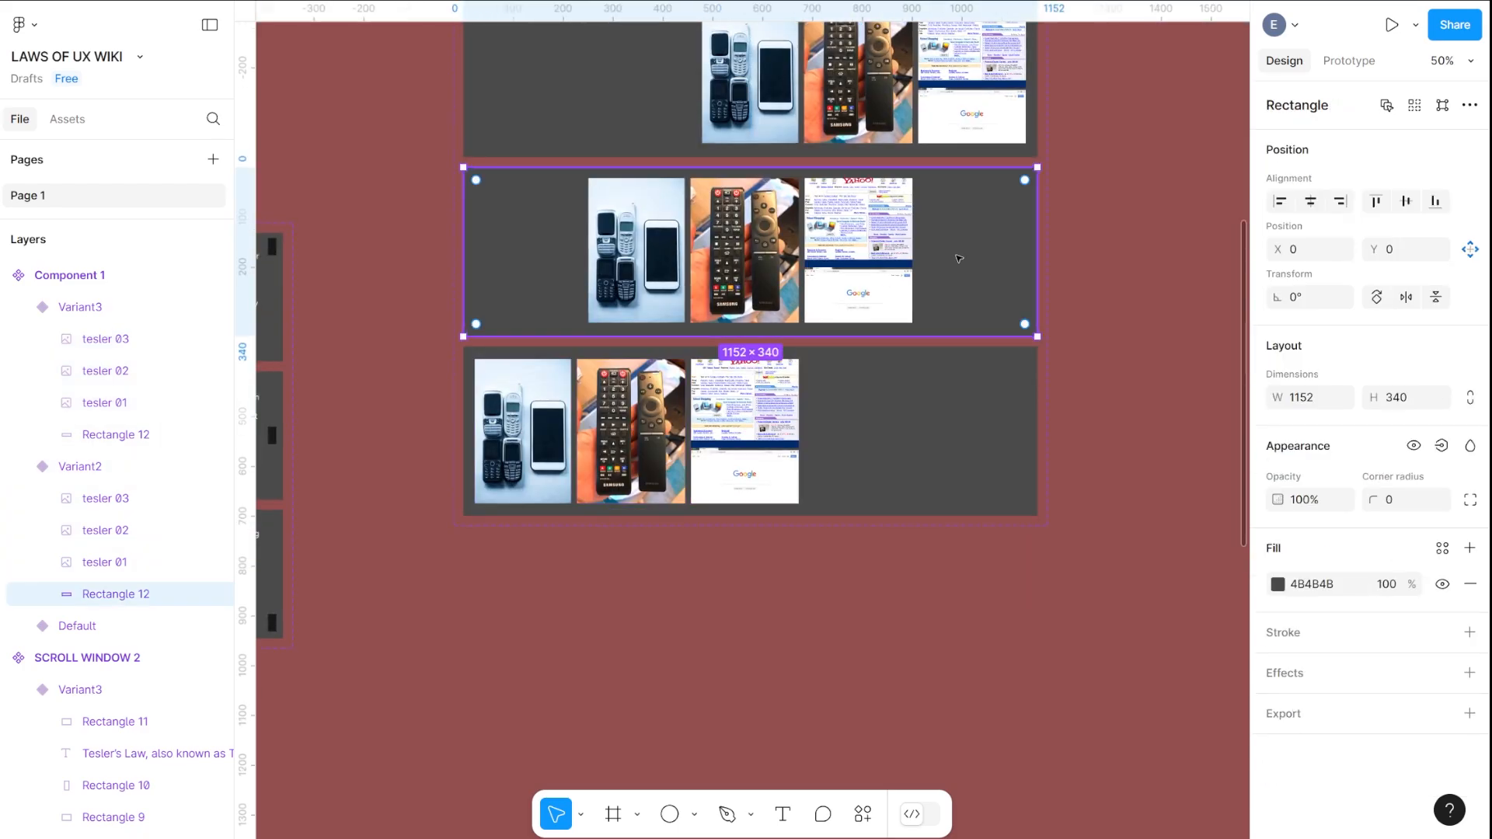
pyautogui.scroll(3, 960, 268)
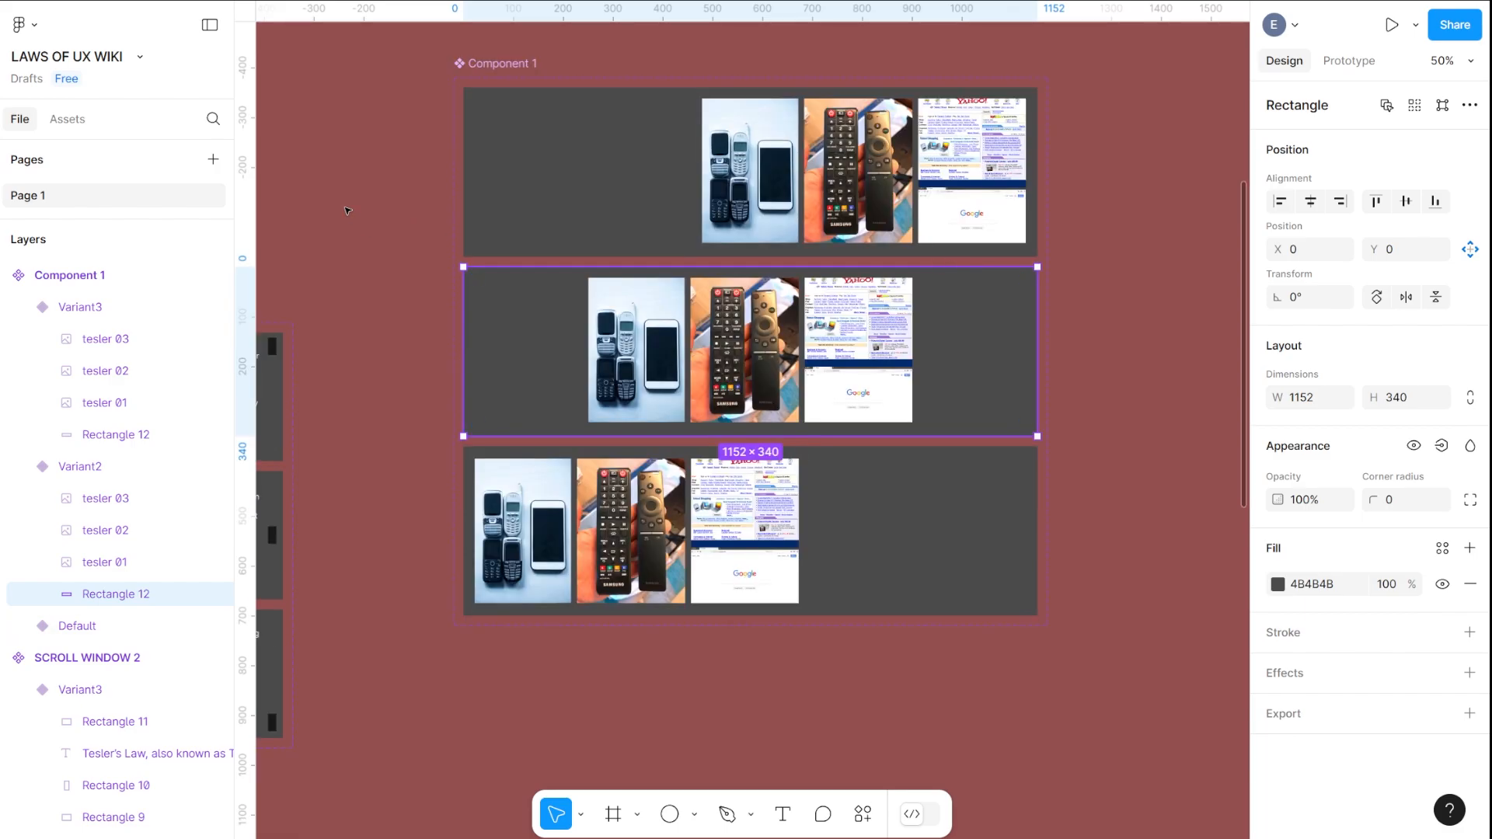
pyautogui.moveTo(243, 189); pyautogui.dragTo(749, 49)
# Move the third variant's three images right together until the Yahoo and Google picture is centred on the vertical guide, then deselect them
pyautogui.hotkey('ctrl', '+')
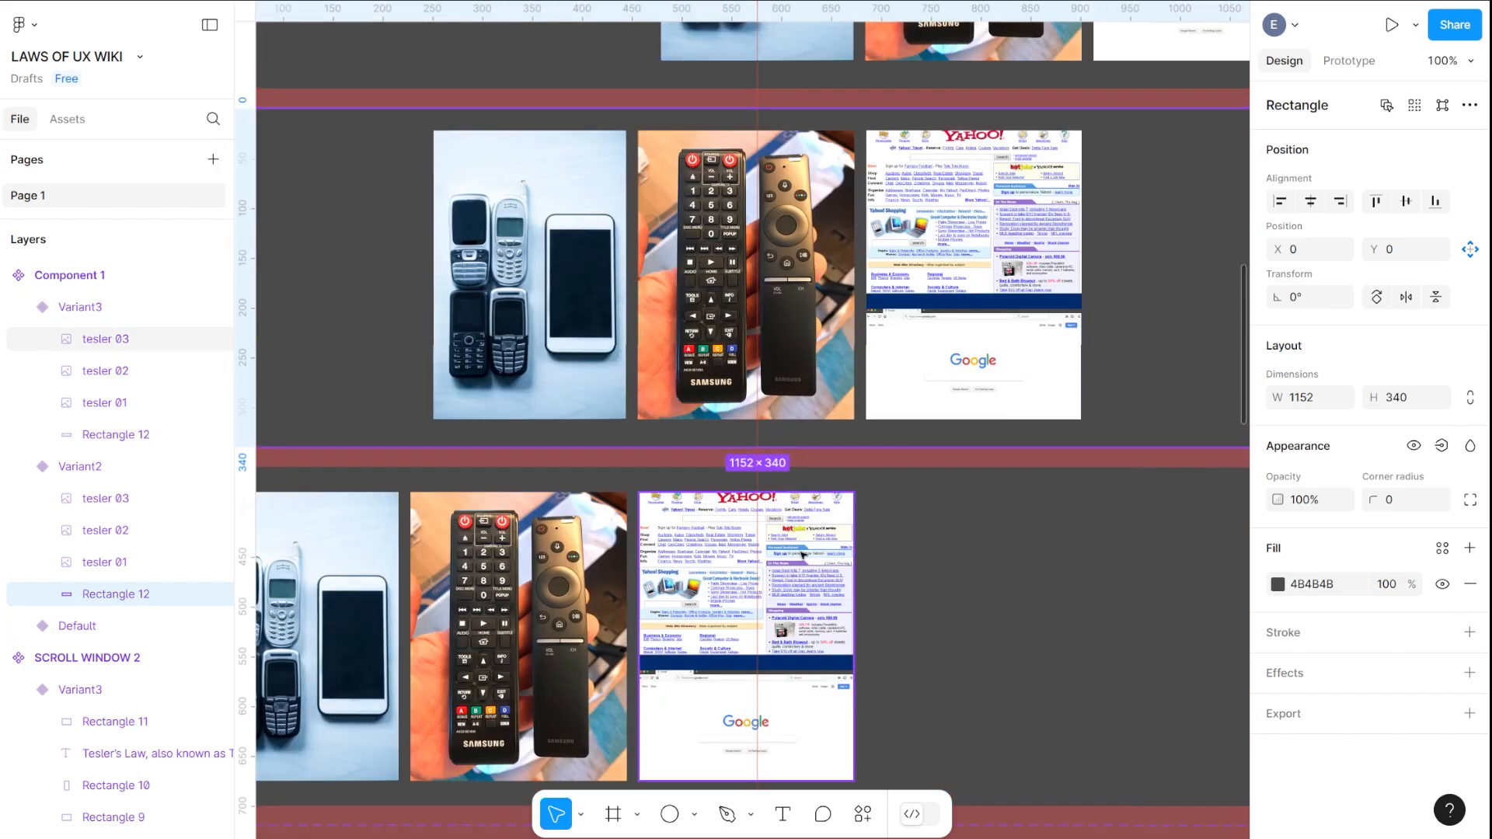
pyautogui.scroll(-3, 789, 367)
pyautogui.doubleClick(782, 399)
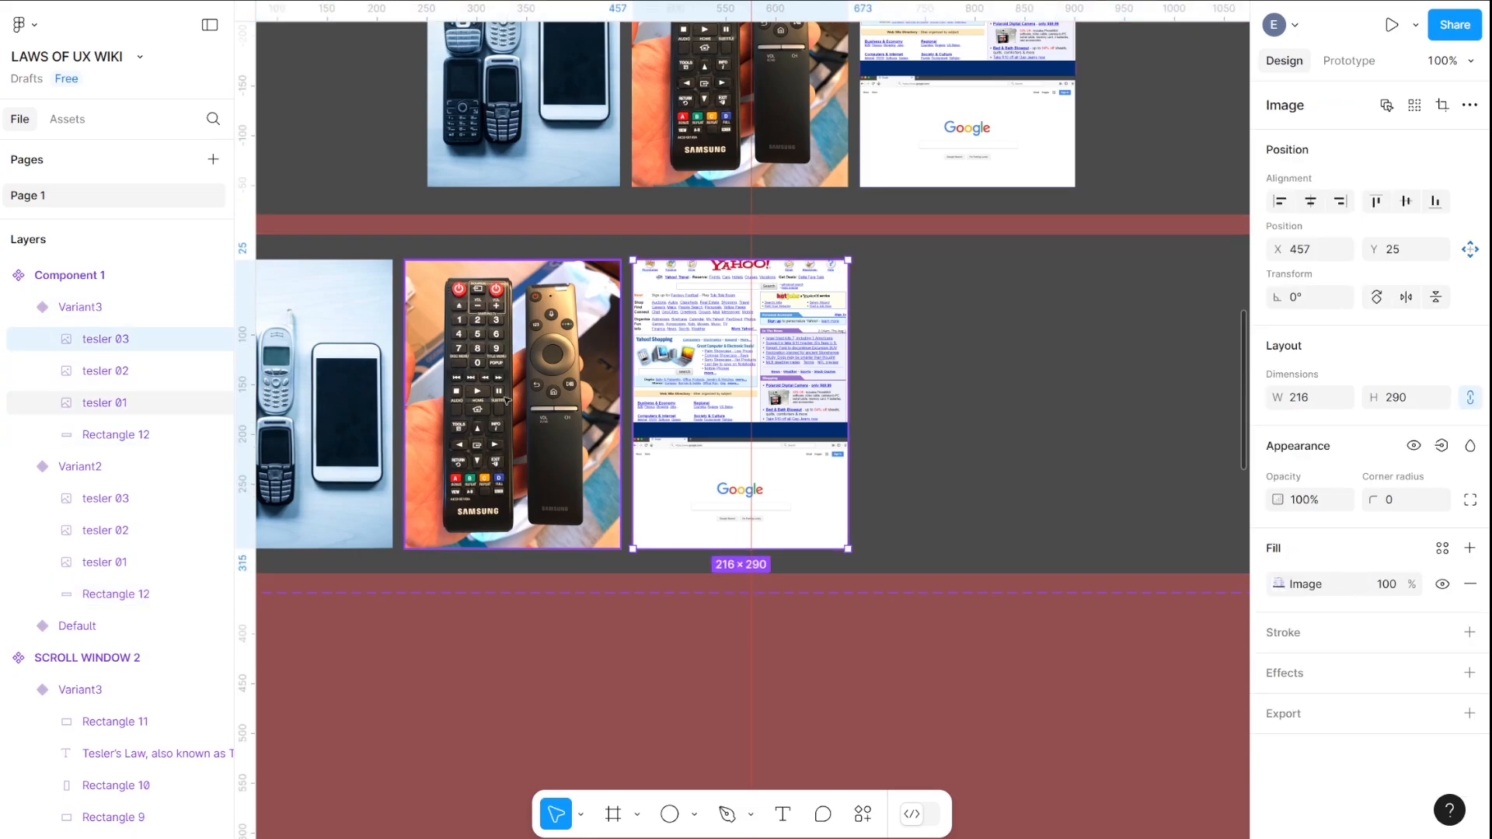
pyautogui.keyDown('shift'); pyautogui.click(572, 412); pyautogui.keyUp('shift')
pyautogui.keyDown('shift'); pyautogui.click(354, 420); pyautogui.keyUp('shift')
pyautogui.moveTo(766, 484); pyautogui.dragTo(776, 482)
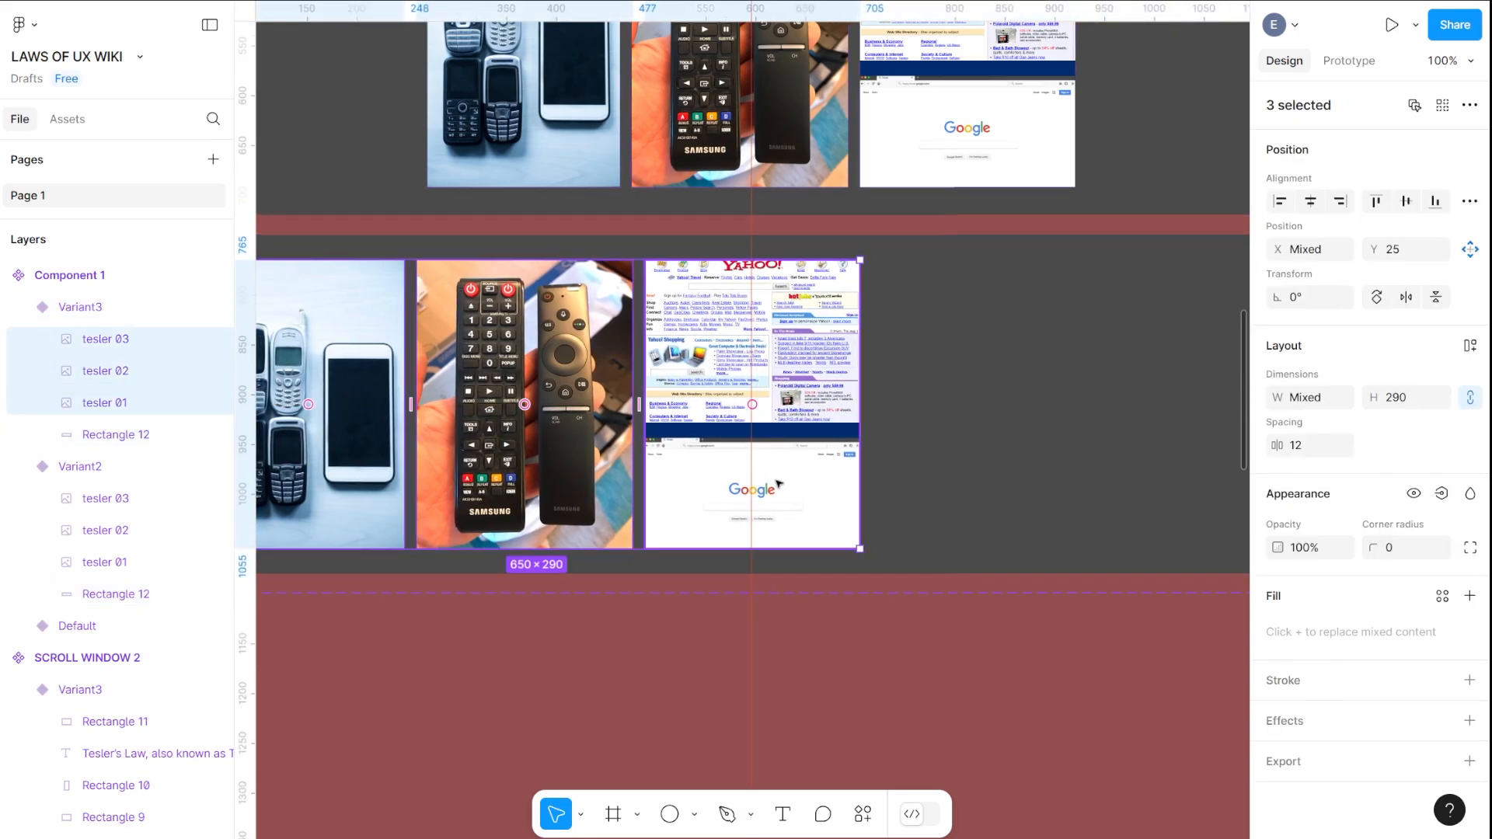
pyautogui.press('Left')
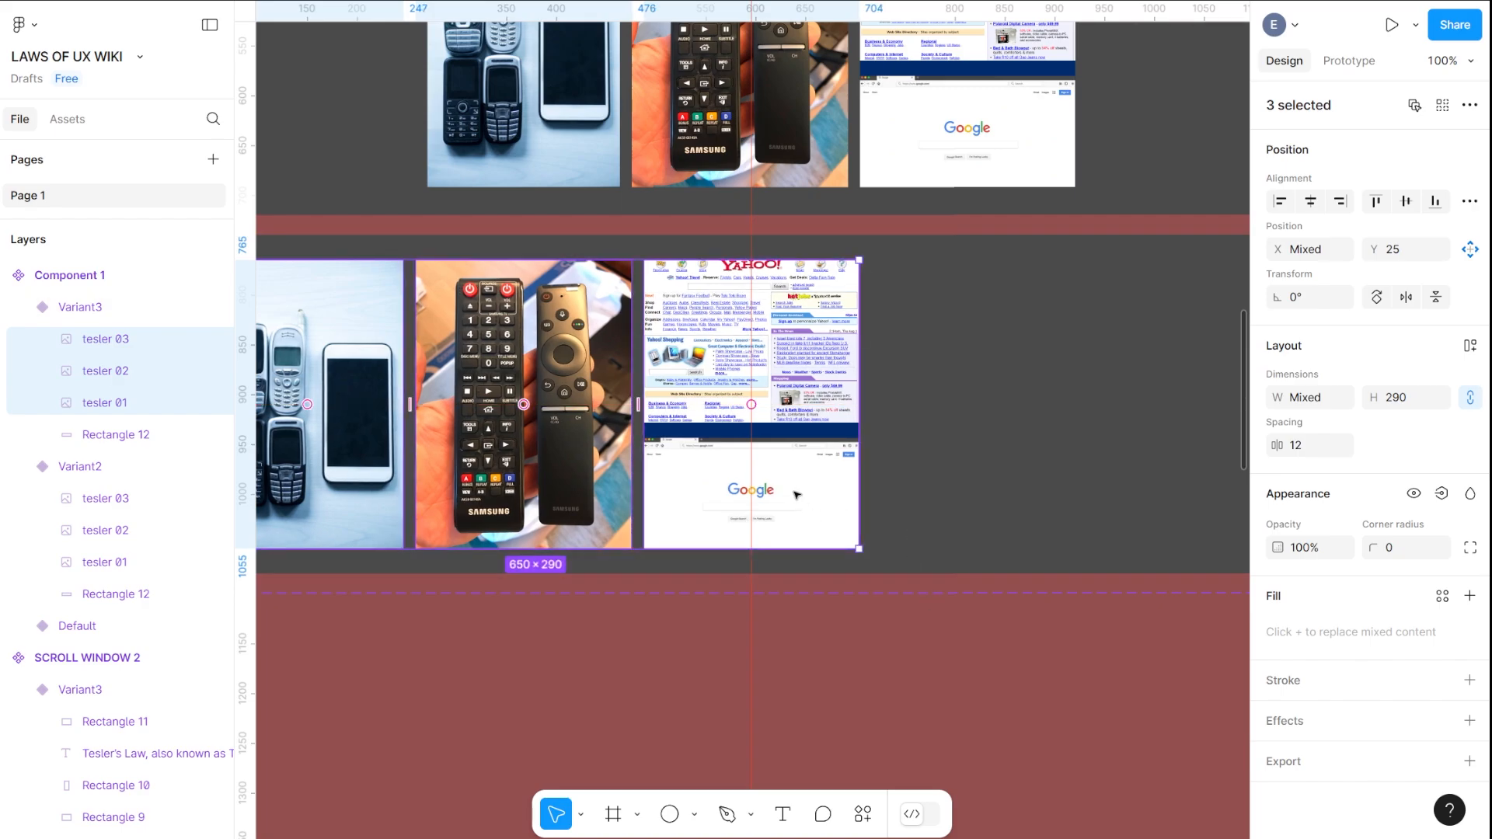
pyautogui.press('-')
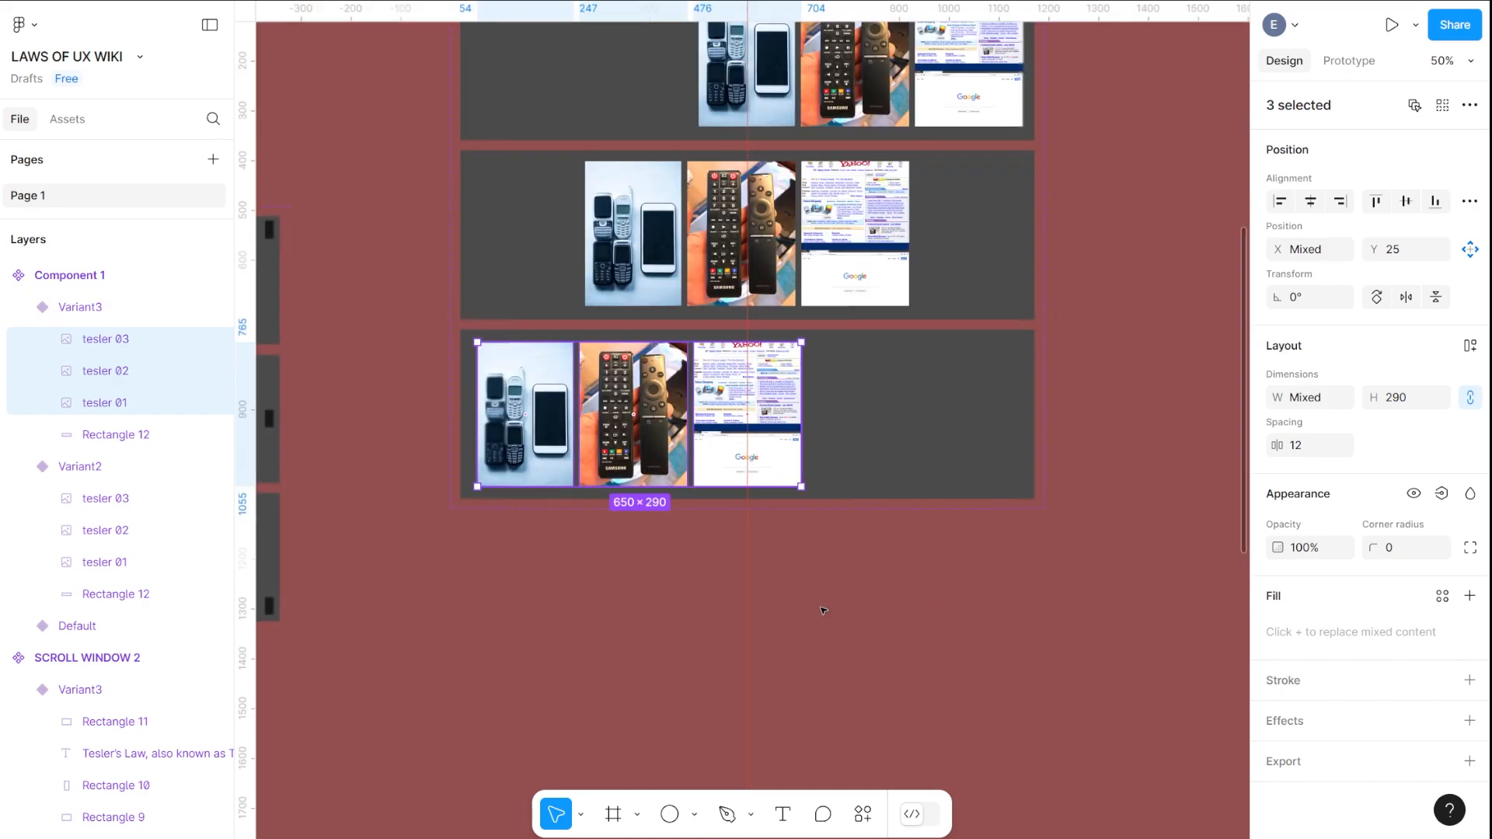
pyautogui.click(994, 572)
pyautogui.scroll(2, 994, 572)
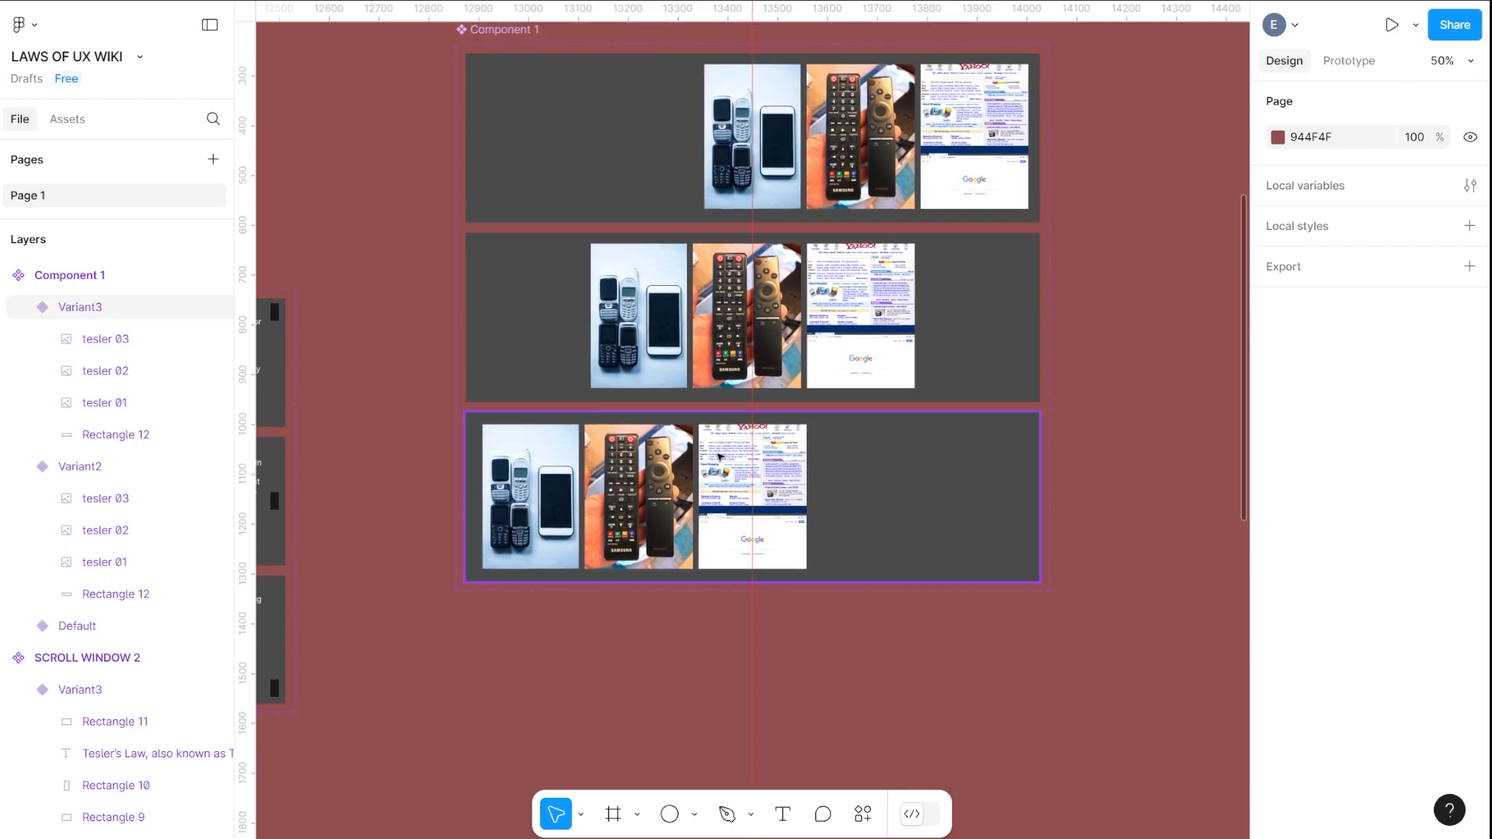
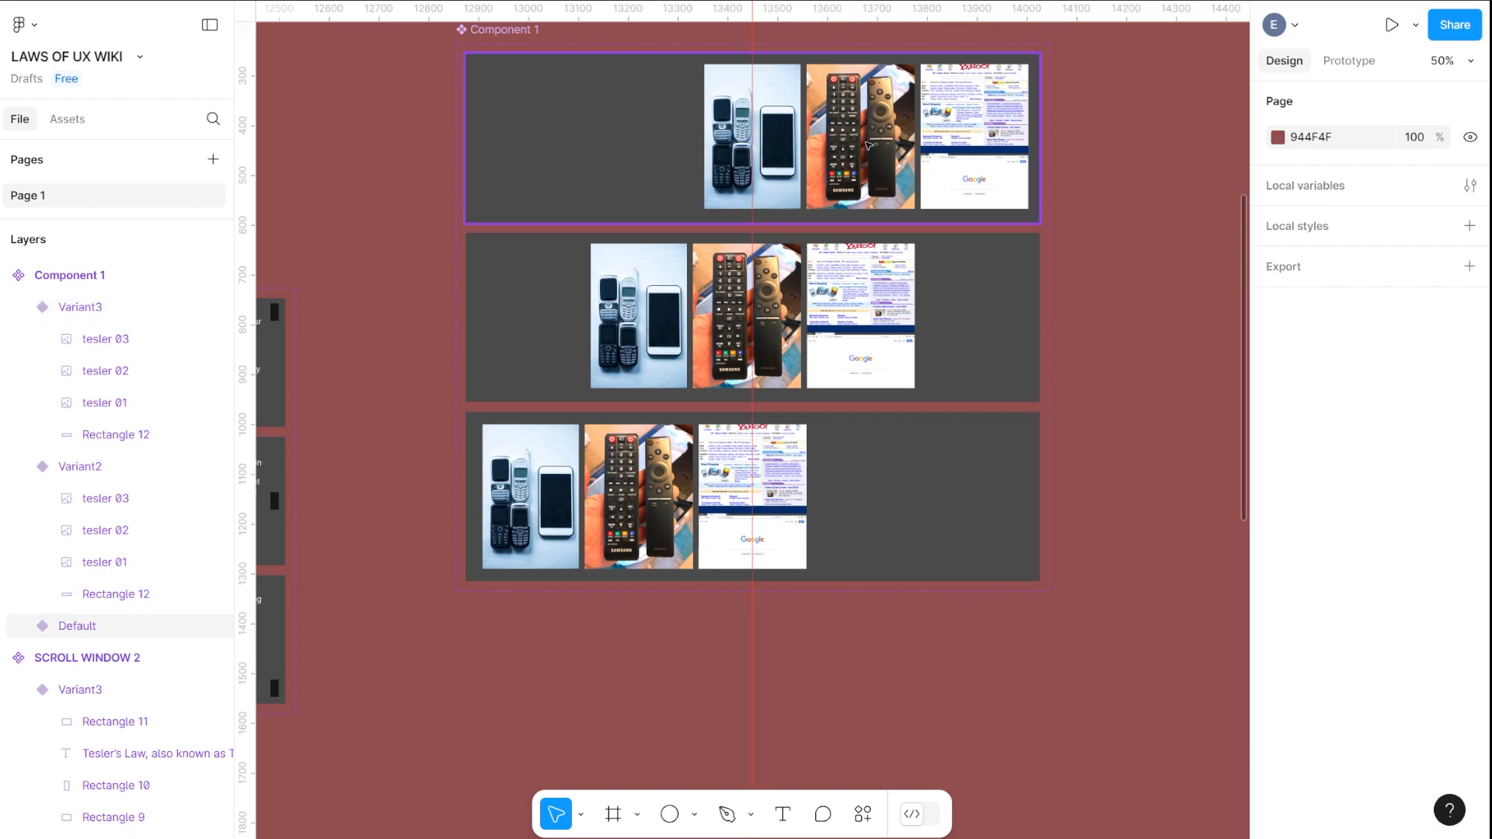
# Shrink the remotes picture and the Yahoo and Google picture in the first variant to 160 high and centre them vertically beside the phones picture
pyautogui.doubleClick(869, 144)
pyautogui.keyDown('shift'); pyautogui.click(948, 136); pyautogui.keyUp('shift')
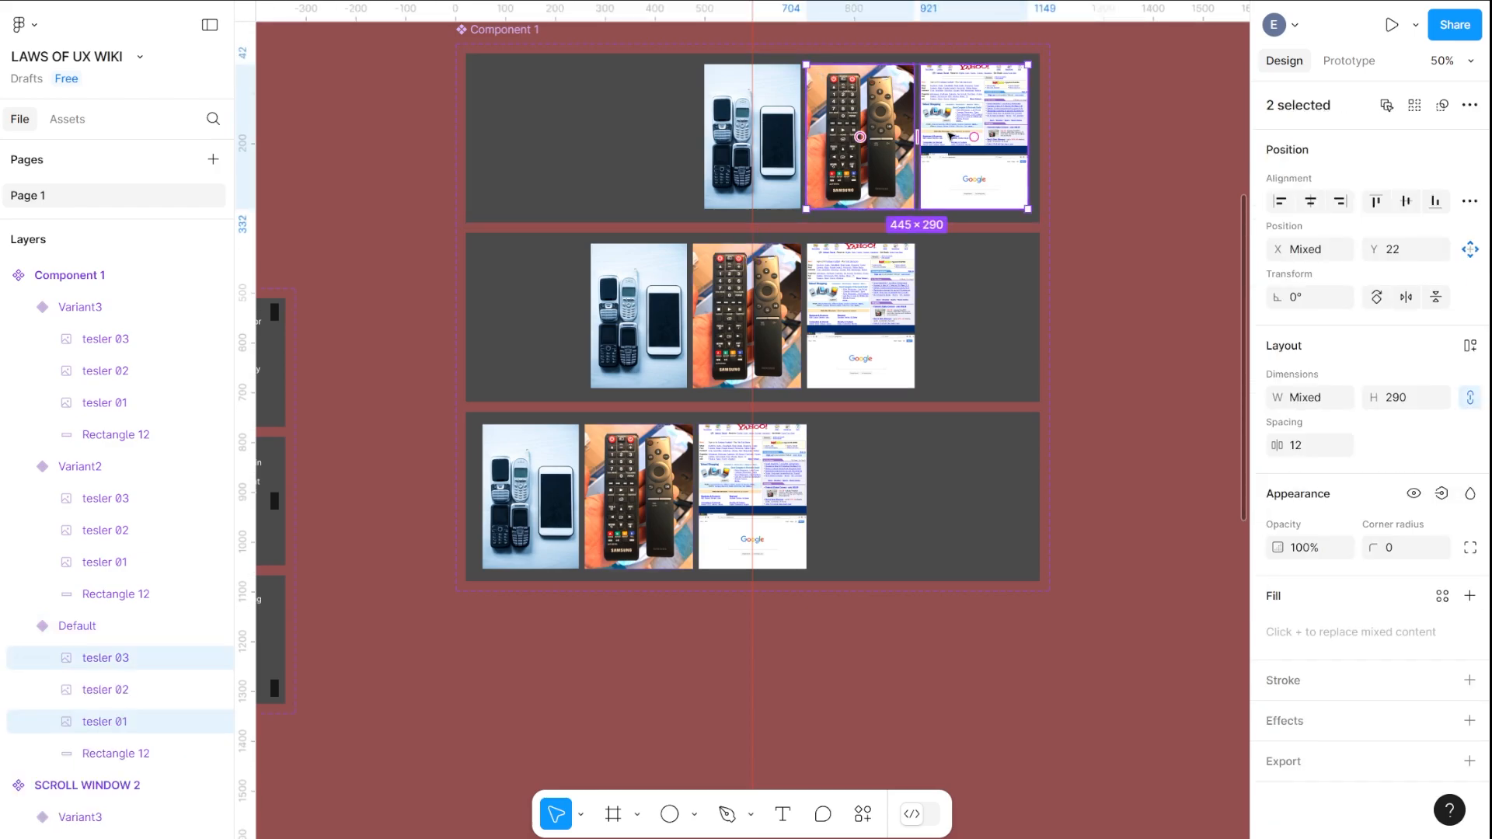
pyautogui.moveTo(1029, 210); pyautogui.dragTo(965, 170)
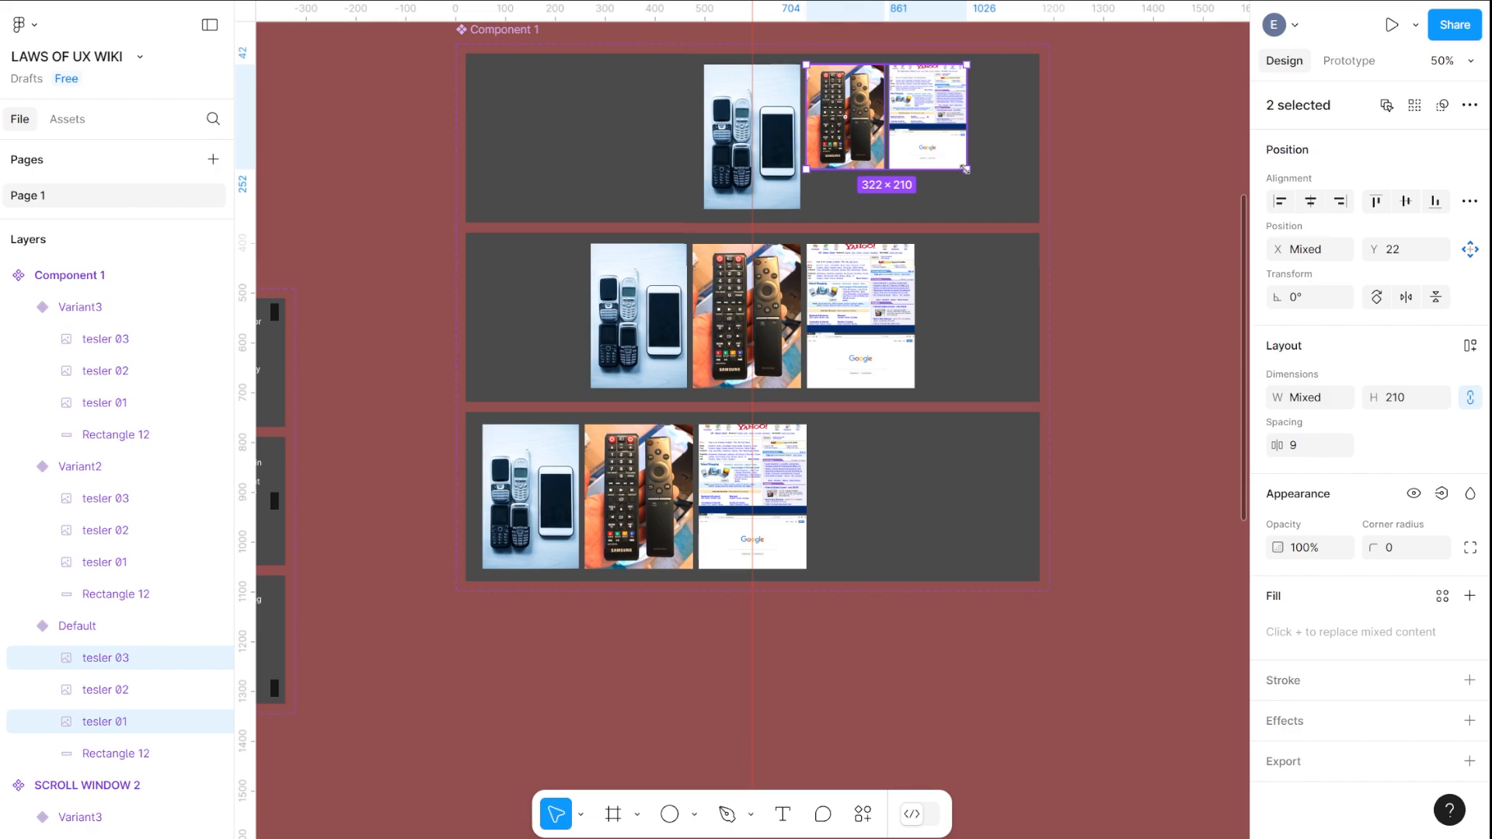
pyautogui.hotkey('ctrl', 'z')
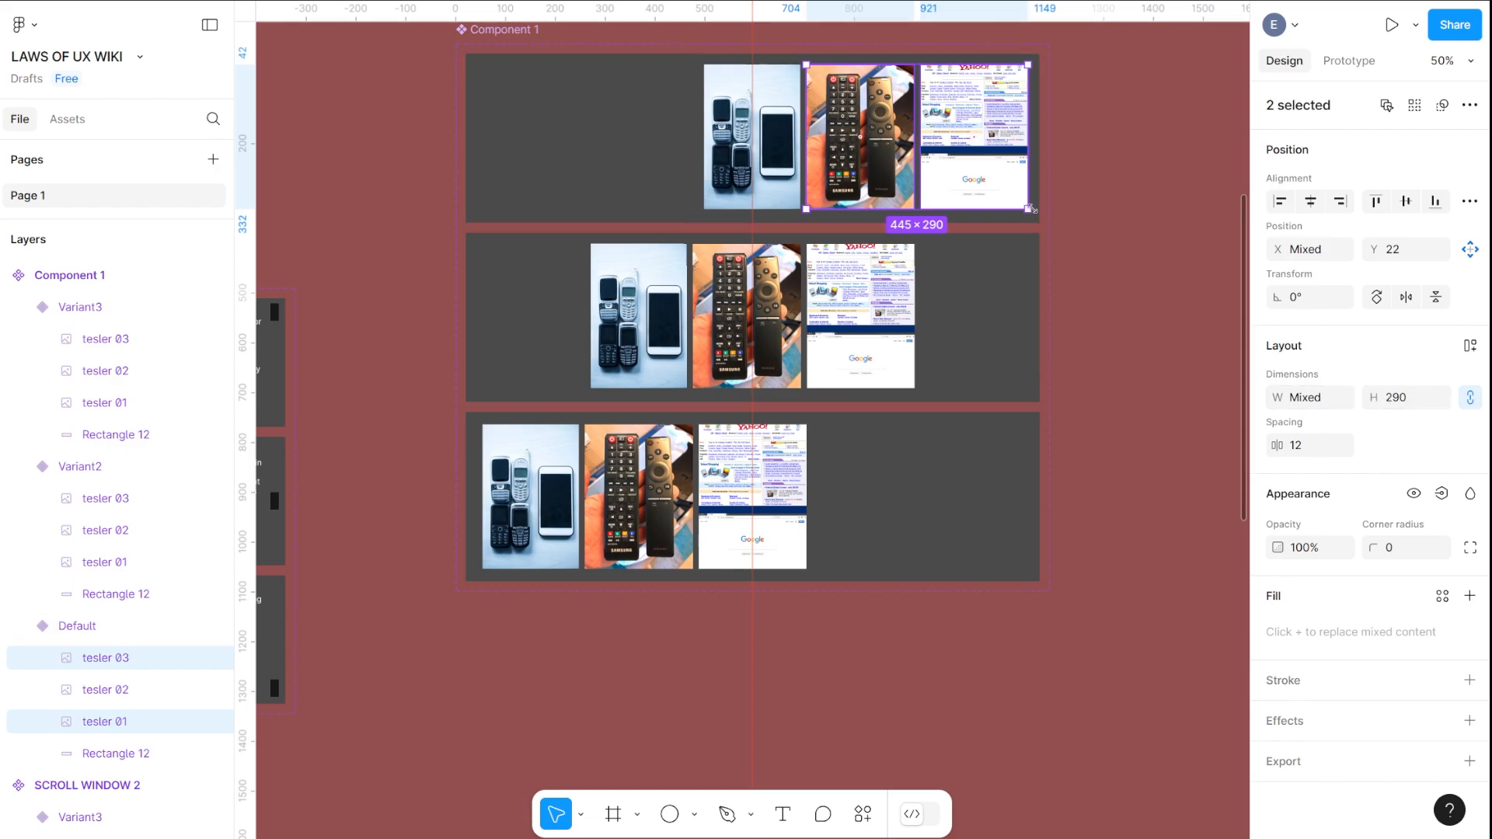
pyautogui.moveTo(1029, 209); pyautogui.dragTo(946, 160)
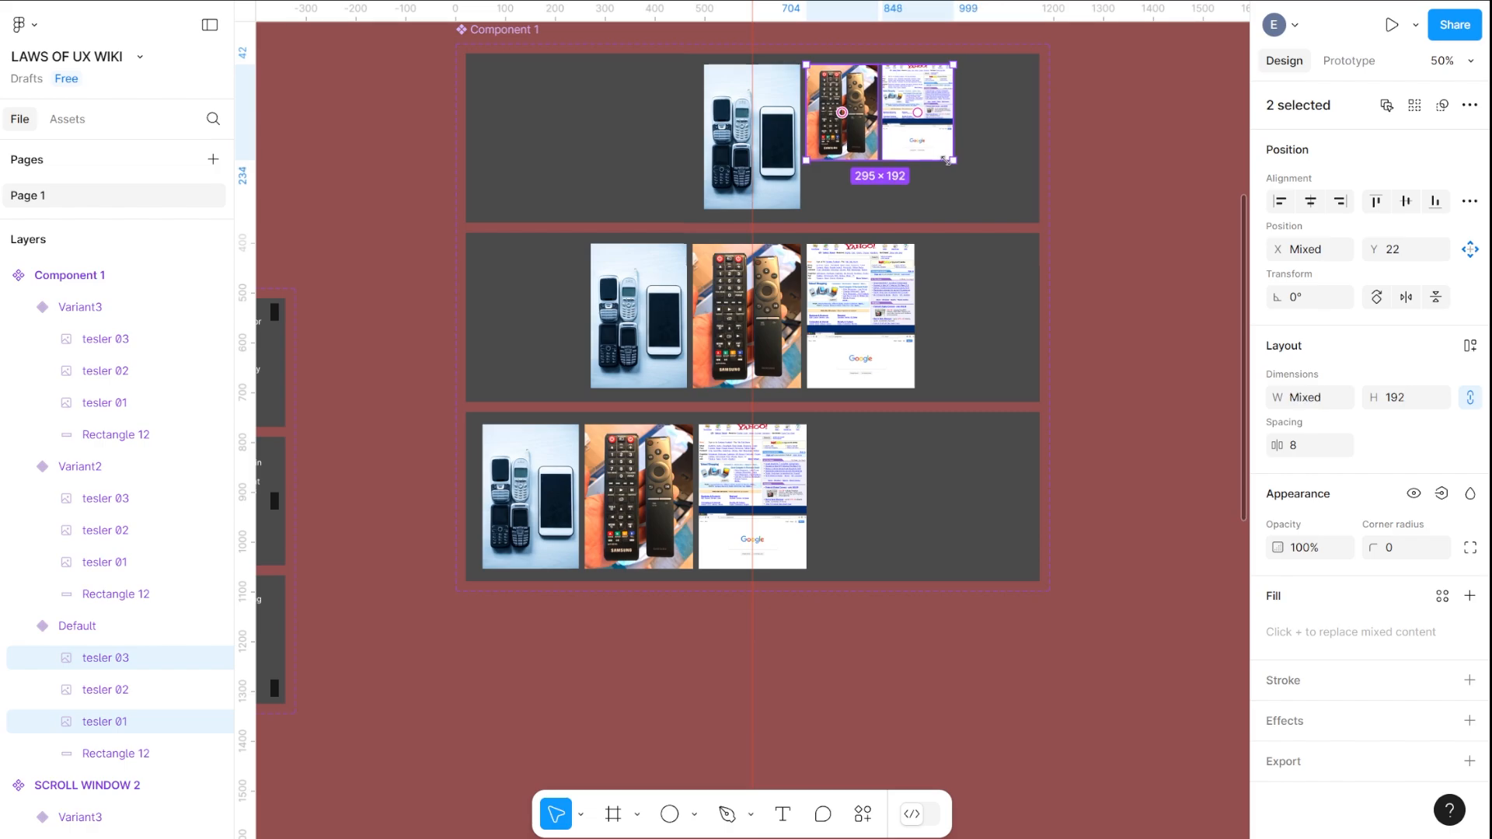
pyautogui.moveTo(943, 160); pyautogui.dragTo(892, 161)
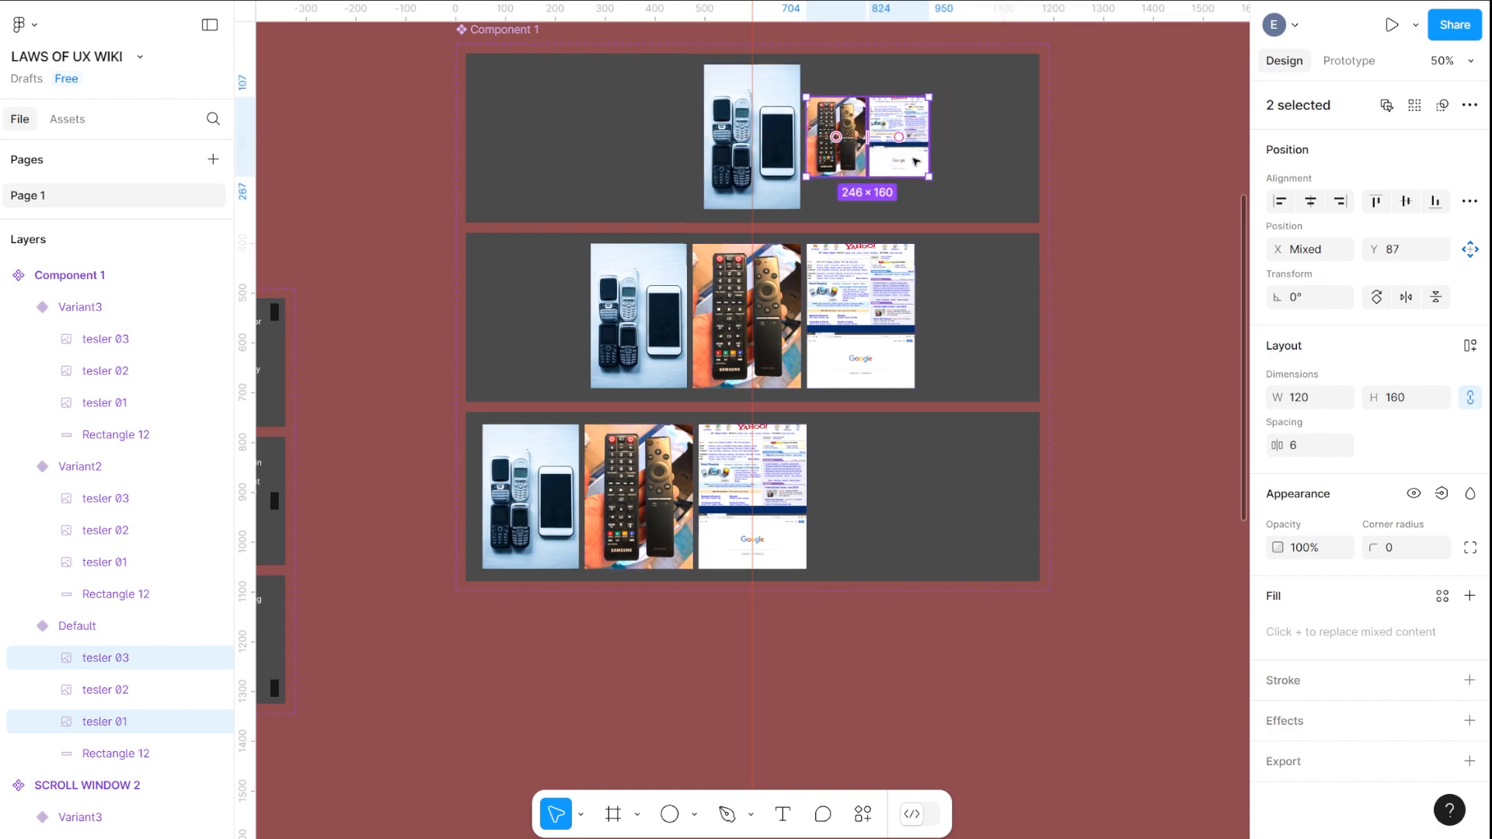
# Set the spacing between the first variant's three images to 12
pyautogui.keyDown('shift'); pyautogui.click(778, 146); pyautogui.keyUp('shift')
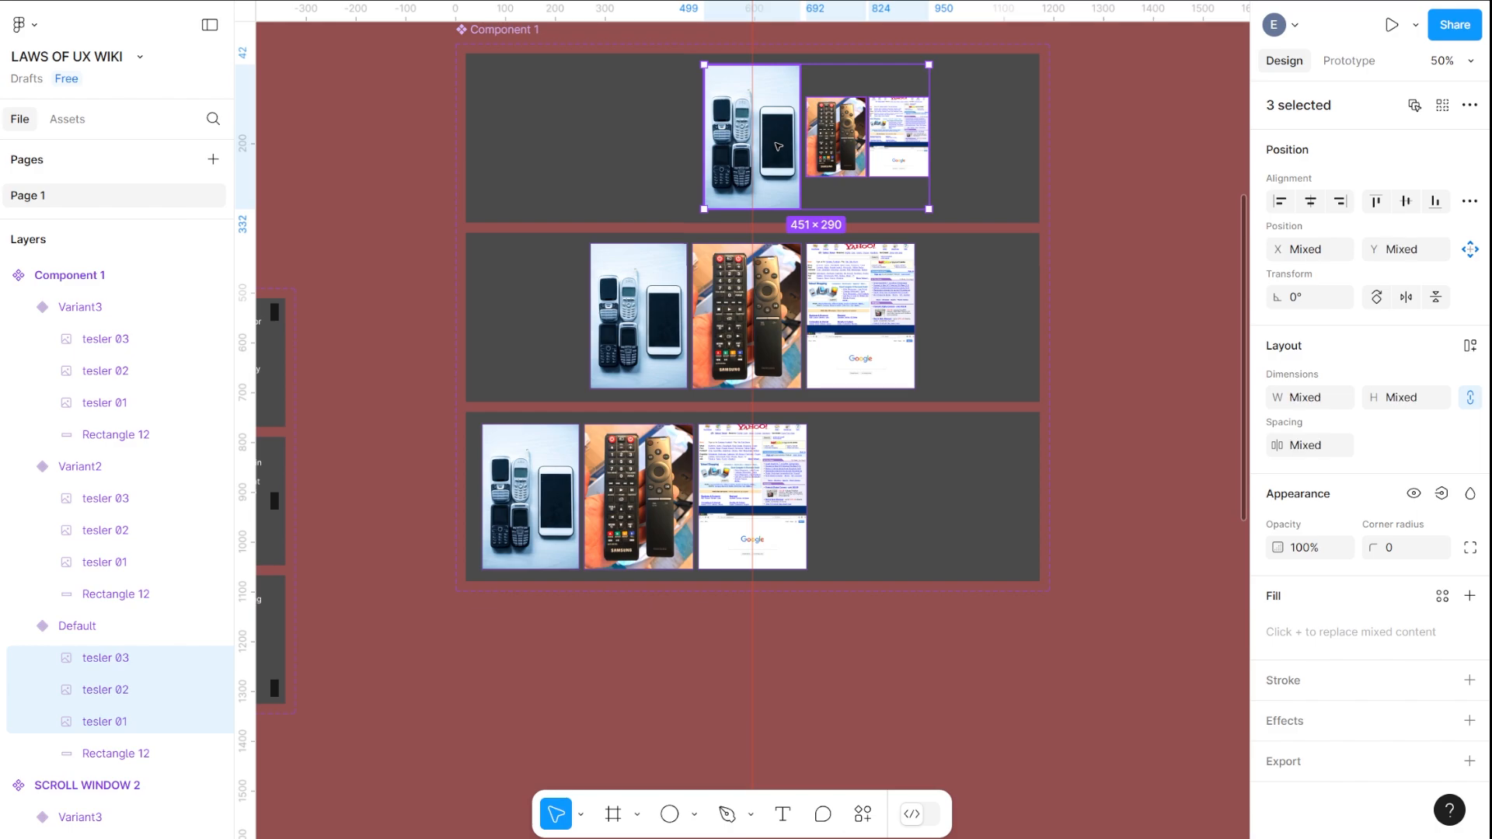
pyautogui.click(1300, 443)
pyautogui.write('12')
pyautogui.press('Return')
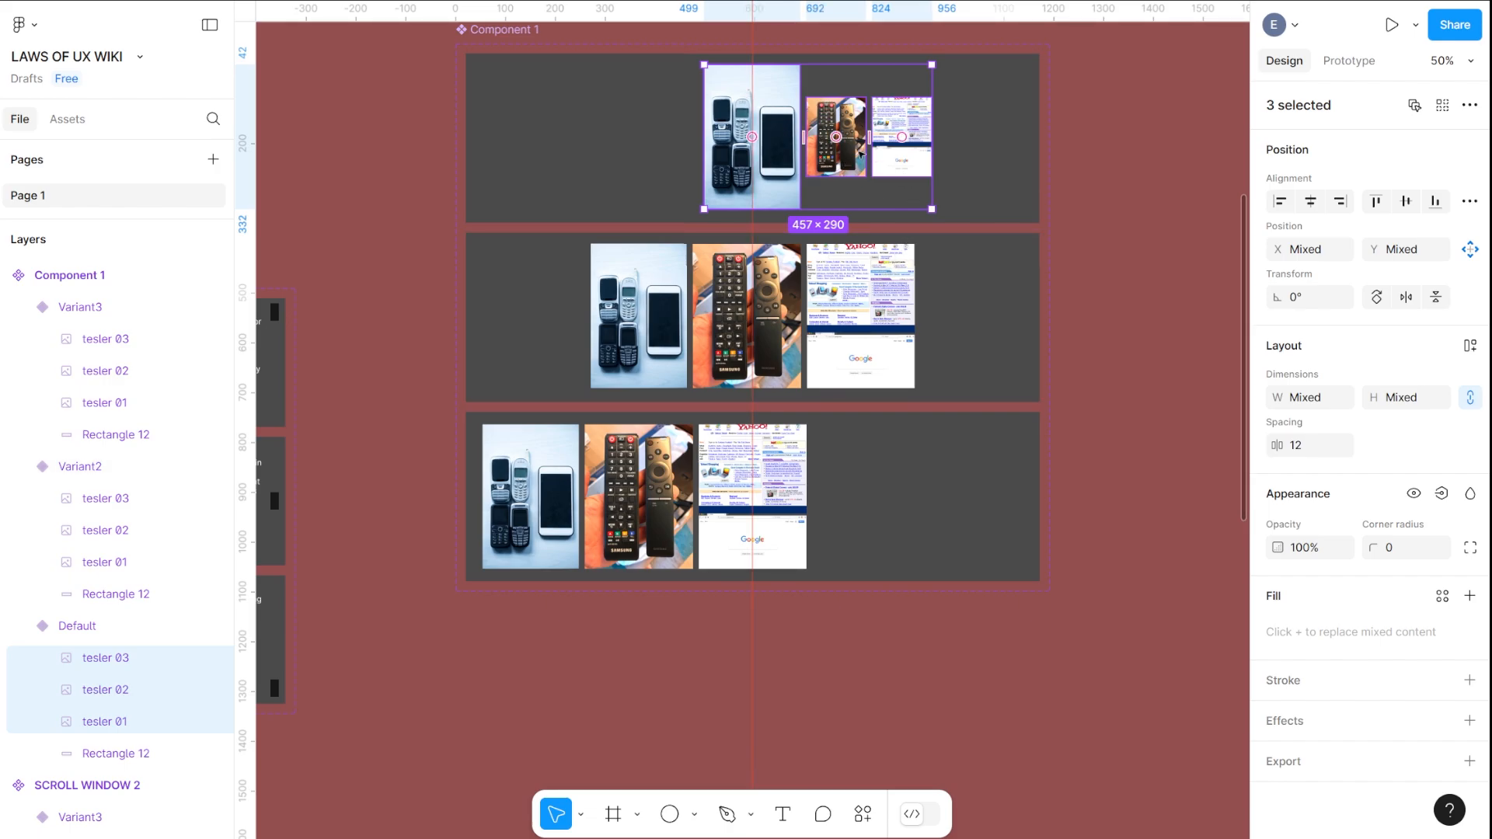
pyautogui.doubleClick(835, 136)
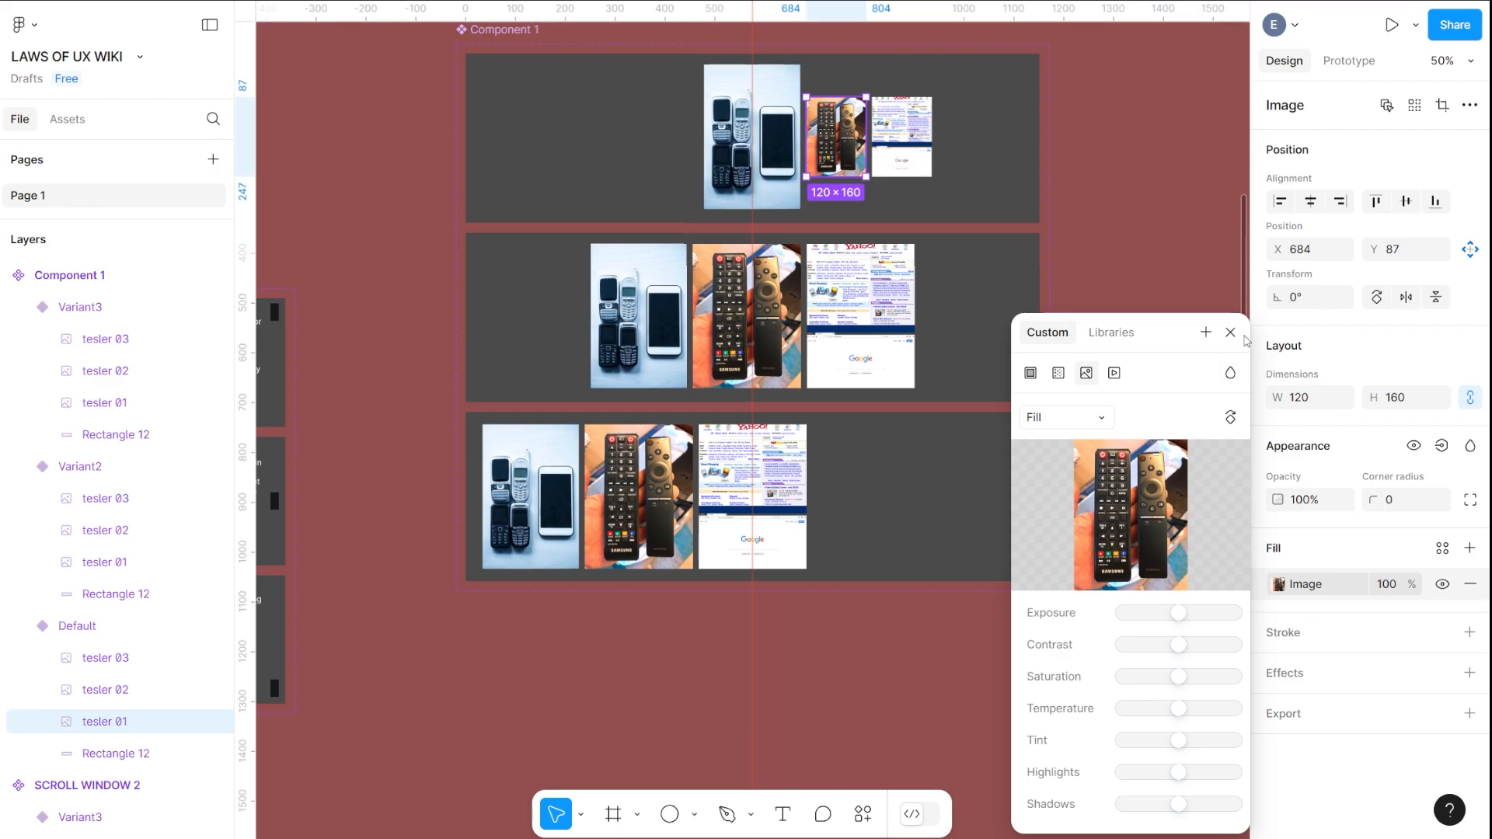
pyautogui.click(1230, 332)
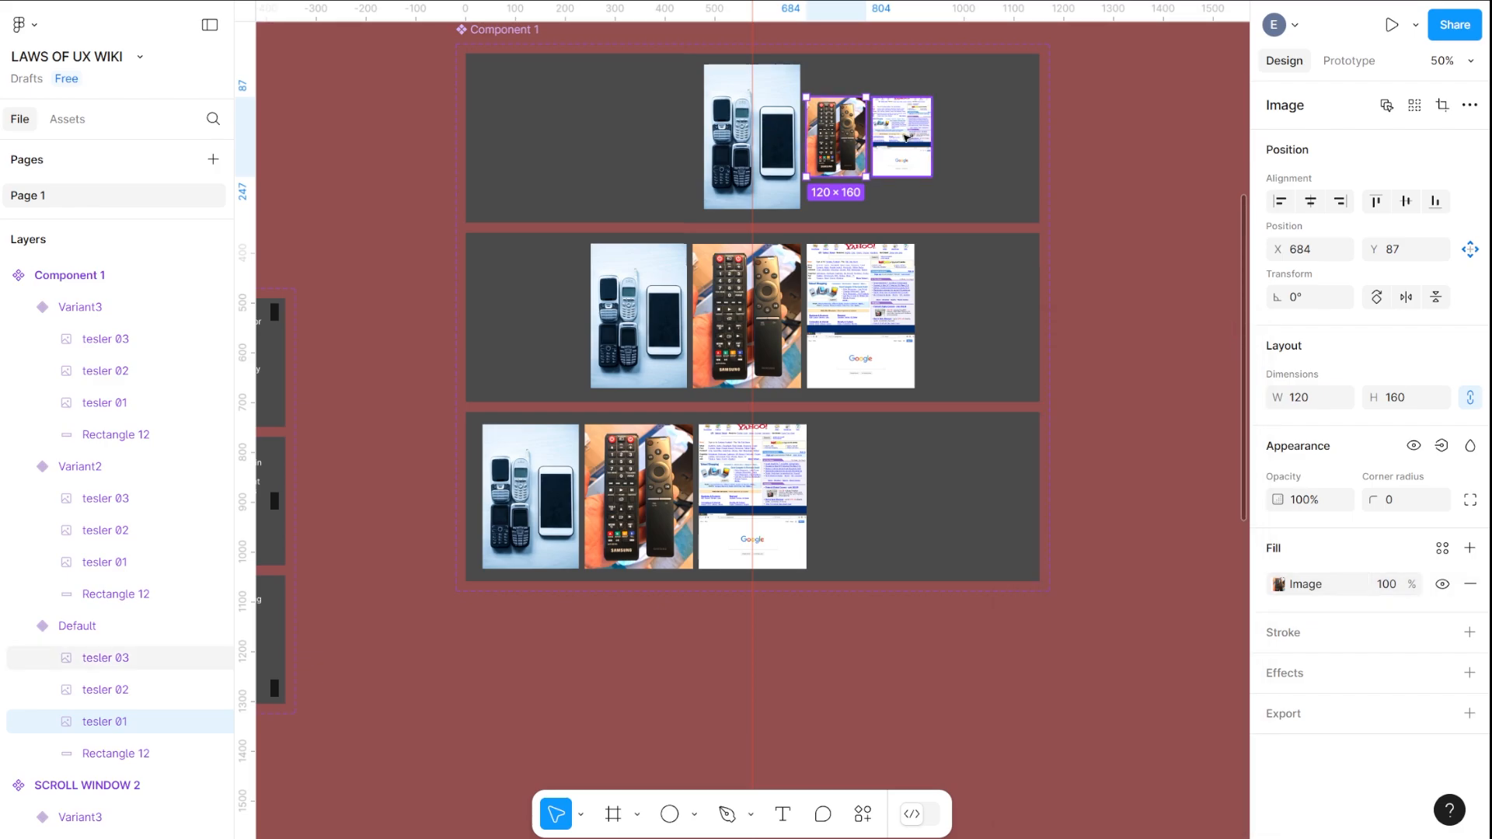
# Set the second variant's phones picture and Yahoo and Google picture to a height of 160 and centre them vertically beside the remotes picture
pyautogui.click(658, 305)
pyautogui.click(644, 304)
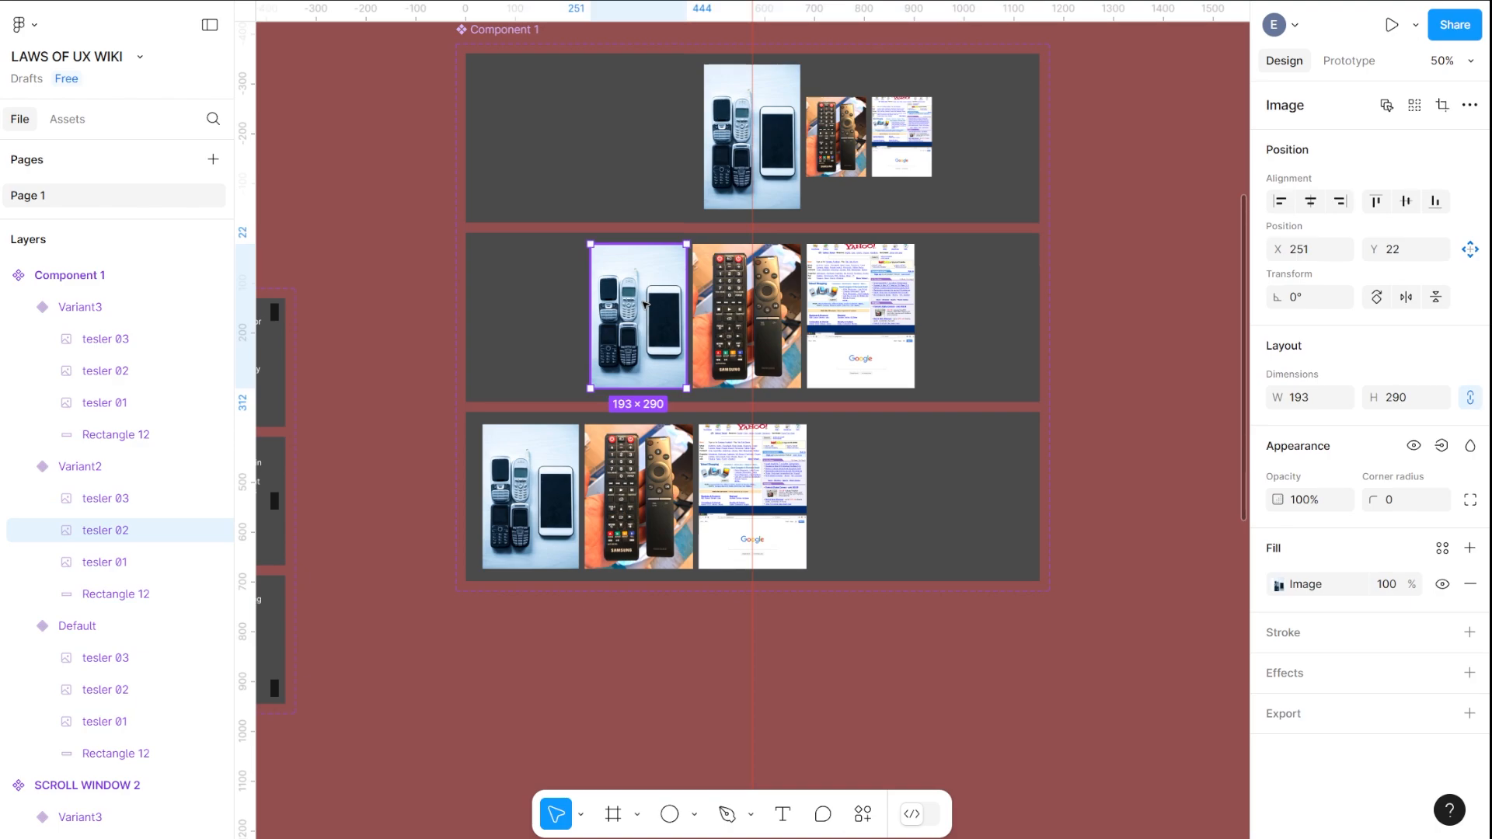
pyautogui.click(1418, 402)
pyautogui.write('160')
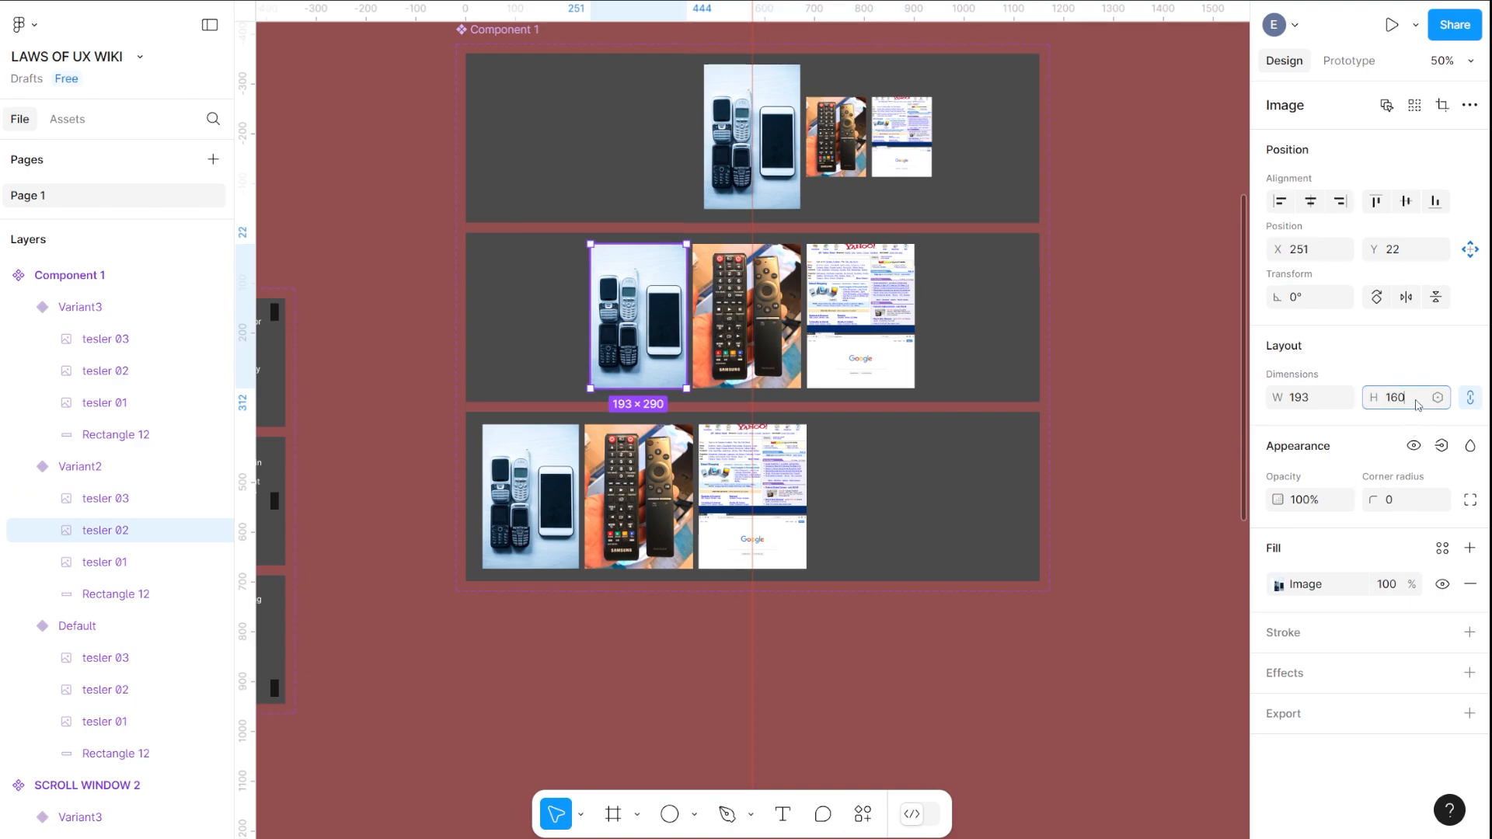
pyautogui.press('Return')
pyautogui.click(868, 280)
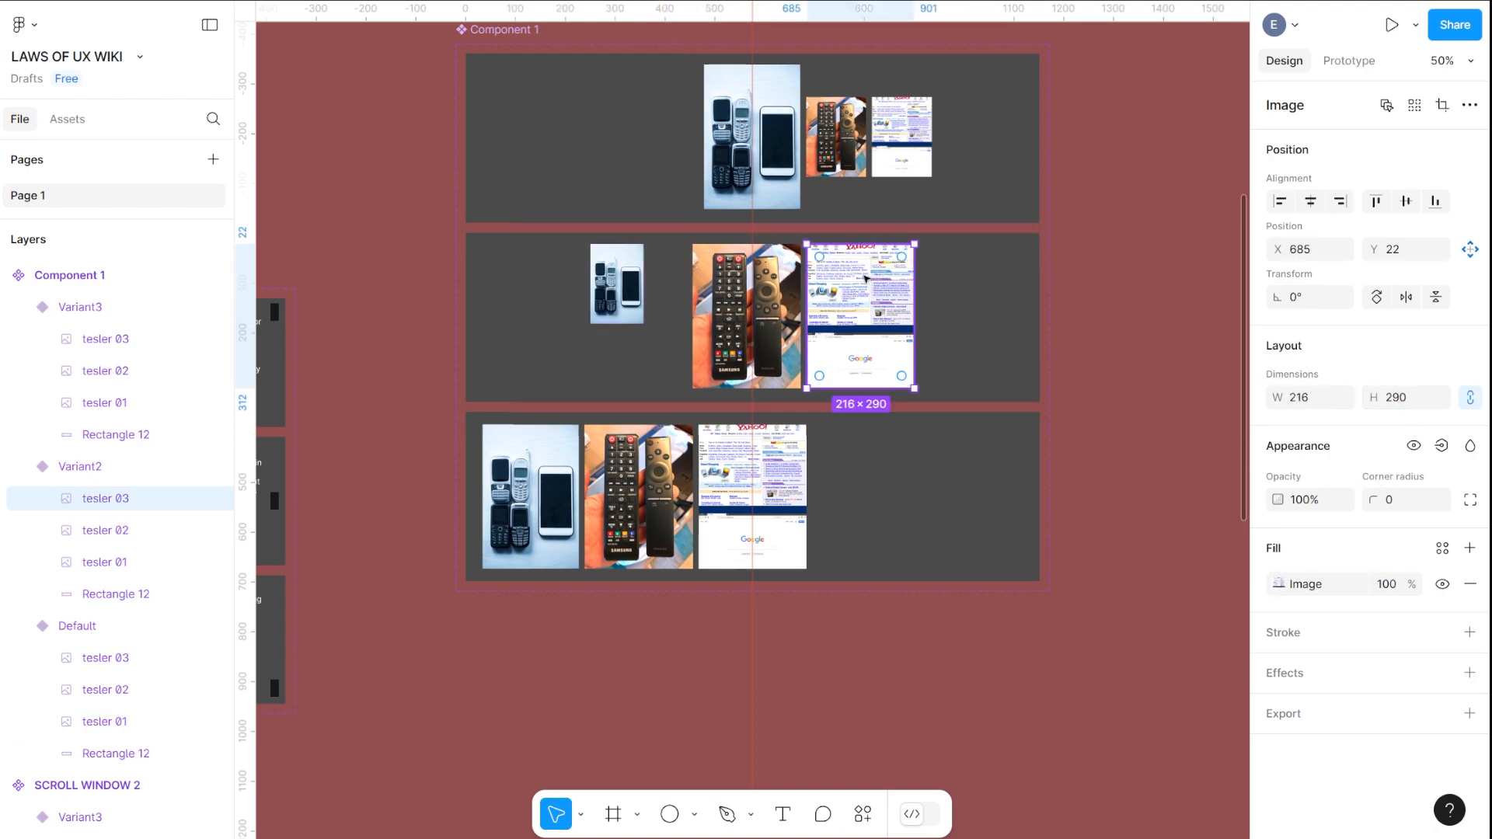
pyautogui.click(1403, 398)
pyautogui.write('160')
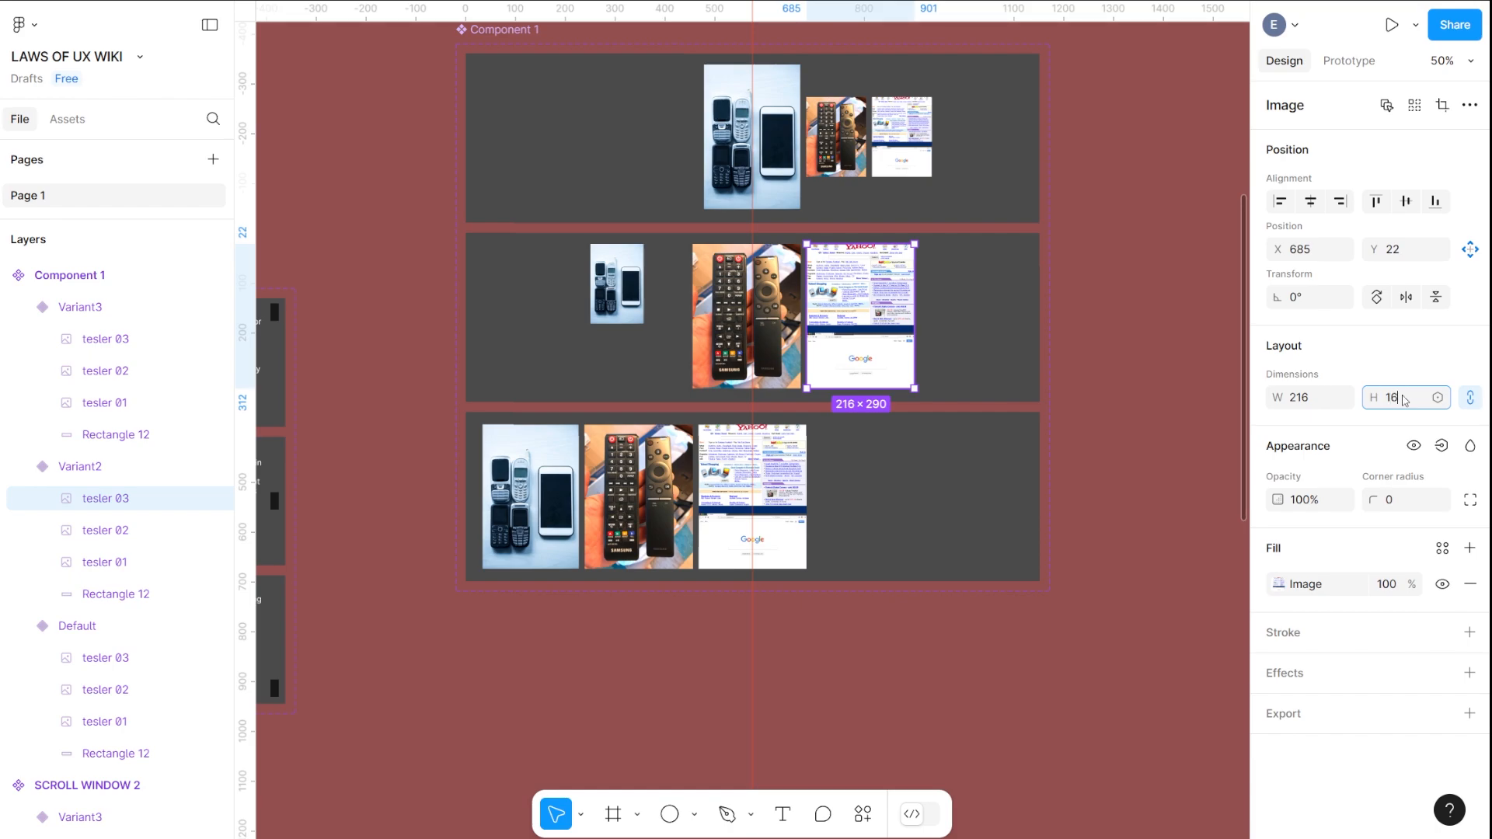
pyautogui.press('Return')
pyautogui.moveTo(848, 292); pyautogui.dragTo(848, 325)
pyautogui.moveTo(630, 285); pyautogui.dragTo(664, 324)
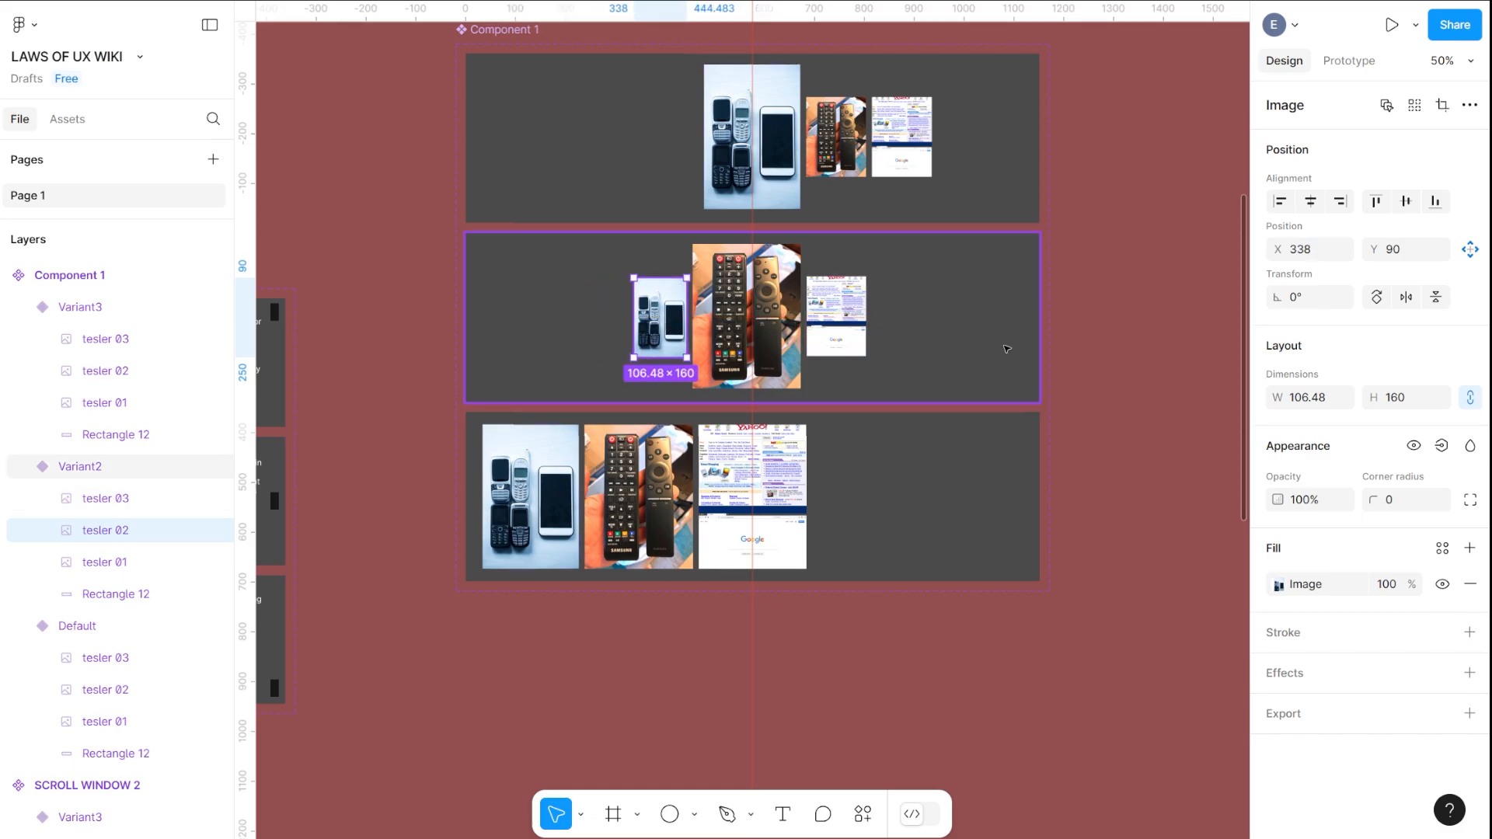
# Set the third variant's phones and remotes pictures to a height of 160 and move them down to the variant's vertical centre
pyautogui.click(762, 439)
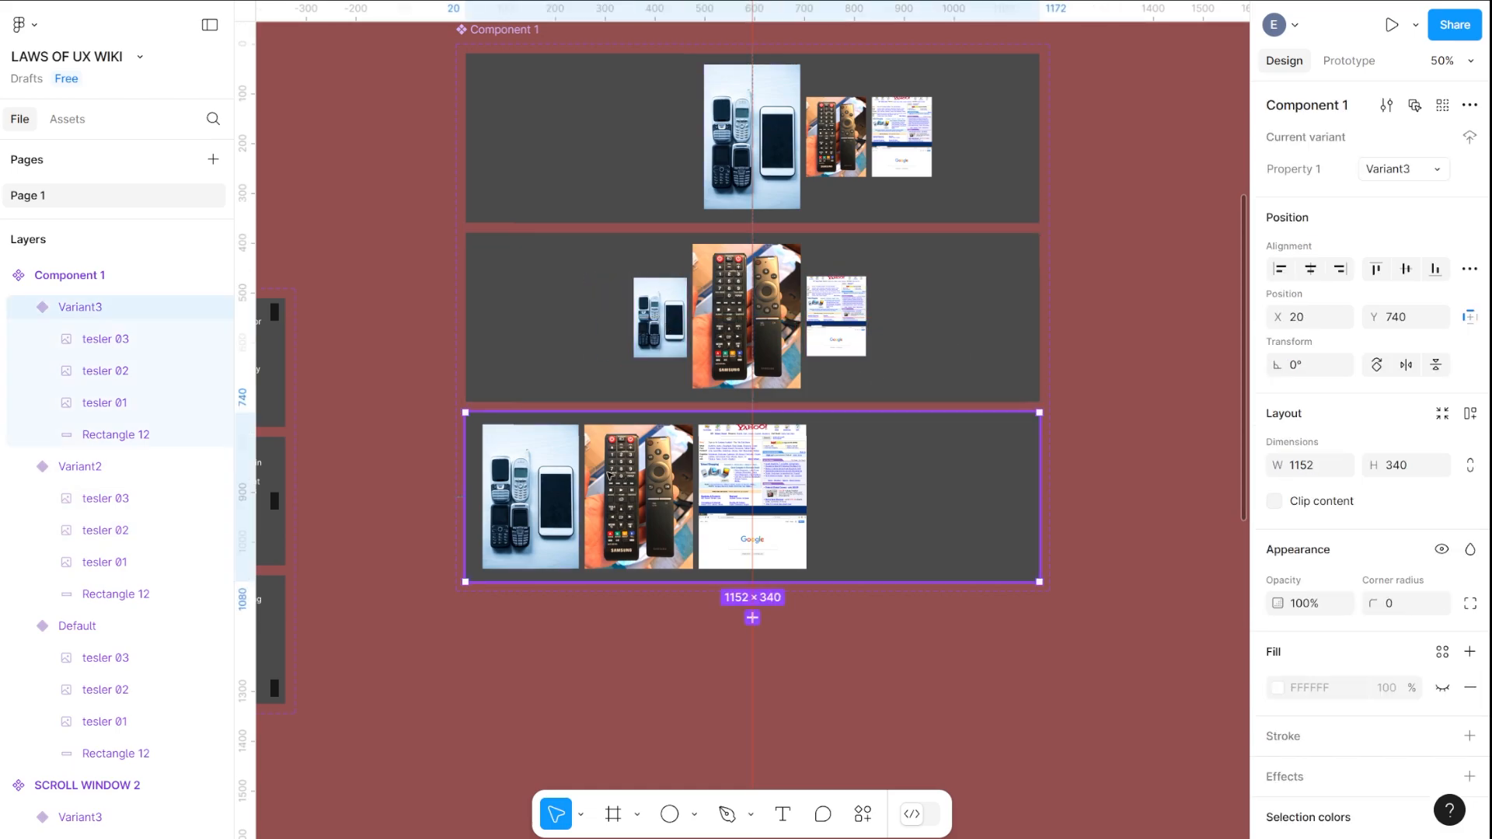
pyautogui.click(610, 476)
pyautogui.keyDown('shift'); pyautogui.click(532, 497); pyautogui.keyUp('shift')
pyautogui.click(1399, 397)
pyautogui.write('160')
pyautogui.press('Return')
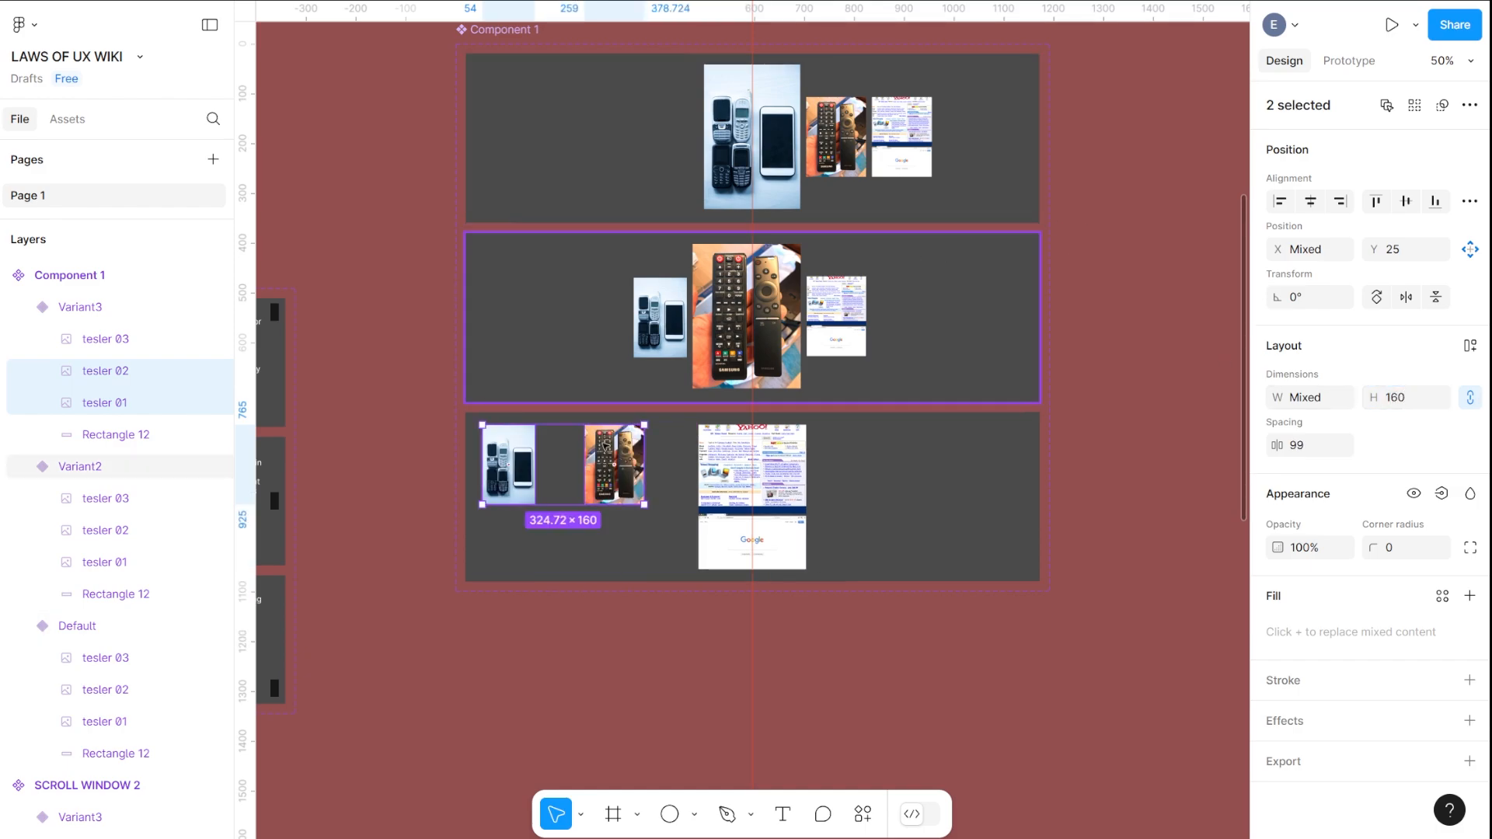
pyautogui.moveTo(625, 456); pyautogui.dragTo(627, 483)
# Try to set the spacing between all three images of the third variant to 12
pyautogui.keyDown('shift'); pyautogui.click(786, 544); pyautogui.keyUp('shift')
pyautogui.click(1325, 447)
pyautogui.write('12')
pyautogui.press('Return')
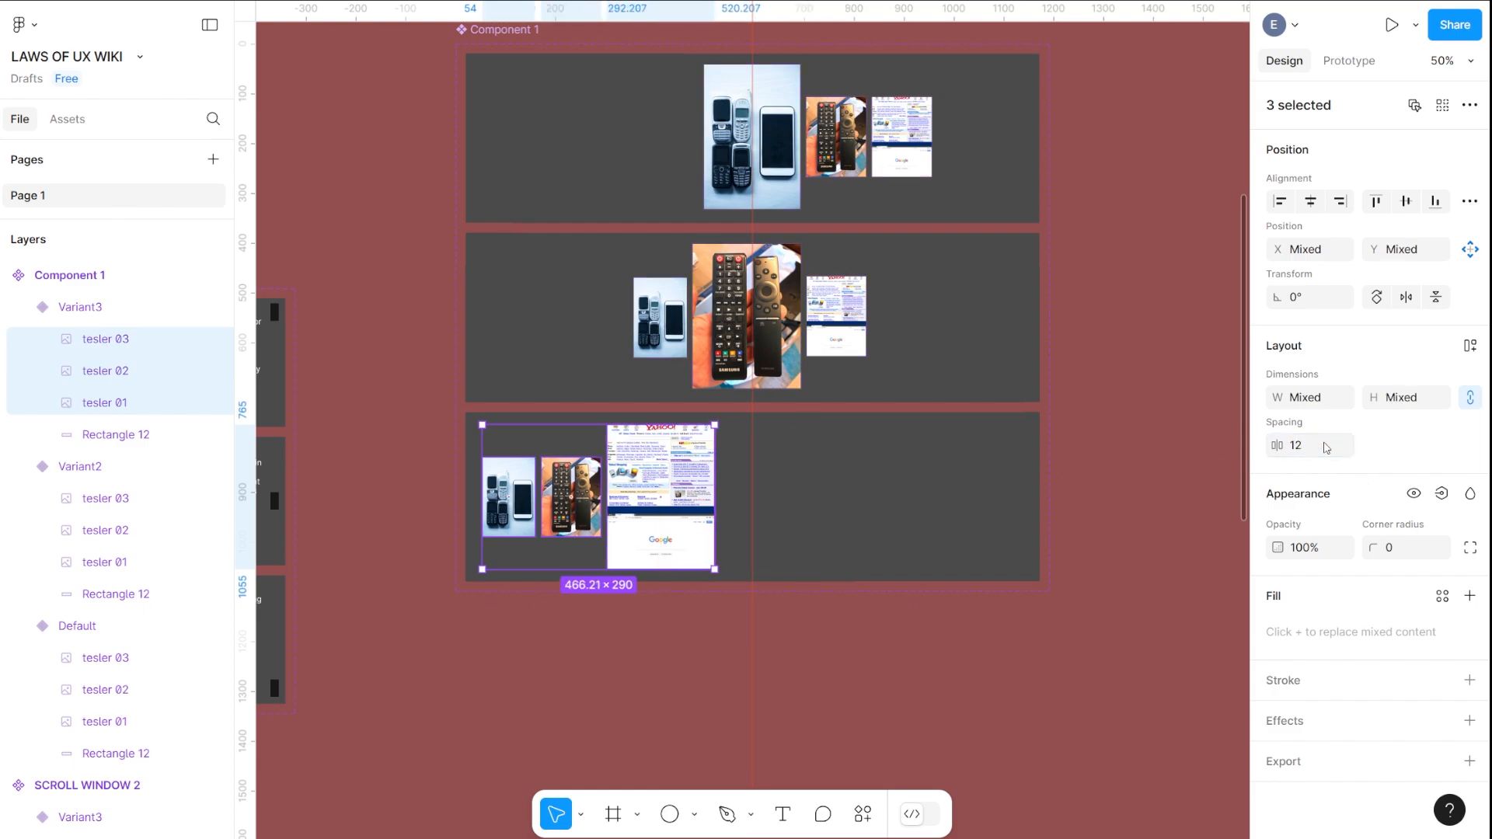
pyautogui.hotkey('ctrl', 'z')
# Move the third variant's remotes picture next to the Yahoo and Google picture, leaving a gap of about 13
pyautogui.click(628, 492)
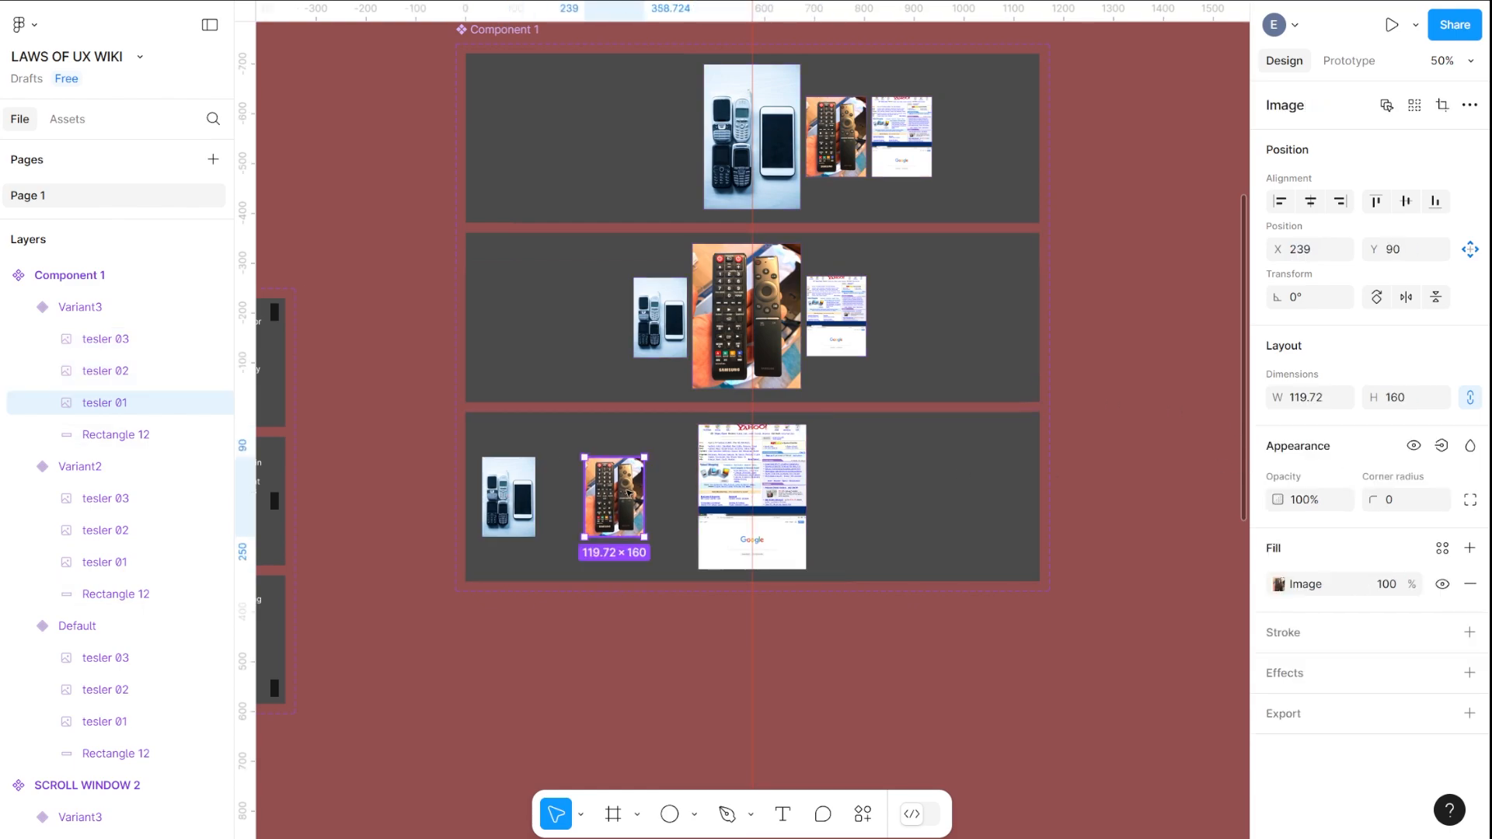
pyautogui.moveTo(618, 493); pyautogui.dragTo(666, 493)
pyautogui.keyDown('shift'); pyautogui.click(723, 486); pyautogui.keyUp('shift')
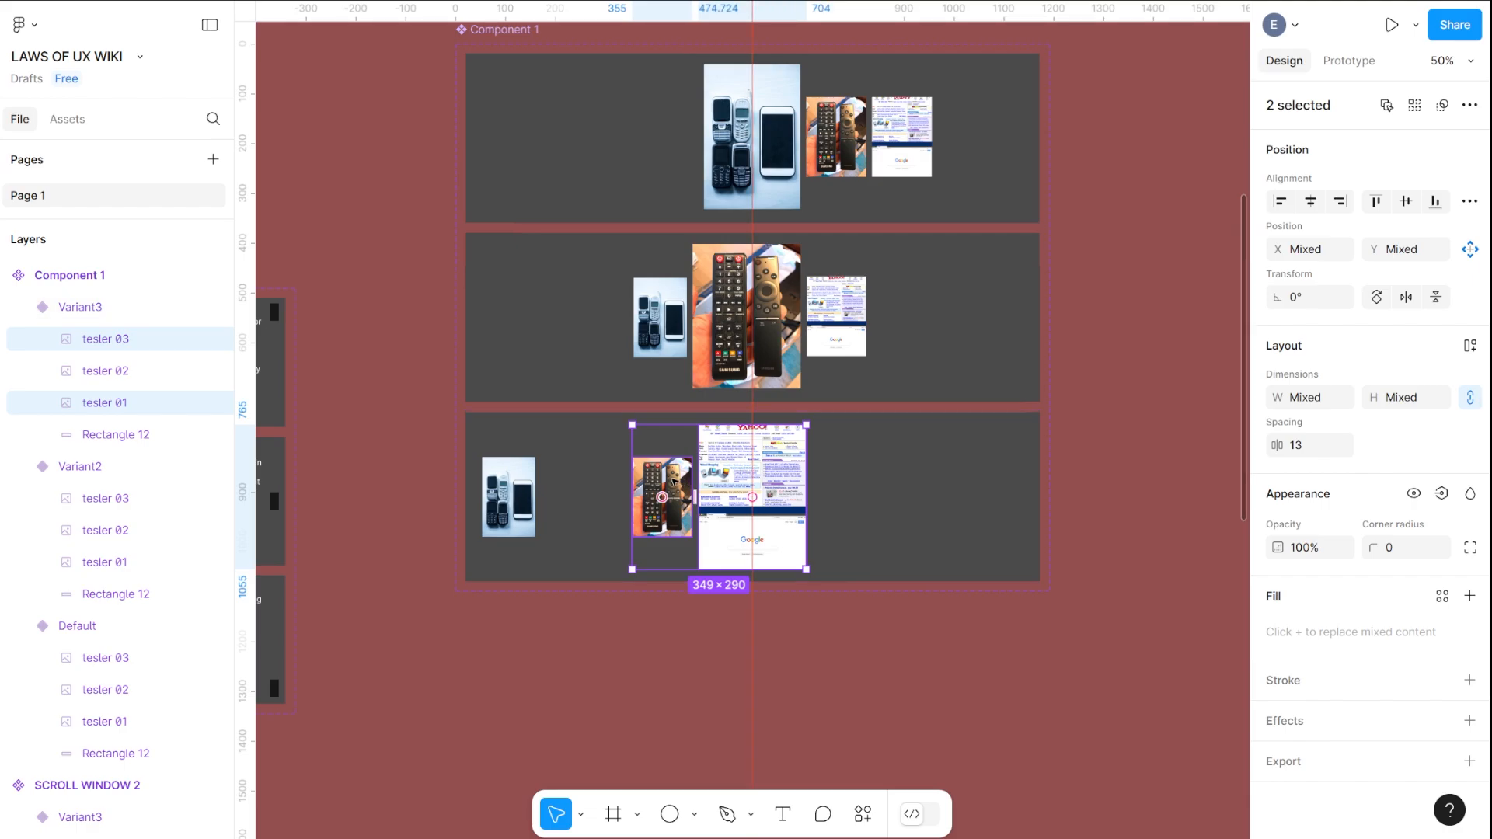
# Set the spacing between the third variant's phones and remotes pictures to 12 and place the pair just left of the Yahoo and Google picture
pyautogui.click(512, 485)
pyautogui.keyDown('shift'); pyautogui.click(678, 484); pyautogui.keyUp('shift')
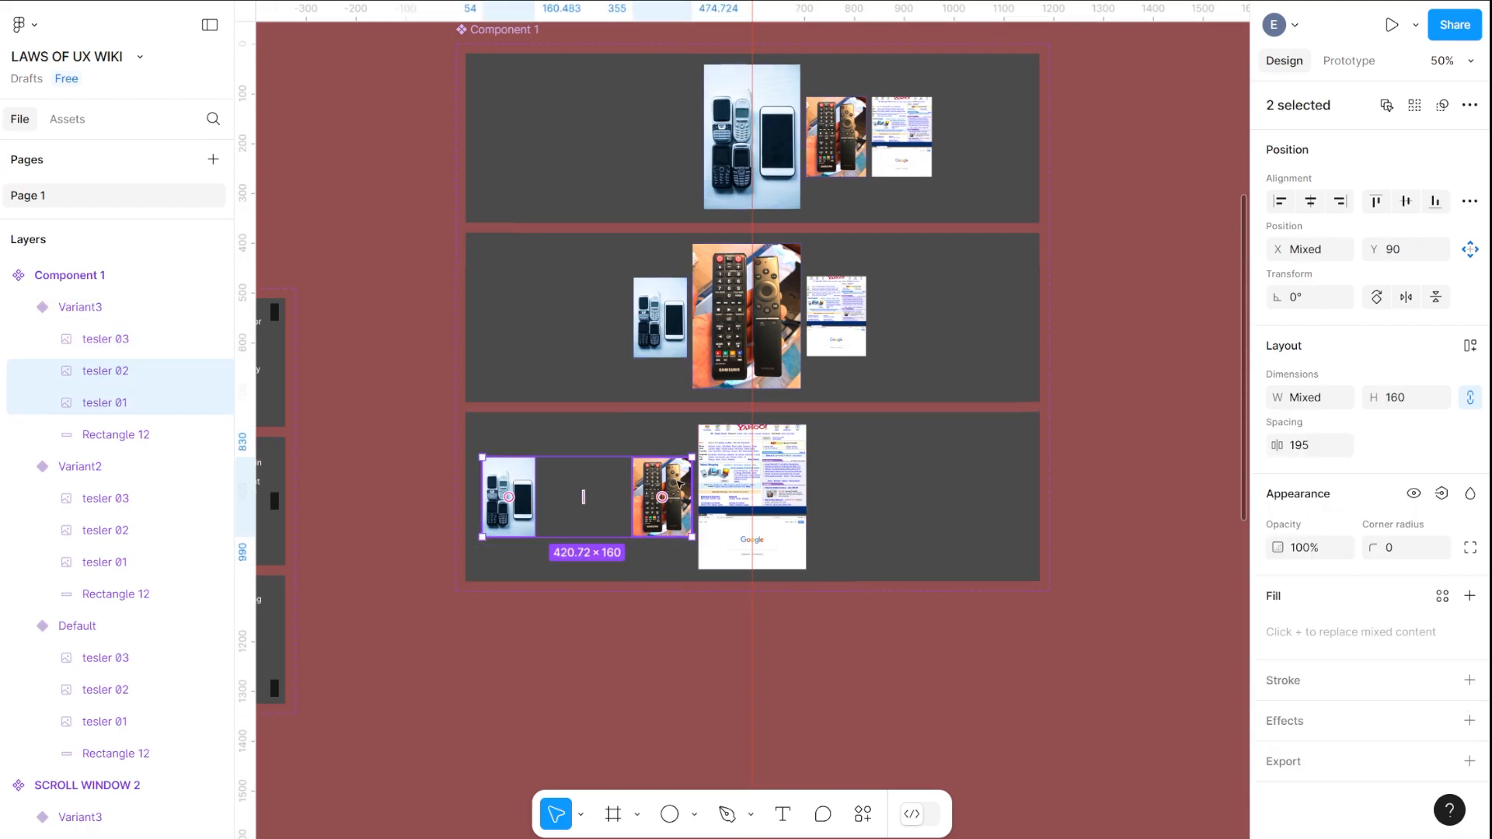
pyautogui.click(1310, 451)
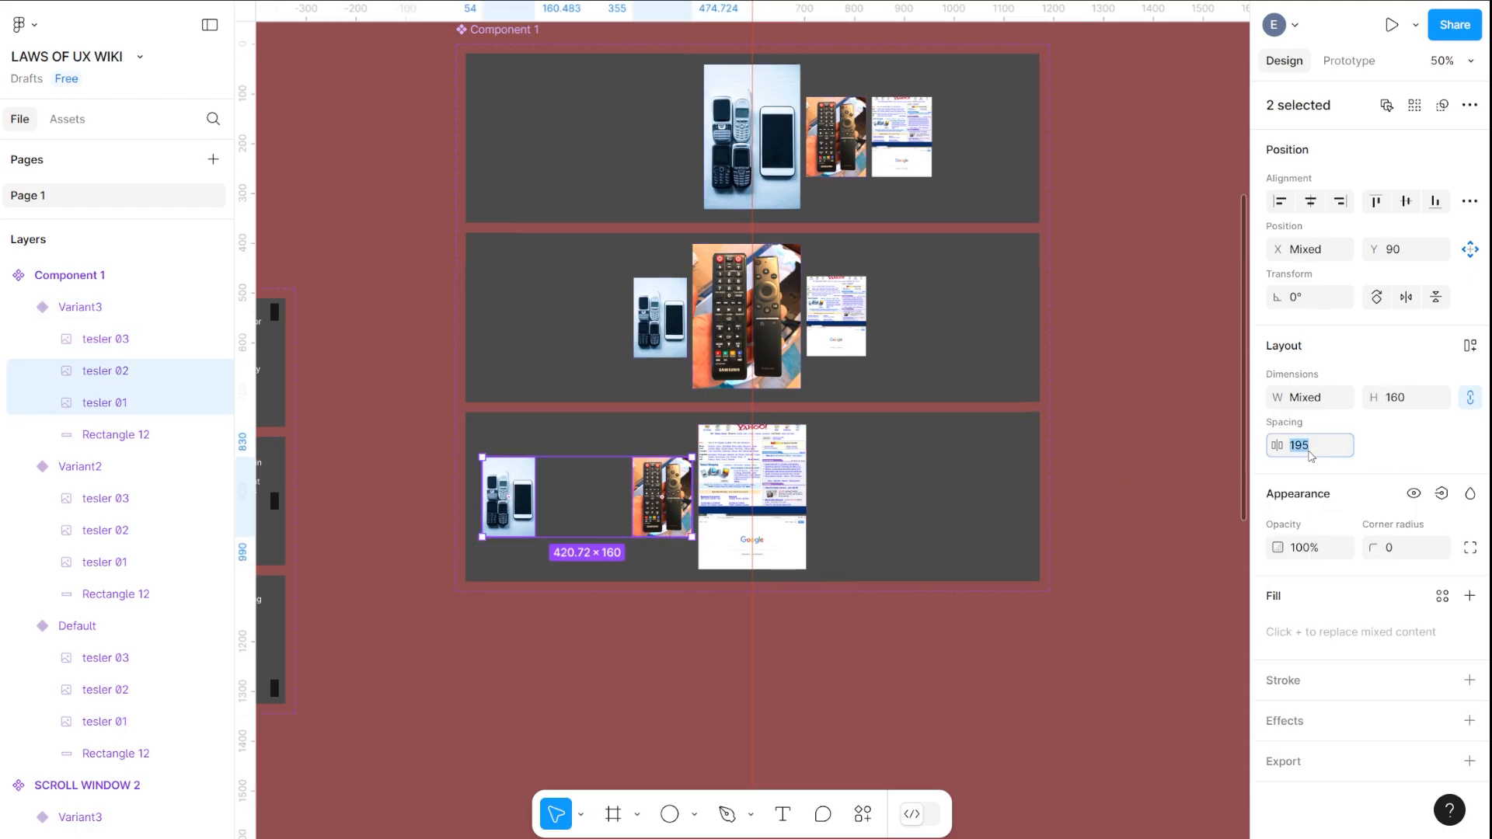
pyautogui.write('12')
pyautogui.press('Return')
pyautogui.moveTo(574, 478); pyautogui.dragTo(665, 476)
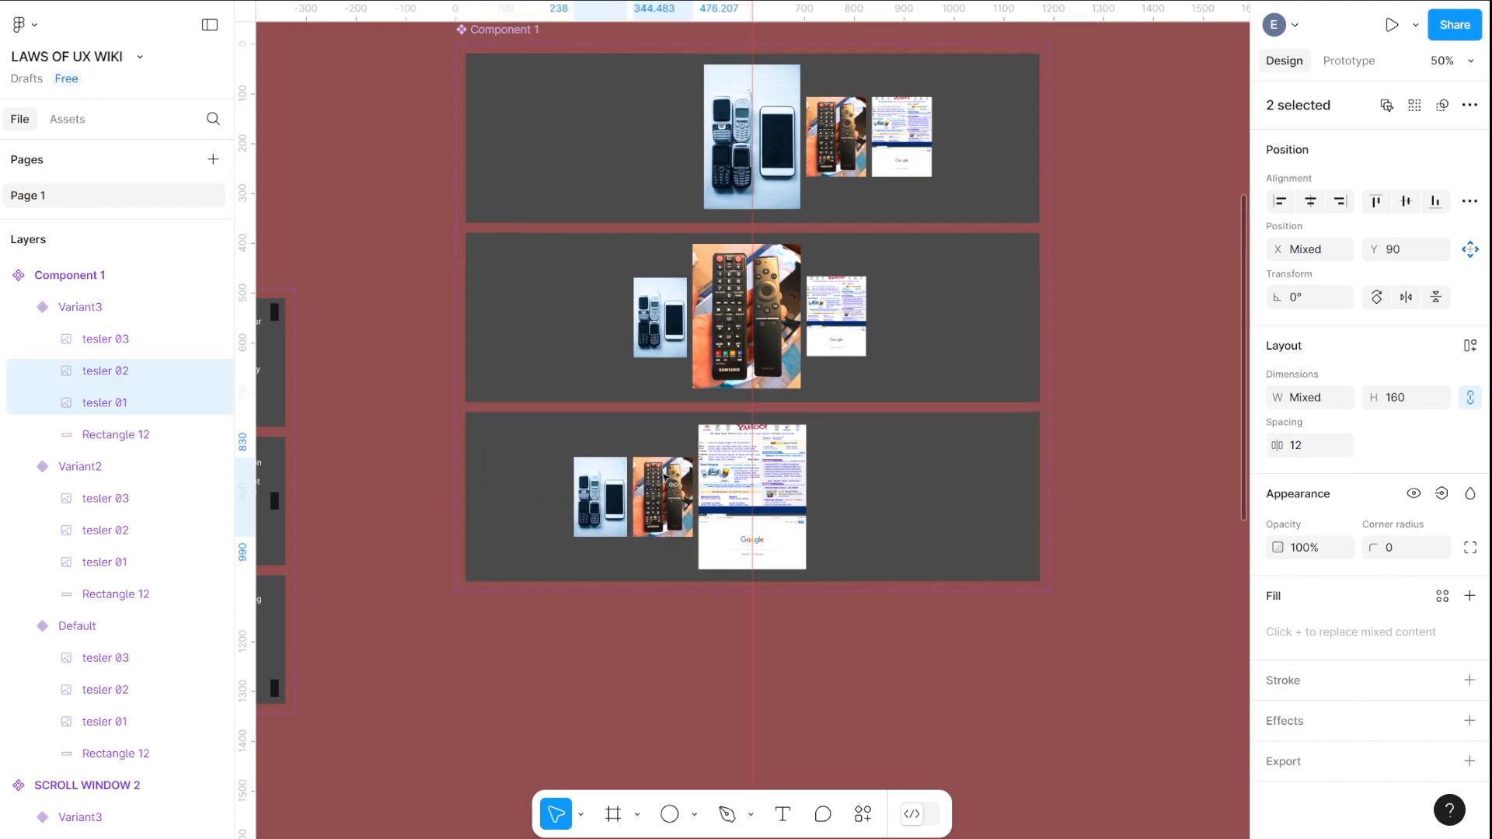
# Inspect the gaps between the third variant's three images up close, and deselect everything
pyautogui.scroll(10, 742, 426)
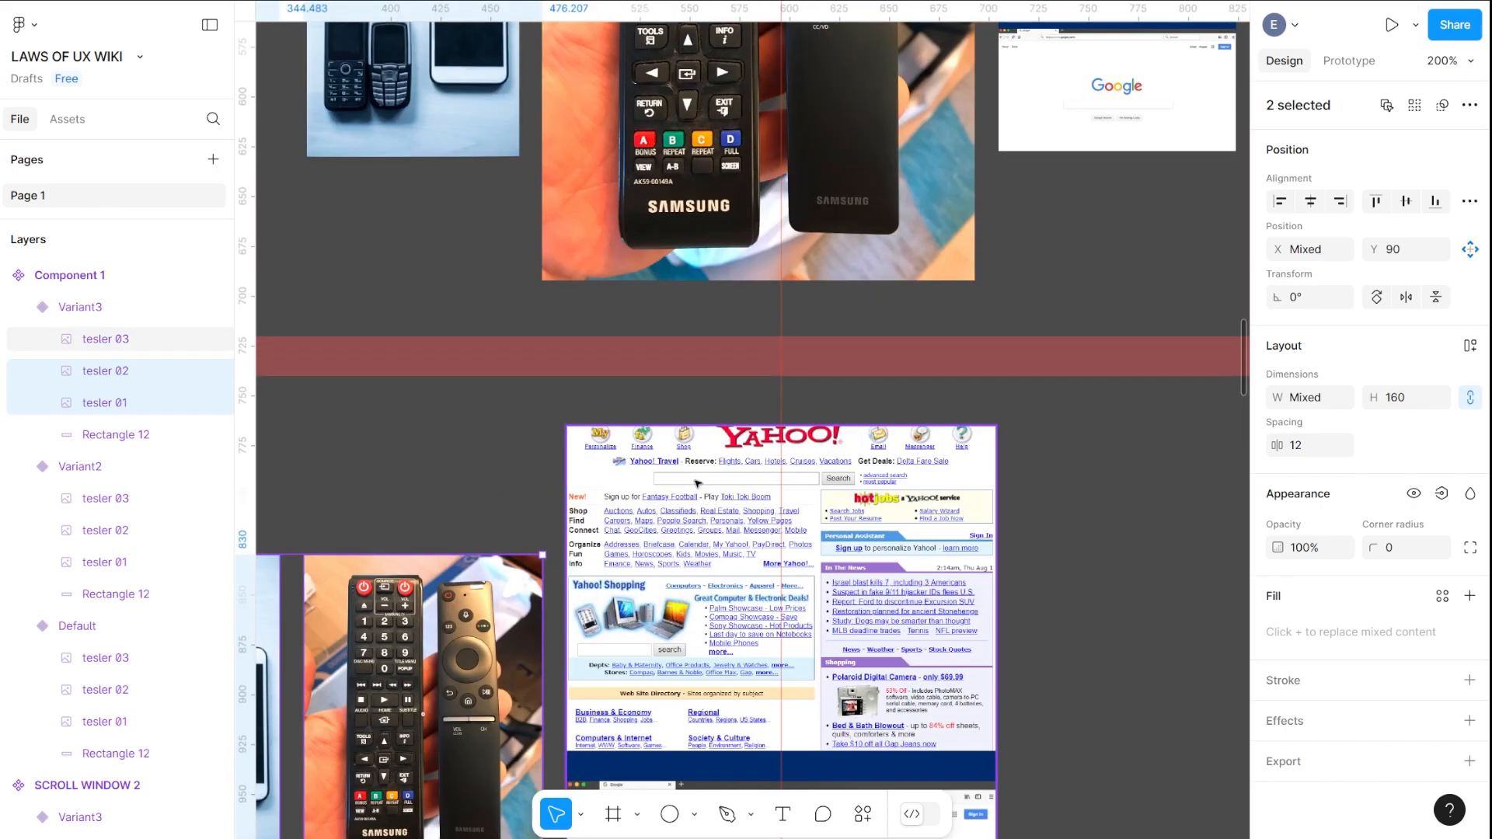
pyautogui.hscroll(-3, 622, 443)
pyautogui.scroll(-1, 621, 443)
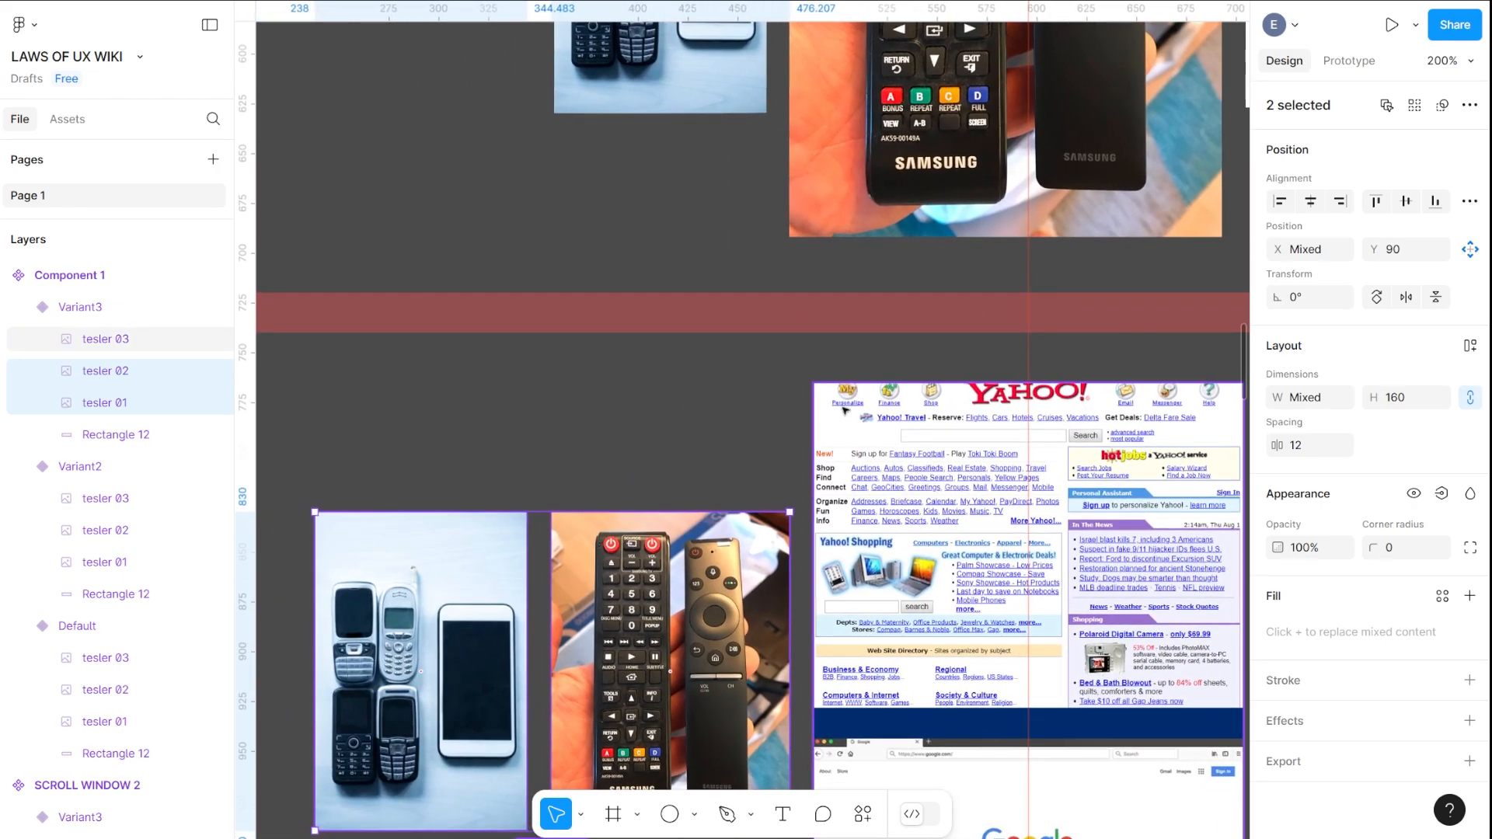
pyautogui.scroll(-2, 836, 426)
pyautogui.scroll(-2, 836, 428)
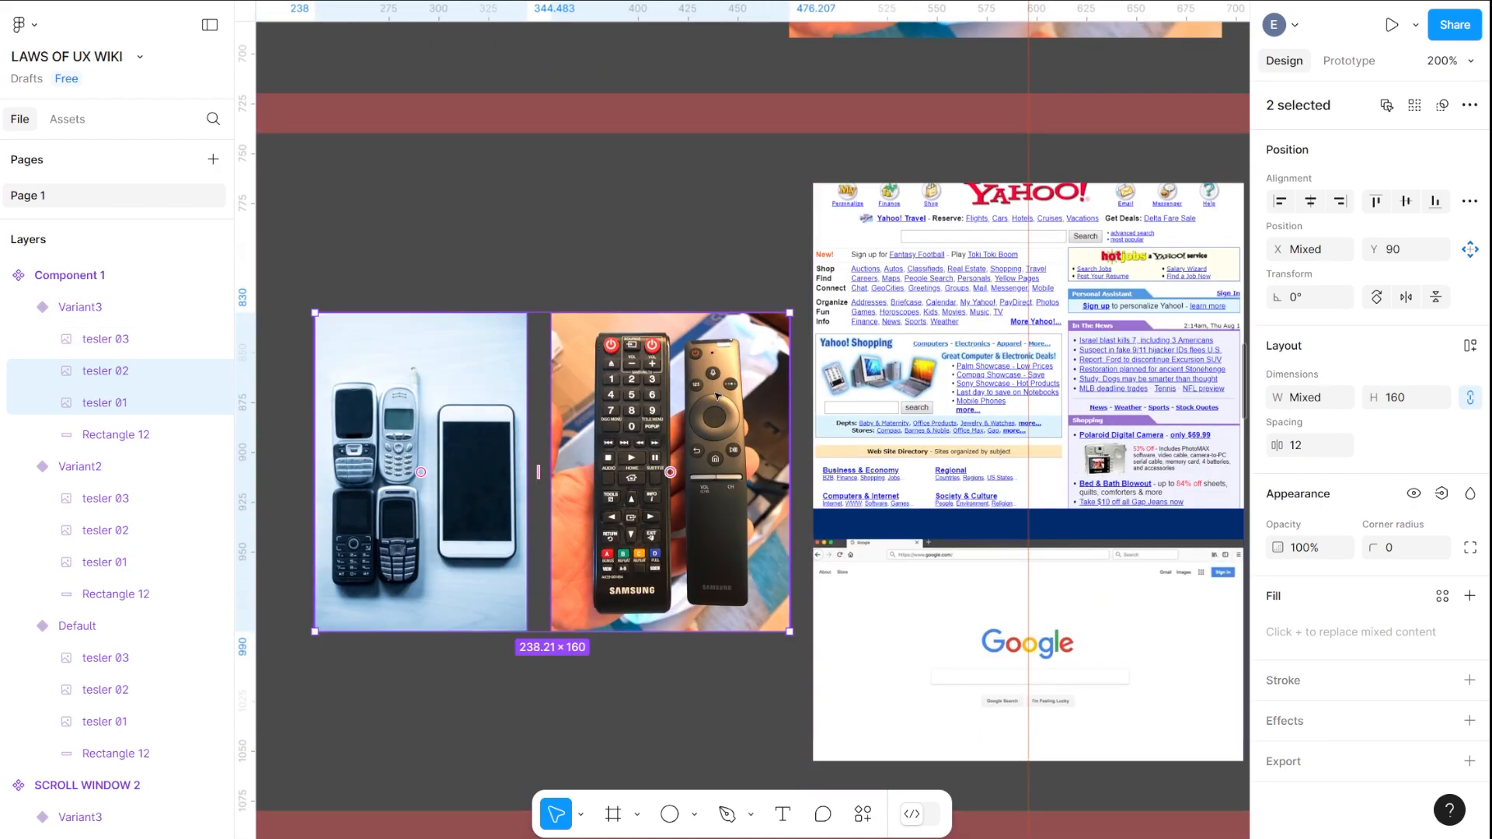
pyautogui.click(757, 420)
pyautogui.keyDown('shift'); pyautogui.click(885, 387); pyautogui.keyUp('shift')
pyautogui.click(493, 367)
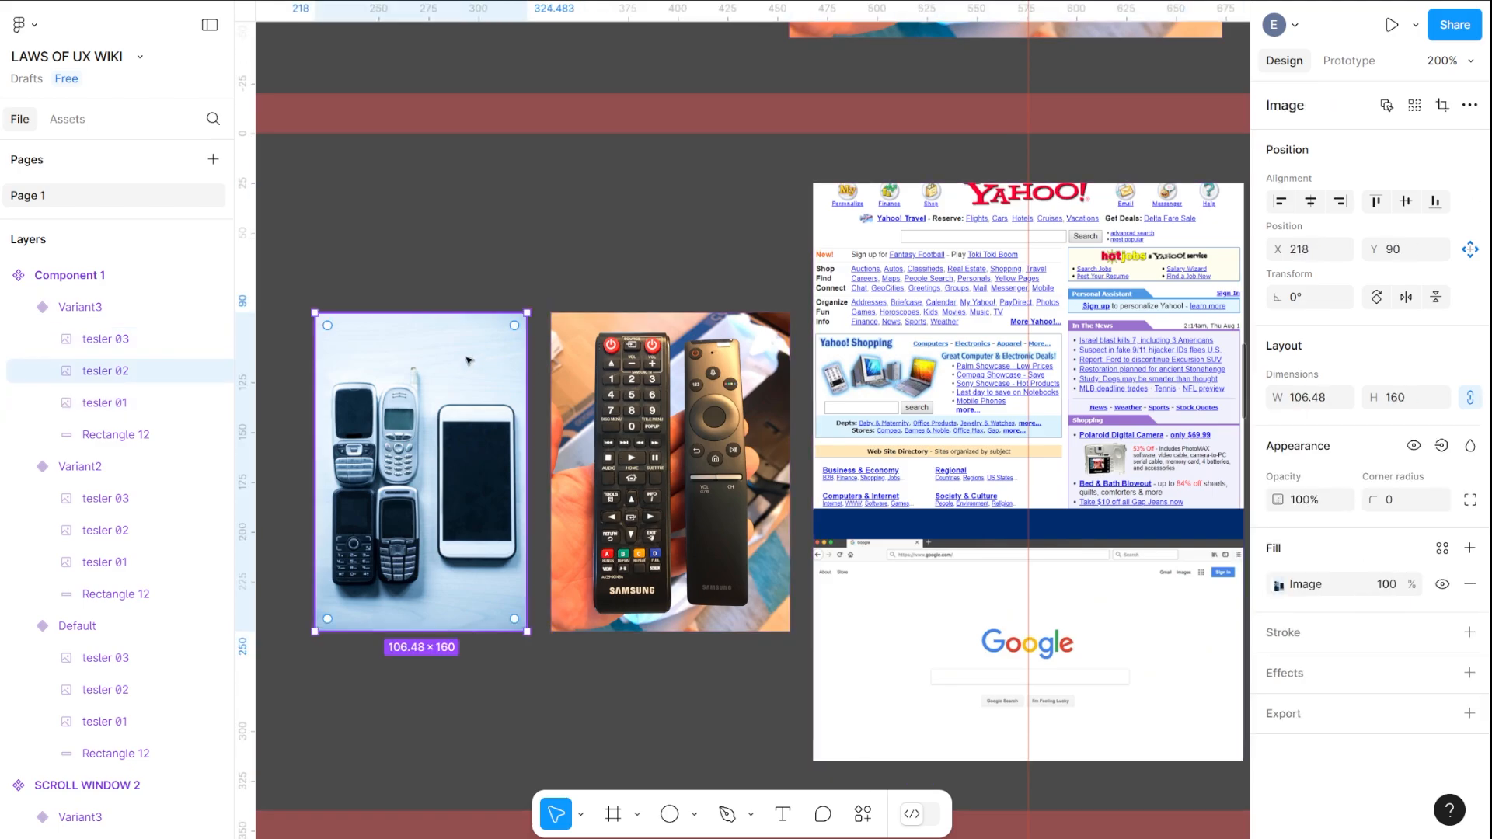
pyautogui.press('-')
pyautogui.press('-')
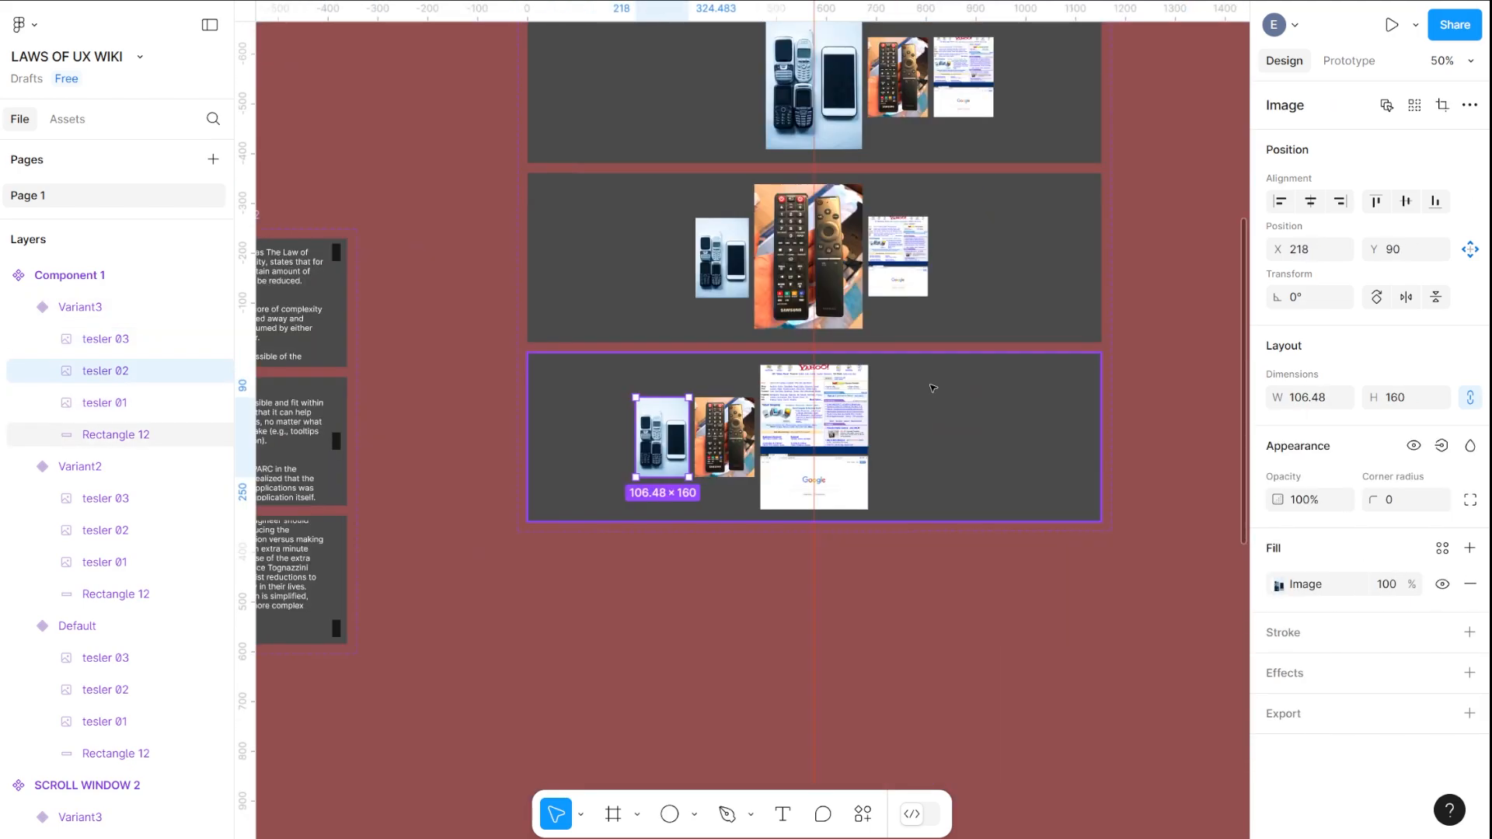
pyautogui.moveTo(1040, 365); pyautogui.dragTo(959, 477)
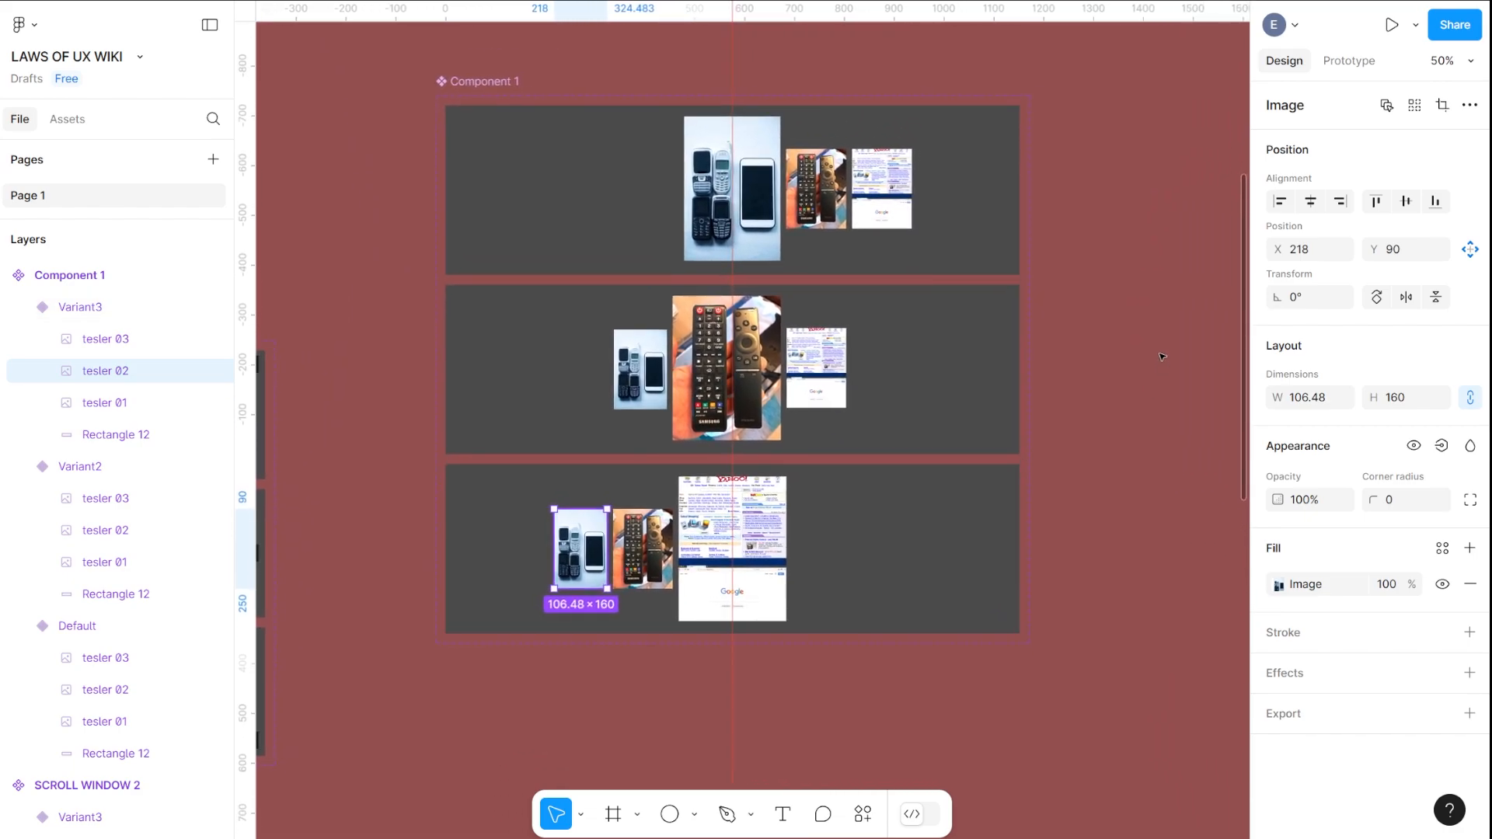
pyautogui.click(1156, 338)
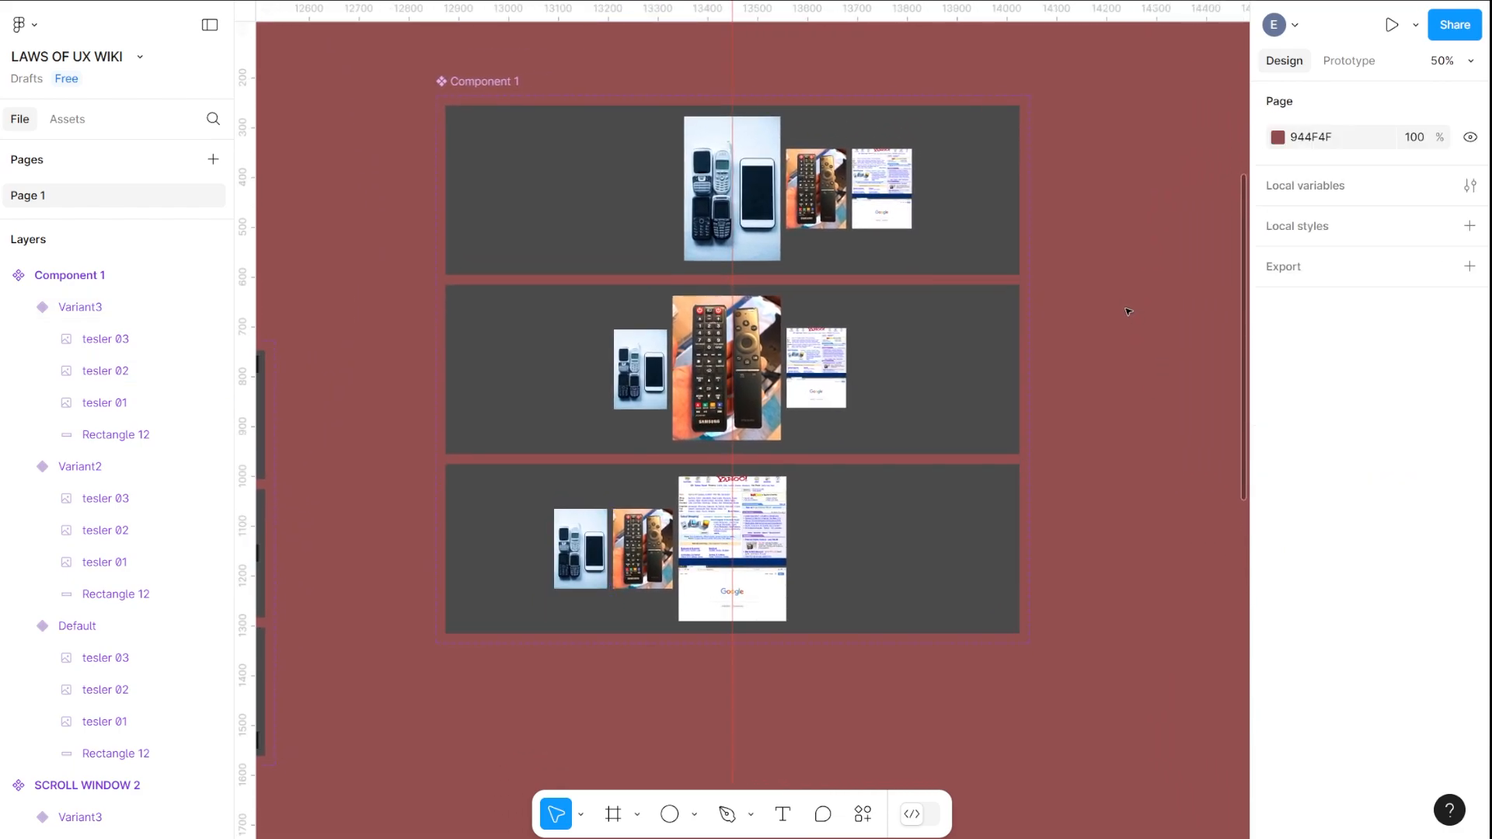
# Give the default variant's large phones picture an on-drag interaction that changes to Variant2
pyautogui.moveTo(526, 303); pyautogui.dragTo(586, 320)
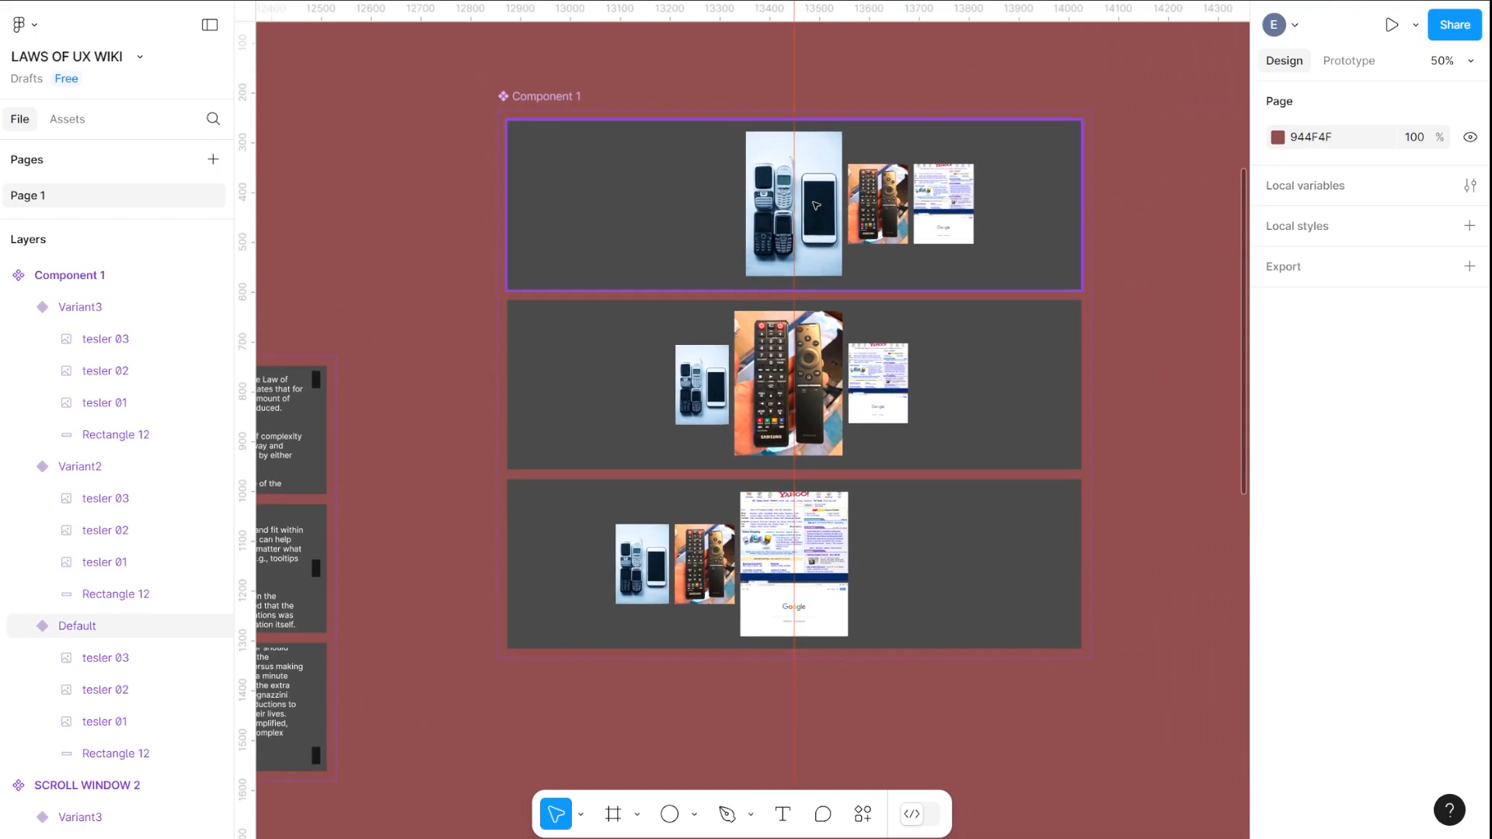
pyautogui.doubleClick(816, 206)
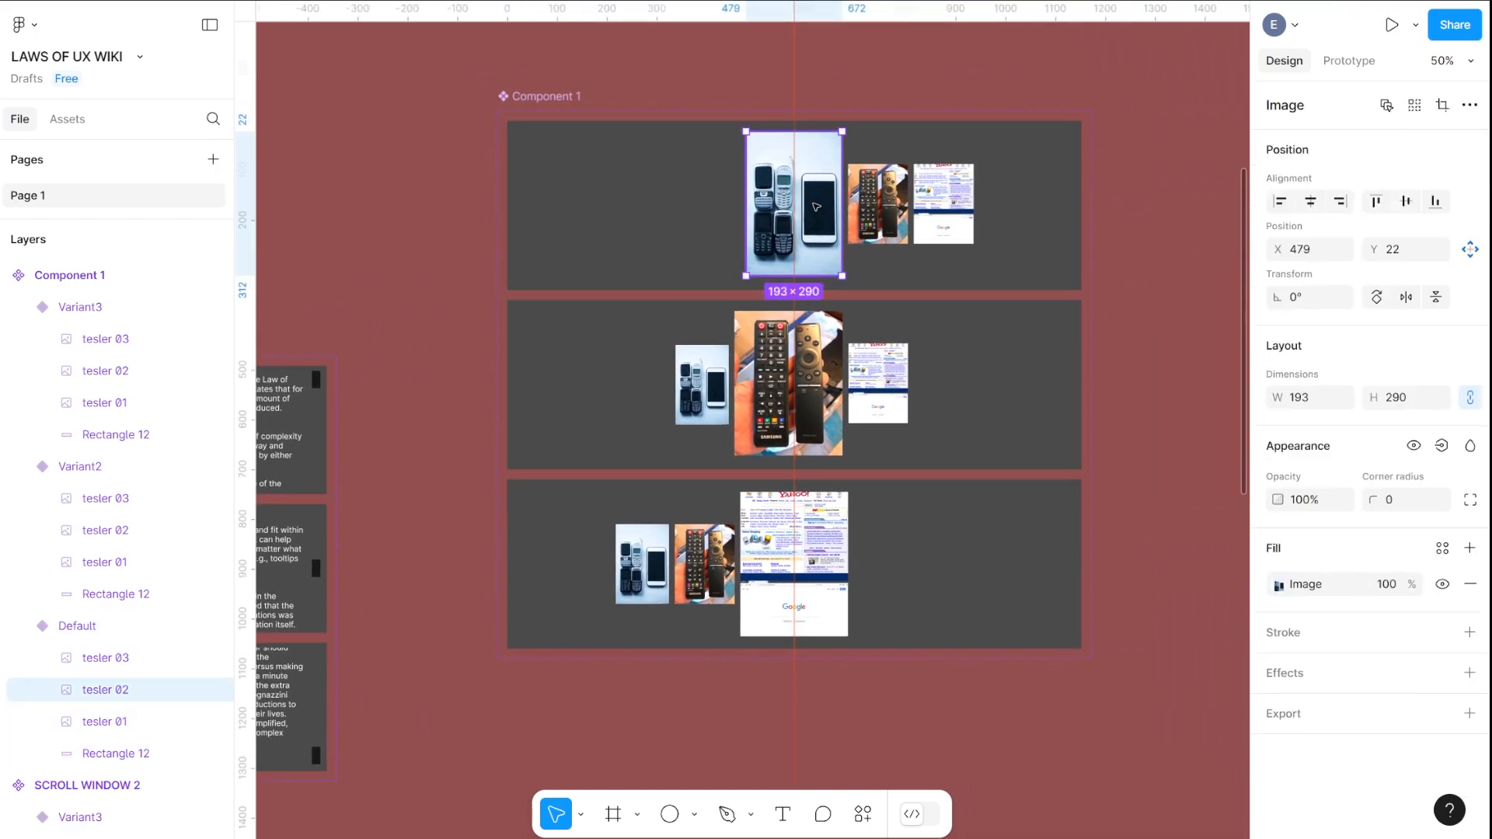
pyautogui.click(1349, 62)
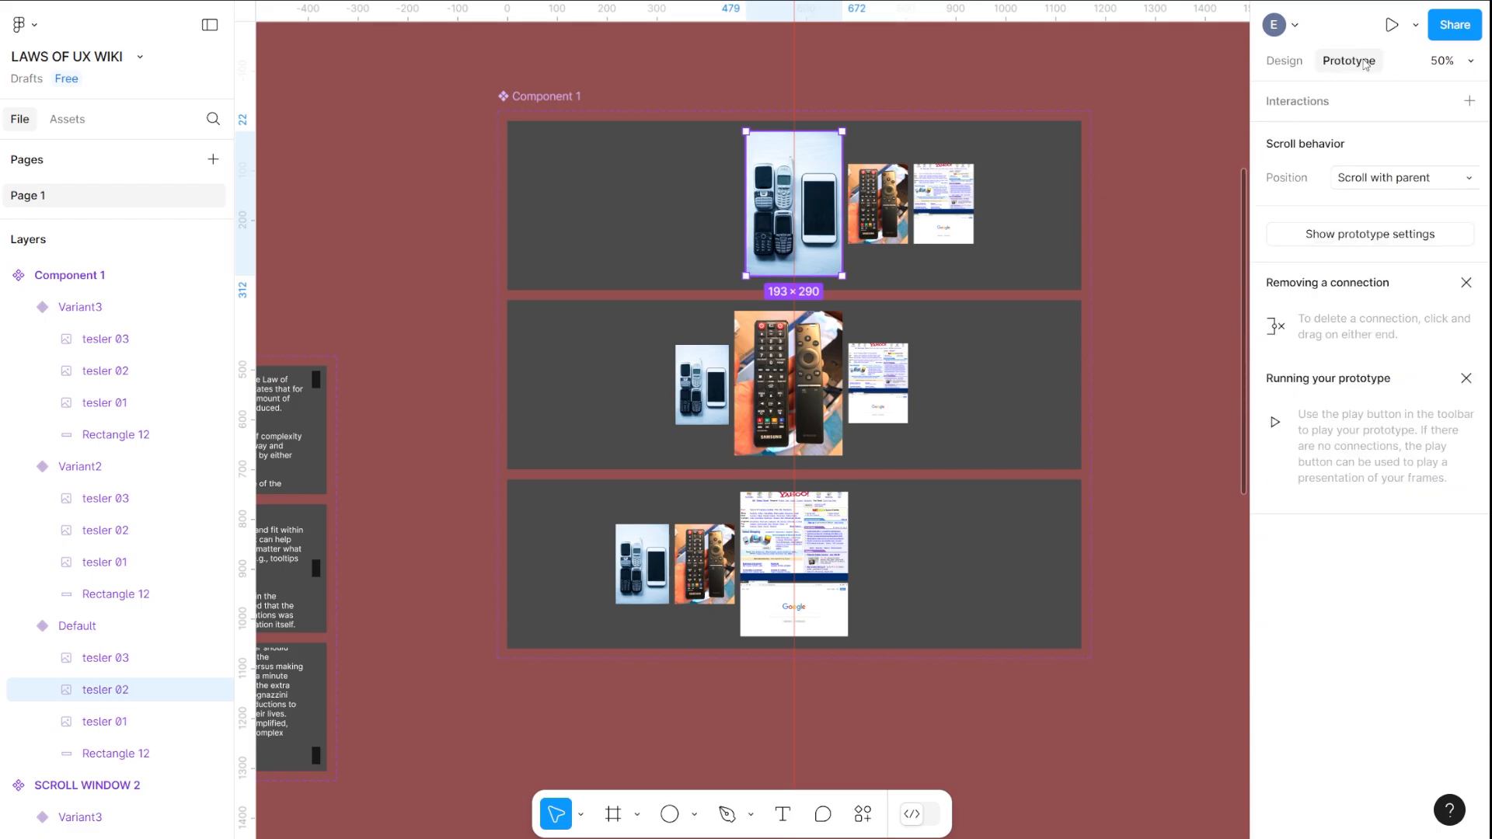
pyautogui.click(1469, 101)
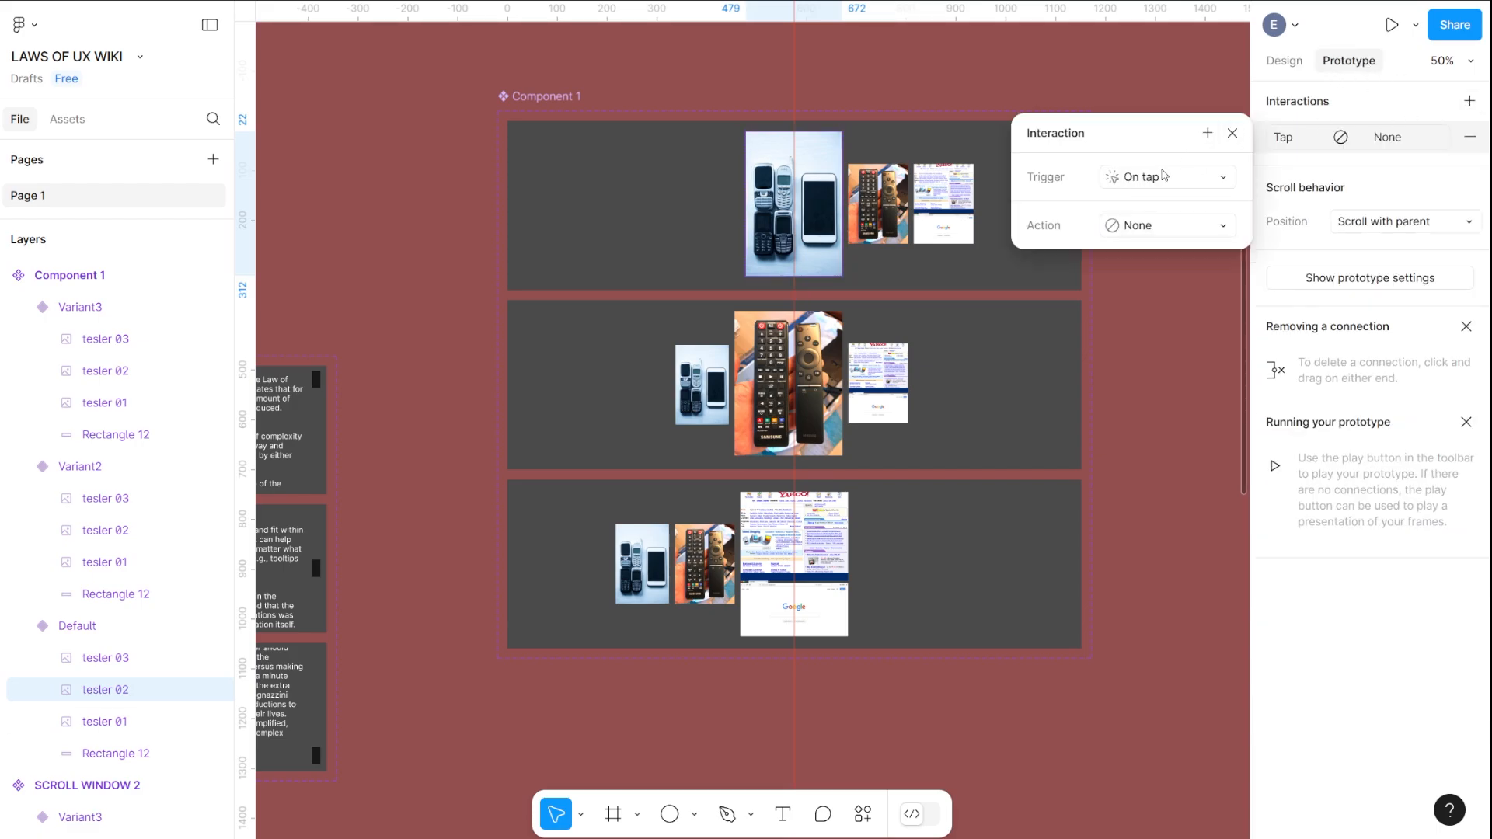
pyautogui.click(1163, 176)
pyautogui.click(1164, 200)
pyautogui.click(1157, 225)
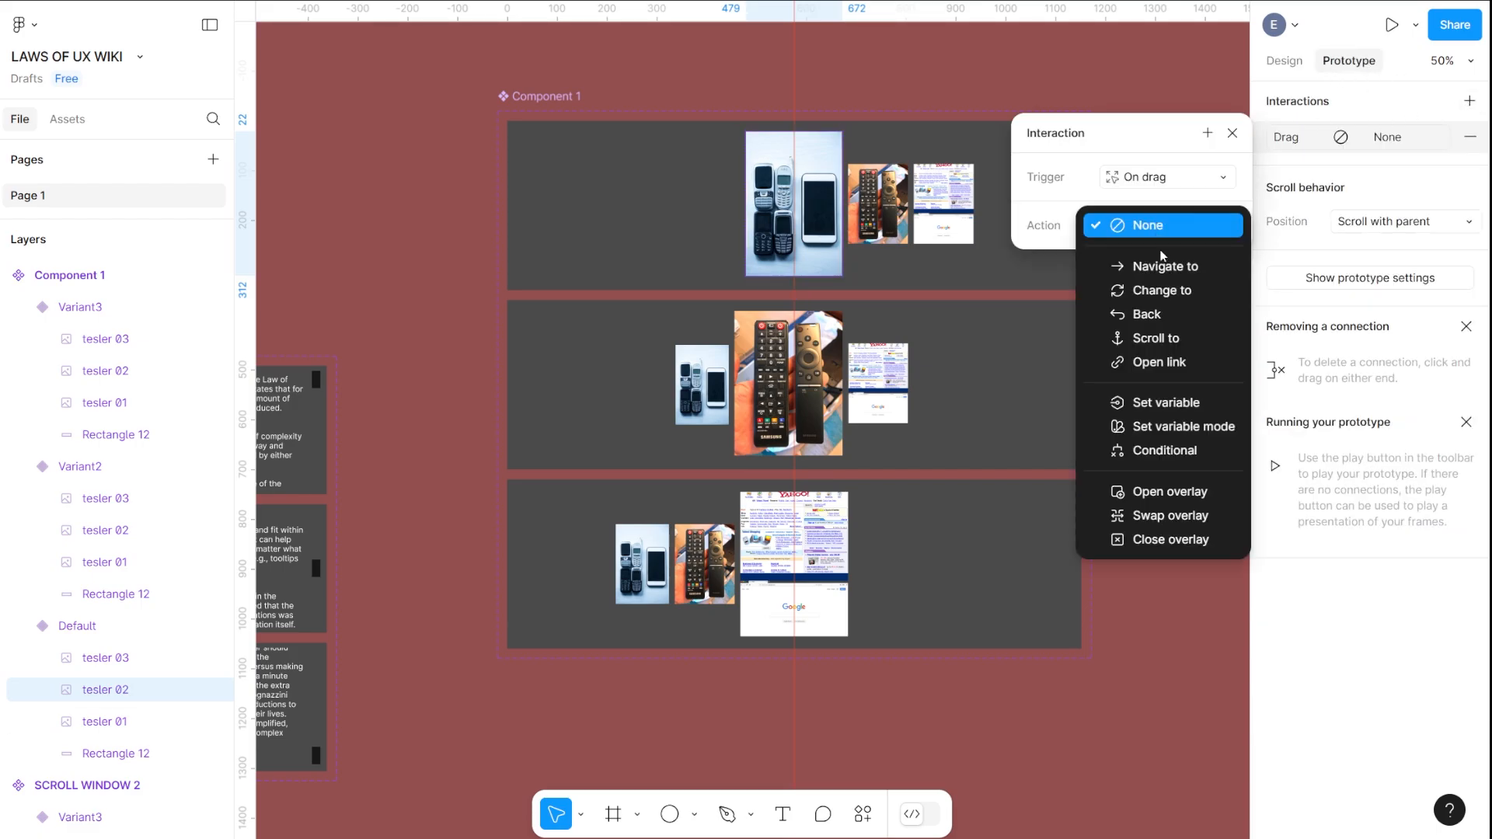
pyautogui.click(1164, 290)
pyautogui.click(1157, 259)
pyautogui.click(1162, 281)
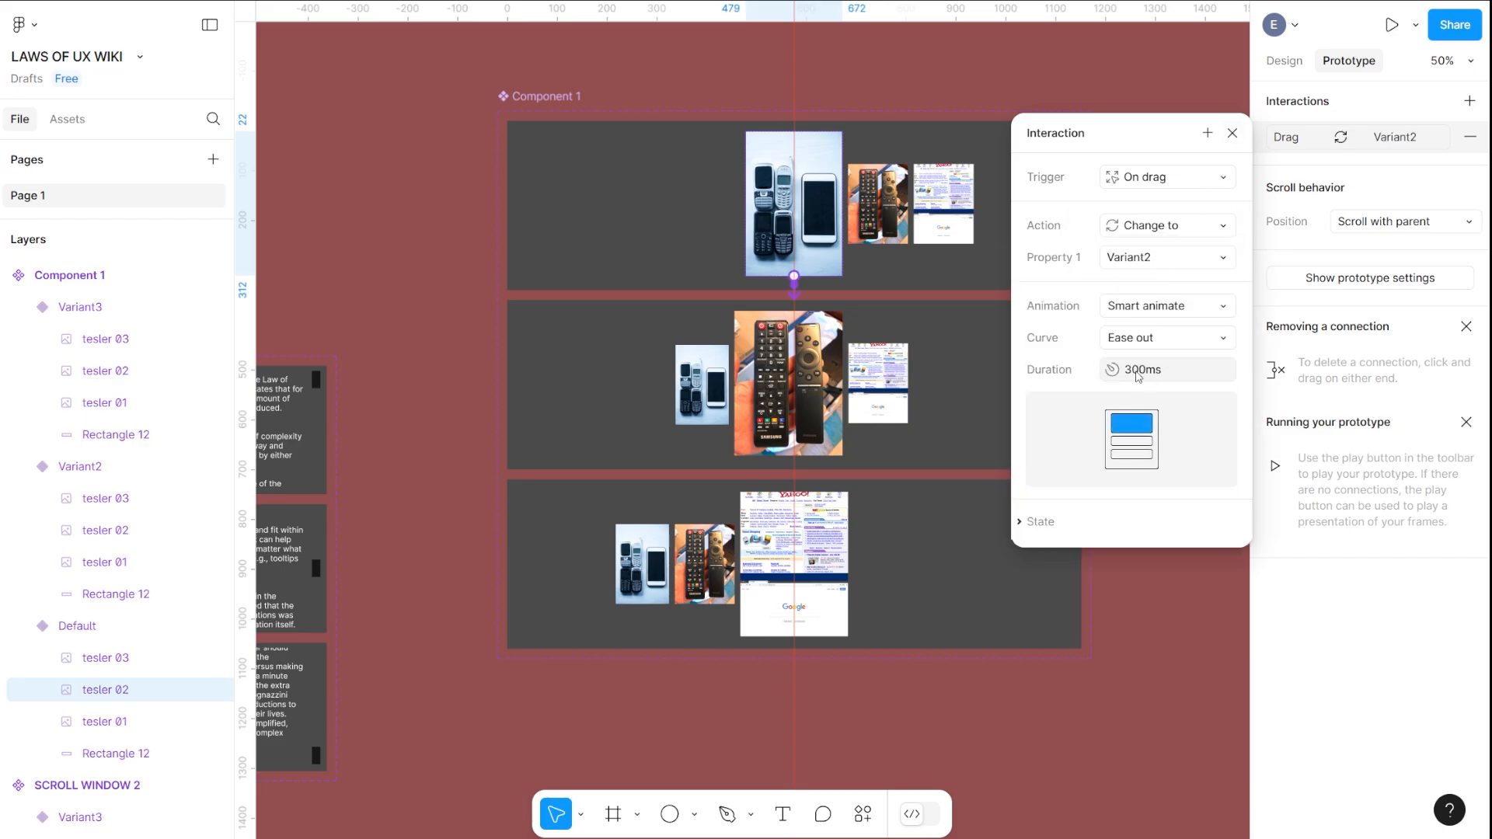
pyautogui.click(1233, 133)
# Give the second variant's large remotes picture an on-drag interaction that changes to Variant3
pyautogui.click(770, 368)
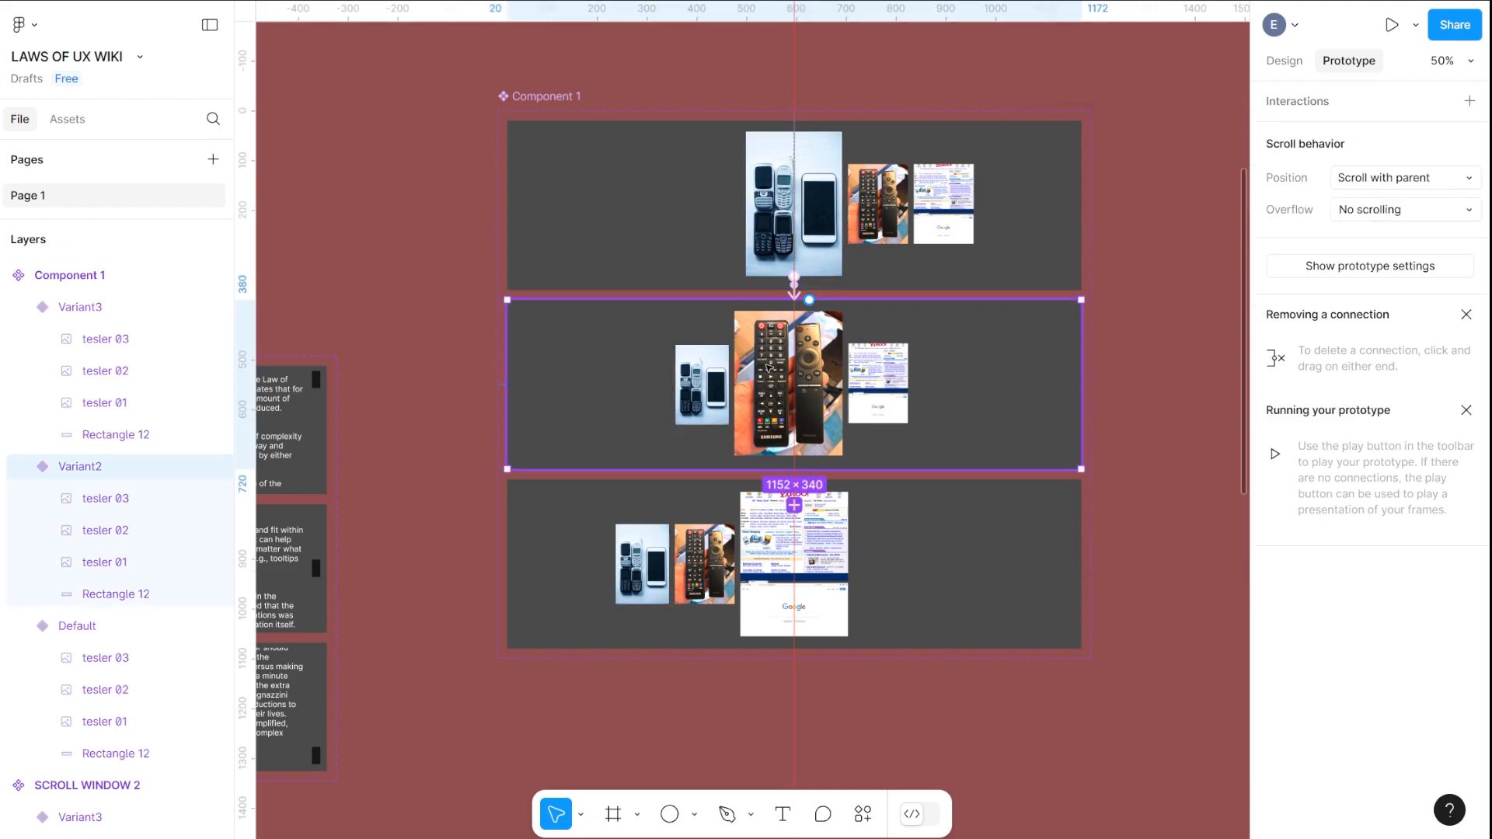
pyautogui.click(770, 367)
pyautogui.click(1470, 101)
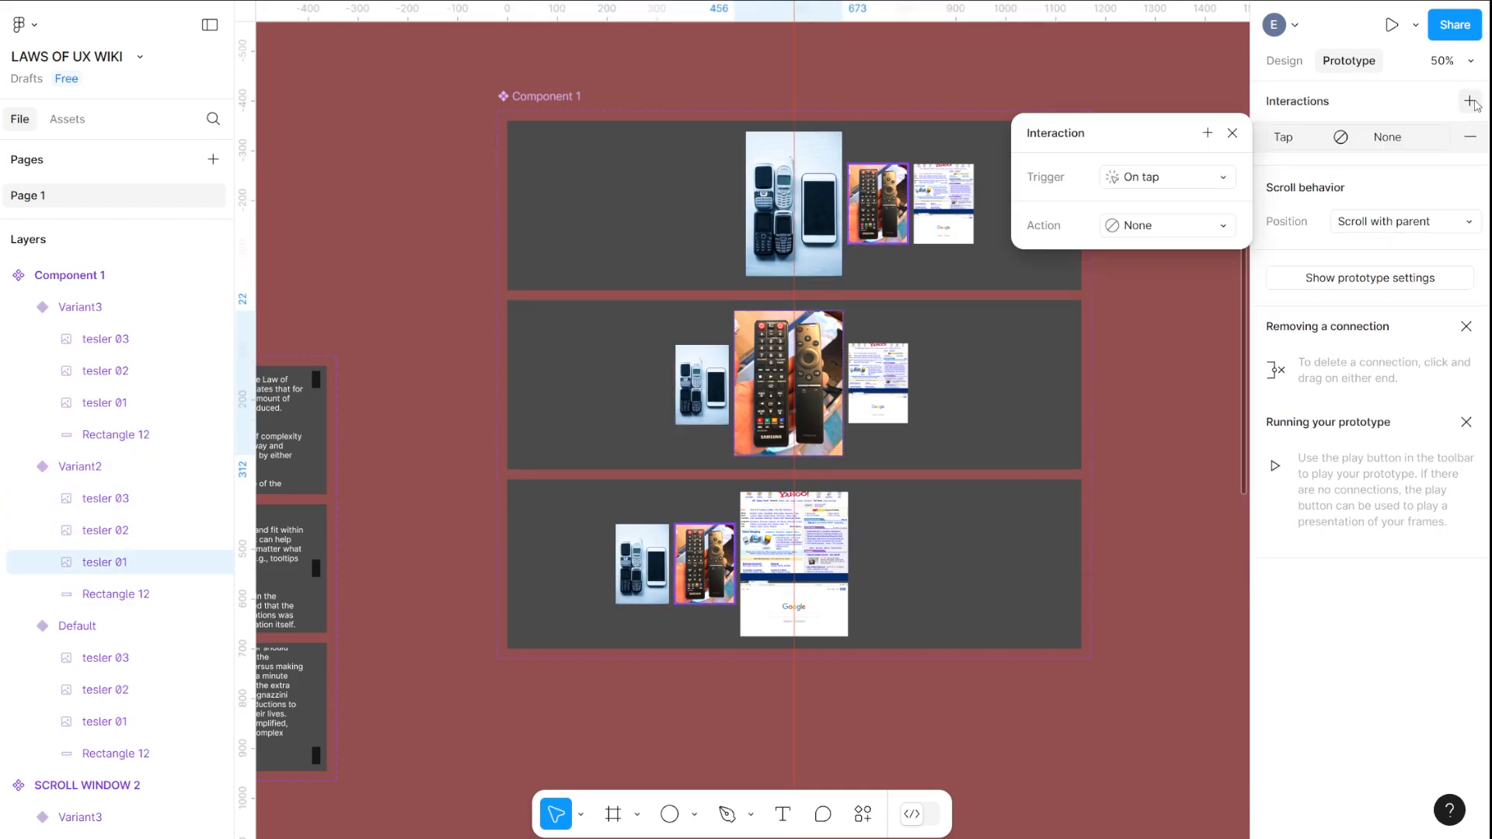
pyautogui.click(1125, 177)
pyautogui.click(1146, 200)
pyautogui.click(1133, 230)
pyautogui.click(1159, 291)
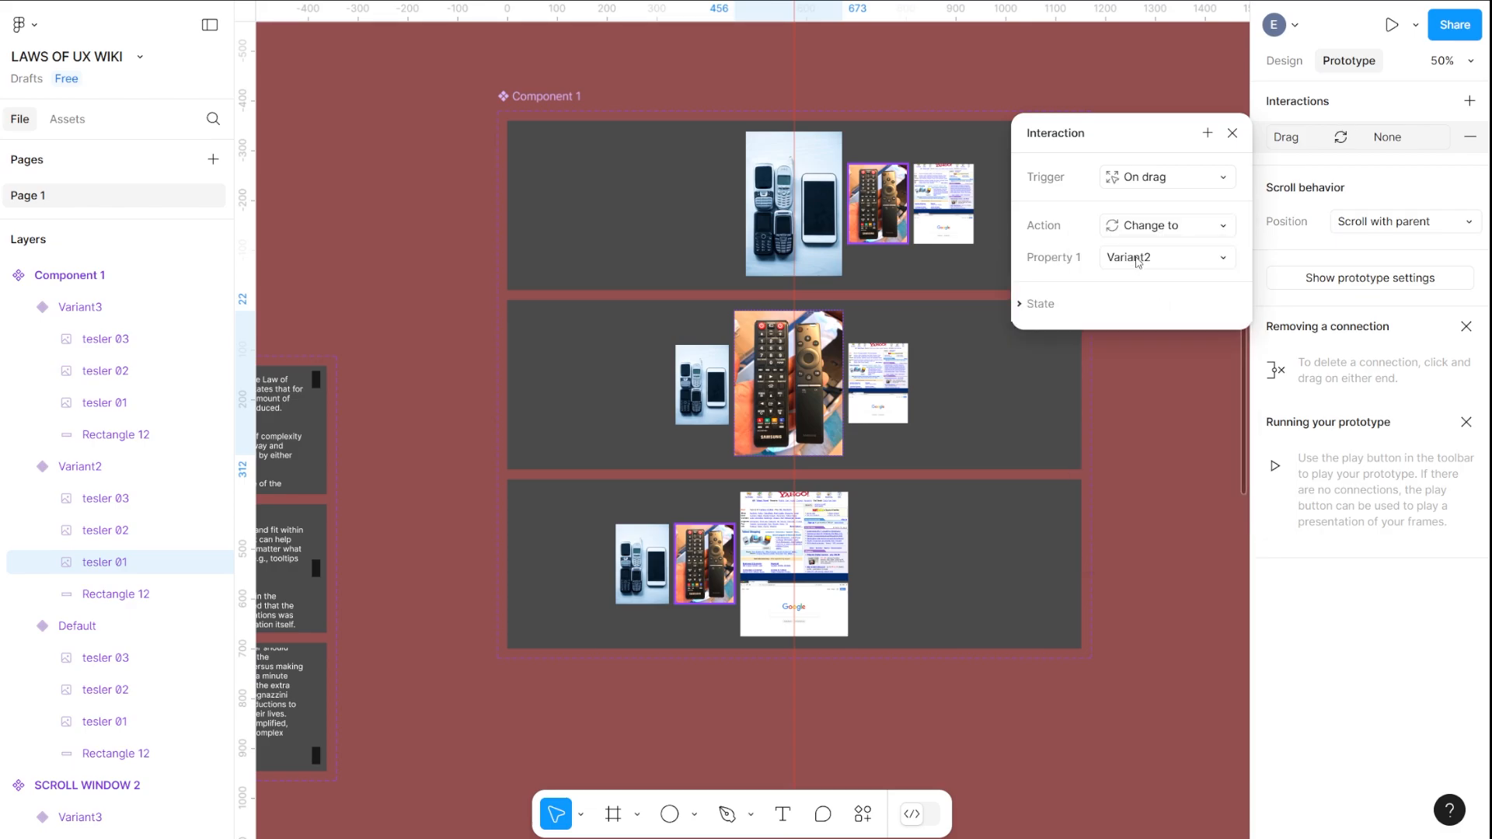
pyautogui.click(1137, 262)
pyautogui.click(1151, 281)
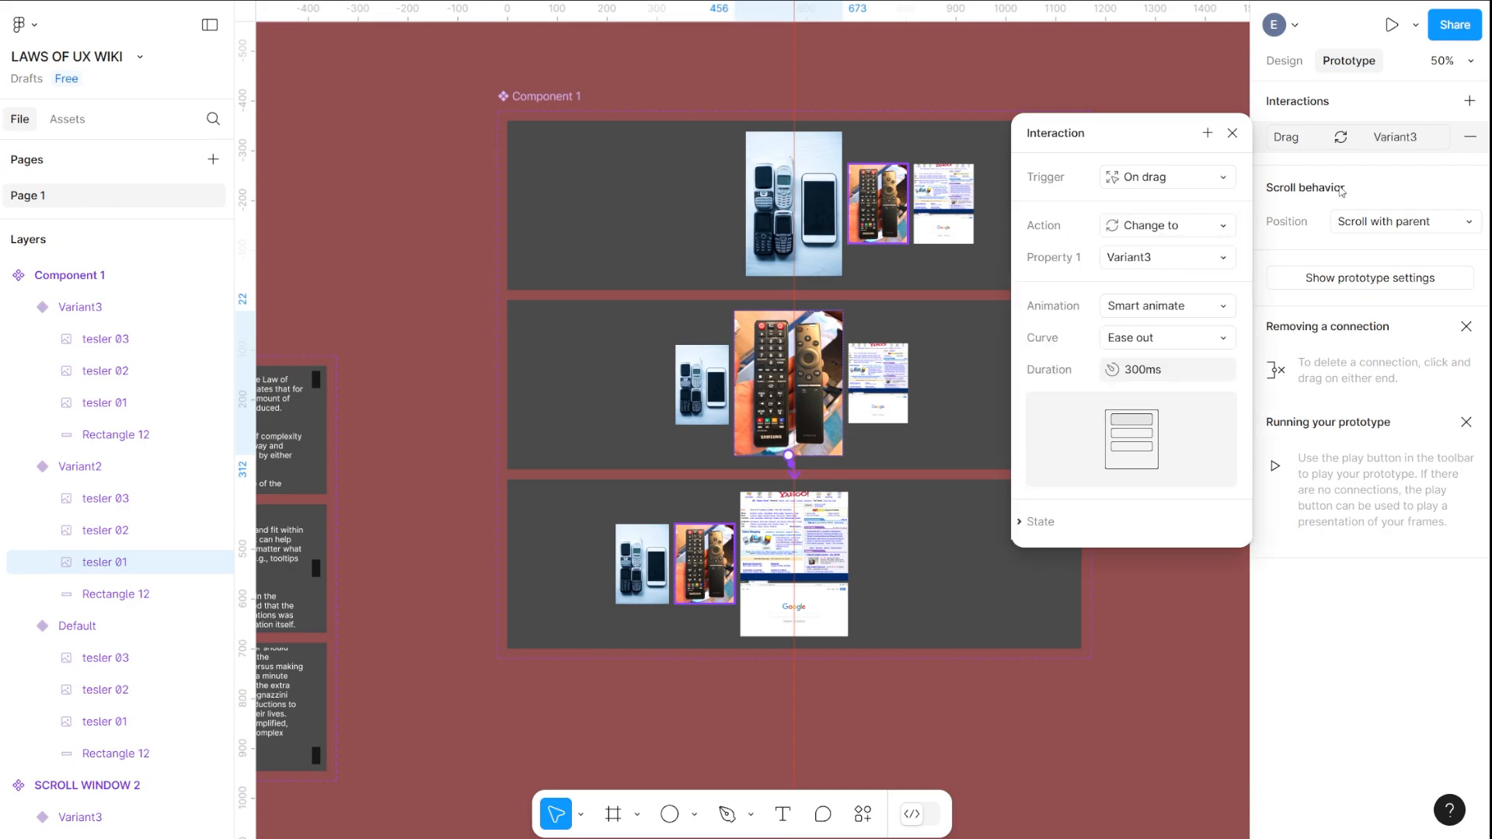
# Add a second on-drag interaction to the second variant's remotes picture that changes to Default
pyautogui.click(1472, 104)
pyautogui.click(1144, 184)
pyautogui.click(1145, 203)
pyautogui.click(1152, 224)
pyautogui.click(1151, 291)
pyautogui.click(1155, 260)
pyautogui.click(1150, 234)
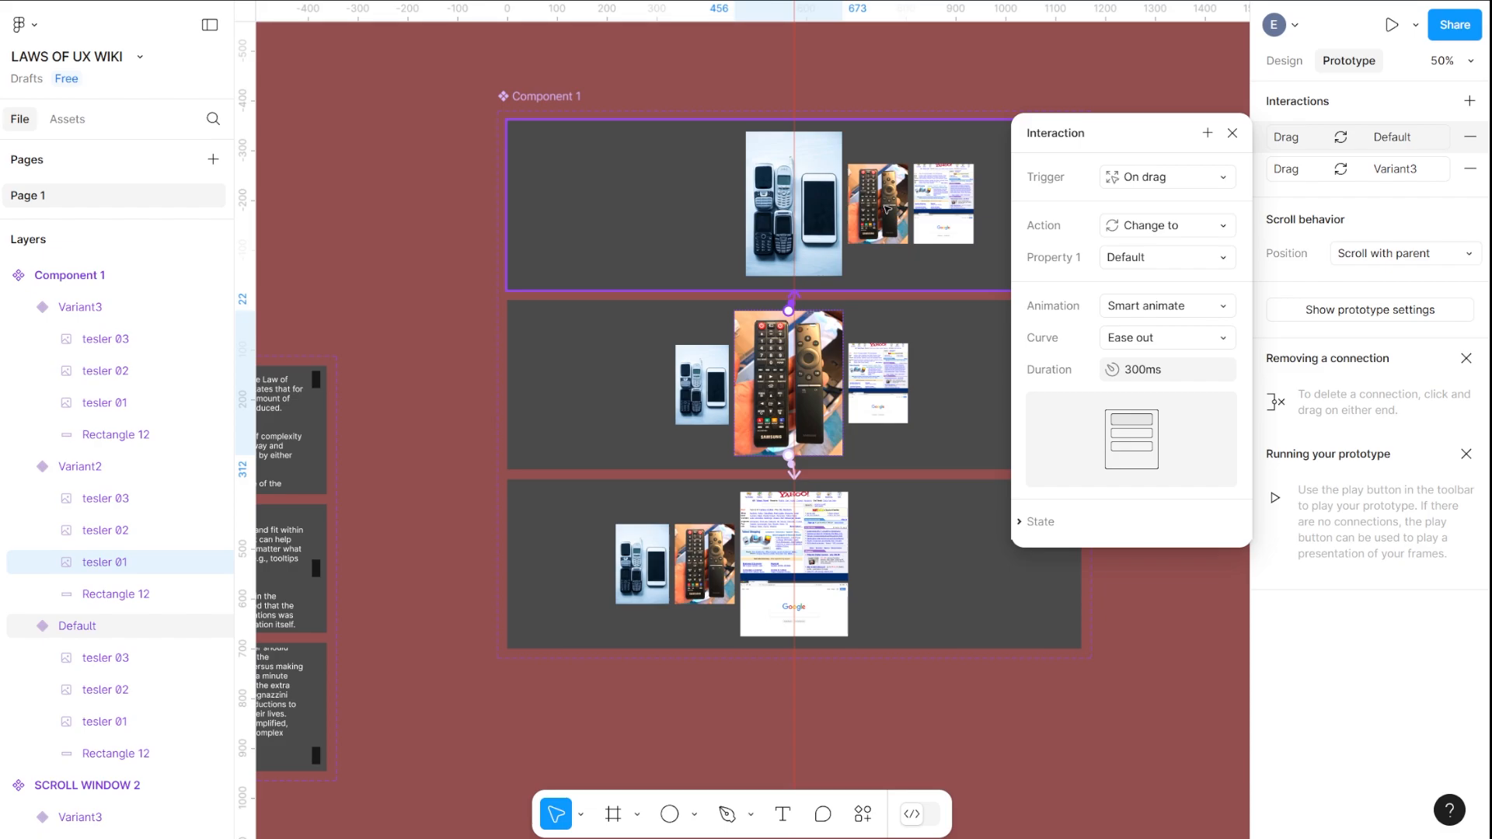
pyautogui.click(1233, 133)
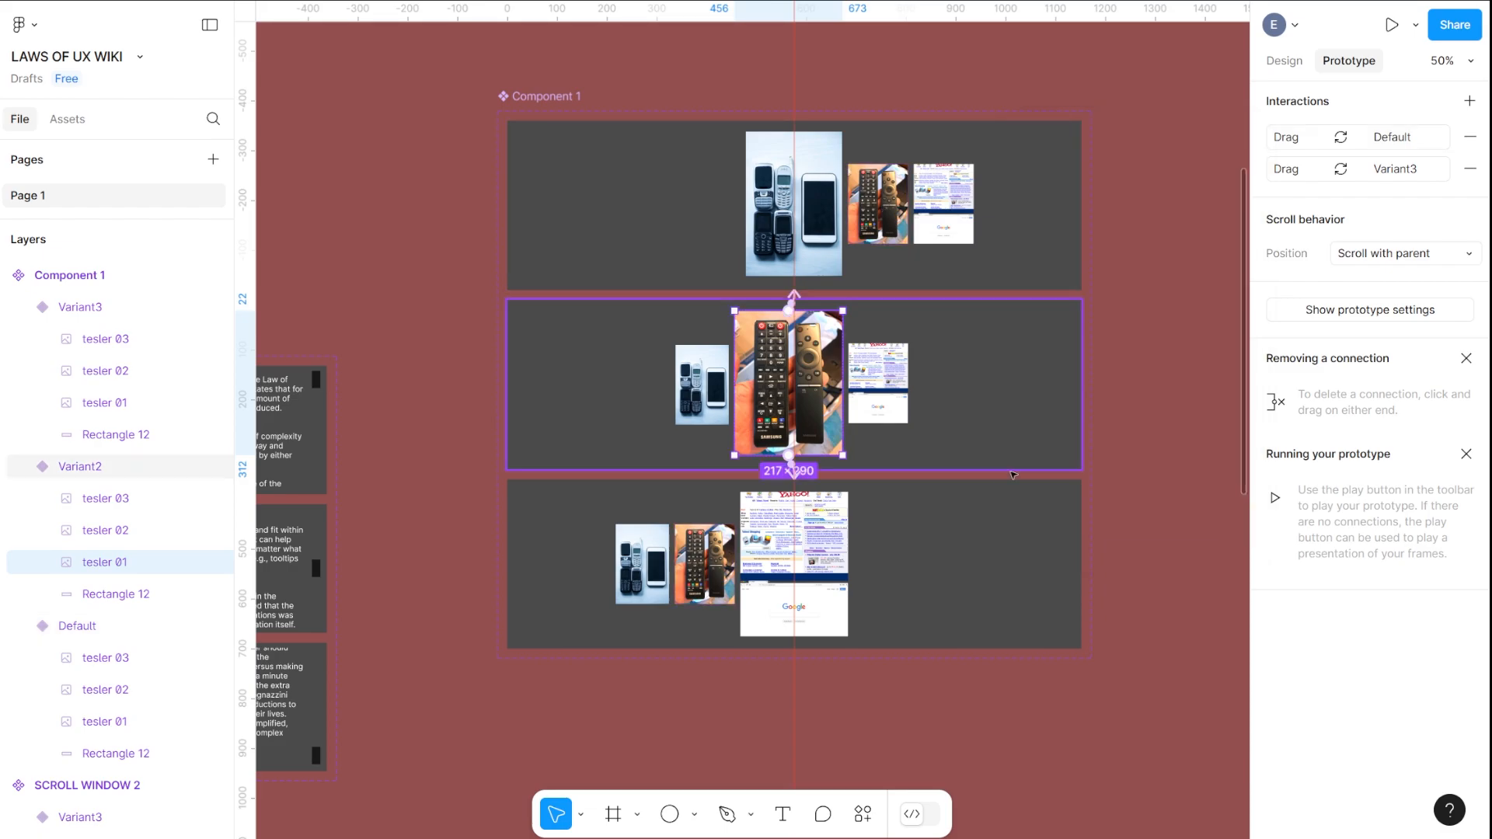
# Give the third variant's large Yahoo and Google picture an on-drag interaction that changes to Variant2
pyautogui.click(793, 556)
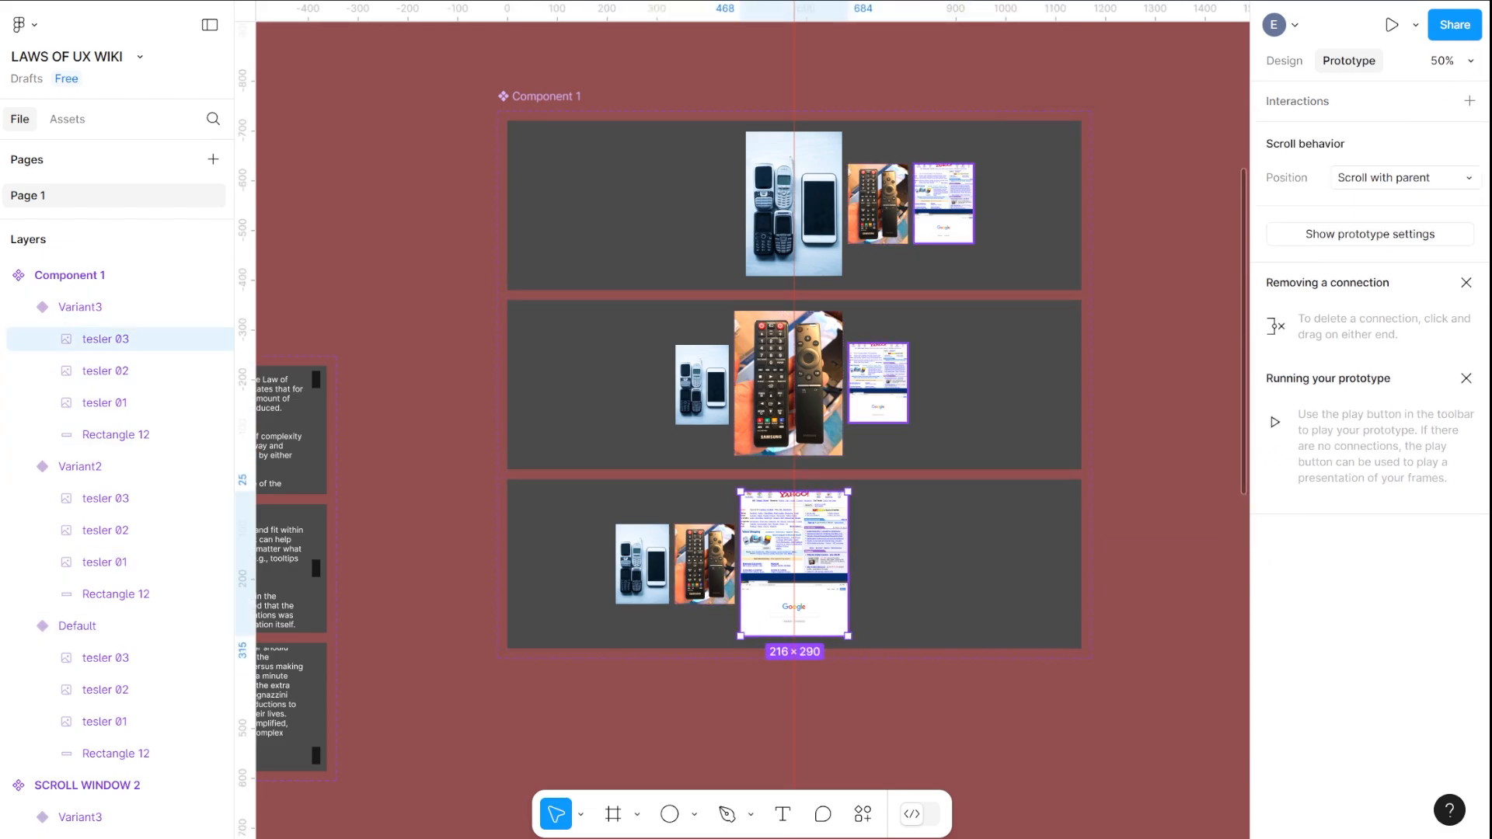
pyautogui.click(1469, 101)
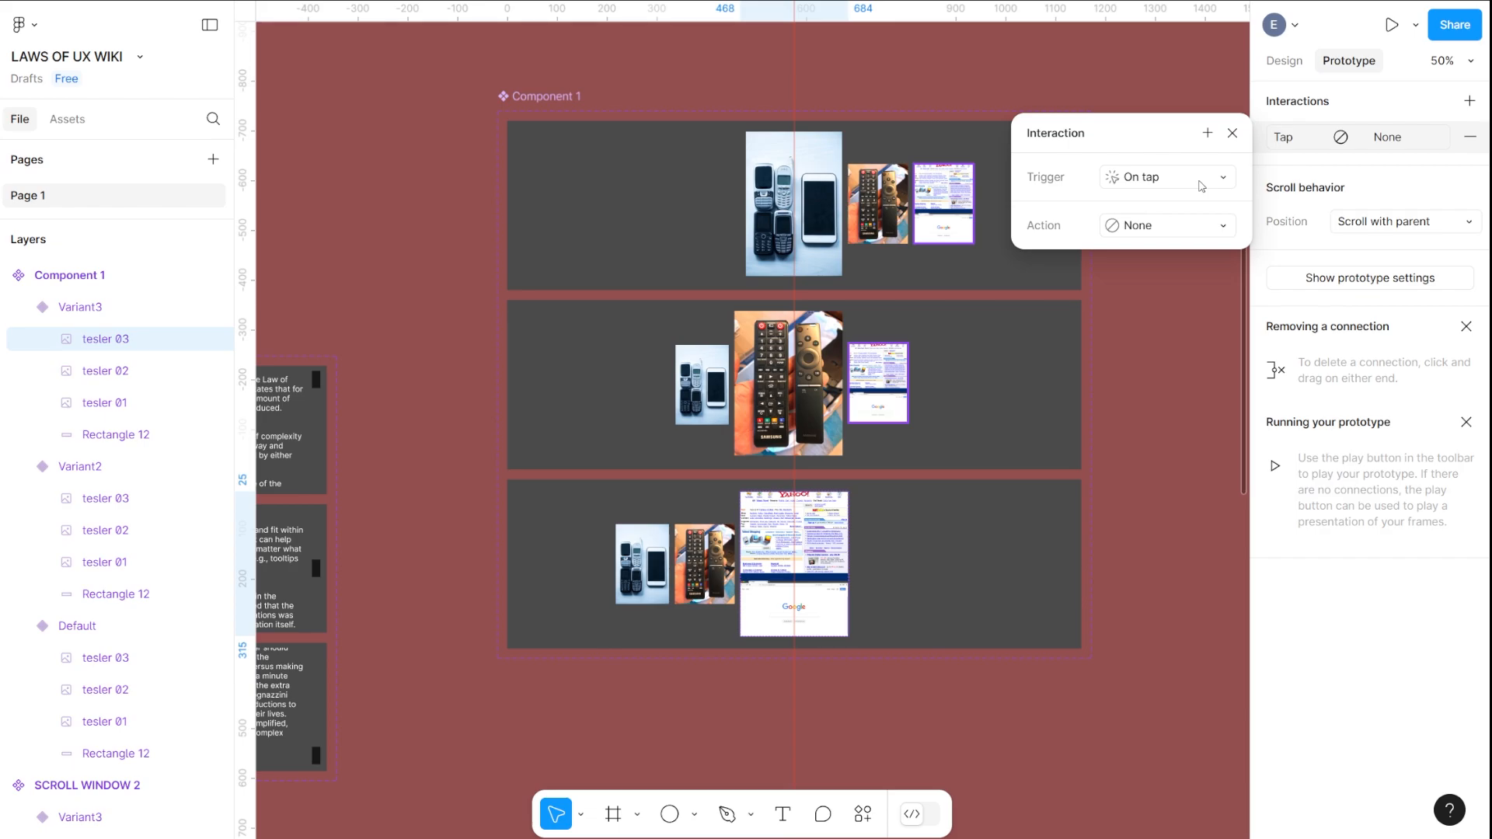
pyautogui.click(1202, 186)
pyautogui.click(1184, 207)
pyautogui.click(1173, 227)
pyautogui.click(1164, 292)
pyautogui.click(1147, 261)
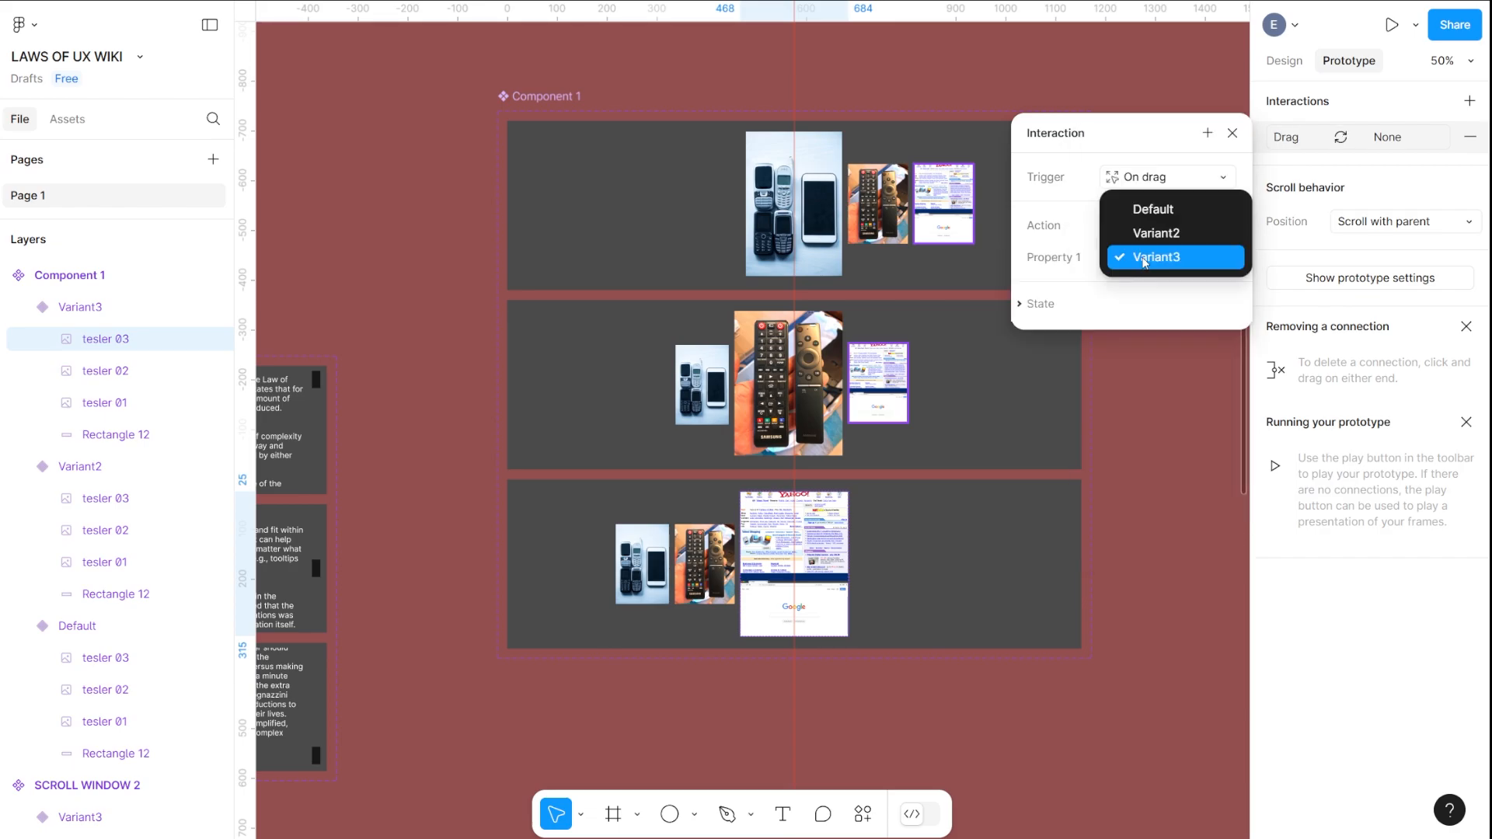
pyautogui.click(1168, 236)
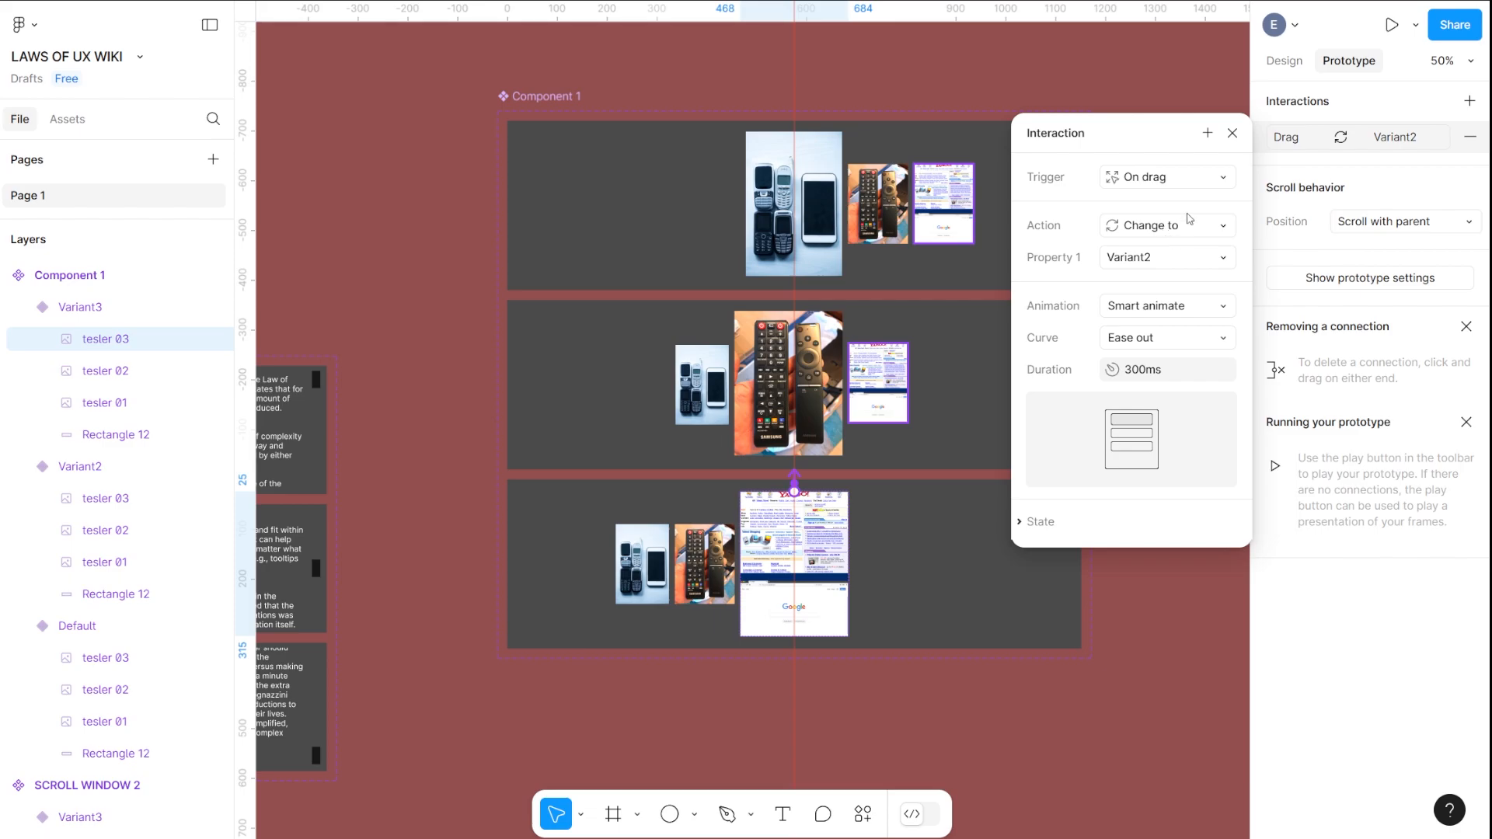
pyautogui.click(1233, 133)
# Hide the grey fill of the Rectangle 12 background in all three gallery variants and deselect everything
pyautogui.click(530, 176)
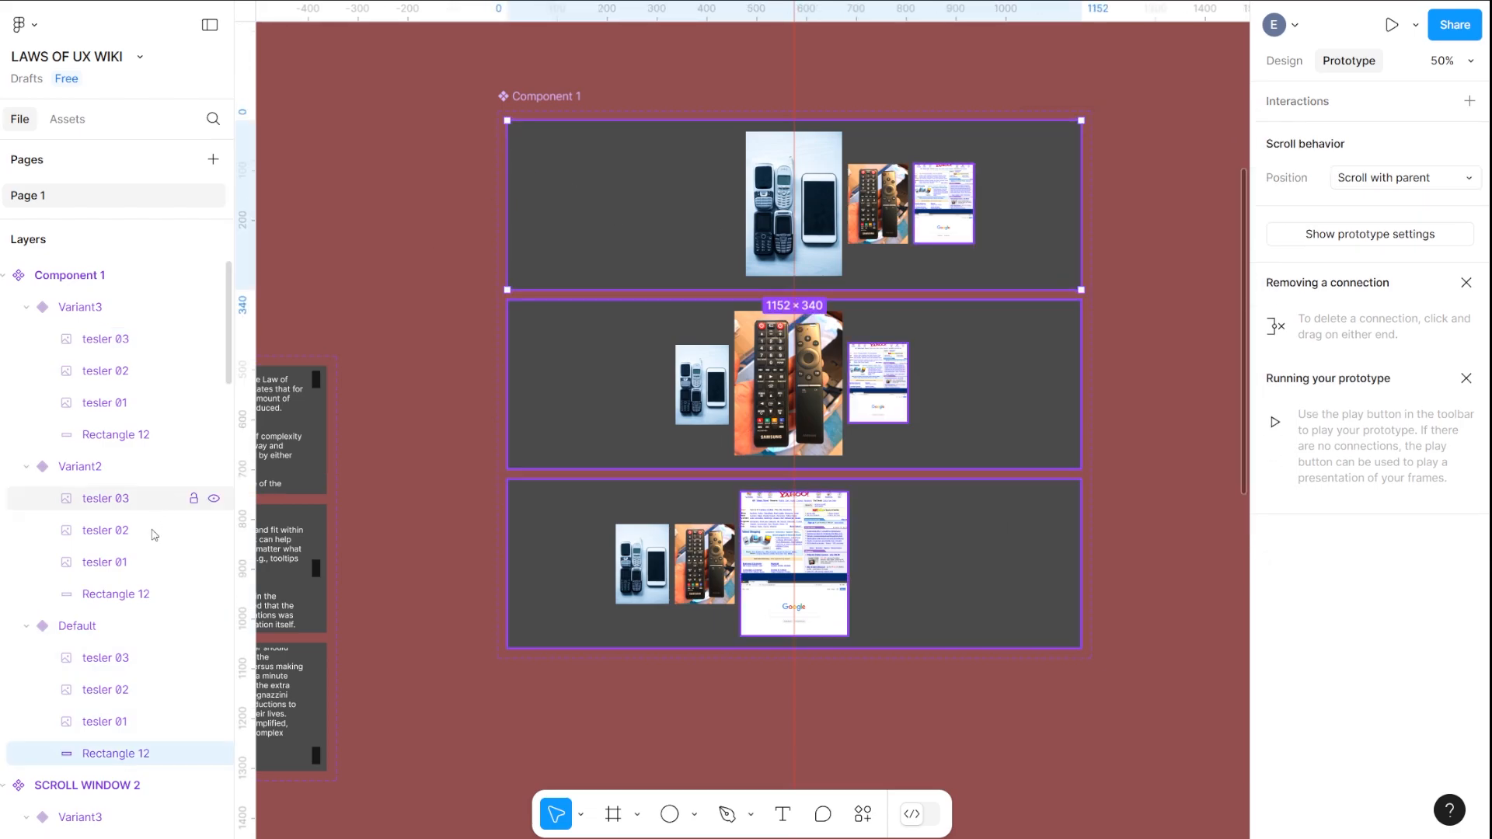
pyautogui.click(1286, 64)
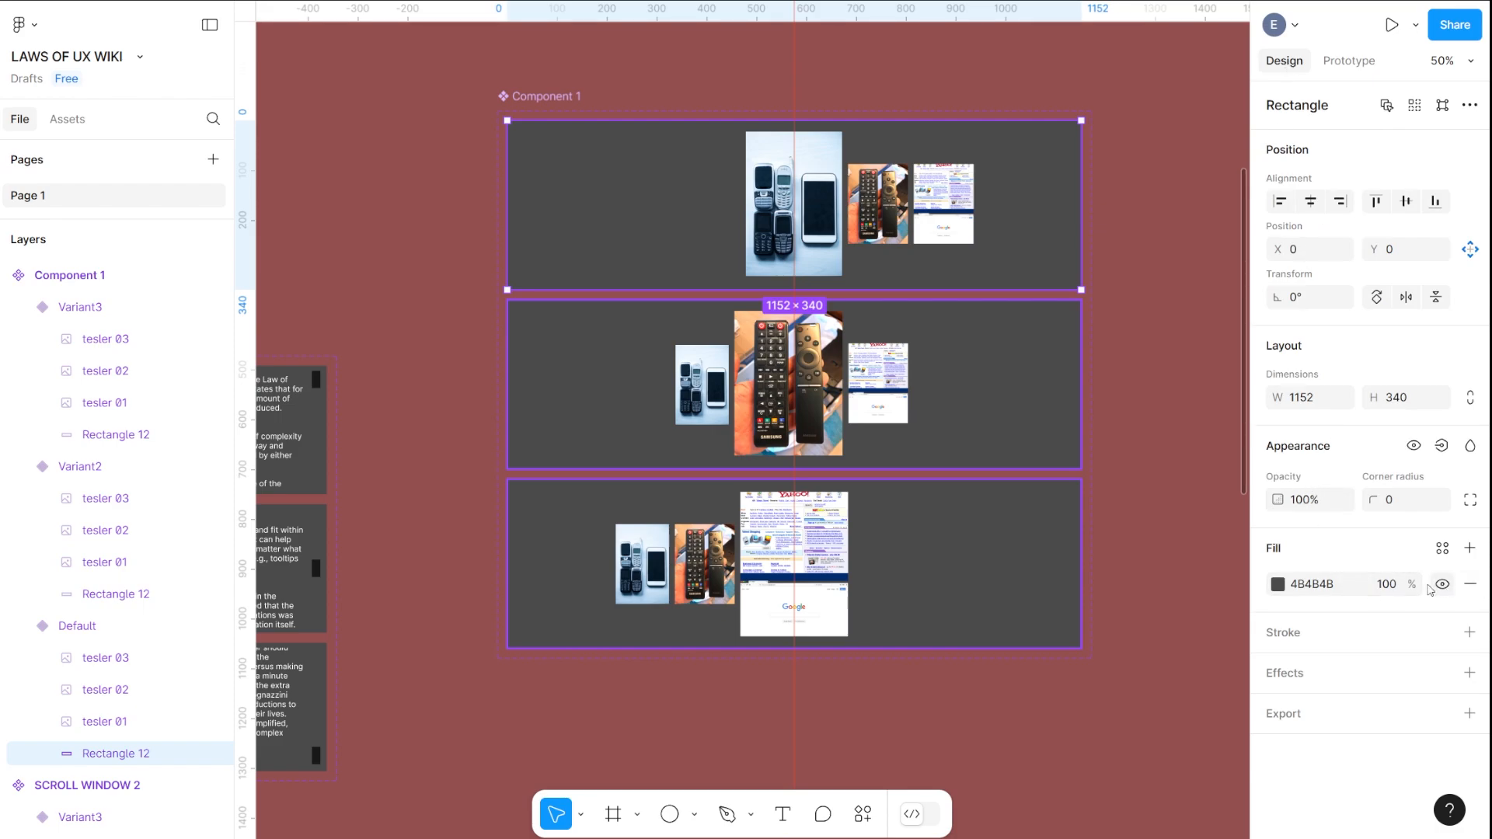
pyautogui.click(1447, 586)
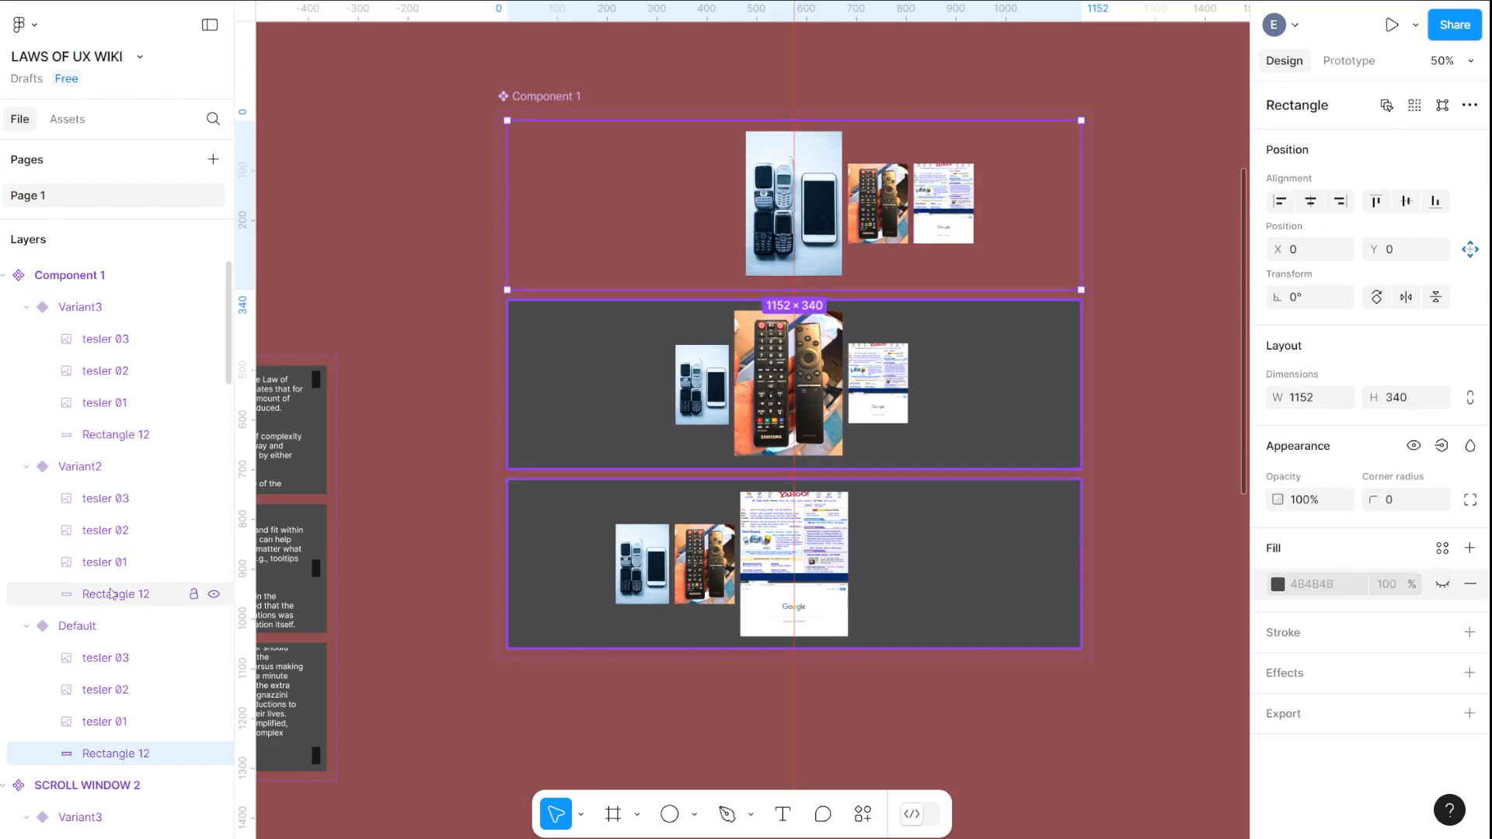
pyautogui.click(147, 594)
pyautogui.click(1443, 584)
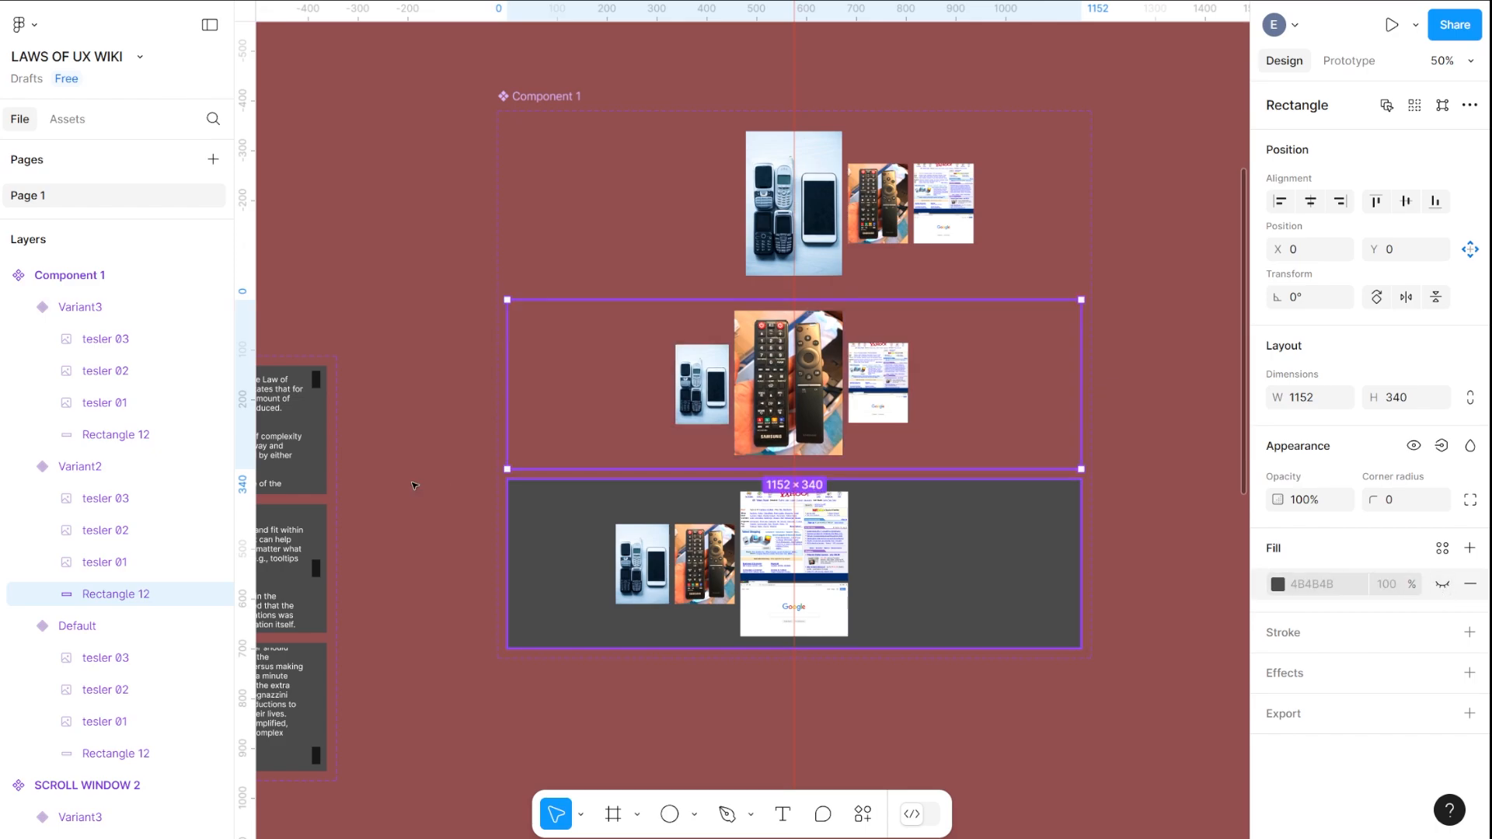
pyautogui.click(125, 437)
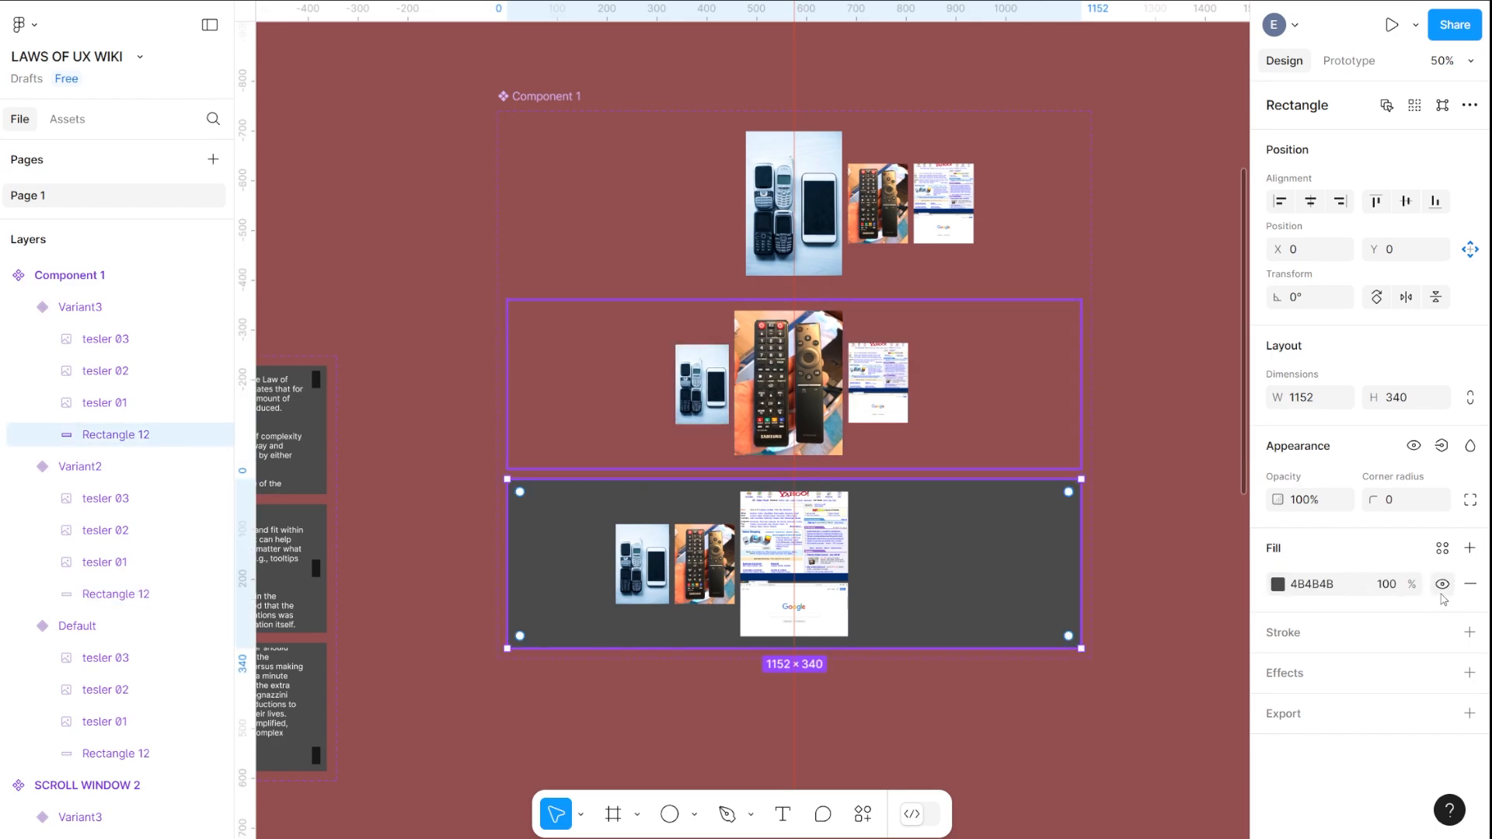
pyautogui.click(1443, 584)
pyautogui.click(1159, 276)
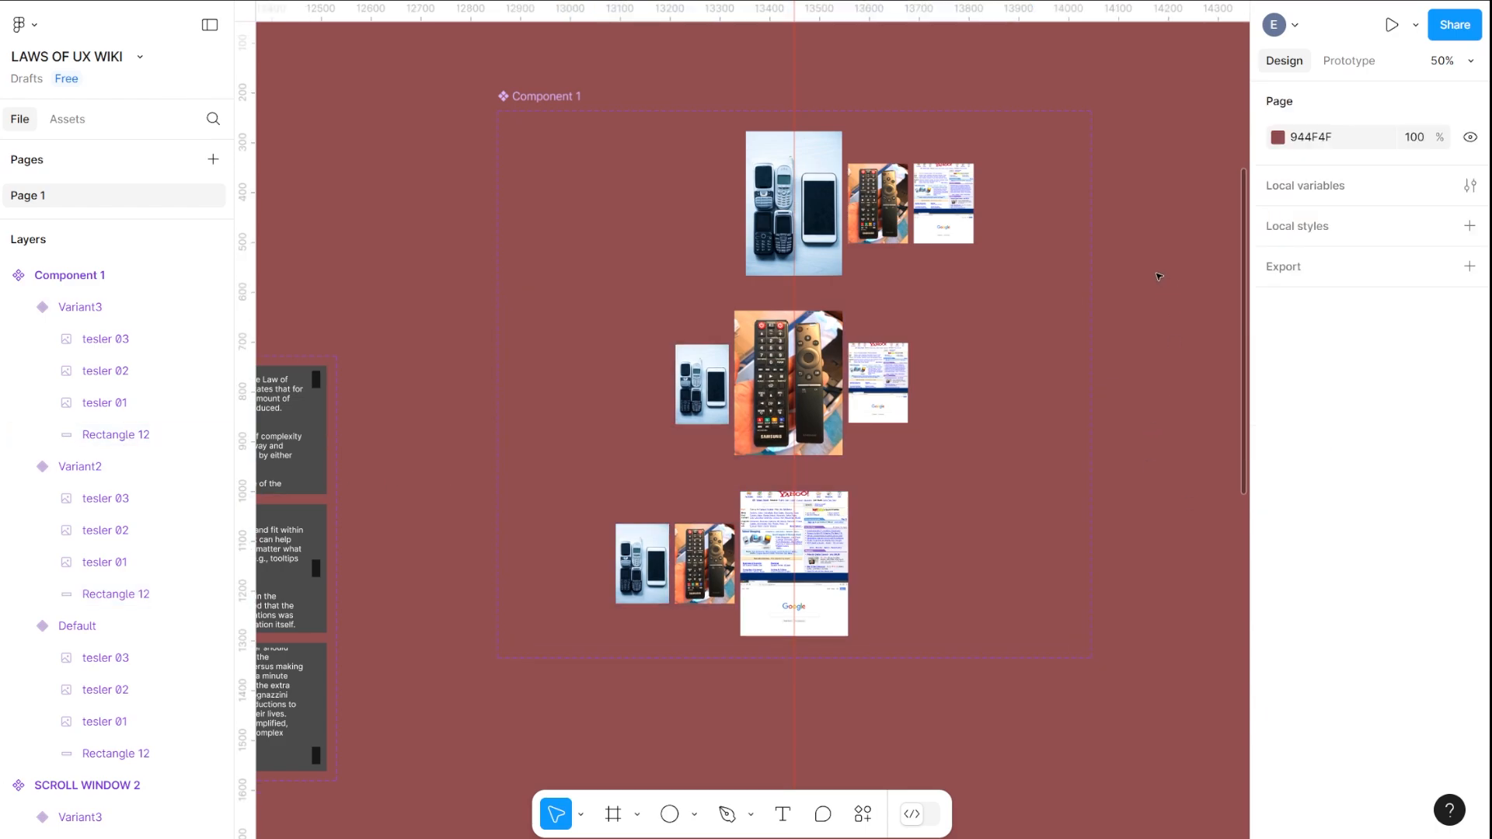
# Delete the old Yahoo and Google picture from the UX LAW 02 frame
pyautogui.moveTo(642, 220); pyautogui.dragTo(1086, 173)
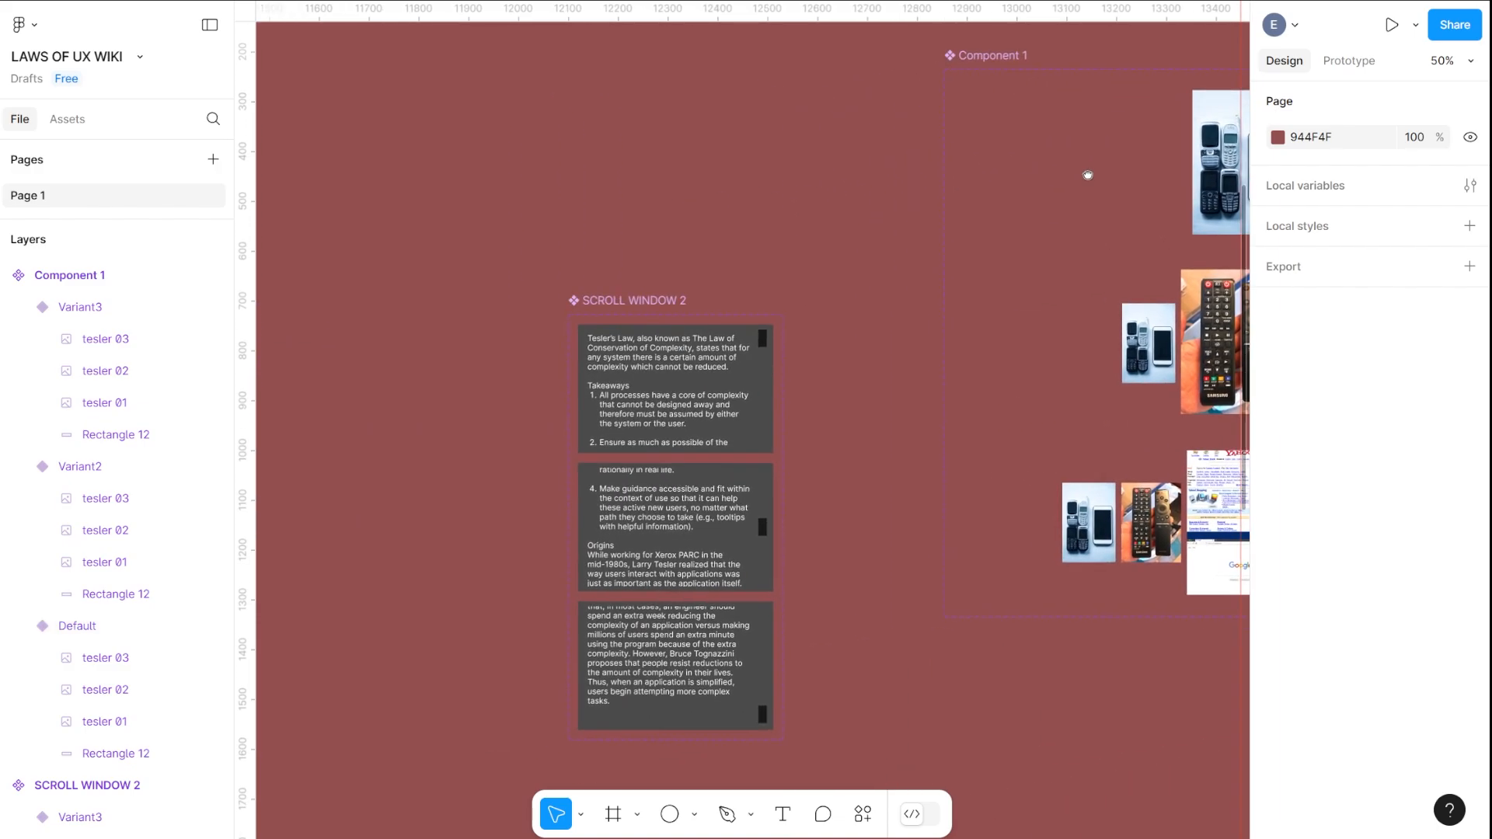
pyautogui.moveTo(560, 143); pyautogui.dragTo(1112, 446)
pyautogui.moveTo(743, 439); pyautogui.dragTo(901, 313)
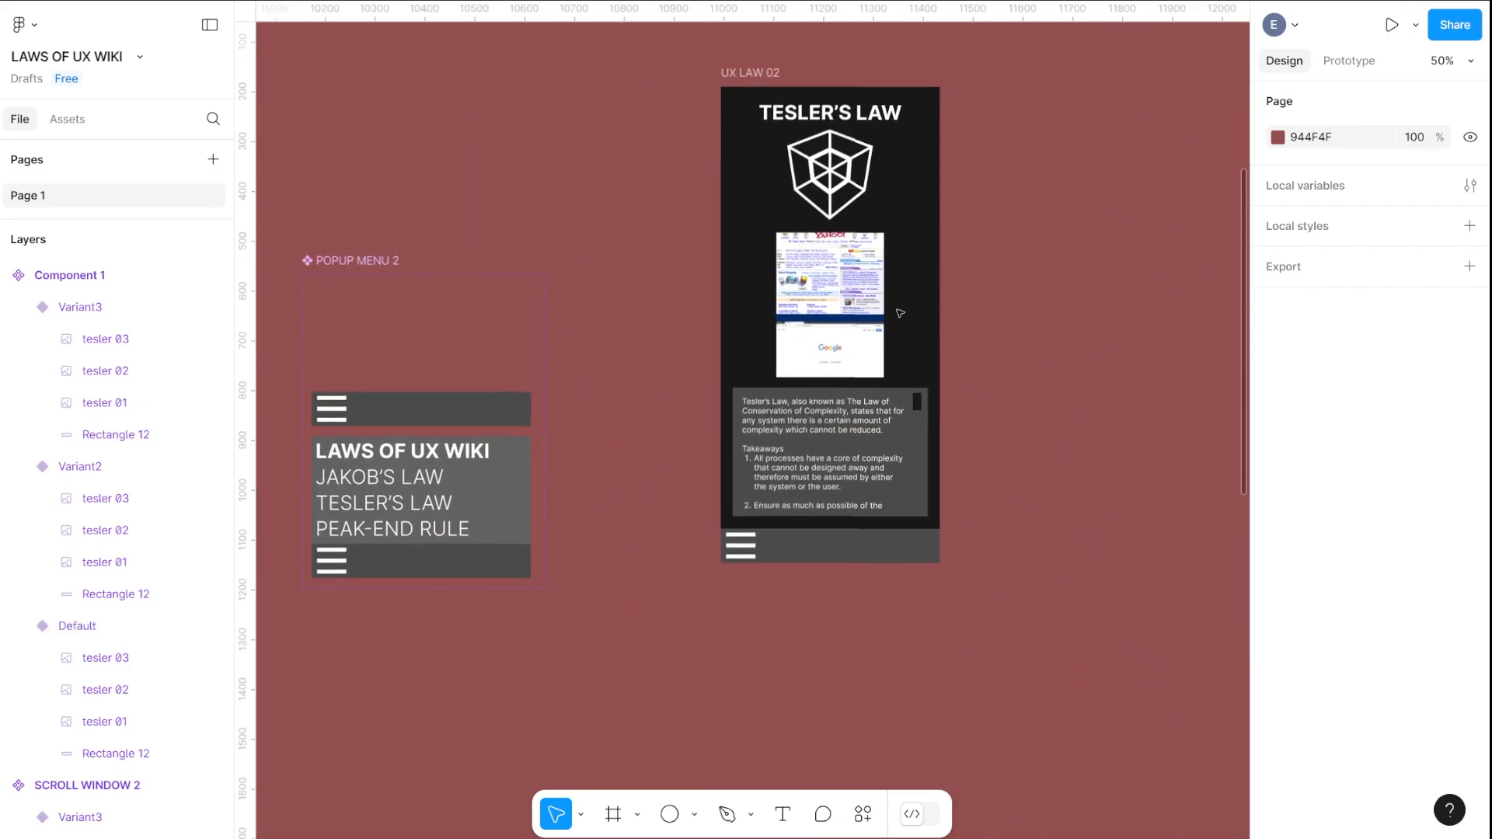
pyautogui.click(865, 297)
pyautogui.press('Delete')
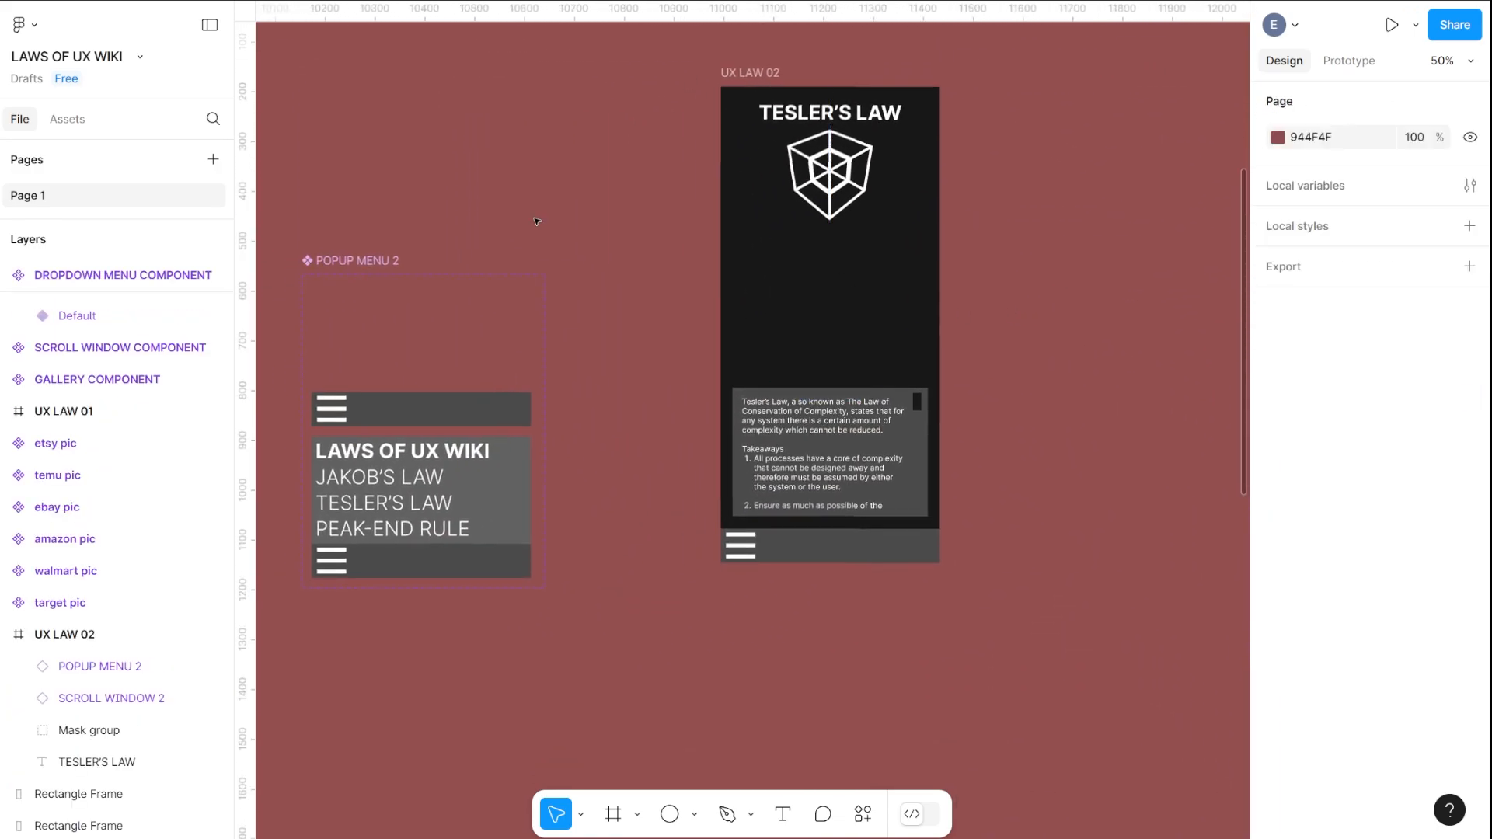
# Place an instance of Component 1 in the UX LAW 02 frame between the cube logo and the text window
pyautogui.hotkey('ctrl', '=')
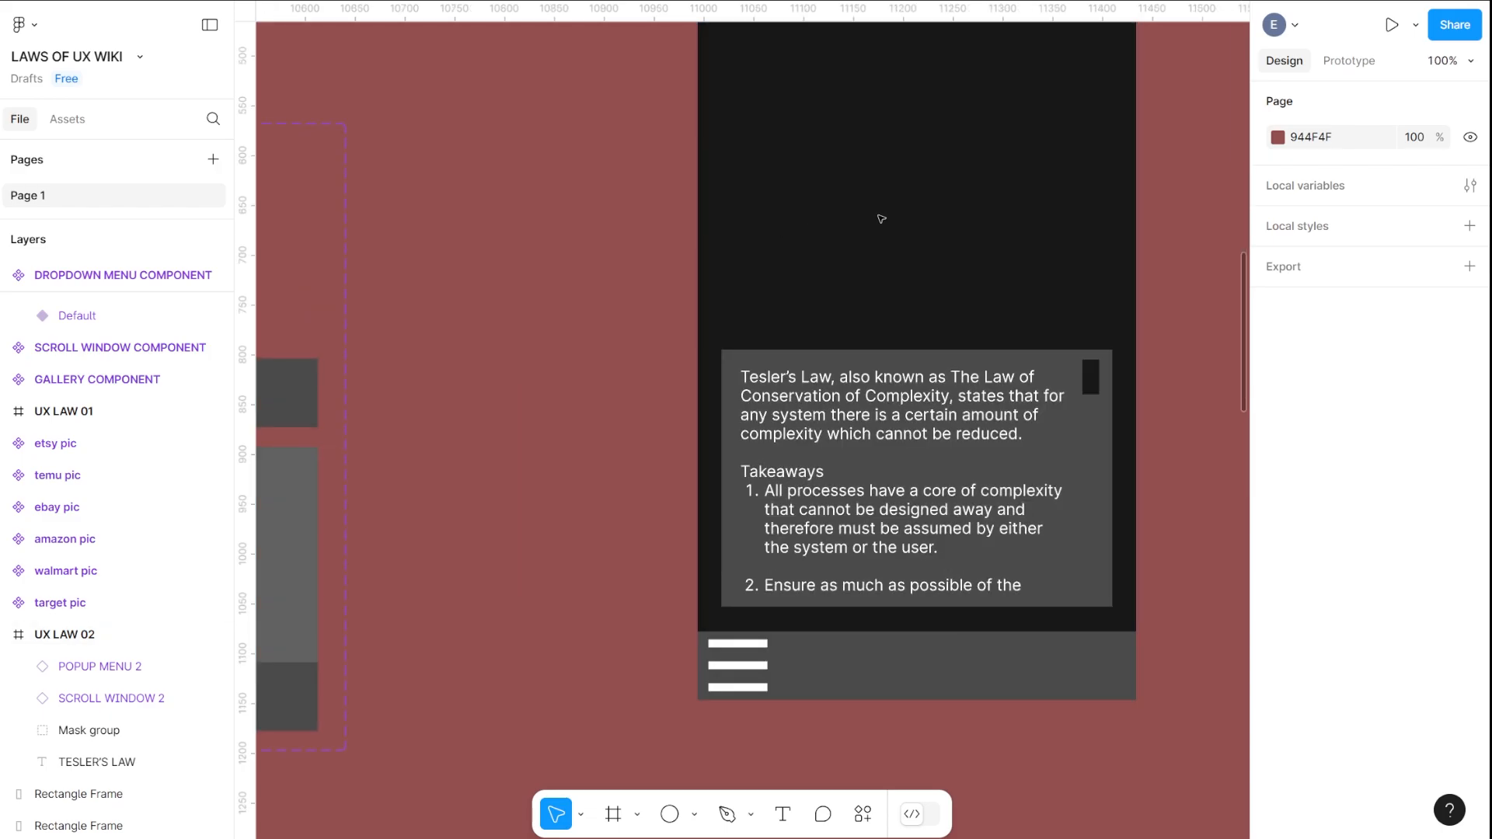
pyautogui.hotkey('ctrl', '-')
pyautogui.moveTo(886, 223); pyautogui.dragTo(825, 256)
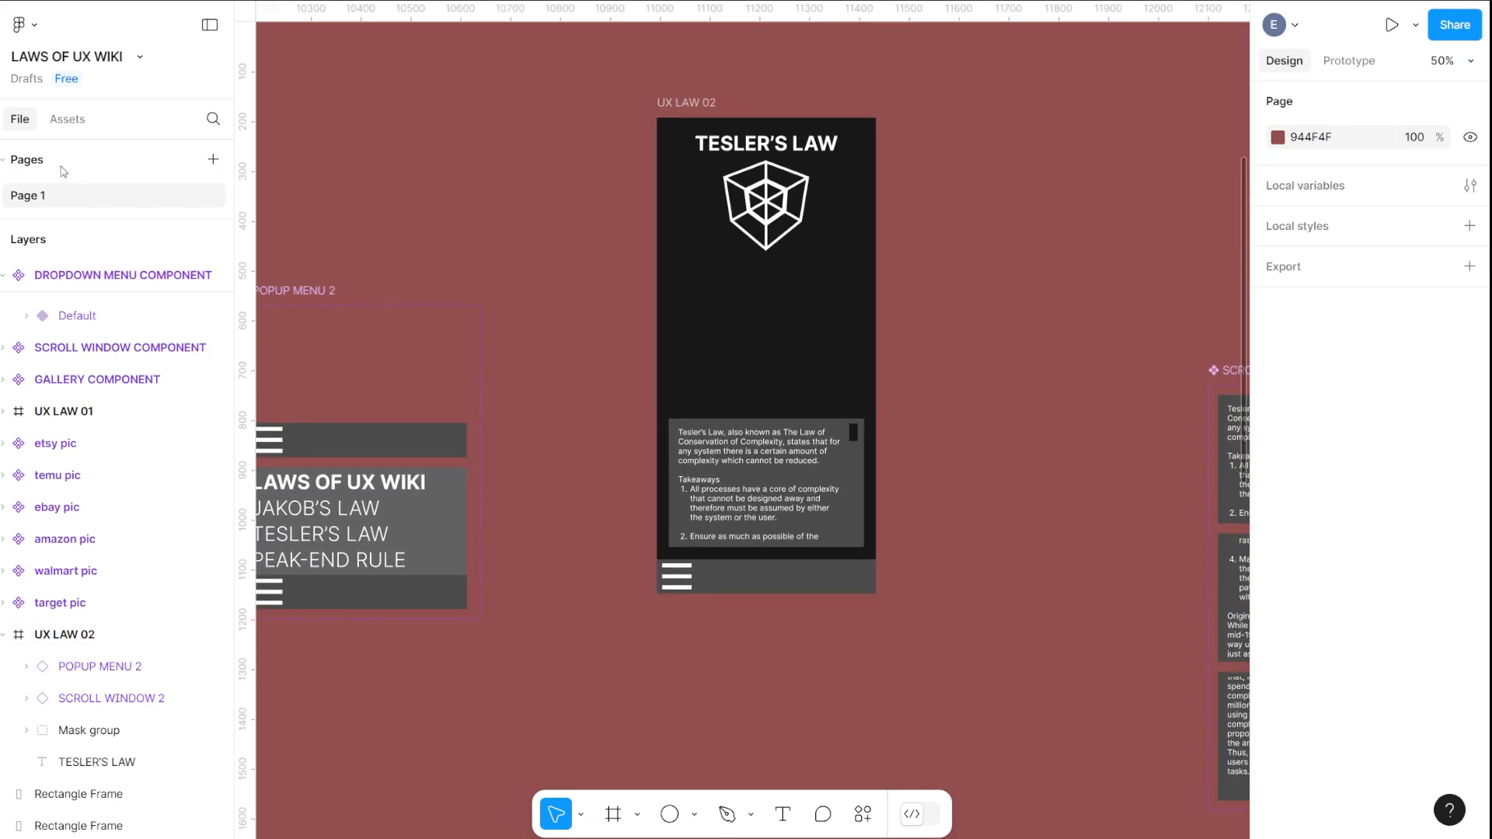
pyautogui.click(67, 121)
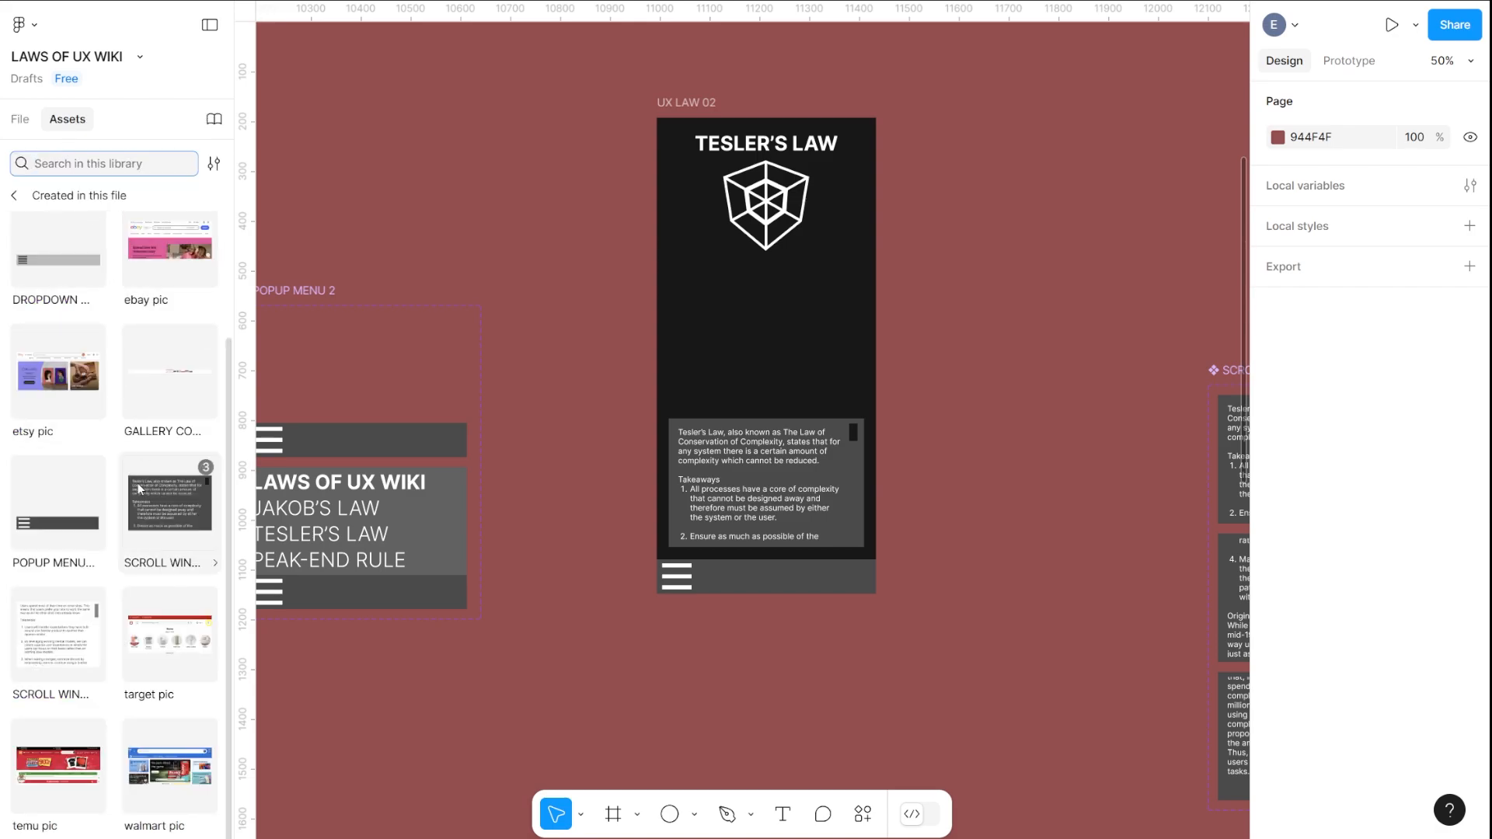
pyautogui.scroll(2, 131, 479)
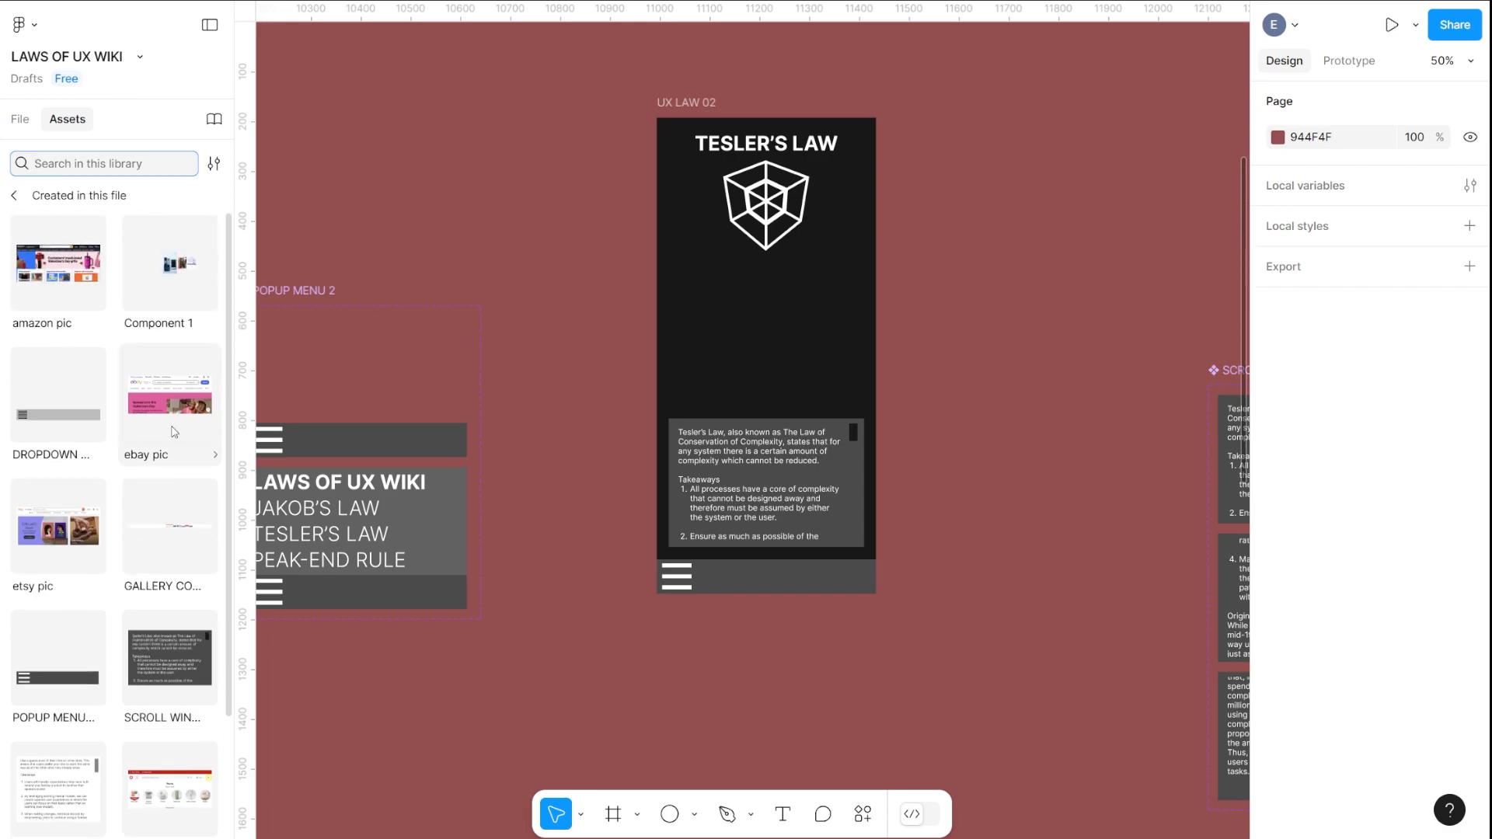
pyautogui.click(158, 298)
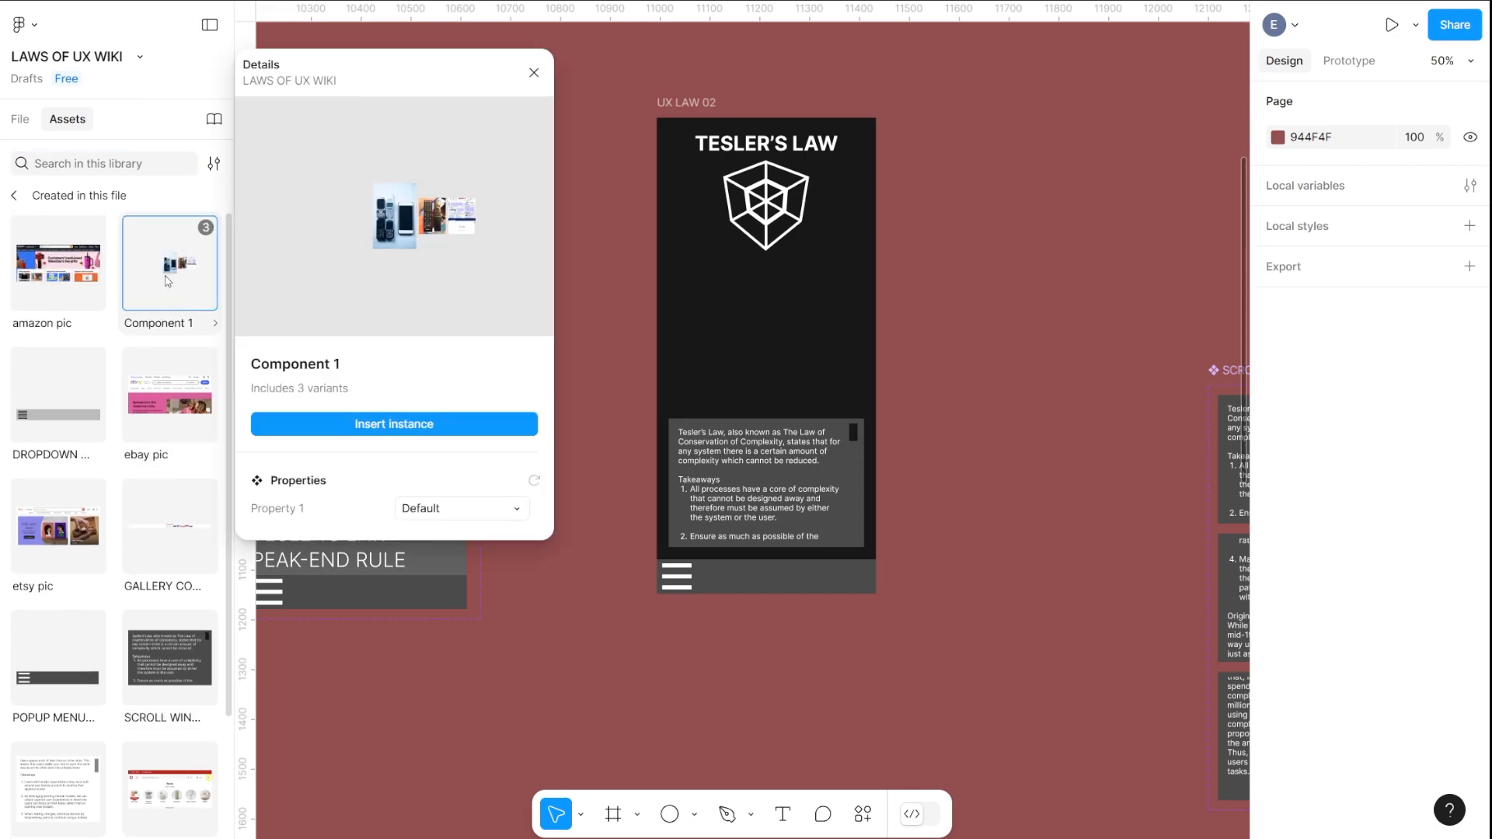
pyautogui.moveTo(167, 269); pyautogui.dragTo(760, 339)
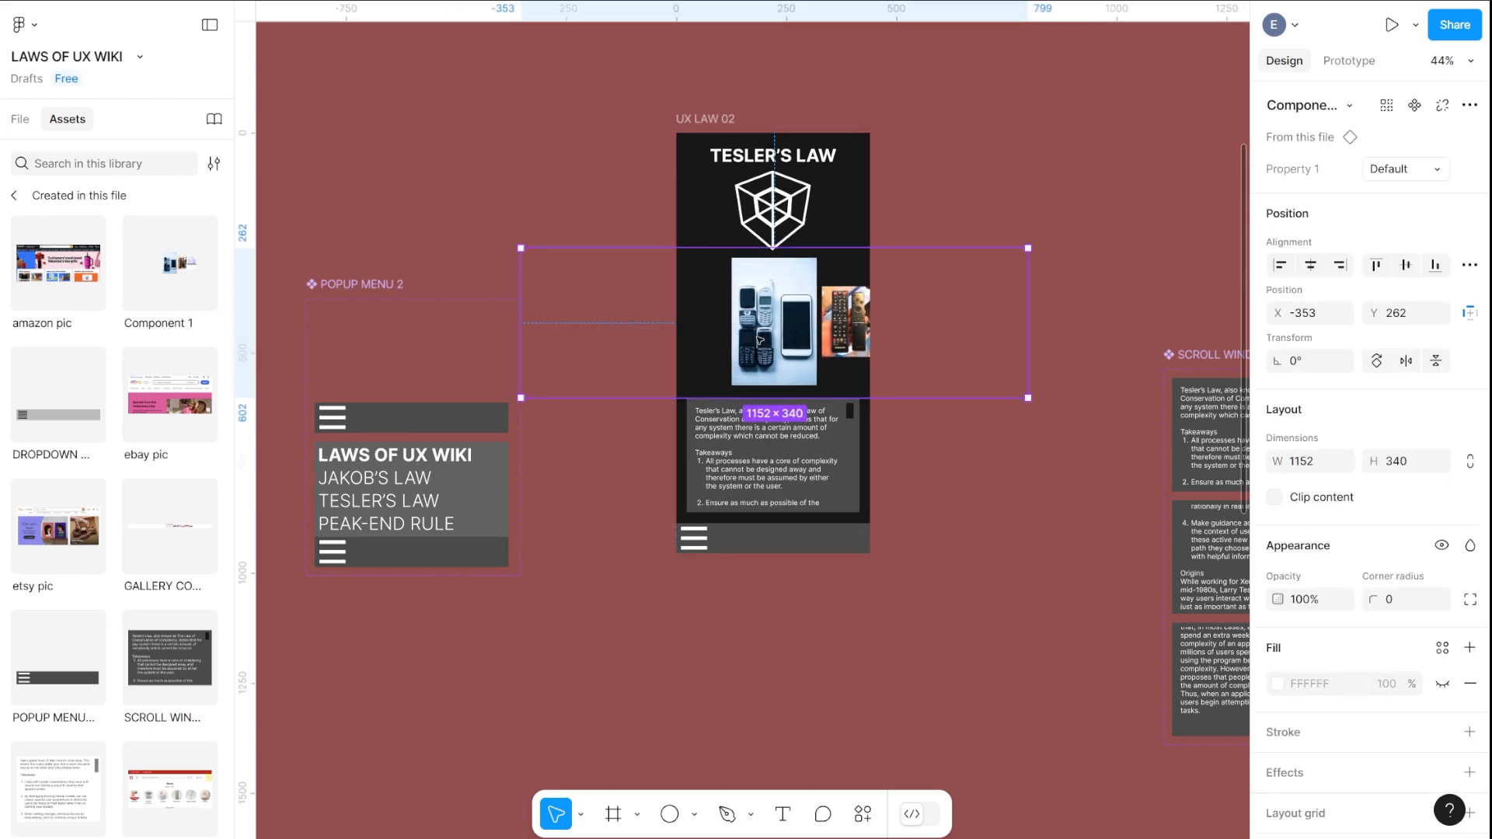
# Move the Component 1 instance directly below POPUP MENU 2 in the layer order of UX LAW 02
pyautogui.click(19, 118)
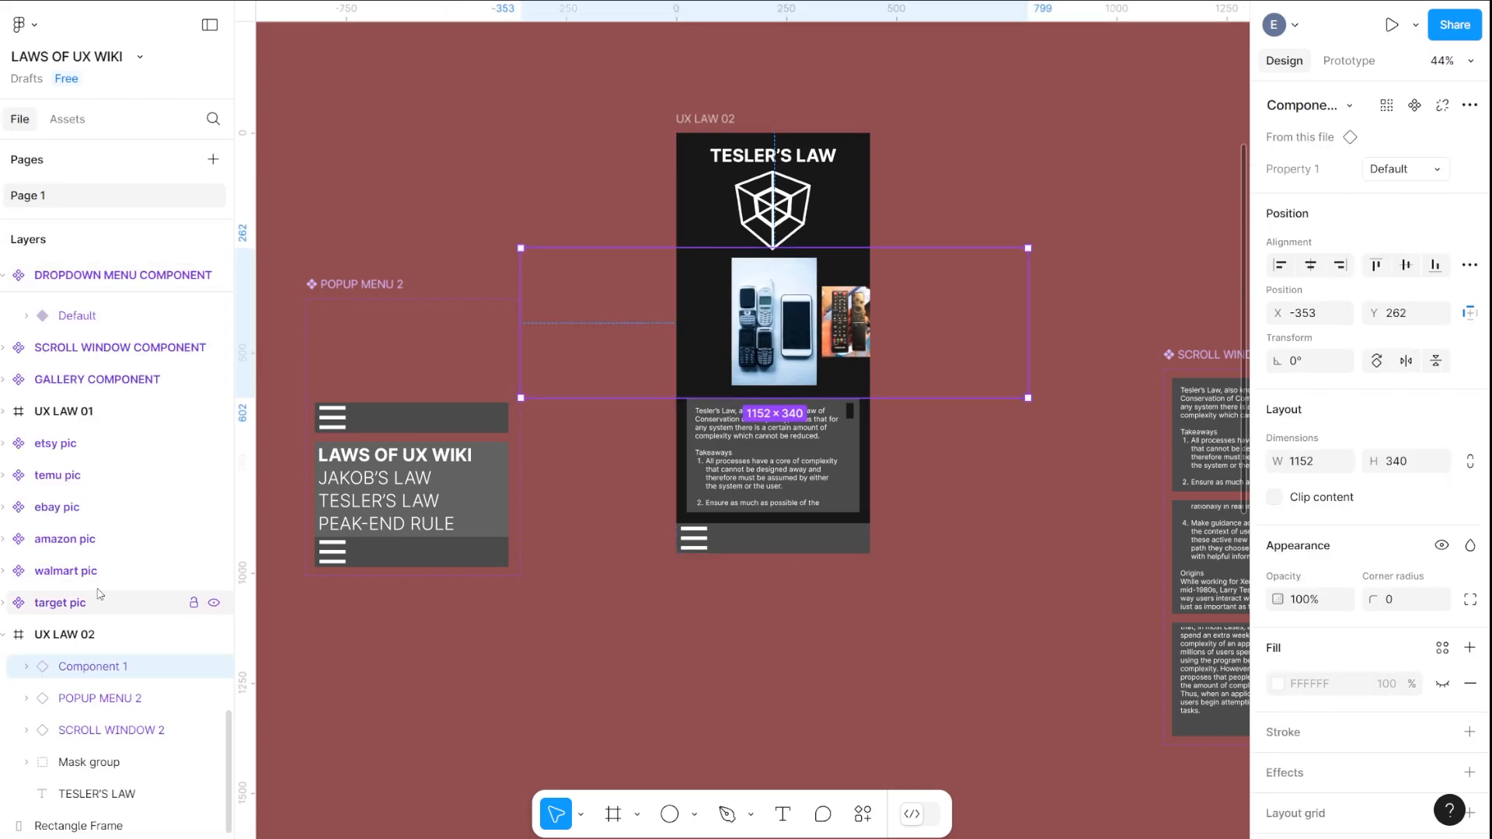
pyautogui.scroll(-1, 95, 593)
pyautogui.moveTo(94, 639); pyautogui.dragTo(96, 684)
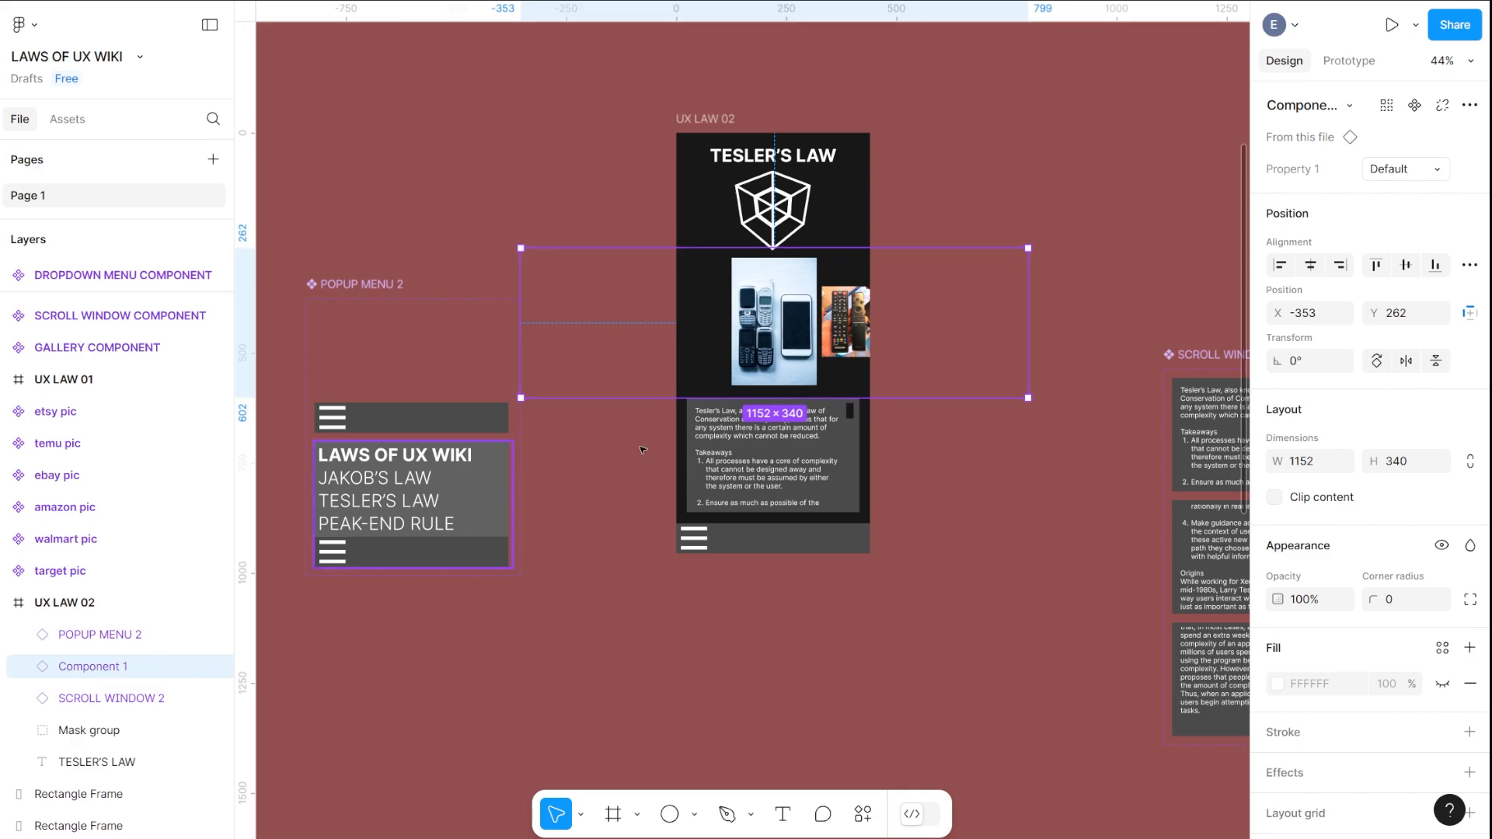
# Place a vertical ruler guide at 220 through the centre of the UX LAW 02 frame
pyautogui.hotkey('ctrl', '+')
pyautogui.hotkey('ctrl', '+')
pyautogui.moveTo(929, 285); pyautogui.dragTo(871, 430)
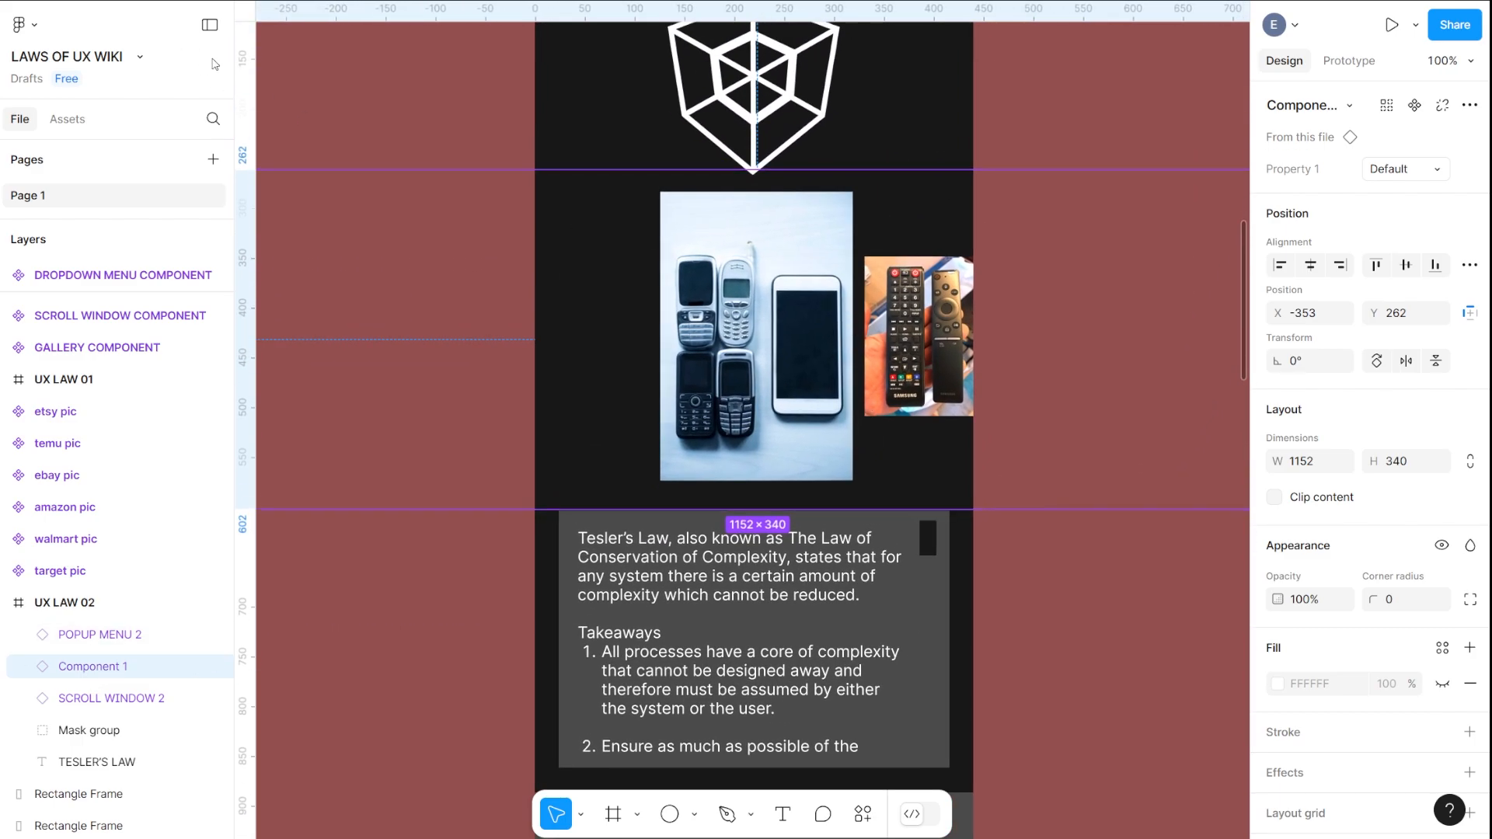
pyautogui.moveTo(243, 80); pyautogui.dragTo(752, 119)
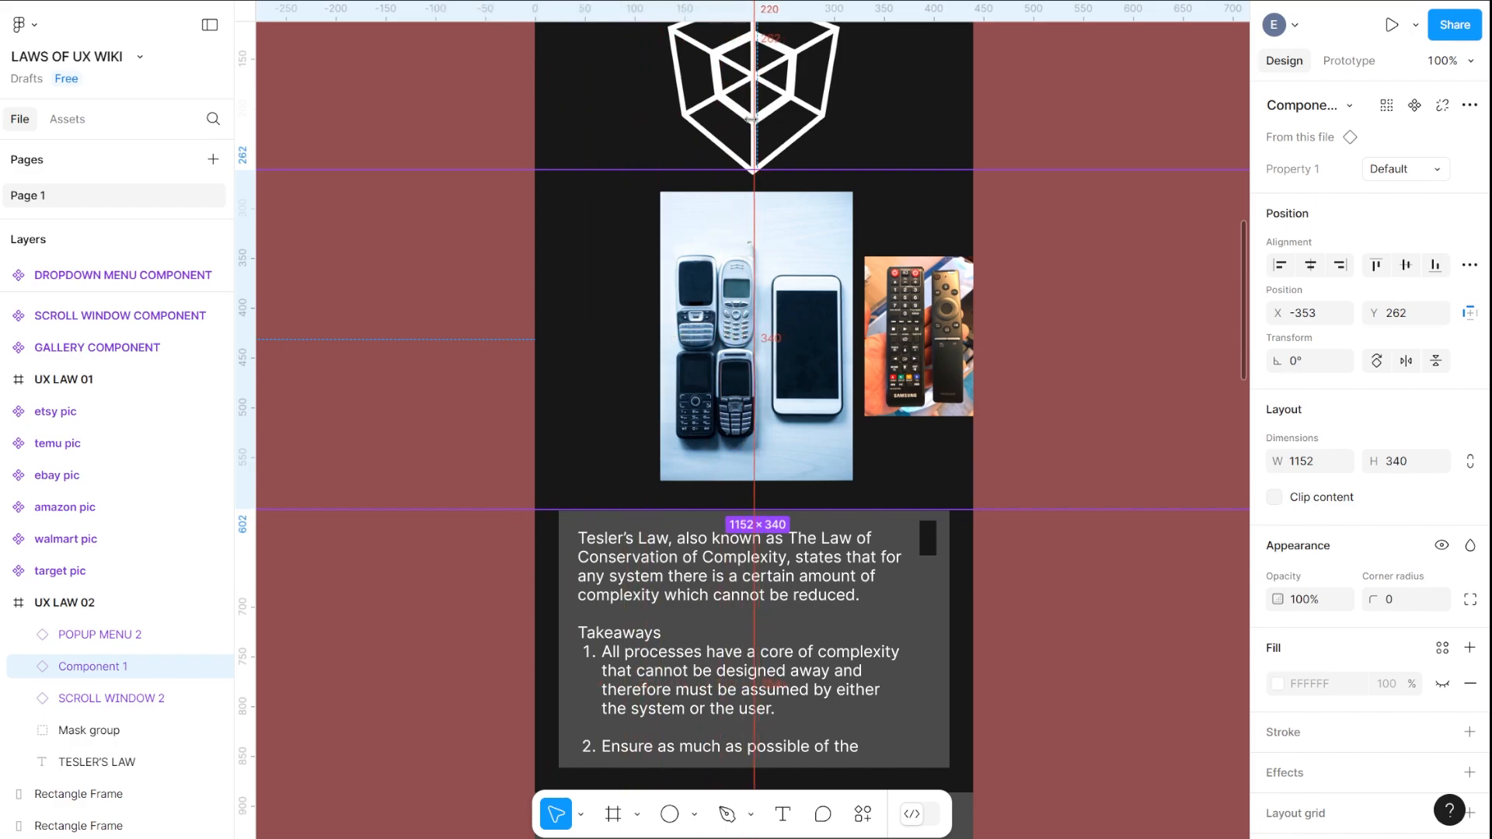
# Shift the vertical ruler guide in the UX LAW 02 frame to 224 and return it to 220
pyautogui.moveTo(752, 119)
pyautogui.mouseDown()
pyautogui.moveTo(776, 125)
pyautogui.moveTo(732, 133)
pyautogui.moveTo(762, 137)
pyautogui.mouseUp()
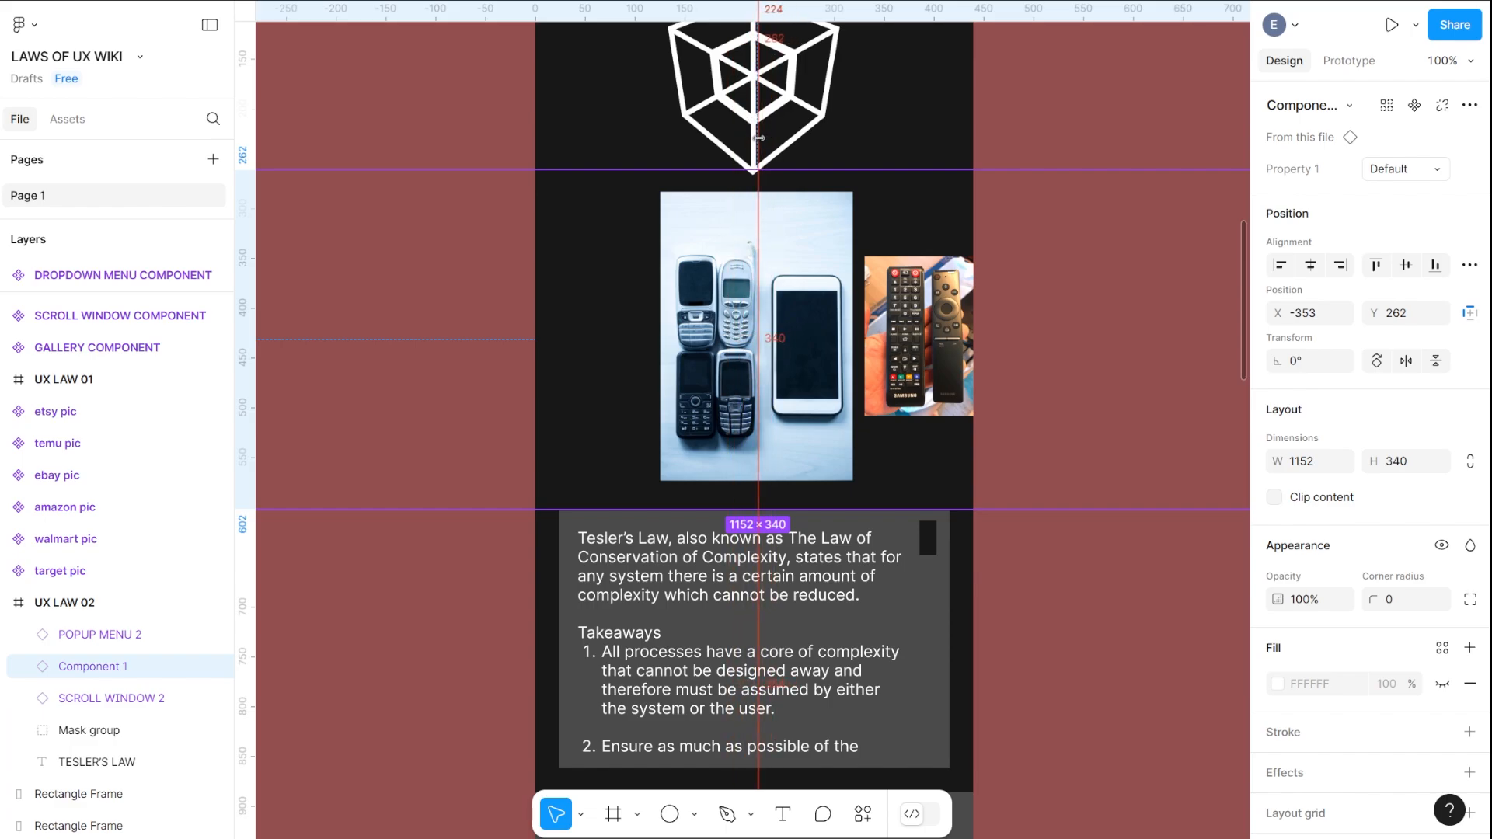
pyautogui.scroll(-6, 750, 262)
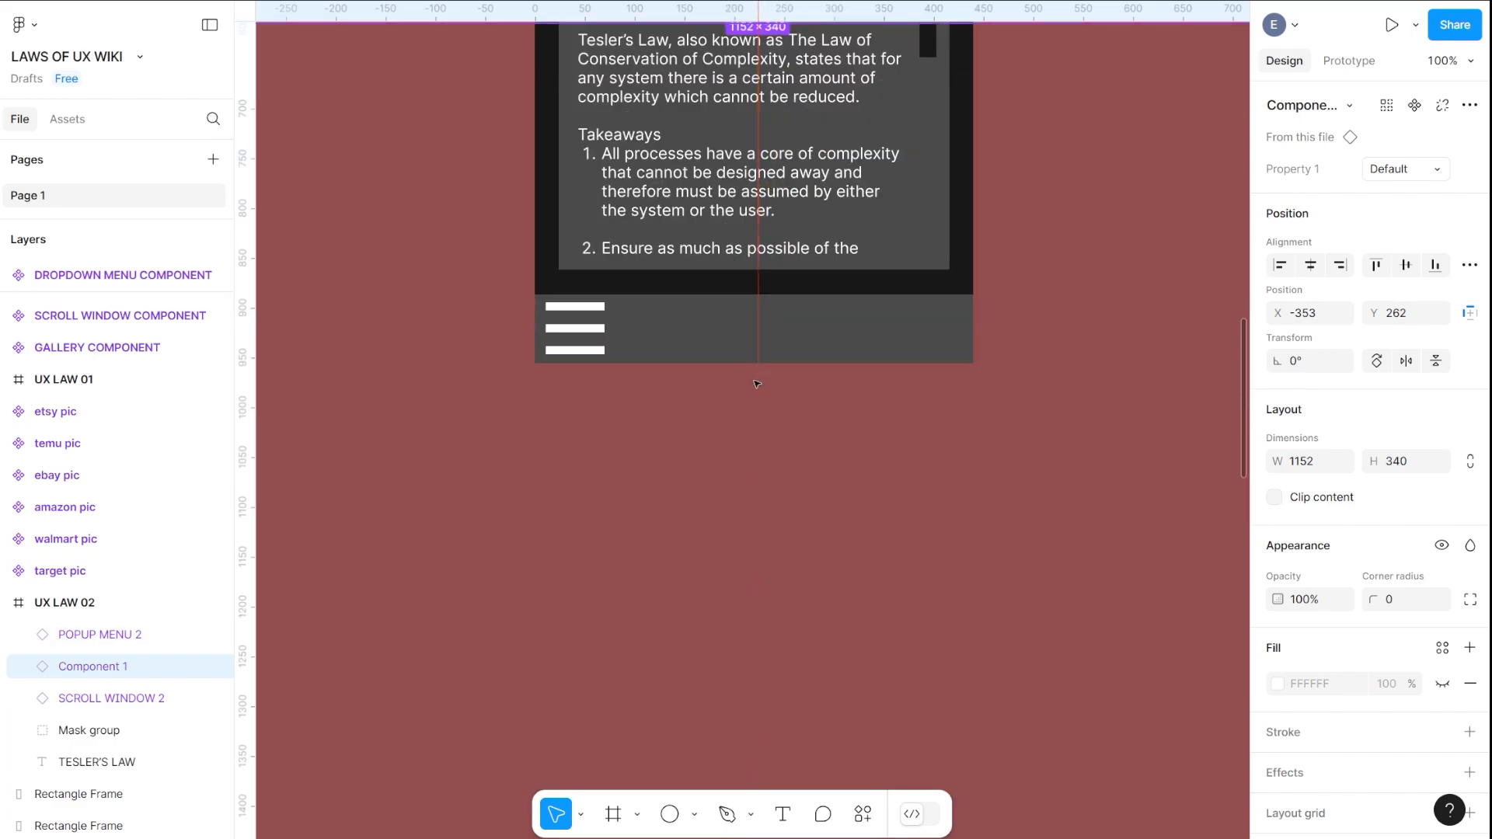
pyautogui.moveTo(759, 340); pyautogui.dragTo(754, 426)
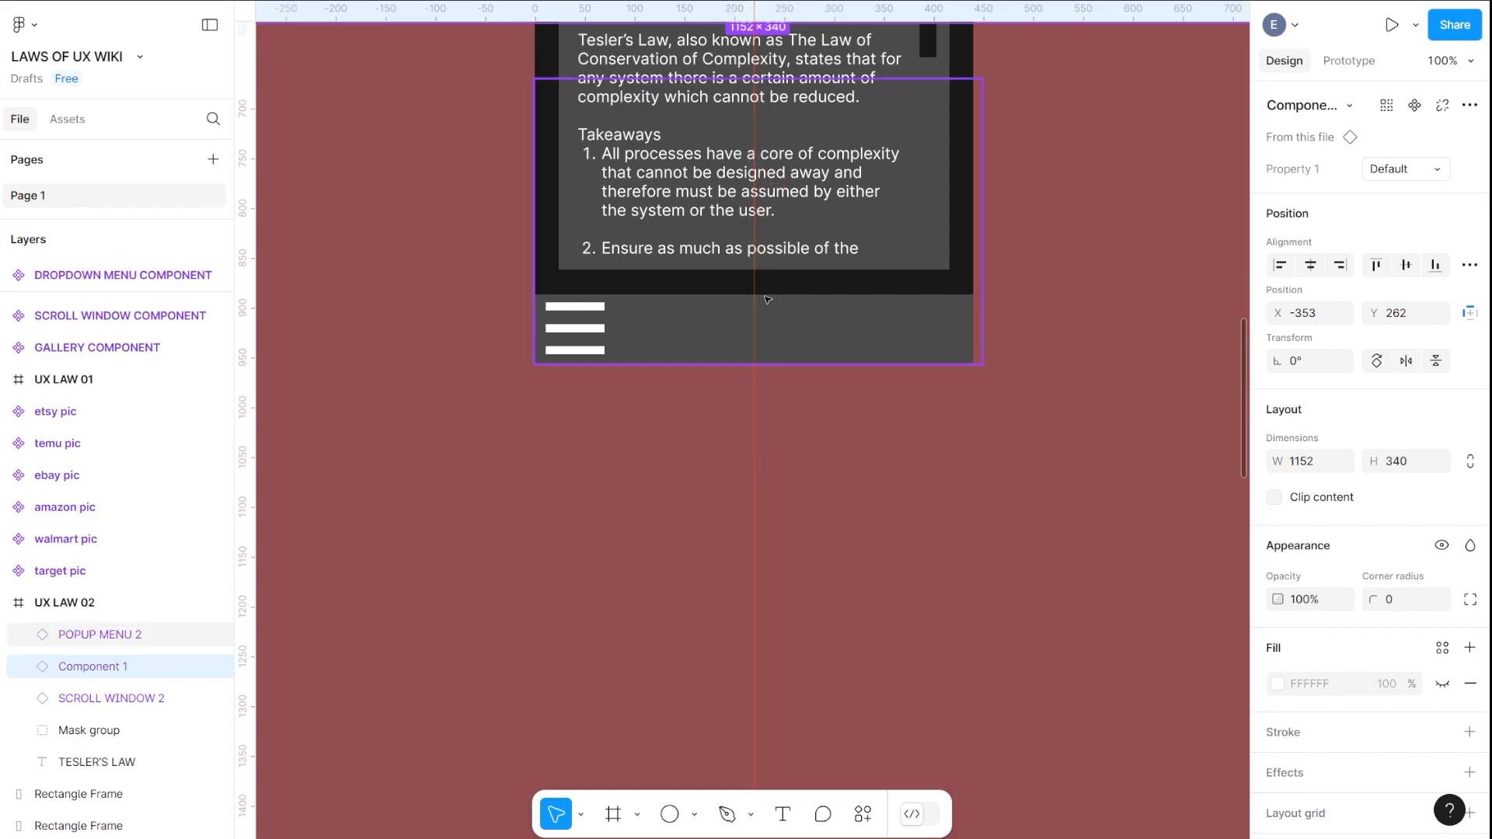
# Centre the Component 1 instance's phone picture on the vertical guide and lower the instance, giving X -356 and Y 266
pyautogui.scroll(6, 774, 336)
pyautogui.moveTo(804, 325); pyautogui.dragTo(798, 326)
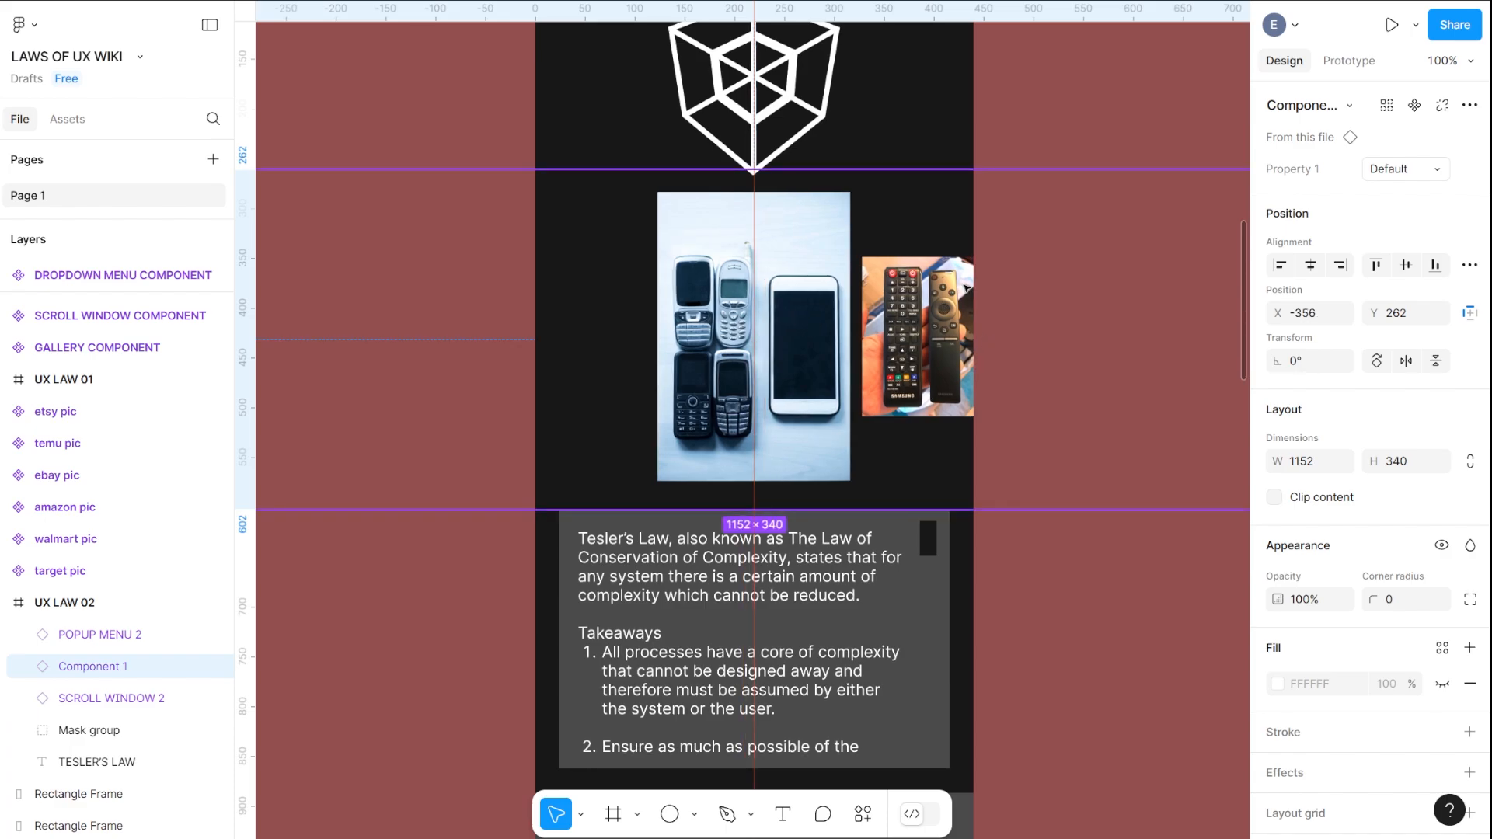
pyautogui.press('Down')
pyautogui.press('Down')
pyautogui.press('Down')
pyautogui.press('Down')
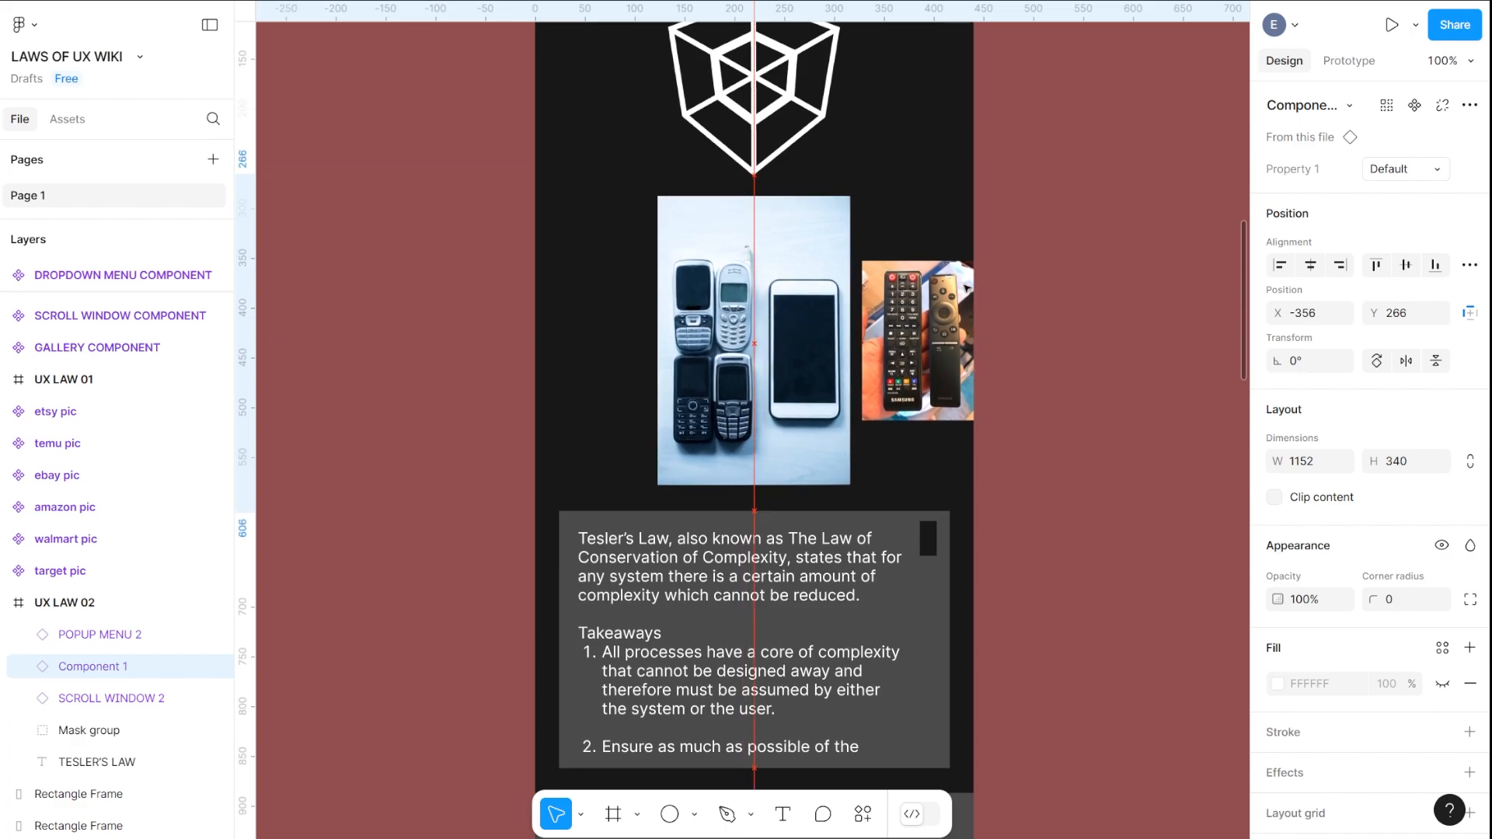
pyautogui.click(1083, 101)
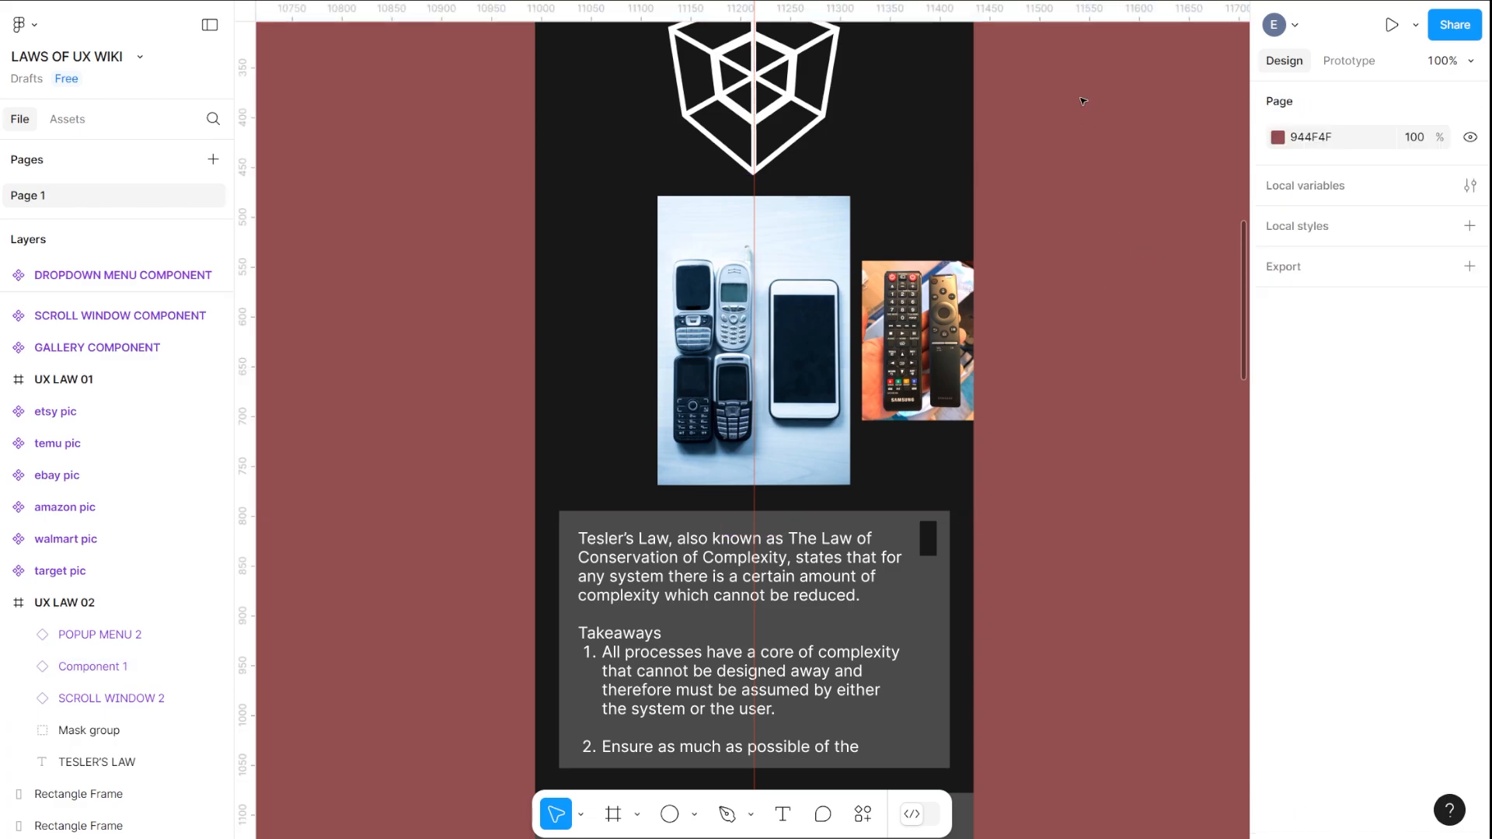
# Open the prototype preview of the UX LAW 02 screen
pyautogui.hotkey('ctrl', '-')
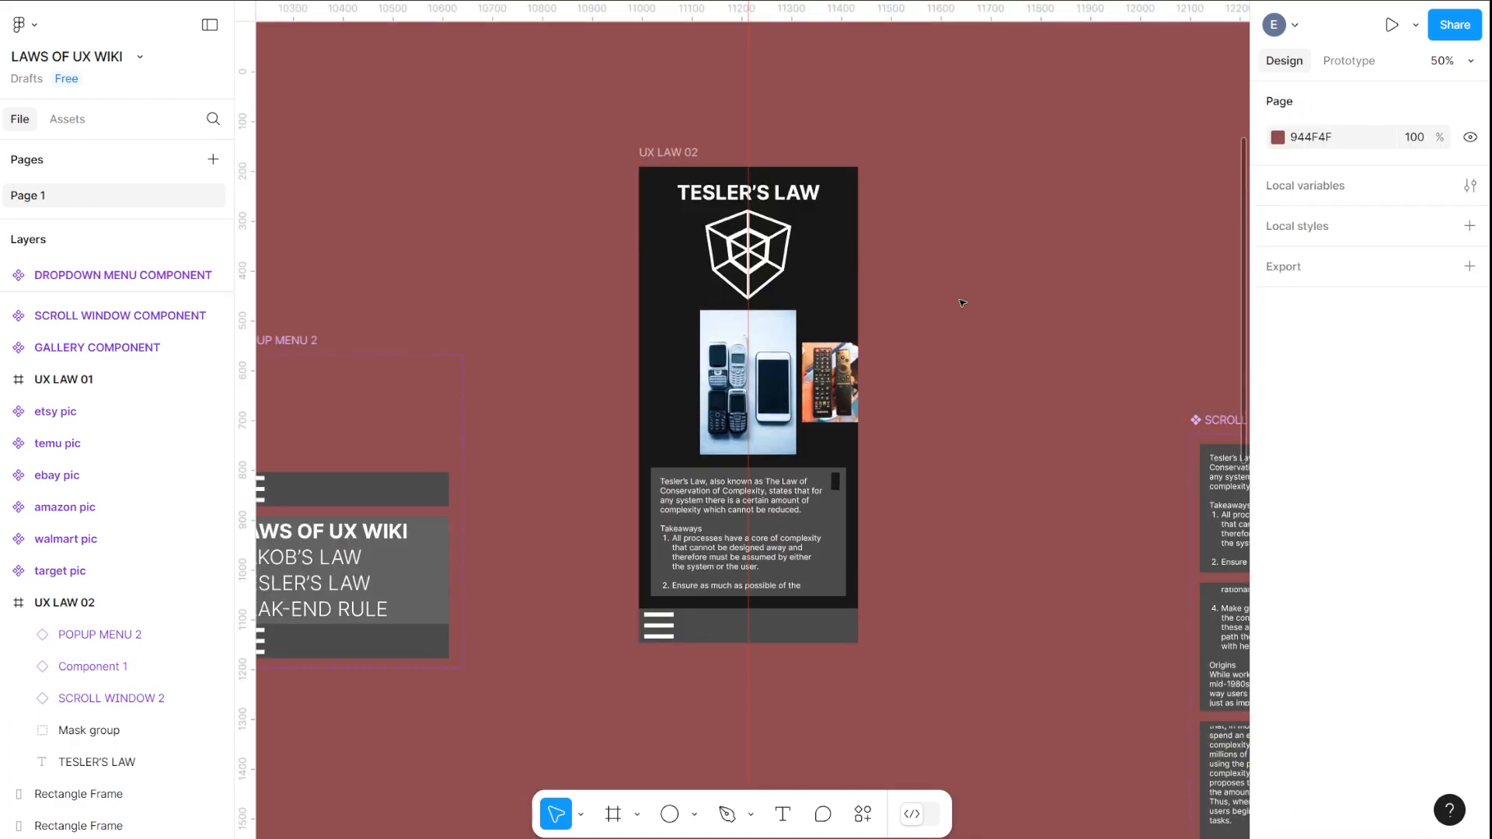
pyautogui.scroll(-3, 870, 332)
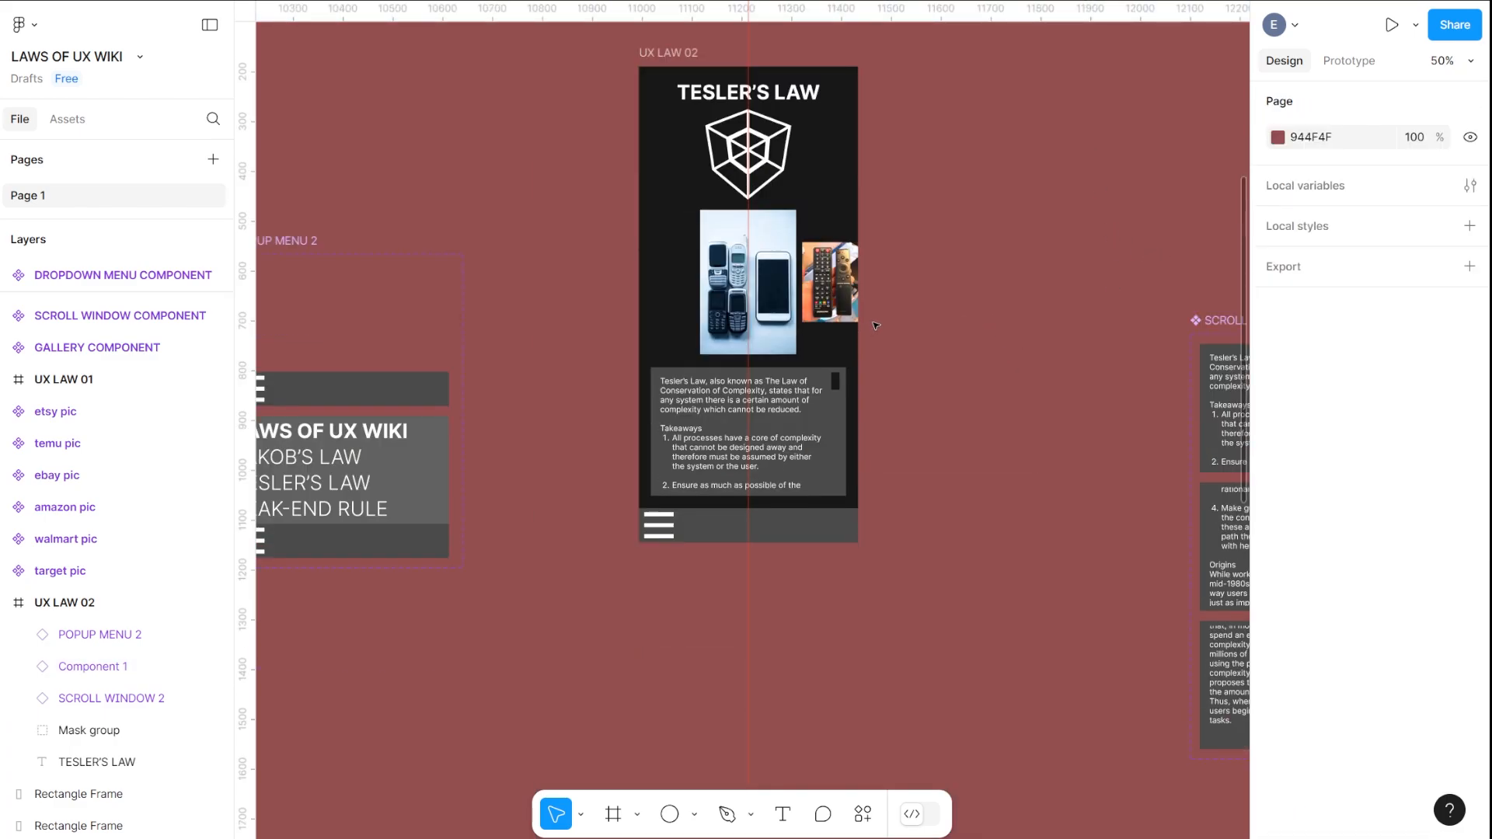
pyautogui.scroll(3, 905, 324)
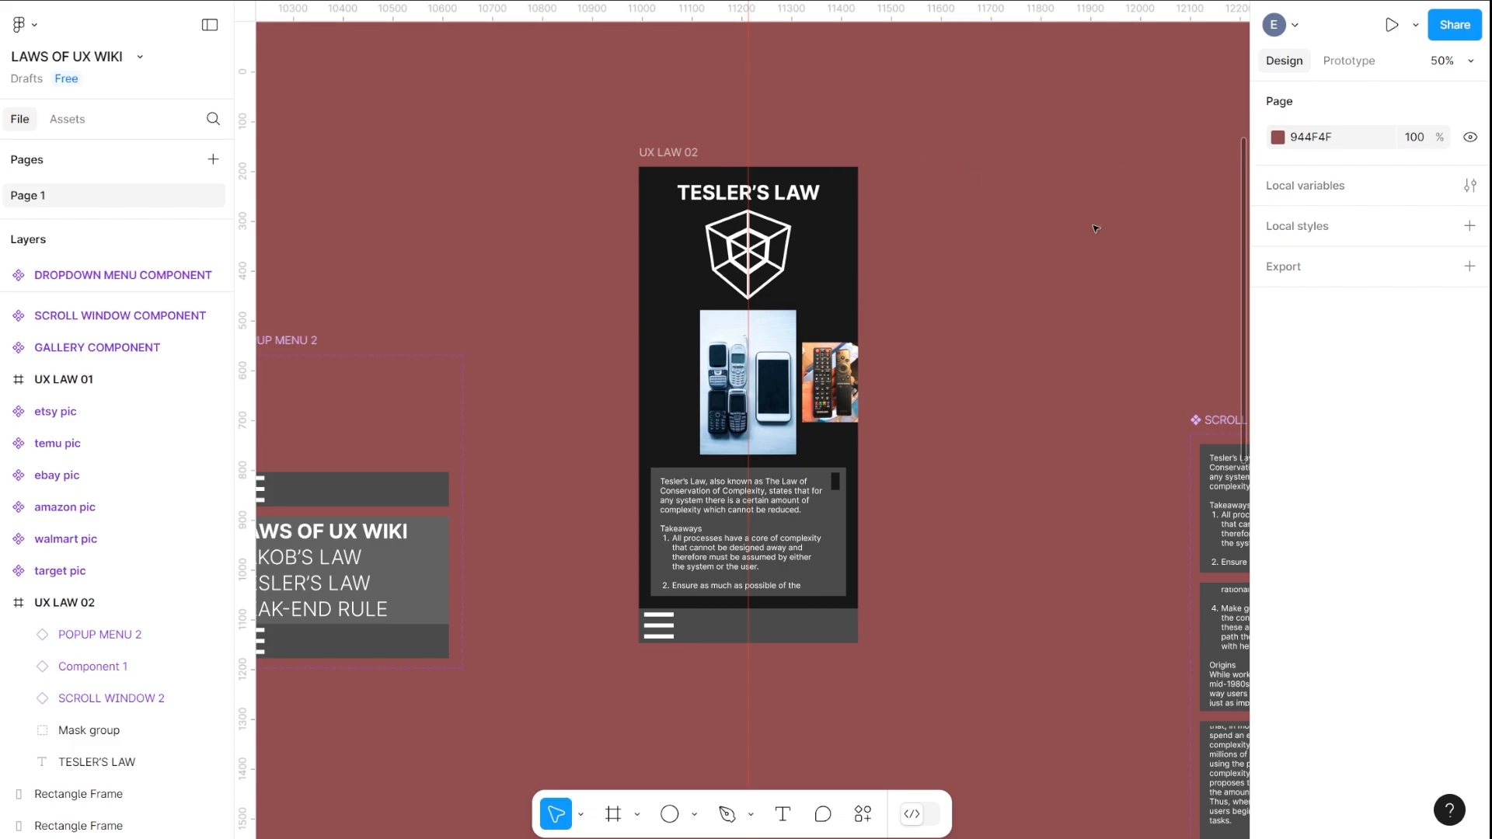
pyautogui.click(1393, 24)
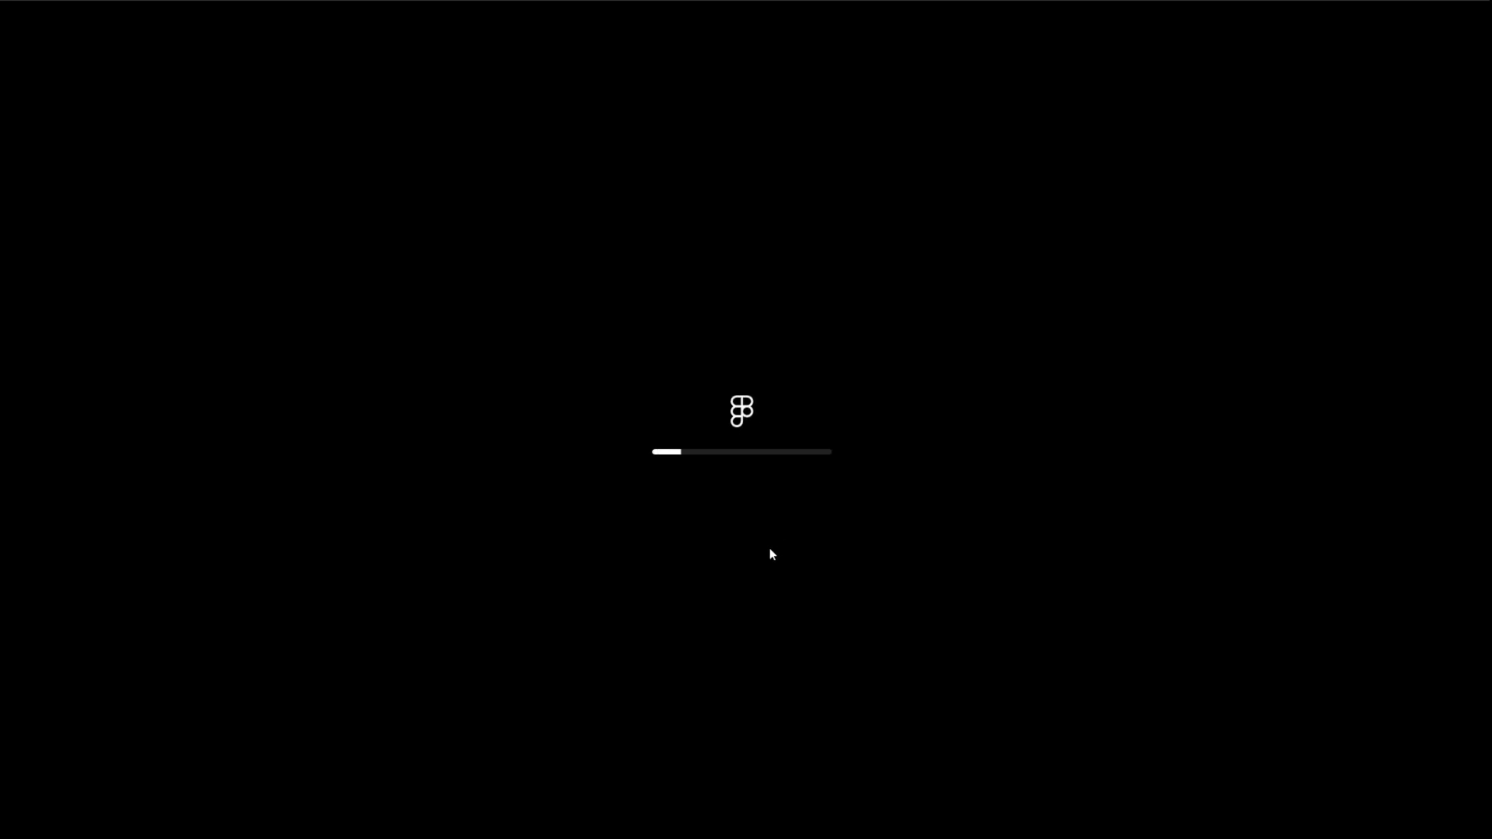
pyautogui.click(817, 825)
pyautogui.moveTo(826, 791)
pyautogui.click(984, 787)
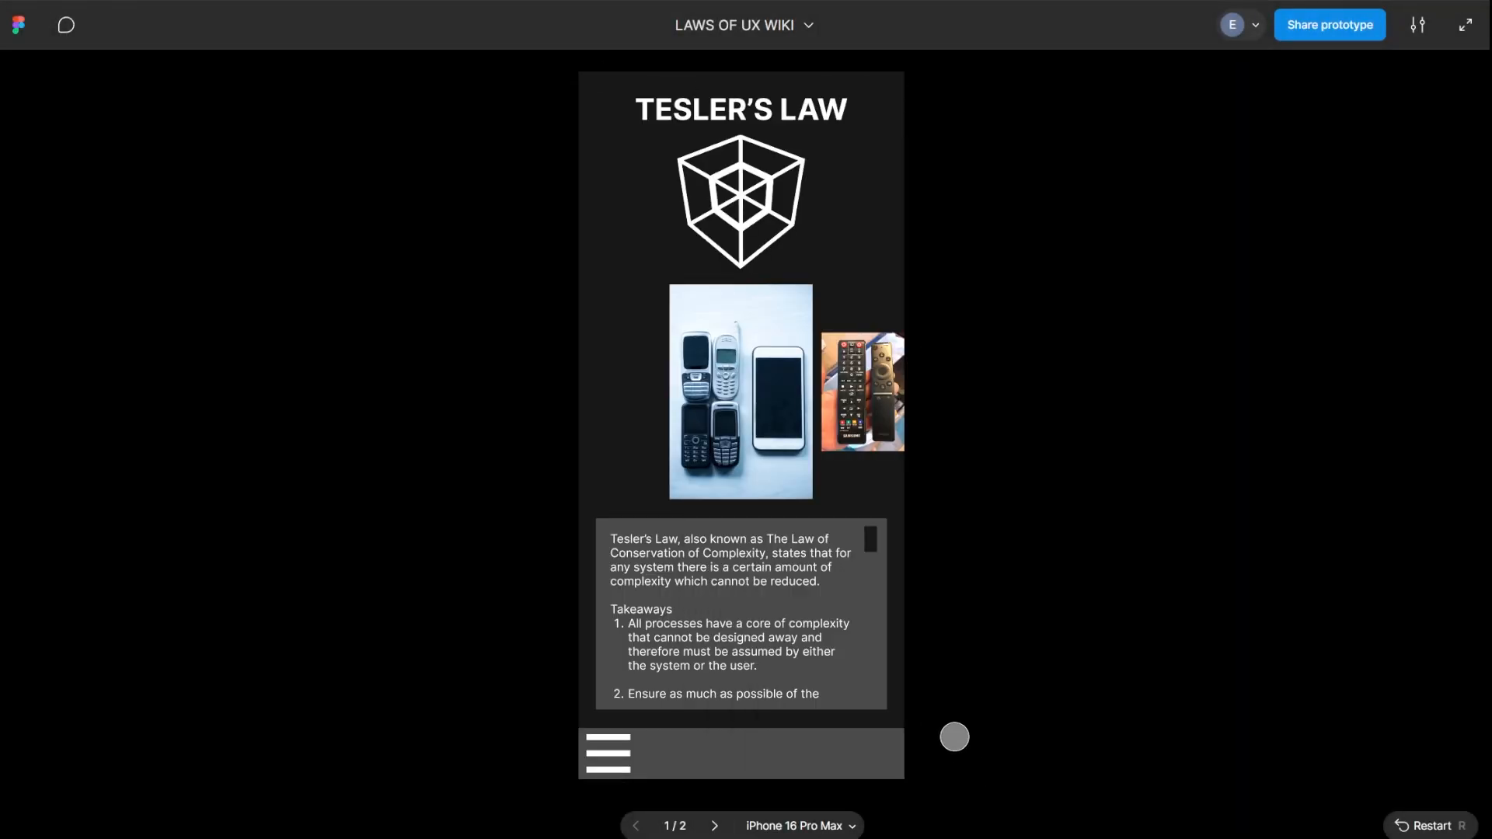
# Test the gallery in the preview by swiping back and forth through the phone, remote and Yahoo/Google pictures
pyautogui.moveTo(767, 389); pyautogui.dragTo(630, 385)
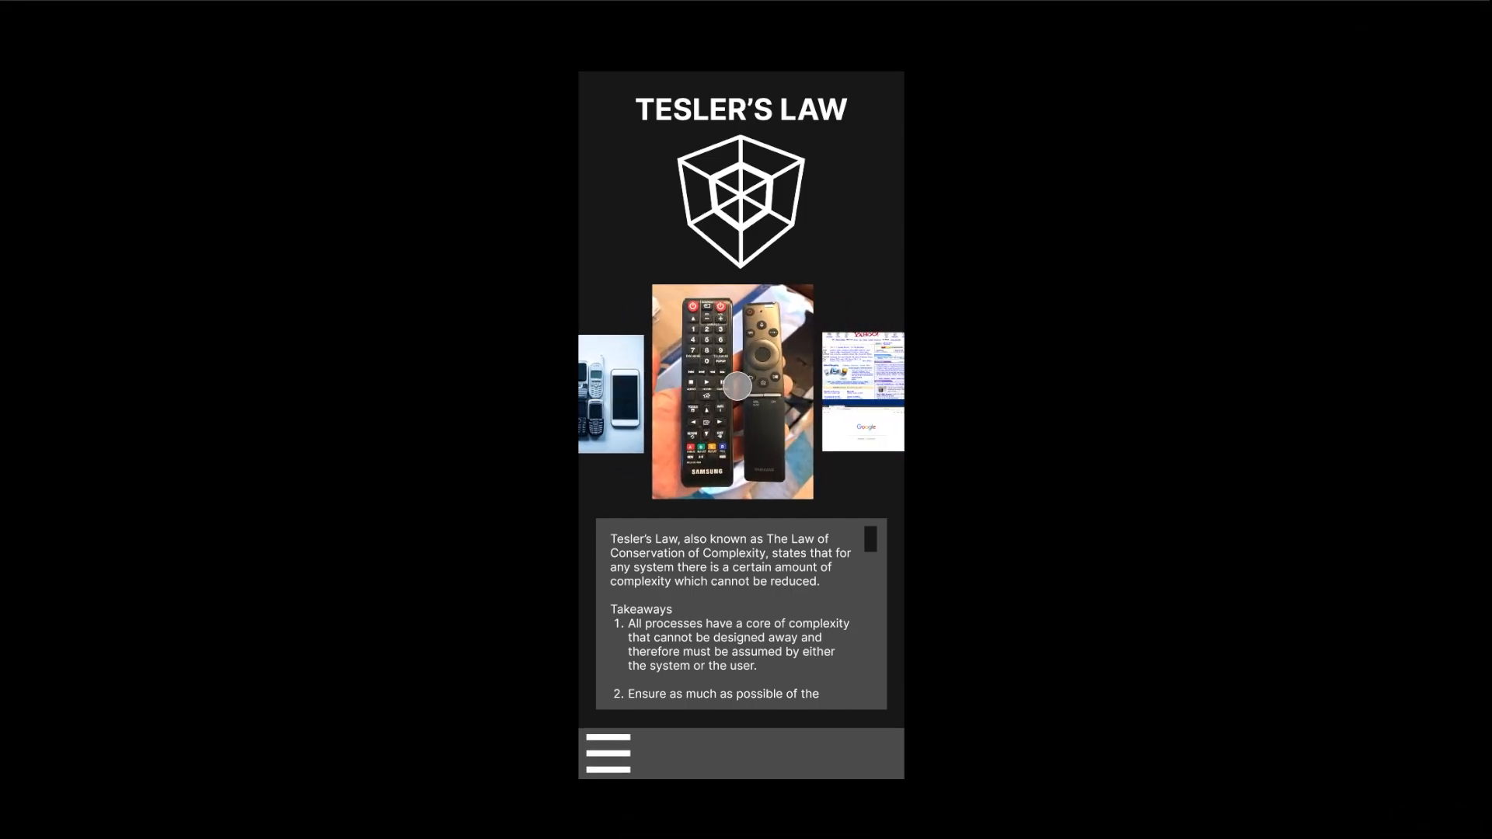
pyautogui.moveTo(765, 387)
pyautogui.mouseDown()
pyautogui.moveTo(669, 385)
pyautogui.moveTo(780, 385)
pyautogui.mouseUp()
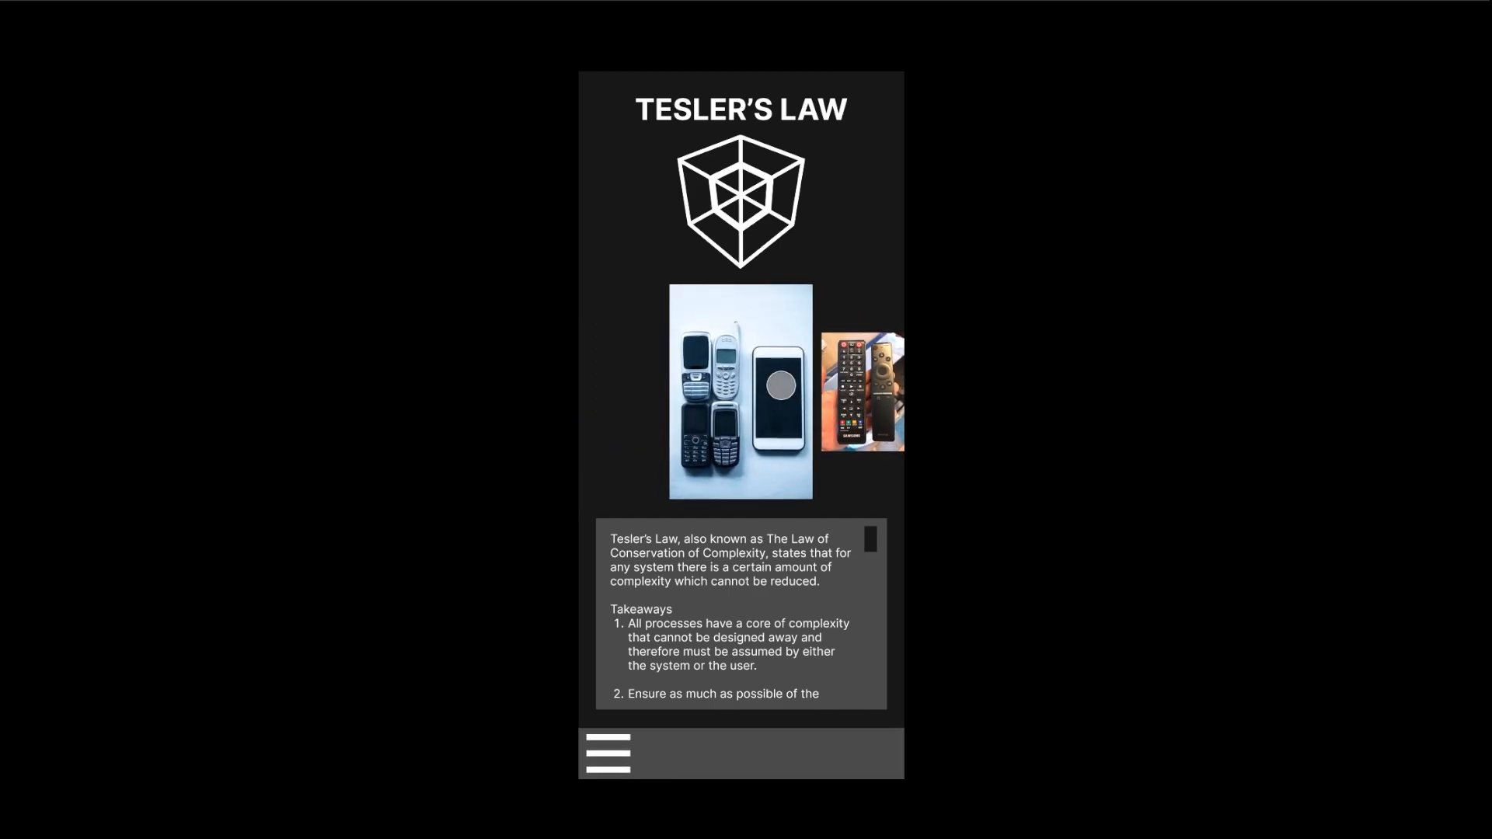
pyautogui.moveTo(846, 383); pyautogui.dragTo(745, 394)
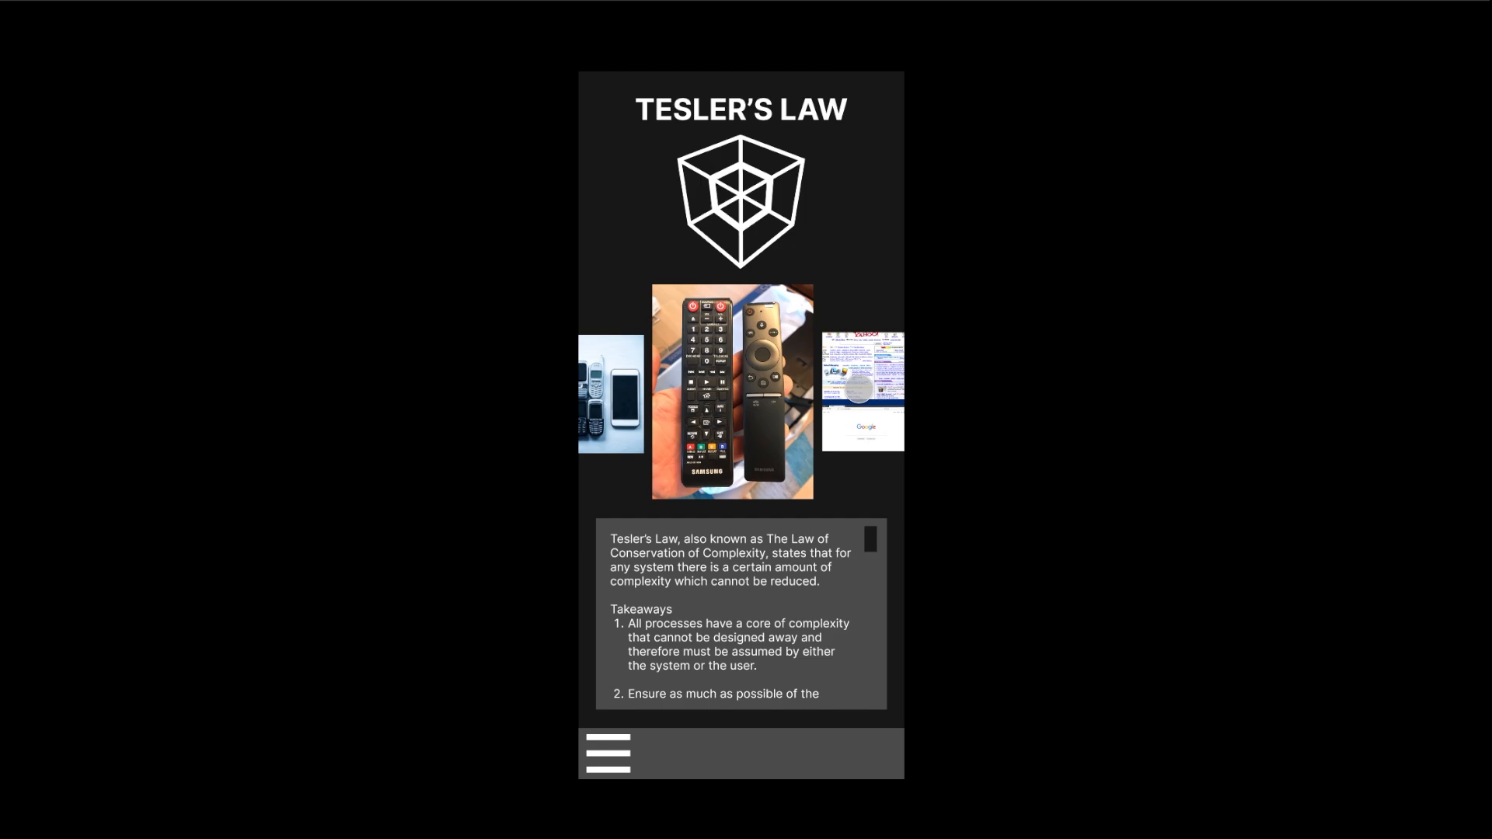
pyautogui.moveTo(859, 388); pyautogui.dragTo(746, 386)
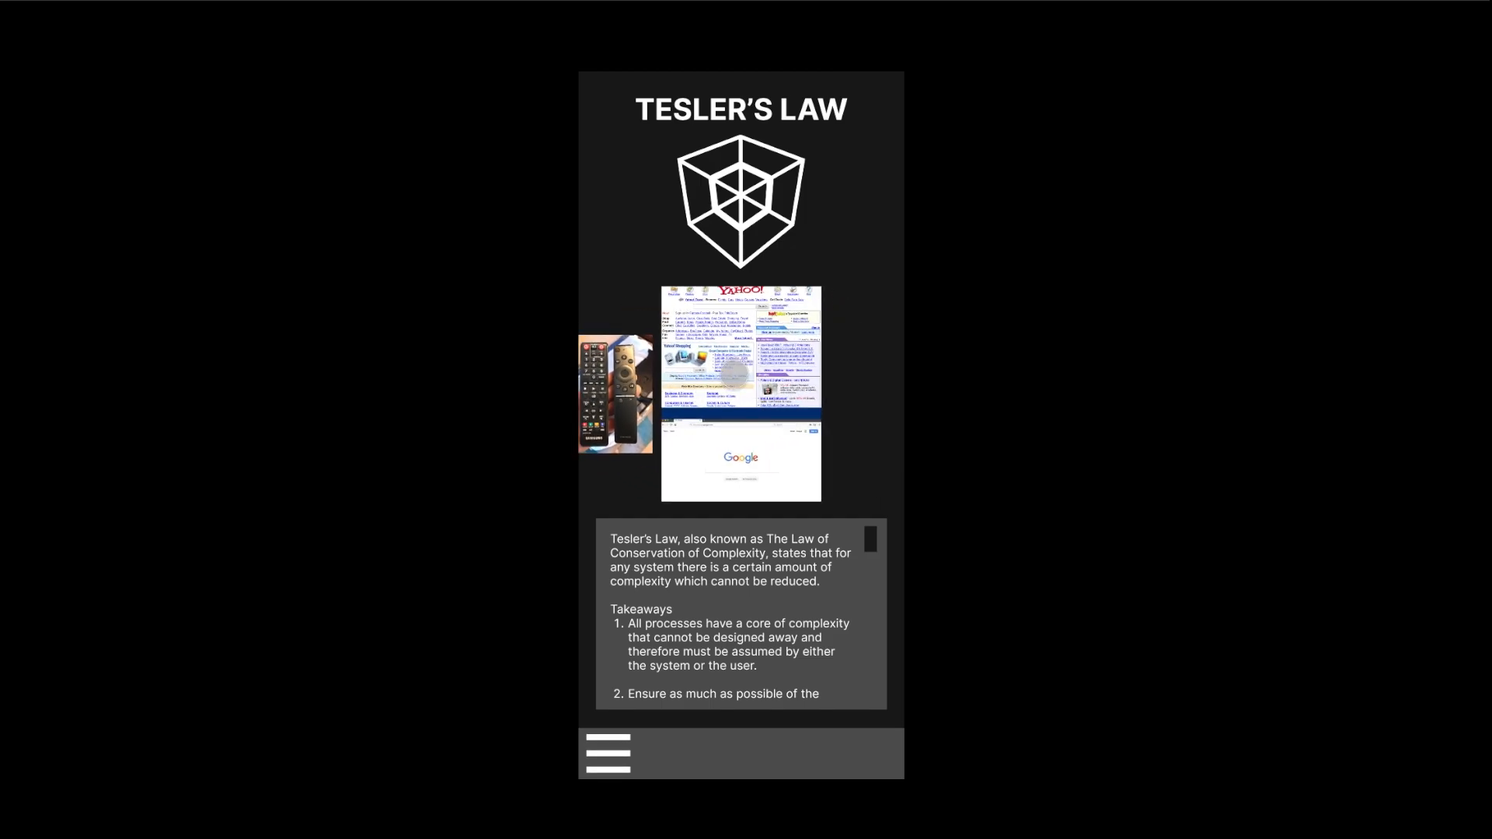
pyautogui.moveTo(731, 385); pyautogui.dragTo(816, 379)
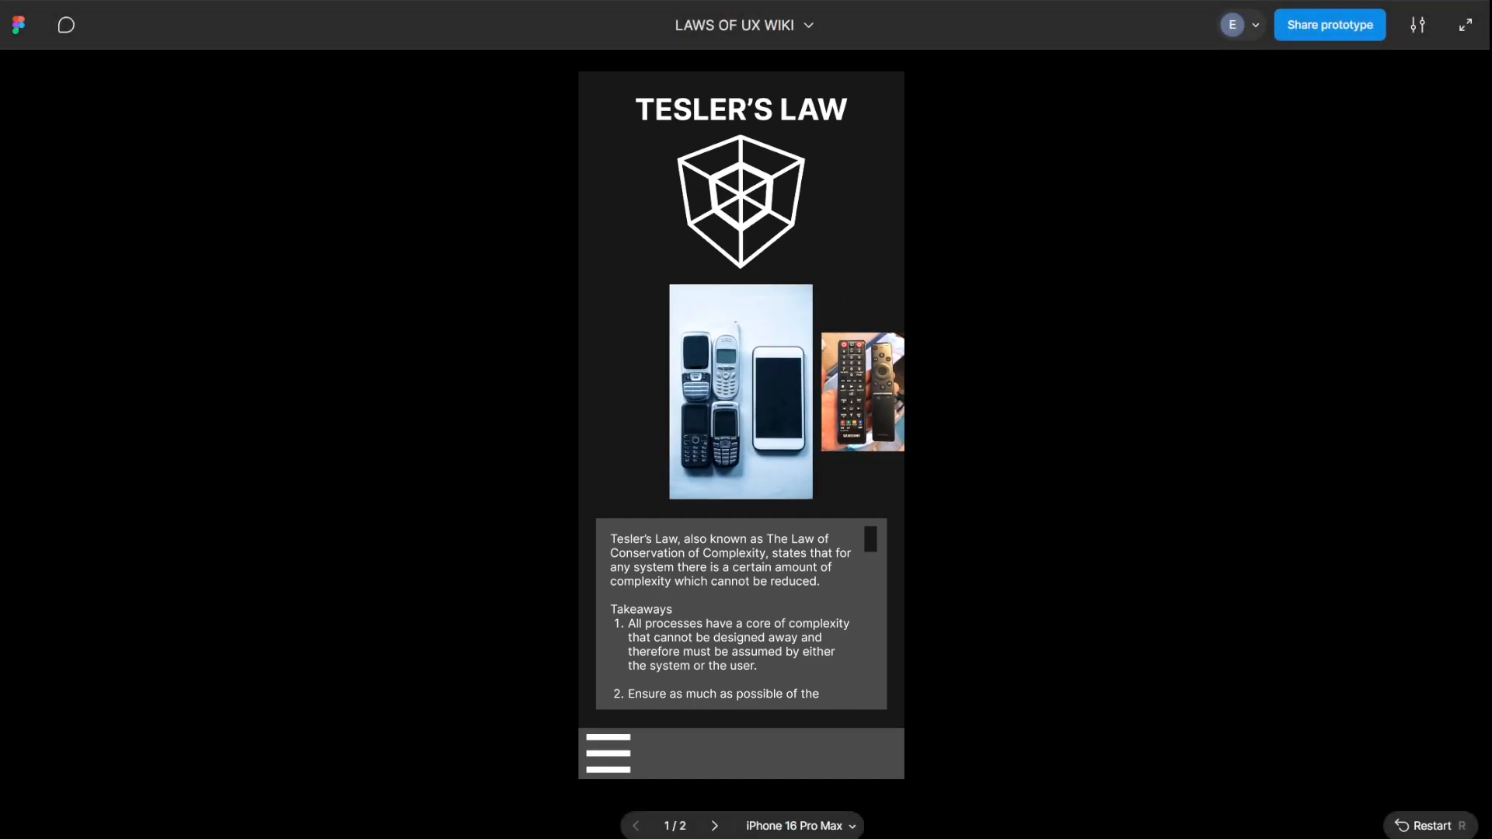
# Return to the design file and shift tesler 01 and tesler 03 in the Default variant left, tucking the remotes partly behind the phones
pyautogui.hotkey('ctrl', 'Tab')
pyautogui.moveTo(1096, 412); pyautogui.dragTo(407, 360)
pyautogui.moveTo(1021, 385); pyautogui.dragTo(638, 390)
pyautogui.scroll(5, 645, 363)
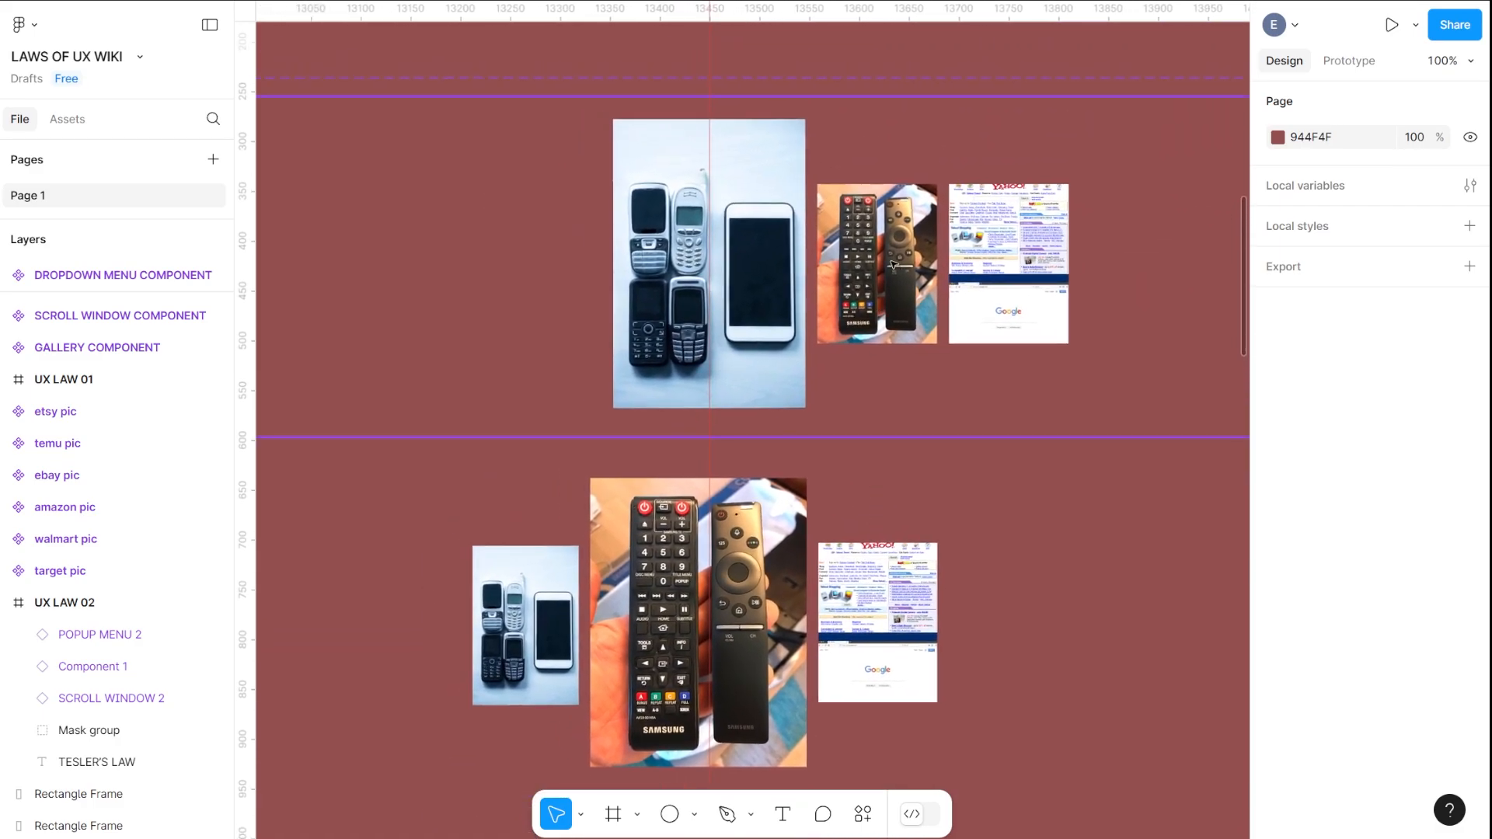
pyautogui.click(890, 261)
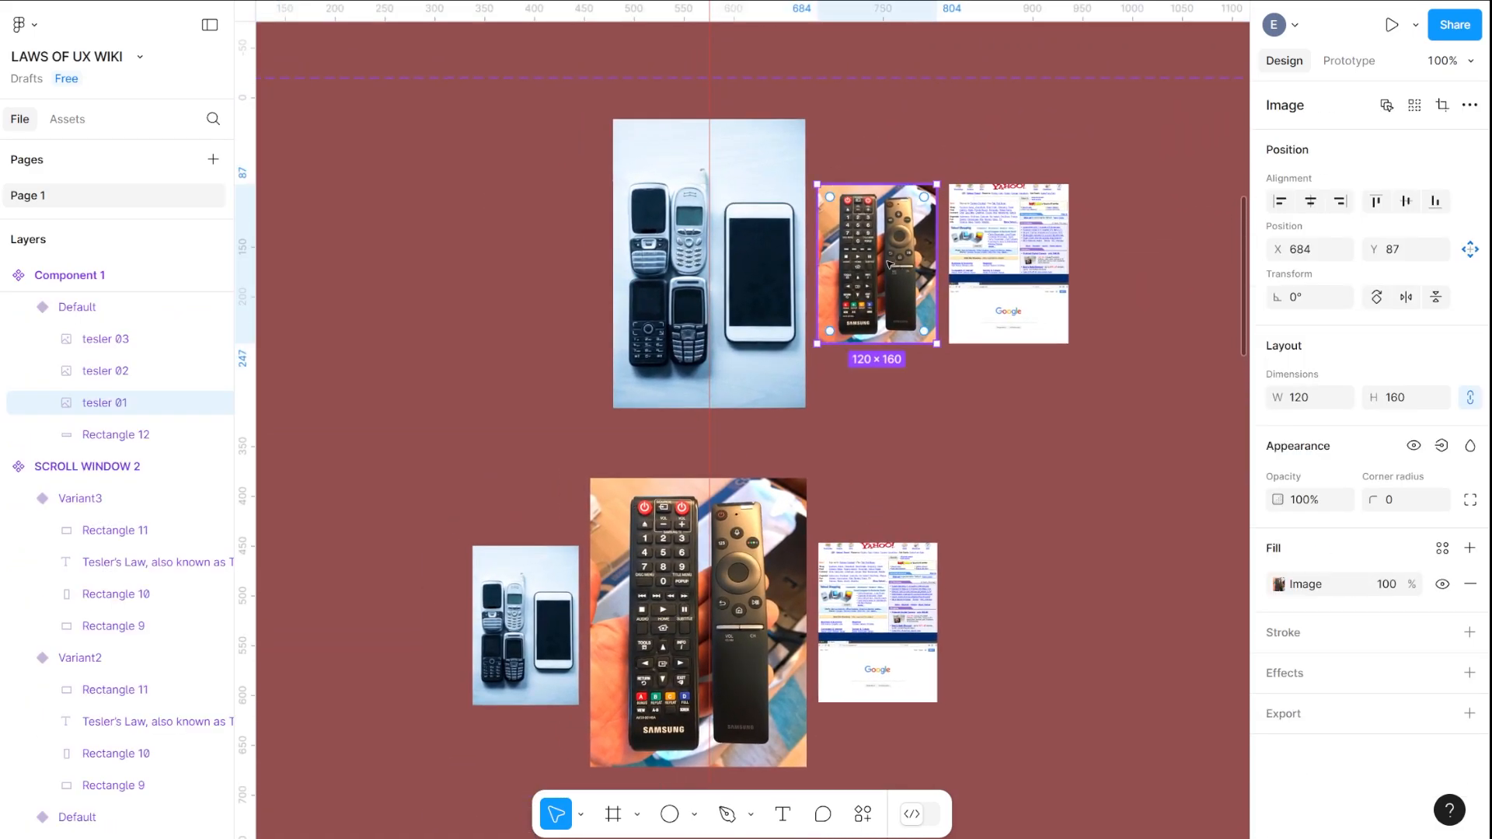
pyautogui.keyDown('shift'); pyautogui.click(964, 261); pyautogui.keyUp('shift')
pyautogui.moveTo(1020, 243); pyautogui.dragTo(979, 243)
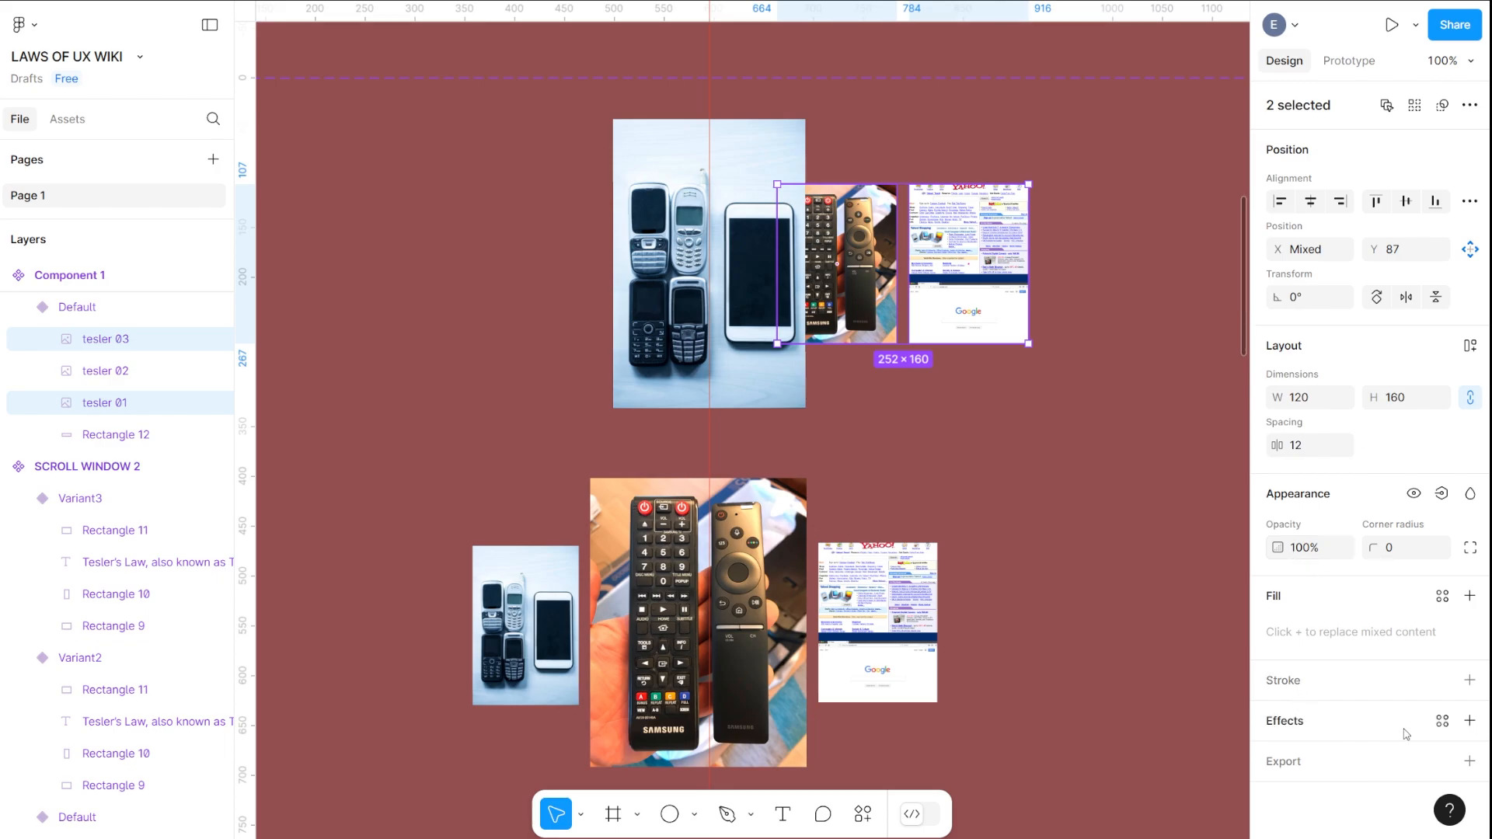
# Try a background blur of 10 on tesler 01 and tesler 03 in the Default variant, then remove the effect
pyautogui.click(1470, 720)
pyautogui.click(1357, 758)
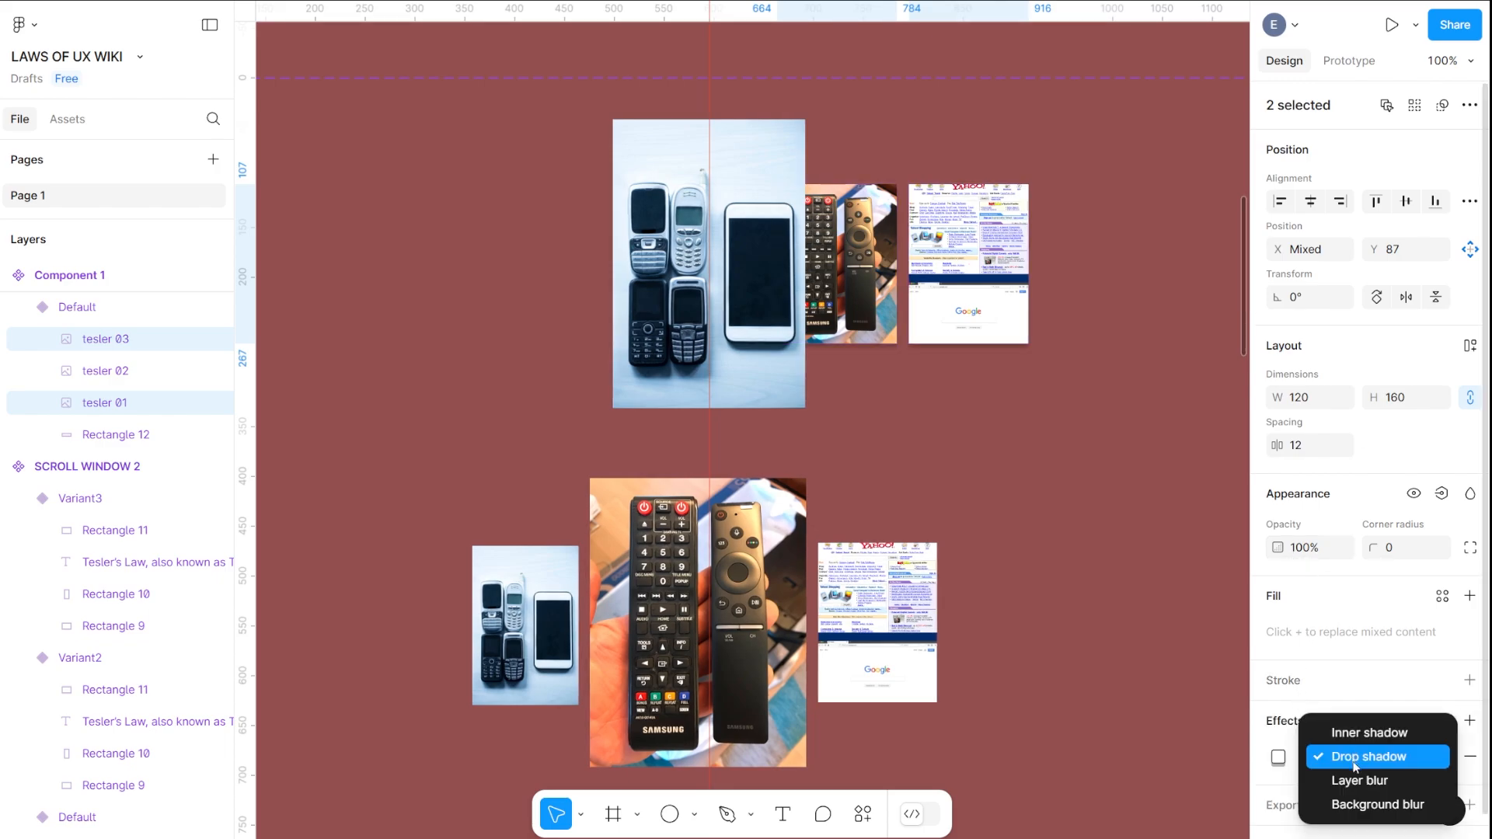
pyautogui.click(1350, 808)
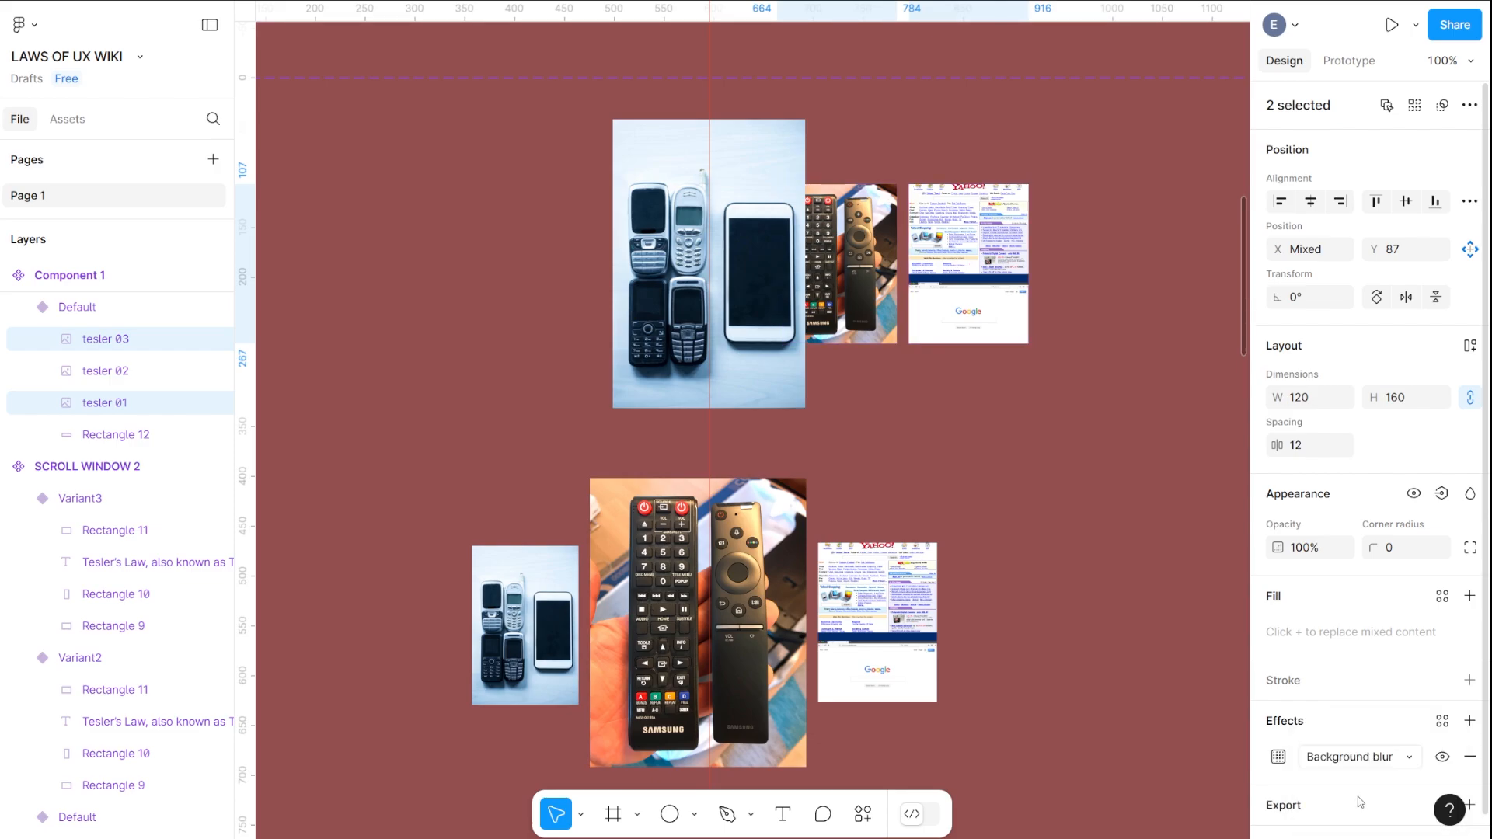
pyautogui.scroll(-1, 1342, 708)
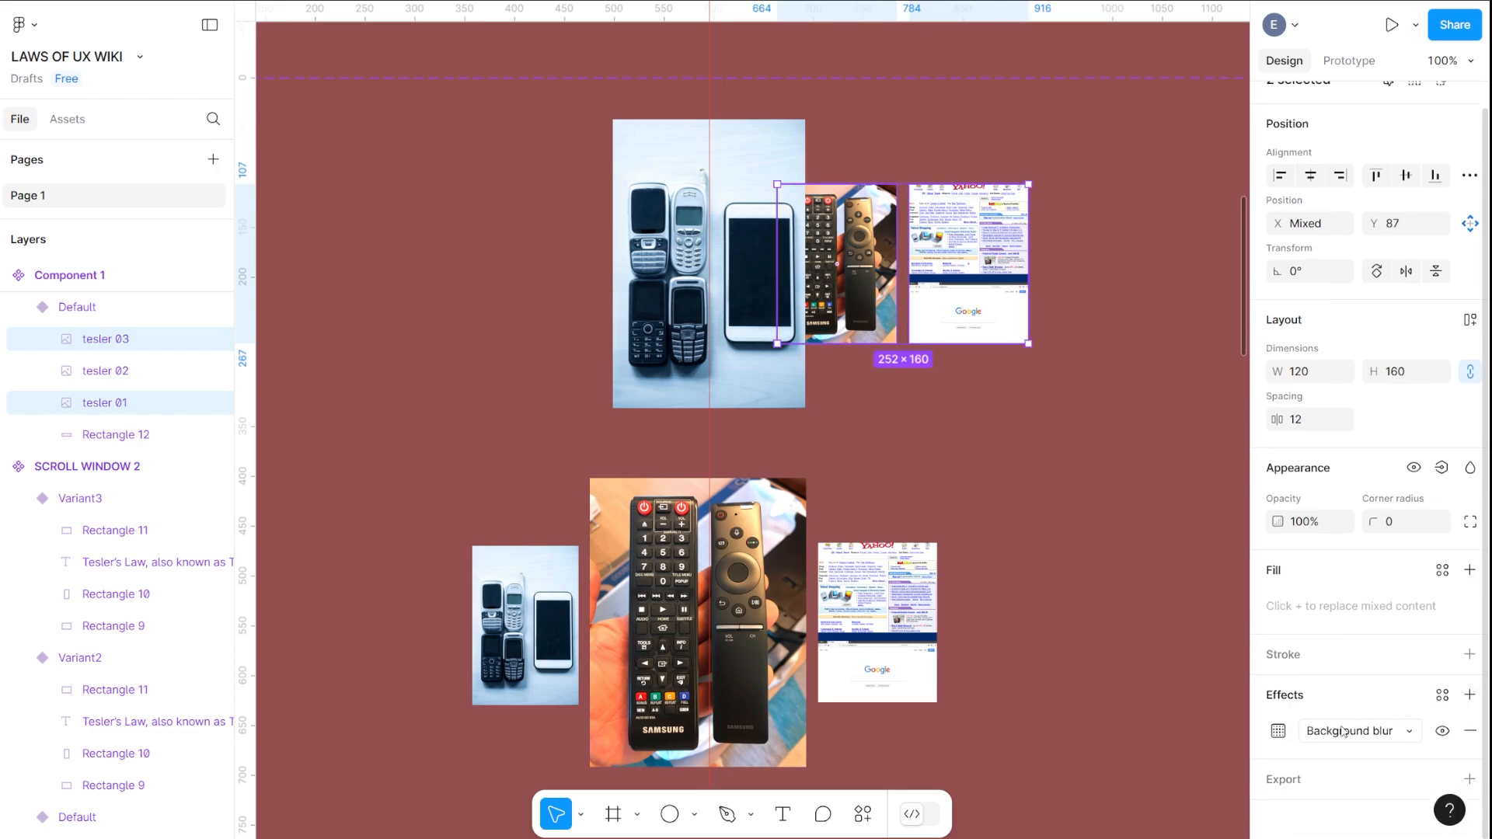
pyautogui.click(1279, 731)
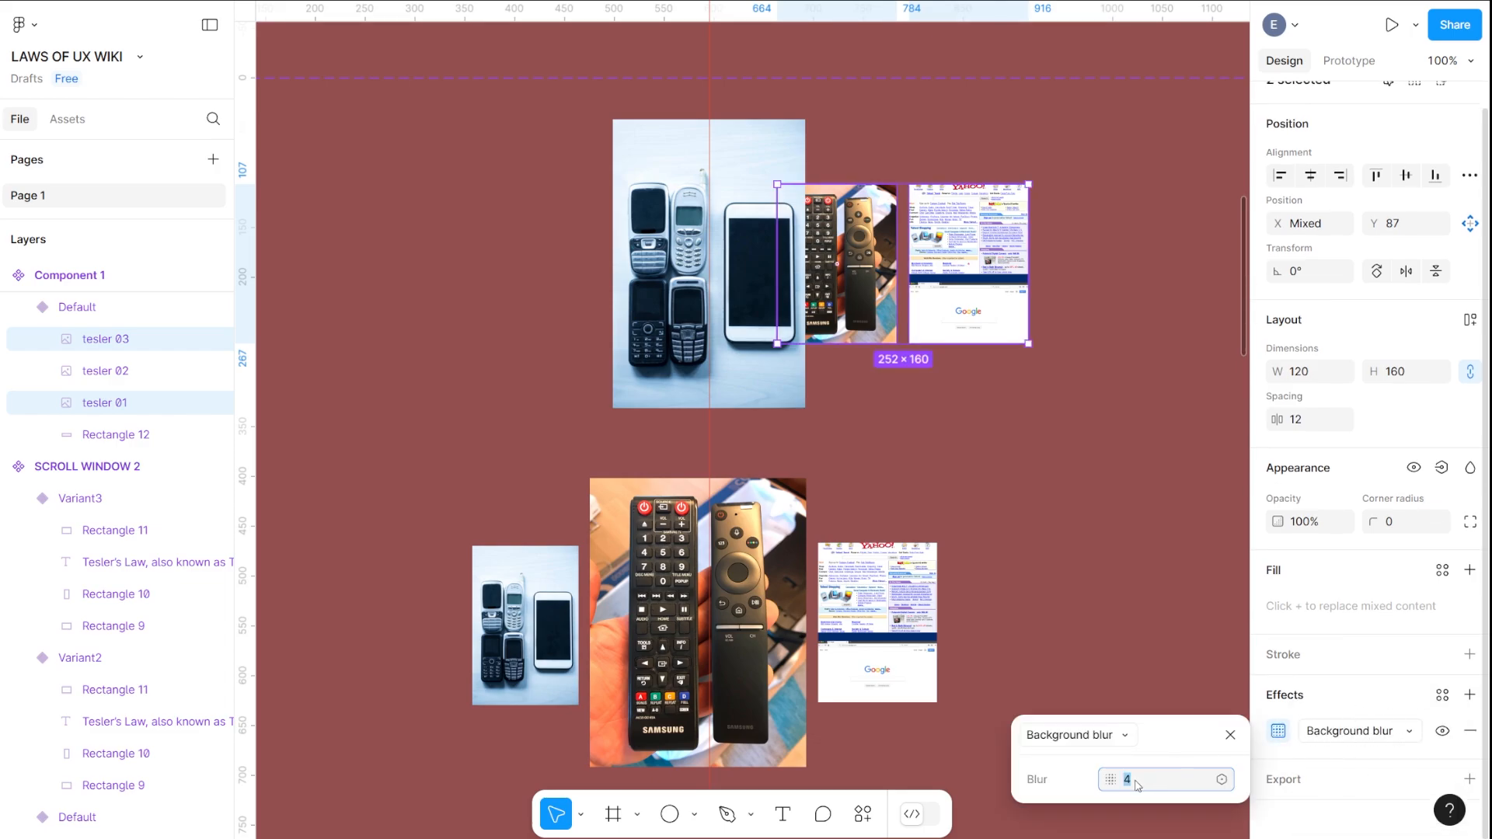
pyautogui.write('10')
pyautogui.press('Return')
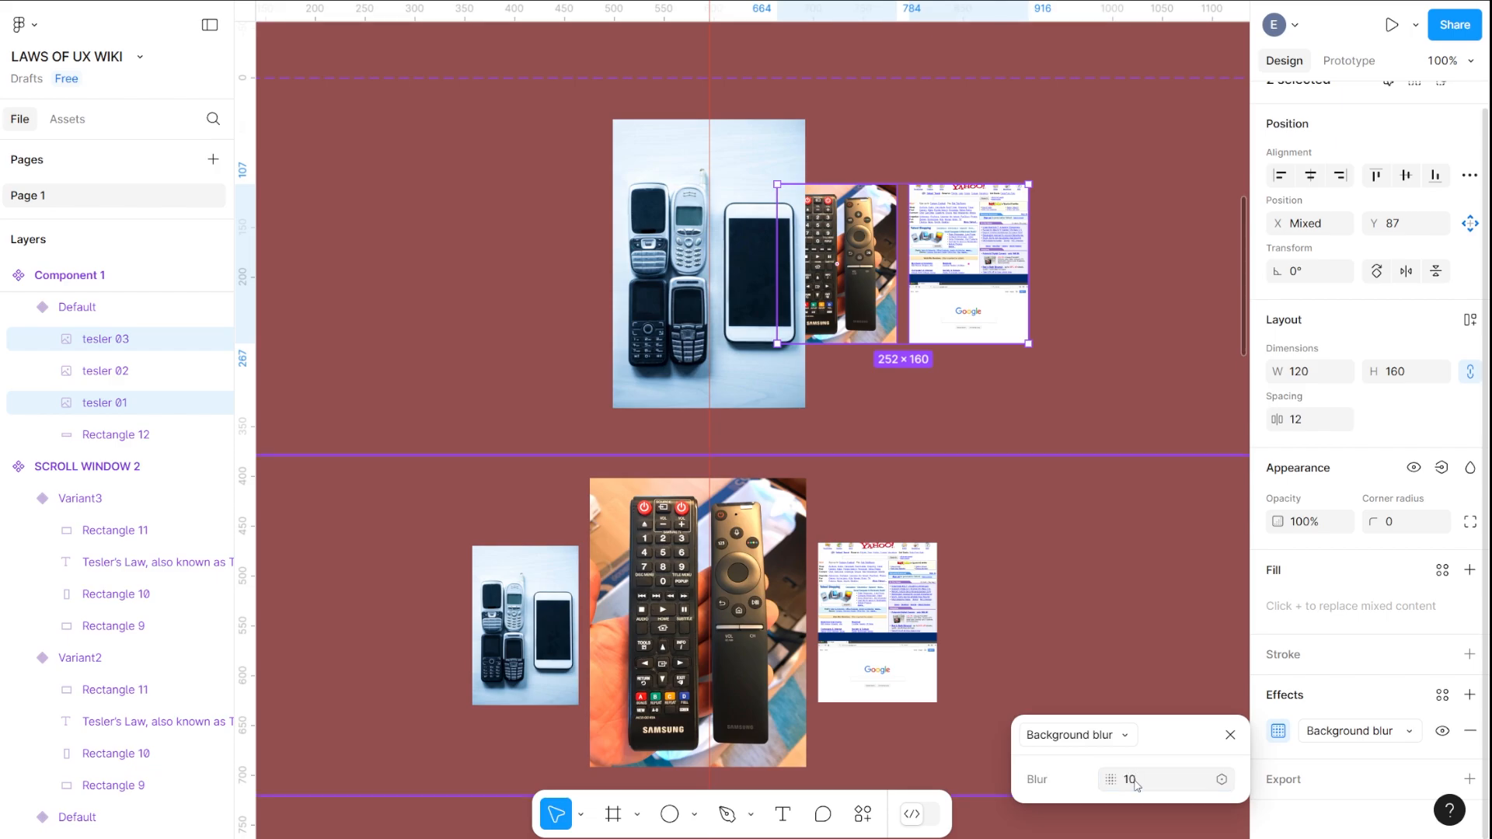
pyautogui.click(1230, 734)
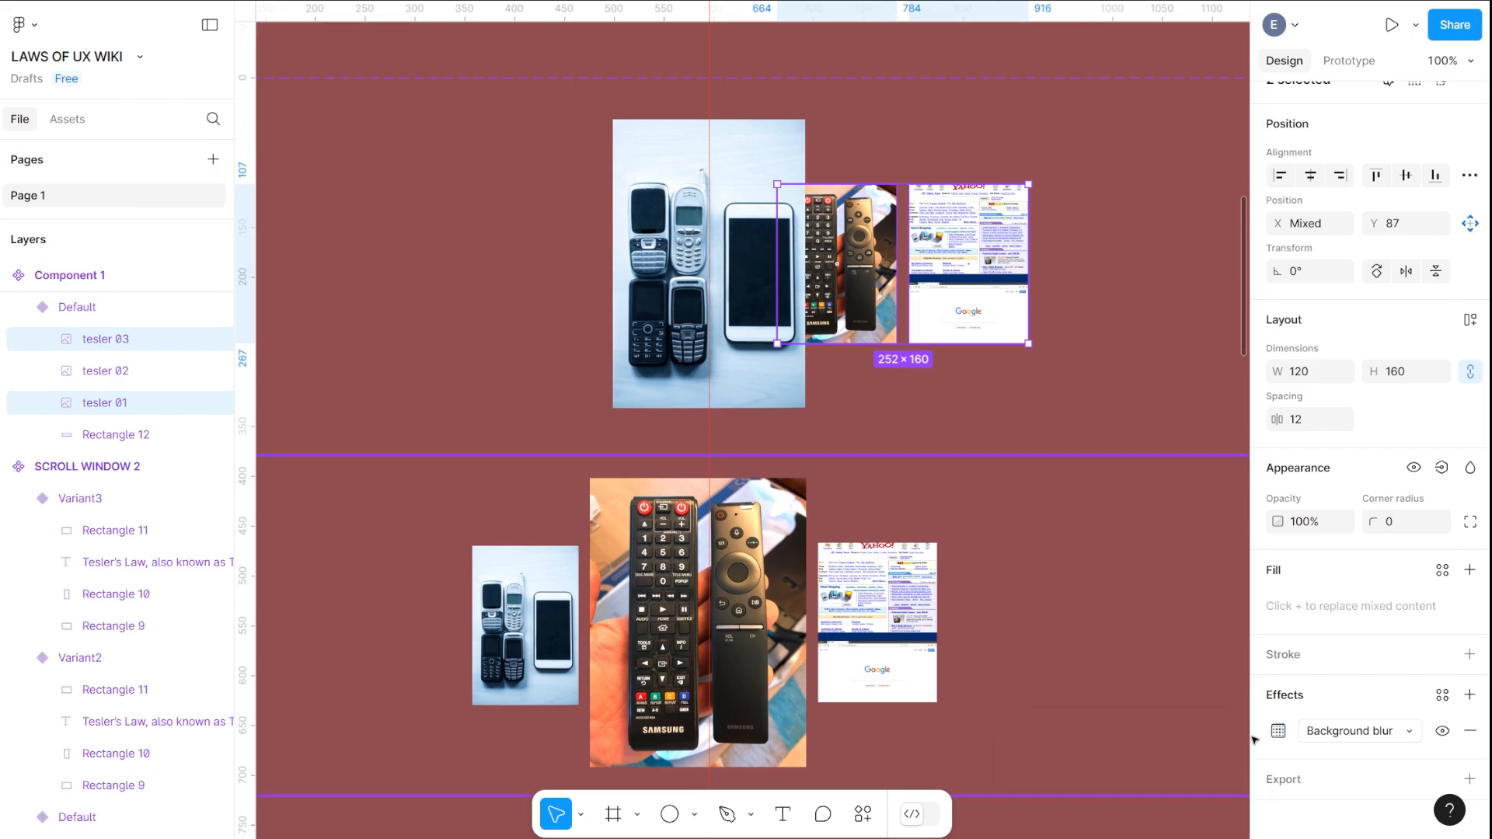
pyautogui.click(1470, 730)
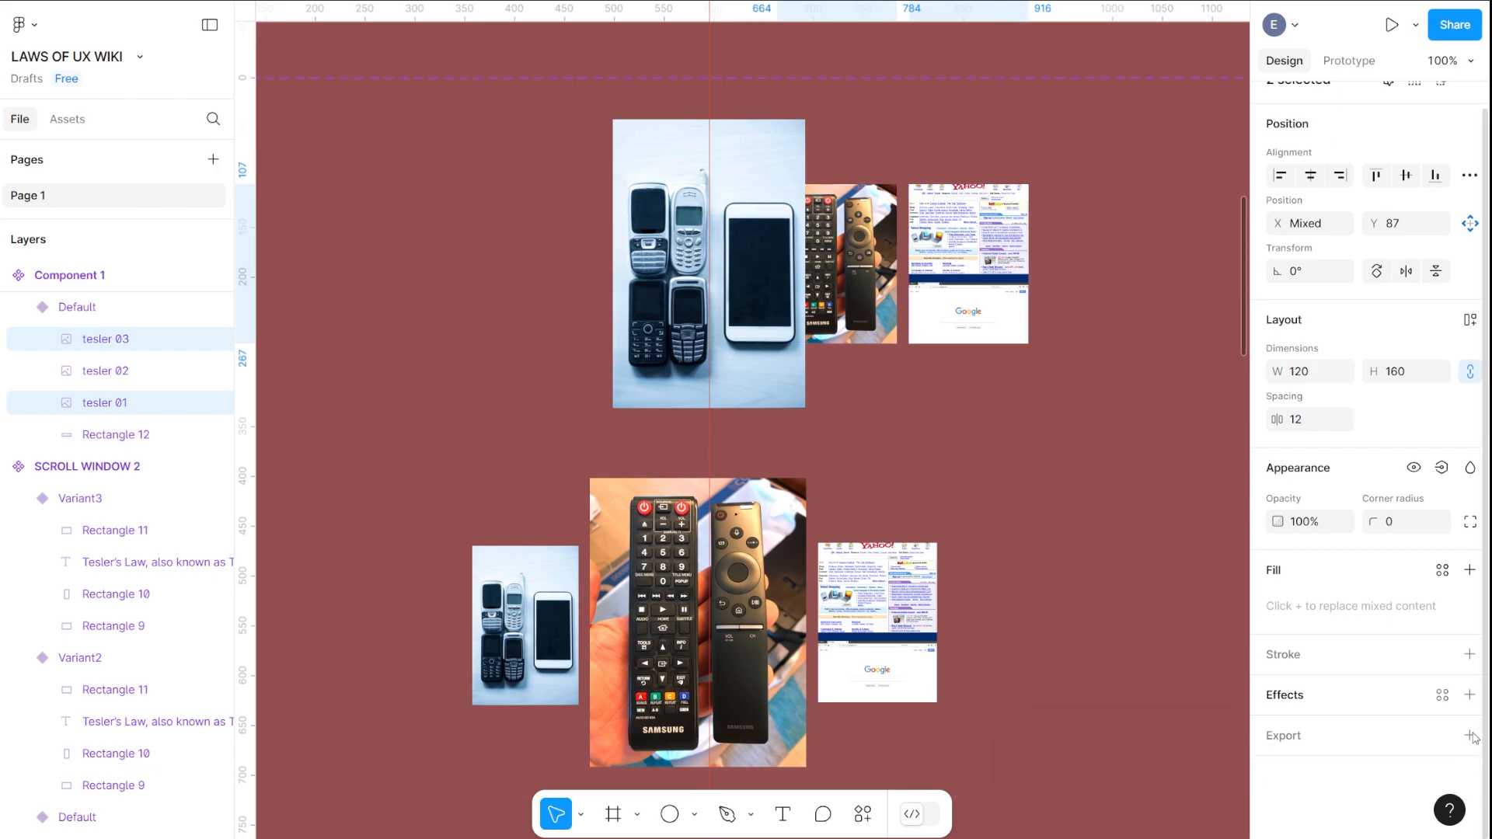
# Apply the Simple Design System effect style Blur/Layer to tesler 01 and tesler 03 in the Default variant
pyautogui.click(1444, 697)
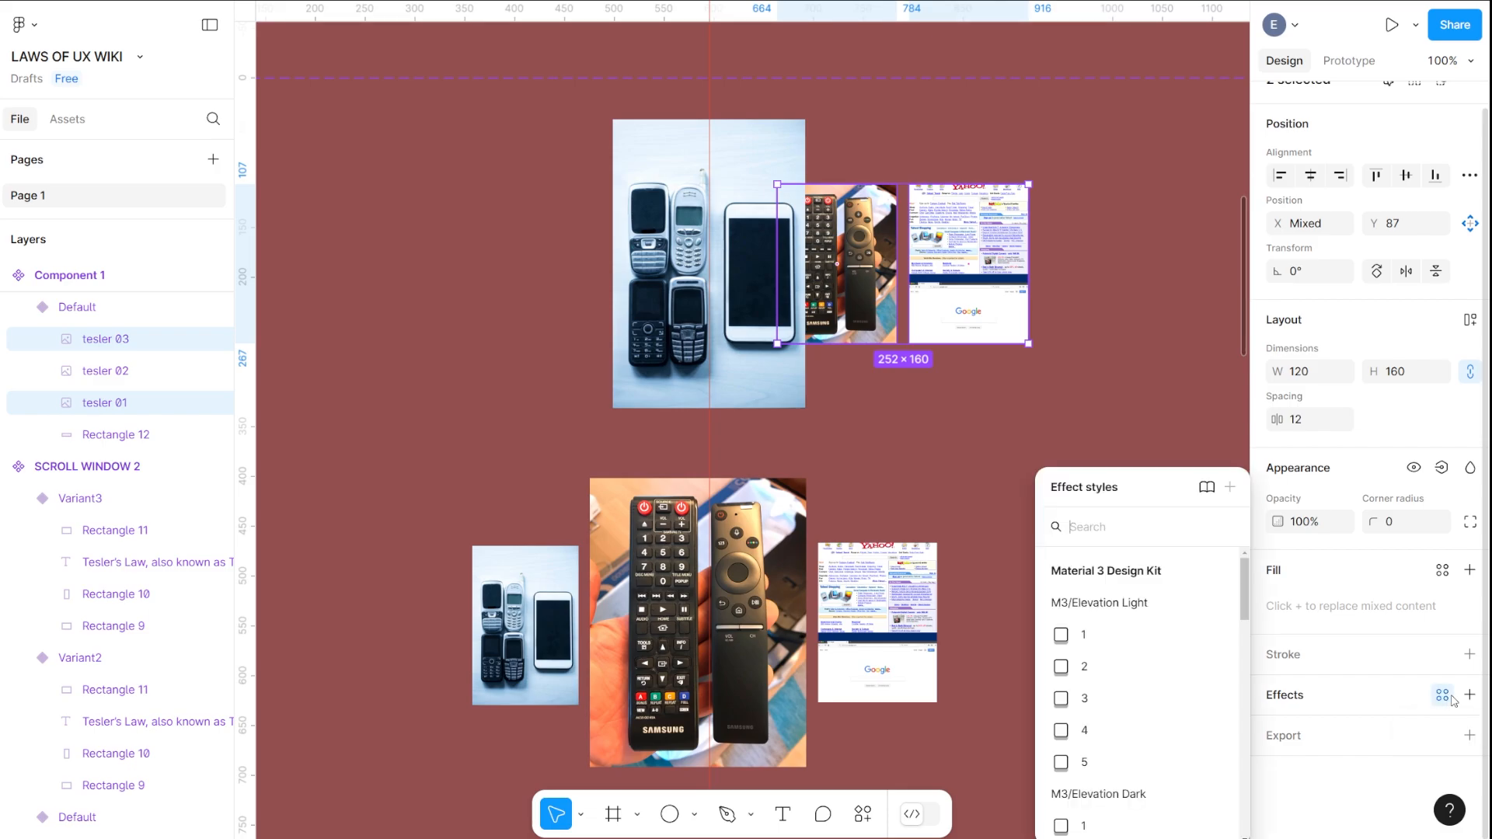
pyautogui.scroll(-3, 1173, 653)
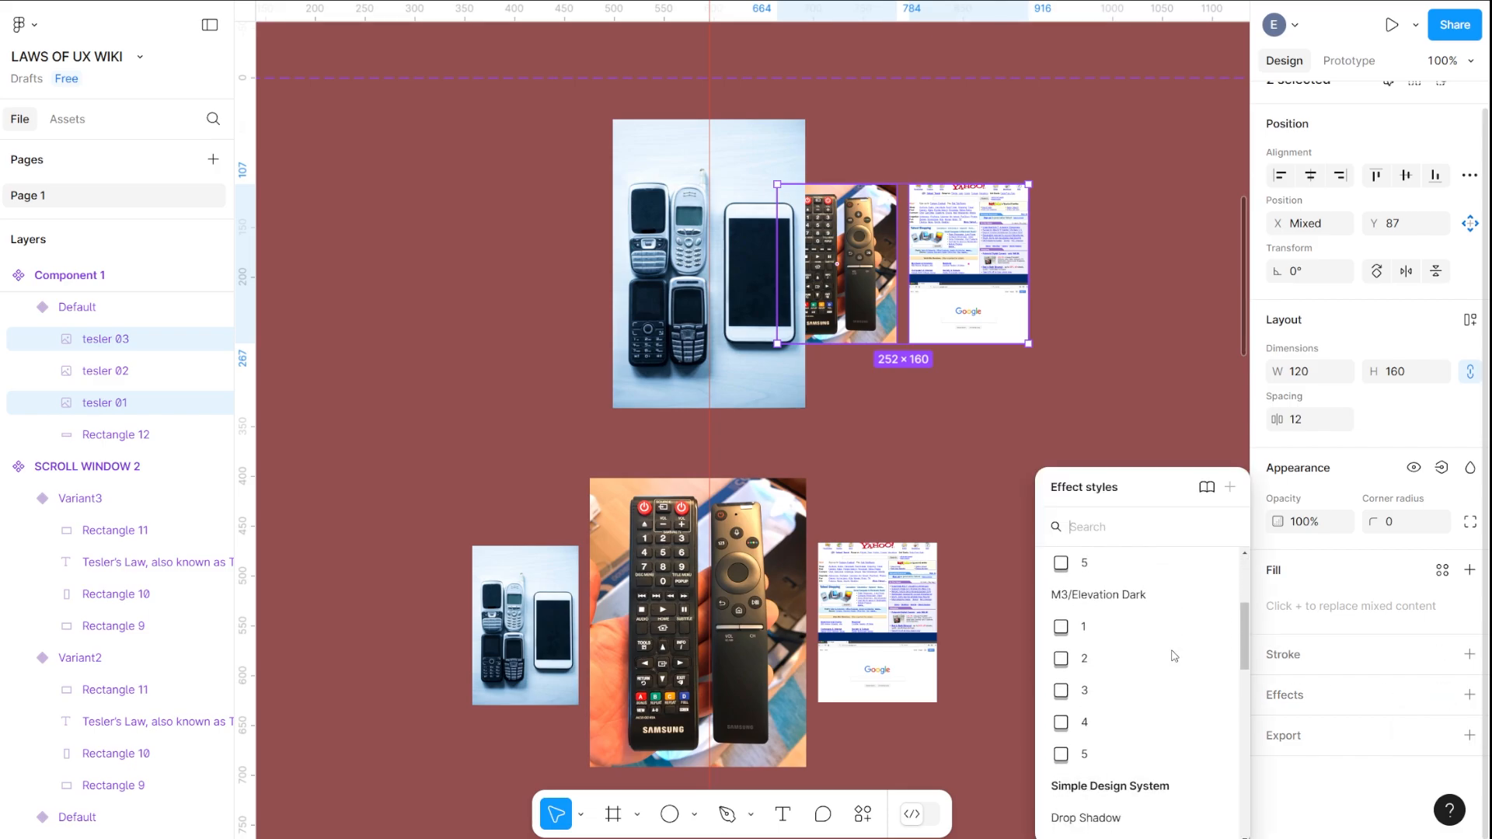
pyautogui.scroll(-5, 1174, 657)
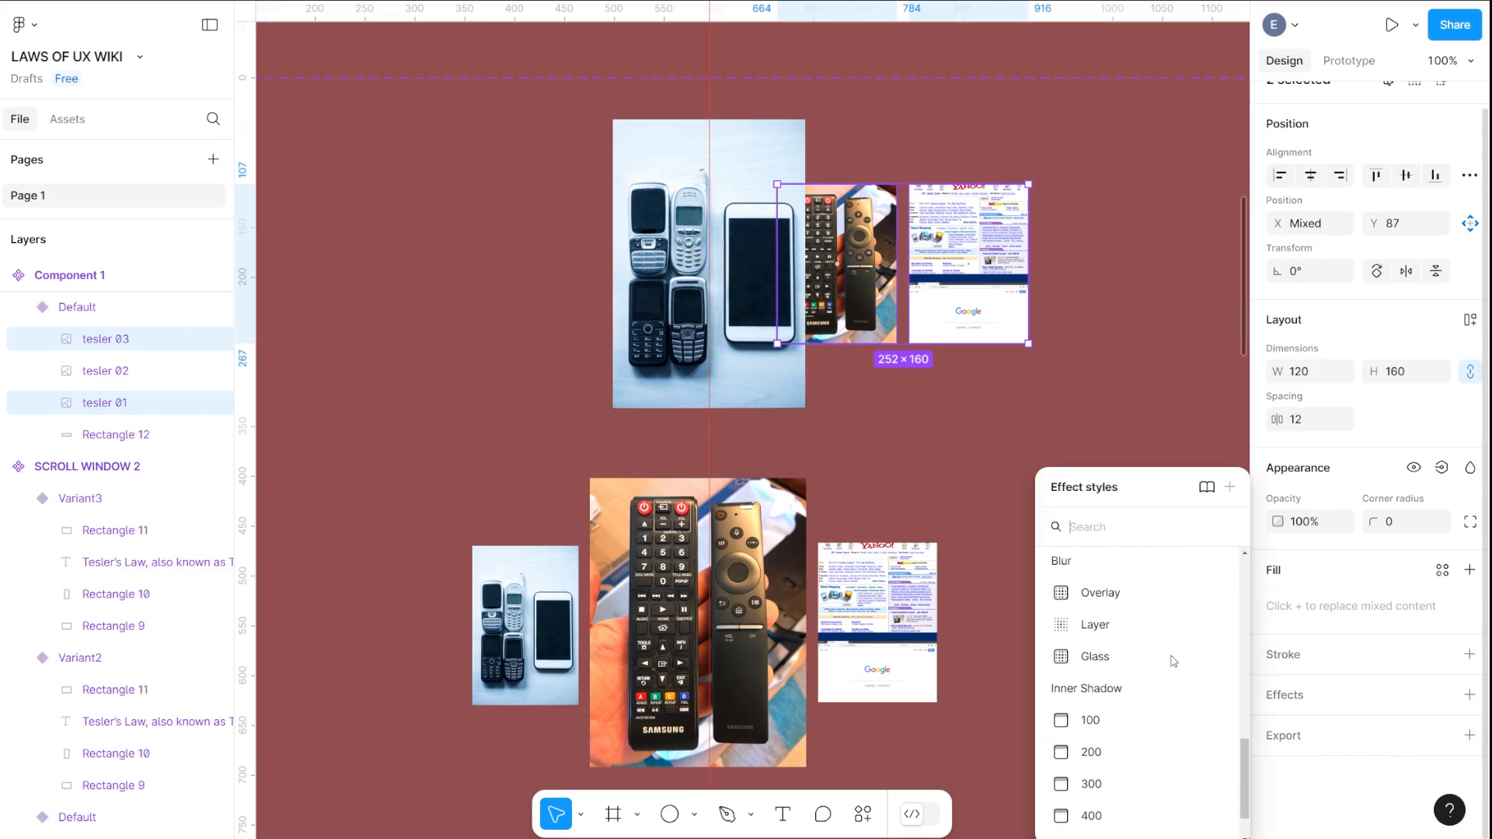
pyautogui.scroll(5, 1170, 669)
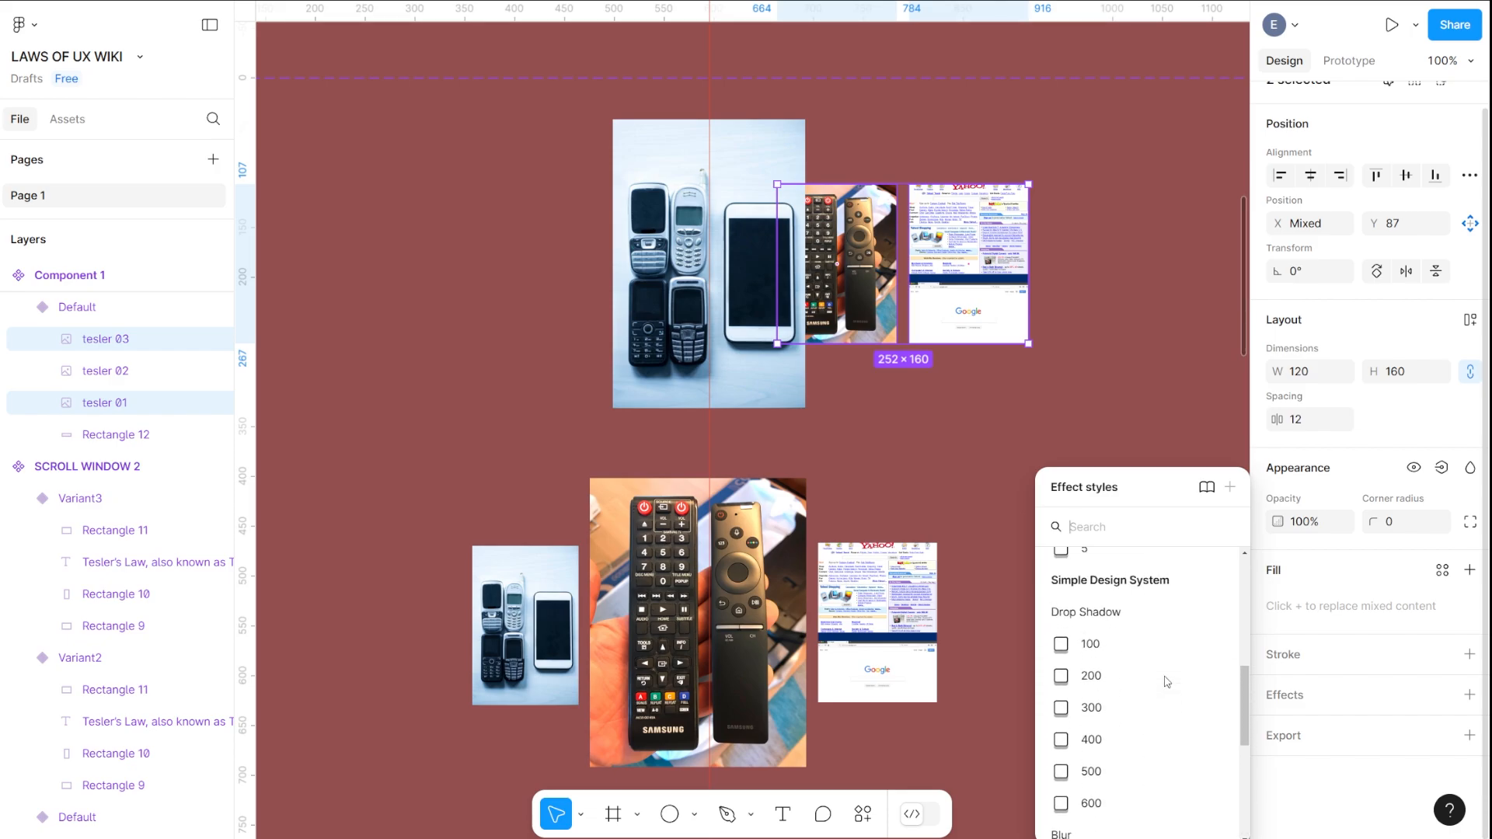
pyautogui.scroll(-2, 1166, 681)
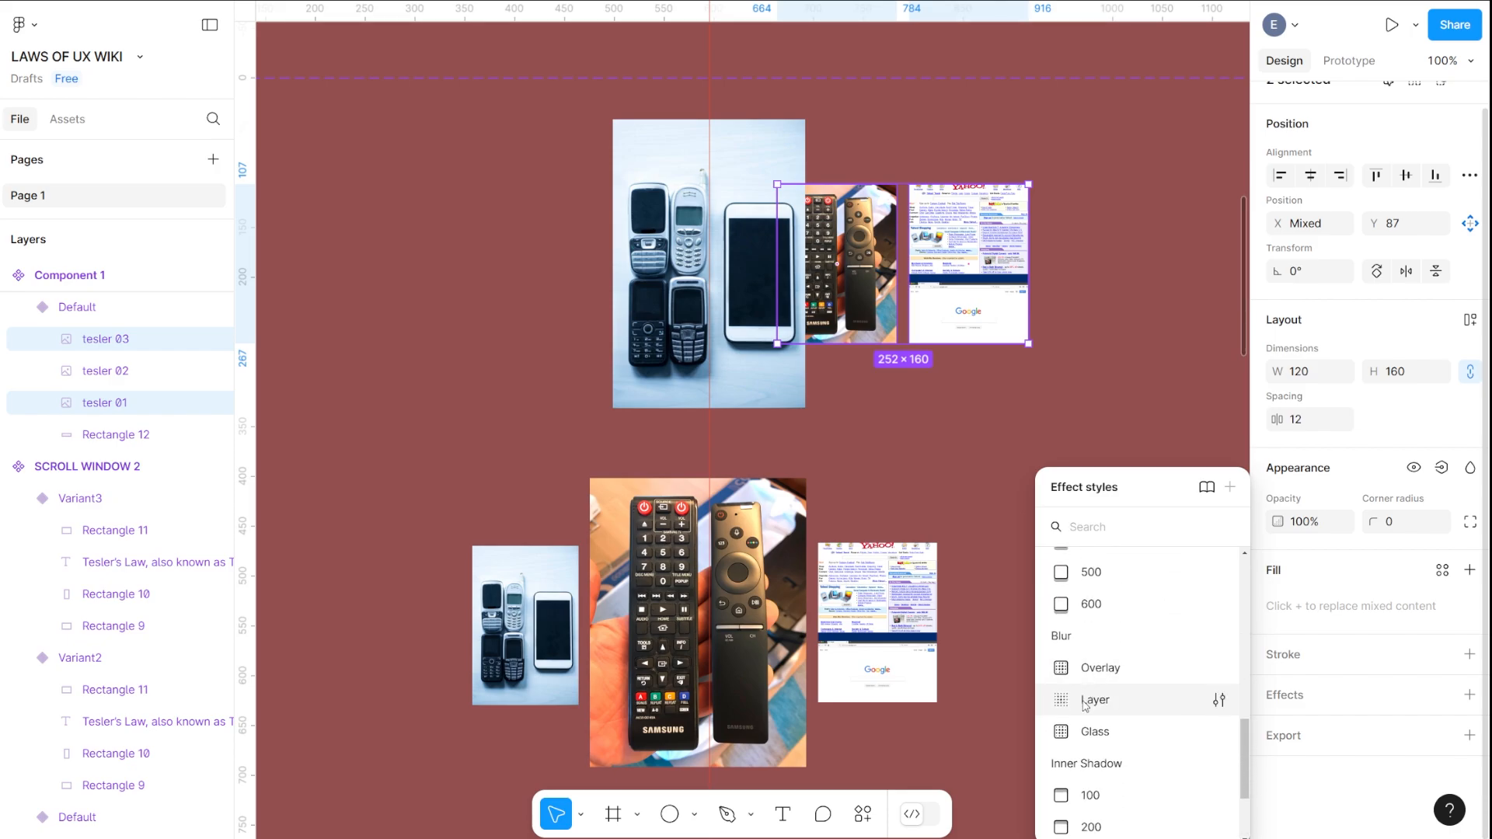
pyautogui.click(1094, 700)
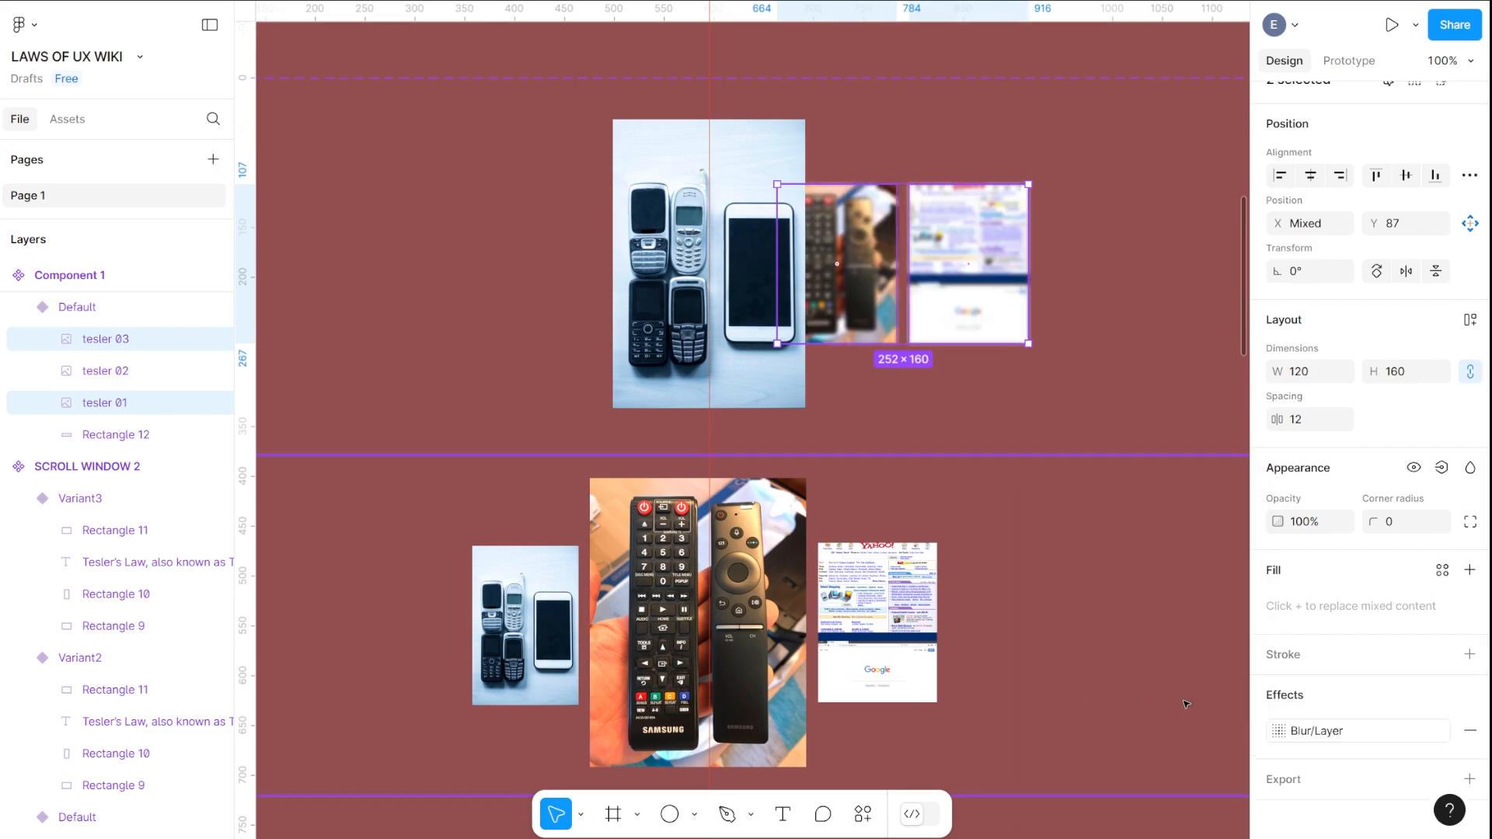
# Inspect the properties of the Blur/Layer effect style used on tesler 01 and tesler 03 in the Default variant
pyautogui.click(1279, 733)
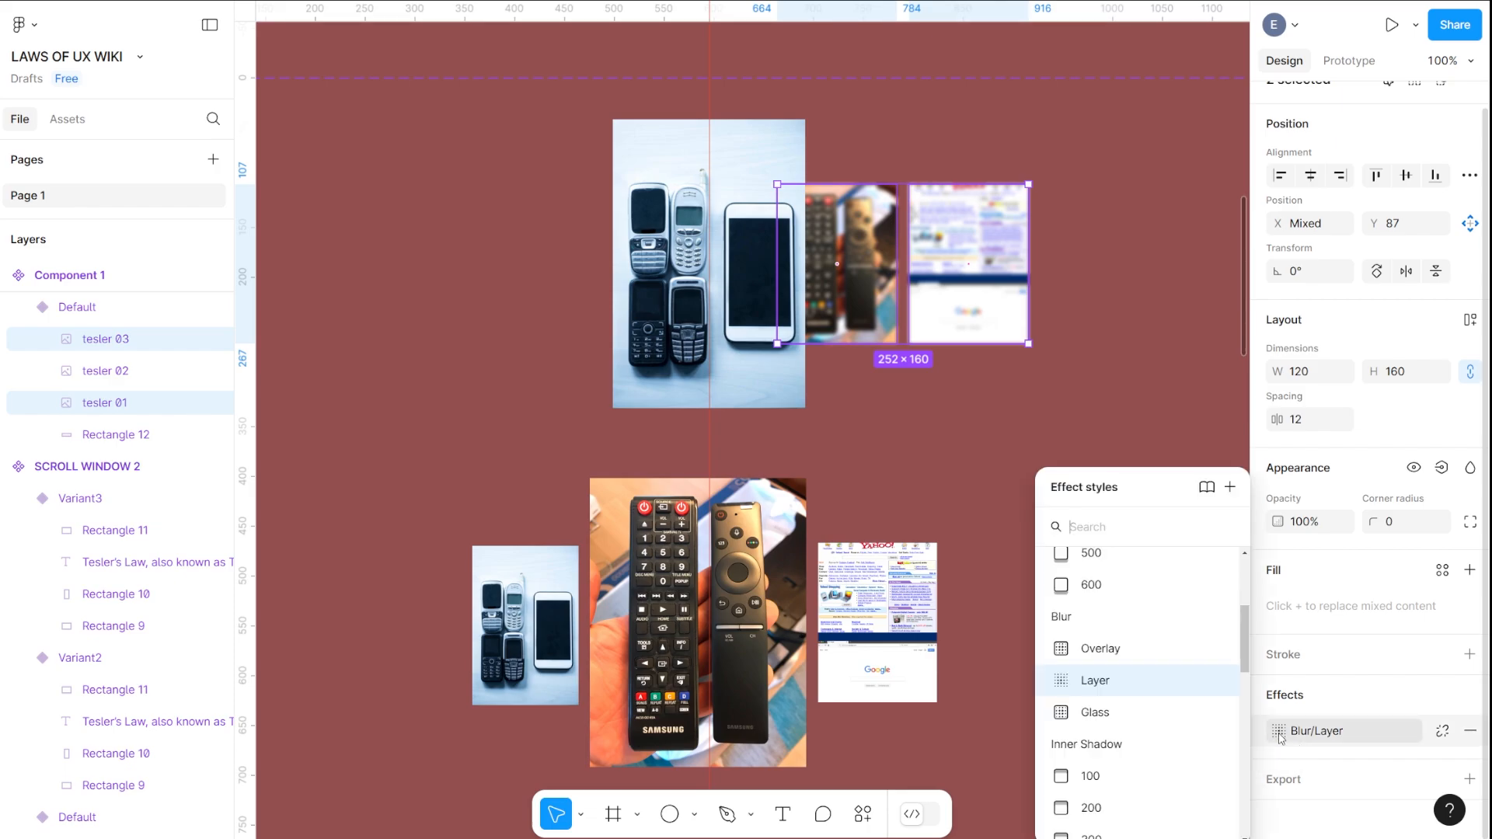
pyautogui.click(1279, 733)
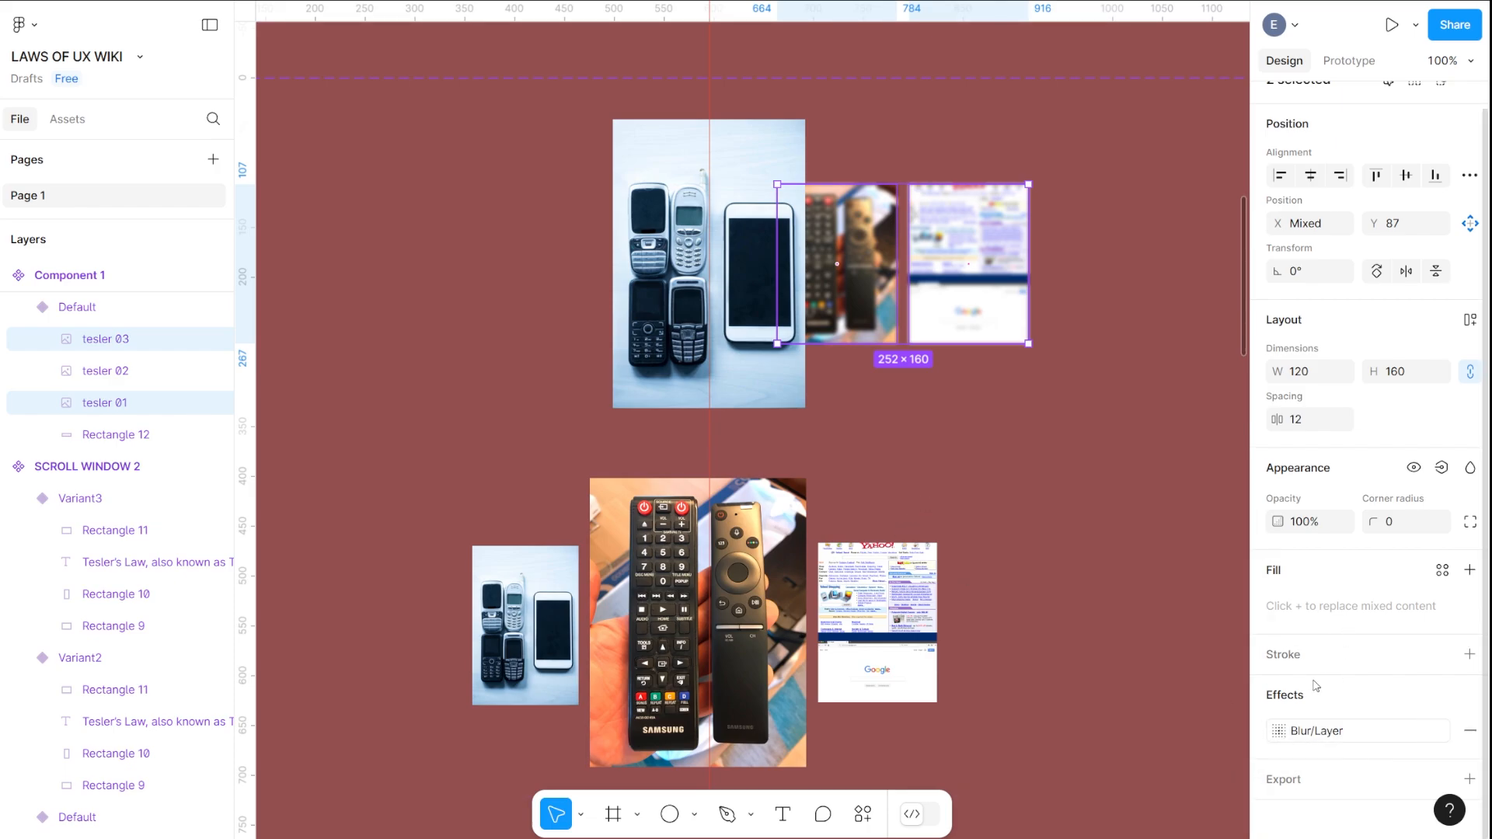
pyautogui.click(1279, 731)
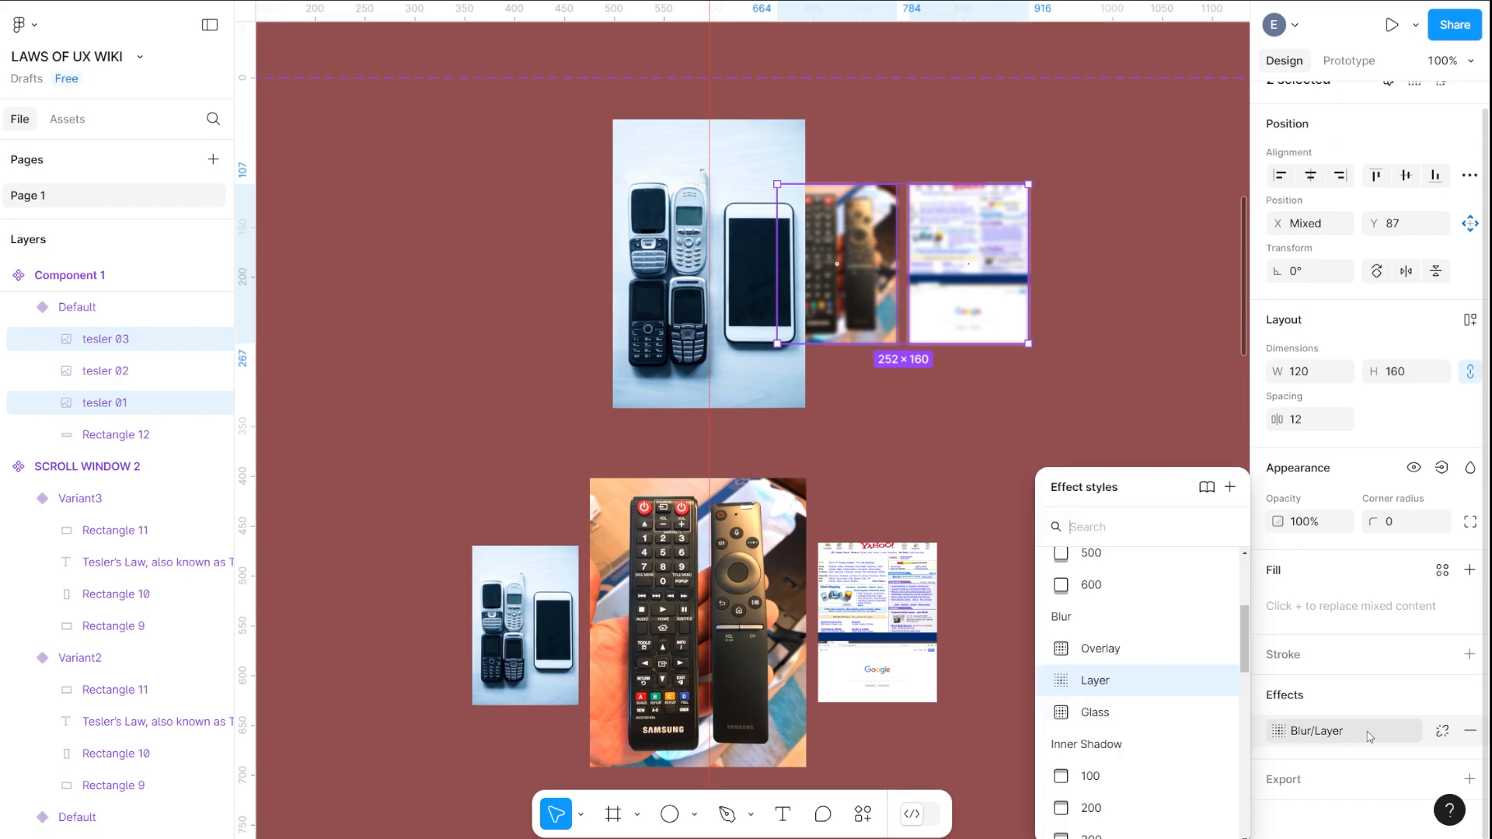
pyautogui.click(1065, 682)
pyautogui.click(1279, 731)
pyautogui.click(1219, 682)
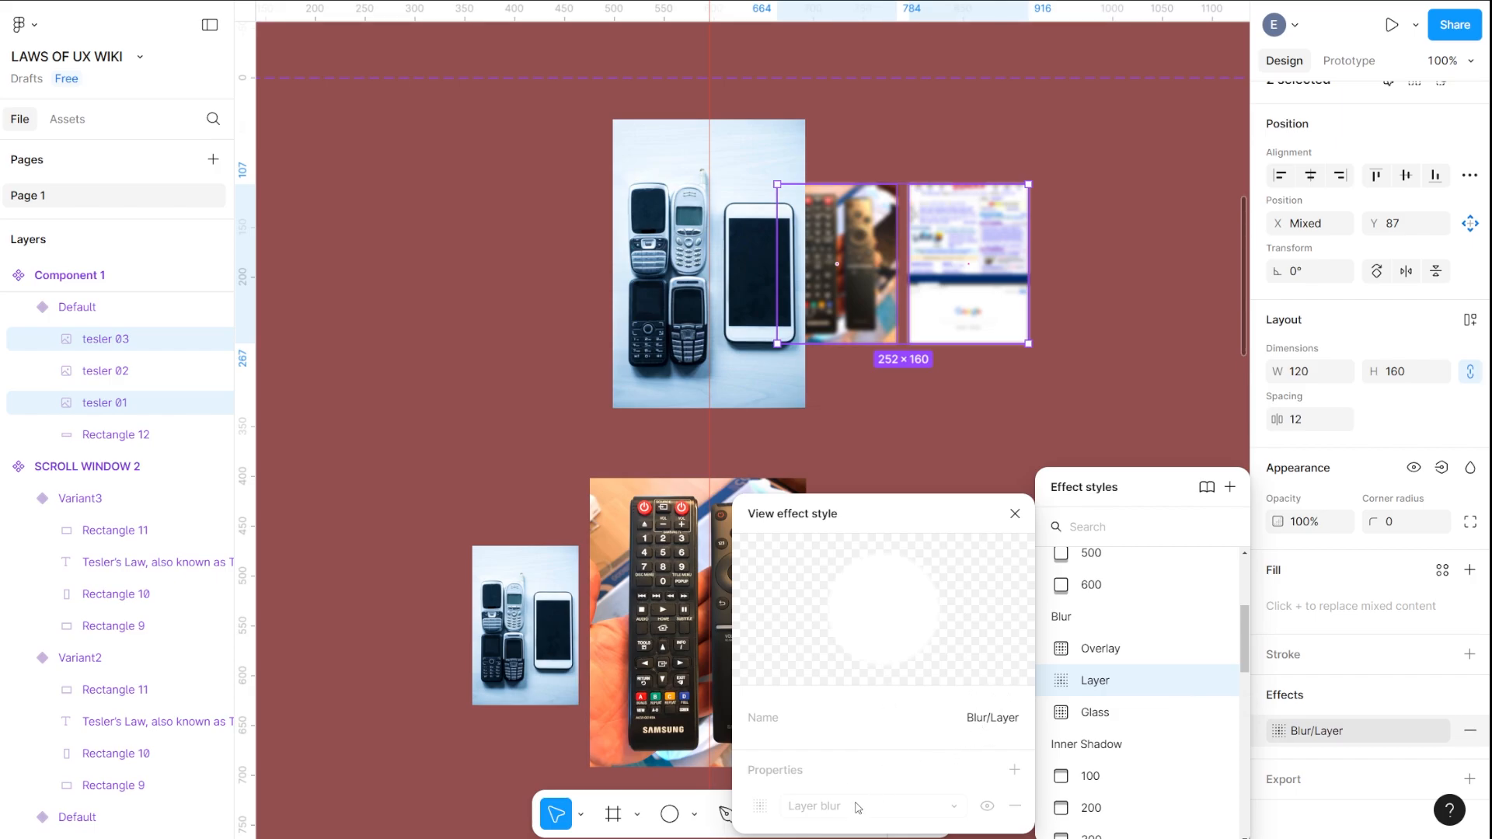
pyautogui.click(1042, 427)
pyautogui.click(851, 296)
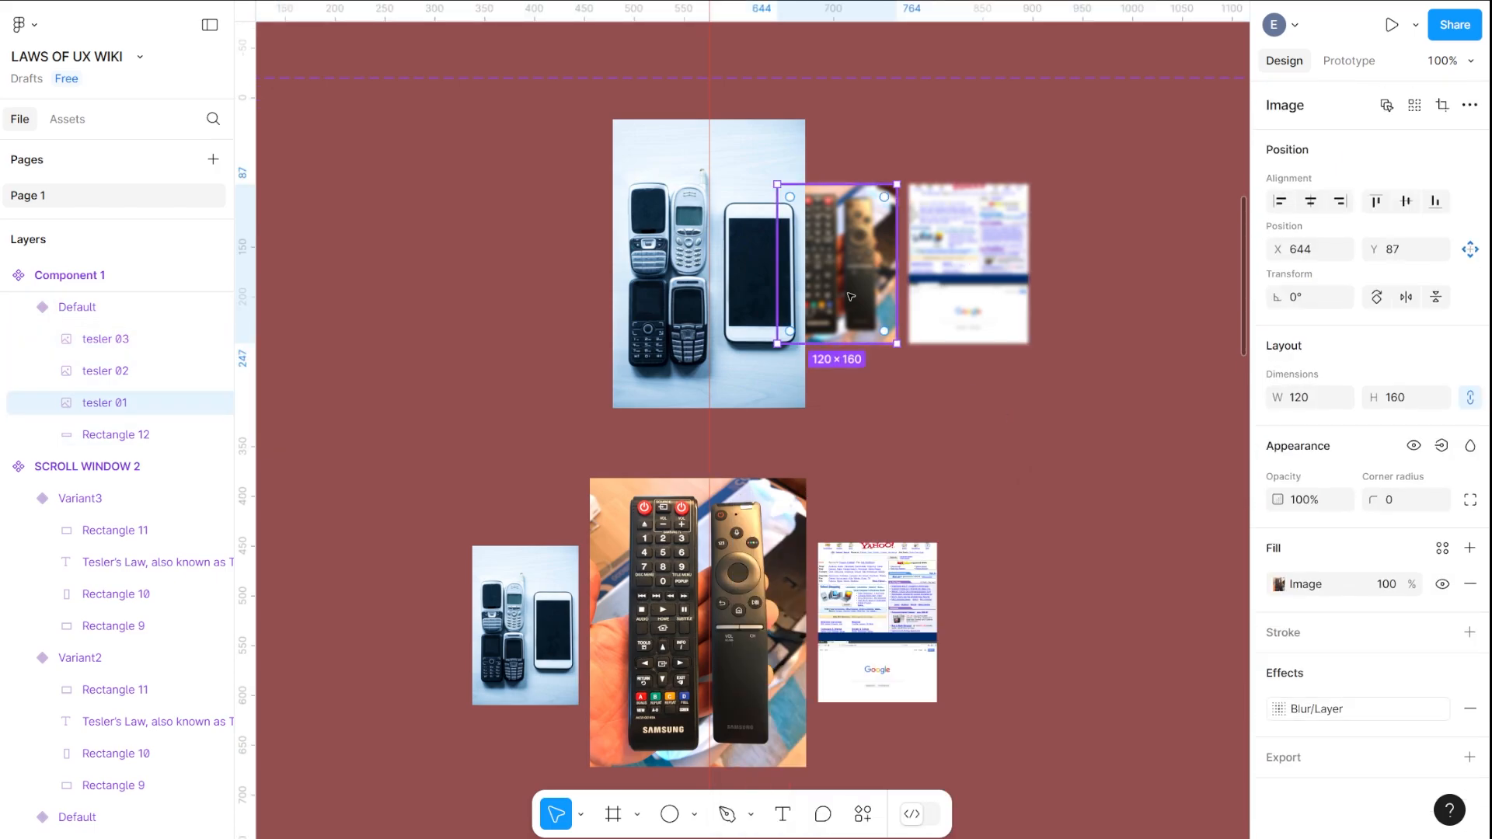
pyautogui.click(1316, 708)
pyautogui.click(1217, 682)
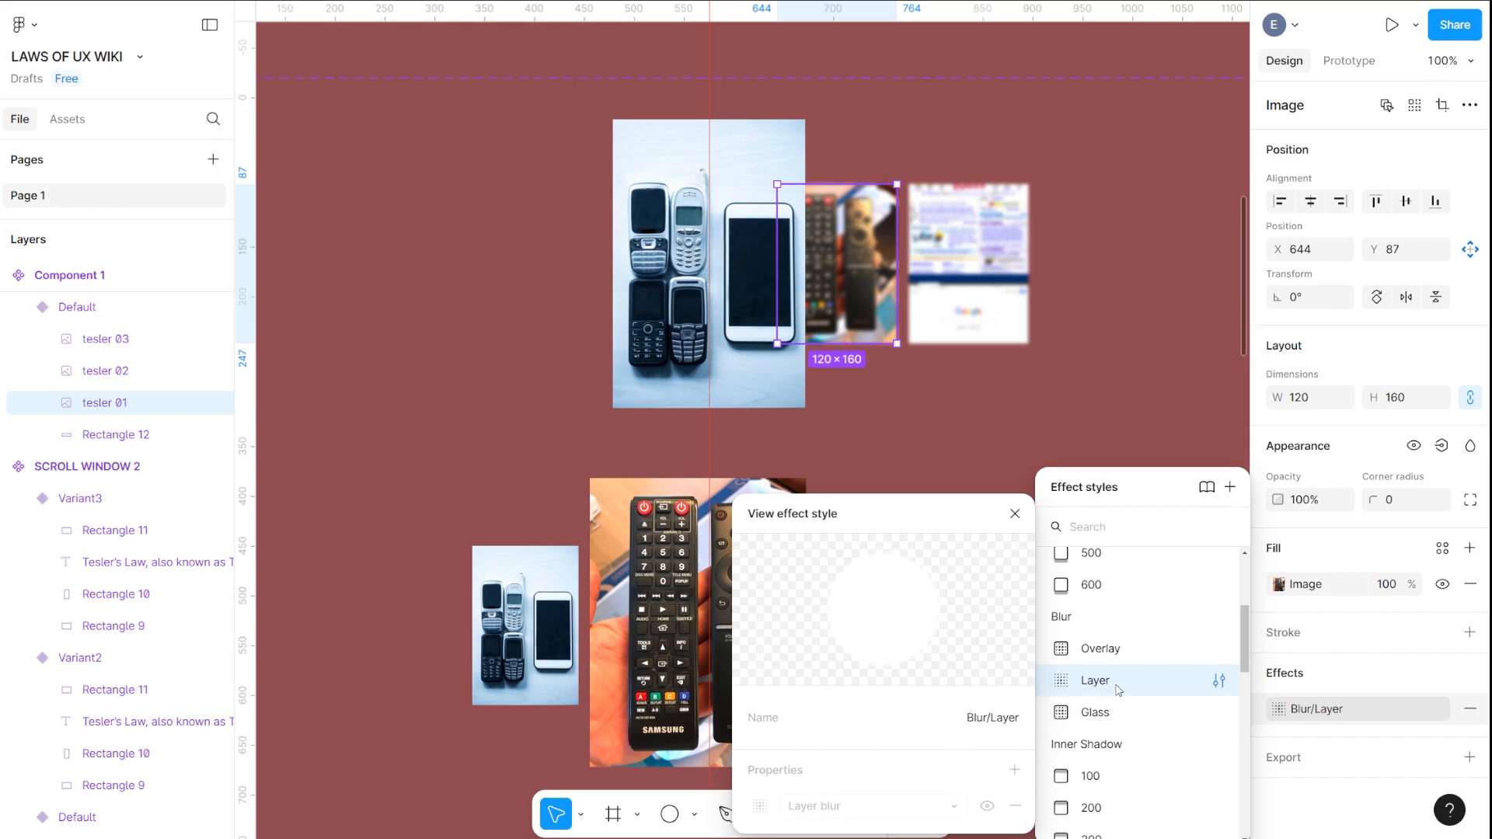
pyautogui.scroll(3, 1143, 673)
pyautogui.scroll(-5, 1143, 676)
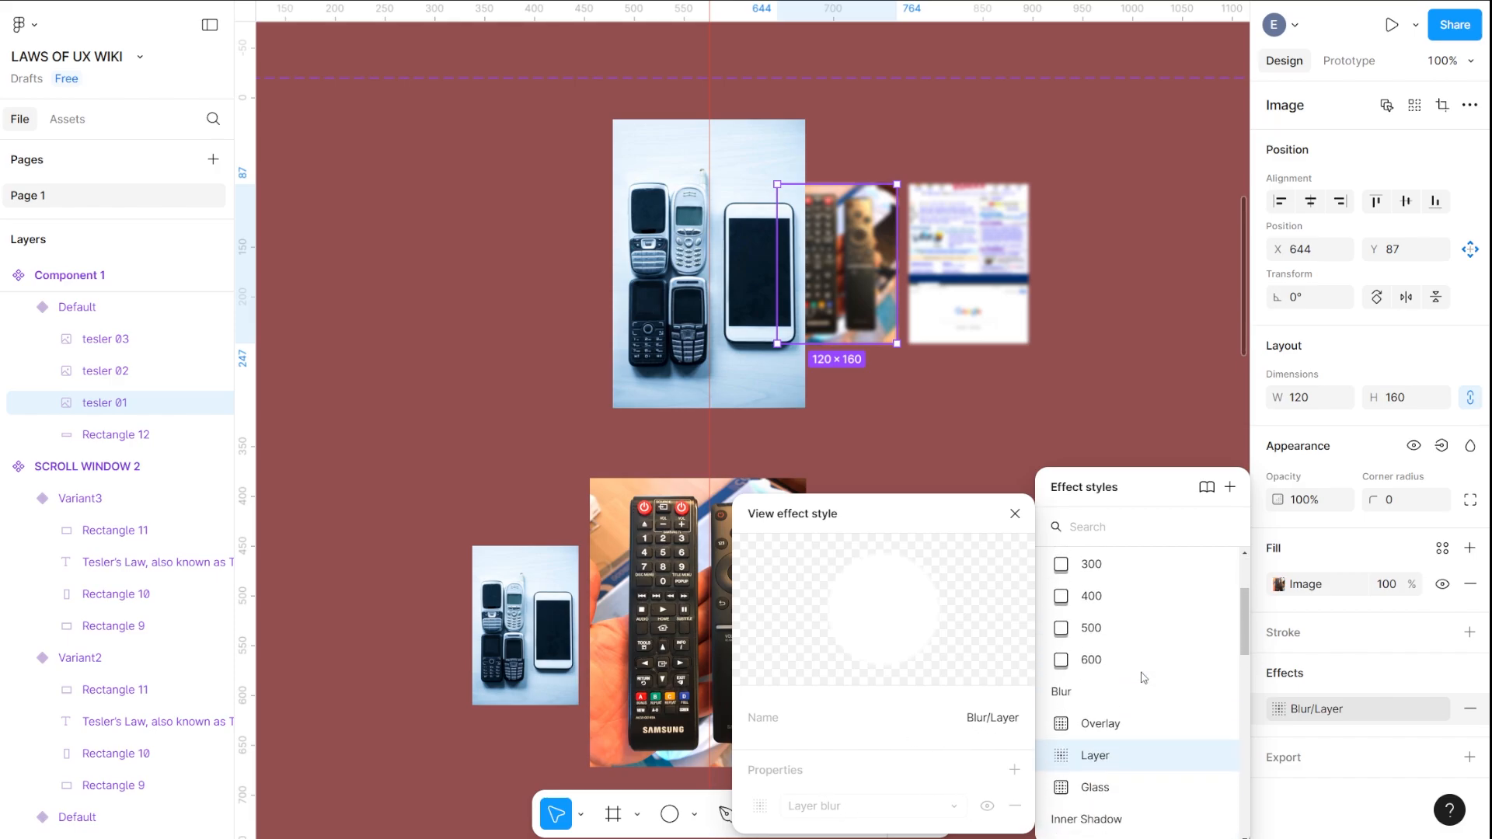
pyautogui.click(1013, 514)
pyautogui.click(1386, 716)
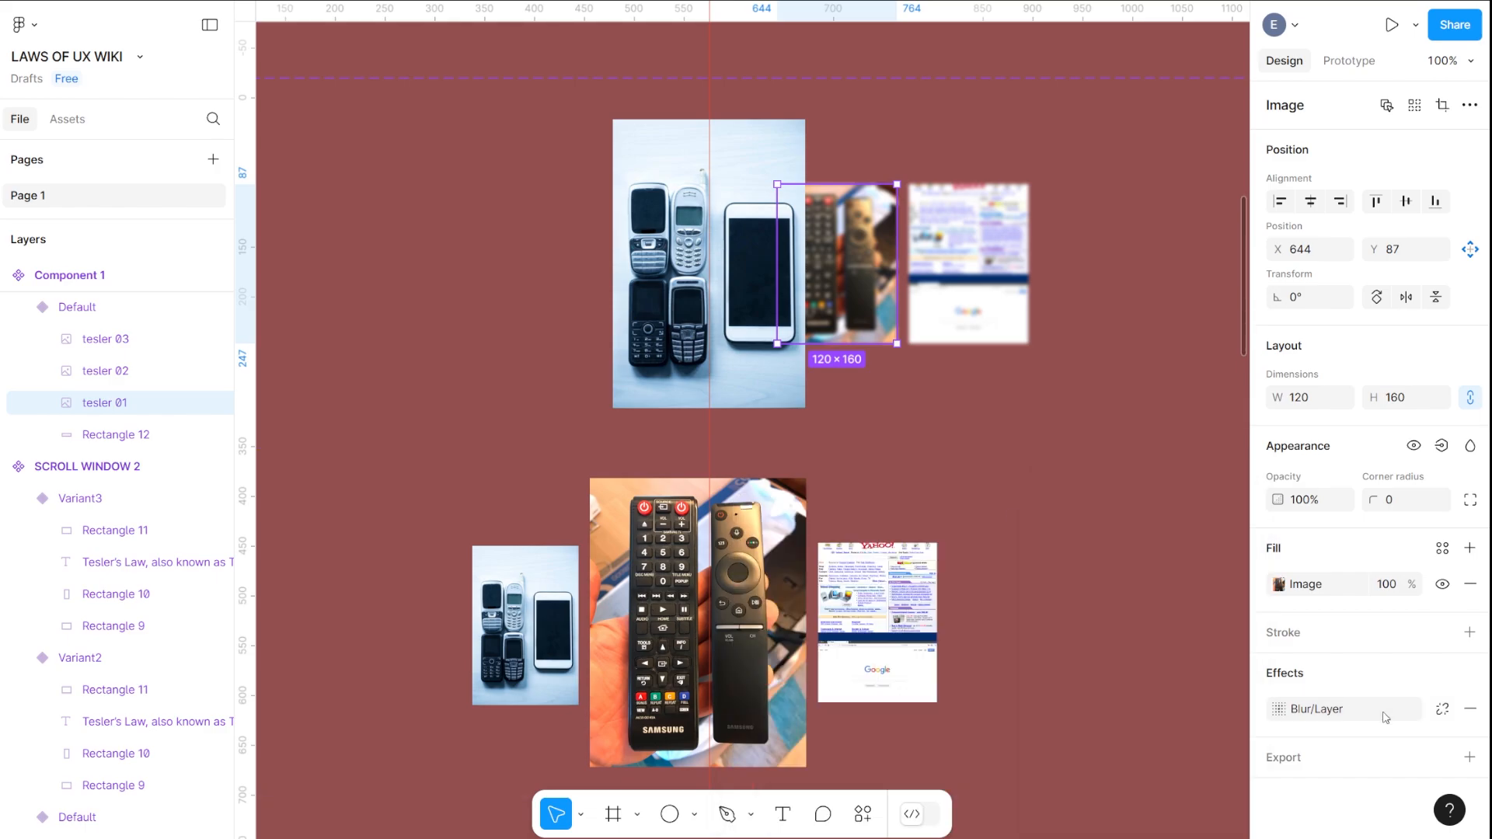
# Remove the Blur/Layer style from tesler 01 and tesler 03 in the Default variant, giving tesler 01 its own layer blur effect
pyautogui.click(1470, 709)
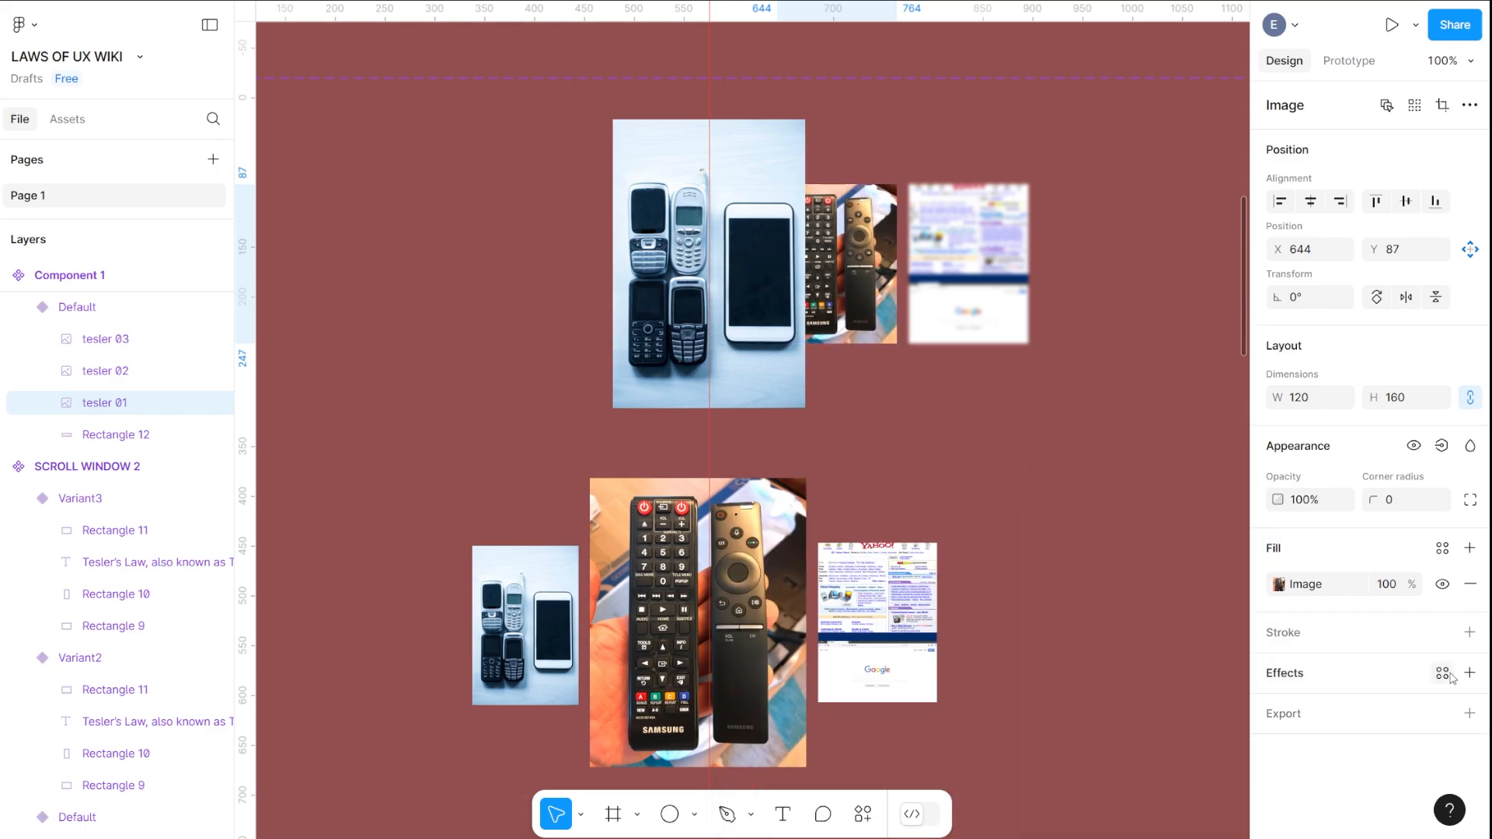
pyautogui.click(1470, 673)
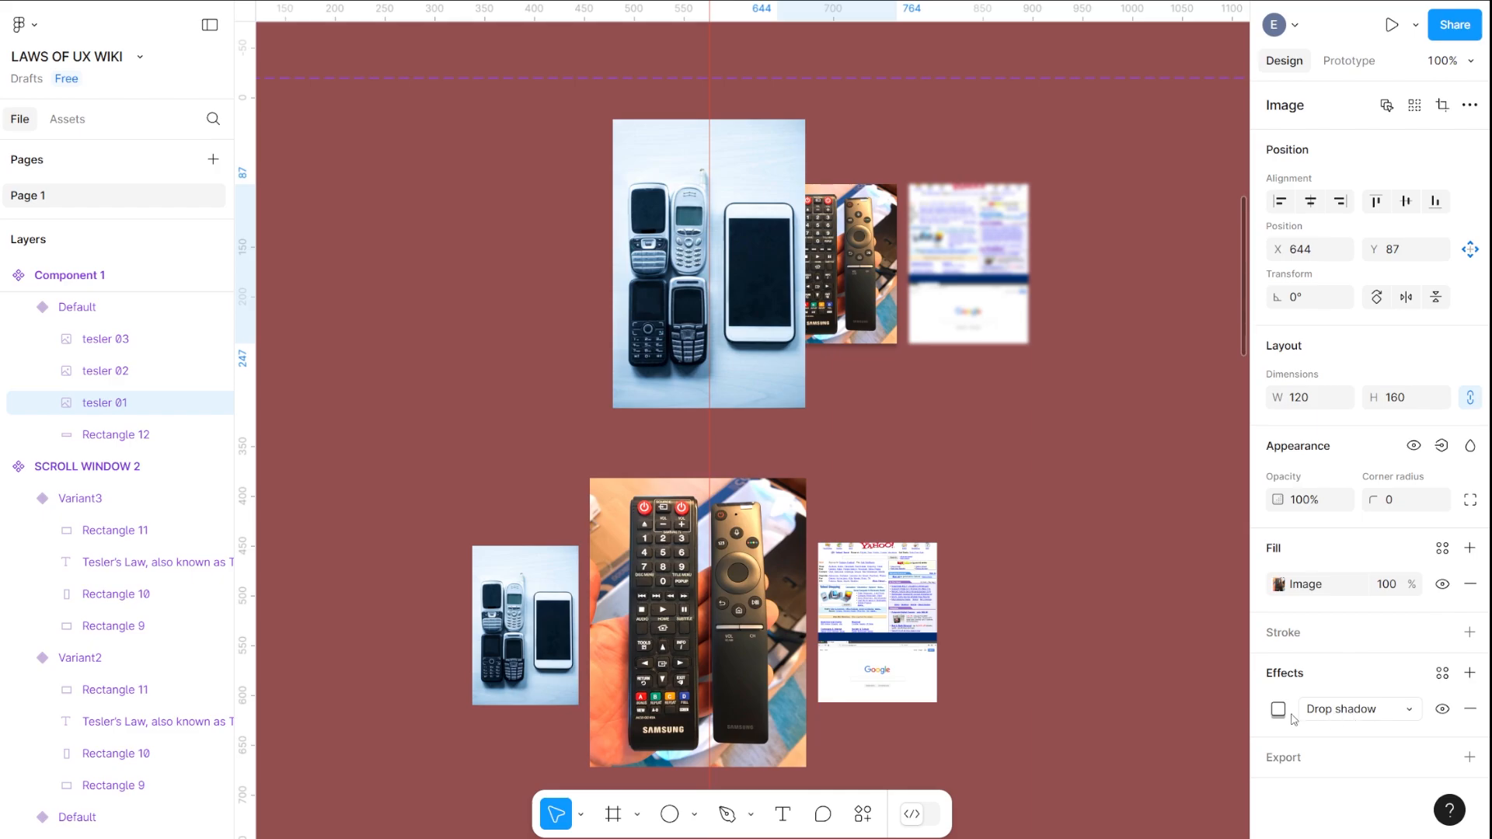
pyautogui.click(1326, 714)
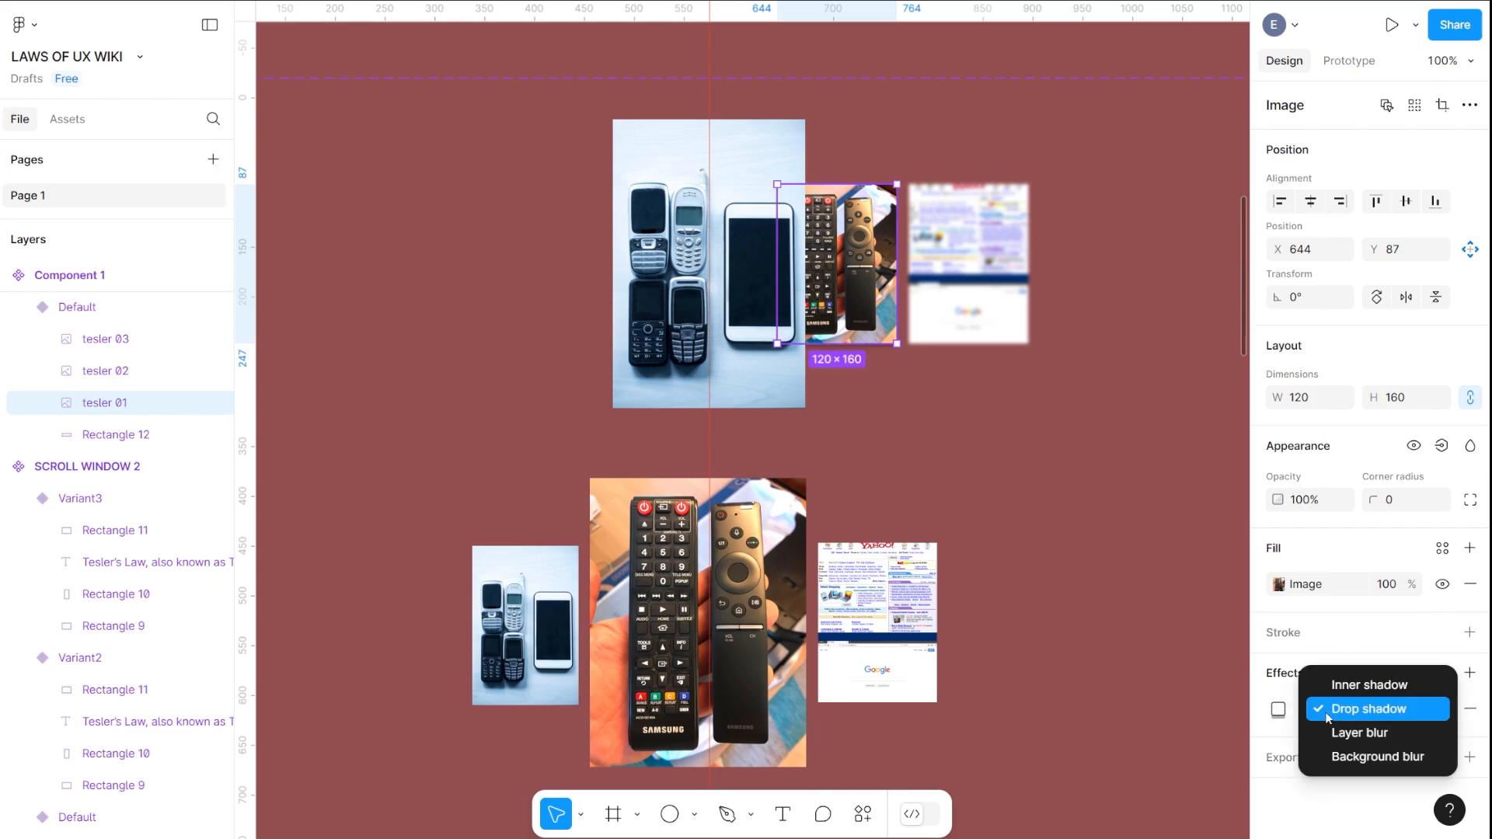
pyautogui.click(1358, 733)
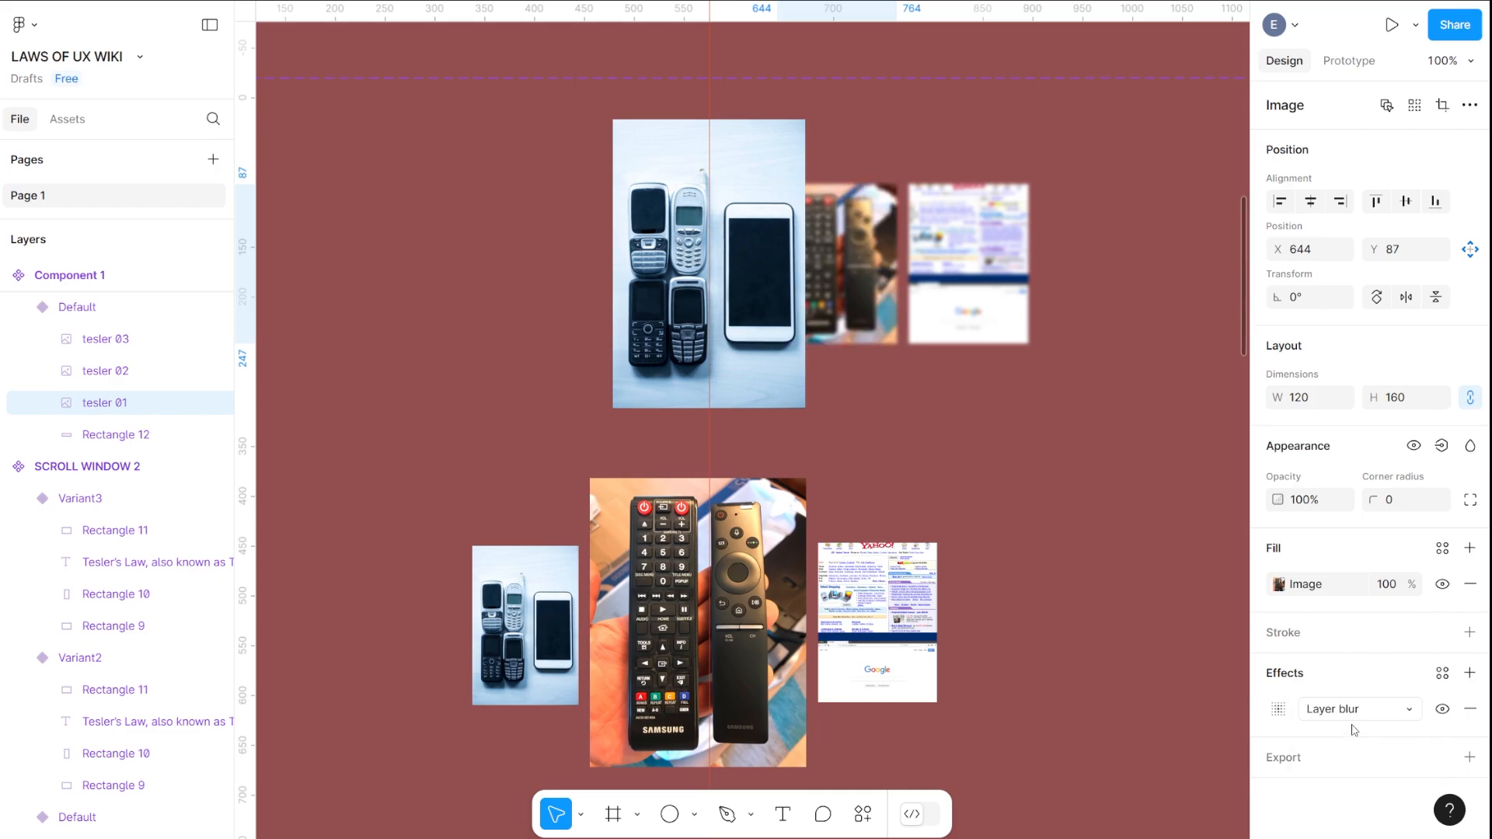
pyautogui.click(972, 257)
pyautogui.click(1466, 713)
# Try a layer blur of 10 on tesler 01, and reduce it to 5
pyautogui.click(822, 259)
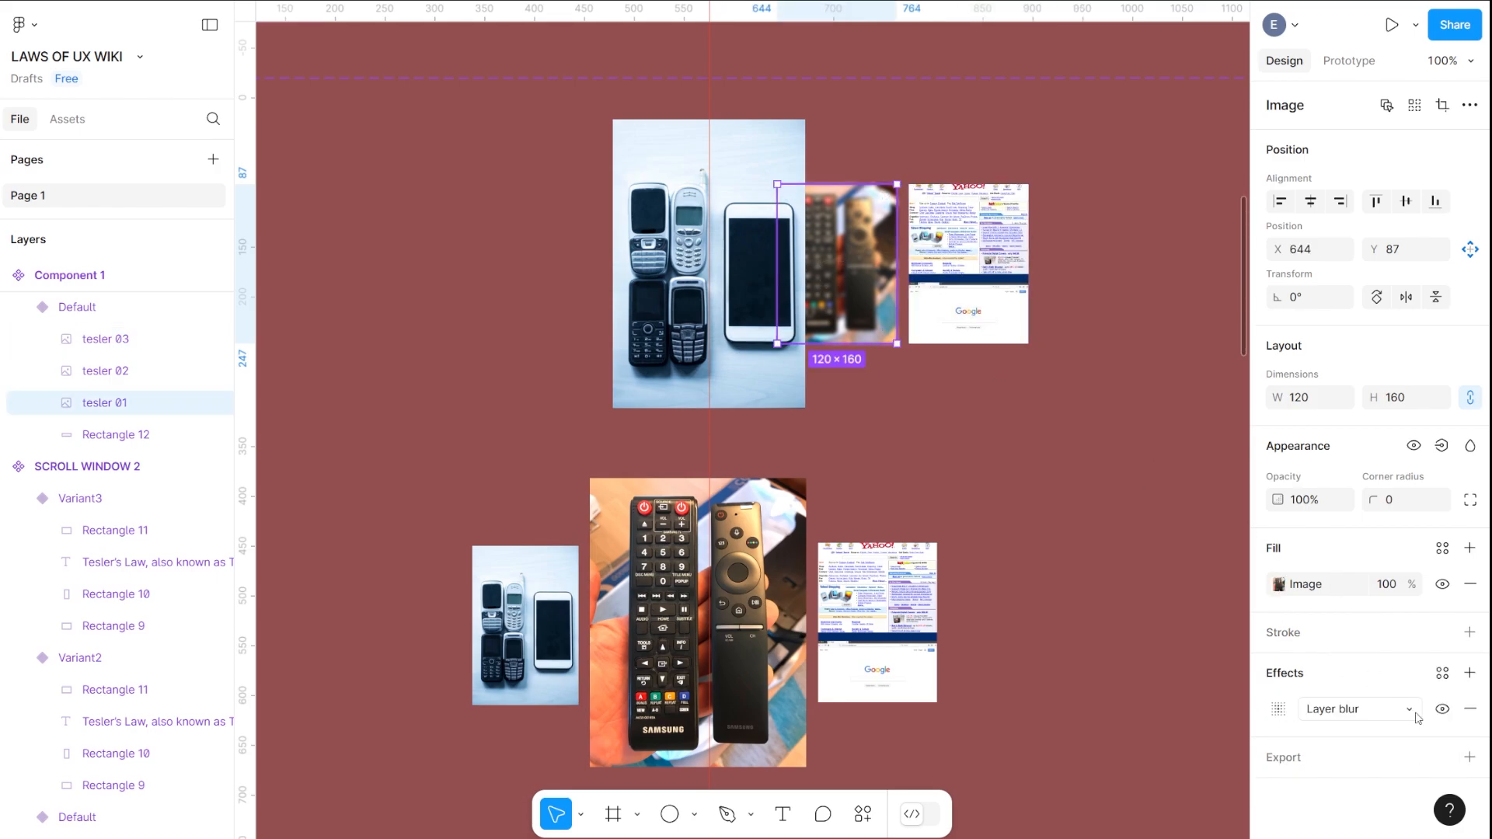
pyautogui.click(1281, 710)
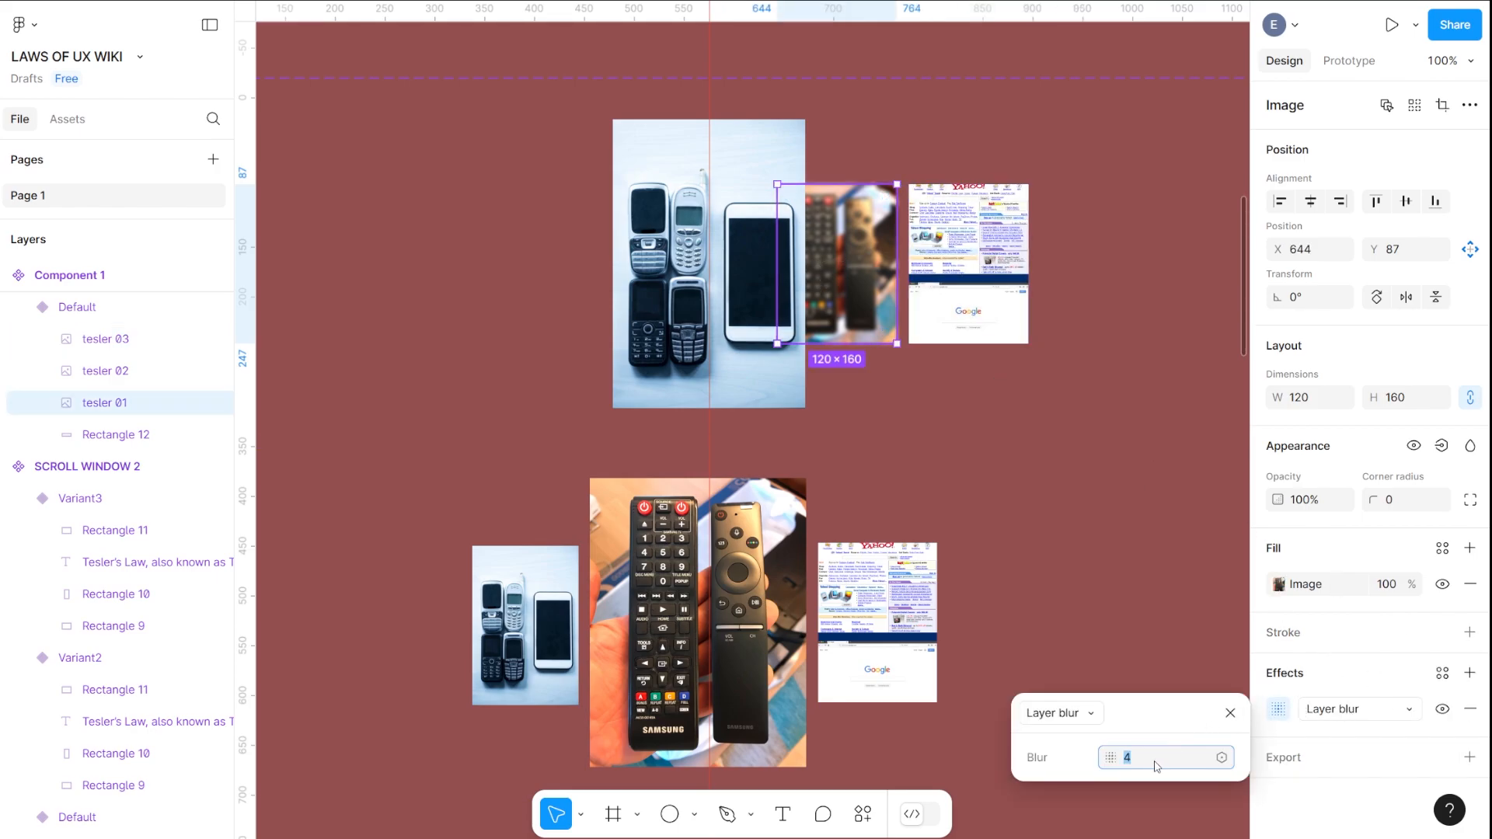
pyautogui.press('Return')
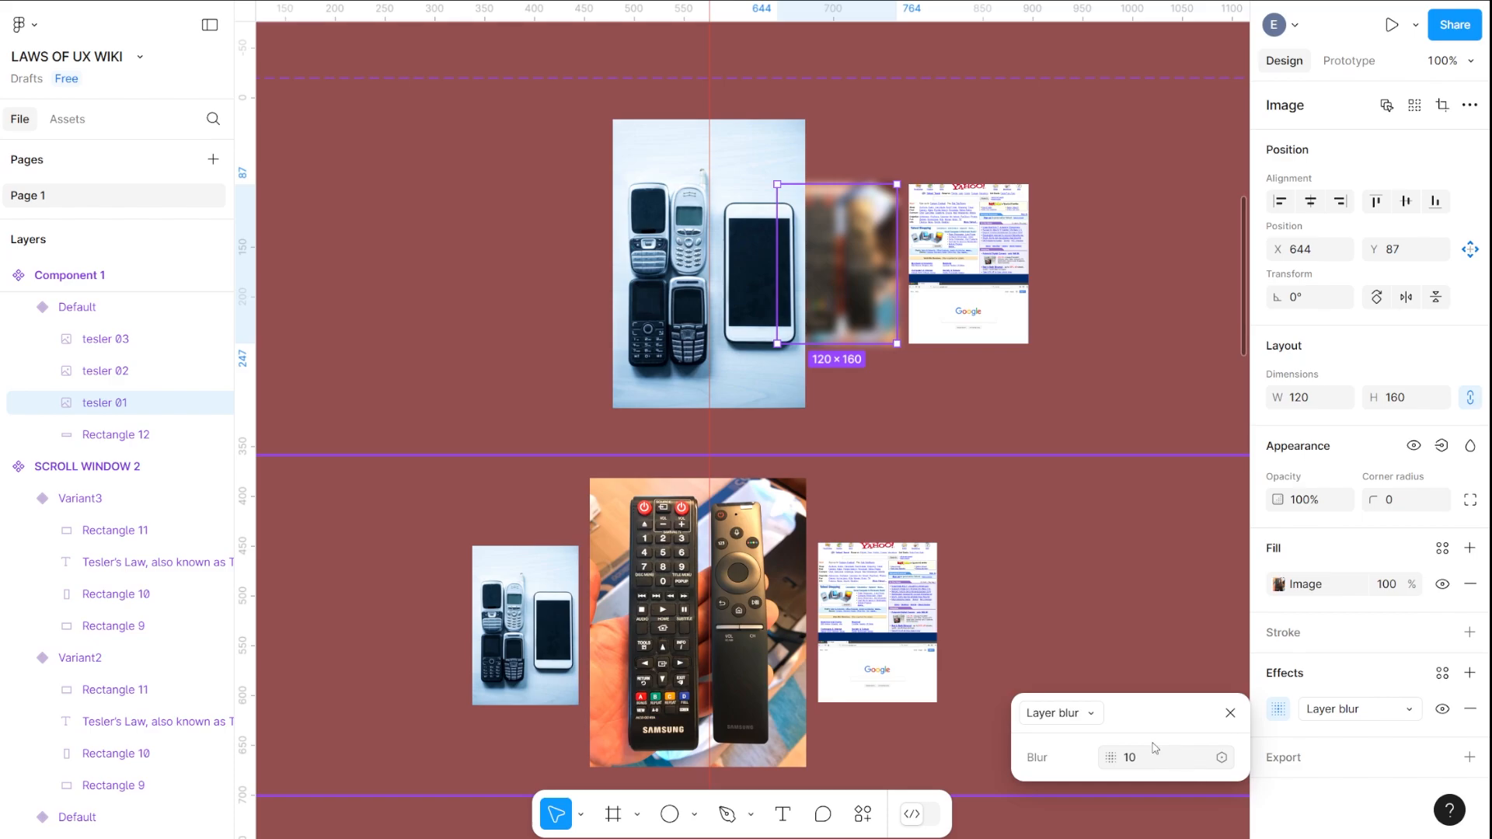
pyautogui.click(1147, 767)
pyautogui.press('Return')
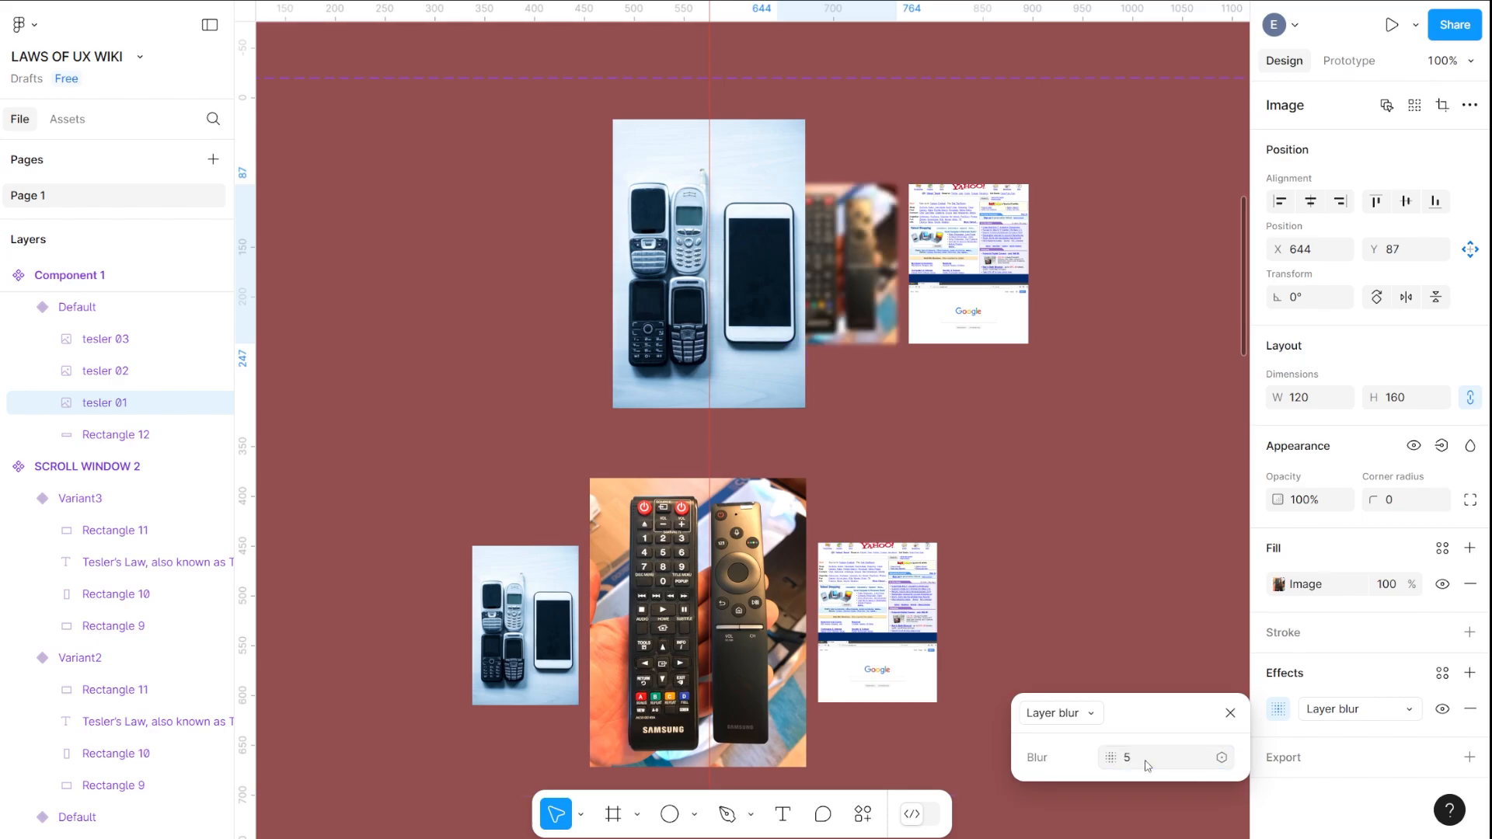
# Give tesler 03 in the Default variant a layer blur effect of 5
pyautogui.click(955, 262)
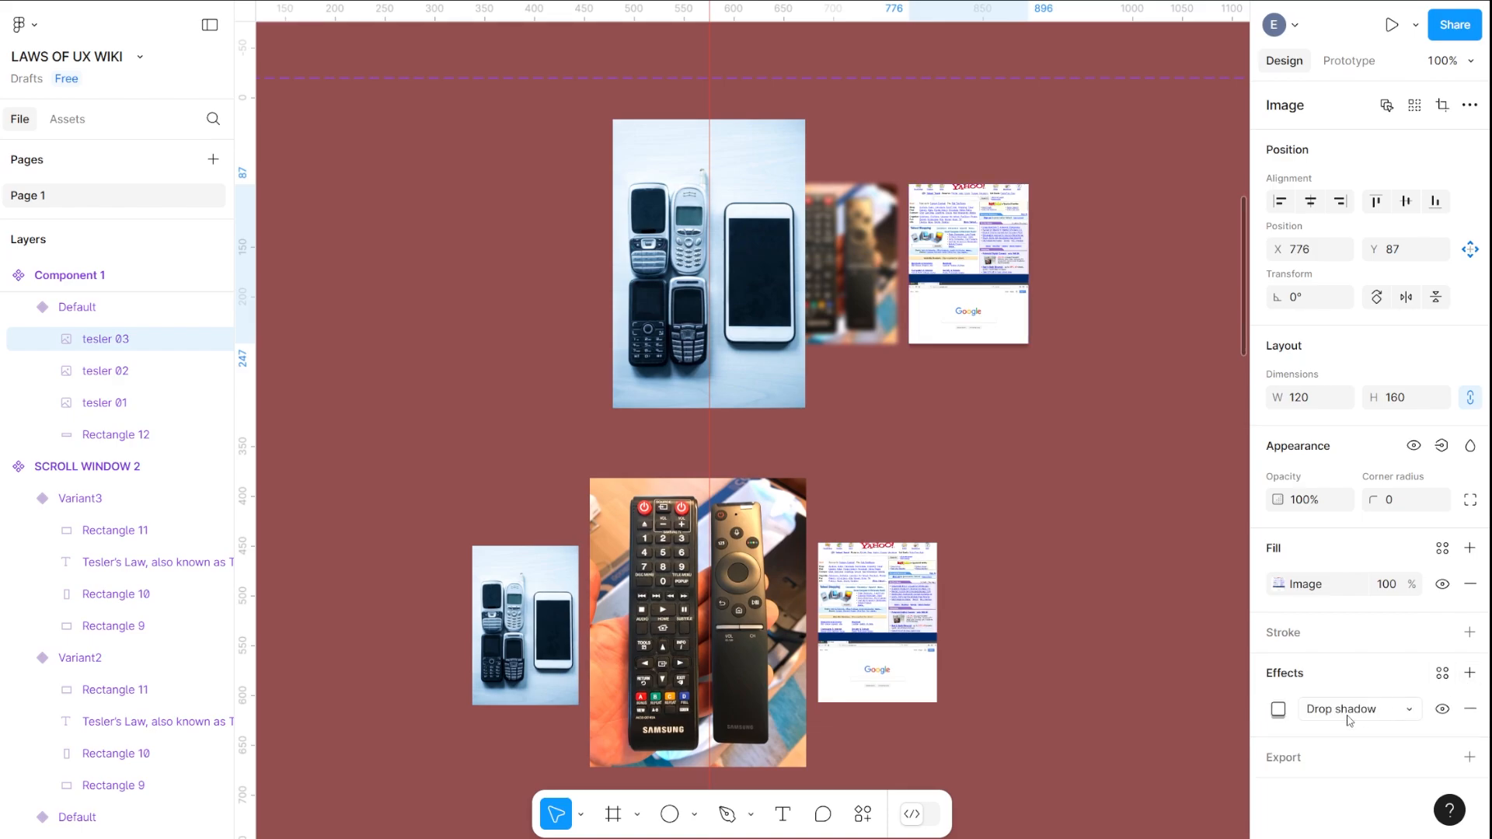
pyautogui.click(1349, 720)
pyautogui.click(1340, 732)
pyautogui.click(1279, 710)
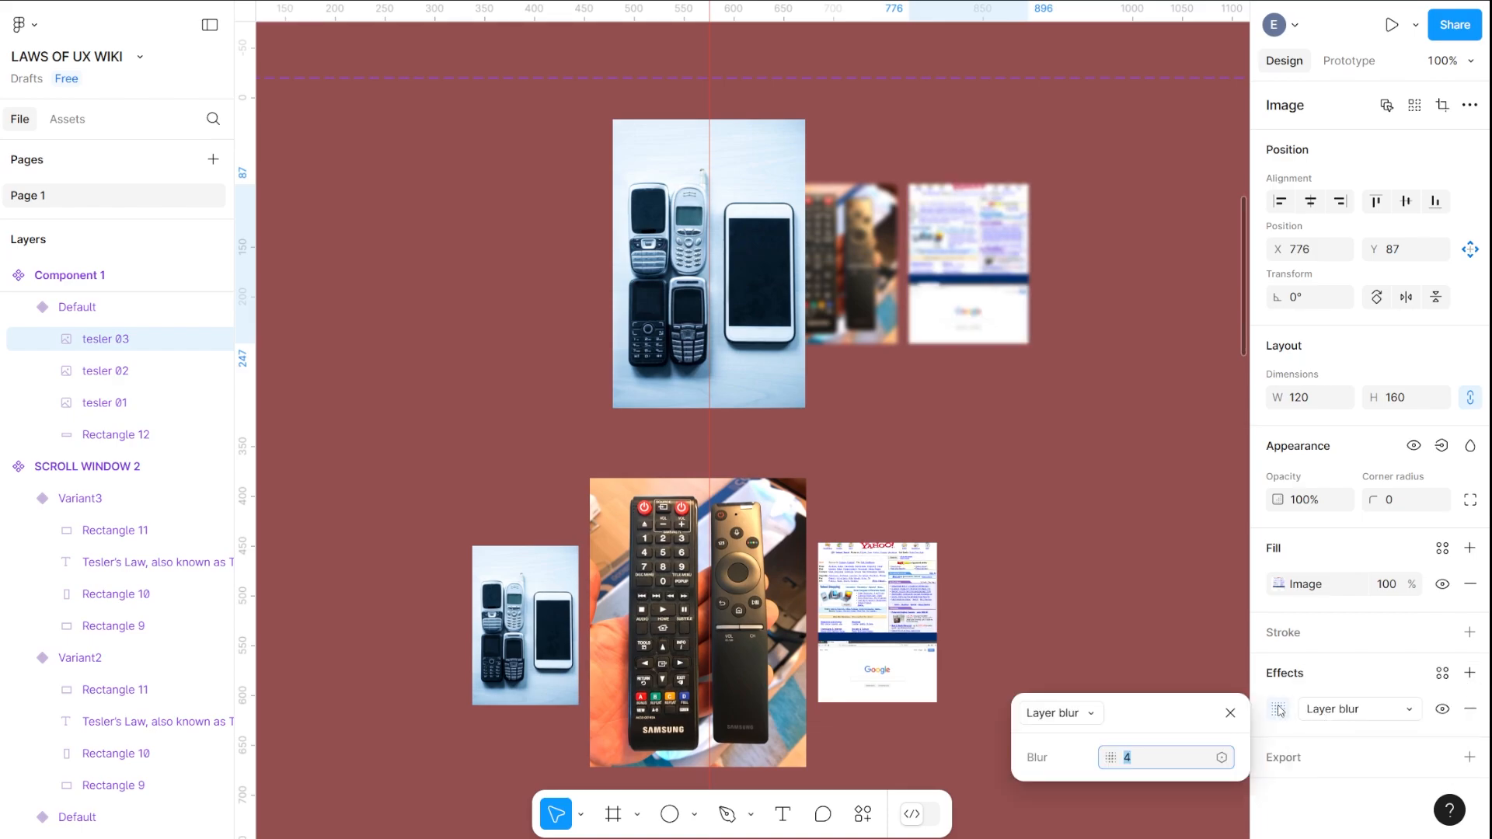
pyautogui.press('Return')
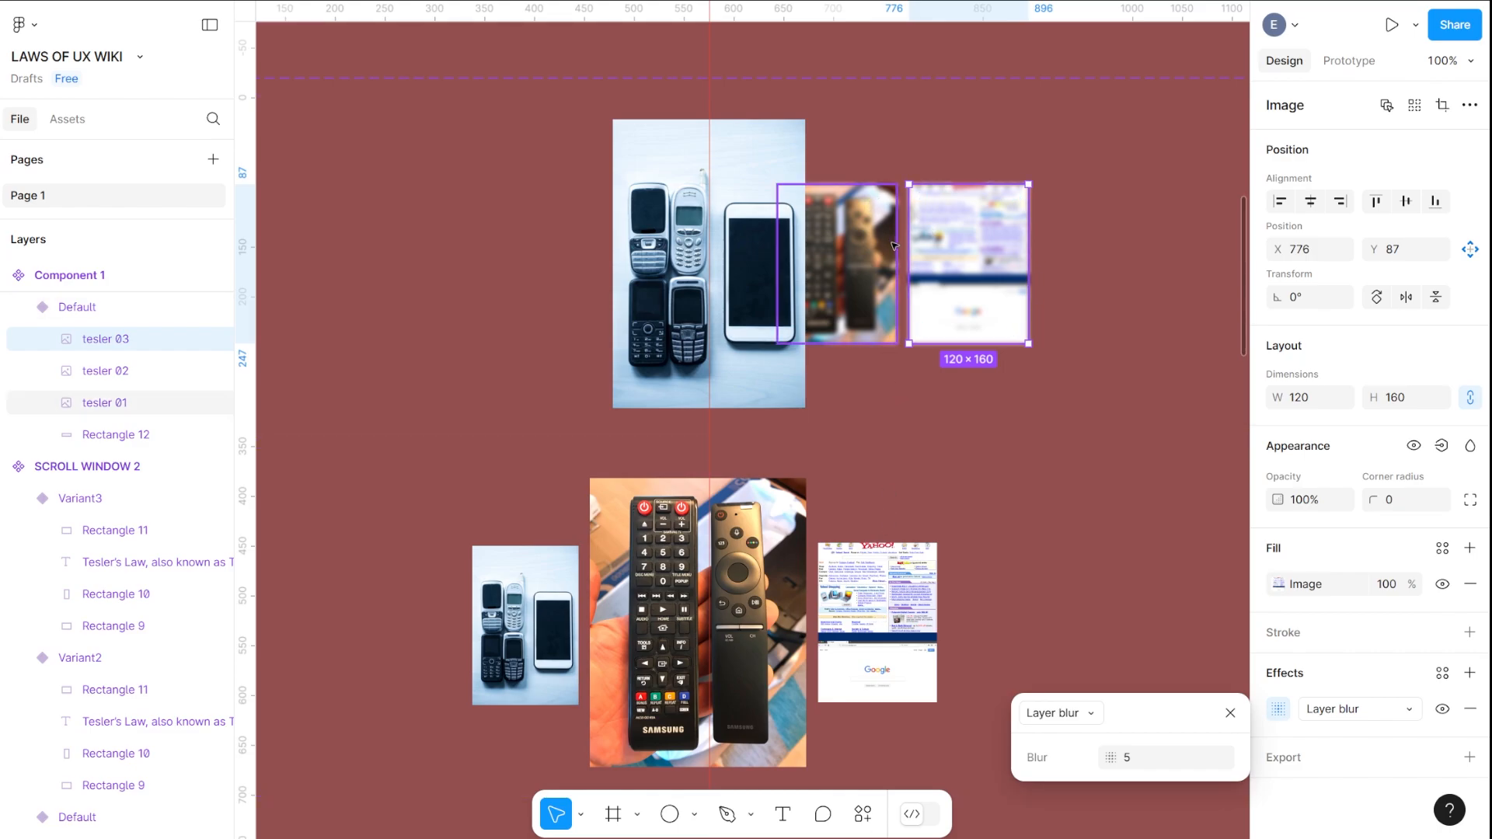
# Preview the UX LAW 02 screen and swipe the gallery between the phone and remote pictures to test the blur
pyautogui.moveTo(496, 166); pyautogui.dragTo(1189, 398)
pyautogui.moveTo(656, 443); pyautogui.dragTo(922, 98)
pyautogui.moveTo(498, 411); pyautogui.dragTo(1247, 462)
pyautogui.moveTo(567, 300); pyautogui.dragTo(1116, 358)
pyautogui.scroll(2, 883, 432)
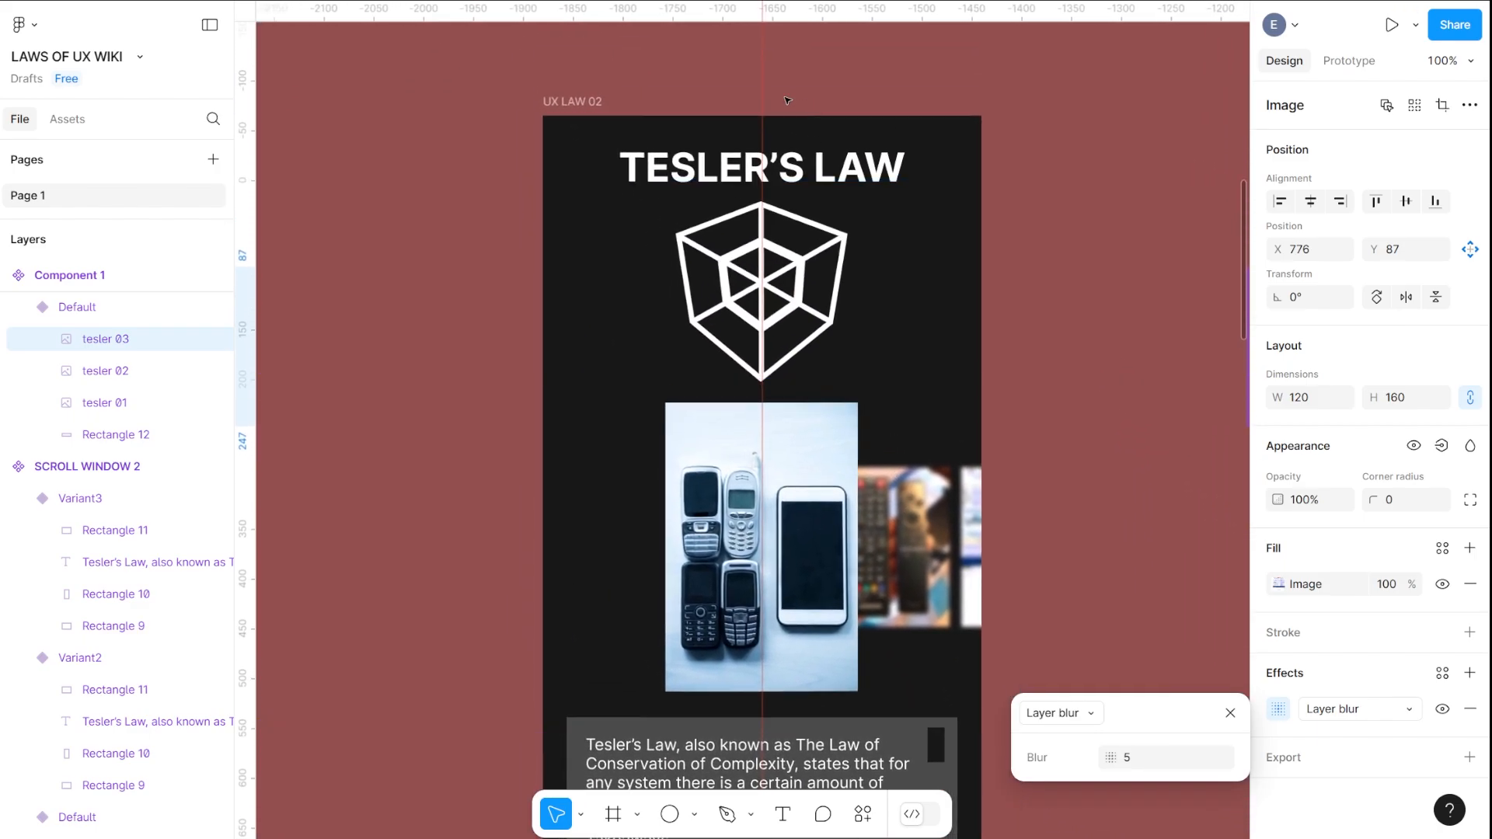
pyautogui.click(645, 143)
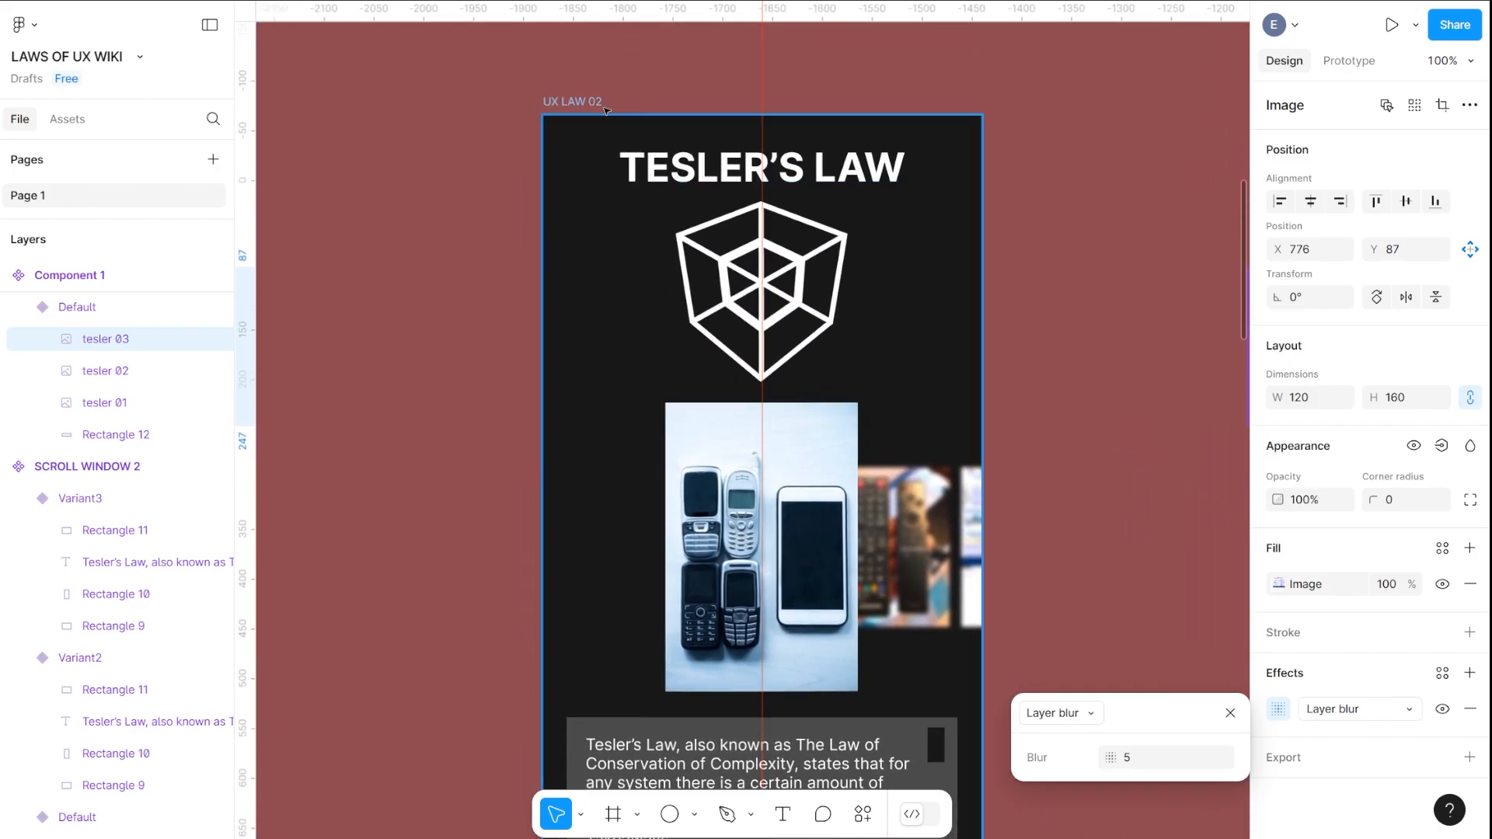
pyautogui.click(1393, 26)
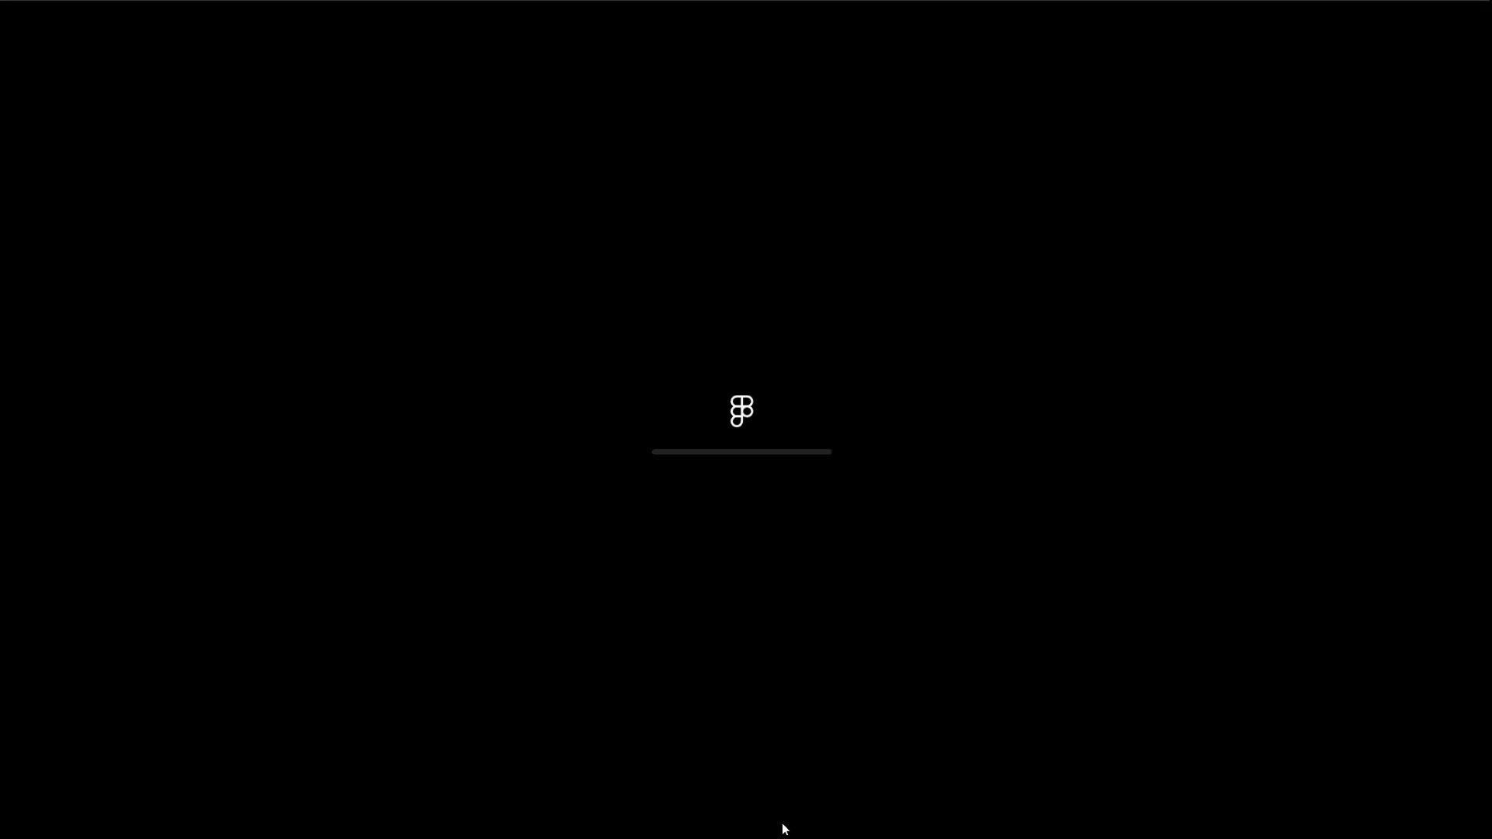
pyautogui.click(800, 828)
pyautogui.moveTo(846, 785)
pyautogui.click(978, 789)
pyautogui.moveTo(770, 378); pyautogui.dragTo(700, 392)
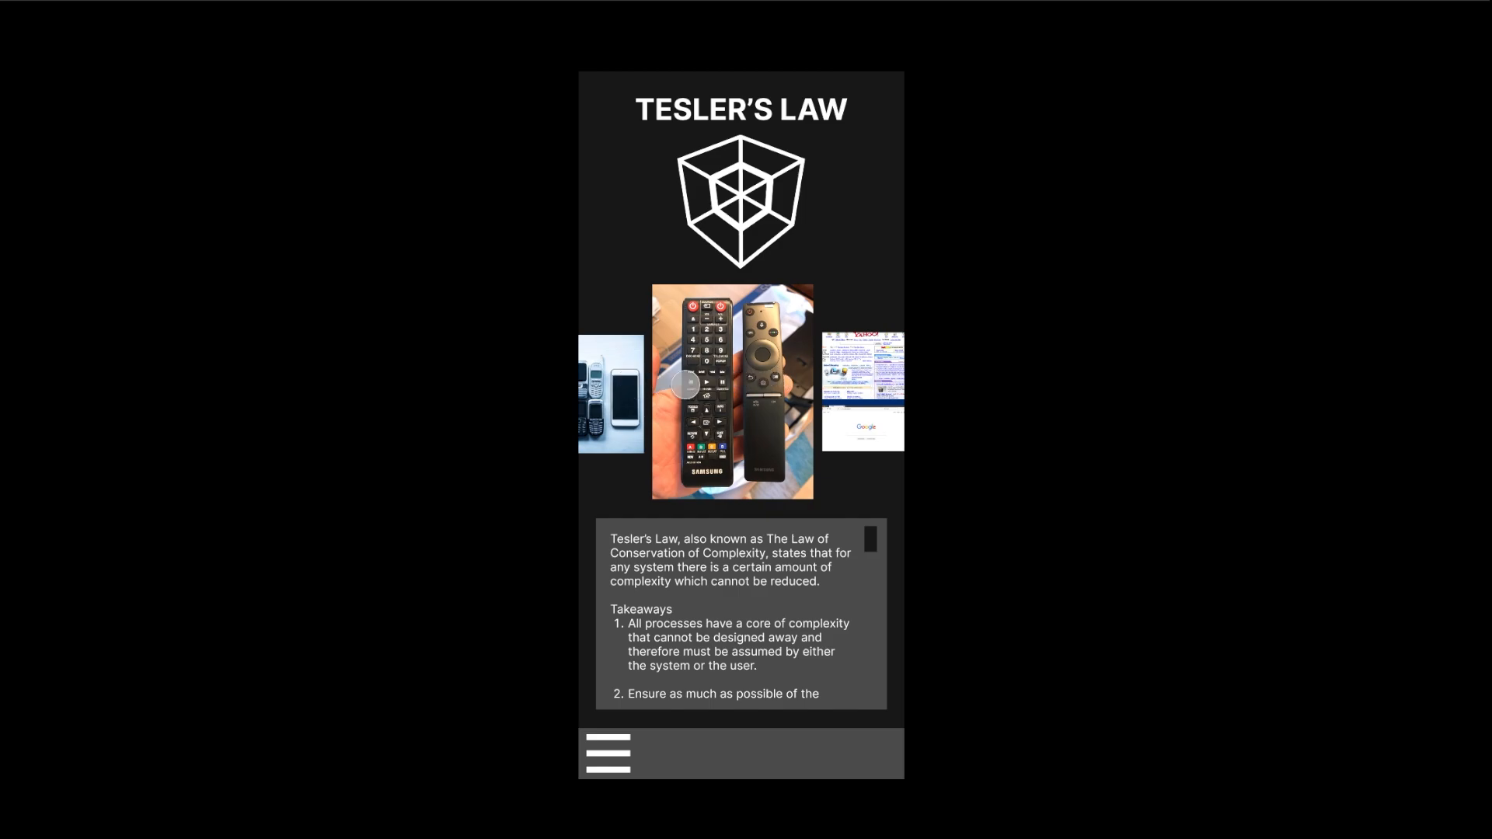
pyautogui.moveTo(718, 384)
pyautogui.mouseDown()
pyautogui.moveTo(786, 387)
pyautogui.moveTo(703, 379)
pyautogui.mouseUp()
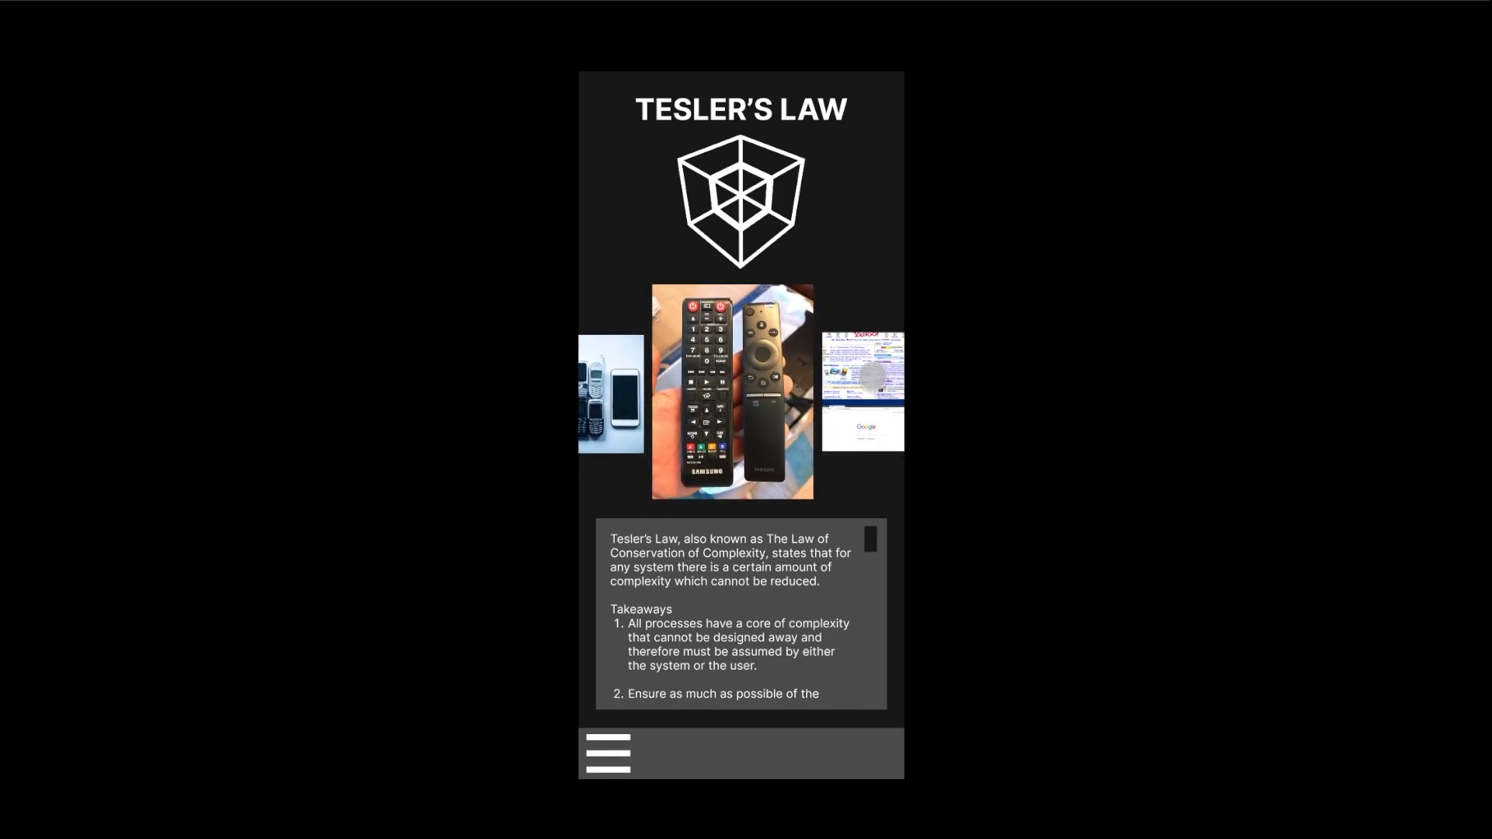
pyautogui.moveTo(765, 376)
pyautogui.mouseDown()
pyautogui.moveTo(709, 377)
pyautogui.moveTo(792, 384)
pyautogui.moveTo(706, 379)
pyautogui.moveTo(794, 376)
pyautogui.mouseUp()
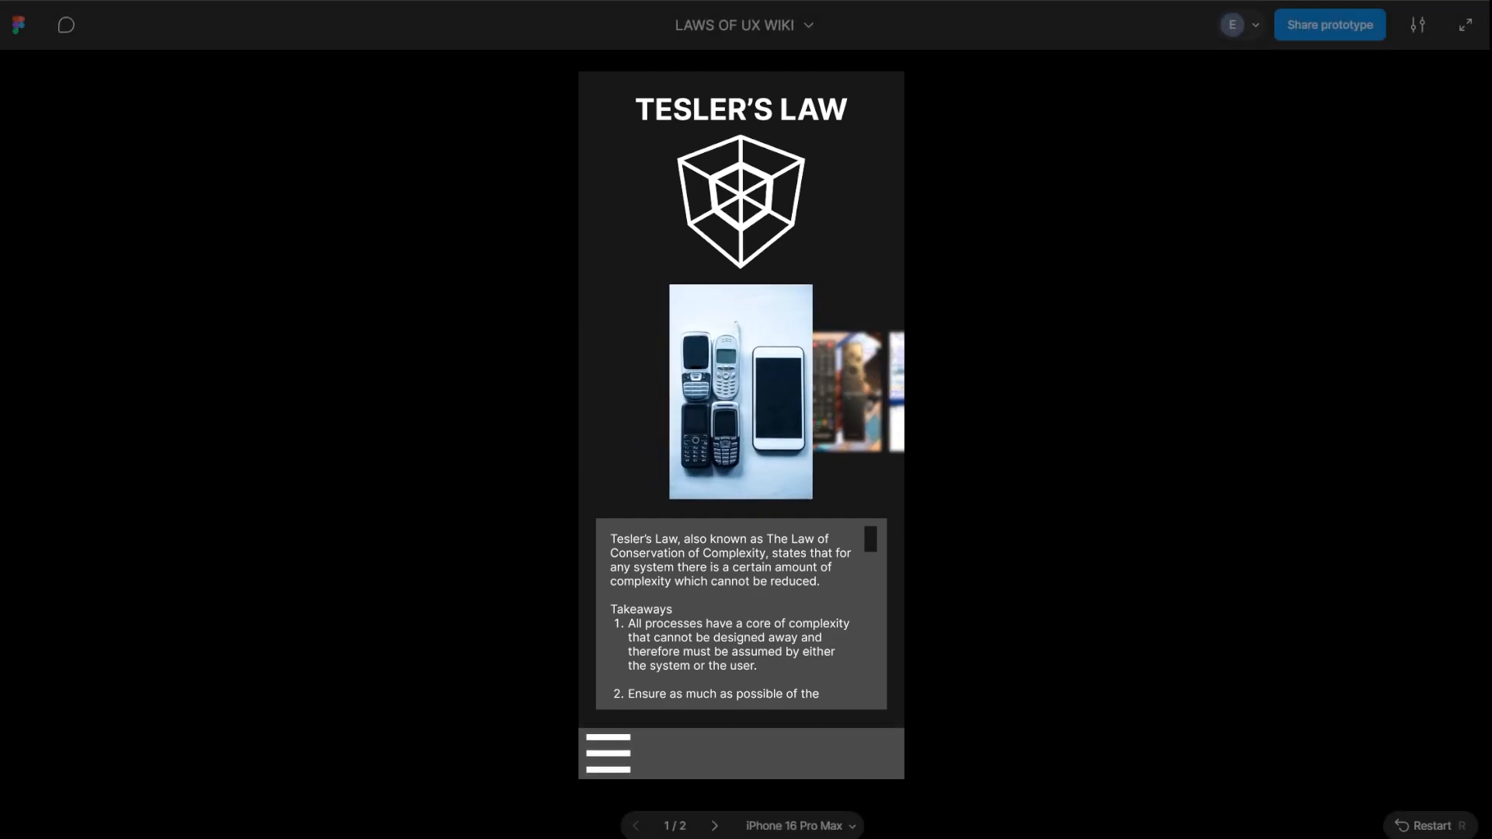
# Return to the design file and undo the blur effects and the overlapping position of tesler 01 and tesler 03 in the Default variant
pyautogui.click(296, 1)
pyautogui.moveTo(1061, 505); pyautogui.dragTo(372, 157)
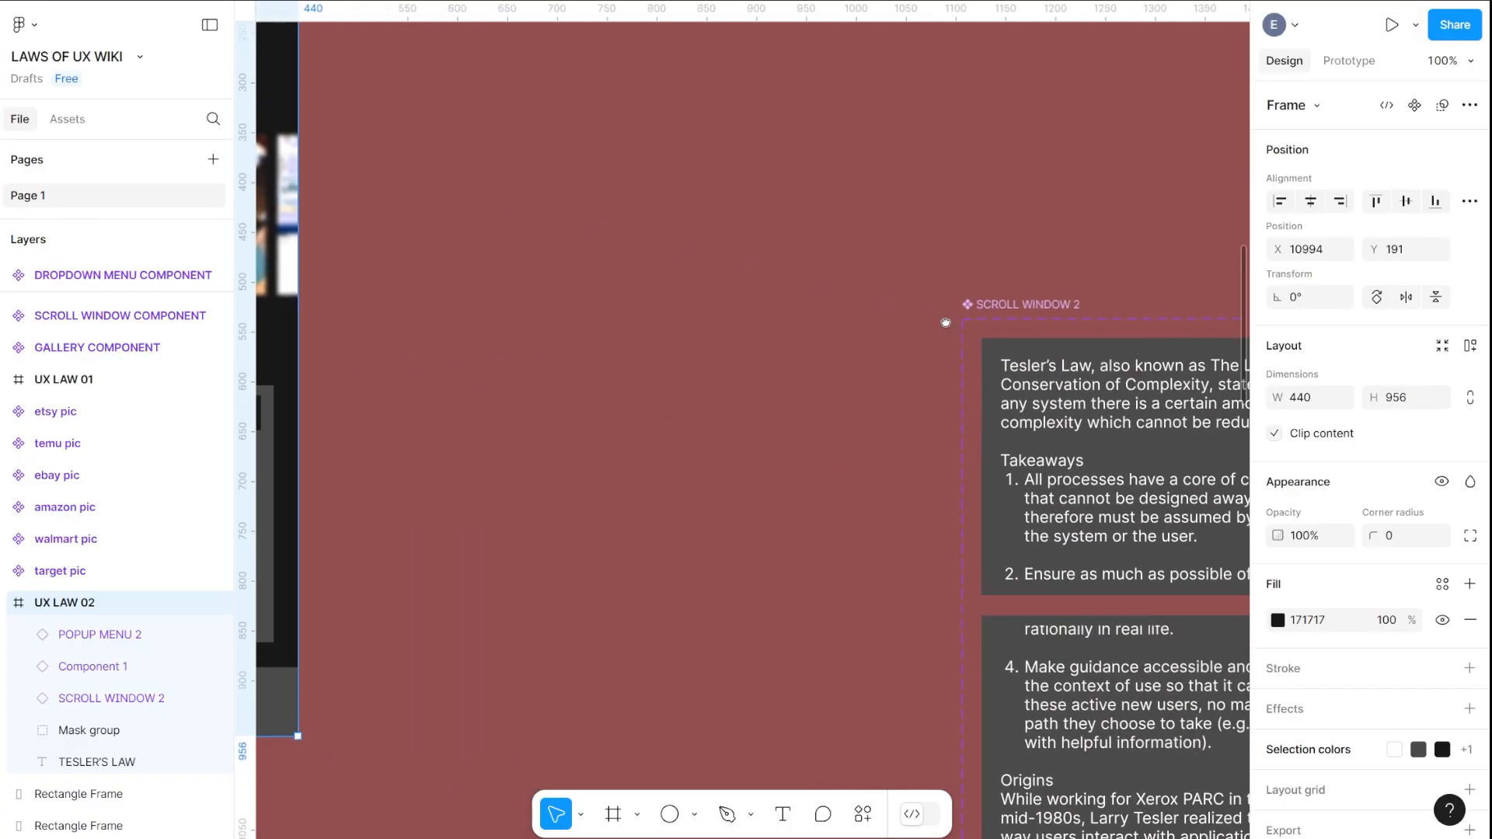
pyautogui.moveTo(946, 323); pyautogui.dragTo(356, 168)
pyautogui.moveTo(1104, 412); pyautogui.dragTo(359, 289)
pyautogui.moveTo(1070, 279); pyautogui.dragTo(885, 564)
pyautogui.doubleClick(812, 389)
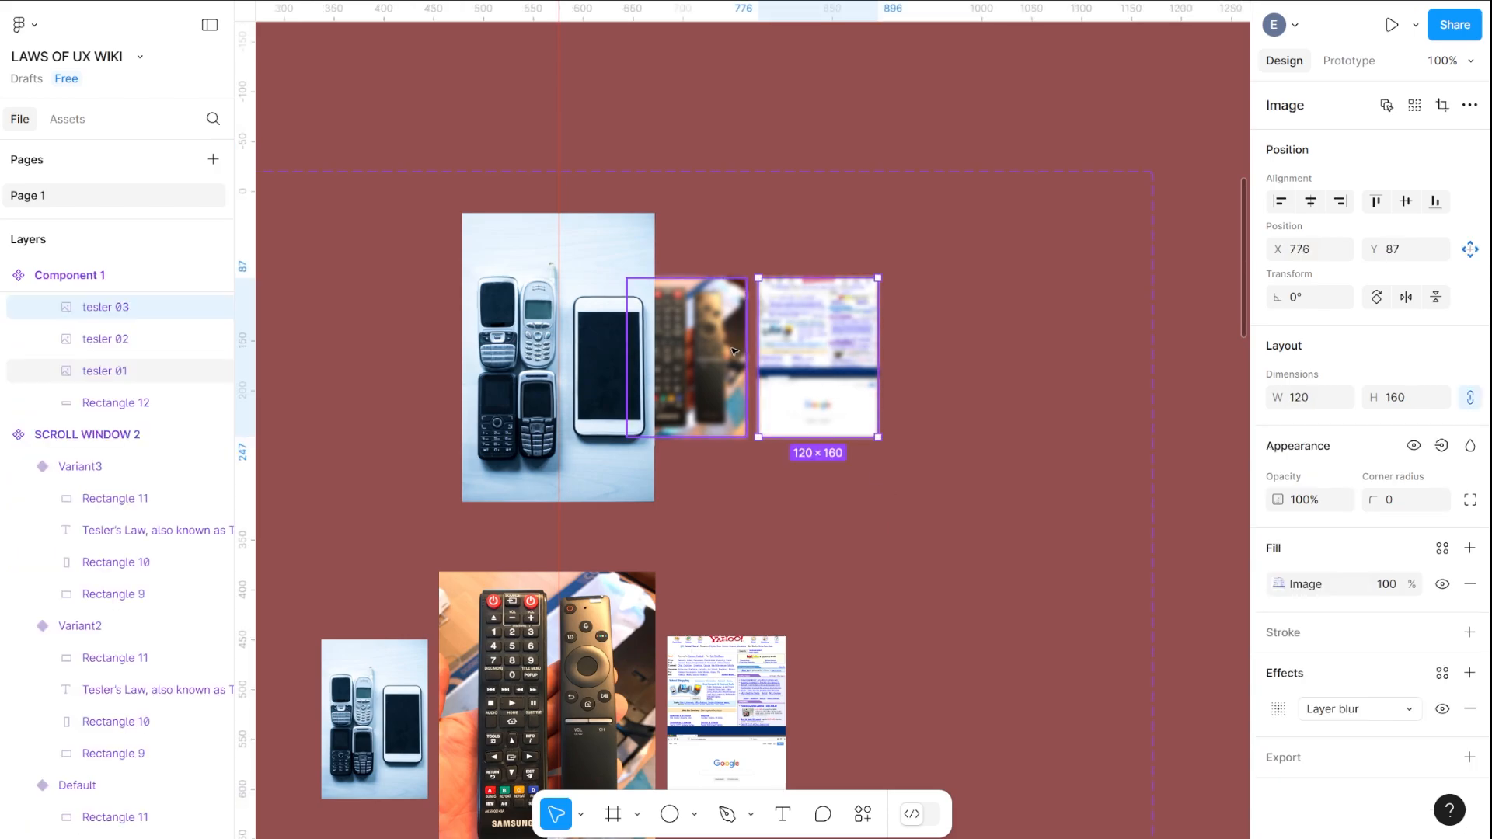
pyautogui.hotkey('ctrl', 'z')
pyautogui.hotkey('ctrl', 'z')
pyautogui.hotkey('ctrl', 'z')
pyautogui.hotkey('ctrl', 'z')
pyautogui.hotkey('ctrl', 'z')
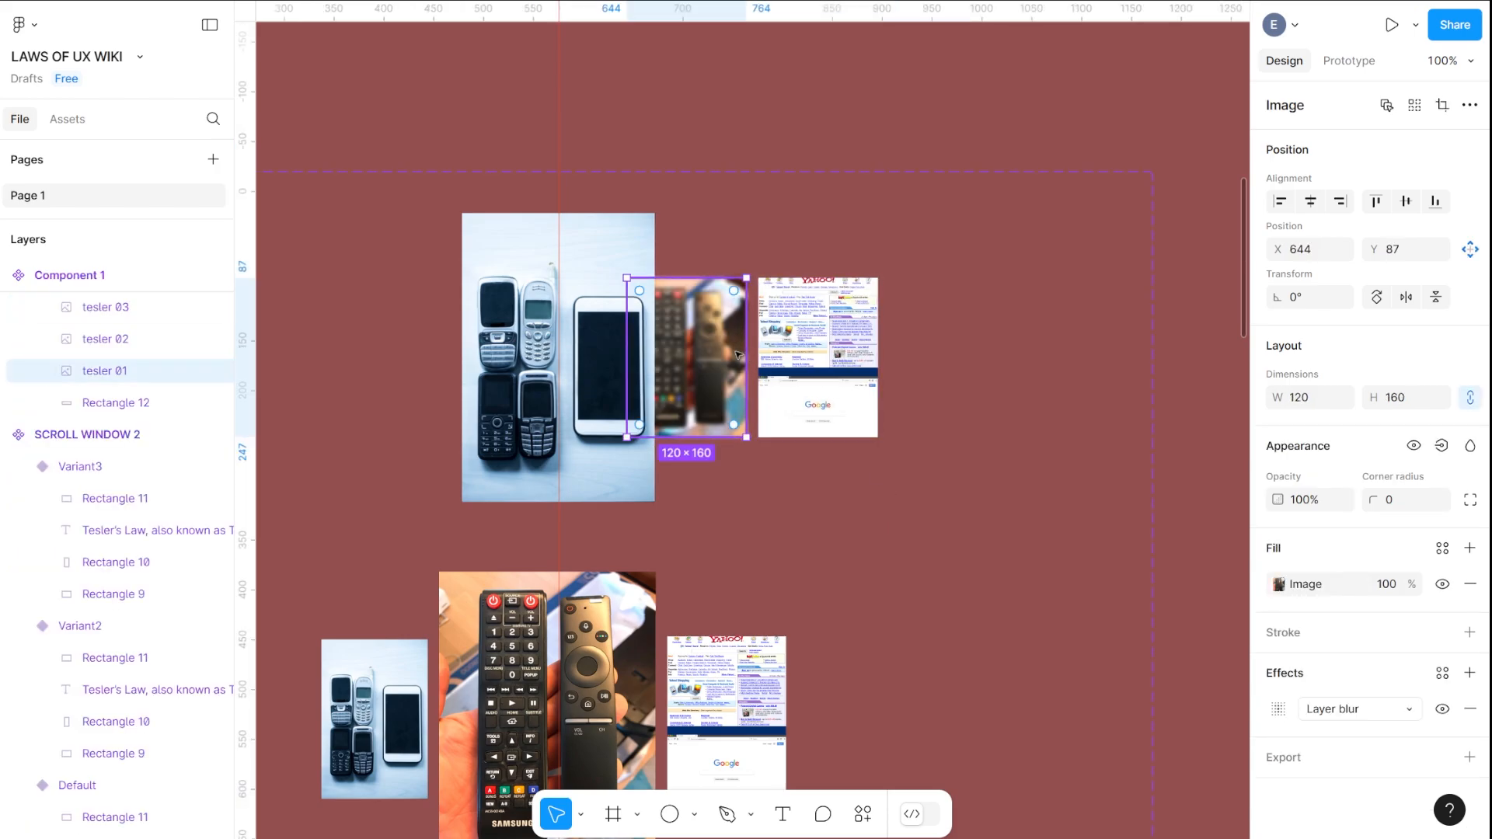
pyautogui.hotkey('ctrl', 'z')
pyautogui.hotkey('ctrl', 'z')
pyautogui.hotkey('ctrl', 'z')
pyautogui.hotkey('ctrl', 'z')
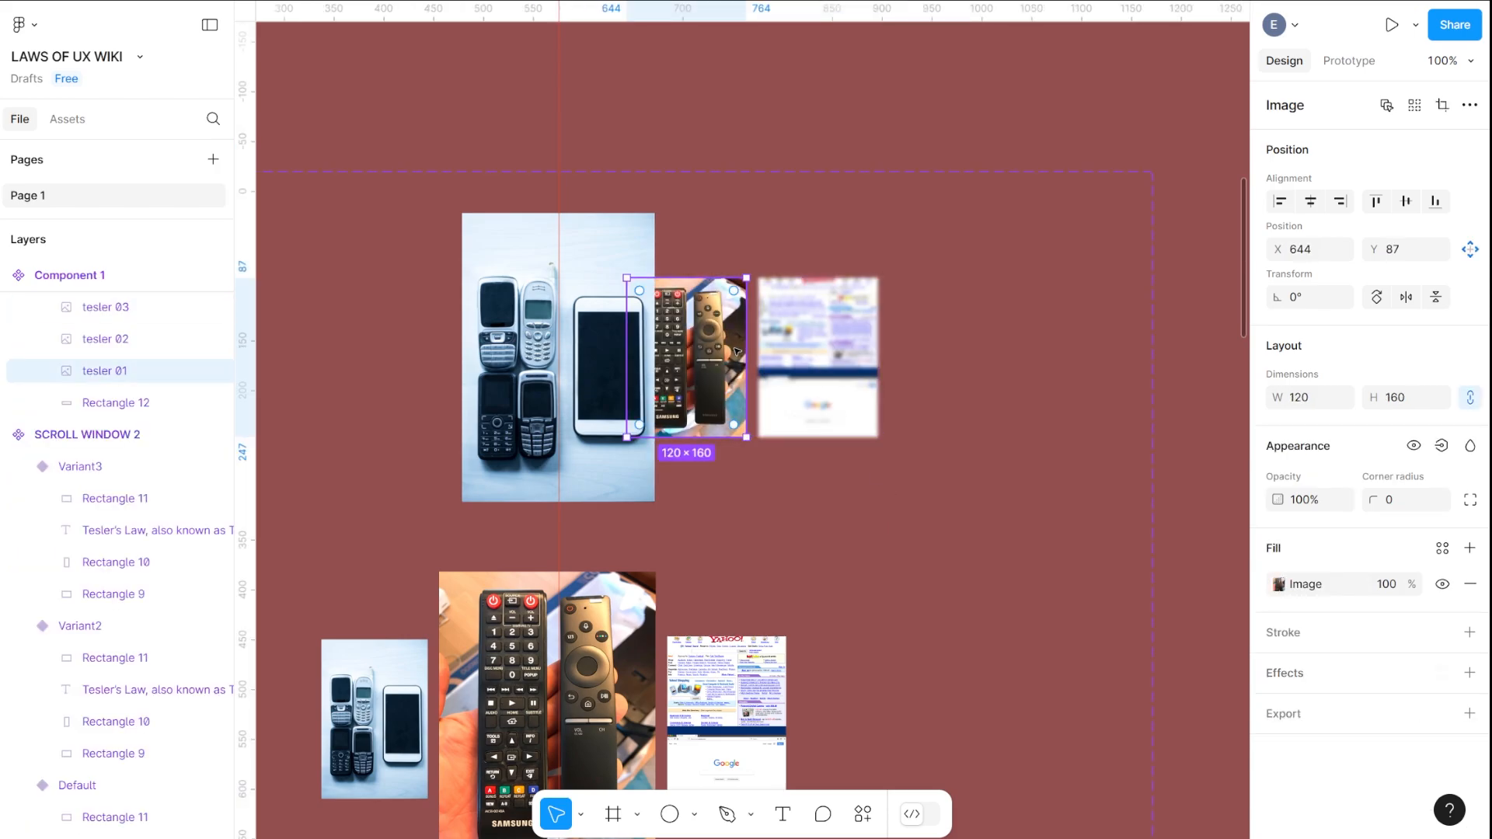
pyautogui.hotkey('ctrl', 'z')
pyautogui.hotkey('ctrl', 'z')
pyautogui.hotkey('ctrl', 'z')
pyautogui.hotkey('ctrl', 'z')
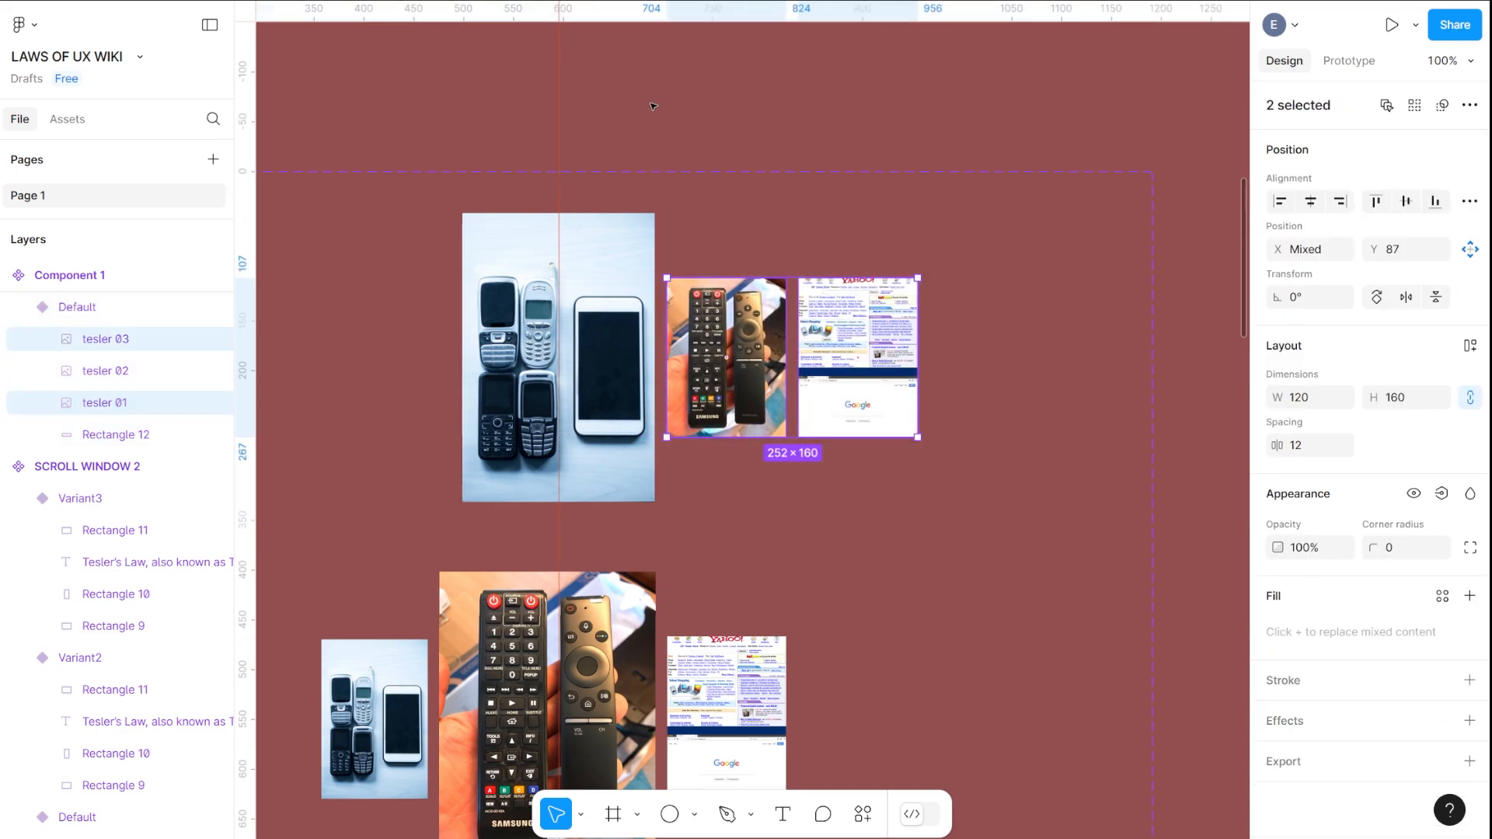
# Examine the UX LAW 02 screen and the gallery's placement on it, both up close and as a whole
pyautogui.click(556, 125)
pyautogui.moveTo(474, 244); pyautogui.dragTo(1184, 502)
pyautogui.moveTo(621, 388); pyautogui.dragTo(1359, 511)
pyautogui.hscroll(-10, 575, 373)
pyautogui.scroll(-5, 575, 373)
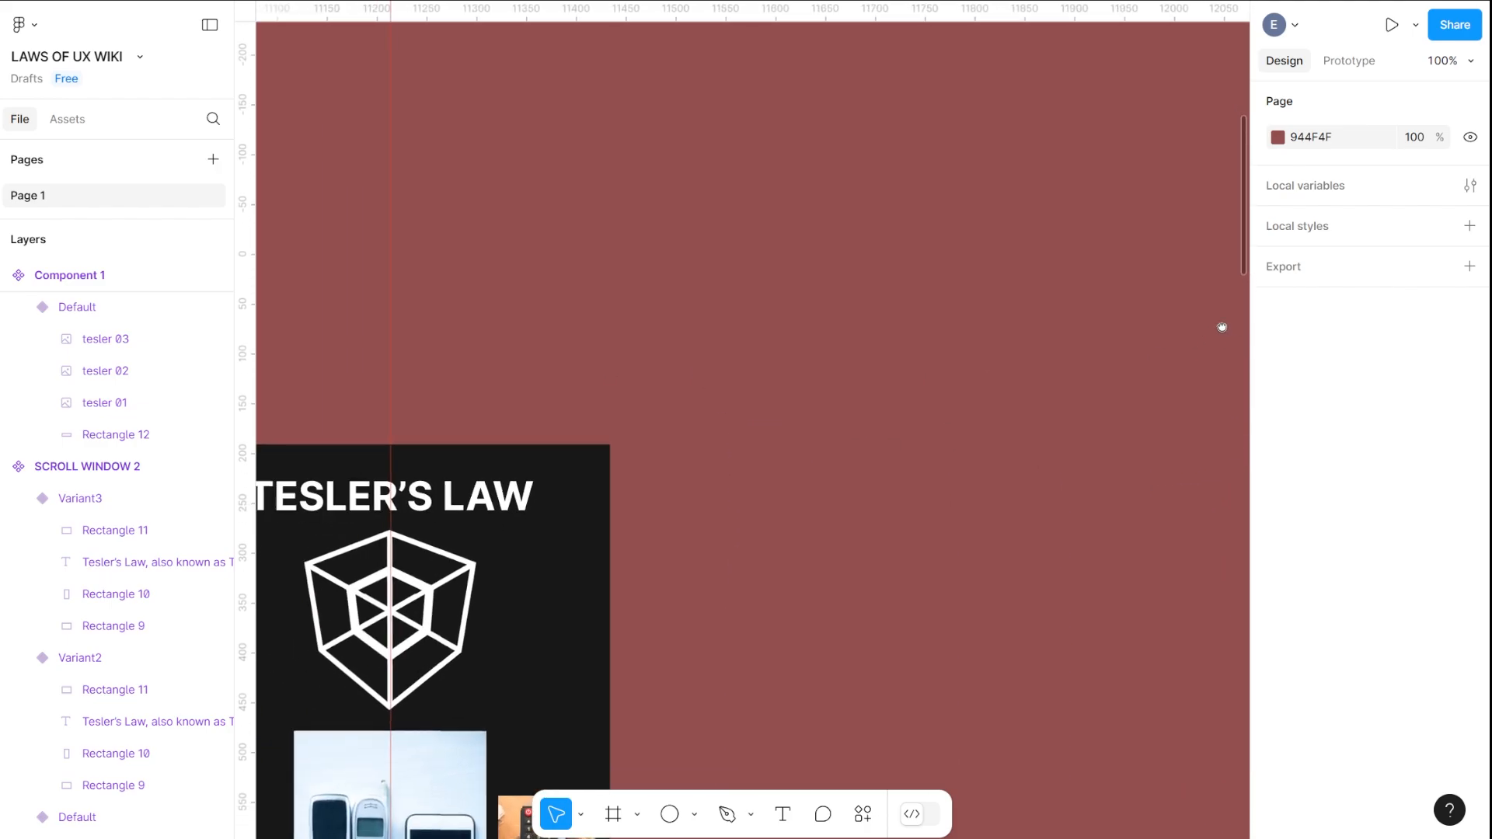
pyautogui.hotkey('ctrl', '-')
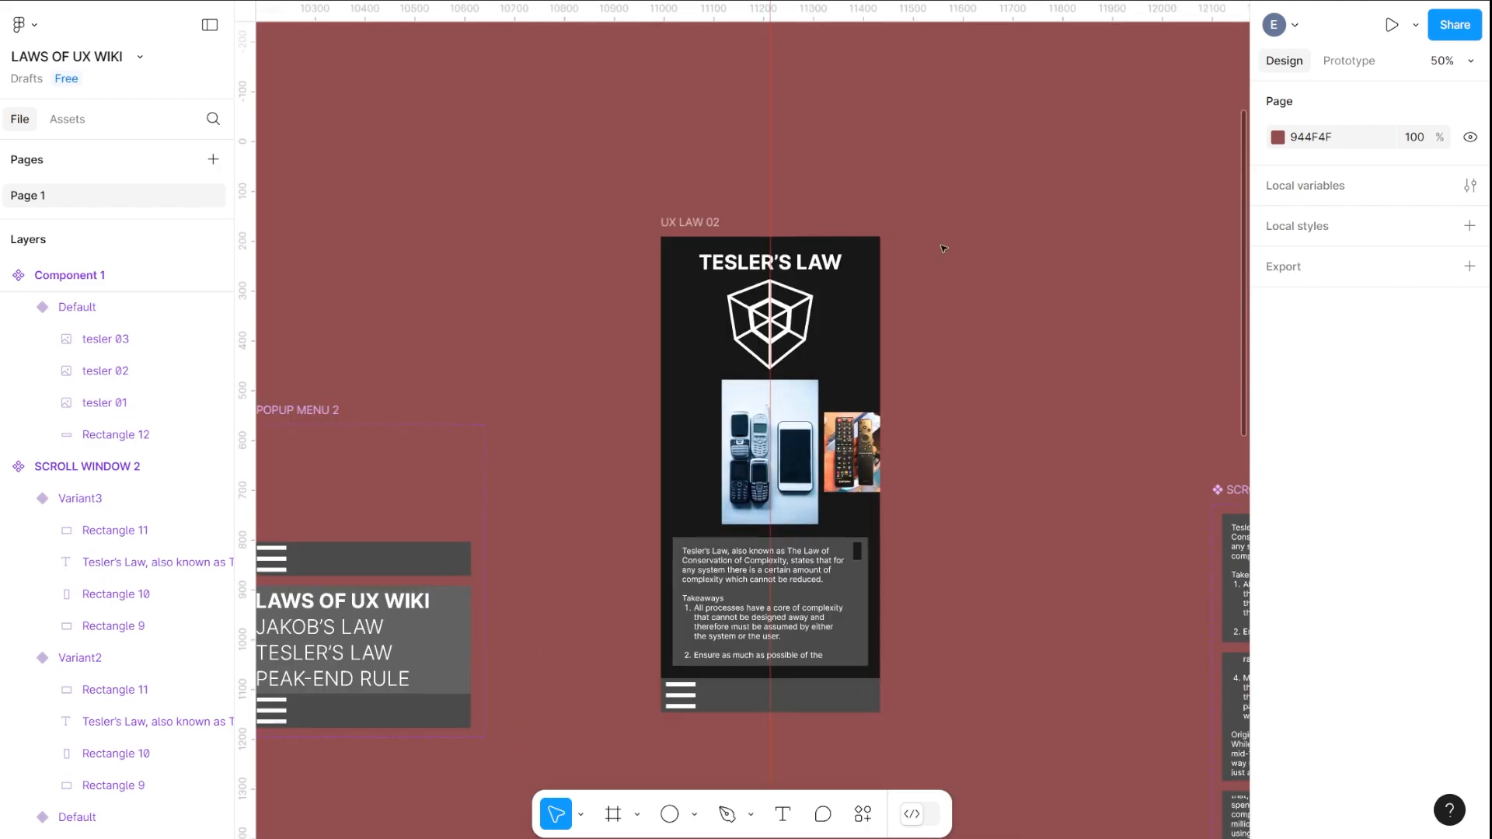
pyautogui.moveTo(1001, 521); pyautogui.dragTo(988, 464)
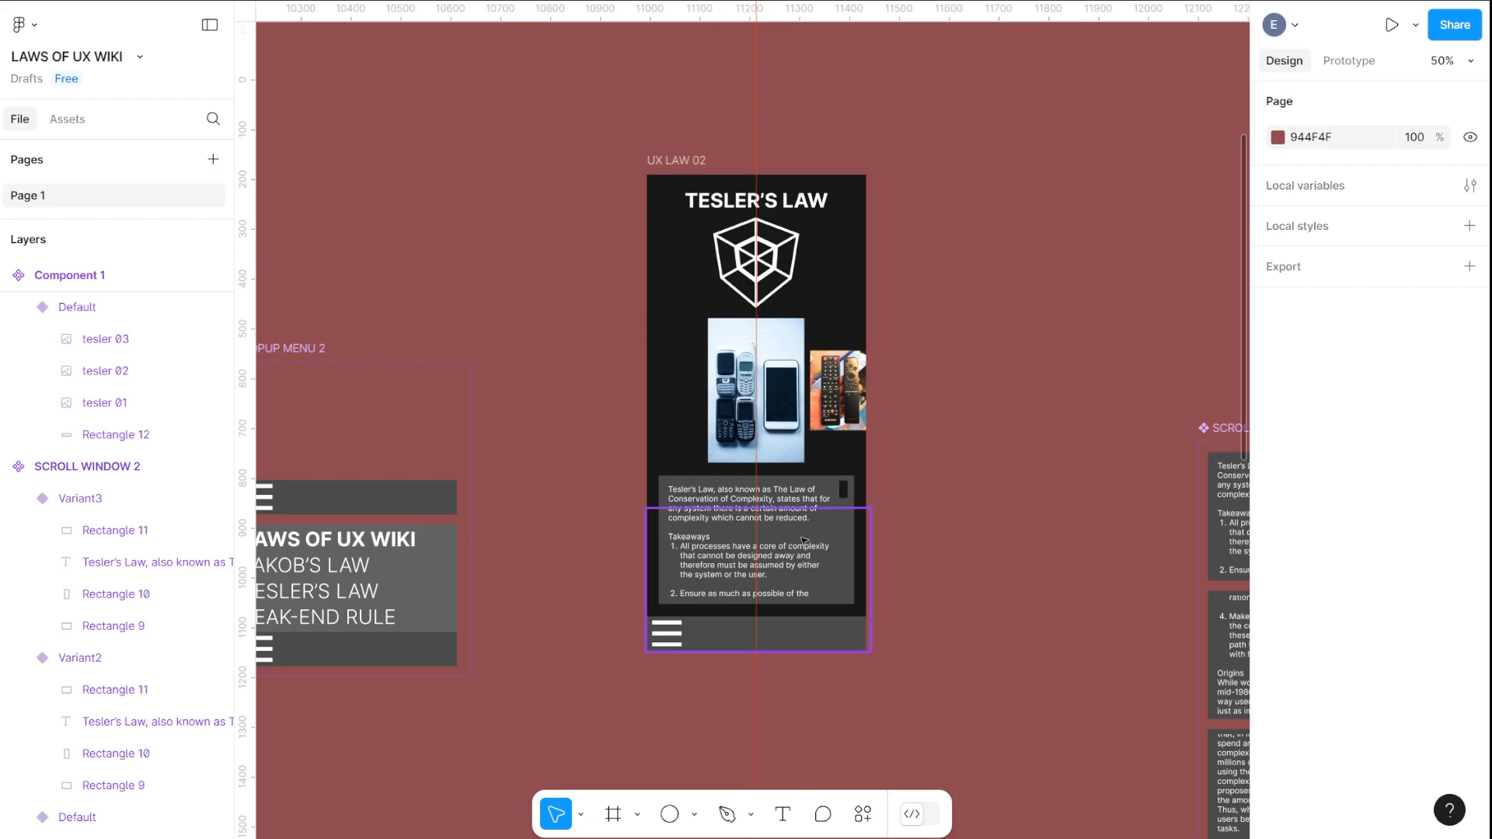
pyautogui.hotkey('ctrl', '+')
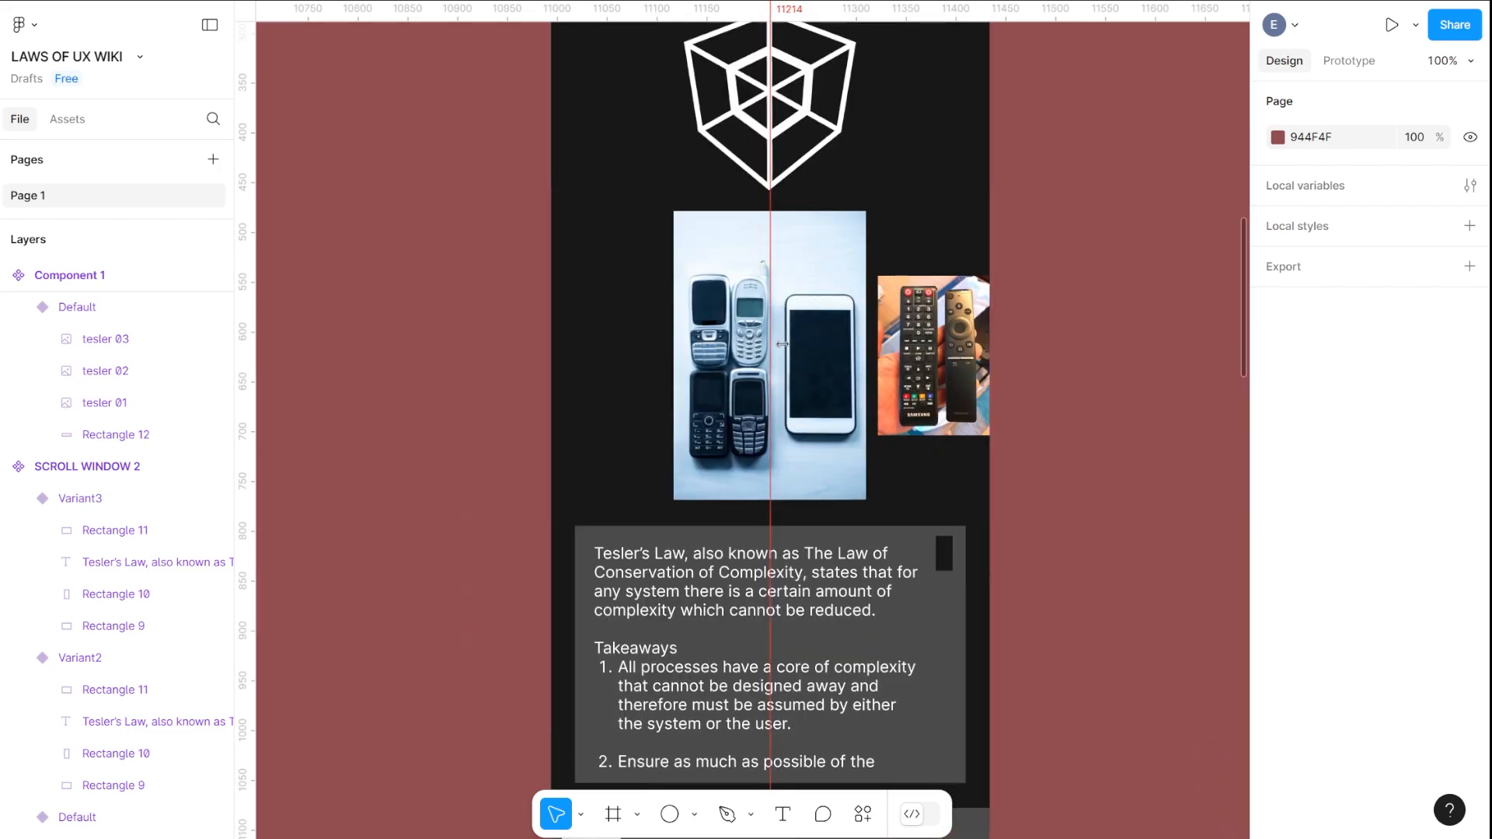
pyautogui.hotkey('ctrl', '-')
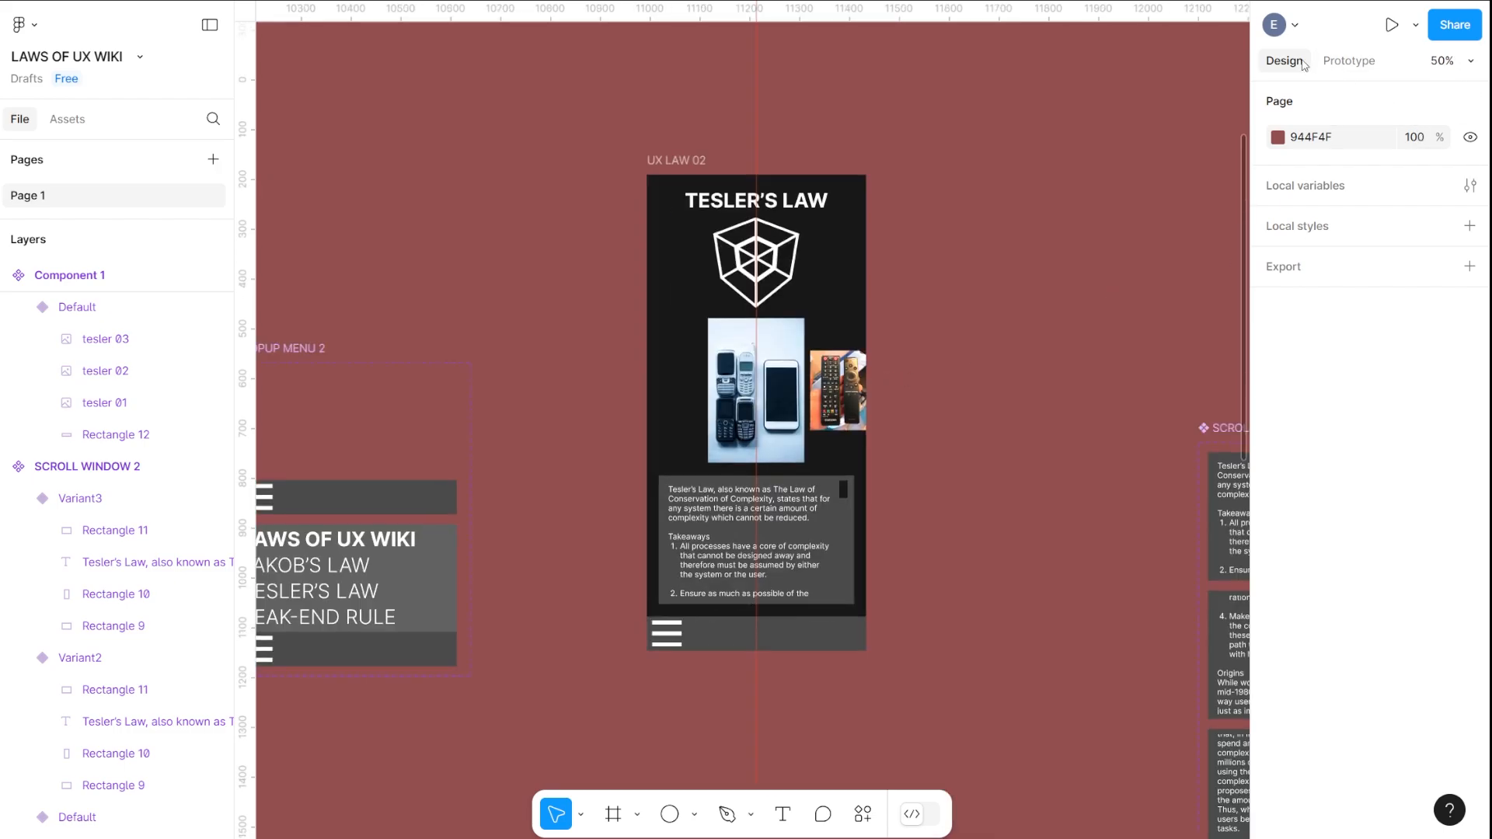
# Zoom to the UX LAW 02 frame at 75% and preview it on iPhone 16 Pro Max with the device frame hidden
pyautogui.click(680, 161)
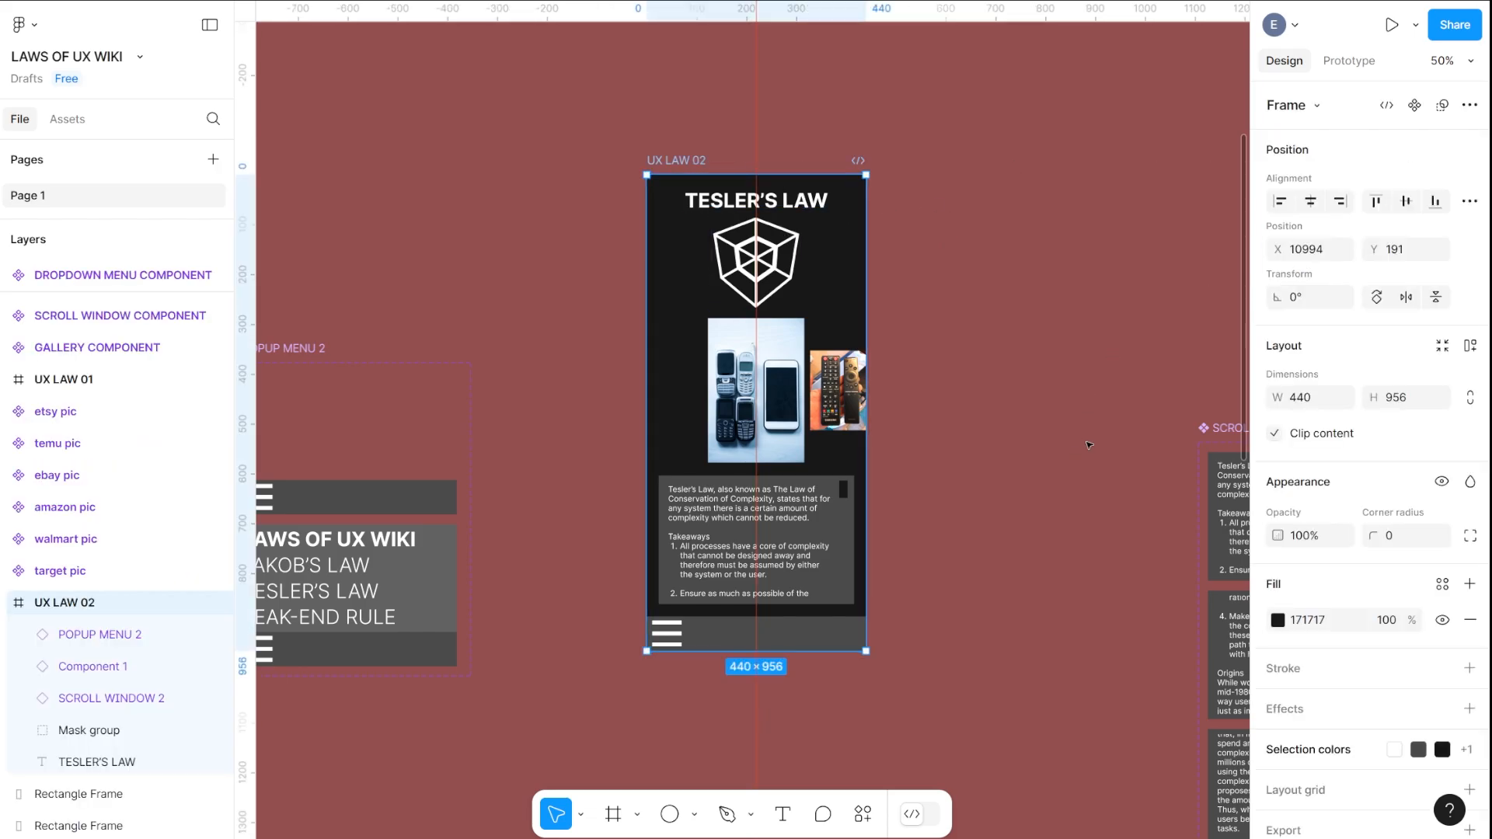
pyautogui.click(1436, 61)
pyautogui.write('75')
pyautogui.press('Return')
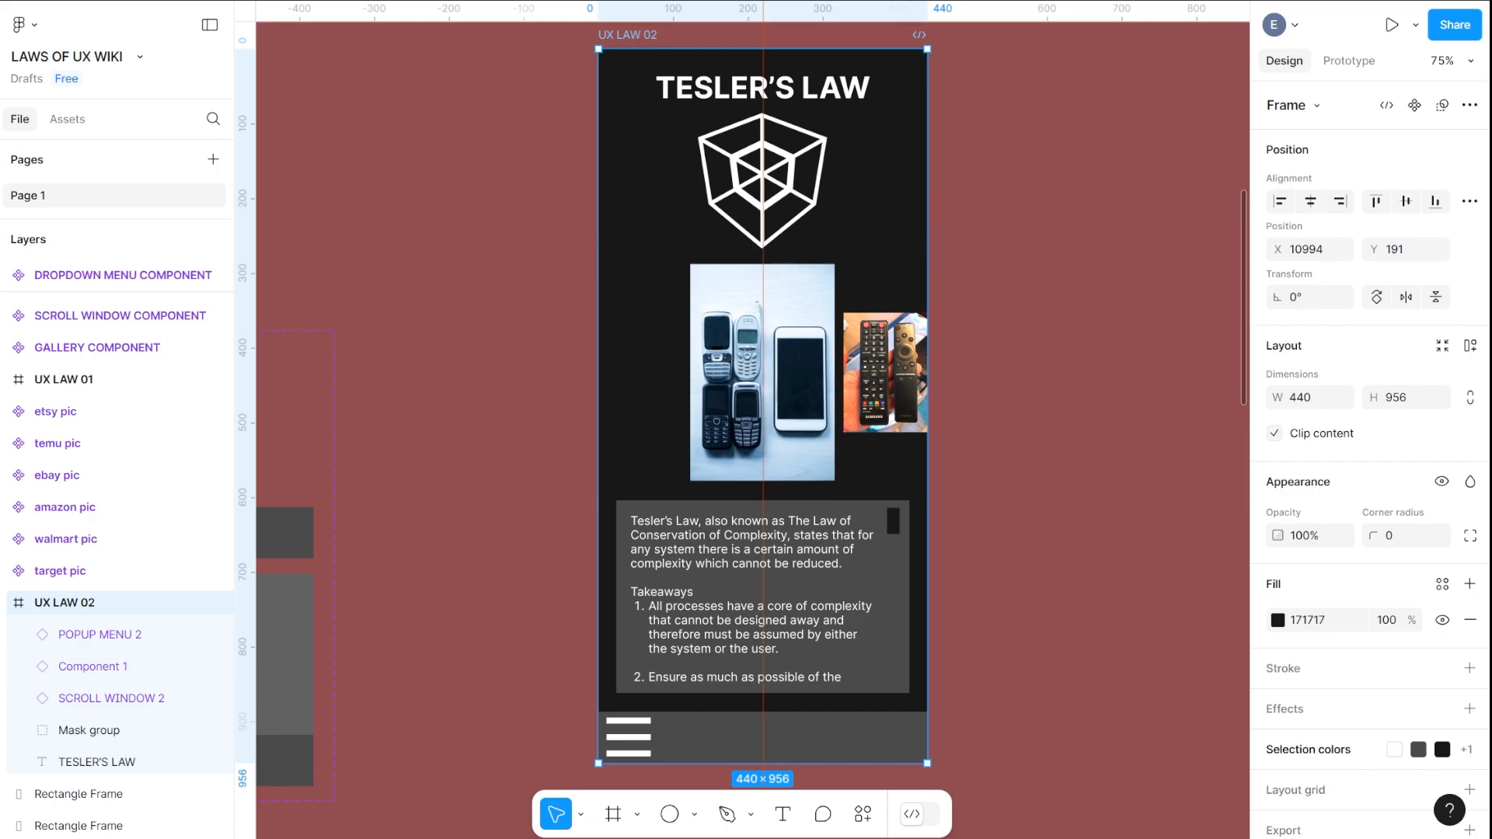
pyautogui.click(1392, 24)
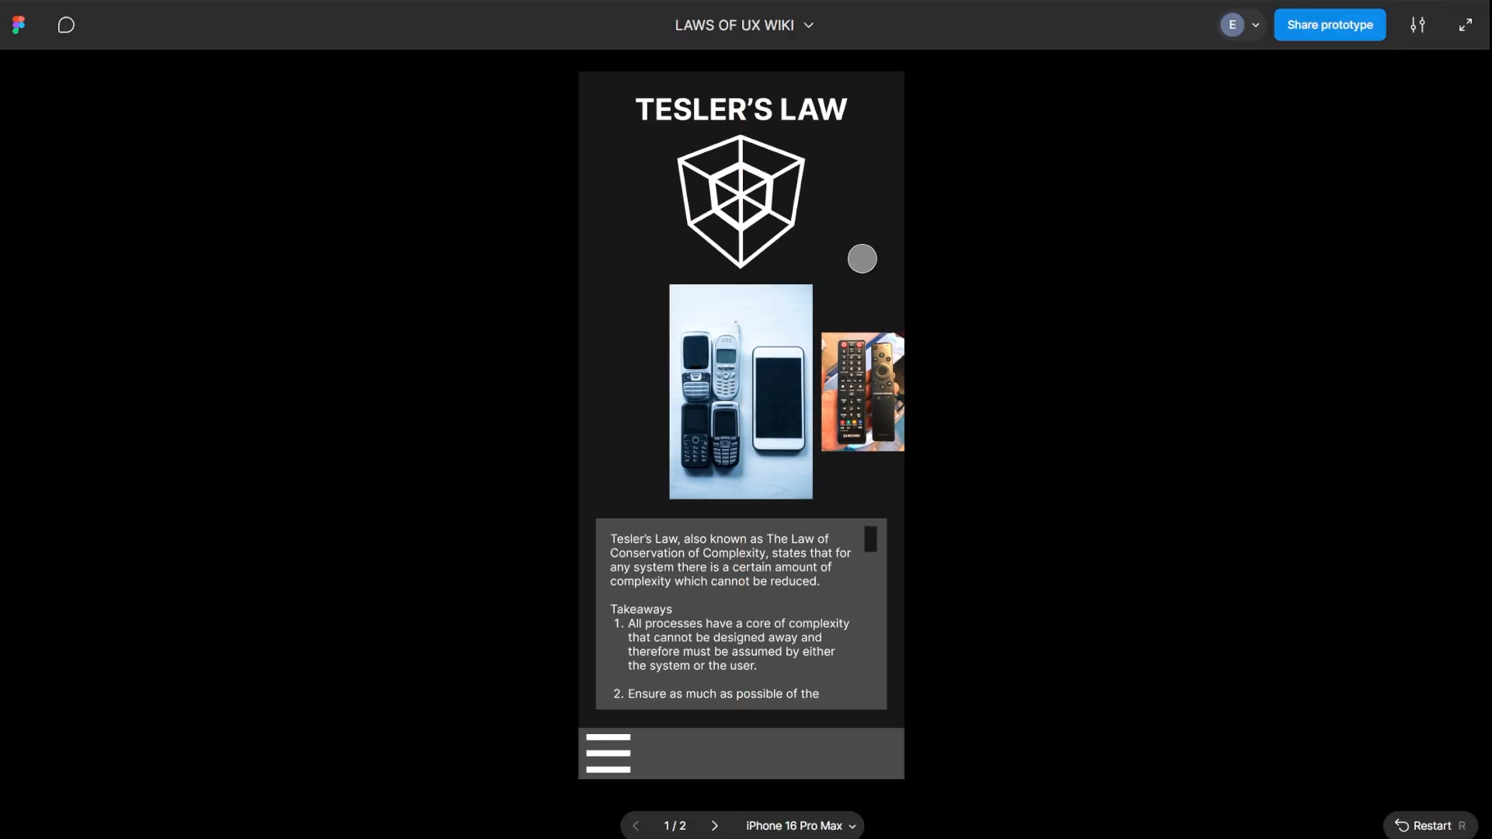
pyautogui.press('F5')
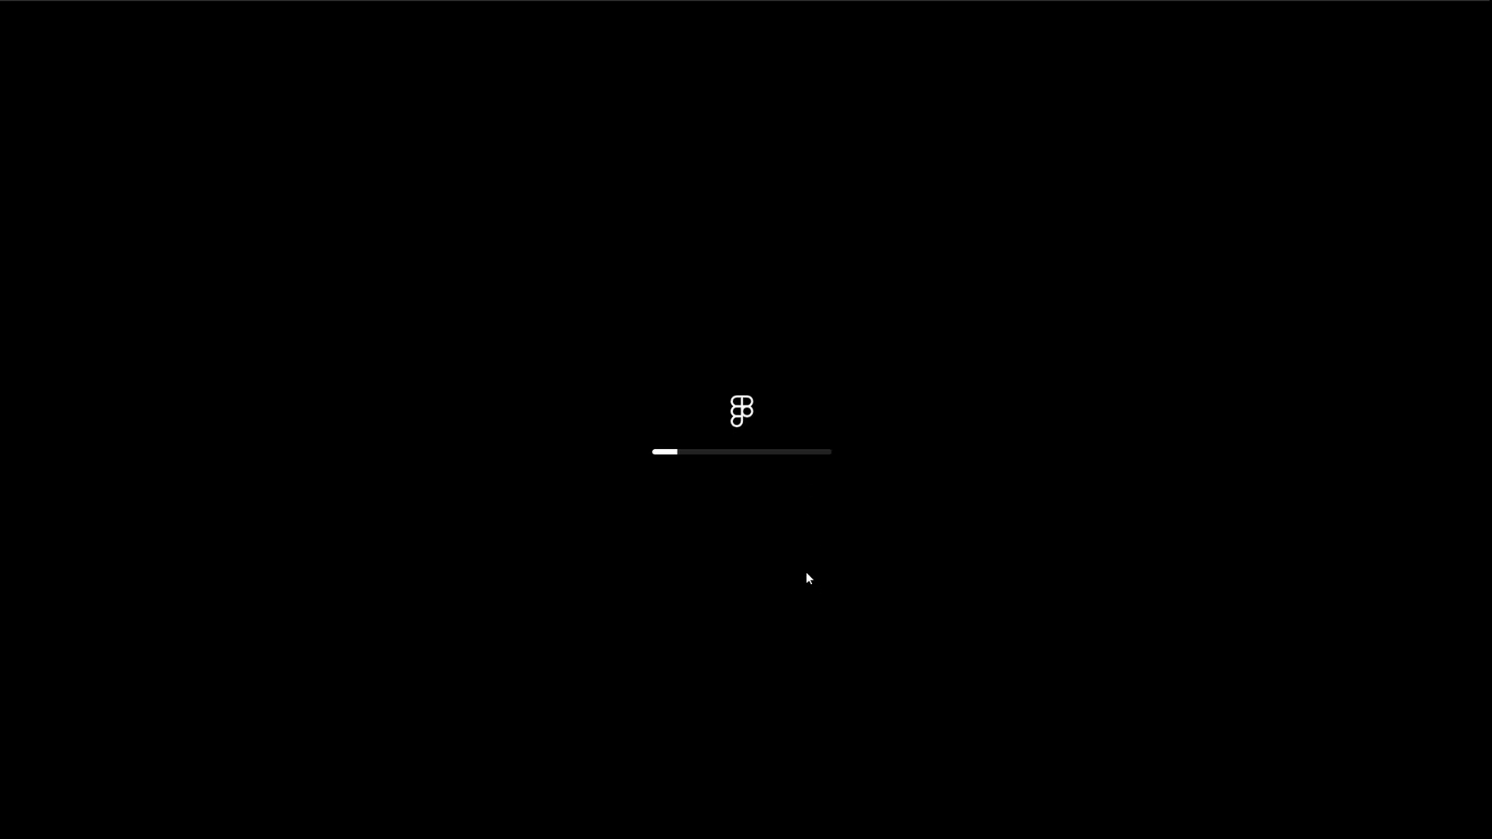
pyautogui.click(791, 826)
pyautogui.moveTo(783, 800)
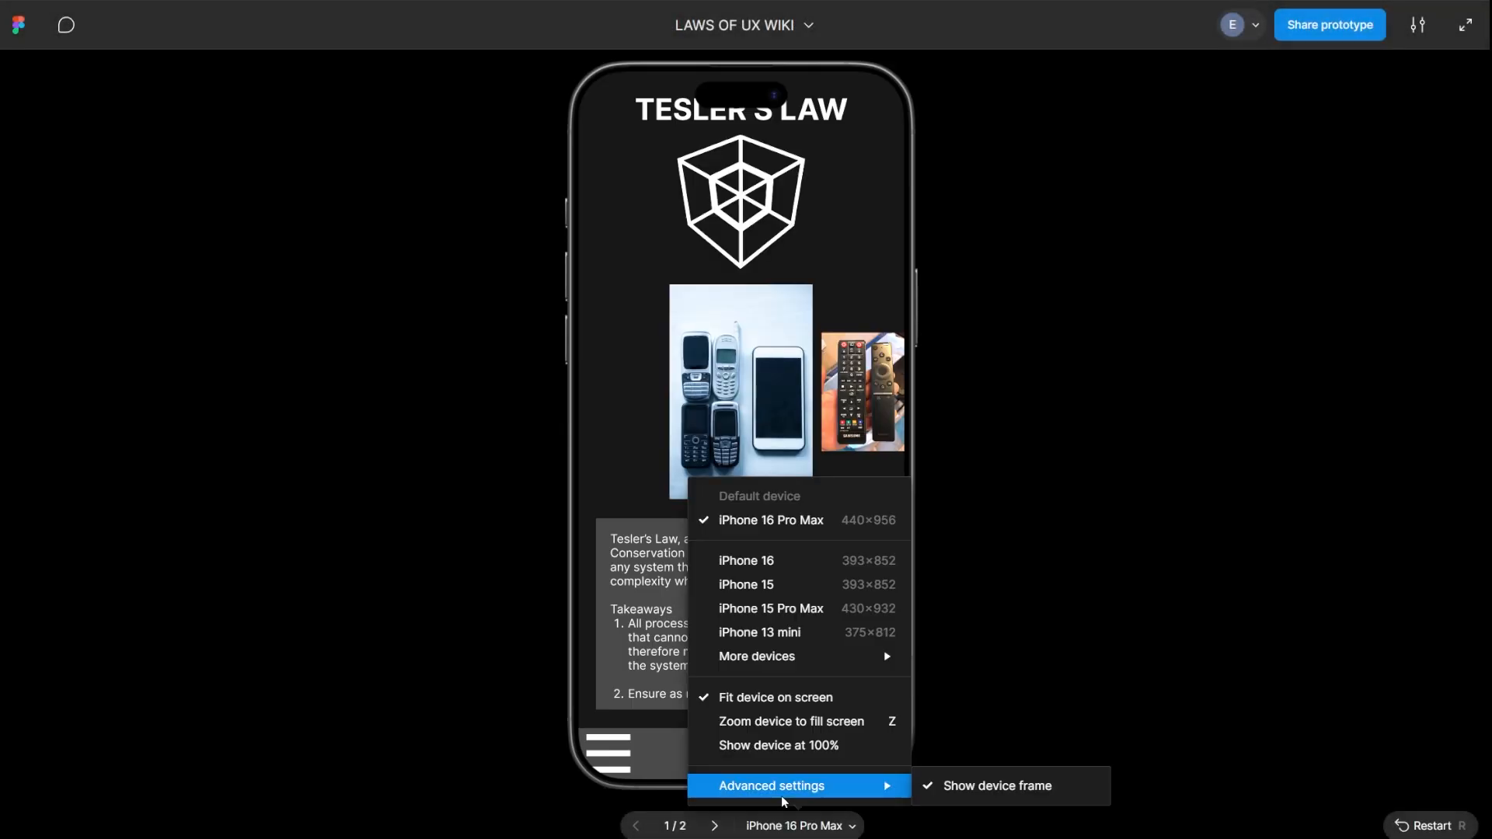
pyautogui.click(983, 793)
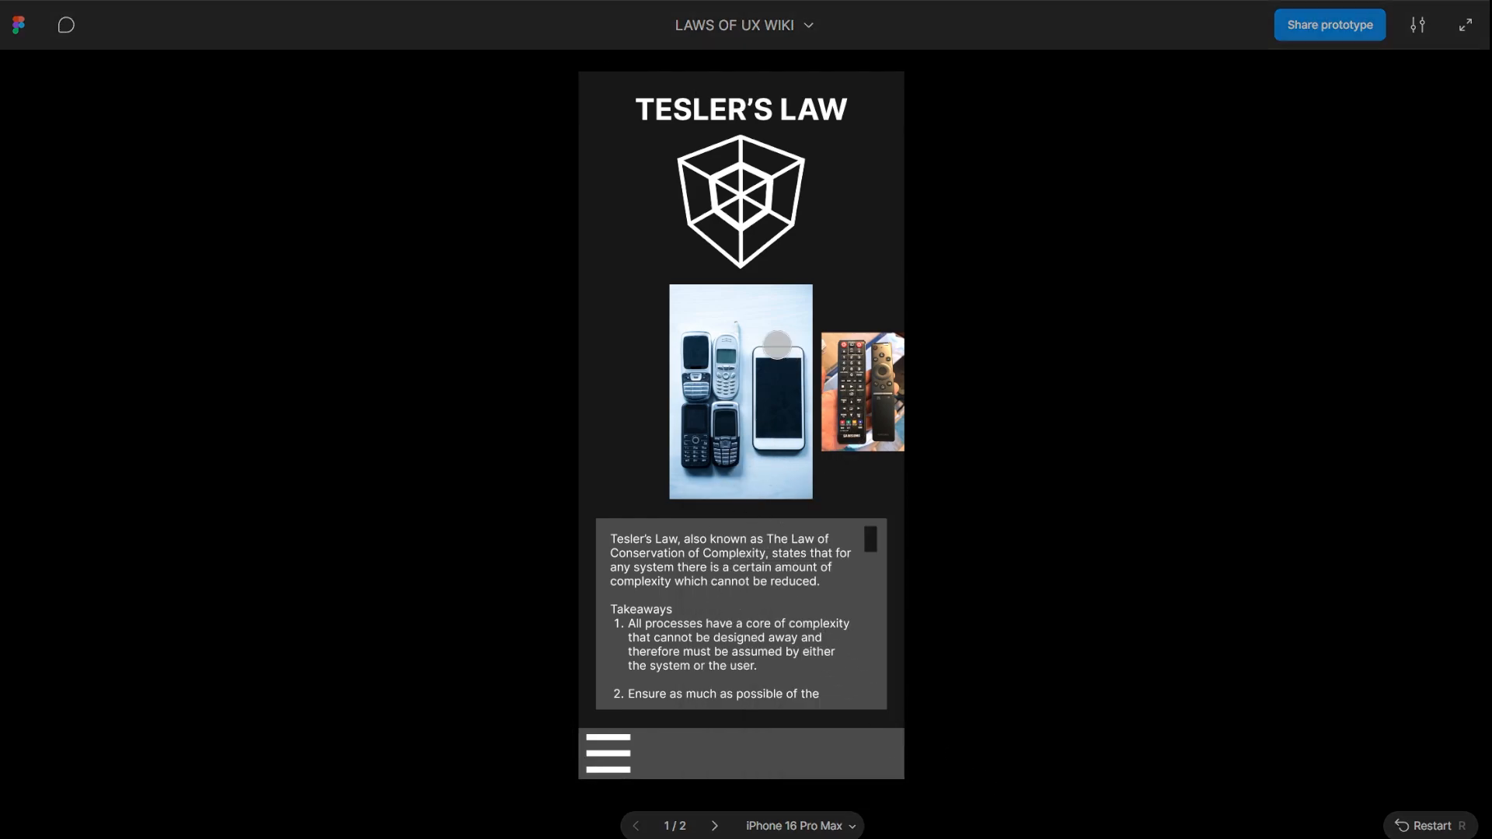
# Test the popup menus by going to Jakob's Law and back to Tesler's Law, swiping the gallery and toggling the menu
pyautogui.click(595, 767)
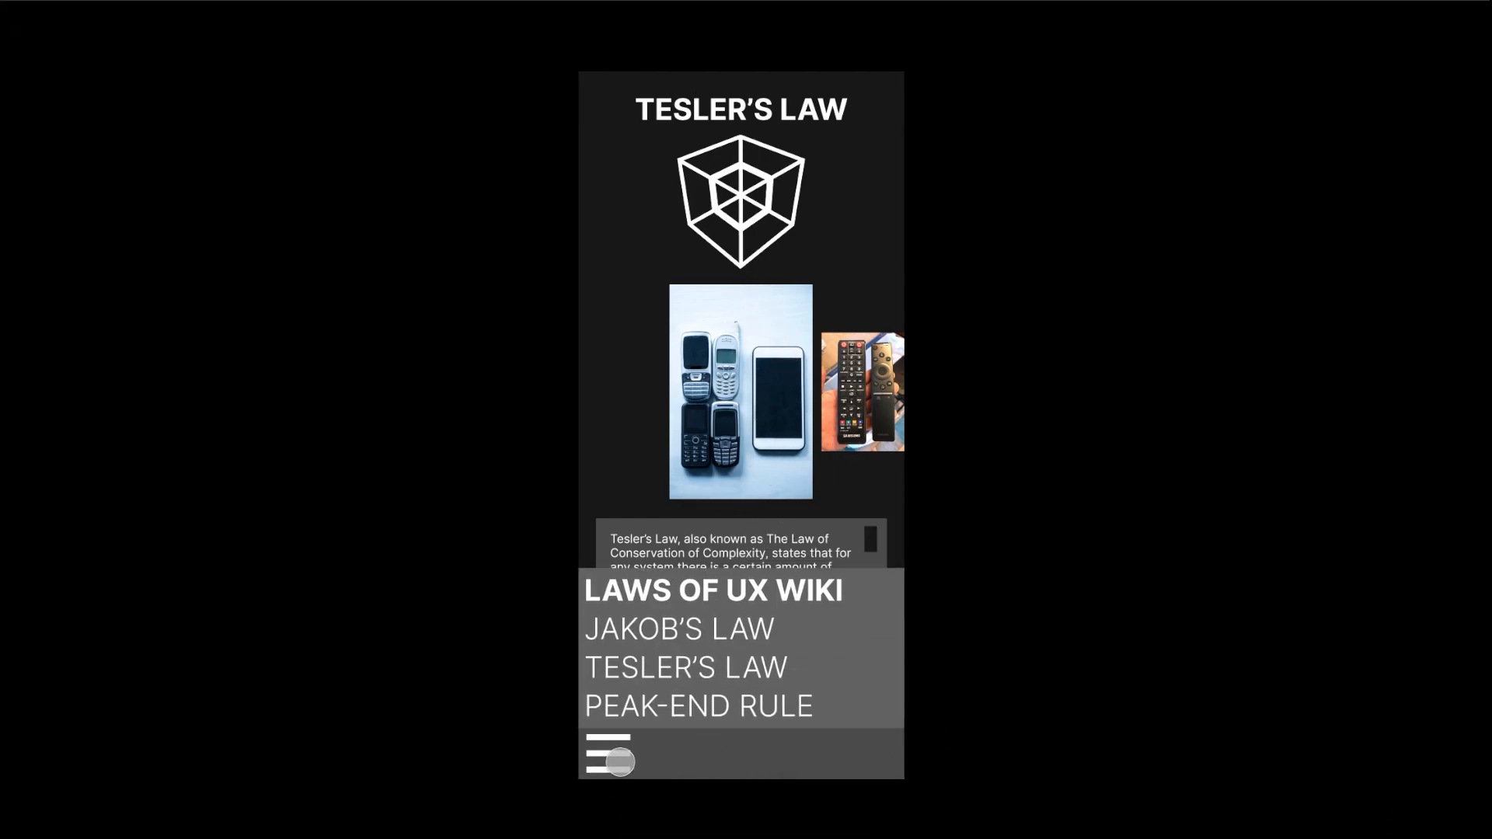
pyautogui.click(688, 616)
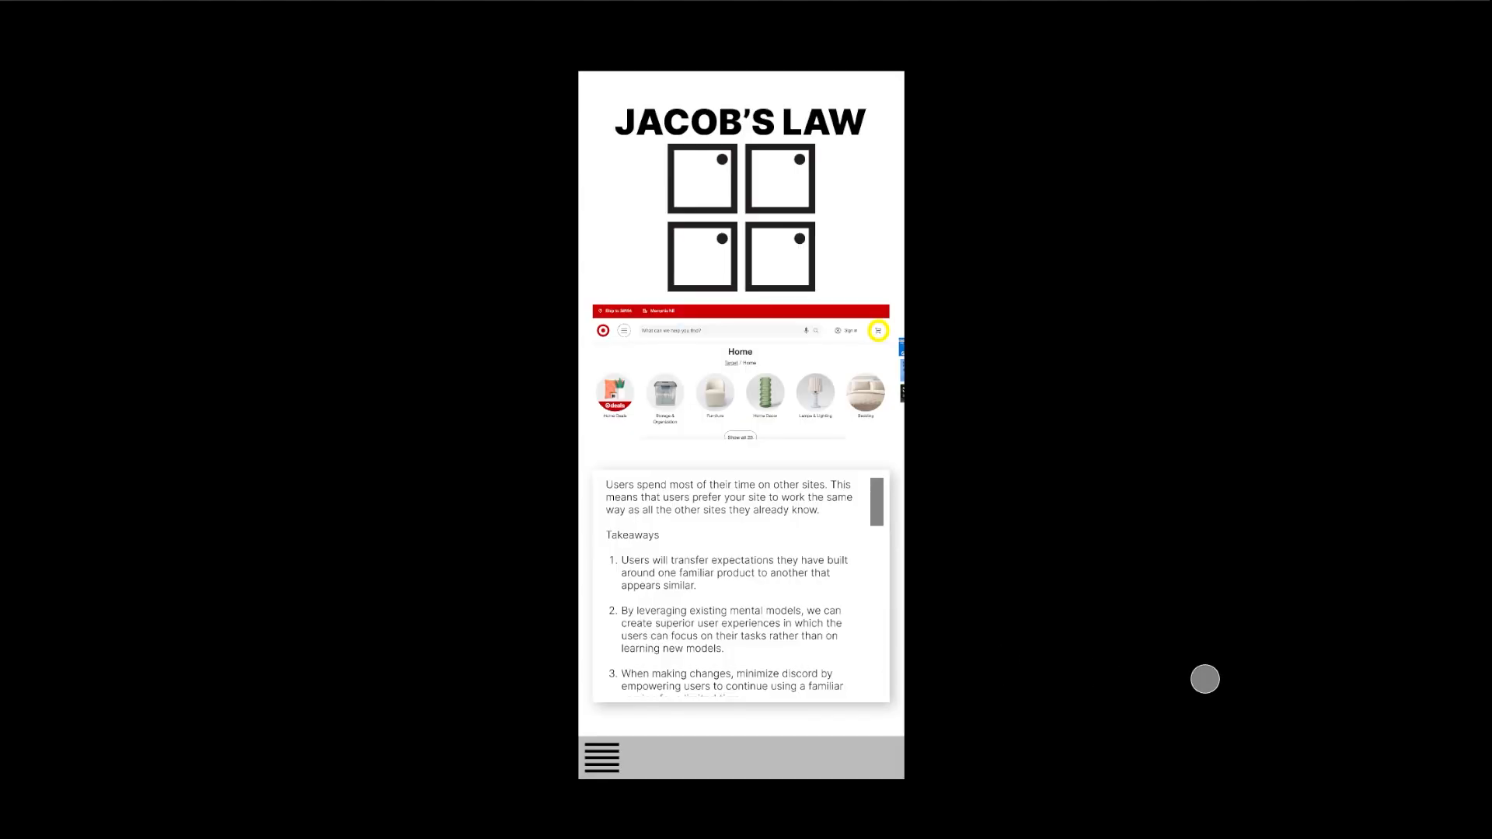
pyautogui.click(602, 754)
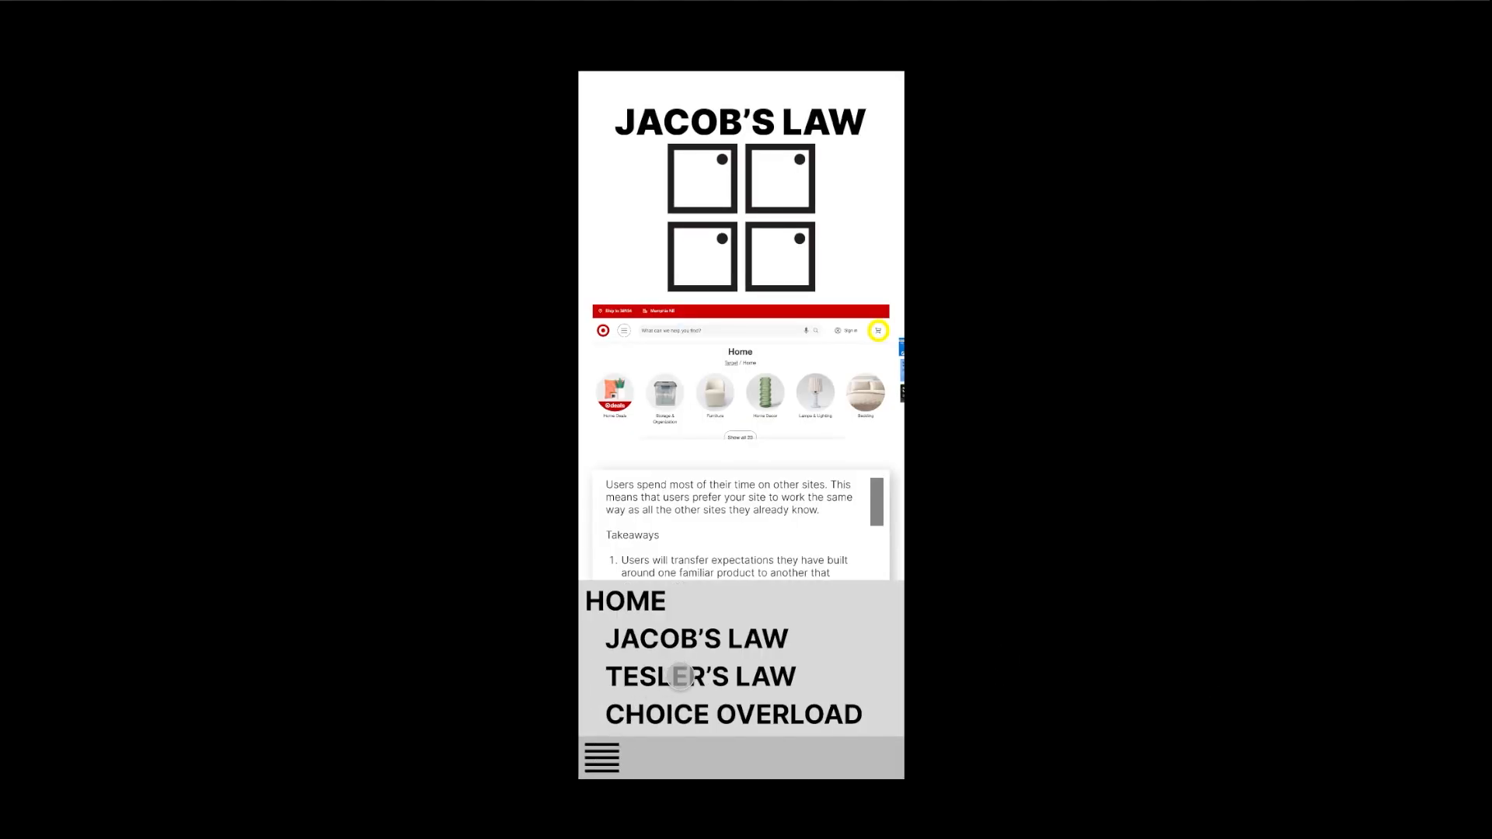
pyautogui.click(681, 676)
pyautogui.moveTo(792, 387); pyautogui.dragTo(644, 384)
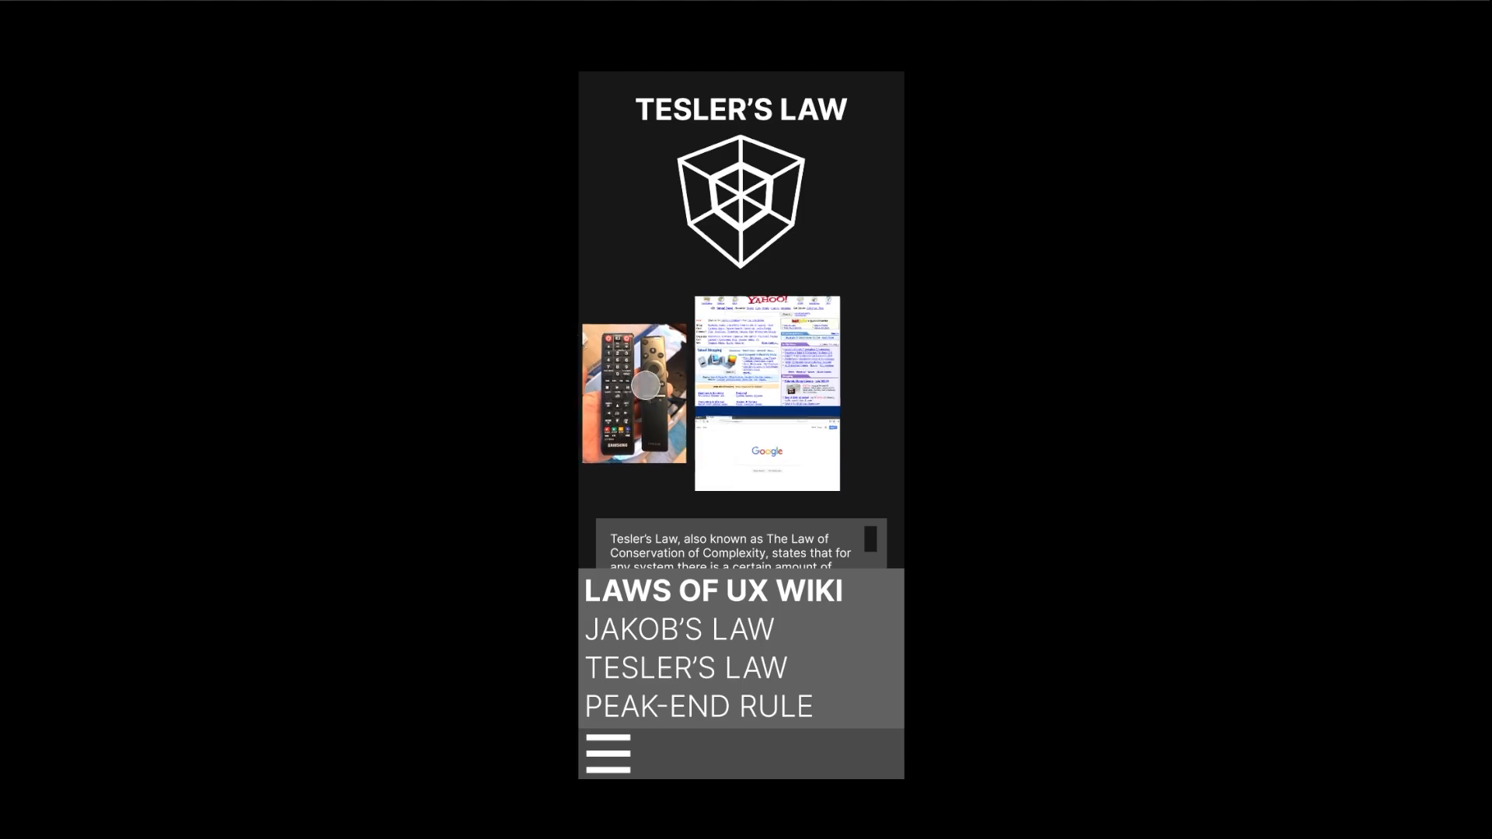
pyautogui.click(614, 751)
pyautogui.click(616, 752)
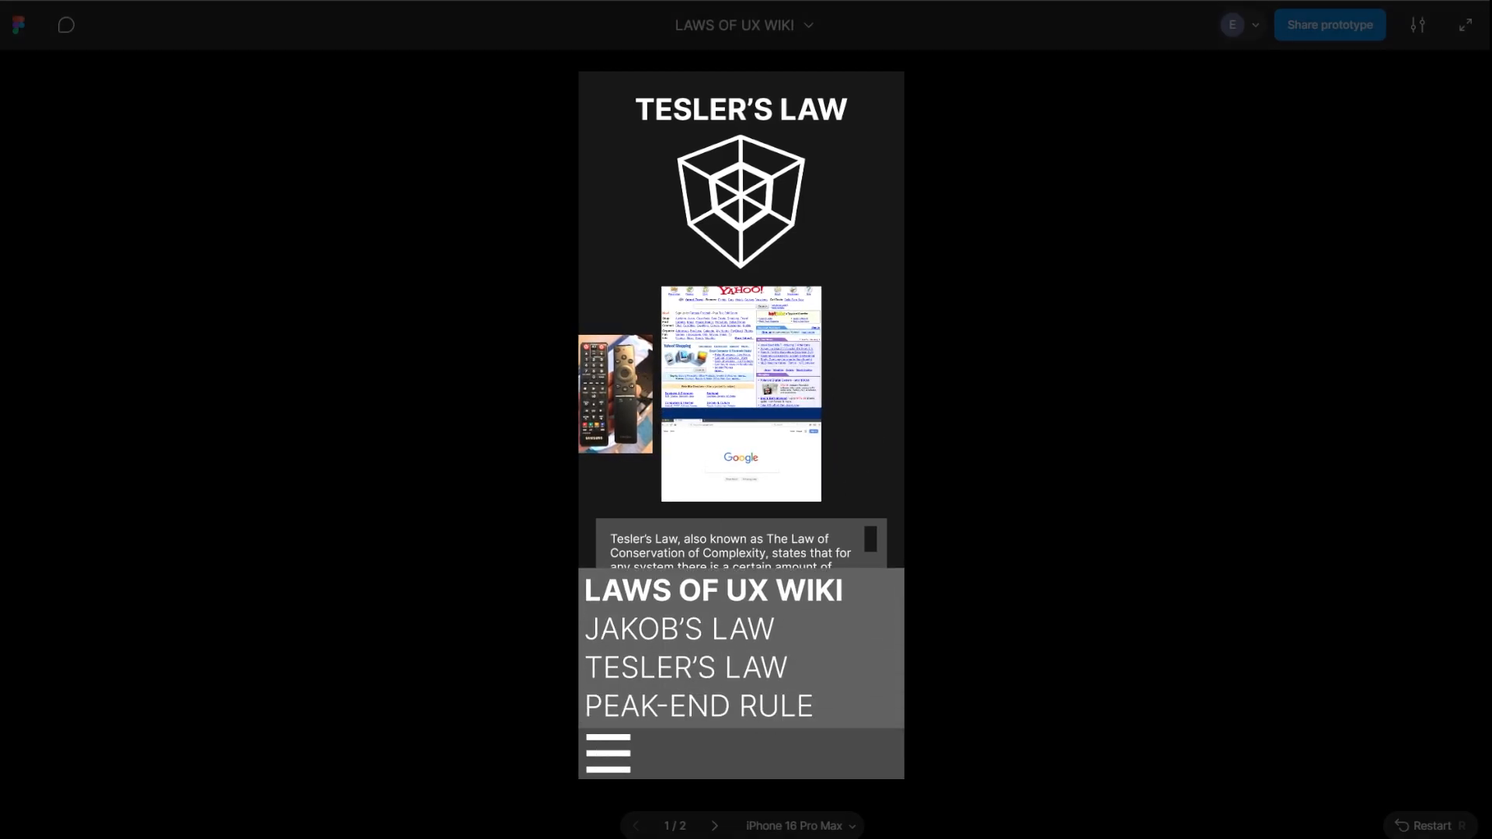
# Return to the design file and inspect the tap interaction and state reset options of JAKOB'S LAW in POPUP MENU 2's Variant2
pyautogui.click(522, 1)
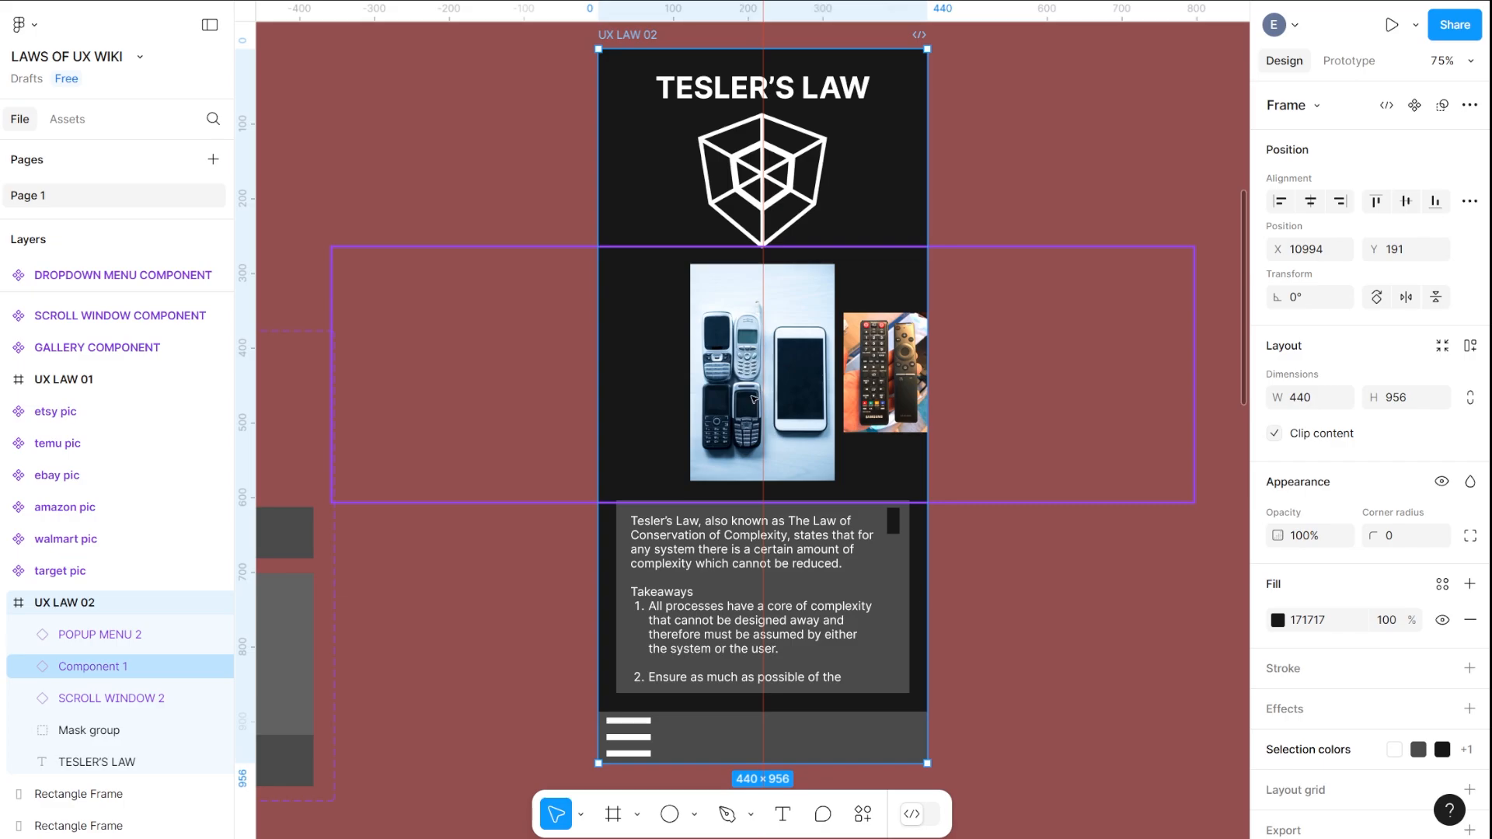
pyautogui.click(636, 742)
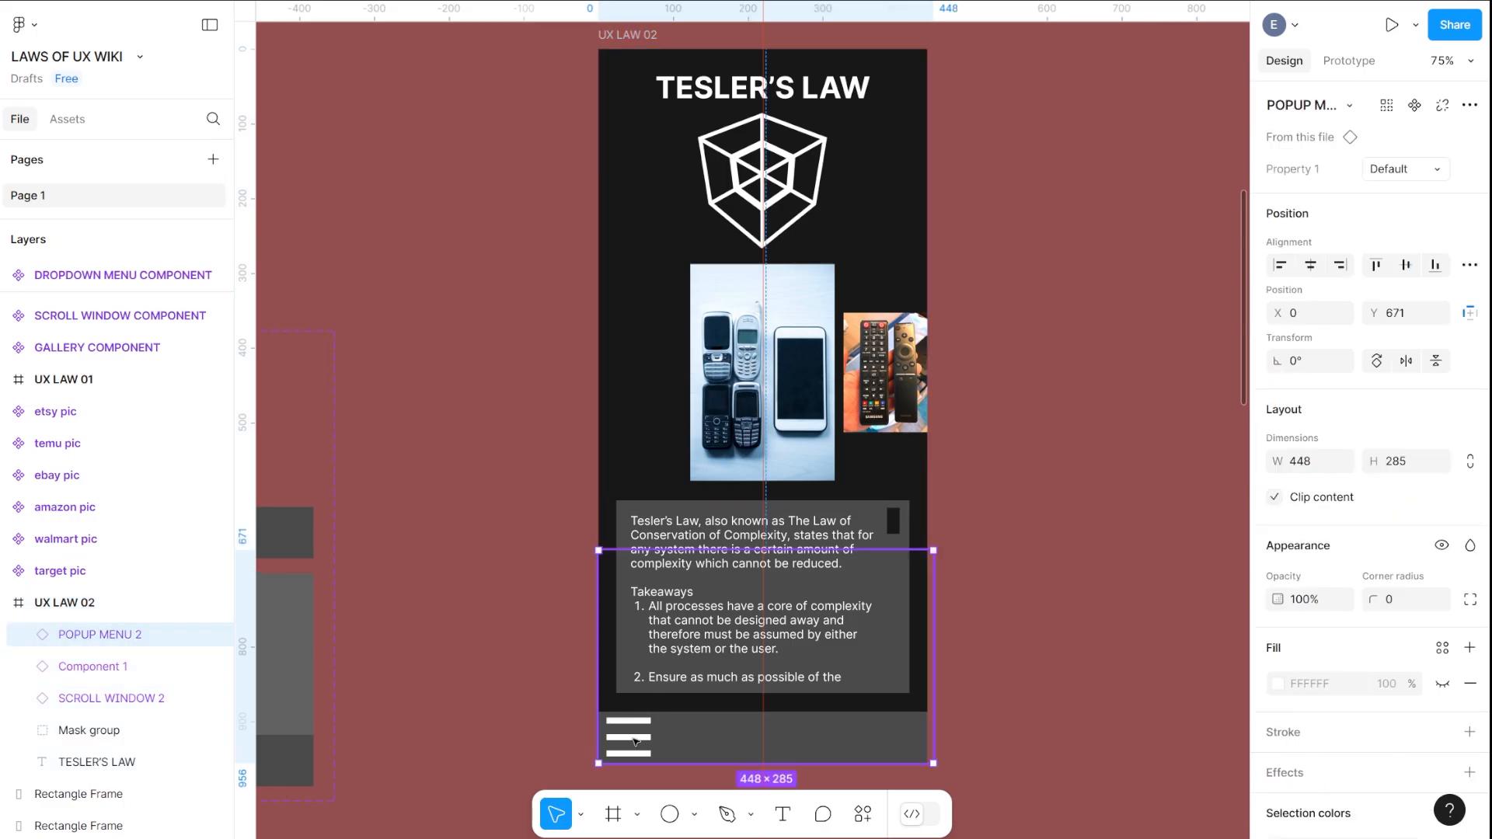
pyautogui.hscroll(-10, 1120, 587)
pyautogui.scroll(-3, 1119, 588)
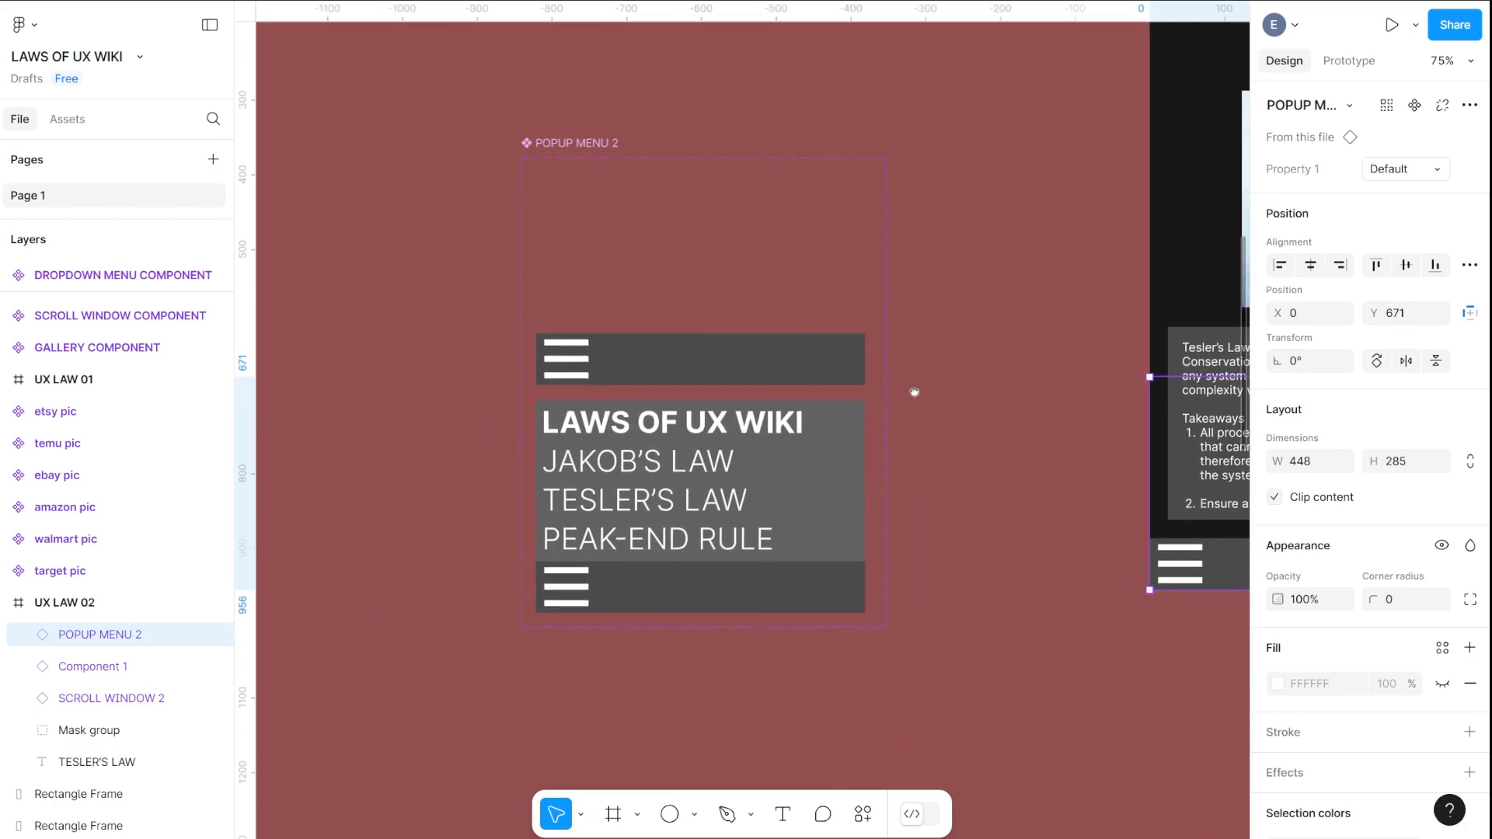
pyautogui.click(636, 468)
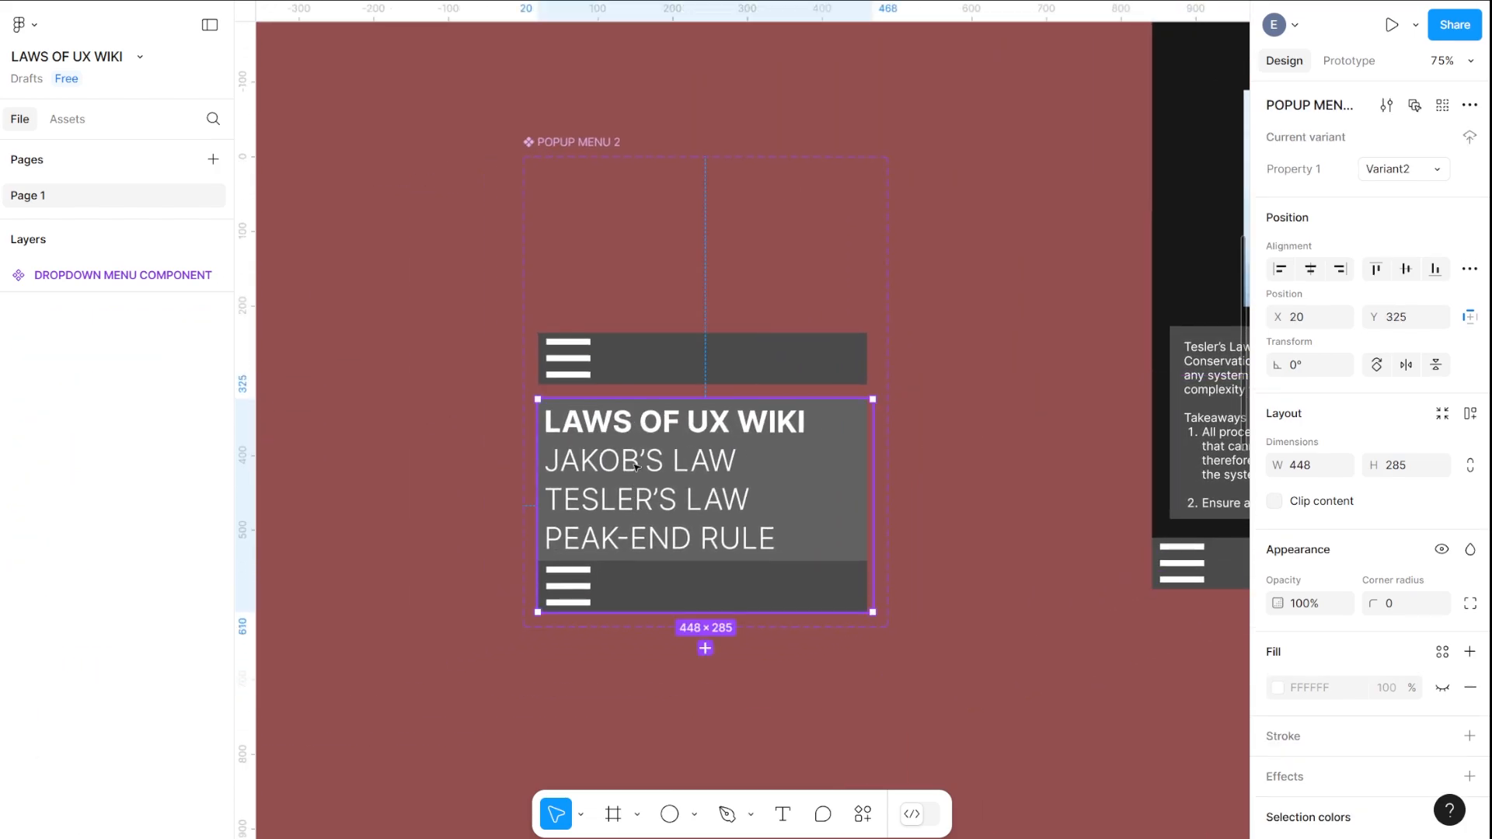
pyautogui.doubleClick(633, 464)
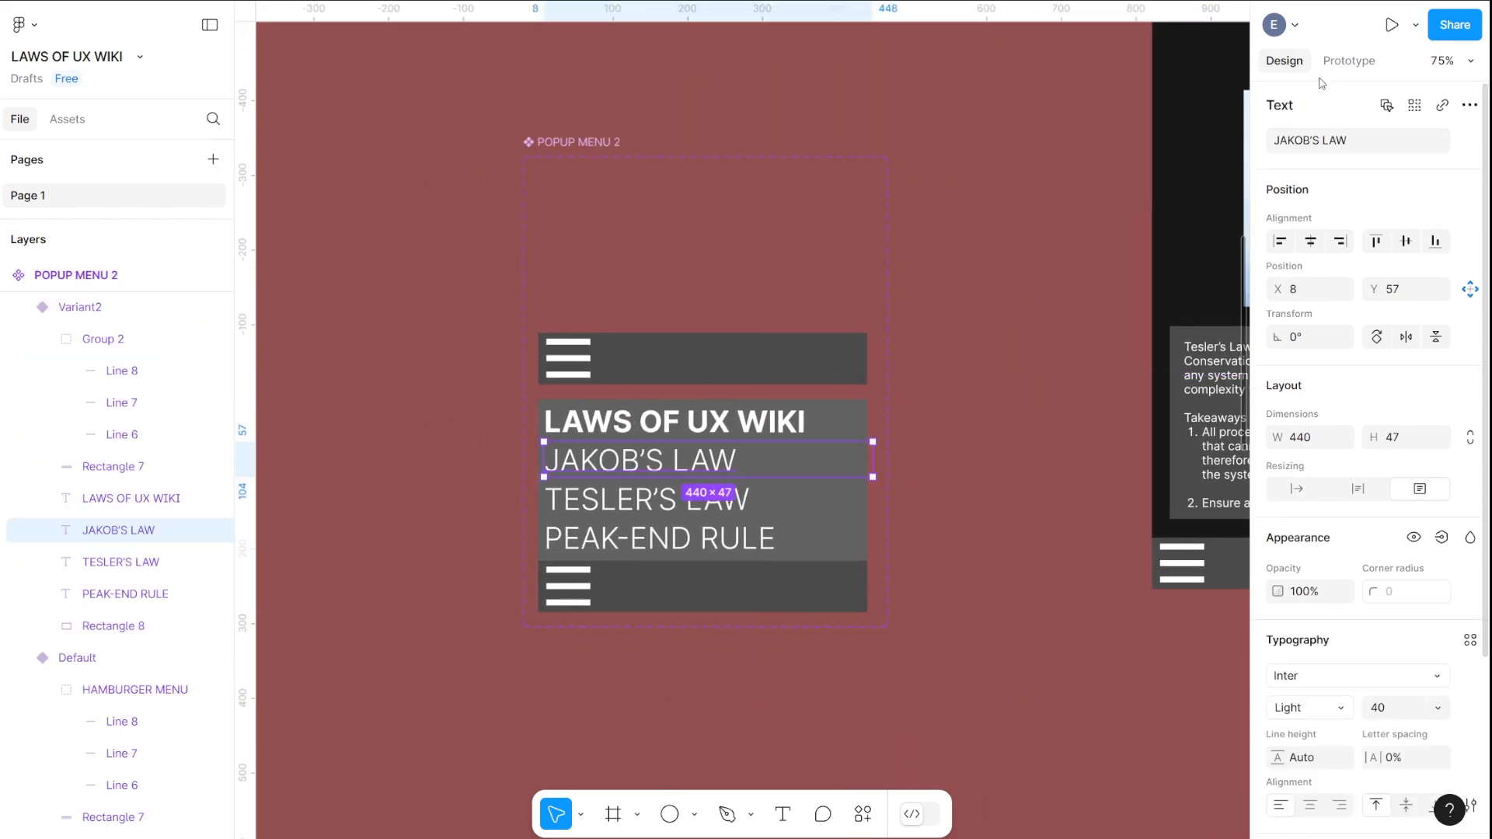
pyautogui.click(1350, 61)
pyautogui.click(1368, 138)
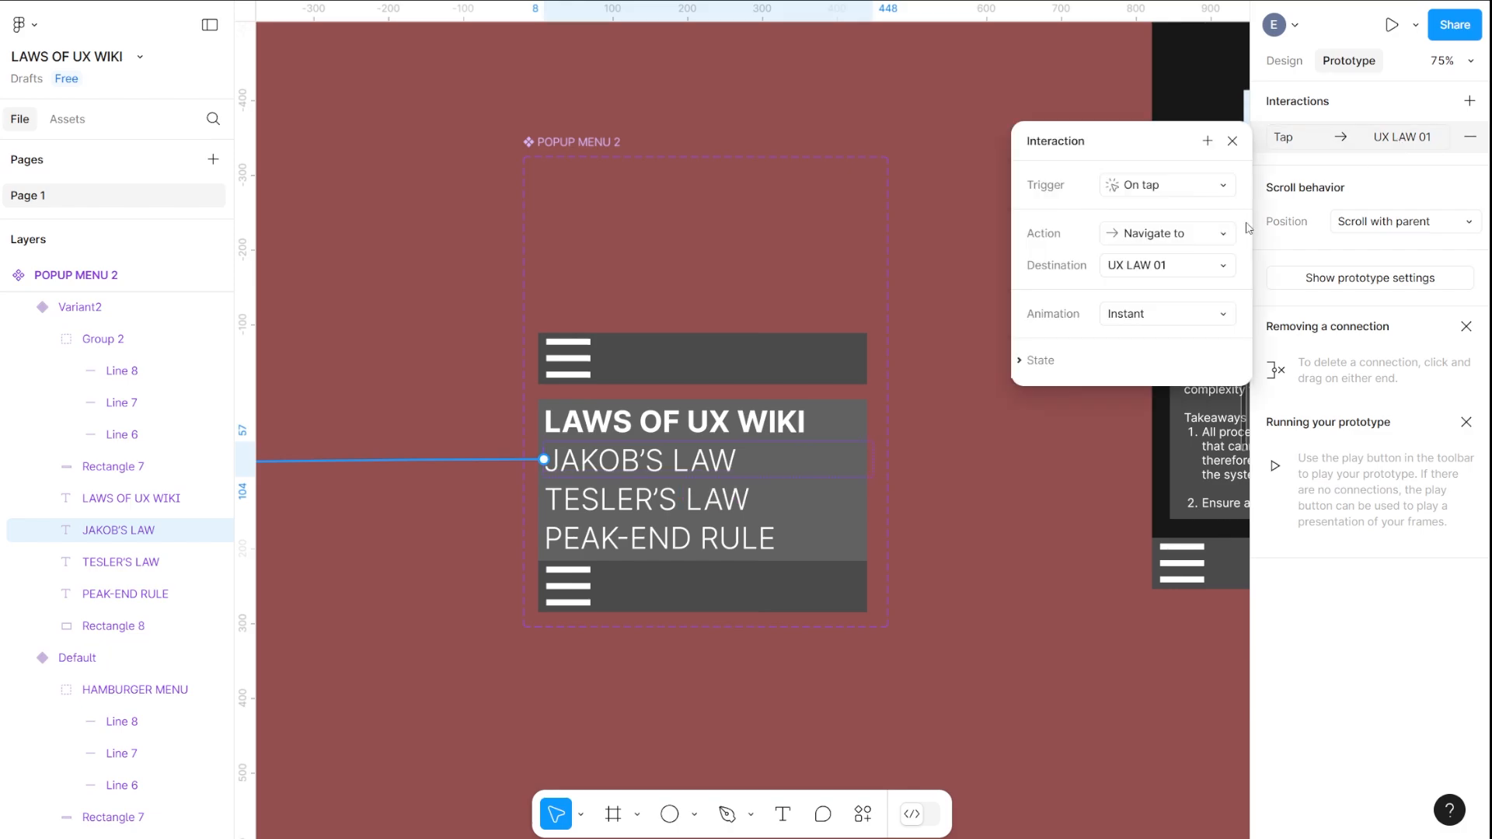
pyautogui.click(1025, 362)
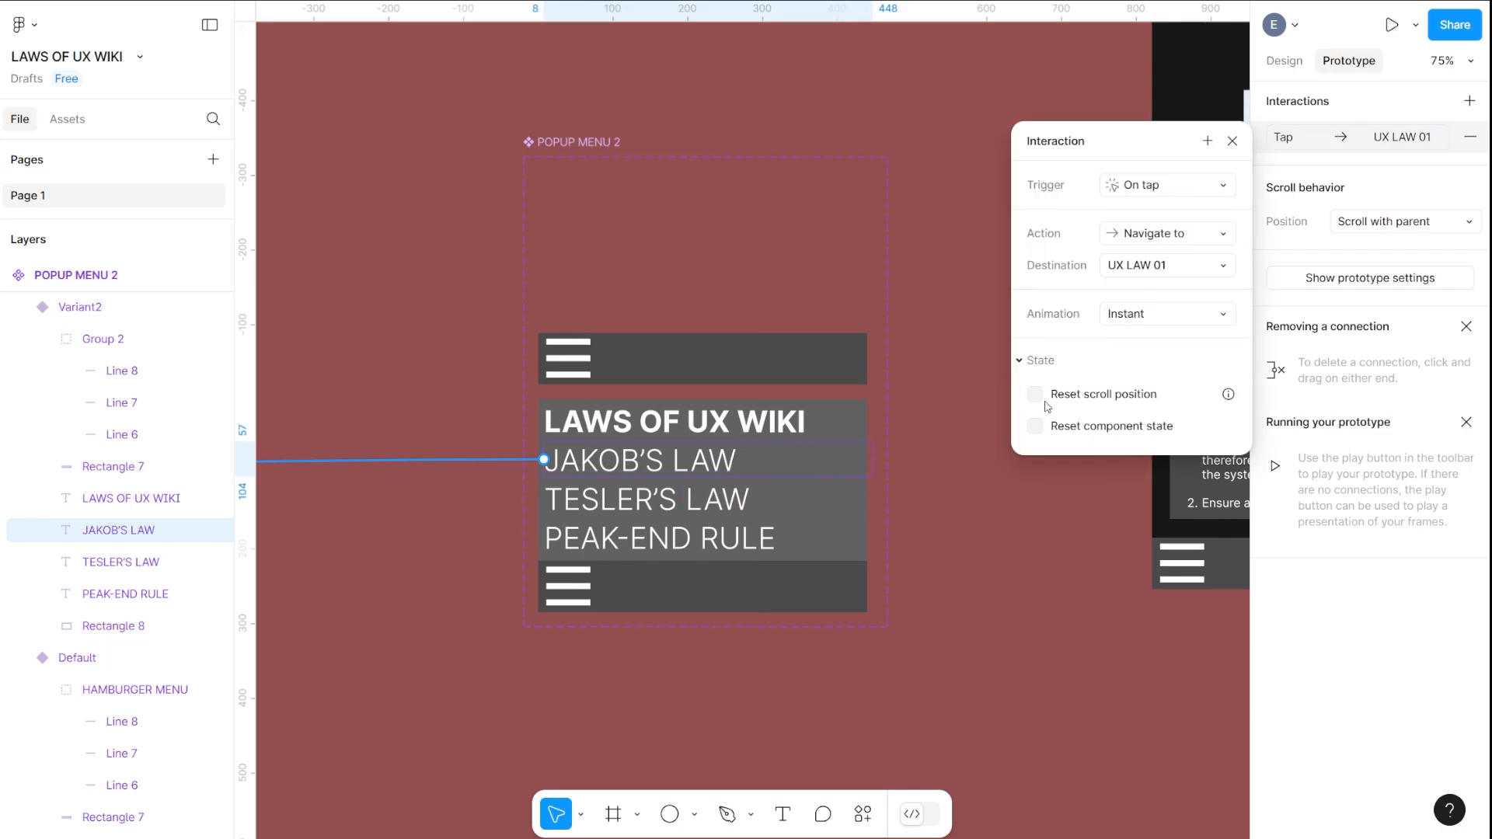
pyautogui.click(1234, 141)
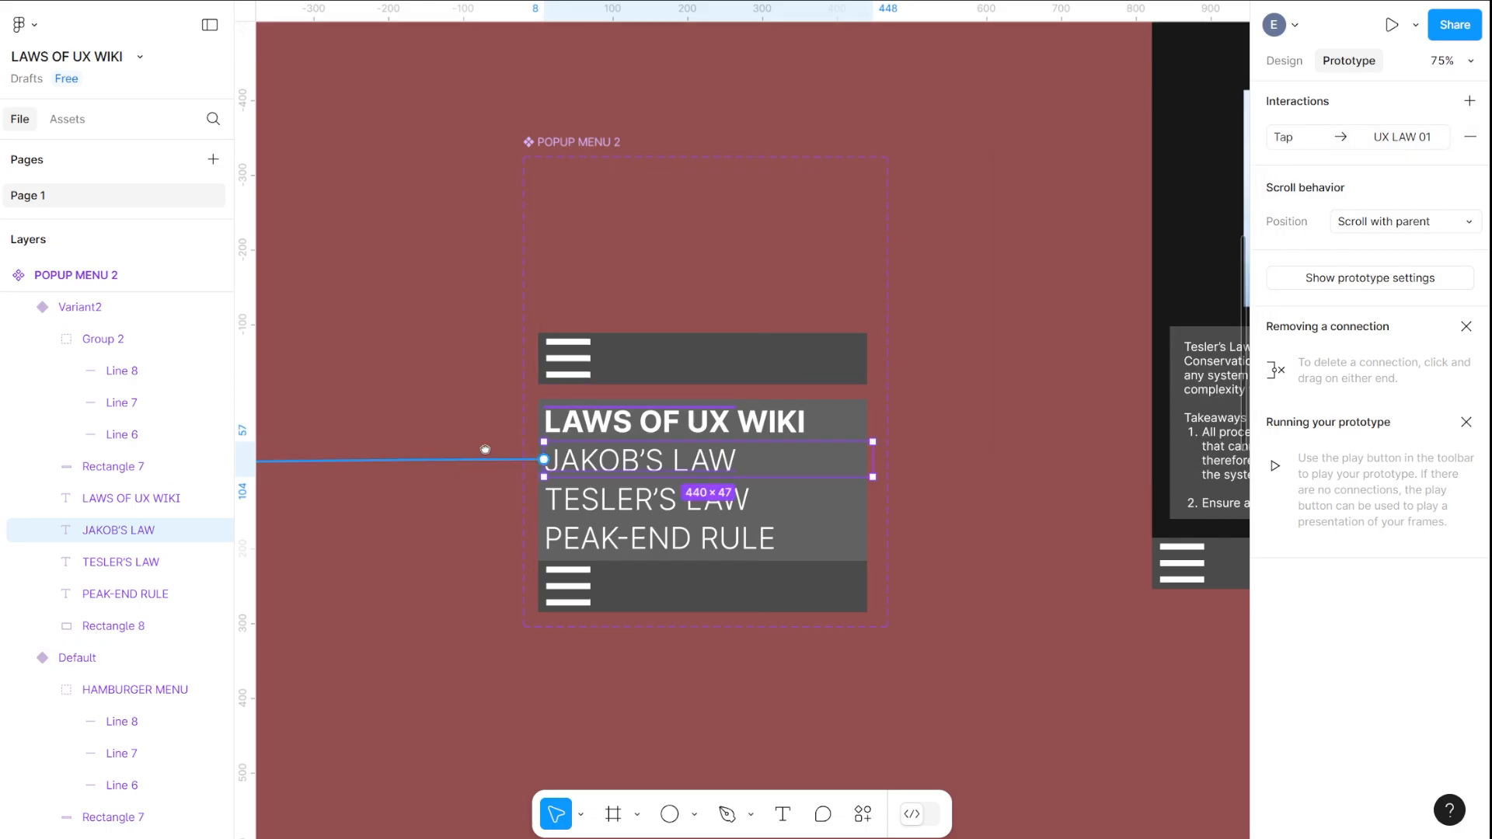
# Inspect the tap interaction and state reset options of TESLER'S LAW in the DROPDOWN MENU COMPONENT's Variant2
pyautogui.hscroll(-10, 802, 332)
pyautogui.scroll(-3, 802, 332)
pyautogui.keyDown('ctrl'); pyautogui.scroll(-10, 748, 286); pyautogui.keyUp('ctrl')
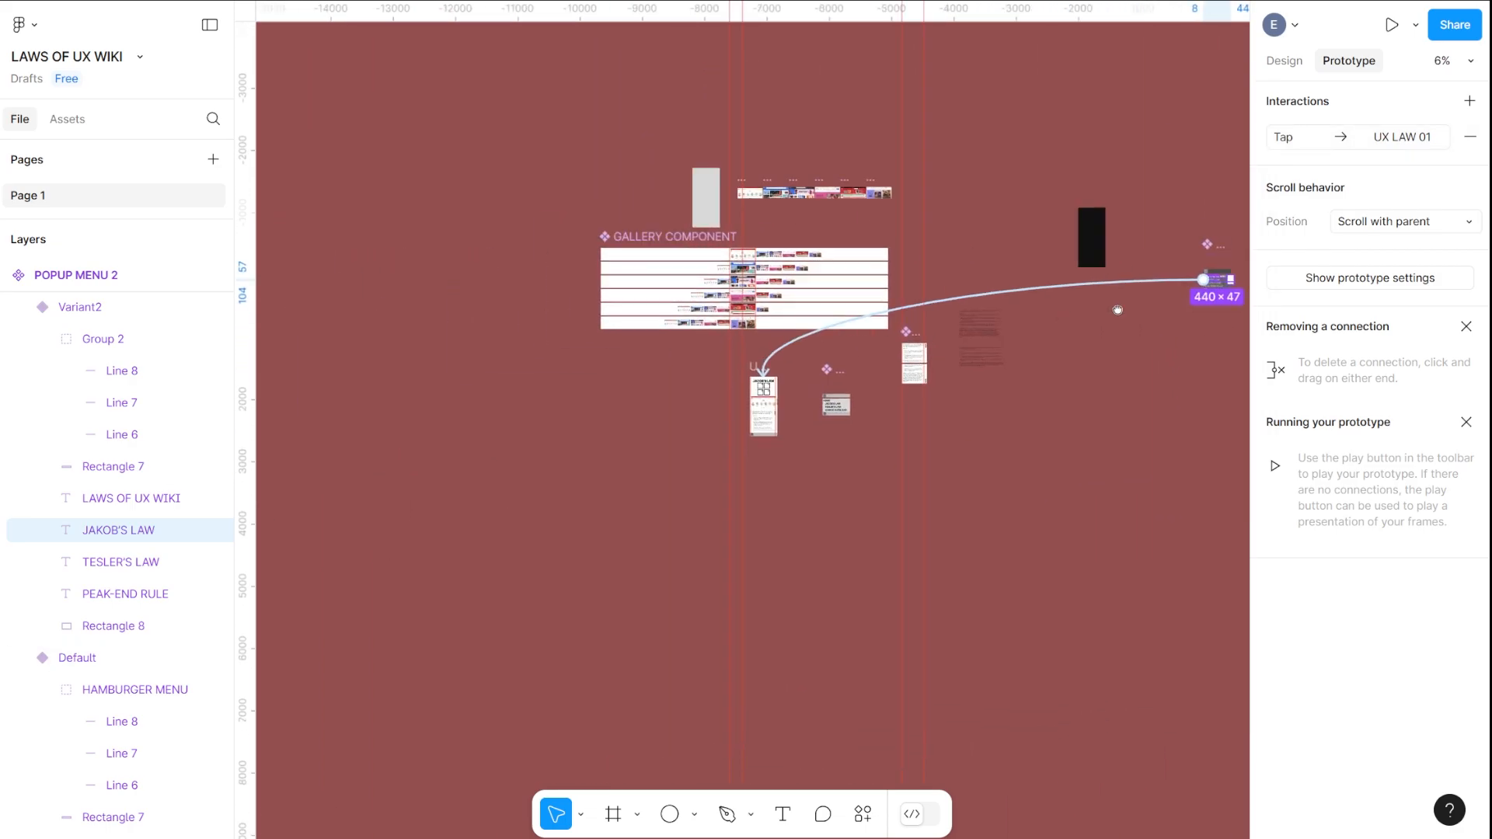
pyautogui.keyDown('ctrl'); pyautogui.scroll(10, 789, 412); pyautogui.keyUp('ctrl')
pyautogui.moveTo(878, 361); pyautogui.dragTo(440, 366)
pyautogui.moveTo(1026, 322); pyautogui.dragTo(720, 571)
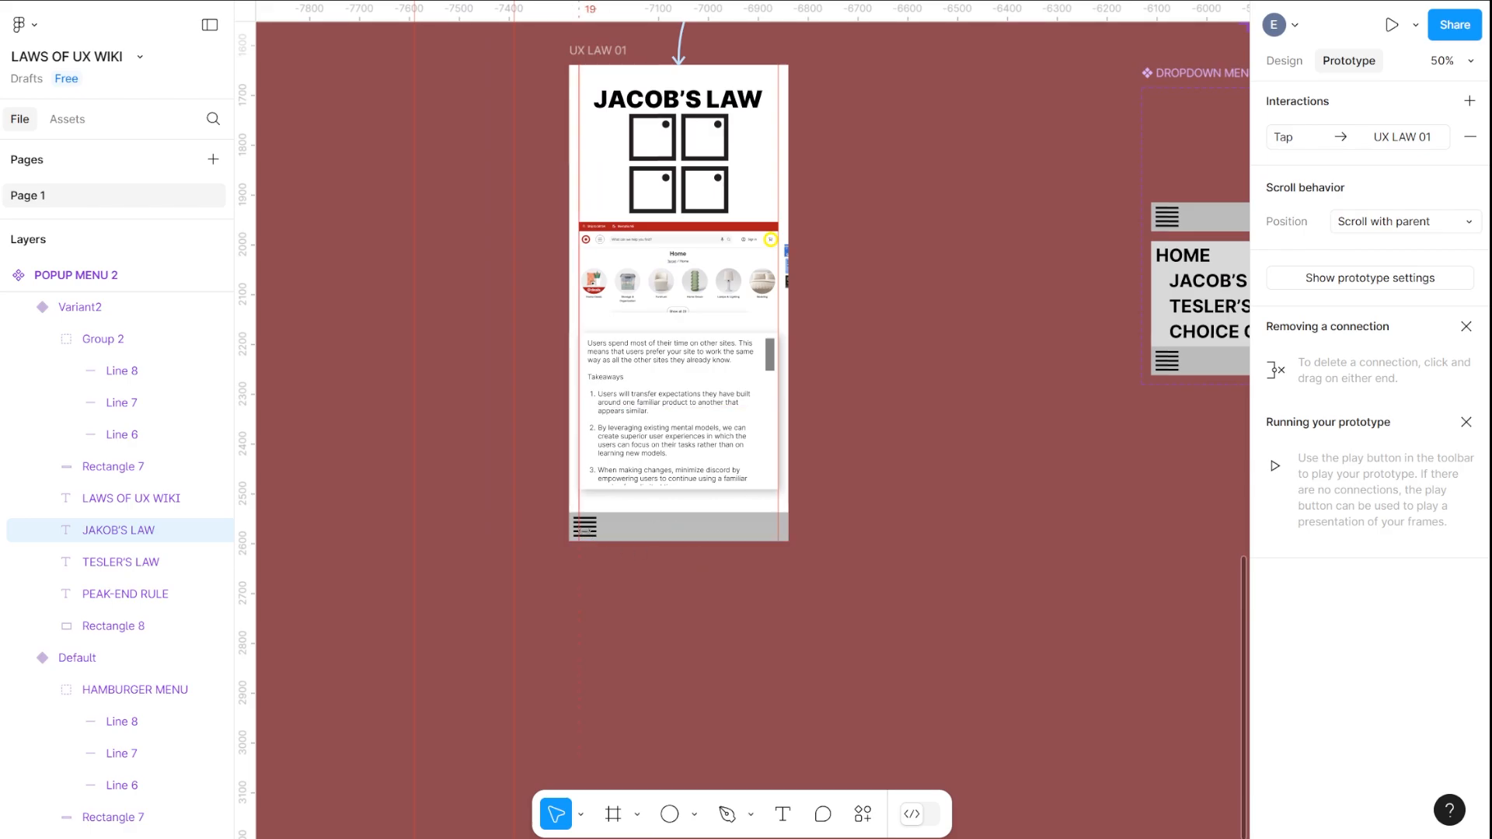
pyautogui.moveTo(1099, 333); pyautogui.dragTo(575, 360)
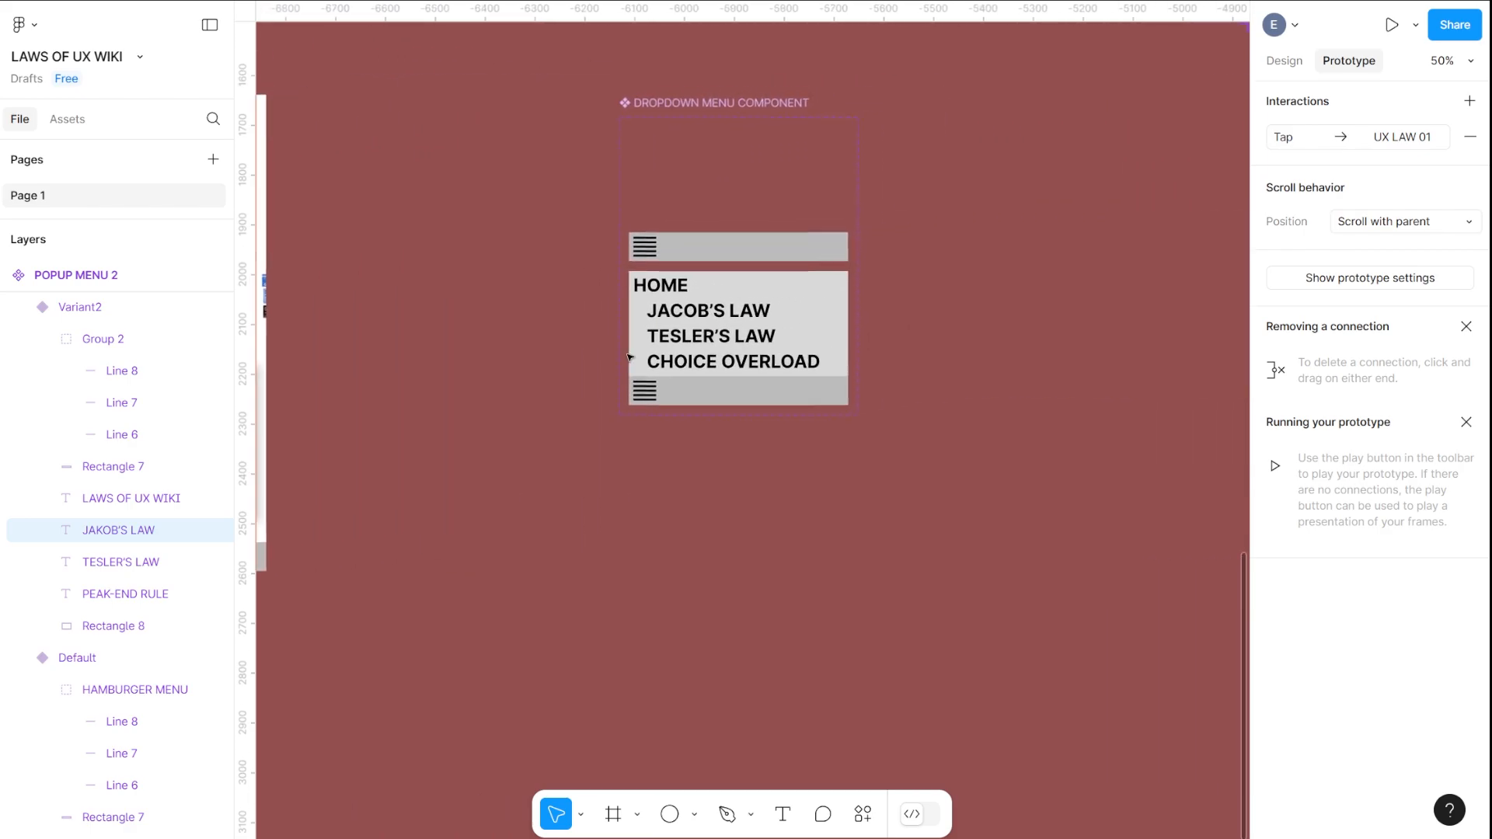
pyautogui.doubleClick(709, 340)
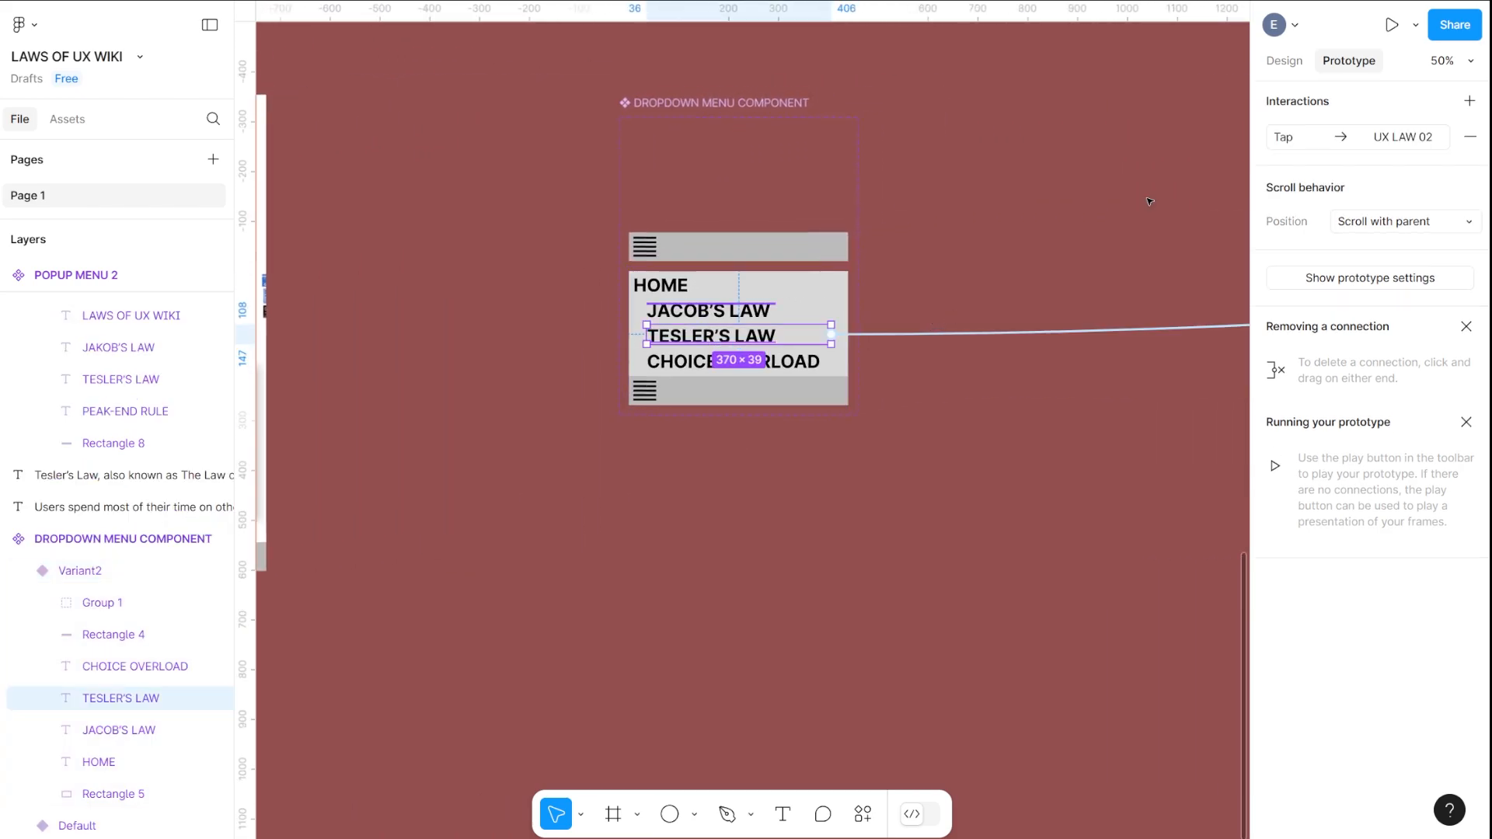
pyautogui.click(1417, 141)
pyautogui.click(1022, 364)
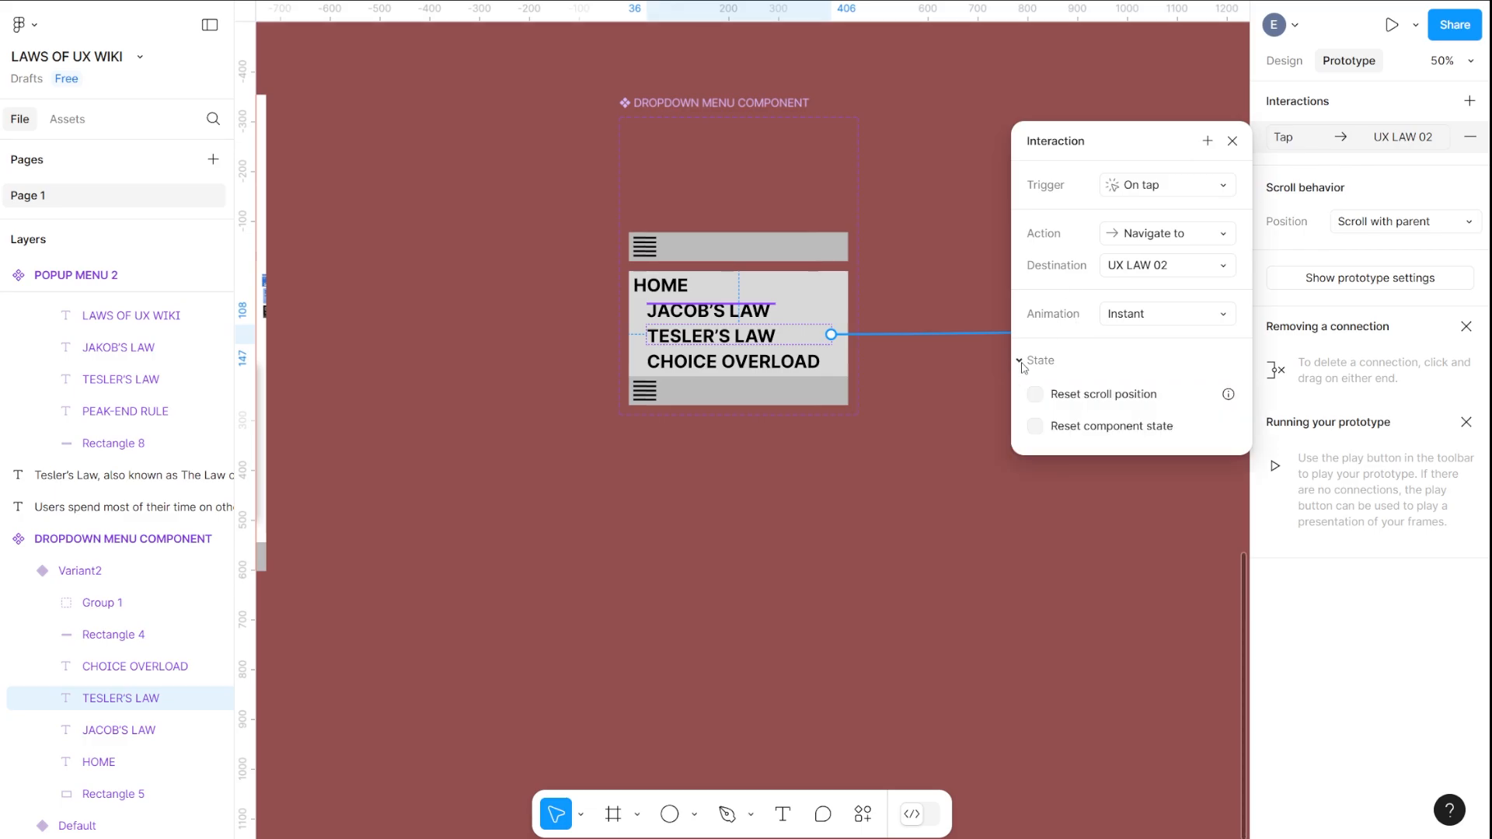
pyautogui.click(1233, 141)
# Go back to the UX LAW 02 frame and reopen its prototype preview, hiding the device frame
pyautogui.moveTo(1089, 240); pyautogui.dragTo(808, 288)
pyautogui.scroll(-5, 805, 267)
pyautogui.hscroll(10, 805, 266)
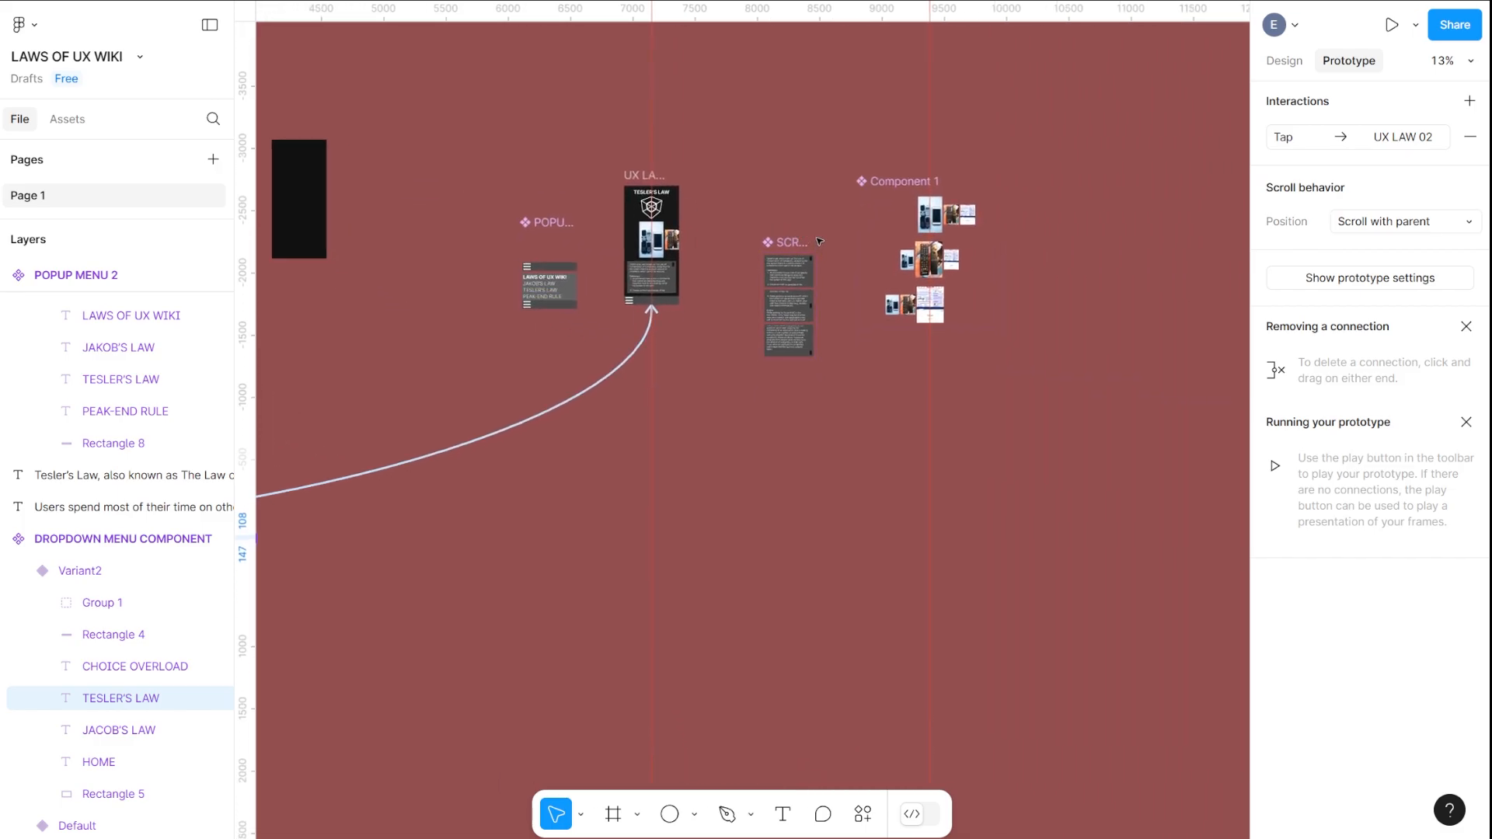
pyautogui.hotkey('ctrl', '+')
pyautogui.hotkey('ctrl', '+')
pyautogui.moveTo(801, 239); pyautogui.dragTo(1039, 663)
pyautogui.moveTo(788, 268); pyautogui.dragTo(906, 486)
pyautogui.click(675, 103)
pyautogui.click(1391, 24)
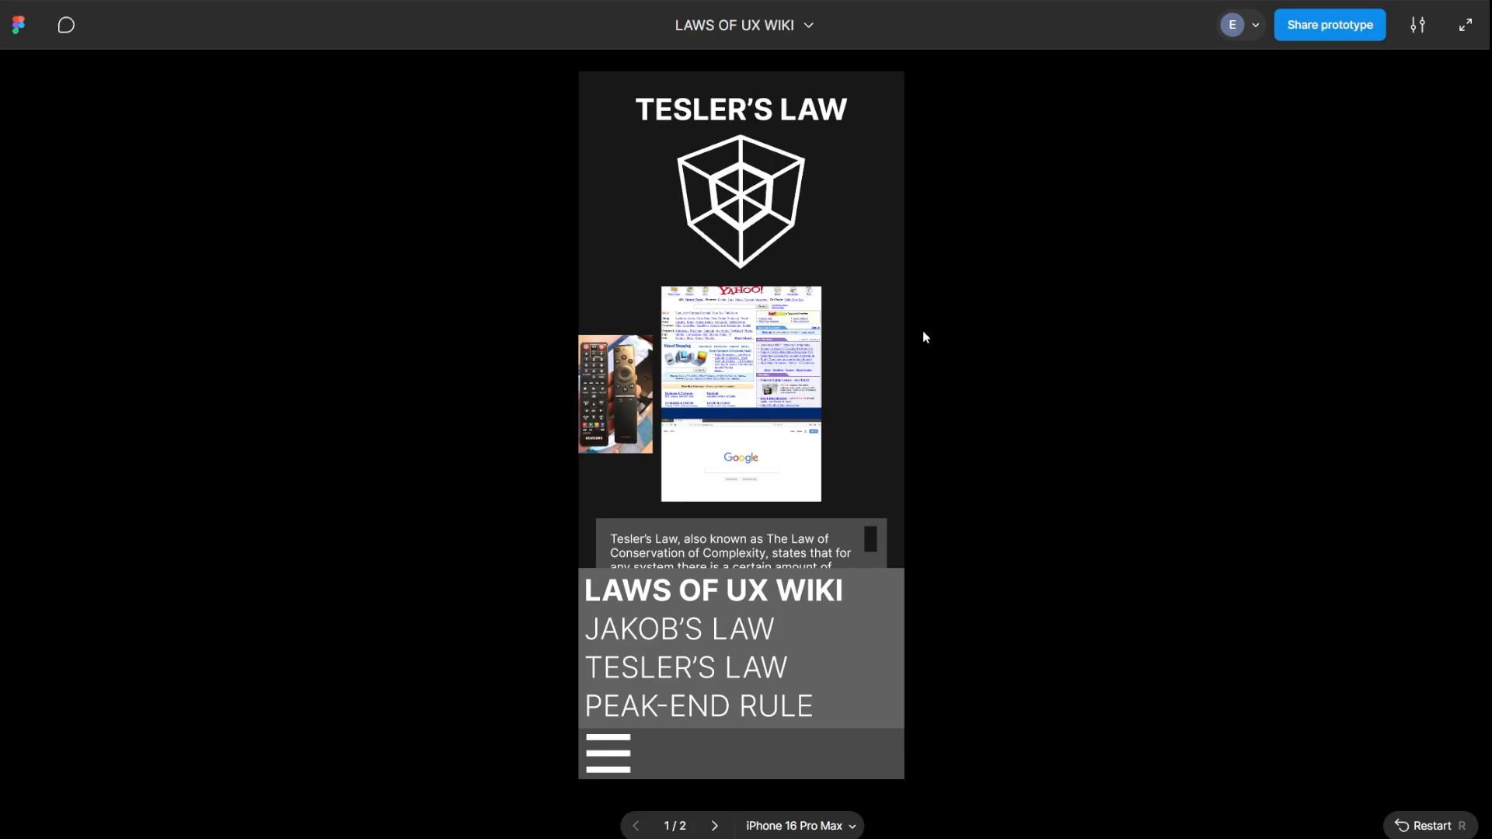
pyautogui.click(817, 827)
pyautogui.moveTo(805, 786)
pyautogui.click(960, 787)
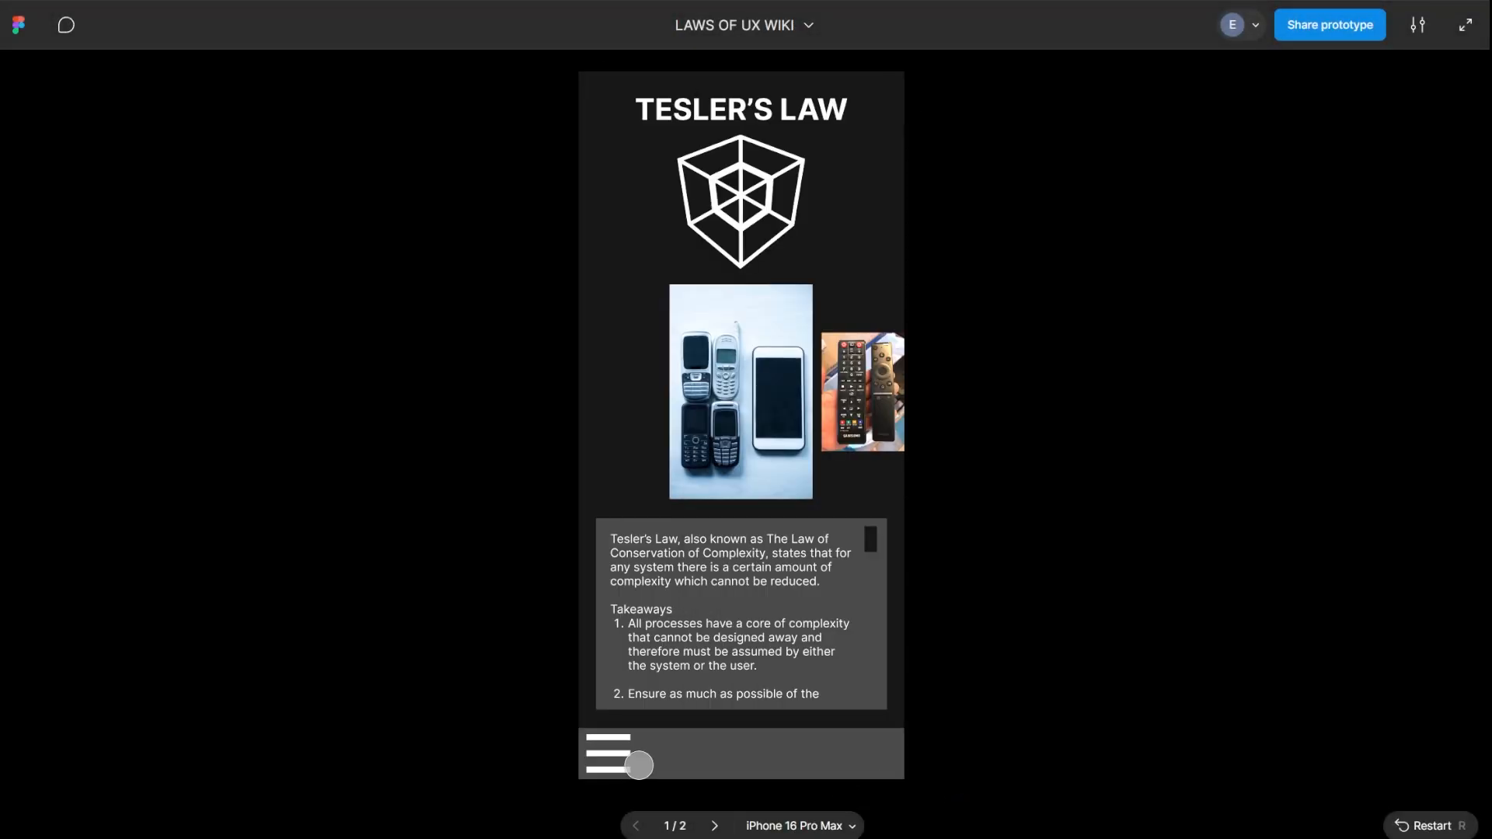